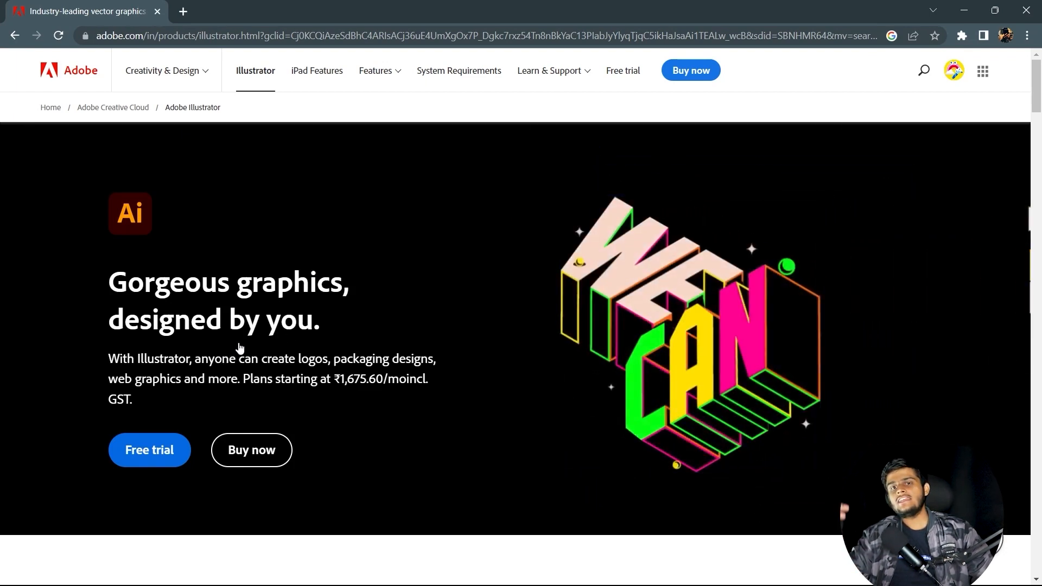
{"action": "scroll", "coordinate": [240, 348], "scroll_direction": "down", "scroll_amount": 1}
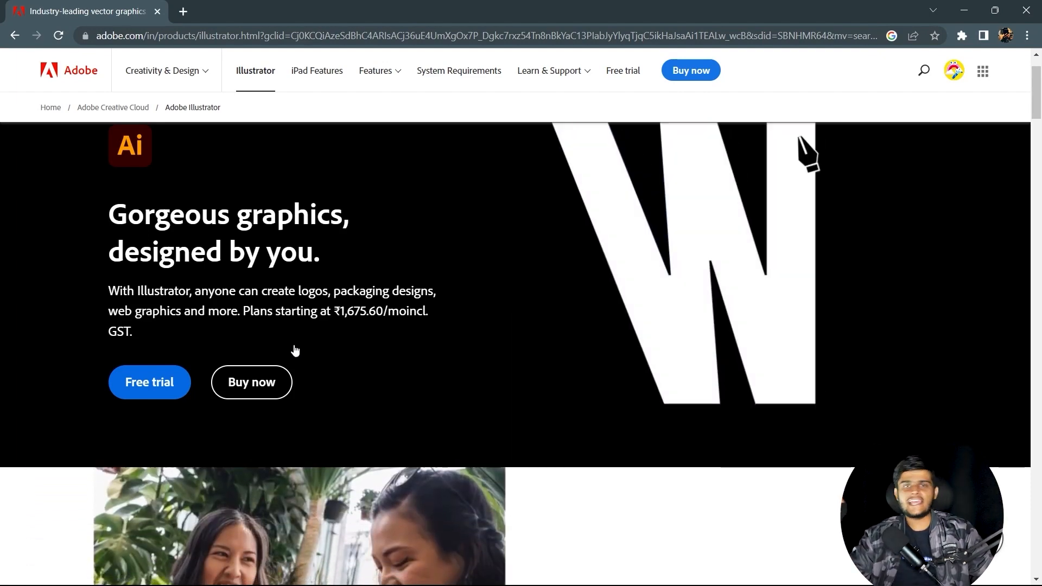
{"action": "scroll", "coordinate": [294, 350], "scroll_direction": "down", "scroll_amount": 6}
{"action": "scroll", "coordinate": [297, 369], "scroll_direction": "down", "scroll_amount": 4}
{"action": "scroll", "coordinate": [456, 376], "scroll_direction": "up", "scroll_amount": 10}
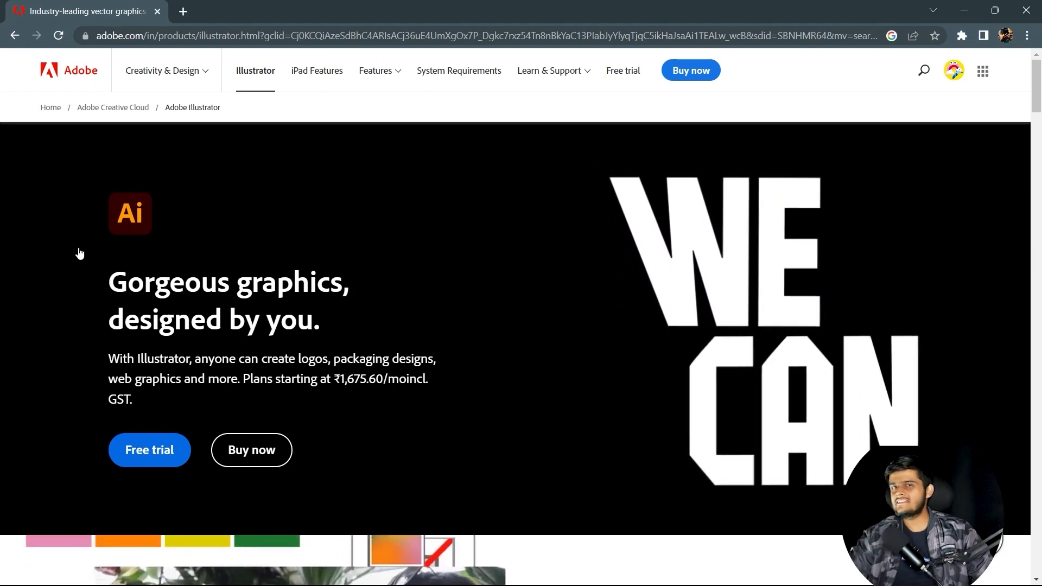
- Switch to Adobe Illustrator, start a new document and look through the recent document presets
{"action": "key", "text": "alt+Tab"}
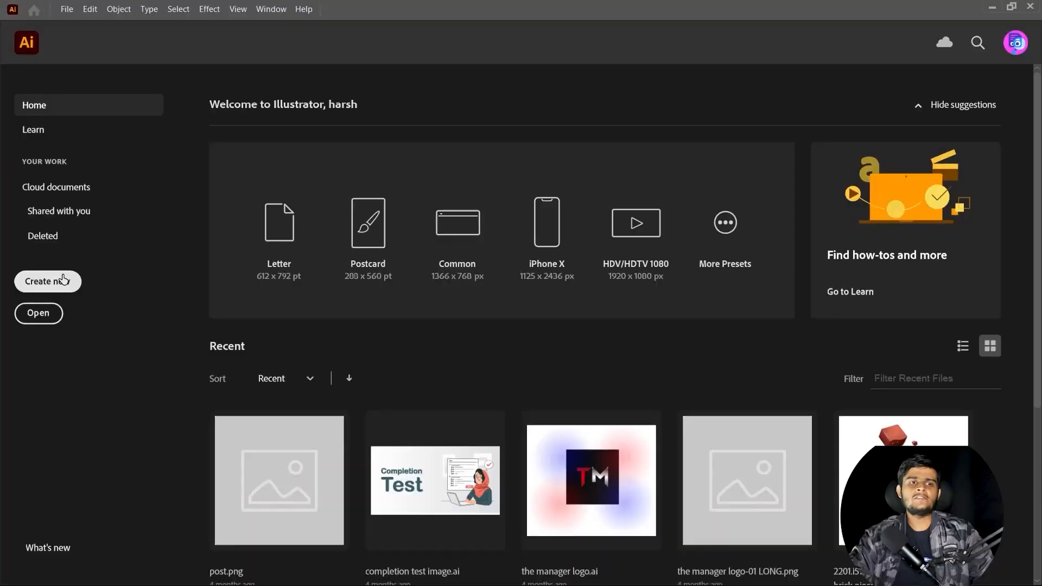
{"action": "left_click", "coordinate": [63, 280]}
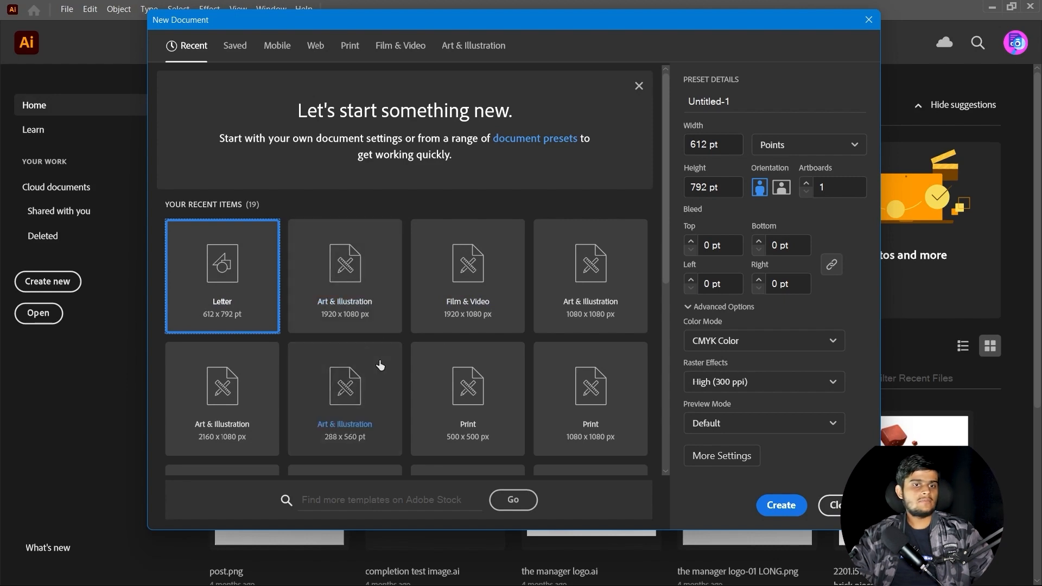
{"action": "scroll", "coordinate": [380, 365], "scroll_direction": "down", "scroll_amount": 4}
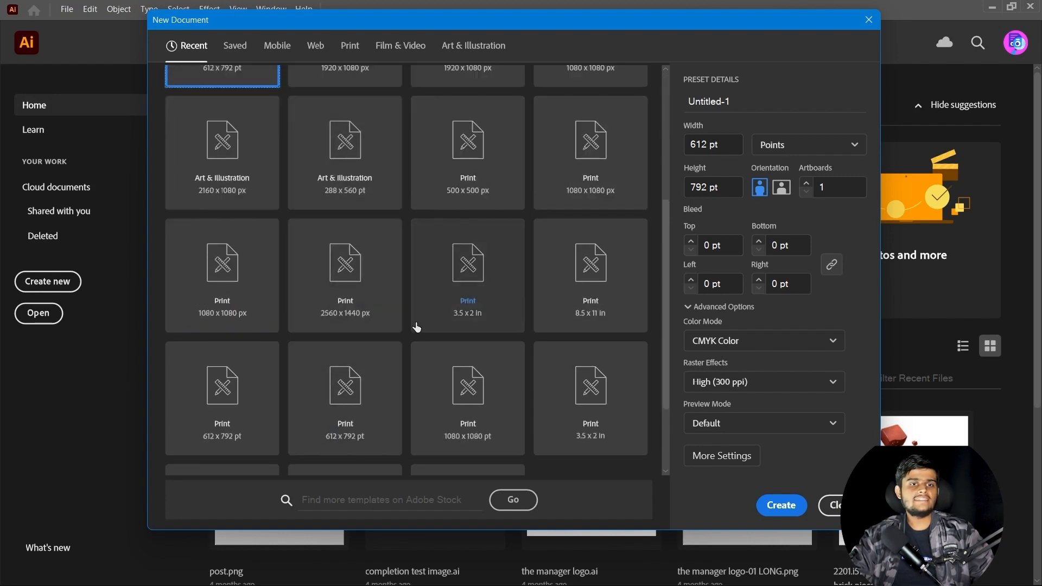
{"action": "scroll", "coordinate": [377, 352], "scroll_direction": "up", "scroll_amount": 2}
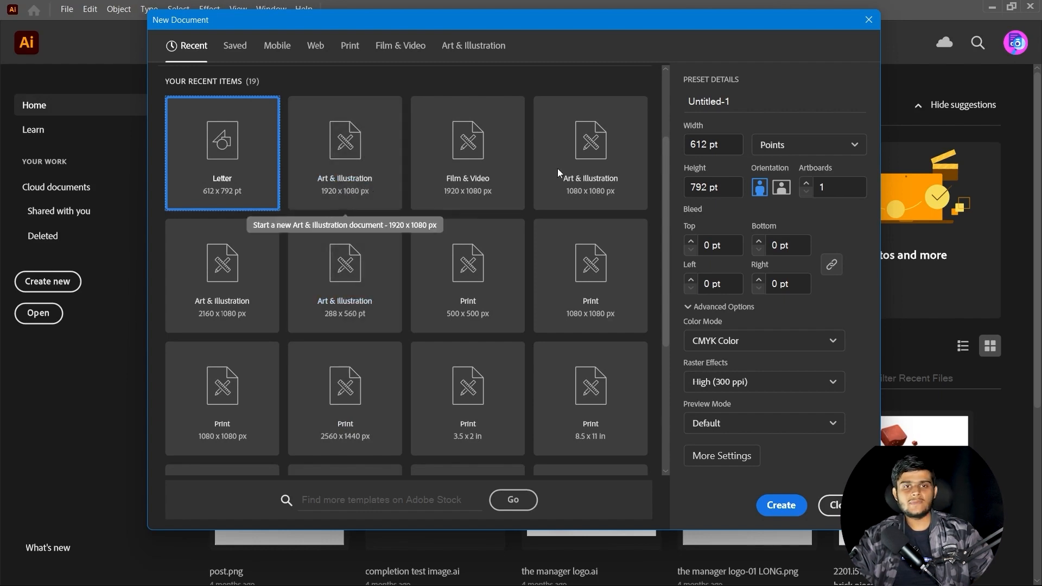
- Reposition the new document dialog and name the document Test
{"action": "left_click", "coordinate": [765, 146]}
{"action": "left_click", "coordinate": [766, 147]}
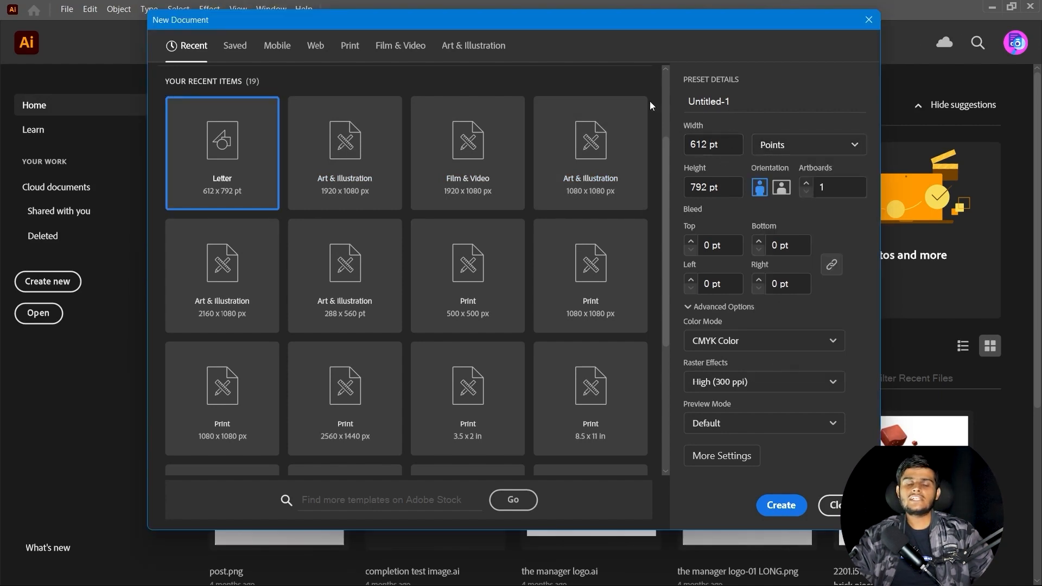
{"action": "left_click_drag", "start_coordinate": [559, 23], "coordinate": [527, 46]}
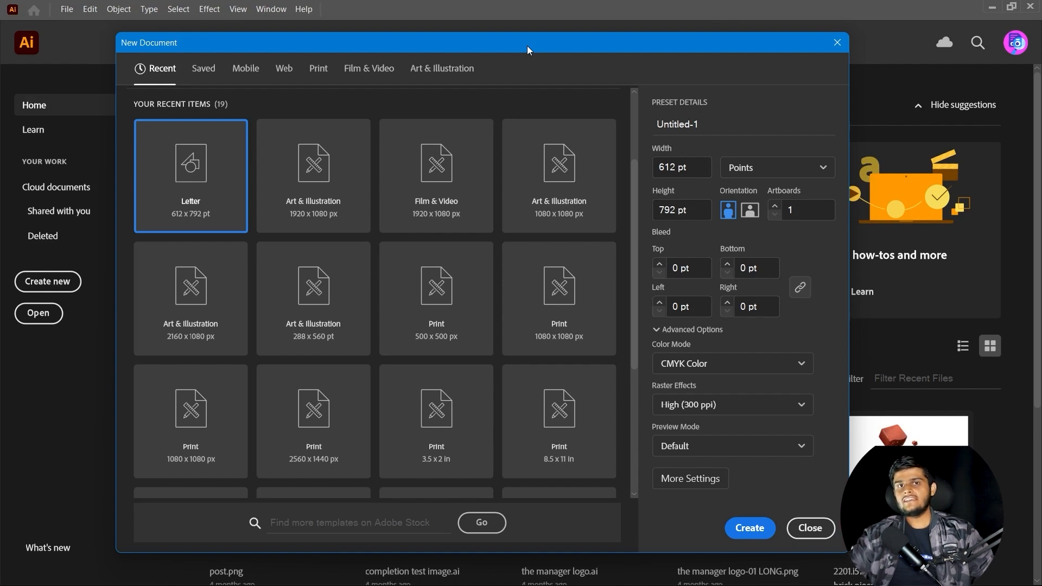
{"action": "left_click", "coordinate": [683, 120]}
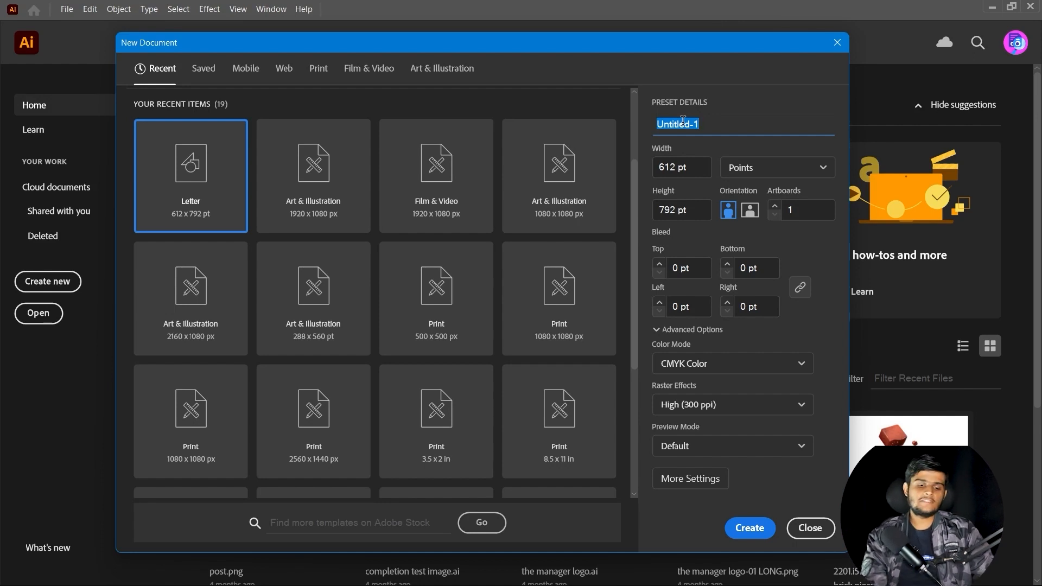
{"action": "type", "text": "Test"}
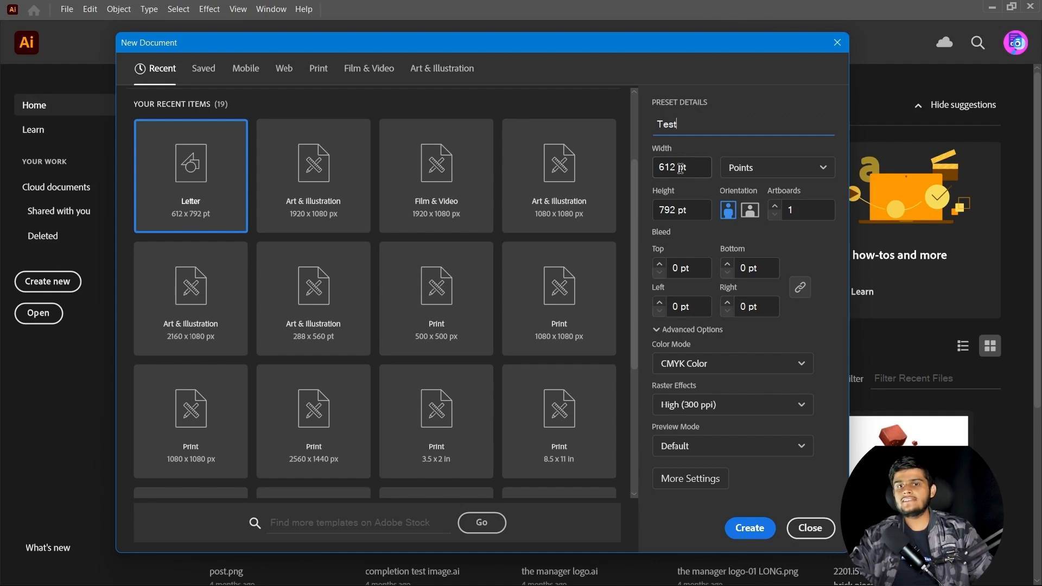
- Set the new document's units to Pixels, with a width and height of 1080 px each
{"action": "left_click", "coordinate": [764, 167]}
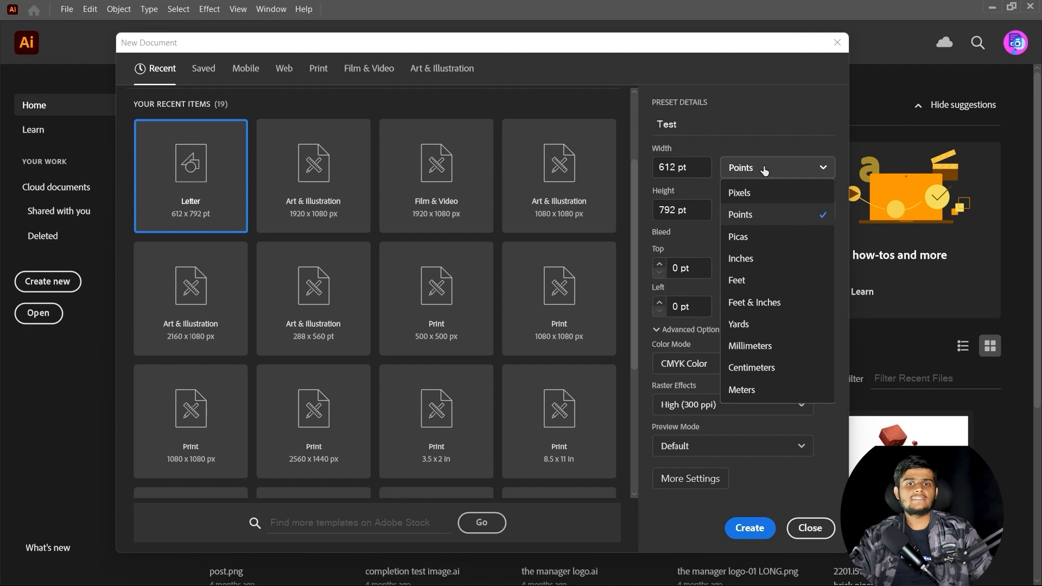
{"action": "left_click", "coordinate": [764, 168]}
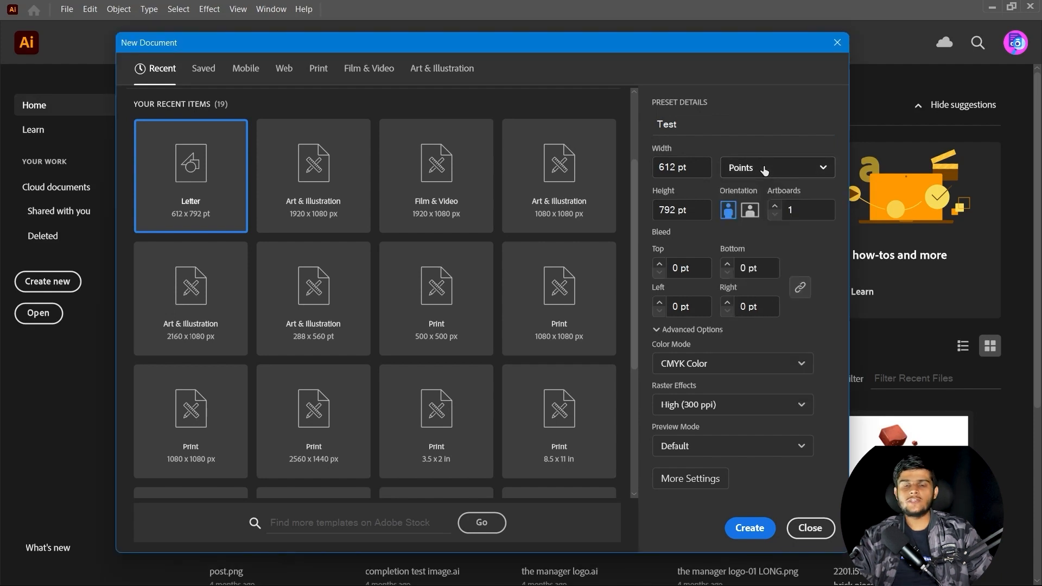
{"action": "left_click", "coordinate": [764, 169]}
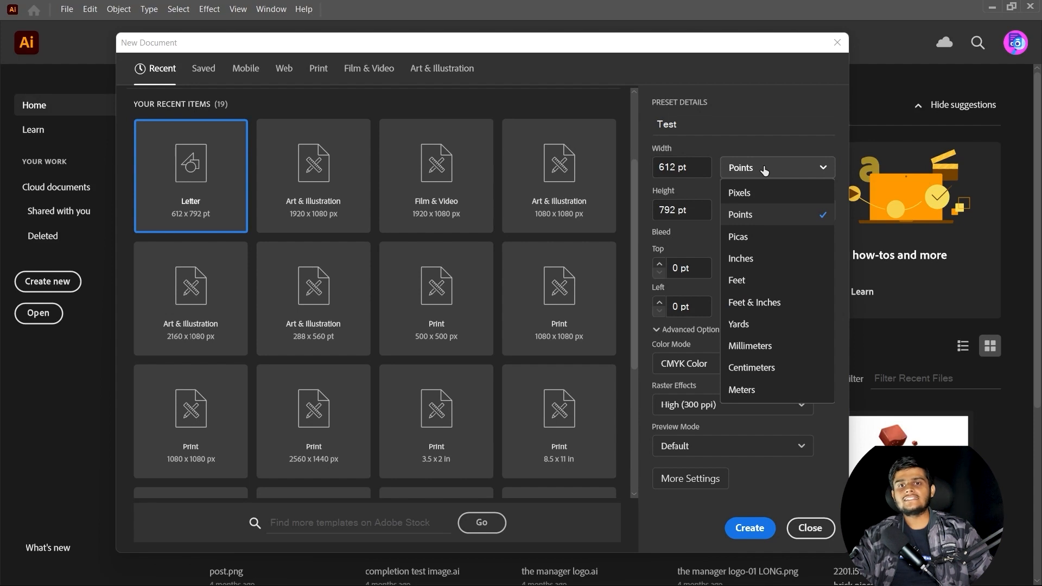
{"action": "left_click", "coordinate": [777, 170]}
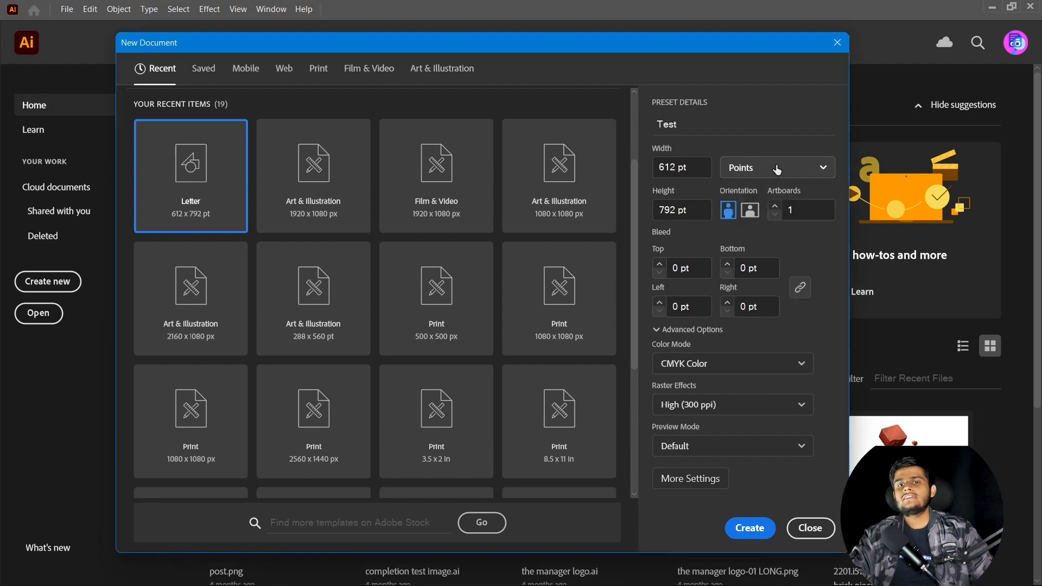
{"action": "left_click", "coordinate": [760, 170]}
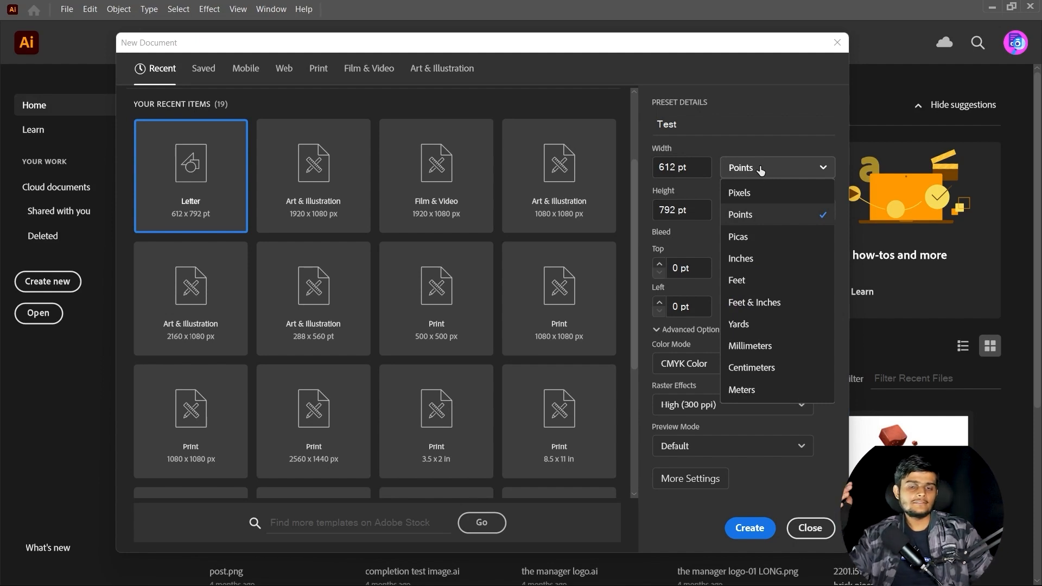
{"action": "left_click", "coordinate": [758, 196]}
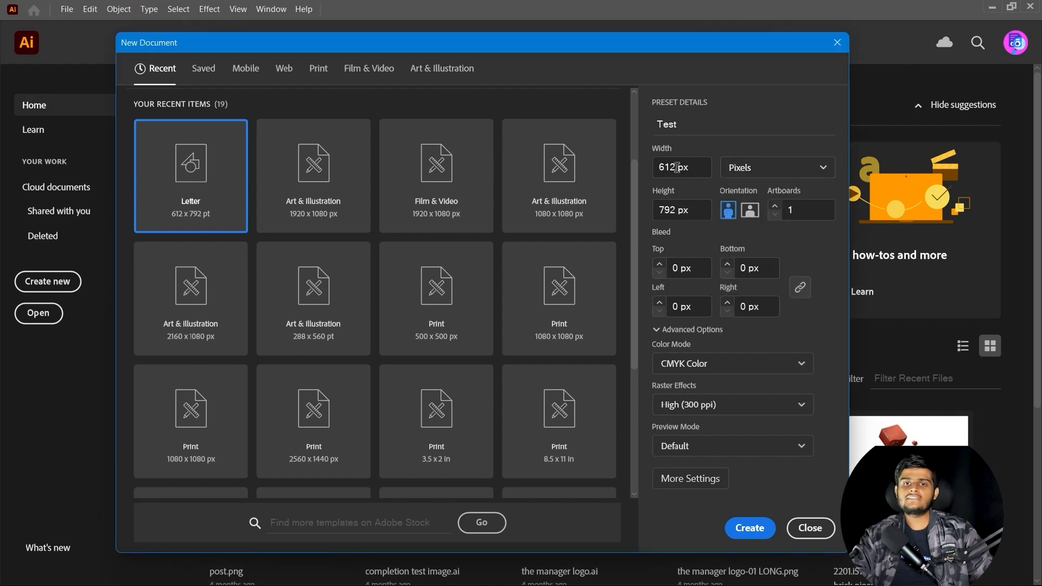
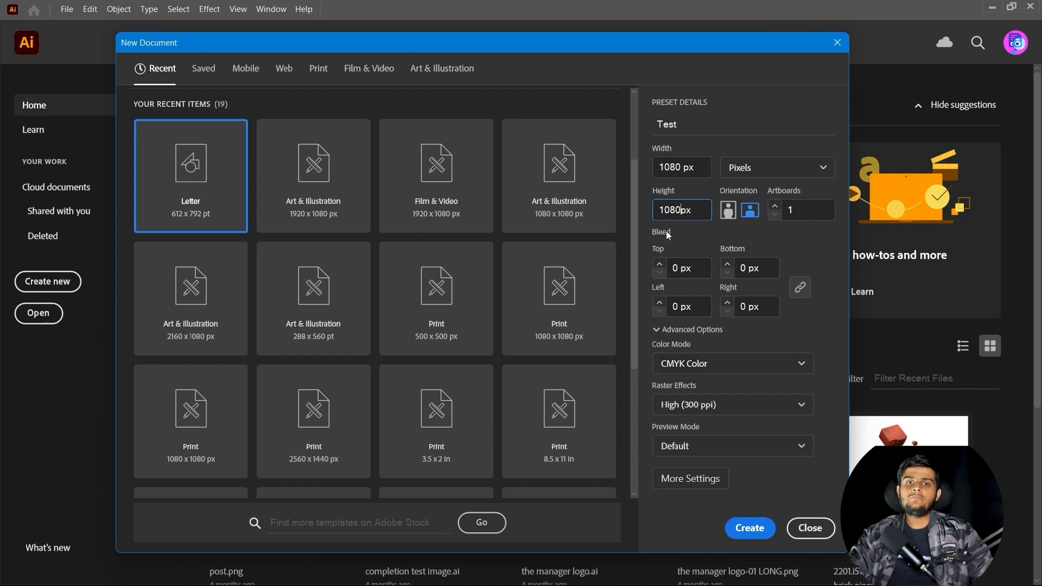
{"action": "left_click", "coordinate": [679, 268]}
{"action": "left_click", "coordinate": [661, 232]}
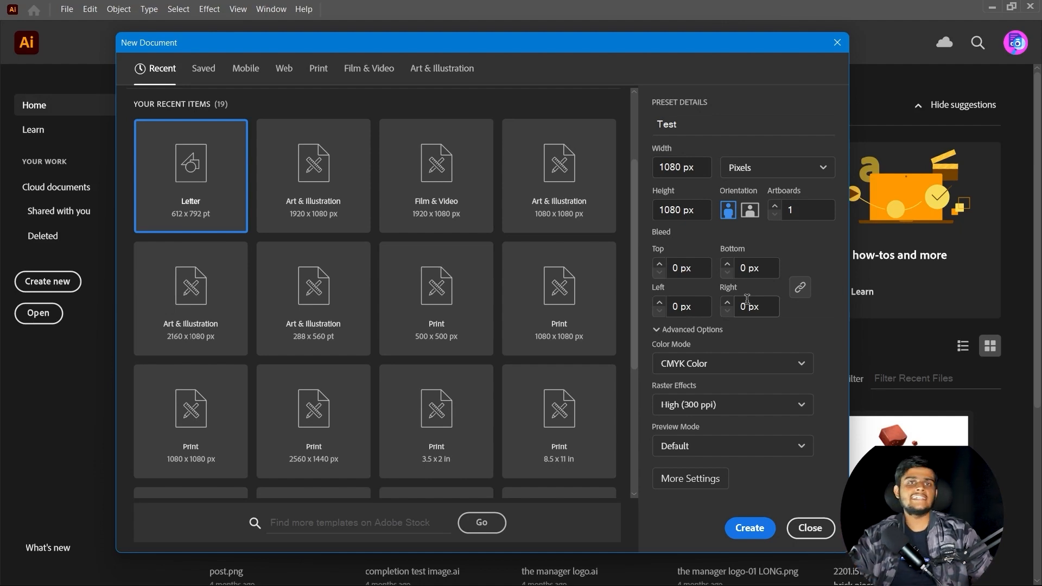
- Set the color mode to RGB Color and create the document
{"action": "left_click", "coordinate": [745, 373]}
{"action": "left_click", "coordinate": [746, 373]}
{"action": "left_click", "coordinate": [746, 373]}
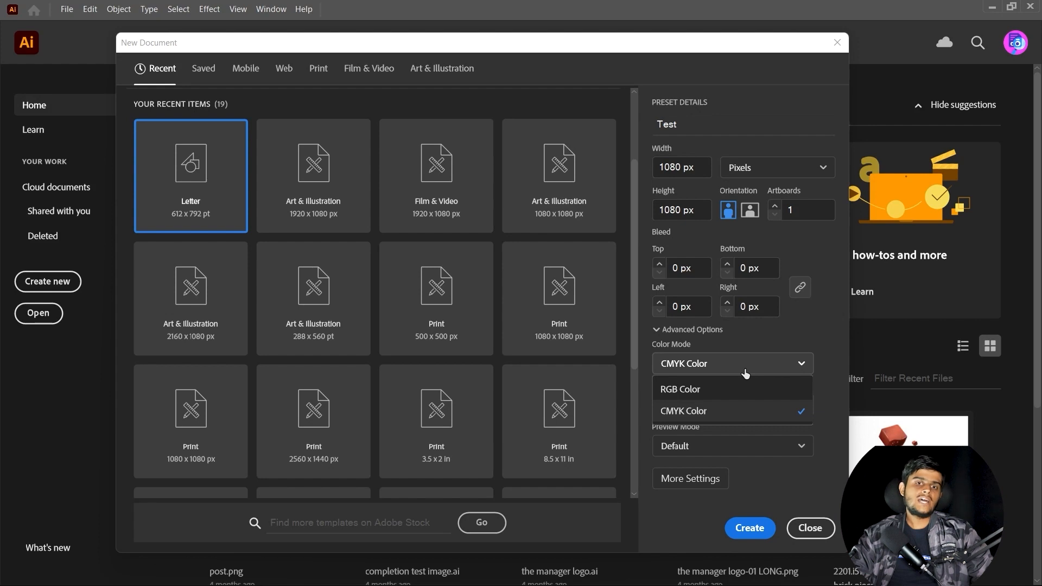
{"action": "left_click", "coordinate": [745, 374]}
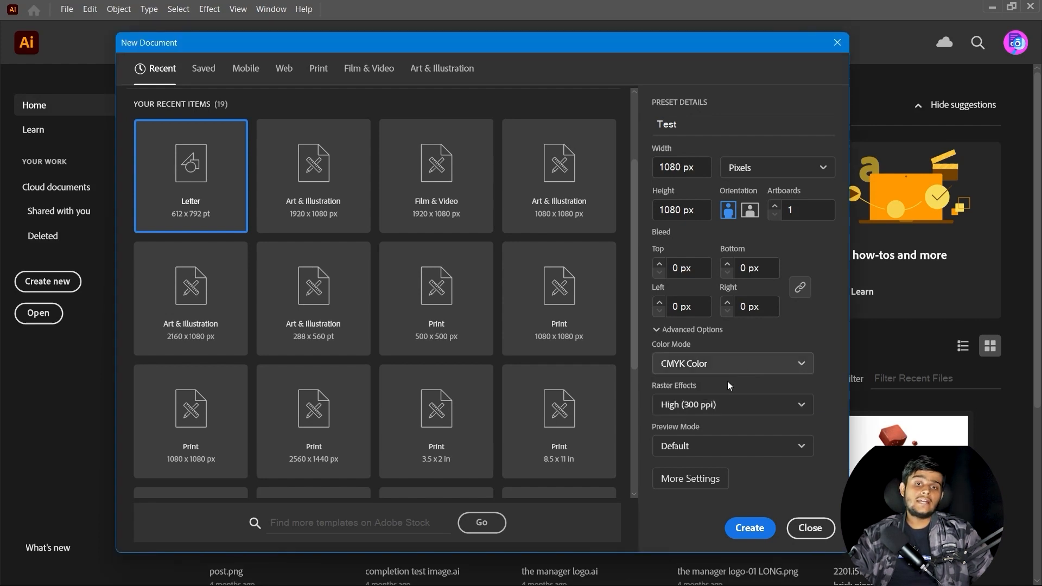
{"action": "left_click", "coordinate": [729, 362]}
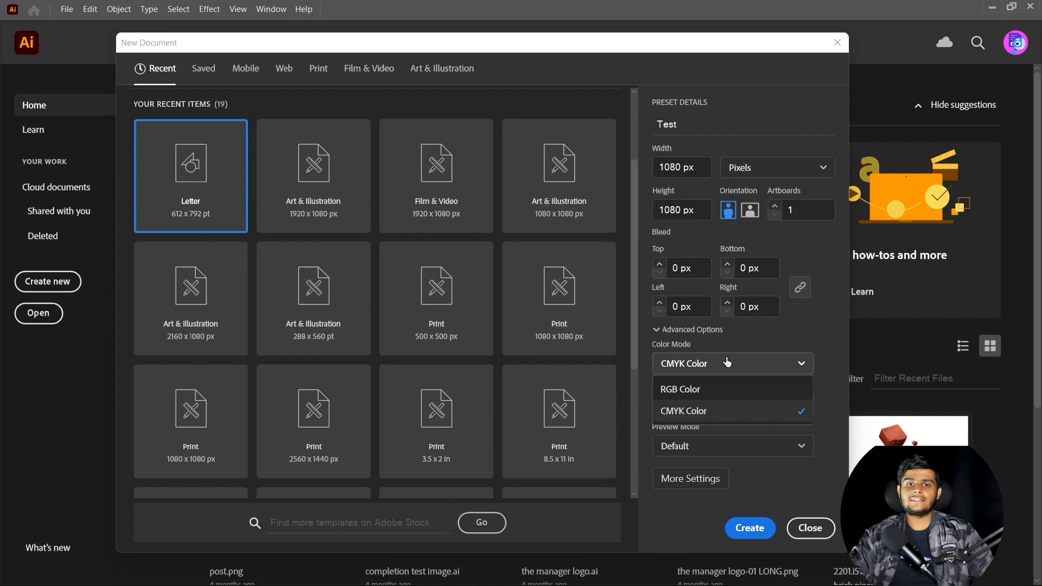
{"action": "left_click", "coordinate": [712, 390]}
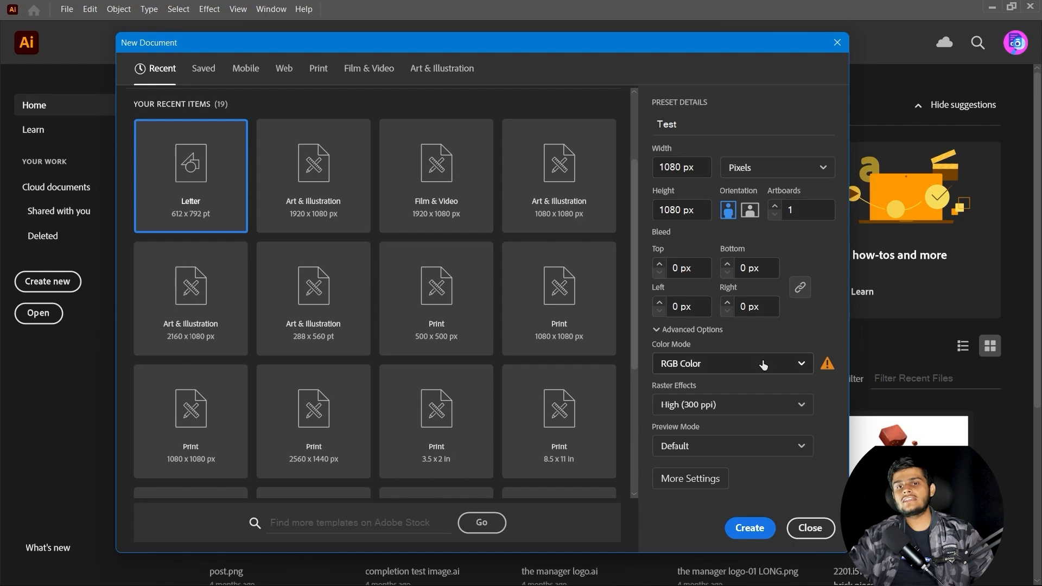
{"action": "left_click", "coordinate": [730, 363]}
{"action": "left_click", "coordinate": [685, 411]}
{"action": "left_click", "coordinate": [708, 364]}
{"action": "left_click", "coordinate": [707, 386]}
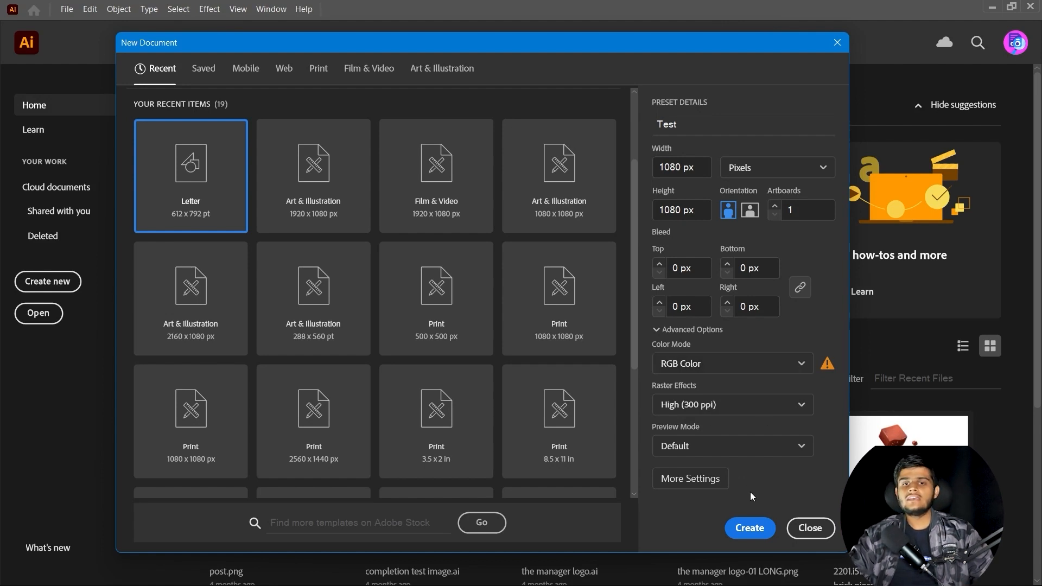
{"action": "left_click", "coordinate": [755, 534]}
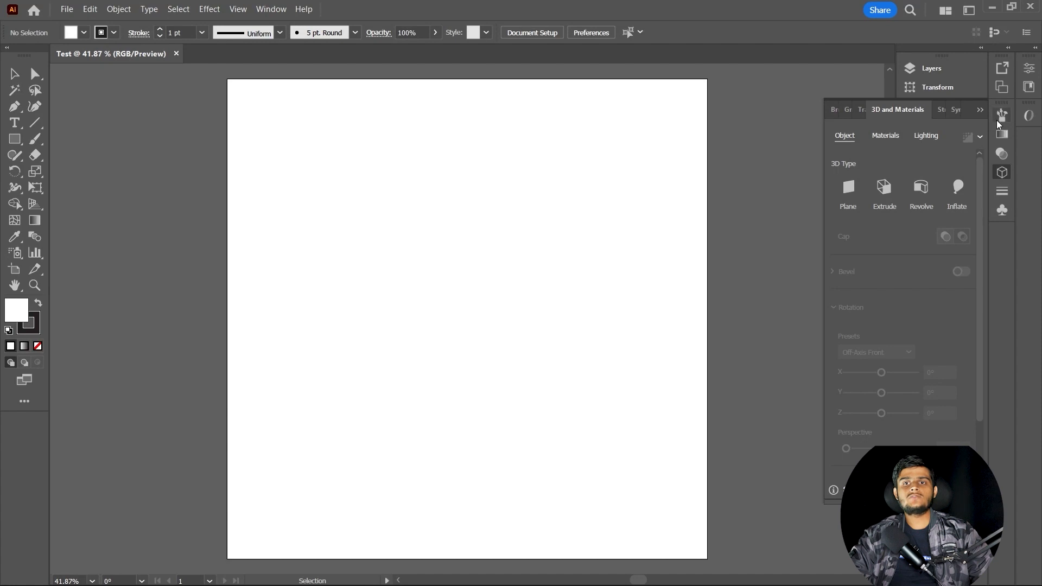
- Change the workspace to Essentials Classic and collapse the expanded panels to clear the canvas area
{"action": "left_click", "coordinate": [982, 112]}
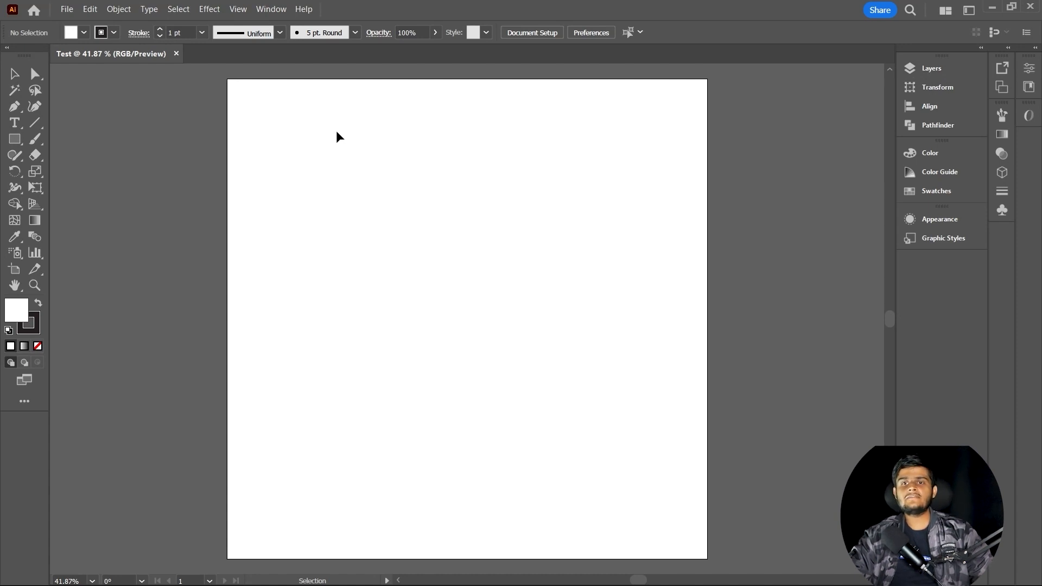
{"action": "left_click", "coordinate": [270, 8]}
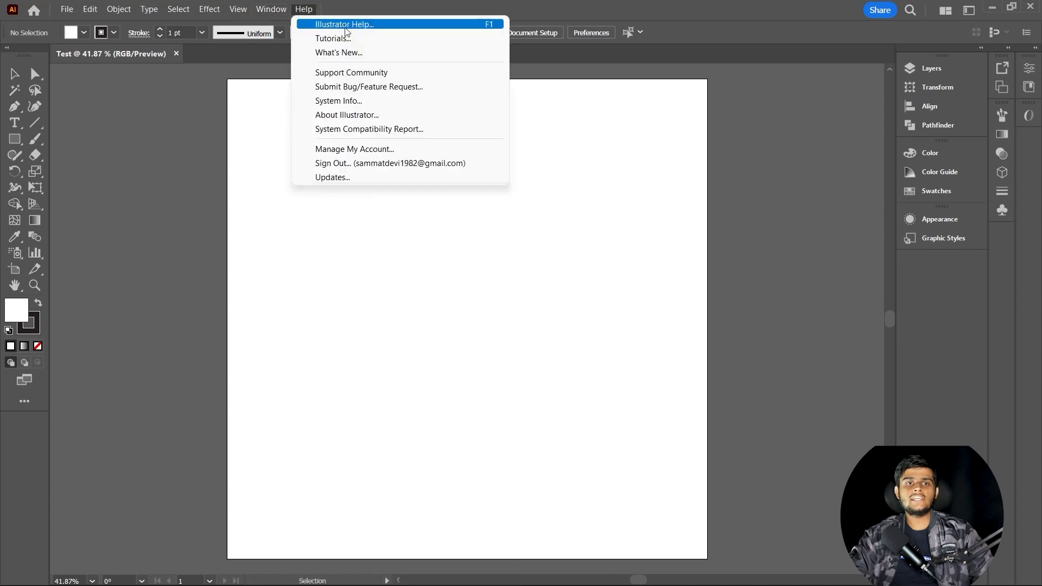
{"action": "mouse_move", "coordinate": [380, 82]}
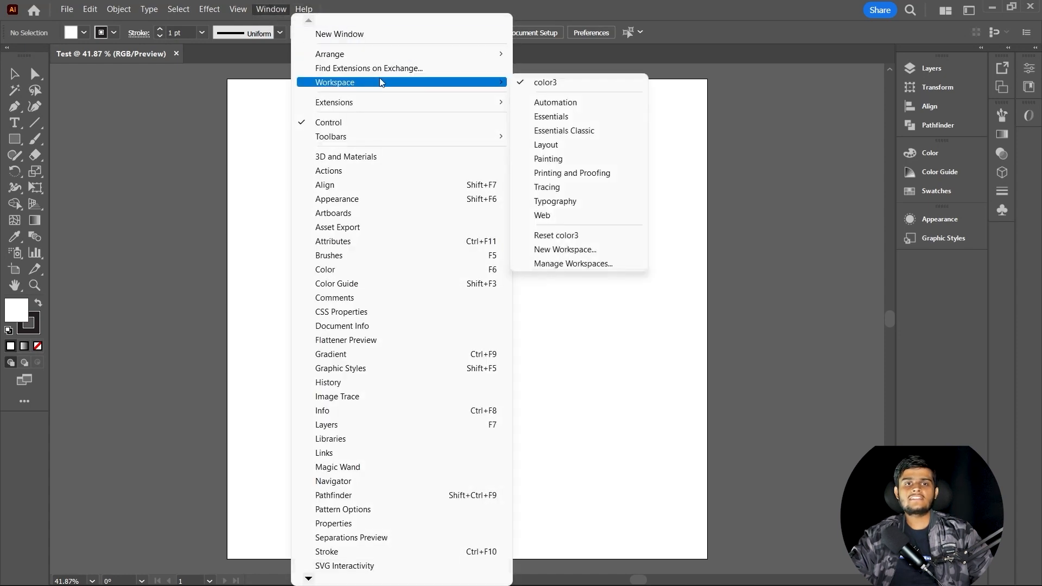
{"action": "left_click", "coordinate": [567, 131]}
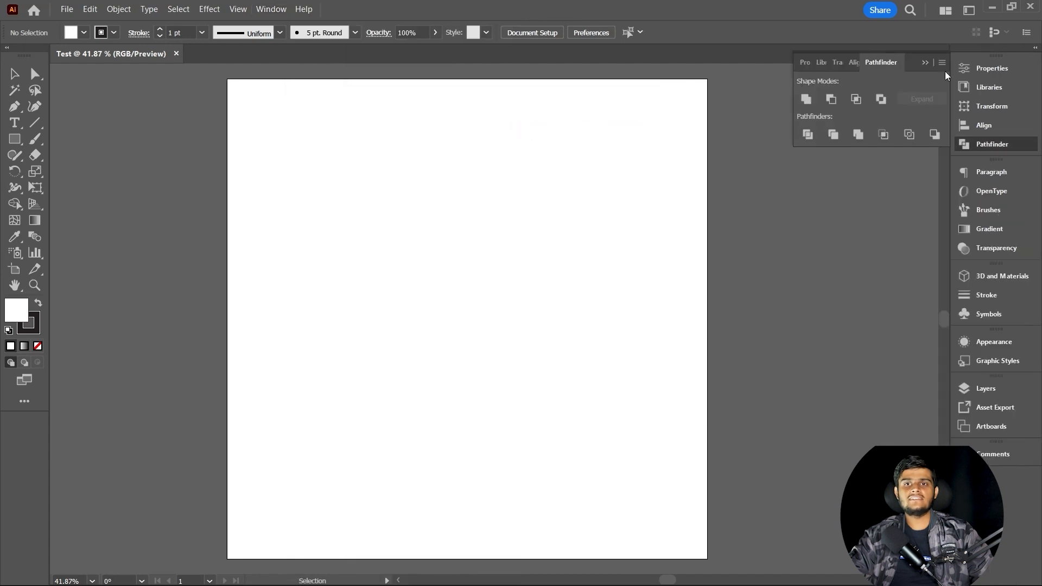
{"action": "left_click", "coordinate": [926, 63]}
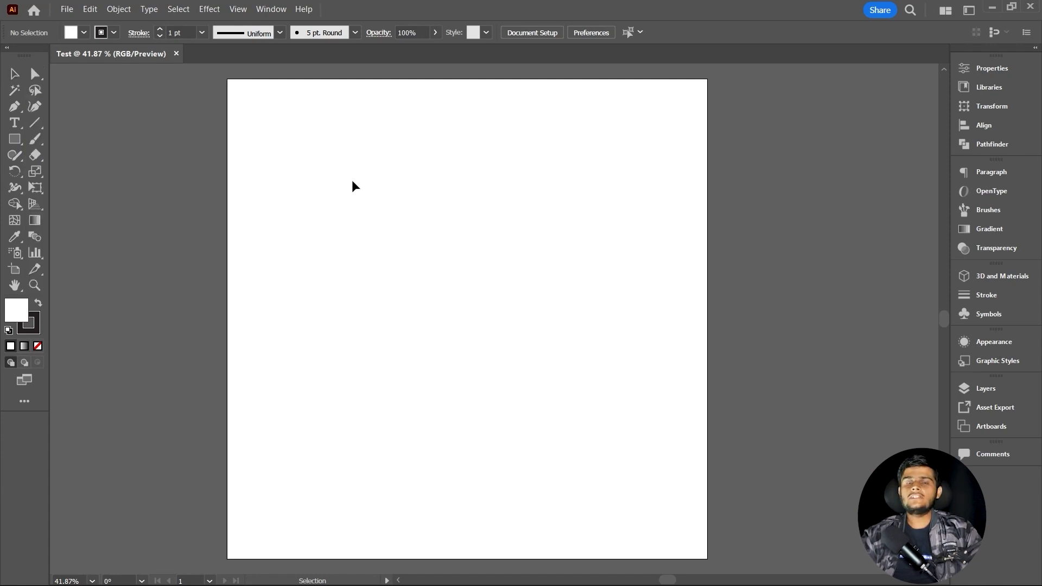
- Draw a square in the left half of the artboard, fill it bright red and deselect it
{"action": "key", "text": "m"}
{"action": "left_click_drag", "start_coordinate": [263, 206], "coordinate": [441, 383]}
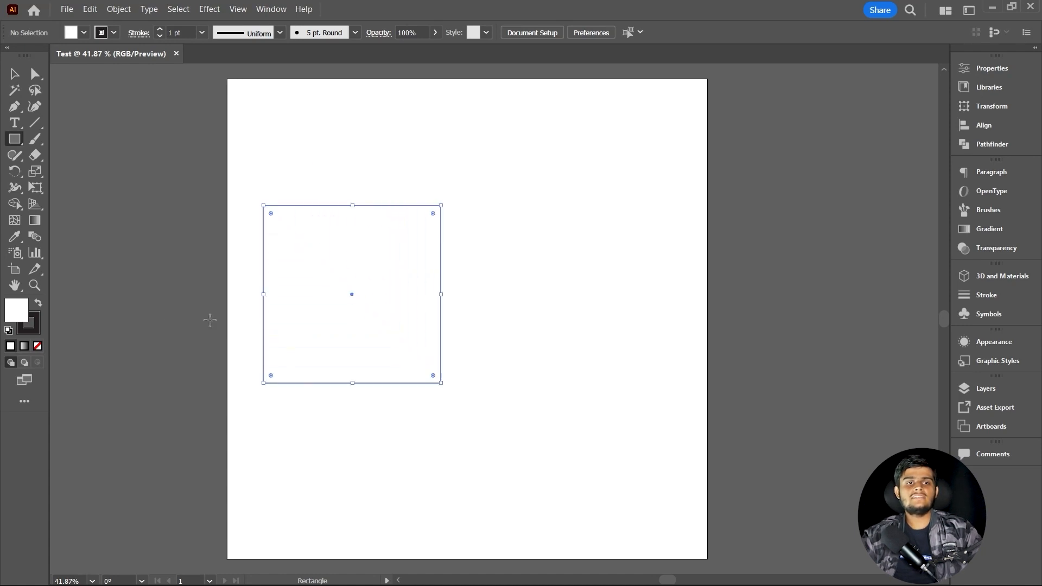
{"action": "double_click", "coordinate": [17, 310]}
{"action": "left_click", "coordinate": [423, 196]}
{"action": "left_click", "coordinate": [603, 184]}
{"action": "left_click", "coordinate": [14, 74]}
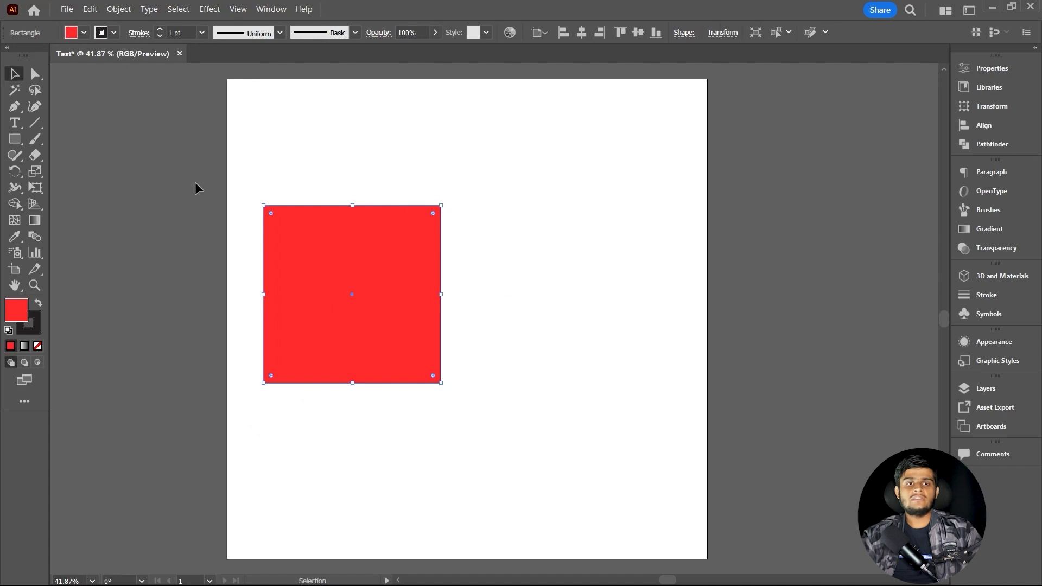
{"action": "left_click", "coordinate": [218, 206]}
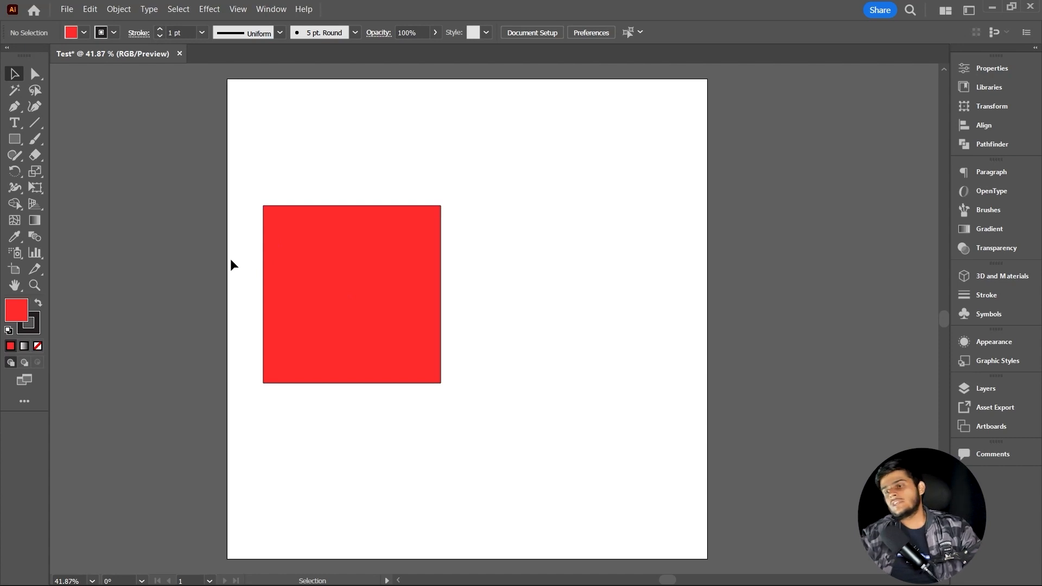
- Move the red square up near the artboard's upper-left corner and decline changing the auto-backup folder
{"action": "left_click_drag", "start_coordinate": [283, 266], "coordinate": [286, 159]}
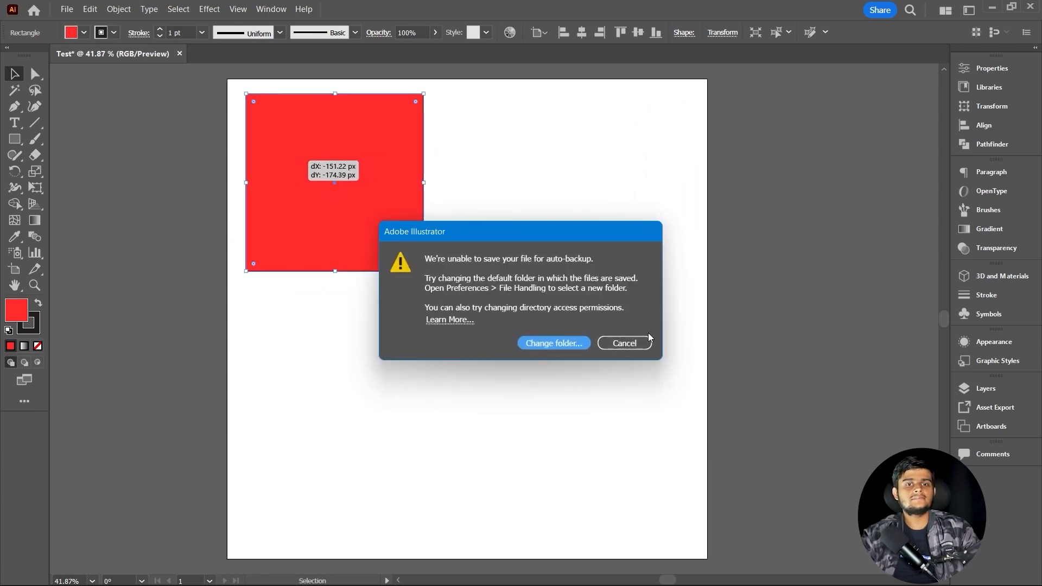
{"action": "left_click", "coordinate": [630, 344]}
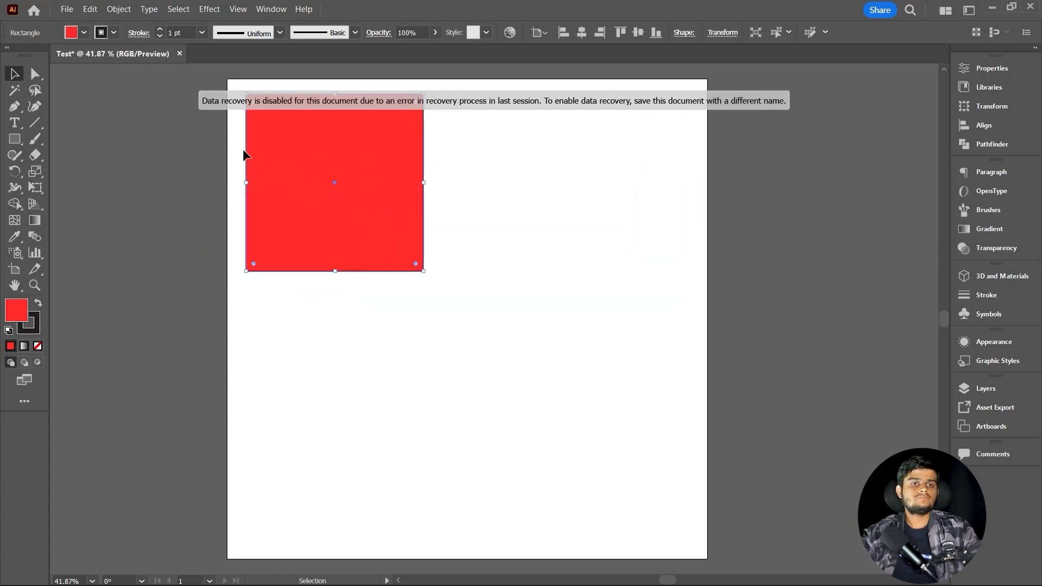
{"action": "left_click", "coordinate": [189, 144]}
{"action": "left_click", "coordinate": [366, 154]}
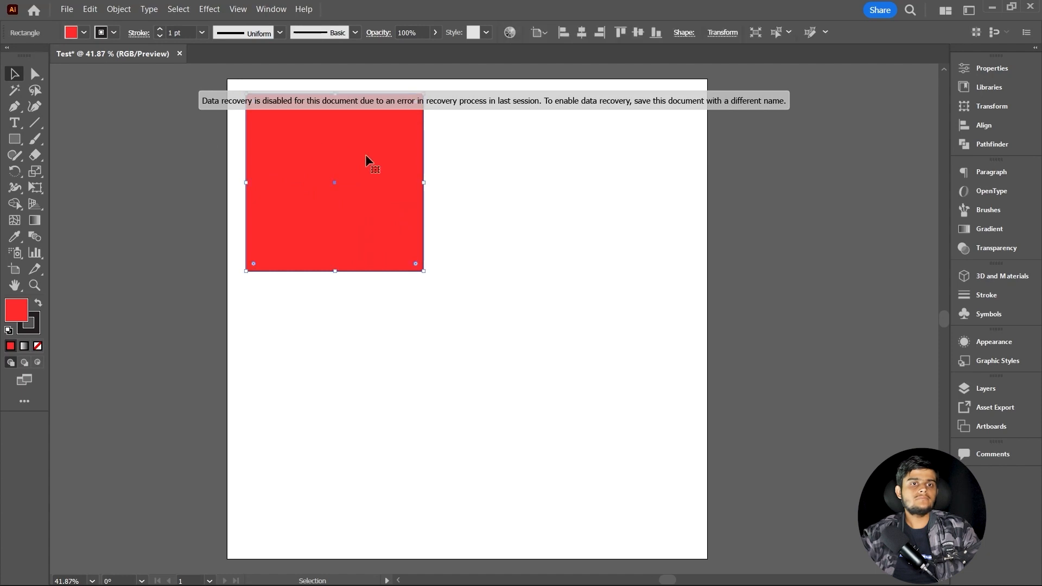
- Nudge the red square slightly closer to the artboard's upper-left corner and deselect it
{"action": "left_click", "coordinate": [200, 174]}
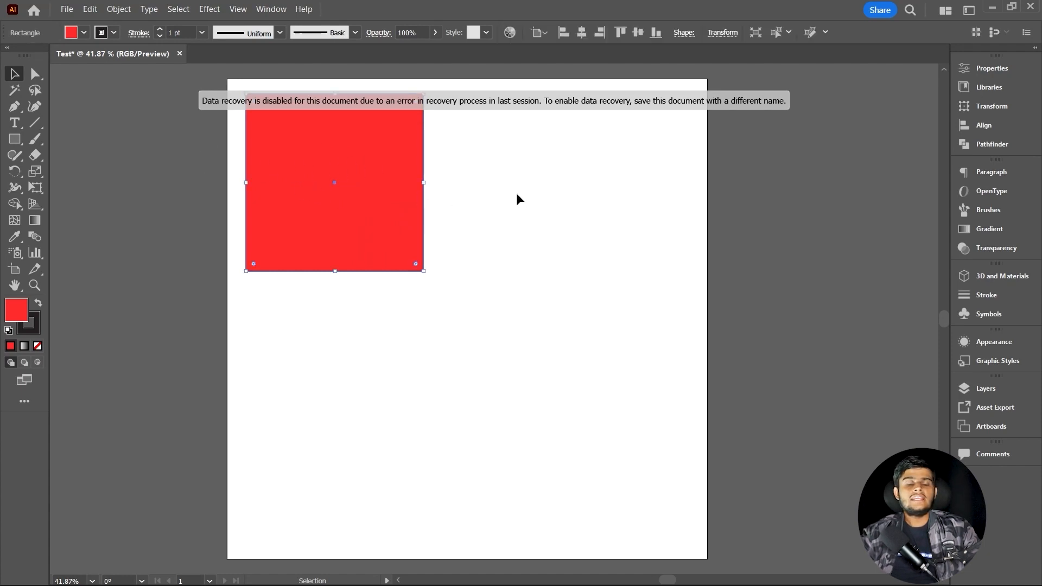
{"action": "mouse_move", "coordinate": [342, 184]}
{"action": "left_mouse_down"}
{"action": "mouse_move", "coordinate": [545, 196]}
{"action": "mouse_move", "coordinate": [338, 183]}
{"action": "left_mouse_up"}
{"action": "left_click", "coordinate": [152, 165]}
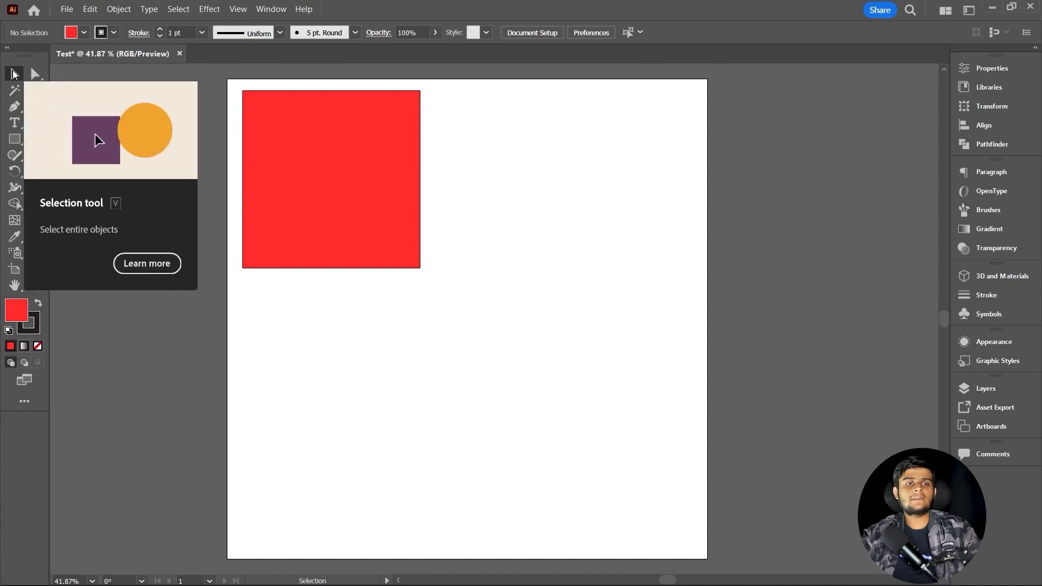
- Try moving the red square about 38 px right and 107 px down, and return it near the artboard's upper-left corner
{"action": "left_click", "coordinate": [293, 184]}
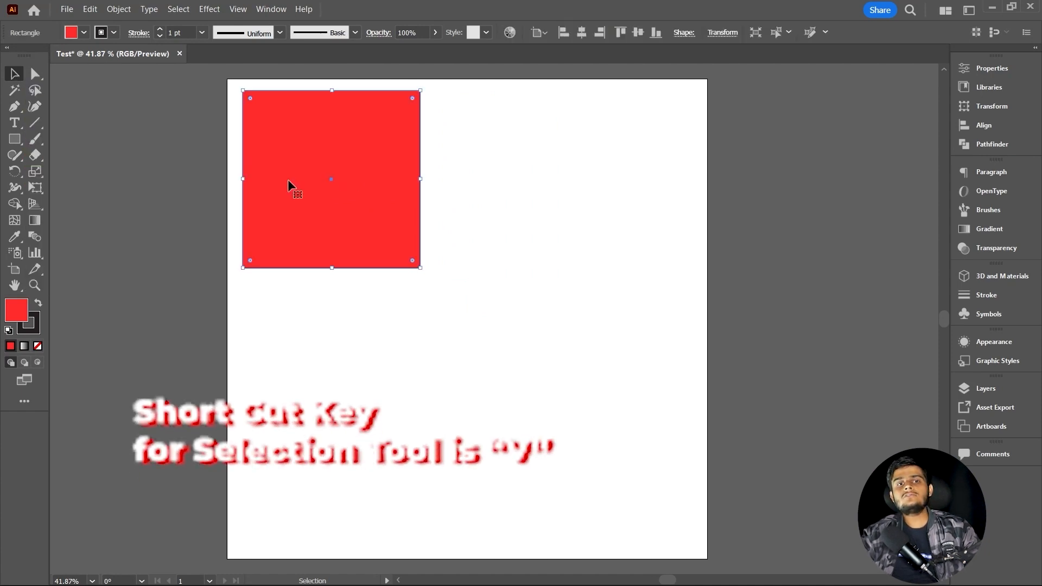
{"action": "left_click_drag", "start_coordinate": [295, 162], "coordinate": [314, 207]}
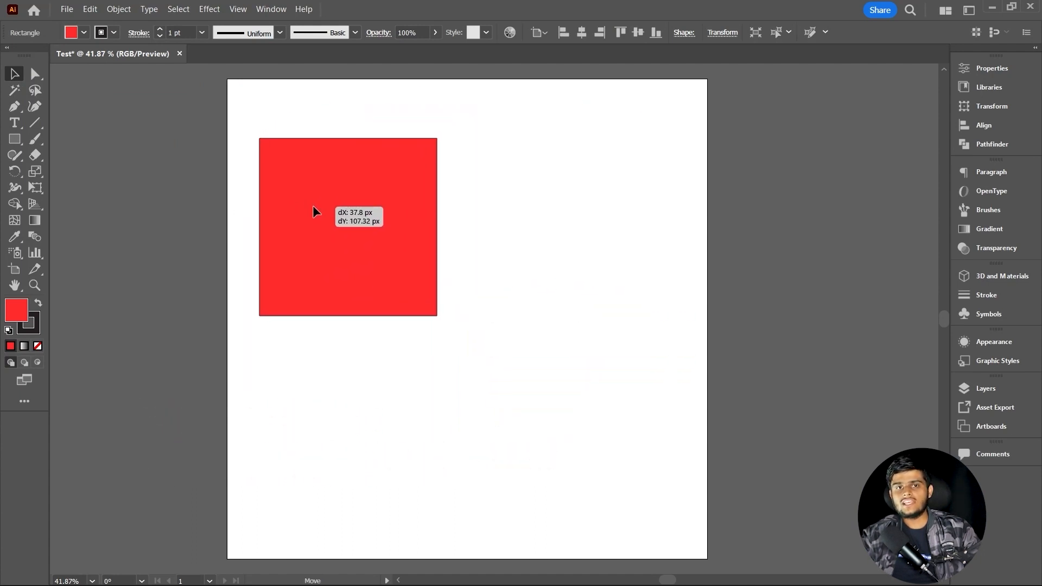
{"action": "left_click_drag", "start_coordinate": [313, 206], "coordinate": [300, 160]}
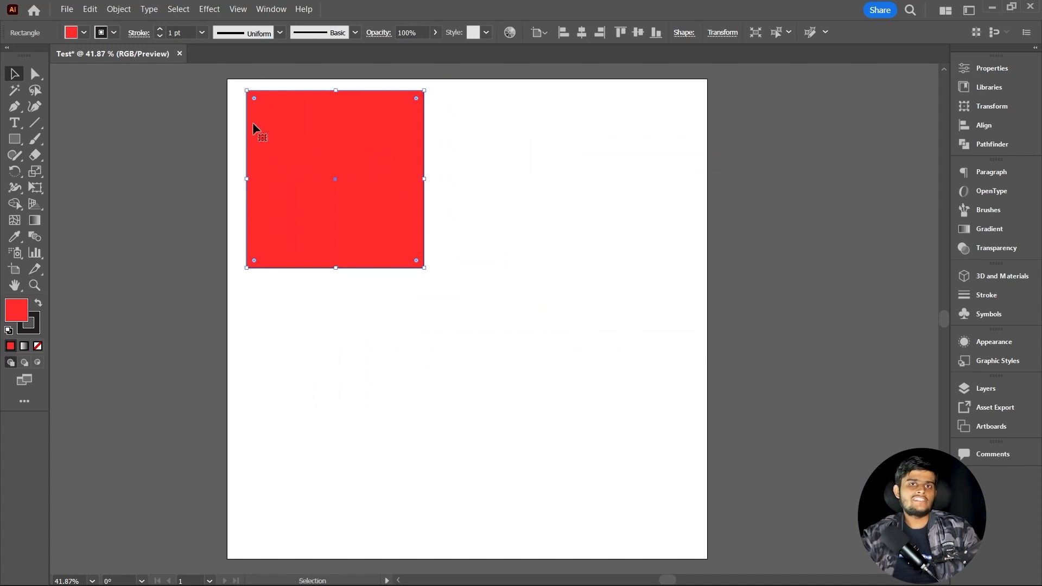
- Examine the live corner widget, path and stroke at the red square's upper-left corner at high magnification
{"action": "scroll", "coordinate": [252, 123], "scroll_direction": "left", "scroll_amount": 1}
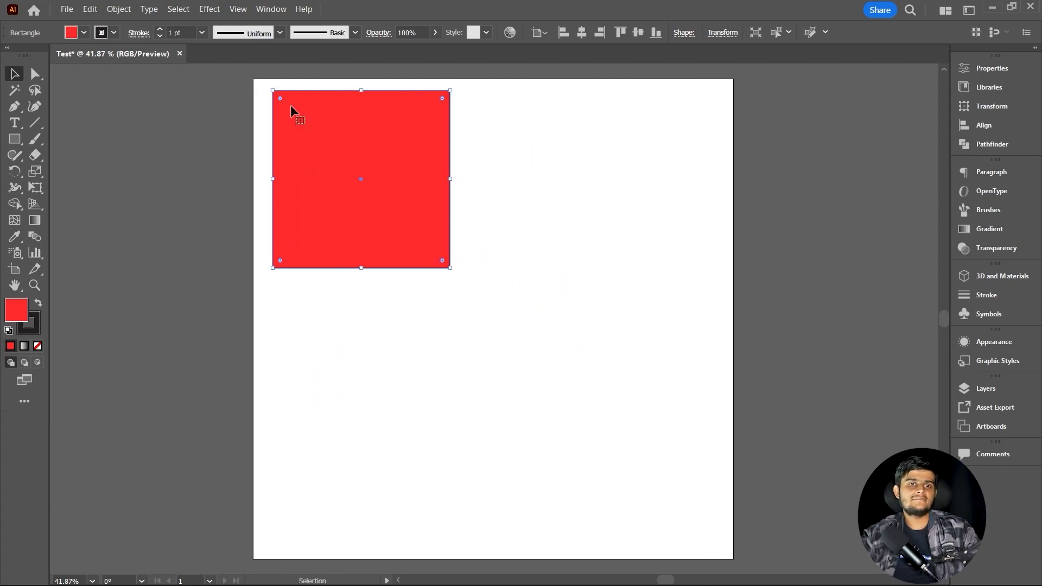
{"action": "scroll", "coordinate": [291, 109], "scroll_direction": "up", "scroll_amount": 3}
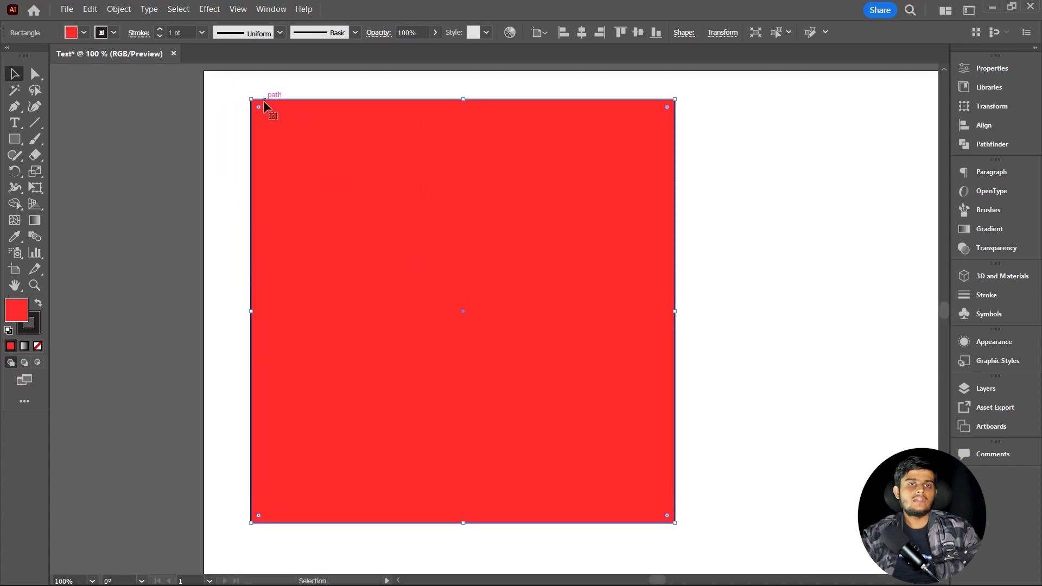
{"action": "scroll", "coordinate": [262, 100], "scroll_direction": "up", "scroll_amount": 8}
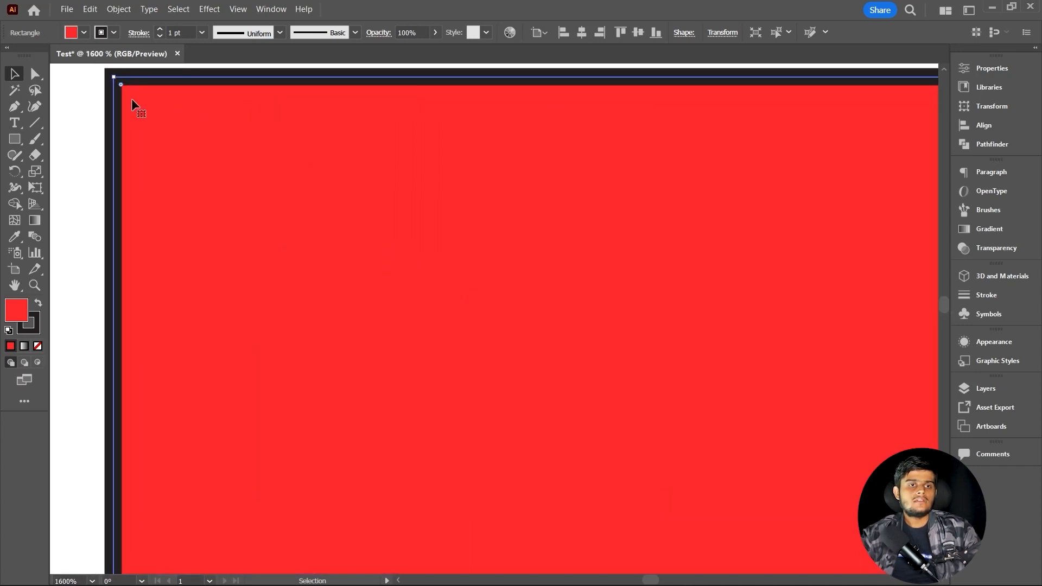
{"action": "scroll", "coordinate": [130, 98], "scroll_direction": "down", "scroll_amount": 1}
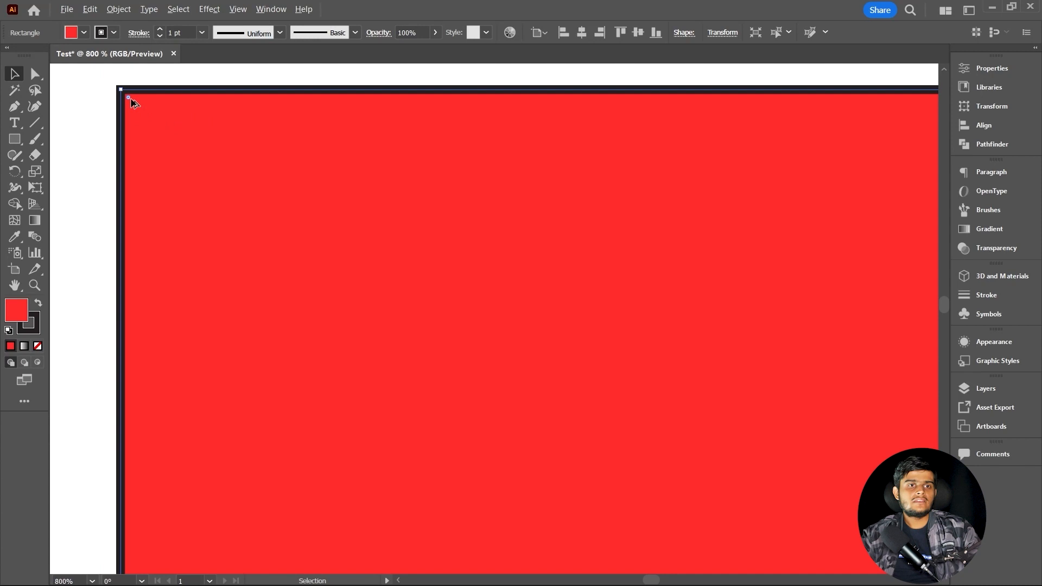
{"action": "scroll", "coordinate": [134, 104], "scroll_direction": "down", "scroll_amount": 5}
{"action": "scroll", "coordinate": [177, 163], "scroll_direction": "up", "scroll_amount": 1}
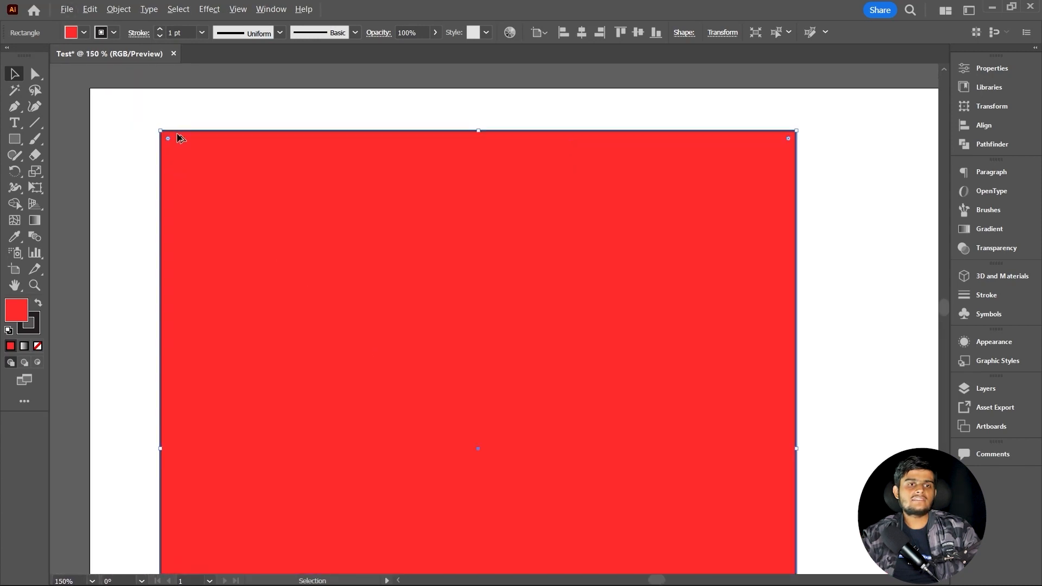
{"action": "scroll", "coordinate": [173, 136], "scroll_direction": "up", "scroll_amount": 12}
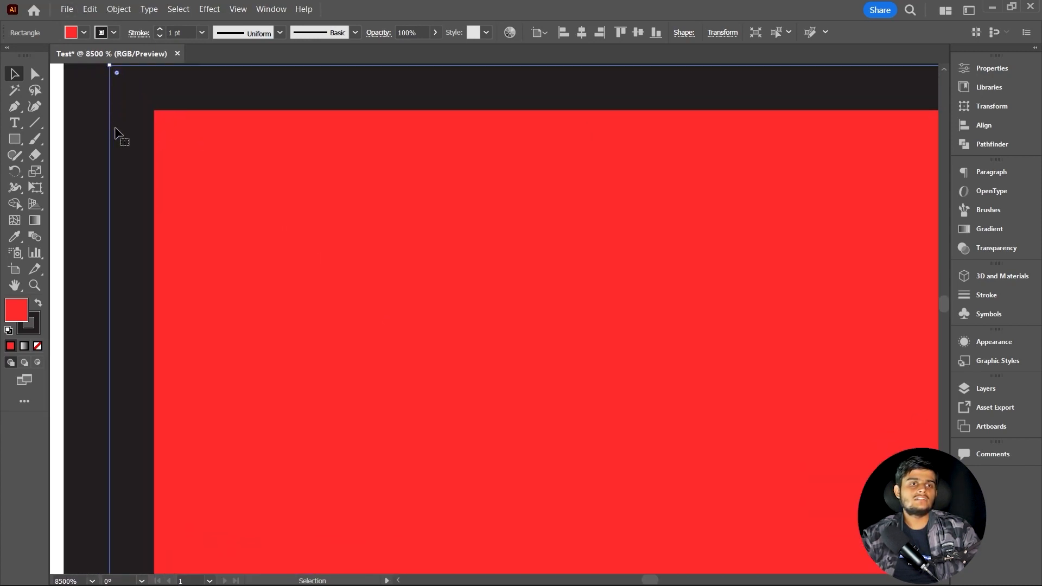
{"action": "scroll", "coordinate": [116, 134], "scroll_direction": "up", "scroll_amount": 5}
{"action": "scroll", "coordinate": [116, 162], "scroll_direction": "down", "scroll_amount": 3}
{"action": "left_click_drag", "start_coordinate": [128, 189], "coordinate": [178, 164]}
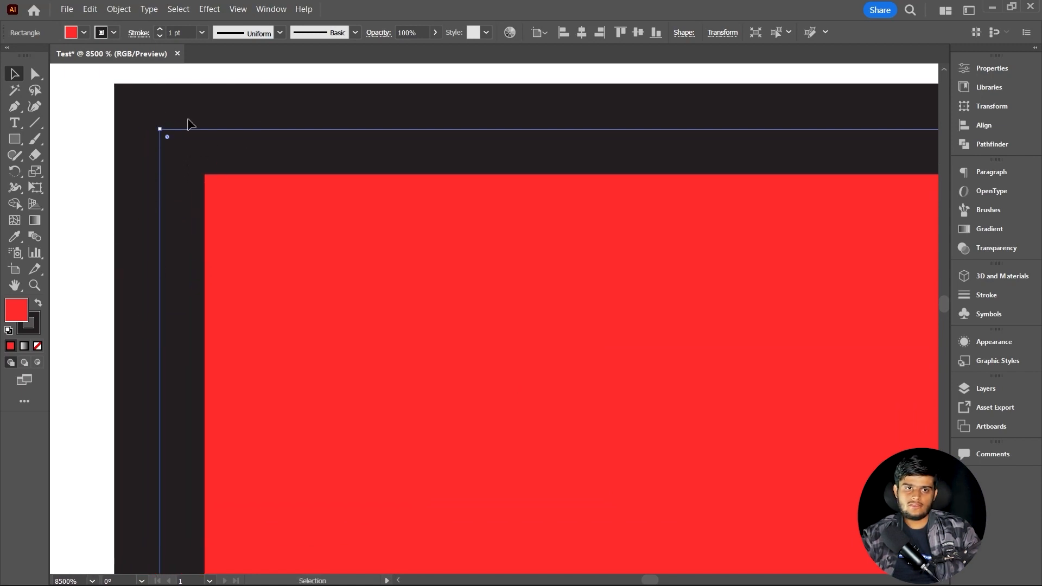
{"action": "scroll", "coordinate": [182, 320], "scroll_direction": "down", "scroll_amount": 14}
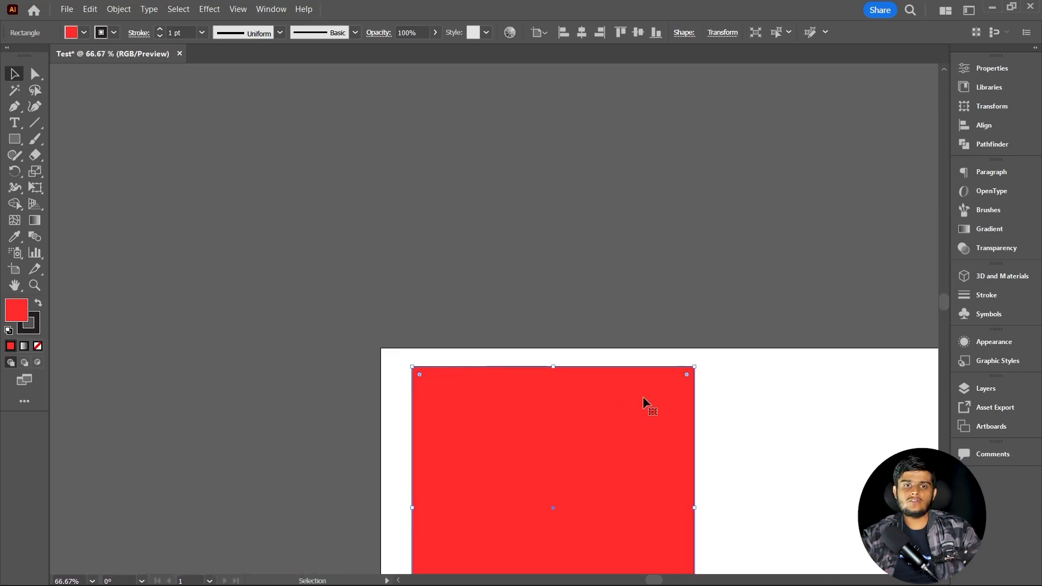
- Examine the live corner widget and stroke edge at the red square's upper-right corner up close
{"action": "scroll", "coordinate": [717, 367], "scroll_direction": "up", "scroll_amount": 12}
{"action": "scroll", "coordinate": [727, 231], "scroll_direction": "up", "scroll_amount": 4}
{"action": "scroll", "coordinate": [651, 210], "scroll_direction": "up", "scroll_amount": 5}
{"action": "scroll", "coordinate": [653, 247], "scroll_direction": "down", "scroll_amount": 3}
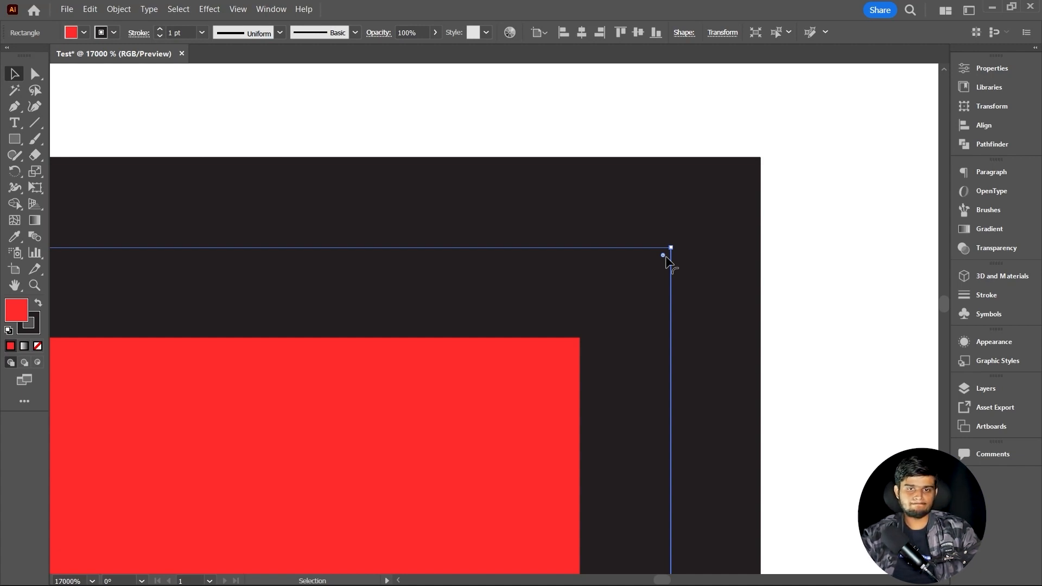
{"action": "scroll", "coordinate": [667, 257], "scroll_direction": "down", "scroll_amount": 2}
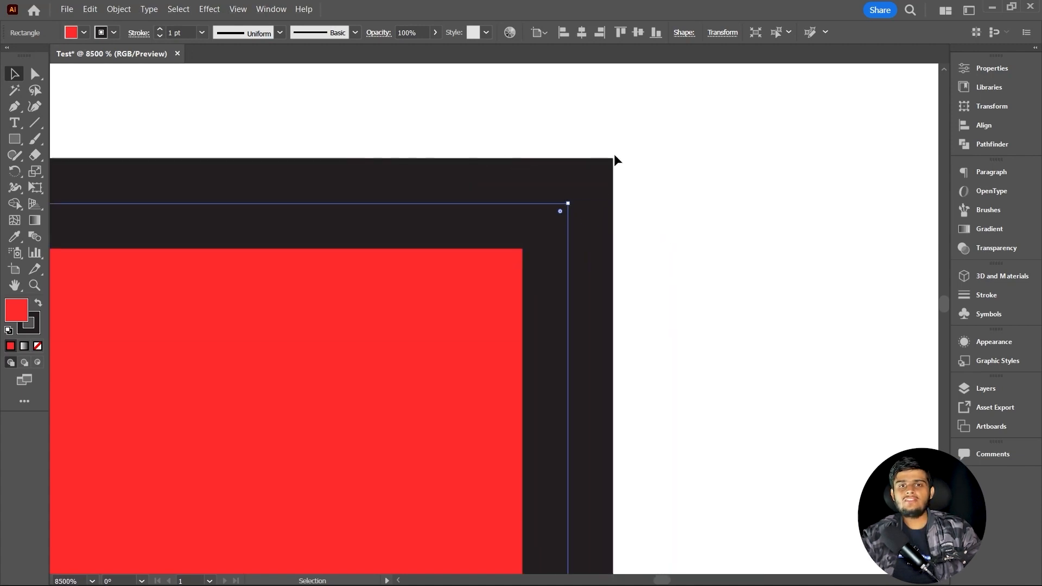
{"action": "scroll", "coordinate": [620, 314], "scroll_direction": "down", "scroll_amount": 8}
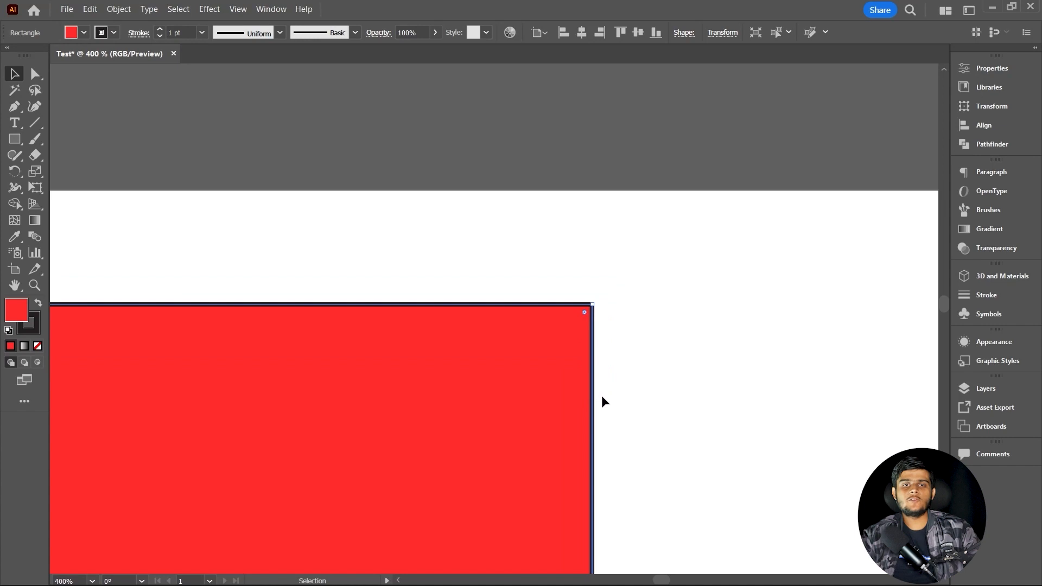
{"action": "scroll", "coordinate": [603, 412], "scroll_direction": "down", "scroll_amount": 3}
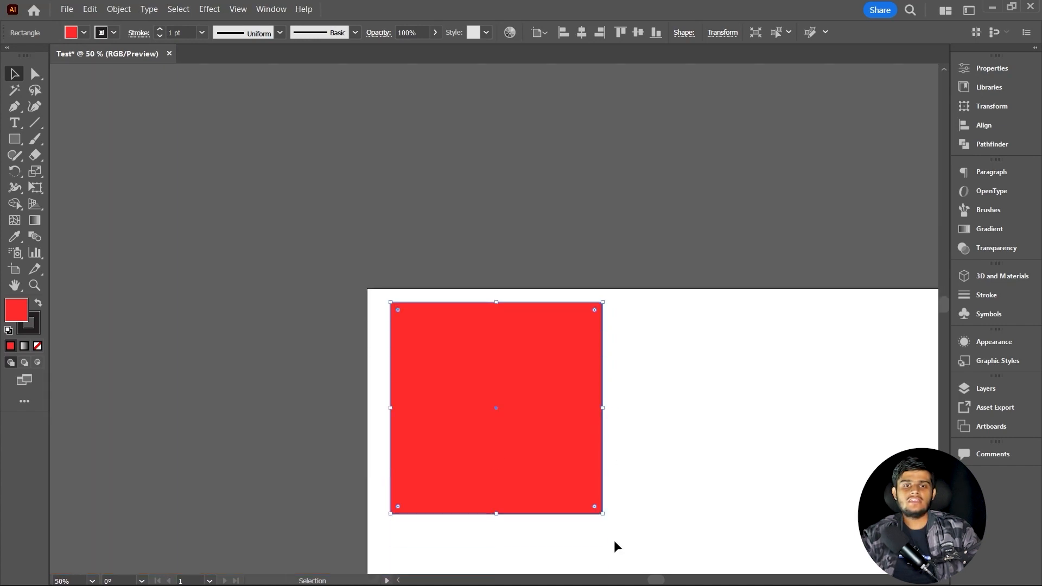
- Round all corners of the red square slightly using the live corner widget at its lower-right corner
{"action": "scroll", "coordinate": [569, 429], "scroll_direction": "up", "scroll_amount": 4}
{"action": "scroll", "coordinate": [519, 328], "scroll_direction": "up", "scroll_amount": 8}
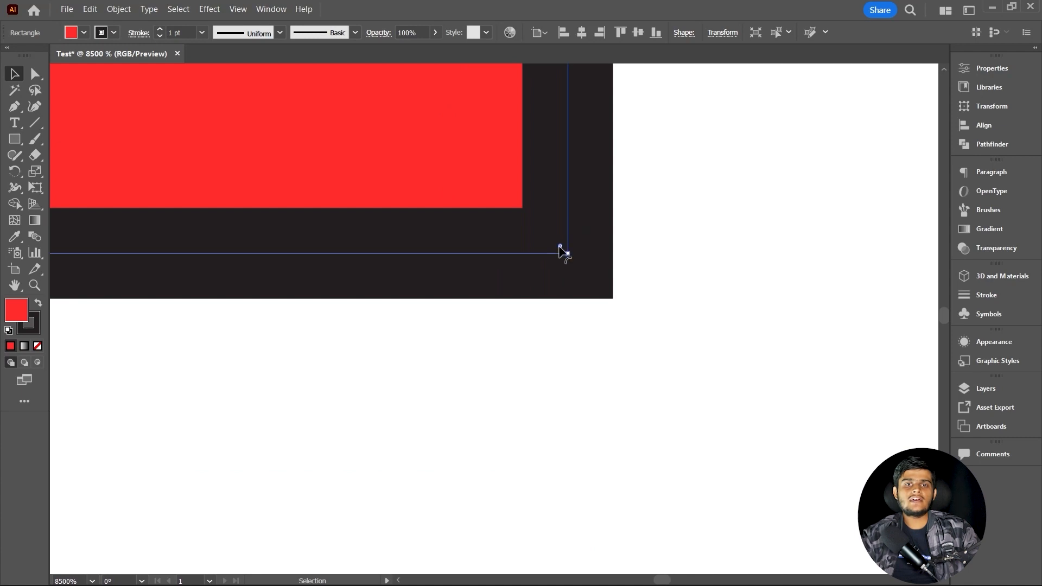
{"action": "left_click_drag", "start_coordinate": [560, 247], "coordinate": [657, 296]}
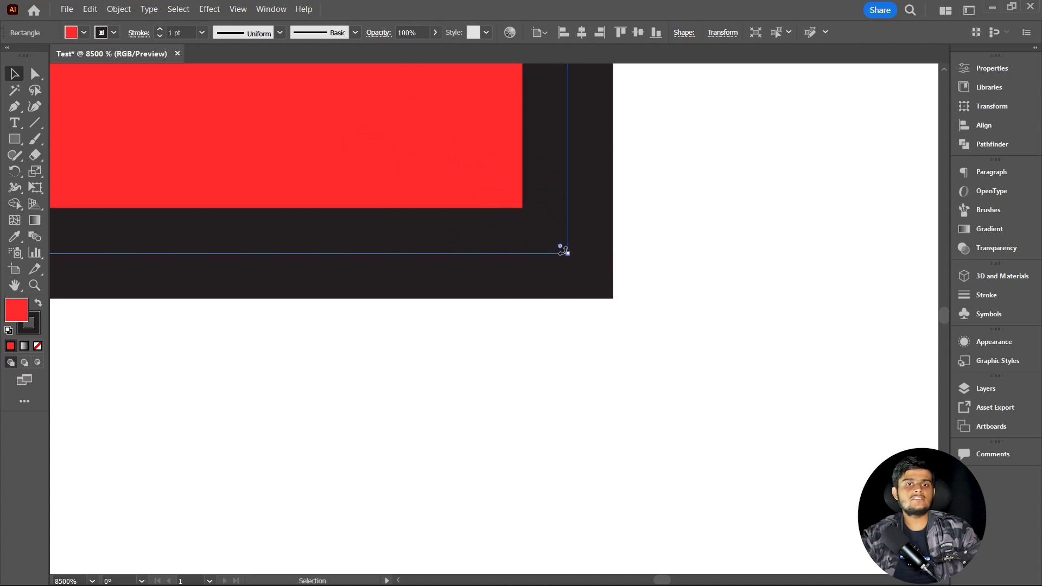
{"action": "left_click_drag", "start_coordinate": [560, 247], "coordinate": [411, 436]}
{"action": "key", "text": "space"}
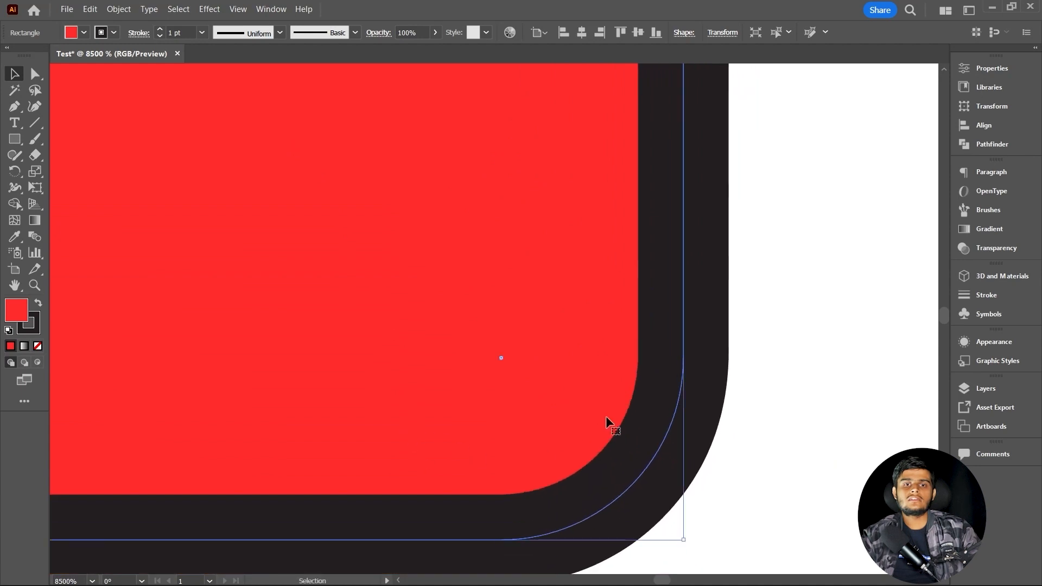
{"action": "left_click_drag", "start_coordinate": [497, 354], "coordinate": [335, 271]}
{"action": "scroll", "coordinate": [534, 326], "scroll_direction": "down", "scroll_amount": 14}
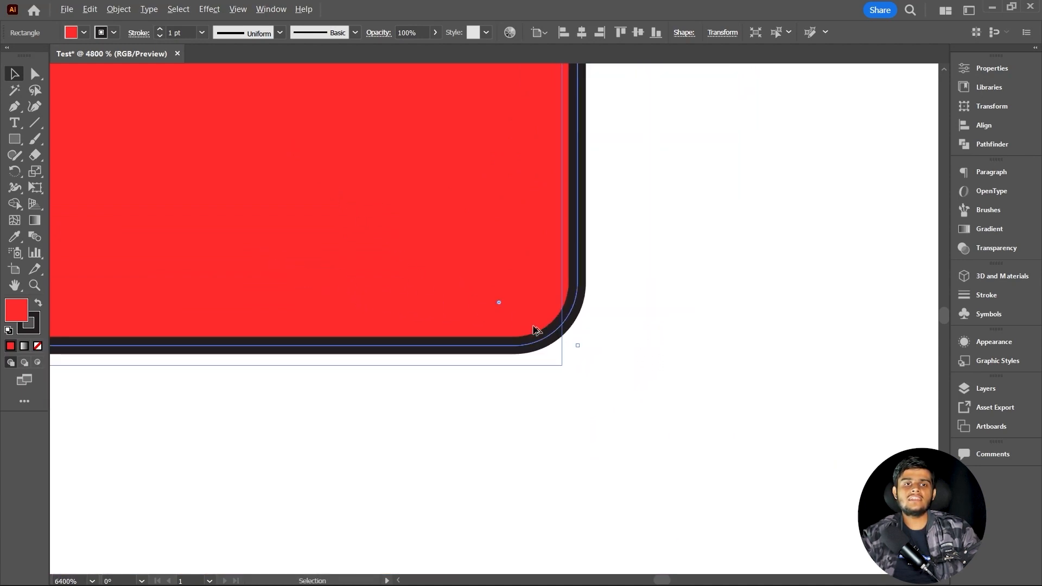
- Increase the rounding strongly from the square's upper-right corner widget and deselect the shape
{"action": "scroll", "coordinate": [548, 215], "scroll_direction": "up", "scroll_amount": 3}
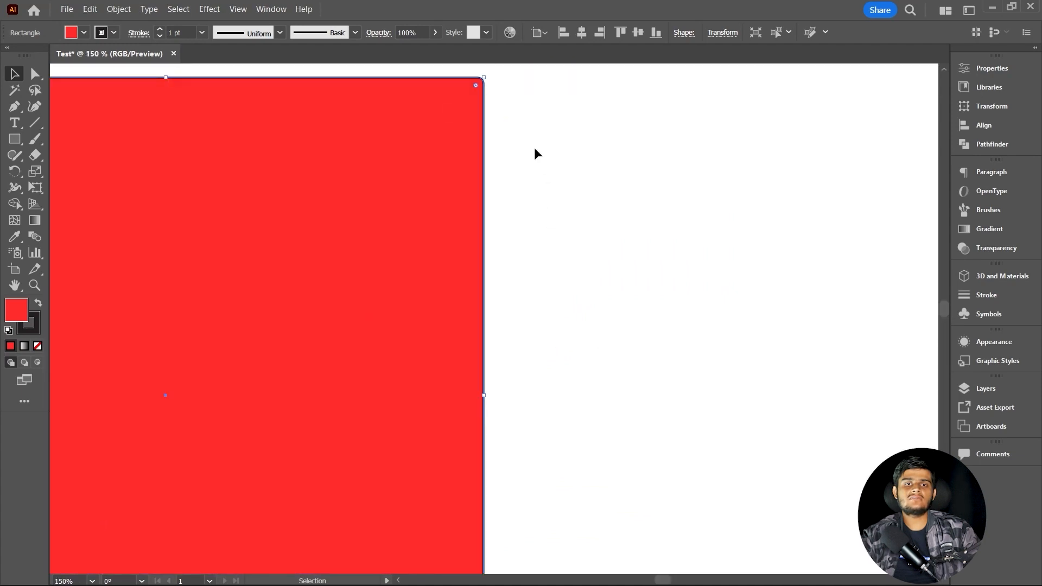
{"action": "left_click_drag", "start_coordinate": [478, 82], "coordinate": [398, 206]}
{"action": "scroll", "coordinate": [434, 250], "scroll_direction": "down", "scroll_amount": 4}
{"action": "scroll", "coordinate": [444, 266], "scroll_direction": "up", "scroll_amount": 2}
{"action": "left_click", "coordinate": [543, 266]}
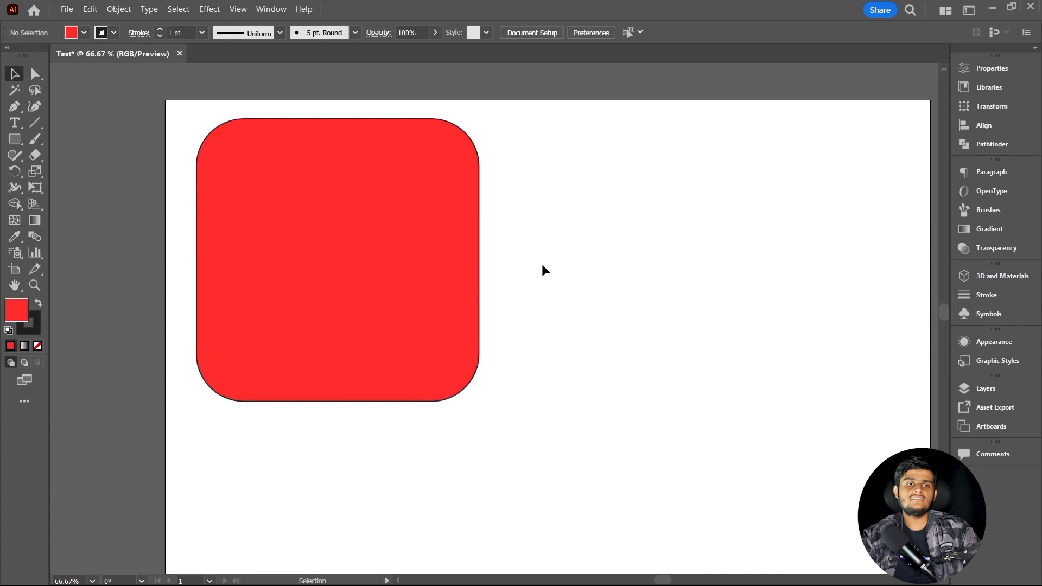
- Place a copy of the rounded square to its right, make the copy's corners sharp and deselect it
{"action": "left_click_drag", "start_coordinate": [349, 235], "coordinate": [671, 266]}
{"action": "left_click_drag", "start_coordinate": [563, 166], "coordinate": [438, 104]}
{"action": "left_click", "coordinate": [438, 101]}
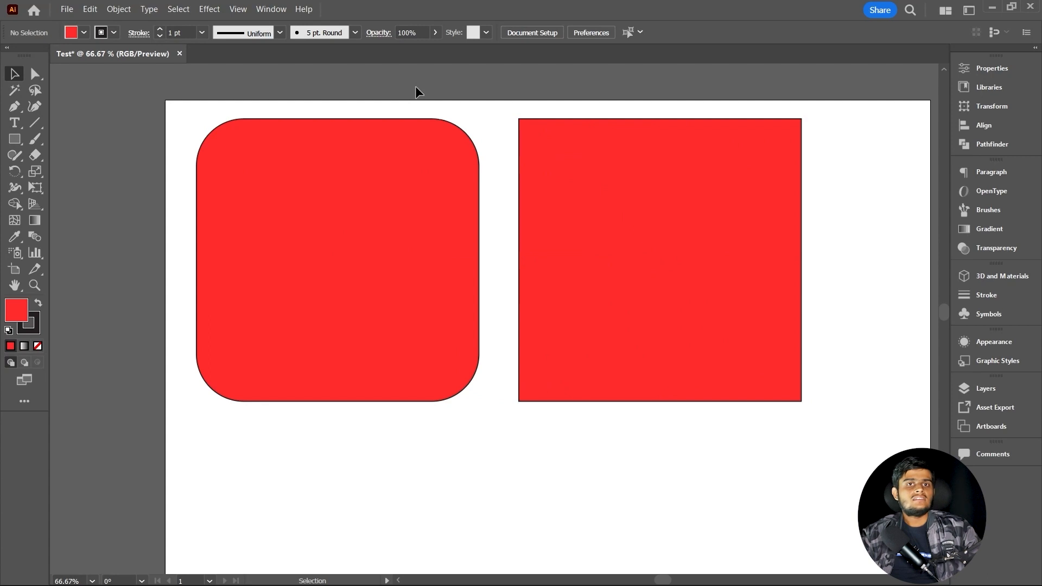
- Select the rounded square and its sharp-cornered copy together for comparison, and deselect both
{"action": "left_click", "coordinate": [396, 196]}
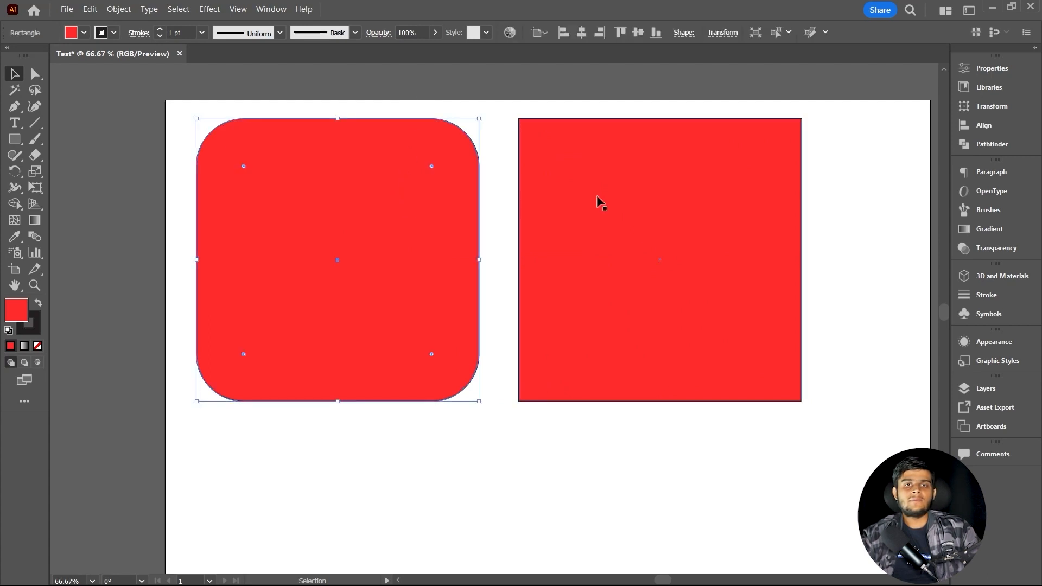
{"action": "left_click", "coordinate": [598, 194], "text": "shift"}
{"action": "left_click", "coordinate": [442, 410]}
- Delete the sharp-cornered copy beside the rounded square
{"action": "left_click", "coordinate": [398, 298]}
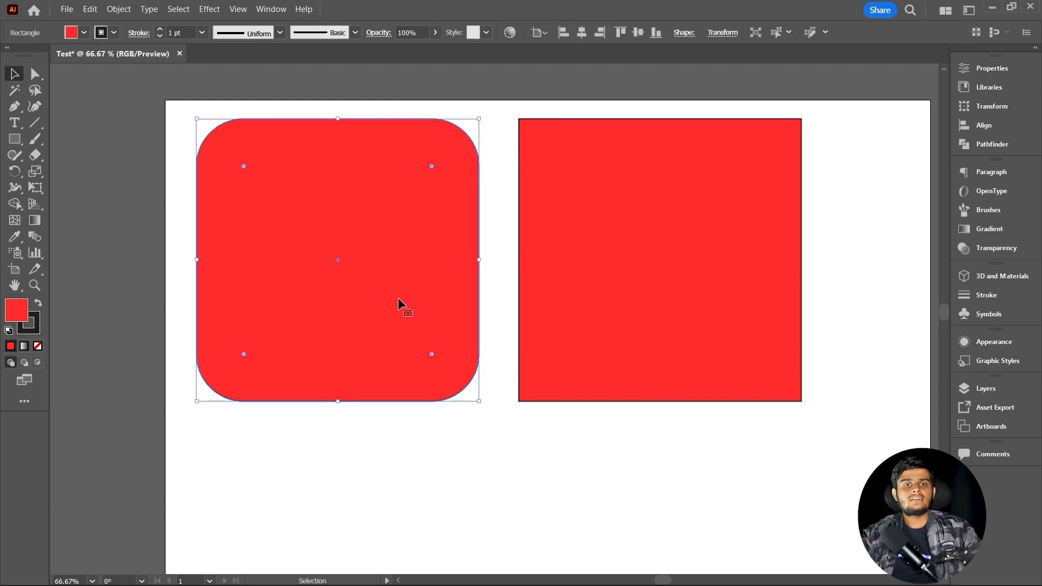
{"action": "left_click", "coordinate": [575, 275]}
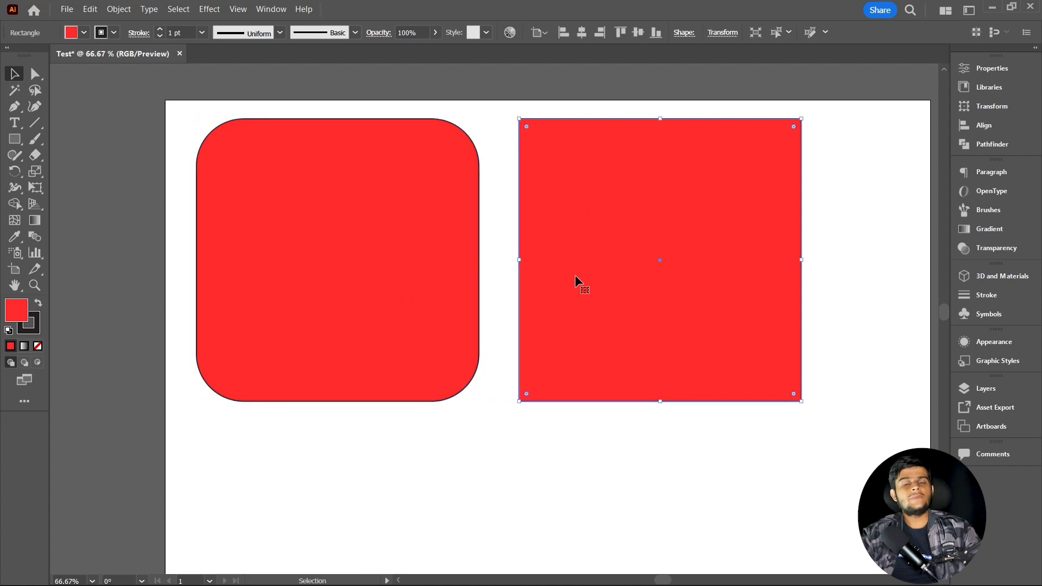
{"action": "key", "text": "Delete"}
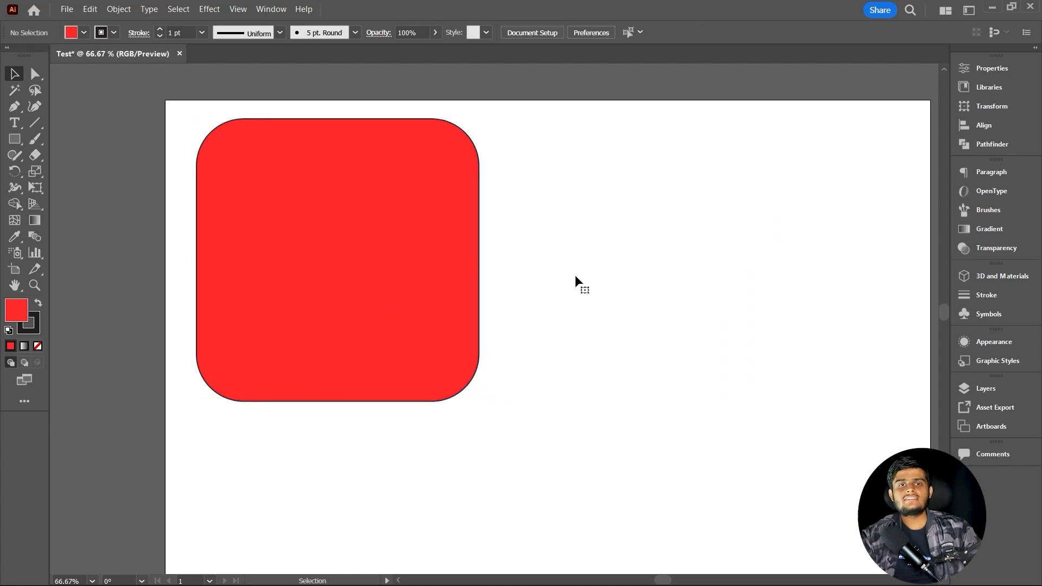
- Reduce the rounded square's corner radius to 0 px and deselect it
{"action": "left_click", "coordinate": [383, 186]}
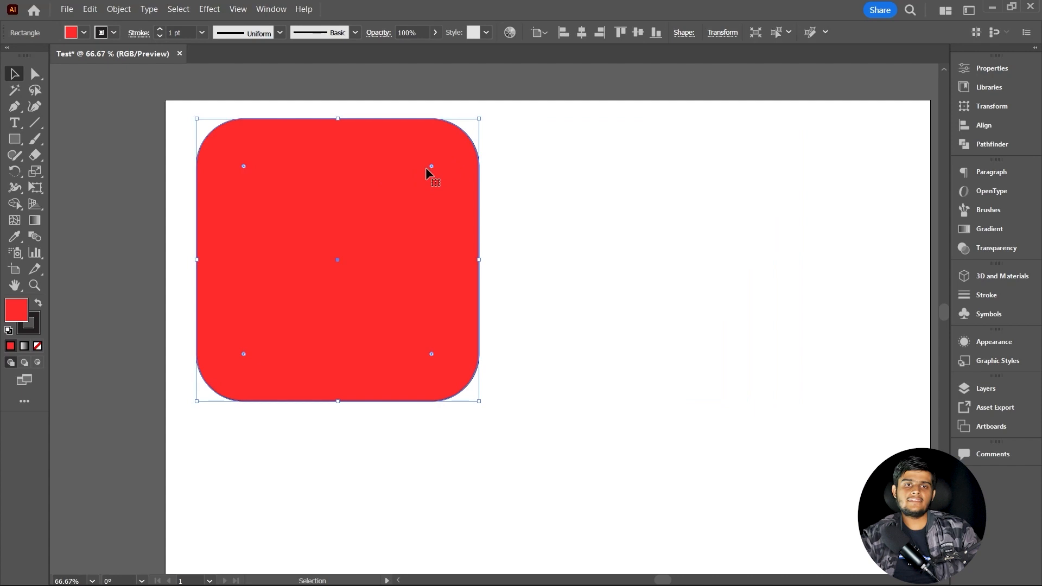
{"action": "left_click_drag", "start_coordinate": [430, 167], "coordinate": [532, 102]}
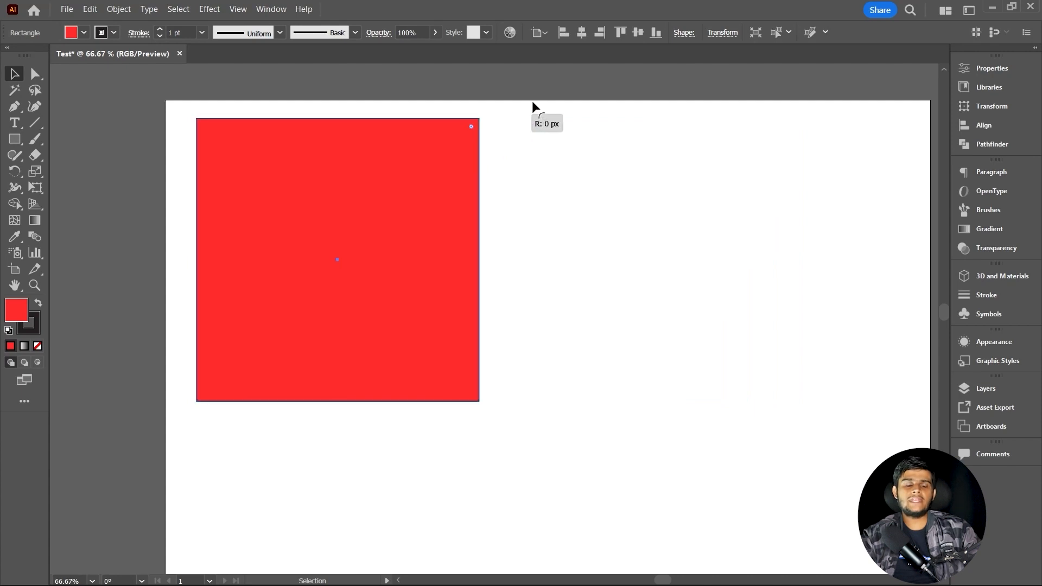
{"action": "left_click", "coordinate": [490, 211]}
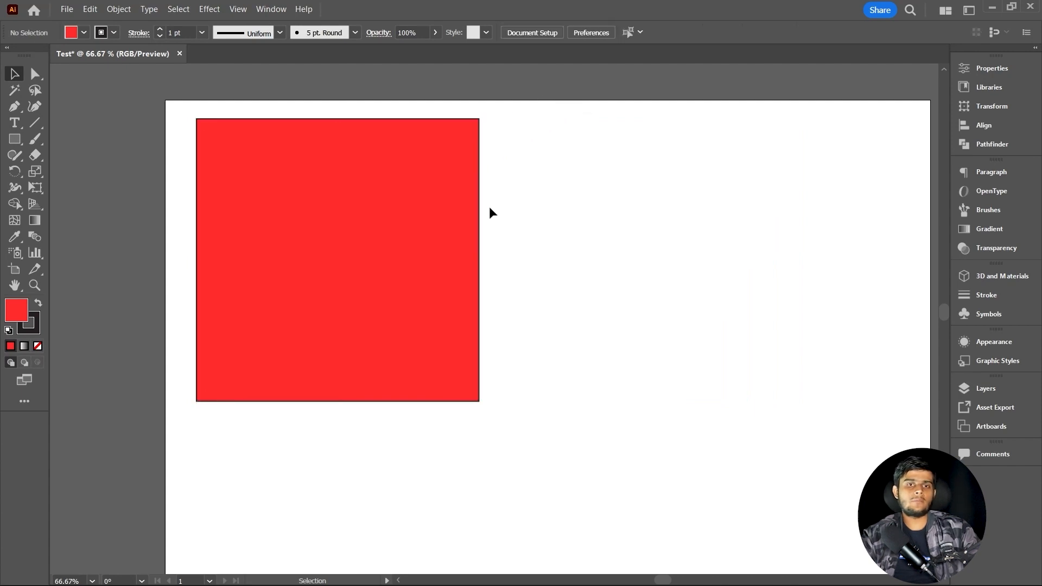
- Select the red square, examine its upper-right corner widget up close and deselect it
{"action": "left_click", "coordinate": [448, 204]}
{"action": "scroll", "coordinate": [500, 114], "scroll_direction": "up", "scroll_amount": 3}
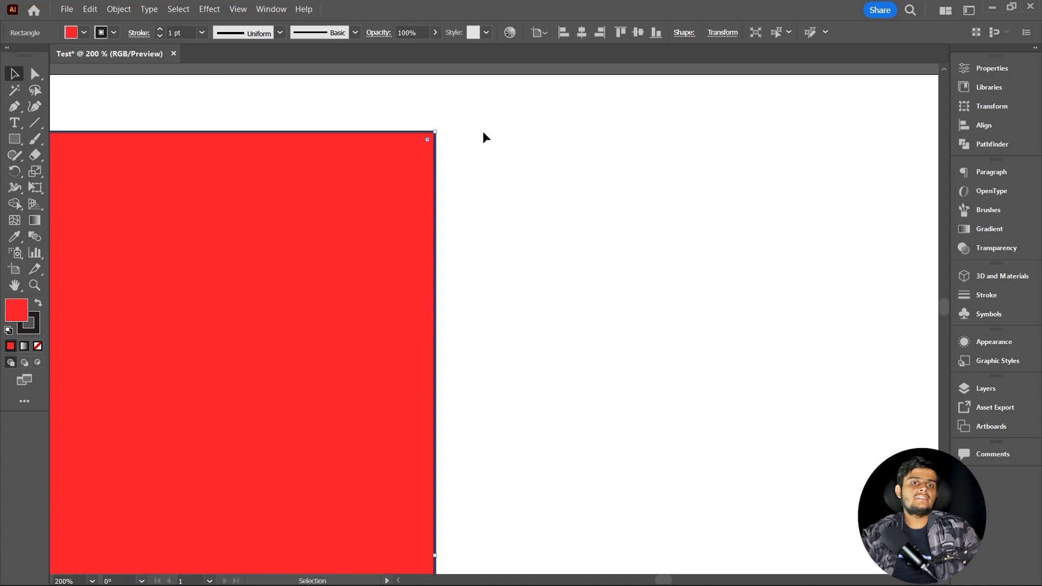
{"action": "scroll", "coordinate": [483, 132], "scroll_direction": "down", "scroll_amount": 3}
{"action": "scroll", "coordinate": [483, 132], "scroll_direction": "up", "scroll_amount": 1}
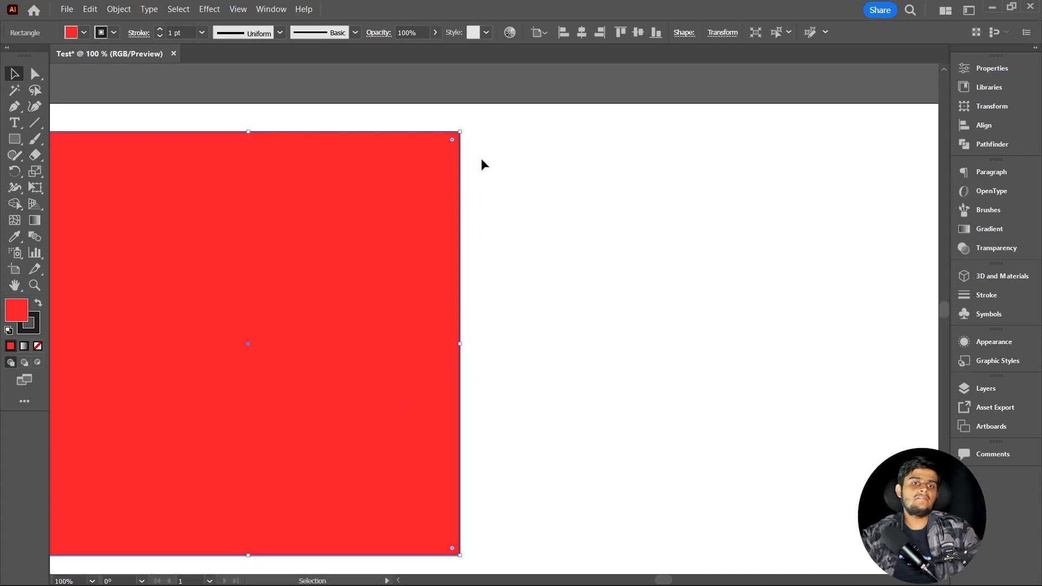
{"action": "scroll", "coordinate": [481, 146], "scroll_direction": "down", "scroll_amount": 1}
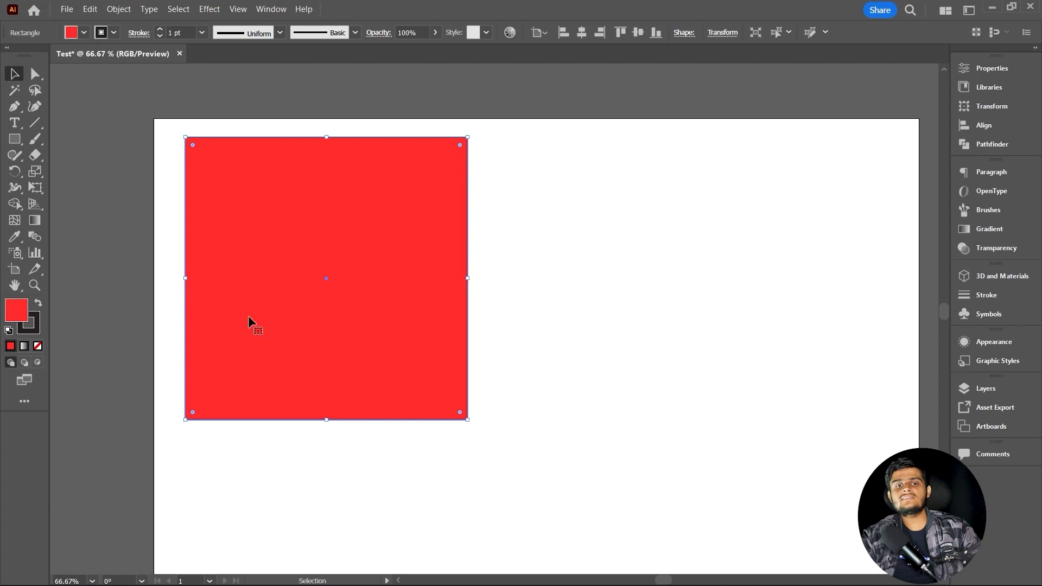
{"action": "left_click", "coordinate": [517, 230]}
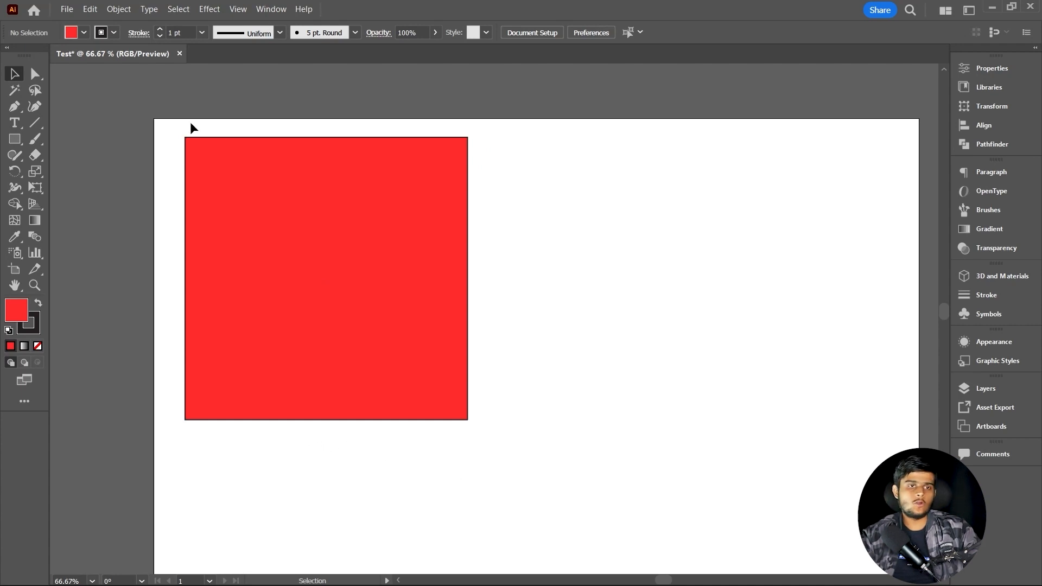
- Round only the red square's upper-right corner to about 101 px using Direct Selection, and deselect the shape
{"action": "scroll", "coordinate": [480, 177], "scroll_direction": "up", "scroll_amount": 7}
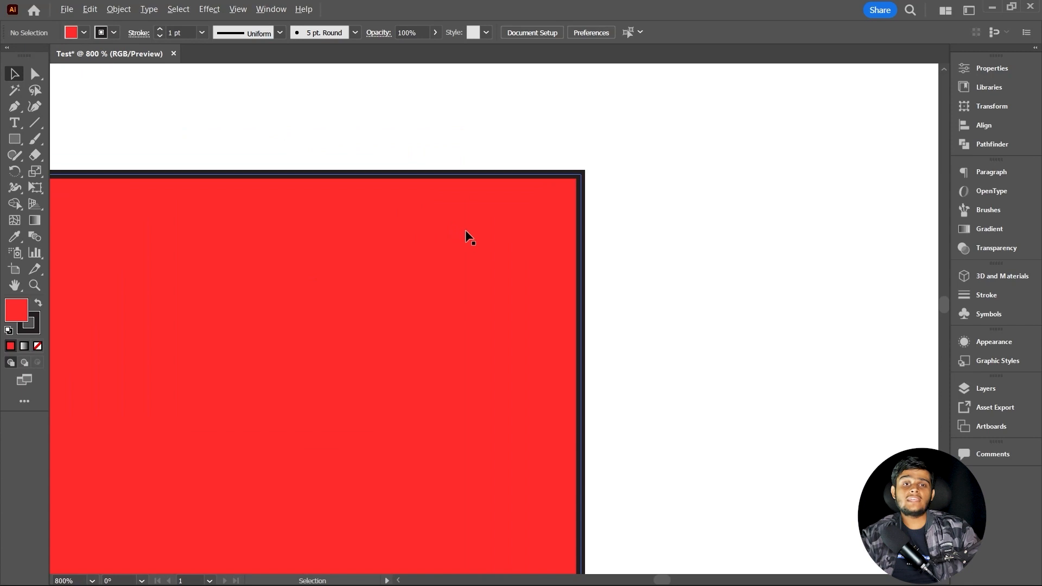
{"action": "left_click", "coordinate": [520, 286]}
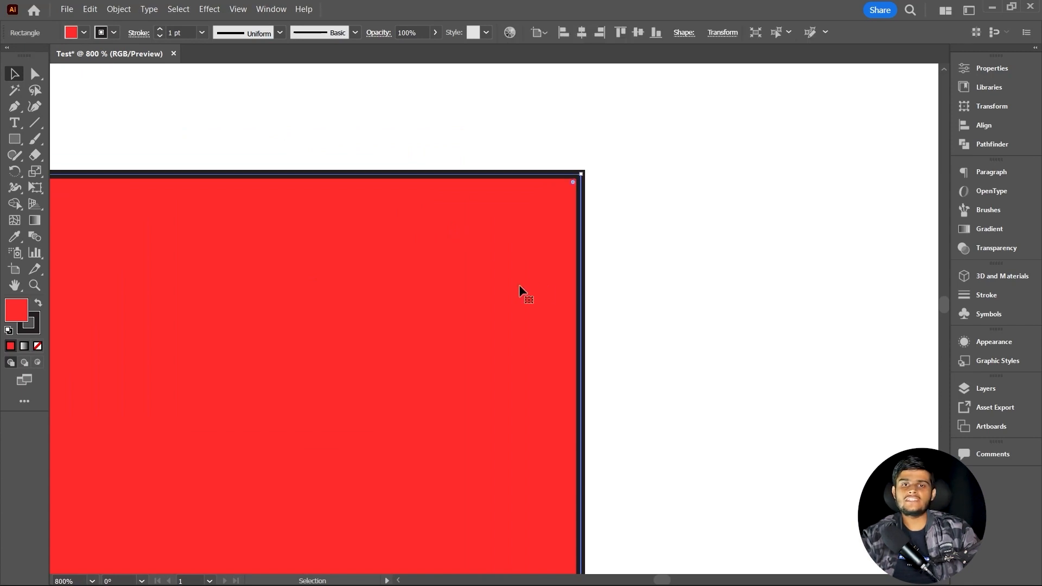
{"action": "left_click", "coordinate": [38, 76]}
{"action": "scroll", "coordinate": [580, 179], "scroll_direction": "up", "scroll_amount": 5}
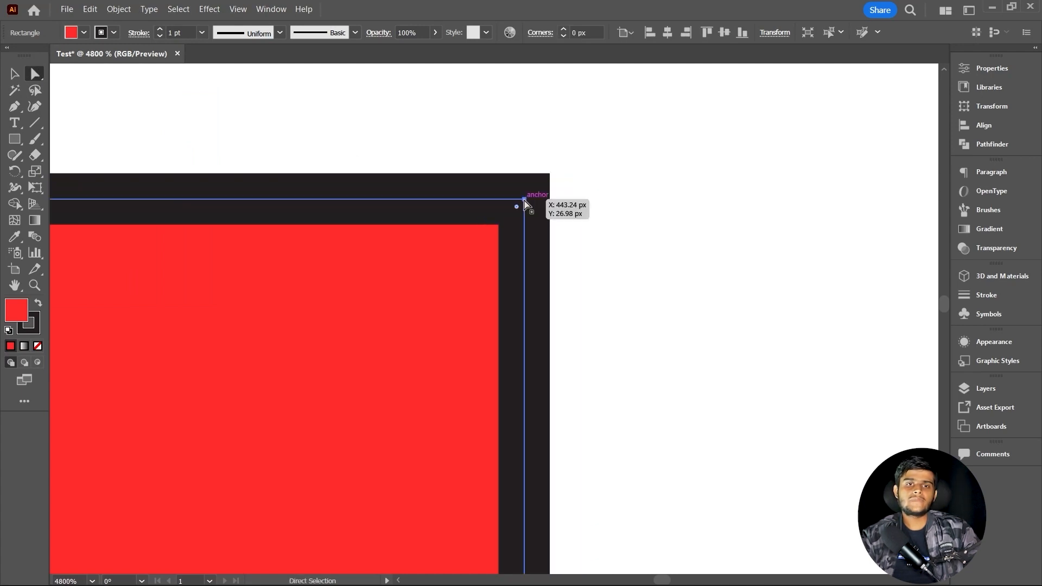
{"action": "left_click", "coordinate": [524, 199]}
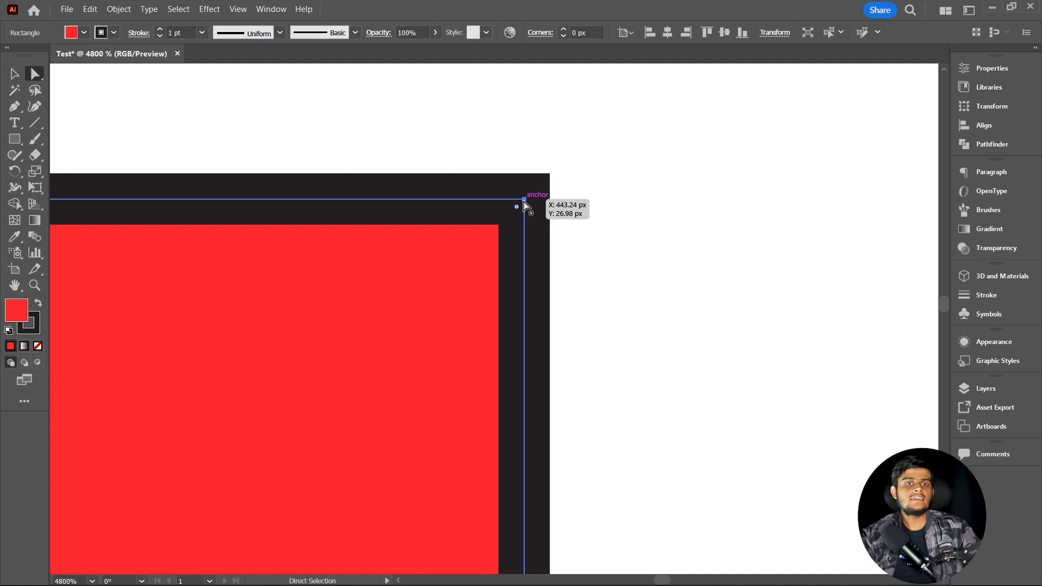
{"action": "left_click", "coordinate": [524, 200]}
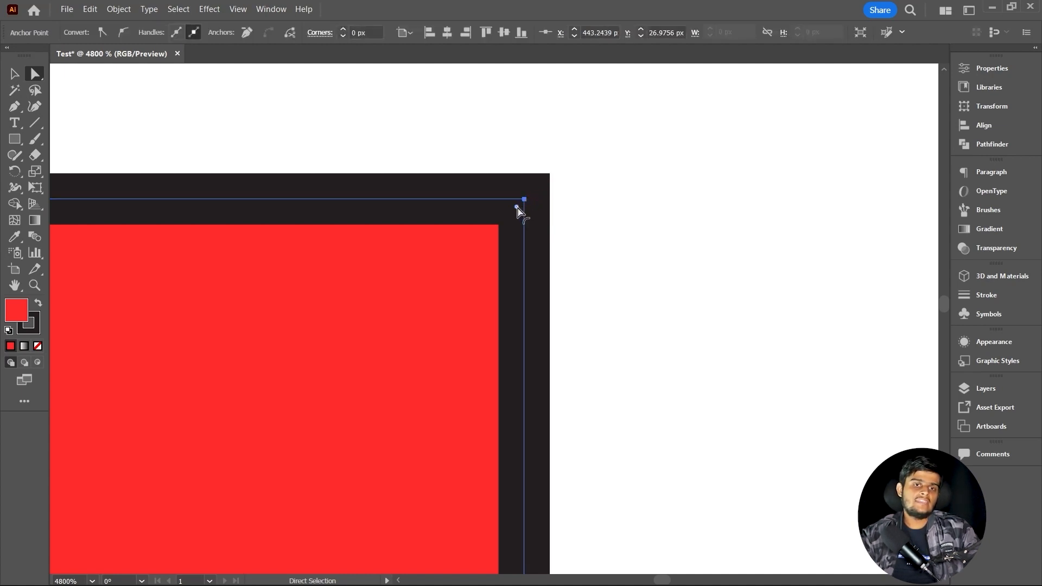
{"action": "left_click_drag", "start_coordinate": [517, 206], "coordinate": [231, 451]}
{"action": "scroll", "coordinate": [308, 373], "scroll_direction": "down", "scroll_amount": 11}
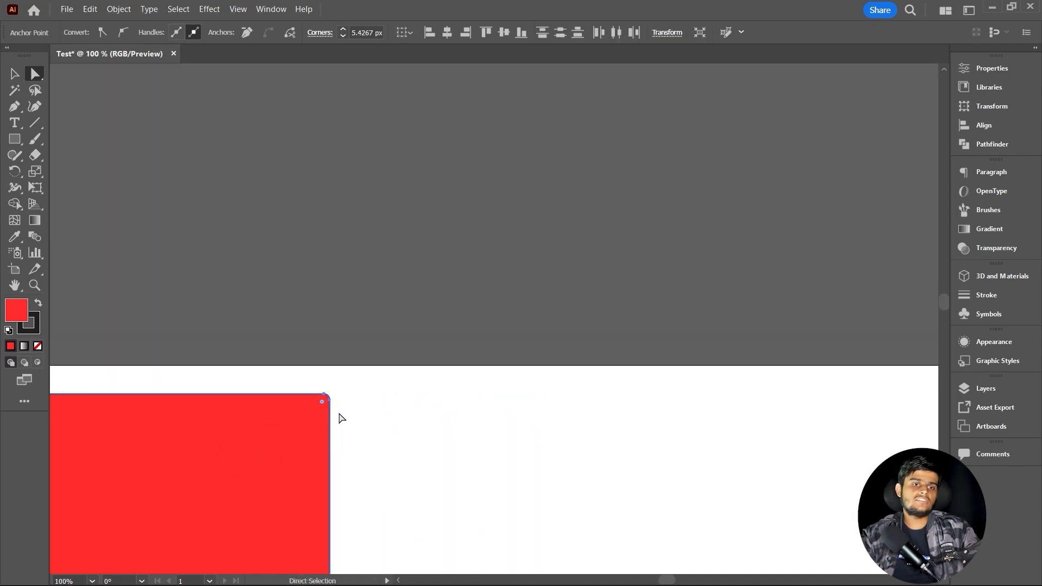
{"action": "left_click_drag", "start_coordinate": [323, 350], "coordinate": [254, 431]}
{"action": "scroll", "coordinate": [254, 431], "scroll_direction": "down", "scroll_amount": 2}
{"action": "scroll", "coordinate": [249, 467], "scroll_direction": "up", "scroll_amount": 1}
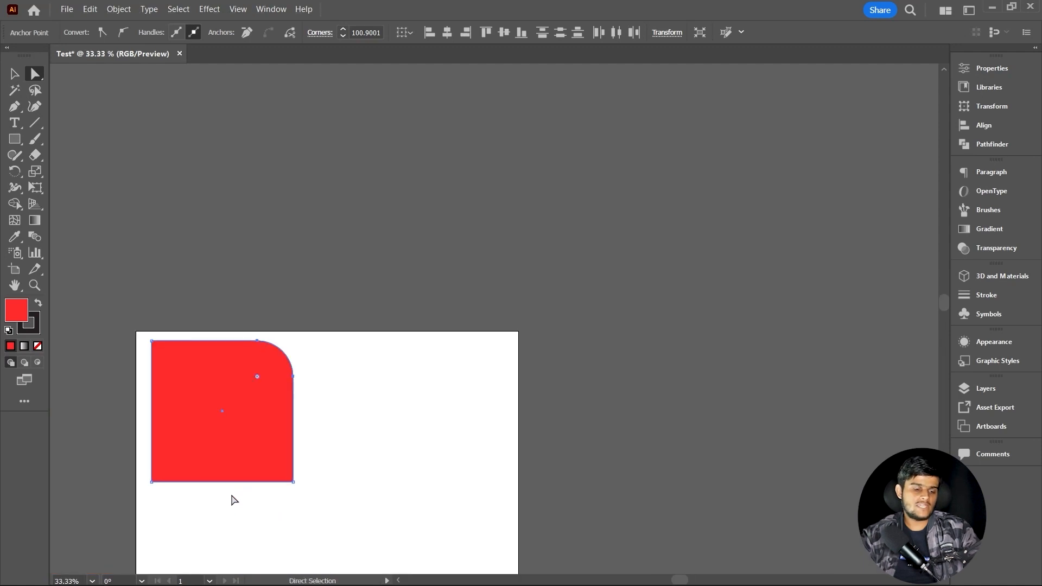
{"action": "key", "text": "v"}
{"action": "left_click", "coordinate": [230, 527]}
- Select the red square, examine its single rounded corner and remaining corner widgets, and deselect it
{"action": "scroll", "coordinate": [204, 467], "scroll_direction": "up", "scroll_amount": 3}
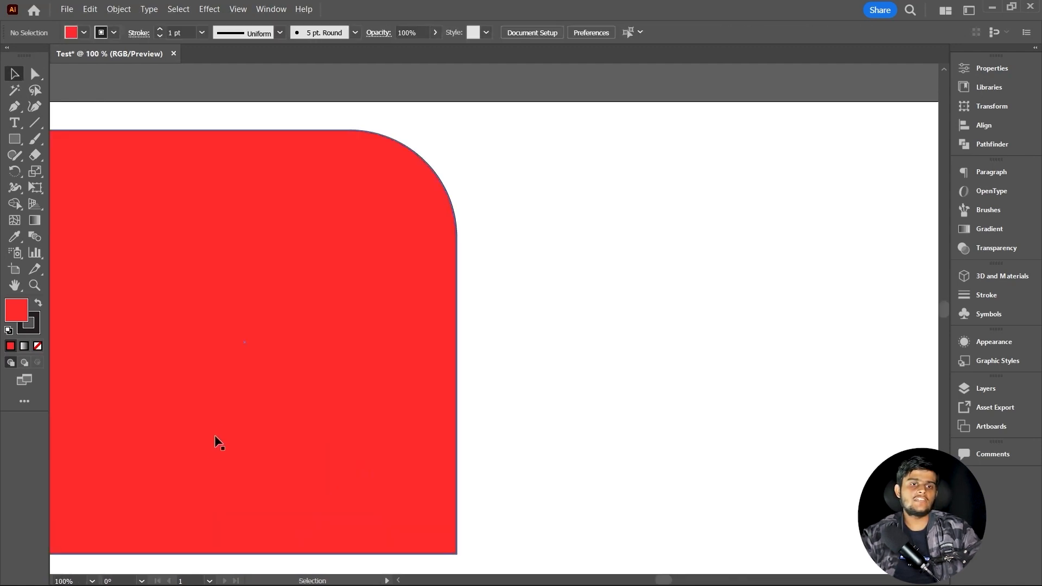
{"action": "scroll", "coordinate": [217, 438], "scroll_direction": "down", "scroll_amount": 2}
{"action": "scroll", "coordinate": [223, 426], "scroll_direction": "down", "scroll_amount": 1}
{"action": "scroll", "coordinate": [223, 425], "scroll_direction": "left", "scroll_amount": 2}
{"action": "left_click", "coordinate": [246, 398]}
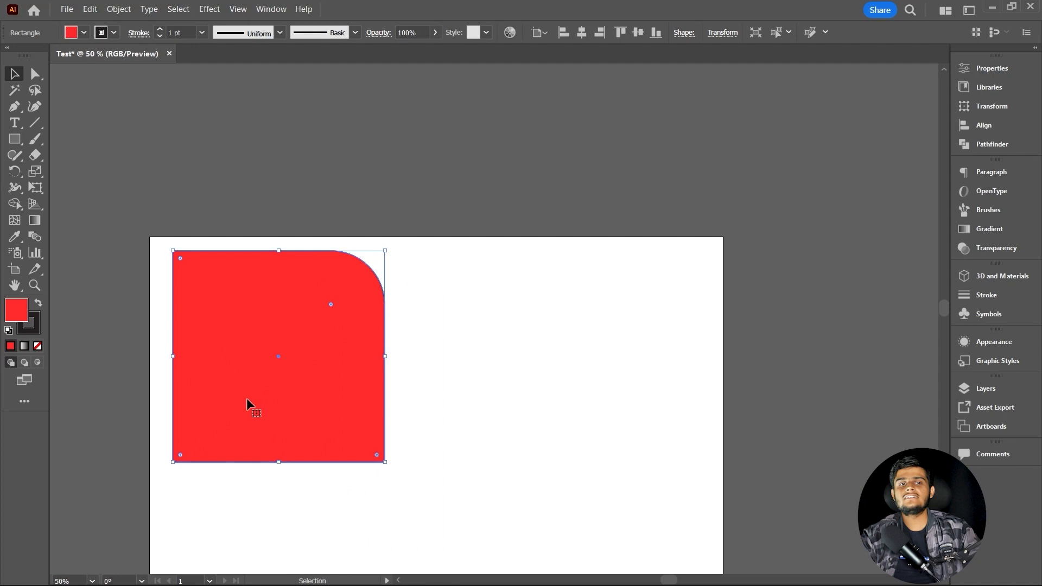
{"action": "left_click", "coordinate": [316, 212]}
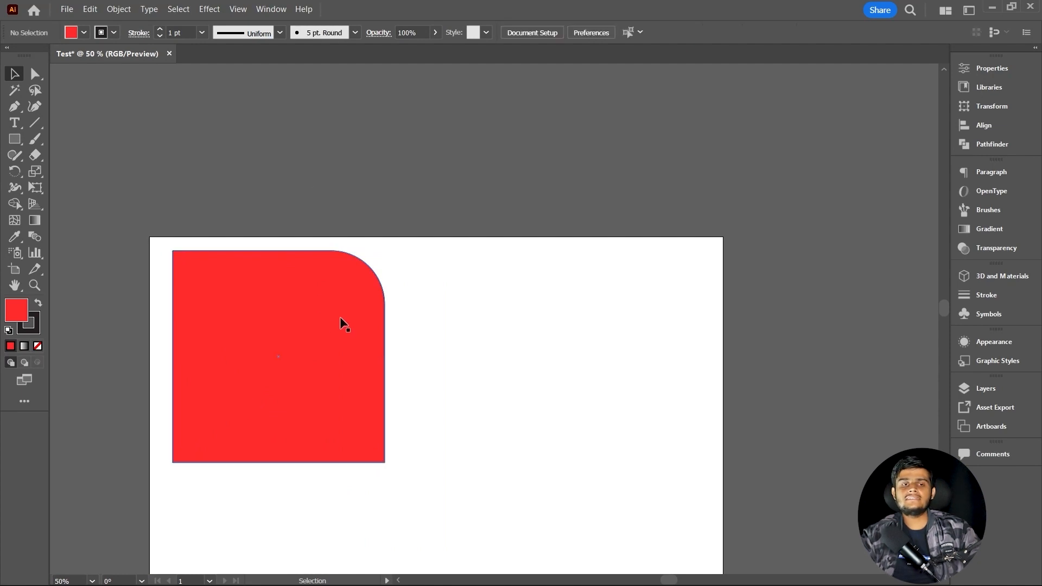
- Round only the square's lower-left corner to about 159 px using Direct Selection, and deselect the shape
{"action": "left_click", "coordinate": [223, 376]}
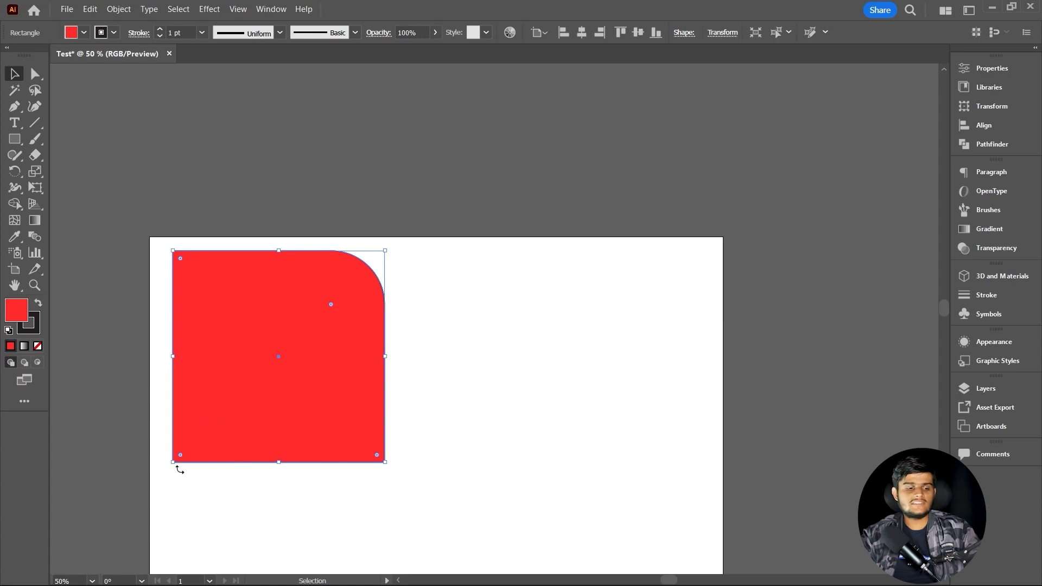
{"action": "key", "text": "a"}
{"action": "left_click", "coordinate": [173, 462]}
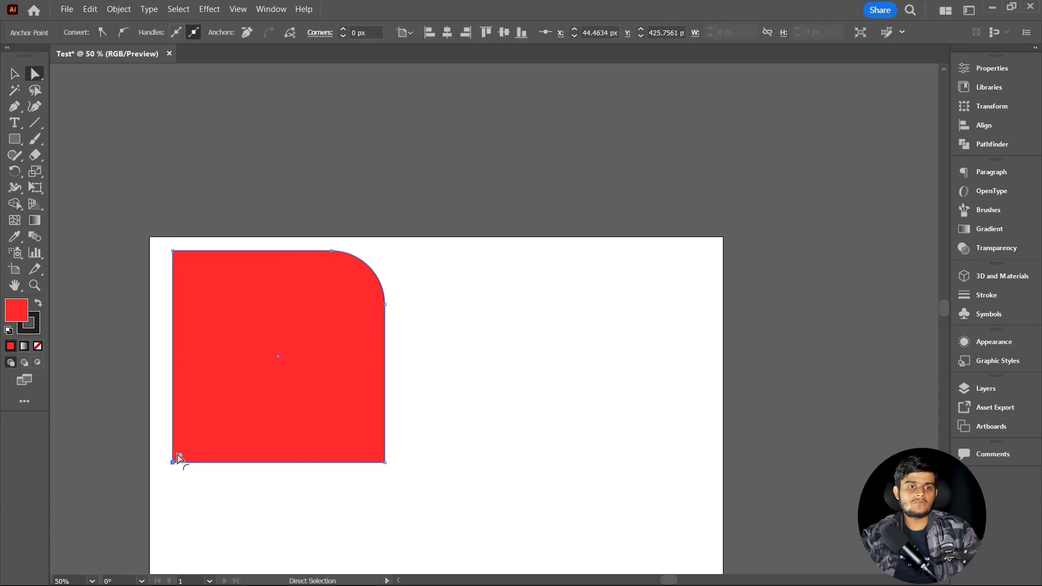
{"action": "left_click_drag", "start_coordinate": [180, 456], "coordinate": [253, 378]}
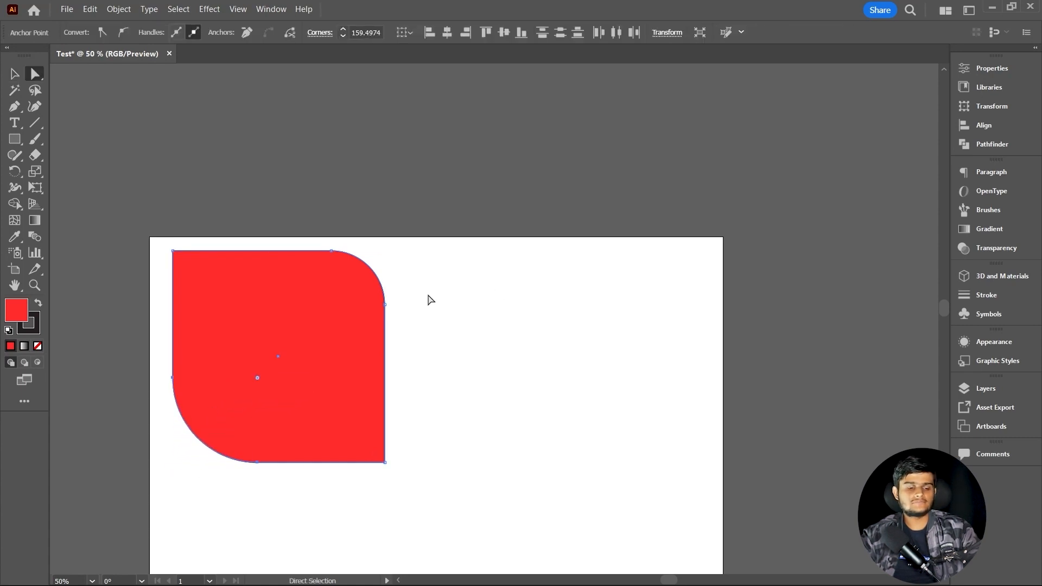
{"action": "key", "text": "v"}
{"action": "left_click", "coordinate": [456, 318]}
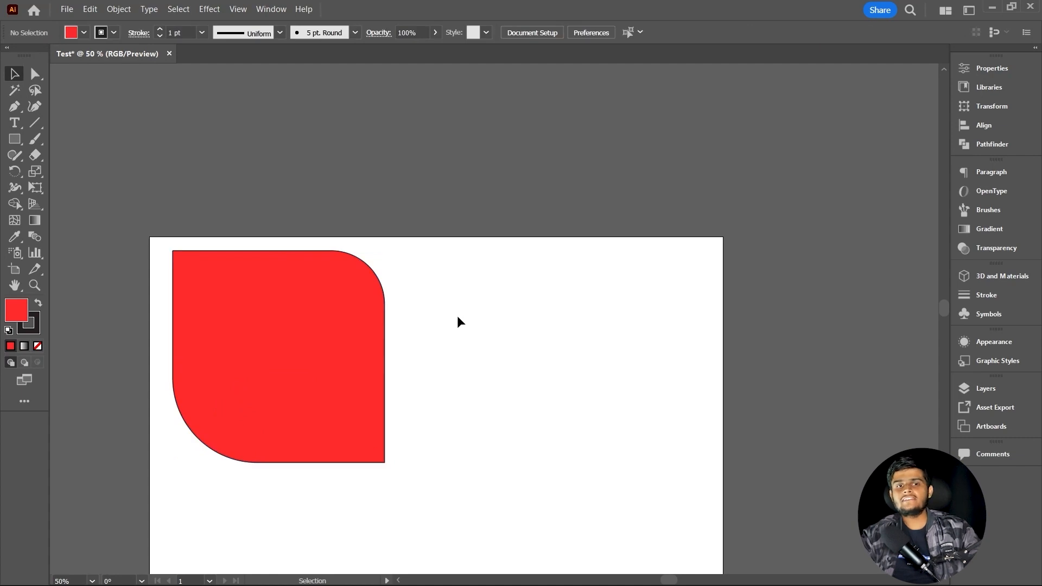
- Pull the square's lower-right anchor point outward to about X 645 px, Y 555 px with Direct Selection, and deselect the shape
{"action": "left_click", "coordinate": [347, 364]}
{"action": "scroll", "coordinate": [386, 418], "scroll_direction": "down", "scroll_amount": 1}
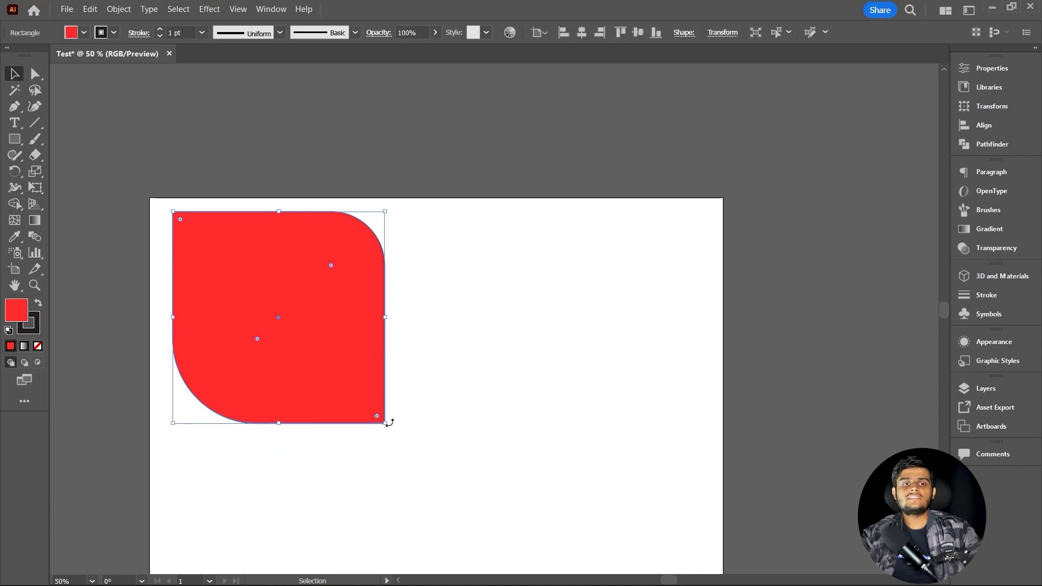
{"action": "scroll", "coordinate": [387, 421], "scroll_direction": "up", "scroll_amount": 4}
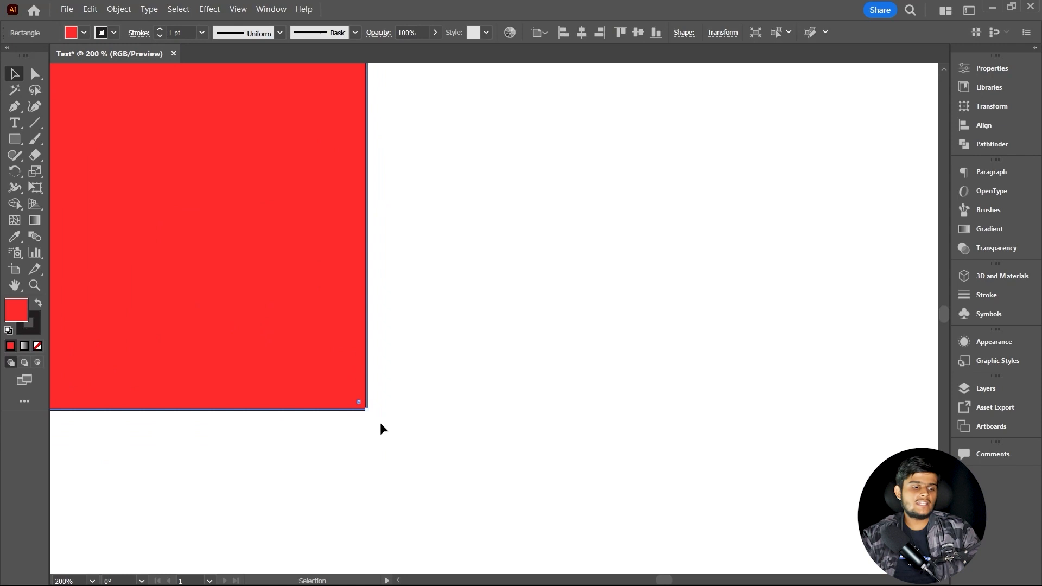
{"action": "key", "text": "a"}
{"action": "left_click", "coordinate": [368, 412]}
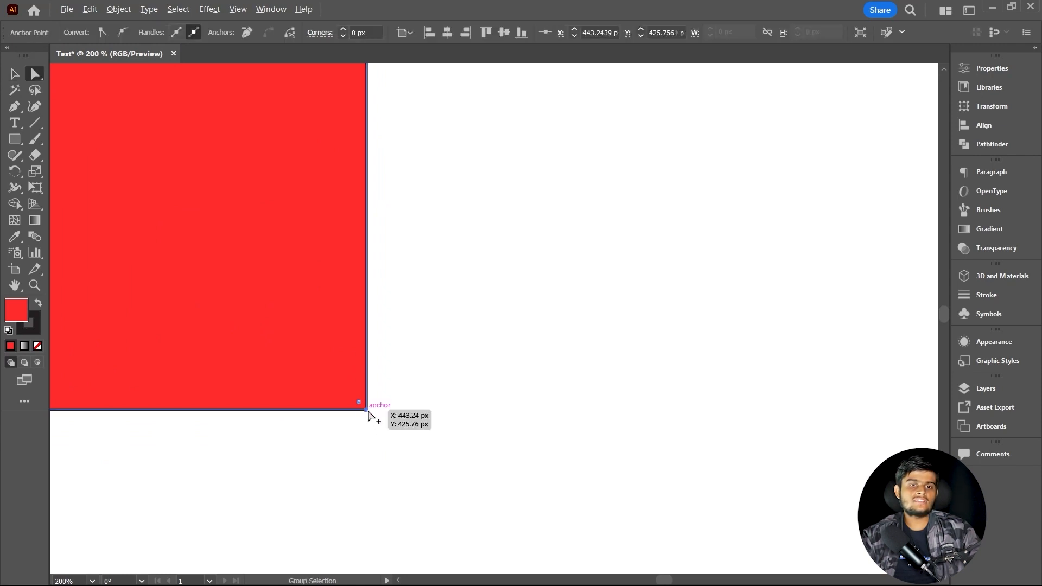
{"action": "scroll", "coordinate": [368, 411], "scroll_direction": "down", "scroll_amount": 3}
{"action": "left_click_drag", "start_coordinate": [368, 411], "coordinate": [513, 507]}
{"action": "scroll", "coordinate": [408, 375], "scroll_direction": "down", "scroll_amount": 2}
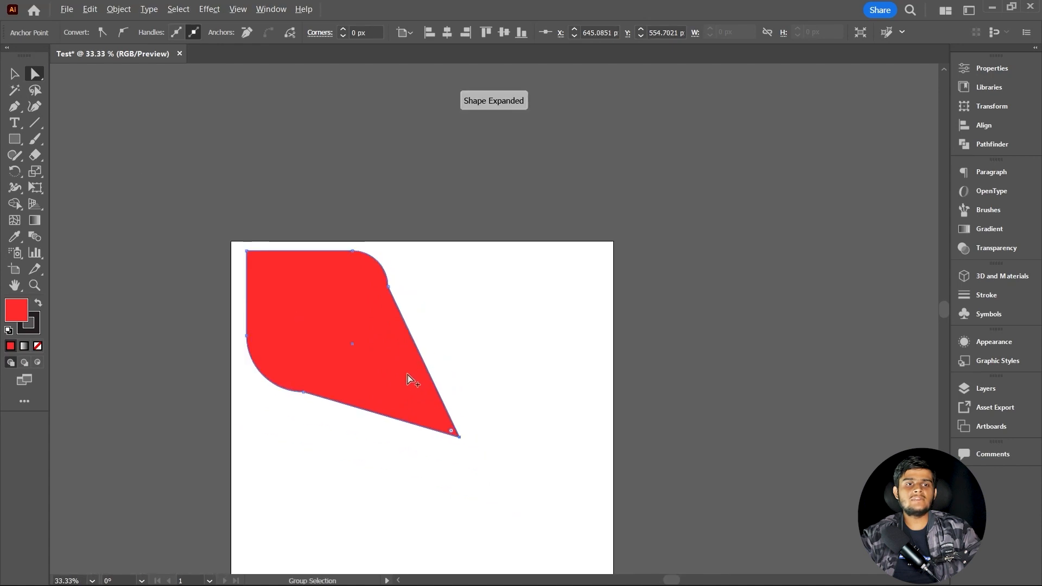
{"action": "key", "text": "v"}
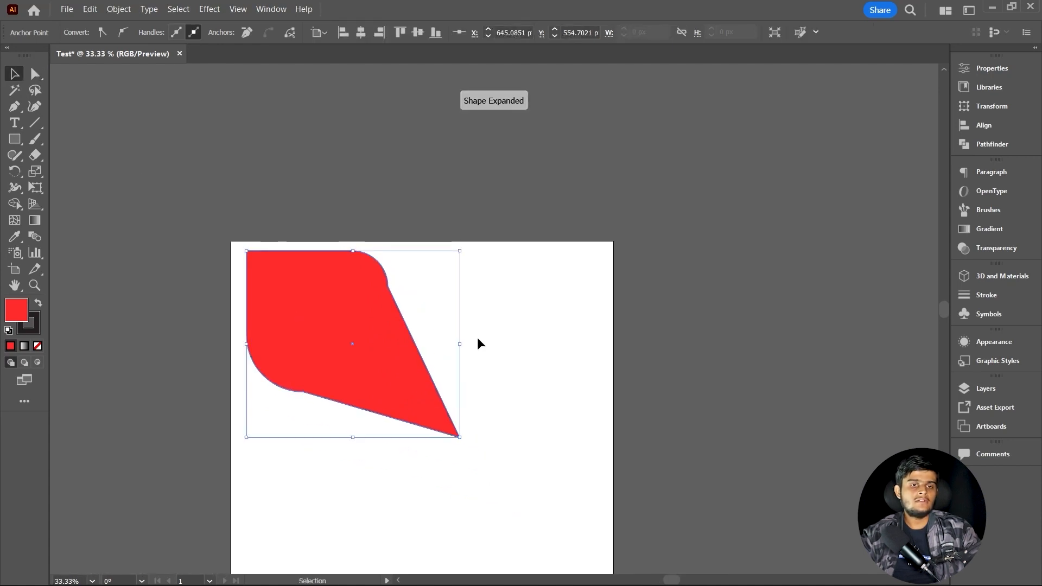
{"action": "left_click", "coordinate": [507, 338]}
{"action": "scroll", "coordinate": [509, 343], "scroll_direction": "down", "scroll_amount": 1}
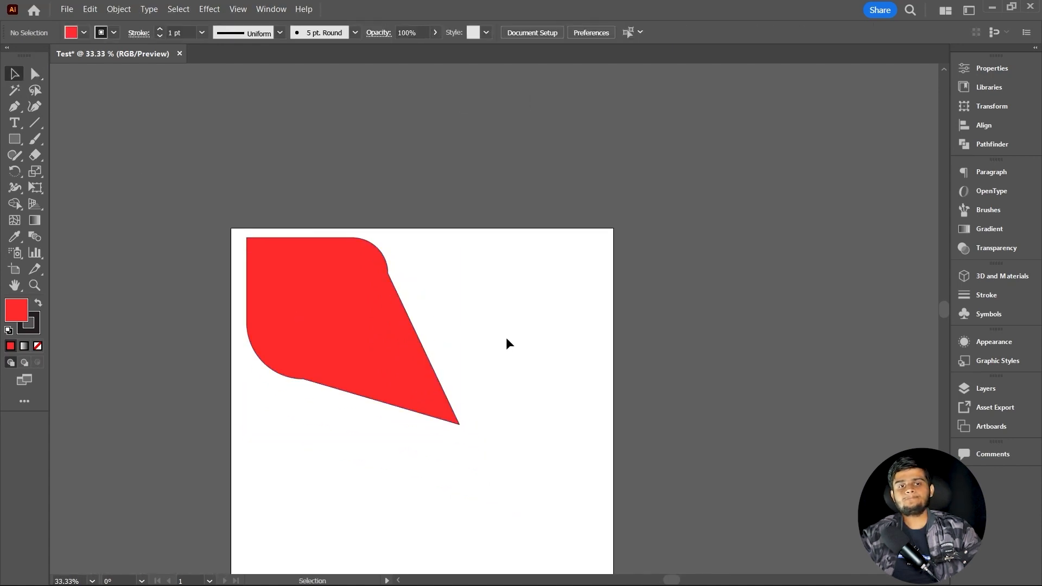
- Delete the distorted red shape from the artboard
{"action": "left_click", "coordinate": [369, 336]}
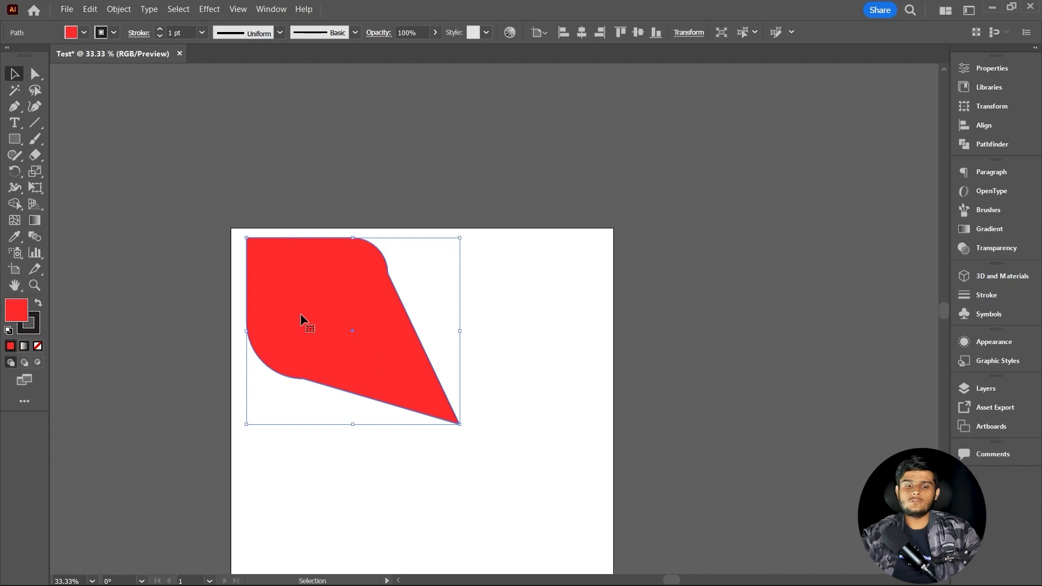
{"action": "key", "text": "Delete"}
{"action": "scroll", "coordinate": [302, 320], "scroll_direction": "down", "scroll_amount": 1}
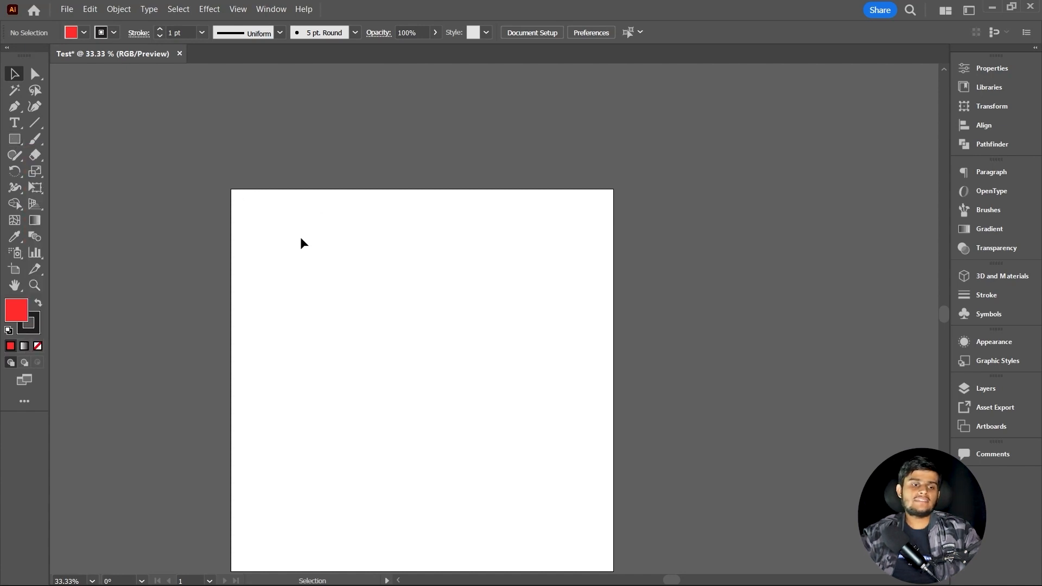
- Draw four red rectangles: a large one on the artboard, one below it, one overlapping it, and one extending past the artboard's upper-right corner
{"action": "key", "text": "m"}
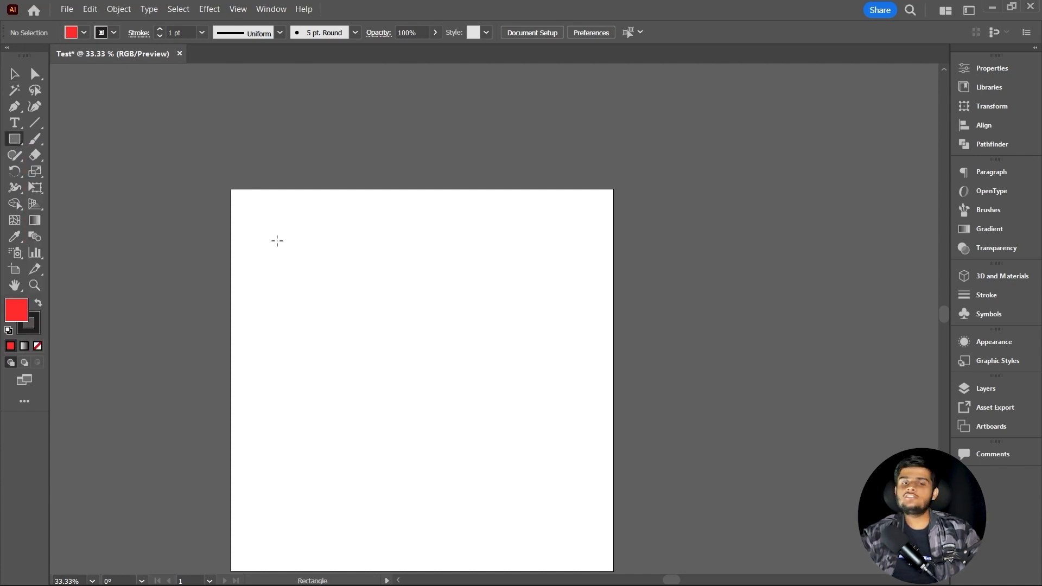
{"action": "left_click_drag", "start_coordinate": [265, 232], "coordinate": [549, 424]}
{"action": "scroll", "coordinate": [608, 532], "scroll_direction": "down", "scroll_amount": 3}
{"action": "mouse_move", "coordinate": [332, 451]}
{"action": "left_mouse_down"}
{"action": "mouse_move", "coordinate": [612, 531]}
{"action": "mouse_move", "coordinate": [602, 518]}
{"action": "left_mouse_up"}
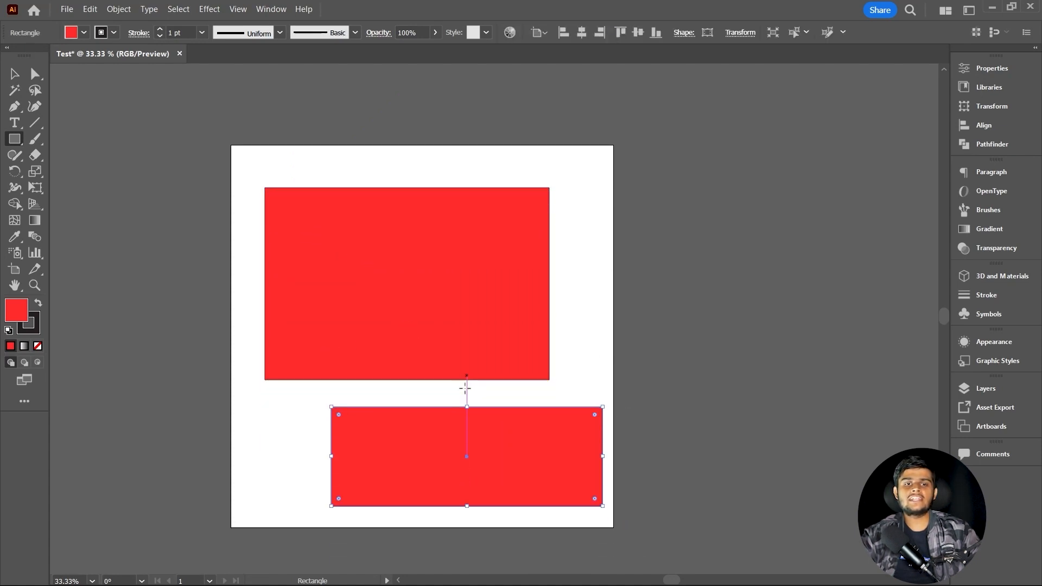
{"action": "left_click_drag", "start_coordinate": [338, 244], "coordinate": [575, 323]}
{"action": "left_click_drag", "start_coordinate": [430, 123], "coordinate": [763, 233]}
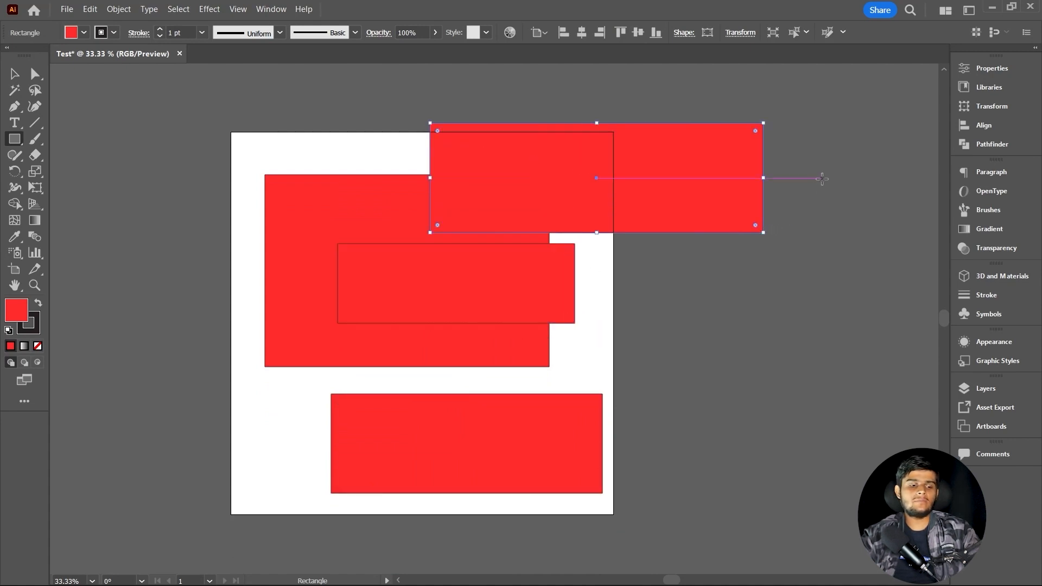
- Delete the three smaller rectangles, keeping only the large rectangle drawn first
{"action": "key", "text": "v"}
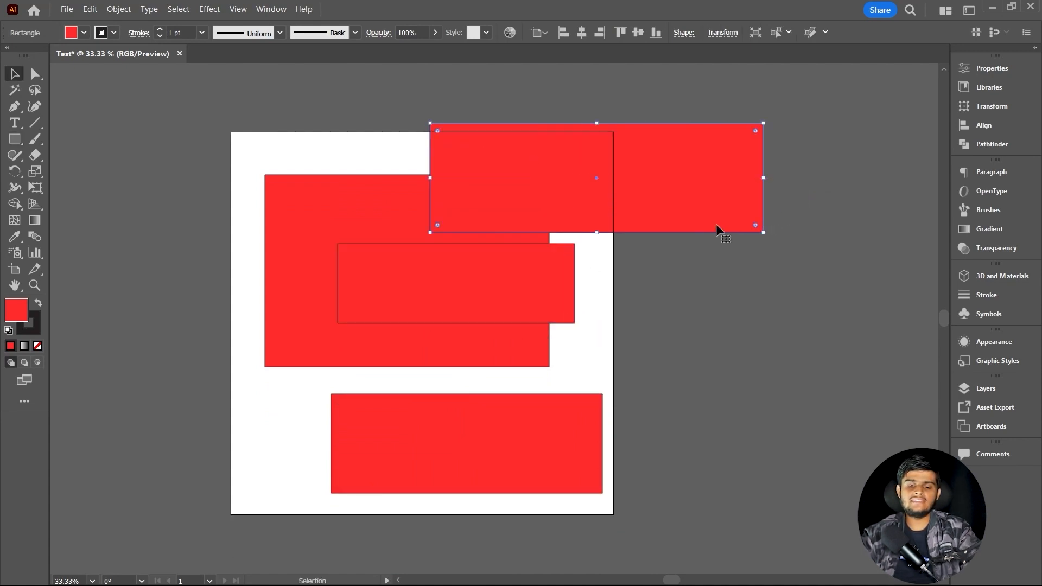
{"action": "key", "text": "Delete"}
{"action": "left_click", "coordinate": [514, 312]}
{"action": "key", "text": "Delete"}
{"action": "left_click", "coordinate": [516, 426]}
{"action": "key", "text": "Delete"}
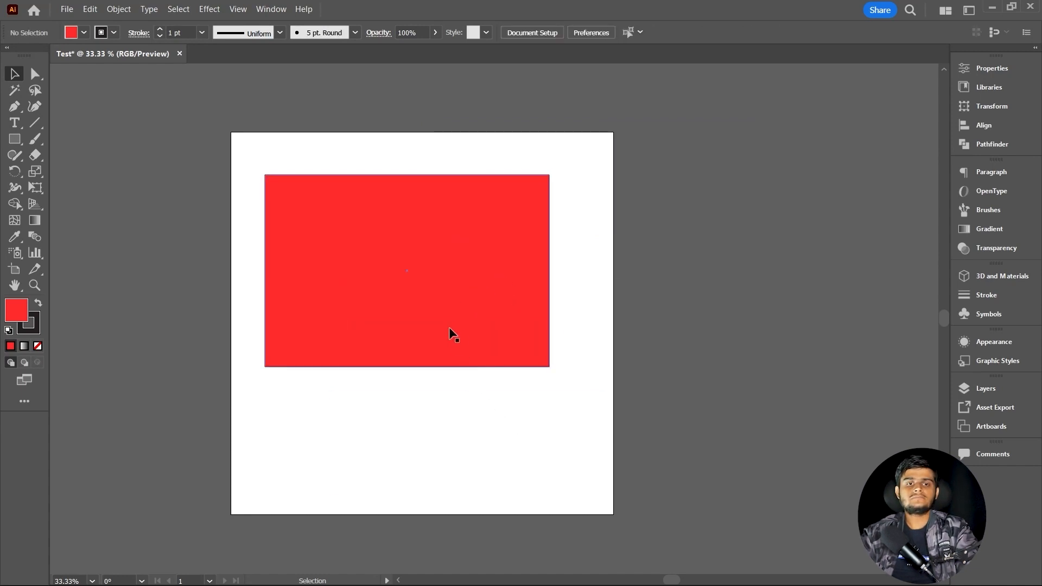
- Move the large red rectangle up and left so it overhangs the artboard's upper-left corner, and deselect it
{"action": "left_click", "coordinate": [441, 307]}
{"action": "scroll", "coordinate": [303, 228], "scroll_direction": "up", "scroll_amount": 2}
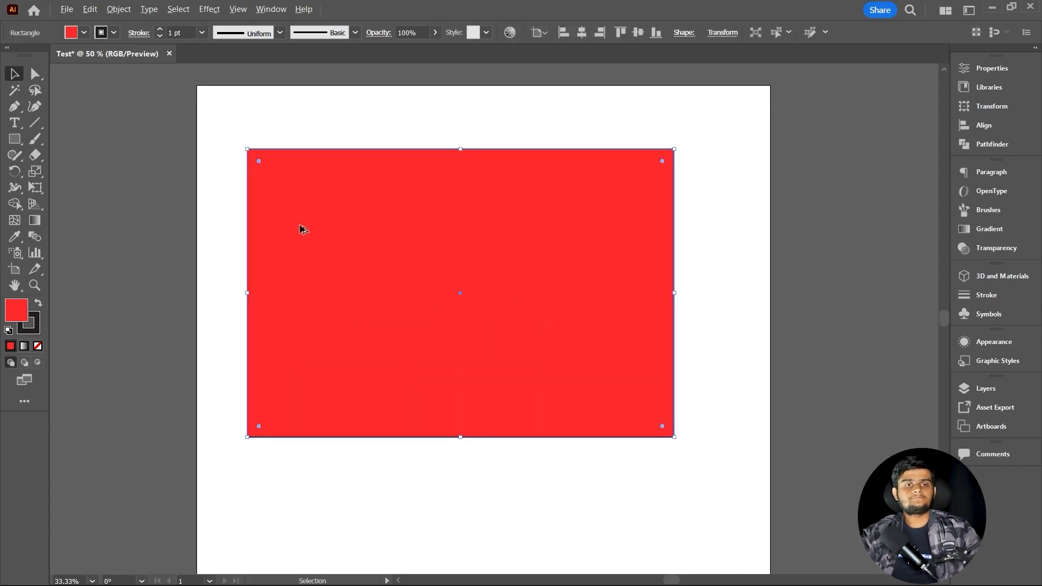
{"action": "scroll", "coordinate": [303, 228], "scroll_direction": "down", "scroll_amount": 1}
{"action": "left_click_drag", "start_coordinate": [414, 256], "coordinate": [331, 177]}
{"action": "scroll", "coordinate": [333, 279], "scroll_direction": "down", "scroll_amount": 1}
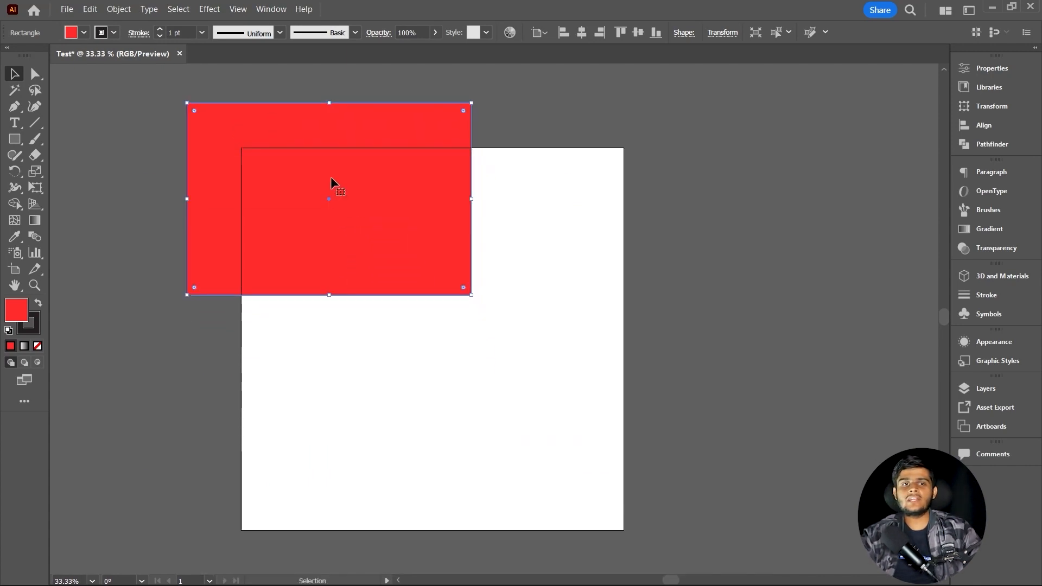
{"action": "scroll", "coordinate": [334, 183], "scroll_direction": "down", "scroll_amount": 1}
{"action": "left_click", "coordinate": [370, 320]}
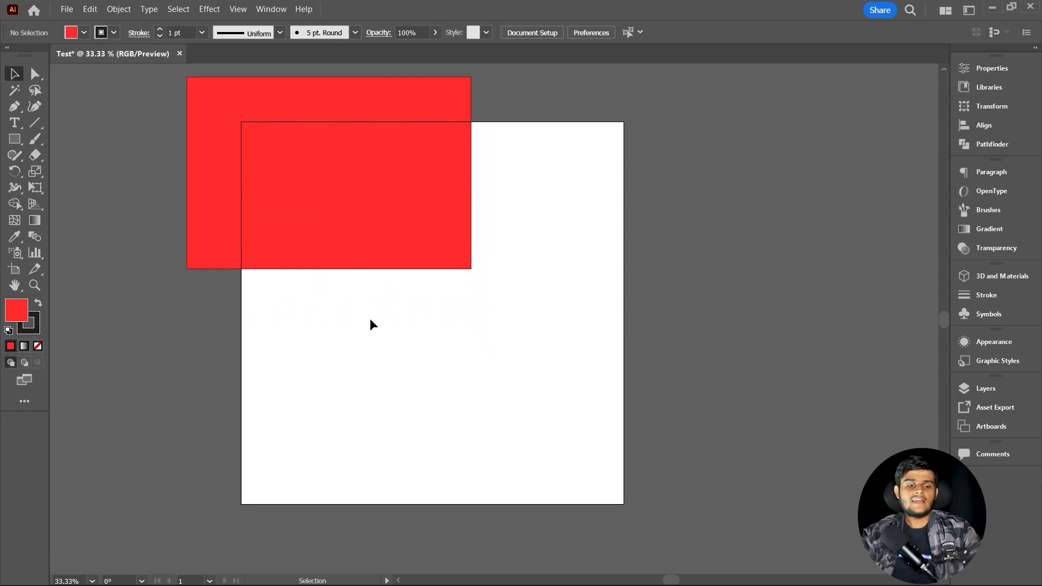
- Draw a freehand, nearly square rectangle below the large one and a smaller, equal-sided square to its right near the artboard's edge
{"action": "key", "text": "m"}
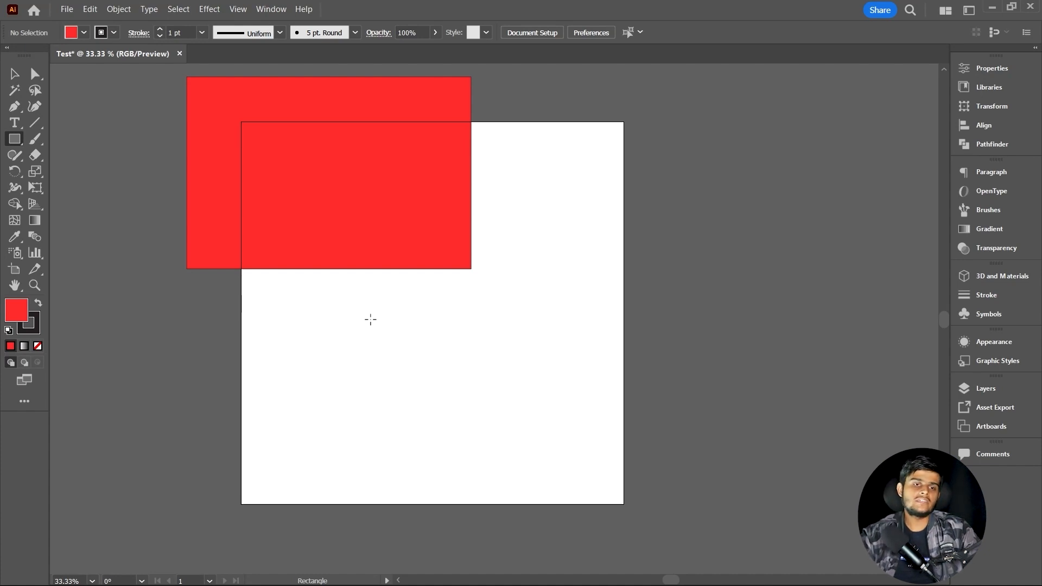
{"action": "left_click_drag", "start_coordinate": [319, 301], "coordinate": [477, 461]}
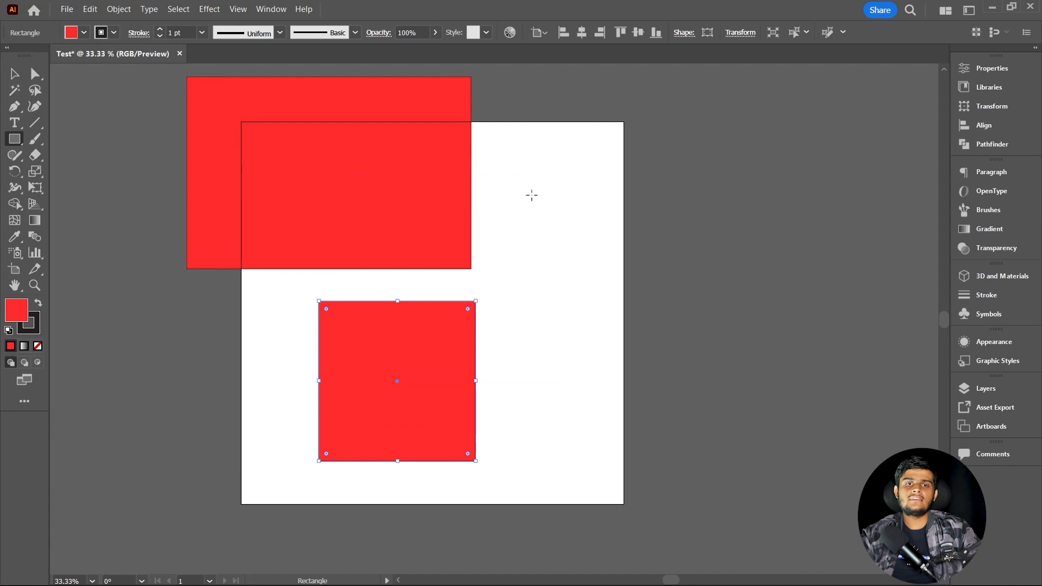
{"action": "left_click_drag", "start_coordinate": [495, 148], "coordinate": [615, 266]}
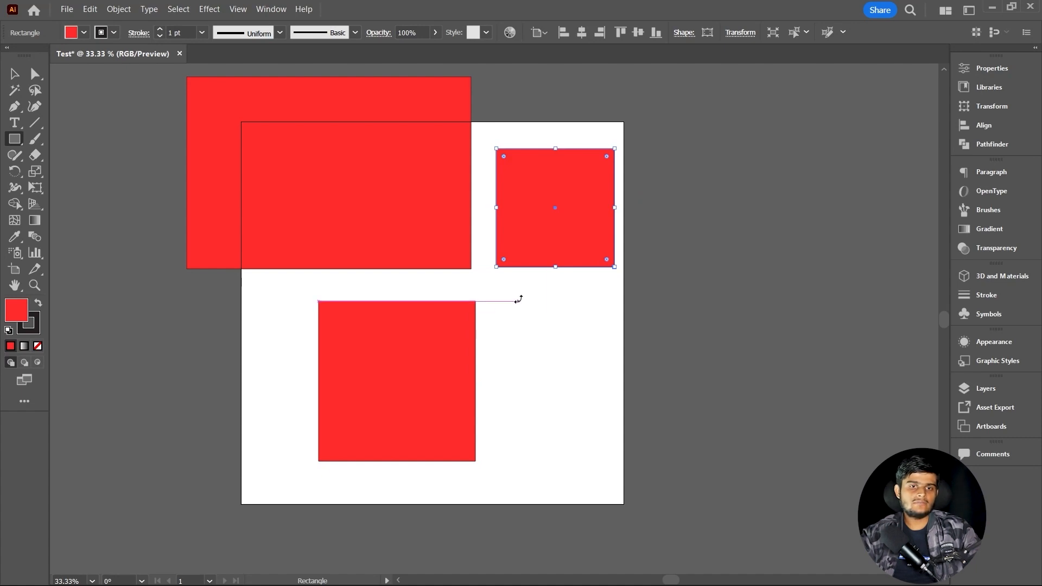
{"action": "key", "text": "v"}
{"action": "scroll", "coordinate": [586, 216], "scroll_direction": "up", "scroll_amount": 3}
{"action": "scroll", "coordinate": [587, 216], "scroll_direction": "up", "scroll_amount": 1}
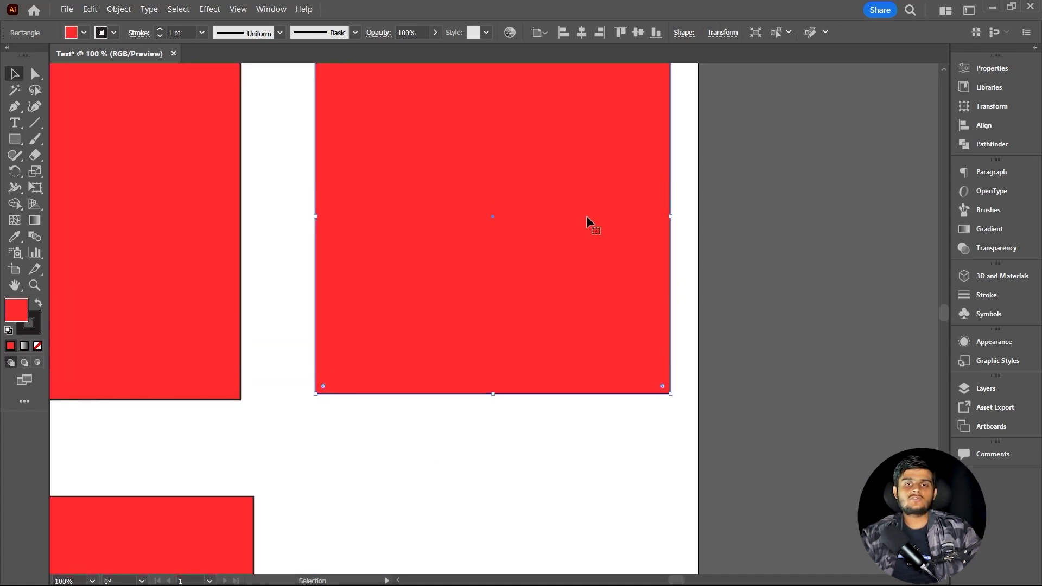
{"action": "scroll", "coordinate": [569, 233], "scroll_direction": "up", "scroll_amount": 2}
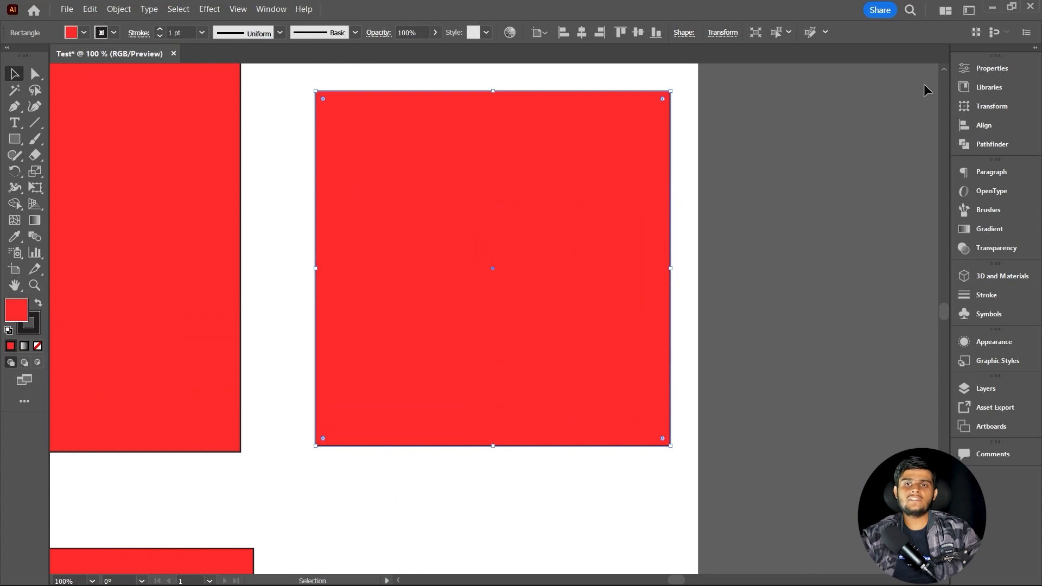
- Check the width and height values of the selected square to compare its sides
{"action": "left_click", "coordinate": [982, 73]}
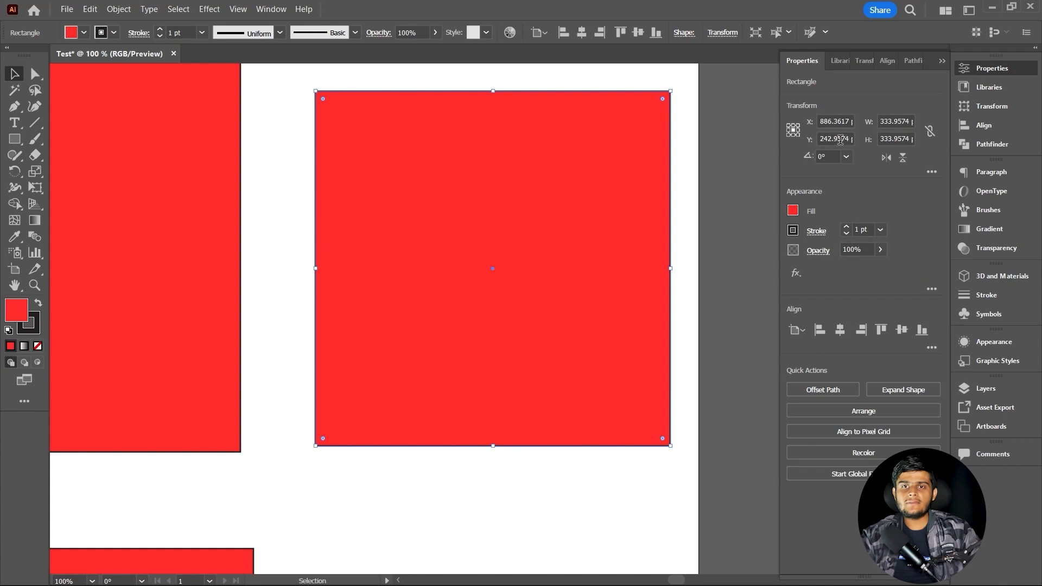
{"action": "left_click", "coordinate": [895, 121]}
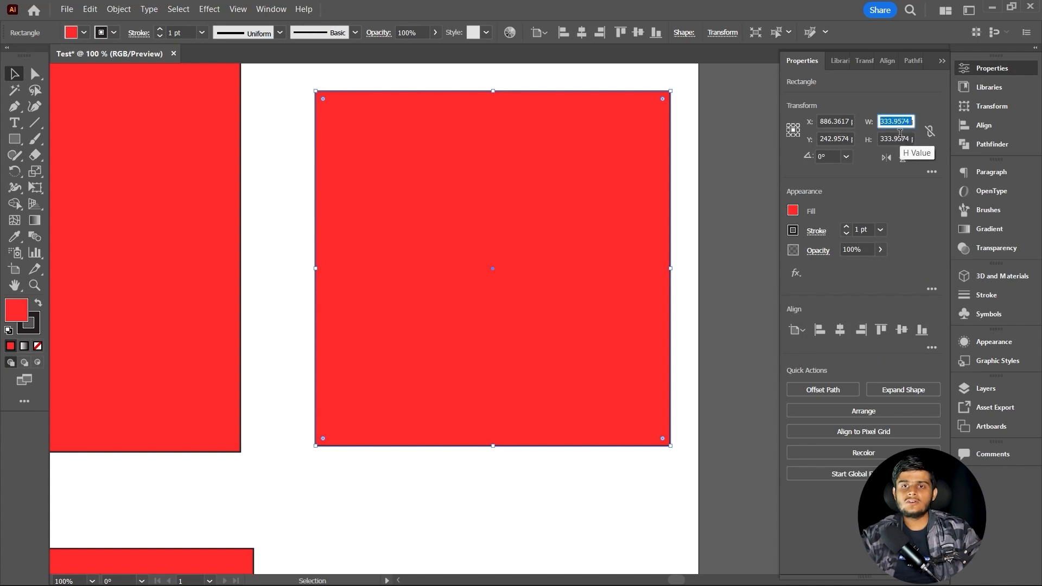
{"action": "left_click", "coordinate": [900, 136]}
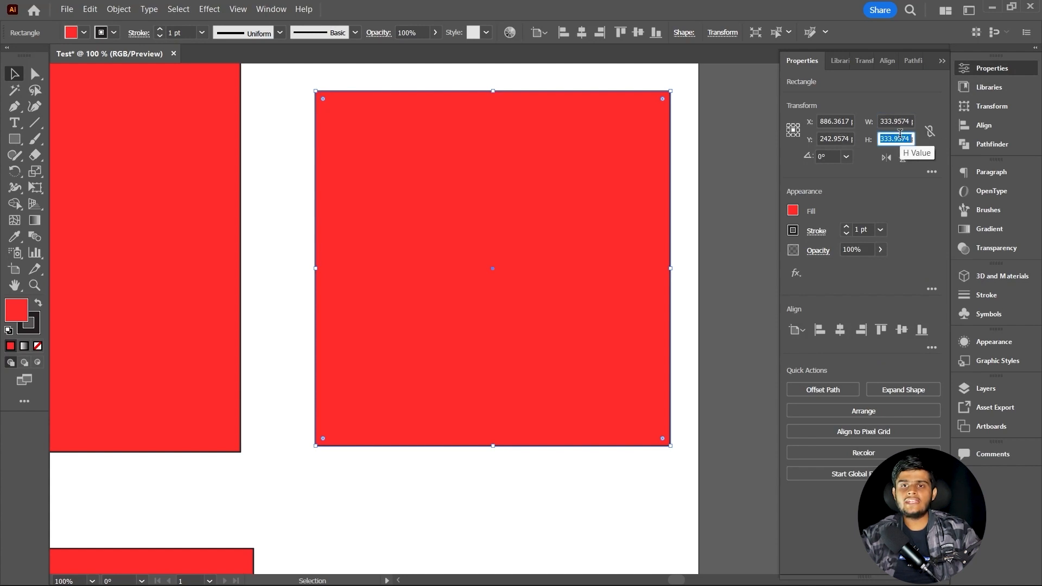
{"action": "left_click", "coordinate": [943, 60]}
- Delete the small square, the nearly square rectangle and the large rectangle to empty the artboard
{"action": "scroll", "coordinate": [592, 229], "scroll_direction": "down", "scroll_amount": 3}
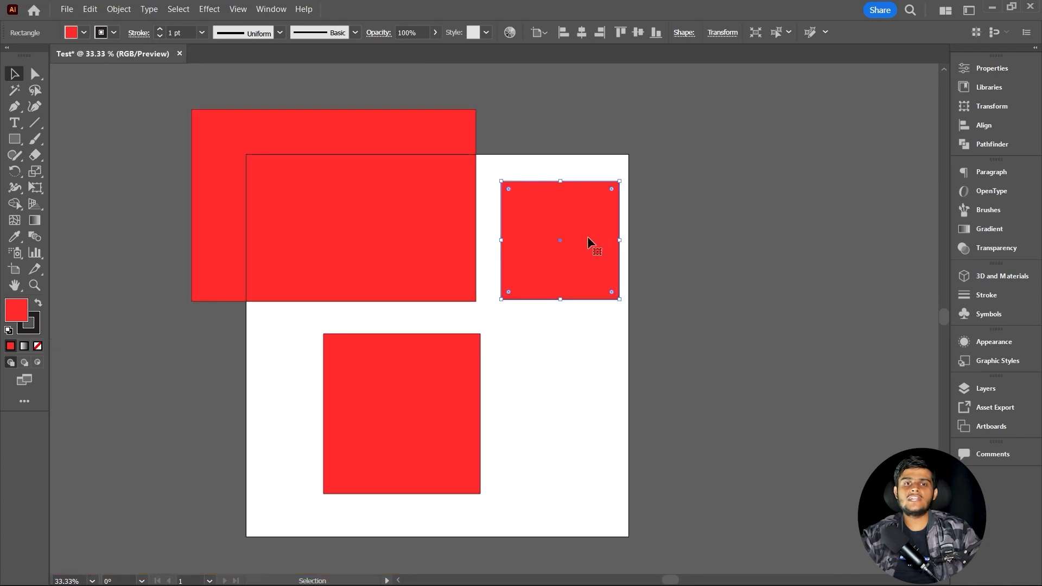
{"action": "key", "text": "Delete"}
{"action": "left_click", "coordinate": [406, 389]}
{"action": "key", "text": "Delete"}
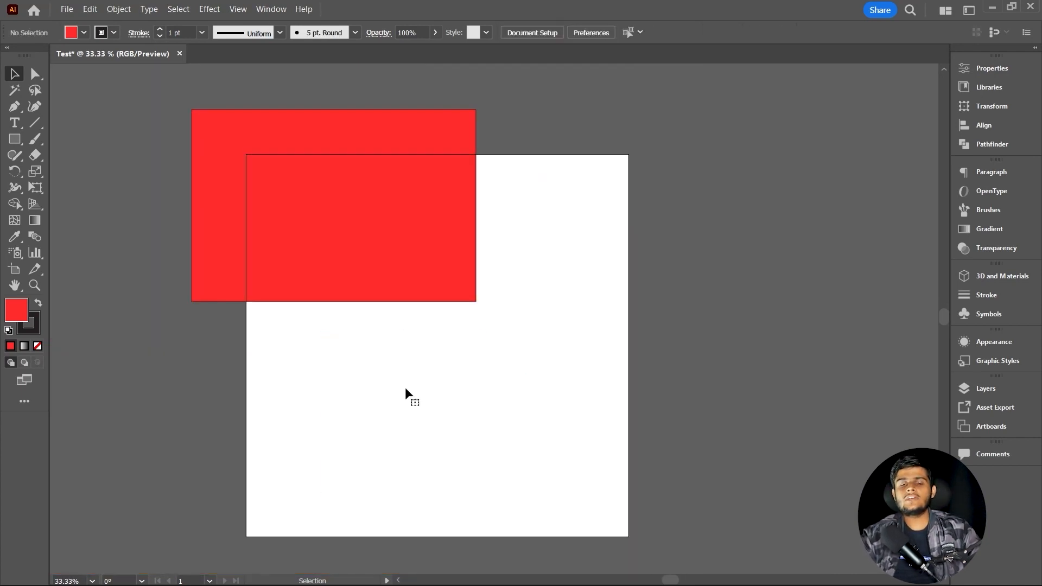
{"action": "left_click", "coordinate": [319, 231]}
{"action": "key", "text": "Delete"}
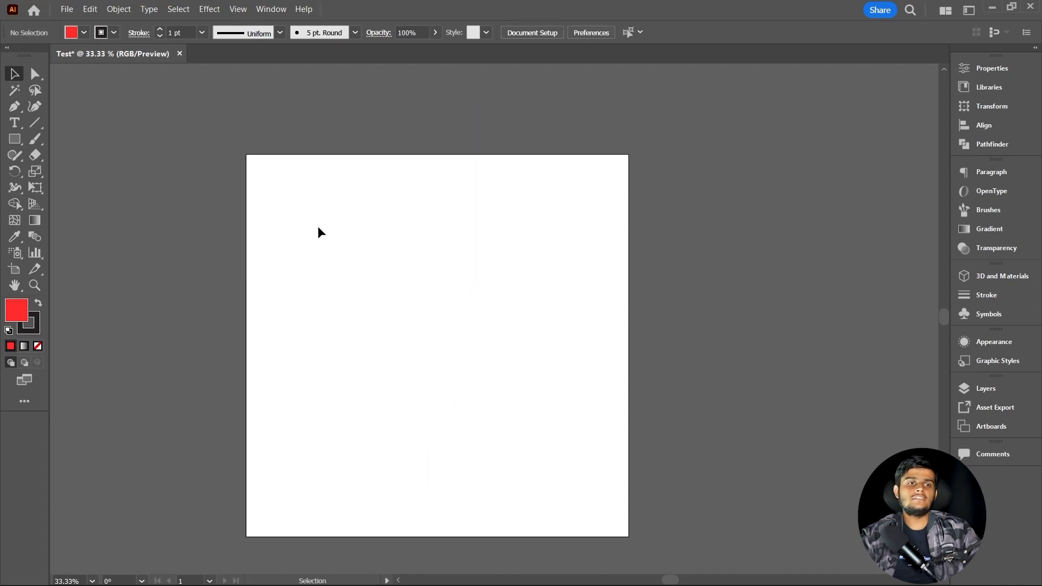
- Draw a wide rounded rectangle across the upper half of the artboard with the Rounded Rectangle tool, and deselect it
{"action": "left_click", "coordinate": [15, 139]}
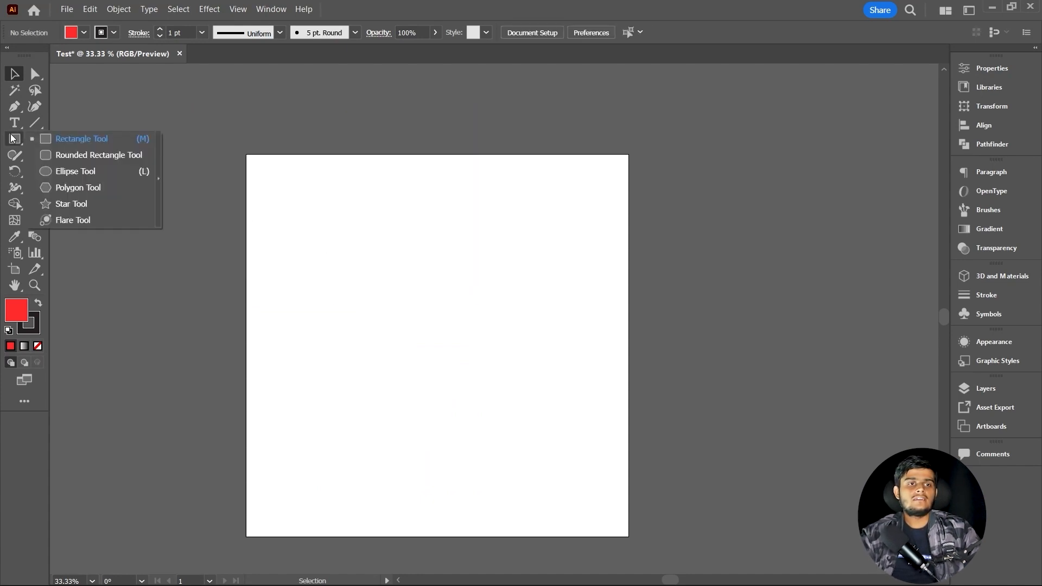
{"action": "left_click", "coordinate": [73, 154]}
{"action": "scroll", "coordinate": [308, 268], "scroll_direction": "up", "scroll_amount": 2}
{"action": "scroll", "coordinate": [309, 266], "scroll_direction": "down", "scroll_amount": 1}
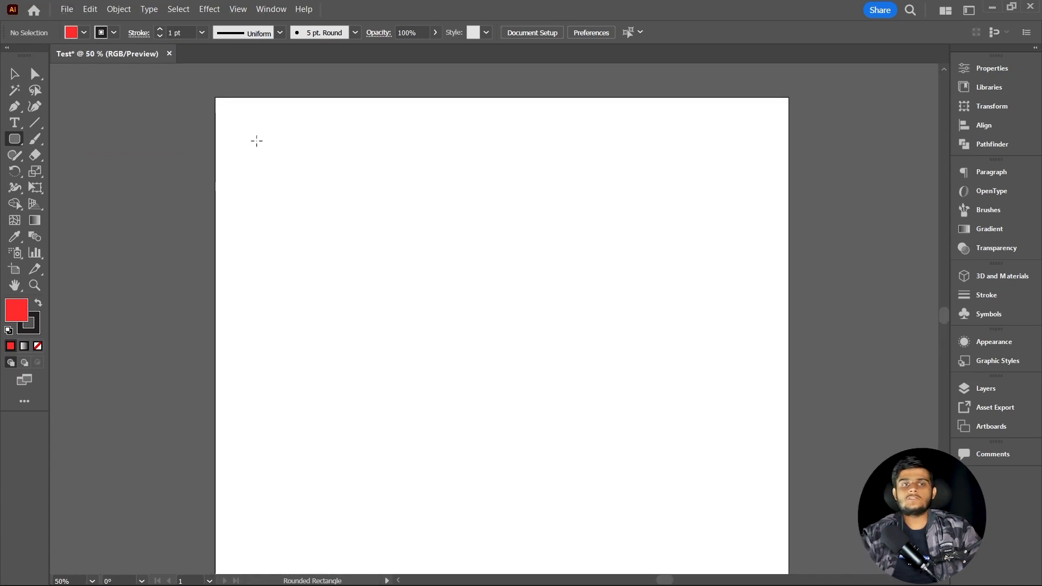
{"action": "left_click_drag", "start_coordinate": [257, 142], "coordinate": [774, 419]}
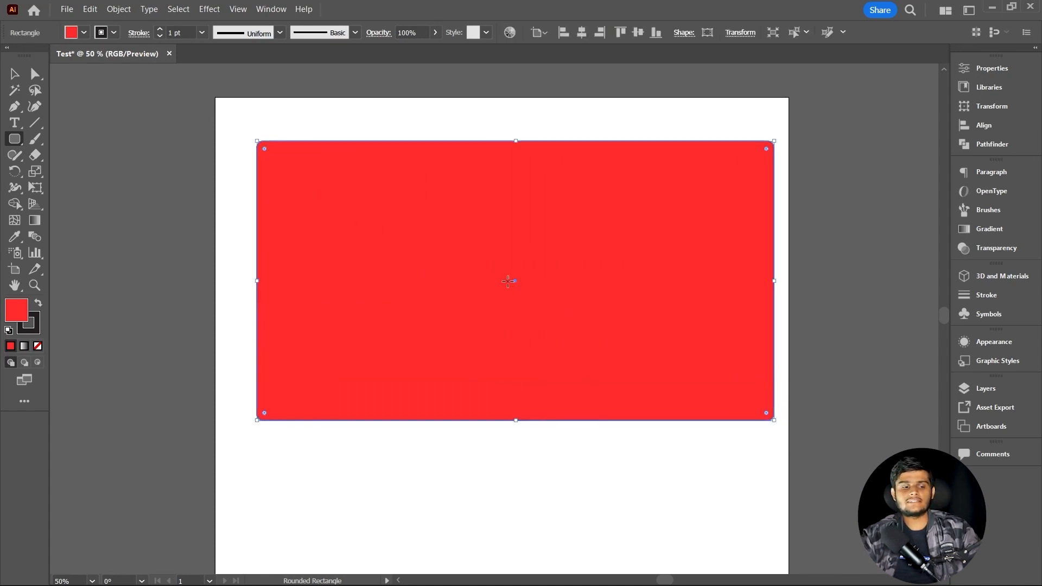
{"action": "key", "text": "v"}
{"action": "left_click", "coordinate": [394, 106]}
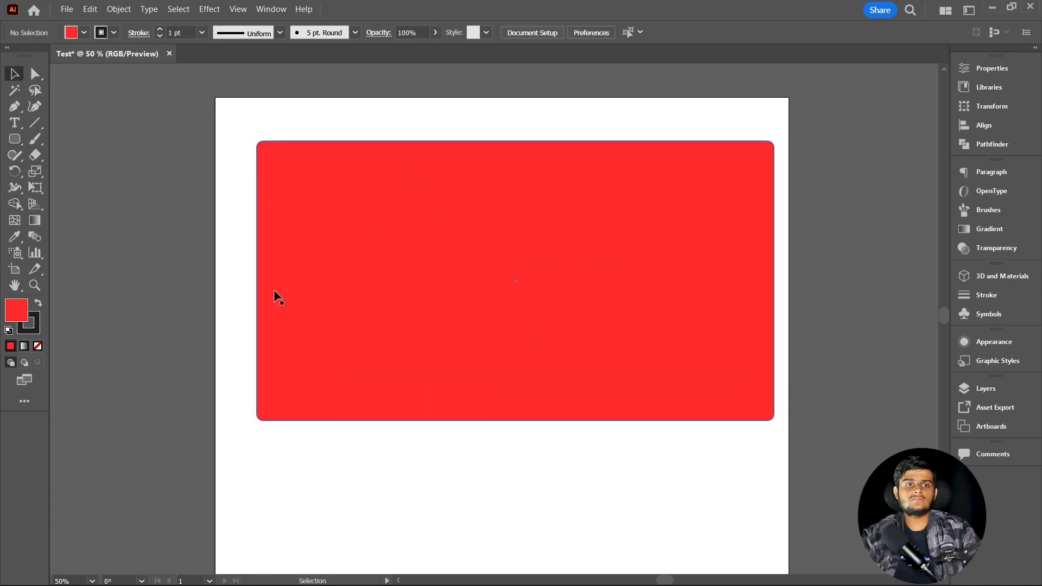
- Inspect the rounded rectangle's lower-left corner up close and delete the shape
{"action": "scroll", "coordinate": [266, 425], "scroll_direction": "up", "scroll_amount": 3}
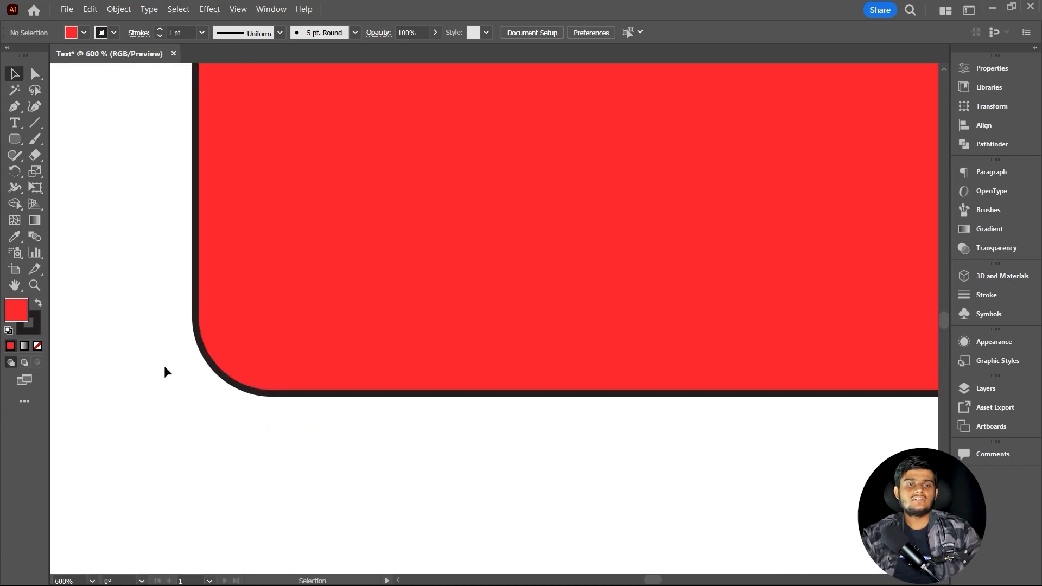
{"action": "scroll", "coordinate": [164, 366], "scroll_direction": "down", "scroll_amount": 5}
{"action": "left_click", "coordinate": [286, 290]}
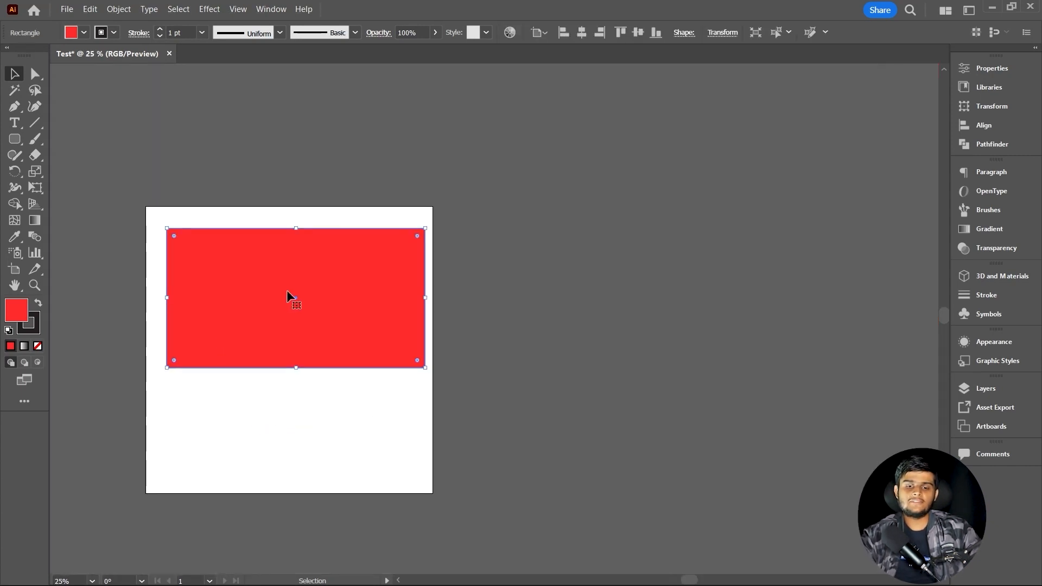
{"action": "key", "text": "Delete"}
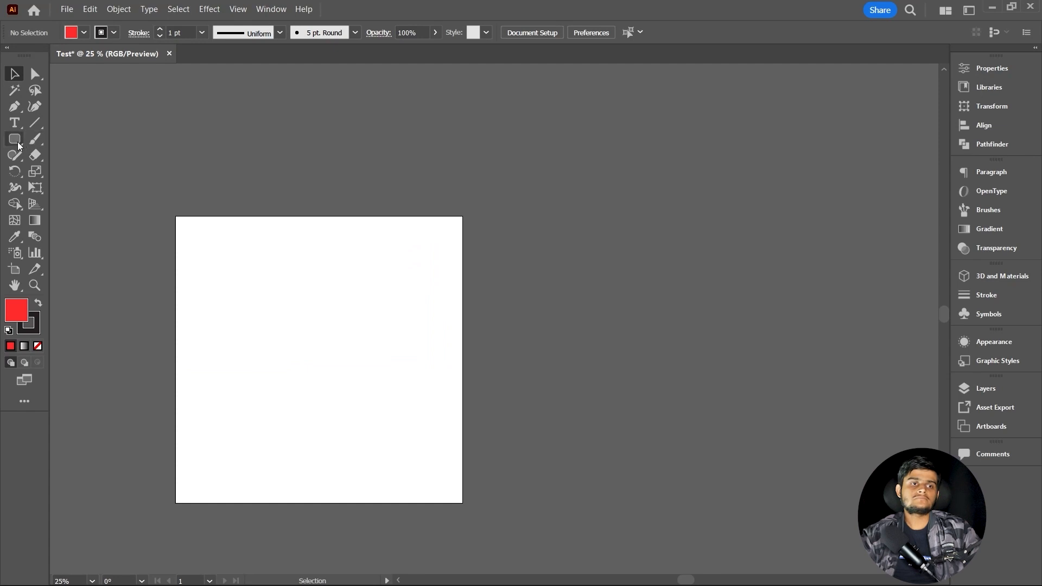
- Draw four freehand ellipses: a tall one on the artboard, two wide ones overlapping its right and top edges, and a tall one outside it
{"action": "left_click", "coordinate": [13, 142]}
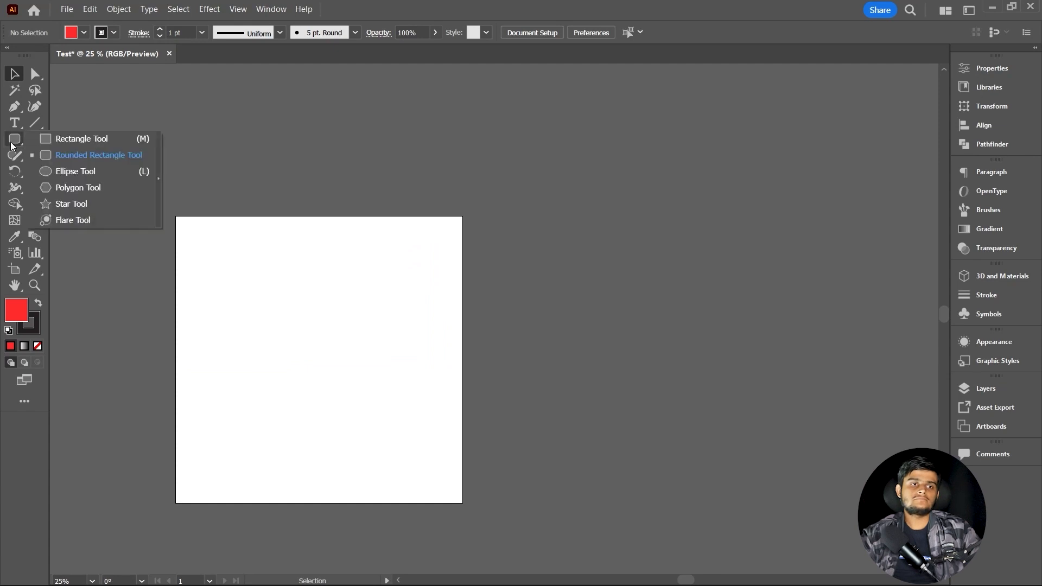
{"action": "left_click", "coordinate": [85, 171]}
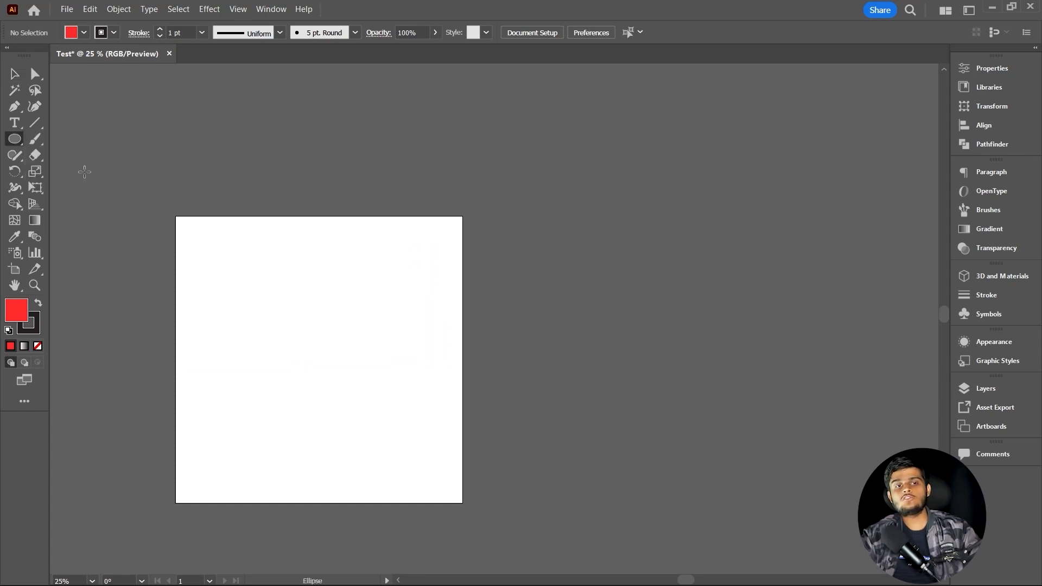
{"action": "scroll", "coordinate": [310, 350], "scroll_direction": "up", "scroll_amount": 1}
{"action": "scroll", "coordinate": [310, 350], "scroll_direction": "up", "scroll_amount": 1}
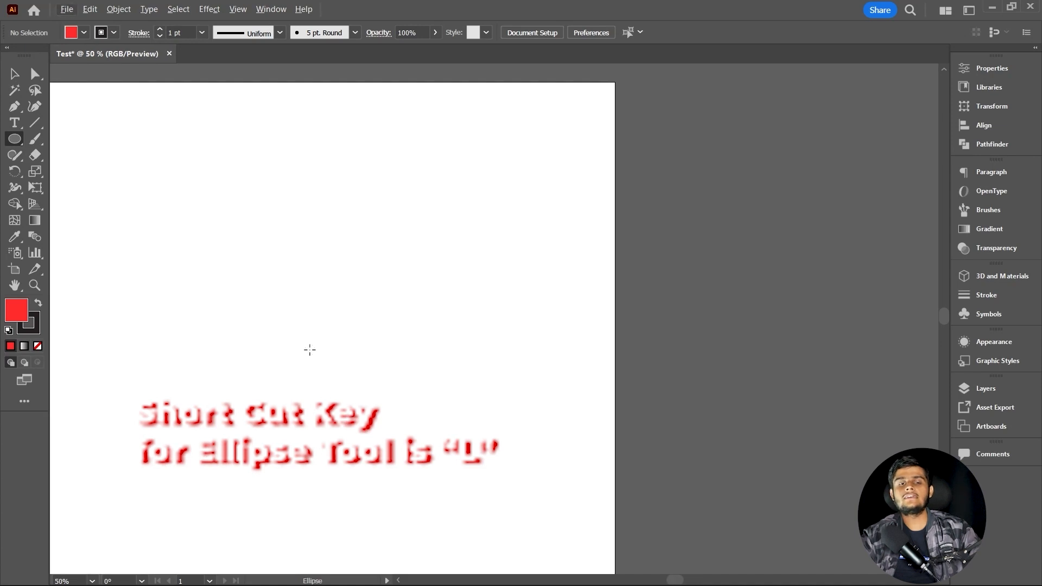
{"action": "scroll", "coordinate": [303, 333], "scroll_direction": "down", "scroll_amount": 1}
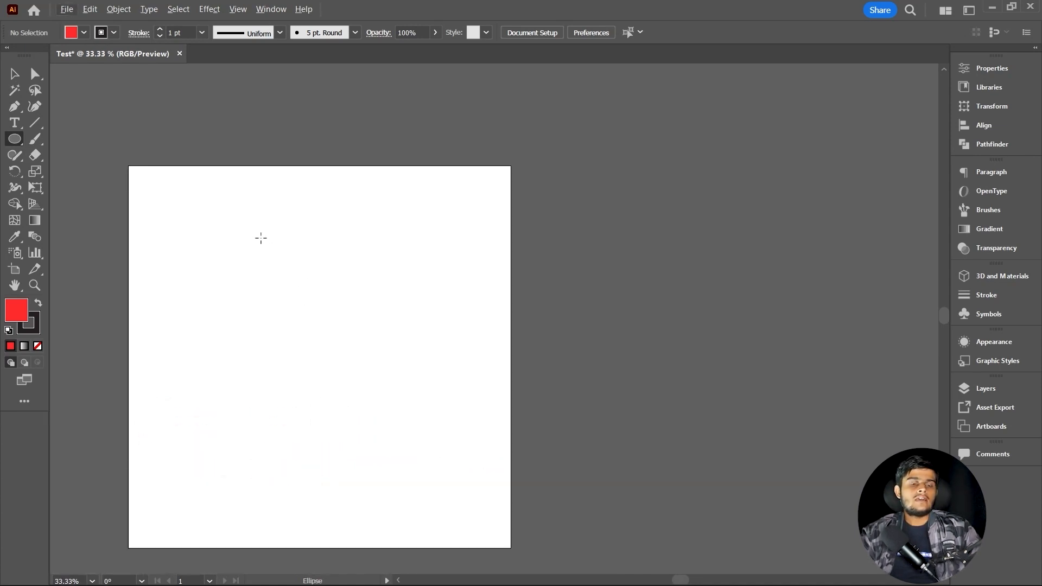
{"action": "left_click_drag", "start_coordinate": [211, 196], "coordinate": [329, 462]}
{"action": "mouse_move", "coordinate": [356, 232]}
{"action": "left_mouse_down"}
{"action": "mouse_move", "coordinate": [401, 303]}
{"action": "mouse_move", "coordinate": [735, 431]}
{"action": "left_mouse_up"}
{"action": "mouse_move", "coordinate": [174, 98]}
{"action": "left_mouse_down"}
{"action": "mouse_move", "coordinate": [395, 179]}
{"action": "mouse_move", "coordinate": [571, 196]}
{"action": "left_mouse_up"}
{"action": "mouse_move", "coordinate": [656, 136]}
{"action": "left_mouse_down"}
{"action": "mouse_move", "coordinate": [671, 551]}
{"action": "mouse_move", "coordinate": [821, 556]}
{"action": "left_mouse_up"}
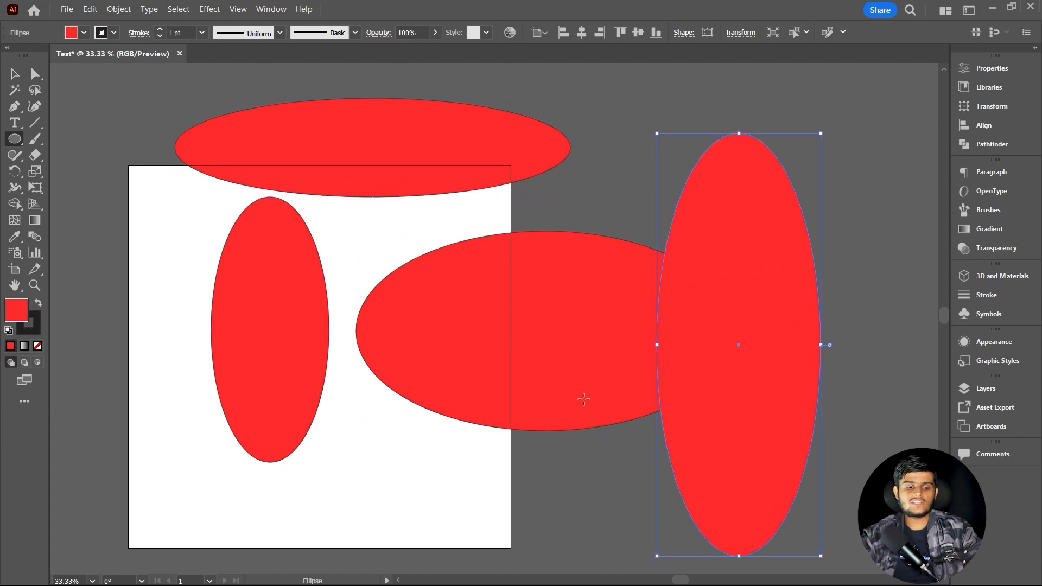
- Select all four ellipses together and delete them
{"action": "key", "text": "v"}
{"action": "left_click_drag", "start_coordinate": [135, 93], "coordinate": [810, 475]}
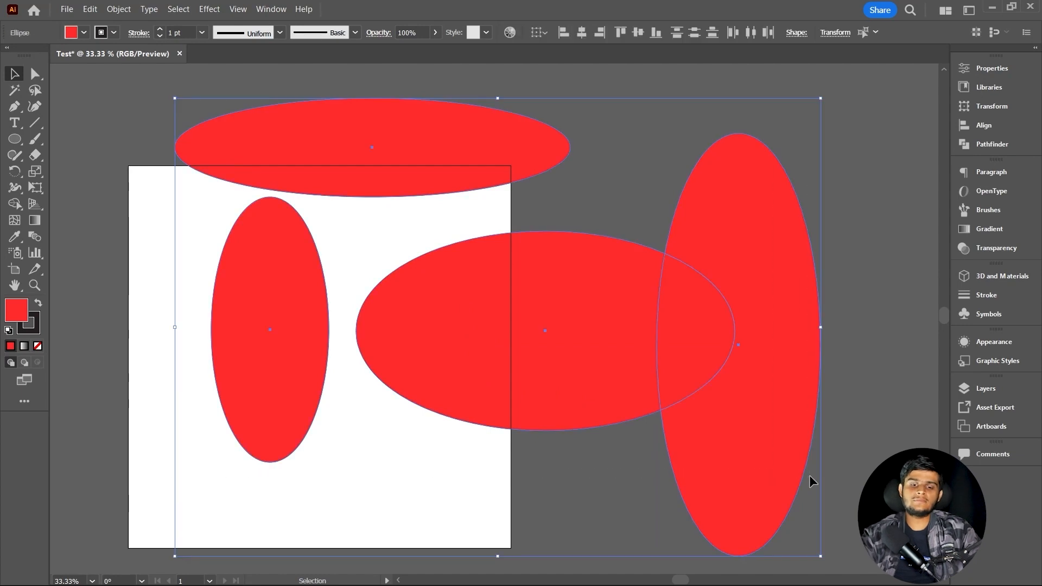
{"action": "key", "text": "Delete"}
- Draw a large perfect circle in the middle of the artboard with the Ellipse tool
{"action": "key", "text": "l"}
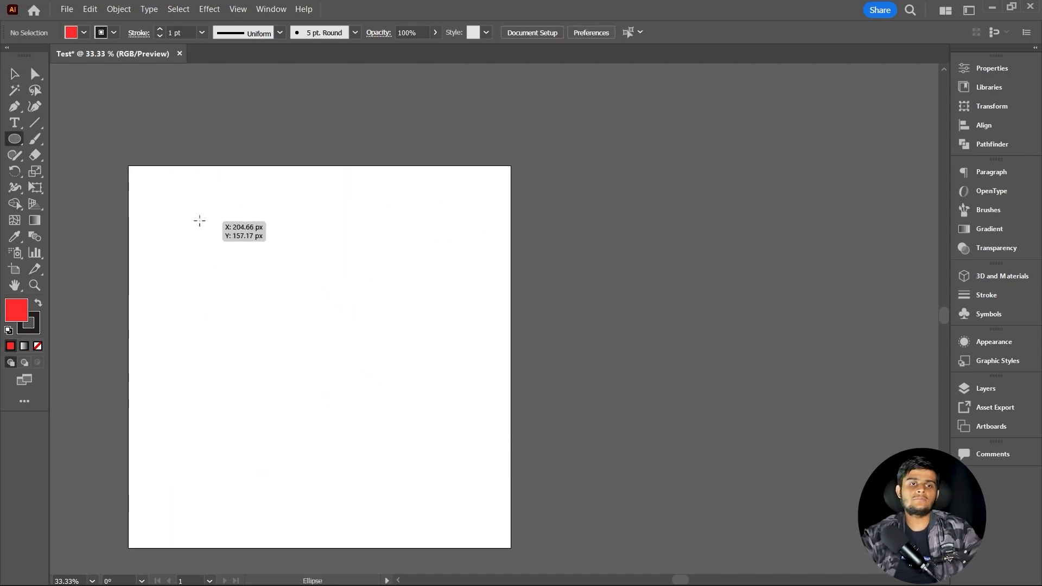
{"action": "left_click_drag", "start_coordinate": [191, 211], "coordinate": [463, 481]}
{"action": "key", "text": "v"}
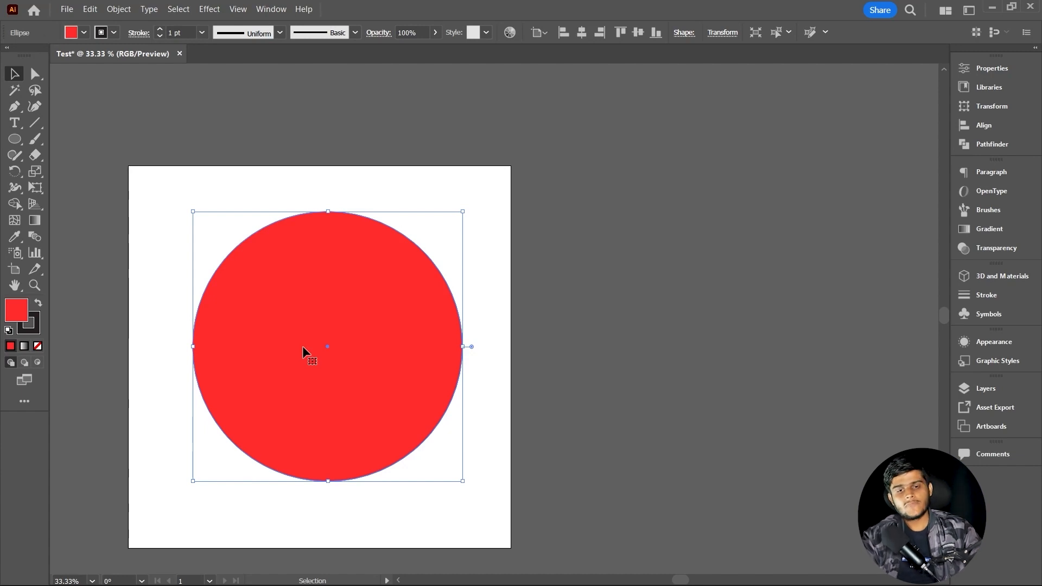
- Delete the red circle from the artboard
{"action": "right_click", "coordinate": [14, 139]}
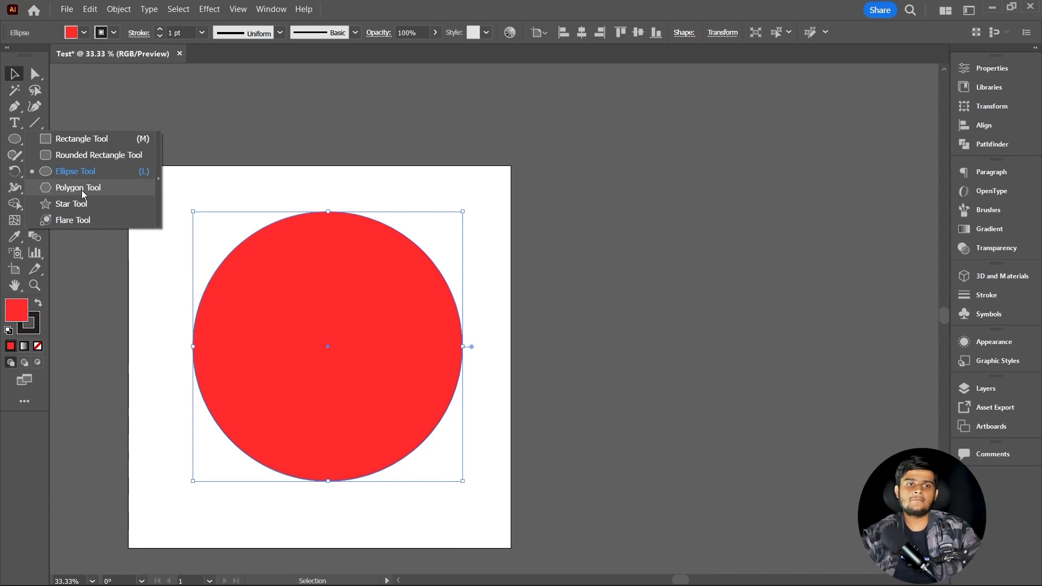
{"action": "left_click", "coordinate": [380, 308]}
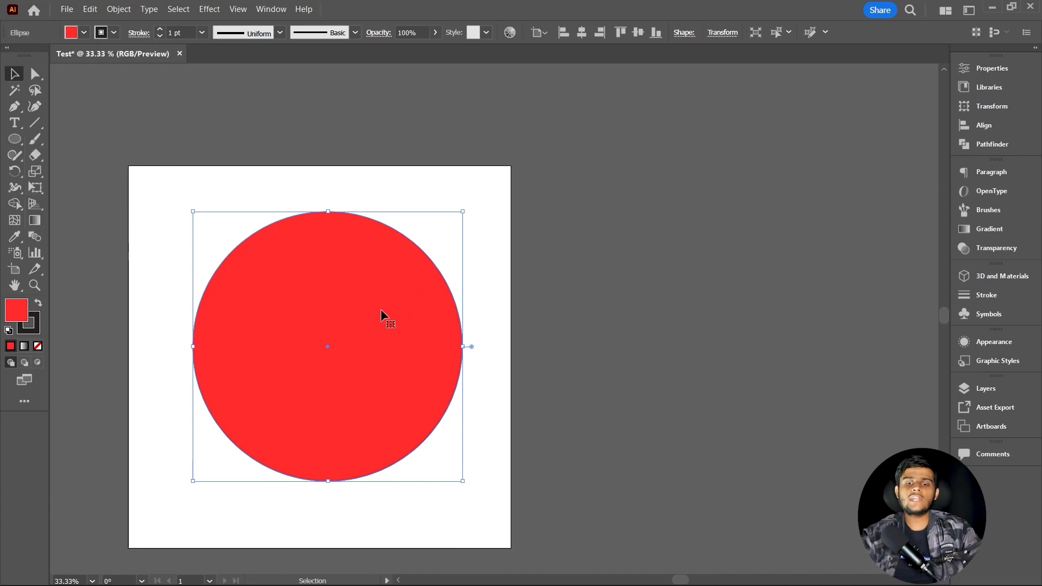
{"action": "key", "text": "Delete"}
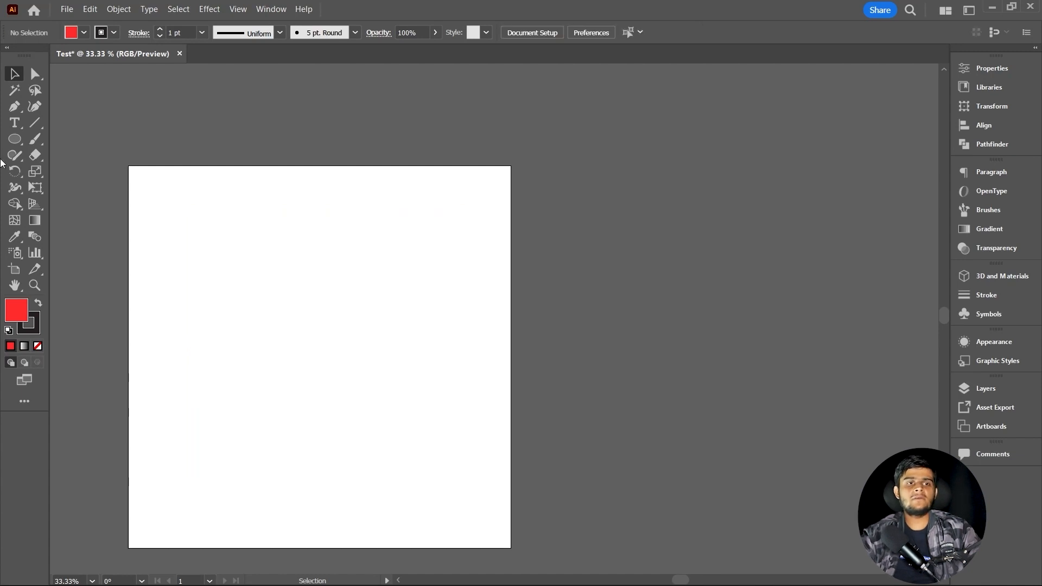
- Draw a large red hexagon with the Polygon tool and move it to the middle of the artboard
{"action": "left_click", "coordinate": [11, 141]}
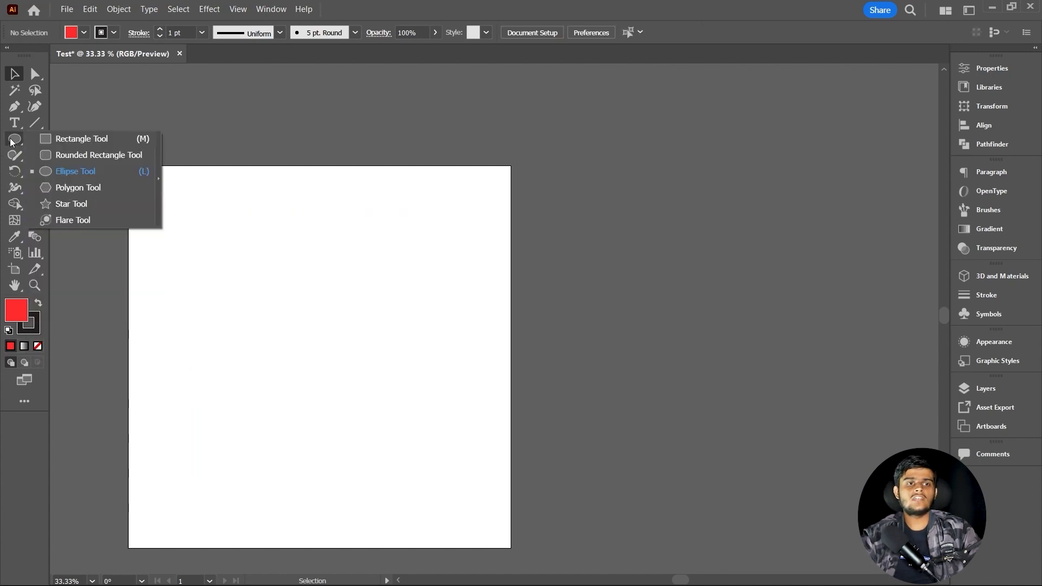
{"action": "left_click", "coordinate": [82, 191]}
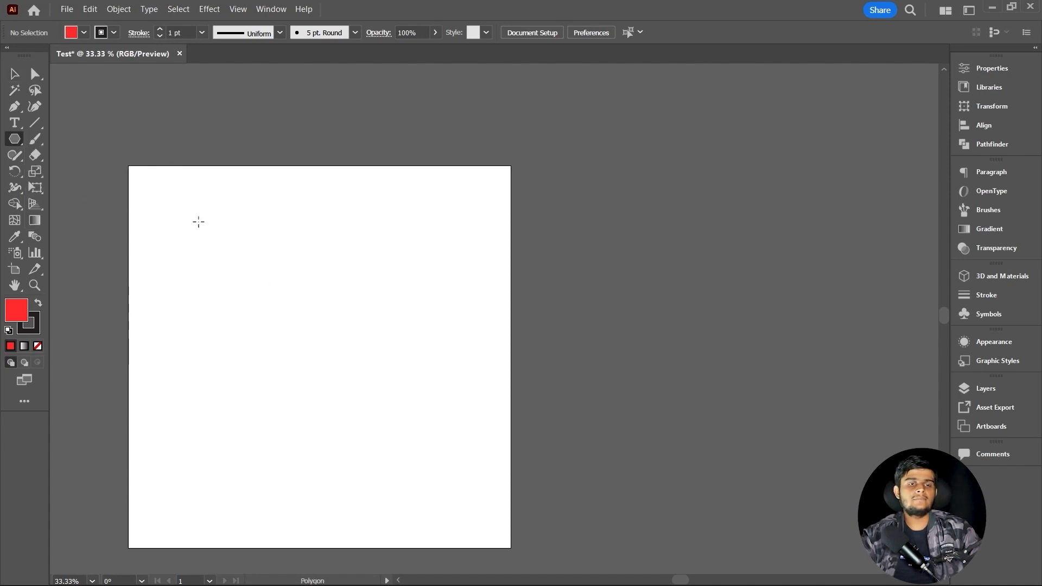
{"action": "left_click_drag", "start_coordinate": [187, 215], "coordinate": [324, 317]}
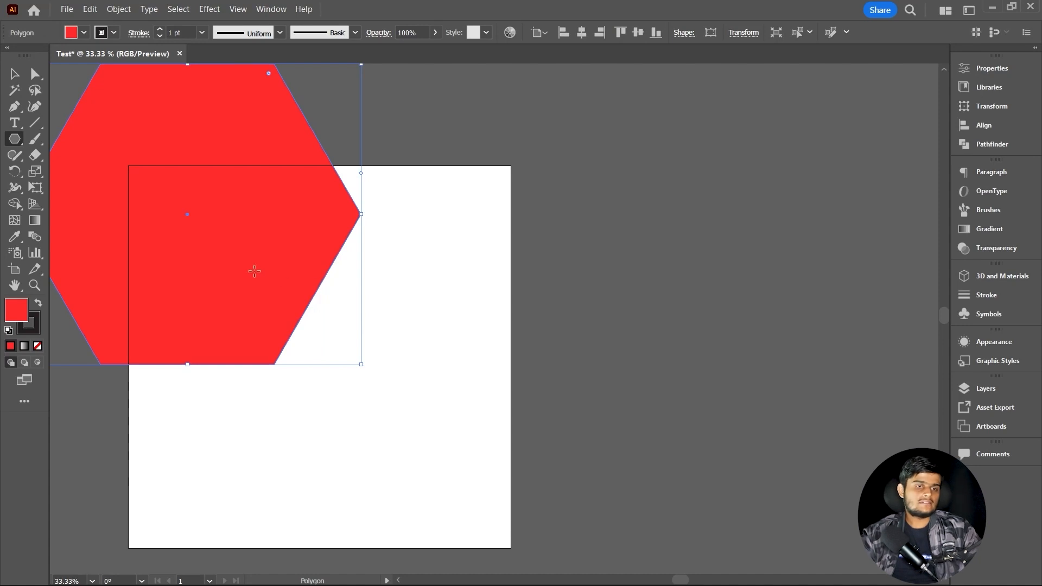
{"action": "key", "text": "v"}
{"action": "left_click_drag", "start_coordinate": [196, 238], "coordinate": [329, 376]}
{"action": "scroll", "coordinate": [329, 375], "scroll_direction": "down", "scroll_amount": 1}
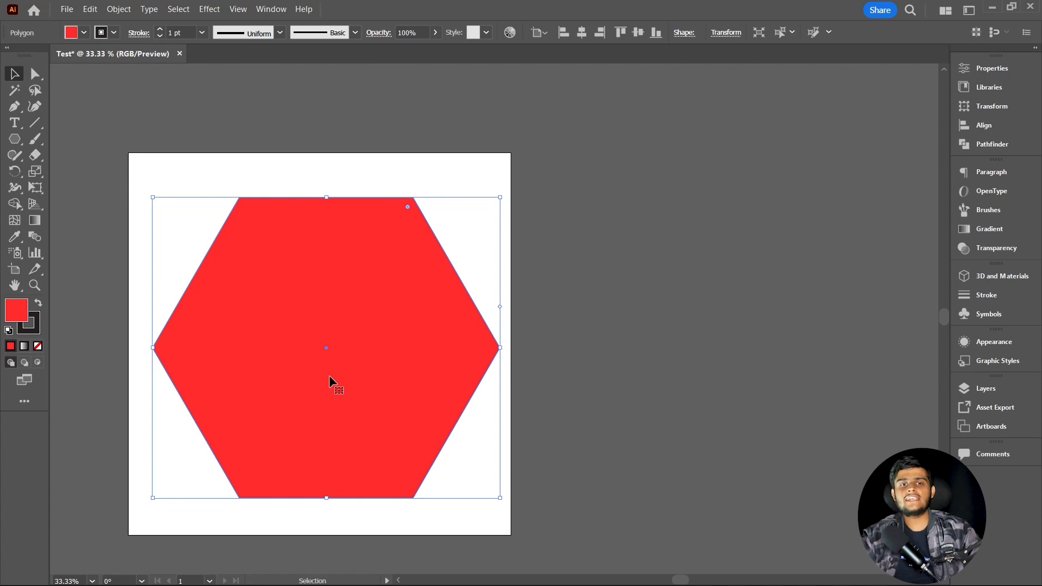
- Round all corners of the hexagon moderately, then deselect and reselect it
{"action": "left_click_drag", "start_coordinate": [407, 207], "coordinate": [395, 233]}
{"action": "left_click", "coordinate": [360, 182]}
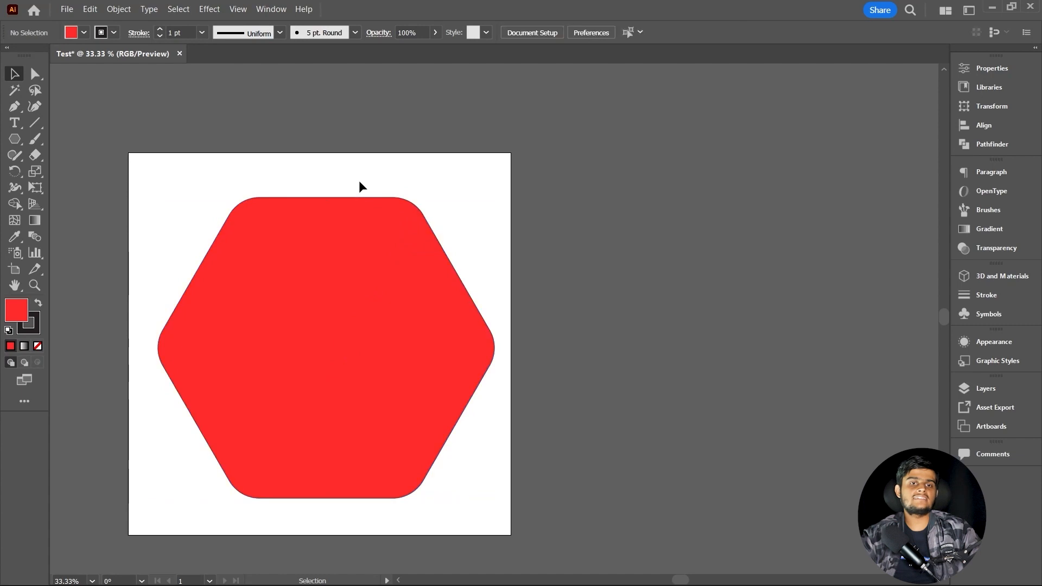
{"action": "left_click", "coordinate": [362, 276]}
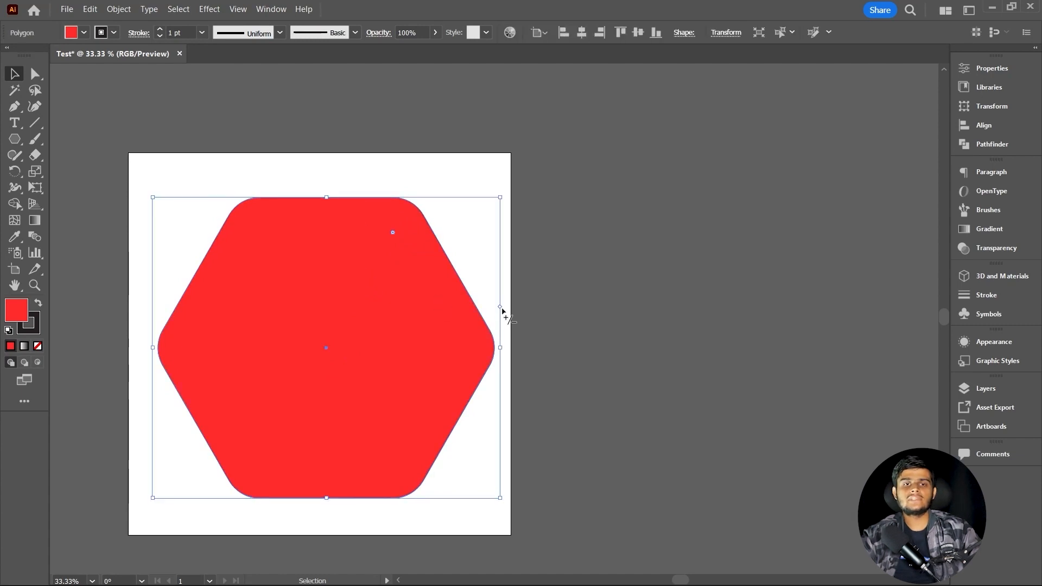
{"action": "left_click", "coordinate": [565, 261]}
{"action": "left_click", "coordinate": [379, 308]}
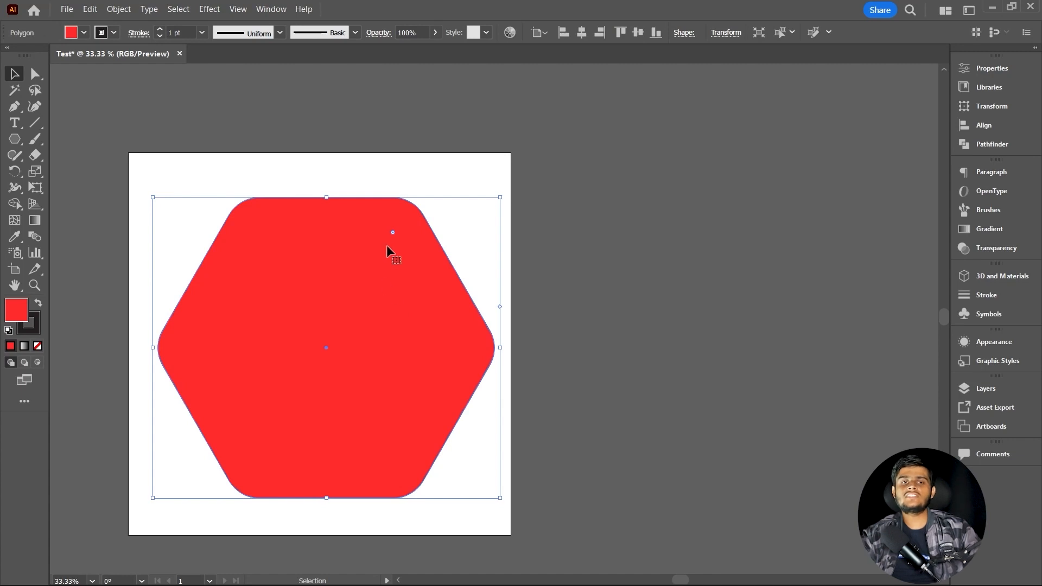
- Reduce the hexagon's corner rounding until all corners are sharp, and reselect the shape
{"action": "left_click_drag", "start_coordinate": [392, 232], "coordinate": [428, 197]}
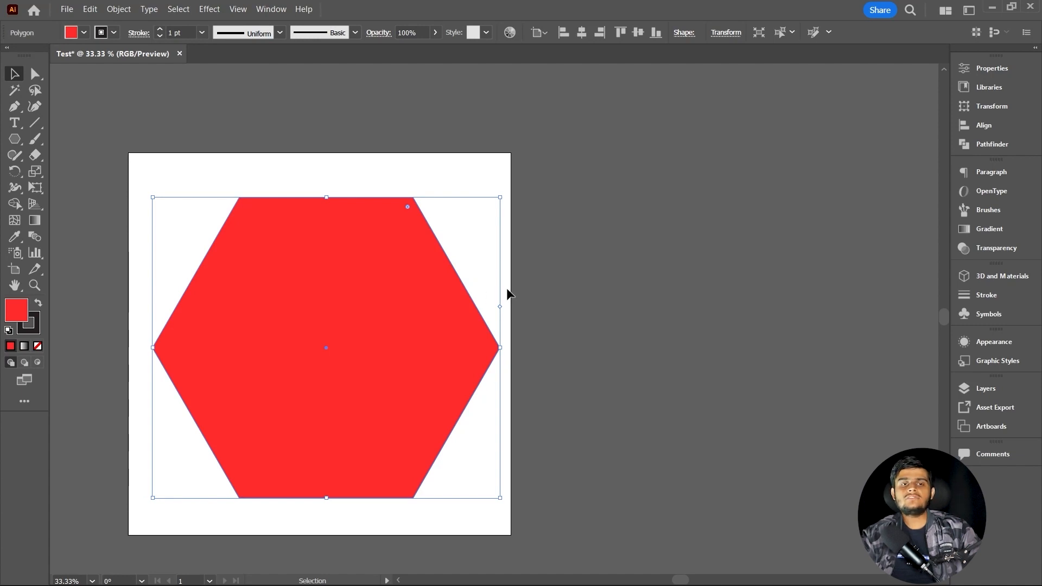
{"action": "left_click", "coordinate": [575, 260]}
{"action": "left_click", "coordinate": [363, 283]}
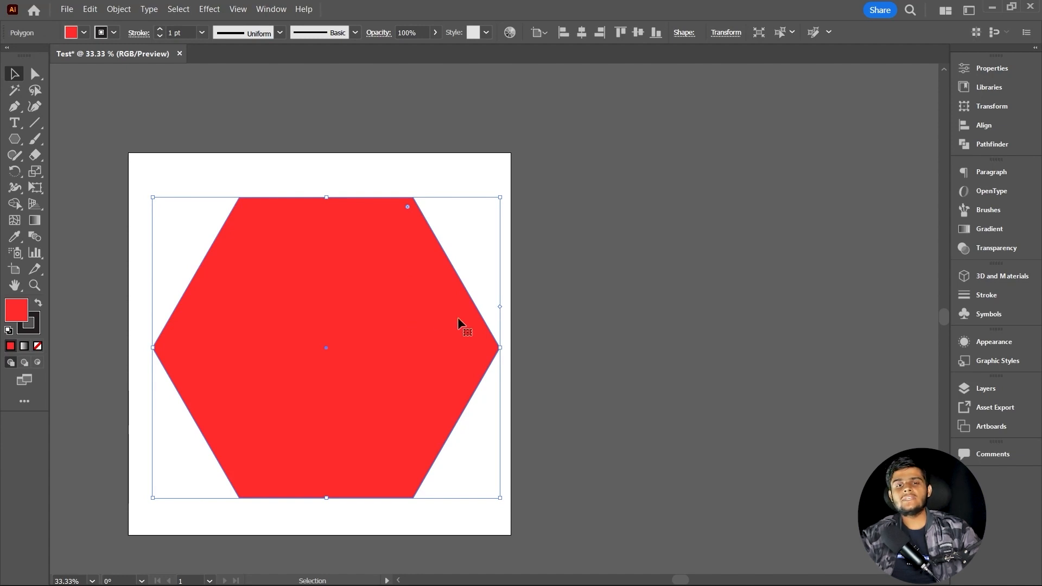
- Paint a freehand black loop around the location of the side-count handle beside the hexagon's upper-right edge with the Paintbrush tool
{"action": "scroll", "coordinate": [516, 320], "scroll_direction": "up", "scroll_amount": 6}
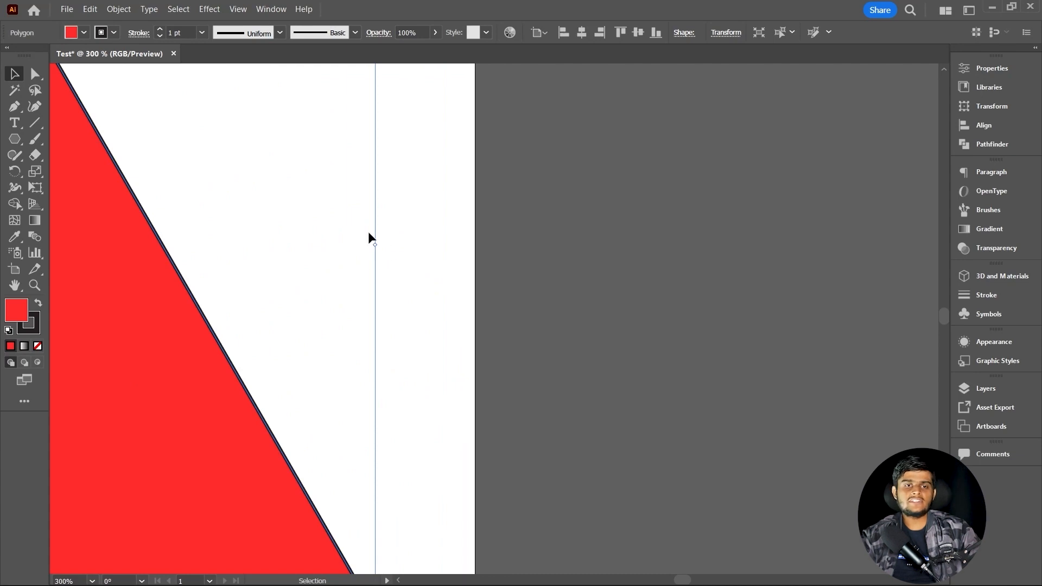
{"action": "left_click", "coordinate": [35, 139]}
{"action": "scroll", "coordinate": [396, 281], "scroll_direction": "down", "scroll_amount": 2}
{"action": "mouse_move", "coordinate": [412, 272]}
{"action": "left_mouse_down"}
{"action": "mouse_move", "coordinate": [386, 220]}
{"action": "mouse_move", "coordinate": [343, 241]}
{"action": "mouse_move", "coordinate": [332, 290]}
{"action": "mouse_move", "coordinate": [396, 312]}
{"action": "mouse_move", "coordinate": [432, 293]}
{"action": "mouse_move", "coordinate": [413, 256]}
{"action": "left_mouse_up"}
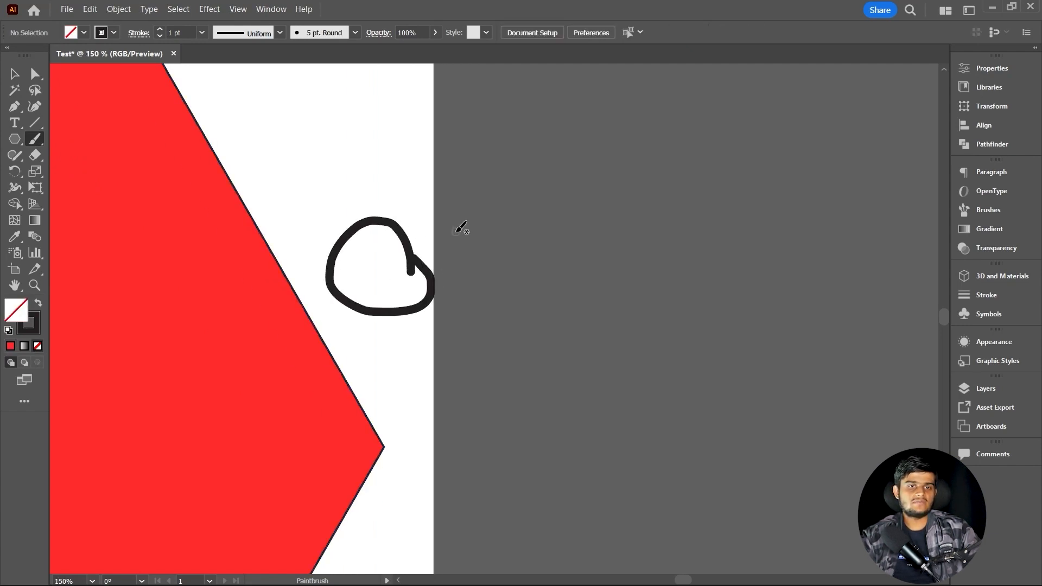
- Delete the freehand black loop beside the hexagon and reselect the hexagon
{"action": "key", "text": "v"}
{"action": "left_click", "coordinate": [160, 390]}
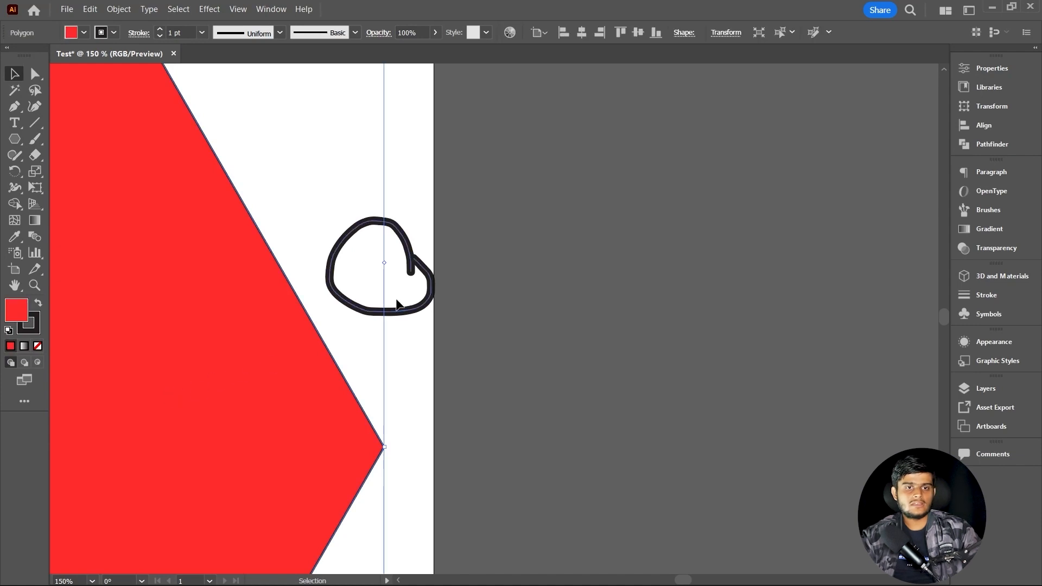
{"action": "scroll", "coordinate": [384, 262], "scroll_direction": "up", "scroll_amount": 3}
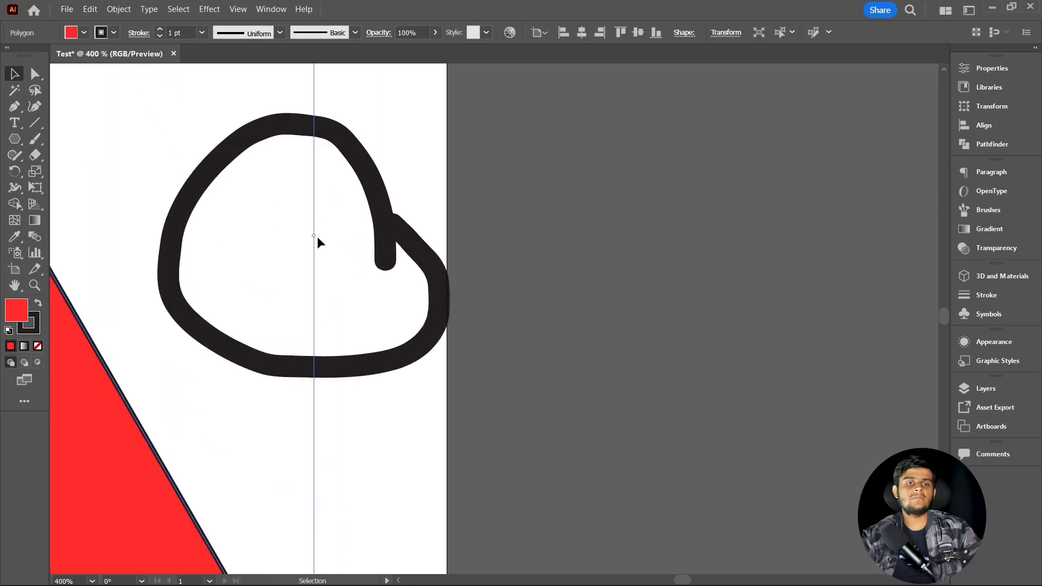
{"action": "scroll", "coordinate": [450, 389], "scroll_direction": "down", "scroll_amount": 3}
{"action": "left_click", "coordinate": [437, 370]}
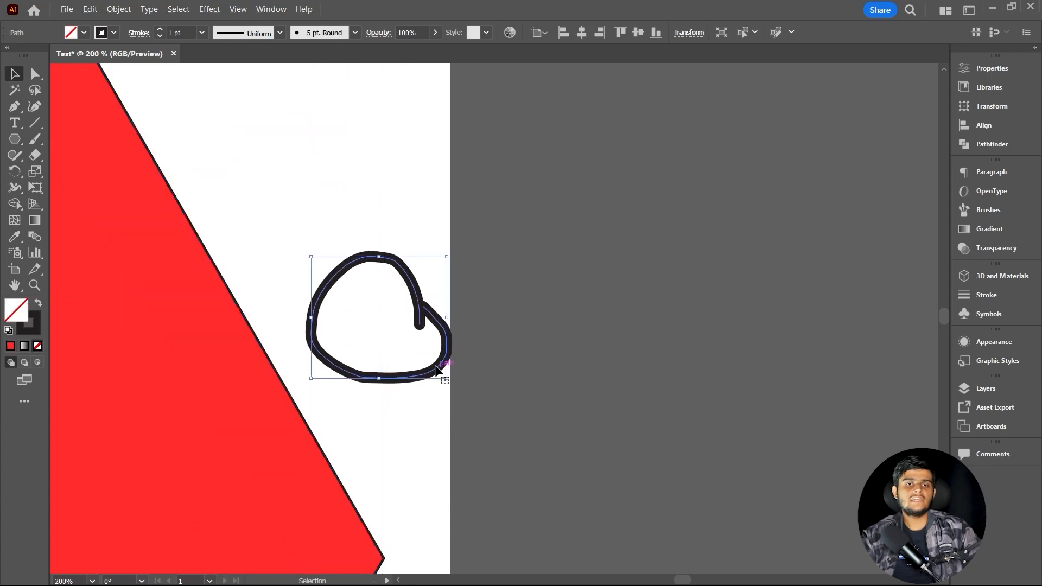
{"action": "key", "text": "Delete"}
{"action": "left_click", "coordinate": [257, 408]}
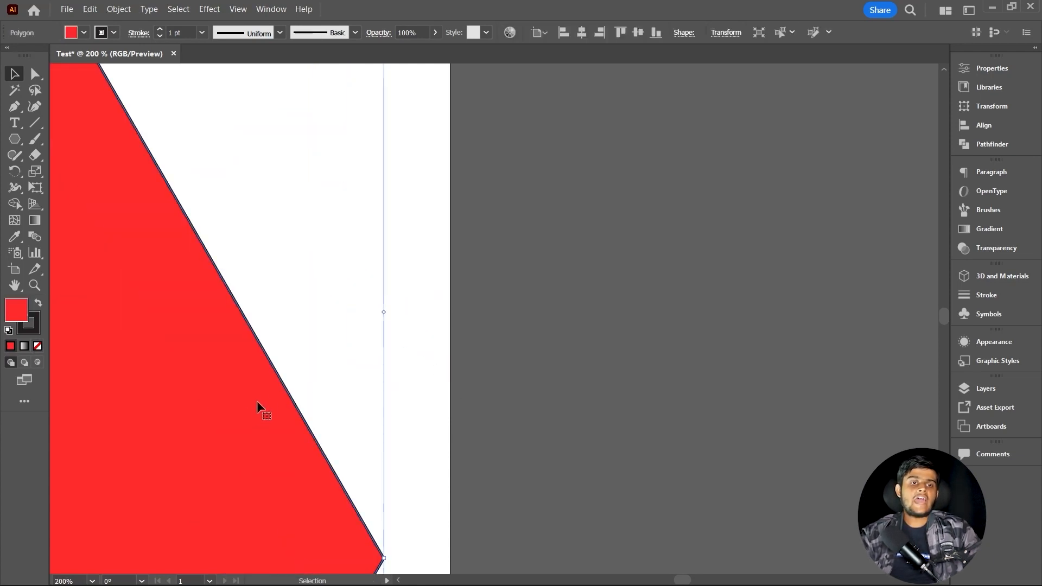
- Widen the collapsed panel dock slightly and increase the hexagon's side count to 11
{"action": "scroll", "coordinate": [344, 357], "scroll_direction": "down", "scroll_amount": 7}
{"action": "scroll", "coordinate": [344, 357], "scroll_direction": "up", "scroll_amount": 1}
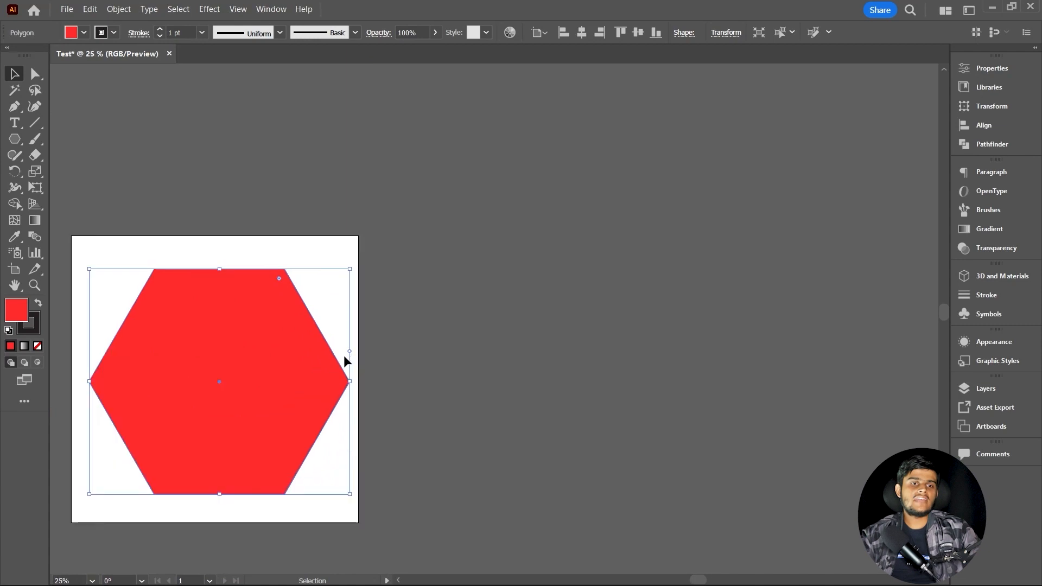
{"action": "left_click_drag", "start_coordinate": [254, 356], "coordinate": [533, 277]}
{"action": "scroll", "coordinate": [597, 295], "scroll_direction": "up", "scroll_amount": 2}
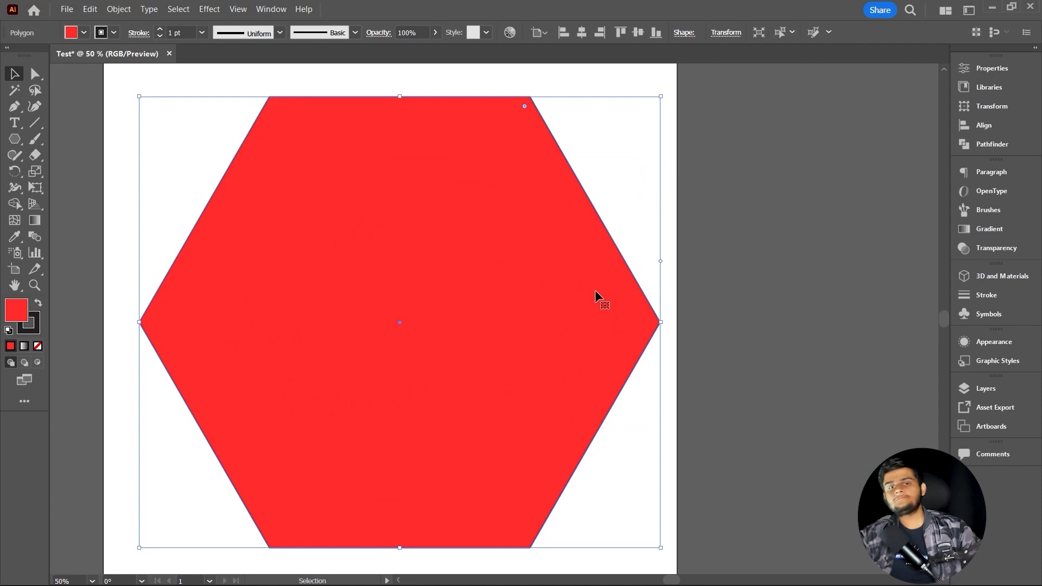
{"action": "scroll", "coordinate": [625, 287], "scroll_direction": "left", "scroll_amount": 1}
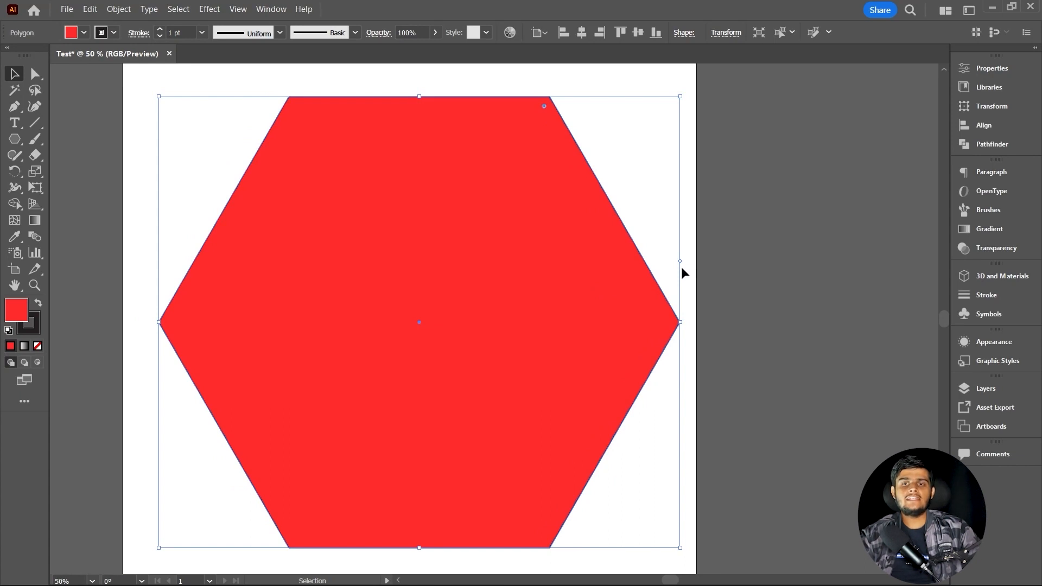
{"action": "left_click_drag", "start_coordinate": [946, 278], "coordinate": [897, 278]}
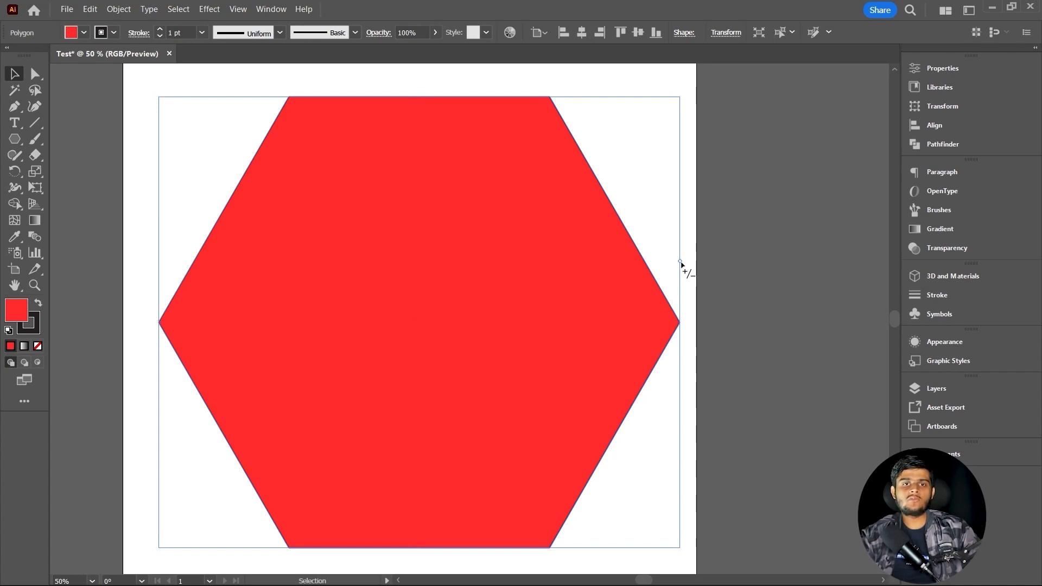
{"action": "left_click_drag", "start_coordinate": [680, 263], "coordinate": [687, 461]}
{"action": "scroll", "coordinate": [488, 317], "scroll_direction": "down", "scroll_amount": 2}
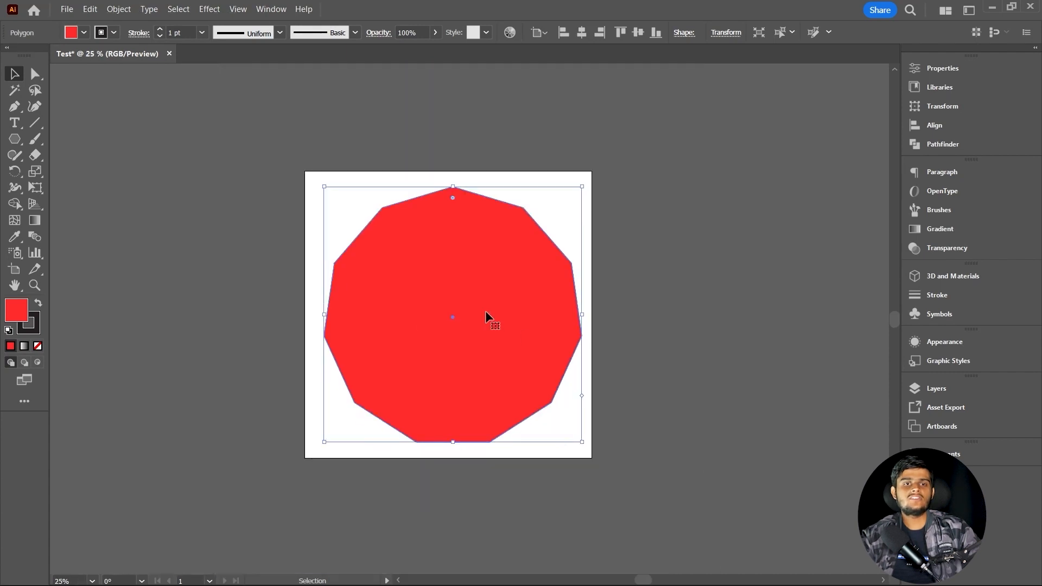
- Reduce the polygon's side count to 8 and delete the resulting octagon
{"action": "scroll", "coordinate": [486, 313], "scroll_direction": "up", "scroll_amount": 1}
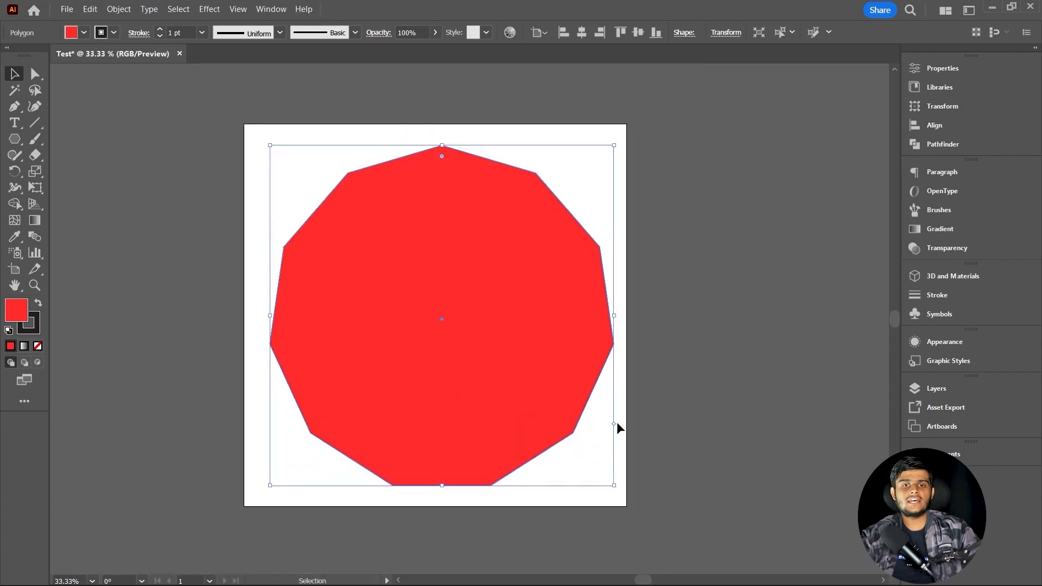
{"action": "left_click_drag", "start_coordinate": [616, 426], "coordinate": [625, 320]}
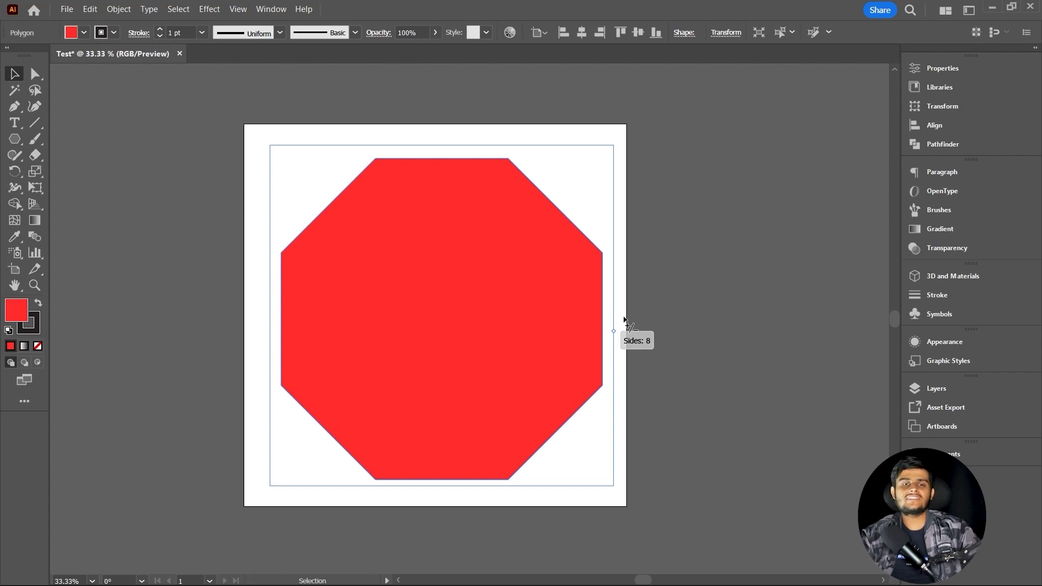
{"action": "left_click_drag", "start_coordinate": [625, 321], "coordinate": [626, 322]}
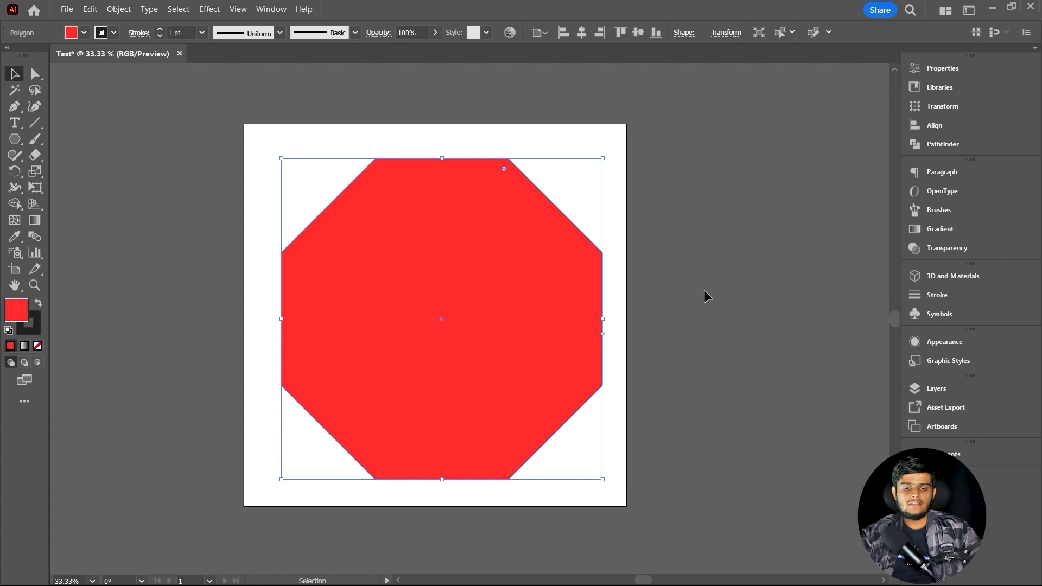
{"action": "key", "text": "Delete"}
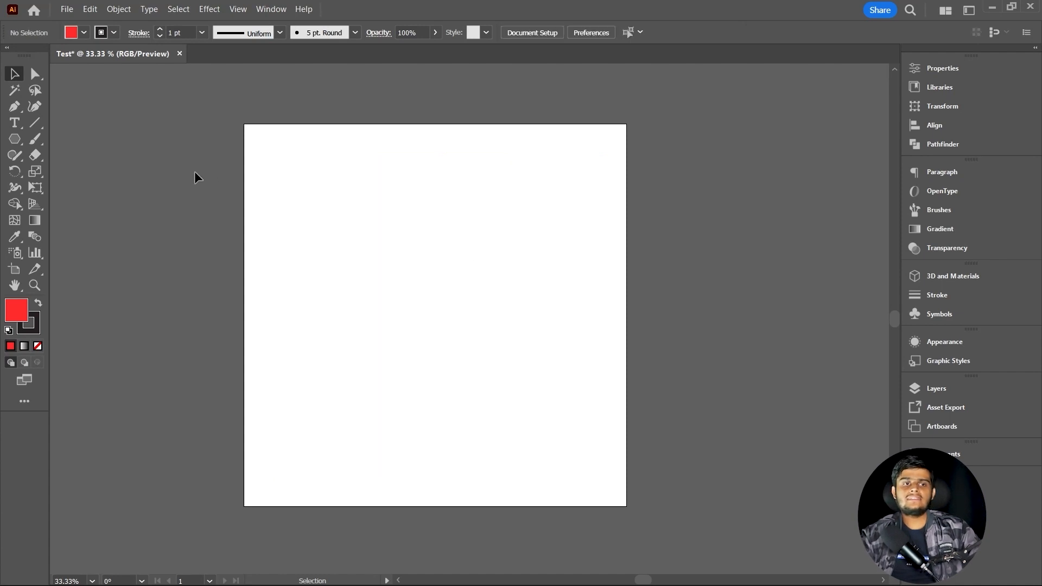
- Draw a red five-pointed star in the upper middle of the artboard with the Star tool
{"action": "left_click", "coordinate": [15, 139]}
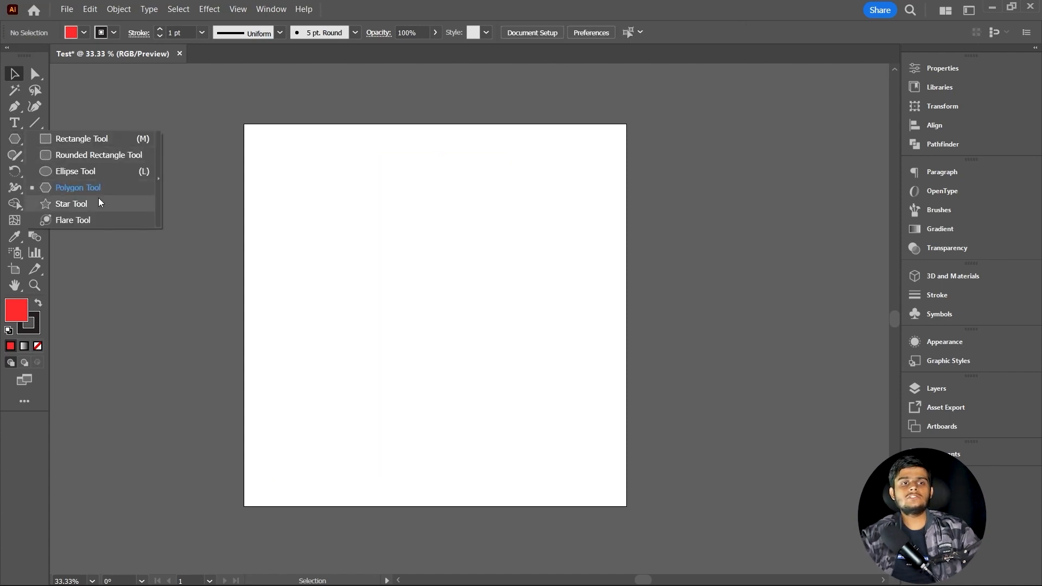
{"action": "left_click", "coordinate": [71, 203]}
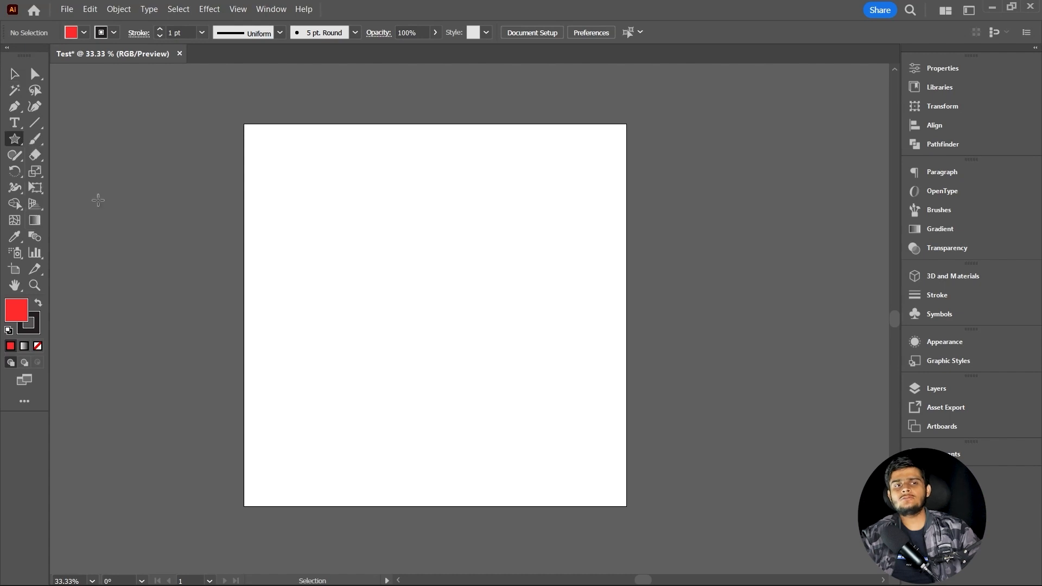
{"action": "left_click_drag", "start_coordinate": [454, 283], "coordinate": [538, 368]}
{"action": "key", "text": "v"}
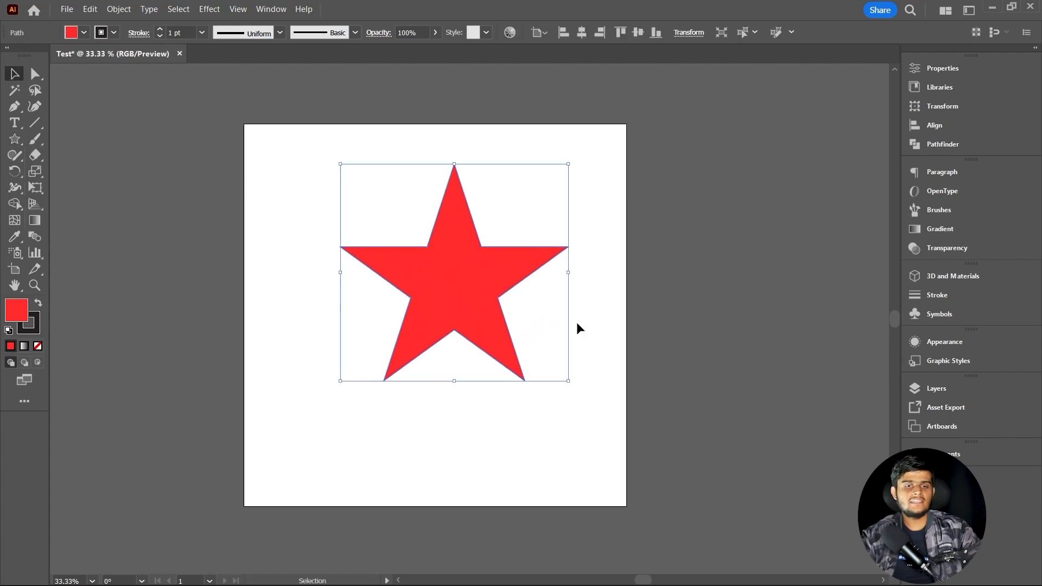
- Round all inner and outer corners of the star slightly with Direct Selection, and deselect it
{"action": "scroll", "coordinate": [451, 242], "scroll_direction": "up", "scroll_amount": 2}
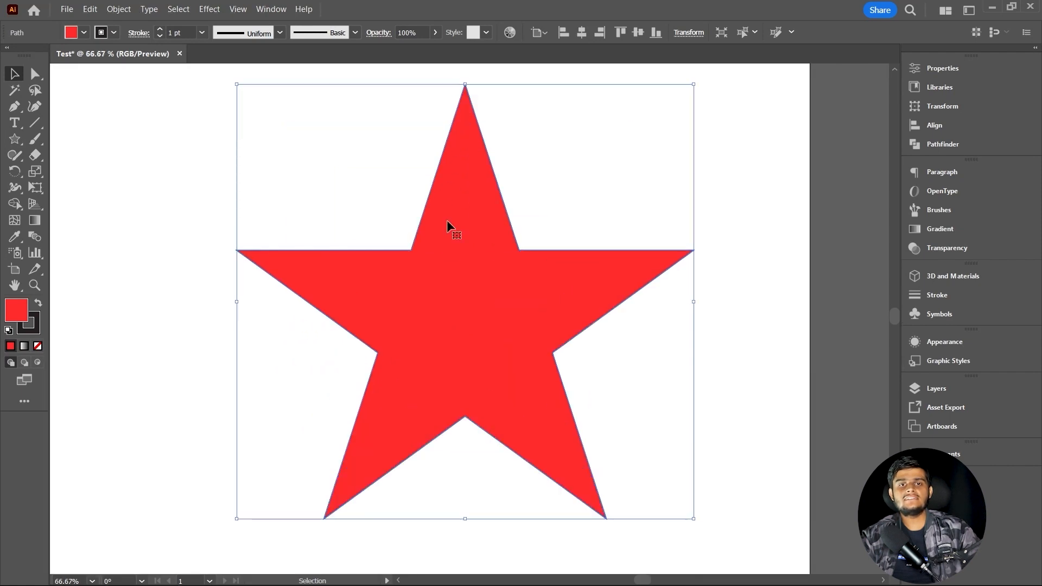
{"action": "left_click", "coordinate": [762, 322]}
{"action": "left_click", "coordinate": [499, 276]}
{"action": "key", "text": "a"}
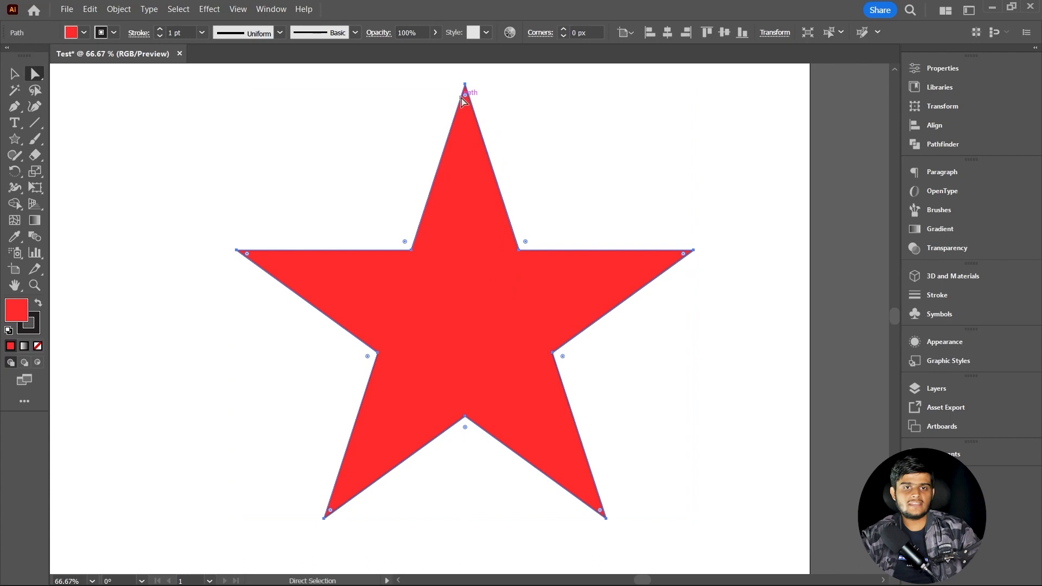
{"action": "left_click_drag", "start_coordinate": [466, 98], "coordinate": [465, 130]}
{"action": "key", "text": "v"}
{"action": "left_click", "coordinate": [726, 249]}
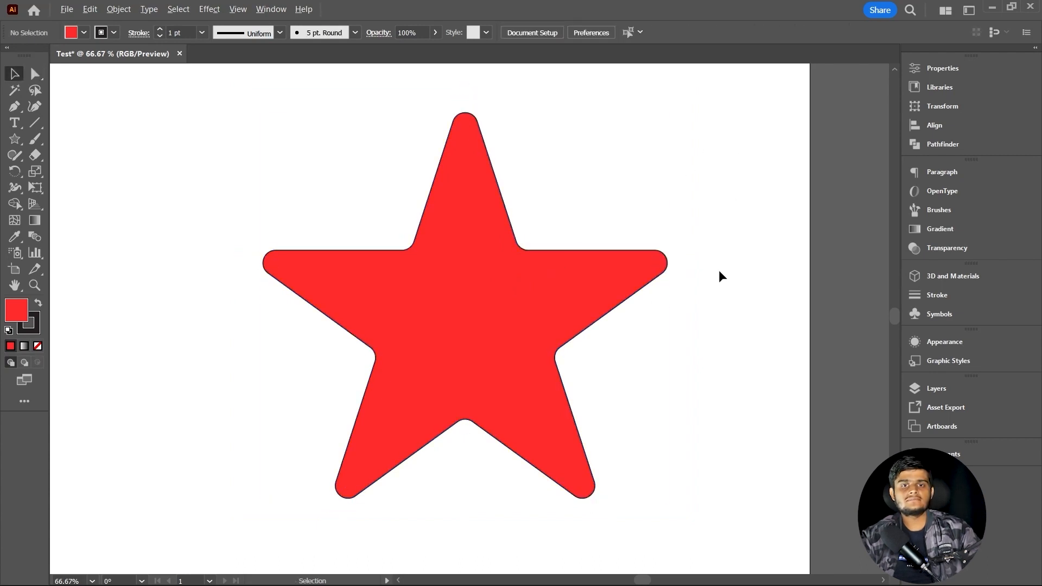
- Delete the rounded star from the artboard
{"action": "scroll", "coordinate": [706, 283], "scroll_direction": "down", "scroll_amount": 3}
{"action": "left_click", "coordinate": [646, 363]}
{"action": "scroll", "coordinate": [645, 360], "scroll_direction": "up", "scroll_amount": 1}
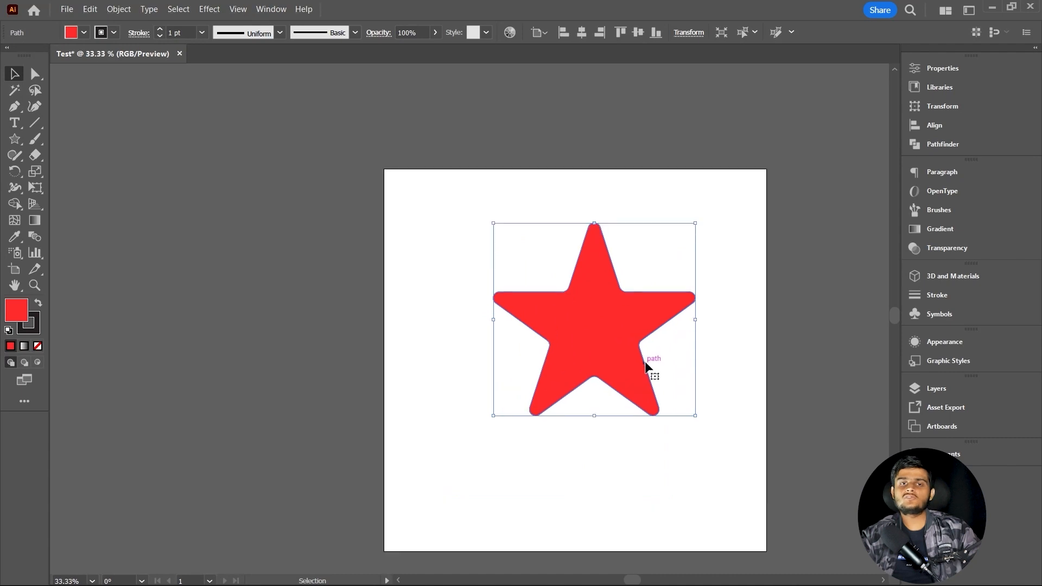
{"action": "key", "text": "Delete"}
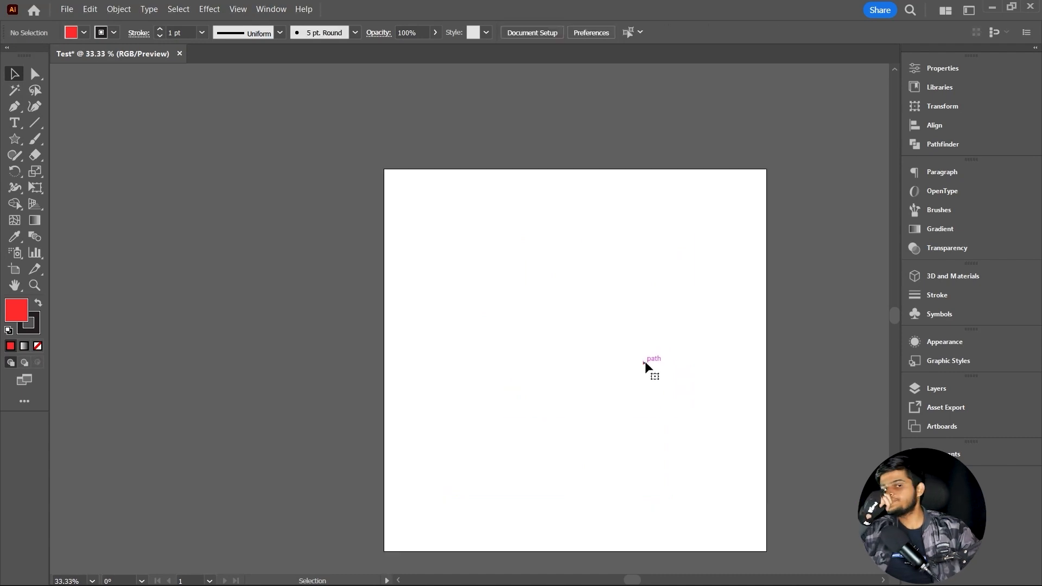
{"action": "left_click", "coordinate": [15, 140]}
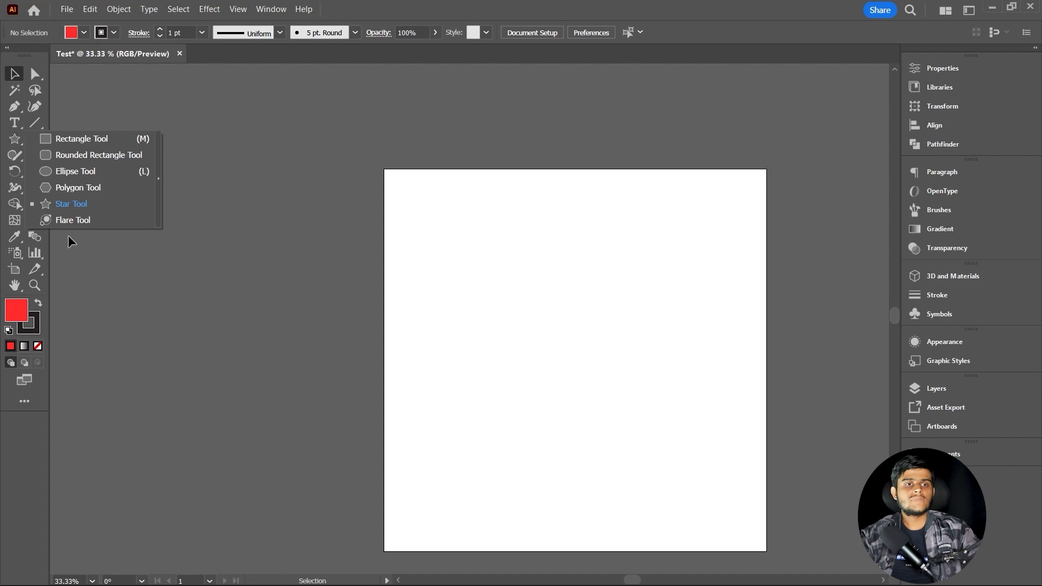
{"action": "left_click", "coordinate": [14, 142]}
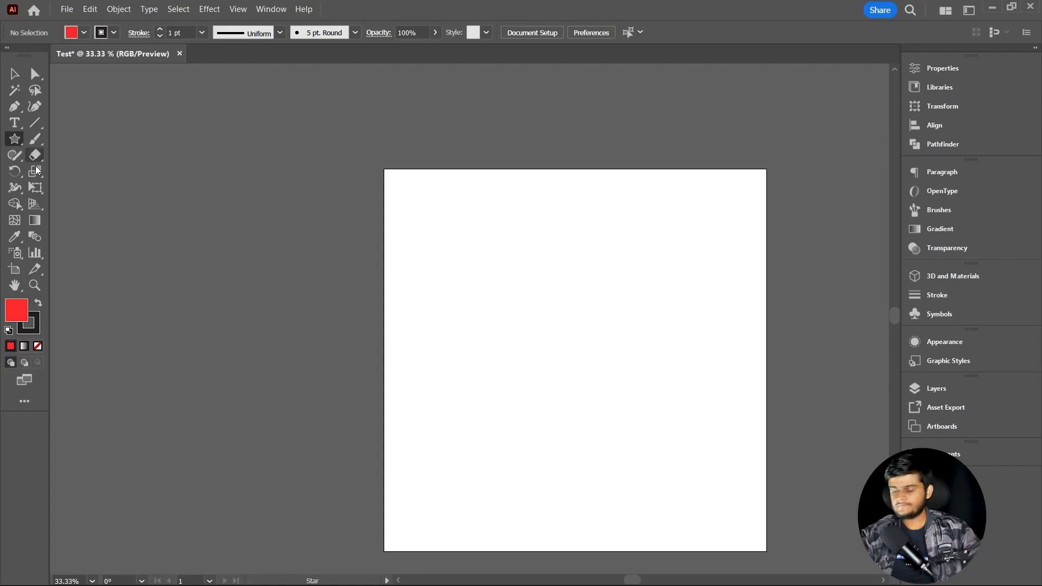
{"action": "key", "text": "v"}
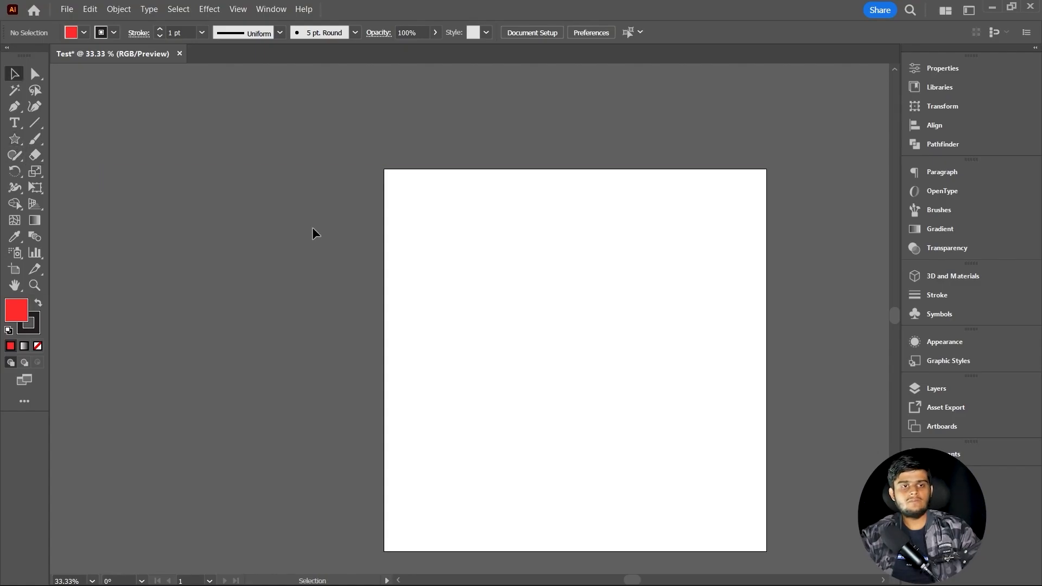
{"action": "left_click_drag", "start_coordinate": [333, 249], "coordinate": [306, 259]}
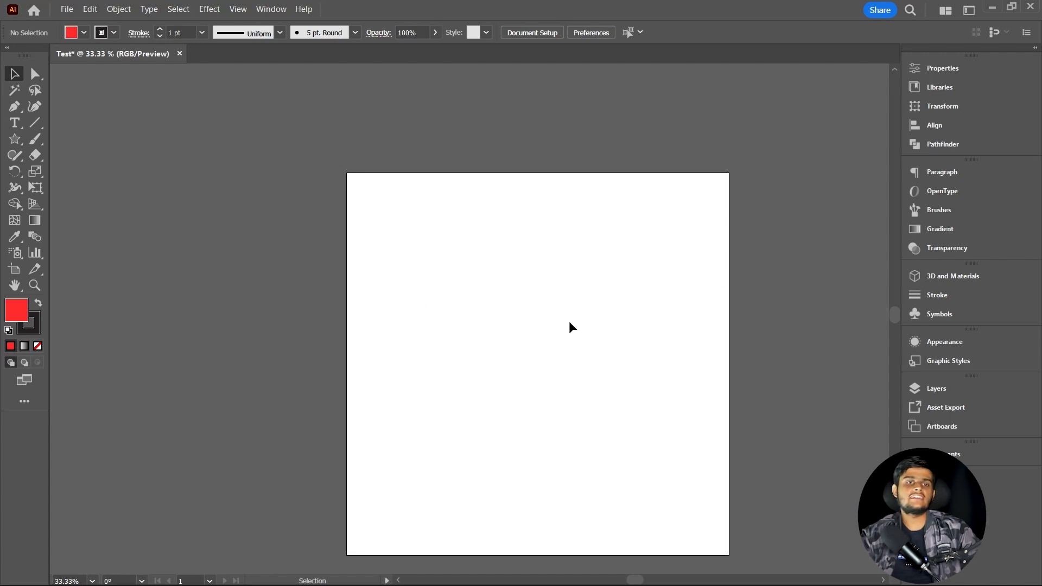
{"action": "scroll", "coordinate": [532, 356], "scroll_direction": "down", "scroll_amount": 2}
{"action": "key", "text": "space"}
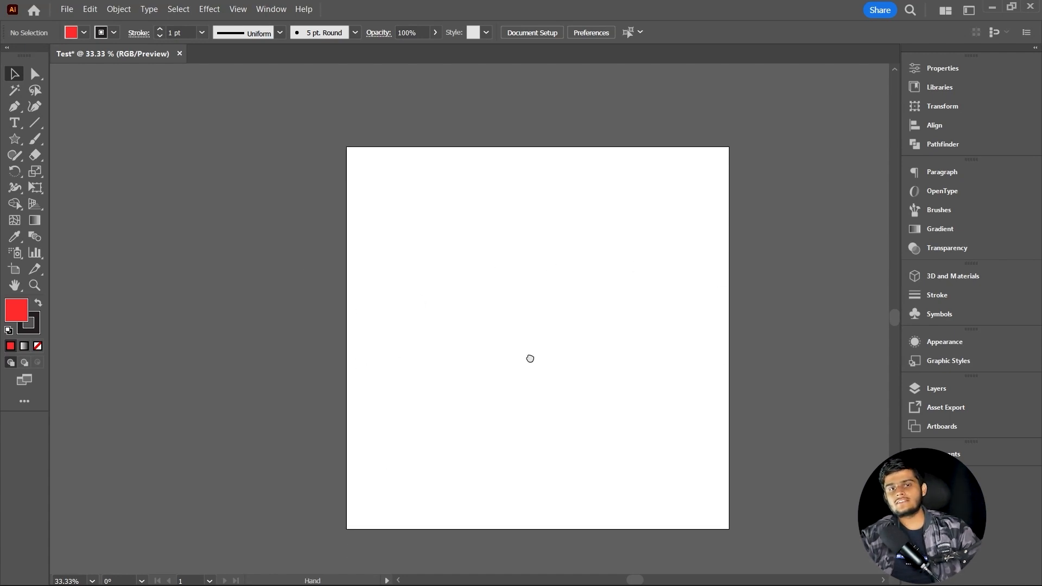
{"action": "left_click_drag", "start_coordinate": [531, 358], "coordinate": [500, 370]}
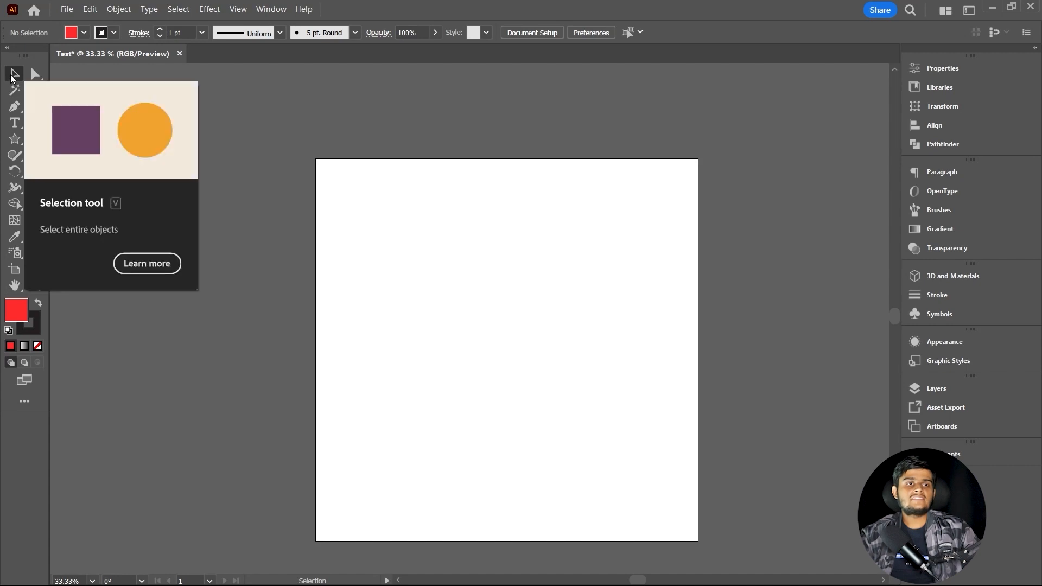
- Draw a closed, irregular red shape with ten straight-segment anchor points around the middle of the artboard using the Pen tool
{"action": "left_click", "coordinate": [15, 108]}
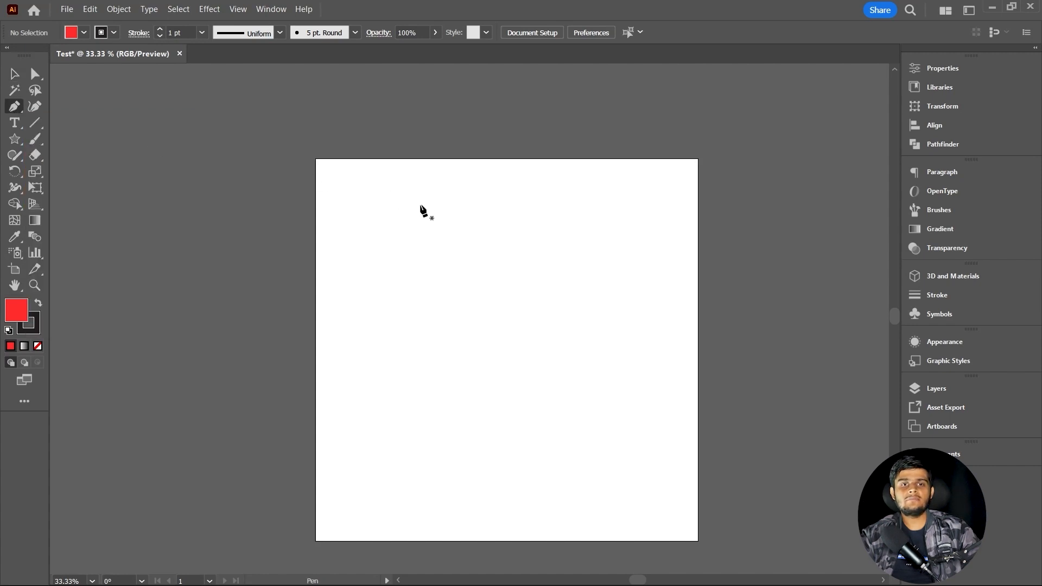
{"action": "left_click", "coordinate": [363, 361]}
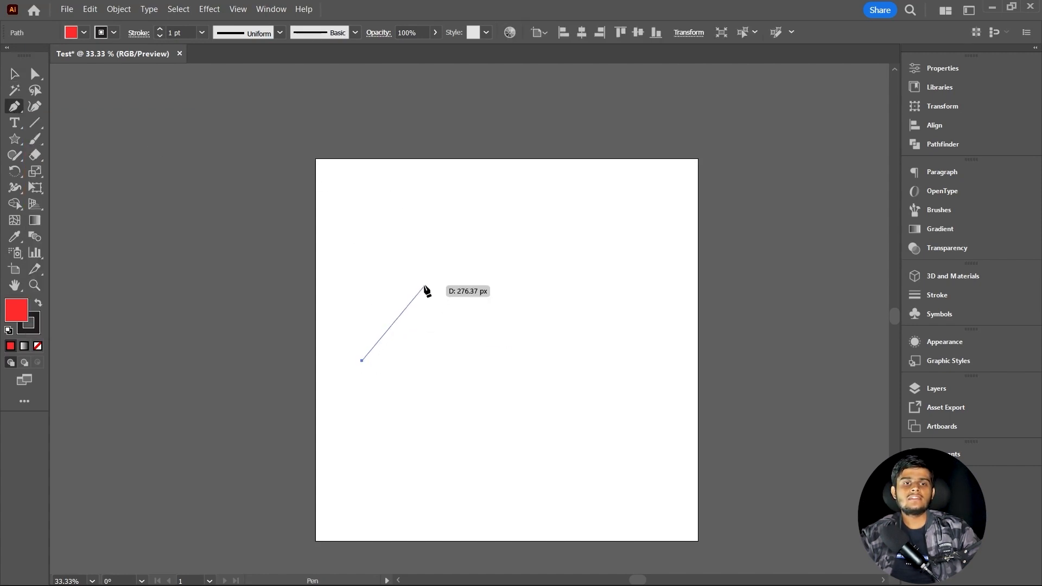
{"action": "left_click", "coordinate": [425, 286]}
{"action": "left_click", "coordinate": [496, 302]}
{"action": "left_click", "coordinate": [429, 378]}
{"action": "left_click", "coordinate": [438, 435]}
{"action": "left_click", "coordinate": [537, 422]}
{"action": "left_click", "coordinate": [575, 346]}
{"action": "left_click", "coordinate": [543, 253]}
{"action": "left_click", "coordinate": [442, 191]}
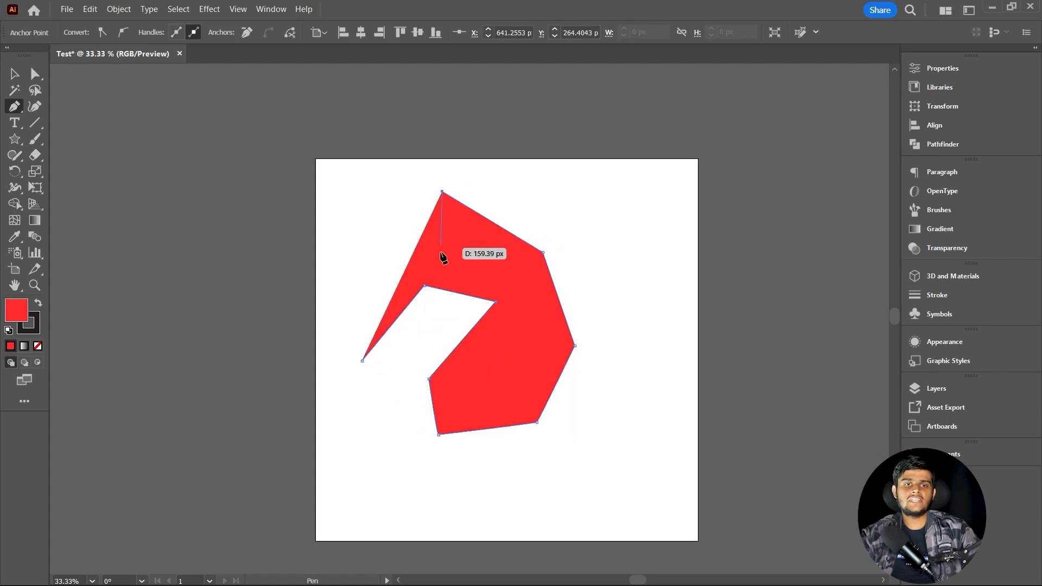
{"action": "left_click", "coordinate": [440, 351]}
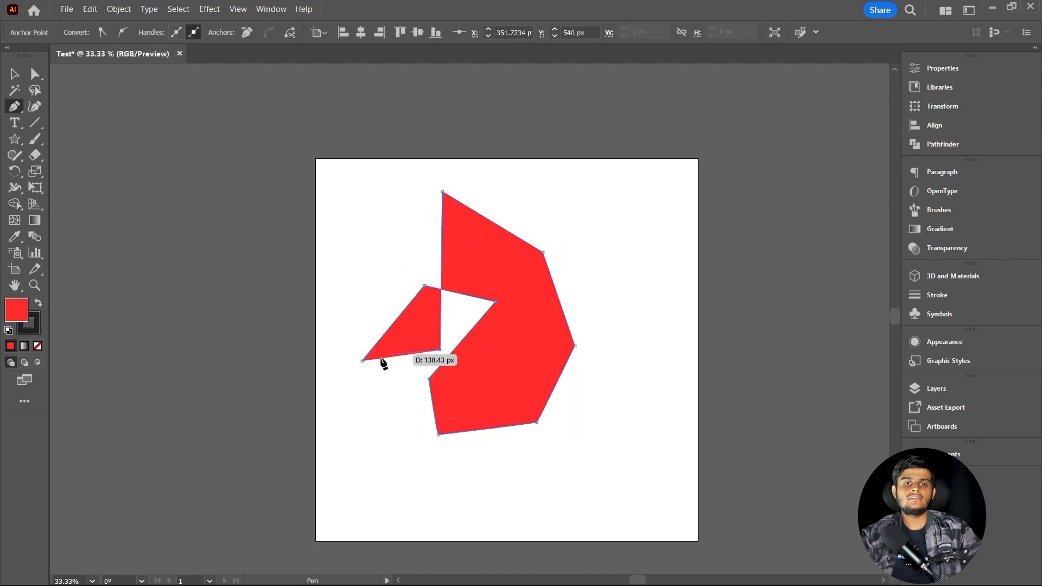
{"action": "left_click", "coordinate": [363, 361]}
- Move the irregular pen-drawn shape slightly down and to the left, and delete it
{"action": "key", "text": "v"}
{"action": "left_click_drag", "start_coordinate": [494, 397], "coordinate": [467, 428]}
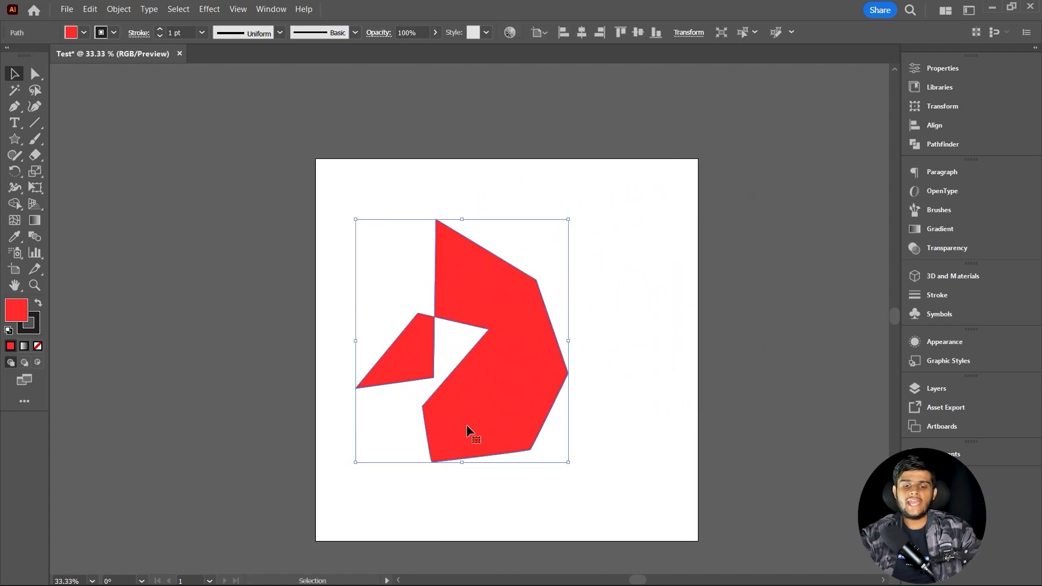
{"action": "key", "text": "Delete"}
- Draw a closed, irregular red shape with six straight-segment anchor points in the middle and lower part of the artboard using the Pen tool
{"action": "key", "text": "p"}
{"action": "left_click", "coordinate": [370, 384]}
{"action": "left_click", "coordinate": [428, 277]}
{"action": "left_click", "coordinate": [616, 316]}
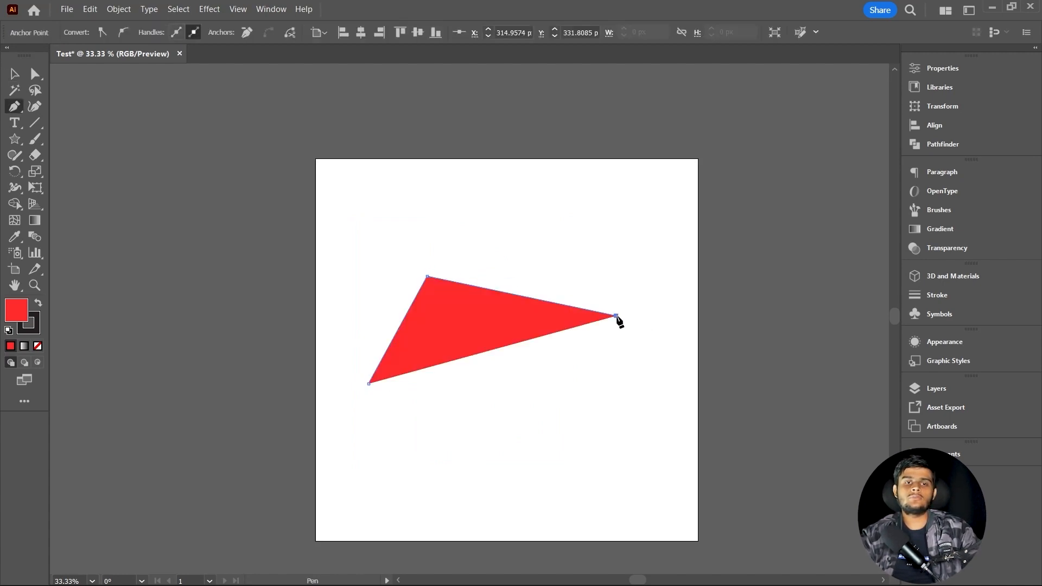
{"action": "left_click", "coordinate": [543, 415]}
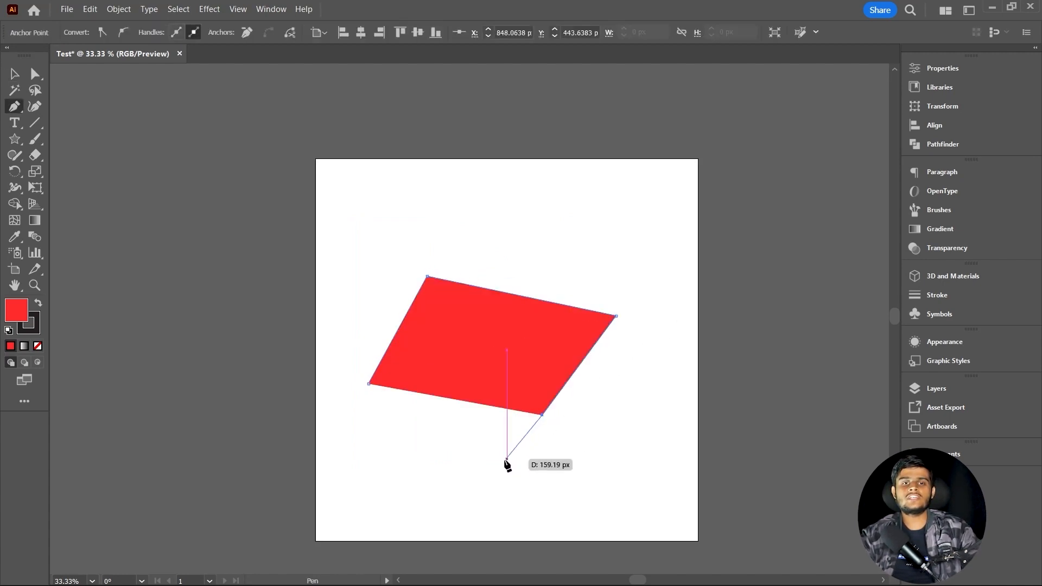
{"action": "left_click", "coordinate": [550, 525]}
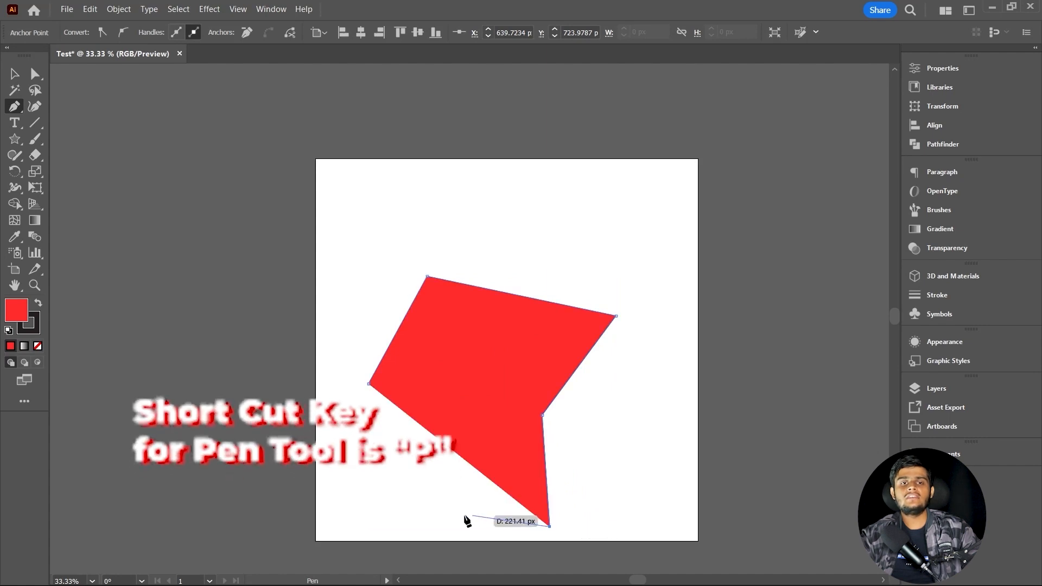
{"action": "left_click", "coordinate": [379, 514]}
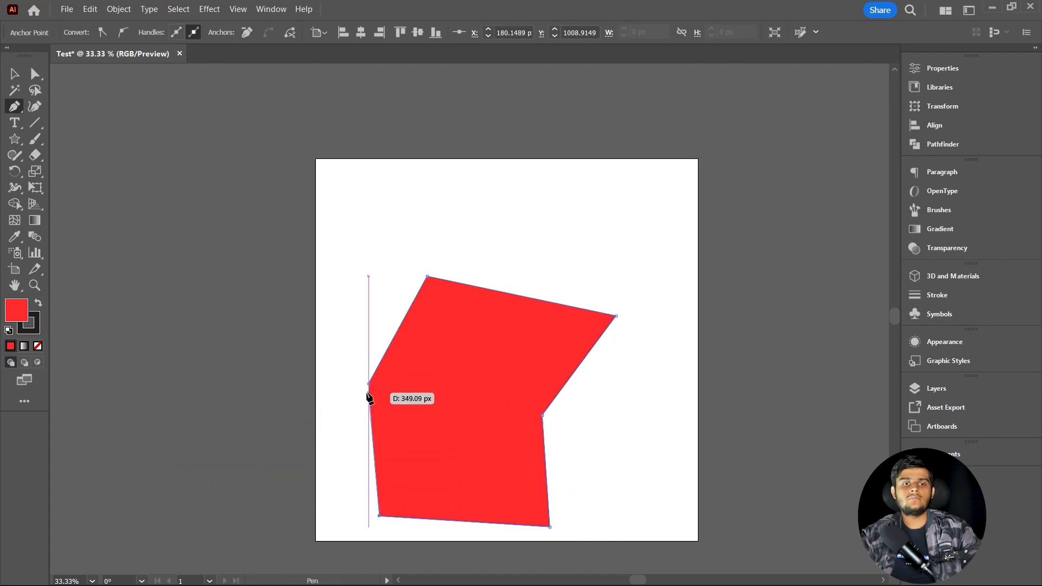
{"action": "left_click", "coordinate": [369, 384]}
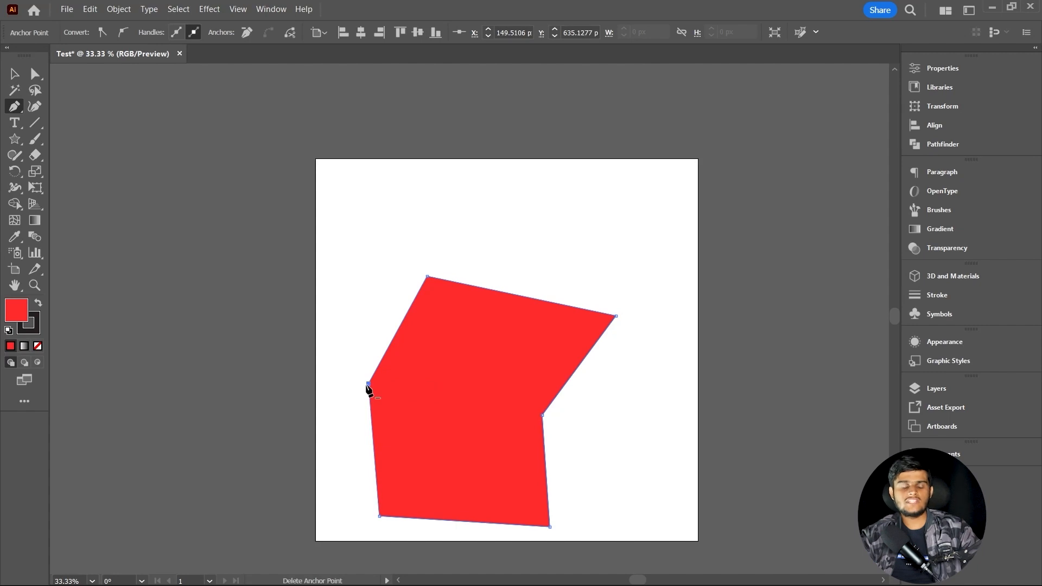
- Select the six-point pen-drawn shape as a whole and delete it
{"action": "key", "text": "v"}
{"action": "left_click", "coordinate": [350, 343]}
{"action": "left_click", "coordinate": [487, 382]}
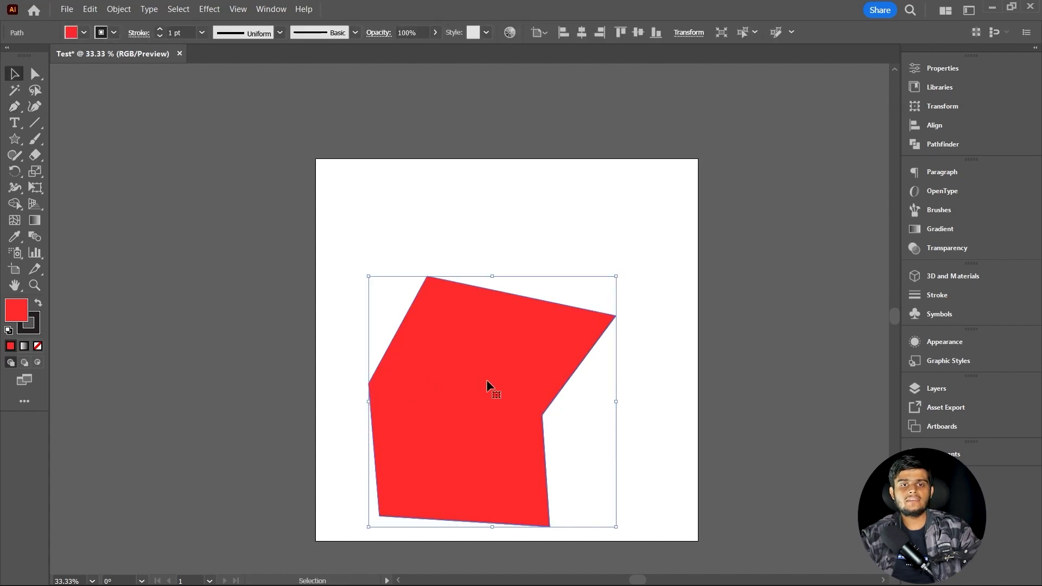
{"action": "key", "text": "Delete"}
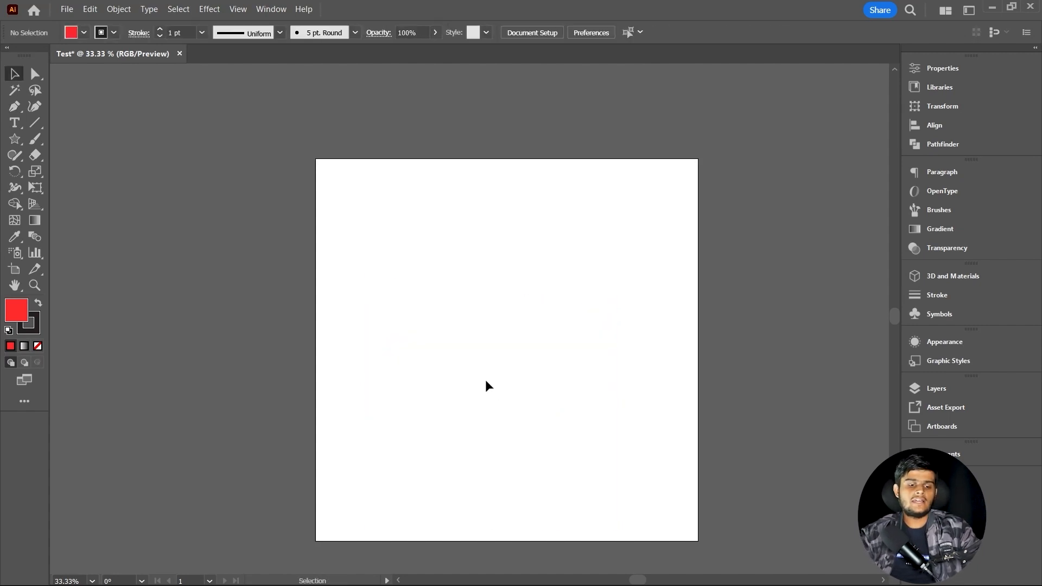
- Start a Pen path near the artboard's left edge, try a curved segment toward the upper middle, and undo that segment
{"action": "key", "text": "p"}
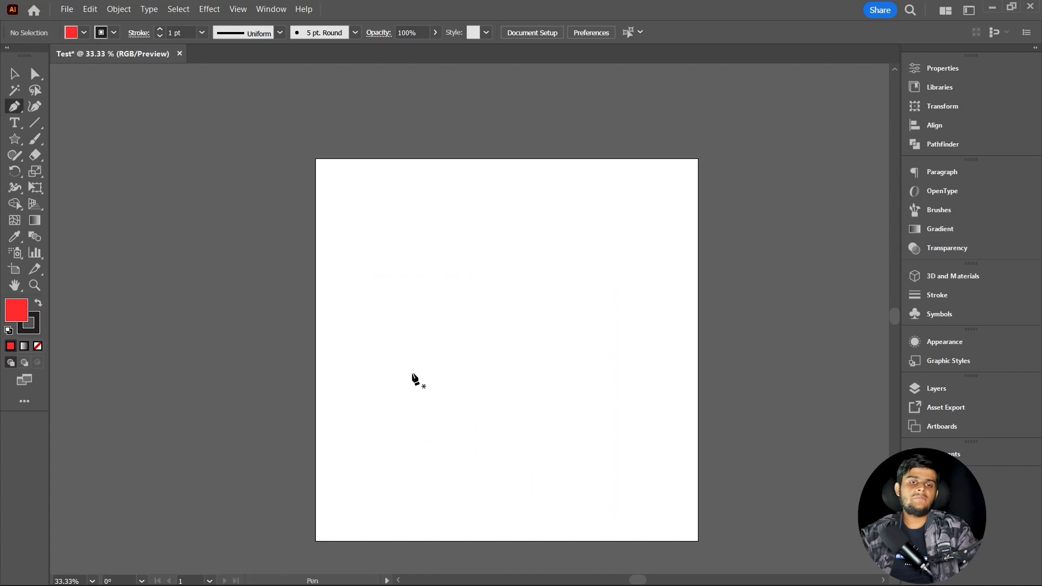
{"action": "left_click", "coordinate": [334, 338]}
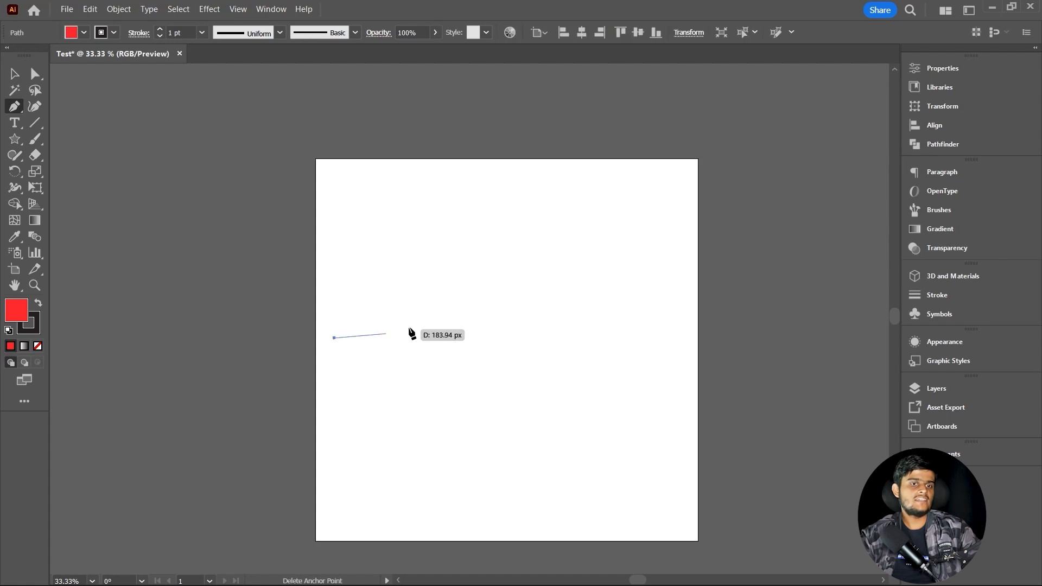
{"action": "left_click", "coordinate": [504, 284]}
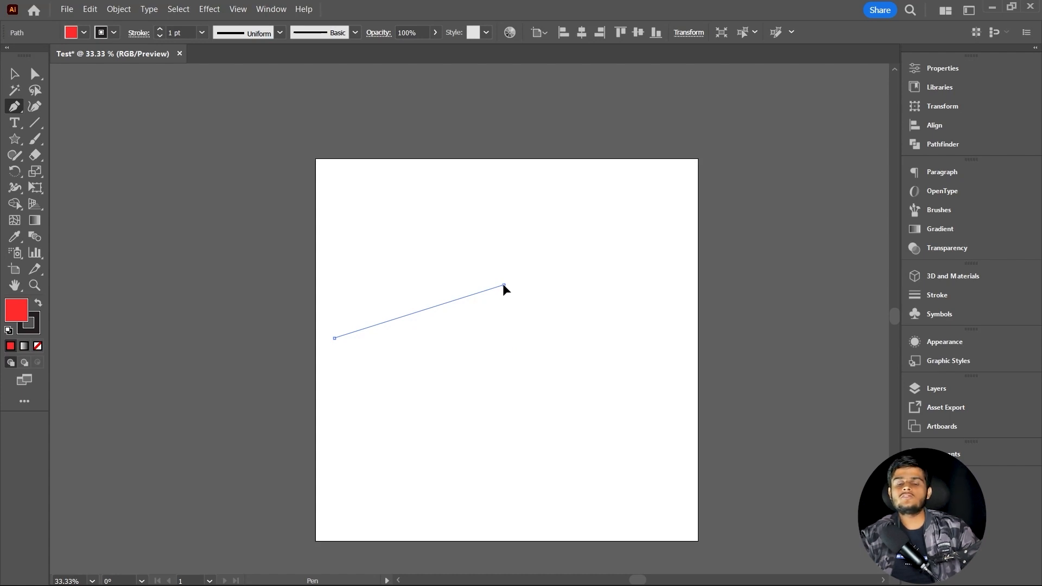
{"action": "left_click_drag", "start_coordinate": [504, 284], "coordinate": [628, 309]}
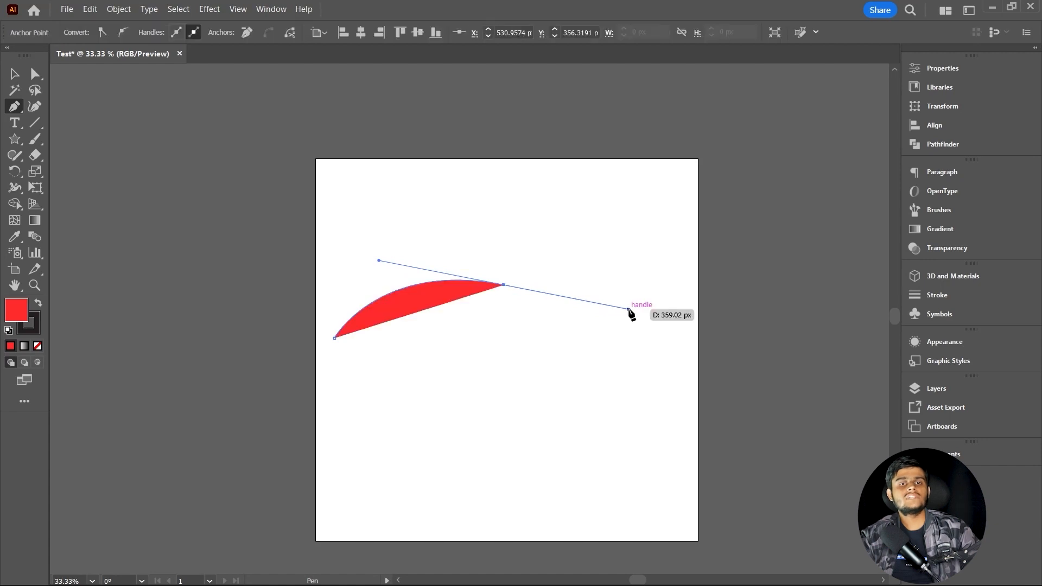
{"action": "key", "text": "ctrl+z"}
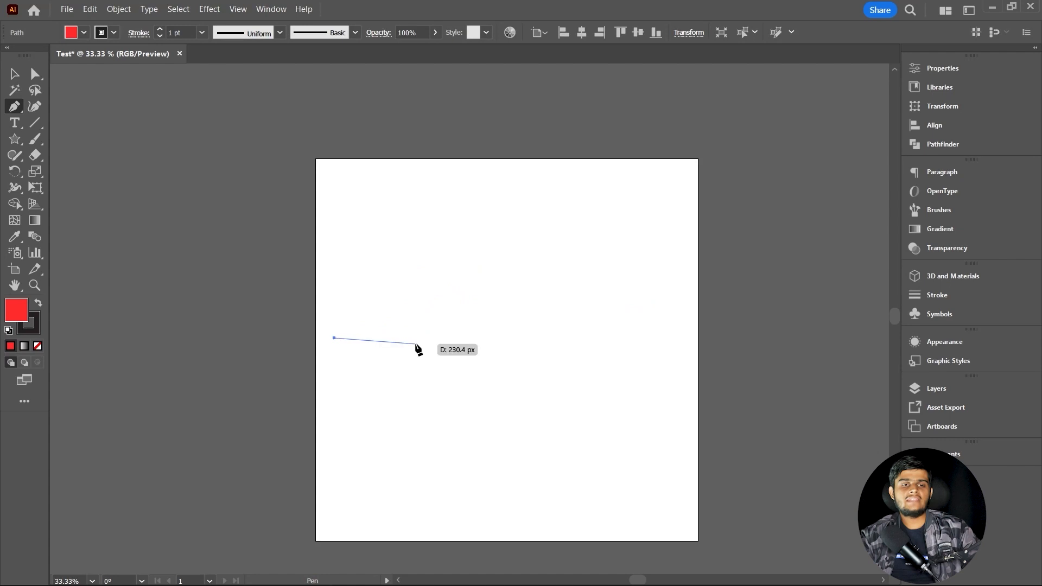
- Add an upward-arching curved segment to an anchor in the artboard's upper middle, and remove that anchor's outgoing handle
{"action": "left_click", "coordinate": [512, 262]}
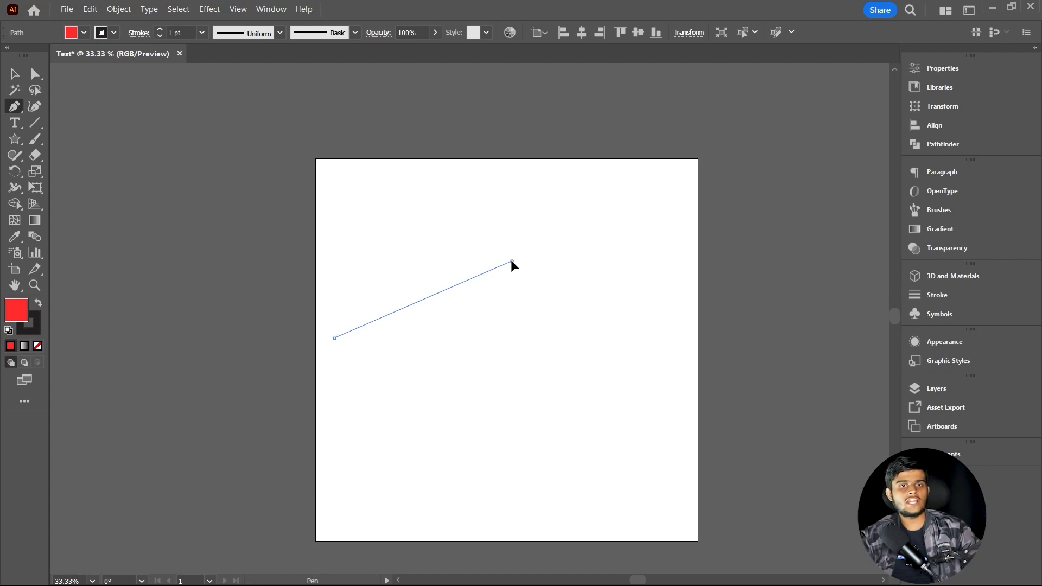
{"action": "left_click_drag", "start_coordinate": [512, 262], "coordinate": [655, 306]}
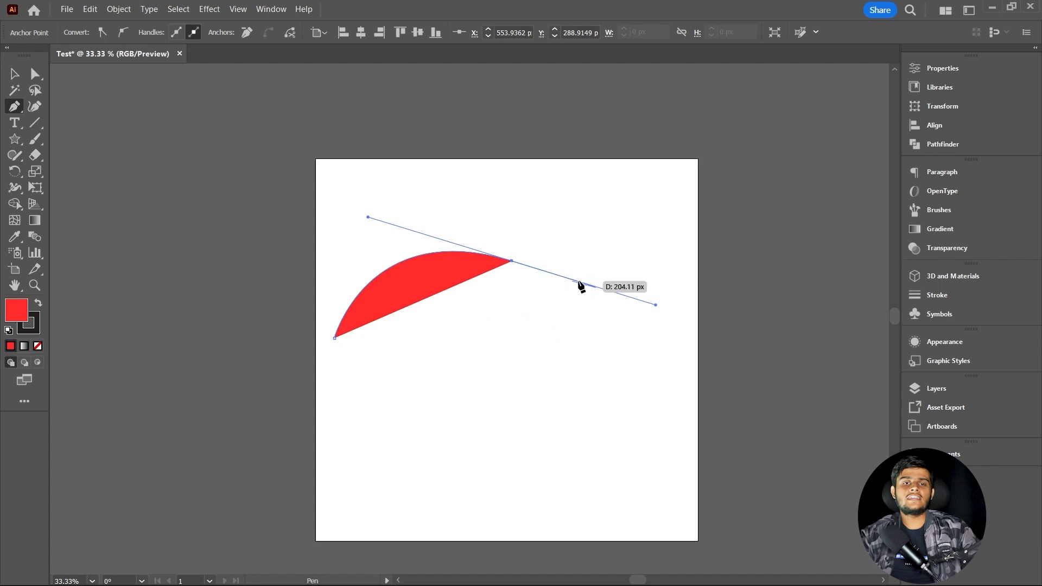
{"action": "scroll", "coordinate": [553, 279], "scroll_direction": "up", "scroll_amount": 2}
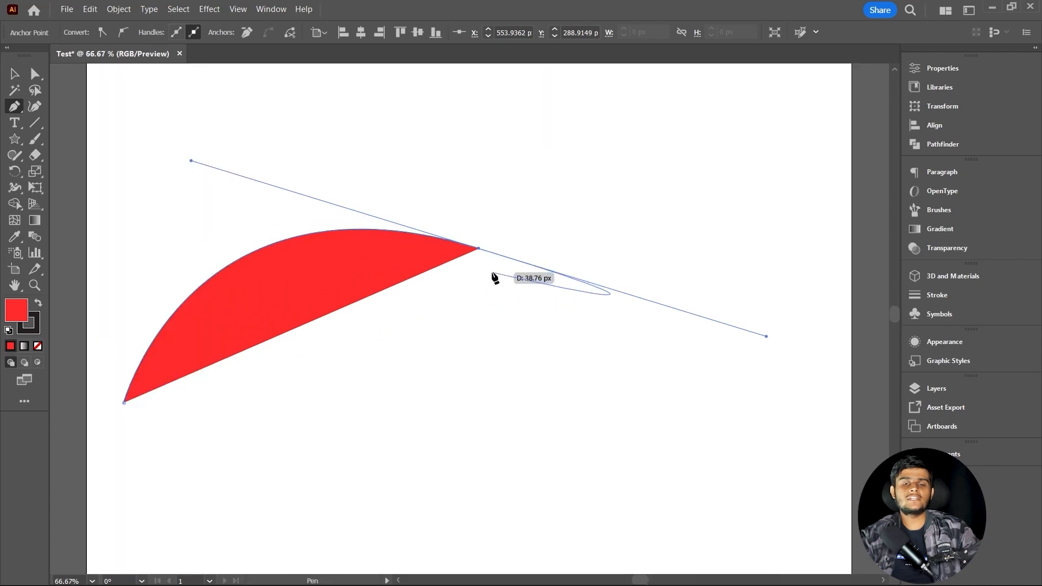
{"action": "scroll", "coordinate": [494, 277], "scroll_direction": "down", "scroll_amount": 1}
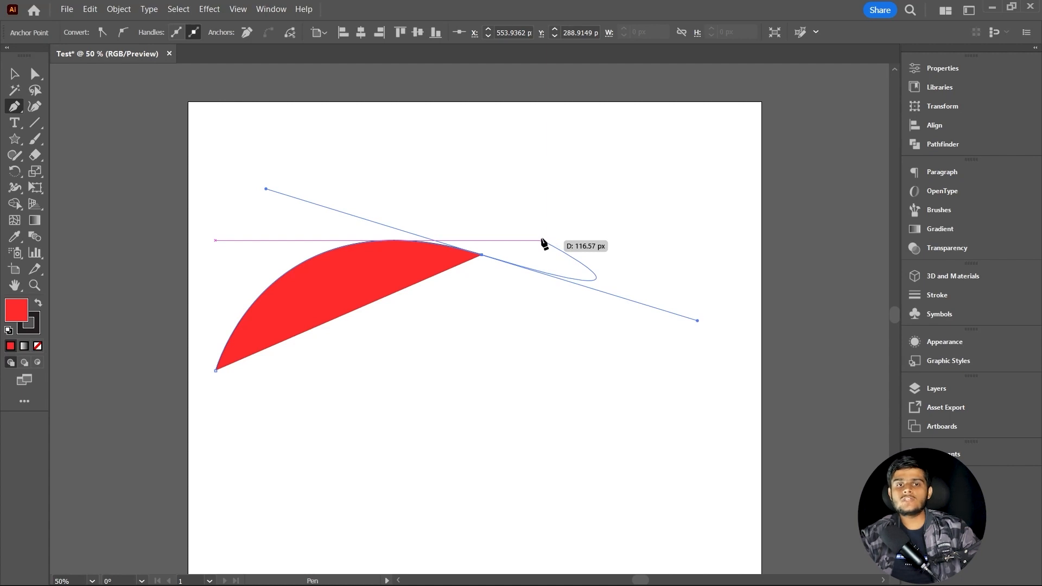
{"action": "left_click", "coordinate": [483, 256]}
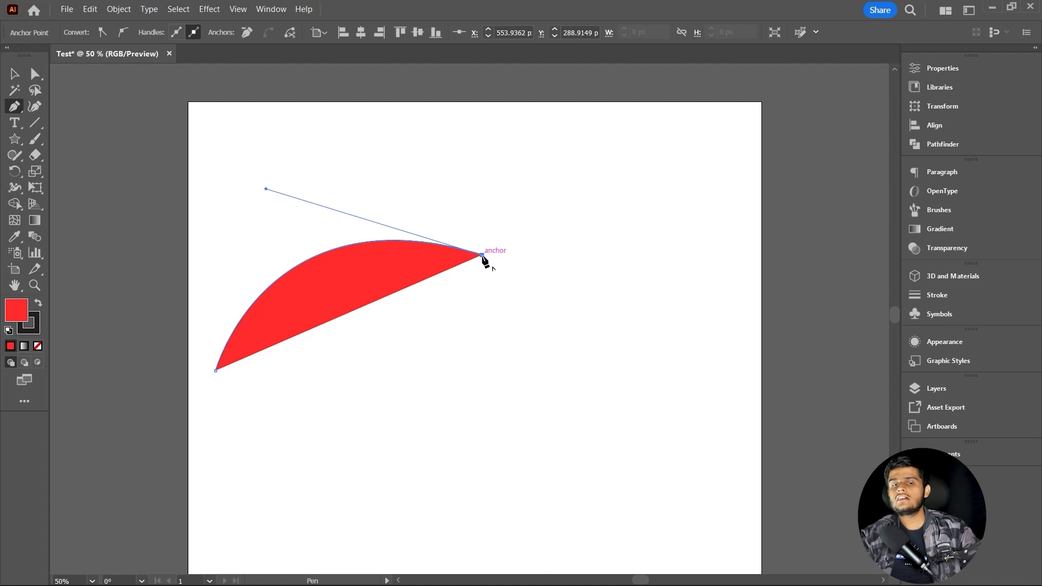
- Continue the path with two straight-segment corner points on the artboard's right side, and close it at the starting anchor
{"action": "scroll", "coordinate": [483, 256], "scroll_direction": "down", "scroll_amount": 1}
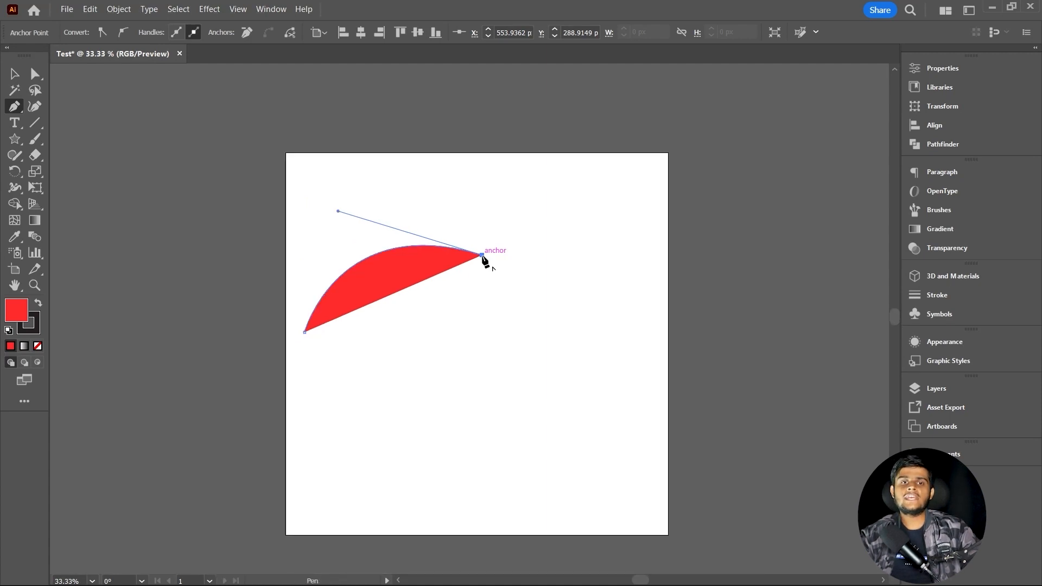
{"action": "left_click", "coordinate": [587, 289]}
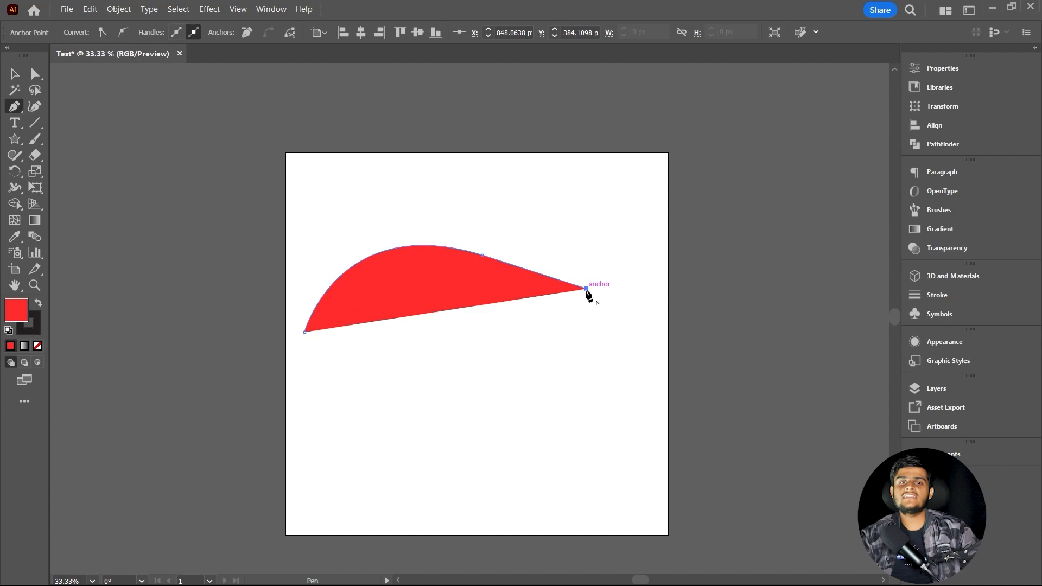
{"action": "left_click", "coordinate": [561, 430]}
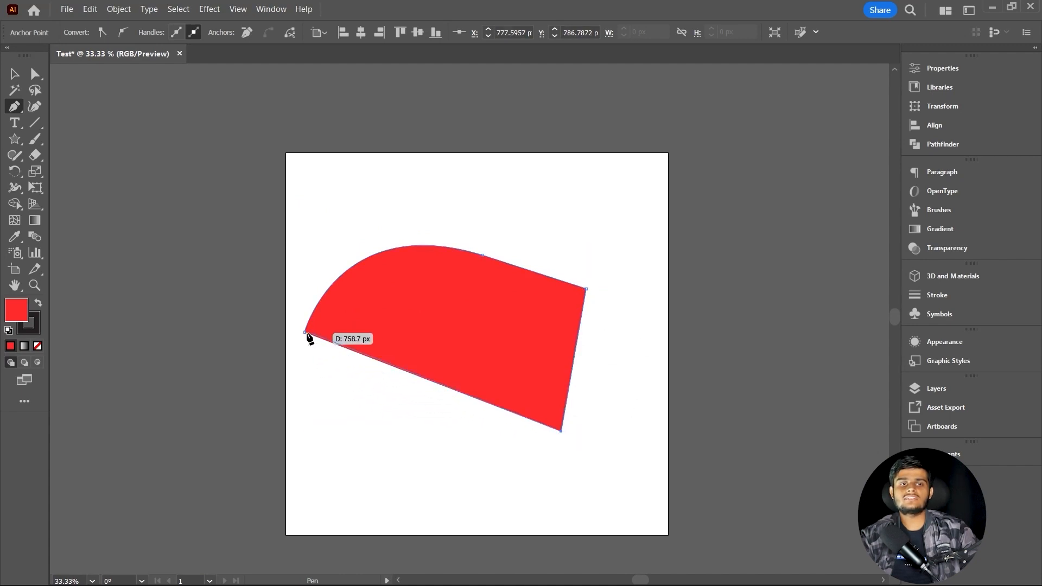
{"action": "left_click", "coordinate": [306, 334]}
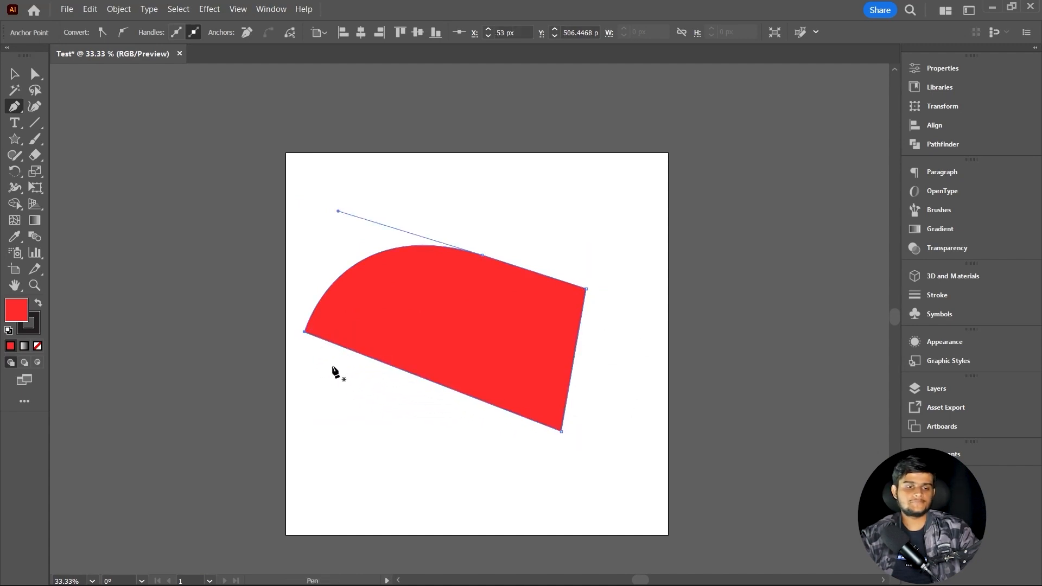
- Select the closed shape with the curved upper edge and delete it
{"action": "key", "text": "v"}
{"action": "left_click", "coordinate": [373, 421]}
{"action": "left_click", "coordinate": [457, 331]}
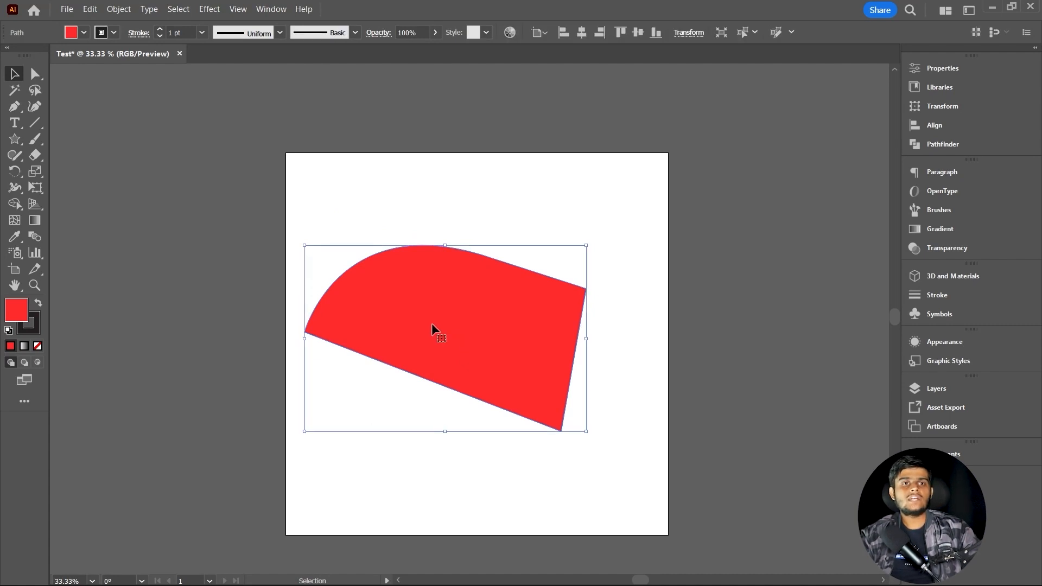
{"action": "key", "text": "Delete"}
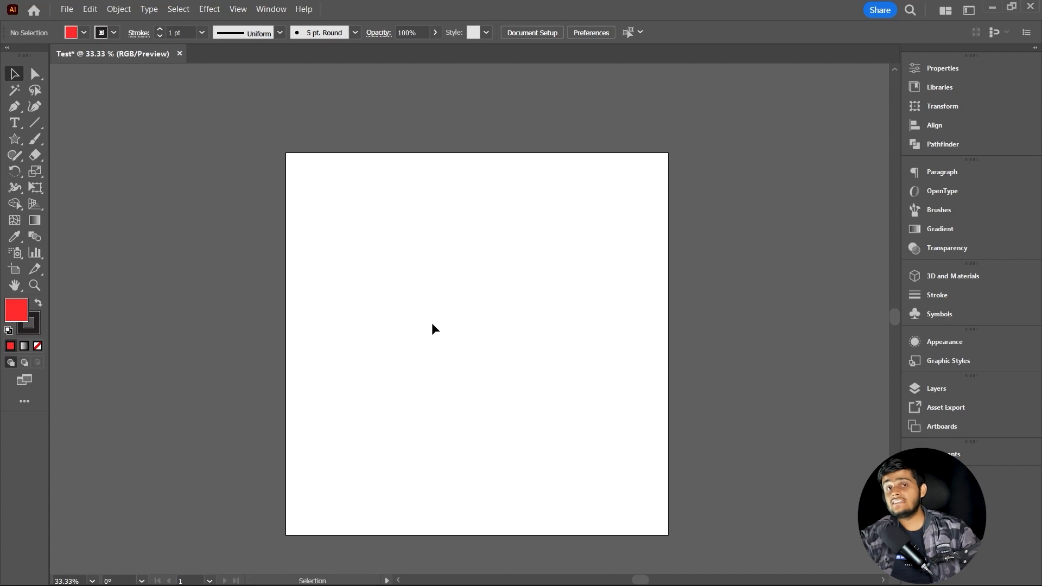
- Draw a red circle in the artboard's upper middle, and place a copy directly below it, enlarged to more than twice the size and overlapping the original
{"action": "key", "text": "l"}
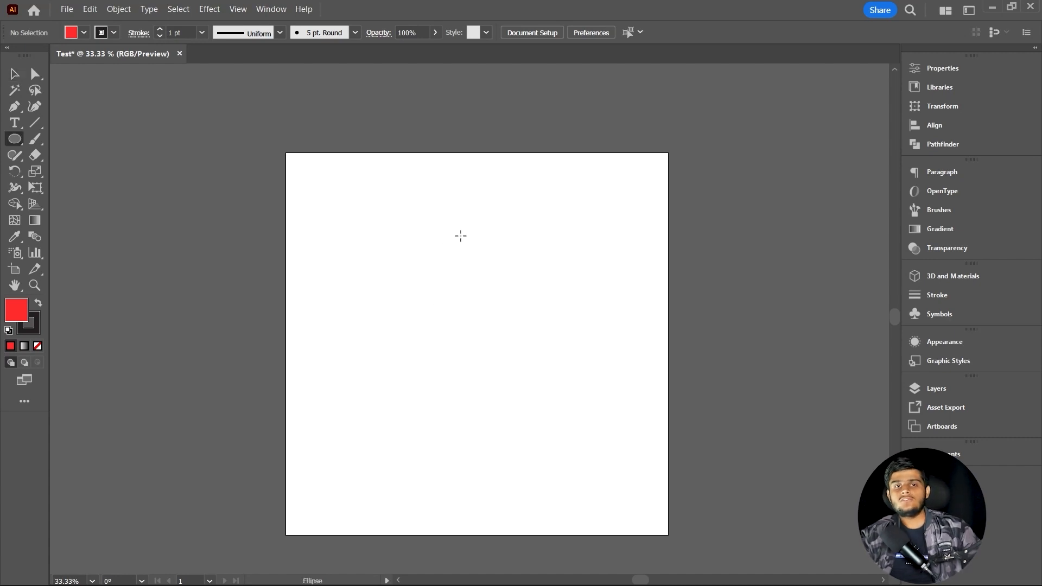
{"action": "left_click_drag", "start_coordinate": [461, 234], "coordinate": [484, 290]}
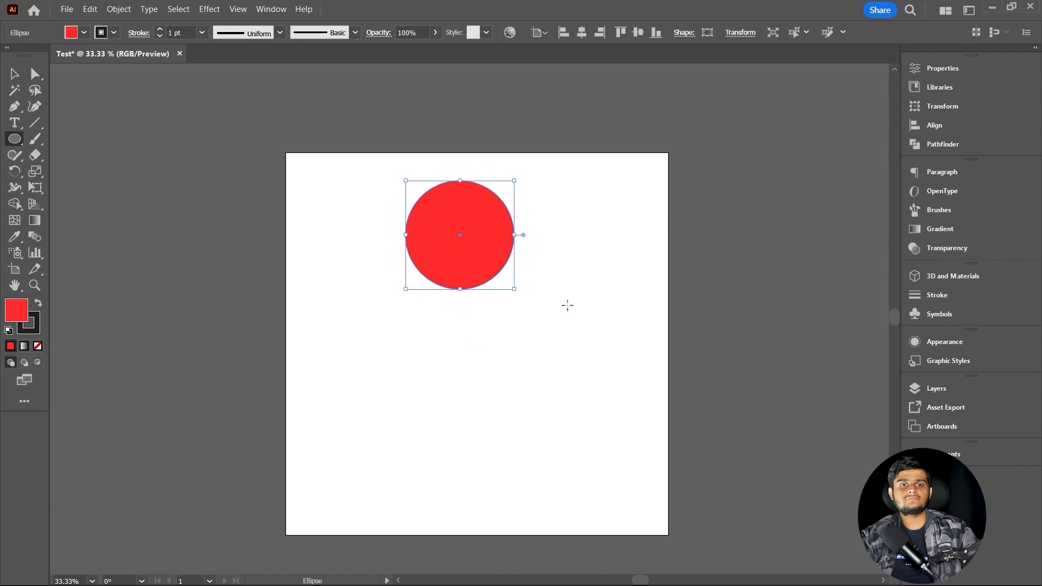
{"action": "key", "text": "v"}
{"action": "left_click_drag", "start_coordinate": [458, 224], "coordinate": [459, 378]}
{"action": "left_click_drag", "start_coordinate": [515, 442], "coordinate": [595, 514]}
{"action": "left_click_drag", "start_coordinate": [481, 463], "coordinate": [481, 452]}
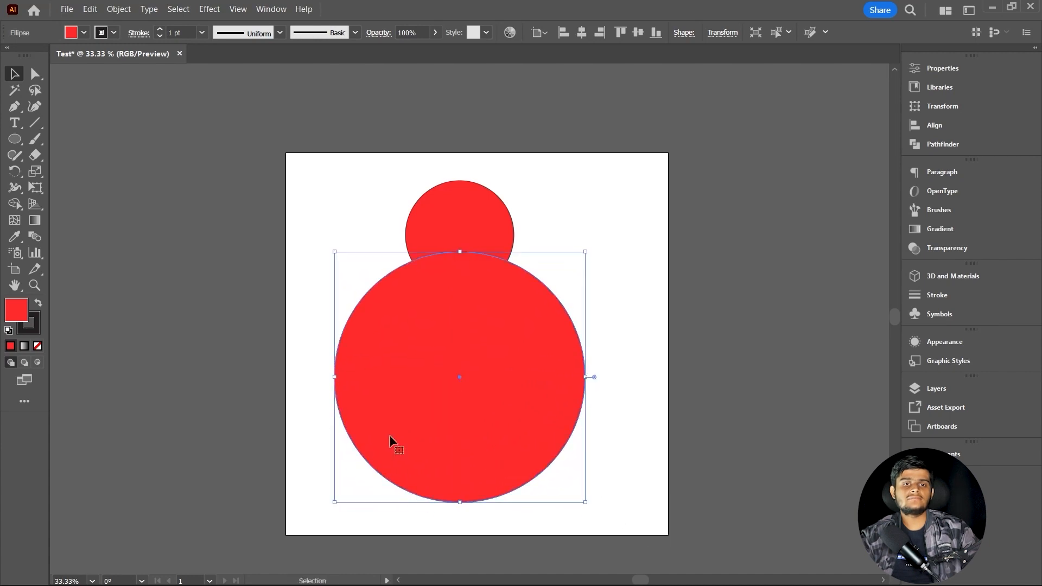
- Fill the large circle with dark red 8E0E0E
{"action": "double_click", "coordinate": [17, 313]}
{"action": "left_click_drag", "start_coordinate": [423, 184], "coordinate": [436, 254]}
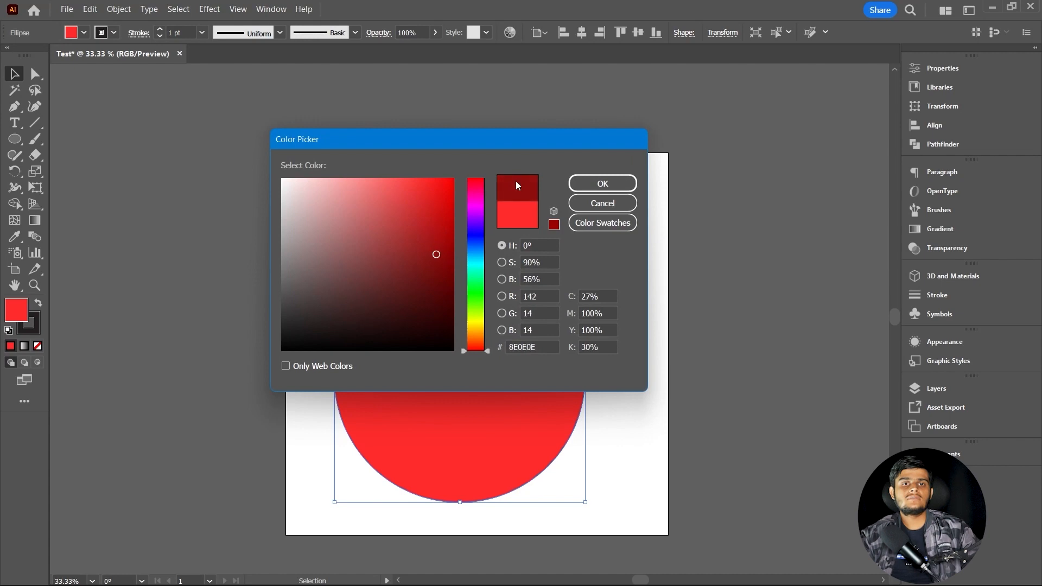
{"action": "left_click", "coordinate": [605, 188]}
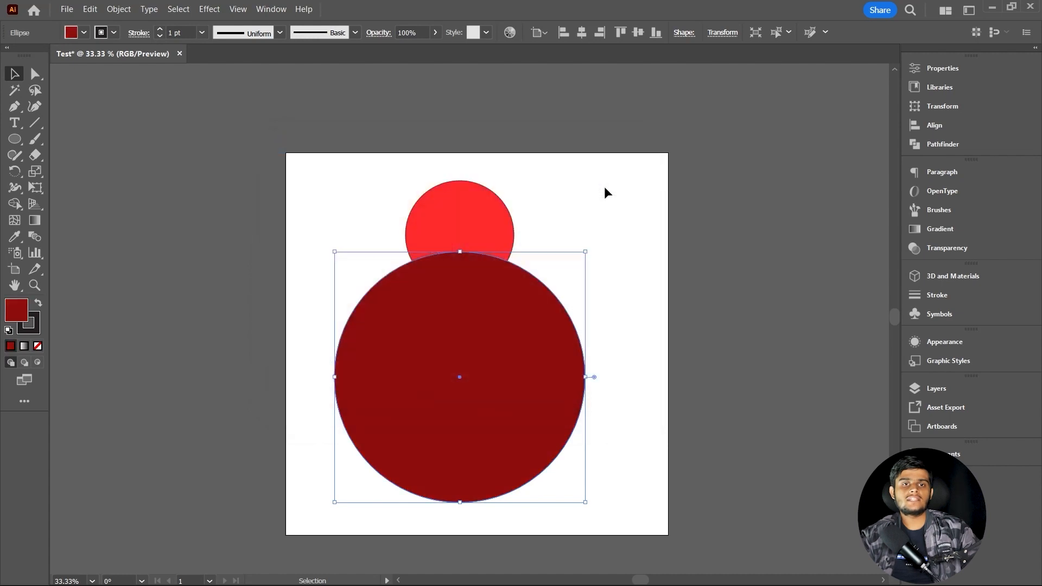
- Send the large dark red circle behind the small bright red circle, and deselect it
{"action": "left_click", "coordinate": [670, 353]}
{"action": "left_click", "coordinate": [470, 417]}
{"action": "key", "text": "ctrl+shift+["}
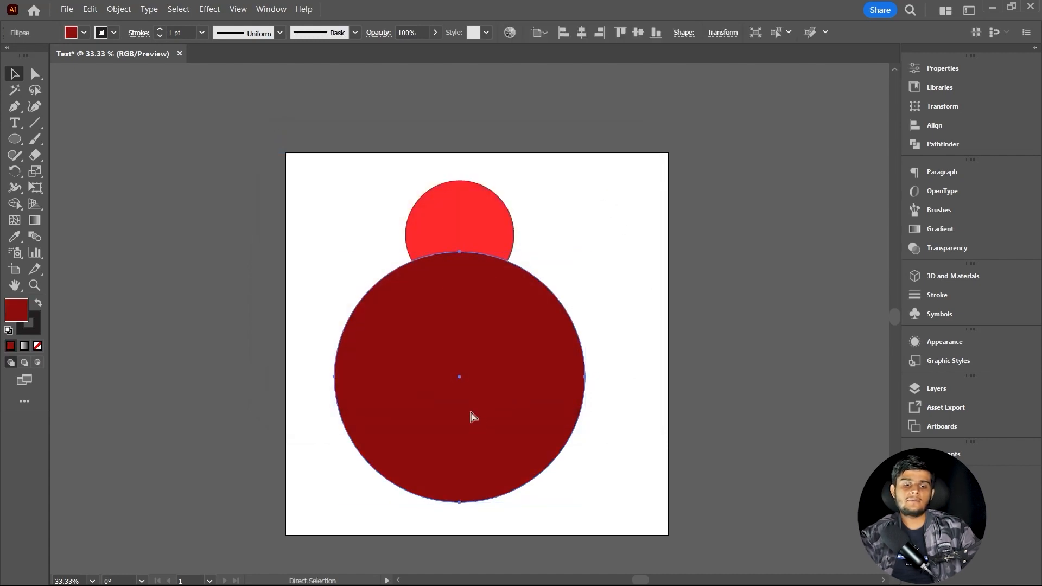
{"action": "left_click", "coordinate": [625, 320]}
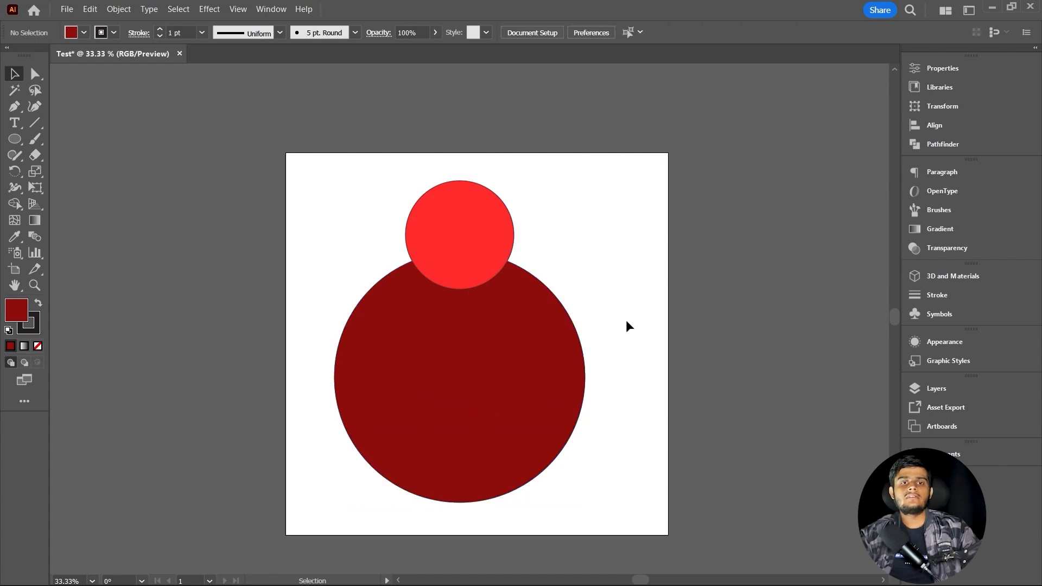
- Move the large dark red circle slightly up so it overlaps the small circle more, and deselect it
{"action": "left_click", "coordinate": [530, 411]}
{"action": "left_click_drag", "start_coordinate": [502, 434], "coordinate": [499, 431]}
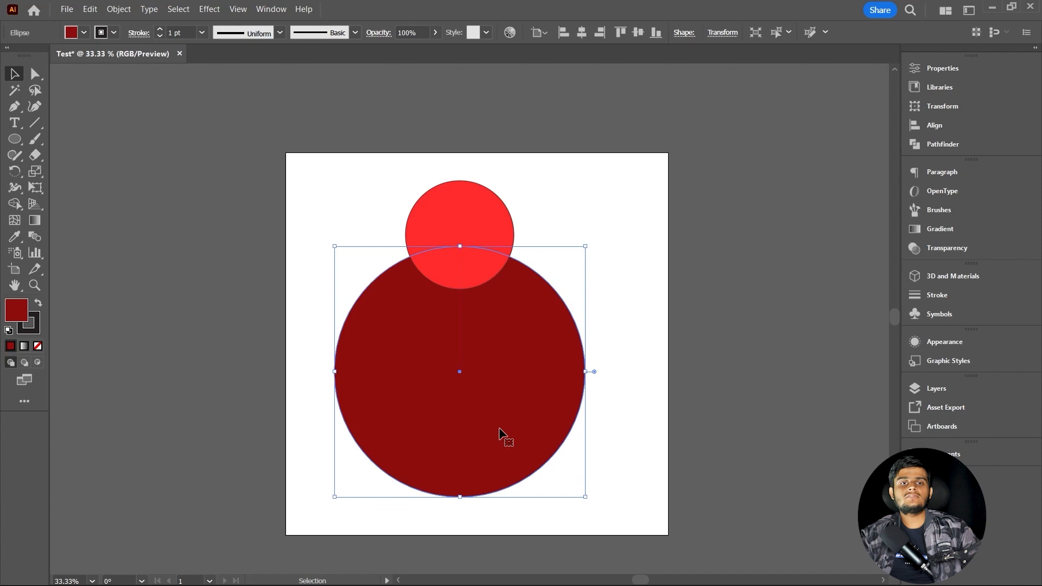
{"action": "scroll", "coordinate": [510, 410], "scroll_direction": "up", "scroll_amount": 1}
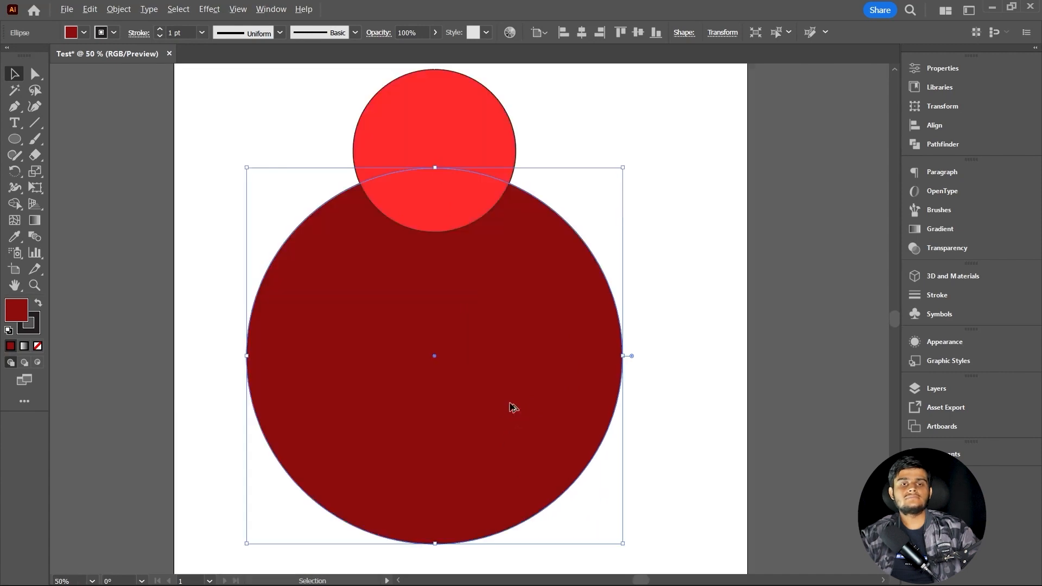
{"action": "left_click", "coordinate": [709, 299]}
- Check the two circles by selecting the small bright red one and the large dark red one in turn, and clear the selection
{"action": "left_click", "coordinate": [438, 191]}
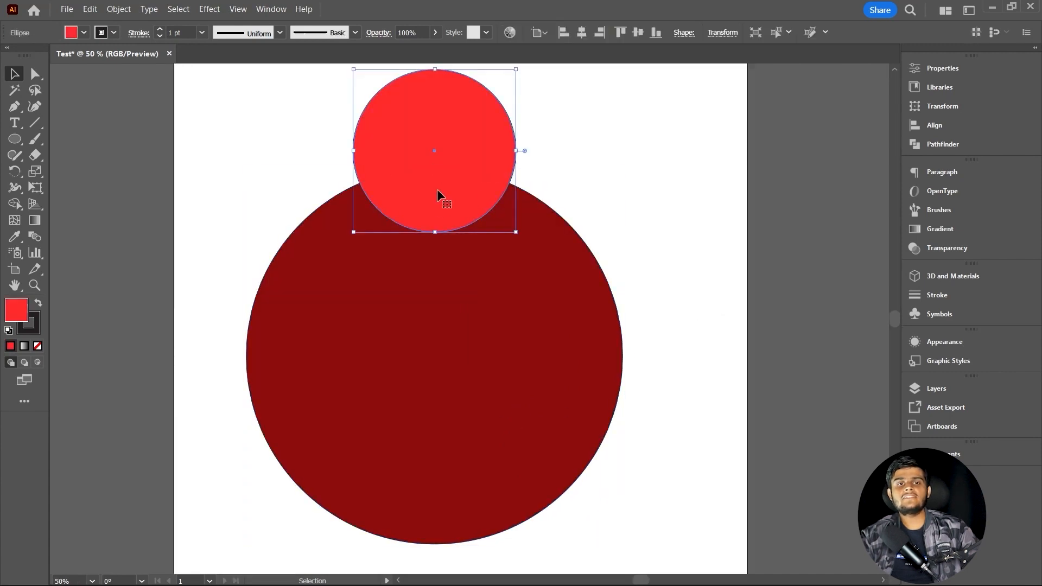
{"action": "left_click", "coordinate": [519, 417]}
{"action": "left_click", "coordinate": [703, 241]}
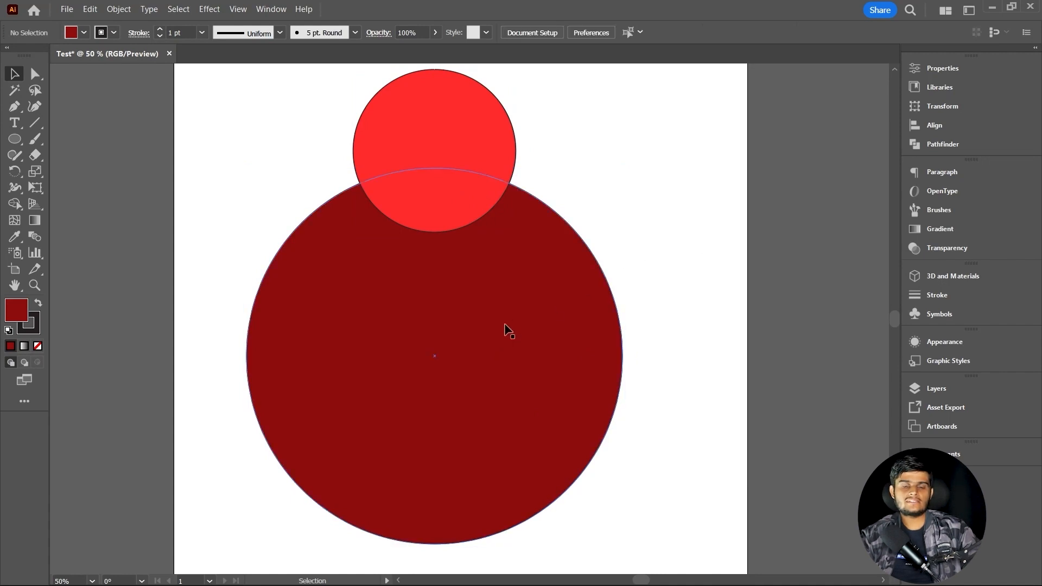
{"action": "scroll", "coordinate": [504, 325], "scroll_direction": "down", "scroll_amount": 1}
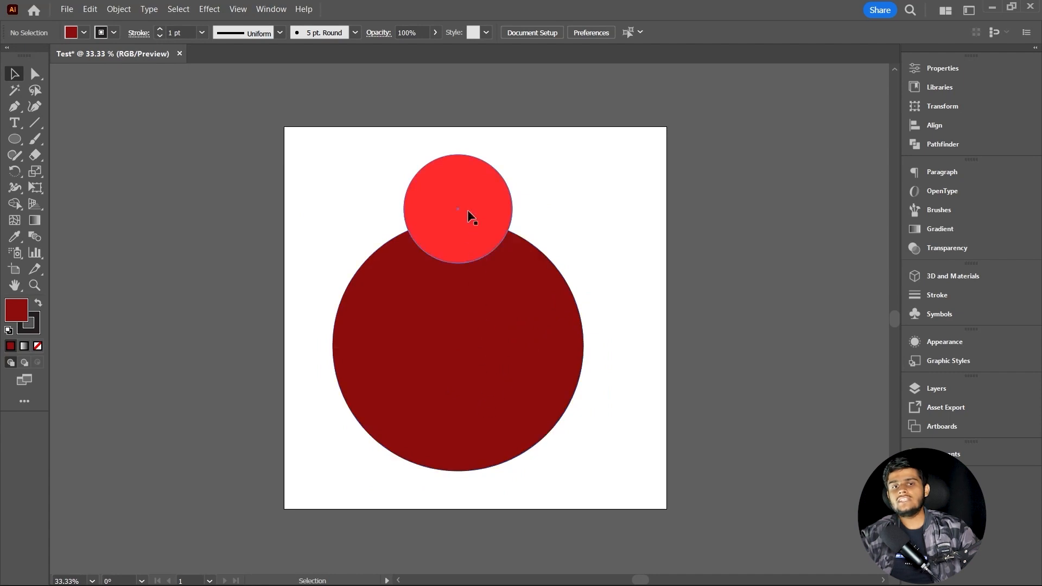
- Try moving the small bright red circle and the large dark red circle away from each other, undoing each move
{"action": "left_click", "coordinate": [471, 326]}
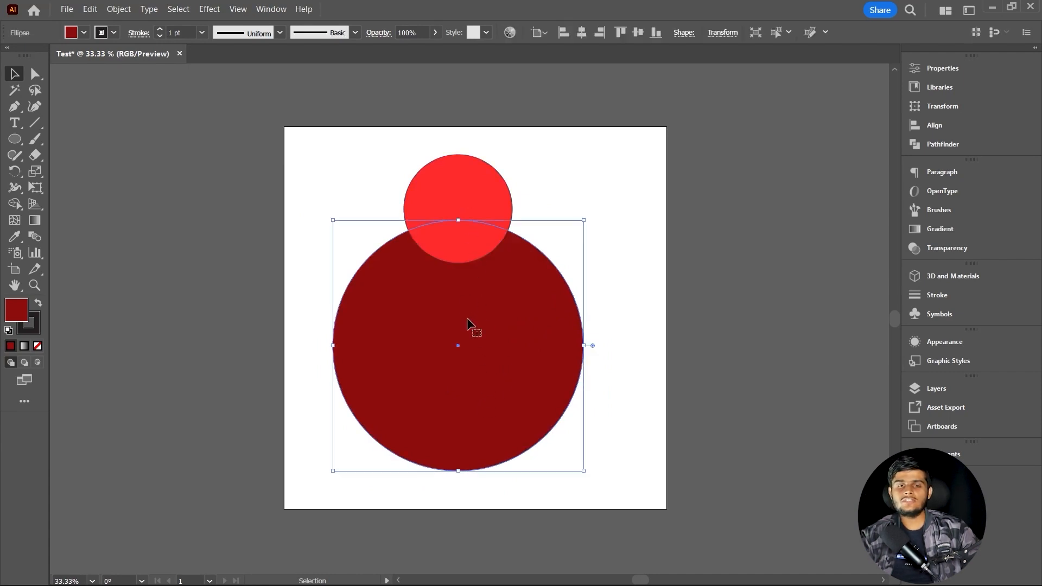
{"action": "left_click", "coordinate": [477, 209]}
{"action": "left_click_drag", "start_coordinate": [478, 209], "coordinate": [639, 173]}
{"action": "key", "text": "ctrl+z"}
{"action": "left_click", "coordinate": [500, 373]}
{"action": "left_click_drag", "start_coordinate": [501, 374], "coordinate": [624, 356]}
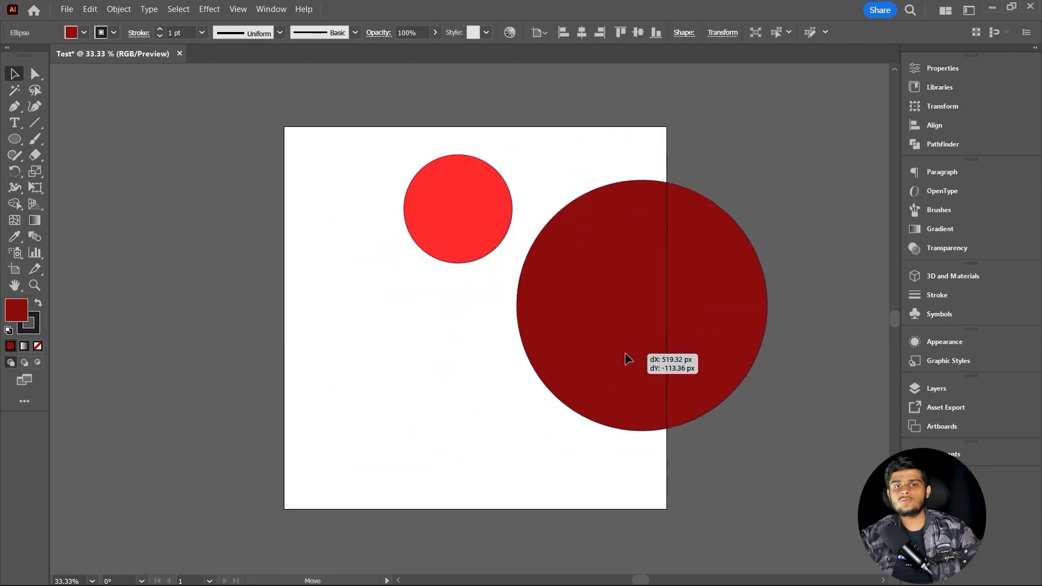
{"action": "key", "text": "ctrl+z"}
{"action": "left_click", "coordinate": [606, 288]}
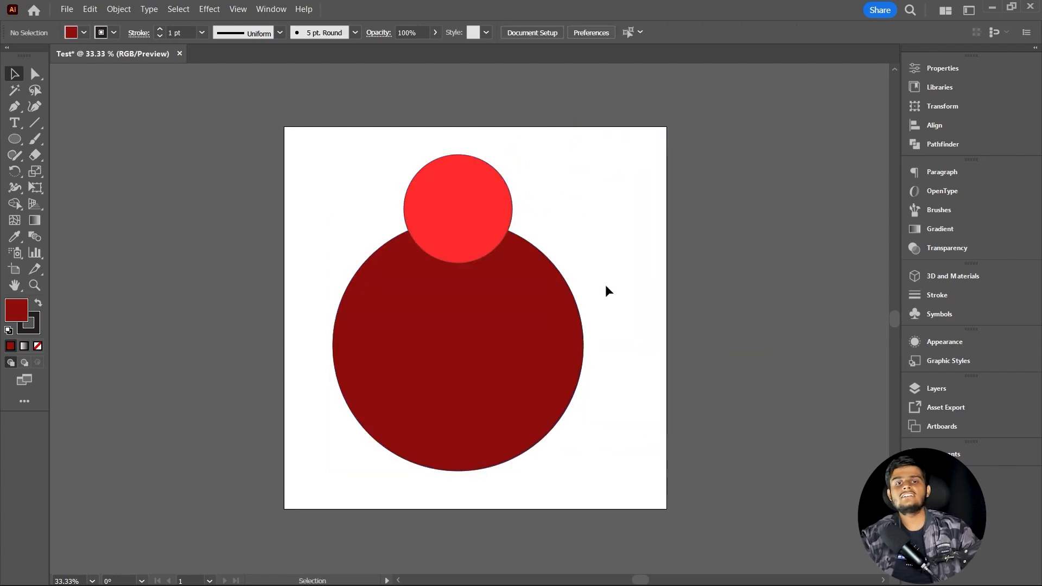
- Practise selecting the small bright red circle and the large dark red circle together, and clear the selection
{"action": "left_click", "coordinate": [429, 198]}
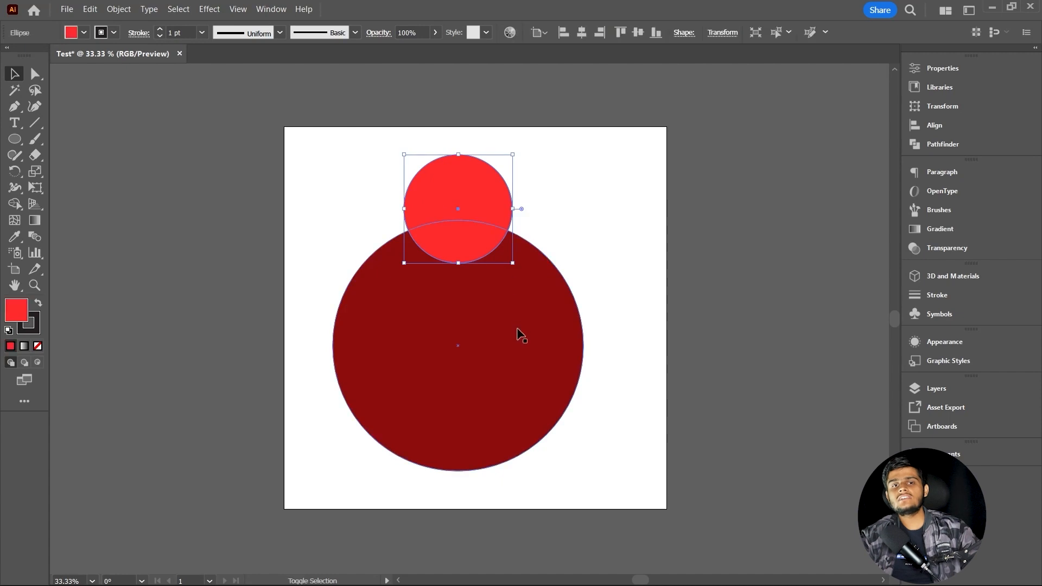
{"action": "left_click", "coordinate": [519, 333], "text": "shift"}
{"action": "left_click", "coordinate": [633, 244]}
{"action": "left_click", "coordinate": [439, 230]}
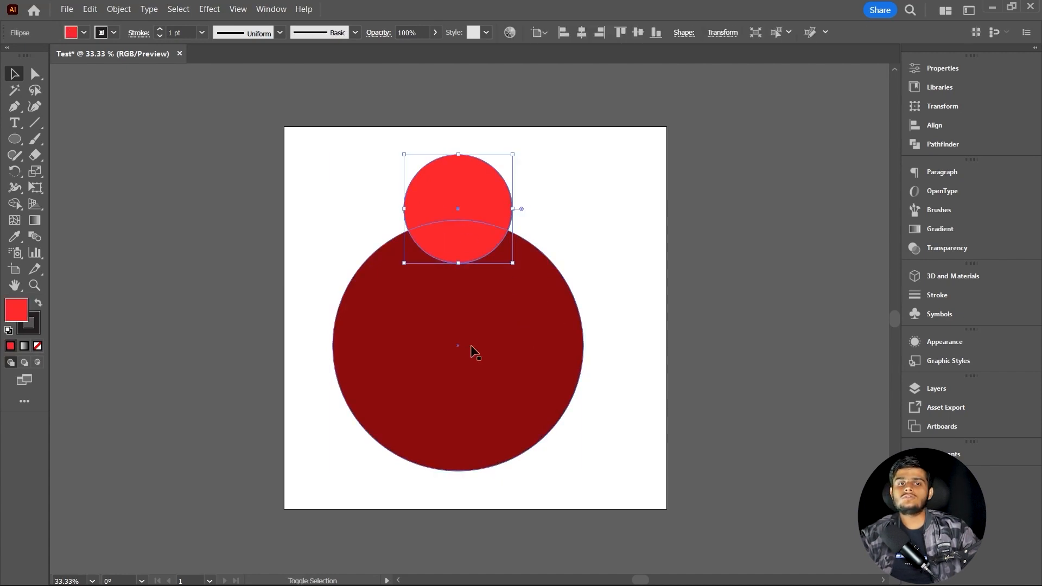
{"action": "left_click", "coordinate": [472, 347], "text": "shift"}
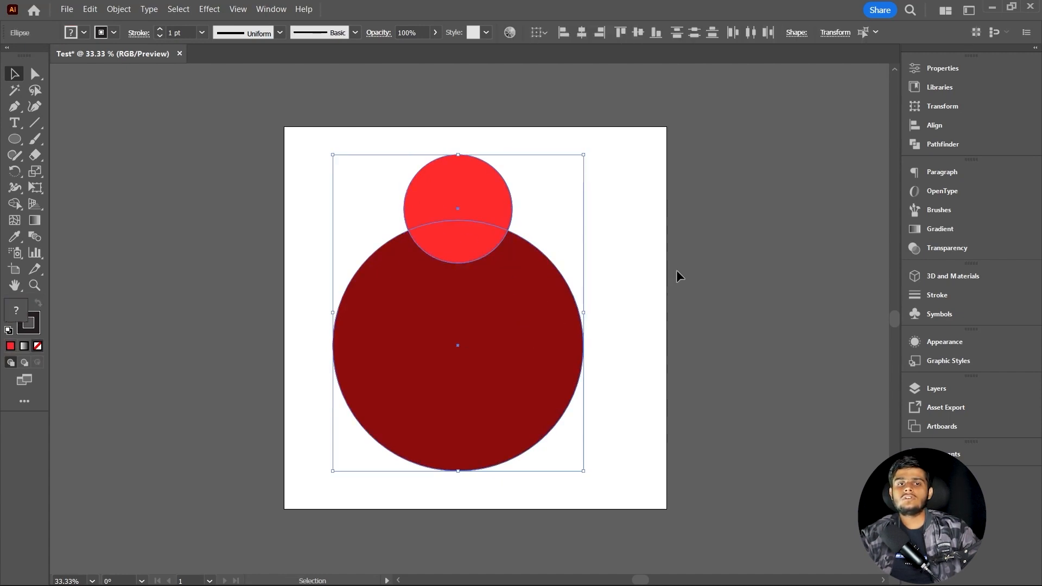
{"action": "left_click", "coordinate": [639, 288]}
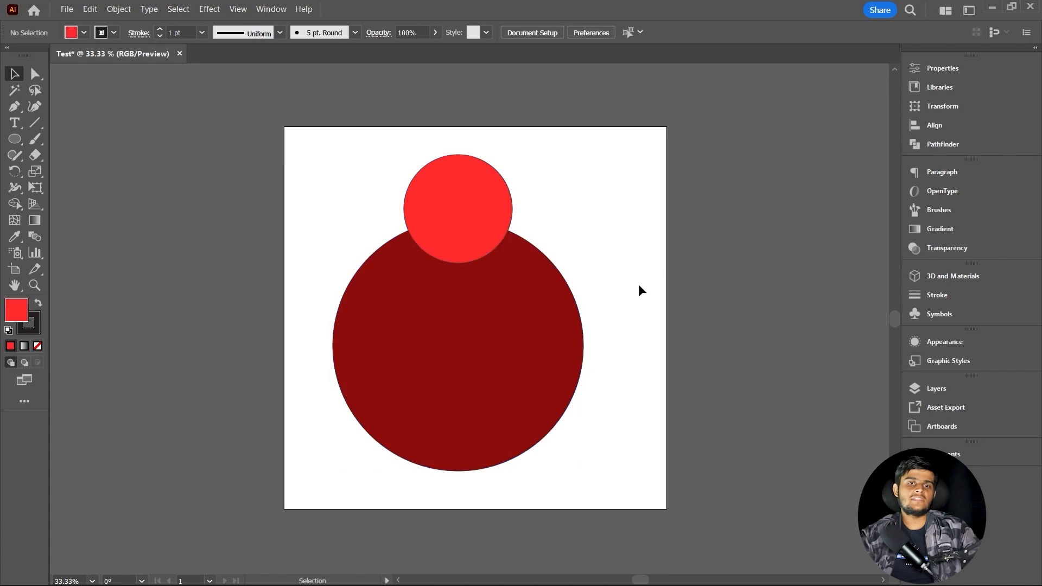
- Merge both overlapping circles into a single dark red shape with the Shape Builder tool, and deselect it
{"action": "left_click", "coordinate": [517, 329]}
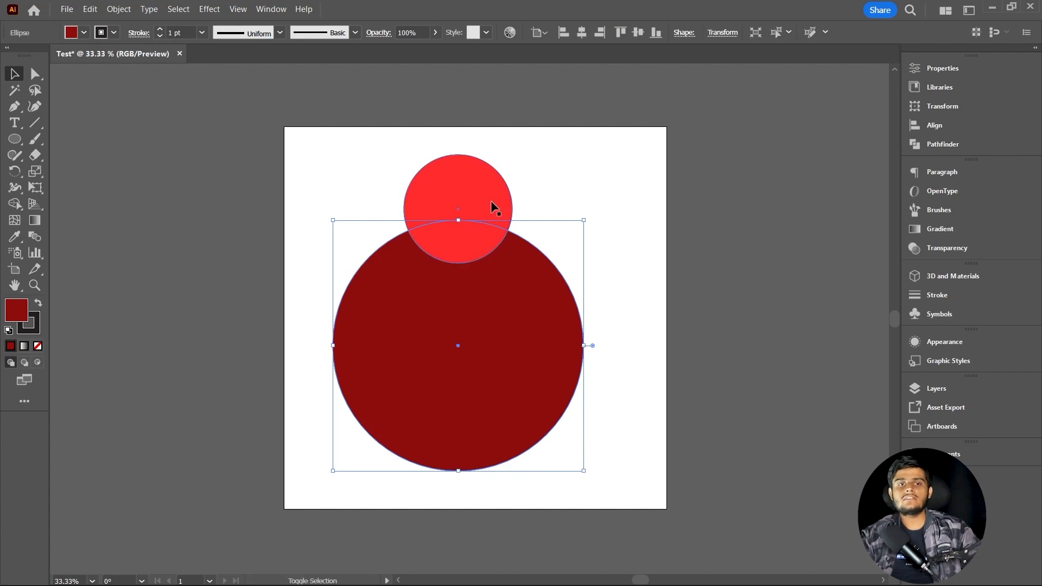
{"action": "left_click", "coordinate": [468, 171], "text": "shift"}
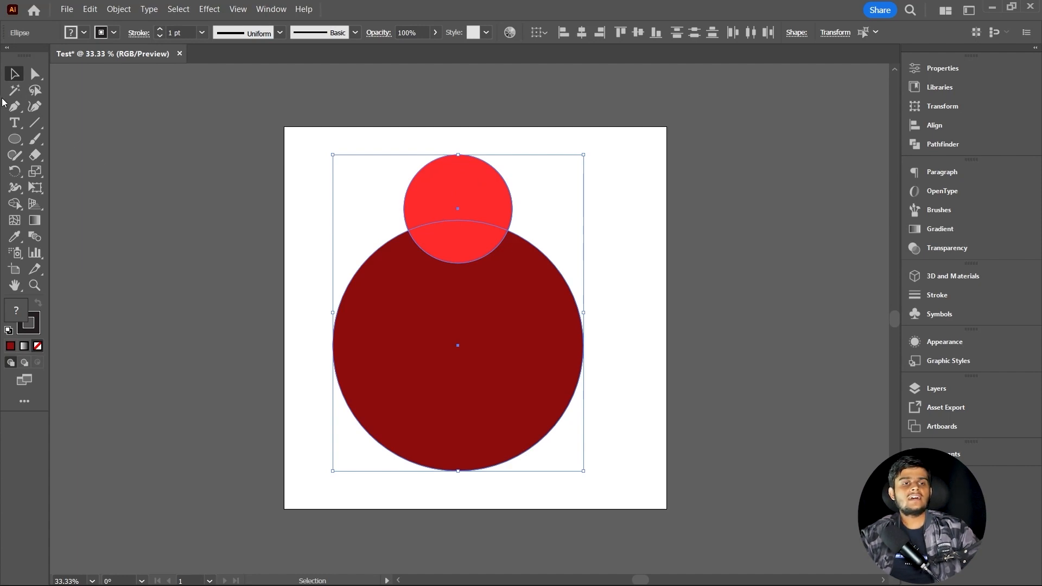
{"action": "left_click", "coordinate": [14, 205]}
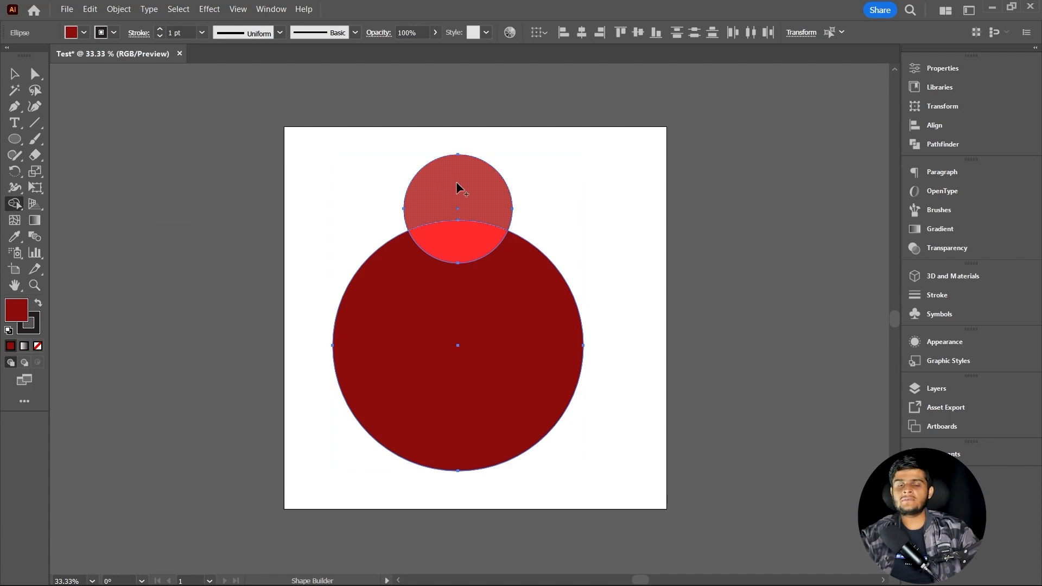
{"action": "left_click_drag", "start_coordinate": [457, 188], "coordinate": [457, 228]}
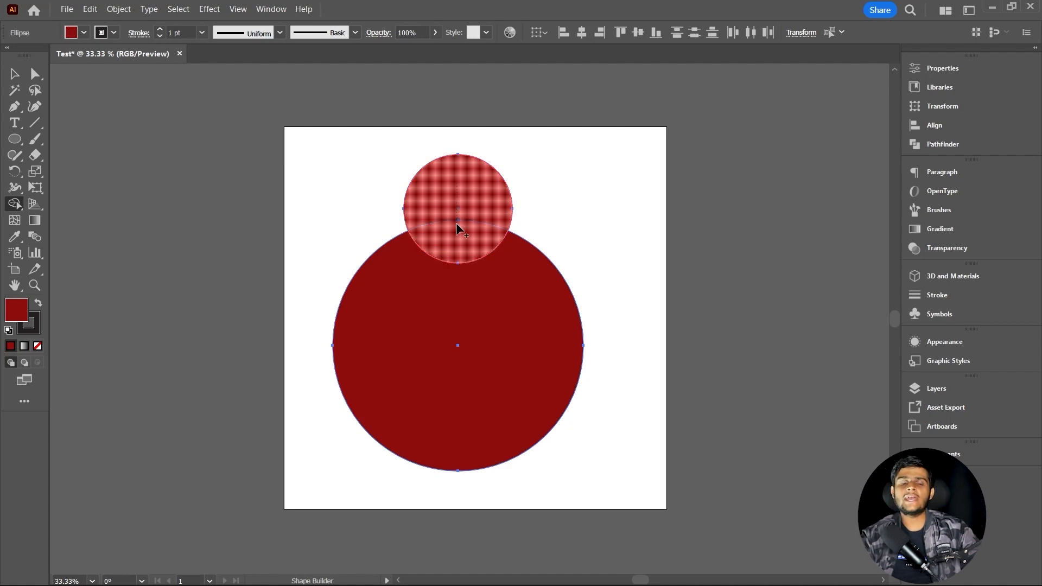
{"action": "scroll", "coordinate": [458, 228], "scroll_direction": "up", "scroll_amount": 2}
{"action": "scroll", "coordinate": [458, 228], "scroll_direction": "down", "scroll_amount": 1}
{"action": "mouse_move", "coordinate": [458, 228]}
{"action": "left_mouse_down"}
{"action": "mouse_move", "coordinate": [468, 335]}
{"action": "mouse_move", "coordinate": [480, 330]}
{"action": "left_mouse_up"}
{"action": "key", "text": "v"}
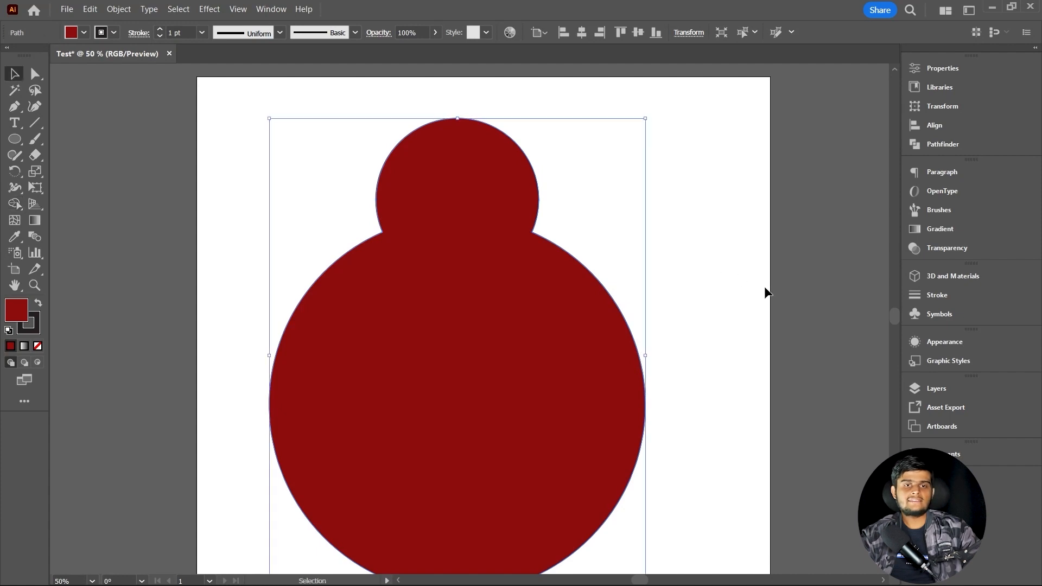
{"action": "left_click", "coordinate": [766, 293]}
- Move the merged shape beside the artboard and back onto it, tilting it counterclockwise in between
{"action": "scroll", "coordinate": [630, 332], "scroll_direction": "down", "scroll_amount": 2}
{"action": "left_click_drag", "start_coordinate": [537, 391], "coordinate": [803, 364]}
{"action": "scroll", "coordinate": [782, 326], "scroll_direction": "right", "scroll_amount": 4}
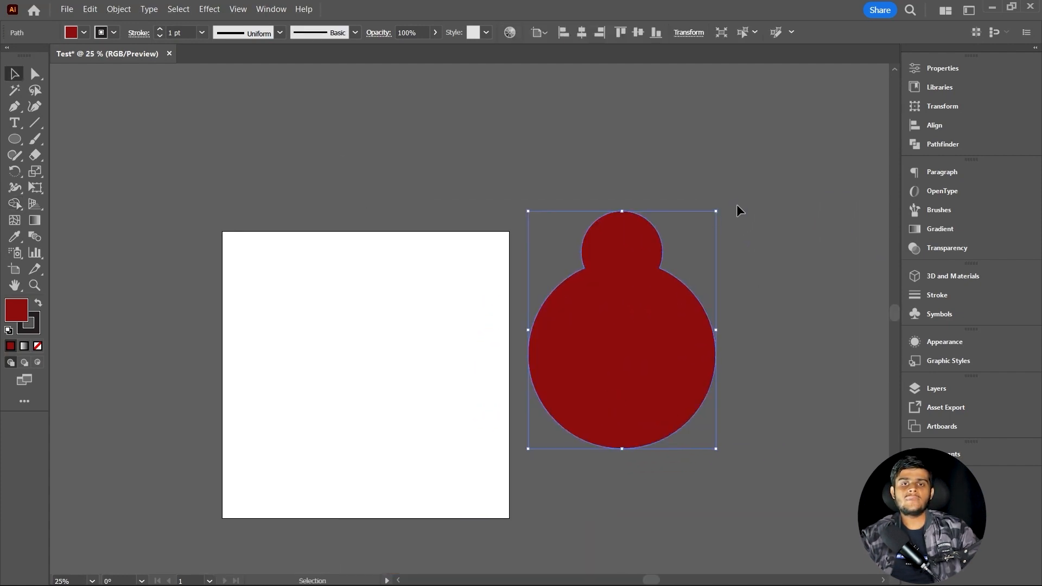
{"action": "left_click_drag", "start_coordinate": [722, 210], "coordinate": [717, 119]}
{"action": "left_click_drag", "start_coordinate": [646, 304], "coordinate": [414, 307]}
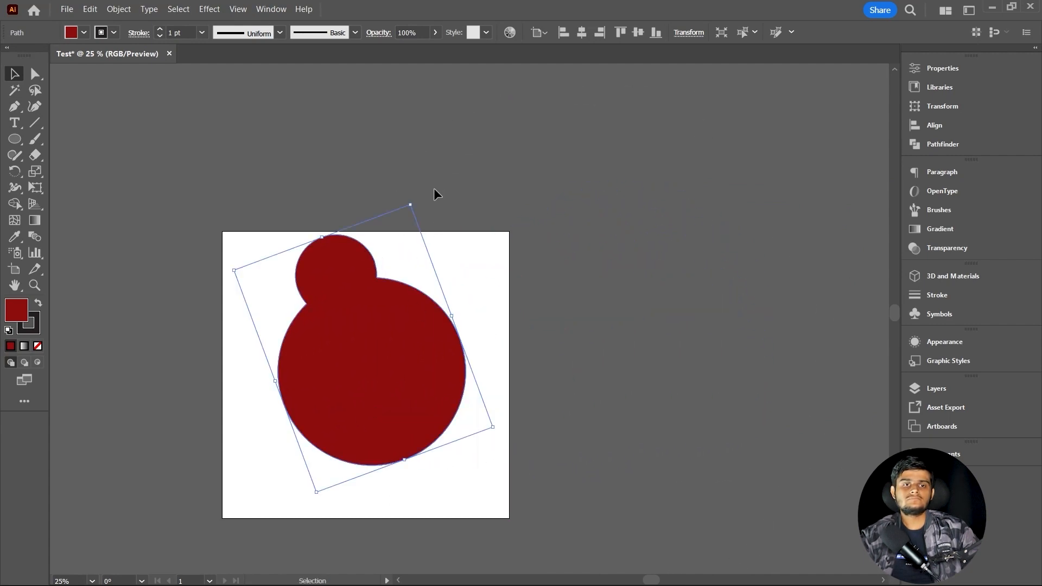
- Undo the moves, the rotation and the merge to restore the two separate circles
{"action": "key", "text": "ctrl+z"}
{"action": "key", "text": "a"}
{"action": "key", "text": "ctrl+z"}
{"action": "key", "text": "ctrl+z"}
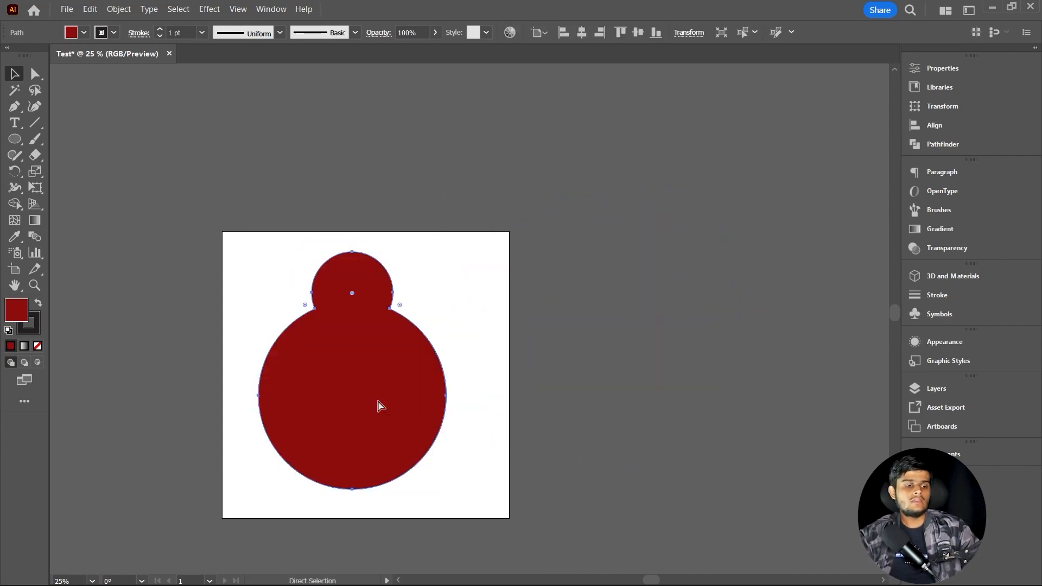
{"action": "key", "text": "ctrl+z"}
{"action": "key", "text": "v"}
- Remove the non-overlapping parts of both circles with the Shape Builder tool, keeping only the lens-shaped overlap, and deselect it
{"action": "scroll", "coordinate": [356, 351], "scroll_direction": "up", "scroll_amount": 2}
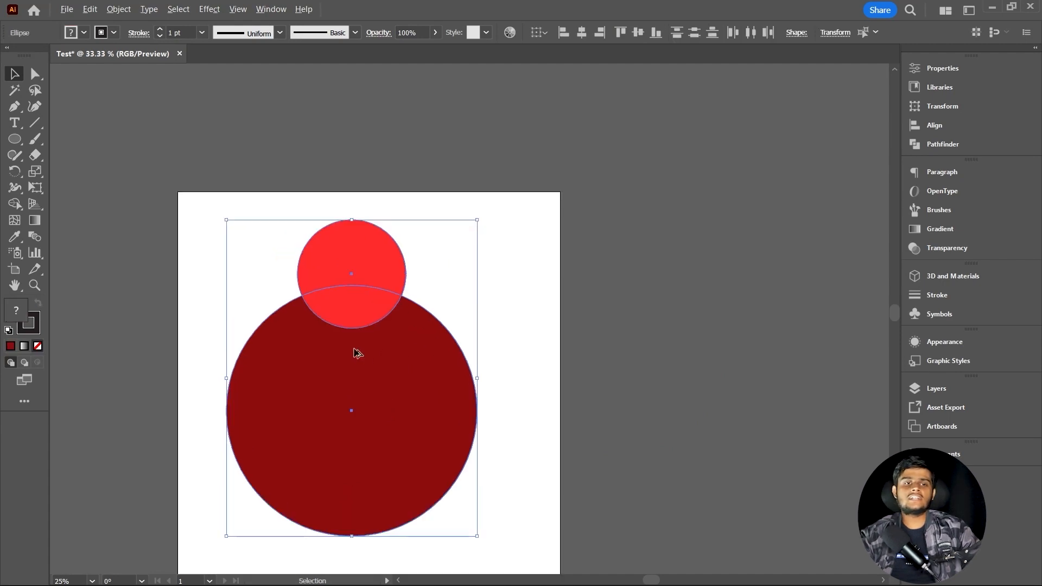
{"action": "scroll", "coordinate": [356, 328], "scroll_direction": "down", "scroll_amount": 1}
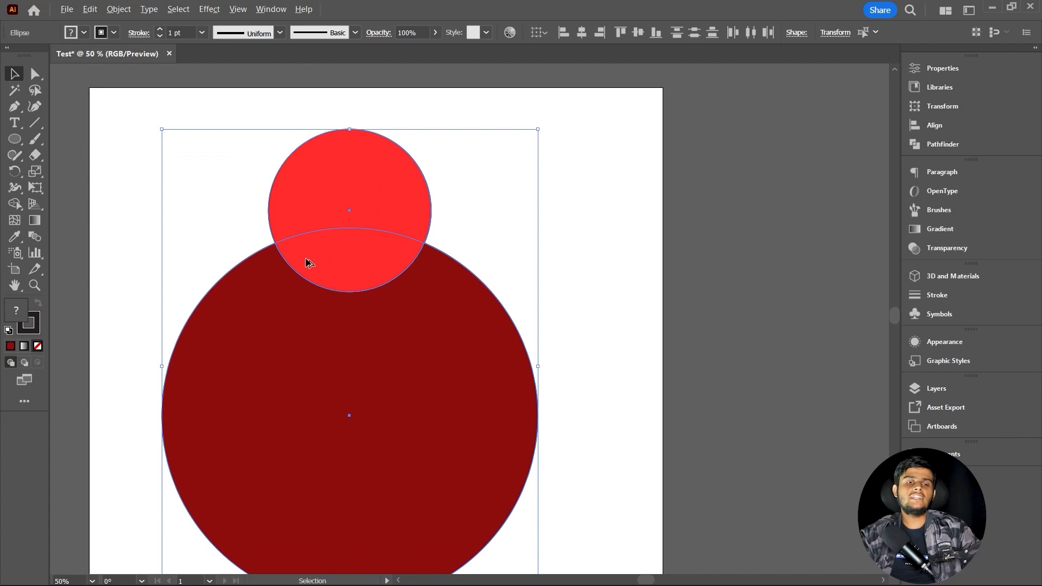
{"action": "scroll", "coordinate": [307, 263], "scroll_direction": "up", "scroll_amount": 2}
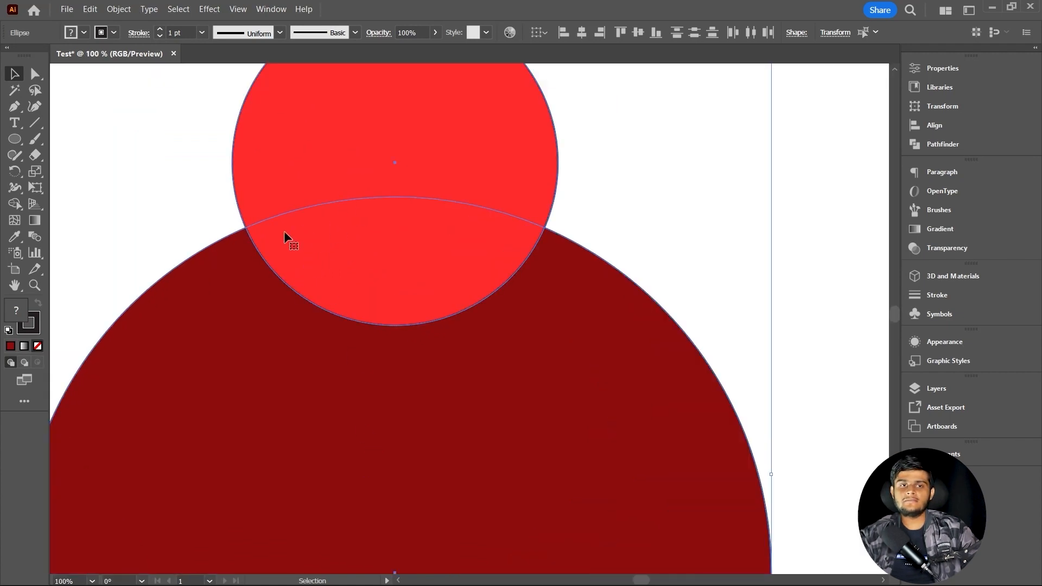
{"action": "scroll", "coordinate": [477, 238], "scroll_direction": "down", "scroll_amount": 3}
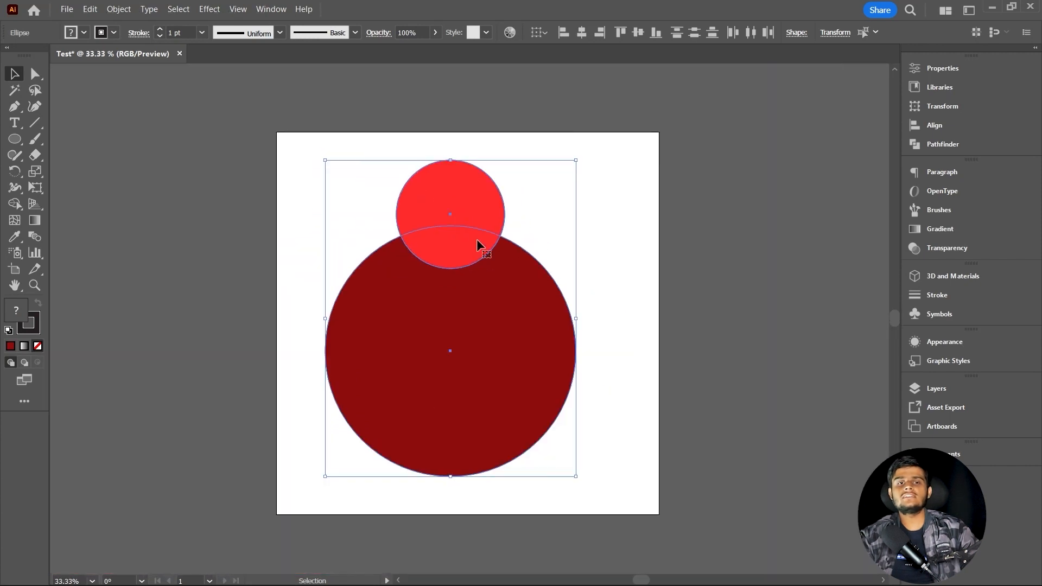
{"action": "key", "text": "shift"}
{"action": "key", "text": "shift+m"}
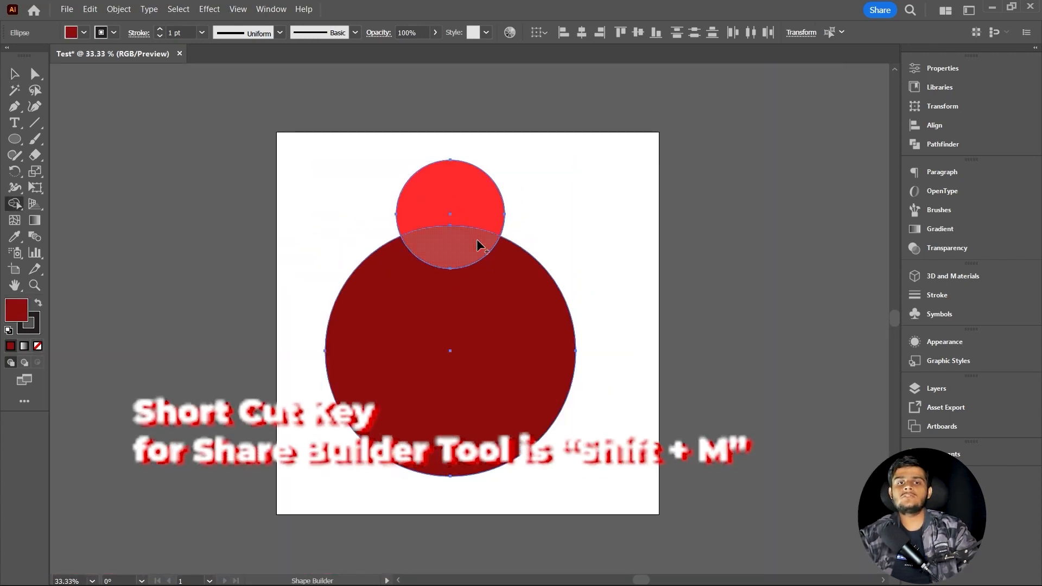
{"action": "scroll", "coordinate": [477, 239], "scroll_direction": "up", "scroll_amount": 2}
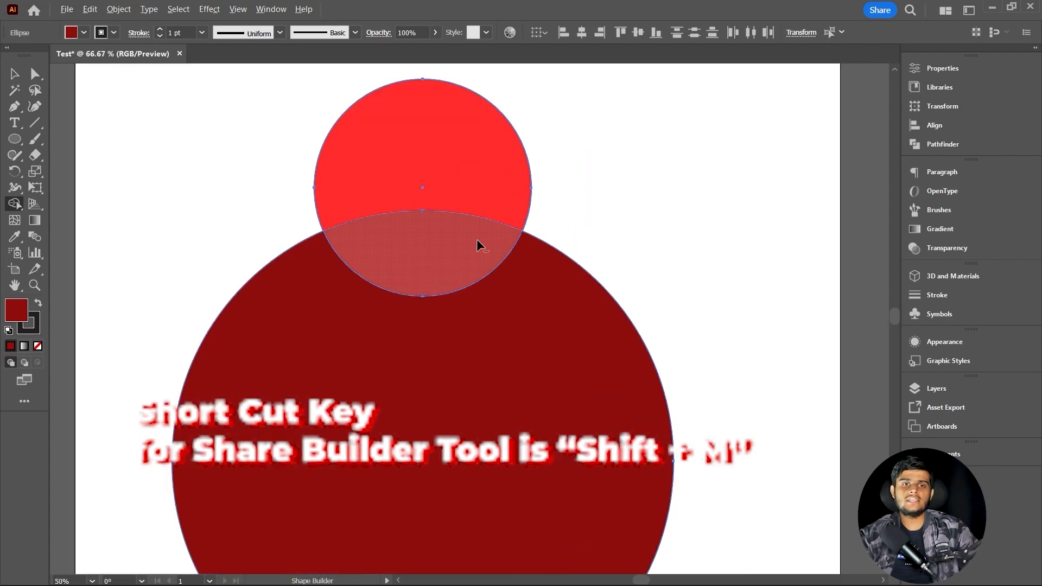
{"action": "left_click", "coordinate": [477, 166], "text": "alt"}
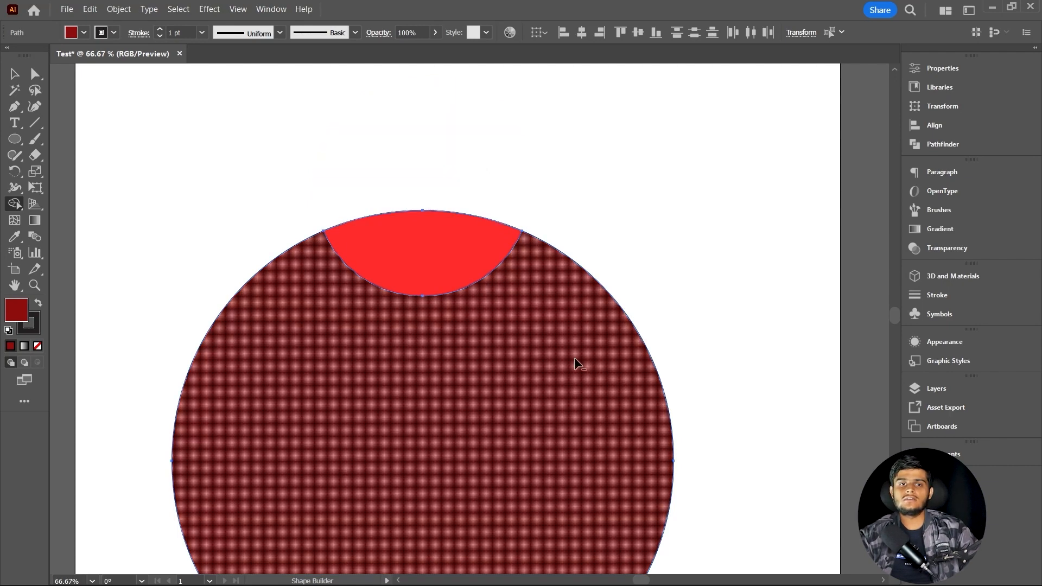
{"action": "left_click", "coordinate": [575, 360], "text": "alt"}
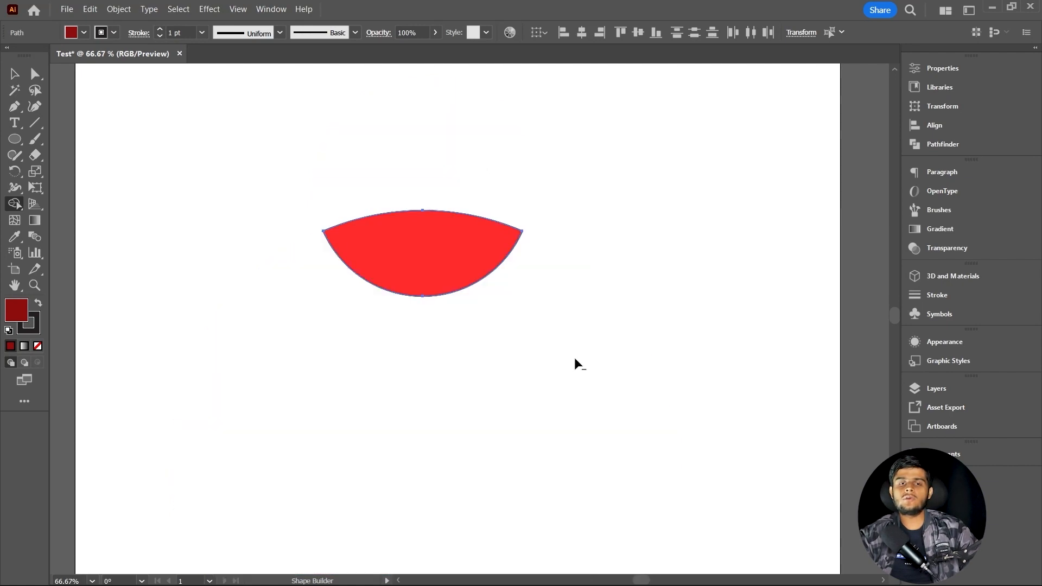
{"action": "key", "text": "v"}
{"action": "left_click", "coordinate": [607, 276]}
{"action": "scroll", "coordinate": [607, 276], "scroll_direction": "down", "scroll_amount": 2}
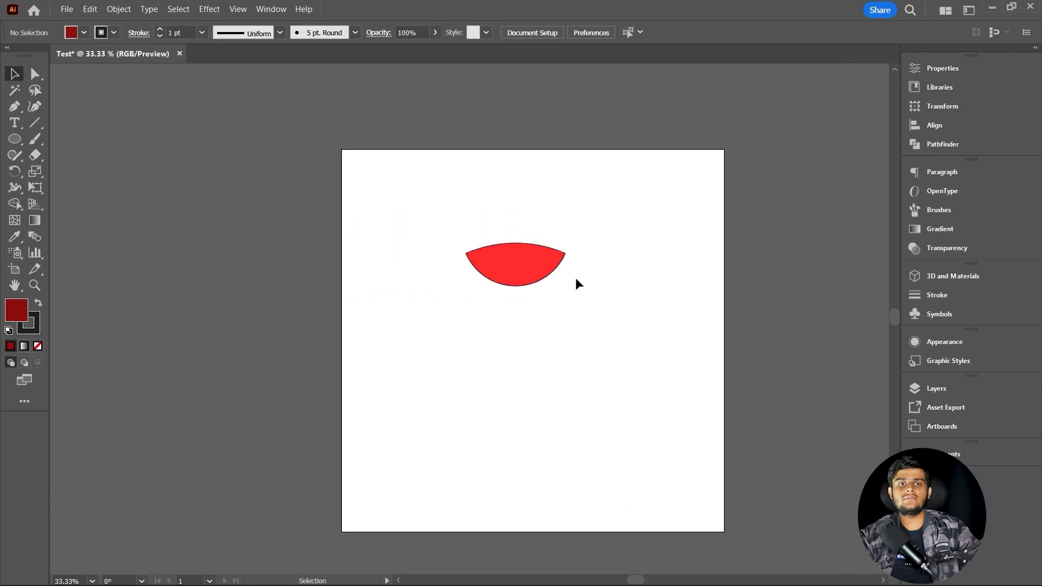
- Separate the stacked bright red and dark red lens shapes, and arrange them partly overlapping in the artboard's upper right area
{"action": "left_click", "coordinate": [521, 267]}
{"action": "left_click_drag", "start_coordinate": [498, 260], "coordinate": [383, 232]}
{"action": "left_click_drag", "start_coordinate": [723, 235], "coordinate": [597, 211]}
{"action": "left_click_drag", "start_coordinate": [397, 239], "coordinate": [570, 212]}
{"action": "left_click_drag", "start_coordinate": [619, 181], "coordinate": [630, 201]}
- Delete both the bright red and the dark red lens shapes to empty the artboard
{"action": "left_click", "coordinate": [643, 206]}
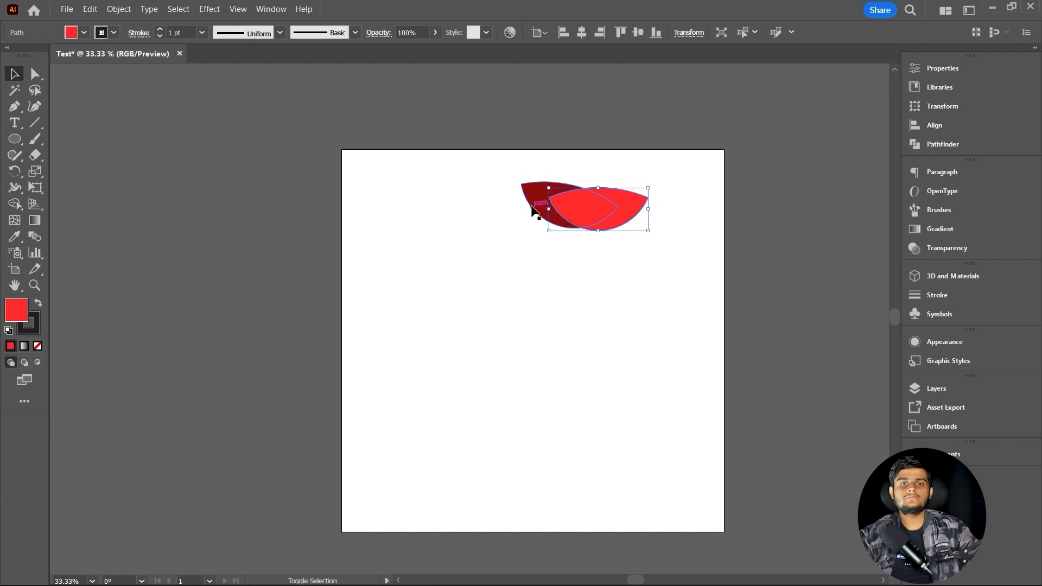
{"action": "left_click", "coordinate": [533, 211], "text": "shift"}
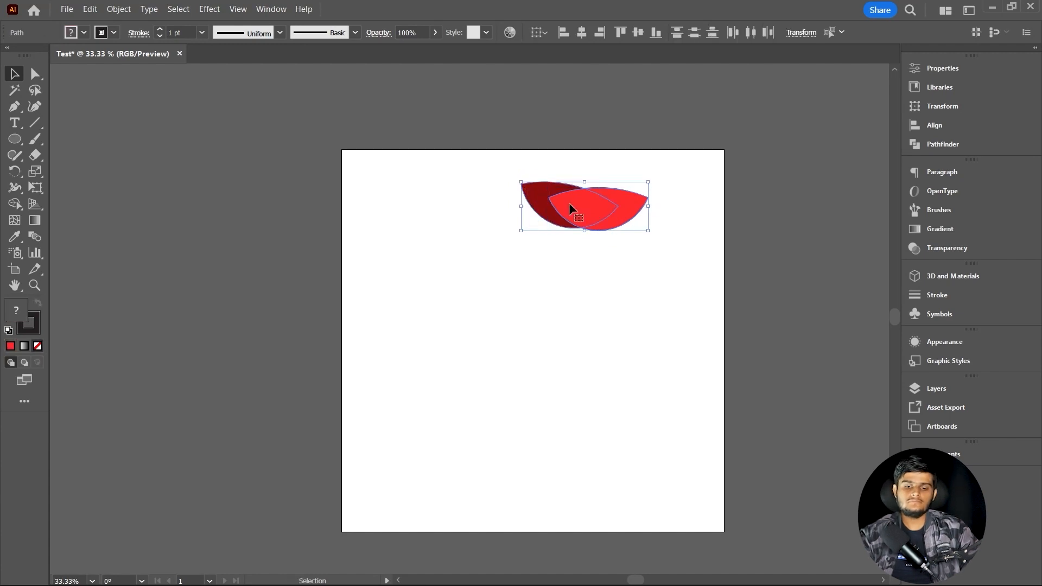
{"action": "key", "text": "Delete"}
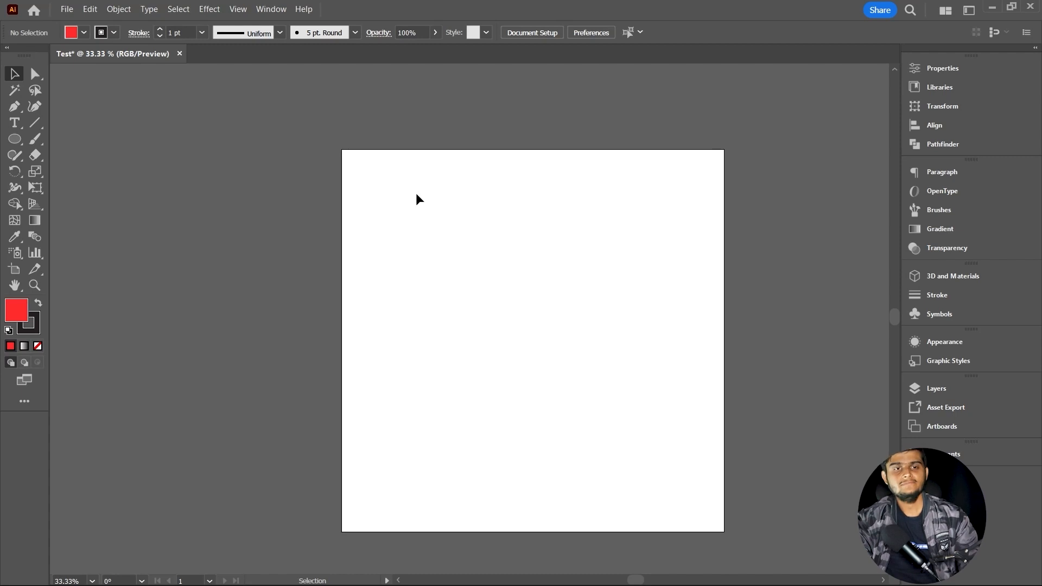
- Create an area text frame covering most of the artboard and replace its placeholder text with "Hii This is" and the speaker's first name
{"action": "left_click", "coordinate": [14, 124]}
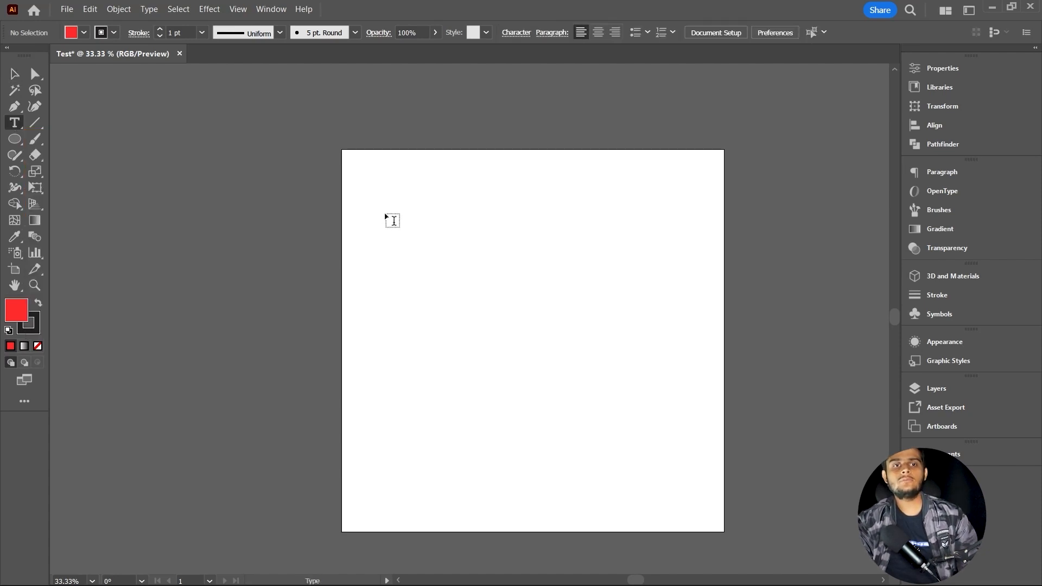
{"action": "left_click_drag", "start_coordinate": [377, 182], "coordinate": [701, 514]}
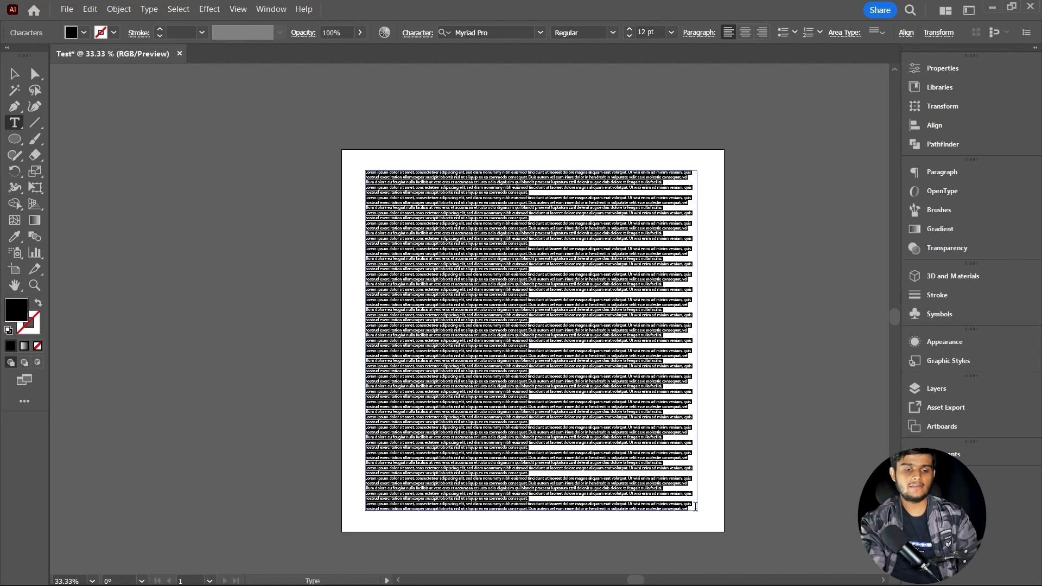
{"action": "key", "text": "BackSpace"}
{"action": "type", "text": "Hii the"}
{"action": "type", "text": "s is Harsh"}
{"action": "key", "text": "Escape"}
- Add the speaker's surname to the end of the greeting text and finish text editing
{"action": "scroll", "coordinate": [389, 171], "scroll_direction": "up", "scroll_amount": 1}
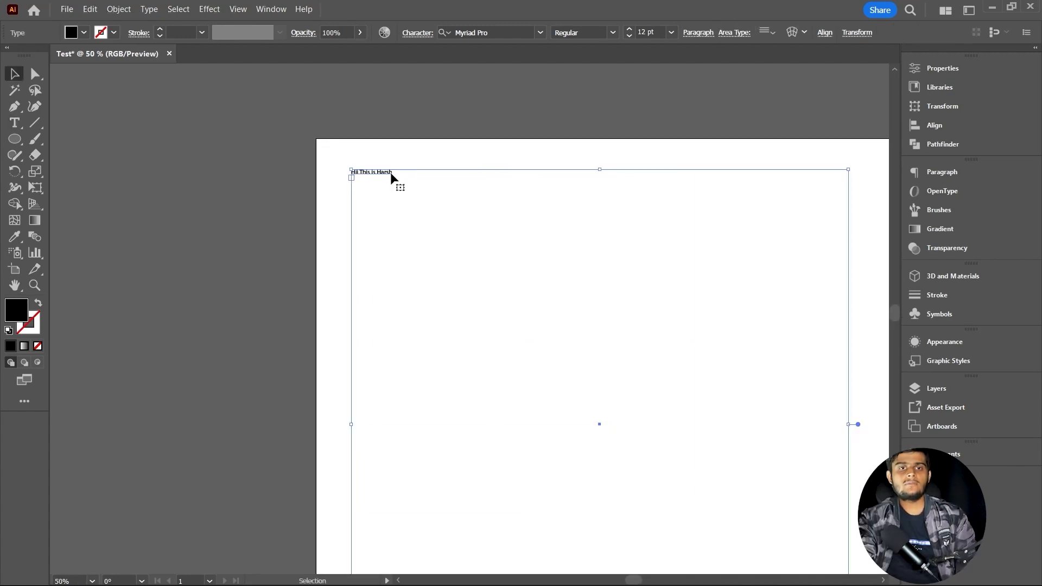
{"action": "key", "text": "t"}
{"action": "left_click", "coordinate": [401, 167]}
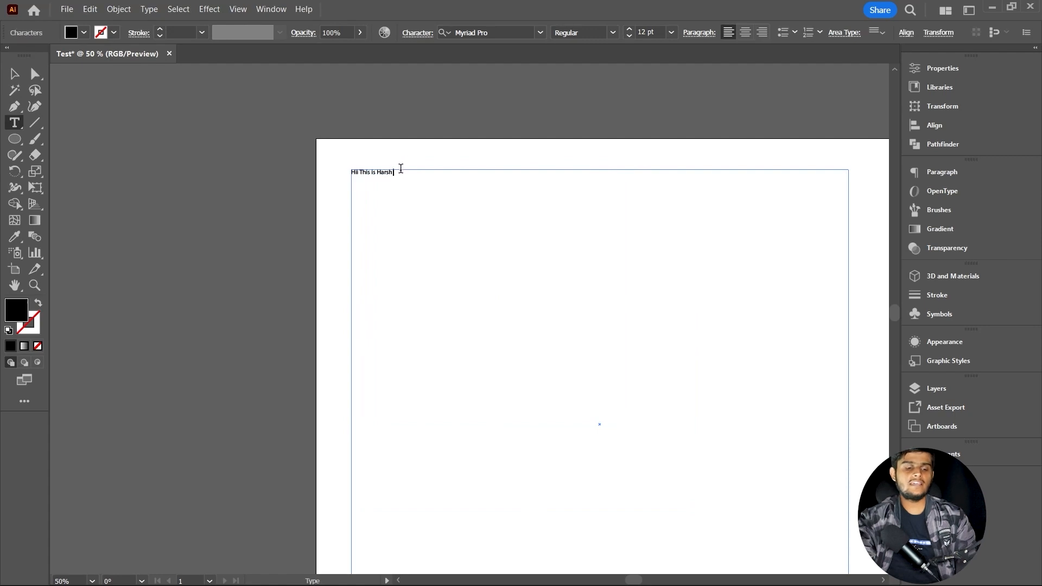
{"action": "type", "text": "Kalyan"}
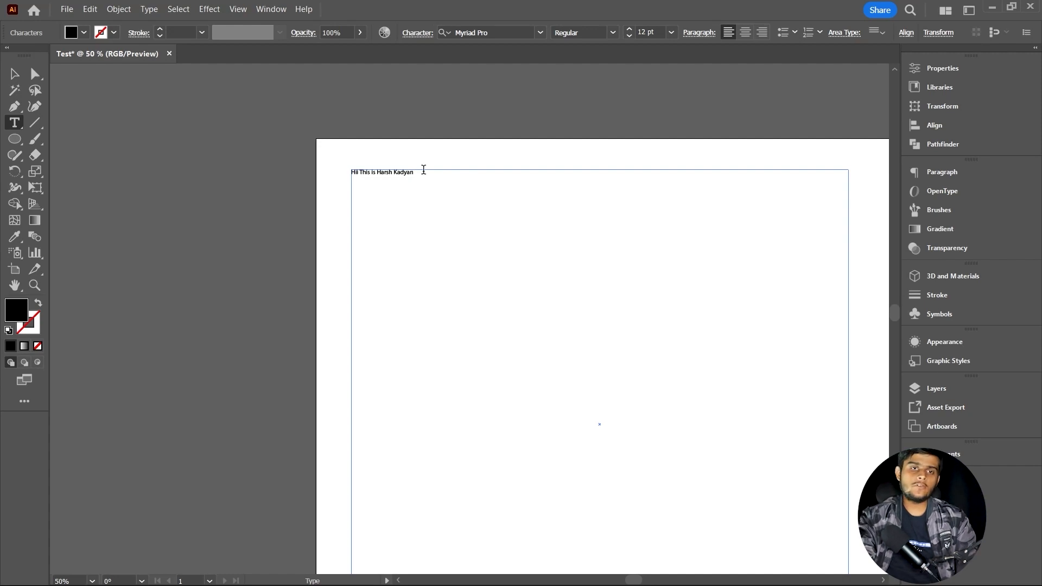
{"action": "key", "text": "Escape"}
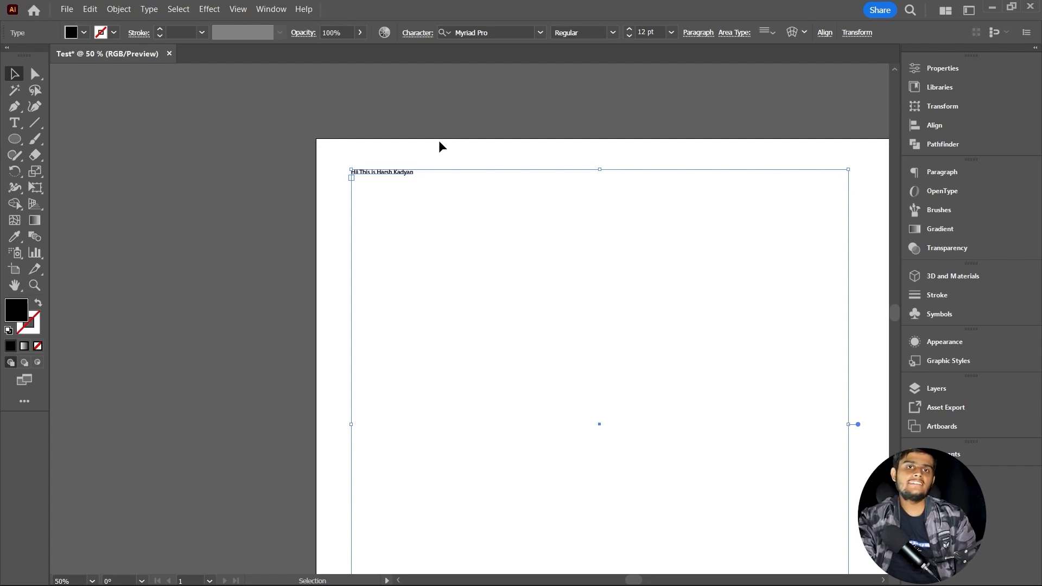
- Try larger font sizes on the greeting text, going above 87 pt and bringing it back down to 53 pt
{"action": "left_click_drag", "start_coordinate": [438, 142], "coordinate": [412, 143]}
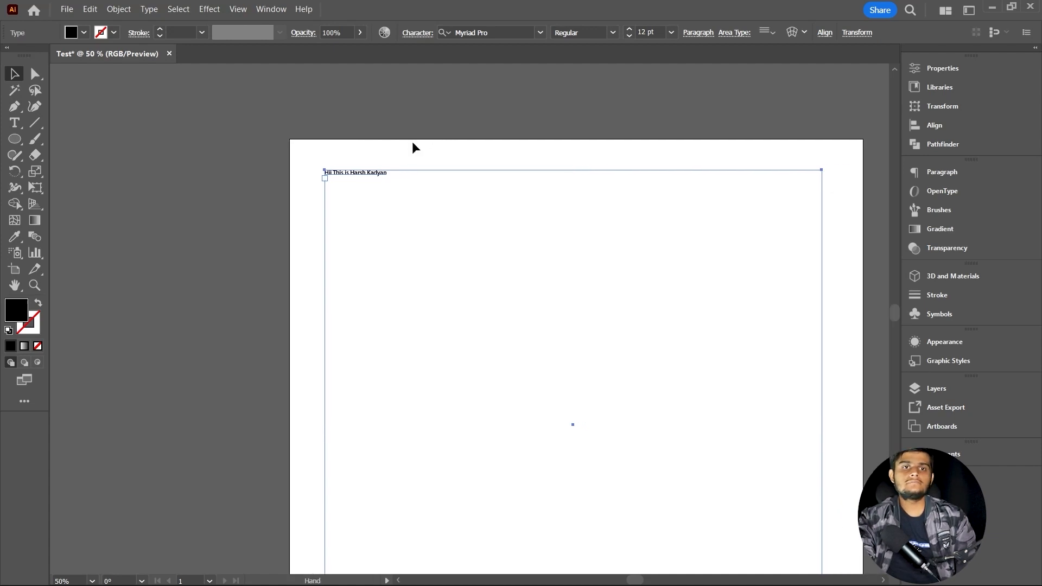
{"action": "left_click", "coordinate": [341, 125]}
{"action": "left_click", "coordinate": [361, 172]}
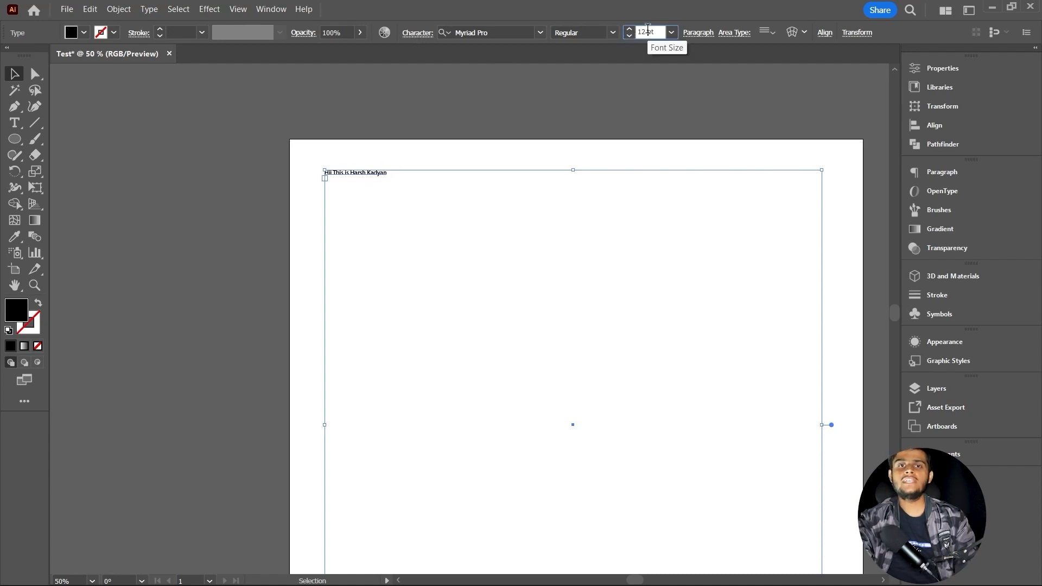
{"action": "scroll", "coordinate": [662, 32], "scroll_direction": "up", "scroll_amount": 3}
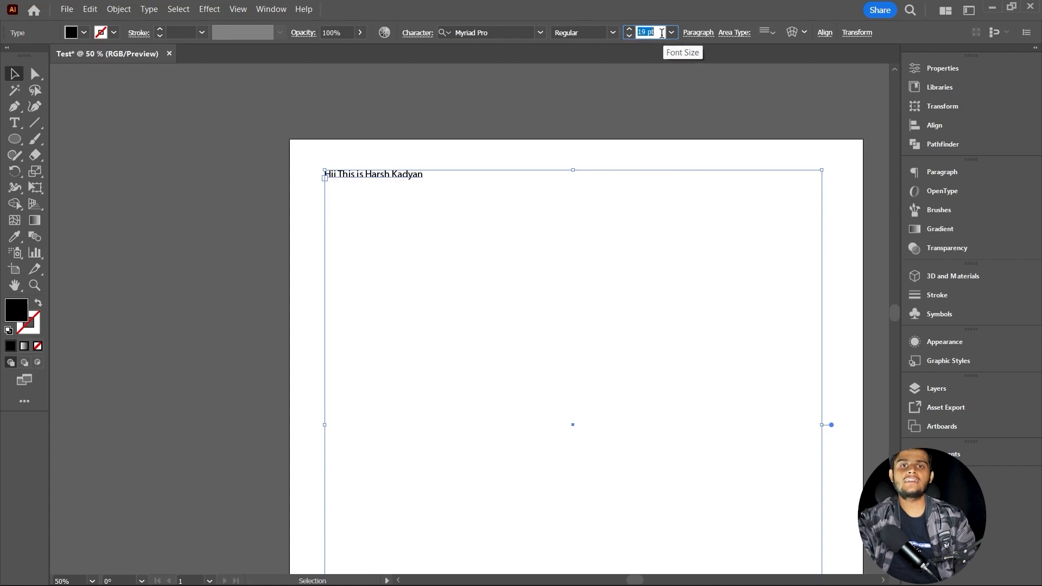
{"action": "scroll", "coordinate": [660, 33], "scroll_direction": "up", "scroll_amount": 20}
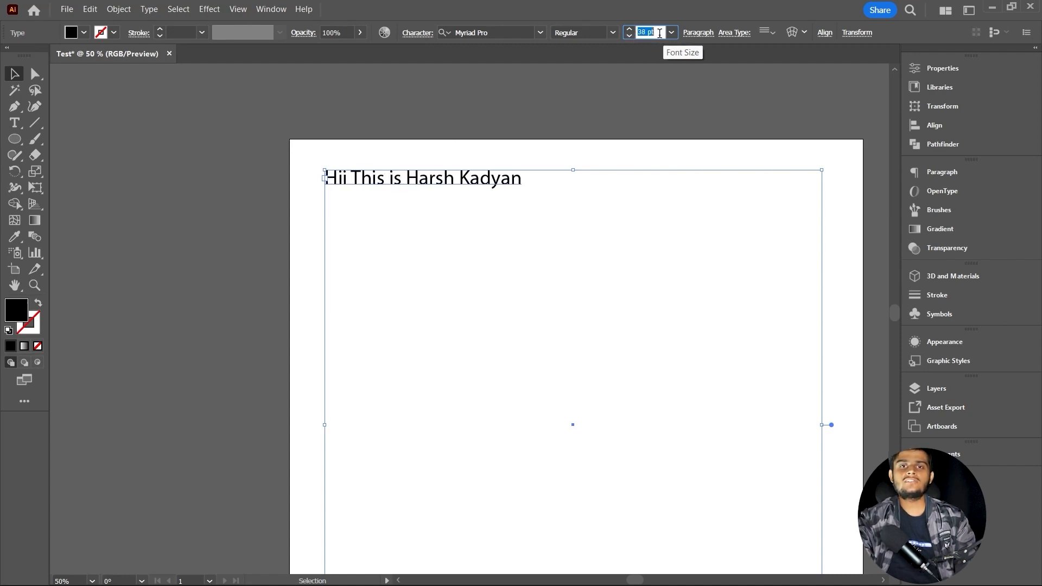
{"action": "scroll", "coordinate": [660, 33], "scroll_direction": "up", "scroll_amount": 20}
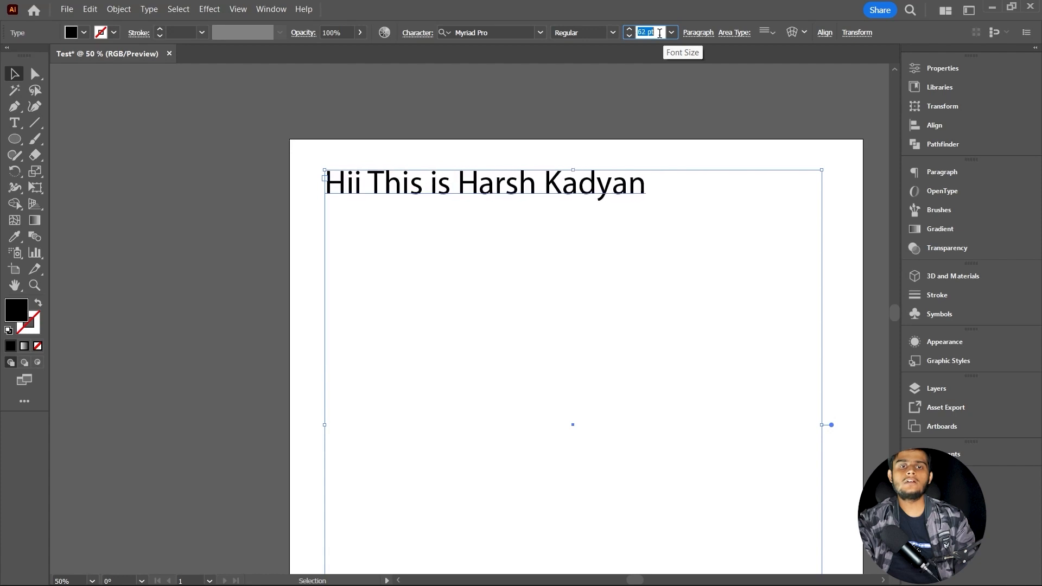
{"action": "scroll", "coordinate": [660, 33], "scroll_direction": "up", "scroll_amount": 20}
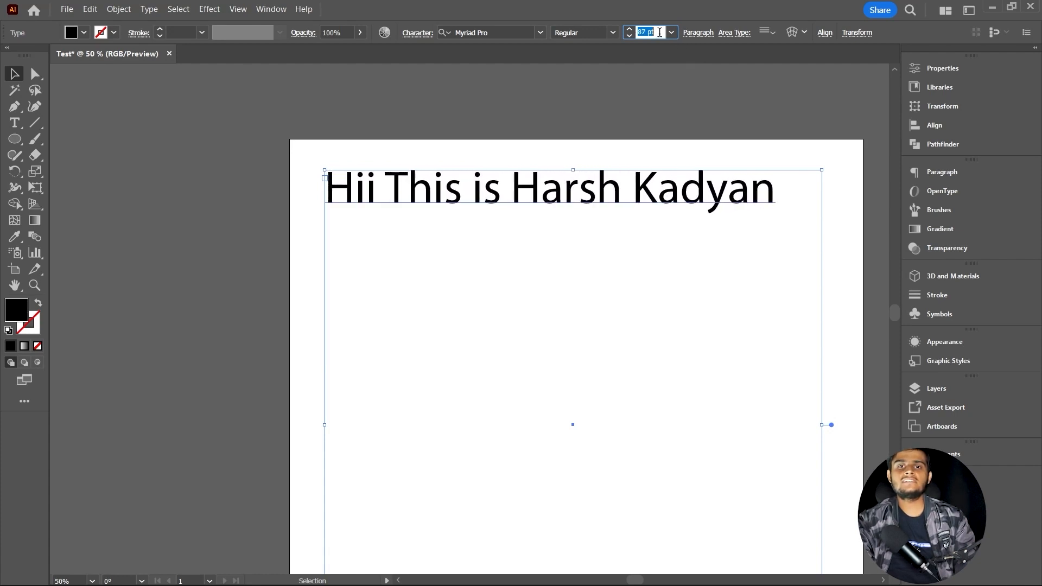
{"action": "scroll", "coordinate": [661, 33], "scroll_direction": "up", "scroll_amount": 4}
{"action": "left_click", "coordinate": [652, 33]}
{"action": "scroll", "coordinate": [645, 30], "scroll_direction": "down", "scroll_amount": 20}
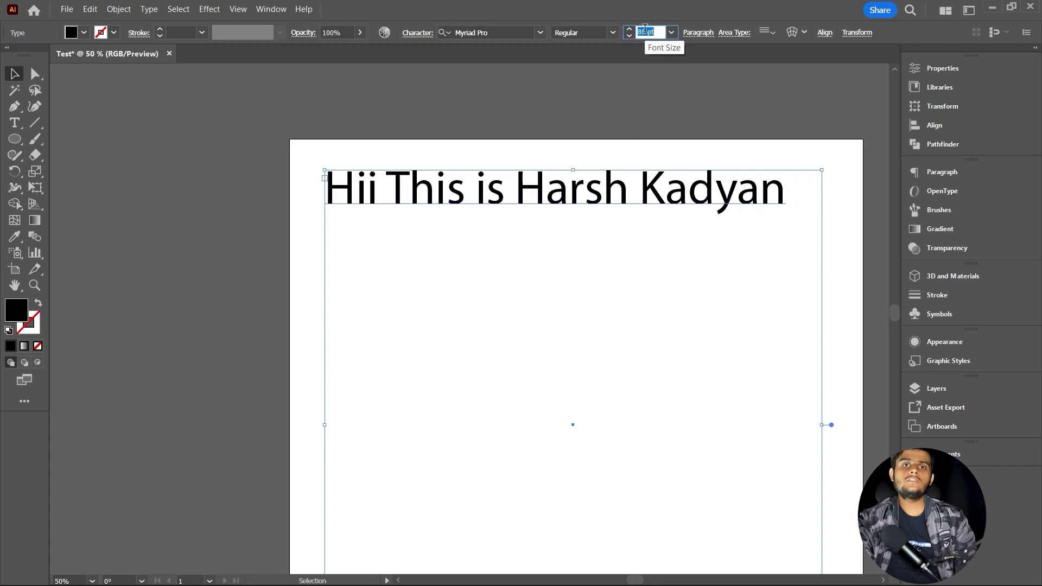
{"action": "scroll", "coordinate": [645, 30], "scroll_direction": "down", "scroll_amount": 16}
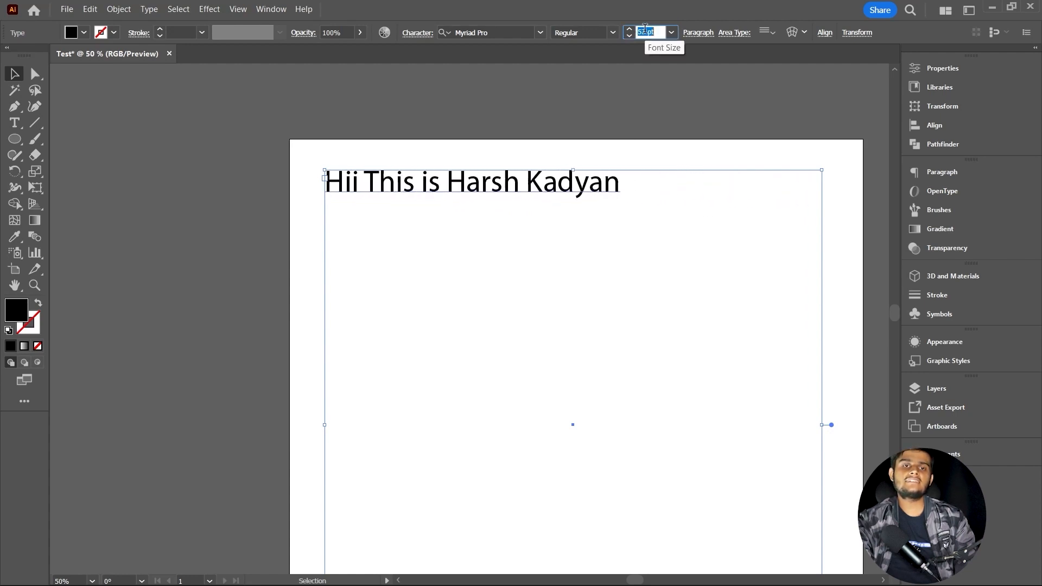
{"action": "left_click", "coordinate": [559, 109]}
{"action": "left_click", "coordinate": [530, 197]}
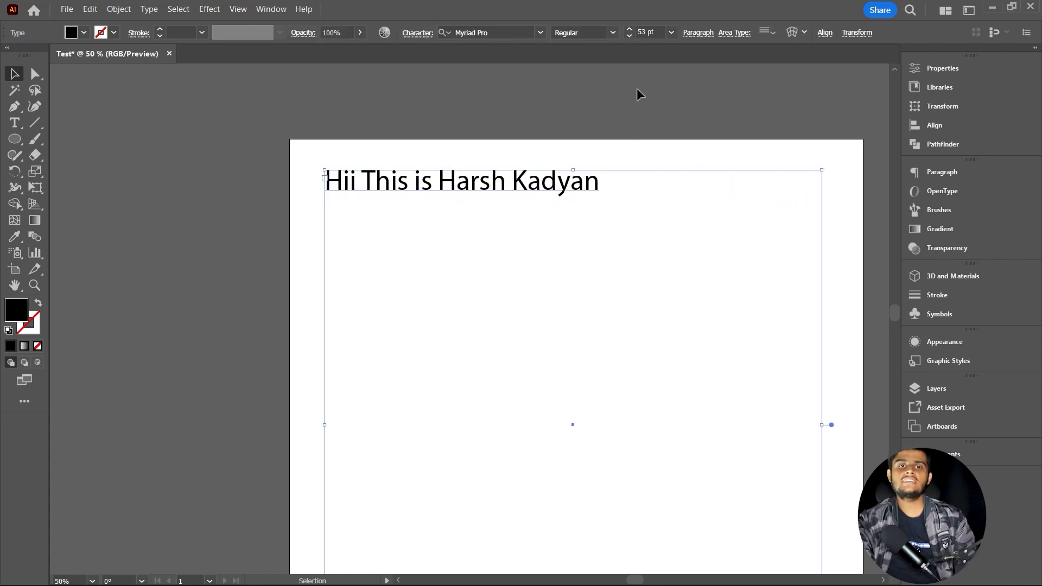
- Set the greeting text's font size to 60 pt and its font style to Bold
{"action": "left_click", "coordinate": [647, 33]}
{"action": "scroll", "coordinate": [651, 32], "scroll_direction": "up", "scroll_amount": 7}
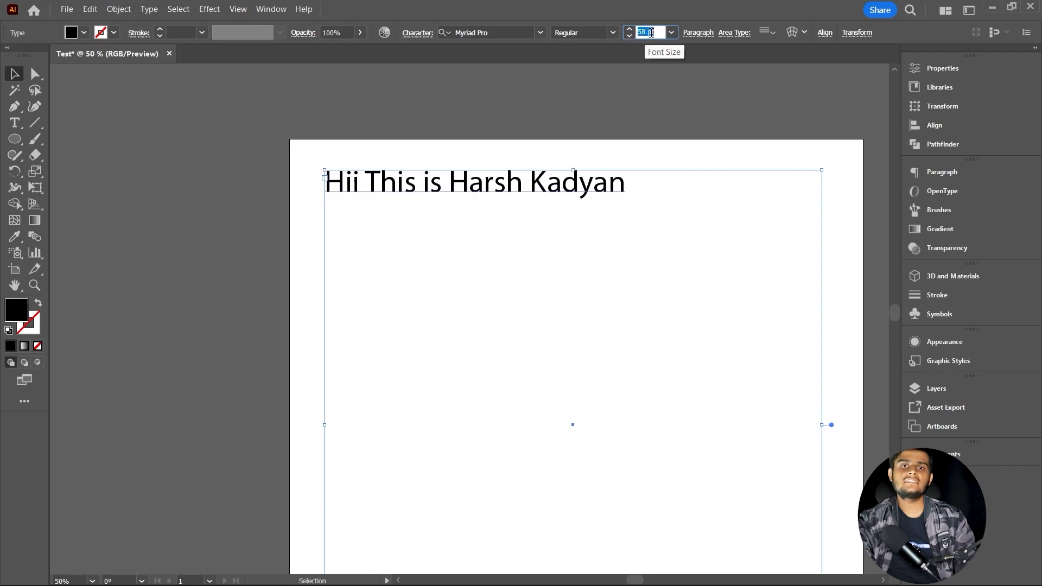
{"action": "left_click", "coordinate": [578, 111]}
{"action": "left_click", "coordinate": [483, 181]}
{"action": "scroll", "coordinate": [489, 179], "scroll_direction": "down", "scroll_amount": 1}
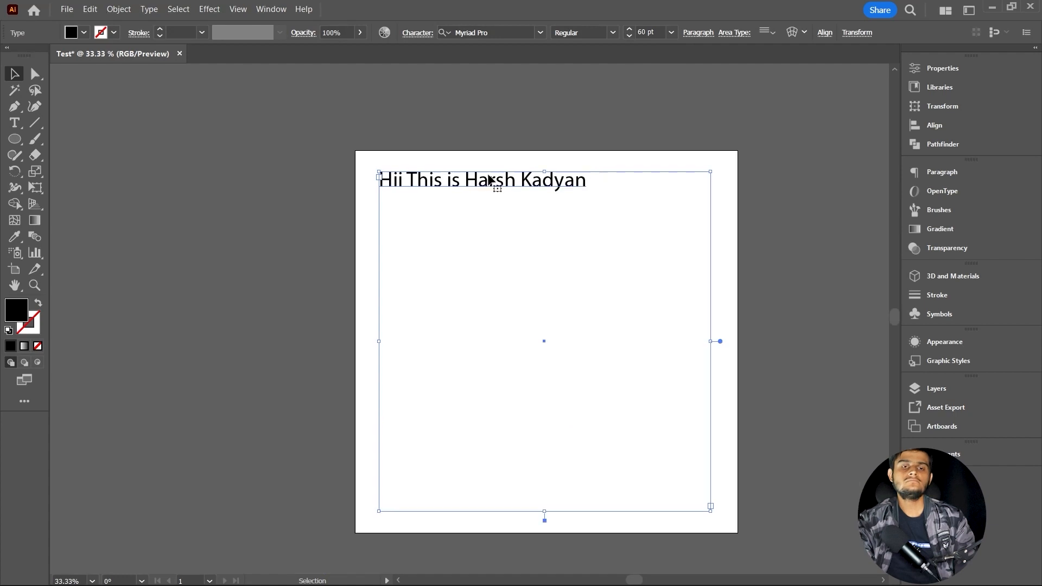
{"action": "scroll", "coordinate": [495, 184], "scroll_direction": "up", "scroll_amount": 1}
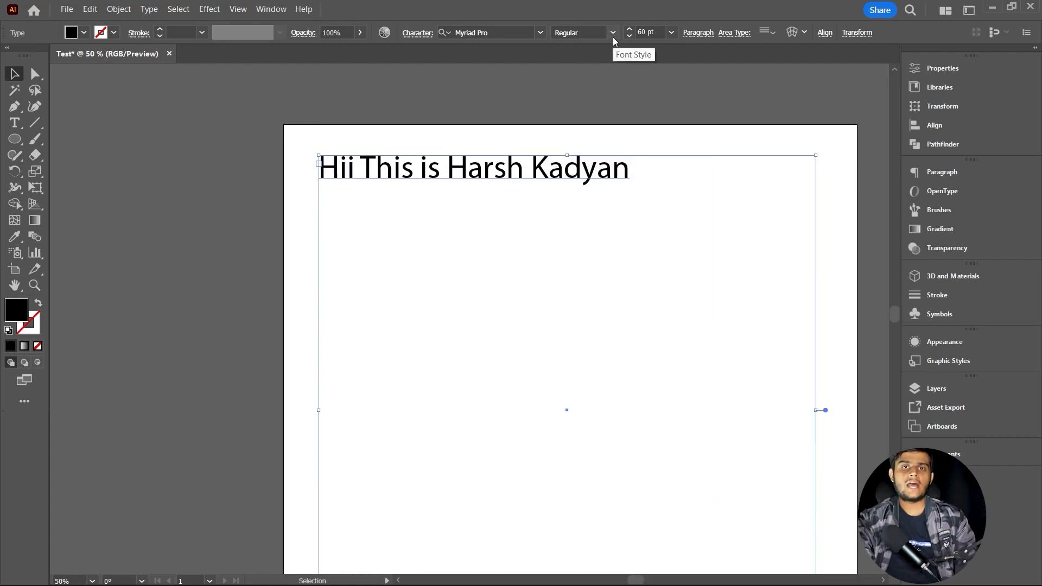
{"action": "left_click", "coordinate": [614, 37]}
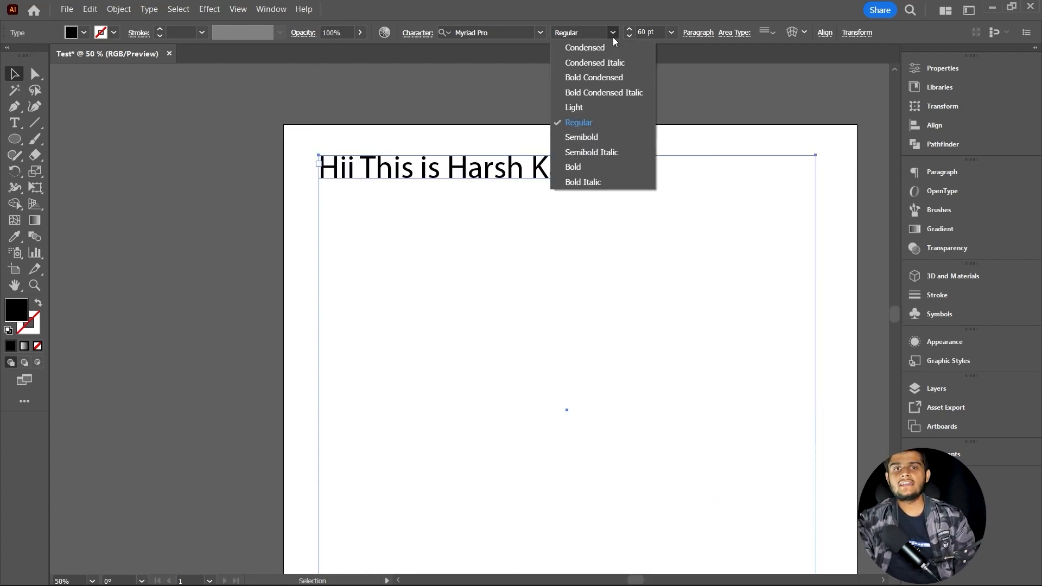
{"action": "left_click", "coordinate": [603, 169]}
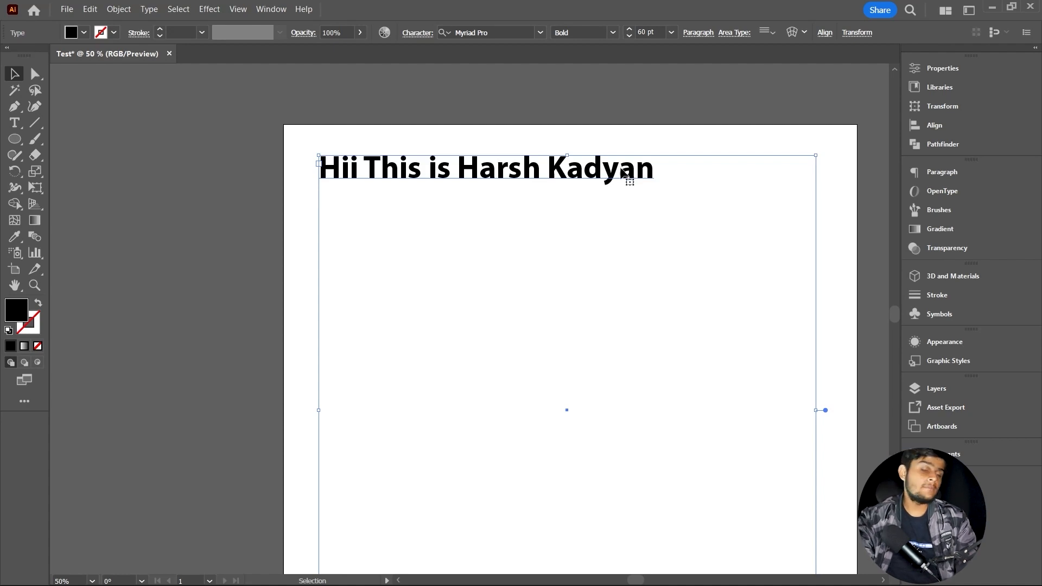
- Try the Russo One font on the greeting text, and replace it with Abril Fatface
{"action": "left_click", "coordinate": [539, 36]}
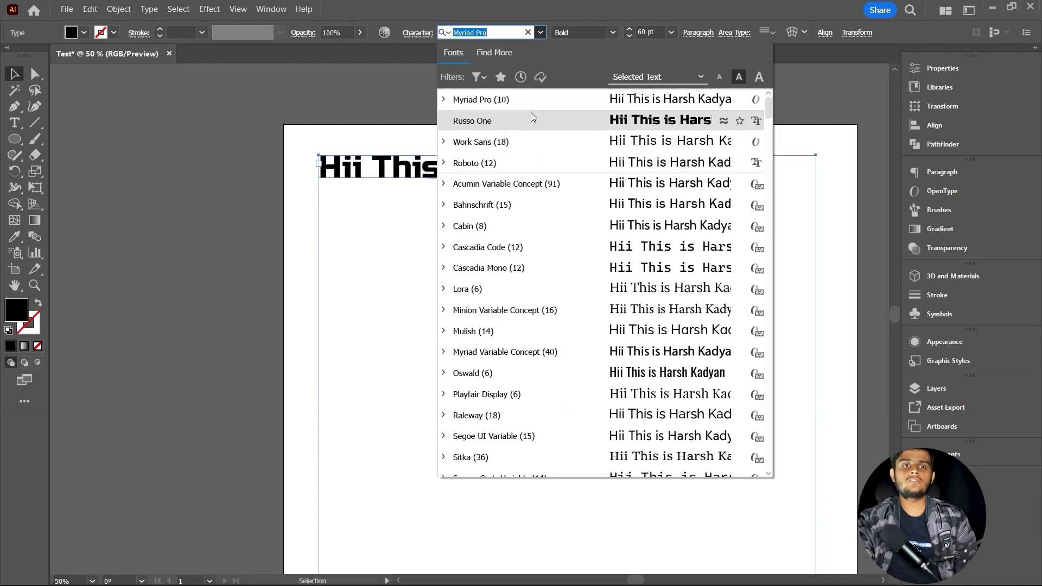
{"action": "left_click", "coordinate": [531, 113]}
{"action": "left_click", "coordinate": [541, 32]}
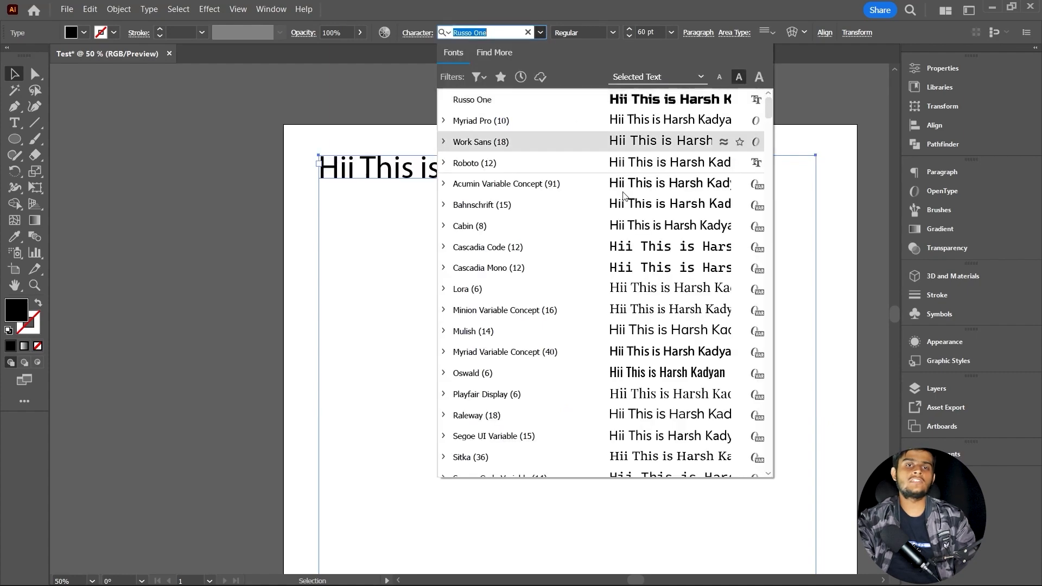
{"action": "scroll", "coordinate": [634, 302], "scroll_direction": "down", "scroll_amount": 5}
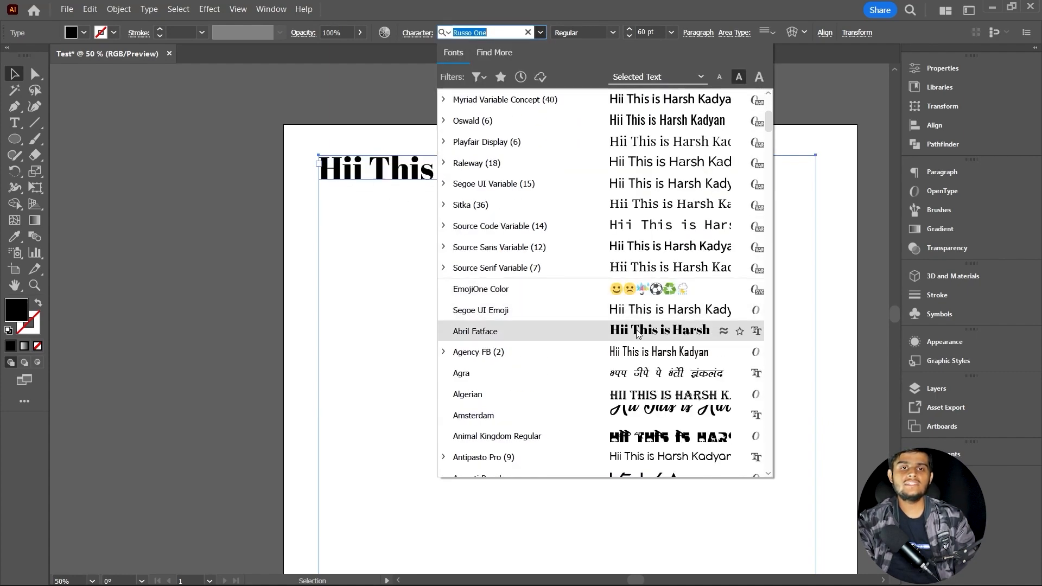
{"action": "left_click", "coordinate": [636, 330]}
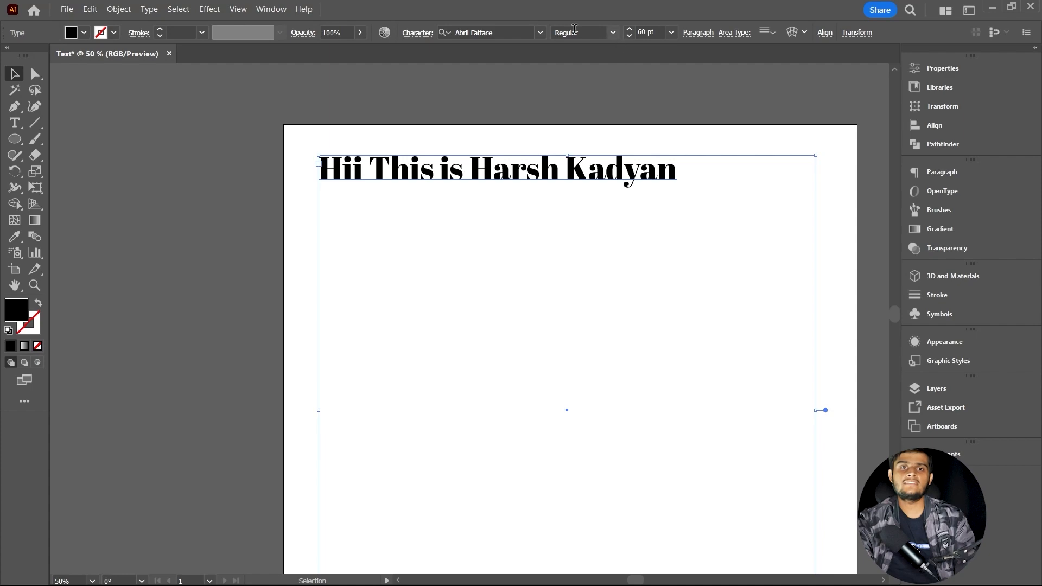
- Change the greeting text's font to BALLOON DREAMS and keep the text frame selected
{"action": "left_click", "coordinate": [538, 39]}
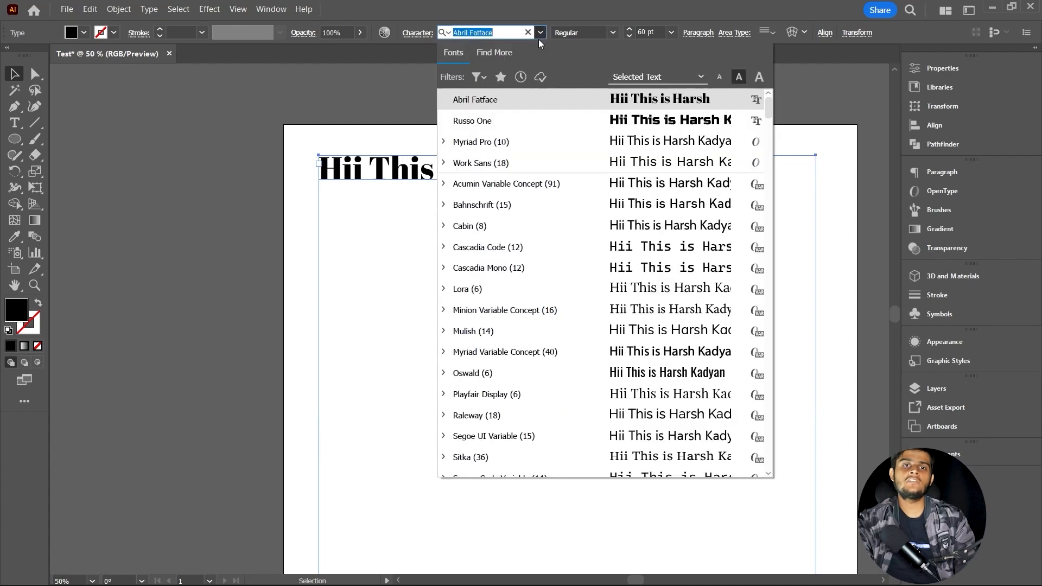
{"action": "scroll", "coordinate": [562, 375], "scroll_direction": "down", "scroll_amount": 5}
{"action": "scroll", "coordinate": [562, 376], "scroll_direction": "down", "scroll_amount": 1}
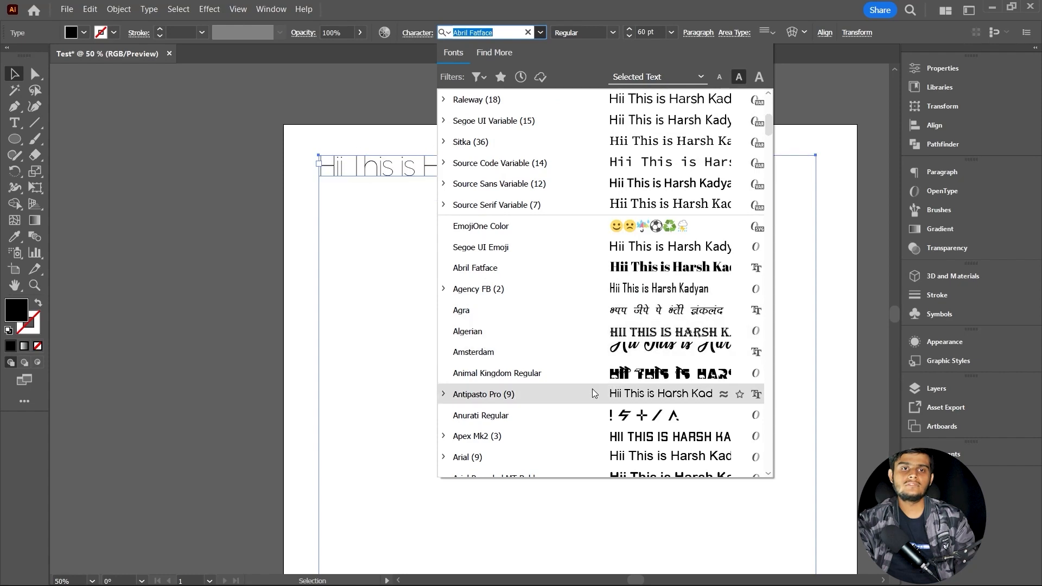
{"action": "left_click", "coordinate": [592, 416]}
{"action": "left_click", "coordinate": [605, 95]}
{"action": "scroll", "coordinate": [543, 172], "scroll_direction": "down", "scroll_amount": 1}
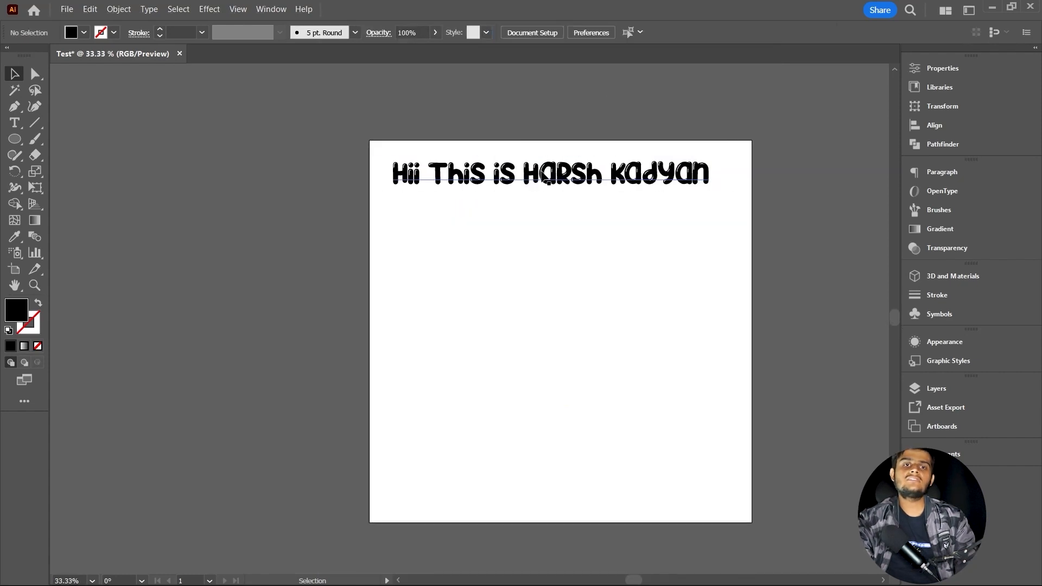
{"action": "left_click", "coordinate": [543, 172]}
{"action": "scroll", "coordinate": [543, 172], "scroll_direction": "up", "scroll_amount": 2}
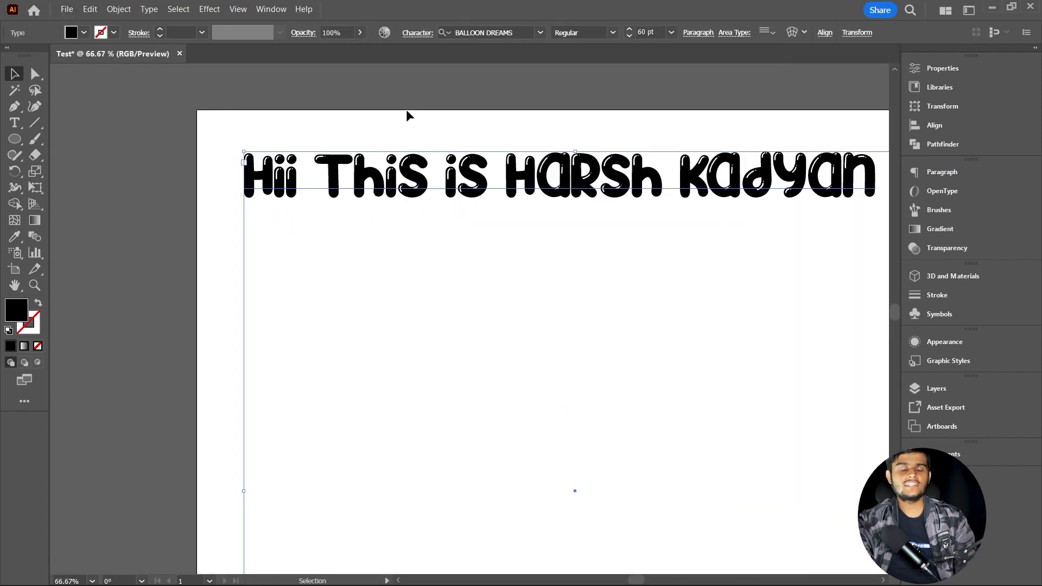
{"action": "scroll", "coordinate": [407, 133], "scroll_direction": "down", "scroll_amount": 1}
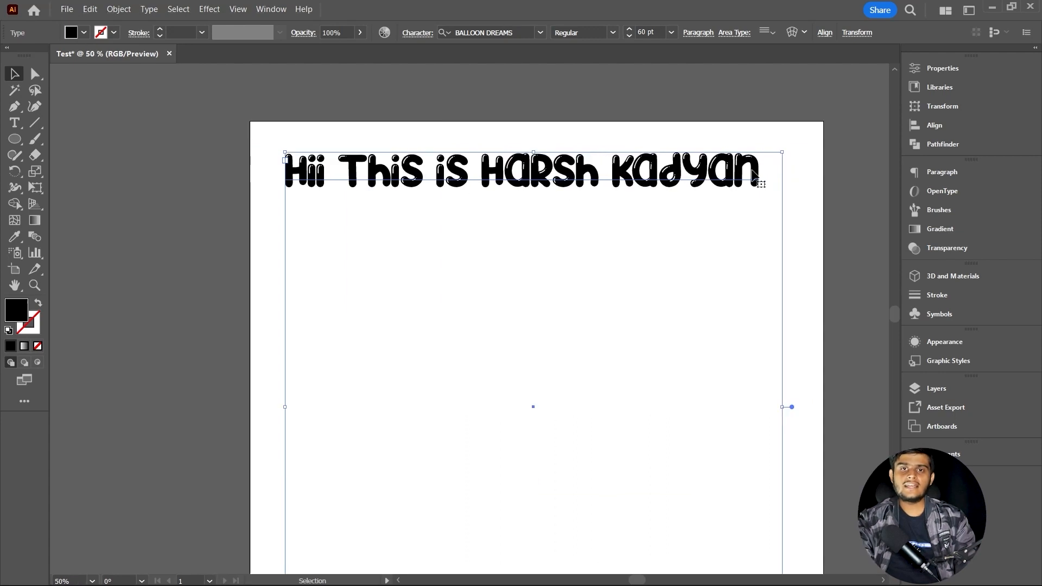
- Increase the greeting text's font size to 71 pt
{"action": "left_click", "coordinate": [642, 32]}
{"action": "key", "text": "Up"}
{"action": "key", "text": "Up"}
{"action": "key", "text": "Up"}
{"action": "key", "text": "Up"}
{"action": "key", "text": "Up"}
{"action": "key", "text": "Up"}
{"action": "key", "text": "Up"}
{"action": "key", "text": "Up"}
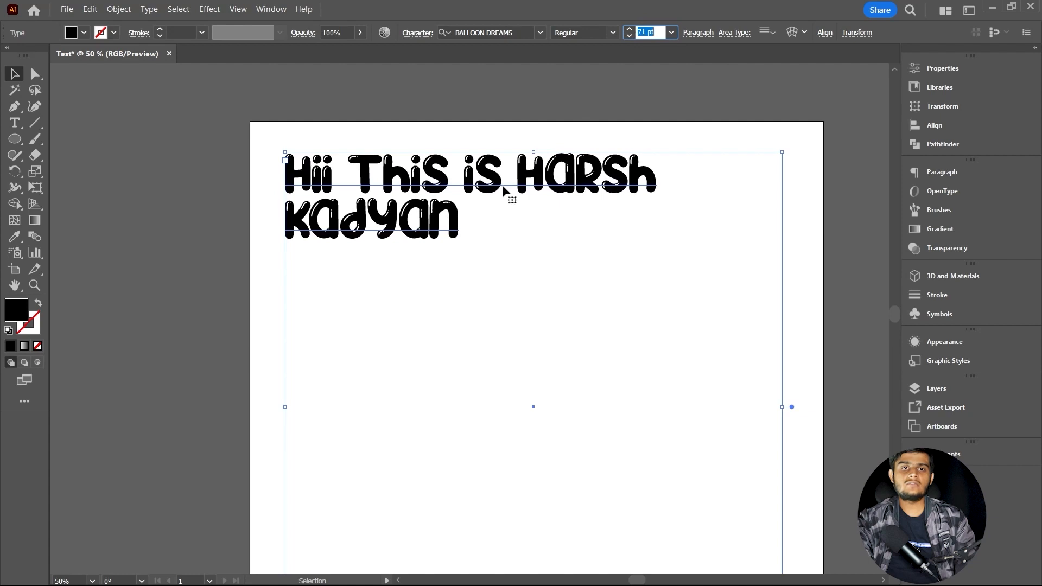
- Search the fonts for "robo" and apply Roboto Bold to the greeting text
{"action": "left_click", "coordinate": [511, 28]}
{"action": "type", "text": "robo"}
{"action": "key", "text": "Down"}
{"action": "key", "text": "Down"}
{"action": "key", "text": "Down"}
{"action": "key", "text": "Down"}
{"action": "key", "text": "Down"}
{"action": "key", "text": "Down"}
{"action": "key", "text": "Down"}
{"action": "key", "text": "Down"}
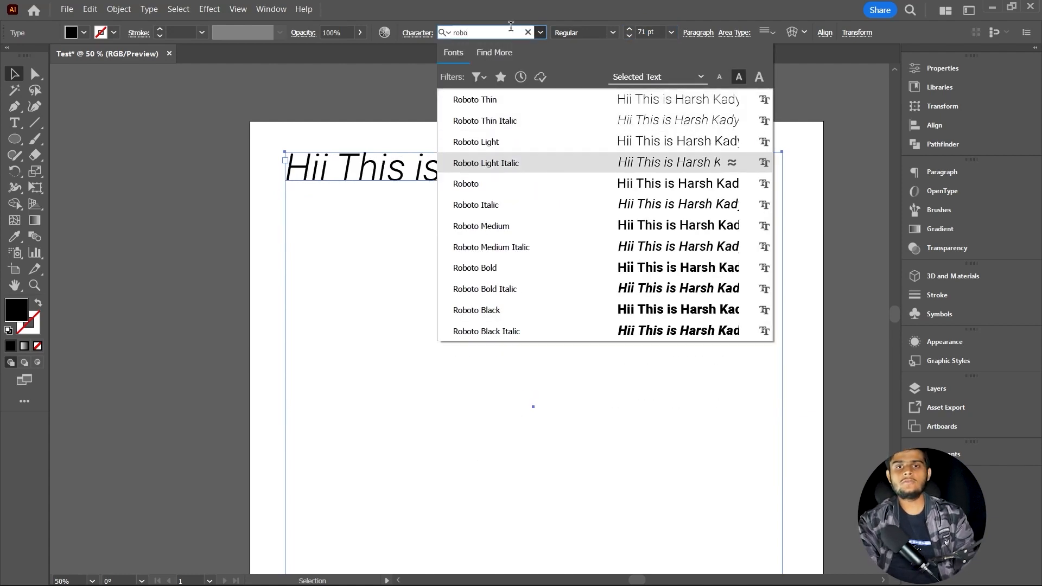
{"action": "key", "text": "Return"}
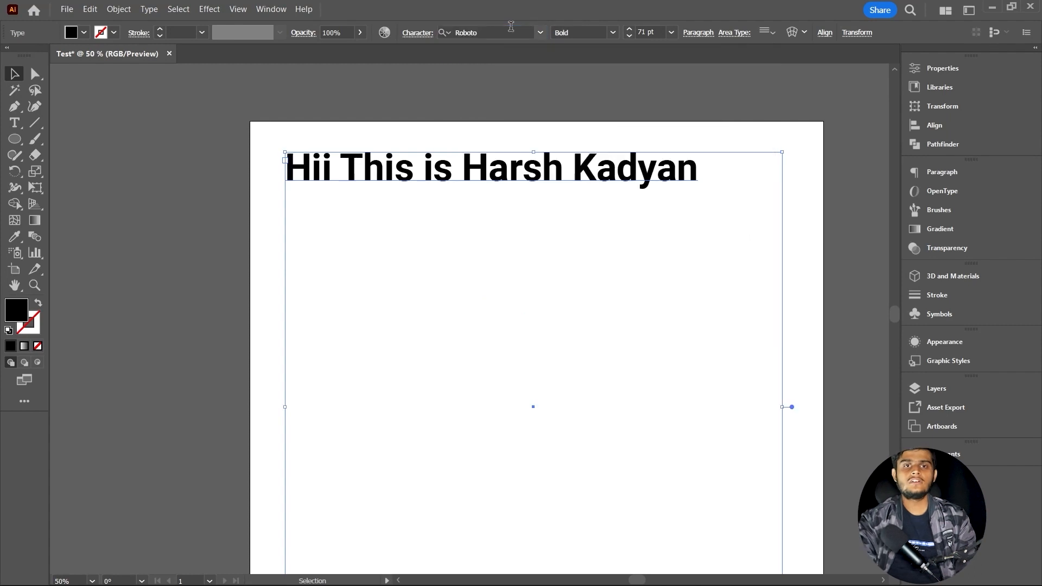
- Increase the greeting text's font size to 116 pt and reselect the text frame
{"action": "left_click", "coordinate": [645, 32]}
{"action": "scroll", "coordinate": [645, 31], "scroll_direction": "up", "scroll_amount": 20}
{"action": "scroll", "coordinate": [645, 31], "scroll_direction": "up", "scroll_amount": 18}
{"action": "left_click", "coordinate": [493, 86]}
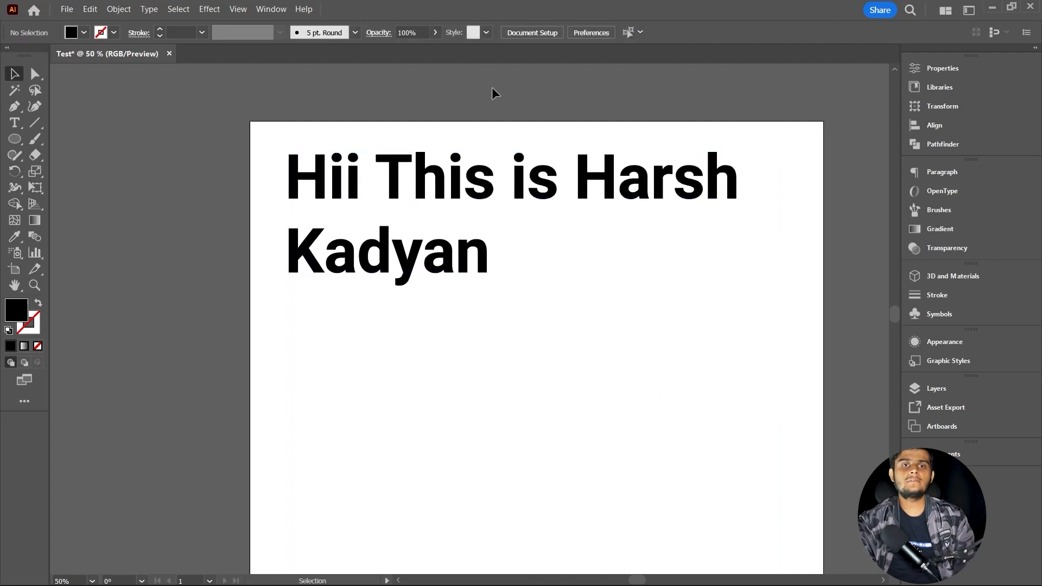
{"action": "left_click", "coordinate": [494, 181]}
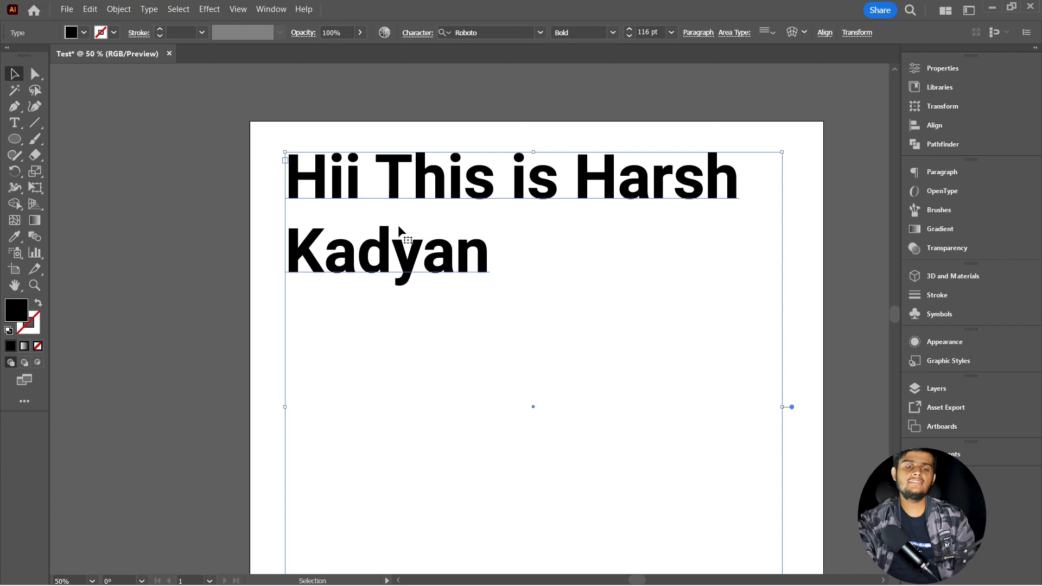
{"action": "scroll", "coordinate": [399, 206], "scroll_direction": "down", "scroll_amount": 2}
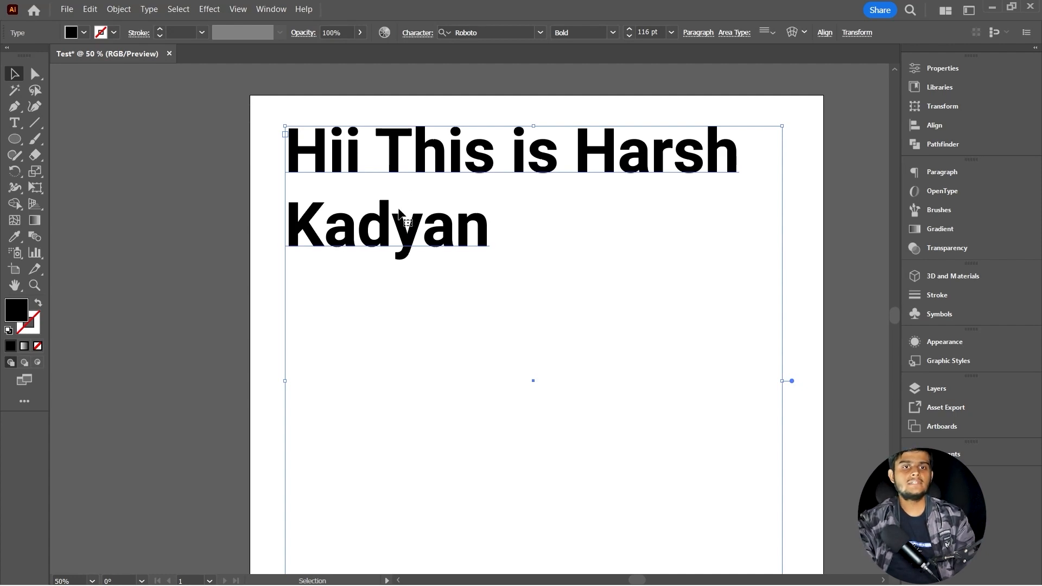
{"action": "scroll", "coordinate": [398, 208], "scroll_direction": "up", "scroll_amount": 3}
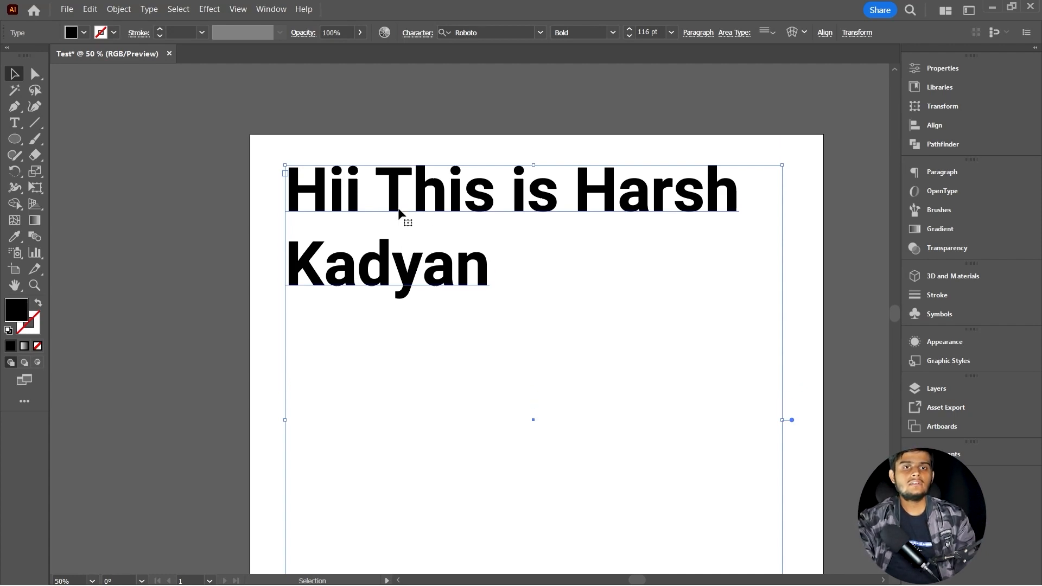
- Increase the greeting text's leading to 190 pt
{"action": "left_click", "coordinate": [414, 36]}
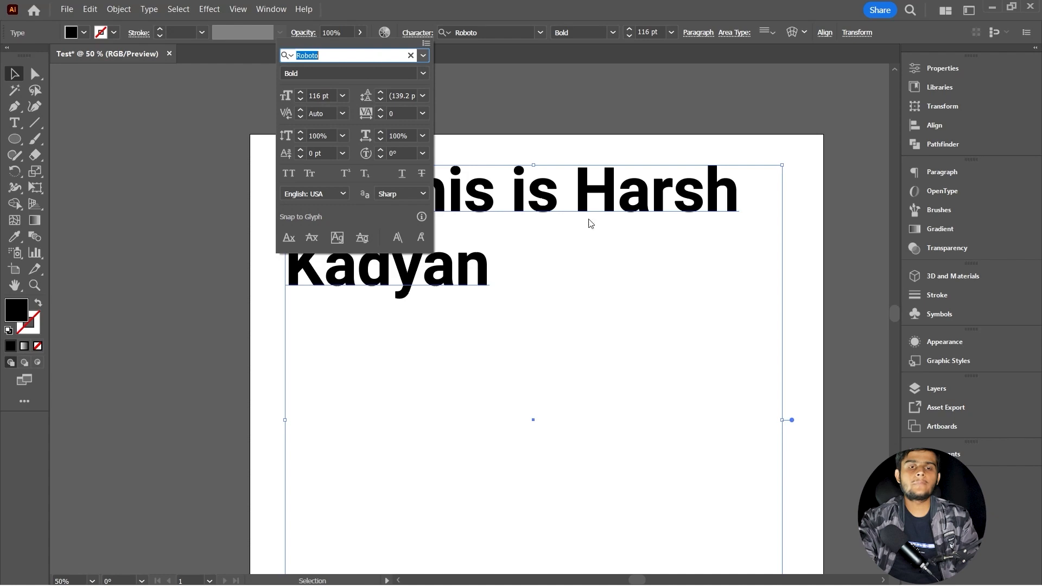
{"action": "key", "text": "Escape"}
{"action": "scroll", "coordinate": [627, 214], "scroll_direction": "up", "scroll_amount": 2}
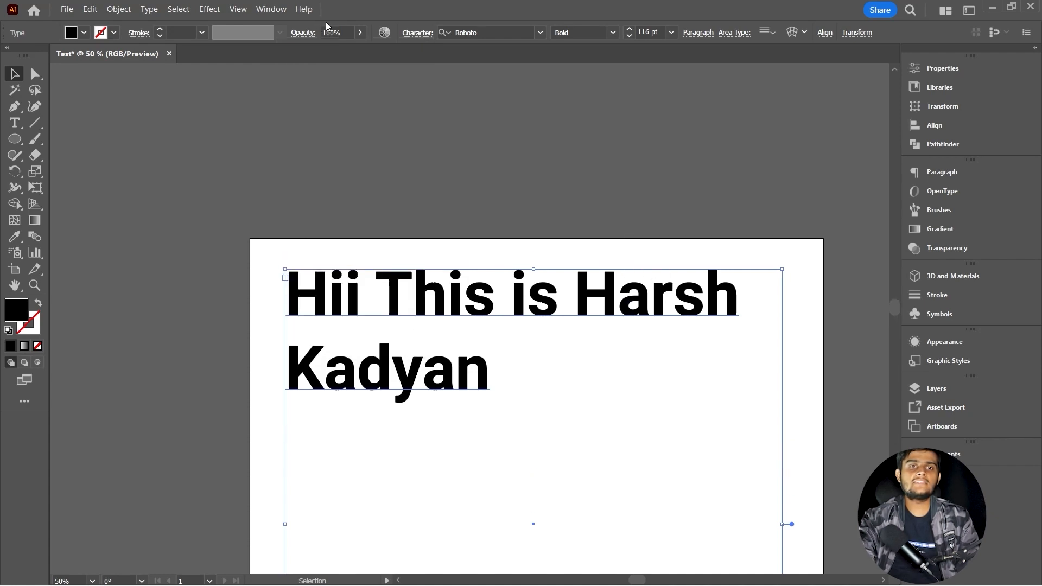
{"action": "left_click", "coordinate": [417, 33]}
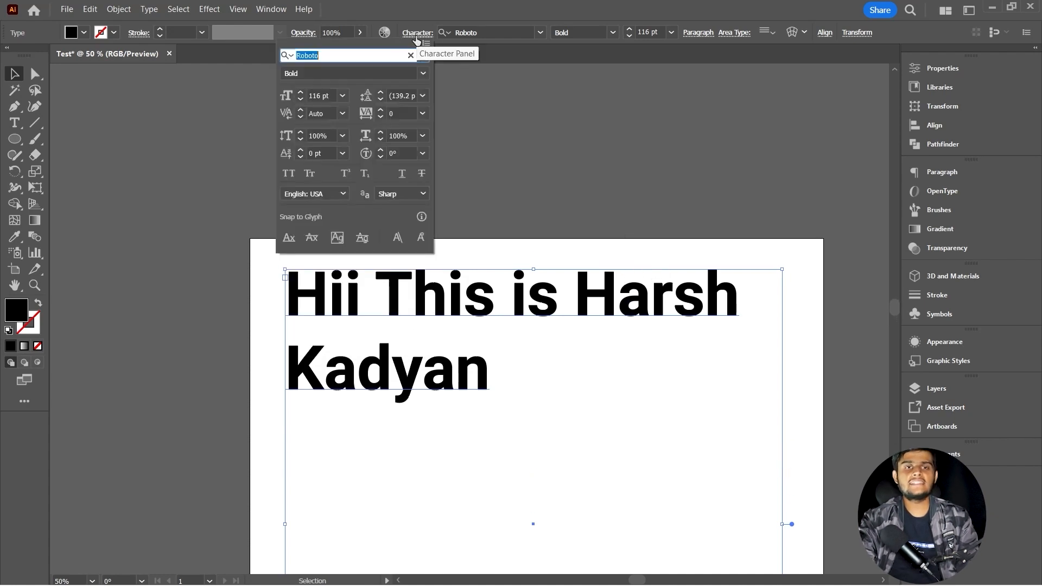
{"action": "left_click", "coordinate": [402, 95]}
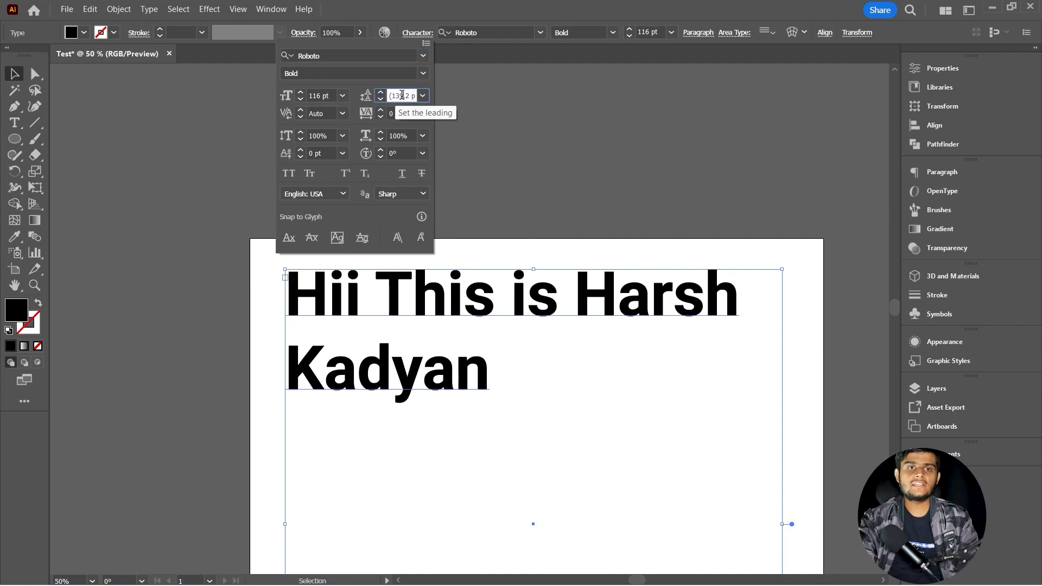
{"action": "scroll", "coordinate": [402, 95], "scroll_direction": "up", "scroll_amount": 18}
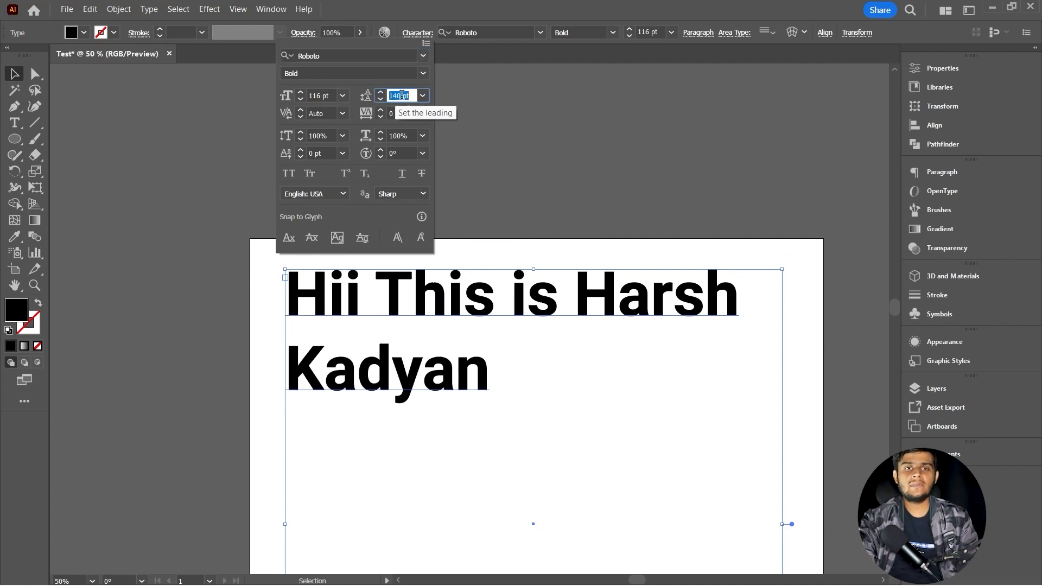
{"action": "scroll", "coordinate": [402, 96], "scroll_direction": "up", "scroll_amount": 20}
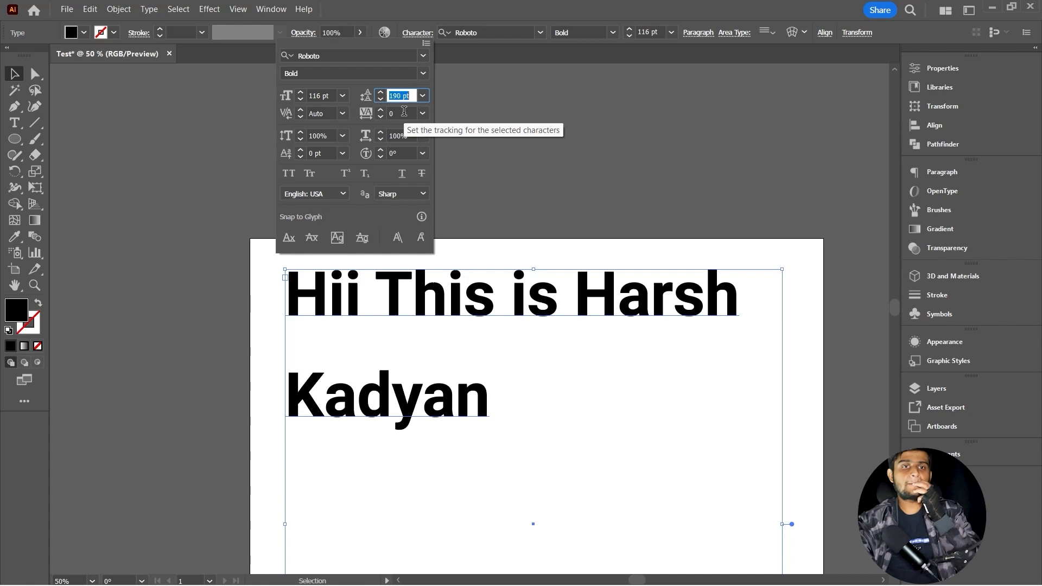
- Try tighter and wider letter spacing on the greeting text, ending with tracking at 38
{"action": "left_click", "coordinate": [404, 112]}
{"action": "scroll", "coordinate": [404, 111], "scroll_direction": "down", "scroll_amount": 7}
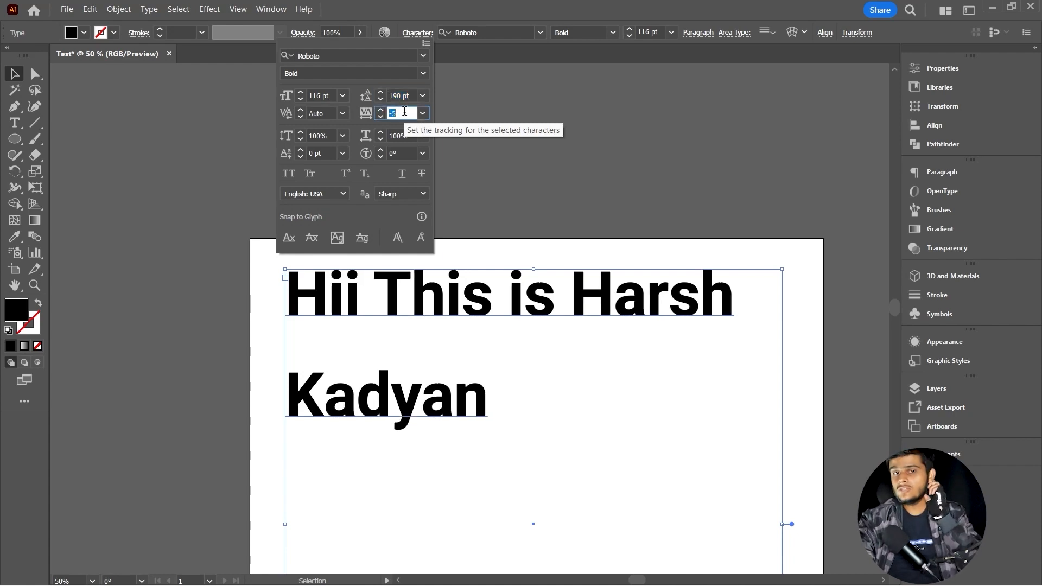
{"action": "scroll", "coordinate": [404, 111], "scroll_direction": "down", "scroll_amount": 4}
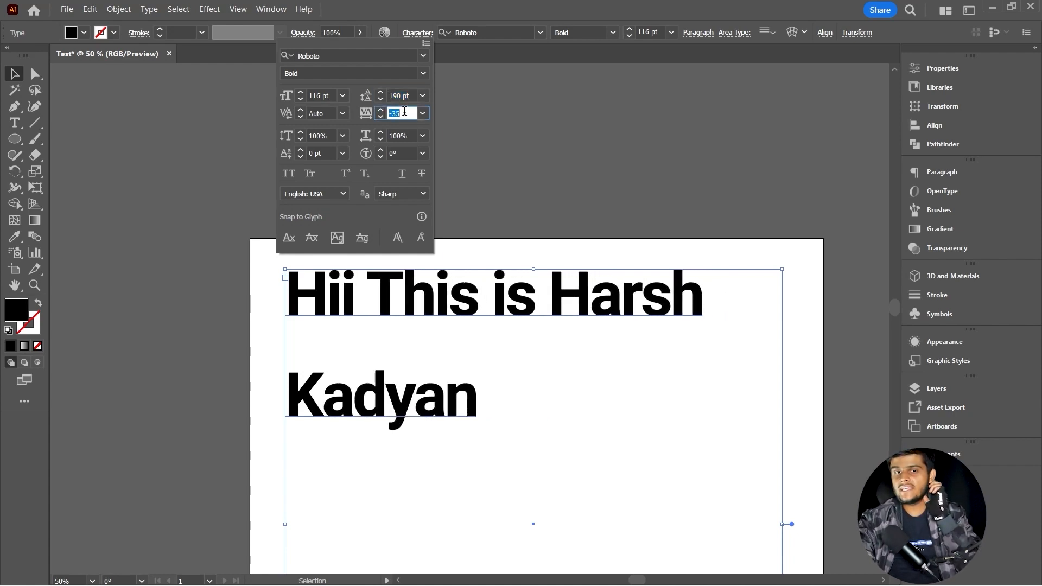
{"action": "scroll", "coordinate": [404, 111], "scroll_direction": "up", "scroll_amount": 15}
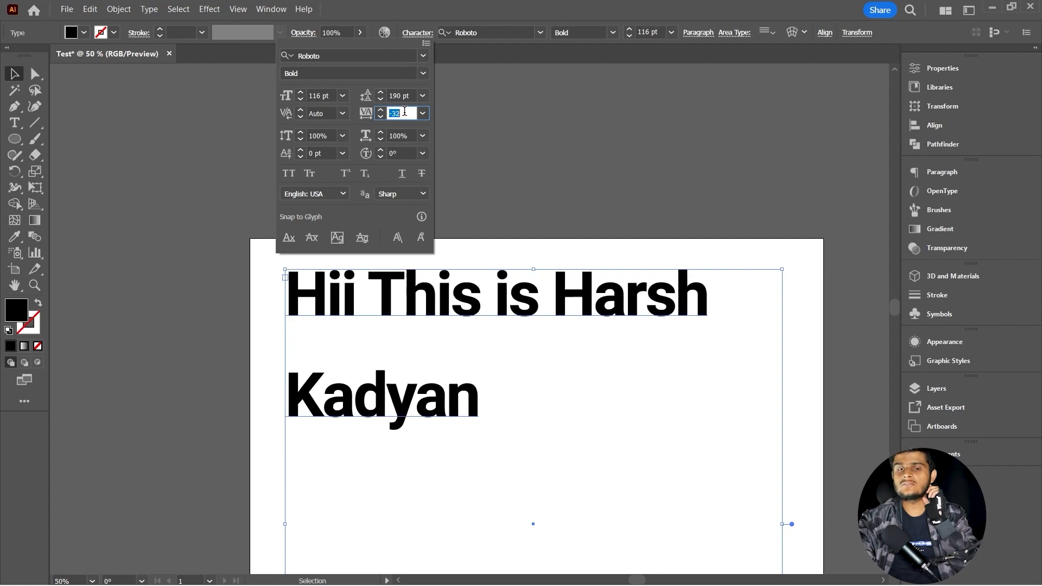
{"action": "scroll", "coordinate": [405, 111], "scroll_direction": "up", "scroll_amount": 12}
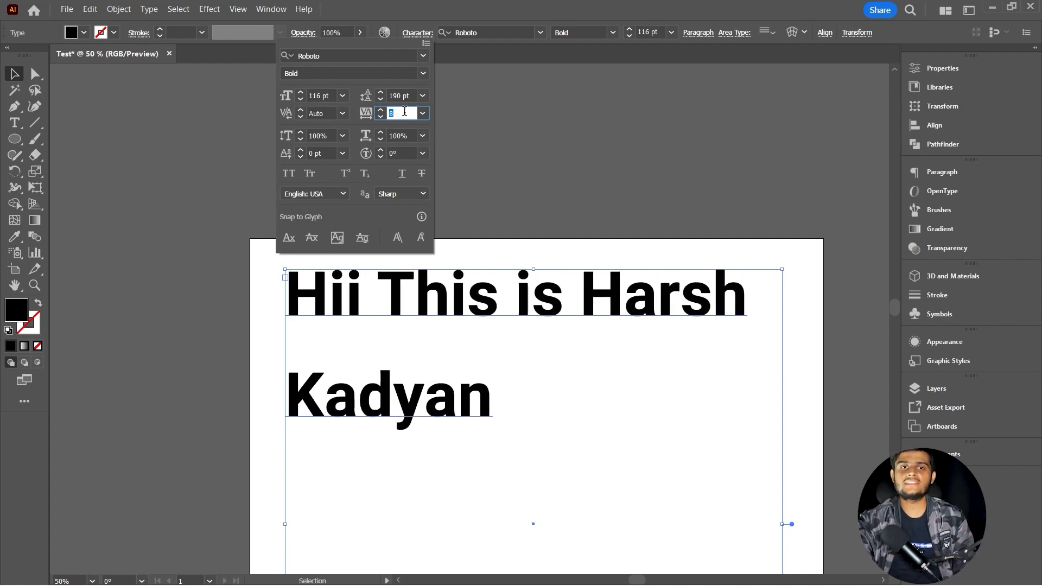
{"action": "scroll", "coordinate": [405, 111], "scroll_direction": "up", "scroll_amount": 4}
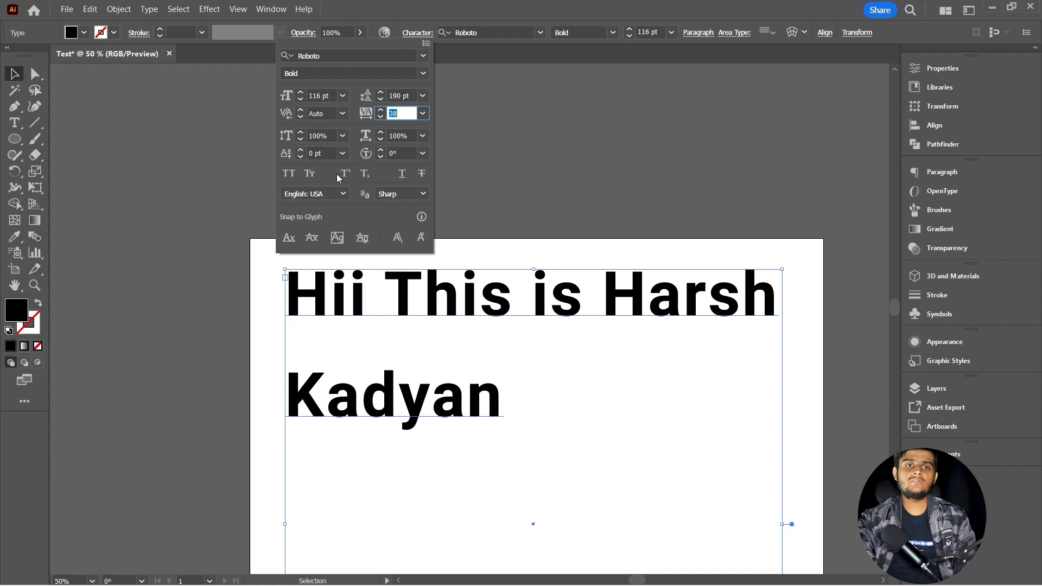
- Try All Caps, Small Caps and Superscript on the whole greeting text, and undo the recent character formatting changes
{"action": "left_click", "coordinate": [284, 173]}
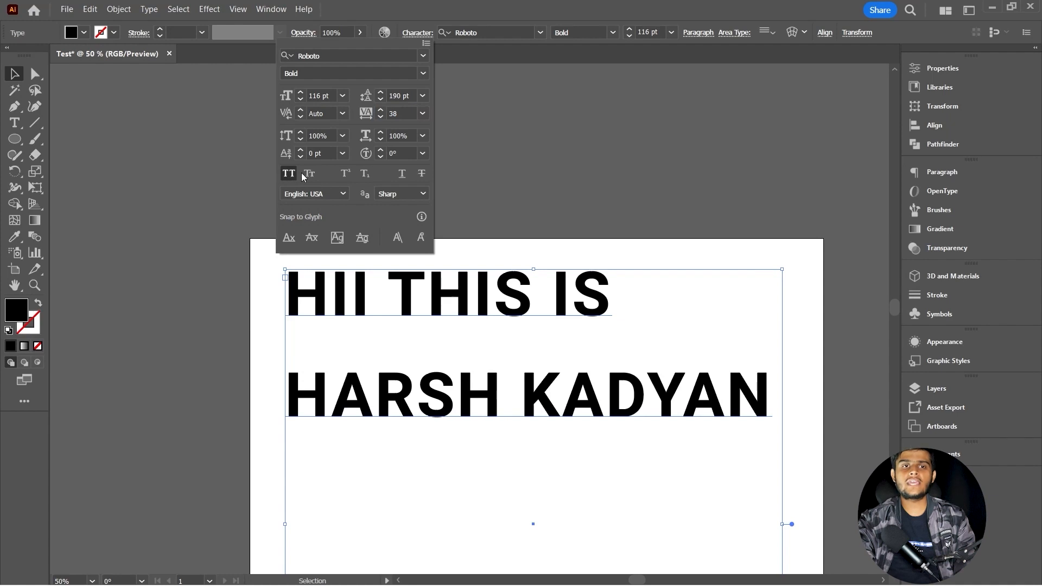
{"action": "left_click", "coordinate": [309, 174]}
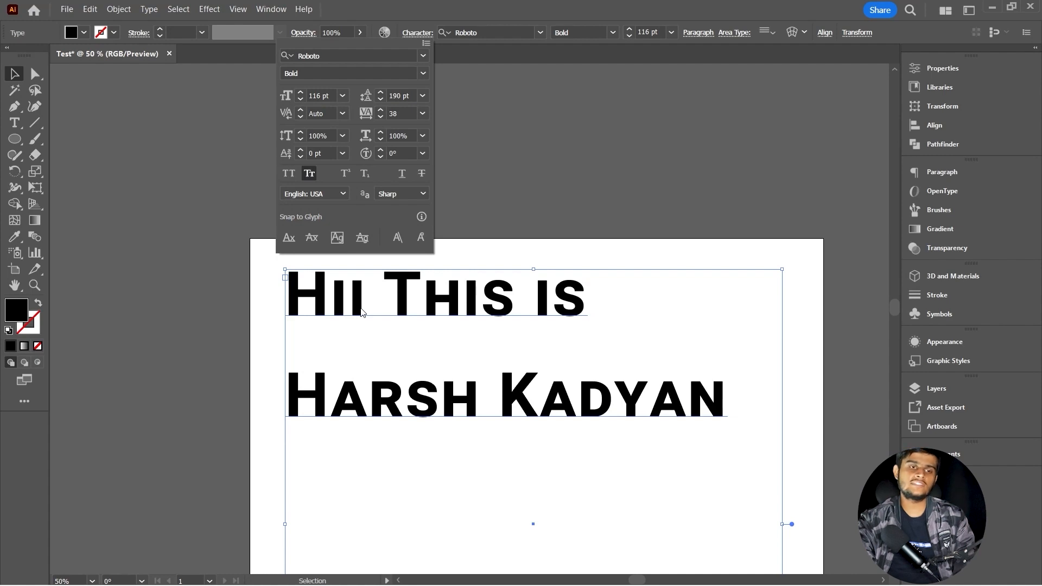
{"action": "left_click", "coordinate": [346, 175]}
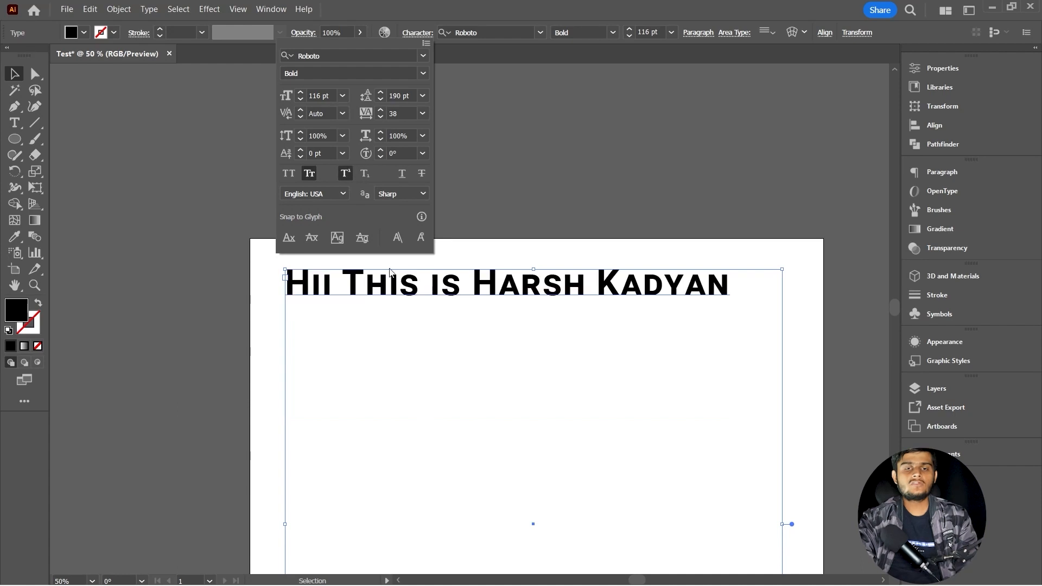
{"action": "key", "text": "Escape"}
{"action": "key", "text": "ctrl+z"}
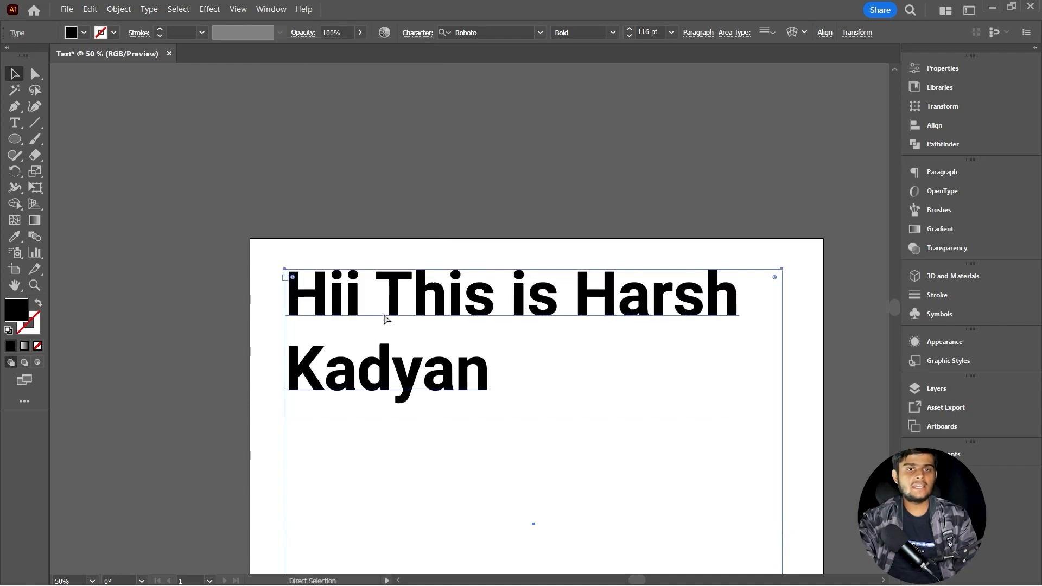
- Apply Superscript to only the letters "ii" in "Hii" and exit text editing
{"action": "double_click", "coordinate": [335, 294]}
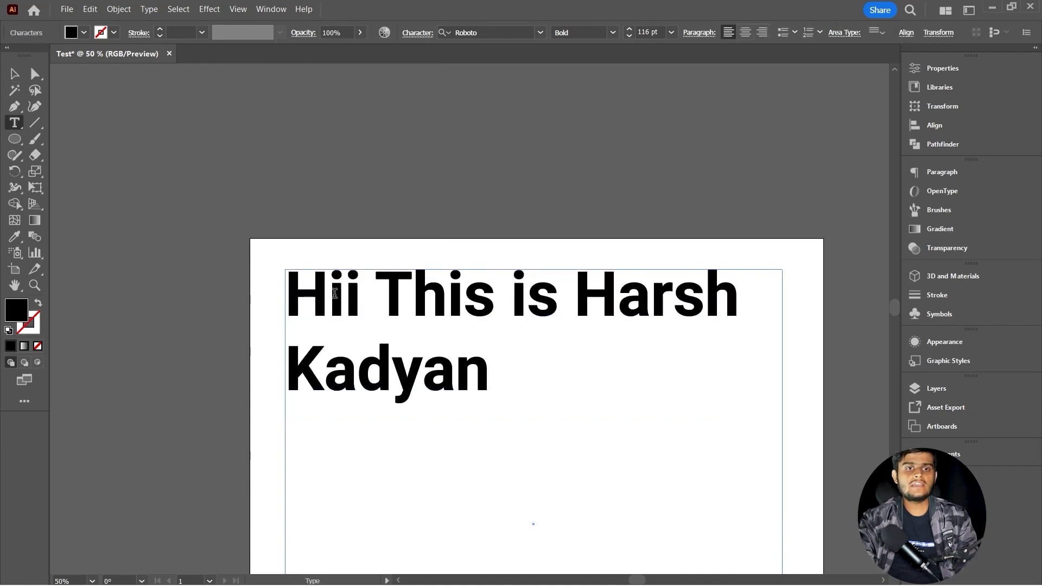
{"action": "left_click_drag", "start_coordinate": [329, 294], "coordinate": [361, 294]}
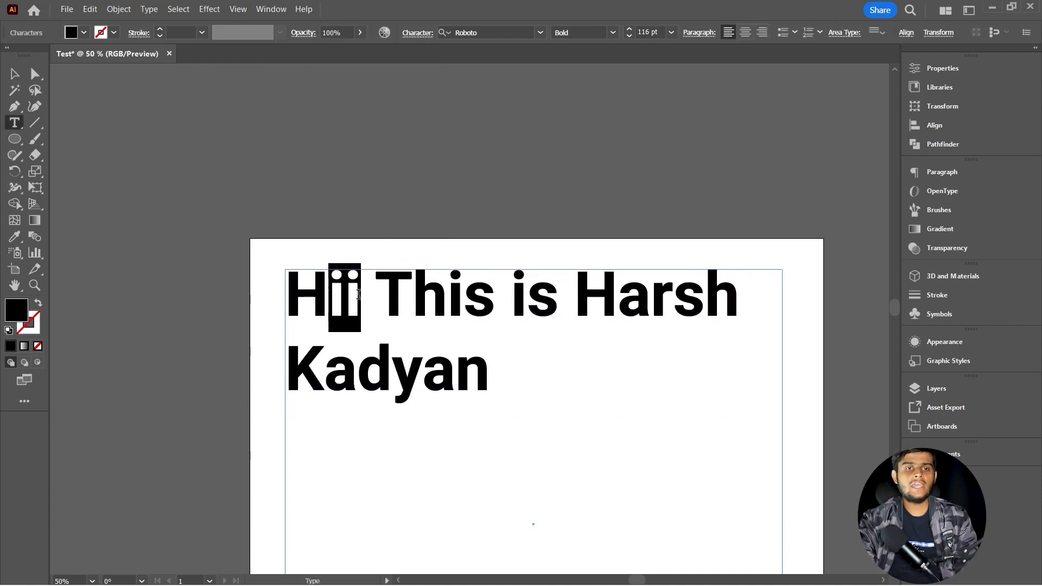
{"action": "left_click", "coordinate": [418, 33]}
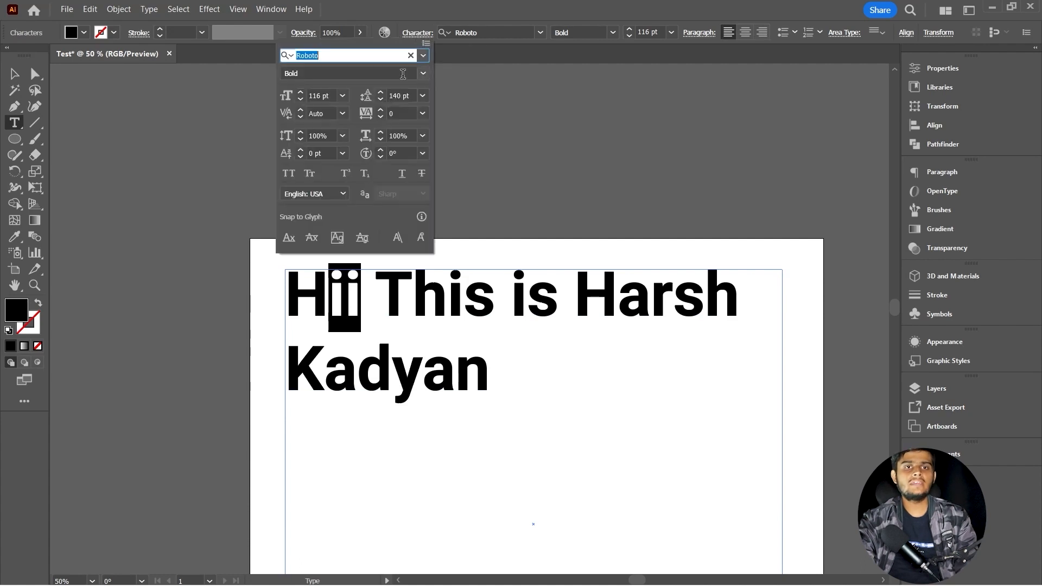
{"action": "left_click", "coordinate": [348, 172]}
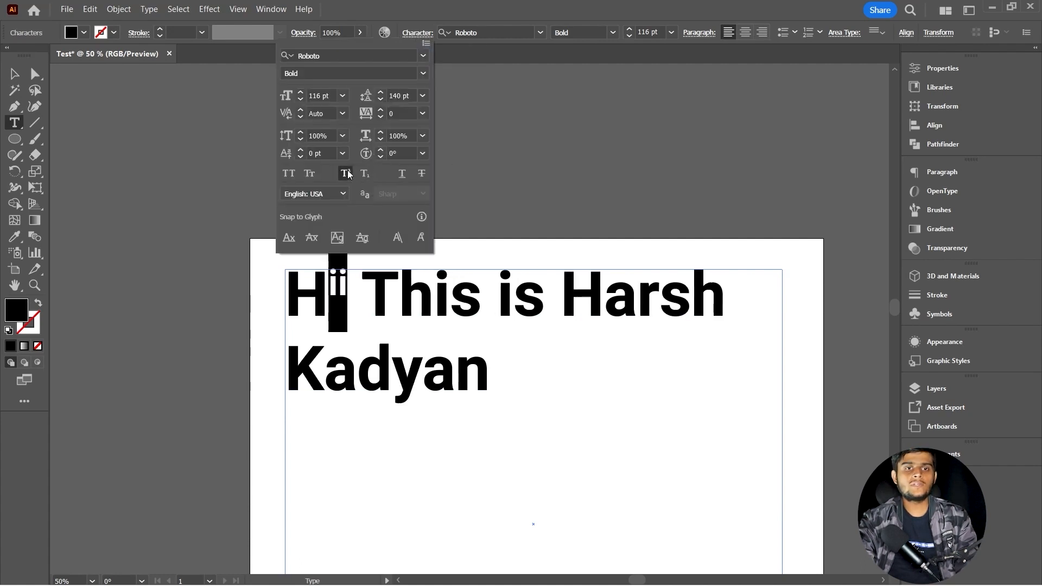
{"action": "left_click", "coordinate": [380, 294]}
{"action": "key", "text": "Escape"}
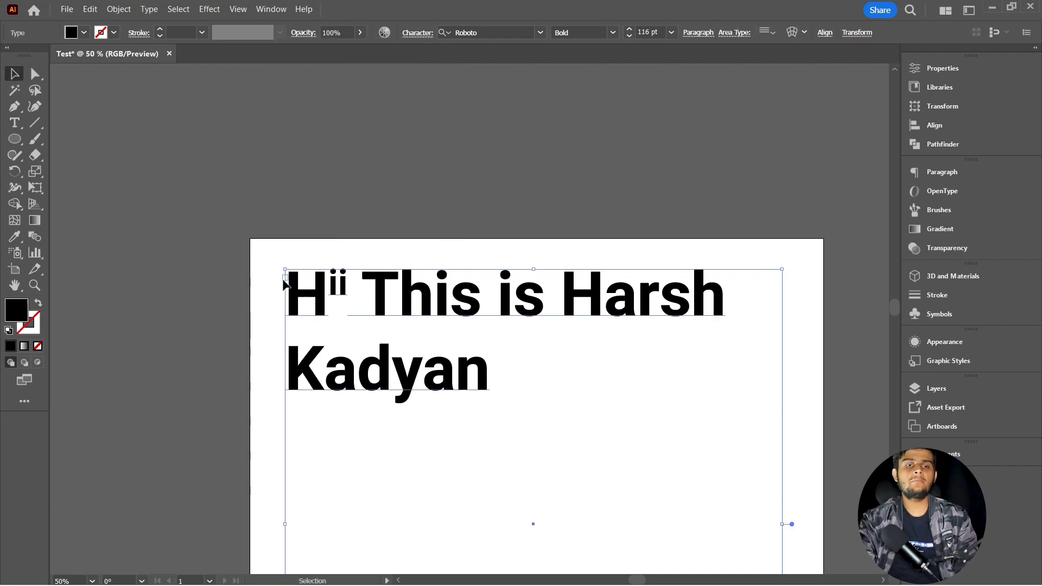
- Change the letters "ii" in "Hii" to Subscript and exit text editing
{"action": "left_click", "coordinate": [418, 33]}
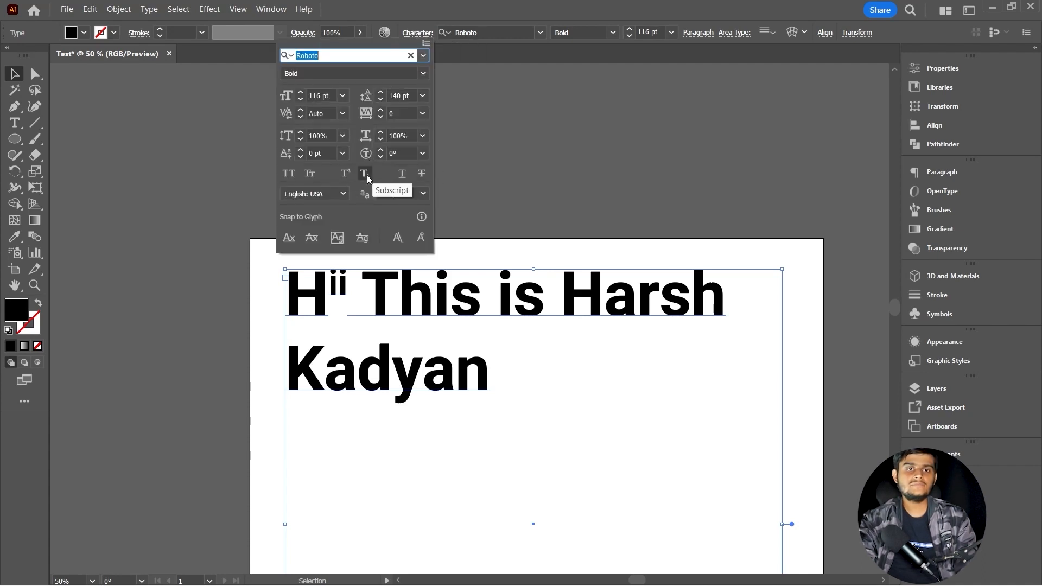
{"action": "double_click", "coordinate": [338, 279]}
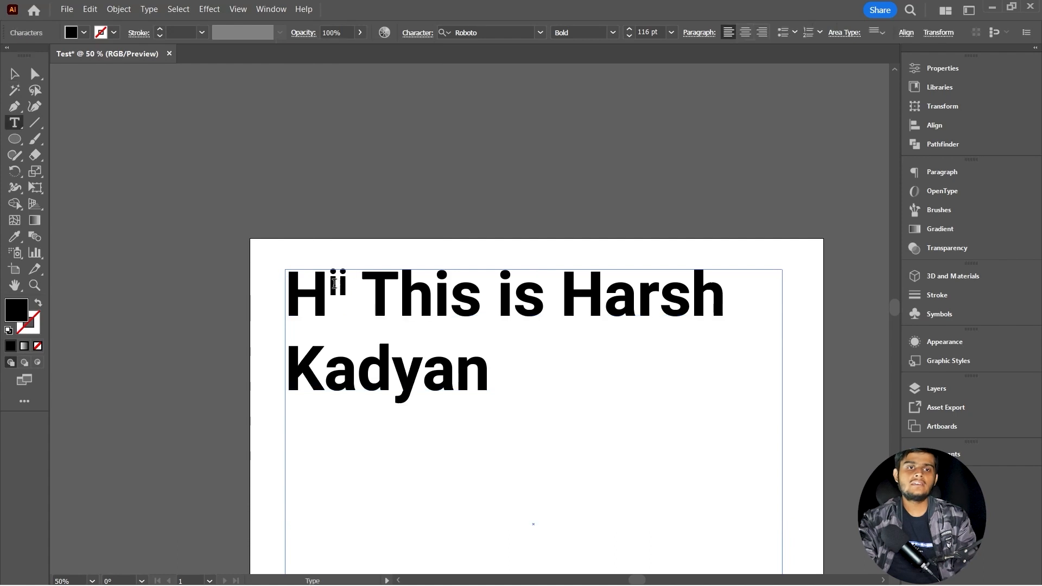
{"action": "left_click_drag", "start_coordinate": [329, 286], "coordinate": [346, 286]}
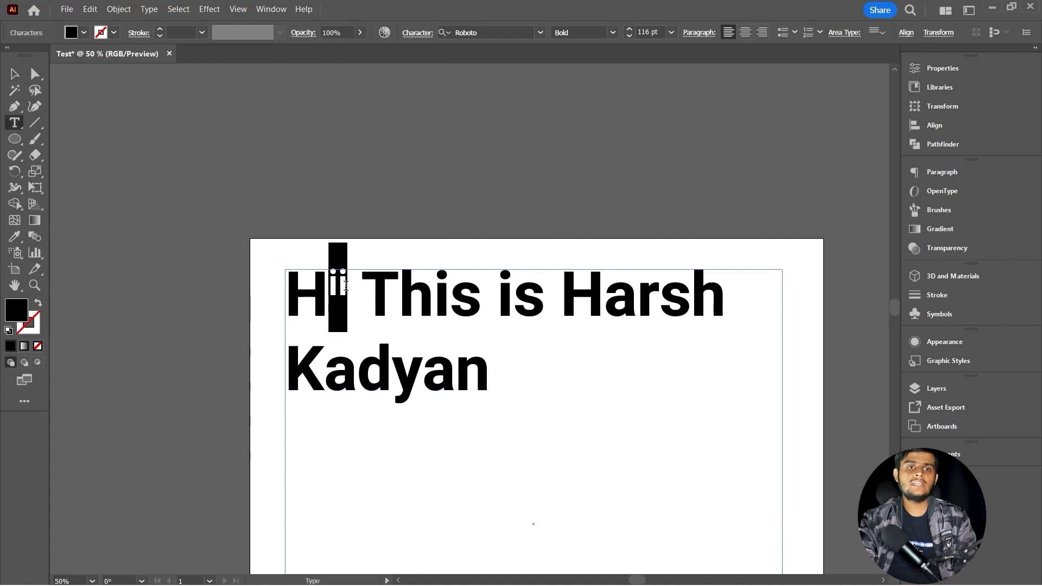
{"action": "left_click", "coordinate": [415, 35]}
{"action": "left_click", "coordinate": [369, 174]}
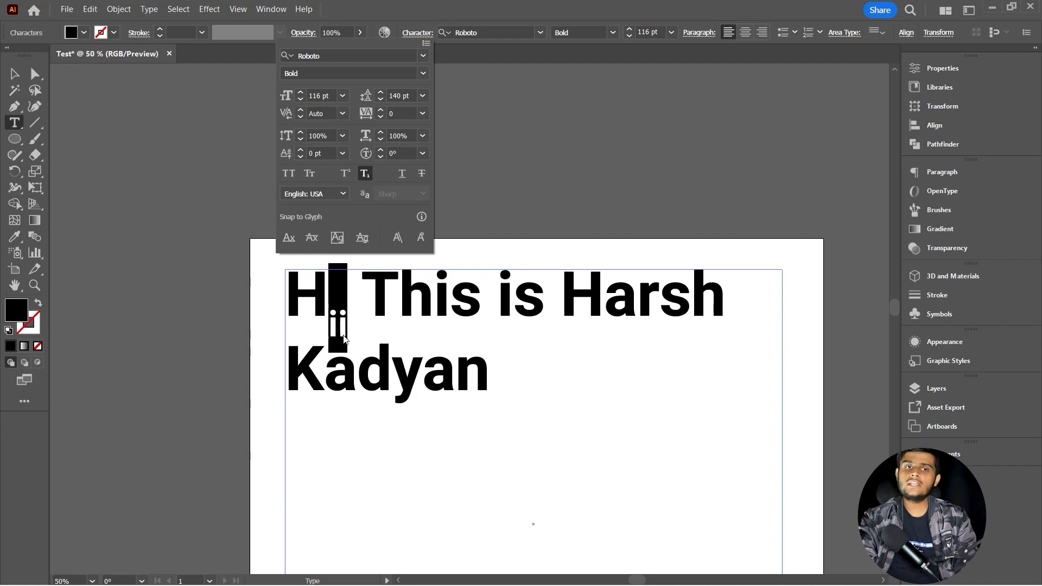
{"action": "key", "text": "Escape"}
{"action": "key", "text": "Escape"}
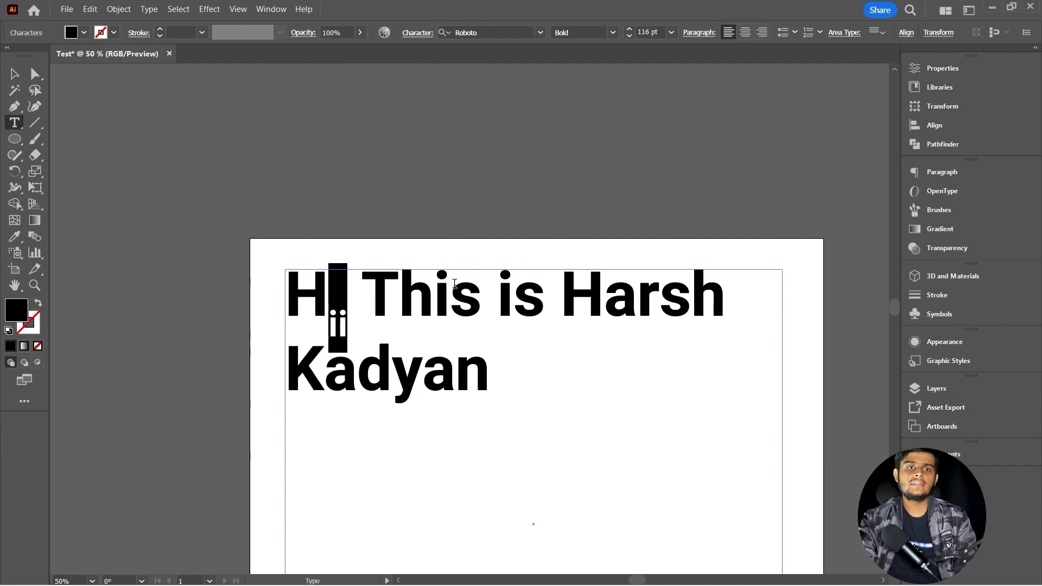
- Try Underline and Strikethrough on the whole greeting text, switching each one off again
{"action": "left_click", "coordinate": [418, 33]}
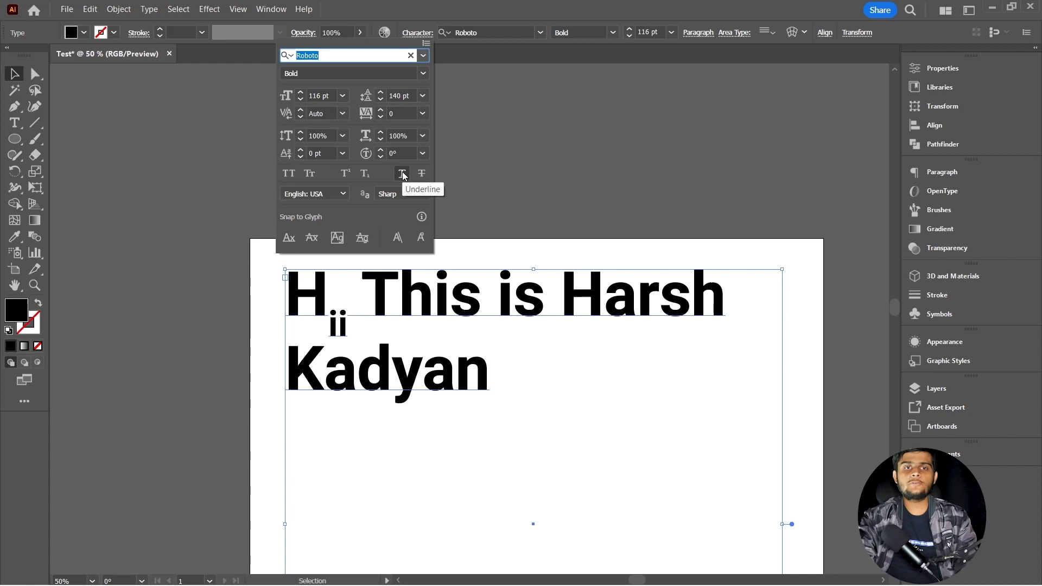
{"action": "left_click", "coordinate": [402, 174]}
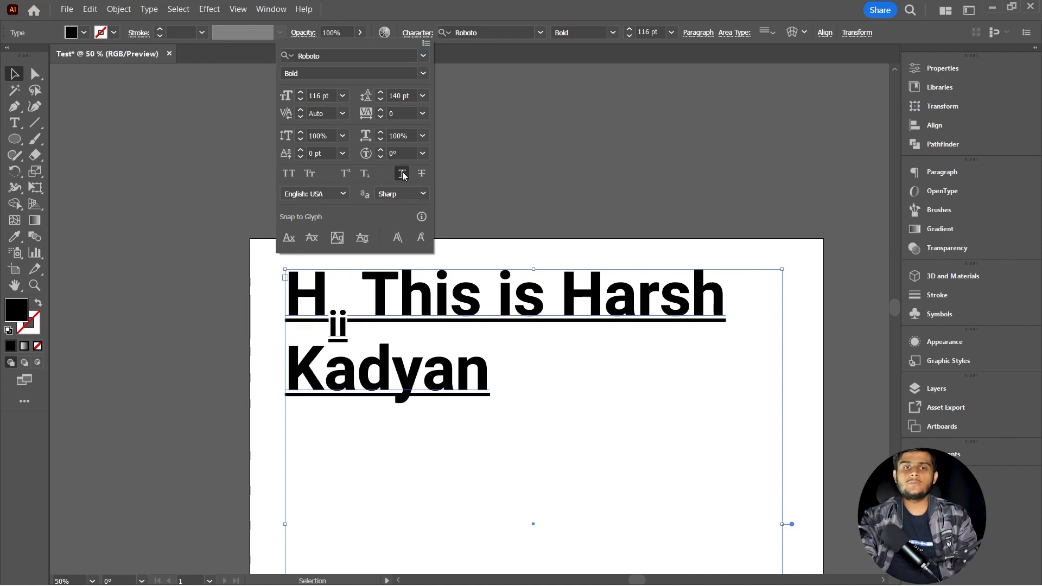
{"action": "left_click", "coordinate": [402, 174]}
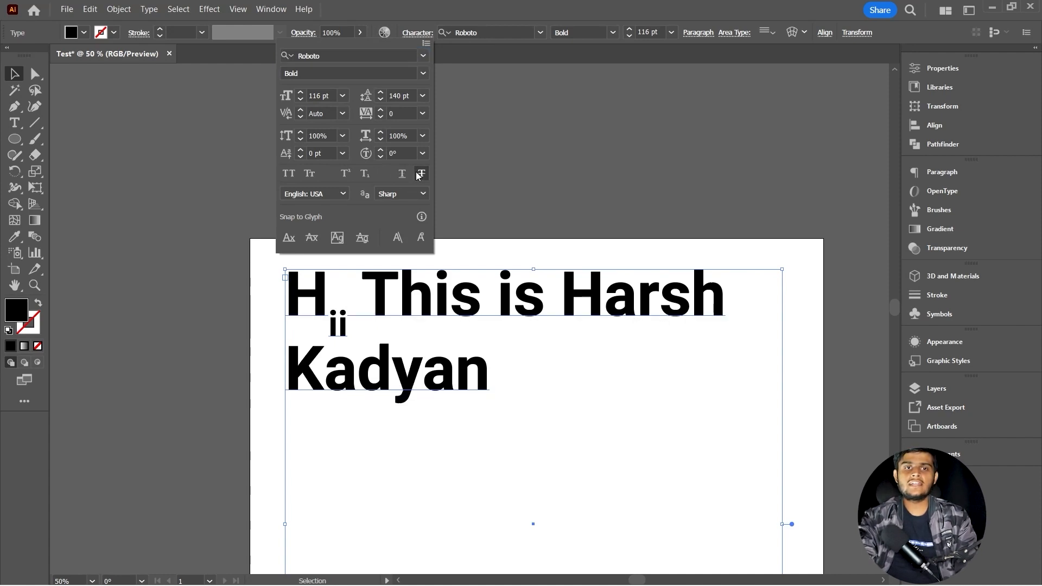
{"action": "left_click", "coordinate": [417, 174]}
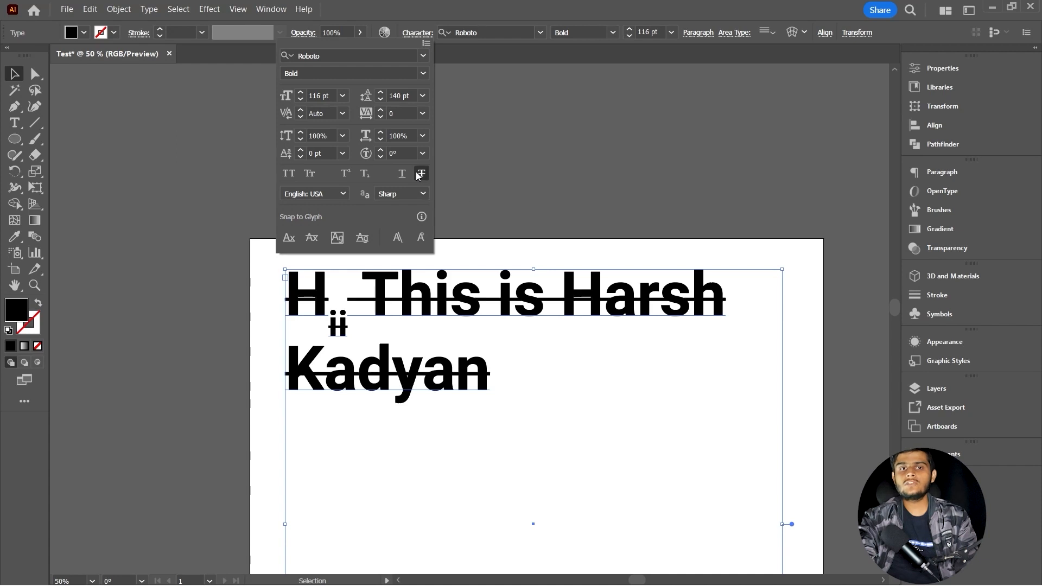
{"action": "left_click", "coordinate": [417, 173]}
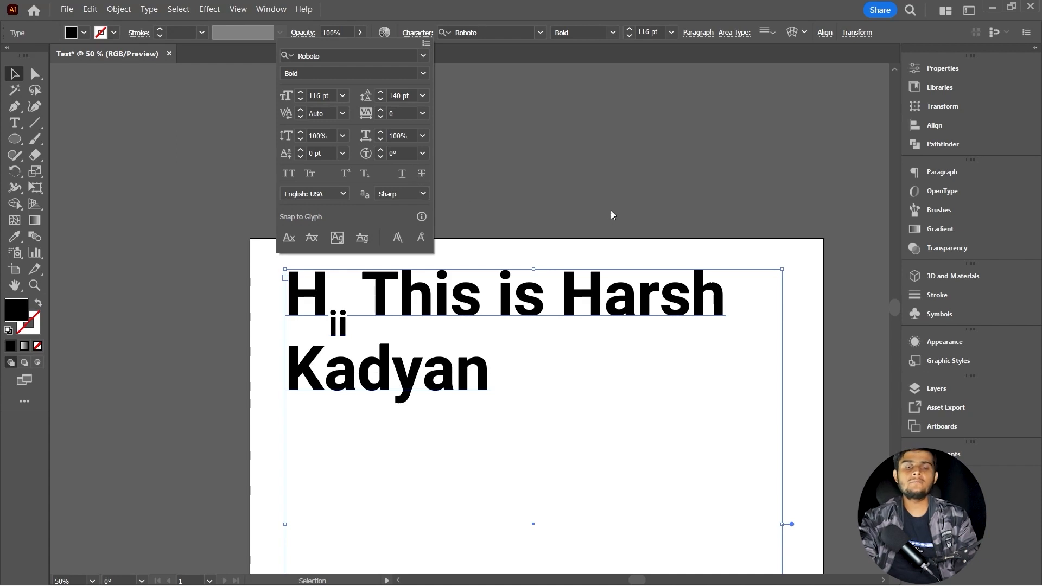
- Shorten the greeting's text frame from its lower edge so it ends just below the second line
{"action": "scroll", "coordinate": [463, 160], "scroll_direction": "down", "scroll_amount": 2}
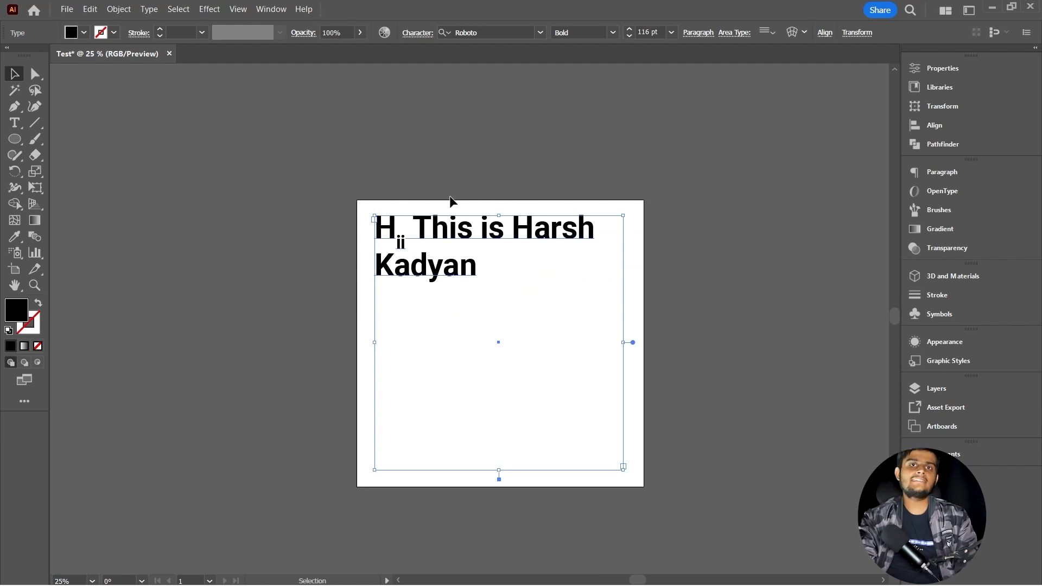
{"action": "scroll", "coordinate": [444, 204], "scroll_direction": "up", "scroll_amount": 2}
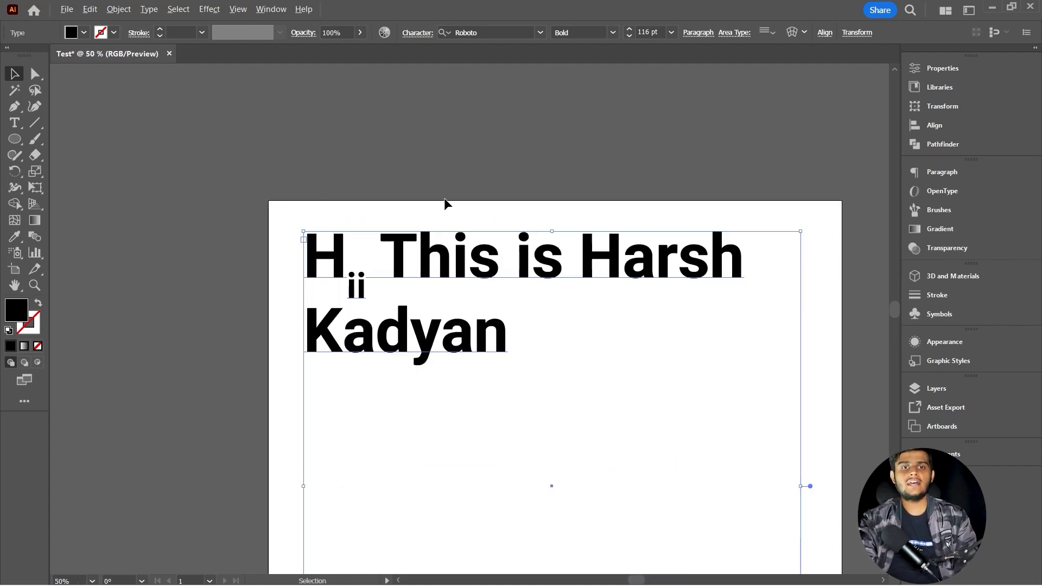
{"action": "scroll", "coordinate": [444, 205], "scroll_direction": "down", "scroll_amount": 1}
{"action": "left_click_drag", "start_coordinate": [516, 548], "coordinate": [525, 292]}
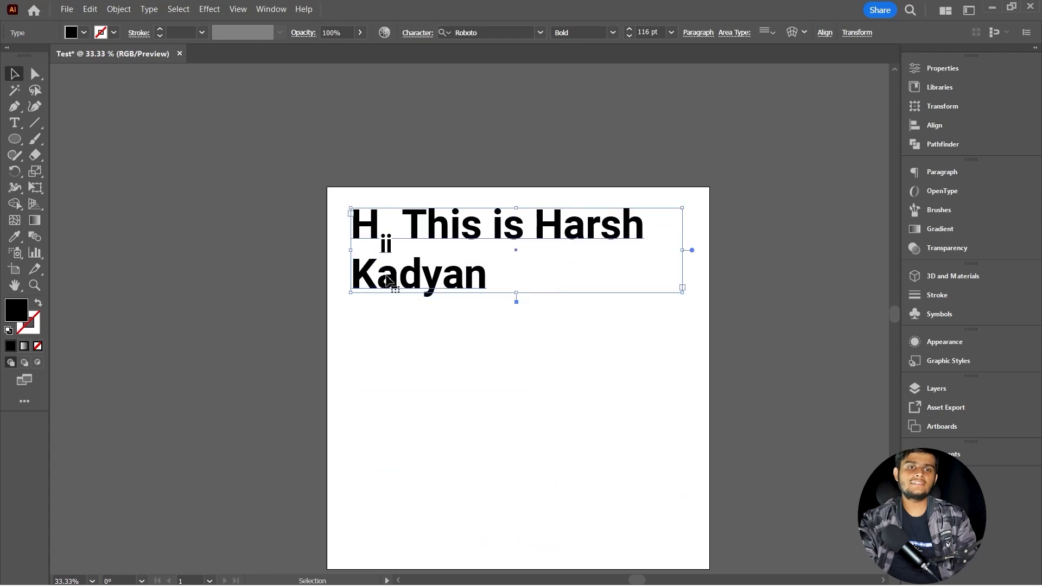
- Change the greeting text's fill color to teal blue #2395B7
{"action": "double_click", "coordinate": [24, 314]}
{"action": "left_click_drag", "start_coordinate": [437, 178], "coordinate": [474, 255]}
{"action": "left_click_drag", "start_coordinate": [441, 179], "coordinate": [420, 226]}
{"action": "left_click", "coordinate": [598, 185]}
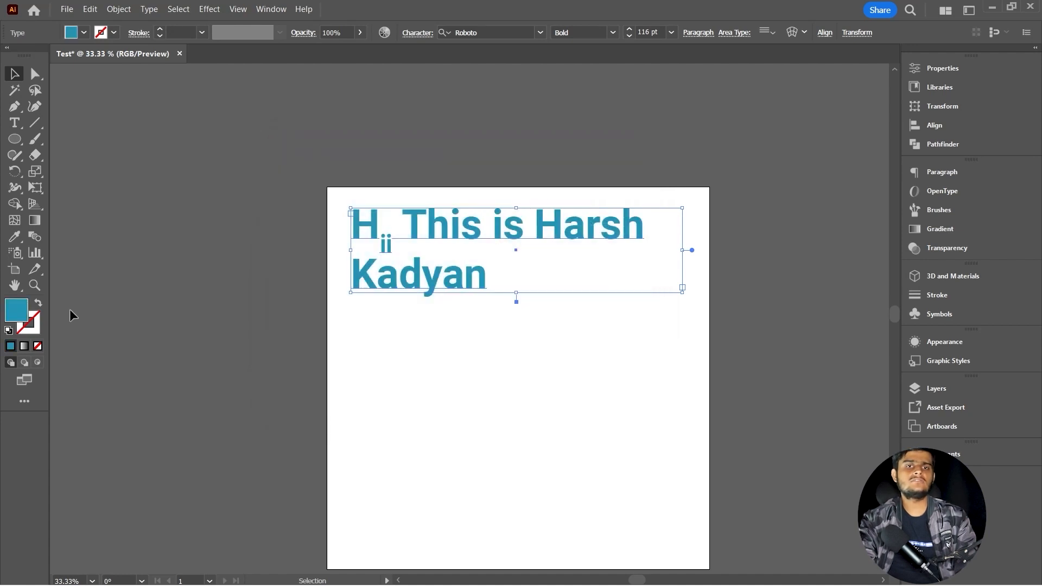
- Change the greeting text's fill color to green #00A82B and deselect the text
{"action": "double_click", "coordinate": [17, 311]}
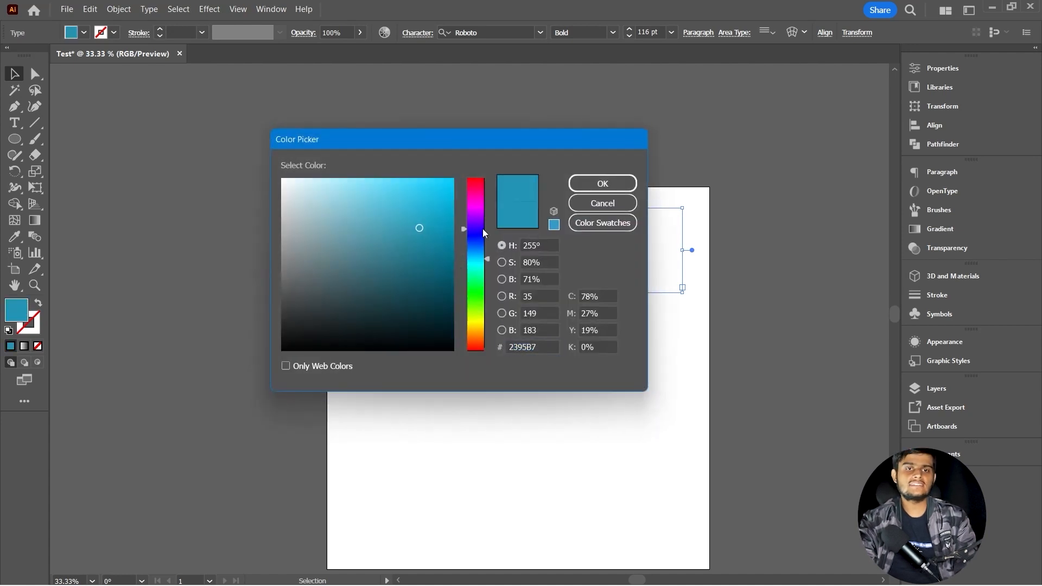
{"action": "left_click_drag", "start_coordinate": [483, 232], "coordinate": [484, 213]}
{"action": "mouse_move", "coordinate": [421, 256]}
{"action": "left_mouse_down"}
{"action": "mouse_move", "coordinate": [428, 263]}
{"action": "mouse_move", "coordinate": [455, 235]}
{"action": "left_mouse_up"}
{"action": "left_click", "coordinate": [477, 241]}
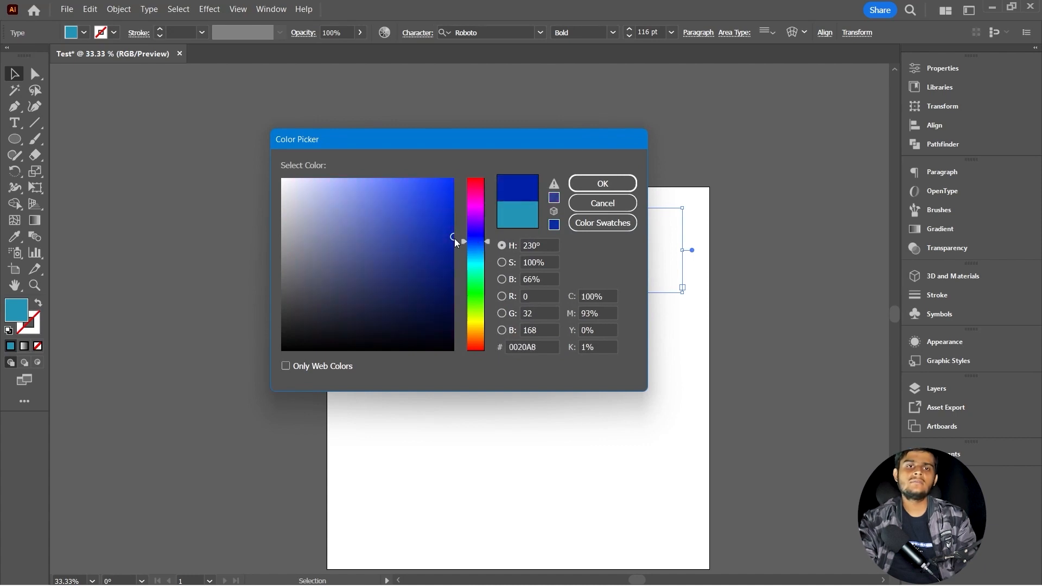
{"action": "left_click", "coordinate": [472, 285]}
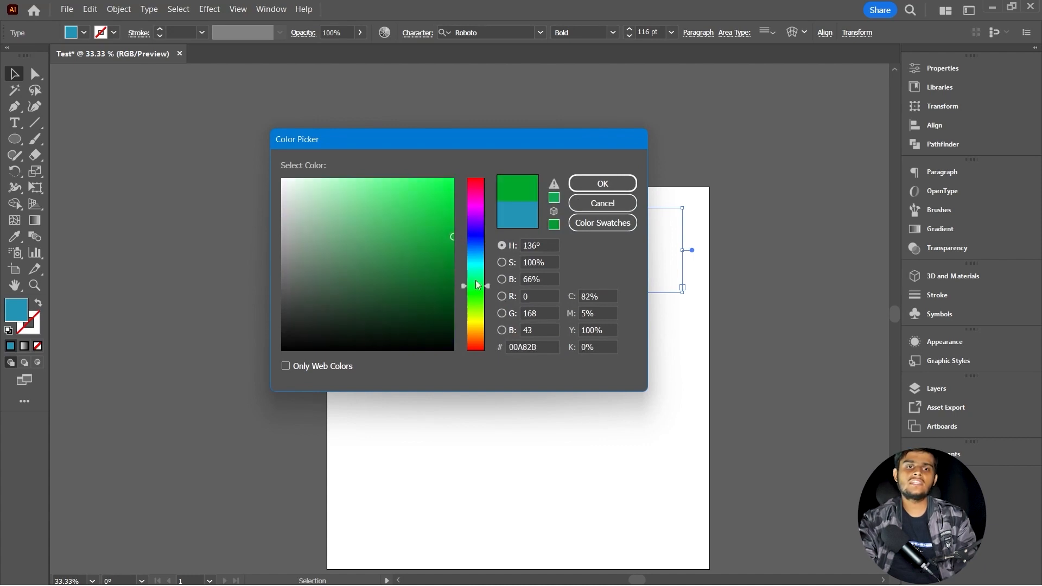
{"action": "left_click", "coordinate": [603, 184]}
{"action": "left_click", "coordinate": [281, 296]}
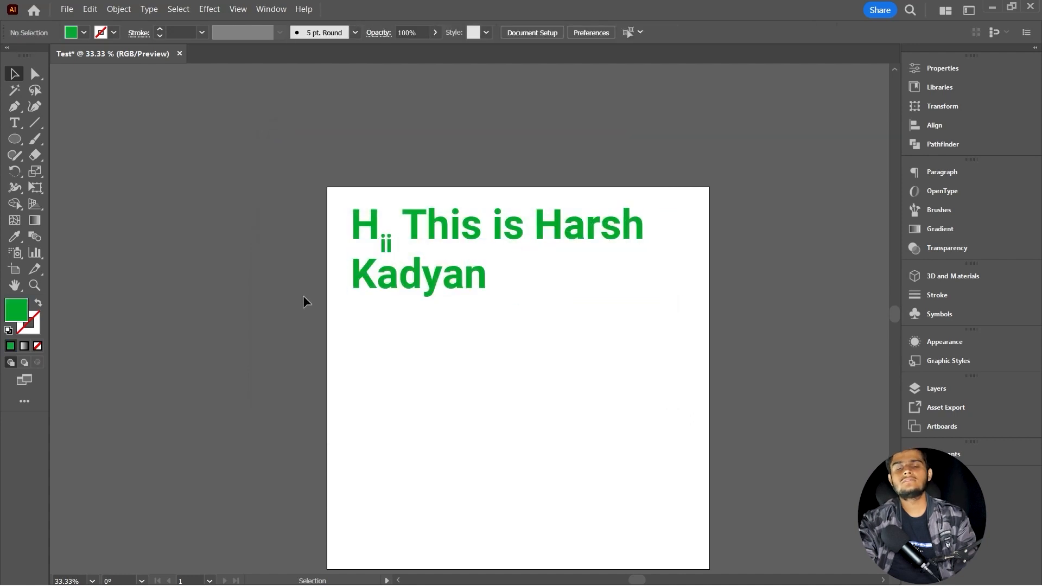
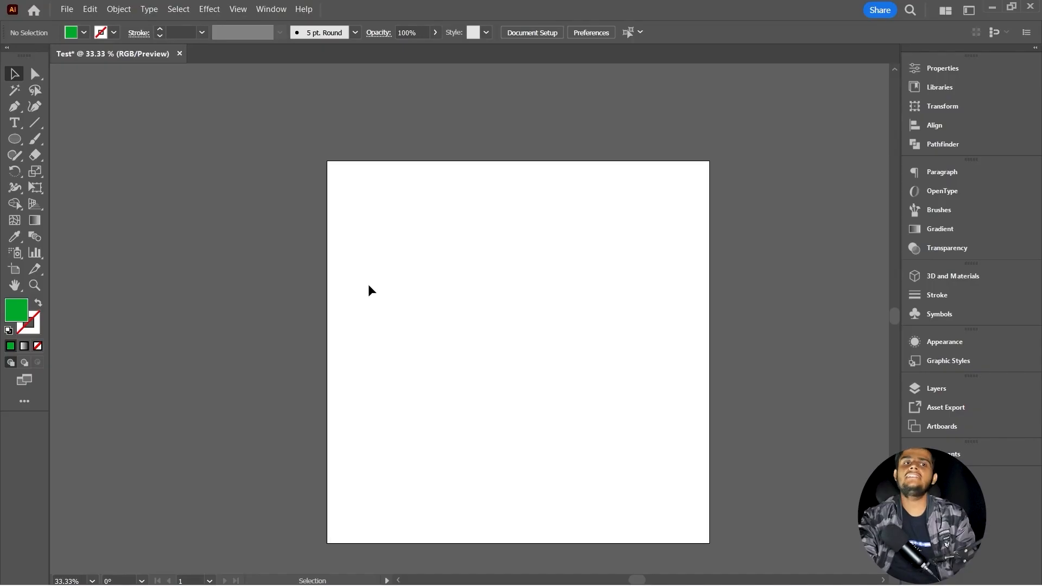
- Draw a rectangle that covers the whole artboard as a background
{"action": "left_click_drag", "start_coordinate": [368, 285], "coordinate": [307, 282]}
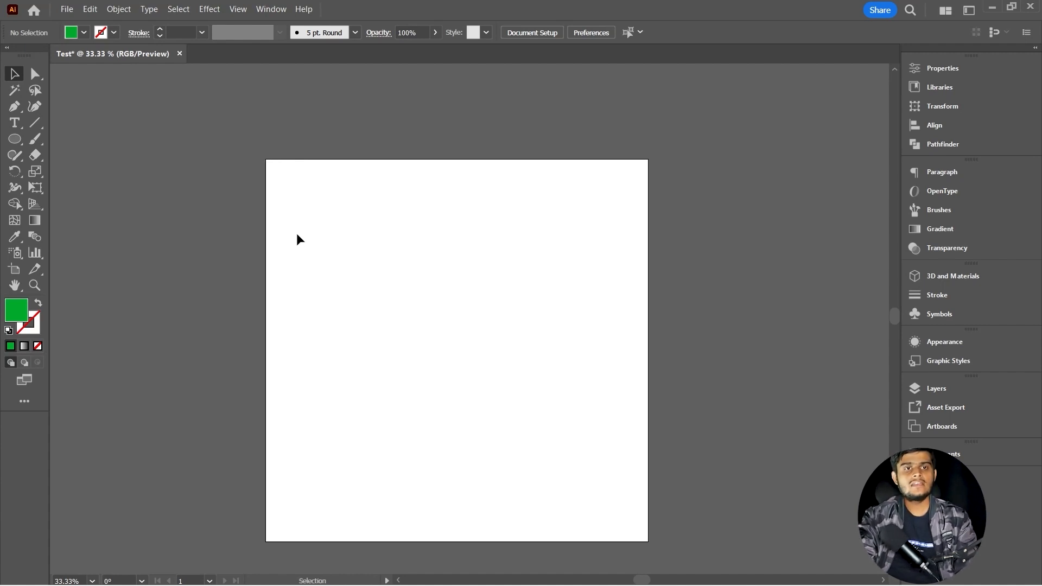
{"action": "key", "text": "m"}
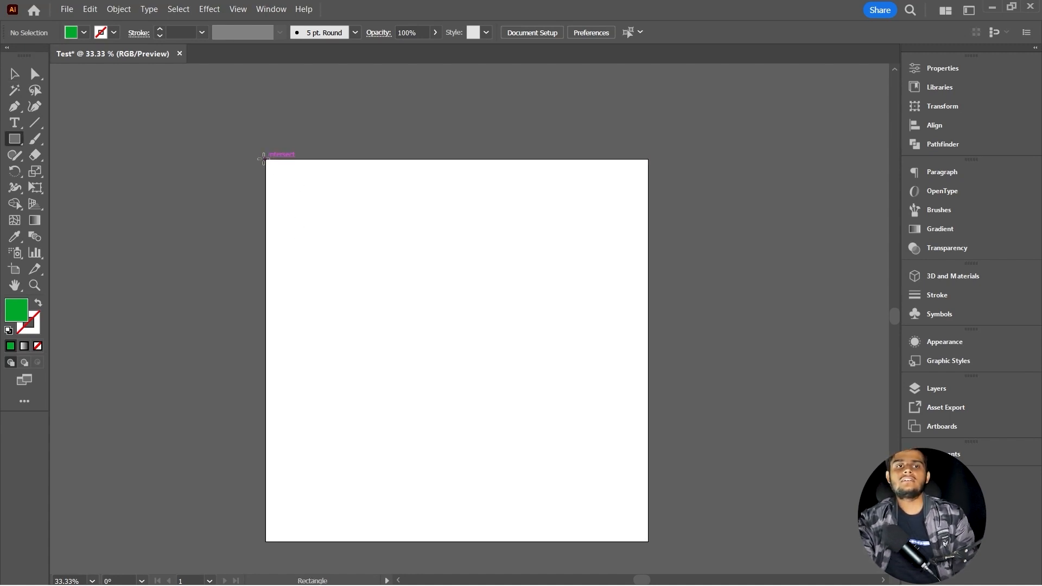
{"action": "mouse_move", "coordinate": [263, 159]}
{"action": "left_mouse_down"}
{"action": "mouse_move", "coordinate": [301, 214]}
{"action": "mouse_move", "coordinate": [594, 479]}
{"action": "mouse_move", "coordinate": [646, 509]}
{"action": "left_mouse_up"}
{"action": "key", "text": "v"}
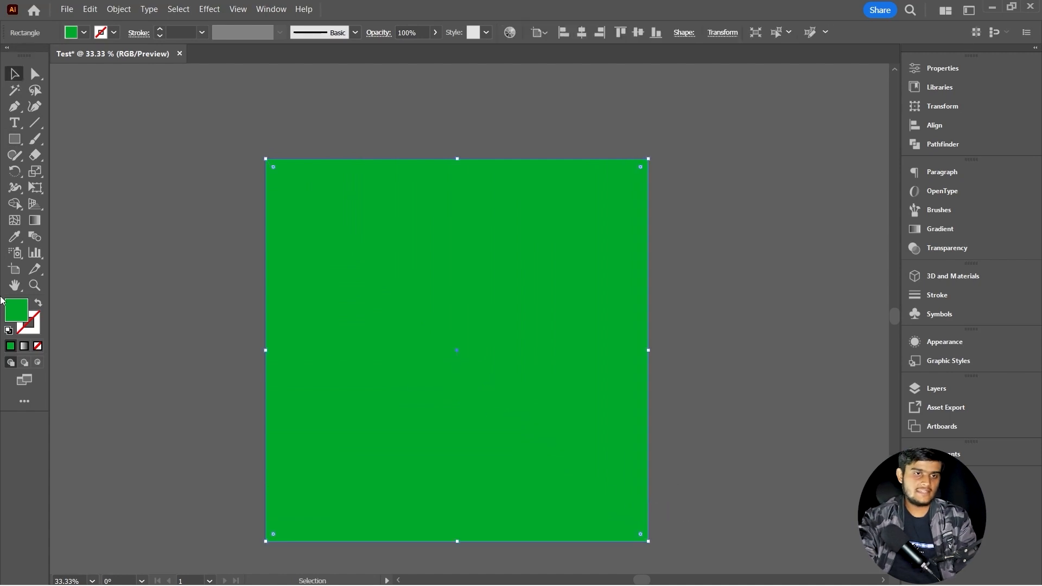
- Try a muted blue and a deep blue #062DBC as the background square's fill color
{"action": "double_click", "coordinate": [23, 310]}
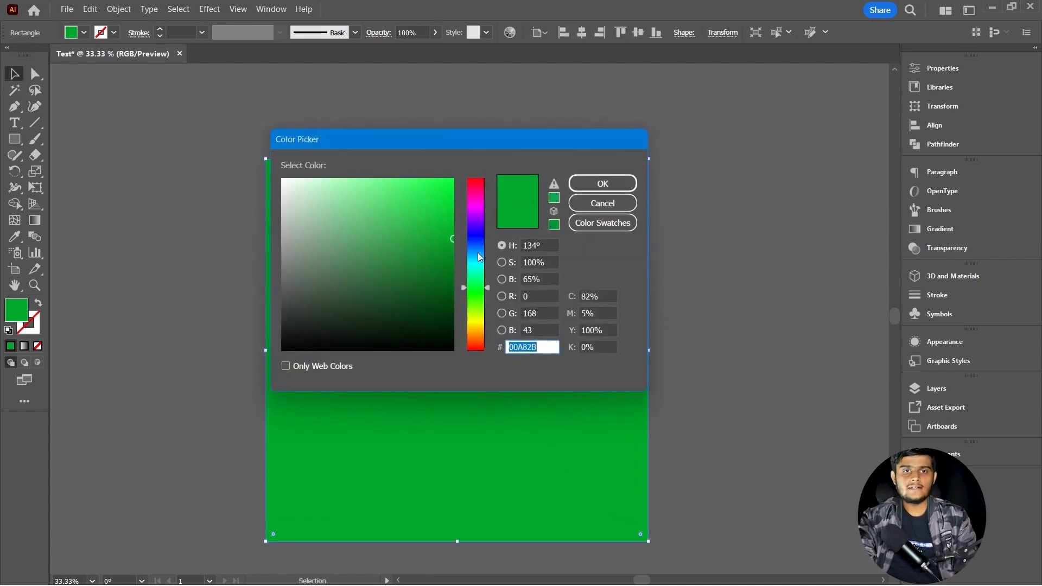
{"action": "left_click", "coordinate": [477, 253]}
{"action": "left_click_drag", "start_coordinate": [421, 224], "coordinate": [419, 249]}
{"action": "left_click", "coordinate": [603, 190]}
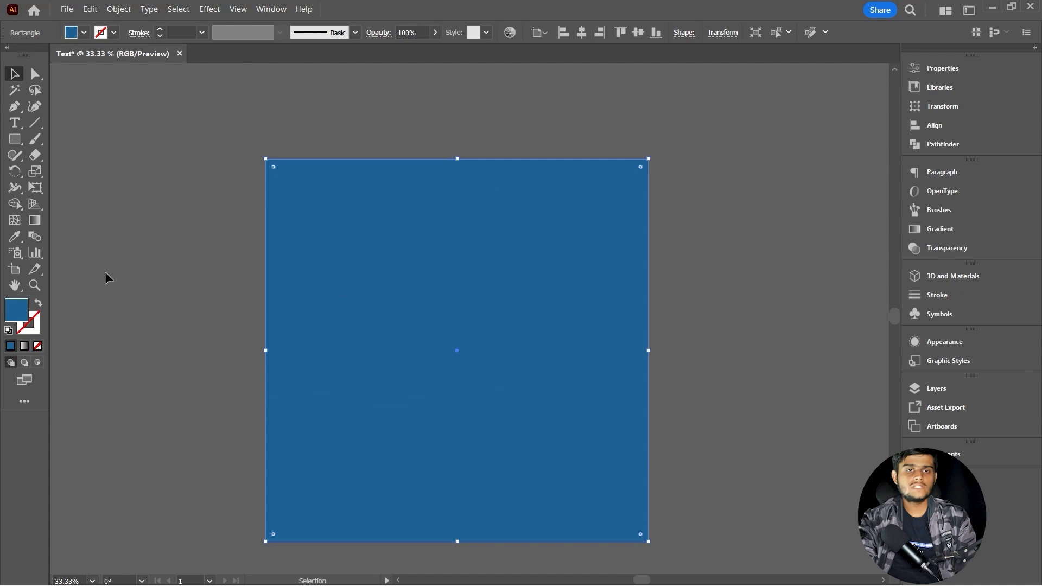
{"action": "double_click", "coordinate": [14, 318]}
{"action": "left_click_drag", "start_coordinate": [430, 244], "coordinate": [445, 223]}
{"action": "left_click_drag", "start_coordinate": [483, 252], "coordinate": [448, 222]}
{"action": "left_click", "coordinate": [452, 215]}
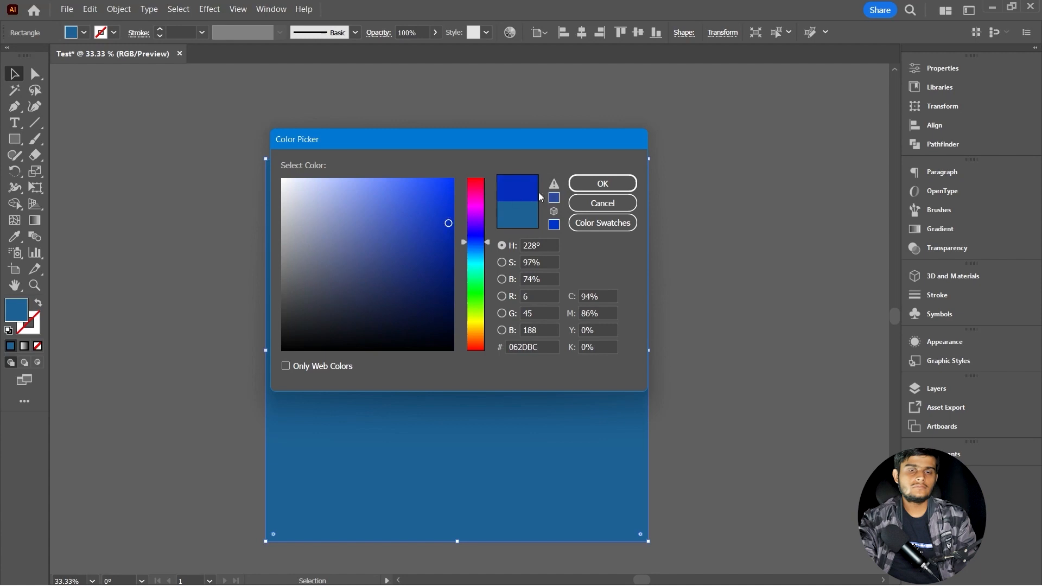
{"action": "left_click", "coordinate": [580, 188]}
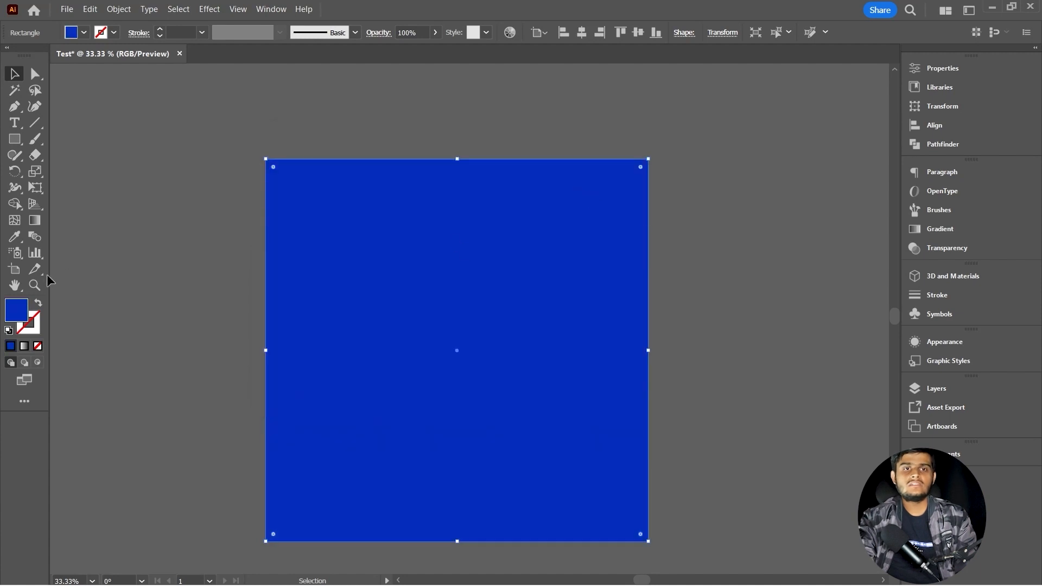
- Set the background square's fill color to purple #571BDB and deselect it
{"action": "double_click", "coordinate": [16, 311]}
{"action": "left_click", "coordinate": [476, 228]}
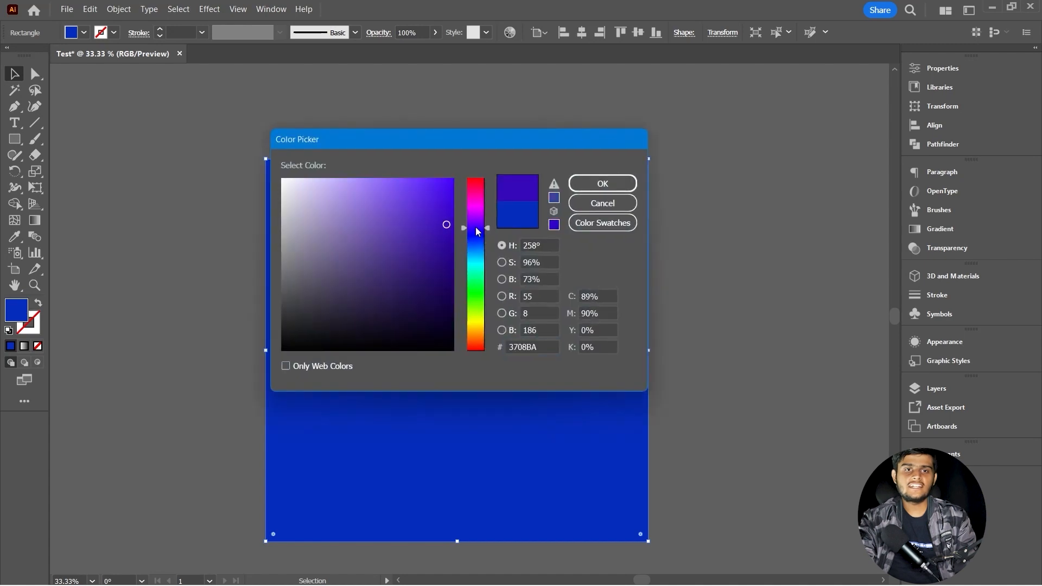
{"action": "left_click_drag", "start_coordinate": [475, 227], "coordinate": [431, 203]}
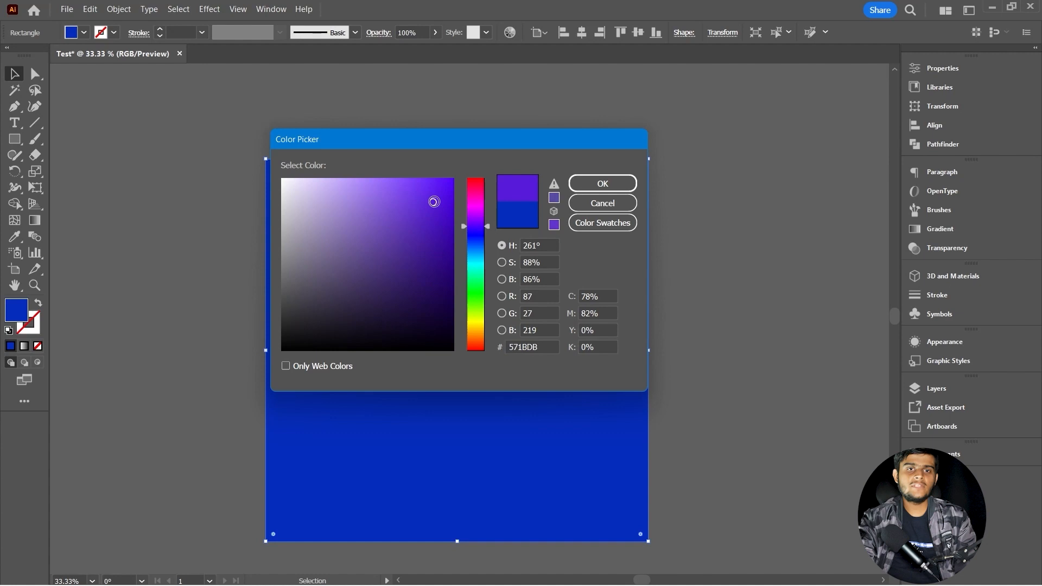
{"action": "left_click", "coordinate": [602, 184]}
{"action": "left_click", "coordinate": [727, 277]}
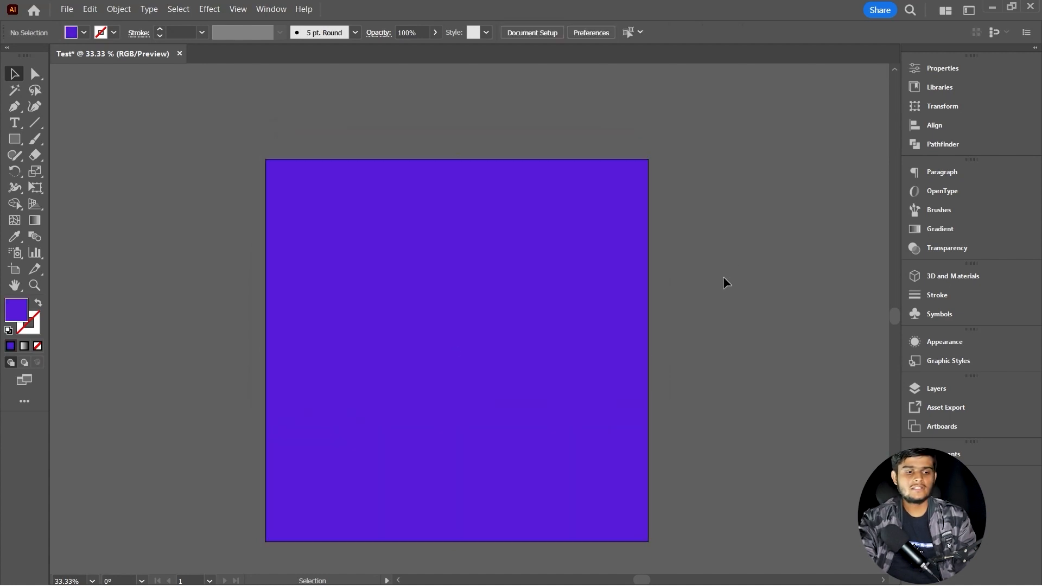
- Draw a circle about as wide as the artboard and move it over the square's lower-right corner
{"action": "left_click_drag", "start_coordinate": [728, 279], "coordinate": [736, 256]}
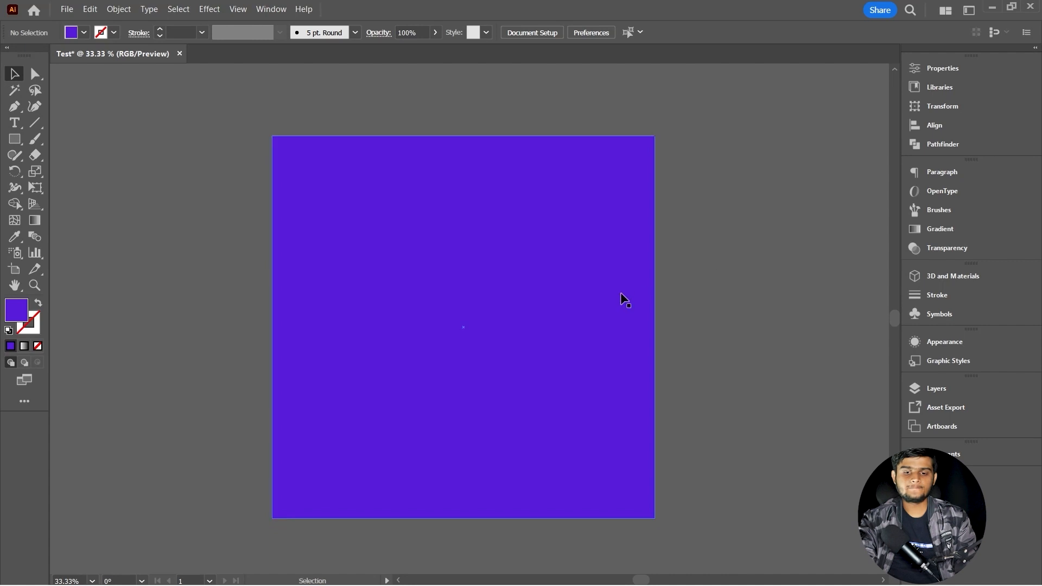
{"action": "scroll", "coordinate": [515, 252], "scroll_direction": "up", "scroll_amount": 1}
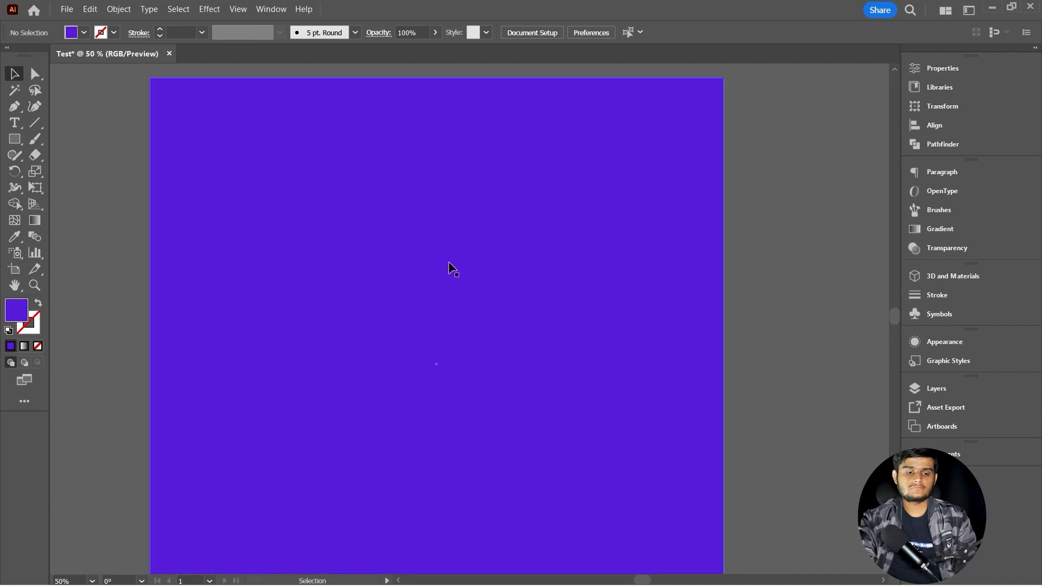
{"action": "left_click", "coordinate": [299, 225]}
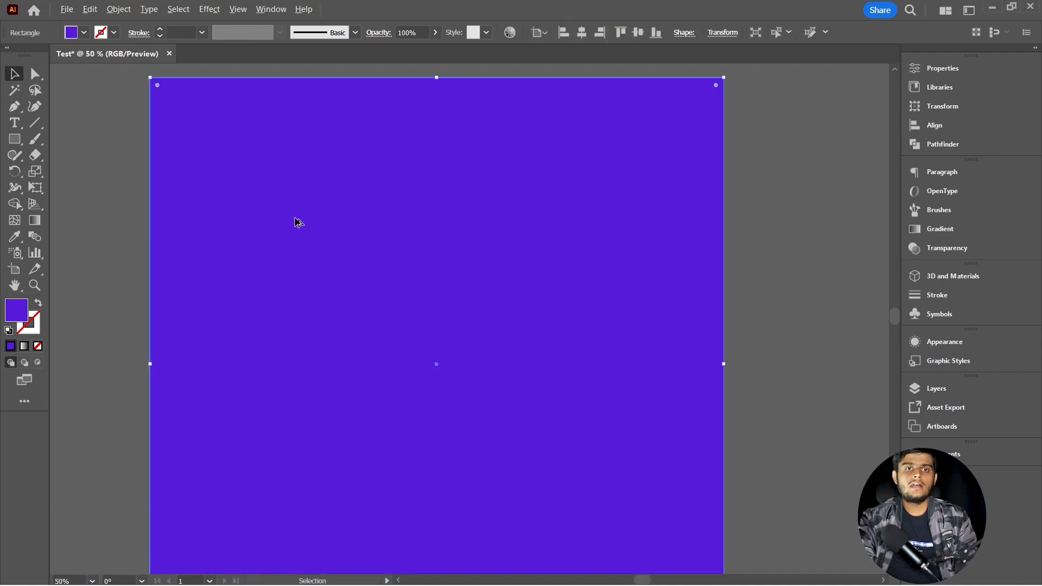
{"action": "scroll", "coordinate": [297, 225], "scroll_direction": "down", "scroll_amount": 1}
{"action": "scroll", "coordinate": [296, 225], "scroll_direction": "down", "scroll_amount": 1}
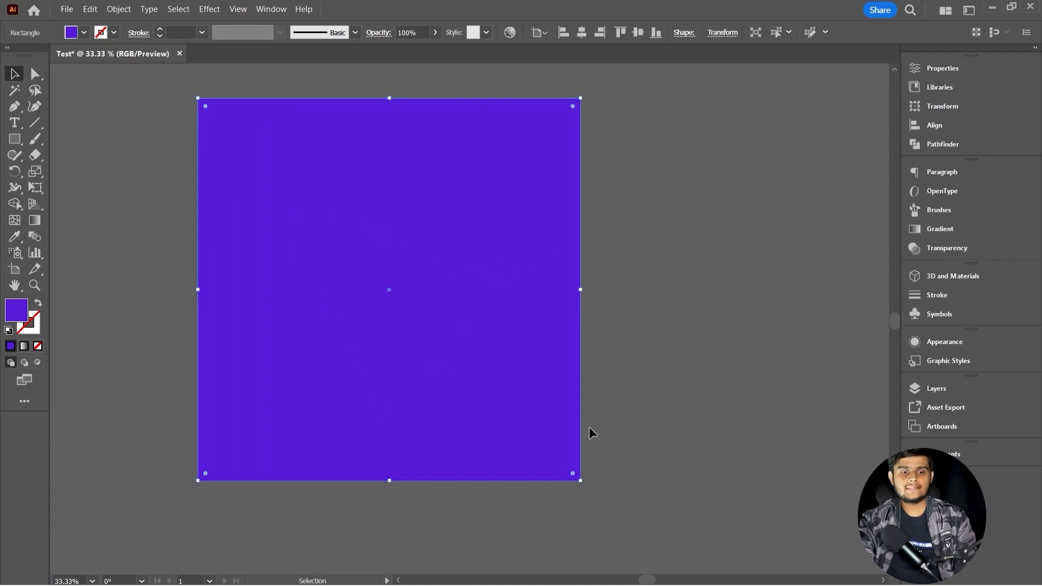
{"action": "key", "text": "l"}
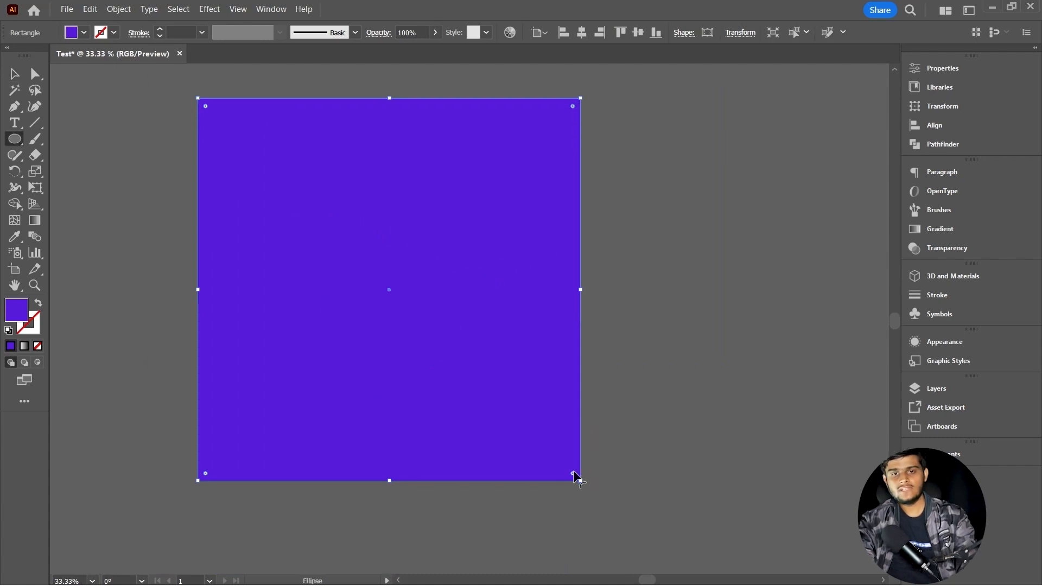
{"action": "mouse_move", "coordinate": [592, 487]}
{"action": "left_mouse_down"}
{"action": "mouse_move", "coordinate": [695, 565]}
{"action": "mouse_move", "coordinate": [715, 498]}
{"action": "mouse_move", "coordinate": [725, 537]}
{"action": "mouse_move", "coordinate": [784, 575]}
{"action": "left_mouse_up"}
{"action": "key", "text": "v"}
{"action": "left_click_drag", "start_coordinate": [693, 470], "coordinate": [659, 426]}
{"action": "scroll", "coordinate": [658, 425], "scroll_direction": "up", "scroll_amount": 1}
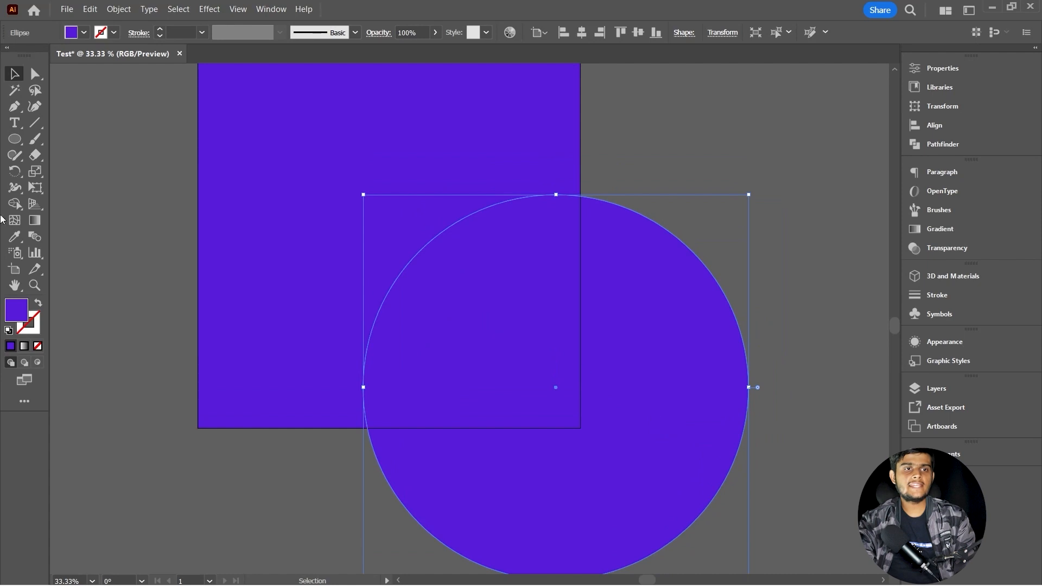
- Fill the circle with a darker shade of the background's purple and deselect it
{"action": "double_click", "coordinate": [21, 318]}
{"action": "left_click_drag", "start_coordinate": [431, 204], "coordinate": [433, 222]}
{"action": "left_click", "coordinate": [595, 191]}
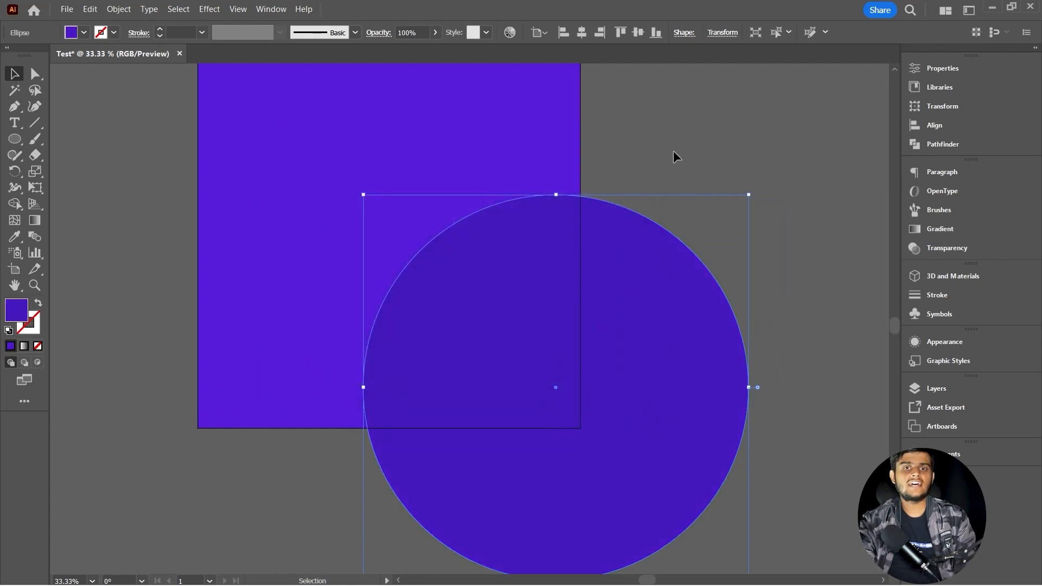
{"action": "left_click", "coordinate": [673, 151]}
- Copy the square's purple onto the circle with the Eyedropper, darken the circle's fill slightly, and deselect it
{"action": "scroll", "coordinate": [625, 217], "scroll_direction": "down", "scroll_amount": 2}
{"action": "scroll", "coordinate": [595, 315], "scroll_direction": "up", "scroll_amount": 1}
{"action": "left_click", "coordinate": [599, 341]}
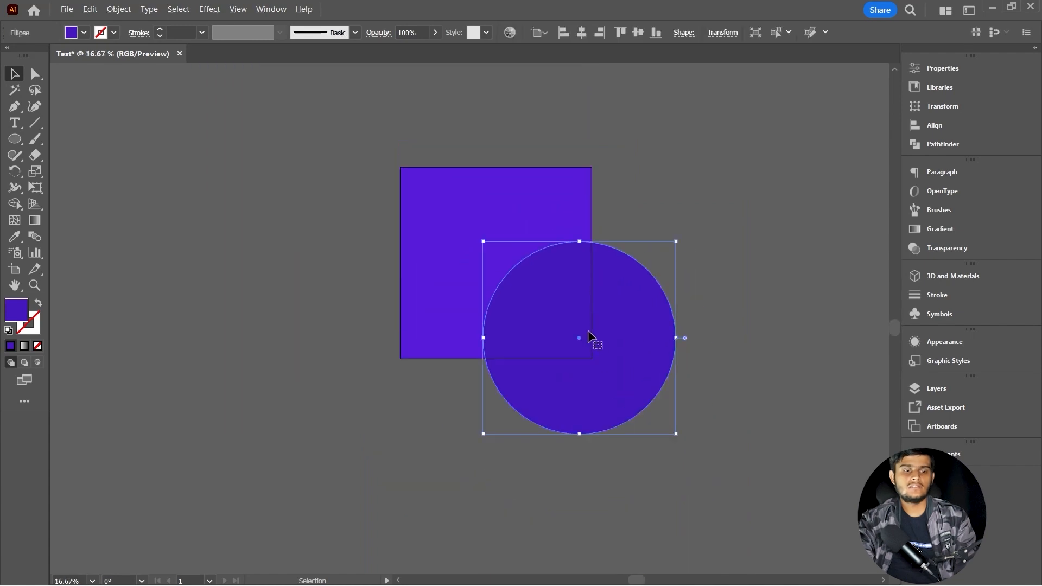
{"action": "key", "text": "i"}
{"action": "left_click", "coordinate": [460, 176]}
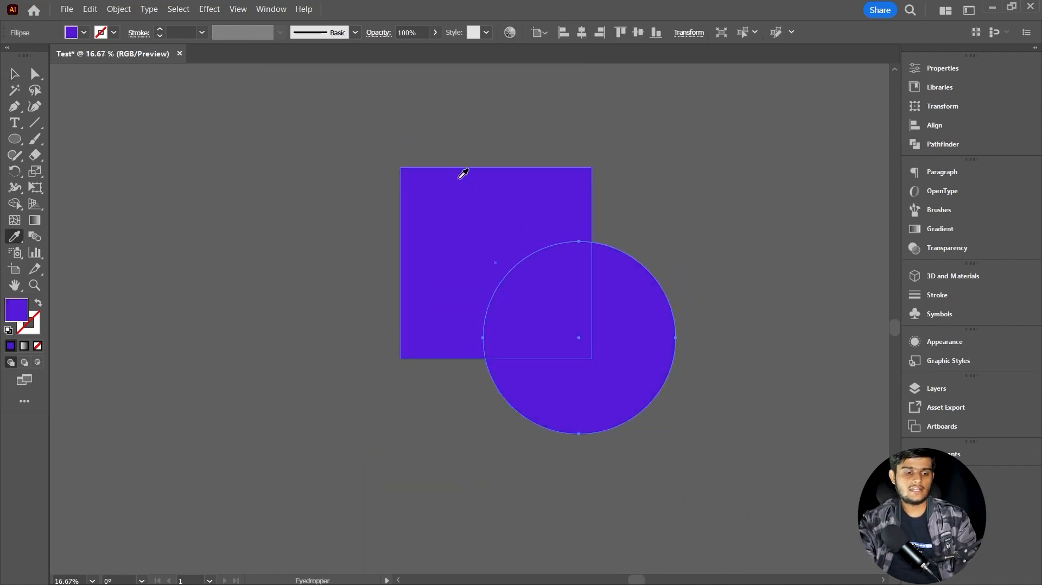
{"action": "key", "text": "v"}
{"action": "double_click", "coordinate": [18, 310]}
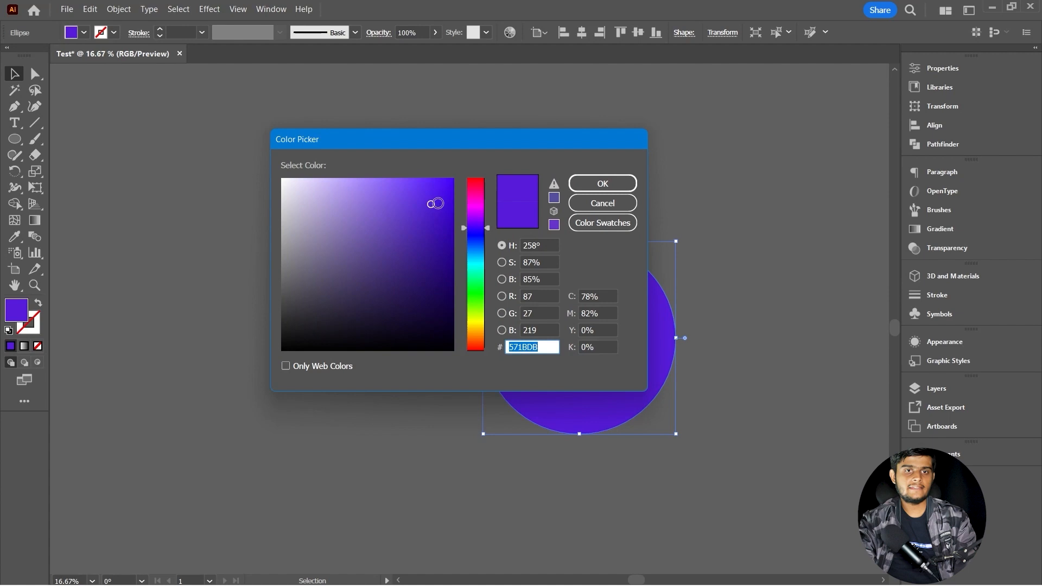
{"action": "left_click", "coordinate": [599, 183]}
{"action": "left_click", "coordinate": [623, 200]}
- Move the circle slightly left and down so it overlaps more of the background's lower edge
{"action": "scroll", "coordinate": [623, 200], "scroll_direction": "up", "scroll_amount": 1}
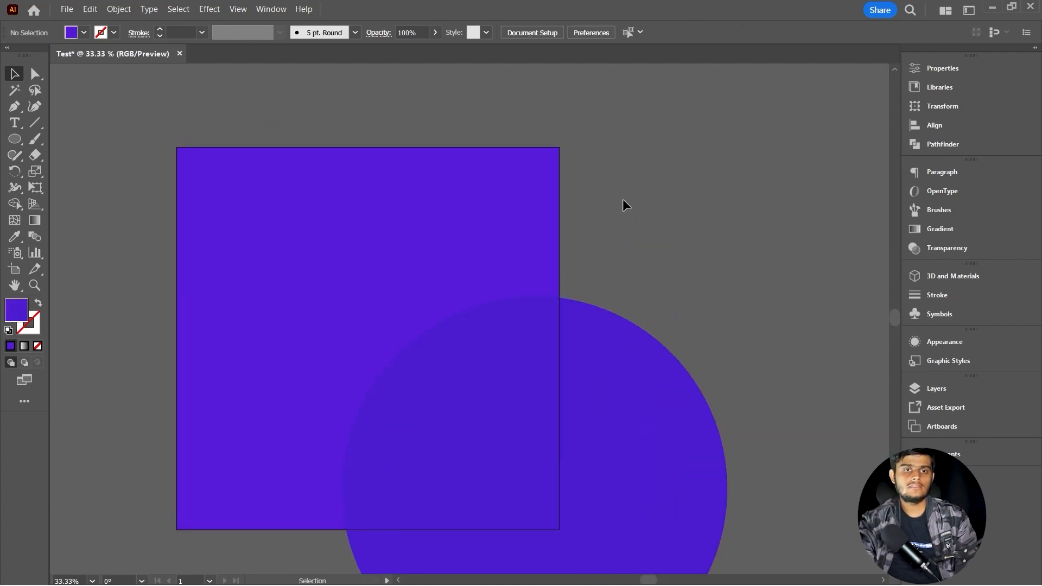
{"action": "scroll", "coordinate": [623, 199], "scroll_direction": "up", "scroll_amount": 1}
{"action": "left_click", "coordinate": [439, 429]}
{"action": "left_click_drag", "start_coordinate": [449, 438], "coordinate": [414, 464]}
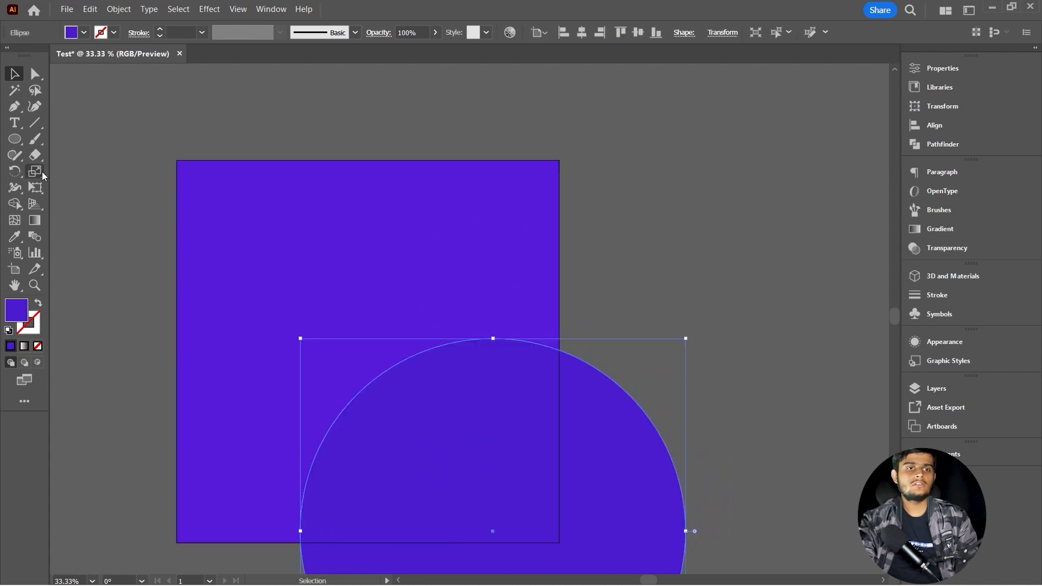
- Draw a three-sided polygon over the background's upper-right corner, extending past its edge, and deselect it
{"action": "left_click_drag", "start_coordinate": [14, 139], "coordinate": [65, 188]}
{"action": "mouse_move", "coordinate": [500, 237]}
{"action": "left_mouse_down"}
{"action": "mouse_move", "coordinate": [572, 298]}
{"action": "mouse_move", "coordinate": [565, 304]}
{"action": "left_mouse_up"}
{"action": "key", "text": "Down"}
{"action": "key", "text": "Down"}
{"action": "key", "text": "Down"}
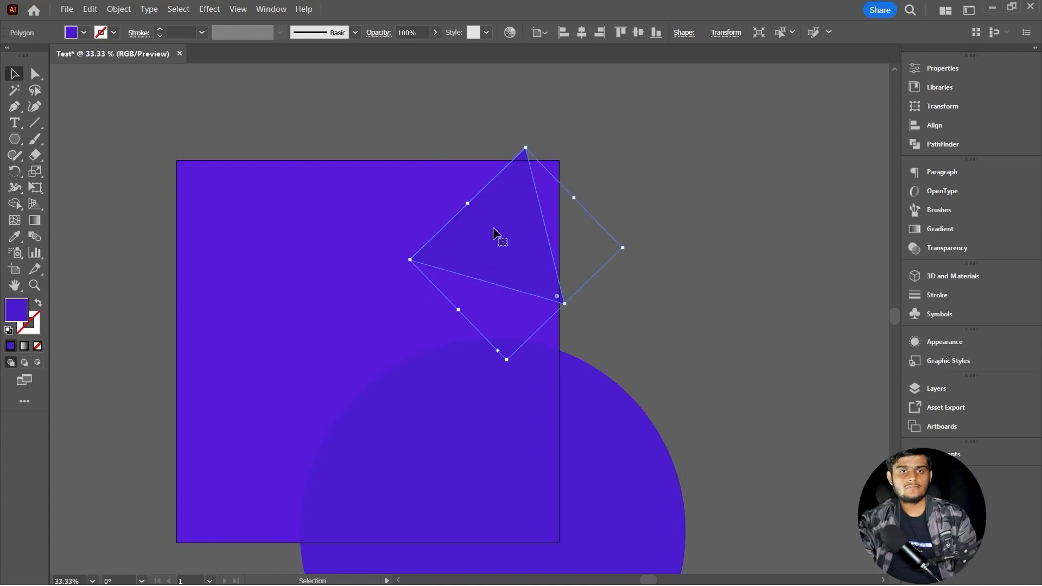
{"action": "scroll", "coordinate": [380, 326], "scroll_direction": "up", "scroll_amount": 1}
{"action": "key", "text": "v"}
{"action": "left_click", "coordinate": [116, 282]}
- Add an area text frame in the background's upper-left part reading "Let Us" and "Create Design" on separate lines
{"action": "scroll", "coordinate": [260, 237], "scroll_direction": "down", "scroll_amount": 1}
{"action": "scroll", "coordinate": [260, 238], "scroll_direction": "up", "scroll_amount": 1}
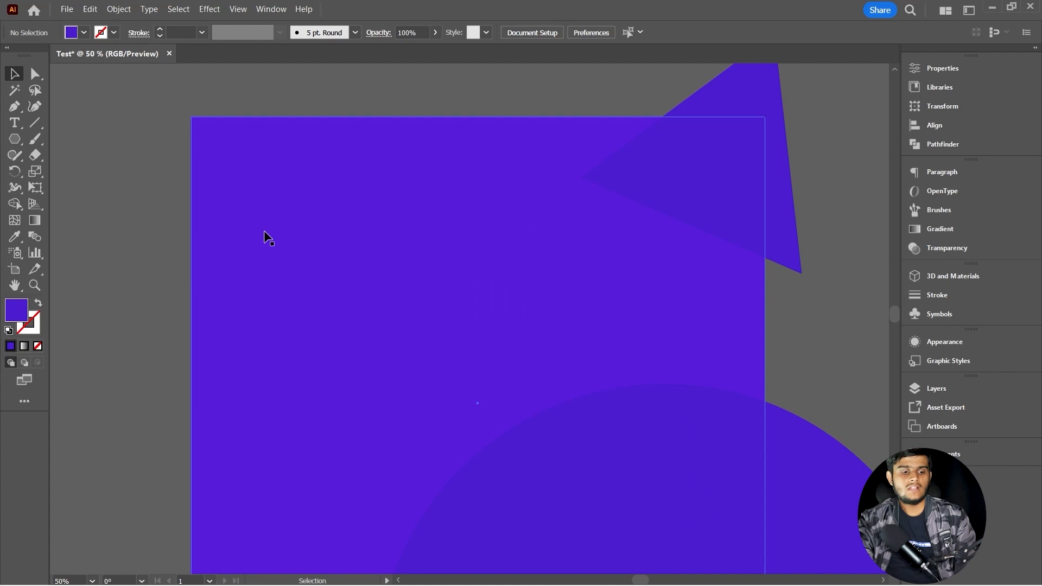
{"action": "key", "text": "t"}
{"action": "left_click_drag", "start_coordinate": [226, 167], "coordinate": [509, 442]}
{"action": "type", "text": "Let Us"}
{"action": "key", "text": "Return"}
{"action": "type", "text": "Create Design"}
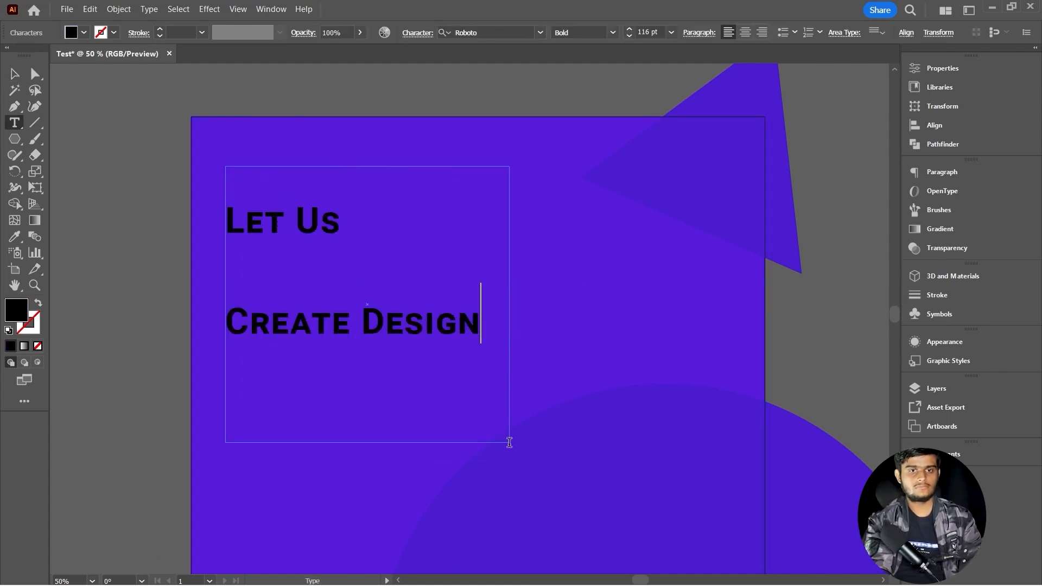
{"action": "key", "text": "Escape"}
- Enlarge the "Let Us Create Design" text to 137 pt
{"action": "key", "text": "ctrl+shift+period"}
{"action": "scroll", "coordinate": [322, 339], "scroll_direction": "down", "scroll_amount": 2}
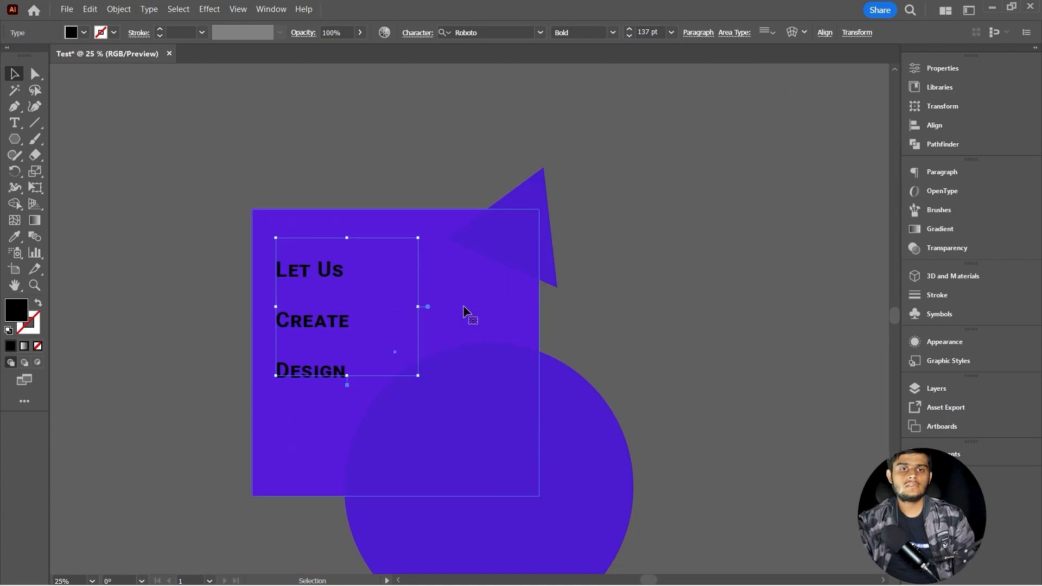
{"action": "scroll", "coordinate": [465, 310], "scroll_direction": "up", "scroll_amount": 1}
{"action": "left_click", "coordinate": [442, 316]}
- Change the "Let Us Create Design" text's fill color to white #FFFFFF and deselect it
{"action": "left_click", "coordinate": [274, 326]}
{"action": "scroll", "coordinate": [275, 326], "scroll_direction": "up", "scroll_amount": 1}
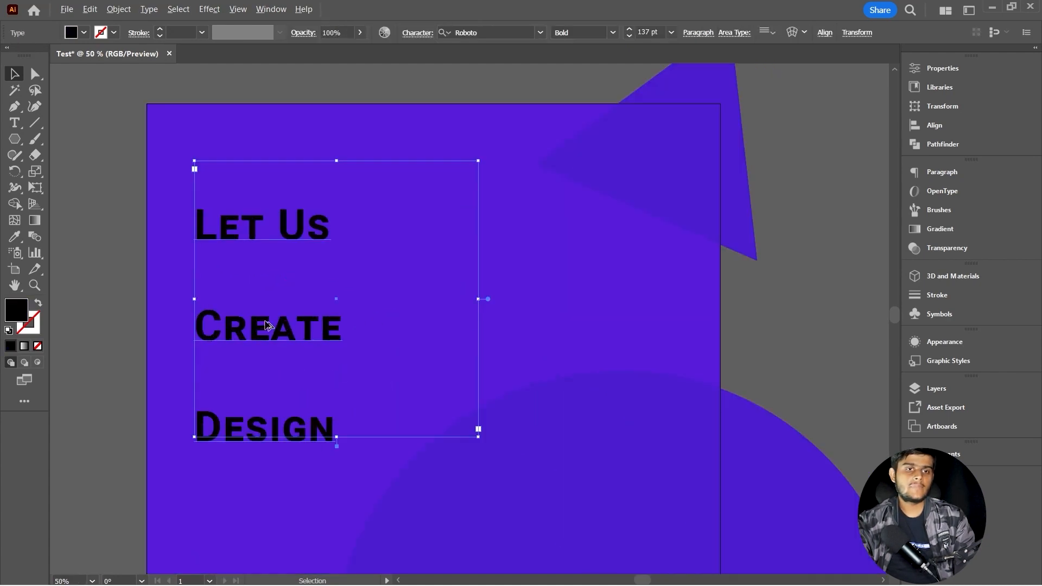
{"action": "double_click", "coordinate": [16, 310]}
{"action": "left_click_drag", "start_coordinate": [336, 228], "coordinate": [276, 170]}
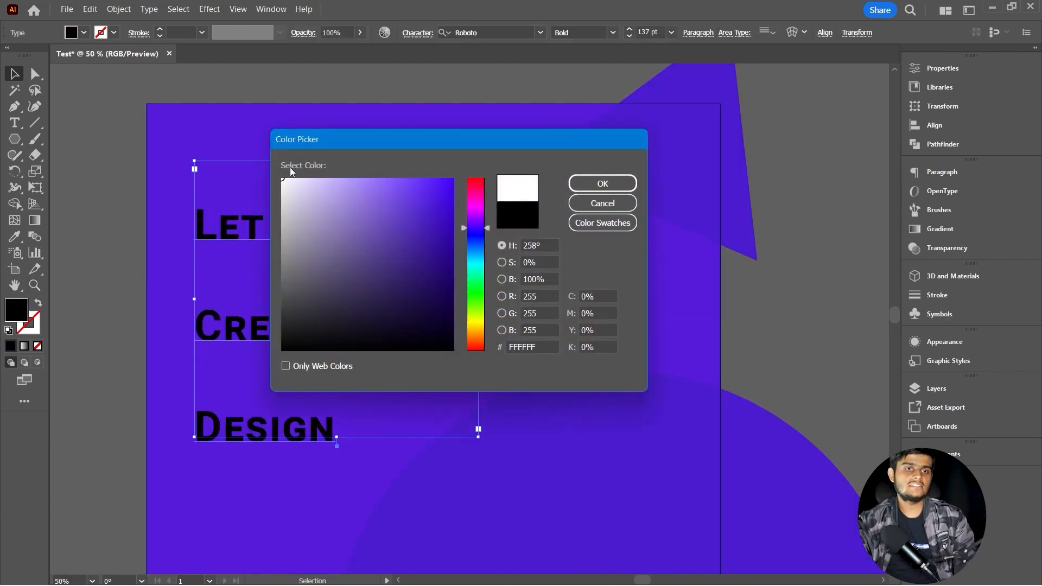
{"action": "left_click", "coordinate": [601, 184]}
{"action": "left_click", "coordinate": [819, 313]}
{"action": "scroll", "coordinate": [701, 312], "scroll_direction": "down", "scroll_amount": 1}
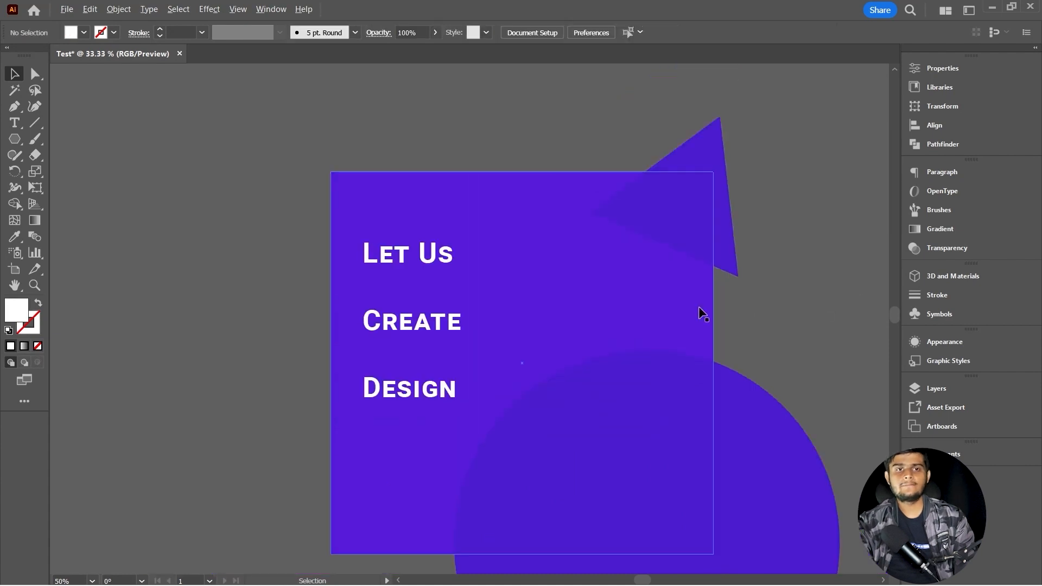
- Reduce the leading of the "Let Us Create Design" text to about 100 pt so its three lines sit closer together
{"action": "left_click", "coordinate": [397, 315]}
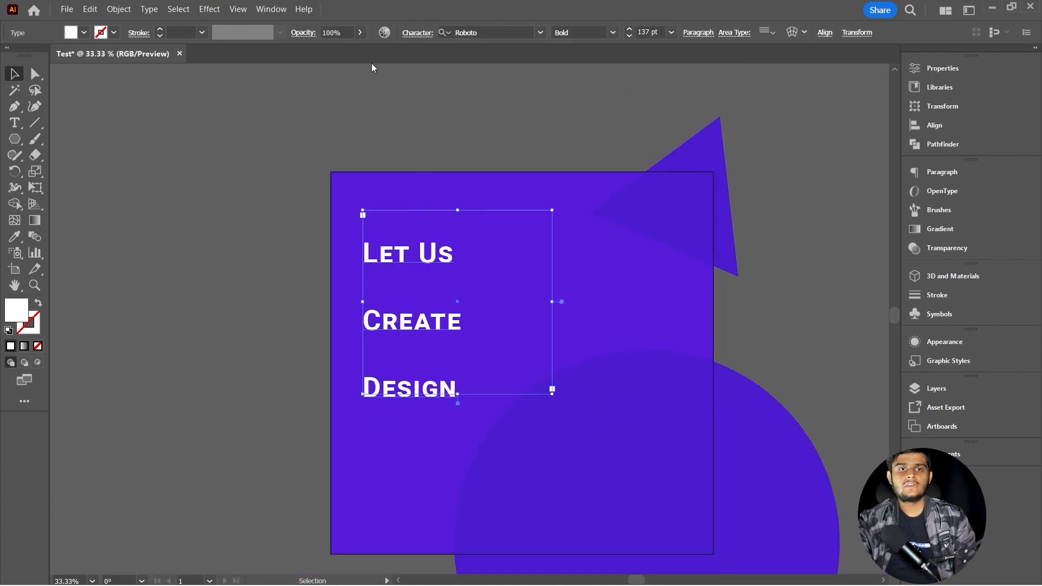
{"action": "left_click", "coordinate": [411, 34]}
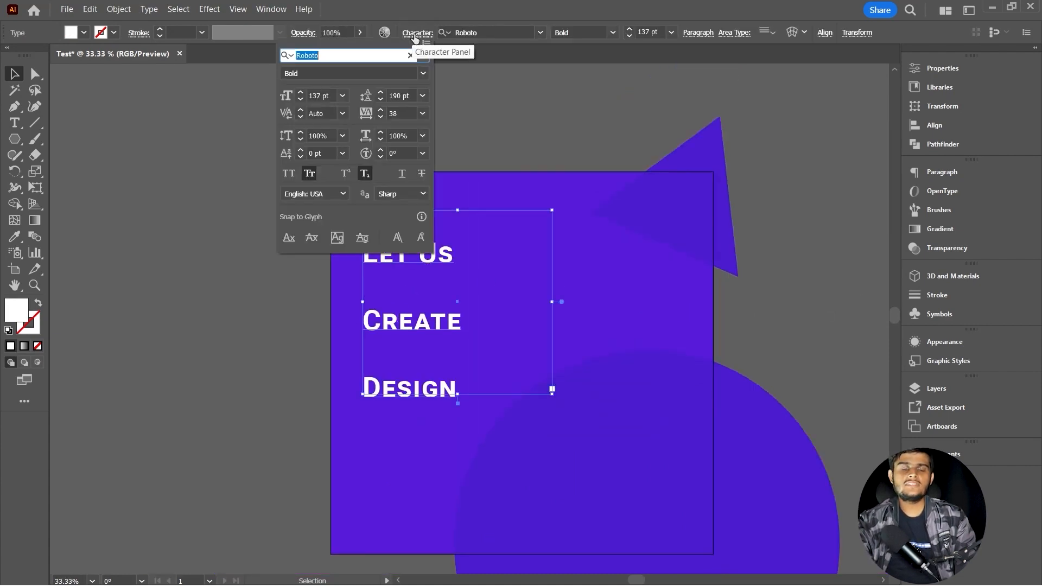
{"action": "left_click", "coordinate": [403, 95]}
{"action": "scroll", "coordinate": [403, 95], "scroll_direction": "down", "scroll_amount": 20}
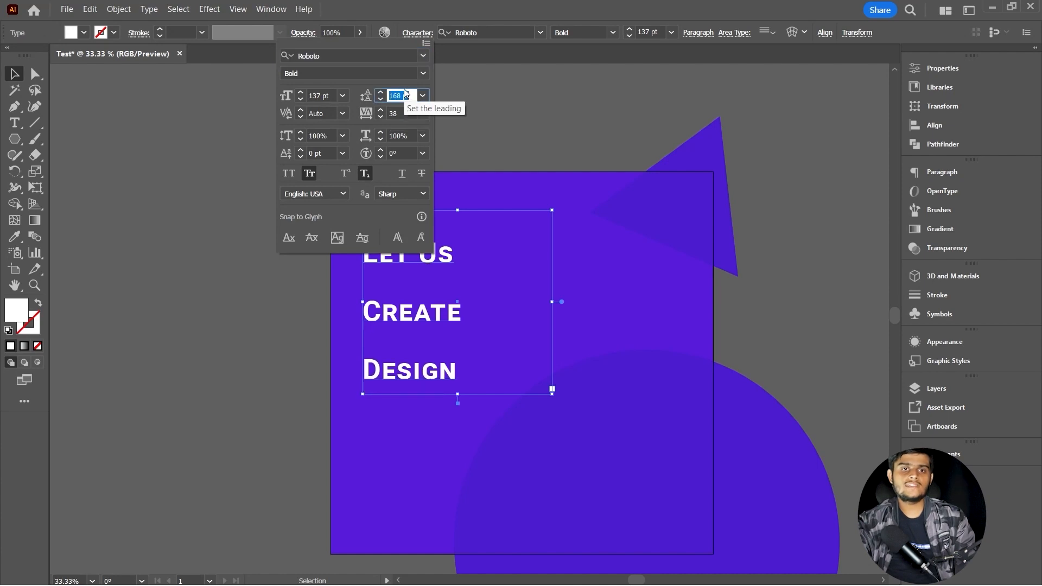
{"action": "scroll", "coordinate": [402, 96], "scroll_direction": "down", "scroll_amount": 20}
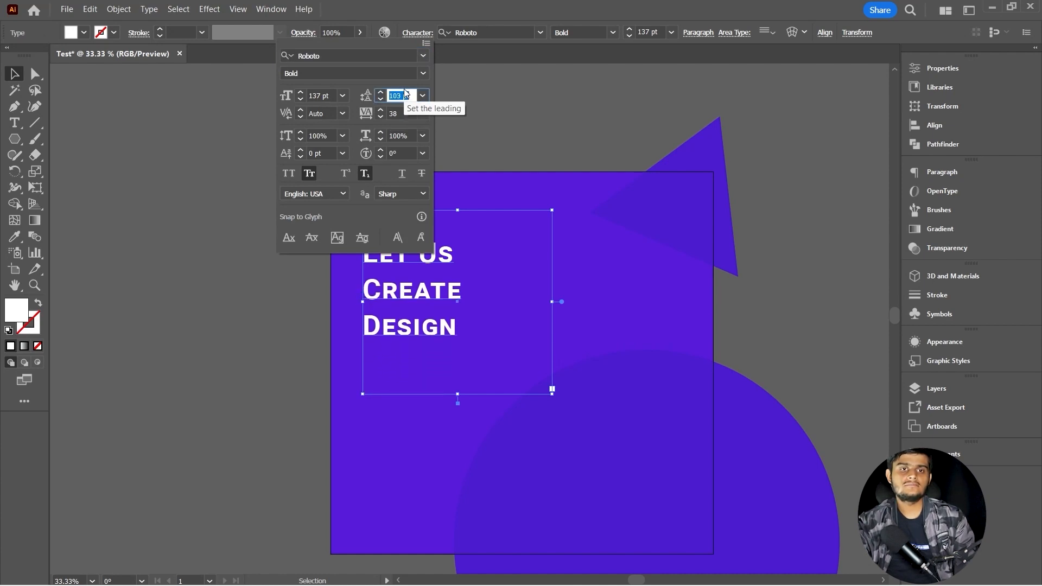
{"action": "left_click", "coordinate": [327, 383]}
{"action": "key", "text": "ctrl+minus"}
{"action": "key", "text": "ctrl+plus"}
- Change the fill of the triangle at the background's upper-right corner to magenta #F808FF and deselect it
{"action": "left_click", "coordinate": [560, 220]}
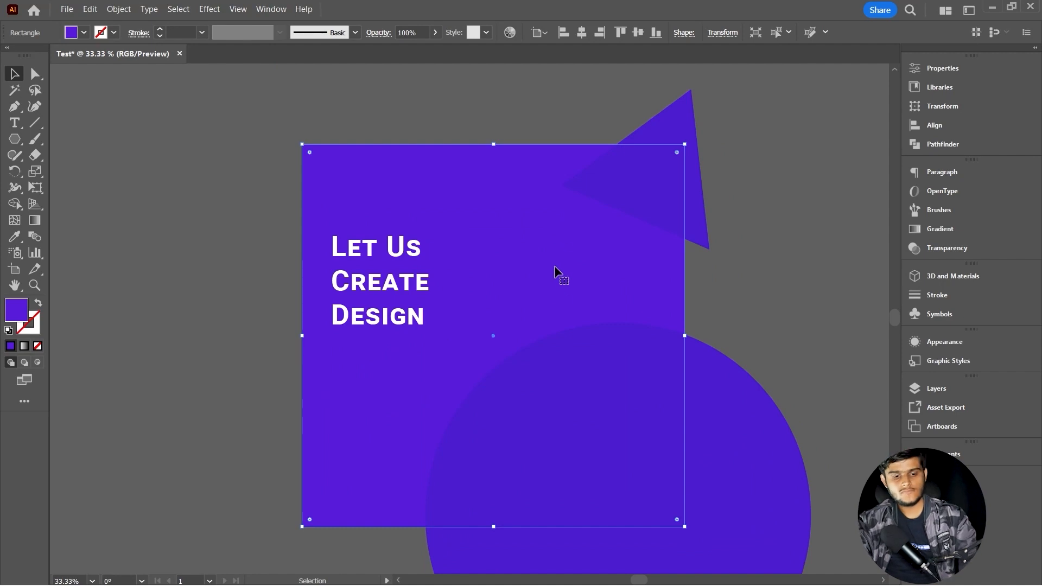
{"action": "left_click", "coordinate": [623, 200]}
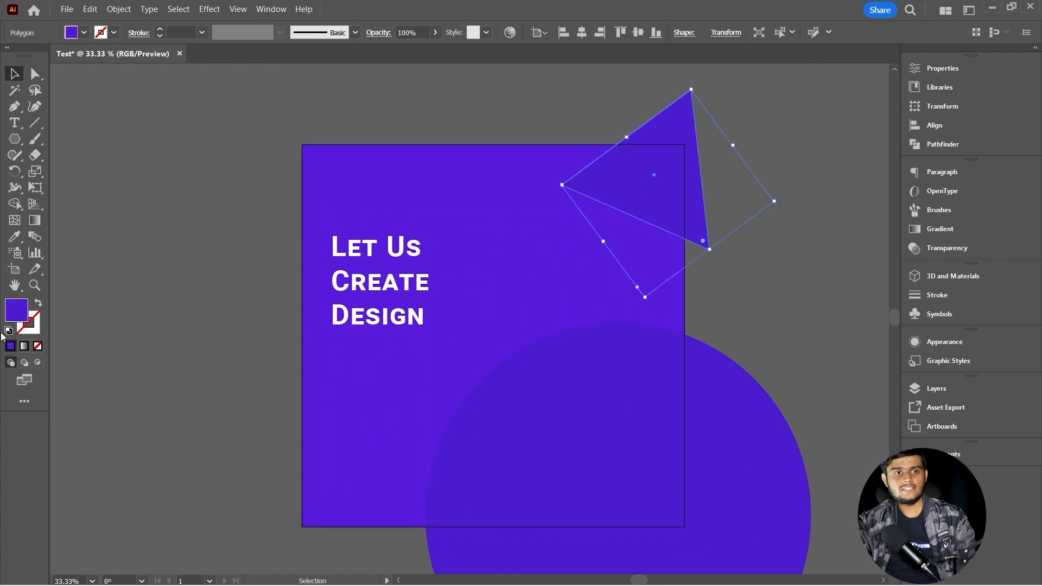
{"action": "double_click", "coordinate": [19, 308]}
{"action": "mouse_move", "coordinate": [476, 225]}
{"action": "left_mouse_down"}
{"action": "mouse_move", "coordinate": [477, 207]}
{"action": "mouse_move", "coordinate": [449, 176]}
{"action": "left_mouse_up"}
{"action": "left_click", "coordinate": [604, 184]}
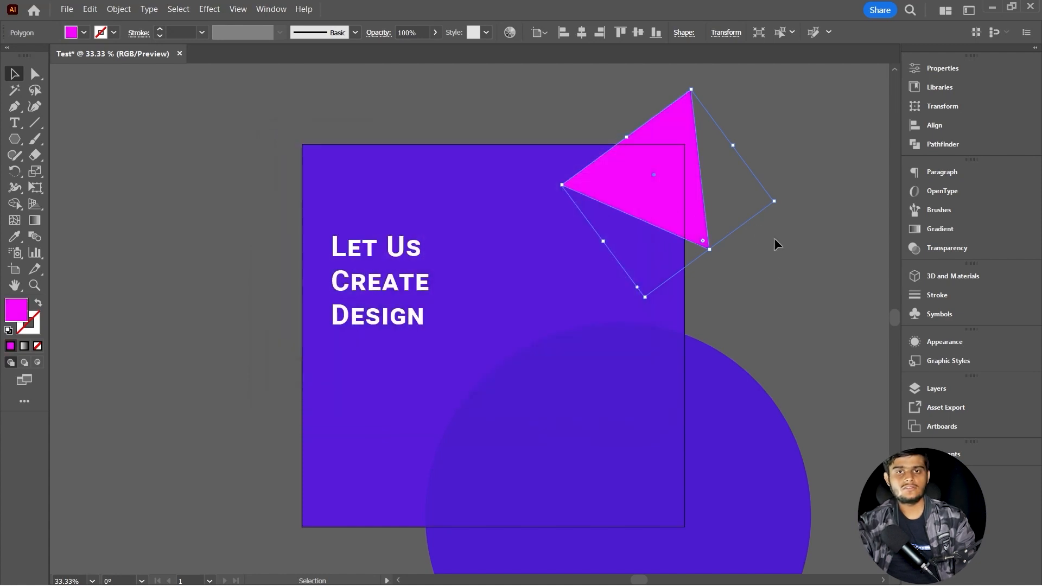
{"action": "left_click", "coordinate": [777, 273]}
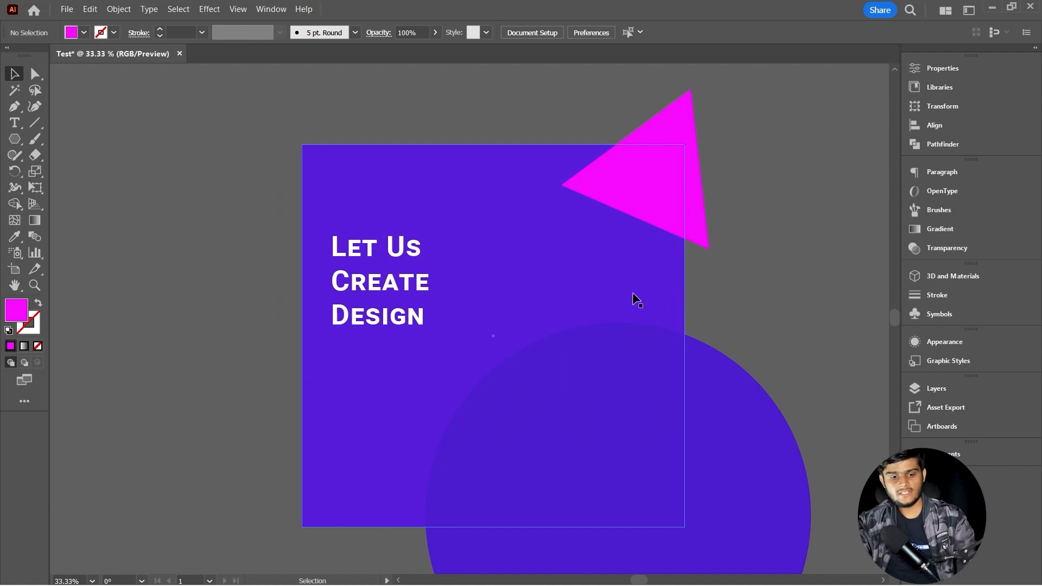
- Draw a tilted square over the background's lower-left corner, extending past its edges, and fill it with orange
{"action": "key", "text": "m"}
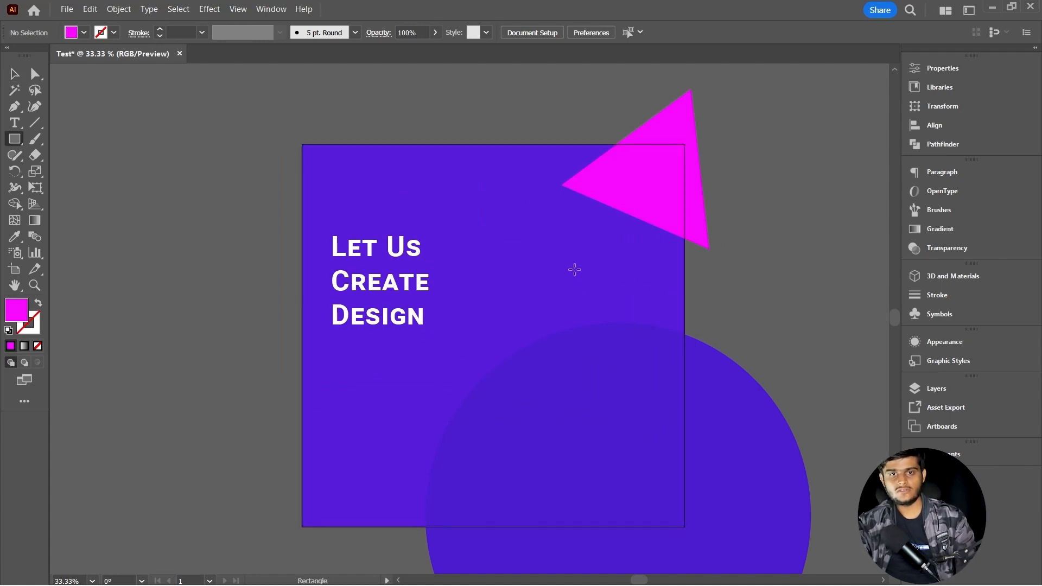
{"action": "left_click_drag", "start_coordinate": [570, 270], "coordinate": [336, 456]}
{"action": "key", "text": "v"}
{"action": "mouse_move", "coordinate": [389, 421]}
{"action": "left_mouse_down"}
{"action": "mouse_move", "coordinate": [342, 473]}
{"action": "mouse_move", "coordinate": [380, 483]}
{"action": "left_mouse_up"}
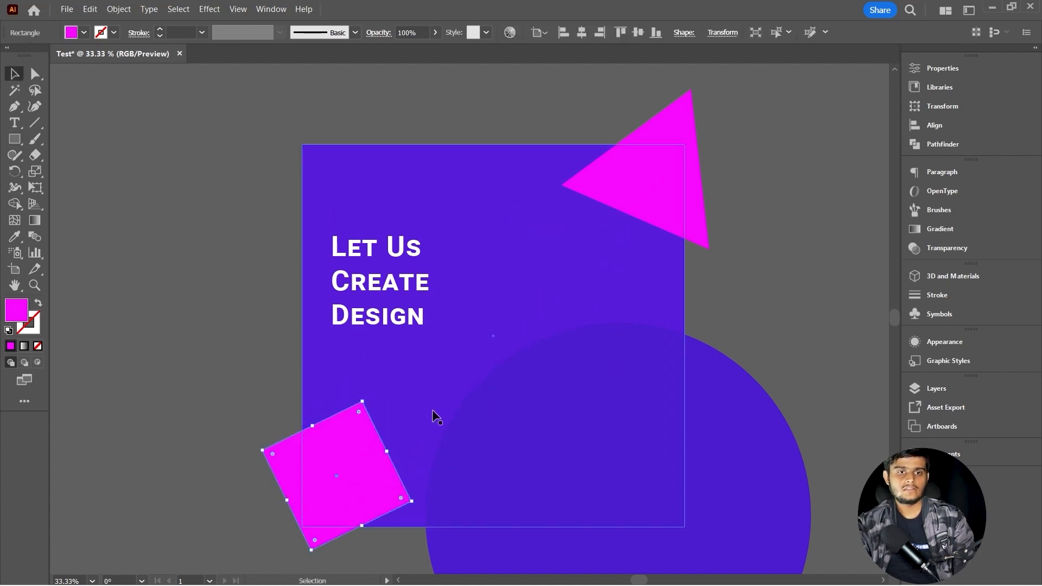
{"action": "double_click", "coordinate": [20, 312]}
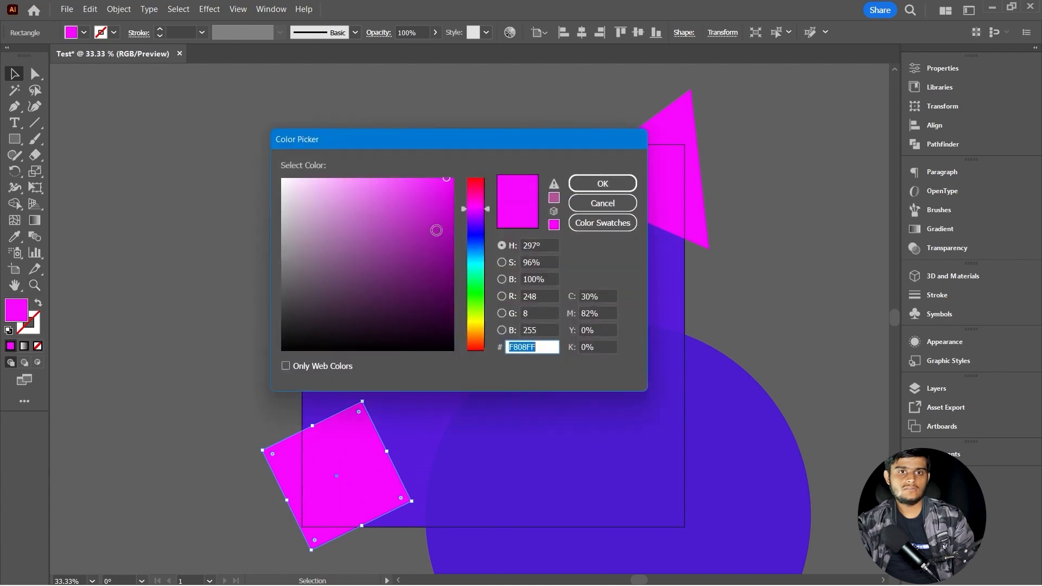
{"action": "left_click_drag", "start_coordinate": [479, 197], "coordinate": [465, 284]}
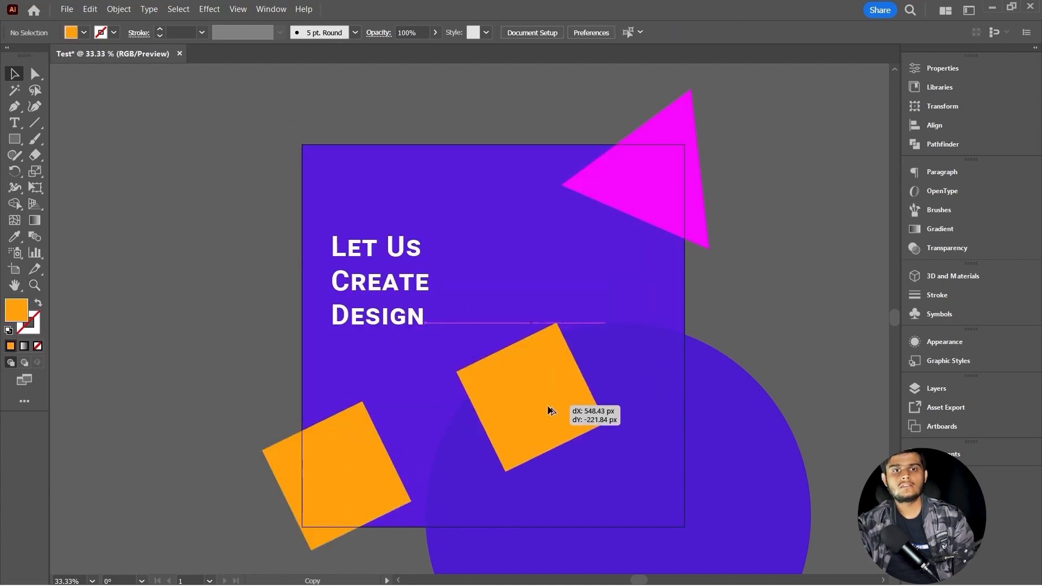
- Place a copy of the orange square over the large circle and recolor the lime hexagon in orange
{"action": "left_click_drag", "start_coordinate": [548, 409], "coordinate": [570, 459]}
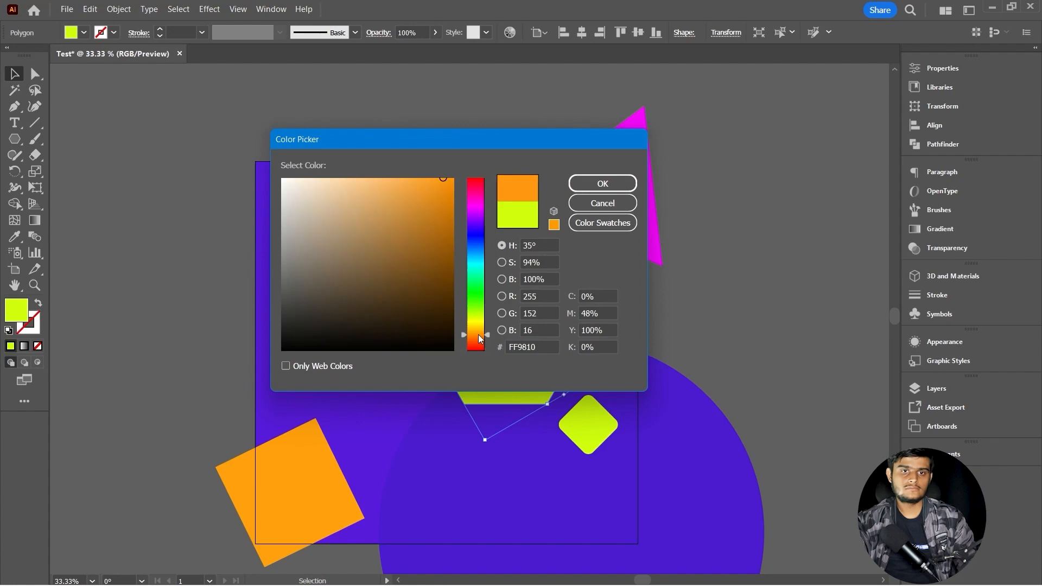
{"action": "left_click_drag", "start_coordinate": [506, 332], "coordinate": [523, 227]}
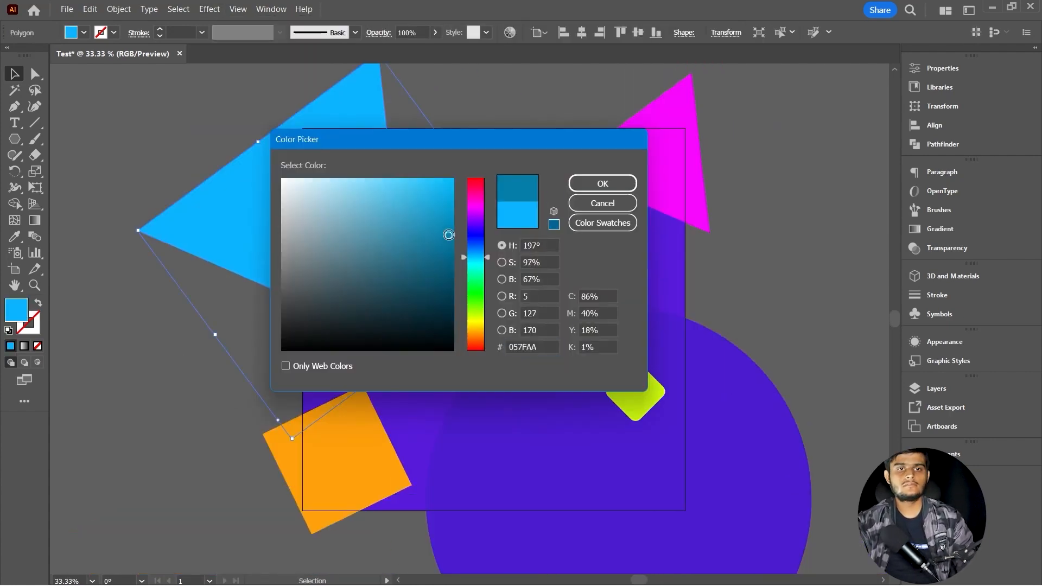
- Change the fill of the large triangle over the background's upper-left corner to blue #0299CE and deselect it
{"action": "left_click_drag", "start_coordinate": [449, 233], "coordinate": [451, 210]}
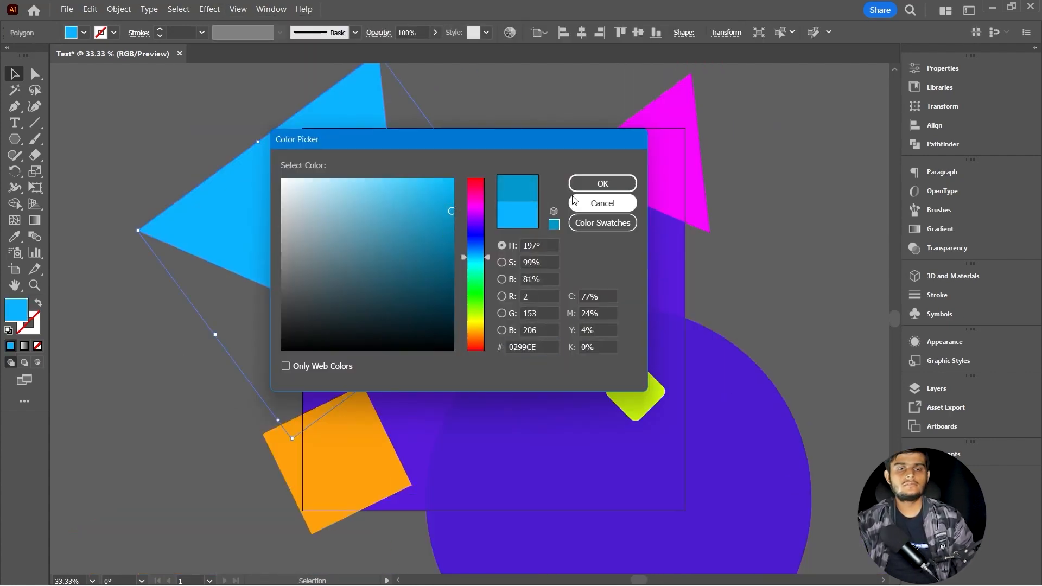
{"action": "left_click", "coordinate": [603, 184]}
{"action": "left_click", "coordinate": [177, 360]}
- Add a smaller concentric copy of the large purple circle inside the original
{"action": "scroll", "coordinate": [188, 361], "scroll_direction": "up", "scroll_amount": 1}
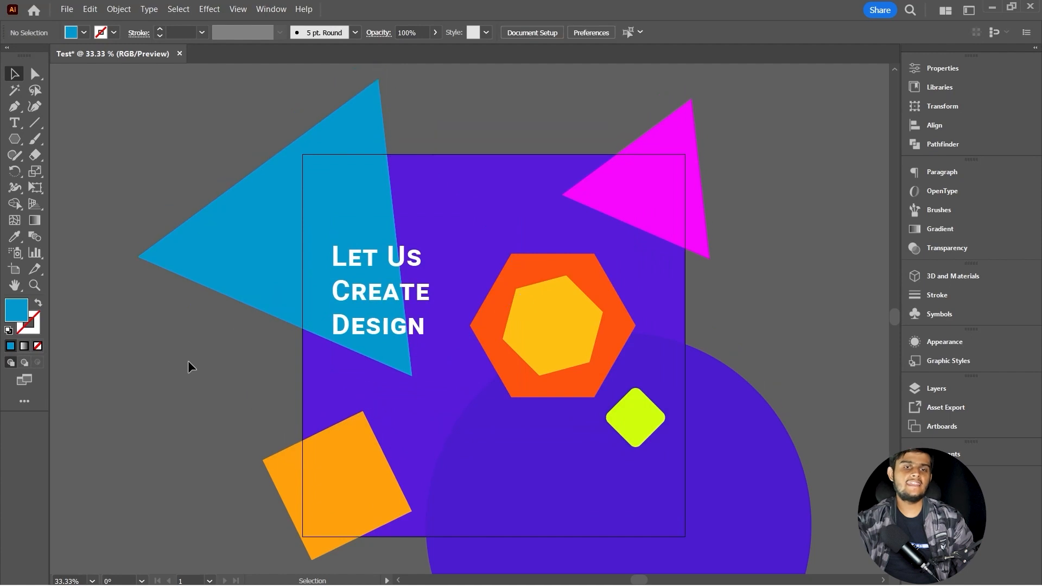
{"action": "scroll", "coordinate": [188, 361], "scroll_direction": "down", "scroll_amount": 2}
{"action": "scroll", "coordinate": [196, 362], "scroll_direction": "down", "scroll_amount": 2}
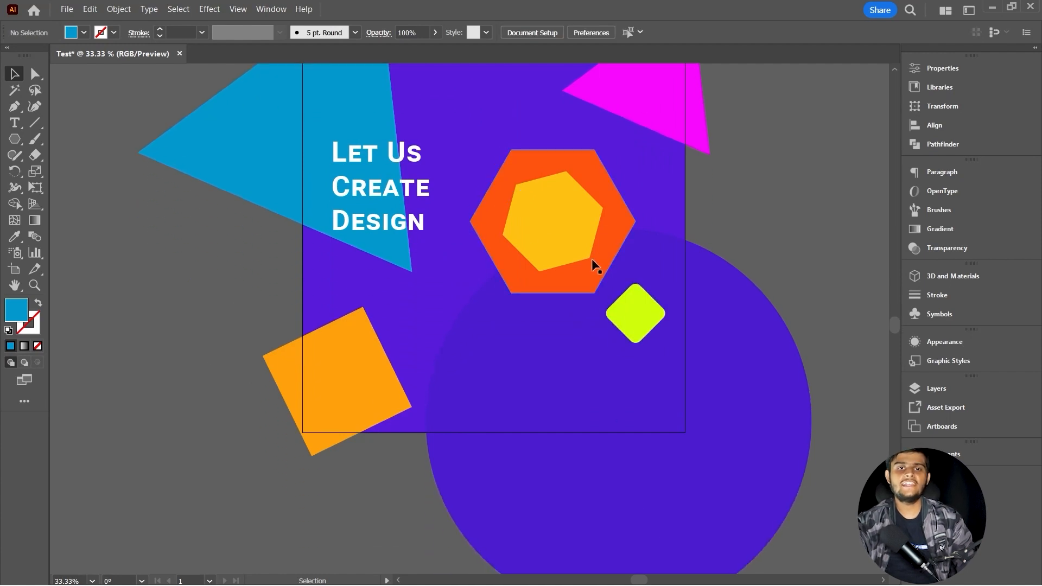
{"action": "scroll", "coordinate": [551, 376], "scroll_direction": "down", "scroll_amount": 1}
{"action": "left_click", "coordinate": [558, 380]}
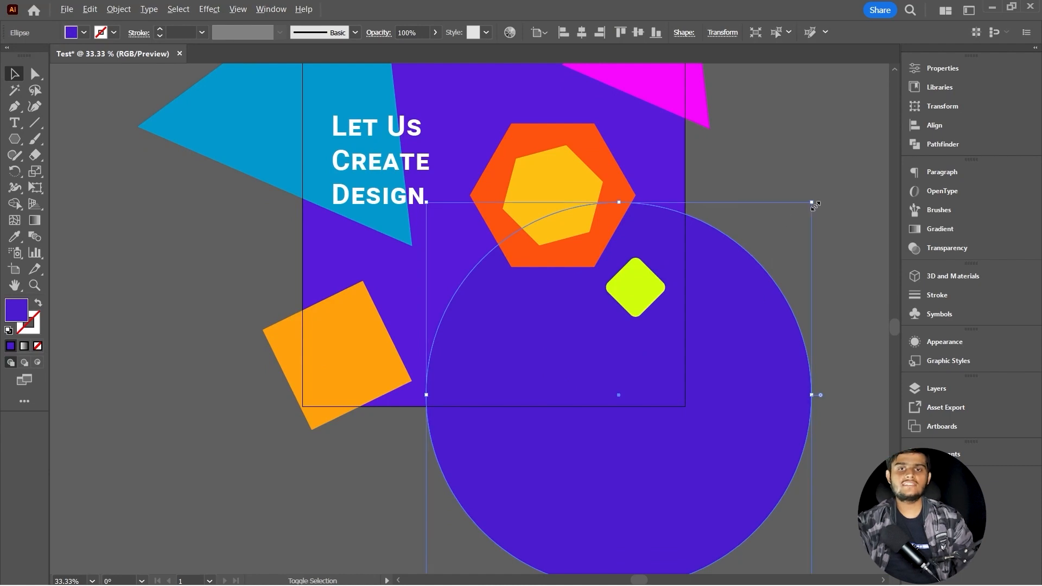
{"action": "left_click_drag", "start_coordinate": [811, 202], "coordinate": [757, 258]}
- Change the inner circle's fill to the brighter violet #471DDD and deselect it
{"action": "double_click", "coordinate": [18, 313]}
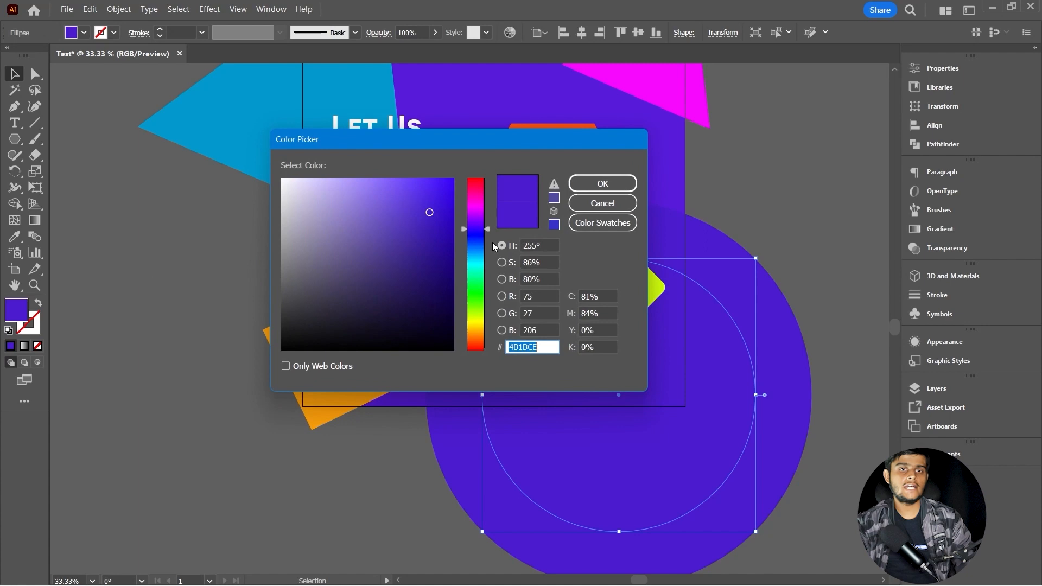
{"action": "left_click", "coordinate": [432, 201]}
{"action": "left_click", "coordinate": [588, 182]}
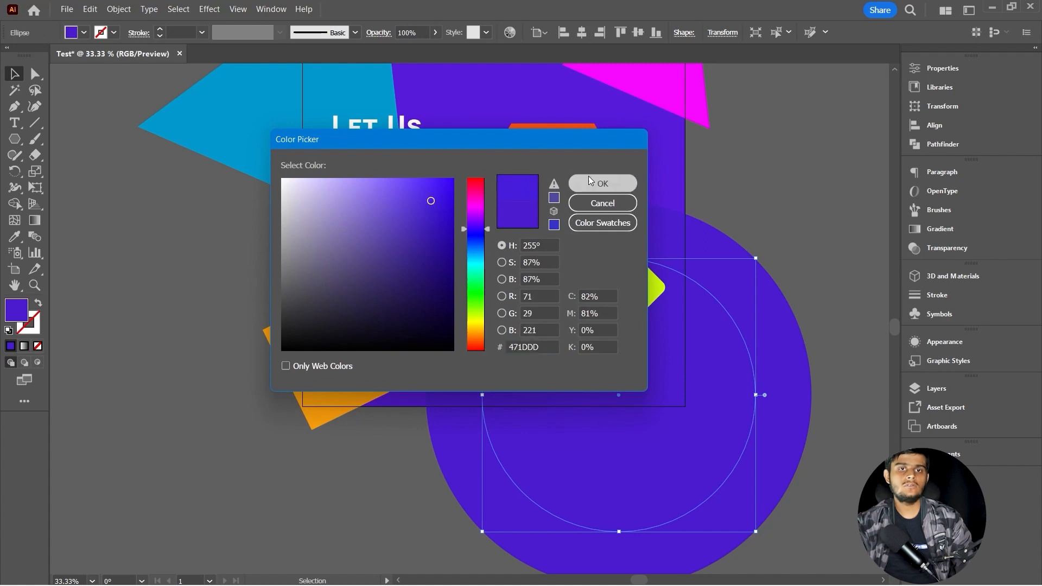
{"action": "left_click", "coordinate": [785, 212]}
{"action": "scroll", "coordinate": [762, 216], "scroll_direction": "down", "scroll_amount": 2}
{"action": "scroll", "coordinate": [644, 312], "scroll_direction": "up", "scroll_amount": 2}
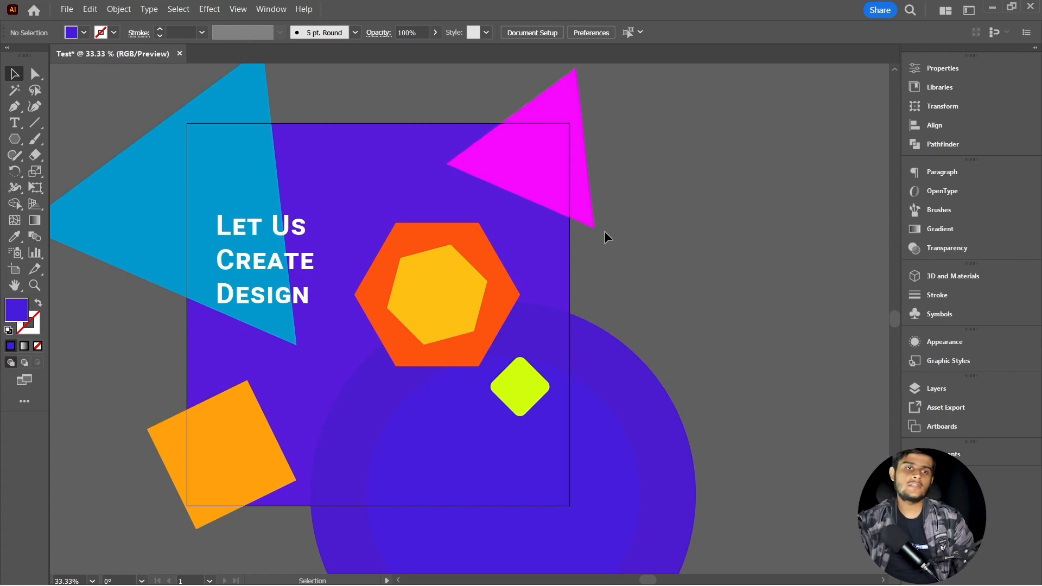
- Preview the cropped design full screen in Presentation Mode twice, returning to the workspace each time
{"action": "left_click", "coordinate": [243, 11]}
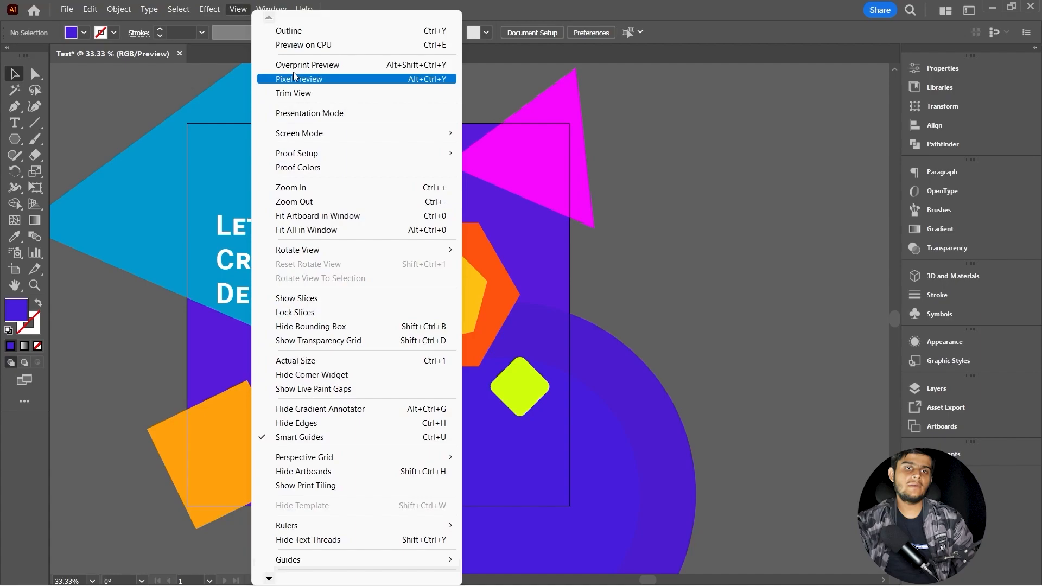
{"action": "left_click", "coordinate": [321, 110]}
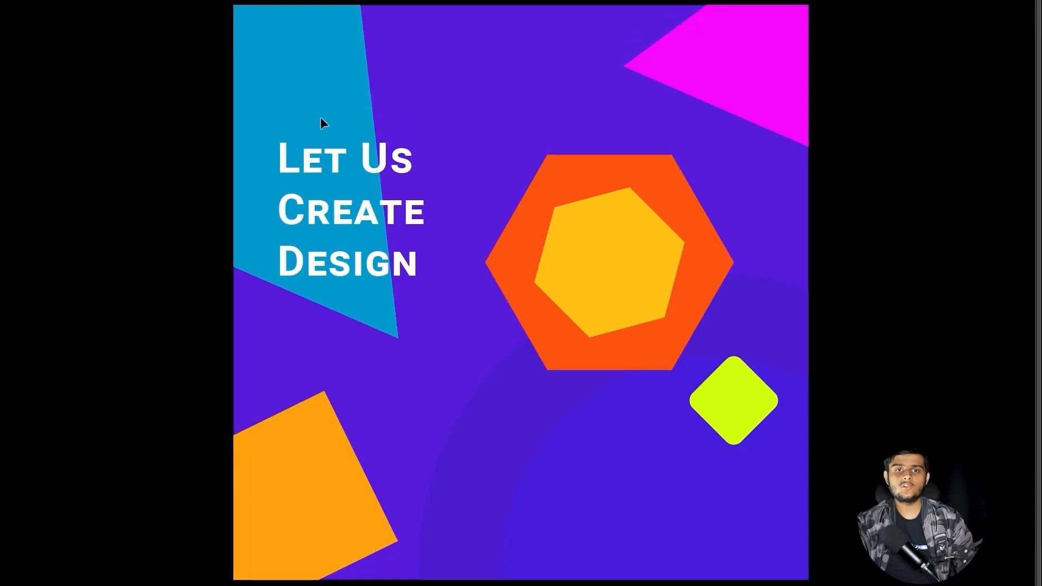
{"action": "key", "text": "Escape"}
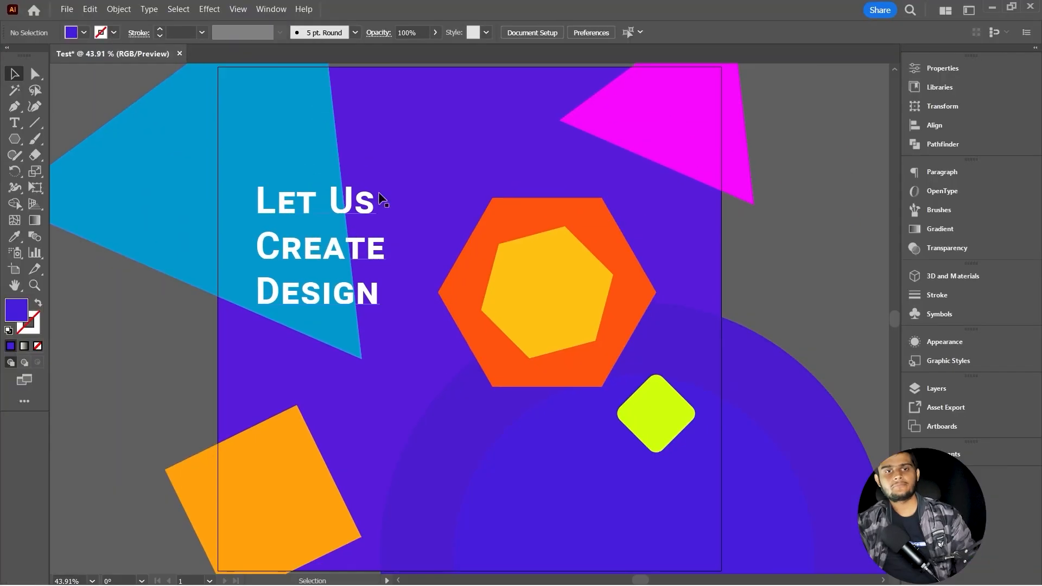
{"action": "scroll", "coordinate": [465, 226], "scroll_direction": "up", "scroll_amount": 2}
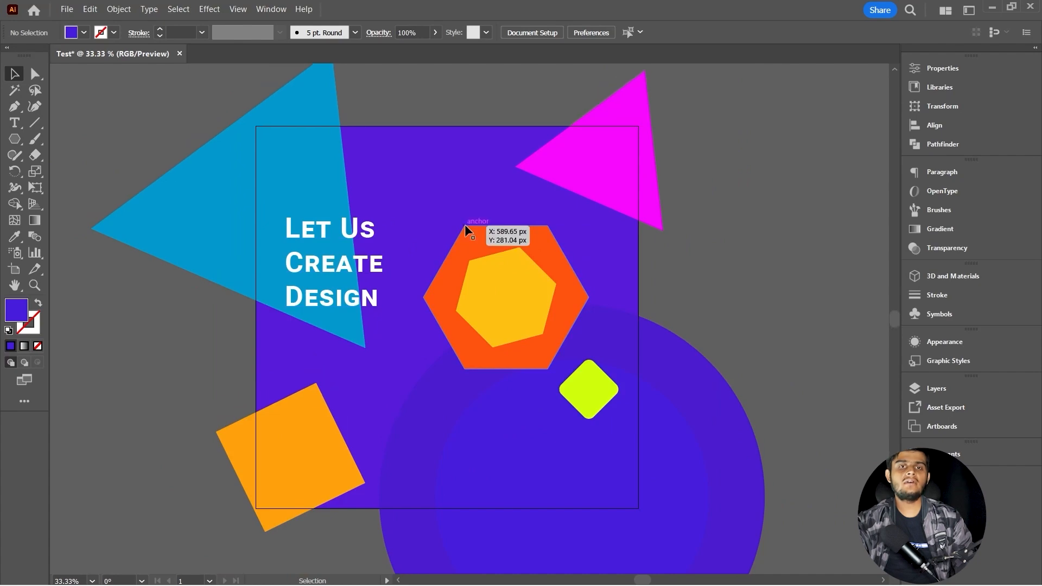
{"action": "left_click", "coordinate": [241, 10]}
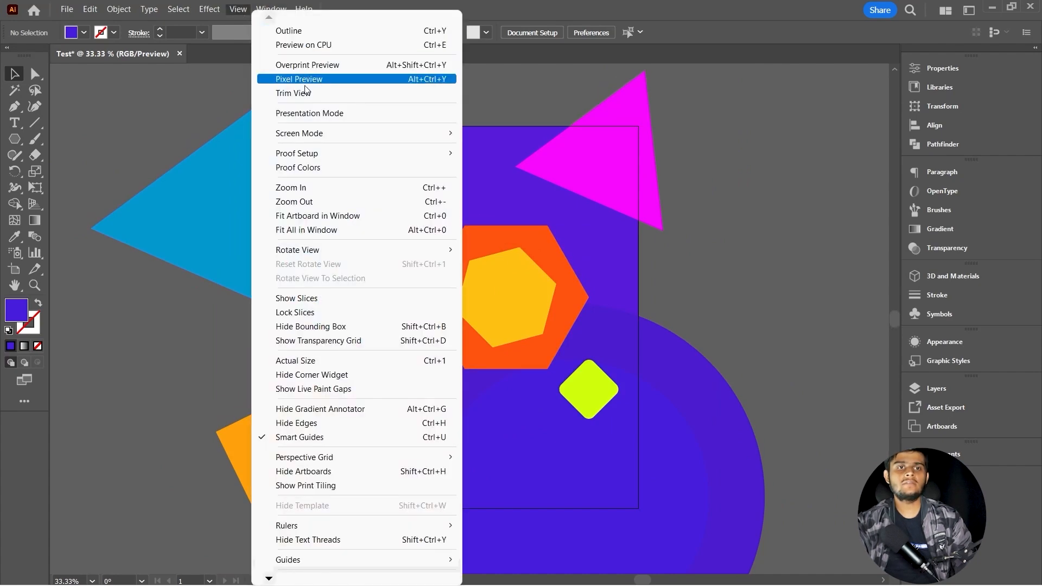
{"action": "left_click", "coordinate": [311, 117]}
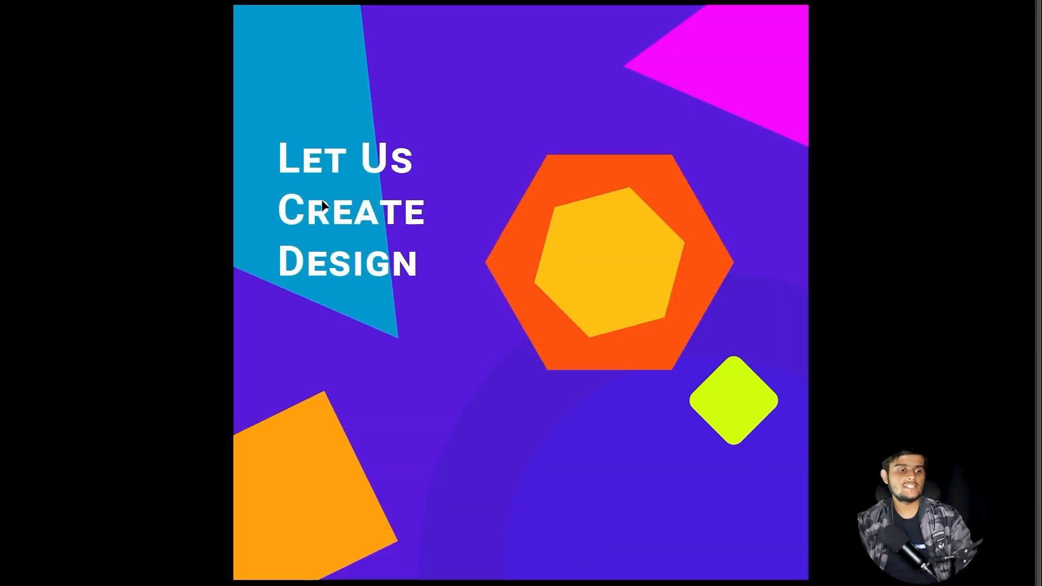
{"action": "key", "text": "Escape"}
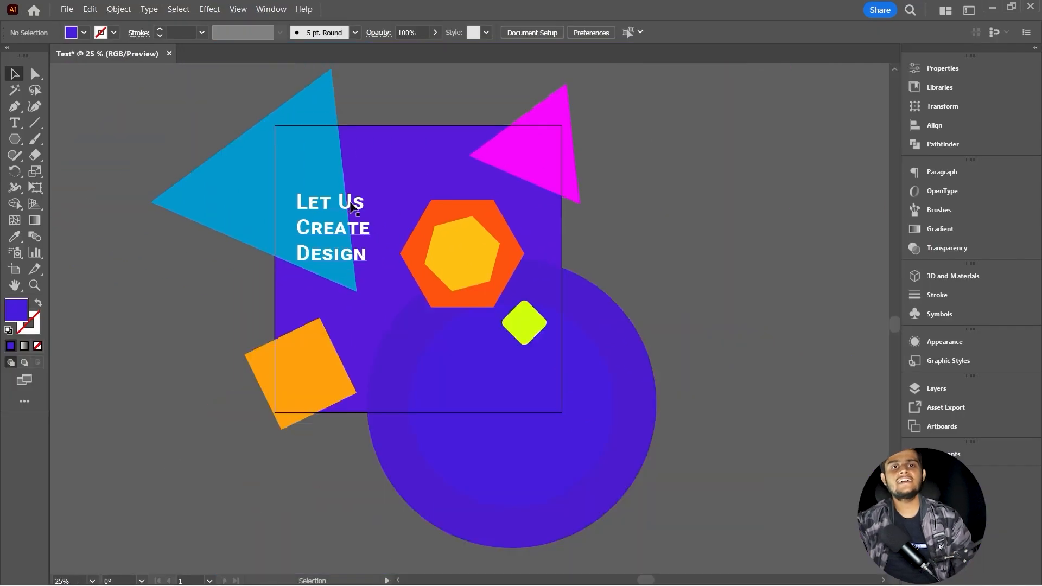
{"action": "left_click", "coordinate": [351, 206]}
{"action": "scroll", "coordinate": [353, 205], "scroll_direction": "up", "scroll_amount": 1}
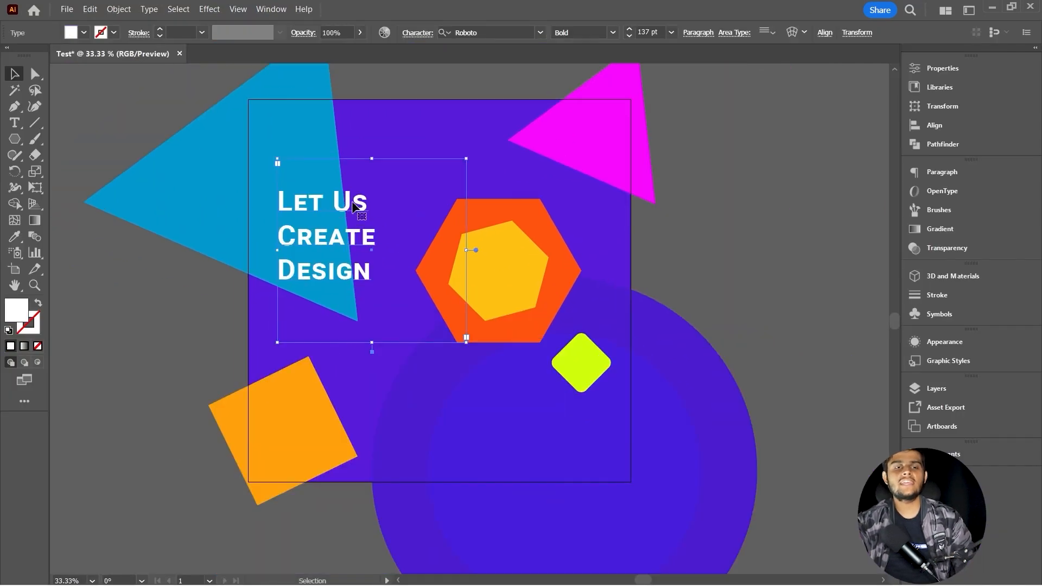
{"action": "left_click", "coordinate": [159, 317]}
{"action": "scroll", "coordinate": [160, 319], "scroll_direction": "up", "scroll_amount": 1}
{"action": "scroll", "coordinate": [190, 222], "scroll_direction": "up", "scroll_amount": 1}
{"action": "scroll", "coordinate": [190, 223], "scroll_direction": "left", "scroll_amount": 1}
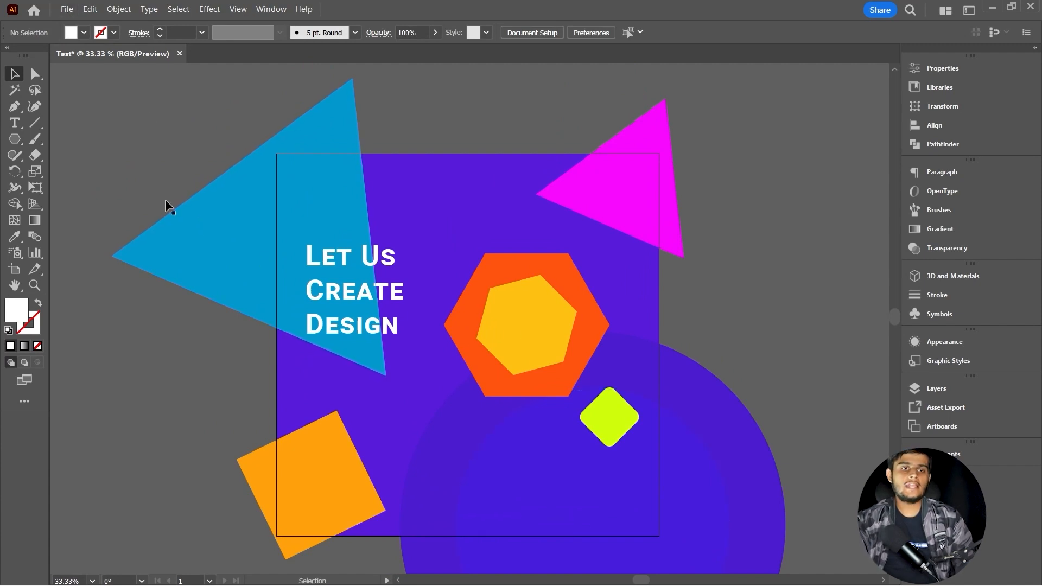
- Start exporting the design to the Downloads folder as a PNG named "project 1"
{"action": "left_click", "coordinate": [66, 9]}
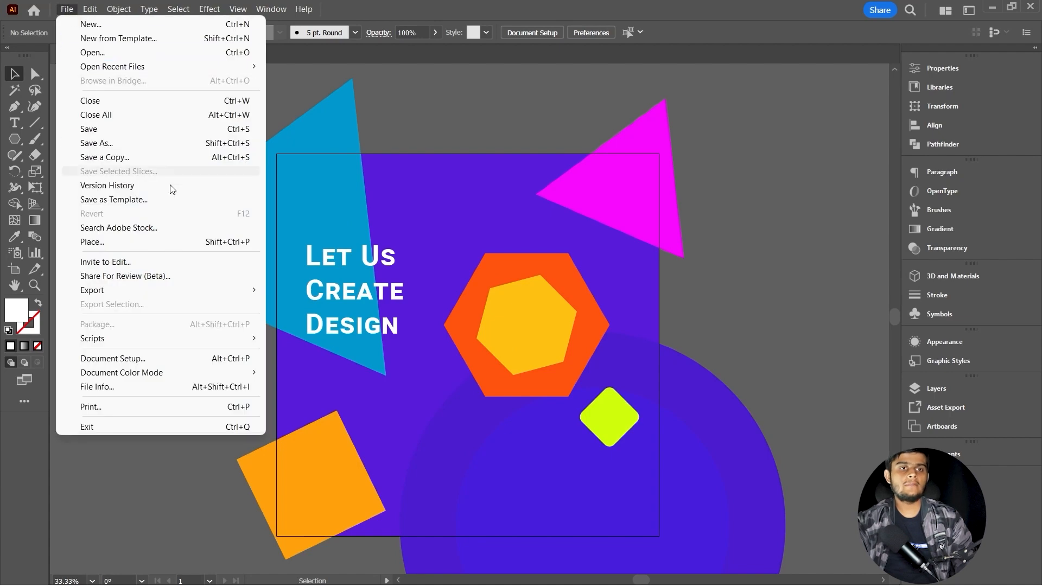
{"action": "mouse_move", "coordinate": [232, 294]}
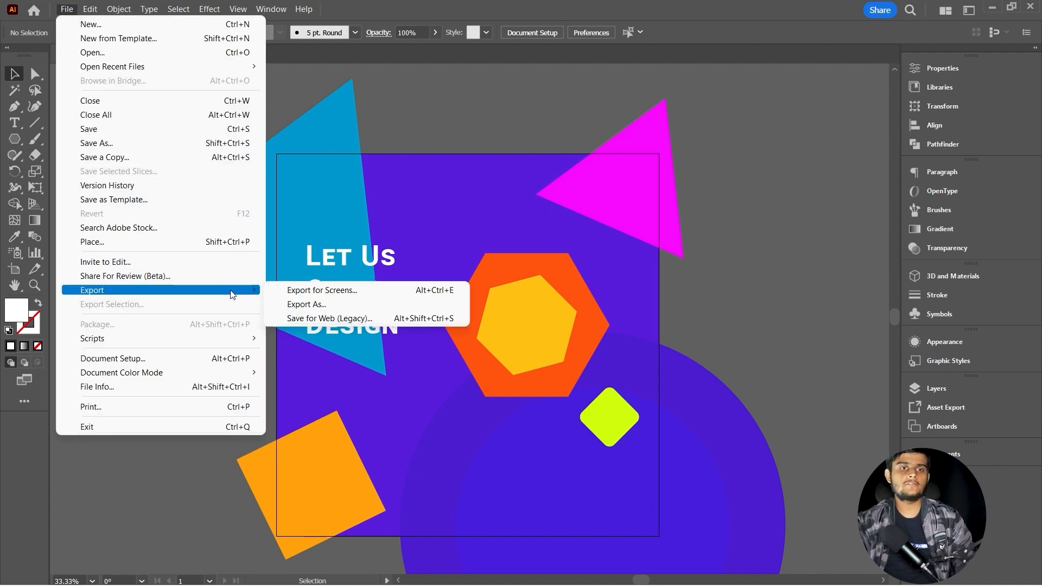
{"action": "left_click", "coordinate": [311, 305]}
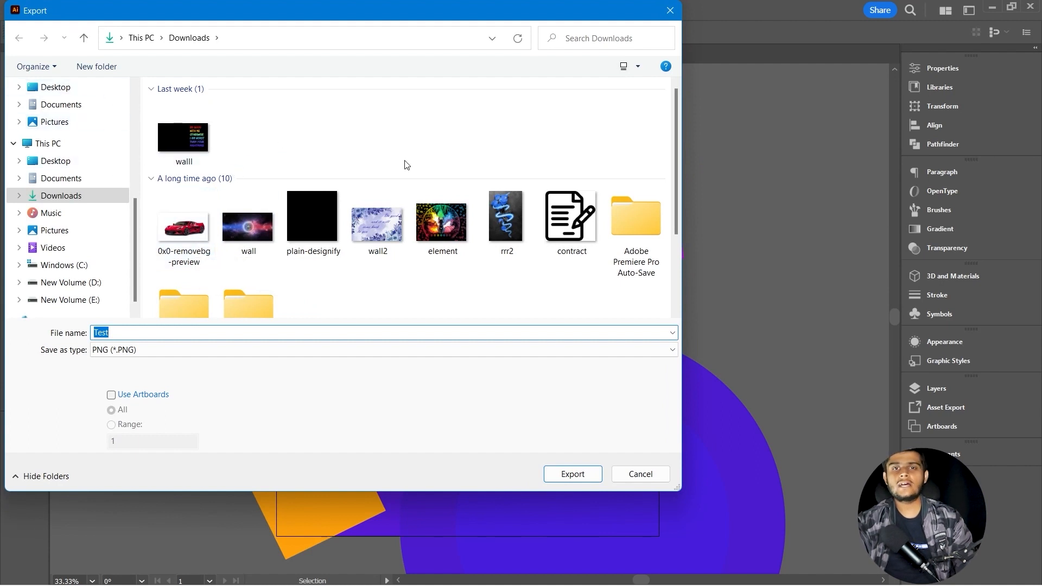
{"action": "left_click", "coordinate": [157, 331]}
{"action": "double_click", "coordinate": [157, 331]}
{"action": "left_click", "coordinate": [157, 331]}
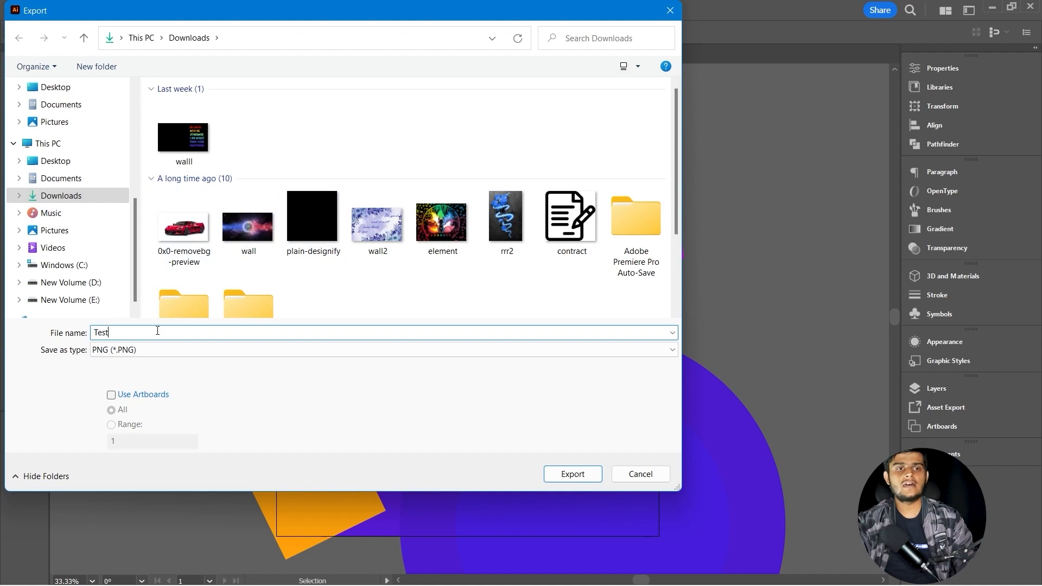
{"action": "double_click", "coordinate": [158, 331]}
{"action": "type", "text": "project 1"}
{"action": "left_click", "coordinate": [132, 350]}
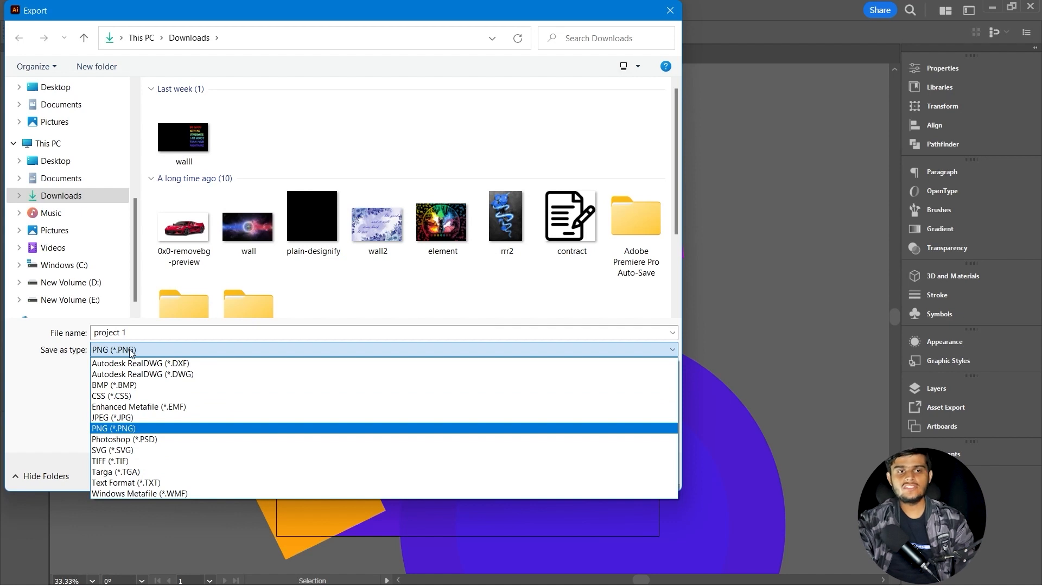
{"action": "left_click", "coordinate": [131, 351]}
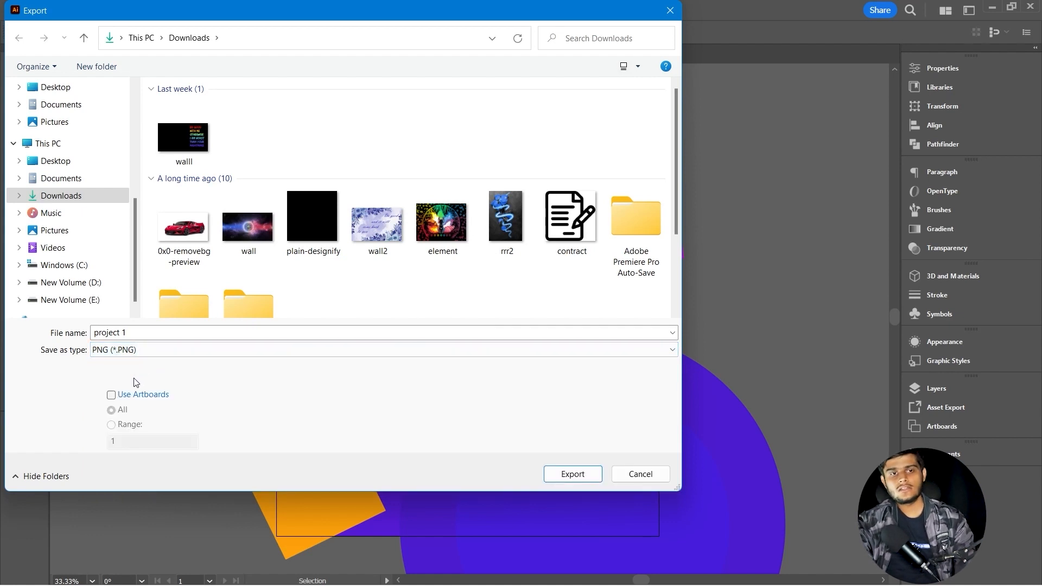
- Export using all artboards and choose the High (300 ppi) resolution in the PNG options
{"action": "left_click", "coordinate": [125, 396]}
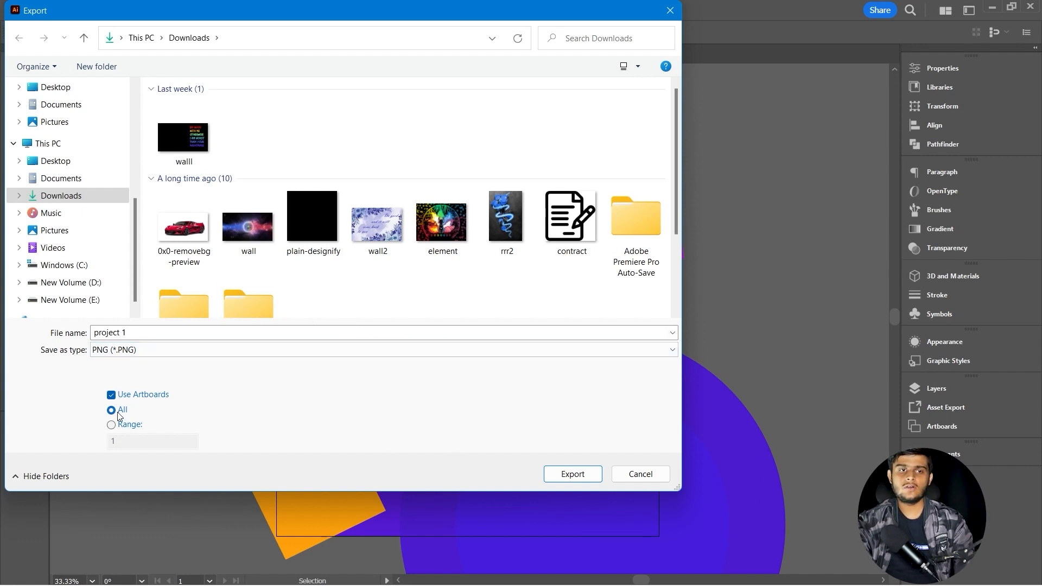
{"action": "left_click", "coordinate": [553, 476]}
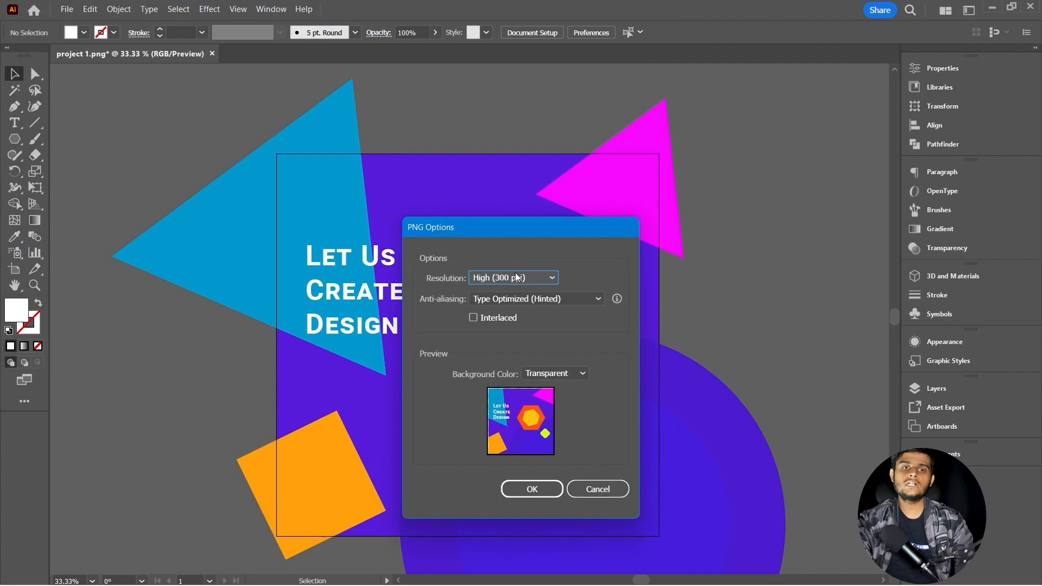
{"action": "left_click", "coordinate": [515, 277]}
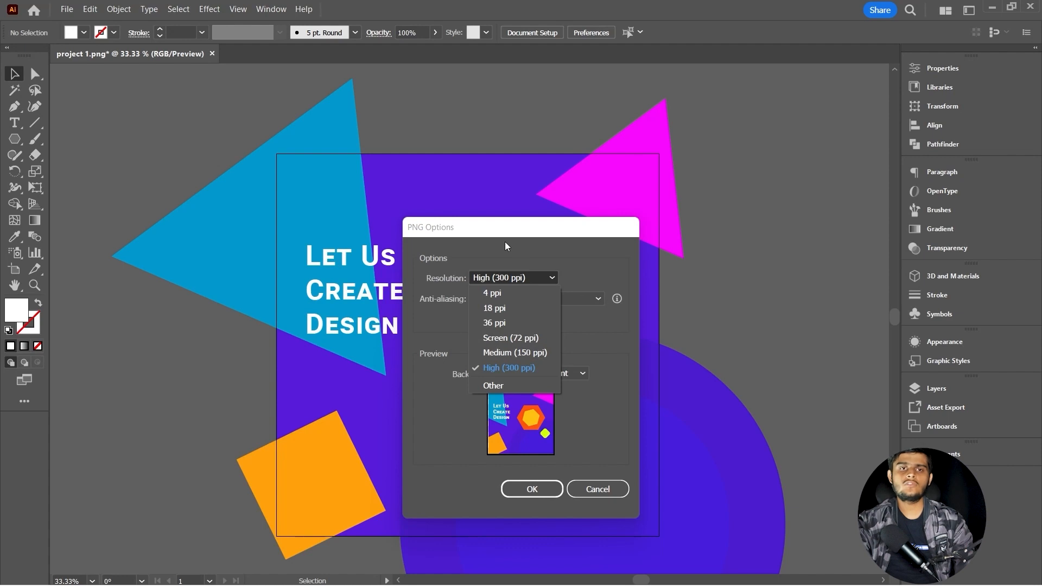
{"action": "left_click", "coordinate": [521, 369]}
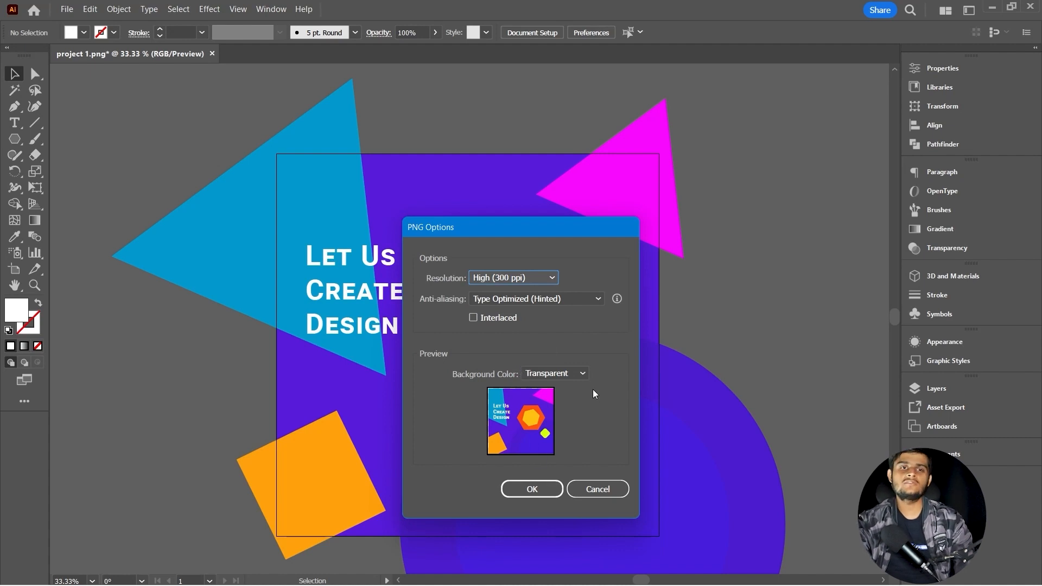
- Export the PNG at High (300 ppi) with a transparent background and view project 1-01 from the Downloads folder in File Explorer
{"action": "left_click", "coordinate": [533, 489]}
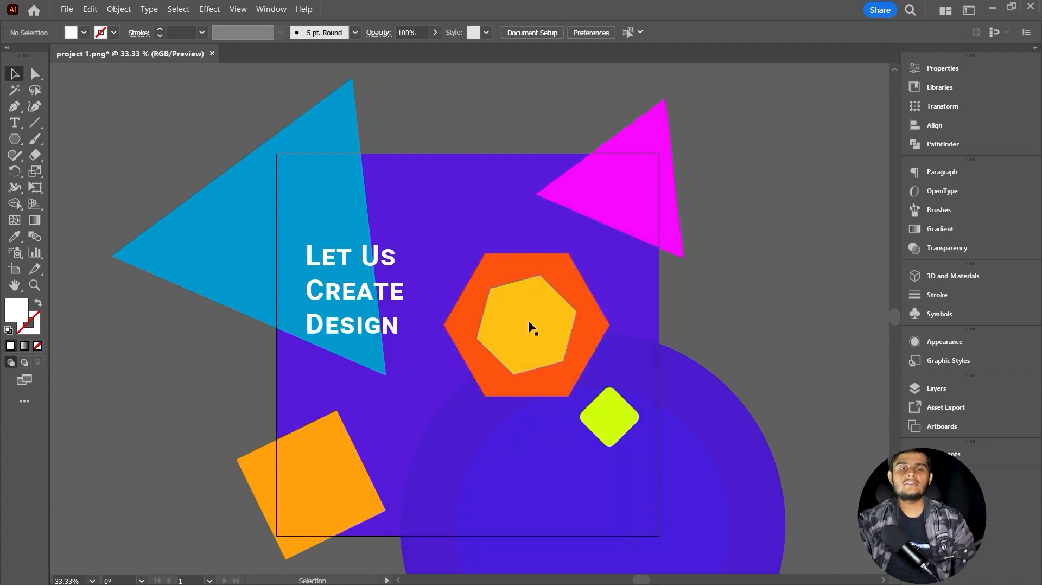
{"action": "mouse_move", "coordinate": [519, 571]}
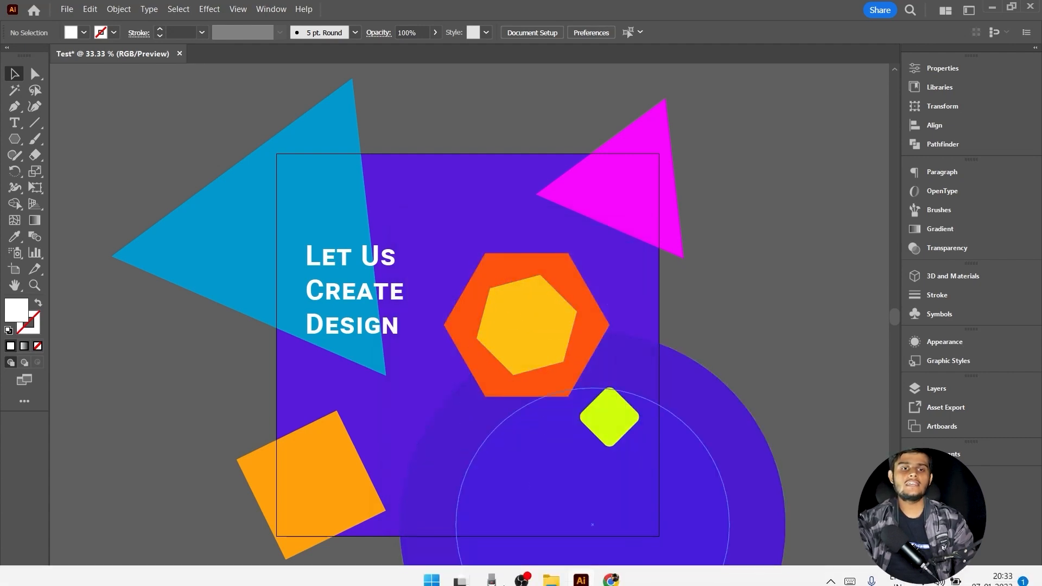
{"action": "left_click", "coordinate": [551, 489]}
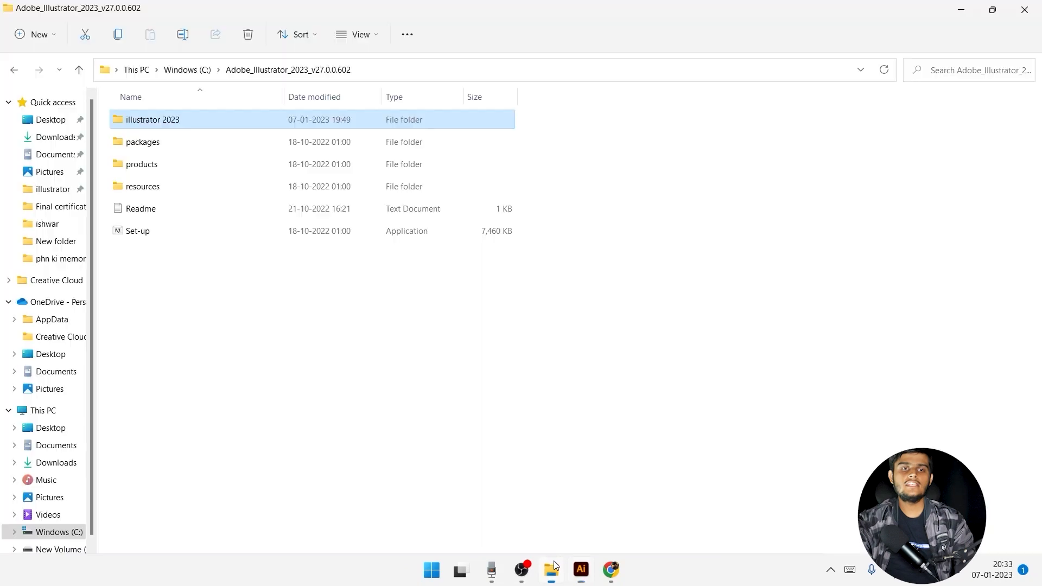
{"action": "left_click", "coordinate": [57, 137]}
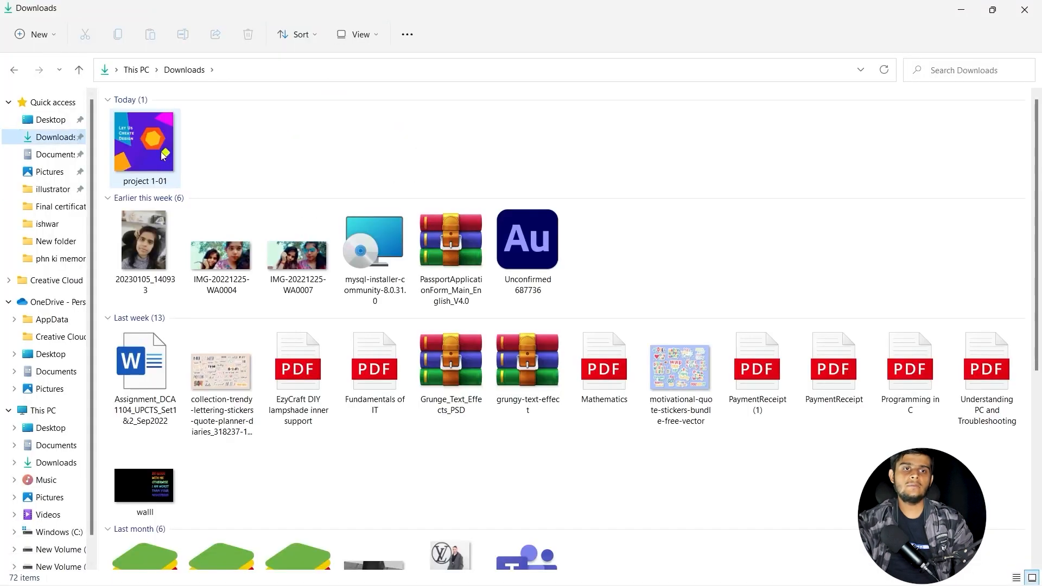
{"action": "double_click", "coordinate": [162, 156]}
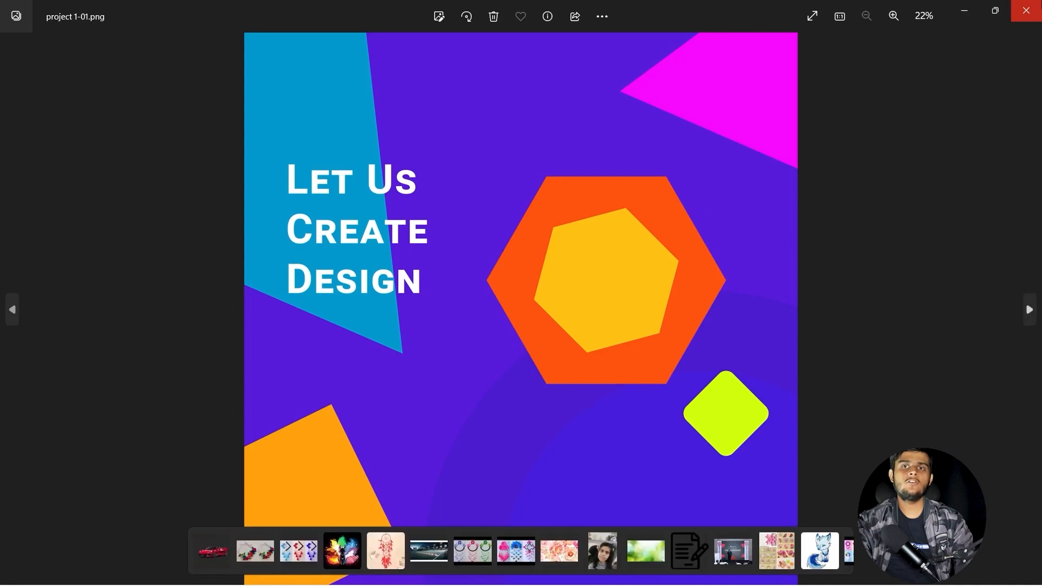
{"action": "left_click", "coordinate": [1026, 10]}
{"action": "key", "text": "alt+Tab"}
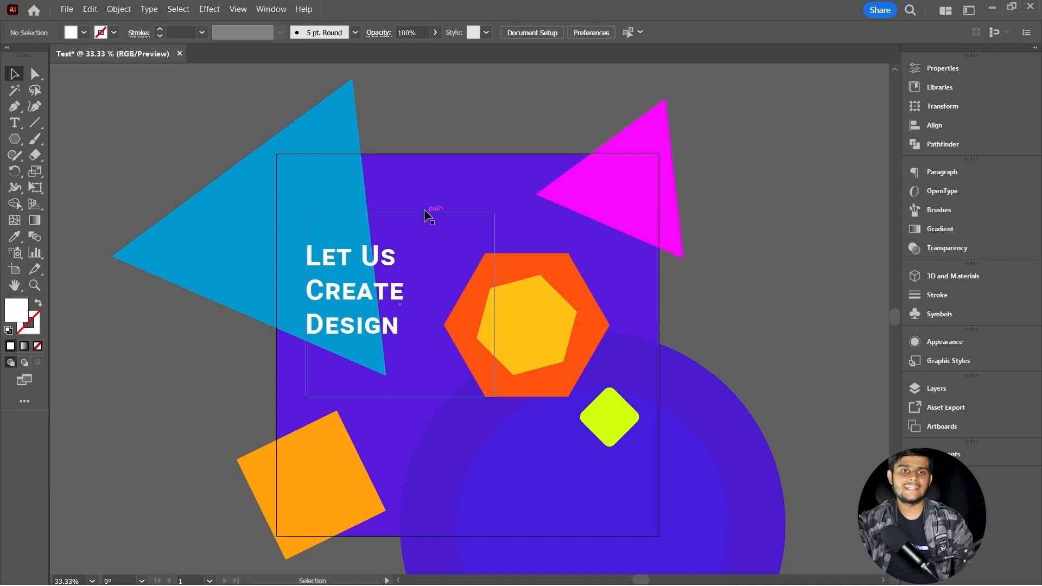
{"action": "scroll", "coordinate": [289, 302], "scroll_direction": "down", "scroll_amount": 2}
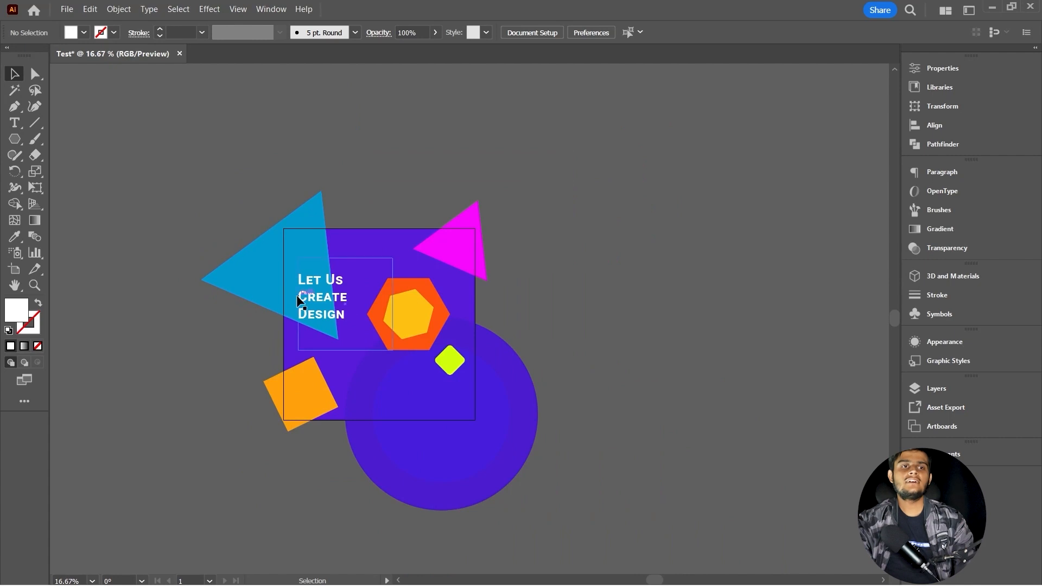
{"action": "key", "text": "ctrl"}
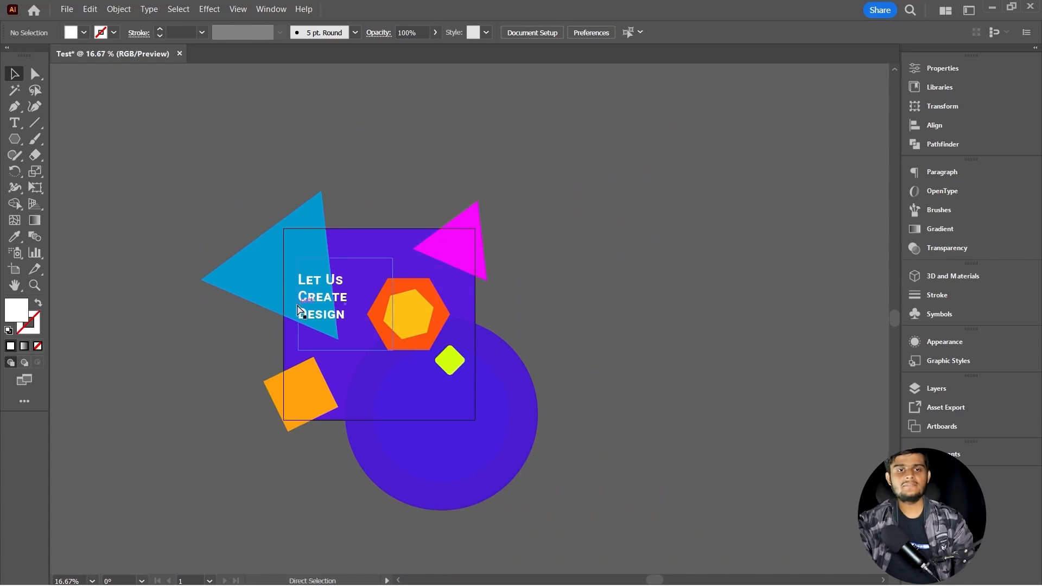
{"action": "key", "text": "ctrl+shift+s"}
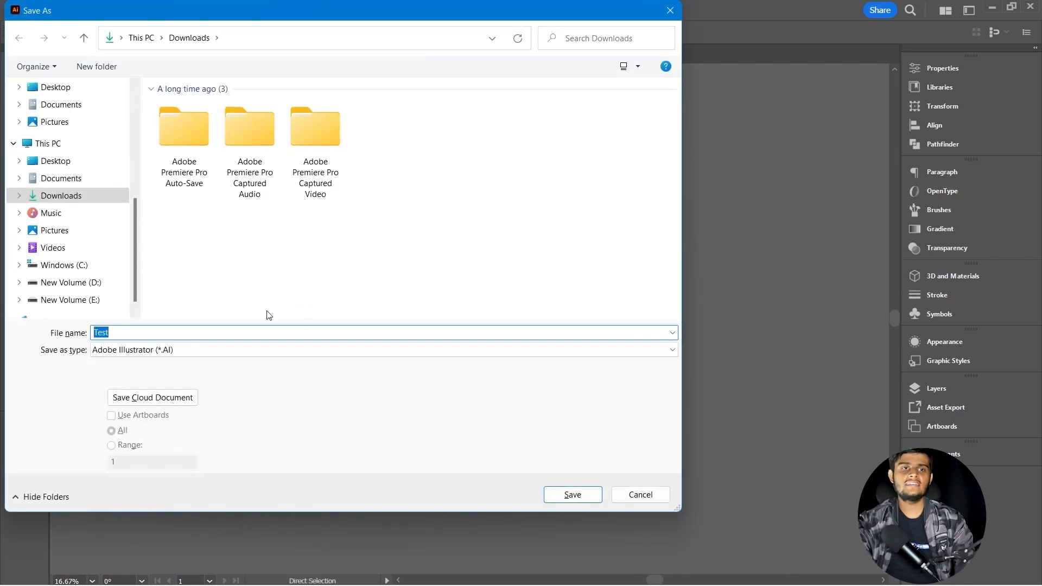
{"action": "left_click", "coordinate": [640, 494]}
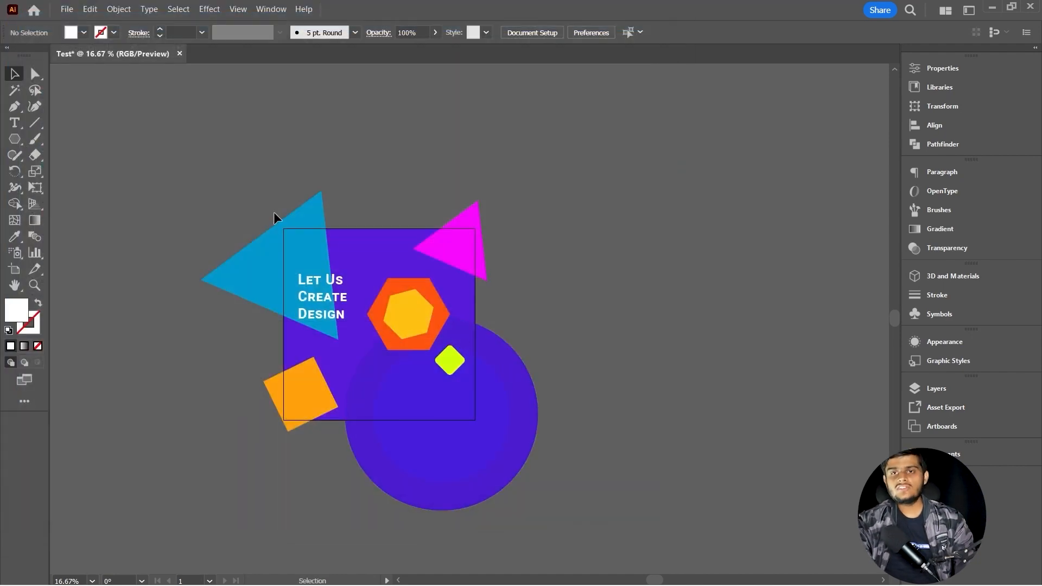
{"action": "left_click", "coordinate": [67, 9]}
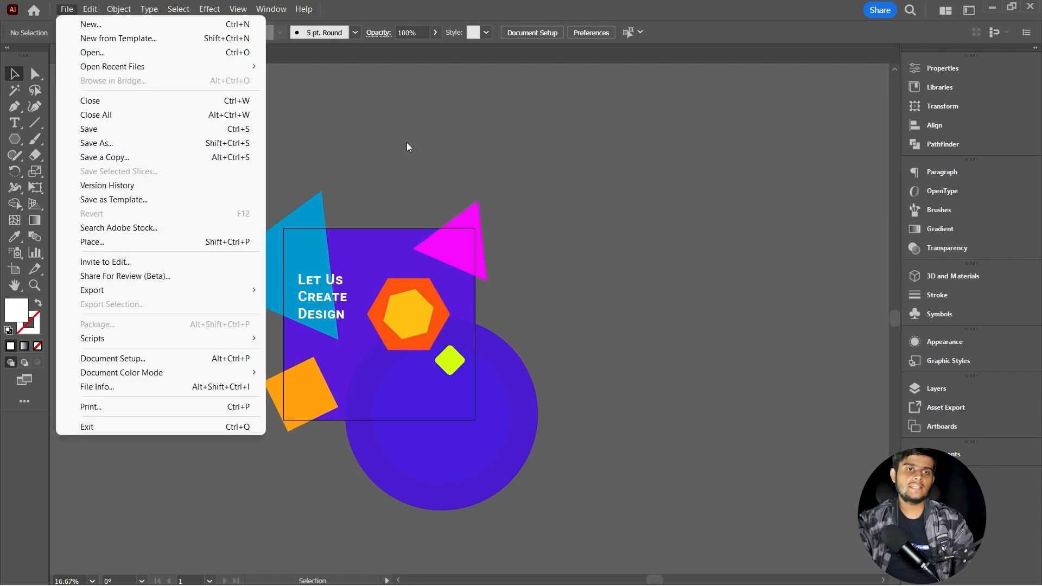
{"action": "left_click", "coordinate": [424, 126]}
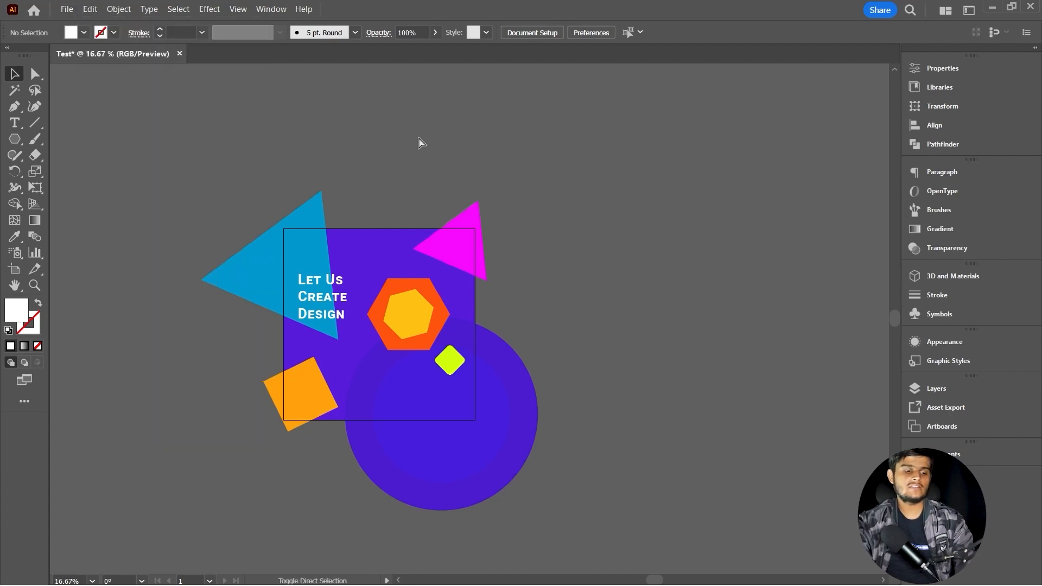
- Save the document as "project 1" in Adobe Illustrator (*.AI) format in Downloads, keeping the Illustrator 2020 version and the default options
{"action": "key", "text": "ctrl+s"}
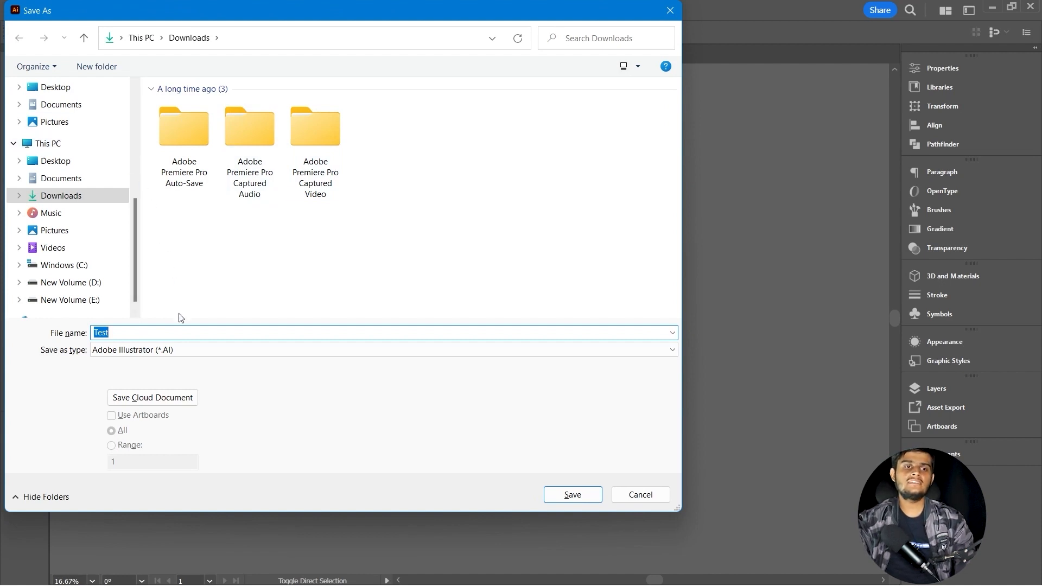
{"action": "type", "text": "p"}
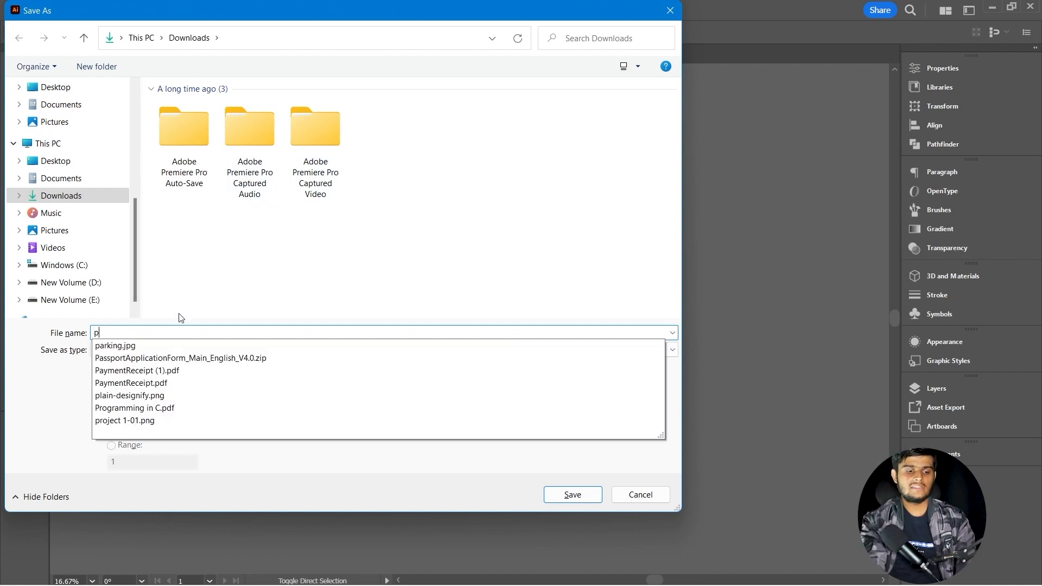
{"action": "type", "text": "roject 1"}
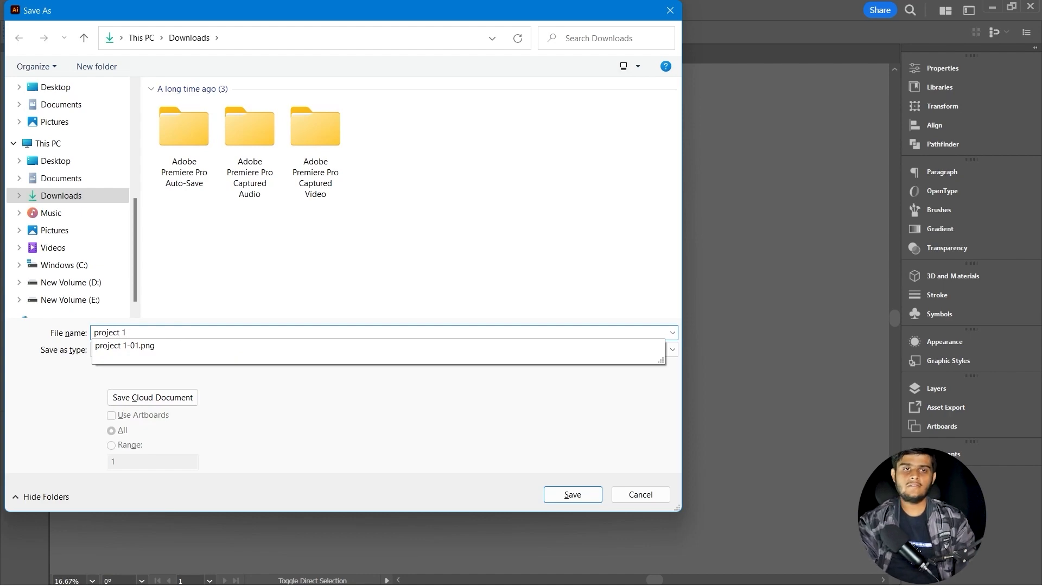
{"action": "key", "text": "Return"}
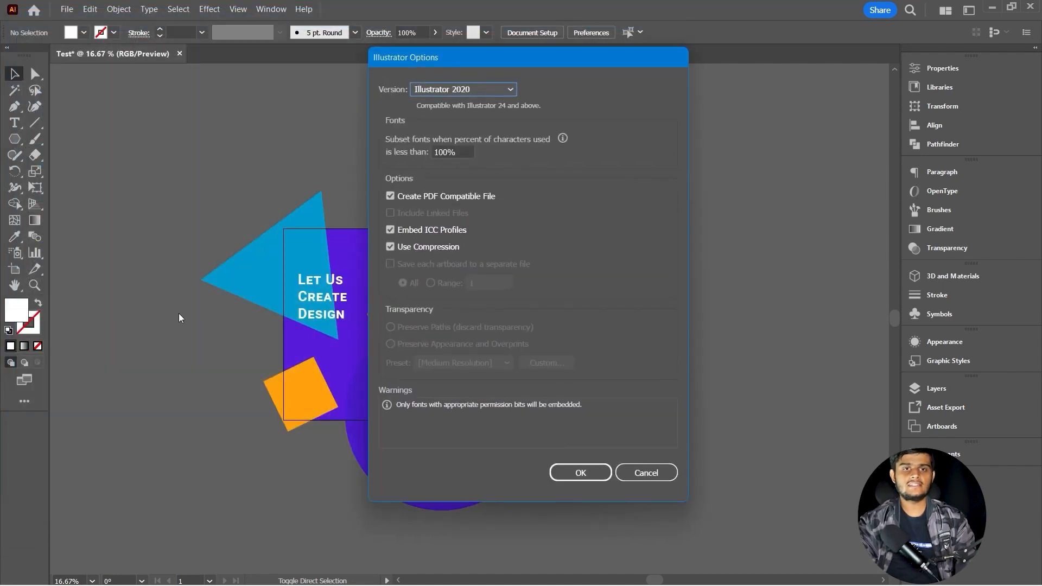
{"action": "key", "text": "Return"}
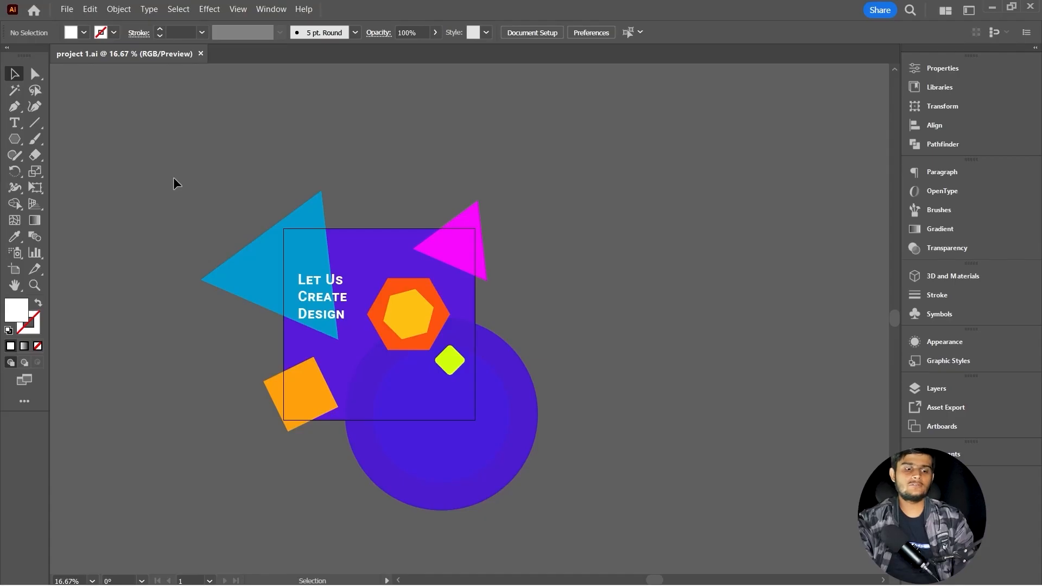
- Create a new 1080 x 1080 px document with RGB Color and High (300 ppi) raster effects
{"action": "key", "text": "a"}
{"action": "key", "text": "ctrl+n"}
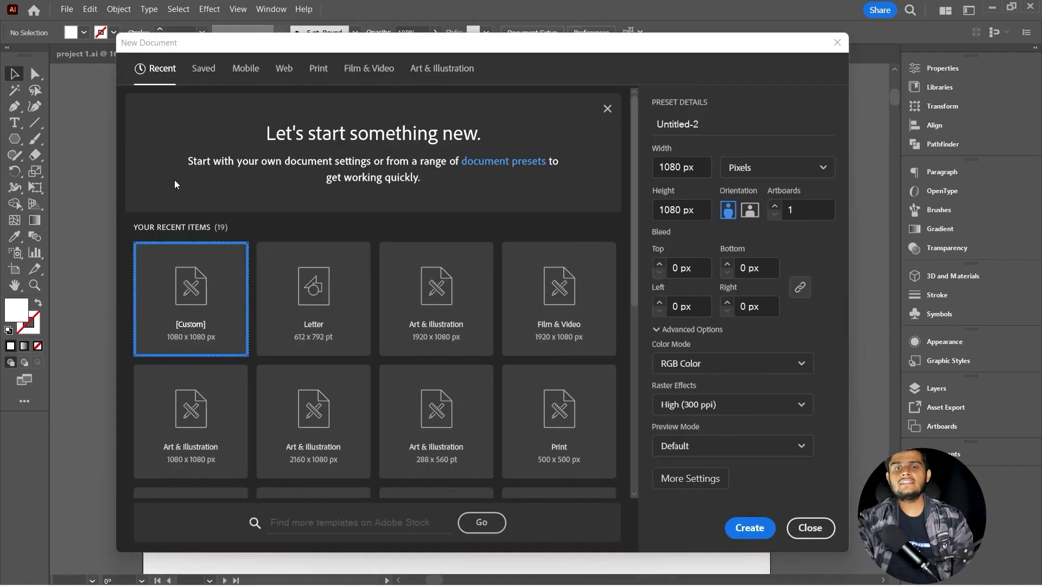
{"action": "key", "text": "Return"}
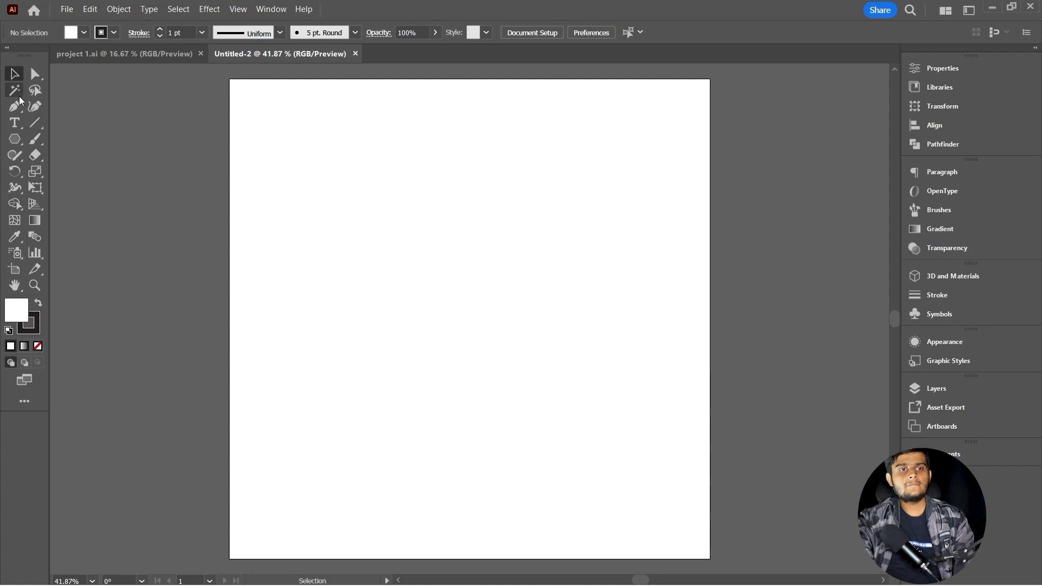
- Activate the Paintbrush tool and set the fill colour to purple 5F33FF
{"action": "right_click", "coordinate": [27, 140]}
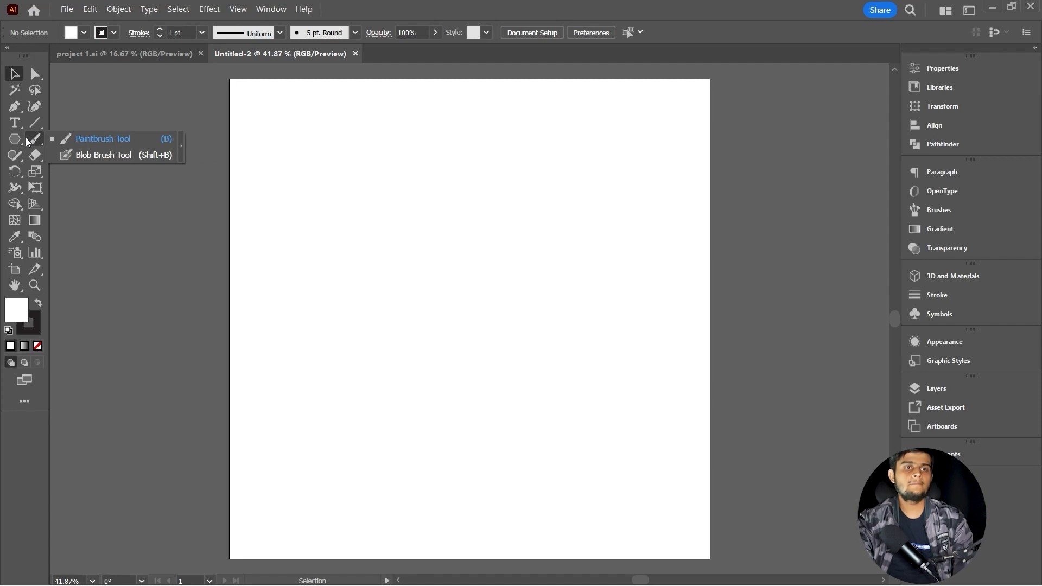
{"action": "left_click", "coordinate": [34, 139]}
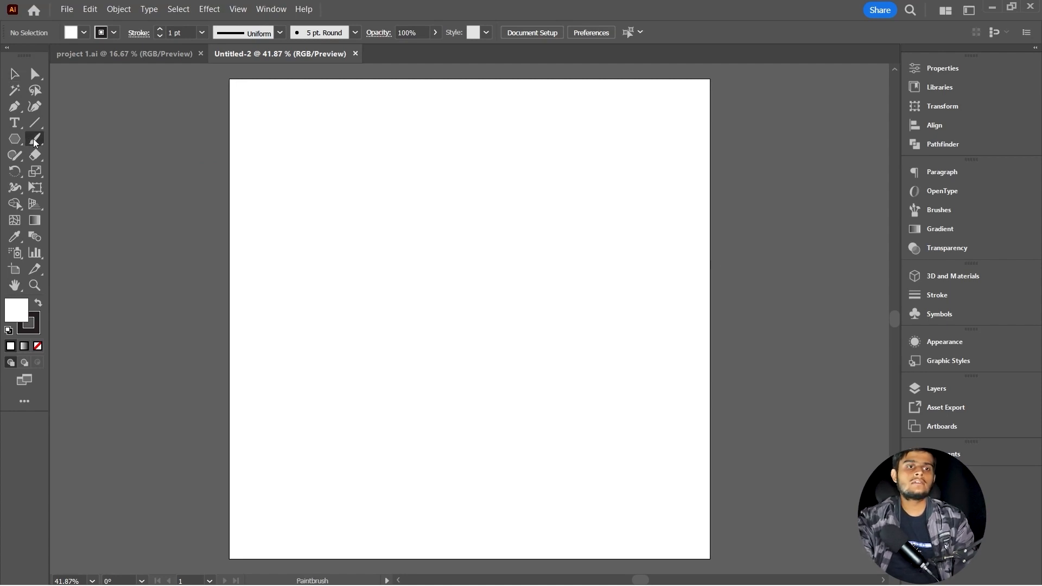
{"action": "double_click", "coordinate": [18, 313]}
{"action": "left_click", "coordinate": [419, 179]}
{"action": "left_click", "coordinate": [597, 184]}
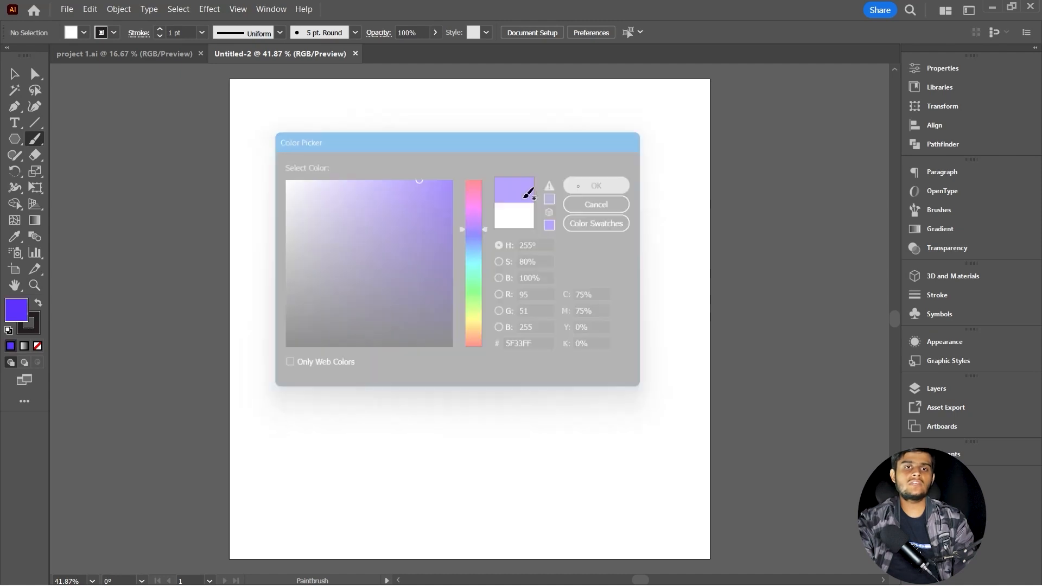
- Paint a looping freehand scribble with a 1 pt black stroke across the upper and middle artboard
{"action": "mouse_move", "coordinate": [319, 270]}
{"action": "left_mouse_down"}
{"action": "mouse_move", "coordinate": [311, 215]}
{"action": "mouse_move", "coordinate": [399, 198]}
{"action": "mouse_move", "coordinate": [538, 206]}
{"action": "mouse_move", "coordinate": [491, 209]}
{"action": "mouse_move", "coordinate": [473, 409]}
{"action": "left_mouse_up"}
{"action": "mouse_move", "coordinate": [417, 342]}
{"action": "left_mouse_down"}
{"action": "mouse_move", "coordinate": [256, 477]}
{"action": "mouse_move", "coordinate": [177, 226]}
{"action": "mouse_move", "coordinate": [349, 372]}
{"action": "mouse_move", "coordinate": [432, 193]}
{"action": "left_mouse_up"}
{"action": "mouse_move", "coordinate": [461, 248]}
{"action": "left_mouse_down"}
{"action": "mouse_move", "coordinate": [413, 347]}
{"action": "mouse_move", "coordinate": [331, 419]}
{"action": "mouse_move", "coordinate": [587, 364]}
{"action": "mouse_move", "coordinate": [483, 187]}
{"action": "mouse_move", "coordinate": [678, 200]}
{"action": "mouse_move", "coordinate": [549, 201]}
{"action": "mouse_move", "coordinate": [272, 136]}
{"action": "mouse_move", "coordinate": [407, 168]}
{"action": "mouse_move", "coordinate": [142, 194]}
{"action": "left_mouse_up"}
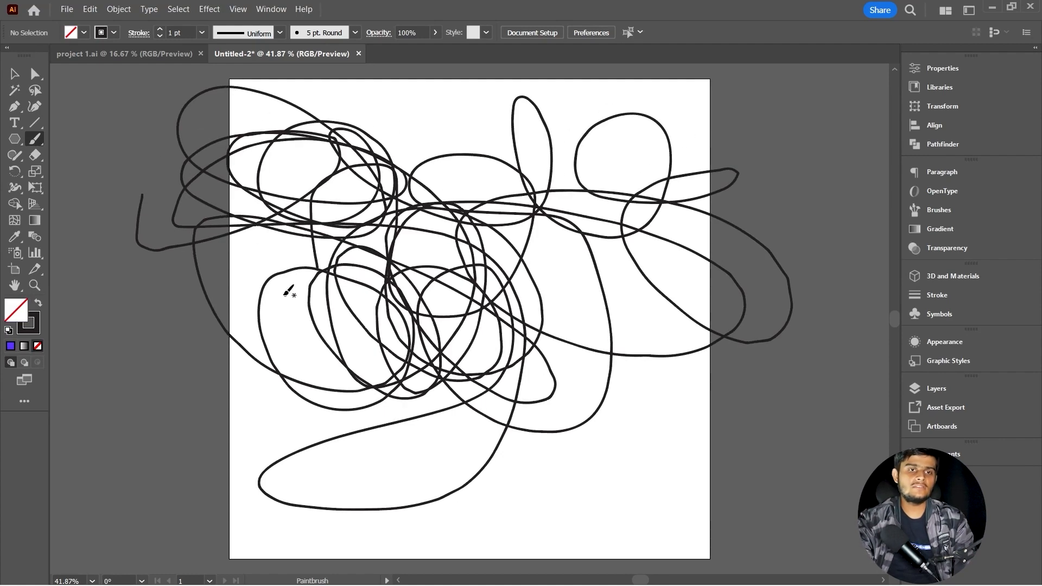
- Select the painted scribble path and delete it
{"action": "key", "text": "v"}
{"action": "left_click", "coordinate": [188, 242]}
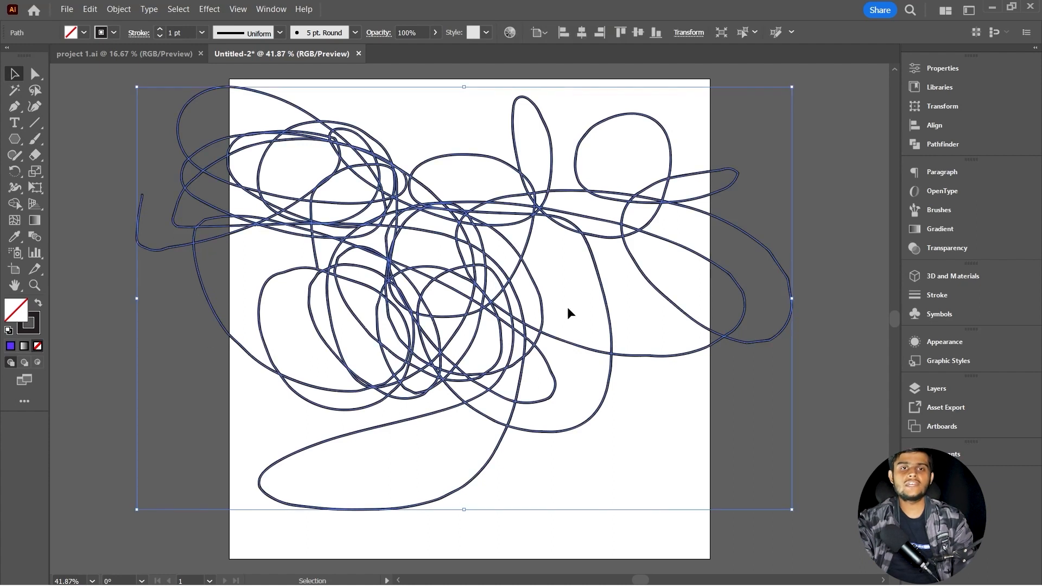
{"action": "key", "text": "Delete"}
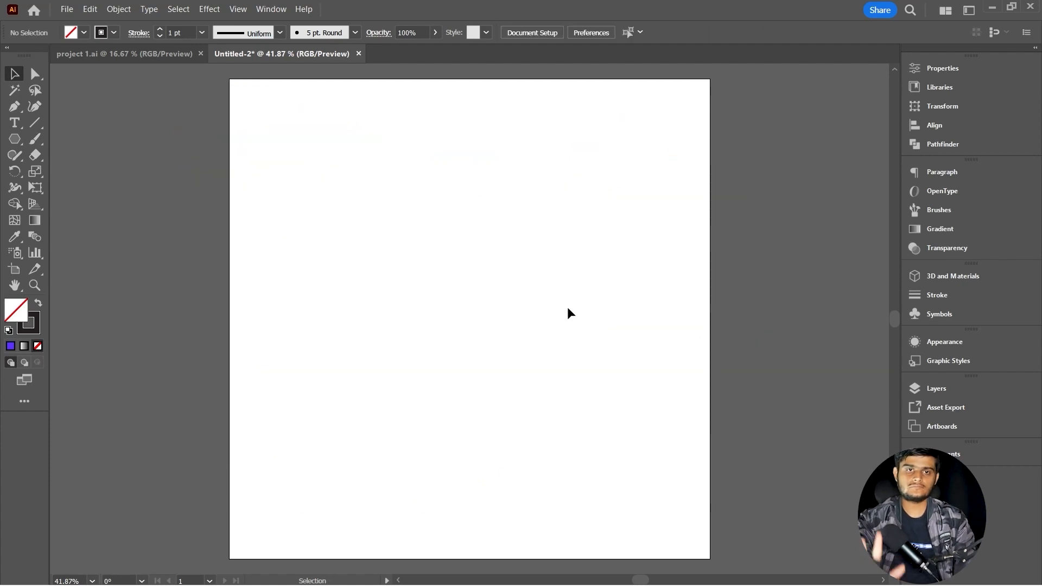
- Draw a freehand curvy scribble across the artboard with the Blob Brush tool
{"action": "right_click", "coordinate": [35, 139]}
{"action": "left_click", "coordinate": [82, 156]}
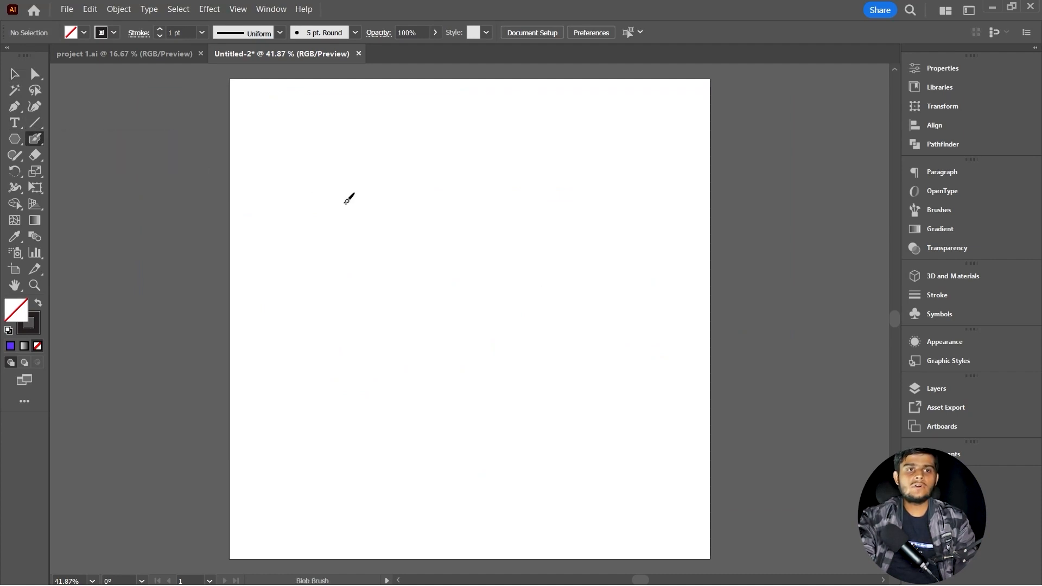
{"action": "mouse_move", "coordinate": [281, 144]}
{"action": "left_mouse_down"}
{"action": "mouse_move", "coordinate": [492, 249]}
{"action": "mouse_move", "coordinate": [574, 219]}
{"action": "left_mouse_up"}
{"action": "mouse_move", "coordinate": [494, 178]}
{"action": "left_mouse_down"}
{"action": "mouse_move", "coordinate": [514, 256]}
{"action": "mouse_move", "coordinate": [253, 387]}
{"action": "mouse_move", "coordinate": [455, 489]}
{"action": "mouse_move", "coordinate": [281, 334]}
{"action": "mouse_move", "coordinate": [525, 272]}
{"action": "mouse_move", "coordinate": [546, 121]}
{"action": "mouse_move", "coordinate": [642, 158]}
{"action": "mouse_move", "coordinate": [717, 304]}
{"action": "mouse_move", "coordinate": [673, 482]}
{"action": "left_mouse_up"}
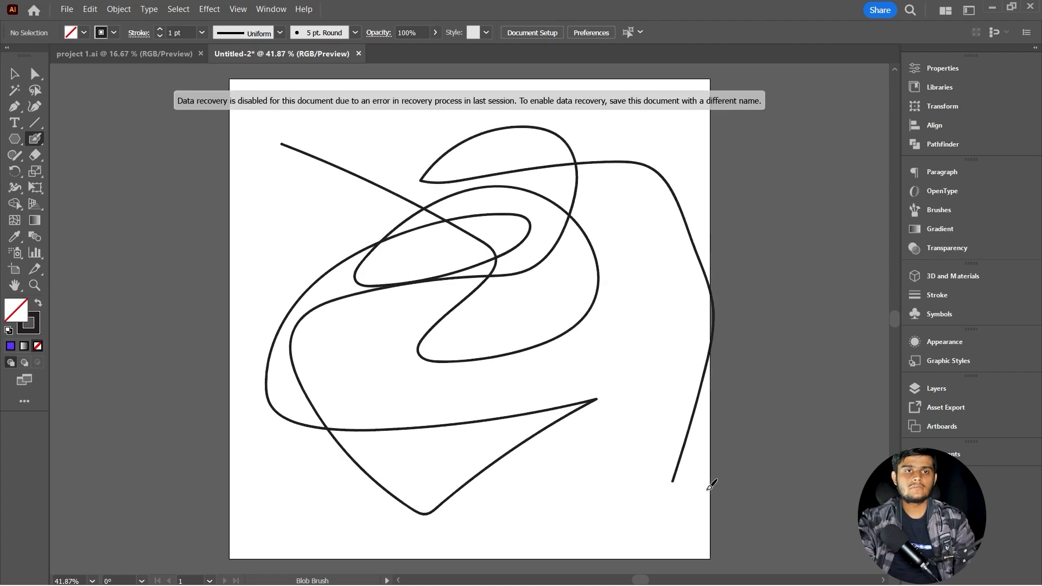
- Inspect the end of the Blob Brush scribble up close, select its compound path and delete it
{"action": "scroll", "coordinate": [708, 487], "scroll_direction": "up", "scroll_amount": 5}
{"action": "scroll", "coordinate": [501, 437], "scroll_direction": "up", "scroll_amount": 4}
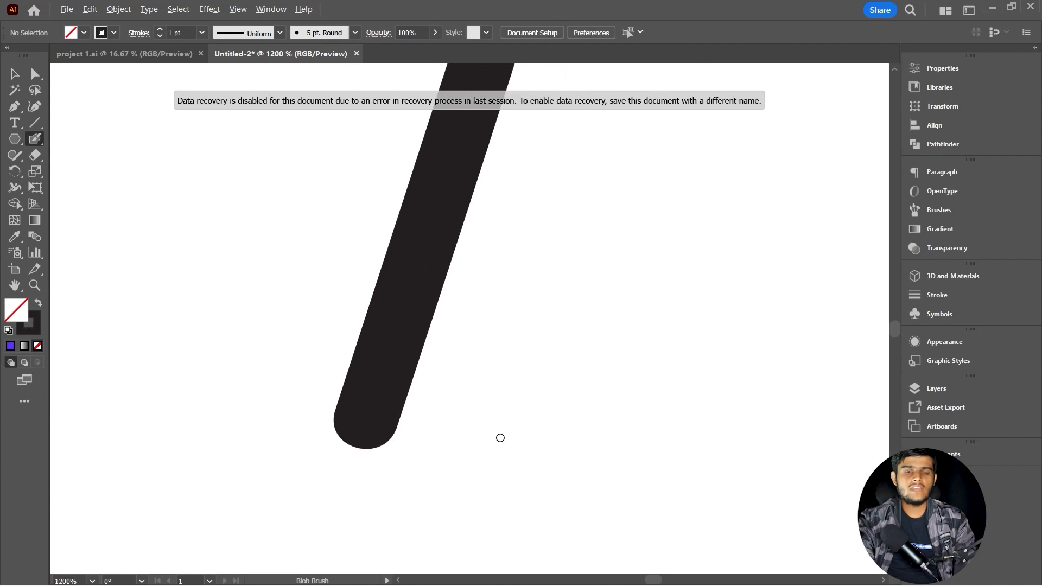
{"action": "key", "text": "v"}
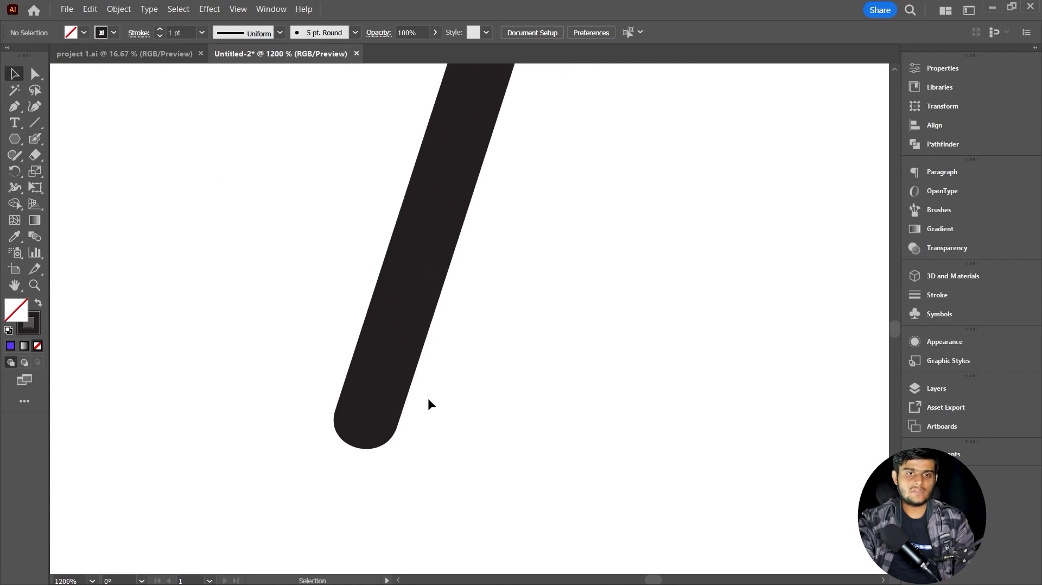
{"action": "left_click", "coordinate": [390, 384]}
{"action": "scroll", "coordinate": [389, 381], "scroll_direction": "down", "scroll_amount": 11}
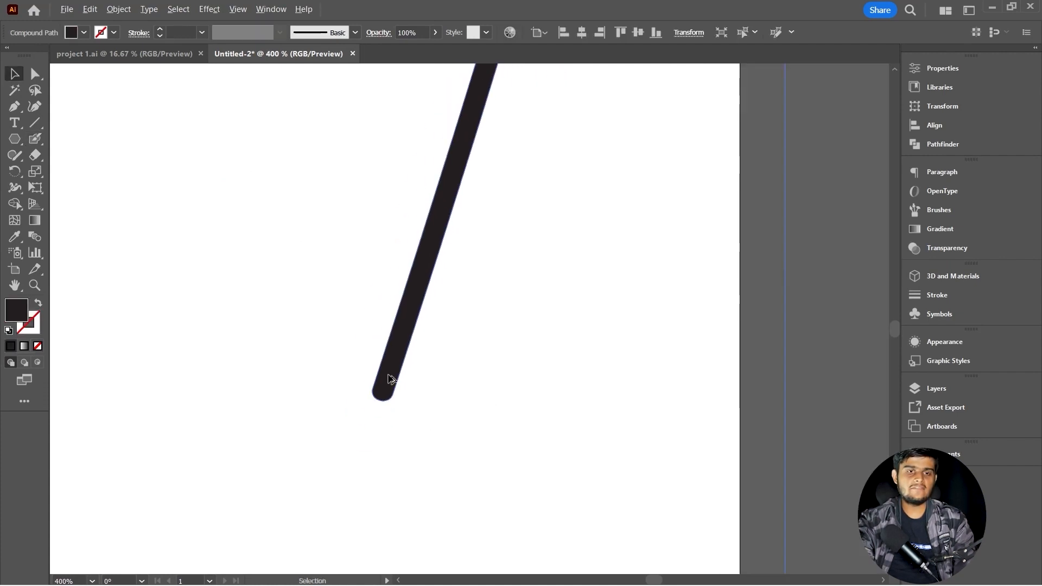
{"action": "scroll", "coordinate": [90, 298], "scroll_direction": "up", "scroll_amount": 3}
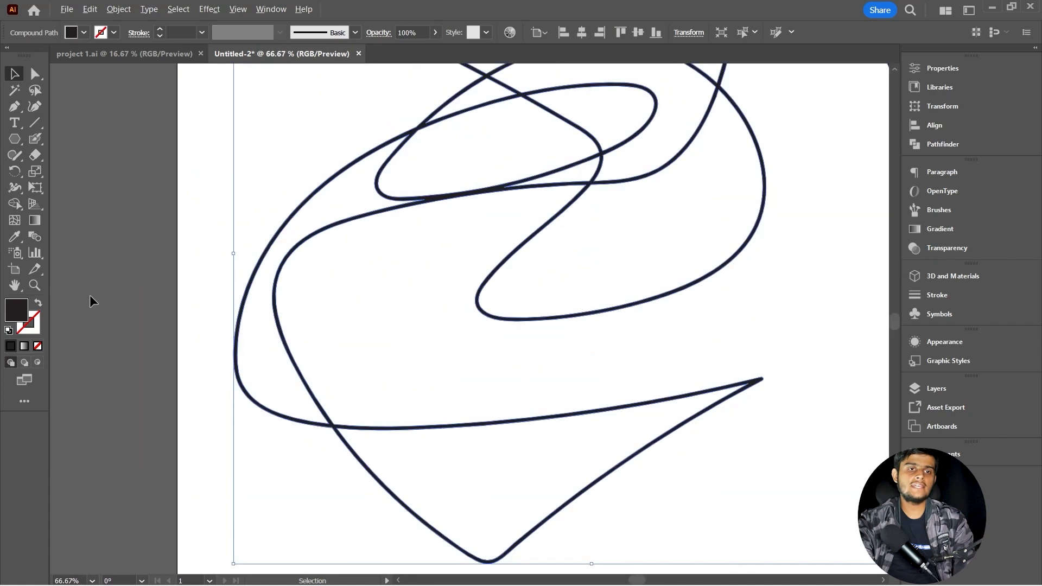
{"action": "key", "text": "Delete"}
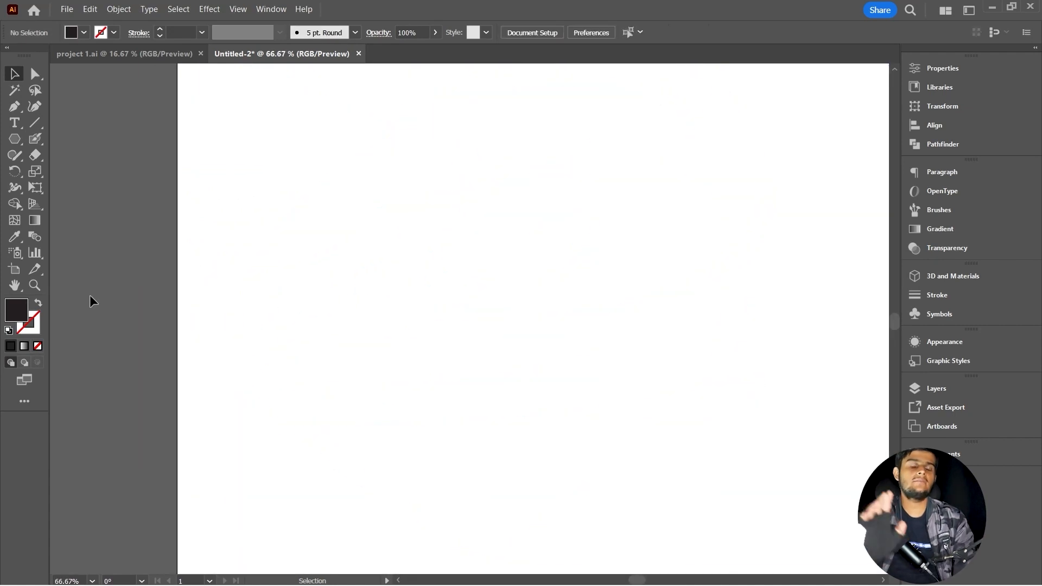
- Draw a horizontal straight line across most of the artboard's width in its upper part and deselect it
{"action": "scroll", "coordinate": [595, 181], "scroll_direction": "down", "scroll_amount": 3}
{"action": "left_click_drag", "start_coordinate": [596, 182], "coordinate": [253, 245]}
{"action": "scroll", "coordinate": [478, 342], "scroll_direction": "up", "scroll_amount": 2}
{"action": "scroll", "coordinate": [250, 245], "scroll_direction": "up", "scroll_amount": 1}
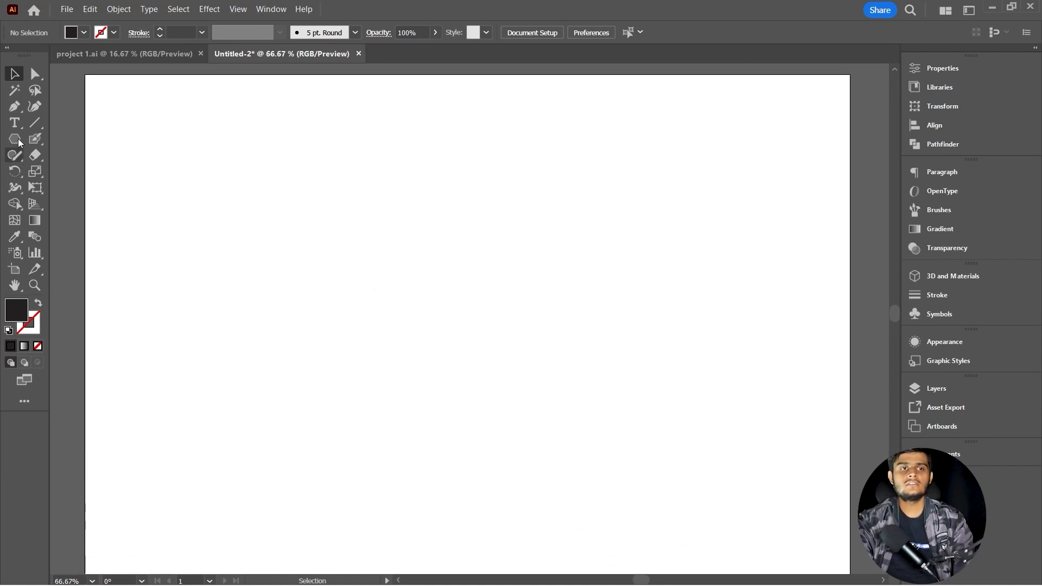
{"action": "left_click", "coordinate": [34, 122]}
{"action": "scroll", "coordinate": [216, 212], "scroll_direction": "down", "scroll_amount": 1}
{"action": "left_click_drag", "start_coordinate": [174, 210], "coordinate": [653, 210]}
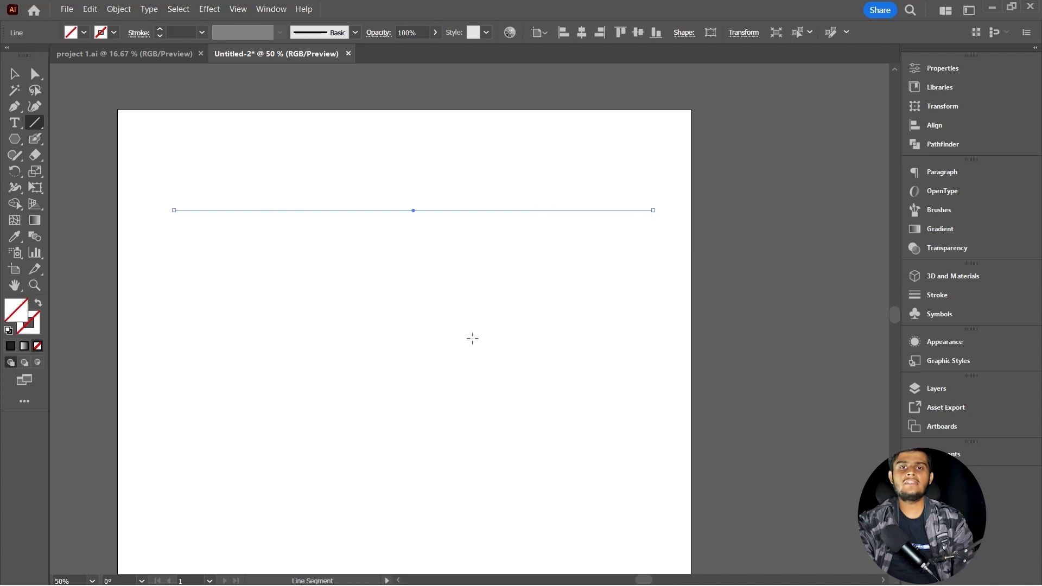
{"action": "key", "text": "v"}
{"action": "left_click", "coordinate": [411, 354]}
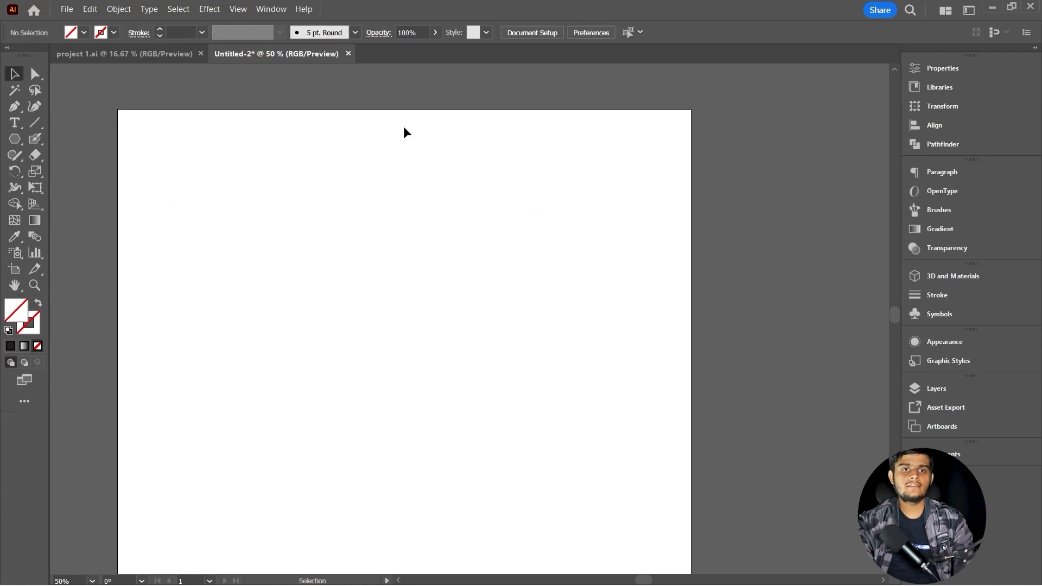
- Select the unpainted line in the artboard's upper part and give it a solid dark stroke (231F20)
{"action": "left_click_drag", "start_coordinate": [403, 132], "coordinate": [455, 311]}
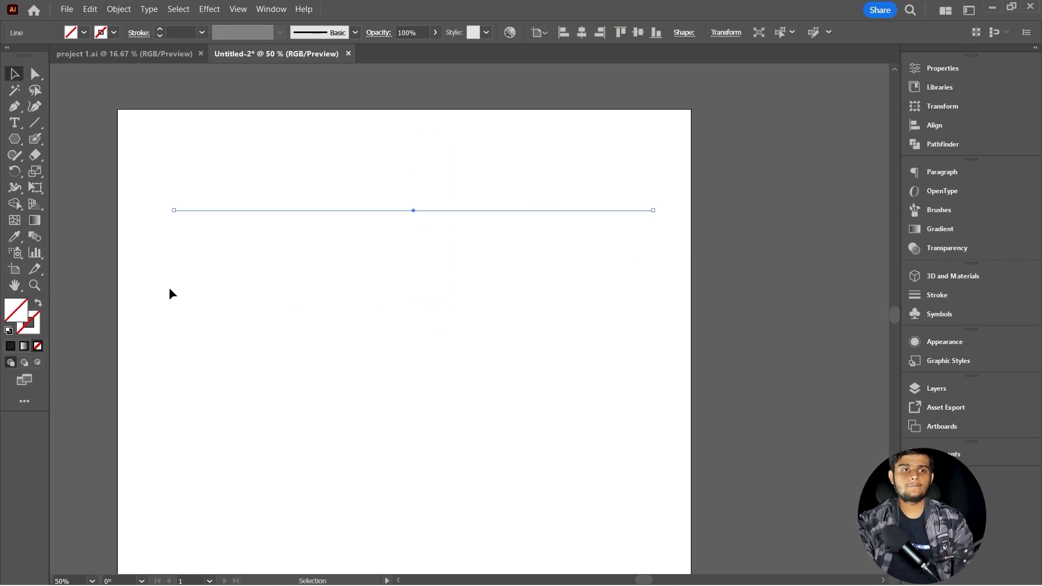
{"action": "left_click", "coordinate": [25, 328]}
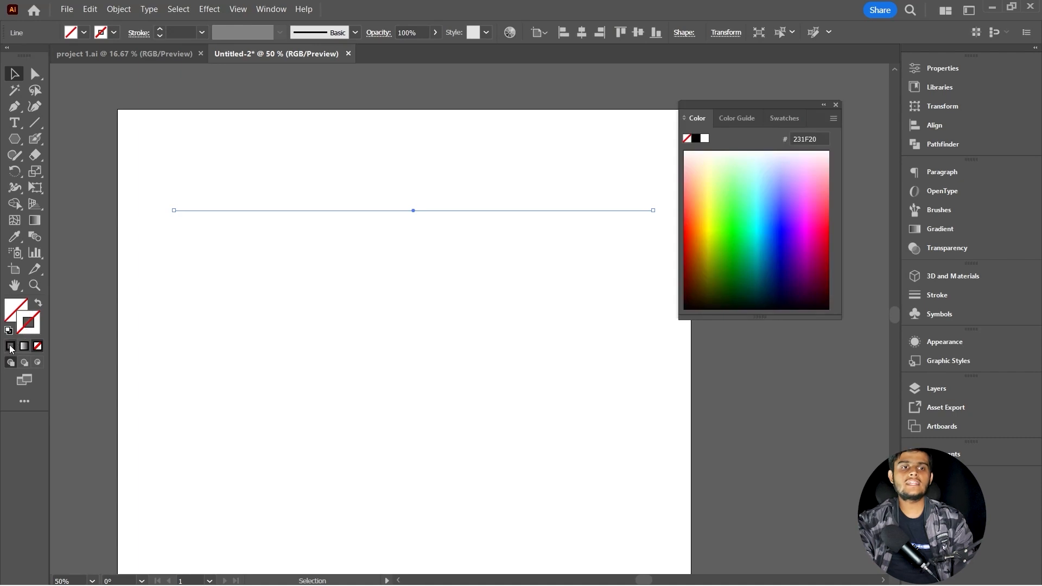
{"action": "left_click", "coordinate": [11, 348]}
{"action": "scroll", "coordinate": [351, 190], "scroll_direction": "up", "scroll_amount": 2}
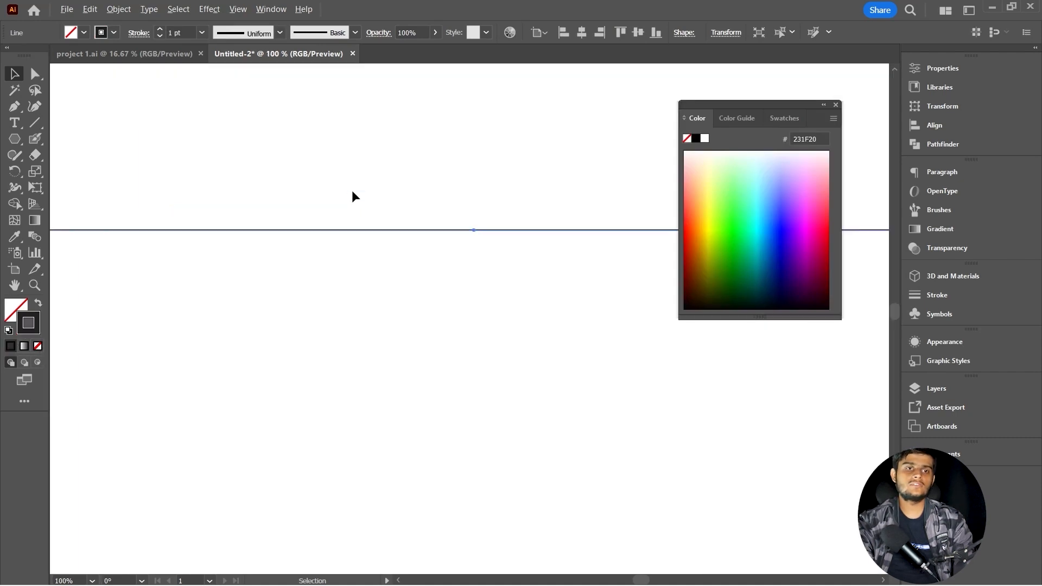
{"action": "left_click", "coordinate": [836, 106]}
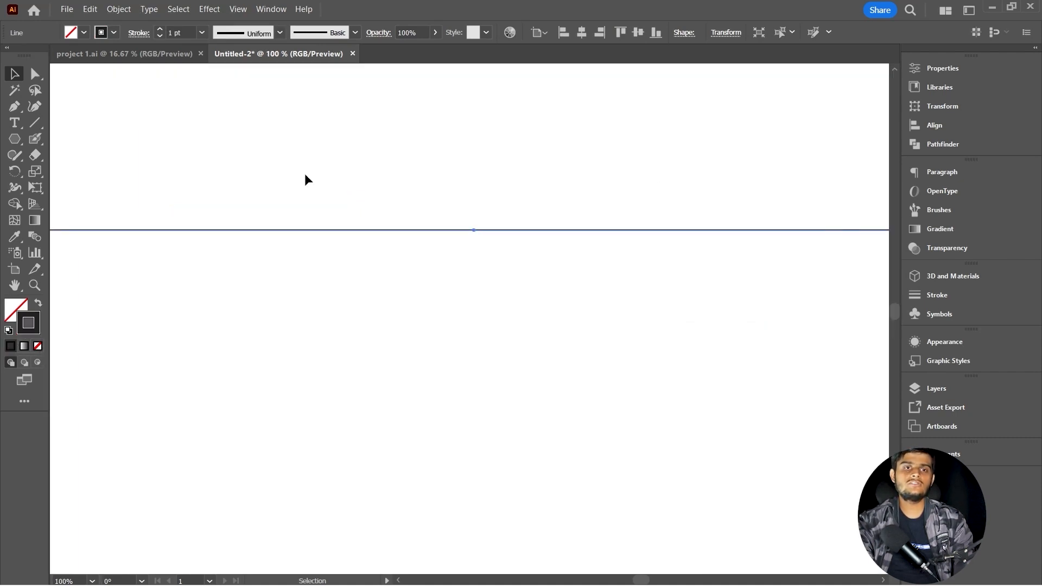
{"action": "scroll", "coordinate": [305, 179], "scroll_direction": "down", "scroll_amount": 1}
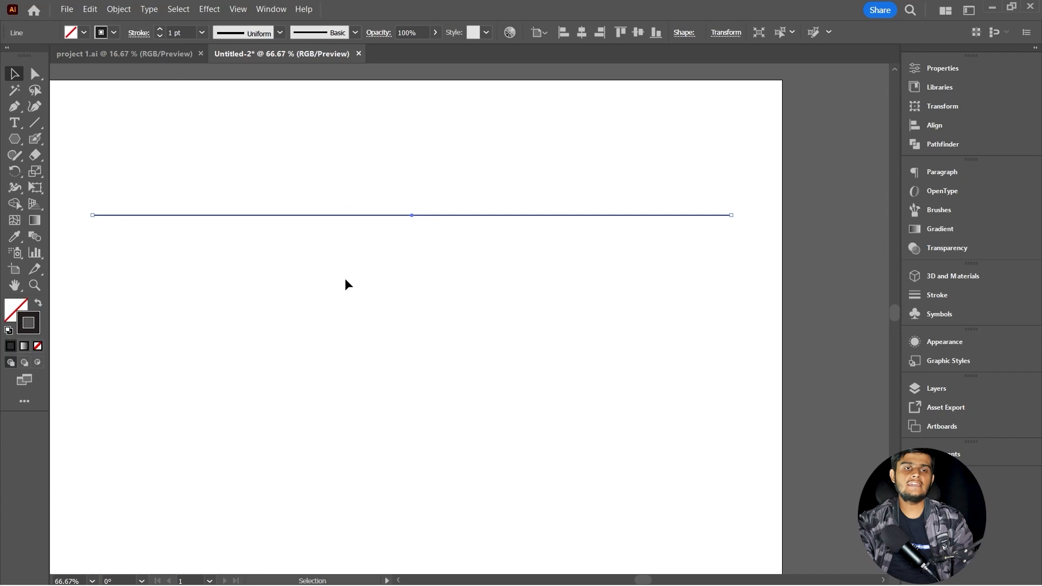
- Increase the line's stroke weight to 6 pt and keep the line selected
{"action": "left_click", "coordinate": [161, 30]}
{"action": "left_click", "coordinate": [161, 30]}
{"action": "left_click", "coordinate": [160, 30]}
{"action": "left_click", "coordinate": [160, 31]}
{"action": "left_click", "coordinate": [160, 31]}
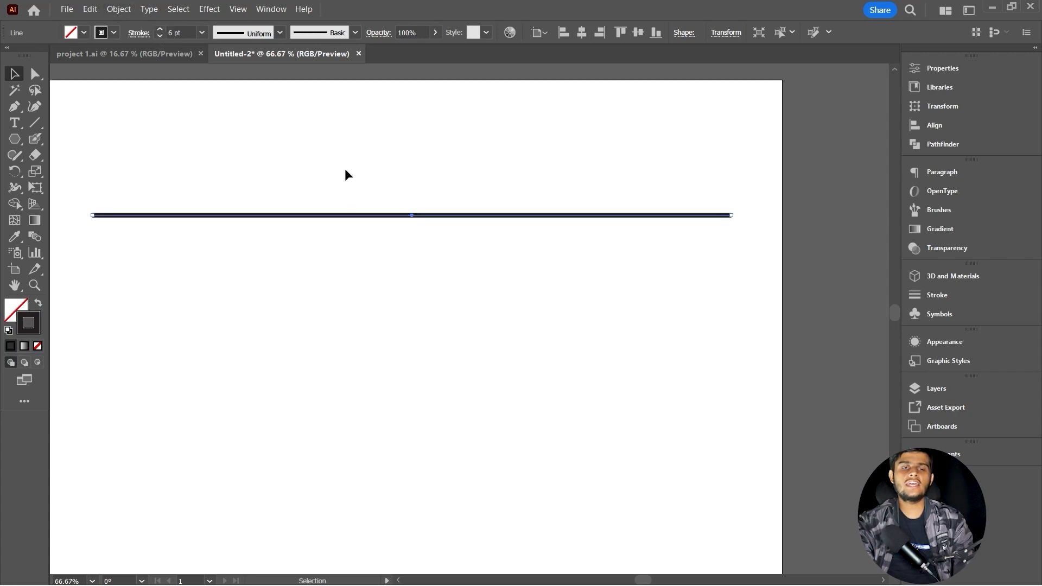
{"action": "left_click", "coordinate": [367, 178]}
{"action": "left_click", "coordinate": [386, 217]}
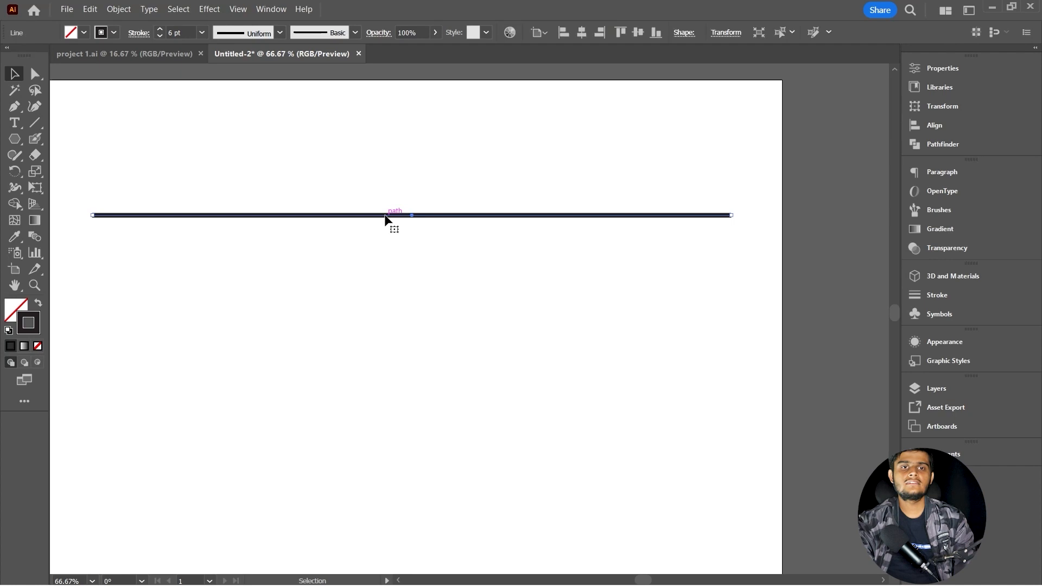
- Thicken the line's stroke to 17 pt
{"action": "left_click", "coordinate": [161, 29]}
{"action": "left_click", "coordinate": [161, 29]}
{"action": "left_click", "coordinate": [161, 30]}
{"action": "left_click", "coordinate": [161, 30]}
{"action": "left_click", "coordinate": [161, 30]}
{"action": "left_click", "coordinate": [160, 30]}
{"action": "left_click", "coordinate": [160, 30]}
{"action": "left_click", "coordinate": [160, 30]}
{"action": "left_click", "coordinate": [160, 30]}
{"action": "left_click", "coordinate": [161, 30]}
{"action": "left_click", "coordinate": [160, 29]}
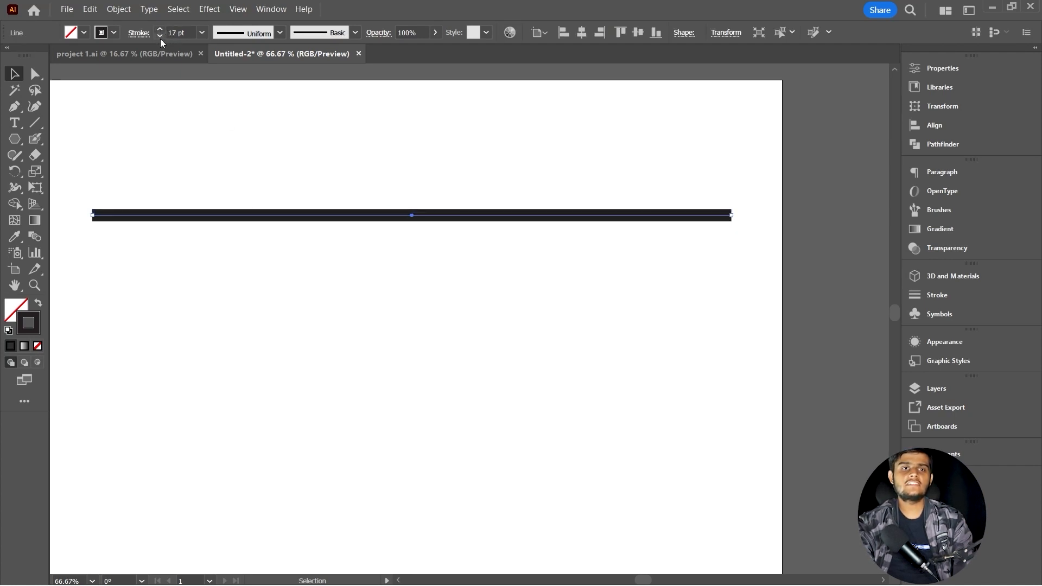
- Reduce the line's stroke weight to 9 pt
{"action": "left_click", "coordinate": [161, 35]}
{"action": "left_click", "coordinate": [161, 36]}
{"action": "left_click", "coordinate": [161, 35]}
{"action": "left_click", "coordinate": [161, 36]}
{"action": "left_click", "coordinate": [161, 35]}
{"action": "left_click", "coordinate": [160, 36]}
{"action": "left_click", "coordinate": [161, 35]}
{"action": "left_click", "coordinate": [160, 35]}
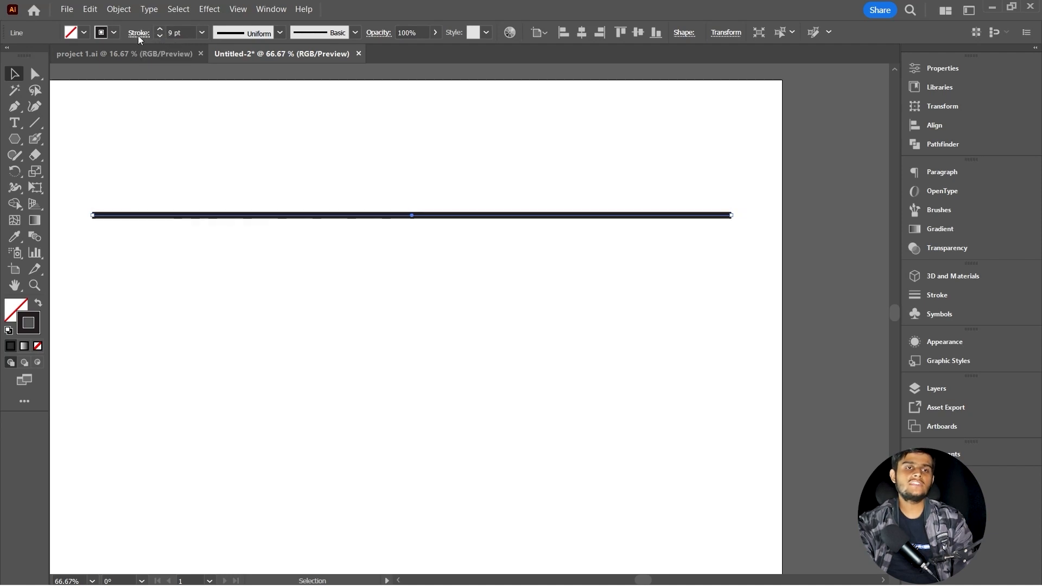
- Give the line's stroke a round cap and a round join corner
{"action": "left_click", "coordinate": [138, 34]}
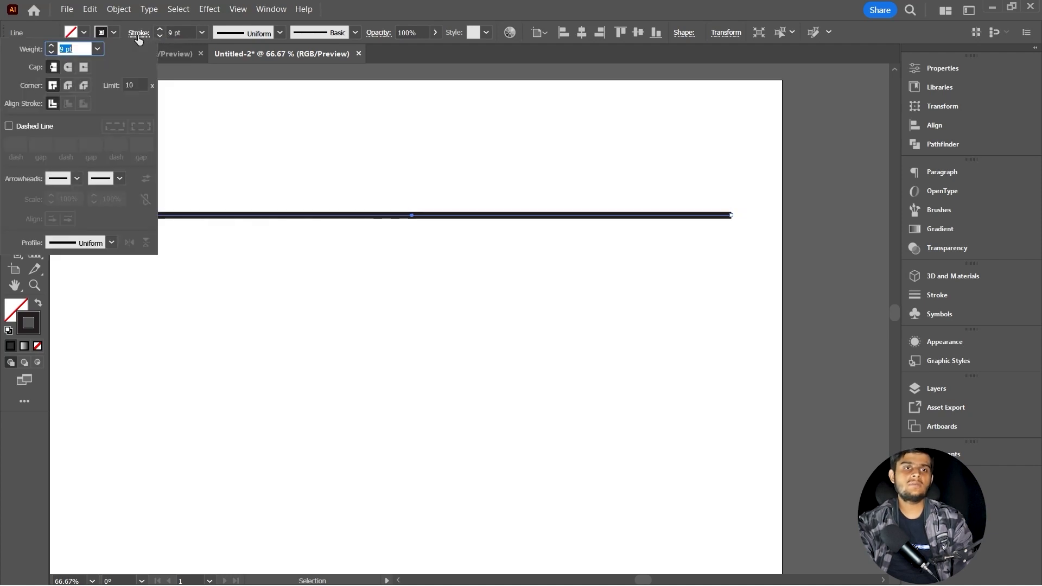
{"action": "left_click", "coordinate": [73, 68]}
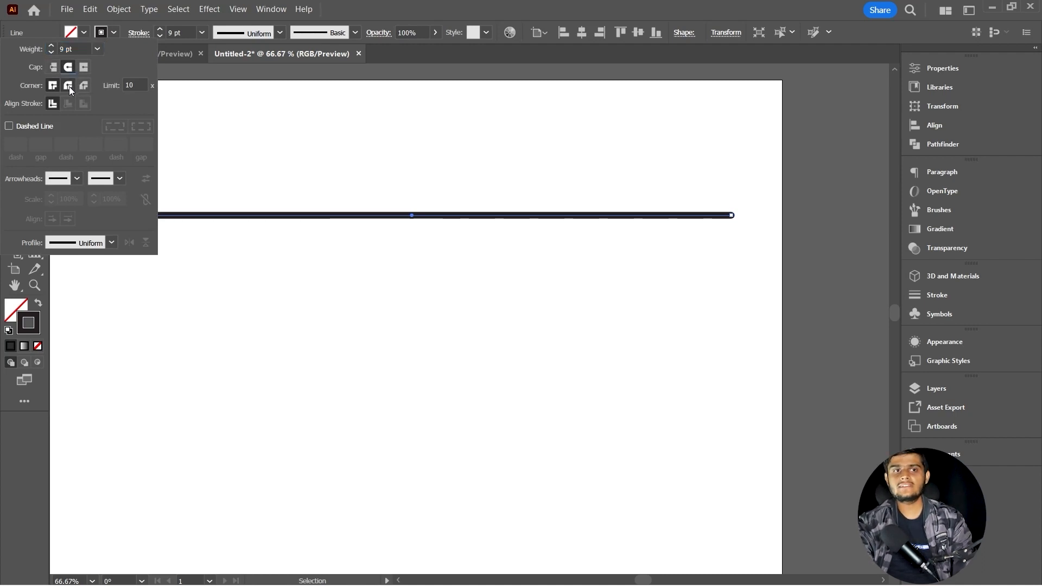
{"action": "left_click", "coordinate": [69, 86]}
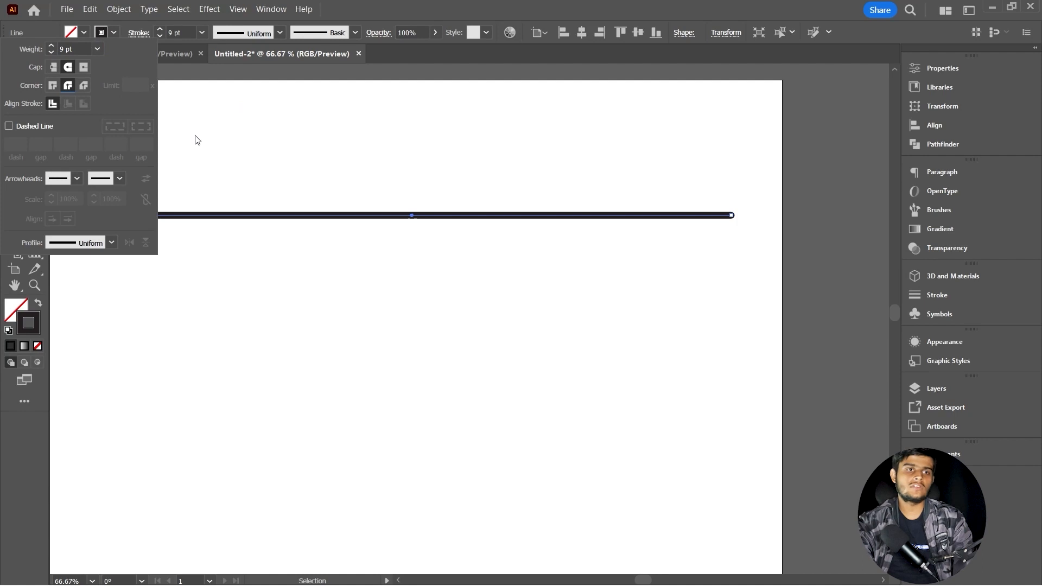
- Add an arrowhead to the line's end point, trying Arrow 1 and settling on Arrow 8
{"action": "left_click", "coordinate": [75, 181]}
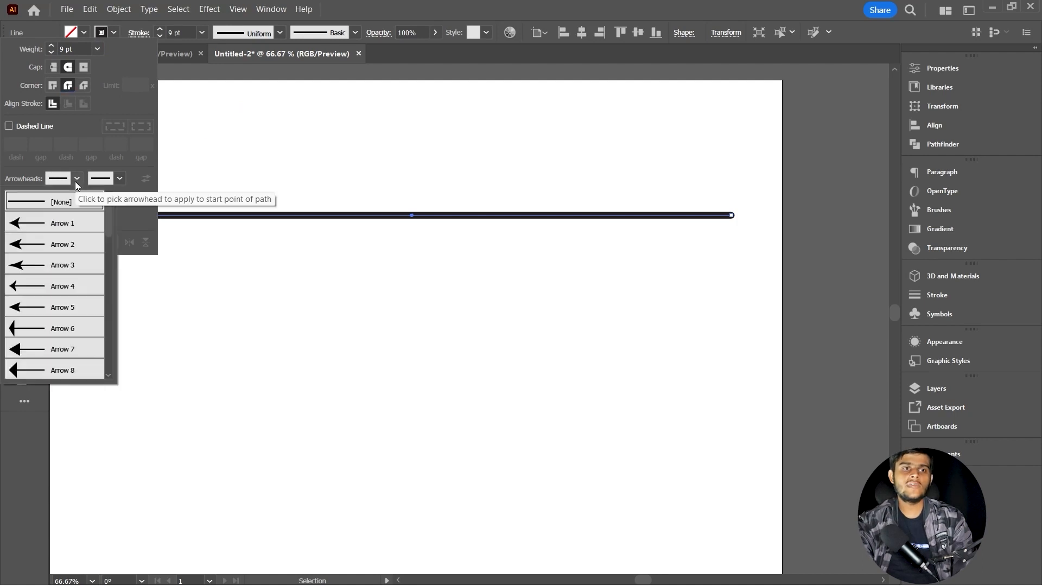
{"action": "left_click", "coordinate": [123, 176]}
{"action": "left_click", "coordinate": [121, 179]}
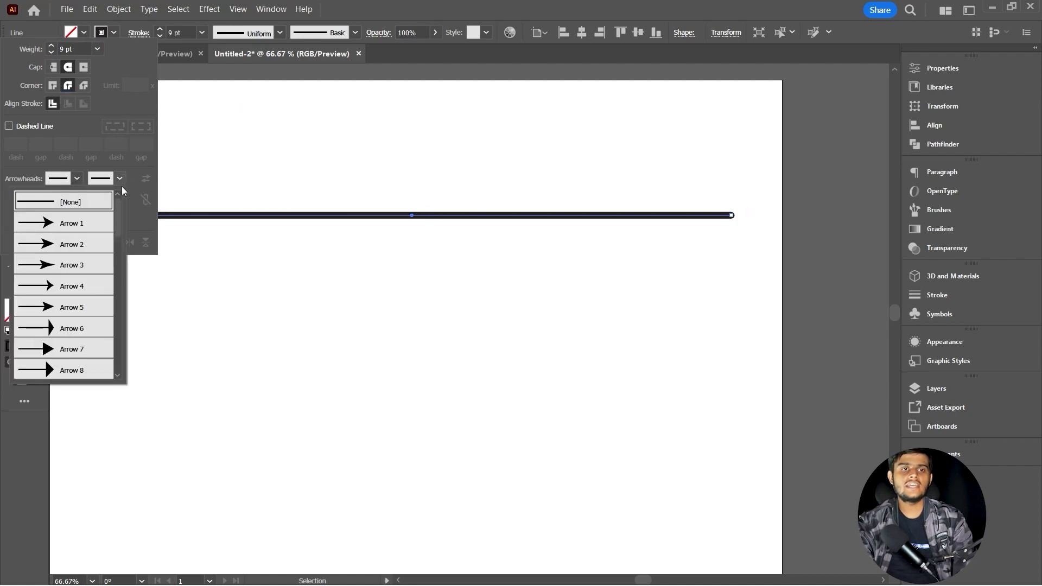
{"action": "left_click", "coordinate": [101, 223]}
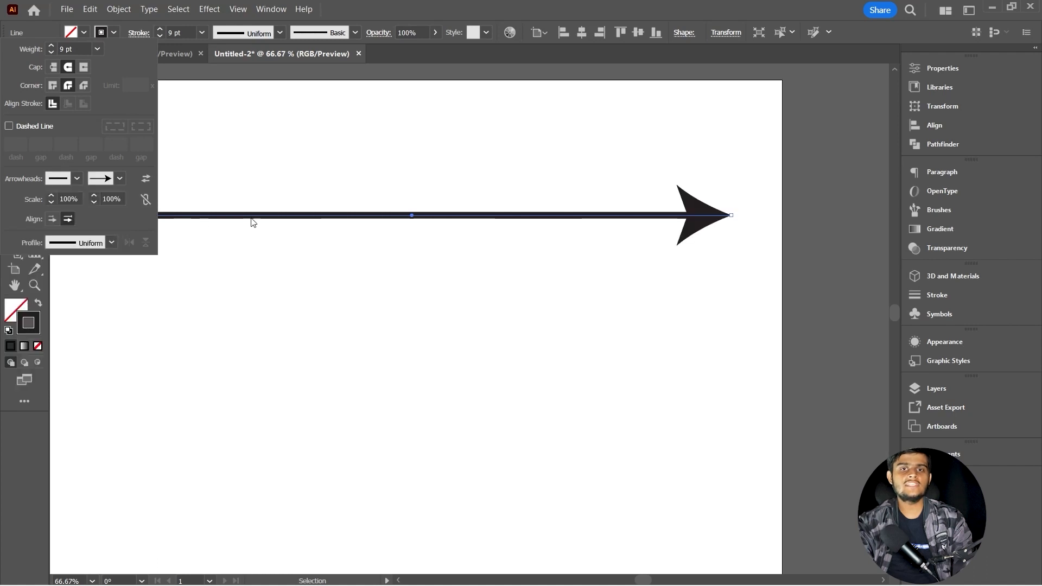
{"action": "left_click", "coordinate": [118, 183]}
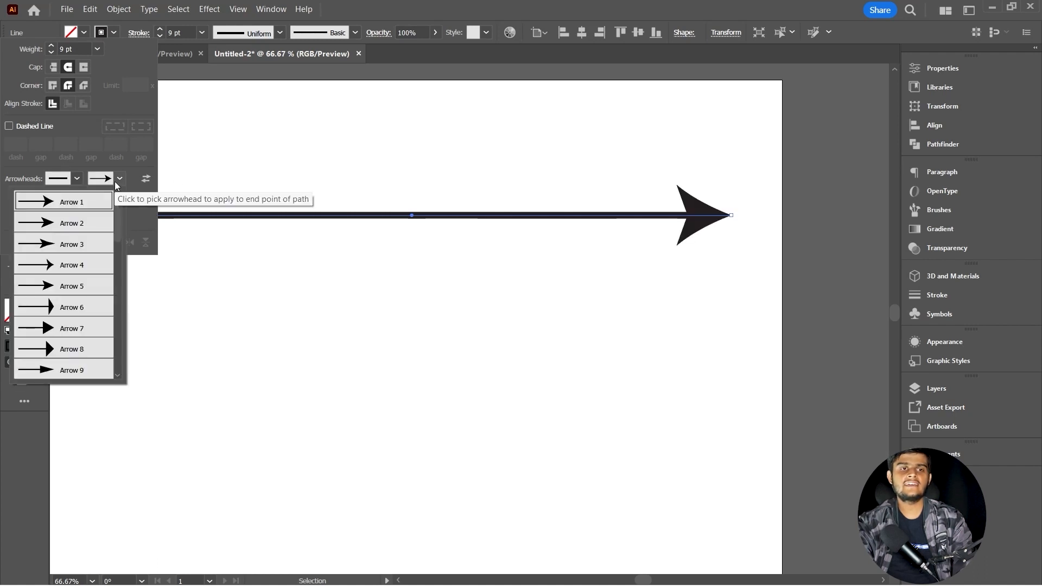
{"action": "left_click", "coordinate": [66, 351]}
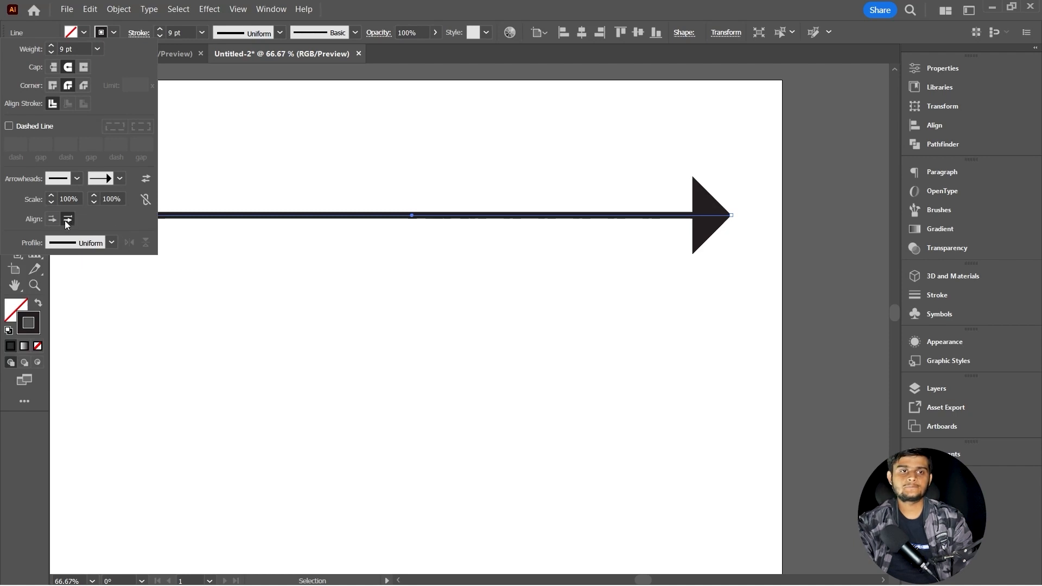
- Apply Width Profile 1 to the arrow line's stroke and deselect the line
{"action": "left_click", "coordinate": [112, 242]}
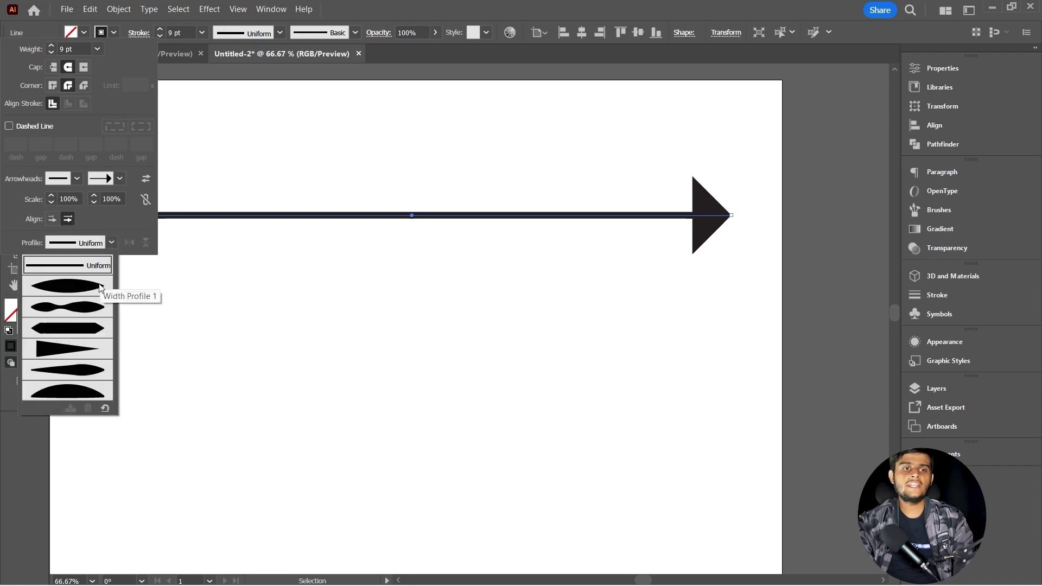
{"action": "left_click", "coordinate": [101, 287]}
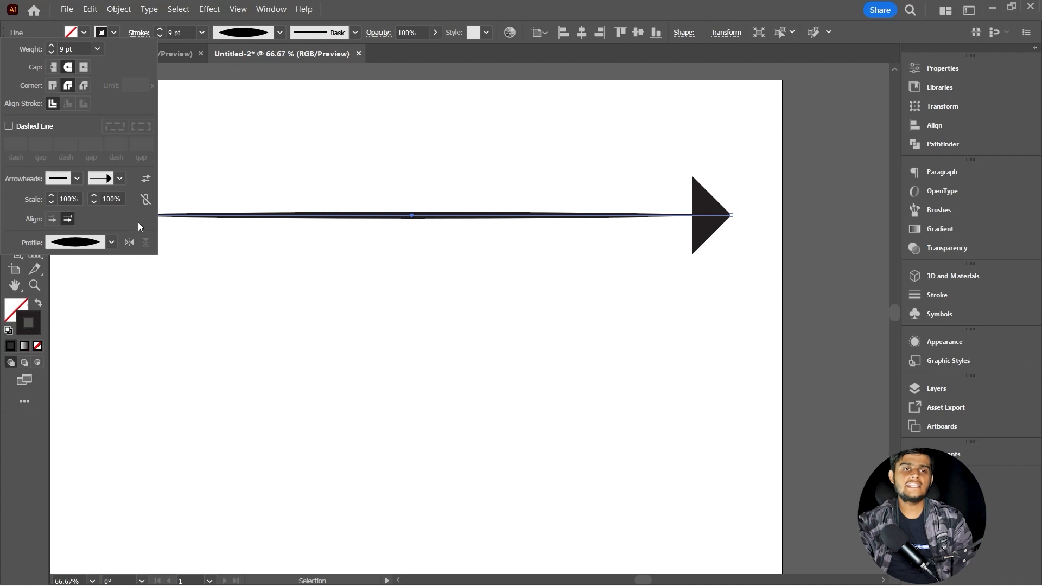
{"action": "left_click", "coordinate": [277, 219]}
{"action": "left_click", "coordinate": [425, 299]}
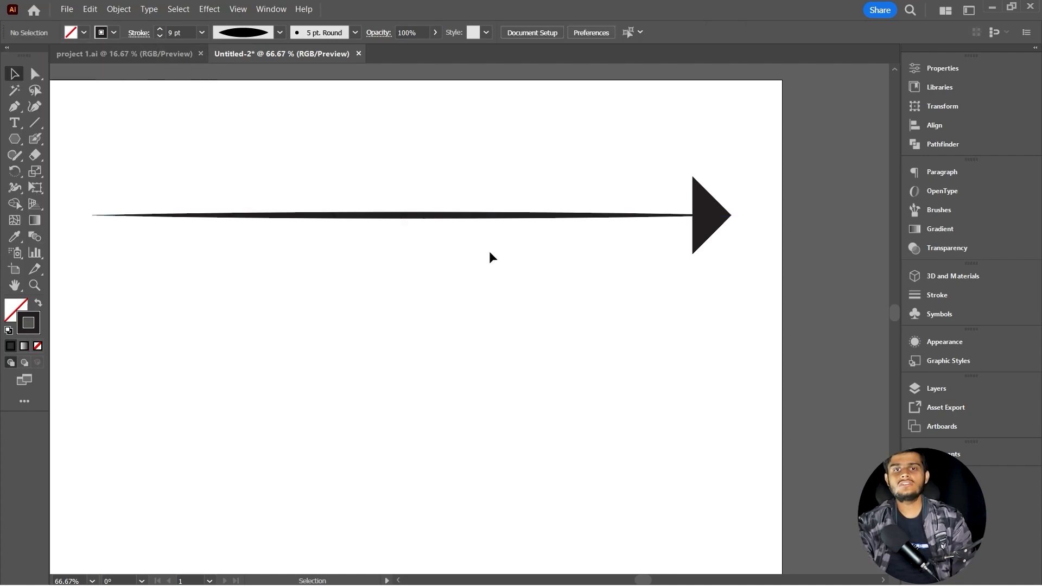
- Delete the arrow line and draw a new horizontal straight line across the artboard's upper part
{"action": "left_click", "coordinate": [693, 223]}
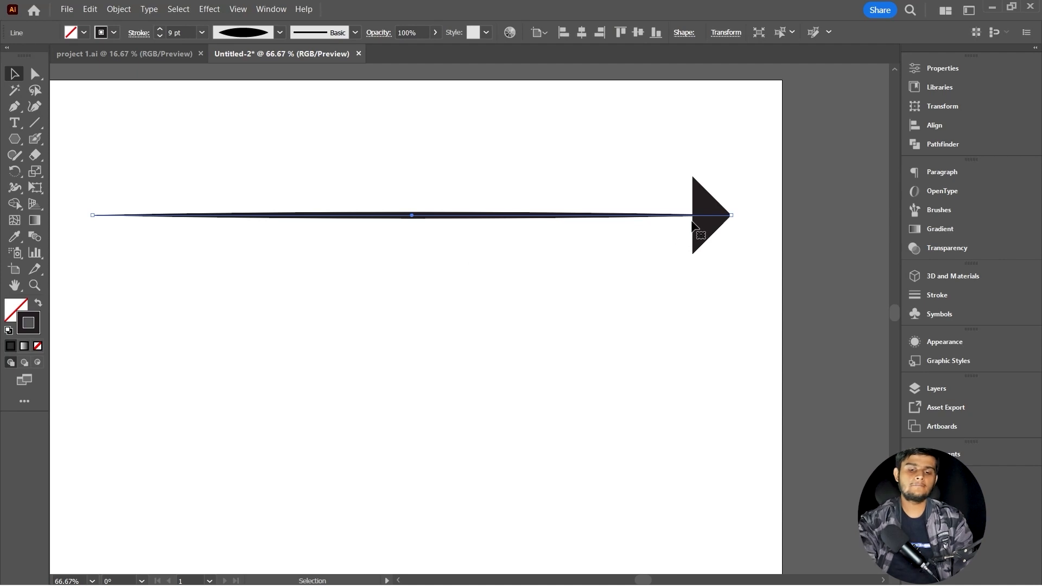
{"action": "key", "text": "Delete"}
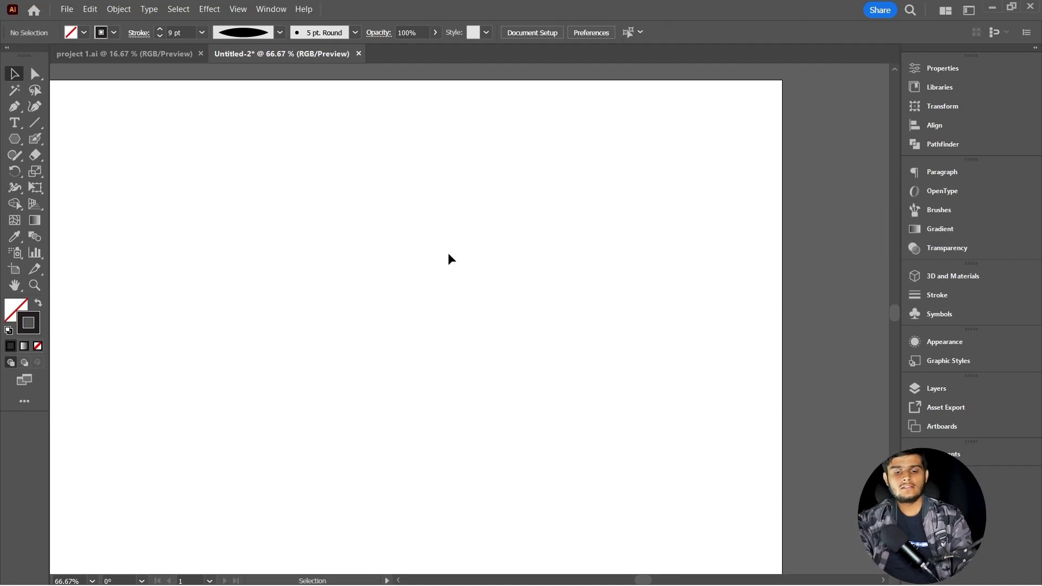
{"action": "key", "text": "backslash"}
{"action": "left_click_drag", "start_coordinate": [165, 198], "coordinate": [690, 198]}
- Set the new line's stroke weight to 5 pt and deselect it
{"action": "left_click", "coordinate": [159, 28]}
{"action": "left_click", "coordinate": [160, 29]}
{"action": "left_click", "coordinate": [159, 29]}
{"action": "left_click", "coordinate": [160, 28]}
{"action": "key", "text": "v"}
{"action": "key", "text": "ctrl+equal"}
{"action": "key", "text": "ctrl+equal"}
{"action": "key", "text": "ctrl+minus"}
{"action": "key", "text": "ctrl+minus"}
{"action": "left_click", "coordinate": [268, 320]}
{"action": "key", "text": "ctrl+1"}
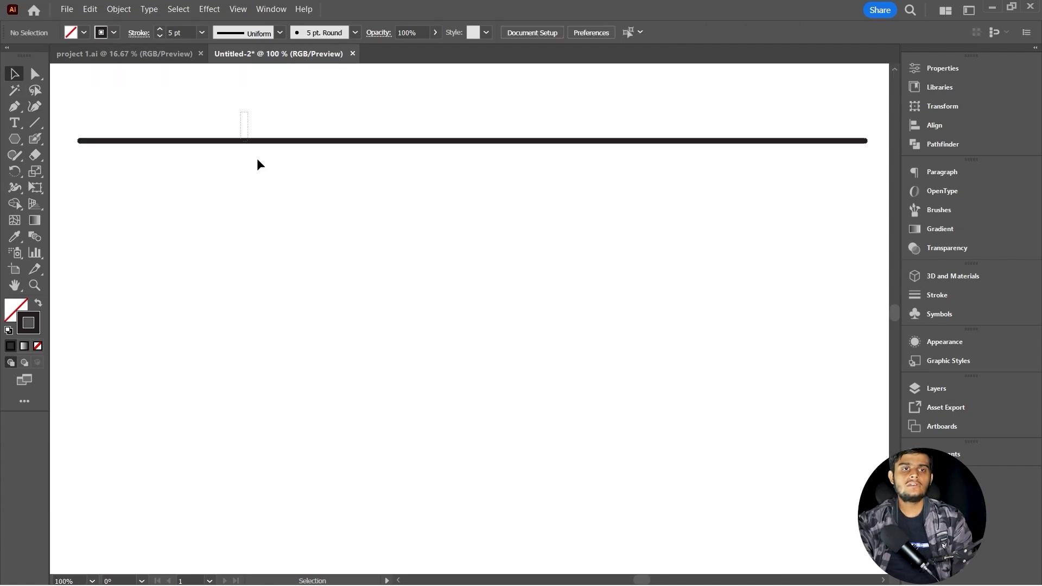
- Select the horizontal line, examine its fill and stroke colour settings, and deselect it
{"action": "left_click", "coordinate": [243, 140]}
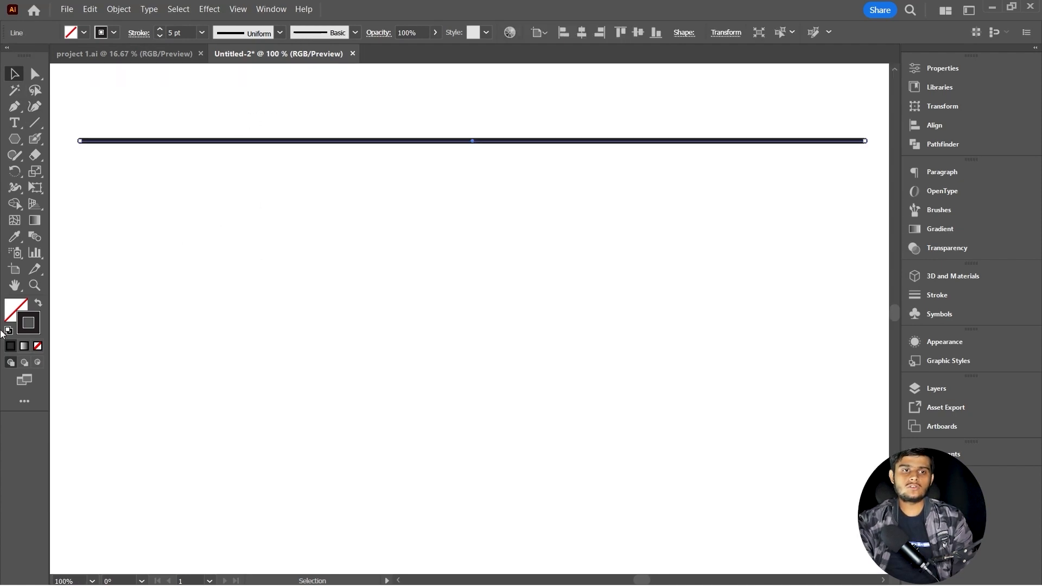
{"action": "left_click", "coordinate": [15, 311]}
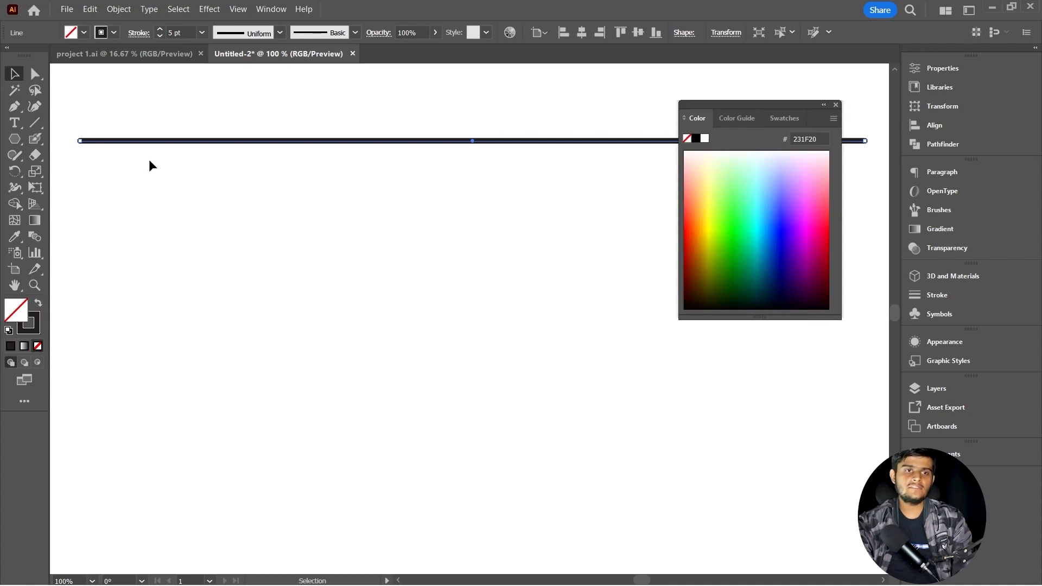
{"action": "left_click", "coordinate": [23, 331]}
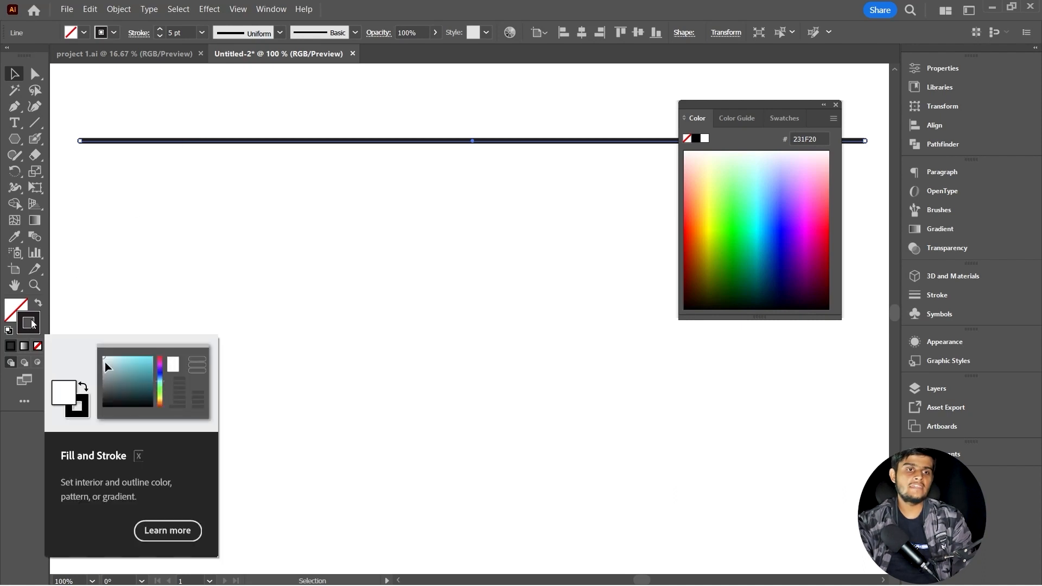
{"action": "key", "text": "F6"}
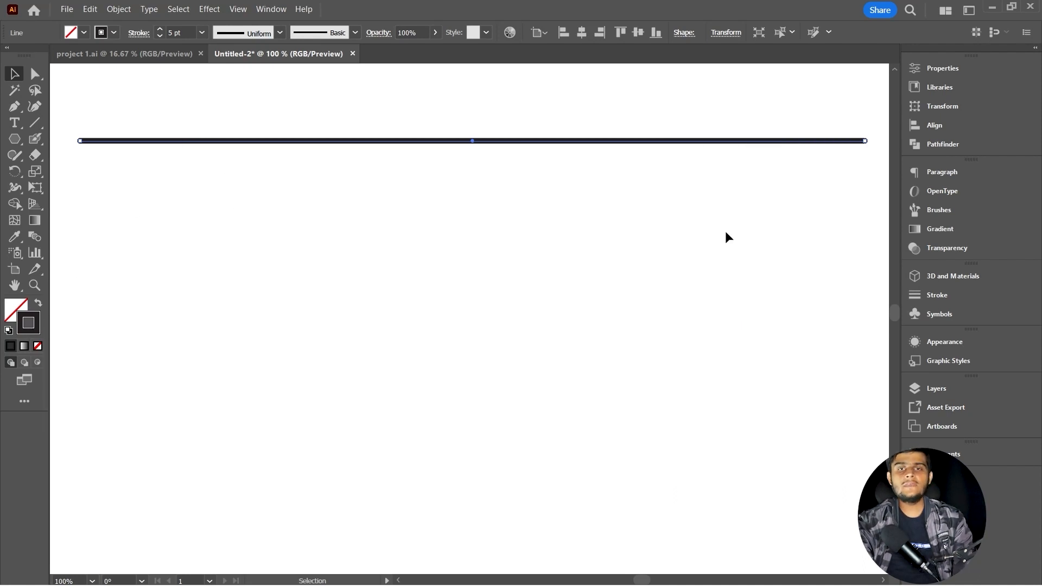
{"action": "left_click", "coordinate": [591, 234]}
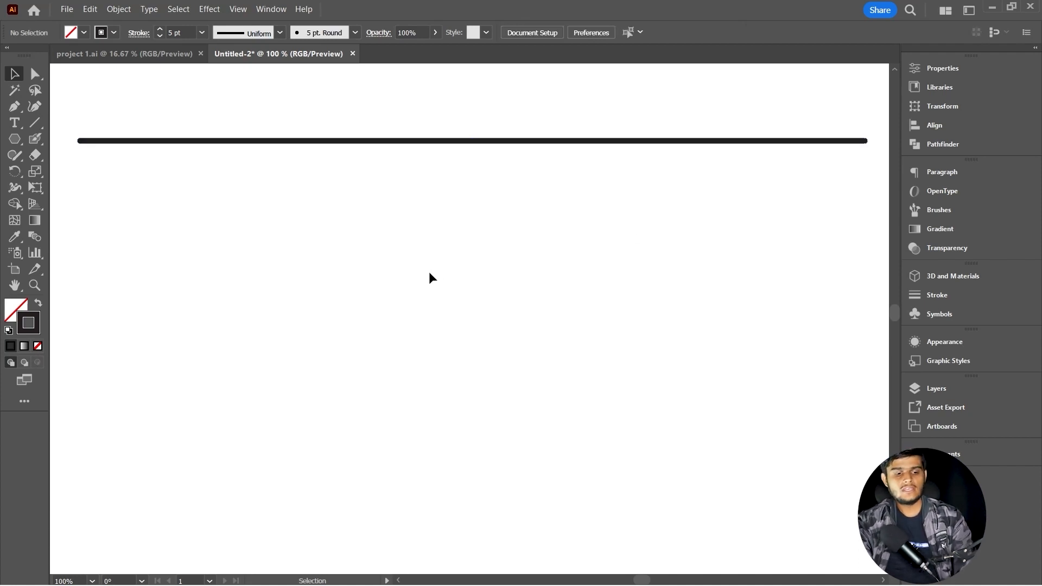
- Draw a wide rectangle just below the line, spanning its length, with no stroke and a solid dark fill (231F20)
{"action": "key", "text": "m"}
{"action": "left_click_drag", "start_coordinate": [77, 156], "coordinate": [867, 280]}
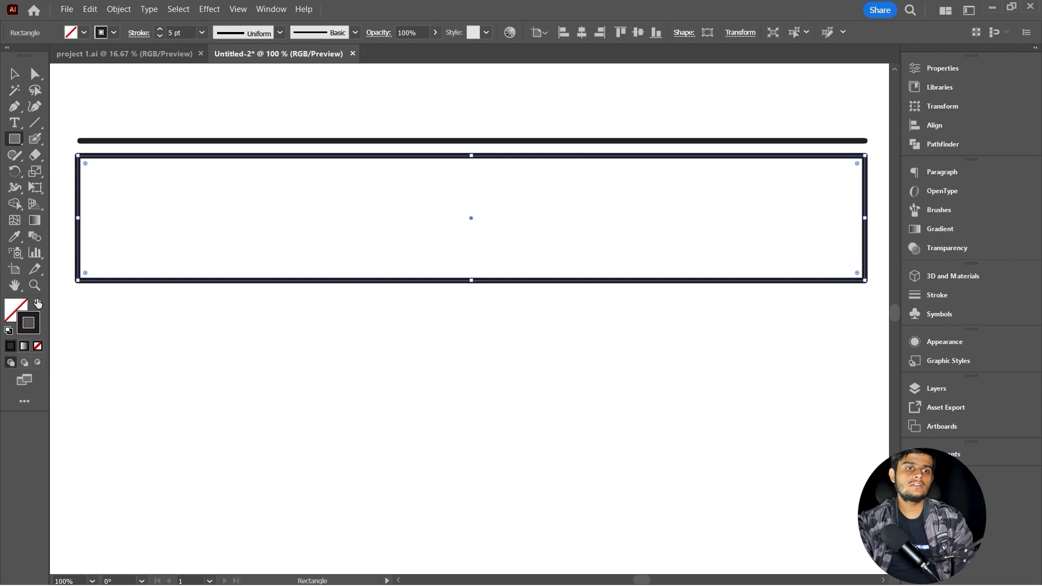
{"action": "left_click", "coordinate": [37, 347]}
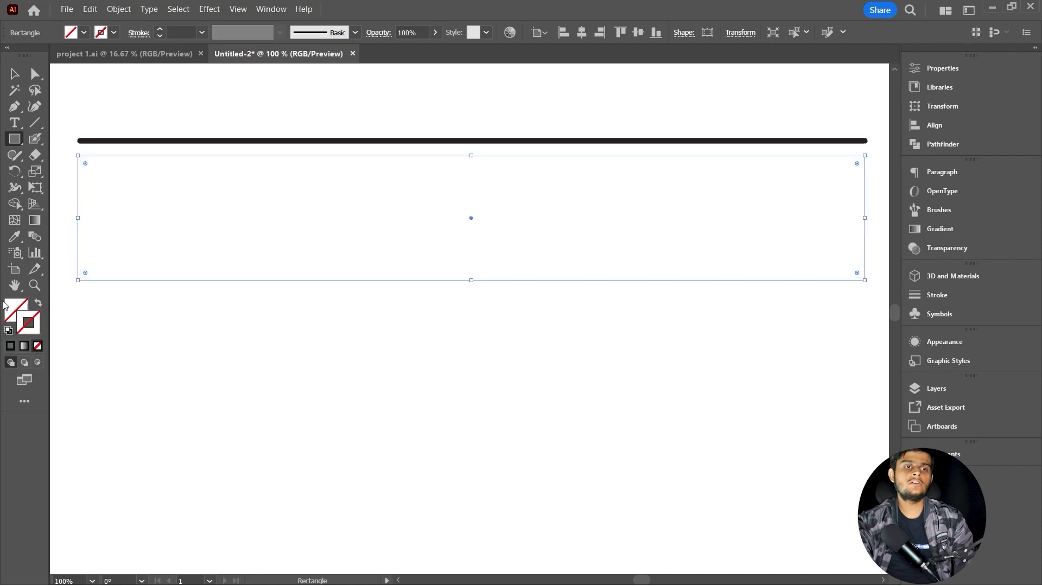
{"action": "left_click", "coordinate": [8, 311]}
{"action": "left_click", "coordinate": [9, 347]}
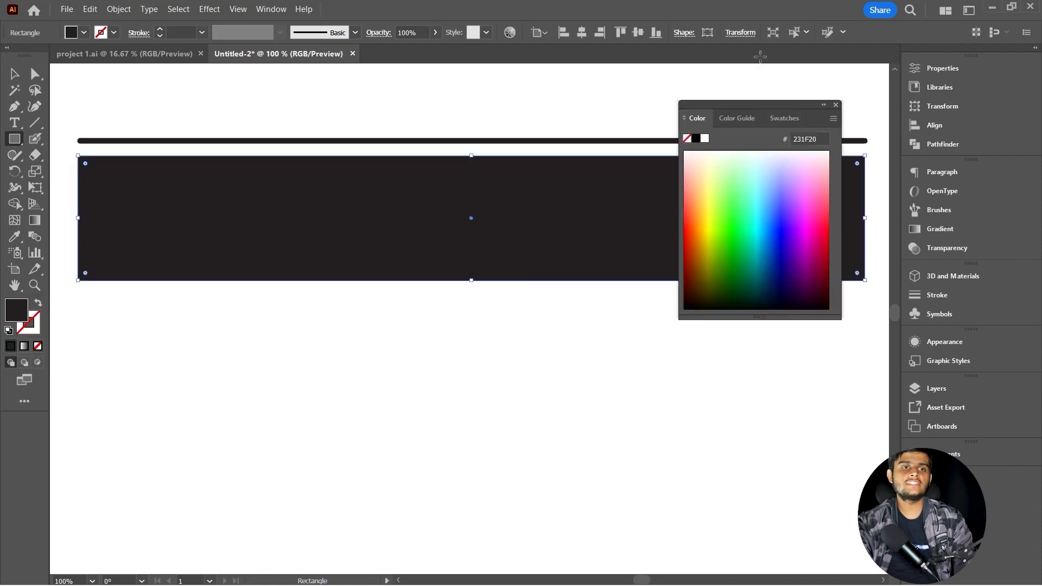
{"action": "left_click", "coordinate": [836, 105]}
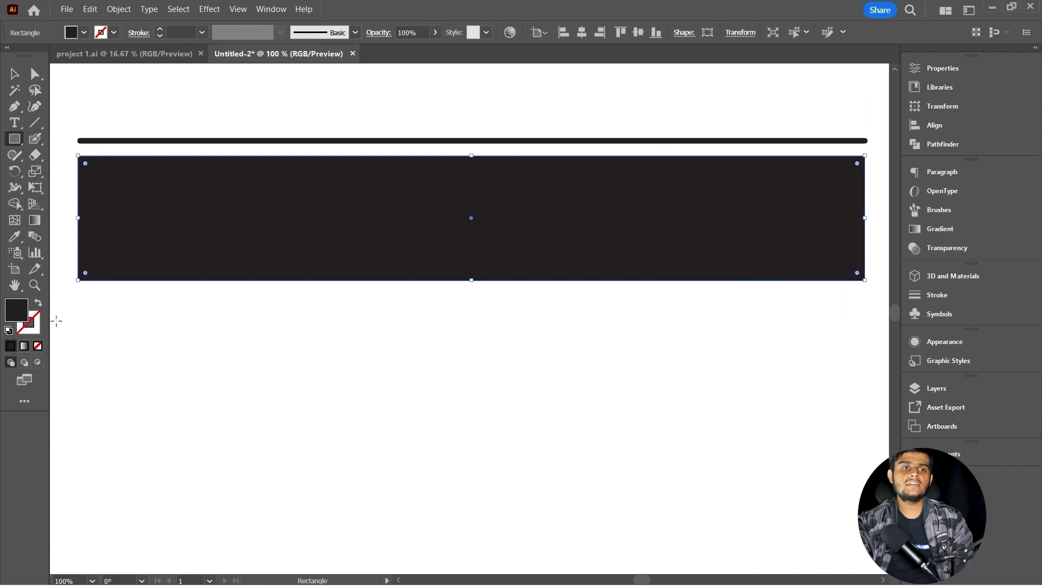
- Add a solid stroke to the rectangle and colour it bright pink-red (FF0B51)
{"action": "left_click", "coordinate": [29, 334]}
{"action": "left_click", "coordinate": [12, 310]}
{"action": "left_click", "coordinate": [36, 331]}
{"action": "left_click", "coordinate": [10, 345]}
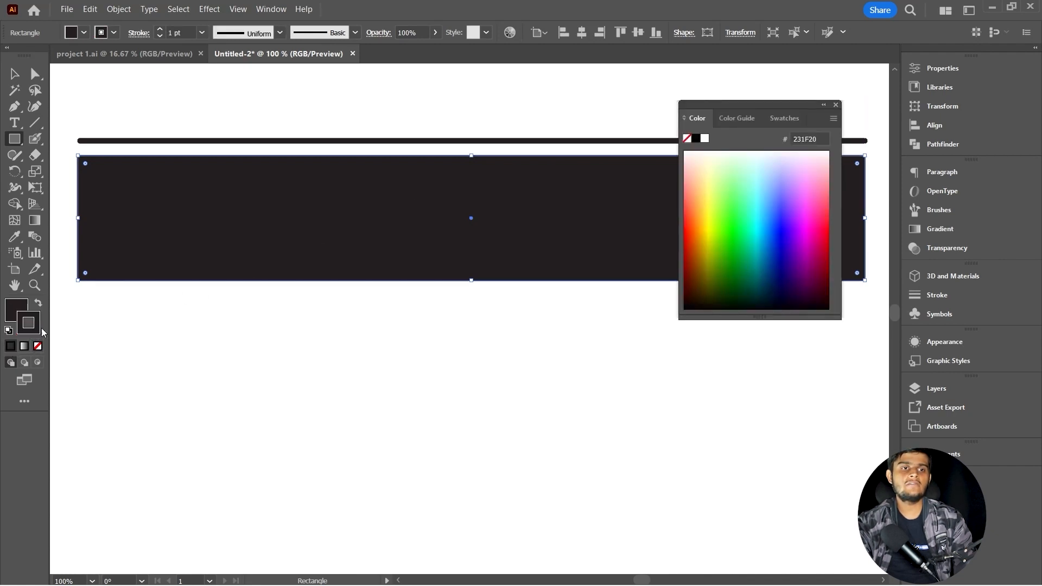
{"action": "double_click", "coordinate": [41, 330]}
{"action": "left_click_drag", "start_coordinate": [432, 177], "coordinate": [448, 166]}
{"action": "left_click", "coordinate": [603, 184]}
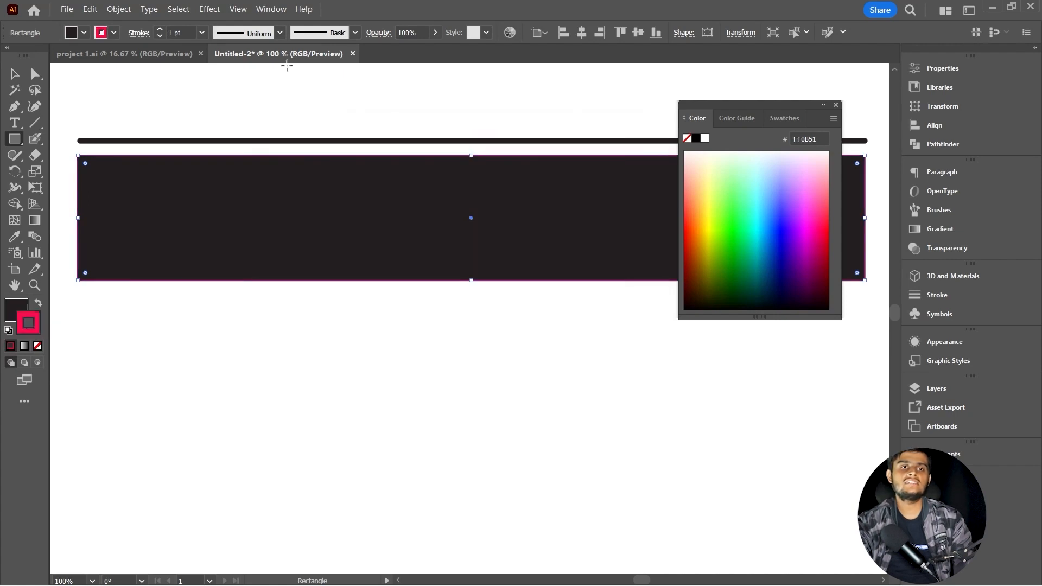
- Set the rectangle's stroke weight to 5 pt
{"action": "left_click", "coordinate": [161, 30]}
{"action": "left_click", "coordinate": [162, 30]}
{"action": "left_click", "coordinate": [162, 30]}
{"action": "left_click", "coordinate": [161, 30]}
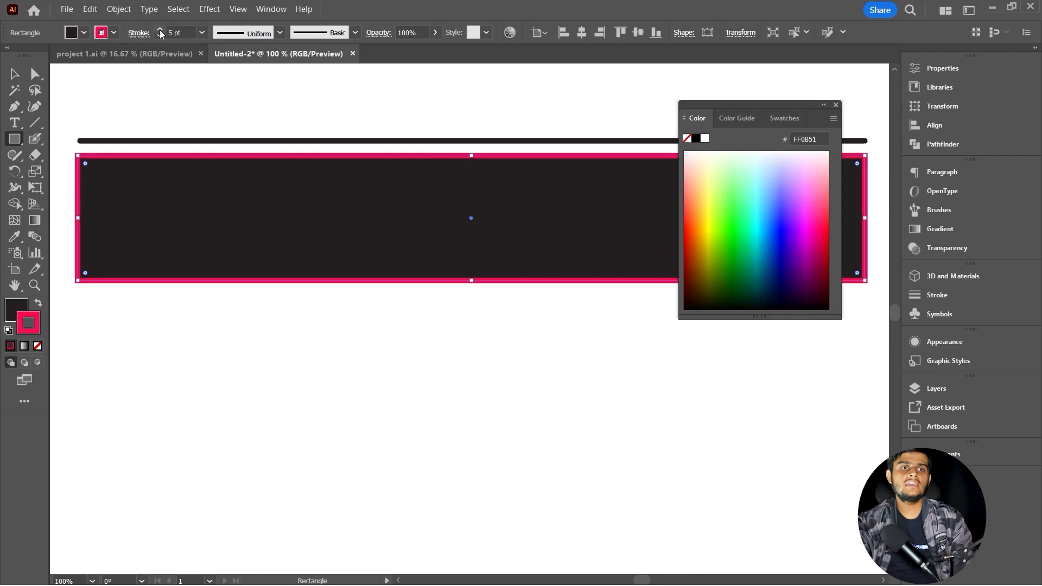
- Cancel creating a second rectangle, deselect the existing one, and examine its outline against the black line
{"action": "left_click", "coordinate": [179, 426]}
{"action": "left_click", "coordinate": [545, 306]}
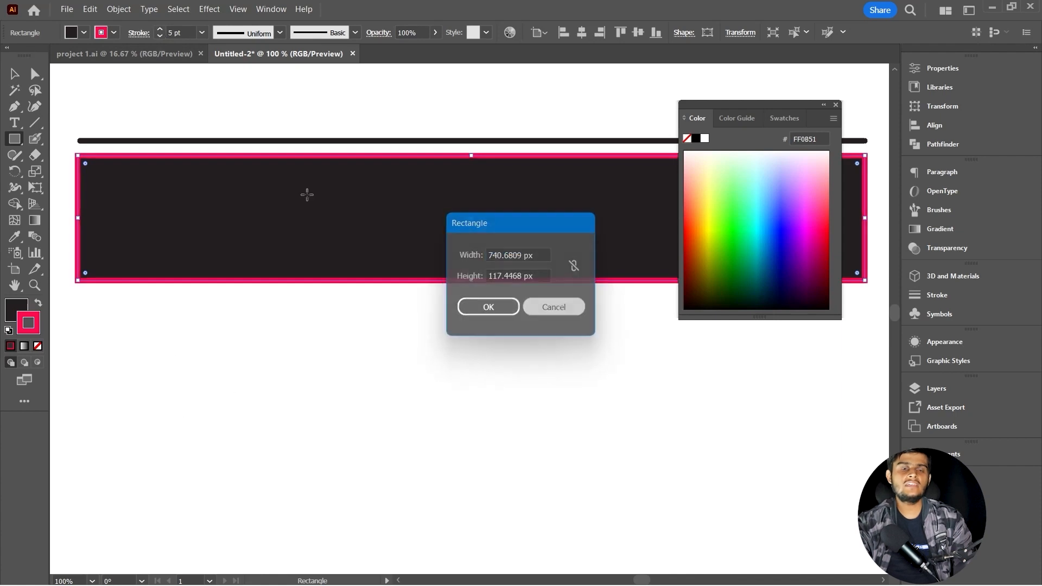
{"action": "left_click", "coordinate": [14, 73]}
{"action": "left_click", "coordinate": [246, 398]}
{"action": "scroll", "coordinate": [245, 399], "scroll_direction": "down", "scroll_amount": 3}
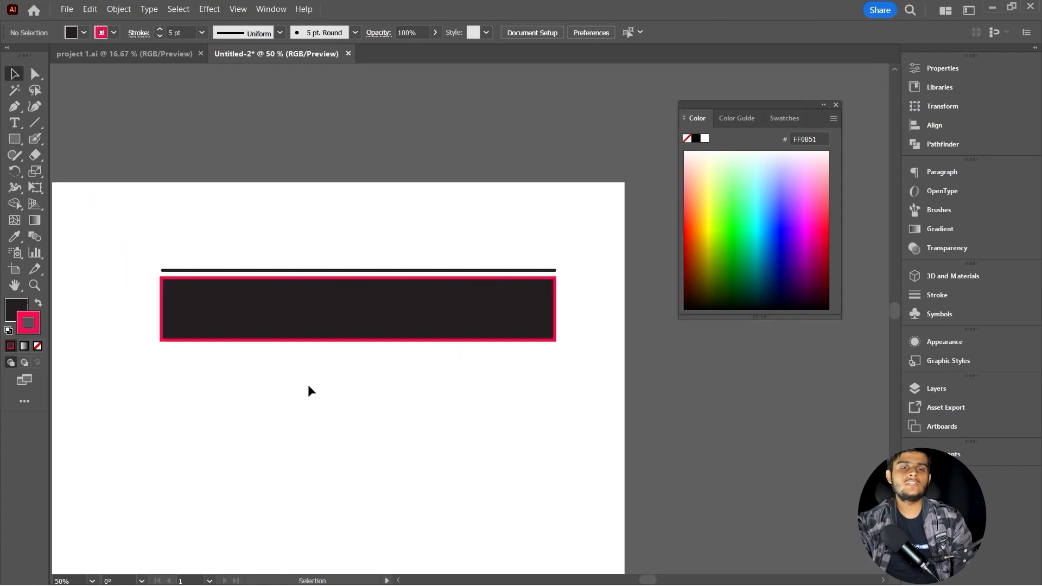
{"action": "scroll", "coordinate": [448, 339], "scroll_direction": "up", "scroll_amount": 3}
- Remove the rectangle's stroke, and delete both the rectangle and the line above it
{"action": "left_click", "coordinate": [305, 304]}
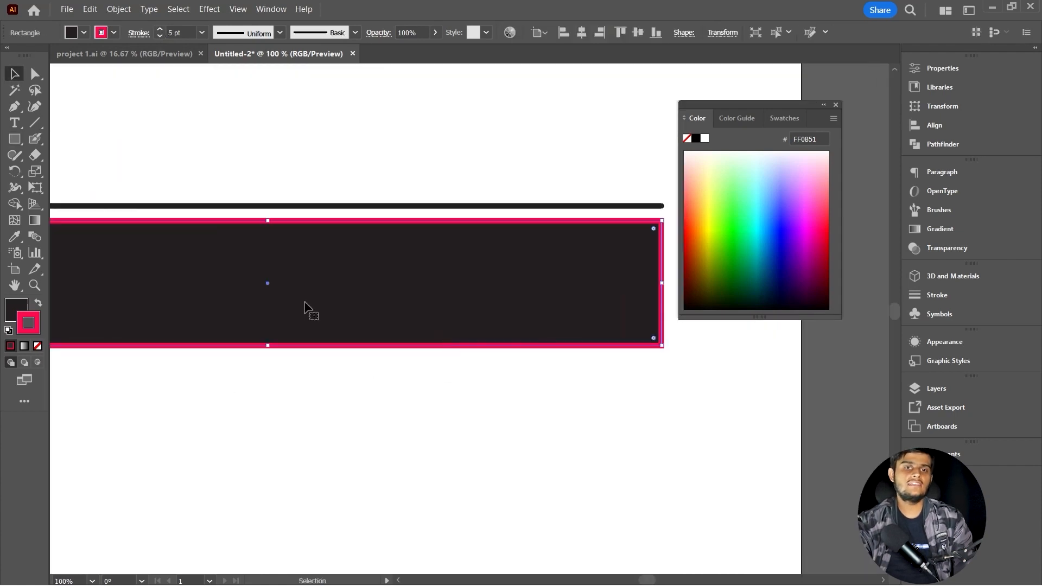
{"action": "left_click", "coordinate": [831, 108]}
{"action": "key", "text": "ctrl+0"}
{"action": "key", "text": "ctrl+1"}
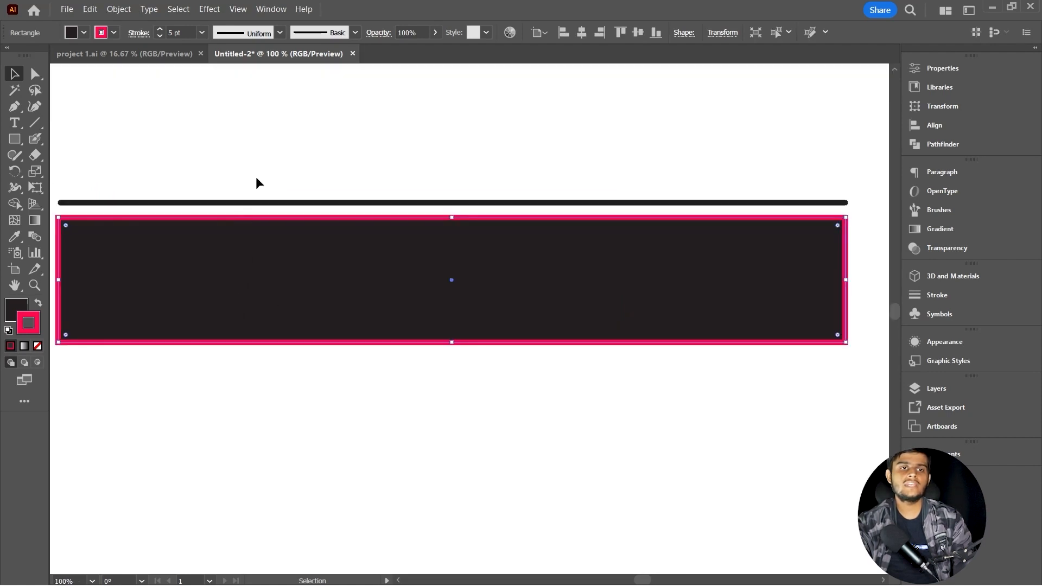
{"action": "scroll", "coordinate": [408, 266], "scroll_direction": "down", "scroll_amount": 1}
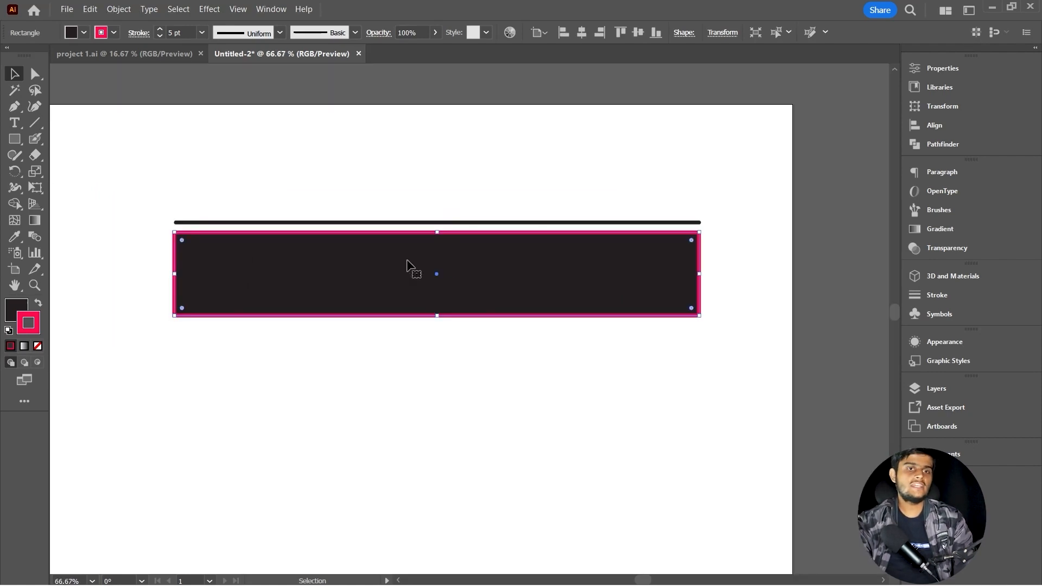
{"action": "left_click", "coordinate": [38, 346]}
{"action": "left_click", "coordinate": [8, 316]}
{"action": "left_click", "coordinate": [149, 198]}
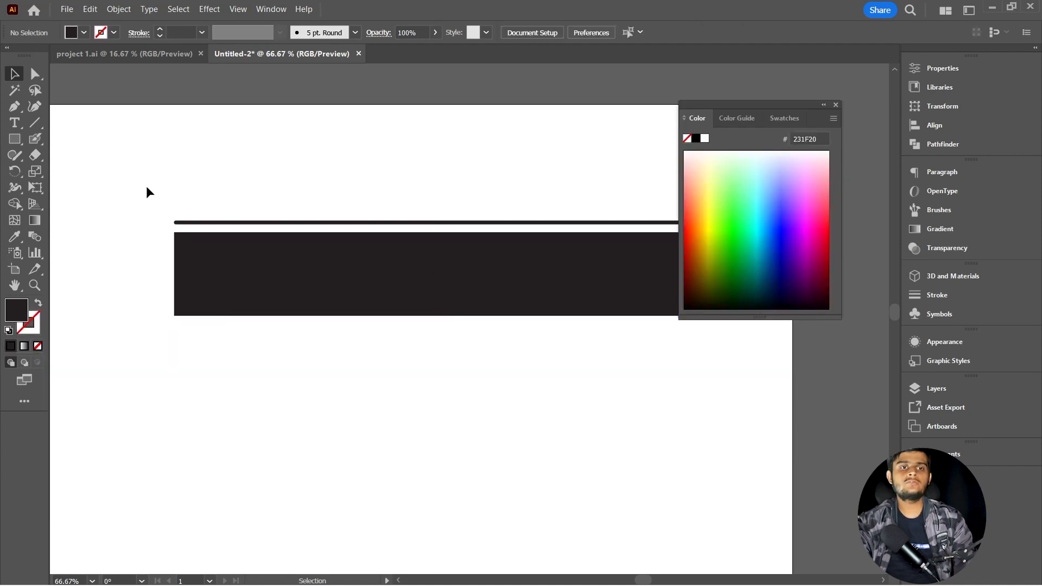
{"action": "left_click_drag", "start_coordinate": [145, 186], "coordinate": [223, 263]}
{"action": "key", "text": "Delete"}
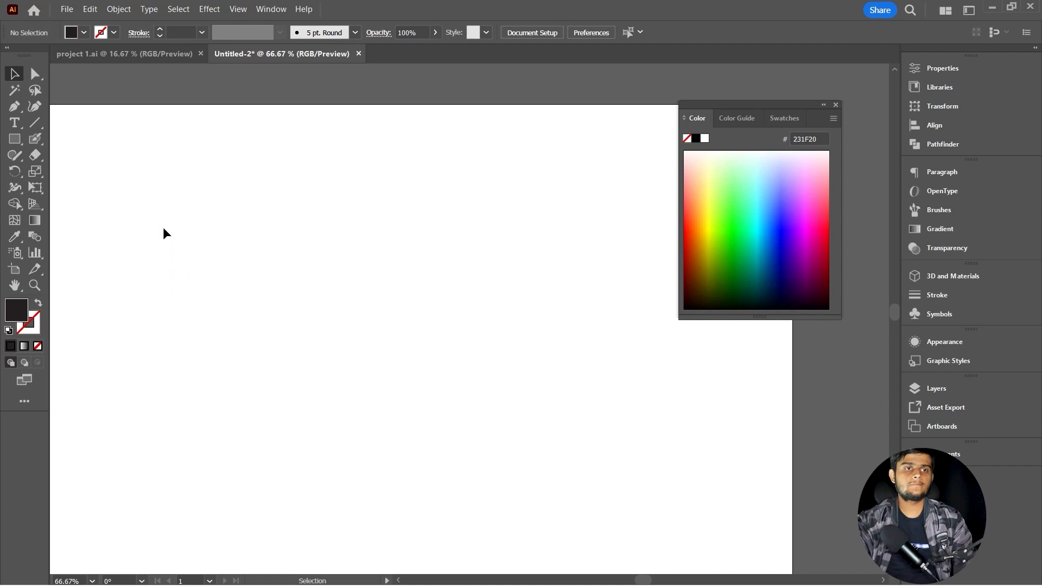
- Paint a looping freehand path across the artboard with the Paintbrush tool, using a dark stroke (231F20) and no fill
{"action": "left_click_drag", "start_coordinate": [34, 146], "coordinate": [59, 140]}
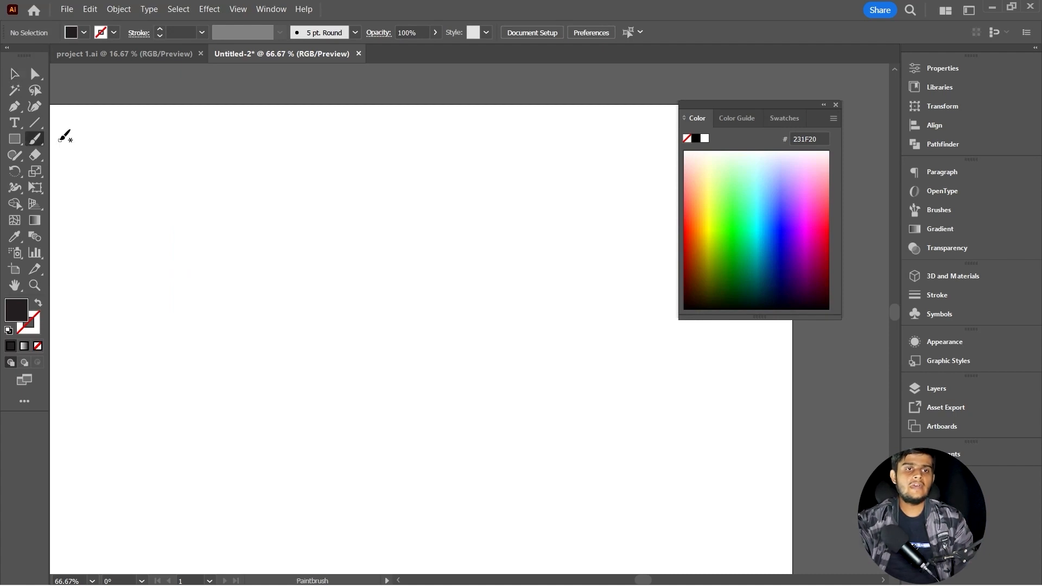
{"action": "key", "text": "ctrl+minus"}
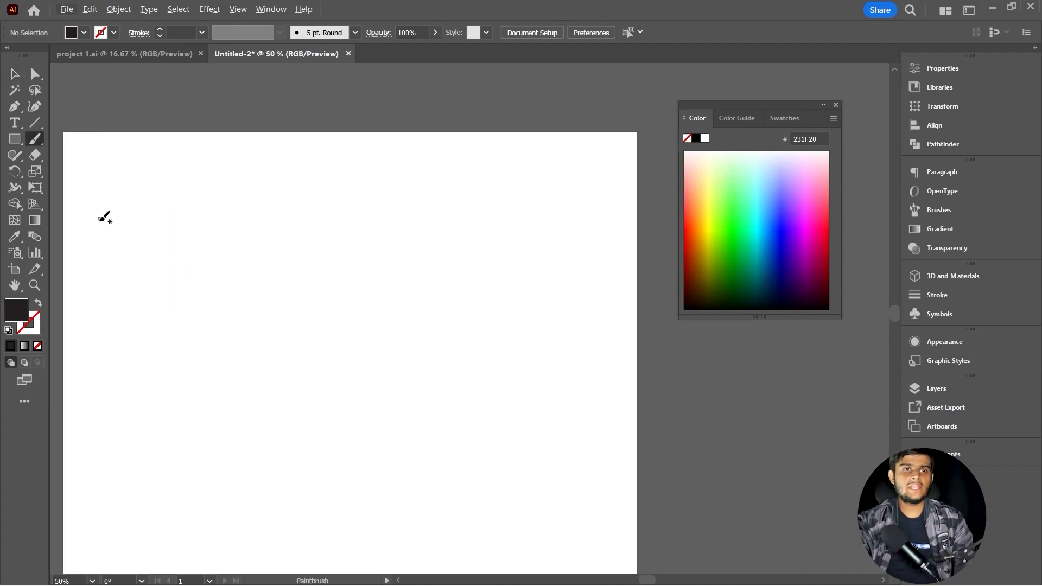
{"action": "mouse_move", "coordinate": [113, 372]}
{"action": "left_mouse_down"}
{"action": "mouse_move", "coordinate": [138, 239]}
{"action": "mouse_move", "coordinate": [167, 278]}
{"action": "mouse_move", "coordinate": [332, 239]}
{"action": "mouse_move", "coordinate": [251, 307]}
{"action": "mouse_move", "coordinate": [514, 383]}
{"action": "mouse_move", "coordinate": [367, 399]}
{"action": "mouse_move", "coordinate": [620, 326]}
{"action": "mouse_move", "coordinate": [600, 244]}
{"action": "left_mouse_up"}
{"action": "key", "text": "shift+x"}
- Select the paintbrush path, examine its fill and stroke settings, and delete it
{"action": "key", "text": "v"}
{"action": "left_click_drag", "start_coordinate": [348, 129], "coordinate": [293, 345]}
{"action": "left_click", "coordinate": [34, 328]}
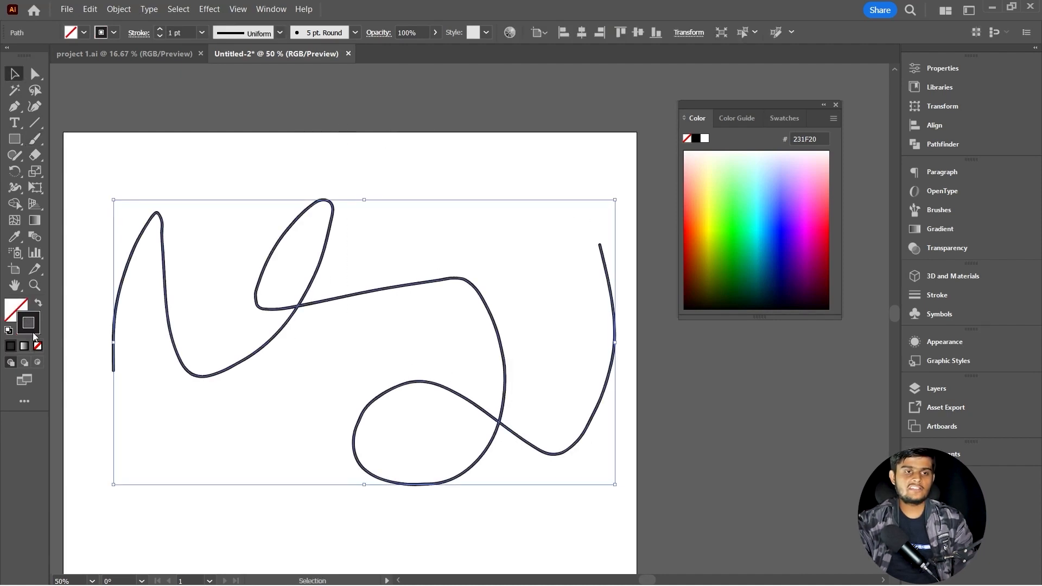
{"action": "left_click", "coordinate": [13, 319]}
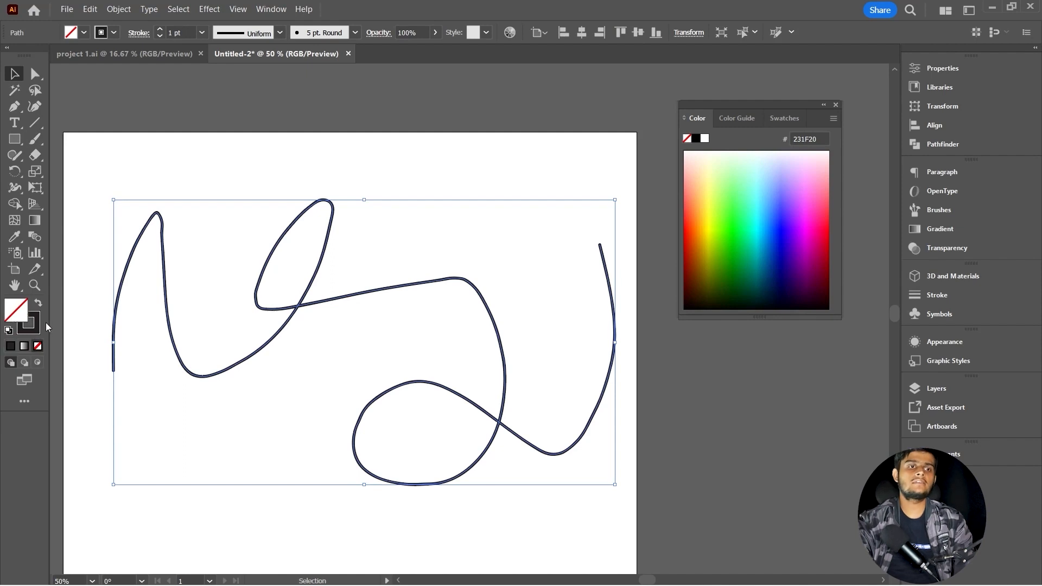
{"action": "key", "text": "Delete"}
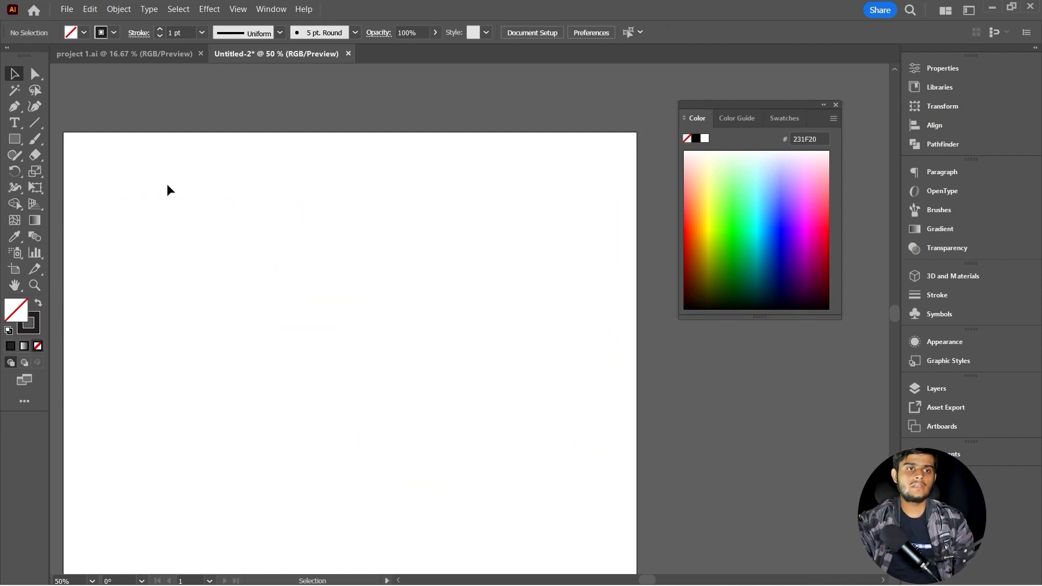
- Draw a large dark looping scribble across the artboard with the Blob Brush tool
{"action": "left_click", "coordinate": [34, 139]}
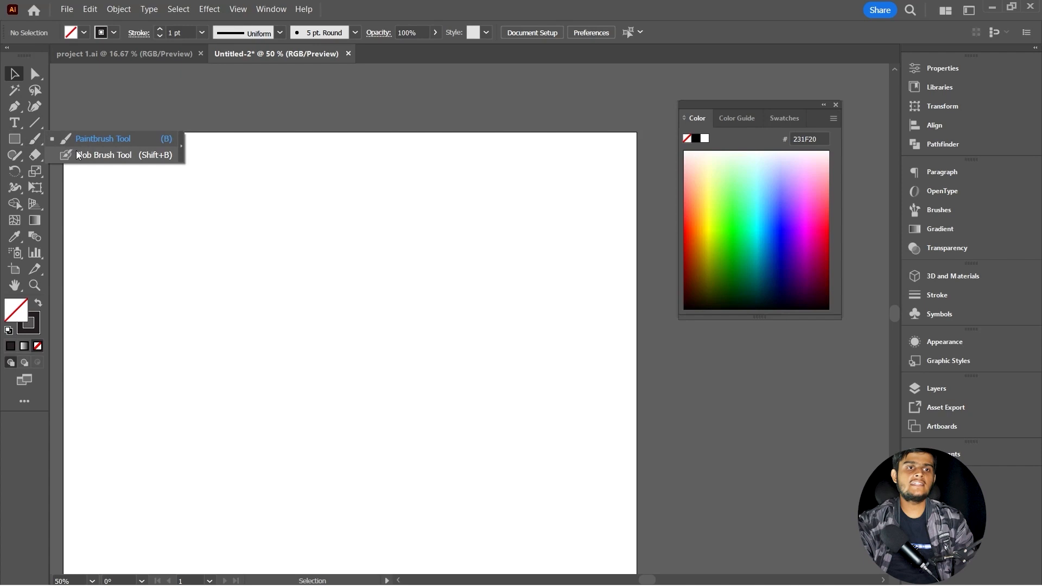
{"action": "left_click", "coordinate": [79, 156]}
{"action": "mouse_move", "coordinate": [116, 387]}
{"action": "left_mouse_down"}
{"action": "mouse_move", "coordinate": [121, 226]}
{"action": "mouse_move", "coordinate": [246, 270]}
{"action": "mouse_move", "coordinate": [317, 411]}
{"action": "left_mouse_up"}
{"action": "mouse_move", "coordinate": [270, 321]}
{"action": "left_mouse_down"}
{"action": "mouse_move", "coordinate": [666, 344]}
{"action": "mouse_move", "coordinate": [523, 249]}
{"action": "mouse_move", "coordinate": [583, 298]}
{"action": "mouse_move", "coordinate": [603, 179]}
{"action": "left_mouse_up"}
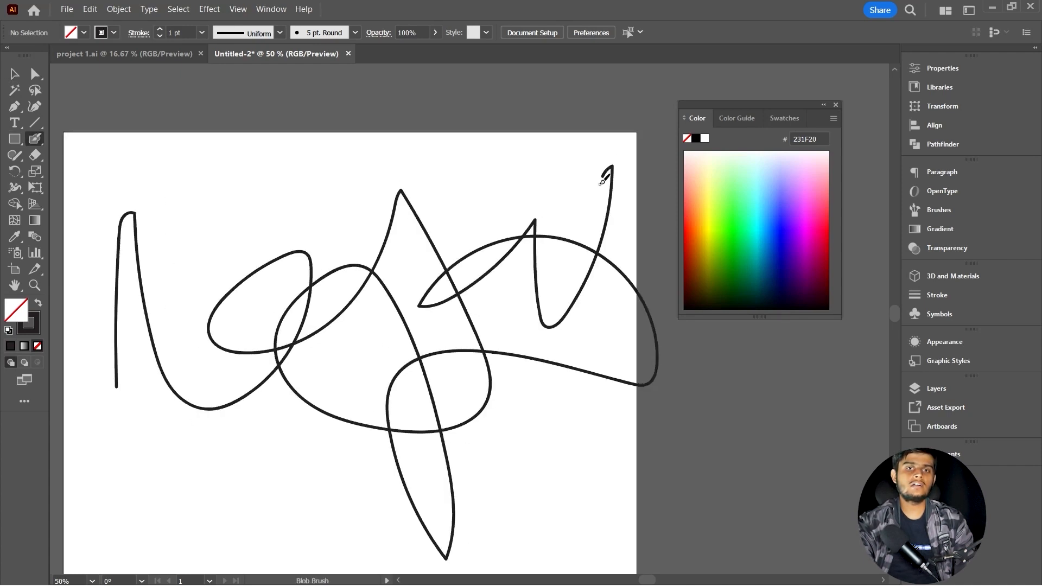
- Set the Blob Brush scribble's fill to bright pink-red (FF1054) and delete the scribble
{"action": "key", "text": "v"}
{"action": "left_click", "coordinate": [341, 272]}
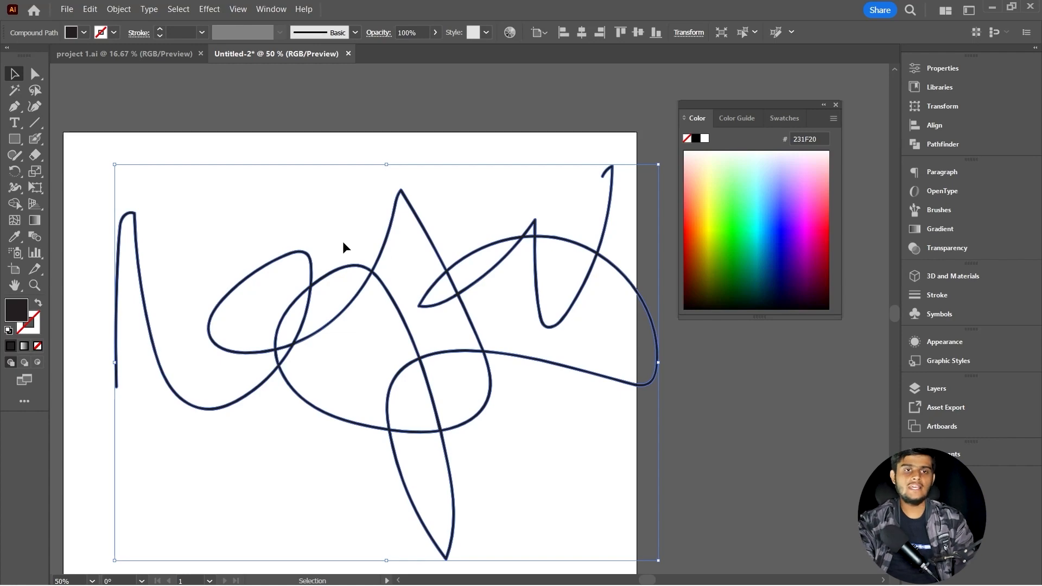
{"action": "double_click", "coordinate": [21, 315]}
{"action": "type", "text": "FF1054"}
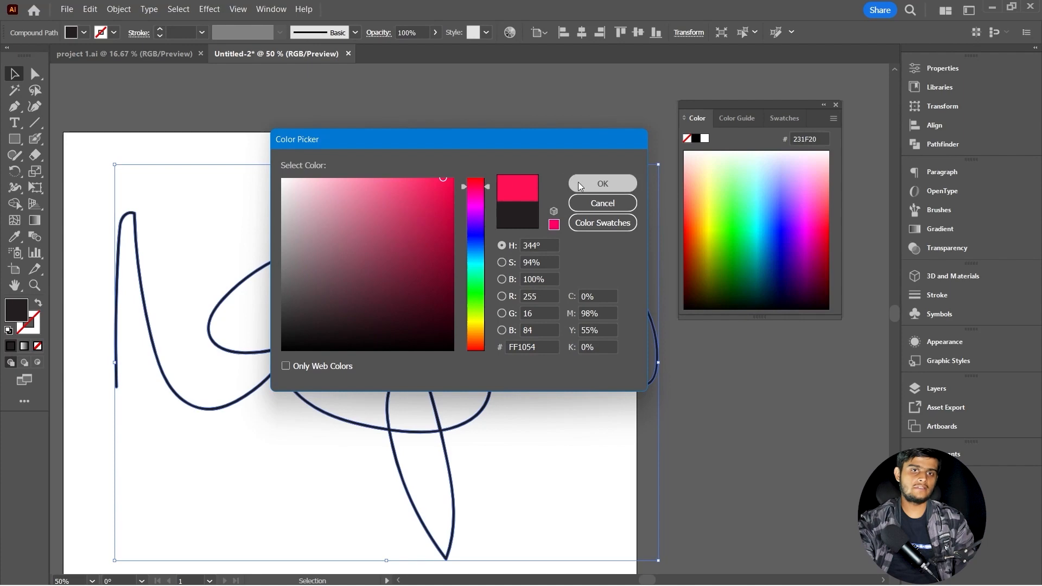
{"action": "left_click", "coordinate": [581, 179]}
{"action": "scroll", "coordinate": [288, 281], "scroll_direction": "down", "scroll_amount": 1}
{"action": "key", "text": "Delete"}
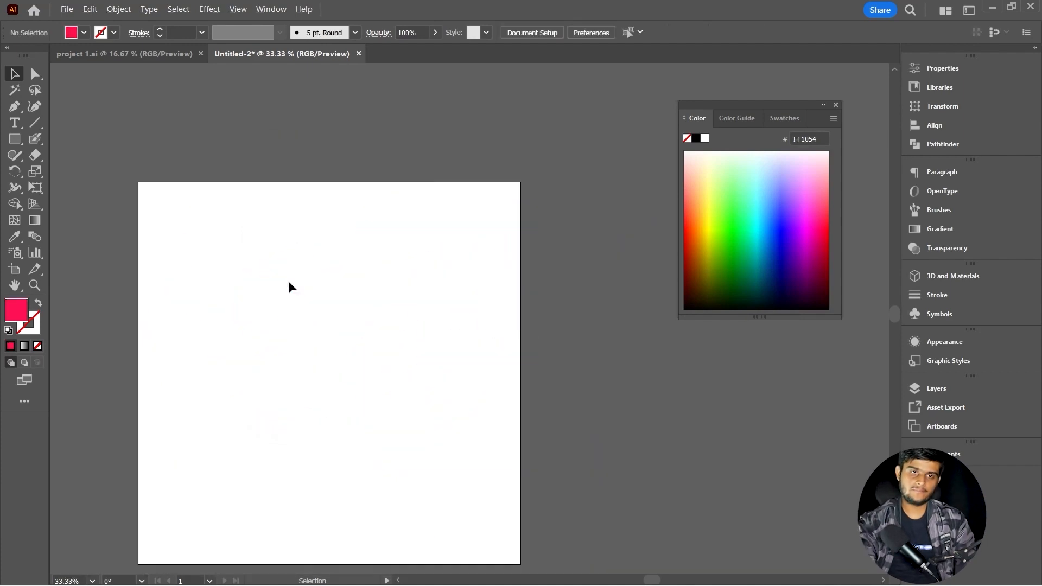
- Paint a large looping path across the artboard with the Paintbrush tool, using a 1 pt pink-red stroke (FF1054)
{"action": "left_click", "coordinate": [36, 139]}
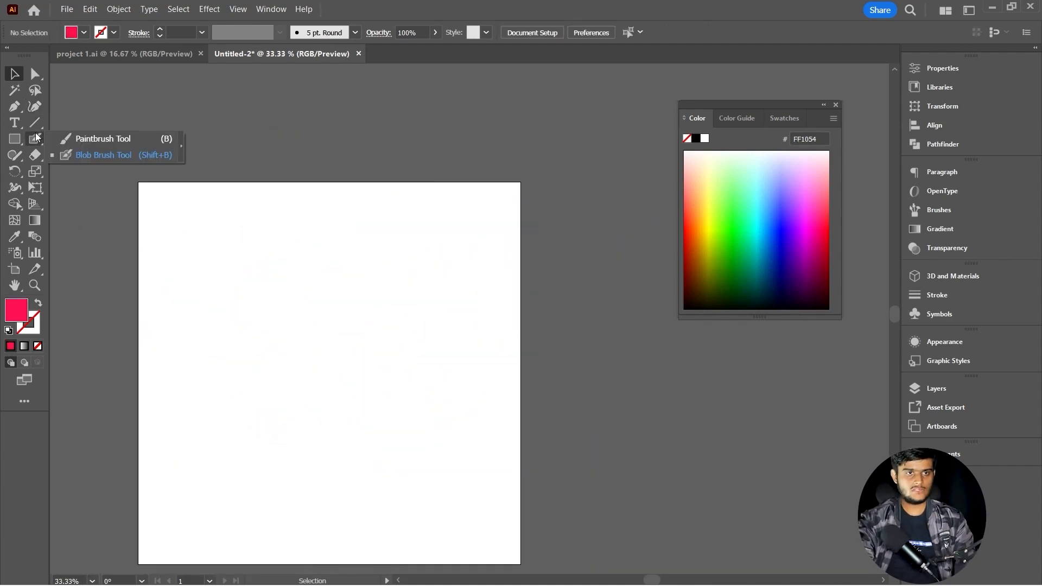
{"action": "left_click", "coordinate": [98, 139]}
{"action": "mouse_move", "coordinate": [238, 387]}
{"action": "left_mouse_down"}
{"action": "mouse_move", "coordinate": [181, 276]}
{"action": "mouse_move", "coordinate": [216, 237]}
{"action": "mouse_move", "coordinate": [317, 330]}
{"action": "mouse_move", "coordinate": [423, 200]}
{"action": "mouse_move", "coordinate": [394, 253]}
{"action": "mouse_move", "coordinate": [472, 503]}
{"action": "mouse_move", "coordinate": [275, 483]}
{"action": "mouse_move", "coordinate": [365, 457]}
{"action": "mouse_move", "coordinate": [279, 424]}
{"action": "mouse_move", "coordinate": [266, 367]}
{"action": "mouse_move", "coordinate": [223, 380]}
{"action": "left_mouse_up"}
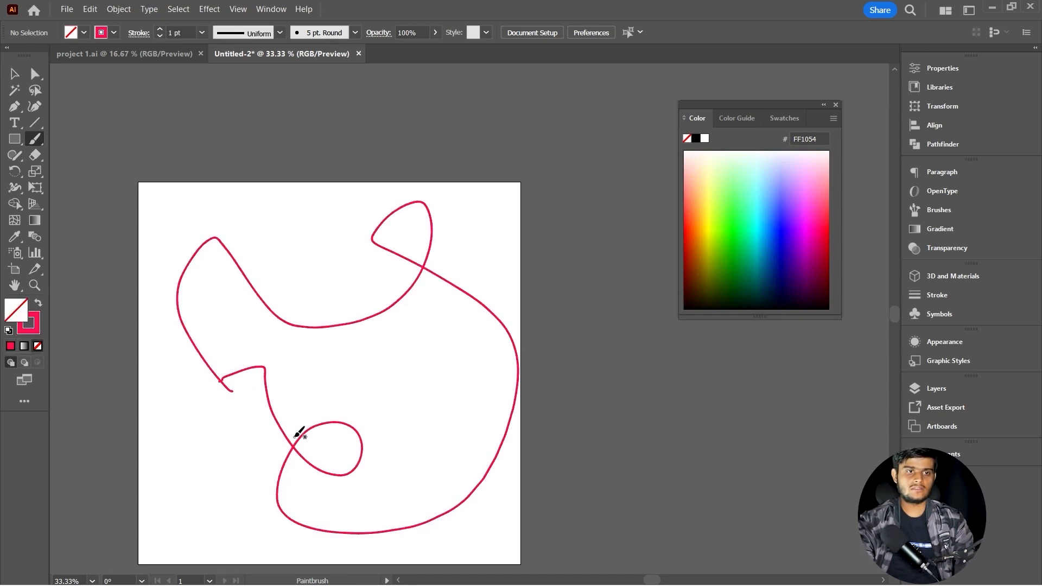
{"action": "key", "text": "v"}
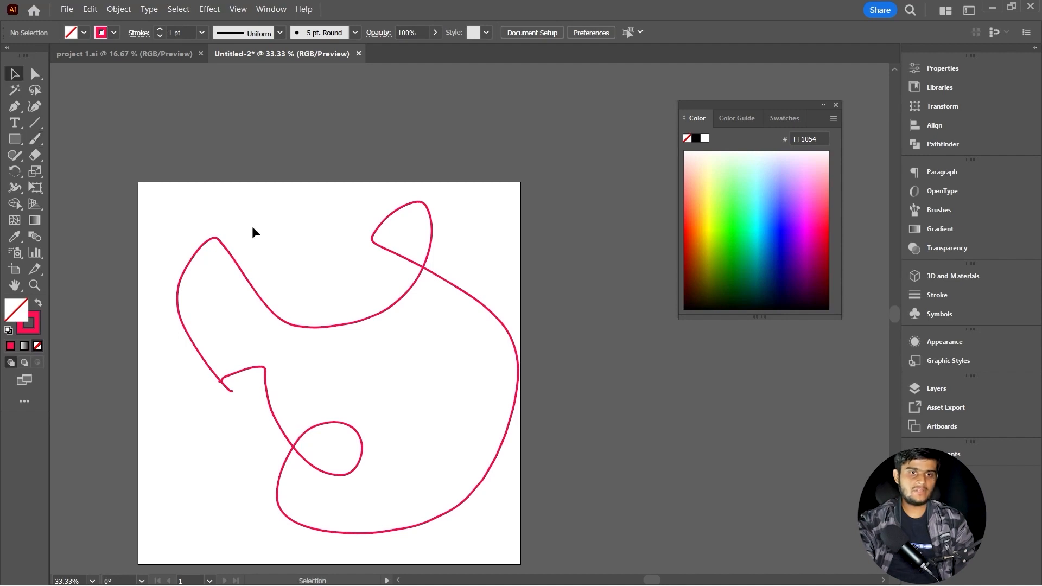
- Select the painted path, fill it with muted grey-mauve (775F67), and deselect it
{"action": "left_click_drag", "start_coordinate": [226, 197], "coordinate": [333, 337]}
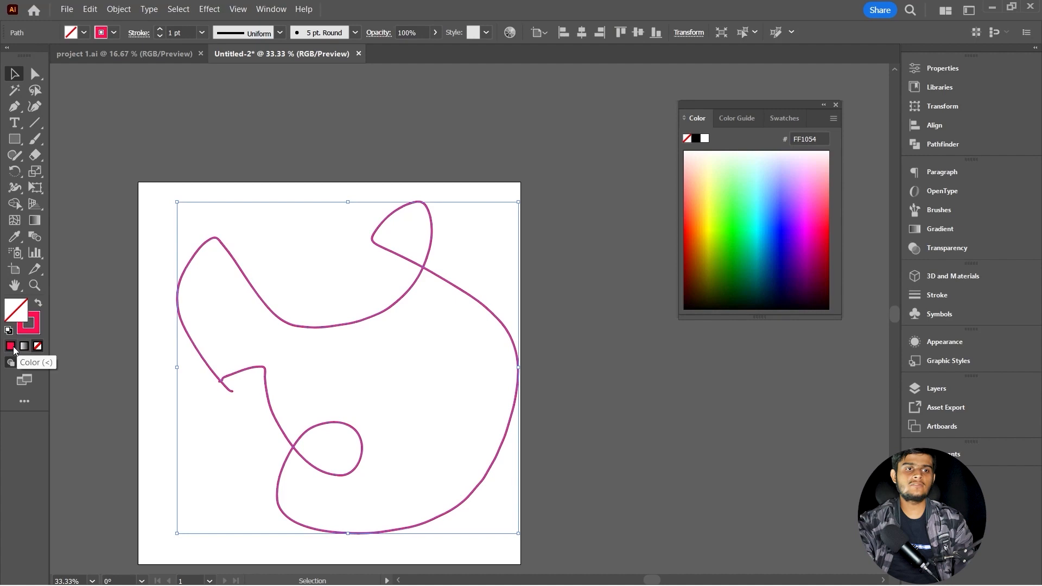
{"action": "double_click", "coordinate": [19, 313]}
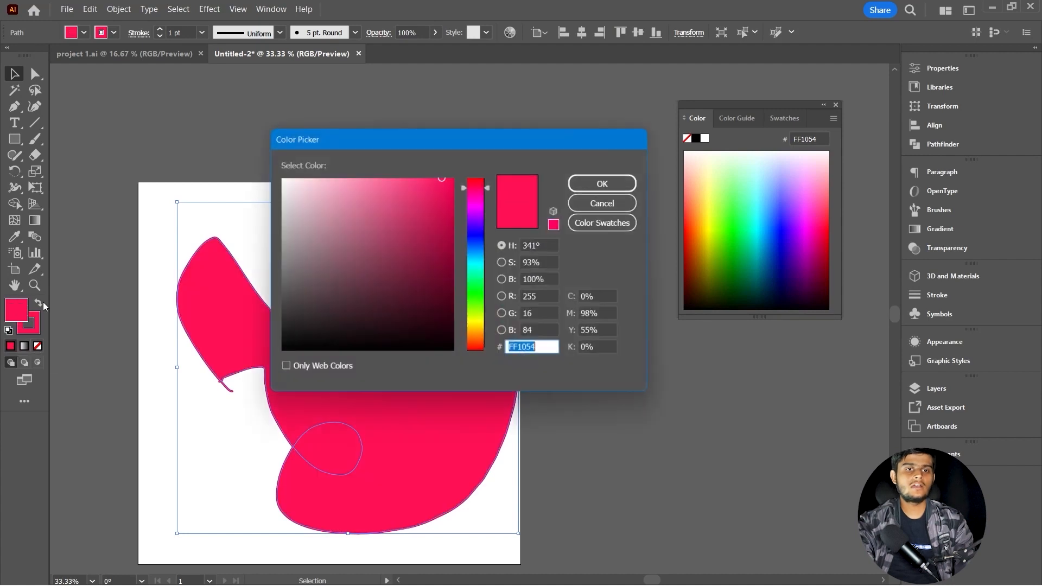
{"action": "left_click", "coordinate": [411, 222]}
{"action": "left_click", "coordinate": [315, 269]}
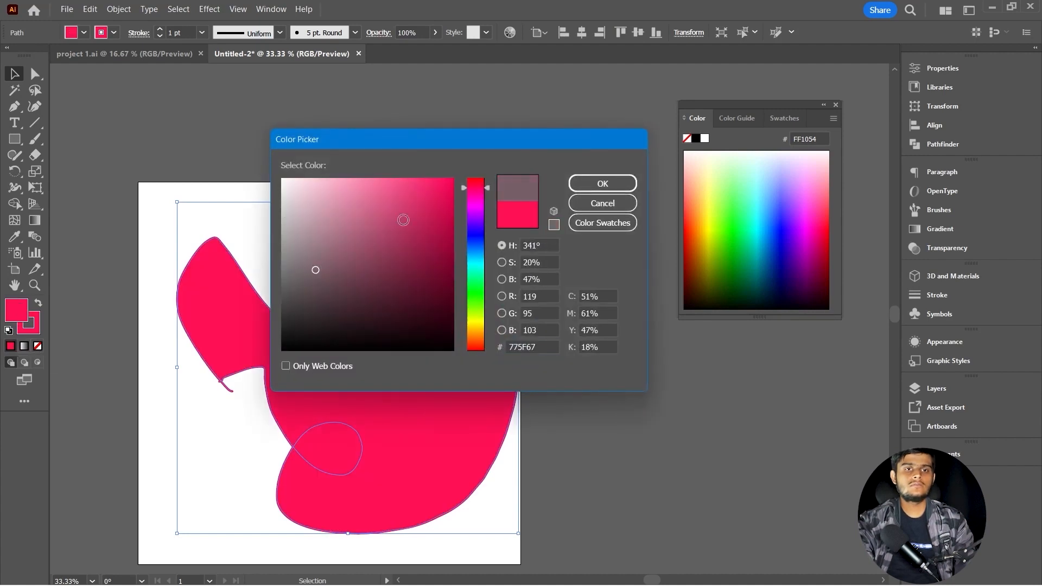
{"action": "left_click", "coordinate": [603, 183]}
{"action": "left_click", "coordinate": [241, 168]}
- Examine the path's contrasting fill and stroke up close, and delete the path
{"action": "scroll", "coordinate": [552, 350], "scroll_direction": "up", "scroll_amount": 1}
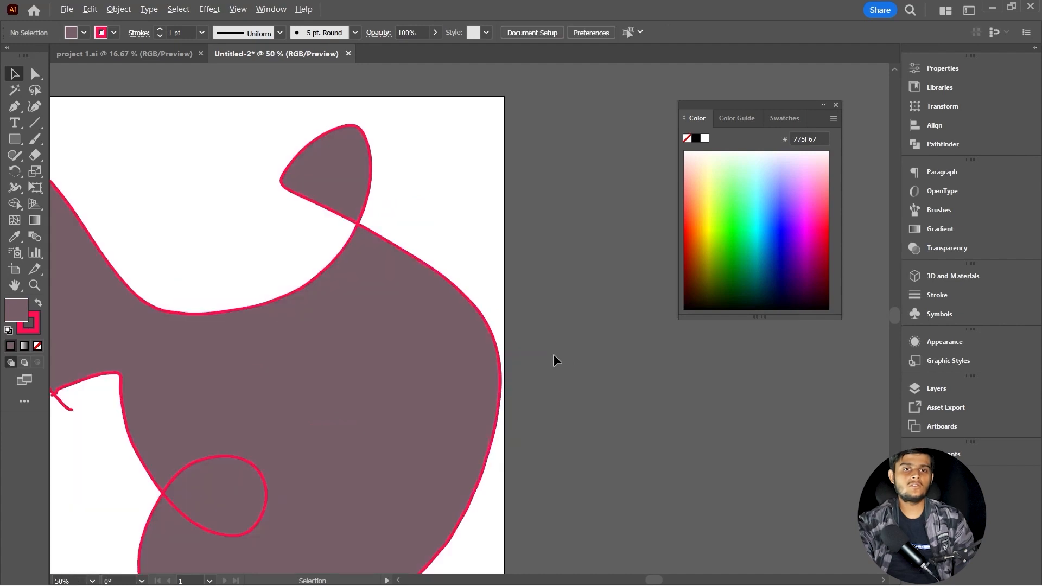
{"action": "scroll", "coordinate": [217, 411], "scroll_direction": "down", "scroll_amount": 1}
{"action": "left_click", "coordinate": [241, 407]}
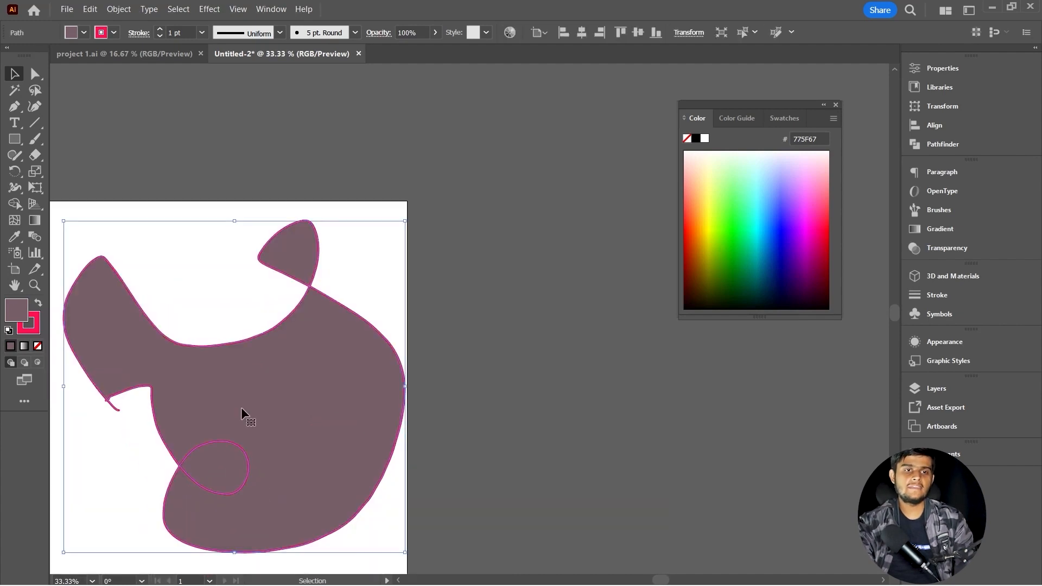
{"action": "key", "text": "Delete"}
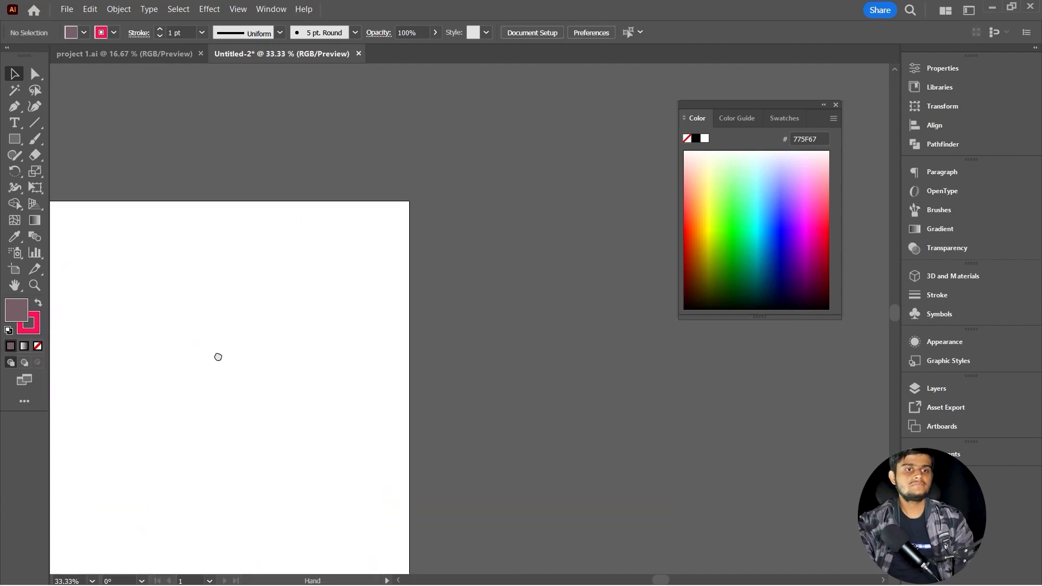
{"action": "scroll", "coordinate": [216, 356], "scroll_direction": "left", "scroll_amount": 2}
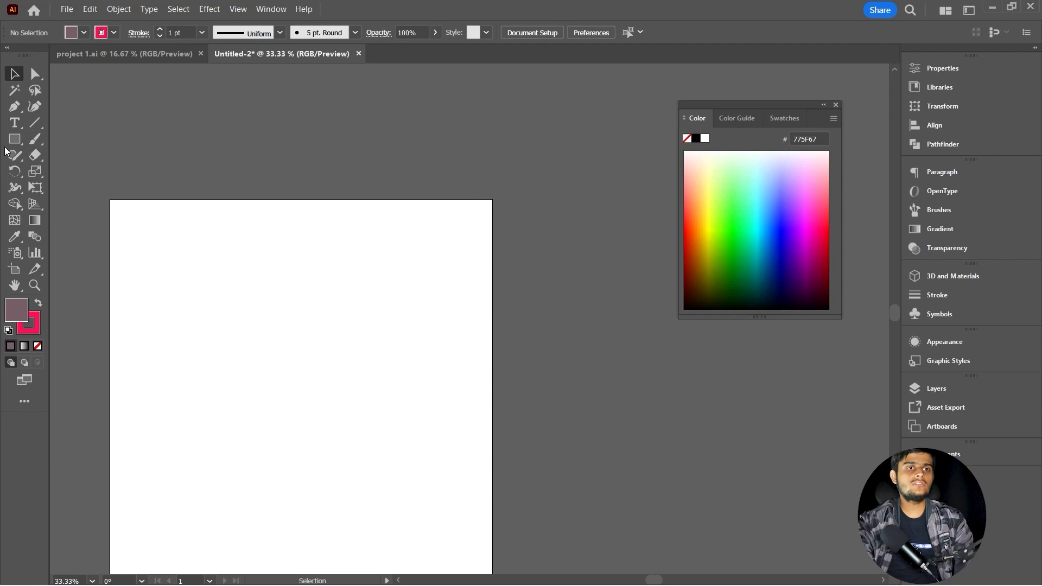
- Draw a circle on the artboard with the Ellipse tool, flatten it into a wide ellipse, and move it nearer the artboard's centre
{"action": "left_click_drag", "start_coordinate": [15, 139], "coordinate": [81, 172]}
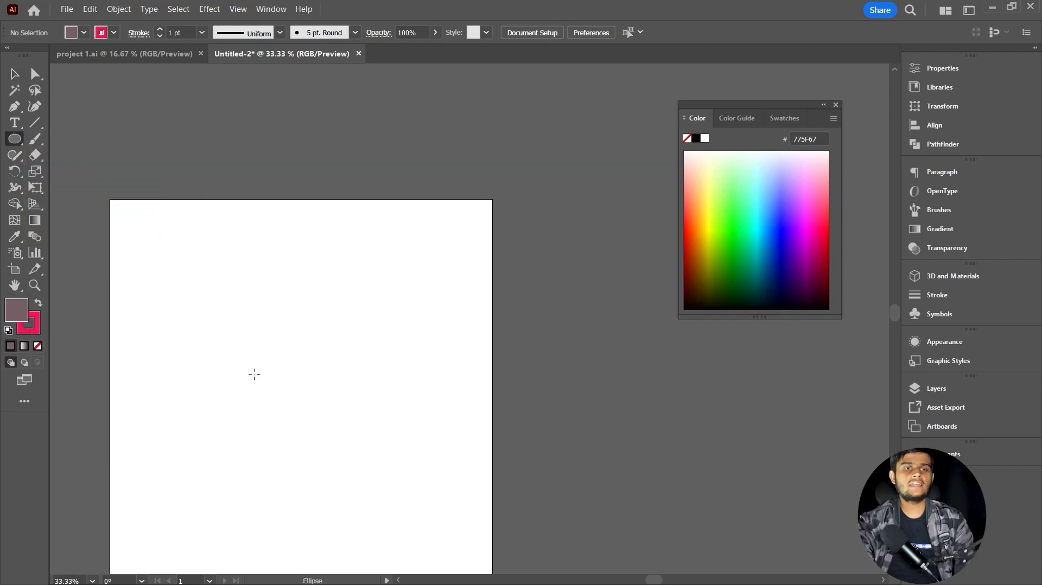
{"action": "left_click_drag", "start_coordinate": [260, 412], "coordinate": [350, 462]}
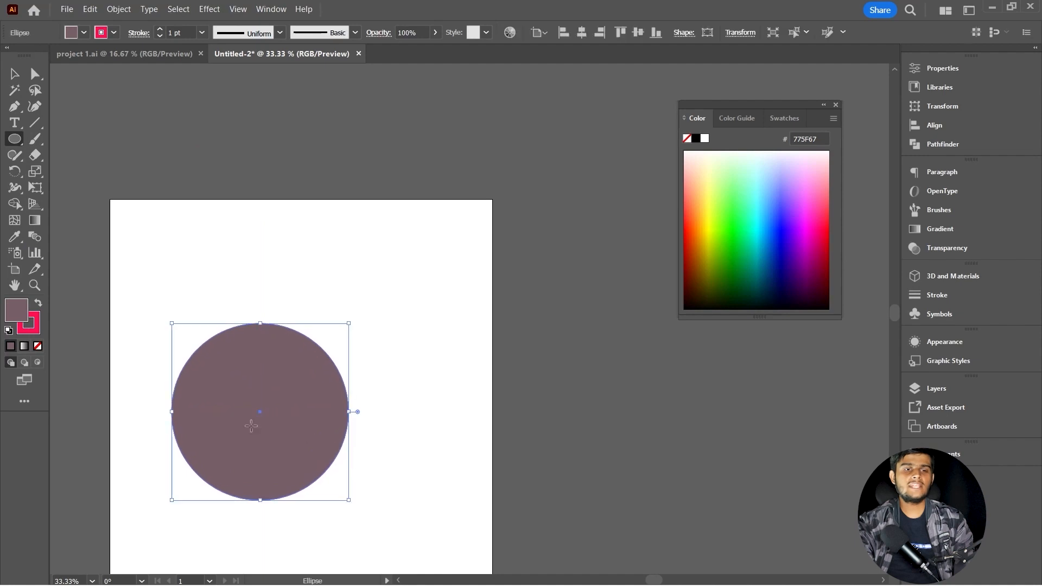
{"action": "key", "text": "v"}
{"action": "left_click_drag", "start_coordinate": [260, 323], "coordinate": [261, 348]}
{"action": "left_click_drag", "start_coordinate": [248, 425], "coordinate": [279, 383]}
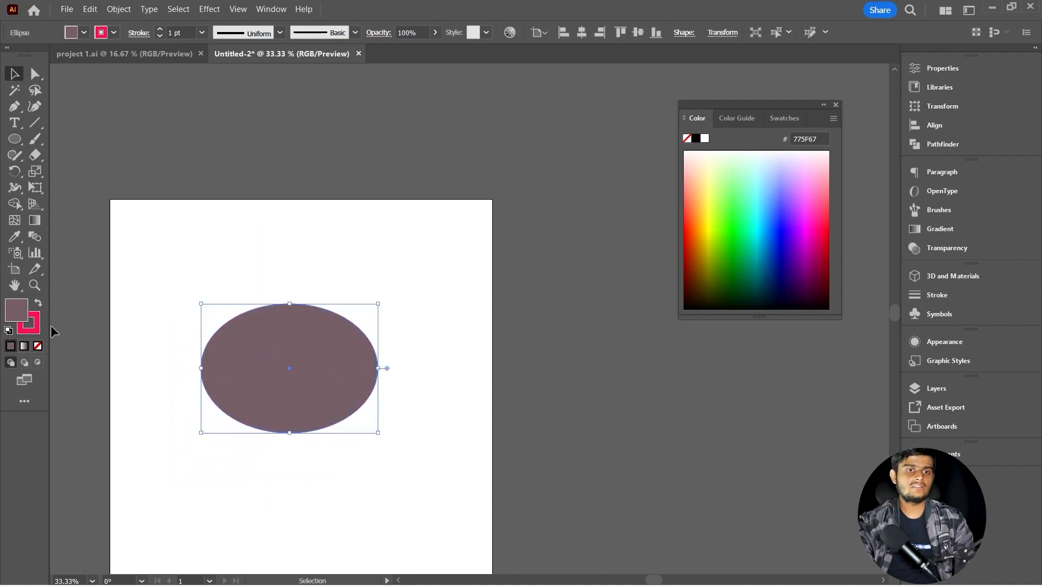
- Fill the ellipse with golden yellow (F7CA0F) and remove its stroke
{"action": "double_click", "coordinate": [17, 311]}
{"action": "left_click", "coordinate": [487, 329]}
{"action": "left_click_drag", "start_coordinate": [422, 212], "coordinate": [442, 186]}
{"action": "key", "text": "Return"}
{"action": "left_click", "coordinate": [38, 332]}
{"action": "left_click", "coordinate": [38, 346]}
{"action": "key", "text": "x"}
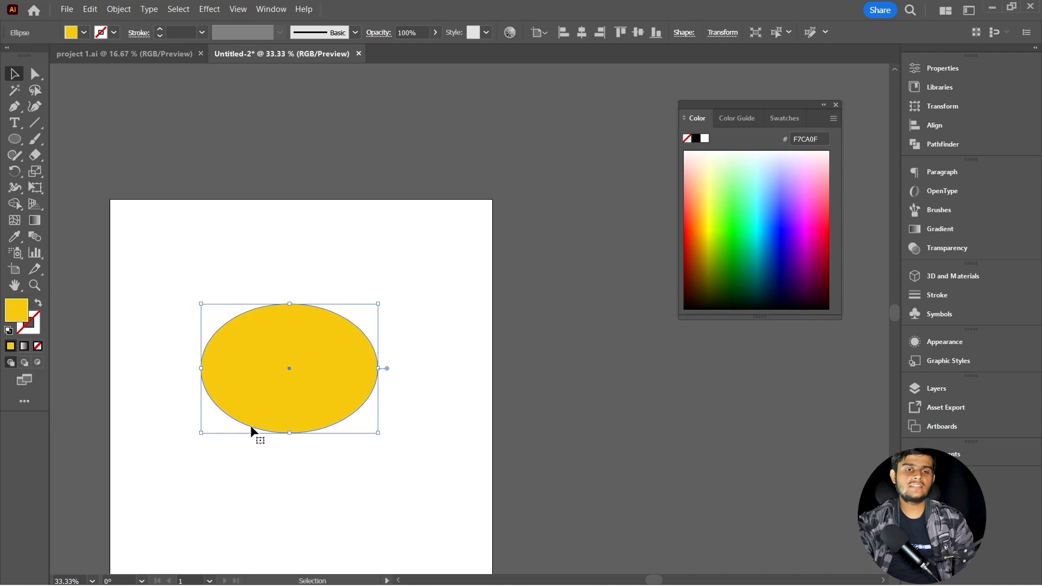
- Cut away the ellipse's upper, right and lower-right edges with the Eraser tool, and deselect the remaining shape
{"action": "scroll", "coordinate": [315, 454], "scroll_direction": "up", "scroll_amount": 1}
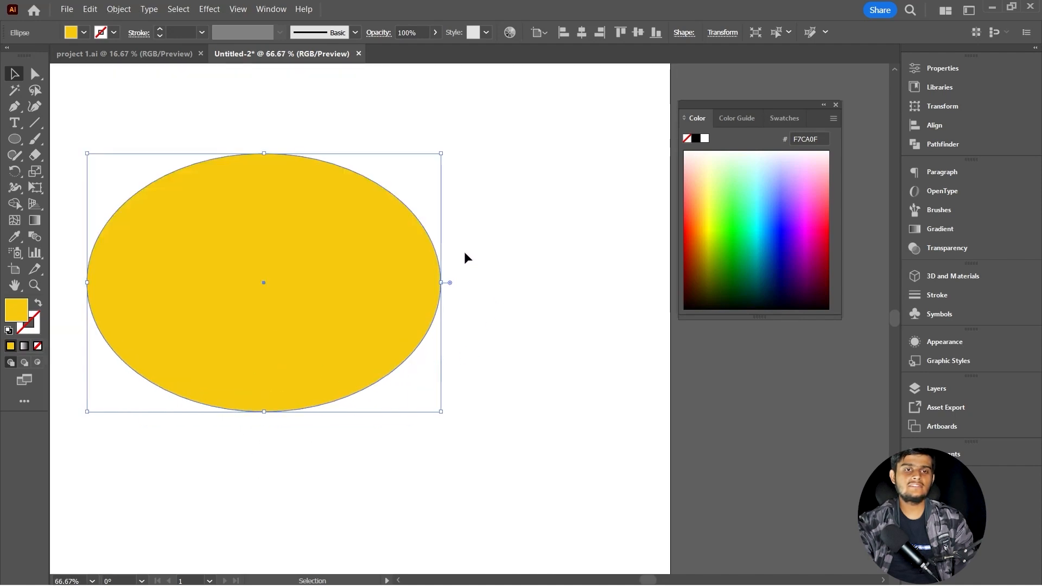
{"action": "left_click", "coordinate": [35, 156]}
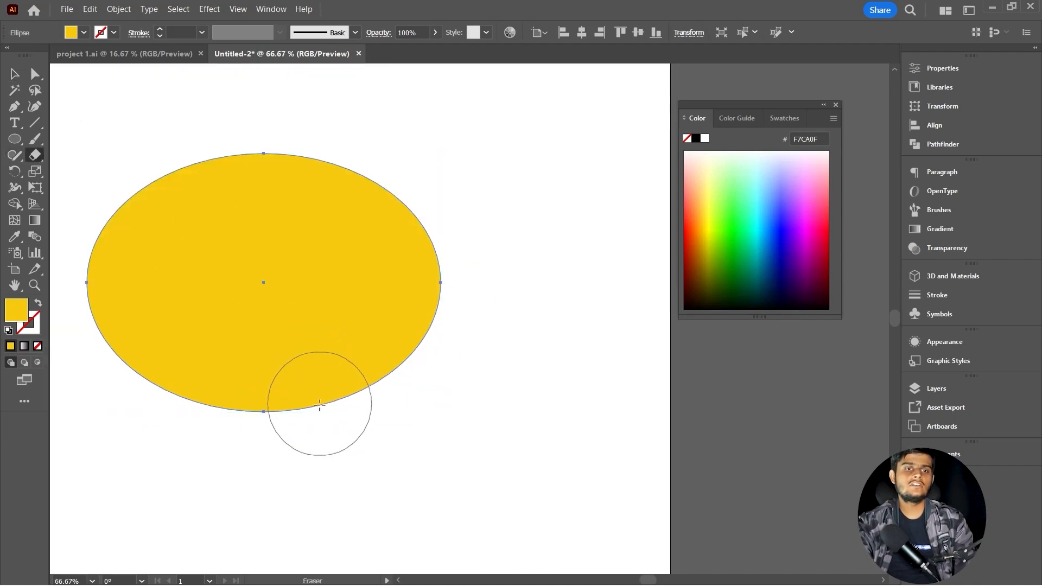
{"action": "mouse_move", "coordinate": [293, 482]}
{"action": "left_mouse_down"}
{"action": "mouse_move", "coordinate": [328, 361]}
{"action": "mouse_move", "coordinate": [428, 374]}
{"action": "mouse_move", "coordinate": [465, 233]}
{"action": "mouse_move", "coordinate": [388, 147]}
{"action": "mouse_move", "coordinate": [279, 154]}
{"action": "mouse_move", "coordinate": [164, 141]}
{"action": "mouse_move", "coordinate": [149, 109]}
{"action": "mouse_move", "coordinate": [266, 154]}
{"action": "left_mouse_up"}
{"action": "key", "text": "v"}
{"action": "scroll", "coordinate": [282, 275], "scroll_direction": "down", "scroll_amount": 3}
{"action": "scroll", "coordinate": [254, 342], "scroll_direction": "up", "scroll_amount": 2}
{"action": "left_click", "coordinate": [251, 342]}
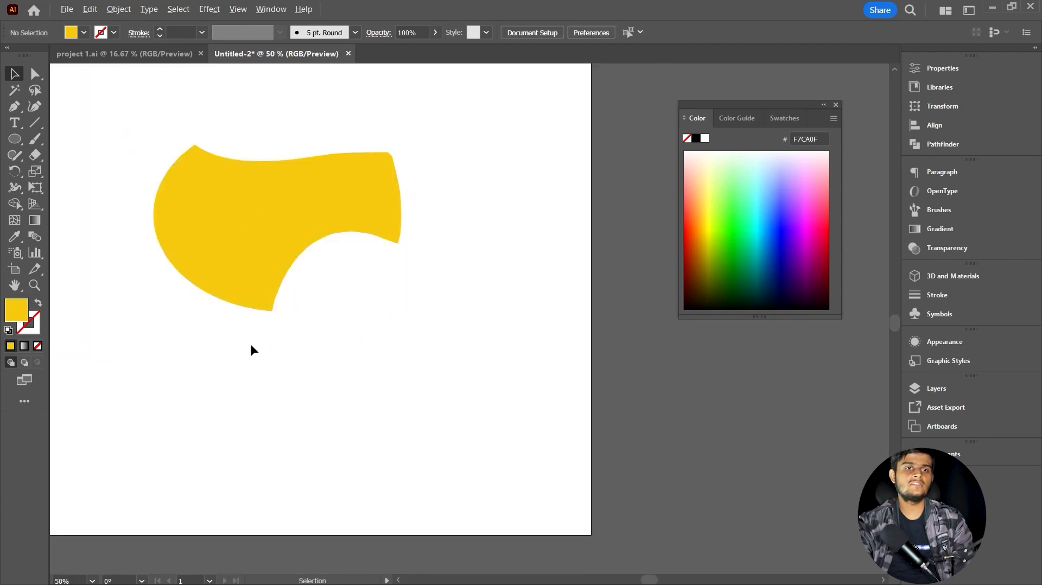
- Move the erased yellow shape off the artboard, into the empty area to its right
{"action": "scroll", "coordinate": [251, 350], "scroll_direction": "down", "scroll_amount": 2}
{"action": "left_click", "coordinate": [226, 298]}
{"action": "left_click_drag", "start_coordinate": [226, 298], "coordinate": [516, 265]}
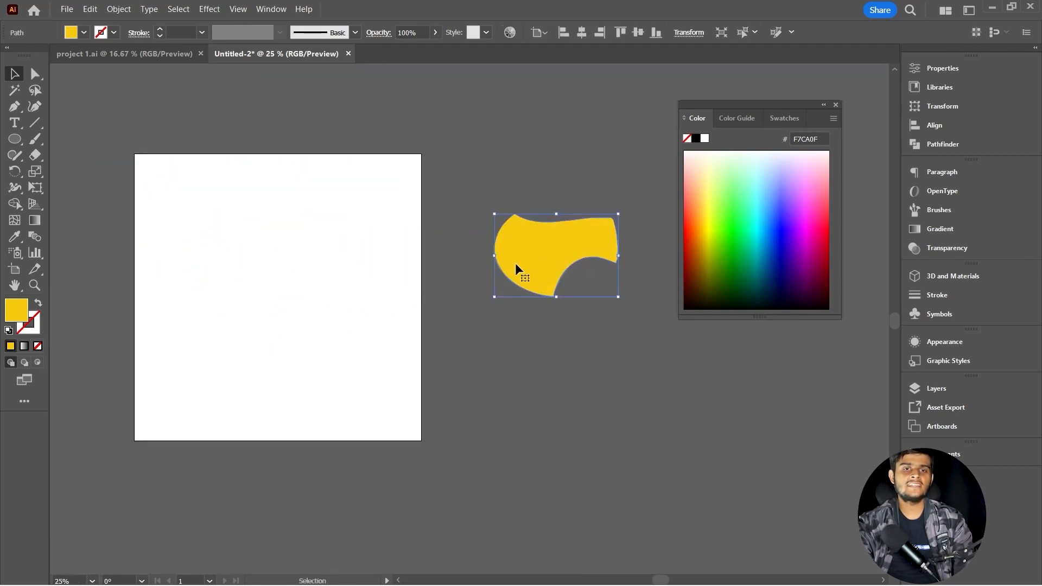
- Delete the erased yellow shape lying beside the artboard
{"action": "key", "text": "Delete"}
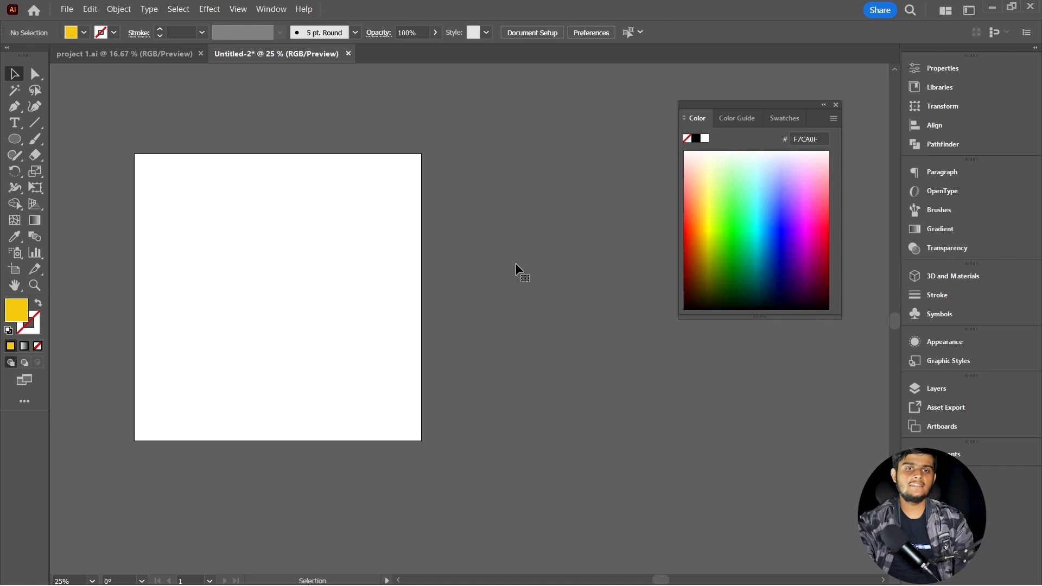
{"action": "scroll", "coordinate": [235, 218], "scroll_direction": "up", "scroll_amount": 1}
{"action": "scroll", "coordinate": [234, 217], "scroll_direction": "up", "scroll_amount": 1}
{"action": "scroll", "coordinate": [234, 217], "scroll_direction": "down", "scroll_amount": 2}
{"action": "scroll", "coordinate": [234, 217], "scroll_direction": "up", "scroll_amount": 1}
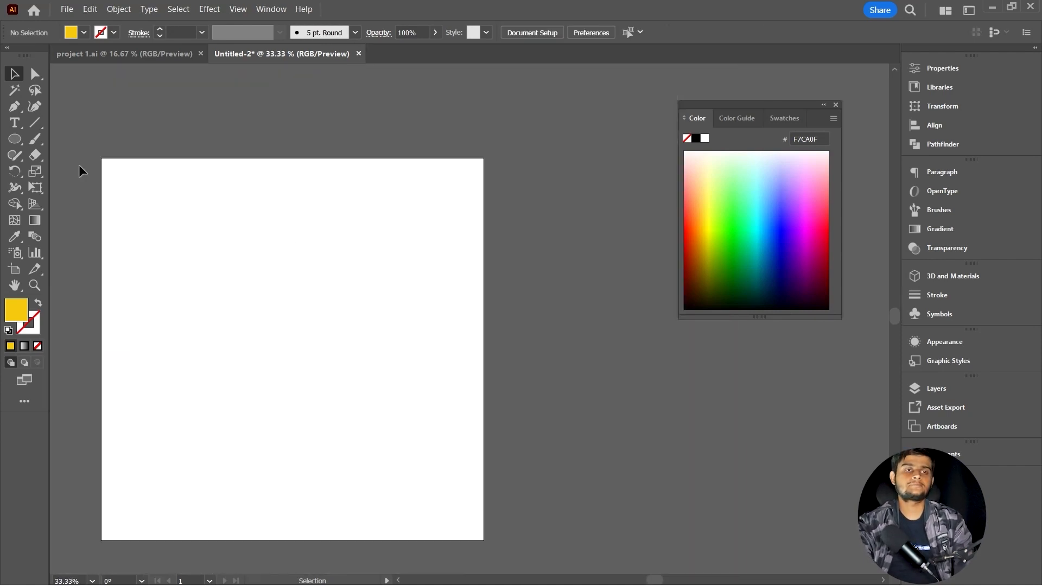
- Draw a golden-yellow circle over half the artboard's width with the Ellipse tool, and move it near the artboard's centre
{"action": "left_click", "coordinate": [36, 156]}
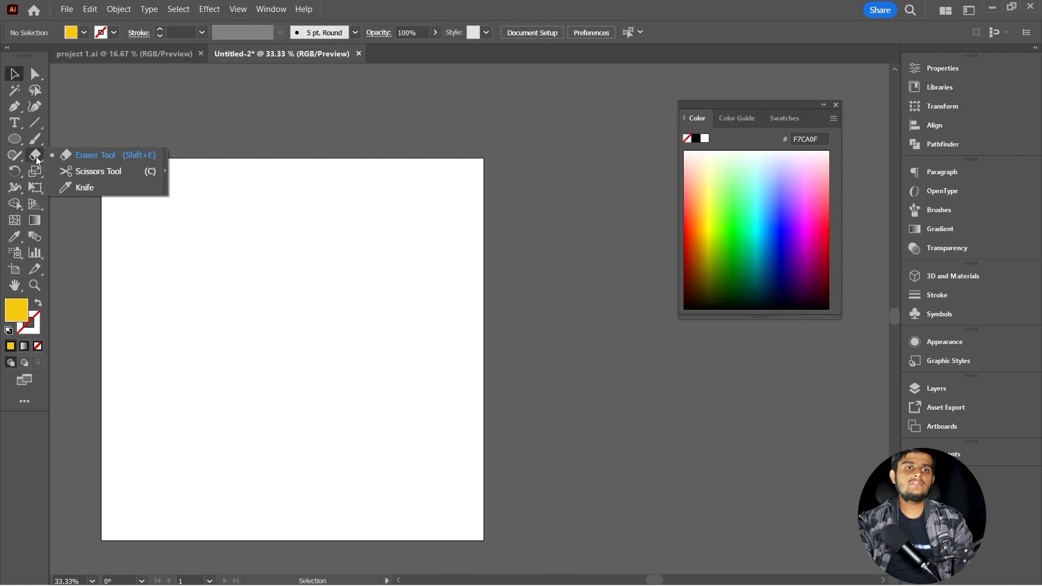
{"action": "left_click", "coordinate": [36, 156]}
{"action": "scroll", "coordinate": [182, 228], "scroll_direction": "up", "scroll_amount": 1}
{"action": "scroll", "coordinate": [204, 260], "scroll_direction": "down", "scroll_amount": 1}
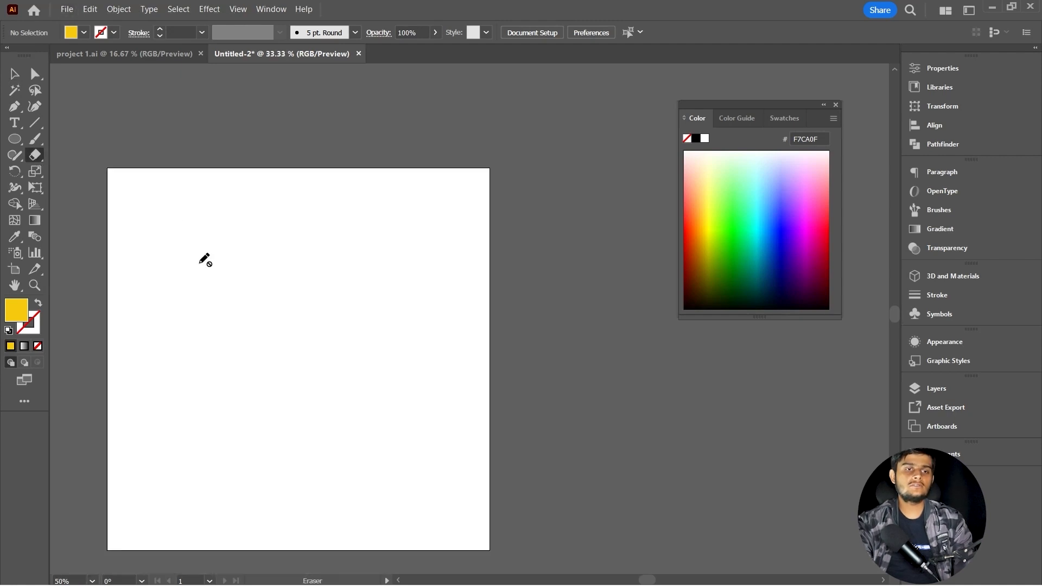
{"action": "key", "text": "v"}
{"action": "key", "text": "l"}
{"action": "left_click_drag", "start_coordinate": [267, 312], "coordinate": [379, 423]}
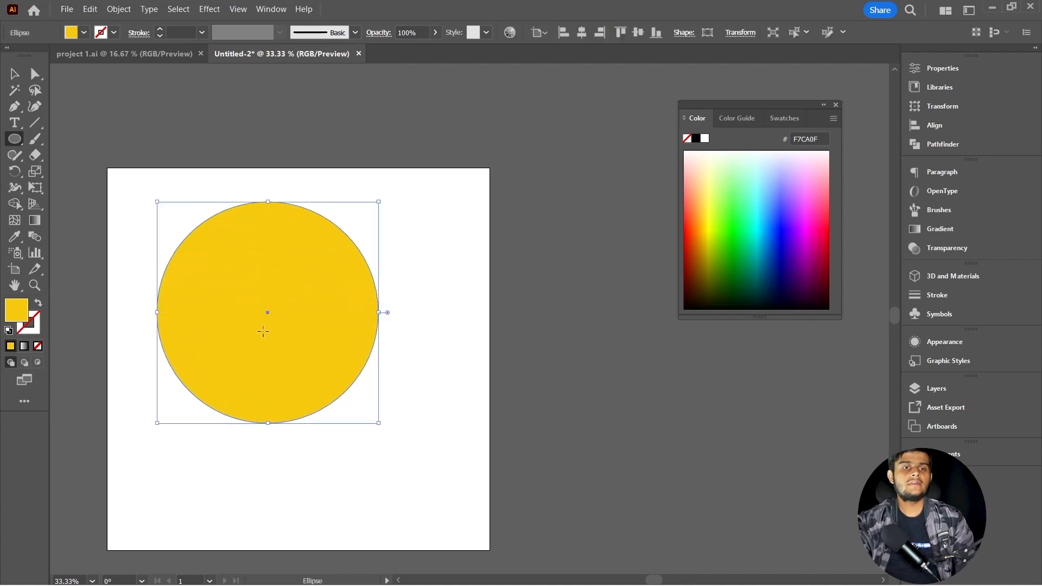
{"action": "key", "text": "v"}
{"action": "left_click_drag", "start_coordinate": [257, 273], "coordinate": [277, 302]}
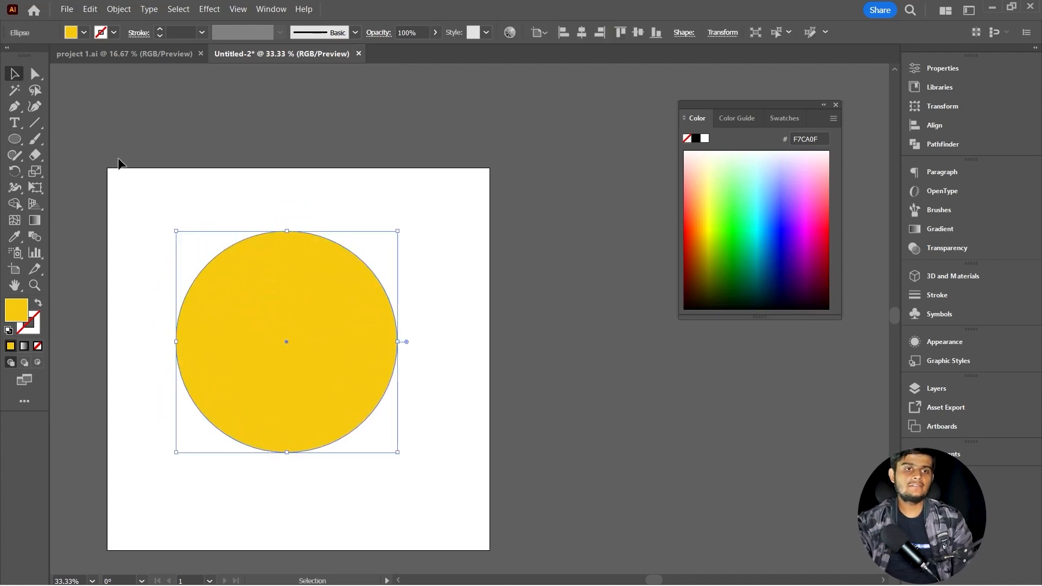
- Cut the circle into an upper and a lower half at its left and right anchor points with the Scissors tool
{"action": "left_click", "coordinate": [35, 145]}
{"action": "left_click", "coordinate": [34, 159]}
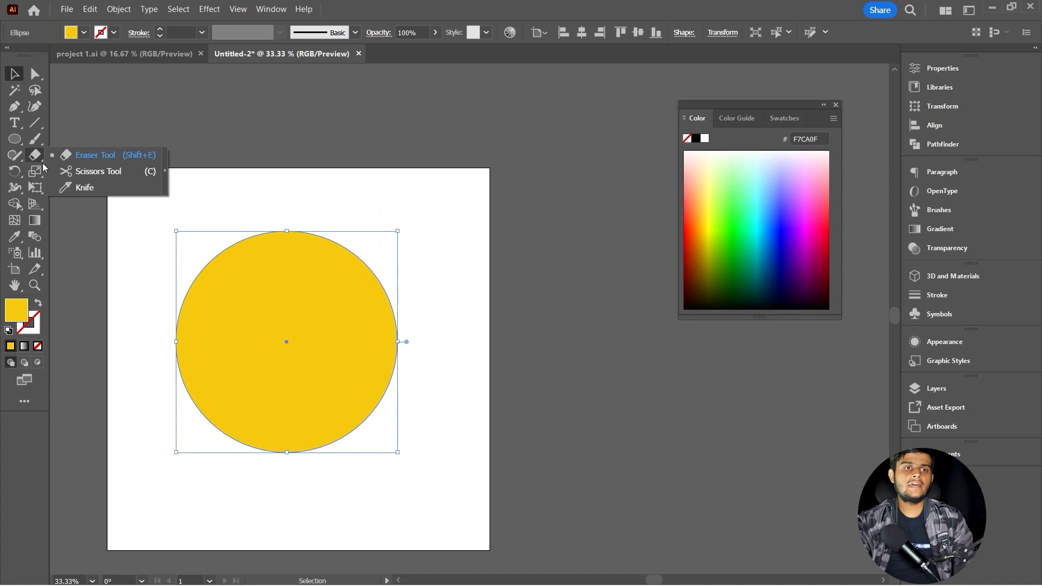
{"action": "left_click", "coordinate": [78, 173]}
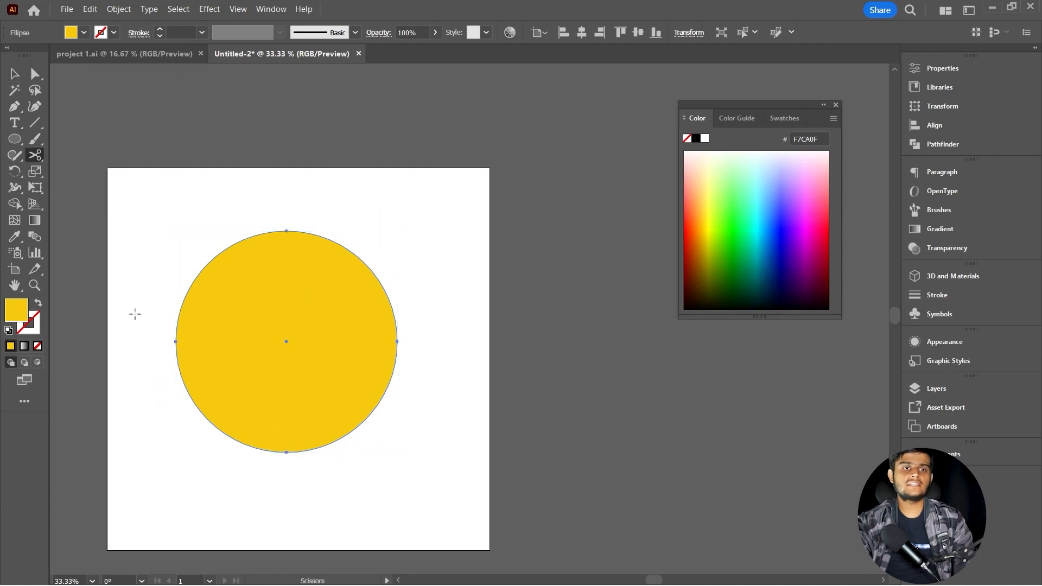
{"action": "left_click", "coordinate": [166, 341]}
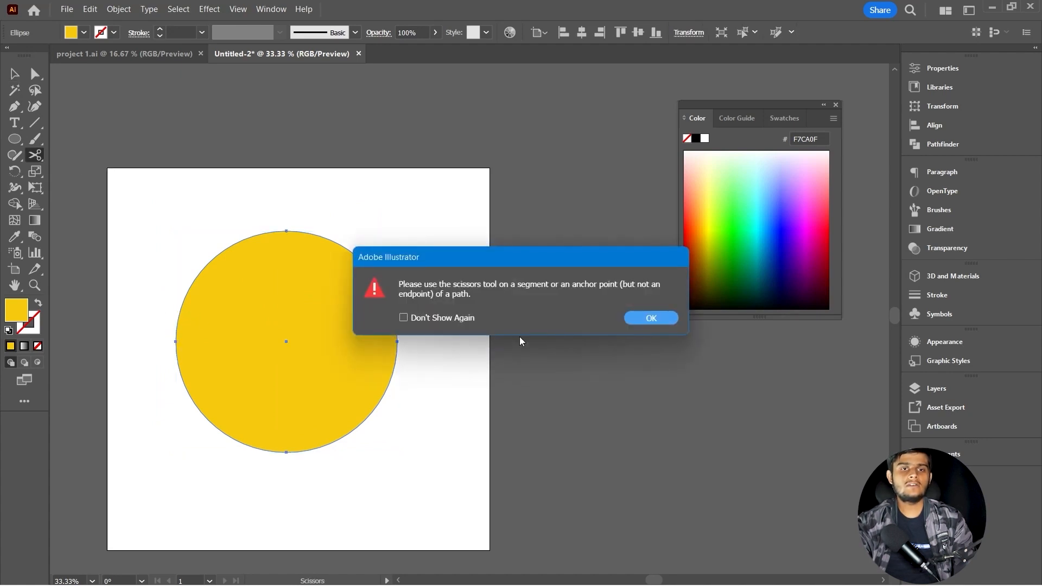
{"action": "left_click", "coordinate": [651, 318]}
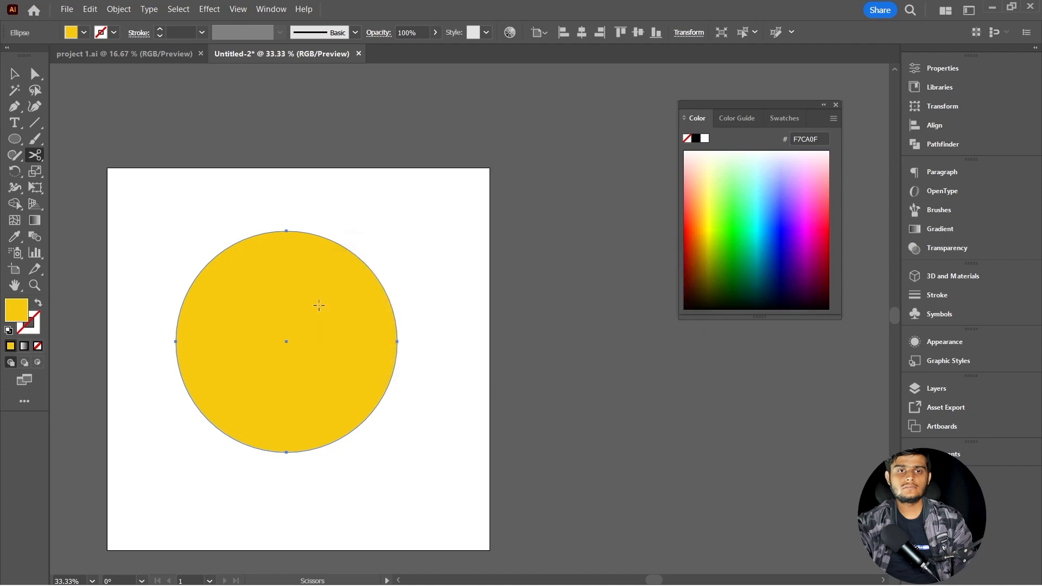
{"action": "left_click", "coordinate": [175, 341]}
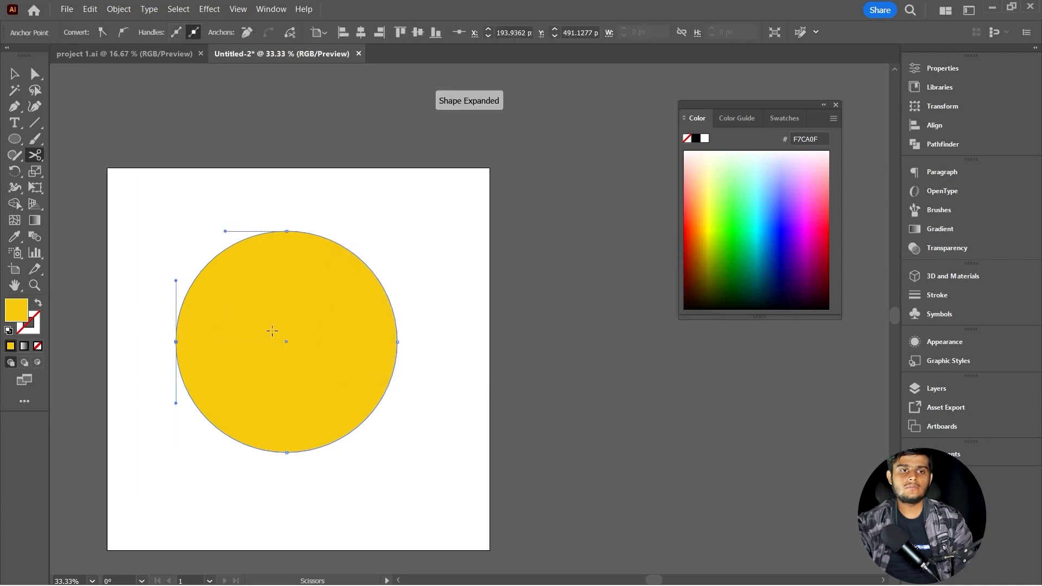
{"action": "left_click", "coordinate": [397, 342]}
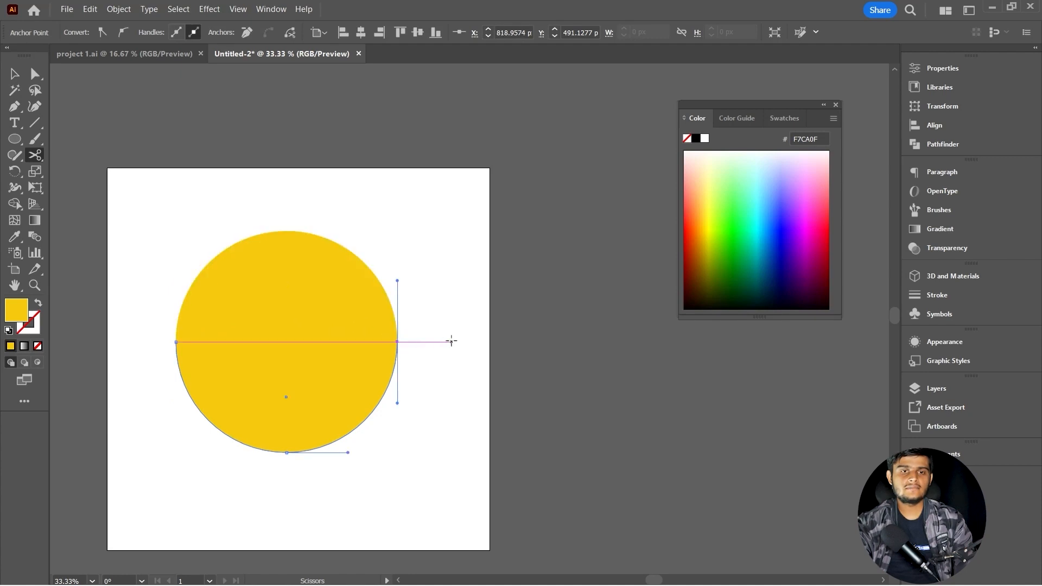
- Move the circle's lower half slightly down and to the left, away from the upper half
{"action": "key", "text": "v"}
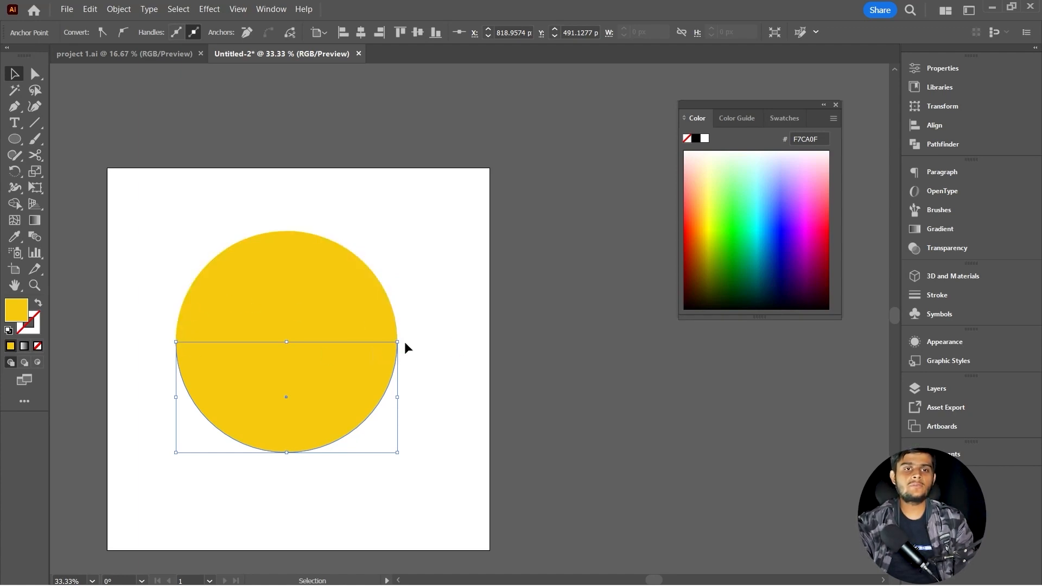
{"action": "left_click_drag", "start_coordinate": [275, 395], "coordinate": [245, 407]}
{"action": "scroll", "coordinate": [250, 363], "scroll_direction": "up", "scroll_amount": 4}
{"action": "scroll", "coordinate": [250, 365], "scroll_direction": "down", "scroll_amount": 4}
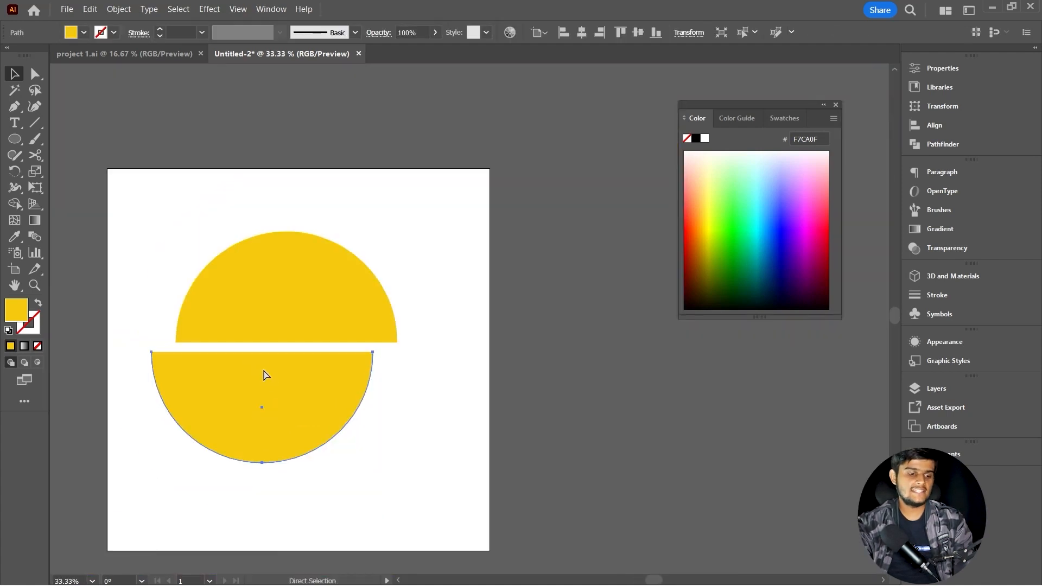
- Undo the lower half's move and both Scissors cuts
{"action": "key", "text": "ctrl+z"}
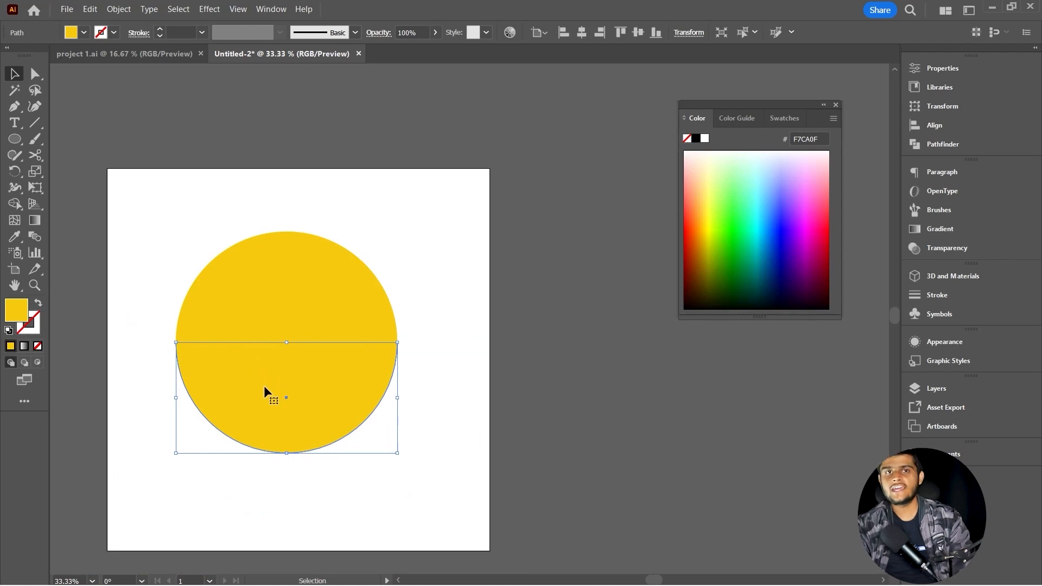
{"action": "key", "text": "ctrl+z"}
{"action": "key", "text": "ctrl+z"}
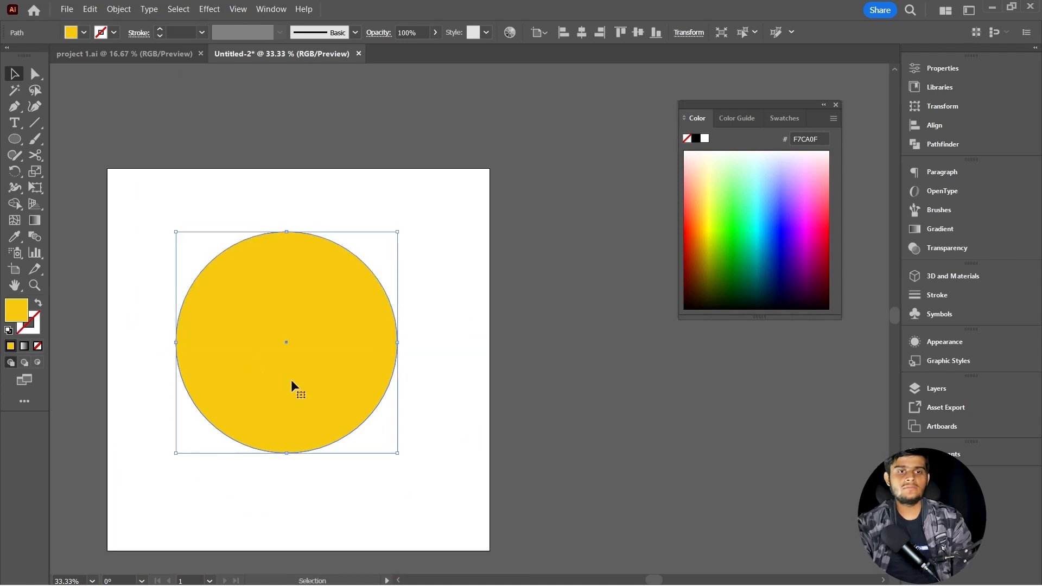
- Cut the circle into three pieces with the Knife tool, along one freehand curve across its lower part and another across its upper part
{"action": "left_click", "coordinate": [437, 297]}
{"action": "left_click", "coordinate": [288, 318]}
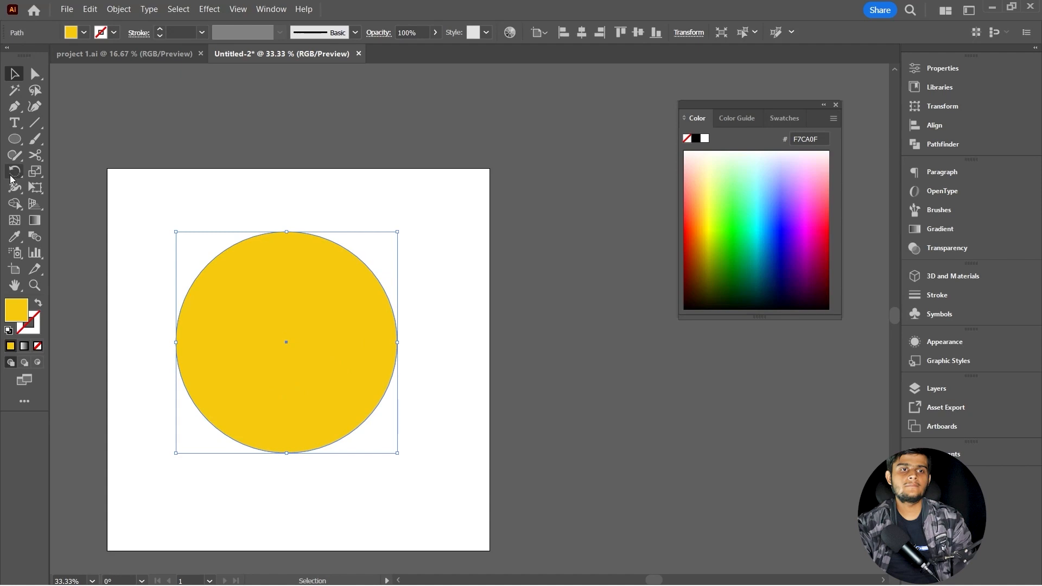
{"action": "mouse_move", "coordinate": [32, 164]}
{"action": "left_mouse_down"}
{"action": "mouse_move", "coordinate": [63, 170]}
{"action": "mouse_move", "coordinate": [63, 186]}
{"action": "mouse_move", "coordinate": [103, 189]}
{"action": "left_mouse_up"}
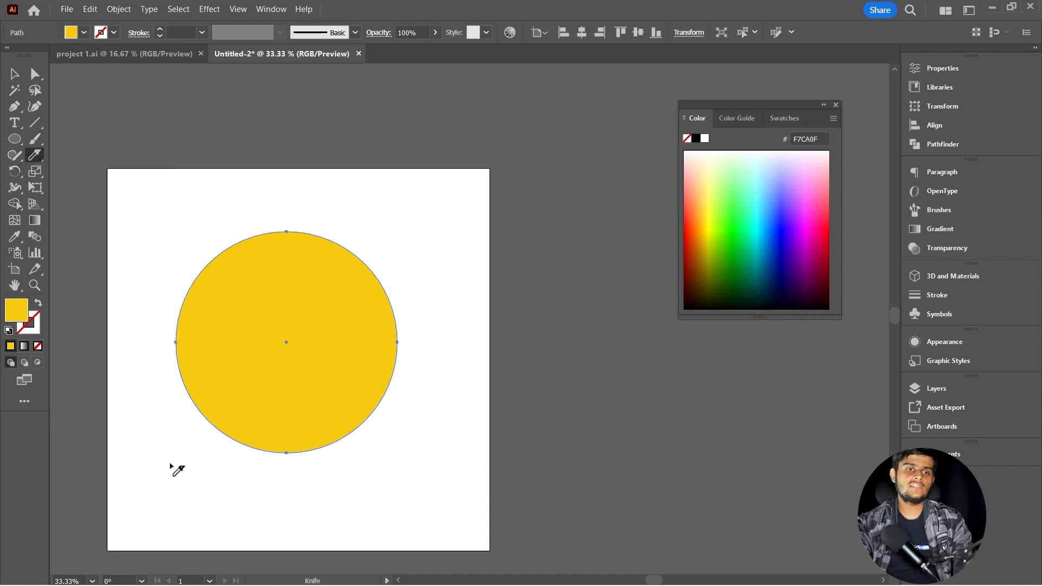
{"action": "mouse_move", "coordinate": [184, 471]}
{"action": "left_mouse_down"}
{"action": "mouse_move", "coordinate": [198, 415]}
{"action": "mouse_move", "coordinate": [431, 414]}
{"action": "mouse_move", "coordinate": [458, 374]}
{"action": "left_mouse_up"}
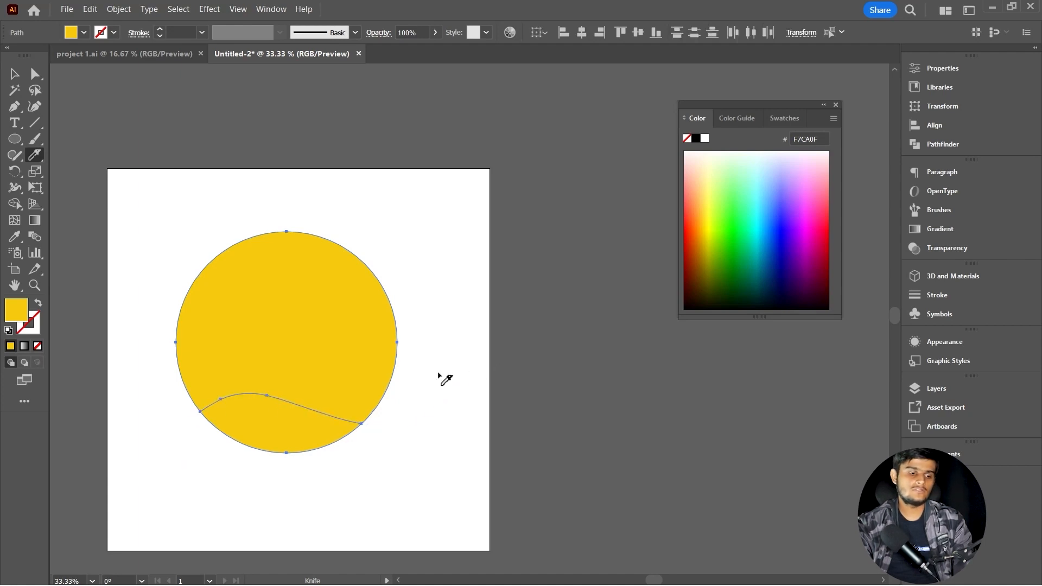
{"action": "mouse_move", "coordinate": [385, 239]}
{"action": "left_mouse_down"}
{"action": "mouse_move", "coordinate": [363, 263]}
{"action": "mouse_move", "coordinate": [128, 302]}
{"action": "left_mouse_up"}
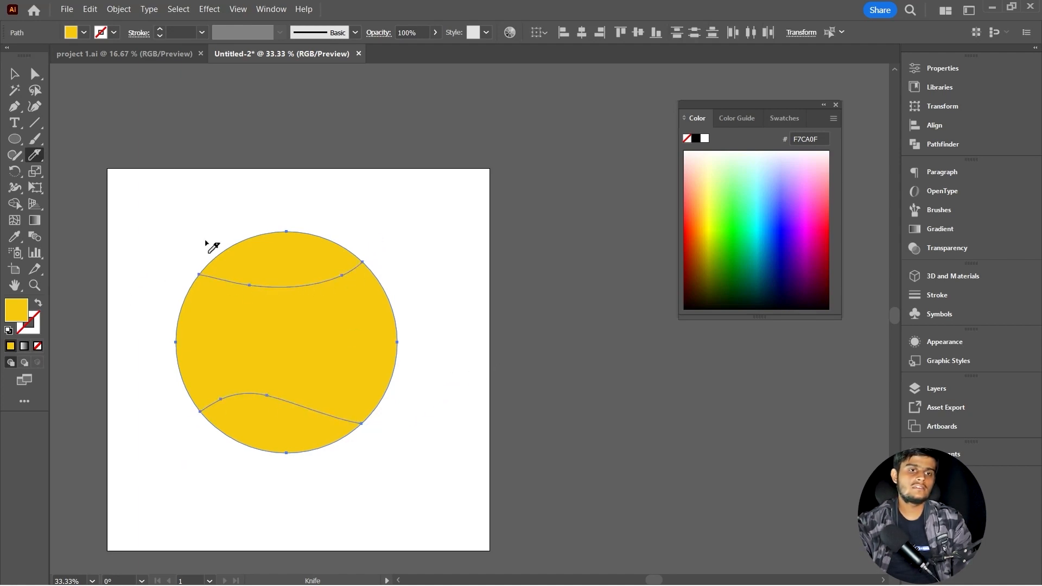
- Pull the circle's bottom and top pieces away from the middle piece, and undo both moves
{"action": "key", "text": "v"}
{"action": "left_click", "coordinate": [201, 210]}
{"action": "left_click", "coordinate": [279, 251]}
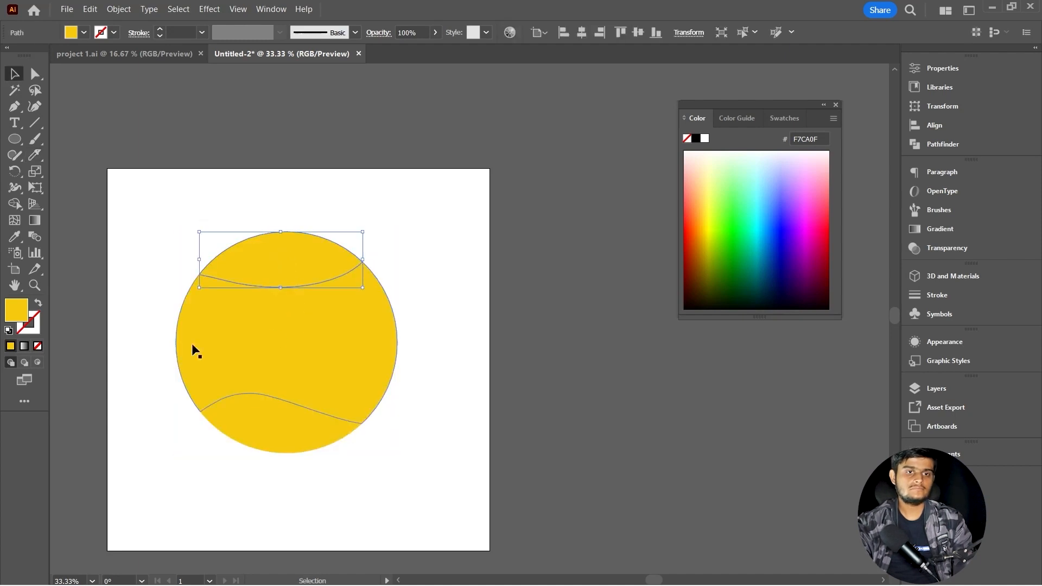
{"action": "left_click_drag", "start_coordinate": [312, 442], "coordinate": [297, 466]}
{"action": "left_click", "coordinate": [298, 239]}
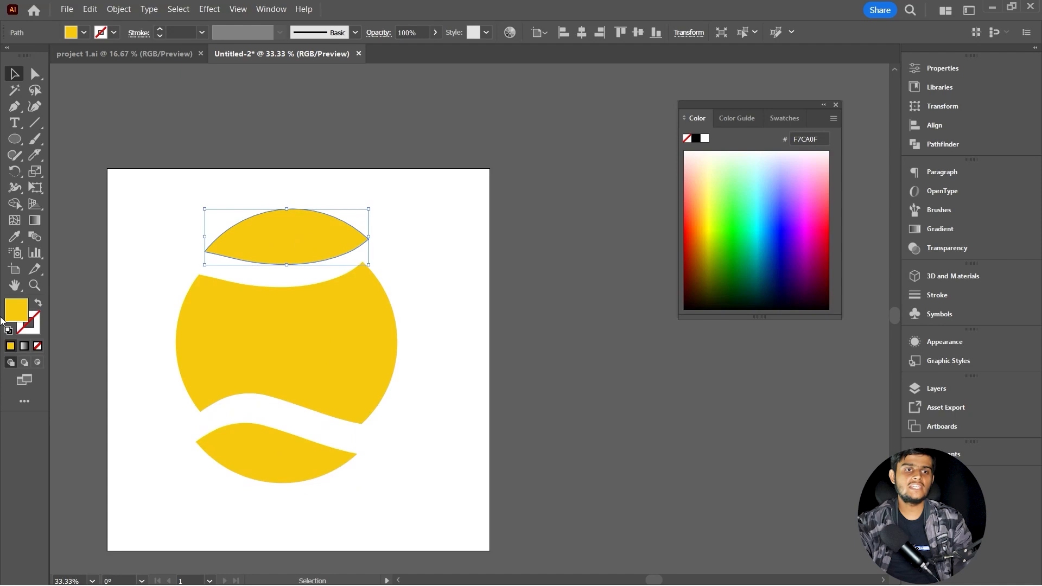
{"action": "left_click", "coordinate": [440, 306]}
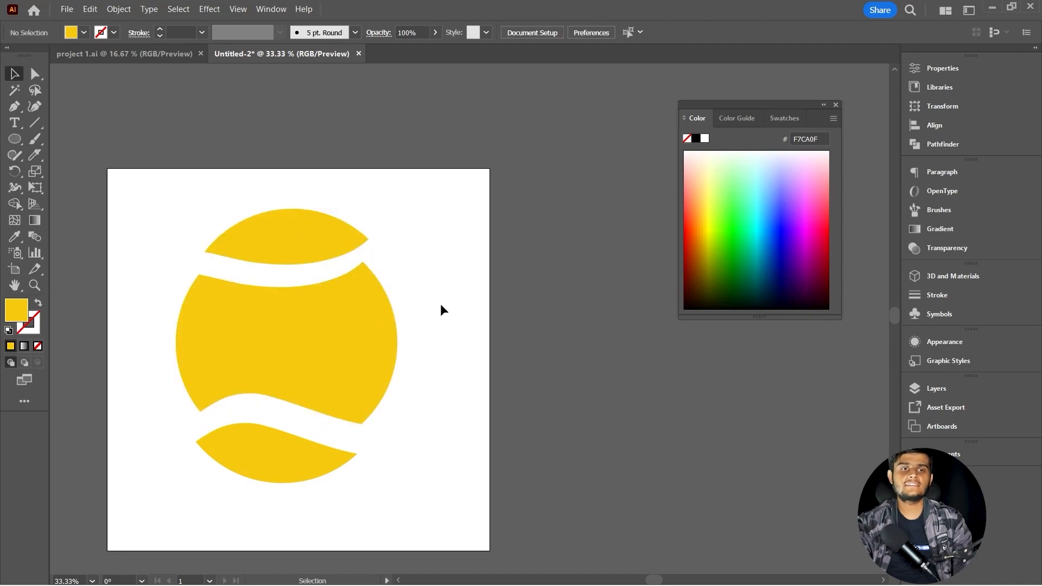
{"action": "key", "text": "ctrl+z"}
{"action": "key", "text": "ctrl+z"}
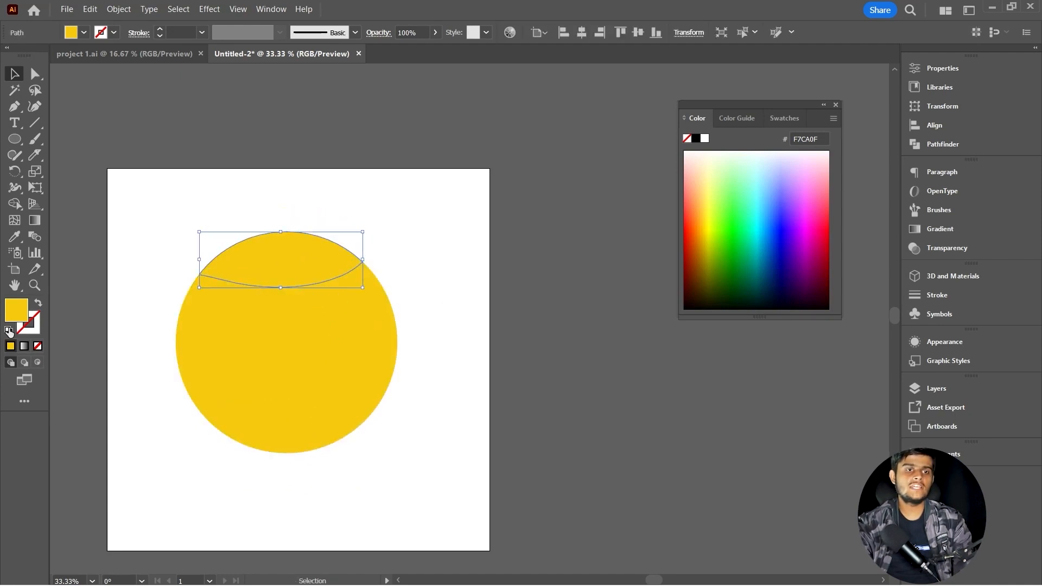
- Fill the circle's top piece with orange (FF7415)
{"action": "double_click", "coordinate": [10, 317]}
{"action": "left_click_drag", "start_coordinate": [451, 198], "coordinate": [450, 218]}
{"action": "left_click_drag", "start_coordinate": [459, 325], "coordinate": [466, 340]}
{"action": "left_click_drag", "start_coordinate": [435, 212], "coordinate": [440, 163]}
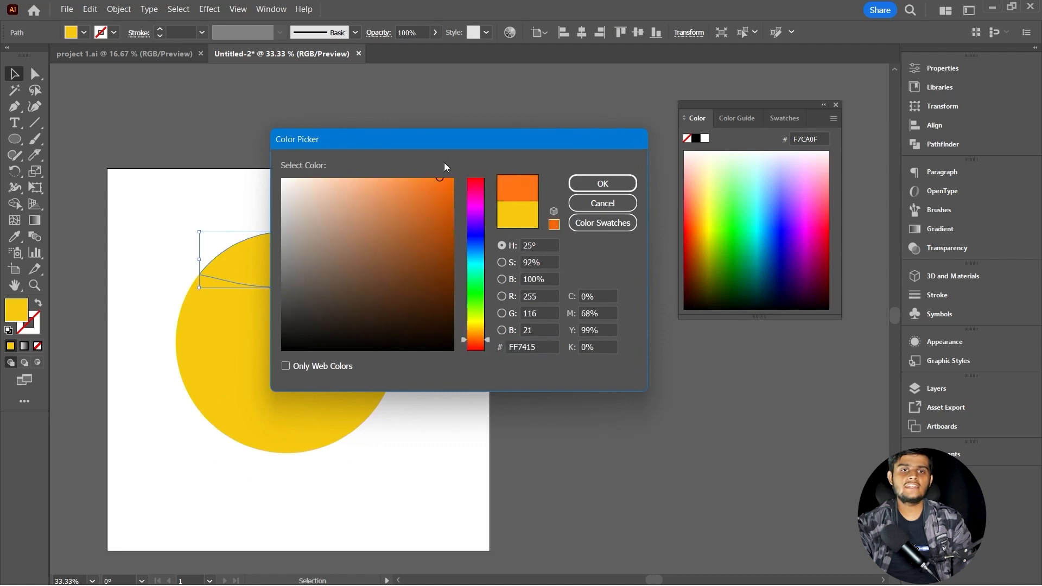
{"action": "left_click", "coordinate": [604, 183]}
- Fill the circle's bottom piece with blue (1574FF)
{"action": "left_click", "coordinate": [308, 425]}
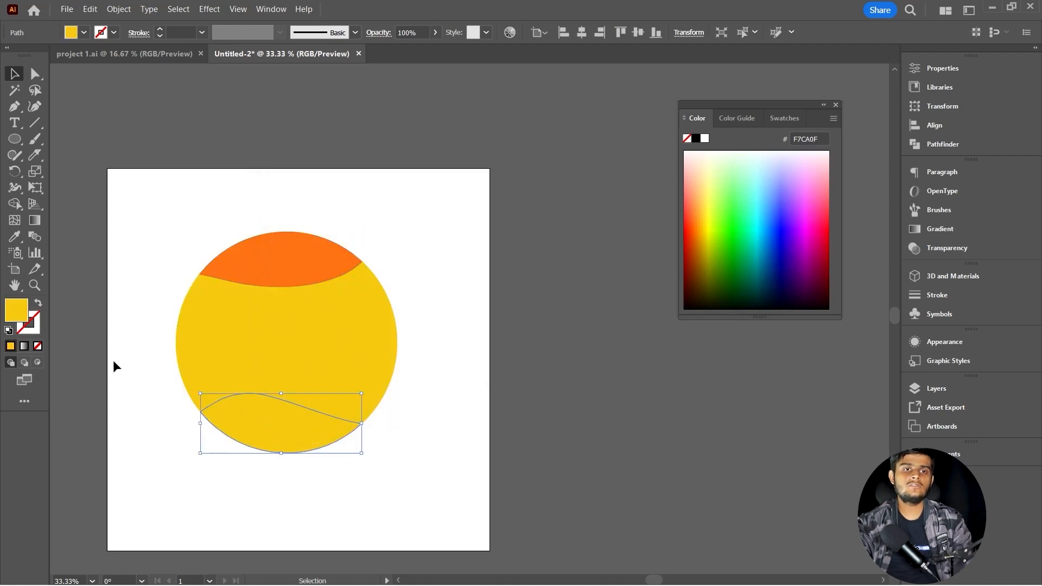
{"action": "double_click", "coordinate": [16, 312]}
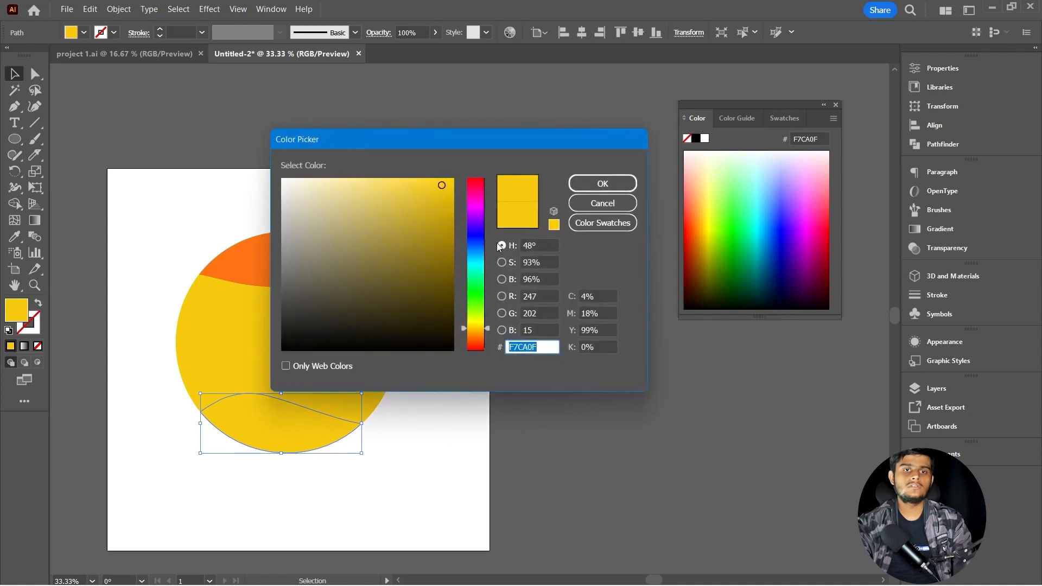
{"action": "left_click", "coordinate": [476, 247]}
{"action": "mouse_move", "coordinate": [437, 182]}
{"action": "left_mouse_down"}
{"action": "mouse_move", "coordinate": [427, 179]}
{"action": "mouse_move", "coordinate": [440, 177]}
{"action": "left_mouse_up"}
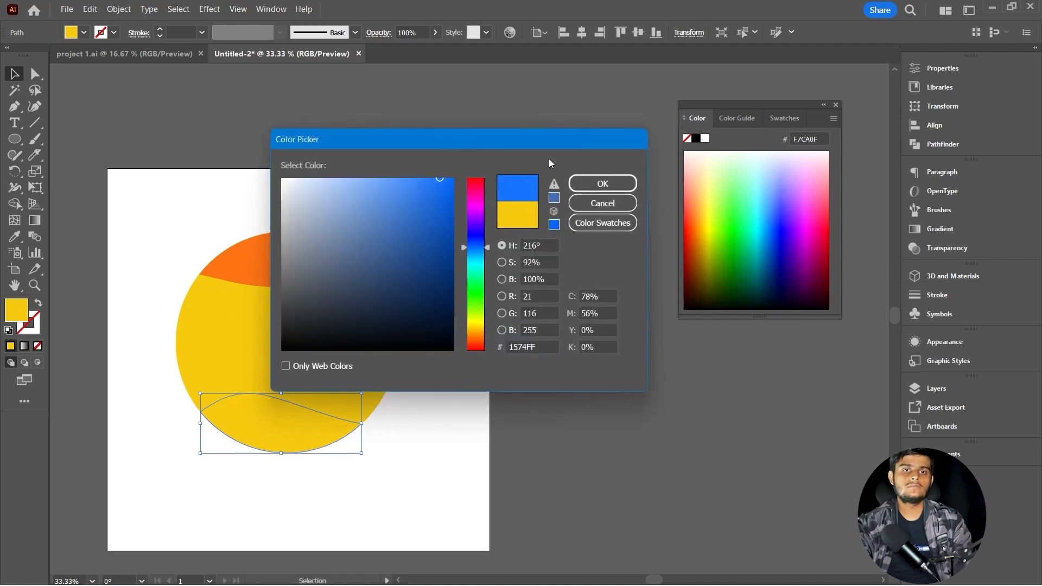
{"action": "left_click", "coordinate": [615, 183]}
- Fill the circle's middle piece with a brighter yellow (FFD112), and deselect it
{"action": "scroll", "coordinate": [432, 305], "scroll_direction": "down", "scroll_amount": 1}
{"action": "left_click", "coordinate": [378, 335]}
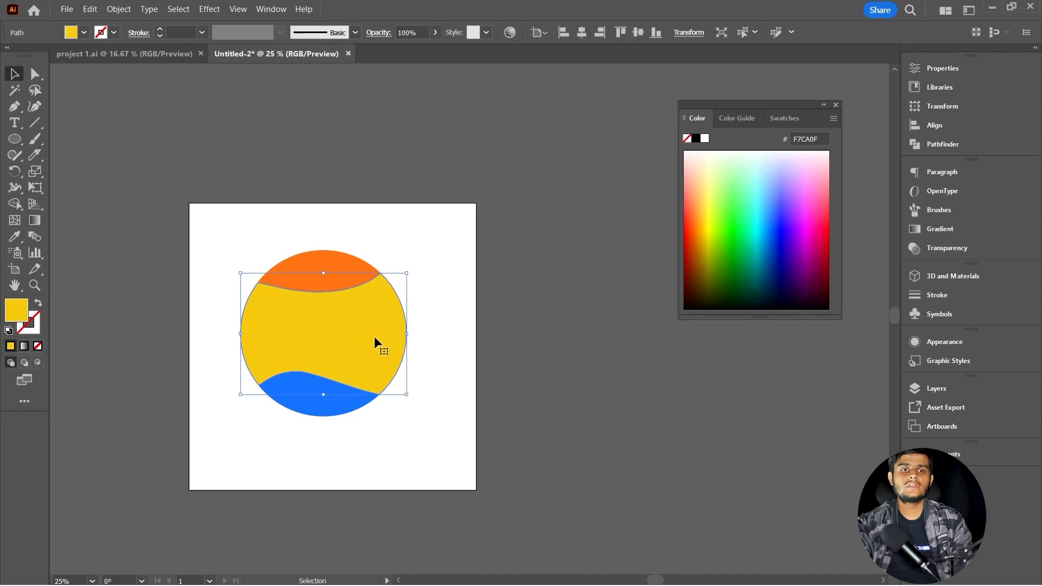
{"action": "double_click", "coordinate": [17, 313]}
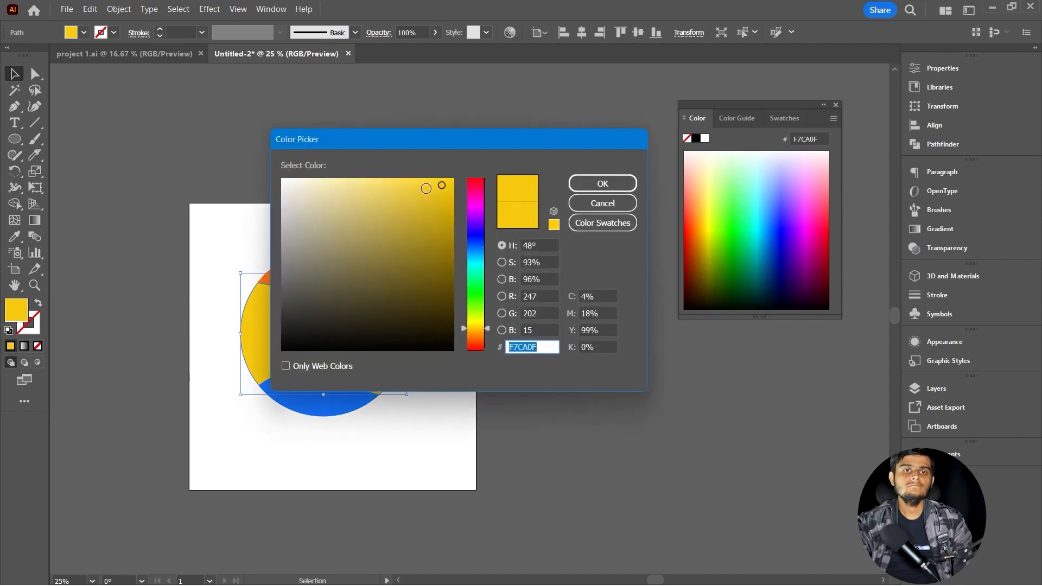
{"action": "left_click_drag", "start_coordinate": [443, 183], "coordinate": [442, 163]}
{"action": "left_click", "coordinate": [603, 183]}
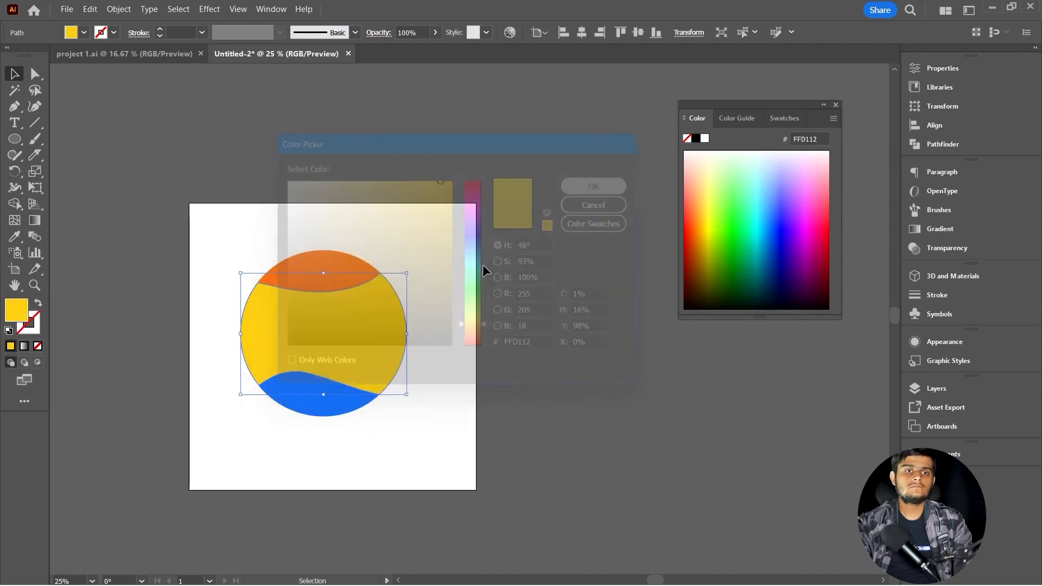
{"action": "left_click", "coordinate": [461, 301]}
{"action": "scroll", "coordinate": [405, 332], "scroll_direction": "up", "scroll_amount": 1}
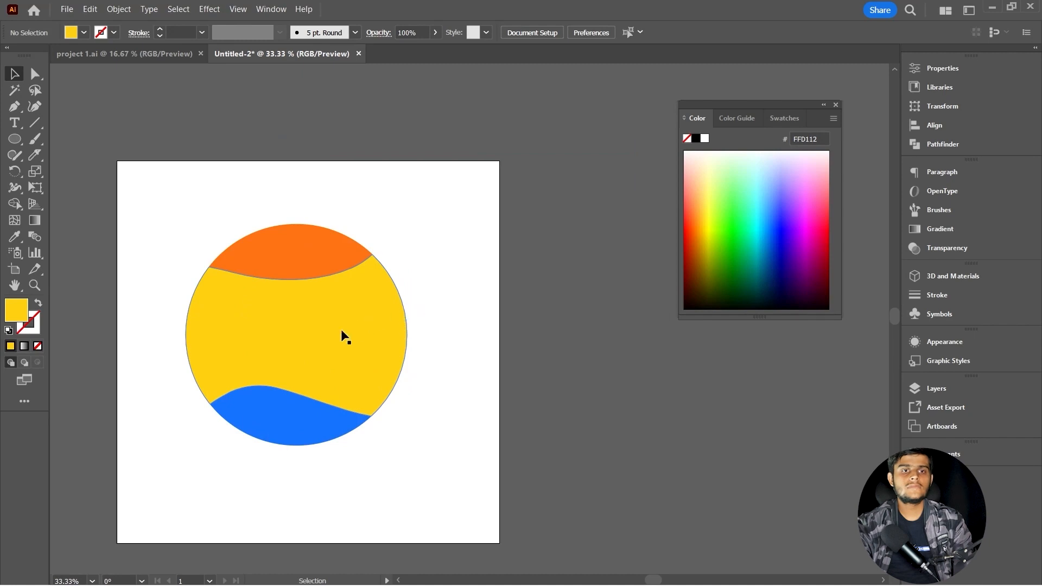
- Enlarge all three circle pieces together in proportion, and shift them slightly down and to the right on the artboard
{"action": "key", "text": "ctrl+a"}
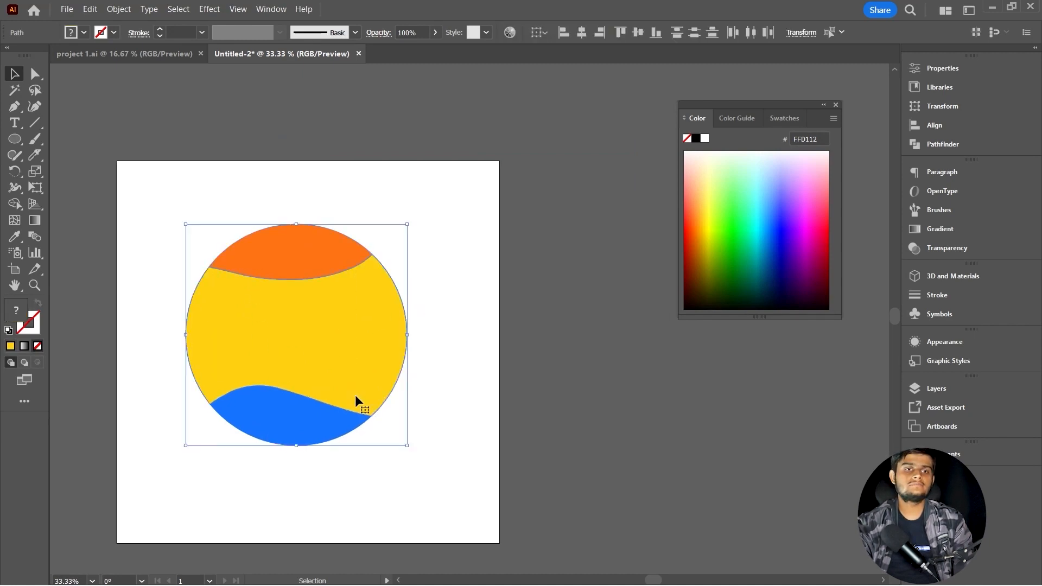
{"action": "scroll", "coordinate": [372, 395], "scroll_direction": "down", "scroll_amount": 1}
{"action": "left_click_drag", "start_coordinate": [399, 267], "coordinate": [424, 241]}
{"action": "left_click_drag", "start_coordinate": [338, 329], "coordinate": [349, 334]}
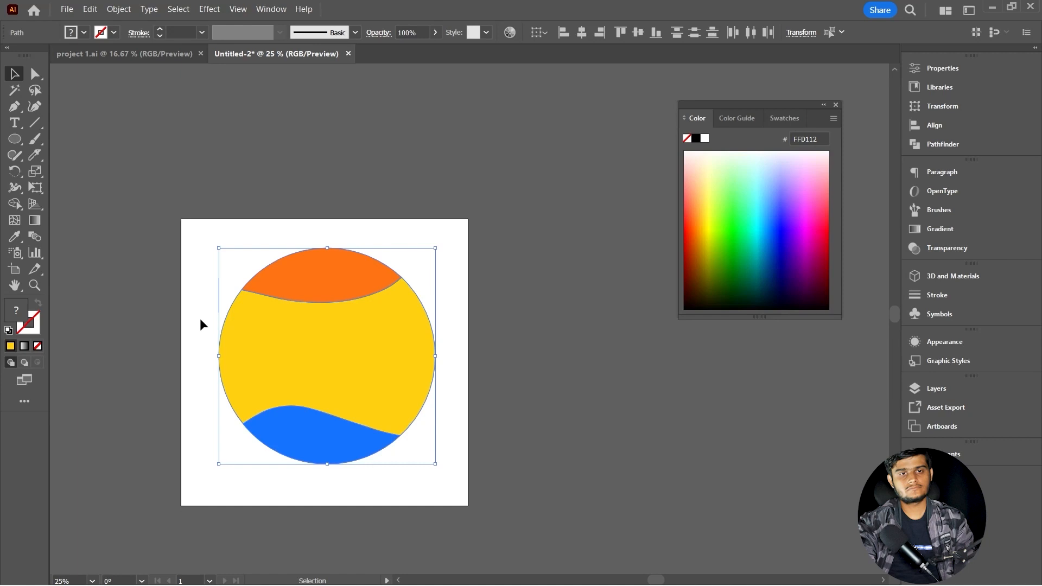
- Delete the whole three-coloured circle from the artboard
{"action": "key", "text": "Delete"}
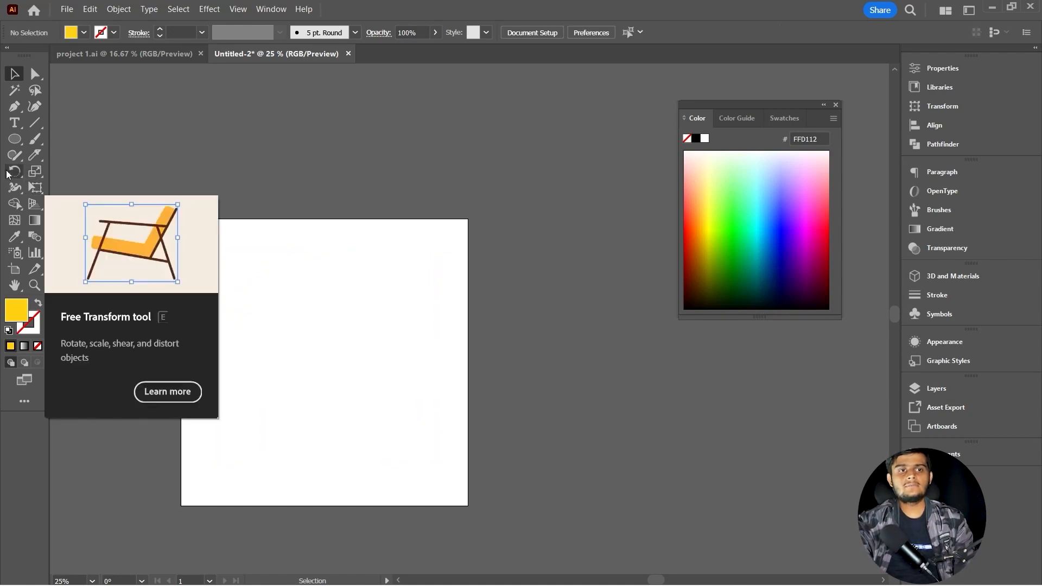
- Draw a straight diagonal line running down to the right across the artboard with the Shaper tool
{"action": "left_click", "coordinate": [15, 156]}
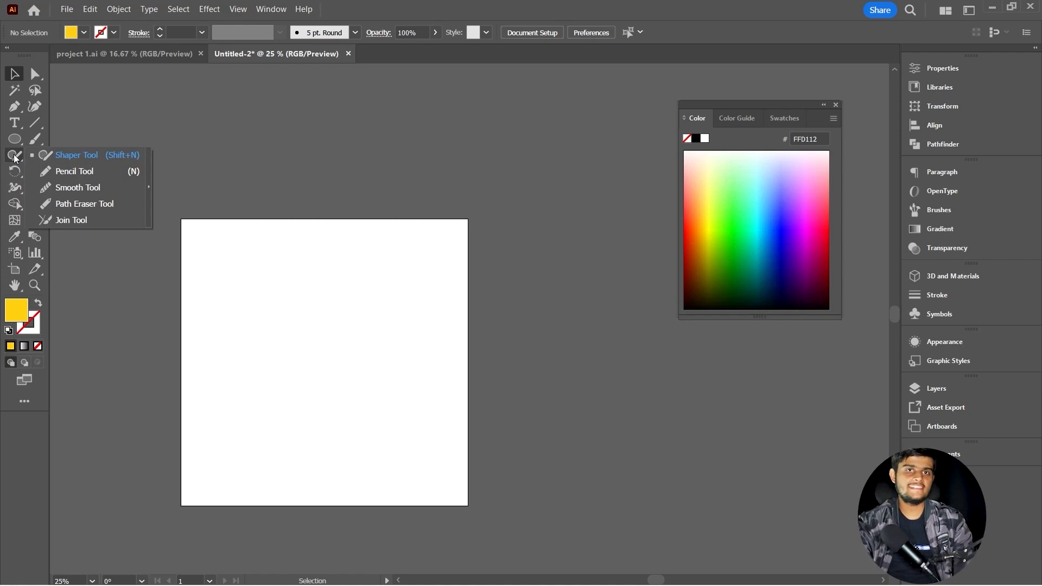
{"action": "left_click", "coordinate": [15, 157]}
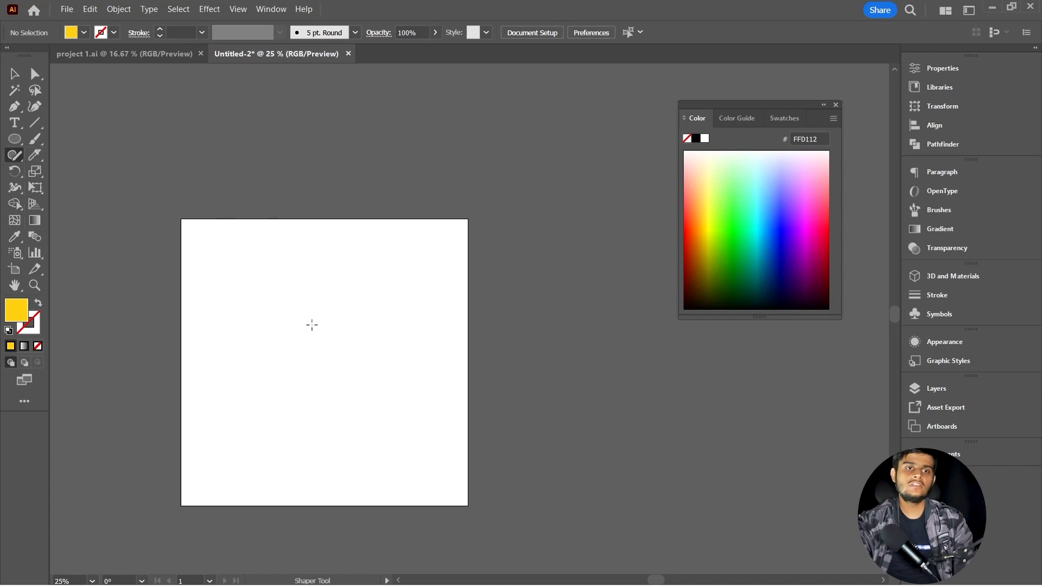
{"action": "mouse_move", "coordinate": [279, 390]}
{"action": "left_mouse_down"}
{"action": "mouse_move", "coordinate": [296, 275]}
{"action": "mouse_move", "coordinate": [356, 346]}
{"action": "mouse_move", "coordinate": [389, 263]}
{"action": "mouse_move", "coordinate": [329, 408]}
{"action": "mouse_move", "coordinate": [264, 412]}
{"action": "mouse_move", "coordinate": [279, 380]}
{"action": "left_mouse_up"}
{"action": "mouse_move", "coordinate": [219, 250]}
{"action": "left_mouse_down"}
{"action": "mouse_move", "coordinate": [246, 347]}
{"action": "mouse_move", "coordinate": [344, 454]}
{"action": "left_mouse_up"}
{"action": "left_click_drag", "start_coordinate": [336, 380], "coordinate": [194, 291]}
{"action": "scroll", "coordinate": [325, 326], "scroll_direction": "up", "scroll_amount": 2}
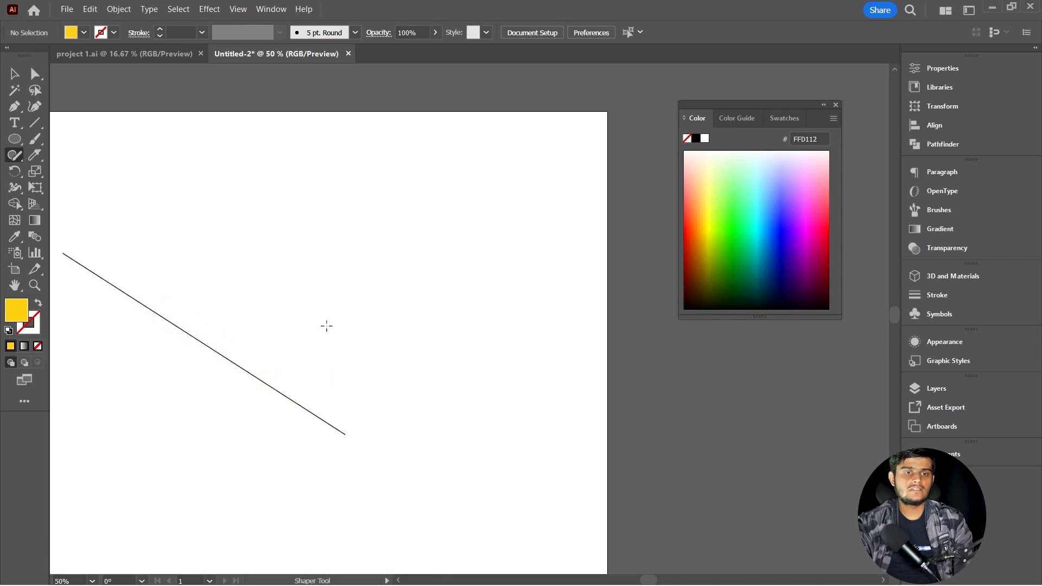
- Draw a rectangle in the upper part of the artboard and a circle to its lower right with the Shaper tool
{"action": "scroll", "coordinate": [310, 319], "scroll_direction": "down", "scroll_amount": 1}
{"action": "mouse_move", "coordinate": [227, 240]}
{"action": "left_mouse_down"}
{"action": "mouse_move", "coordinate": [256, 316]}
{"action": "mouse_move", "coordinate": [397, 321]}
{"action": "mouse_move", "coordinate": [405, 289]}
{"action": "mouse_move", "coordinate": [390, 189]}
{"action": "mouse_move", "coordinate": [318, 200]}
{"action": "left_mouse_up"}
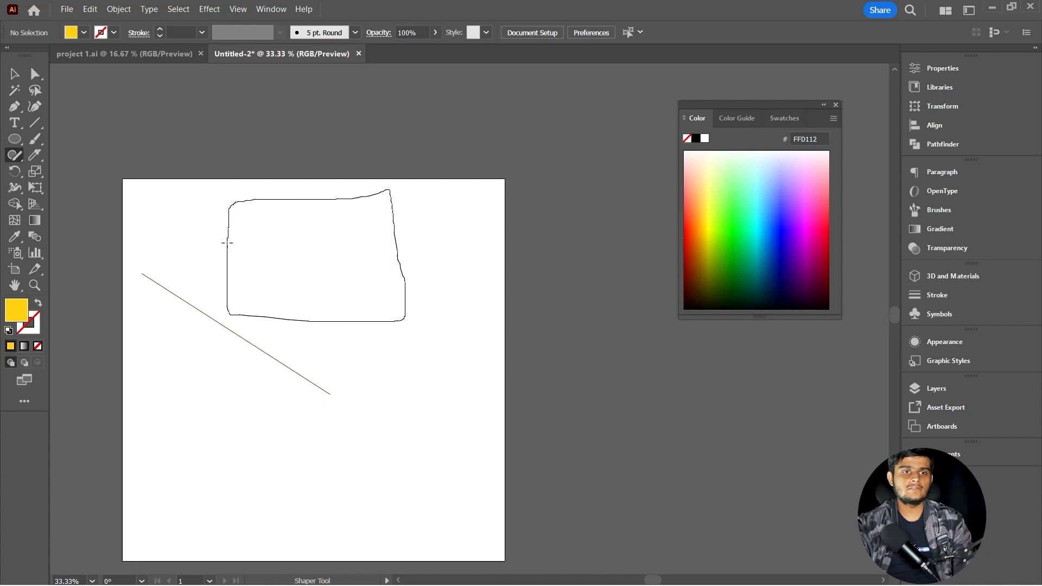
{"action": "left_click_drag", "start_coordinate": [227, 243], "coordinate": [227, 245]}
{"action": "scroll", "coordinate": [383, 348], "scroll_direction": "down", "scroll_amount": 1}
{"action": "scroll", "coordinate": [360, 349], "scroll_direction": "down", "scroll_amount": 1}
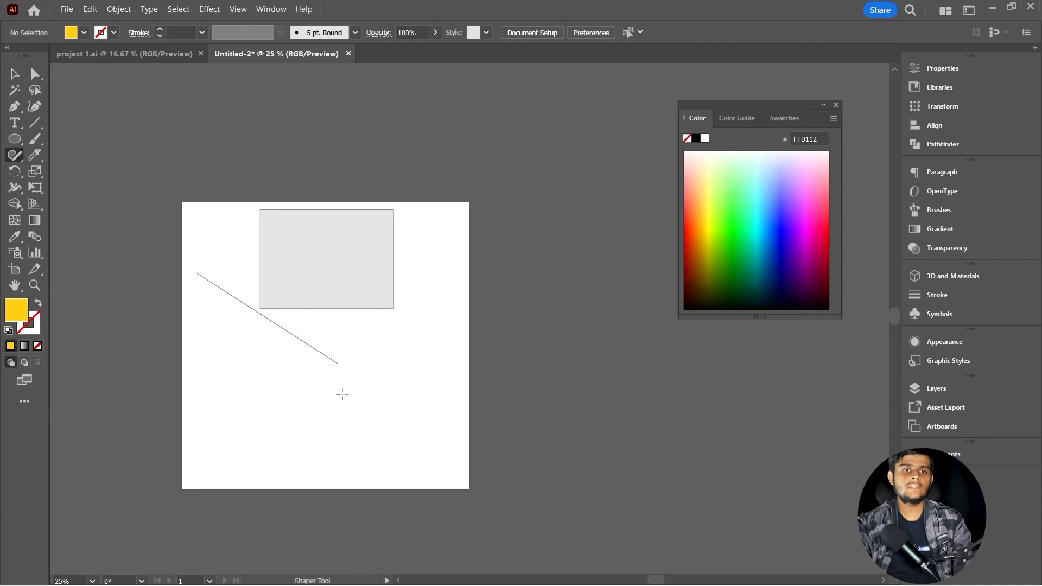
{"action": "mouse_move", "coordinate": [365, 407]}
{"action": "left_mouse_down"}
{"action": "mouse_move", "coordinate": [363, 335]}
{"action": "mouse_move", "coordinate": [413, 322]}
{"action": "mouse_move", "coordinate": [458, 370]}
{"action": "mouse_move", "coordinate": [447, 401]}
{"action": "mouse_move", "coordinate": [403, 421]}
{"action": "mouse_move", "coordinate": [365, 407]}
{"action": "left_mouse_up"}
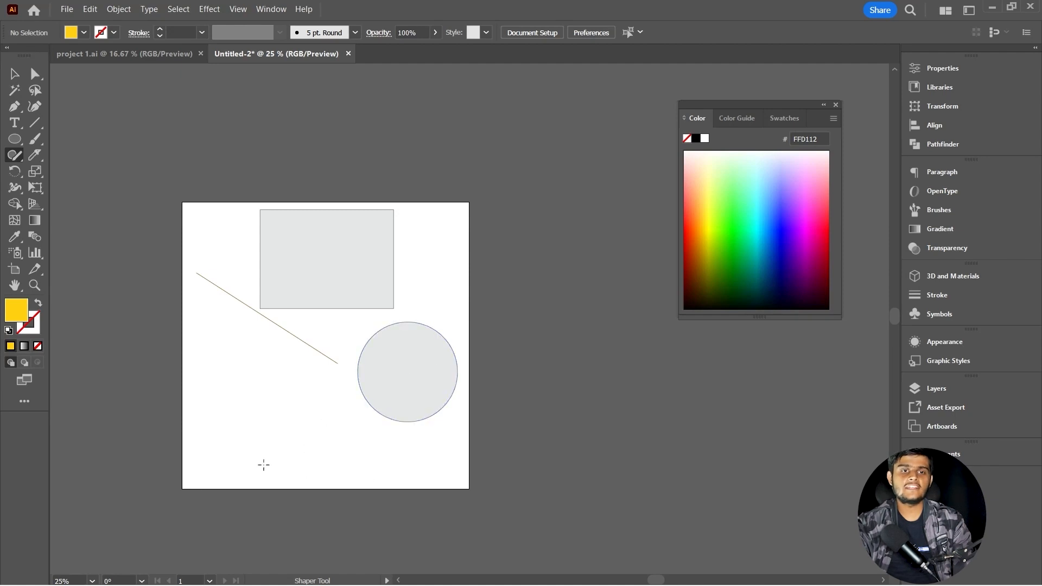
- Try to draw a freehand star-like shape in the lower left of the artboard with the Shaper tool
{"action": "left_click_drag", "start_coordinate": [233, 454], "coordinate": [249, 416]}
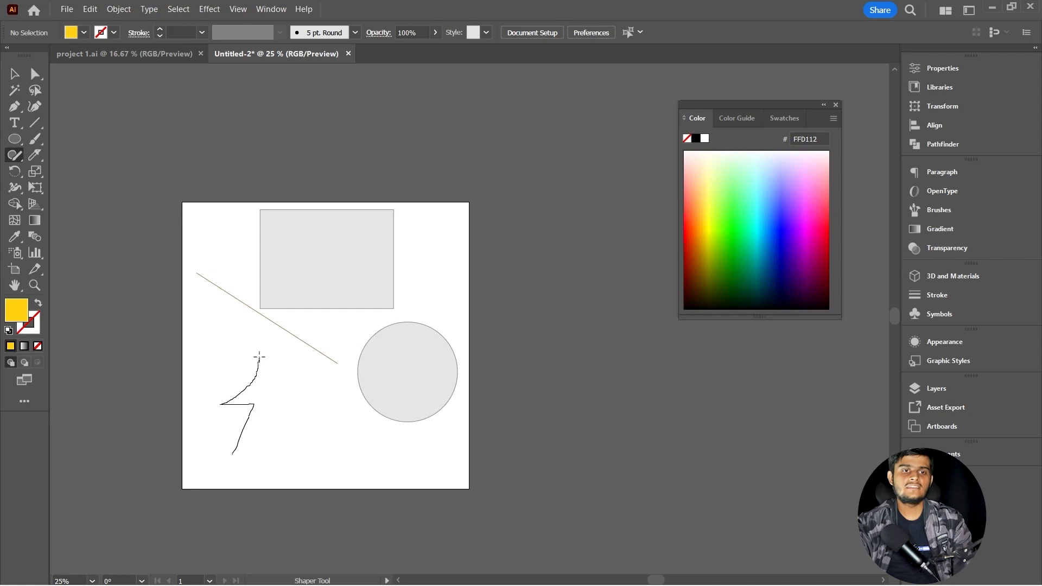
{"action": "left_click_drag", "start_coordinate": [295, 391], "coordinate": [235, 452]}
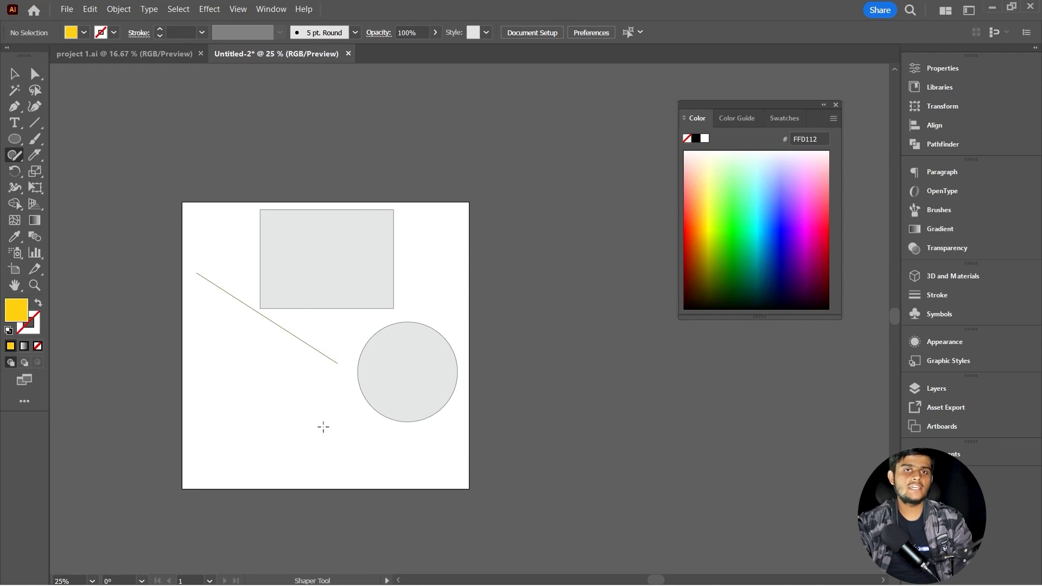
- Delete the line, rectangle and circle from the artboard
{"action": "key", "text": "v"}
{"action": "left_click_drag", "start_coordinate": [213, 247], "coordinate": [488, 429]}
{"action": "key", "text": "Delete"}
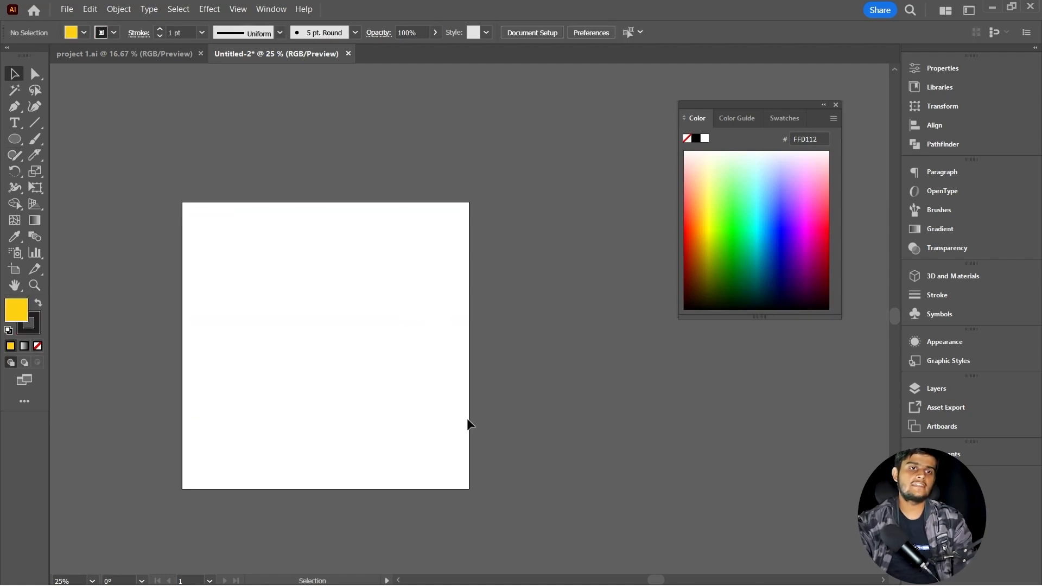
- Draw a closed heart-like outline freehand with the Pencil tool, fill it with yellow (FFD112), and deselect it
{"action": "left_click_drag", "start_coordinate": [14, 155], "coordinate": [67, 170]}
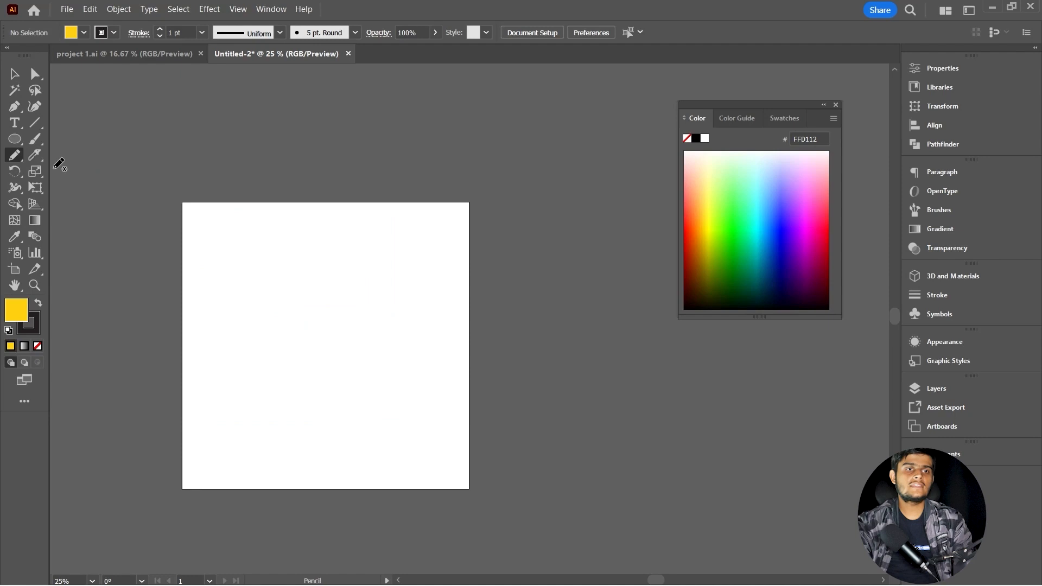
{"action": "mouse_move", "coordinate": [245, 374]}
{"action": "left_mouse_down"}
{"action": "mouse_move", "coordinate": [232, 315]}
{"action": "mouse_move", "coordinate": [278, 267]}
{"action": "mouse_move", "coordinate": [357, 287]}
{"action": "mouse_move", "coordinate": [384, 242]}
{"action": "mouse_move", "coordinate": [360, 251]}
{"action": "mouse_move", "coordinate": [414, 320]}
{"action": "mouse_move", "coordinate": [343, 421]}
{"action": "mouse_move", "coordinate": [300, 446]}
{"action": "mouse_move", "coordinate": [246, 373]}
{"action": "left_mouse_up"}
{"action": "key", "text": "v"}
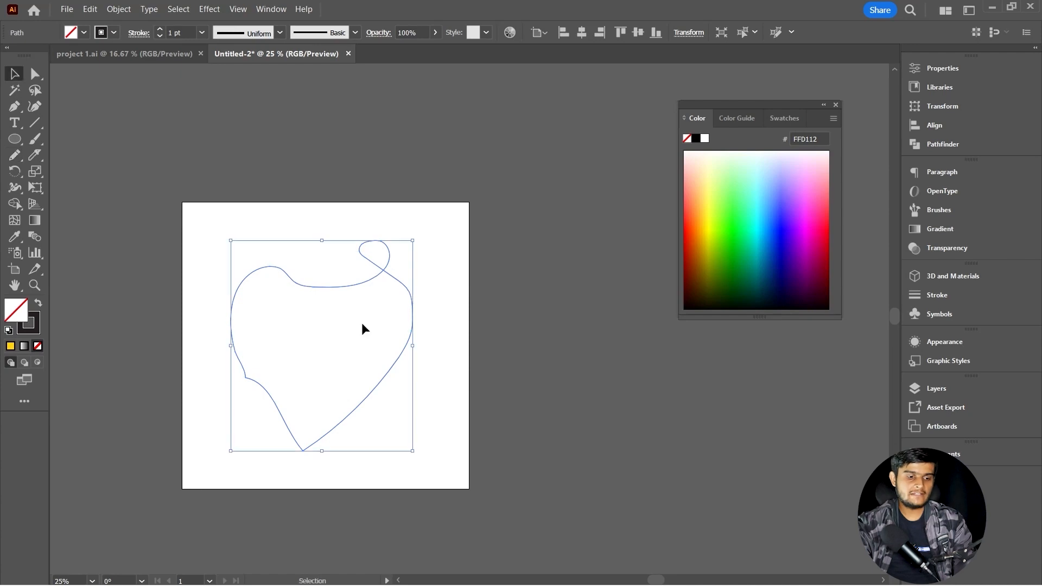
{"action": "left_click", "coordinate": [11, 346]}
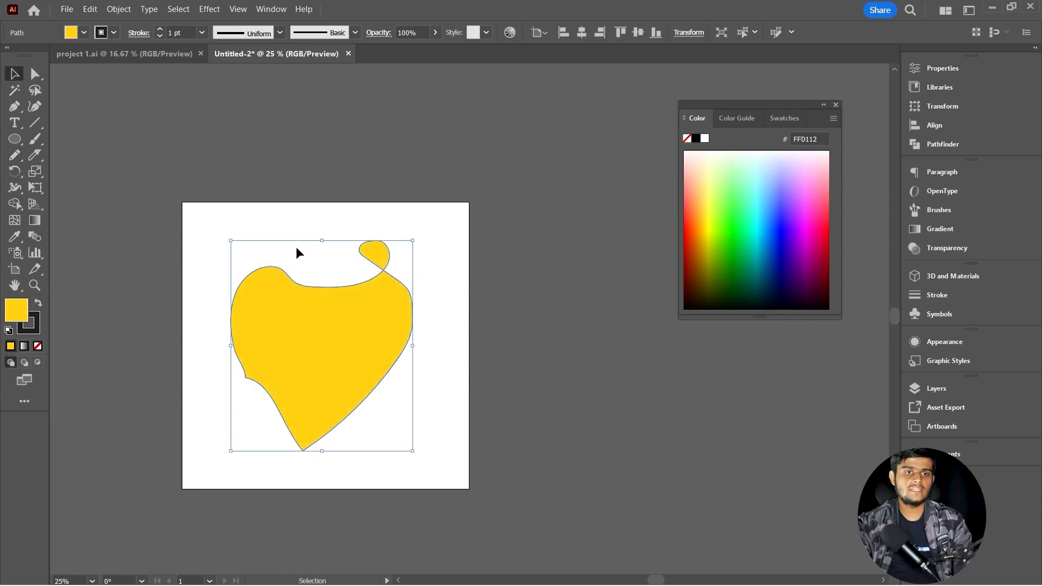
{"action": "left_click", "coordinate": [299, 213]}
- Delete the yellow heart-like shape from the artboard
{"action": "left_click", "coordinate": [360, 378]}
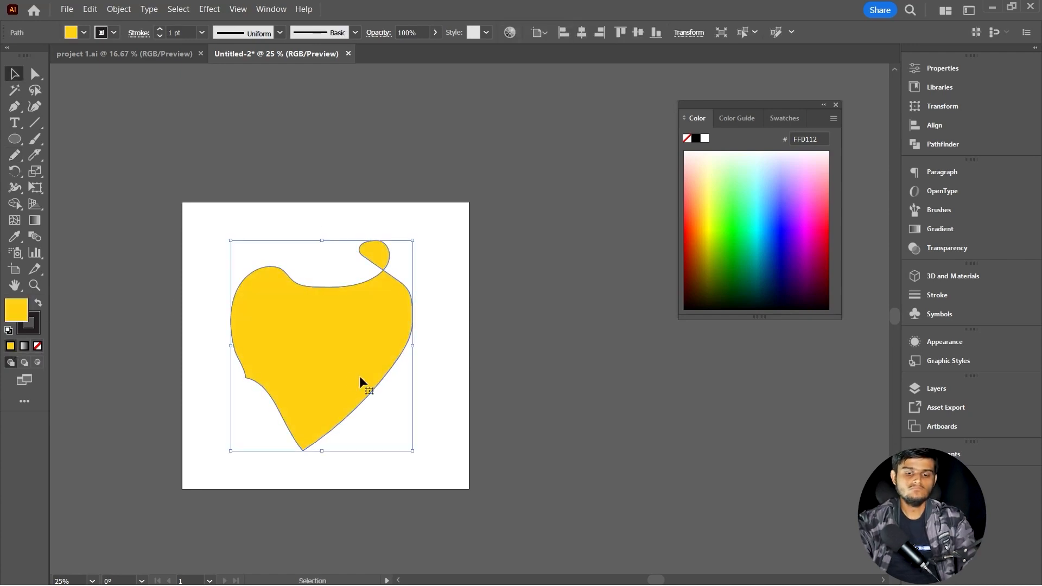
{"action": "key", "text": "Delete"}
{"action": "left_click_drag", "start_coordinate": [15, 155], "coordinate": [72, 187]}
{"action": "mouse_move", "coordinate": [247, 322]}
{"action": "left_mouse_down"}
{"action": "mouse_move", "coordinate": [278, 271]}
{"action": "mouse_move", "coordinate": [338, 307]}
{"action": "mouse_move", "coordinate": [350, 361]}
{"action": "mouse_move", "coordinate": [404, 296]}
{"action": "mouse_move", "coordinate": [389, 322]}
{"action": "mouse_move", "coordinate": [406, 427]}
{"action": "mouse_move", "coordinate": [292, 426]}
{"action": "mouse_move", "coordinate": [239, 316]}
{"action": "left_mouse_up"}
{"action": "left_click_drag", "start_coordinate": [236, 272], "coordinate": [272, 363]}
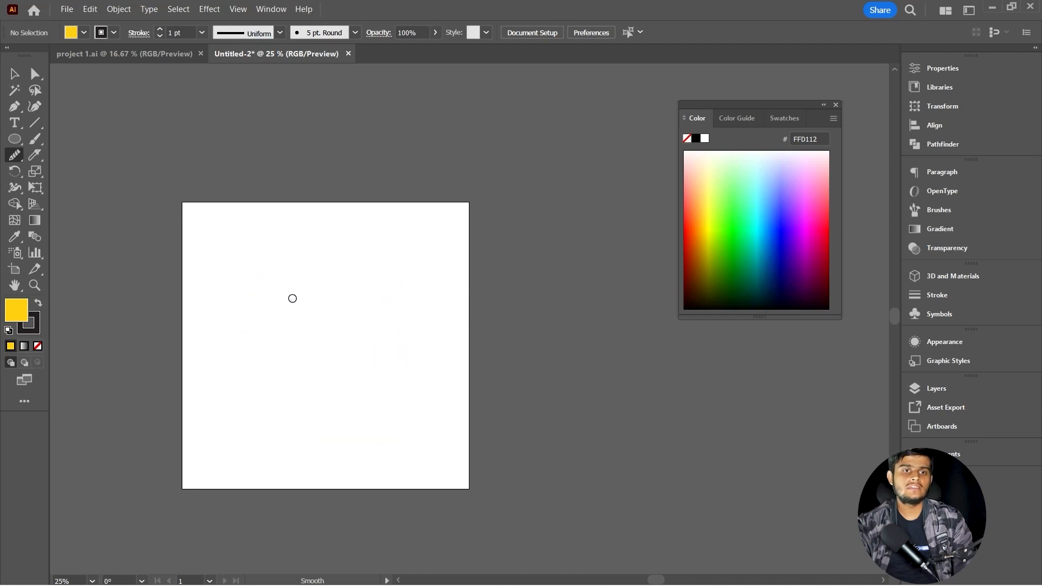
{"action": "mouse_move", "coordinate": [292, 298]}
{"action": "left_mouse_down"}
{"action": "mouse_move", "coordinate": [370, 286]}
{"action": "mouse_move", "coordinate": [356, 326]}
{"action": "left_mouse_up"}
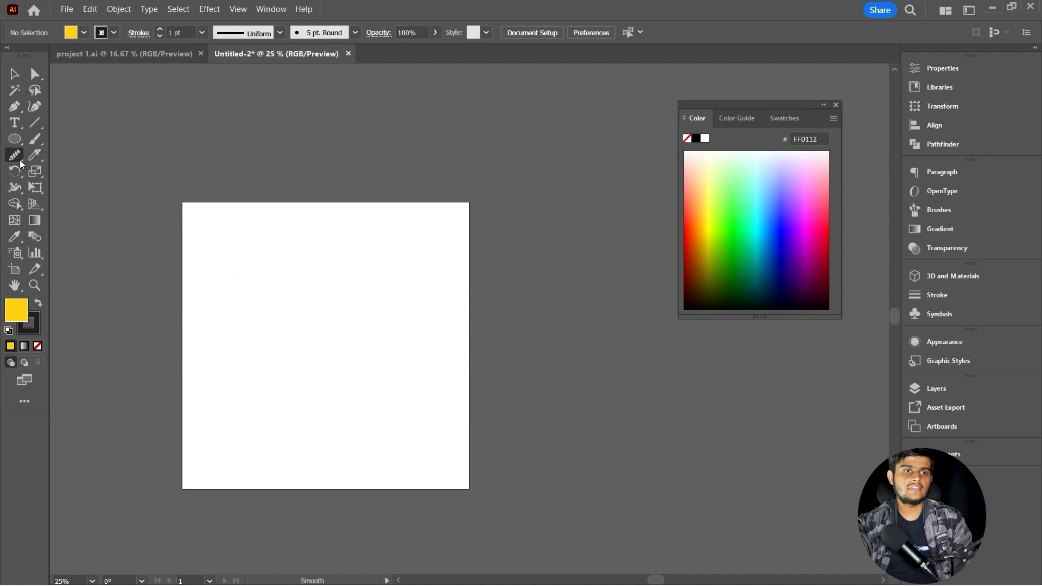
- Draw an irregular closed shape with a sharp upper-right corner using the Pencil tool, and fill it with yellow (FFD112)
{"action": "mouse_move", "coordinate": [20, 160]}
{"action": "left_mouse_down"}
{"action": "mouse_move", "coordinate": [69, 182]}
{"action": "mouse_move", "coordinate": [70, 171]}
{"action": "left_mouse_up"}
{"action": "mouse_move", "coordinate": [250, 313]}
{"action": "left_mouse_down"}
{"action": "mouse_move", "coordinate": [281, 244]}
{"action": "mouse_move", "coordinate": [405, 286]}
{"action": "mouse_move", "coordinate": [399, 393]}
{"action": "mouse_move", "coordinate": [241, 412]}
{"action": "mouse_move", "coordinate": [221, 328]}
{"action": "mouse_move", "coordinate": [252, 302]}
{"action": "left_mouse_up"}
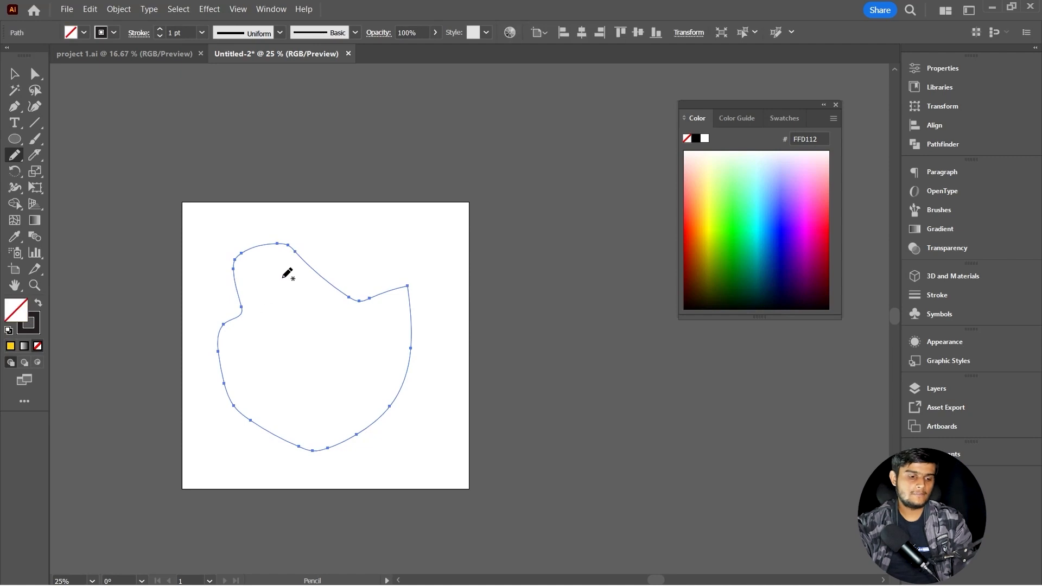
{"action": "key", "text": "v"}
{"action": "left_click", "coordinate": [11, 348]}
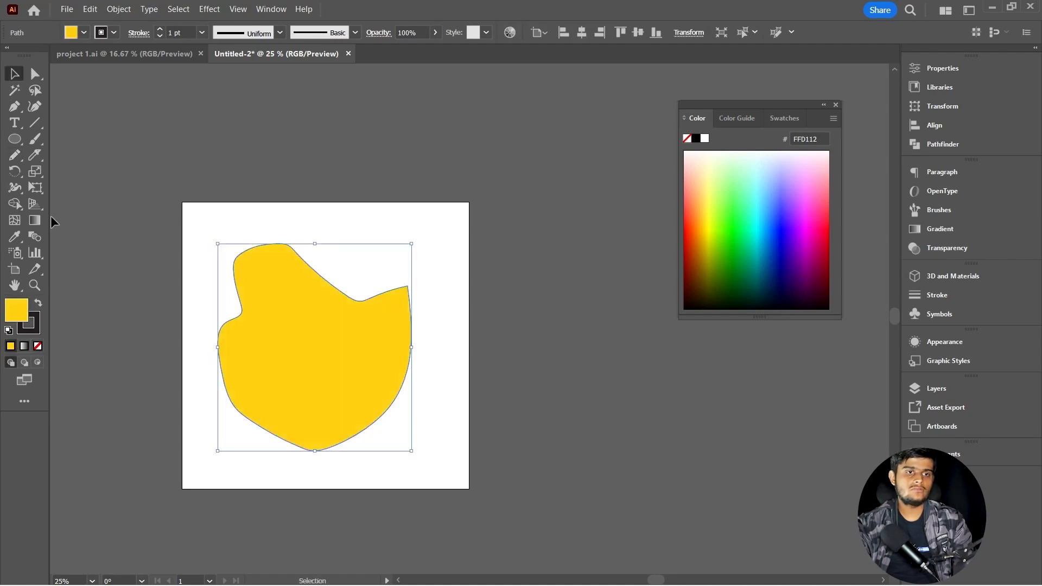
- Smooth the upper part of the yellow shape's outline and its sharp upper-right corner with the Smooth tool
{"action": "left_click_drag", "start_coordinate": [14, 155], "coordinate": [65, 184]}
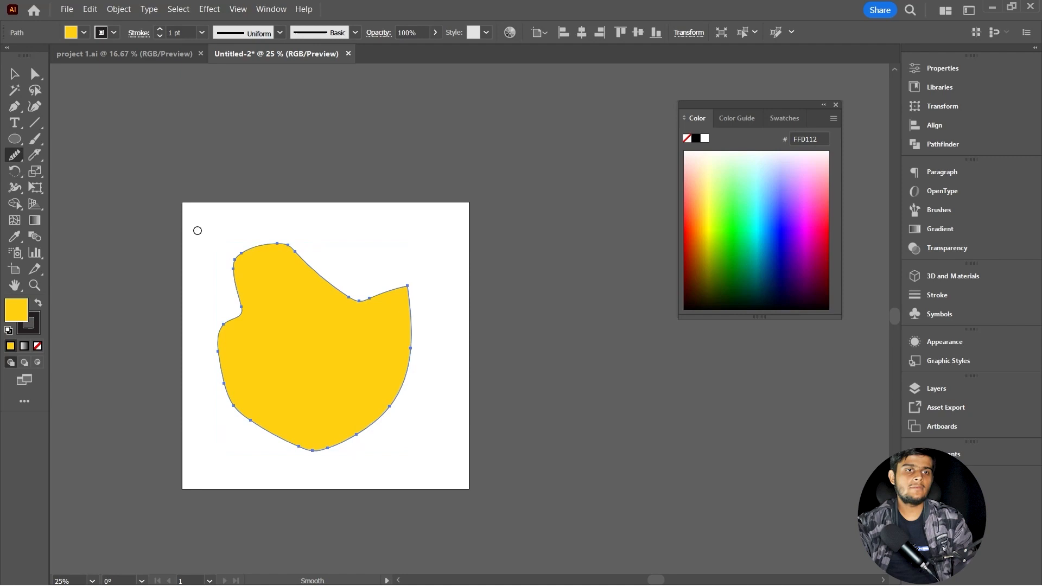
{"action": "mouse_move", "coordinate": [220, 229]}
{"action": "left_mouse_down"}
{"action": "mouse_move", "coordinate": [314, 368]}
{"action": "mouse_move", "coordinate": [425, 414]}
{"action": "mouse_move", "coordinate": [440, 397]}
{"action": "left_mouse_up"}
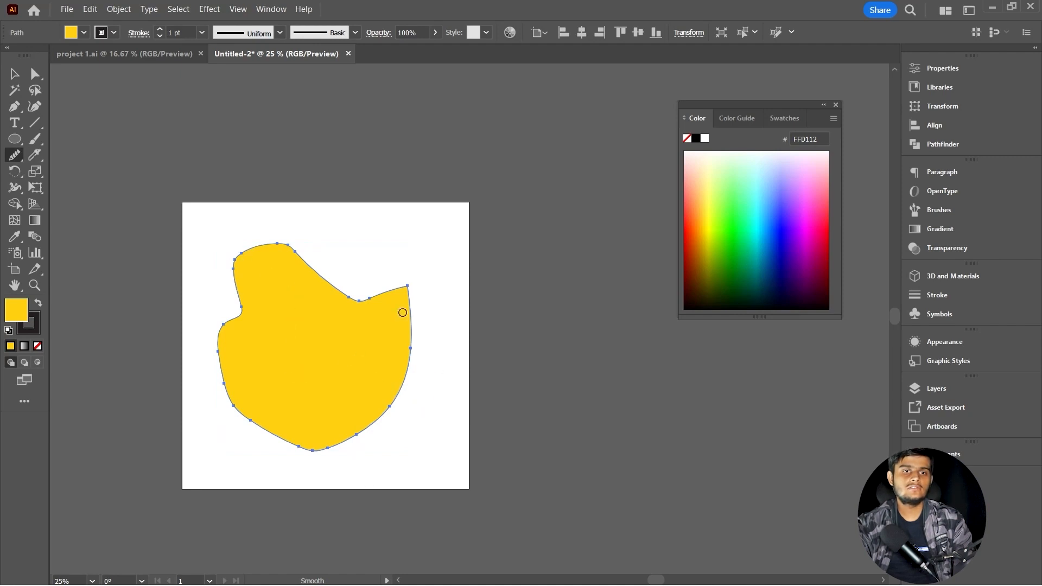
{"action": "scroll", "coordinate": [430, 281], "scroll_direction": "up", "scroll_amount": 5}
{"action": "mouse_move", "coordinate": [366, 288]}
{"action": "left_mouse_down"}
{"action": "mouse_move", "coordinate": [322, 328]}
{"action": "mouse_move", "coordinate": [366, 342]}
{"action": "mouse_move", "coordinate": [355, 268]}
{"action": "mouse_move", "coordinate": [337, 272]}
{"action": "mouse_move", "coordinate": [347, 300]}
{"action": "left_mouse_up"}
{"action": "scroll", "coordinate": [344, 304], "scroll_direction": "down", "scroll_amount": 4}
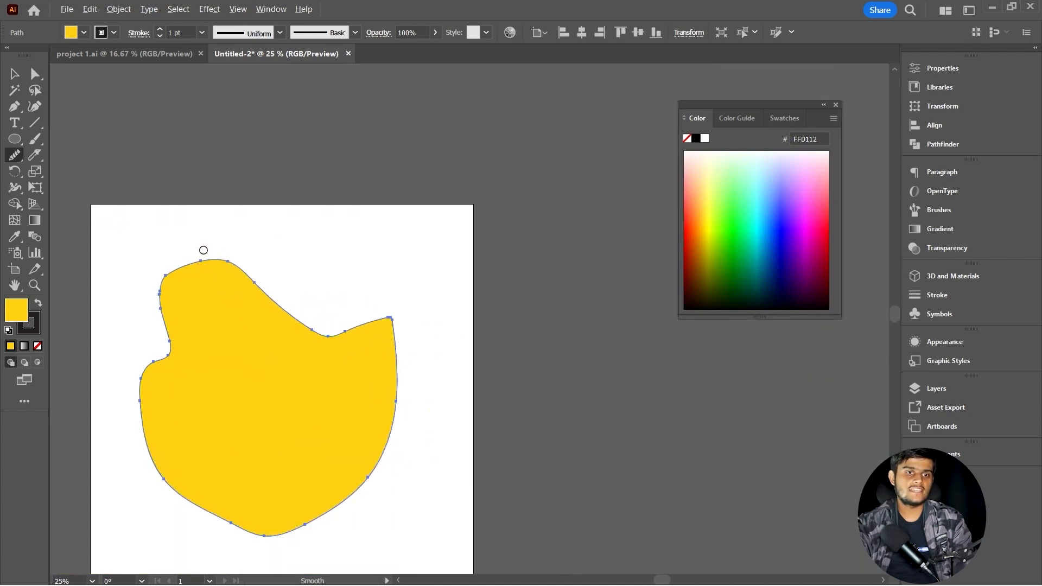
- Smooth the outline at the bottom tip of the yellow shape with the Smooth tool
{"action": "scroll", "coordinate": [223, 326], "scroll_direction": "up", "scroll_amount": 4}
{"action": "scroll", "coordinate": [340, 356], "scroll_direction": "down", "scroll_amount": 5}
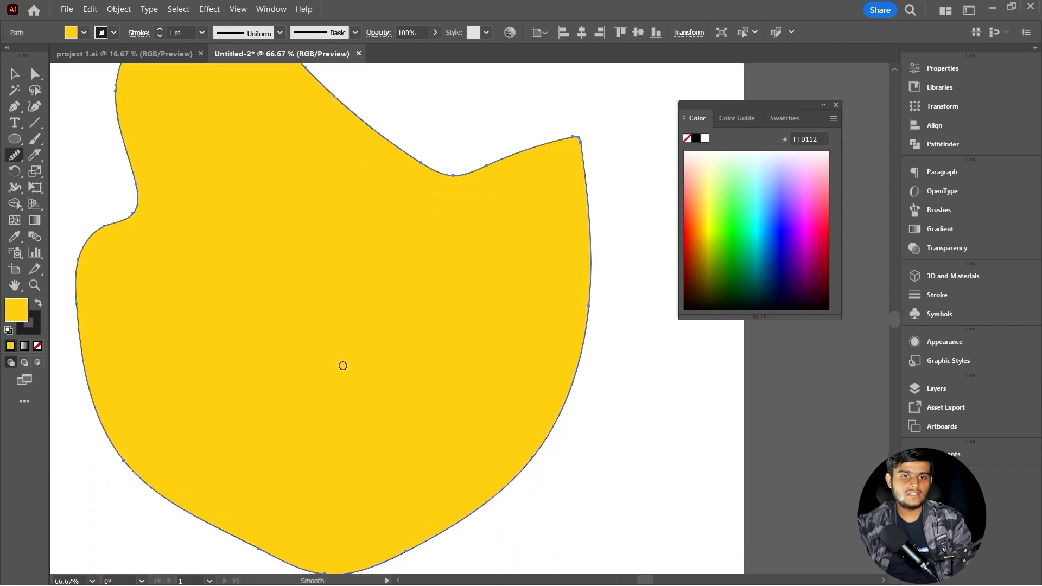
{"action": "scroll", "coordinate": [340, 424], "scroll_direction": "down", "scroll_amount": 3}
{"action": "scroll", "coordinate": [316, 521], "scroll_direction": "up", "scroll_amount": 7}
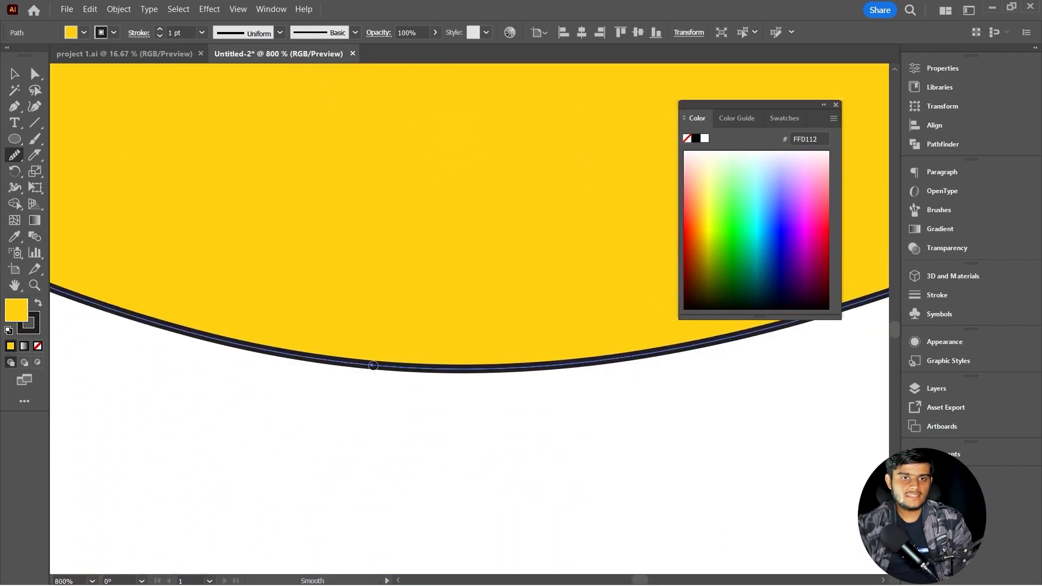
{"action": "left_click_drag", "start_coordinate": [372, 366], "coordinate": [364, 366]}
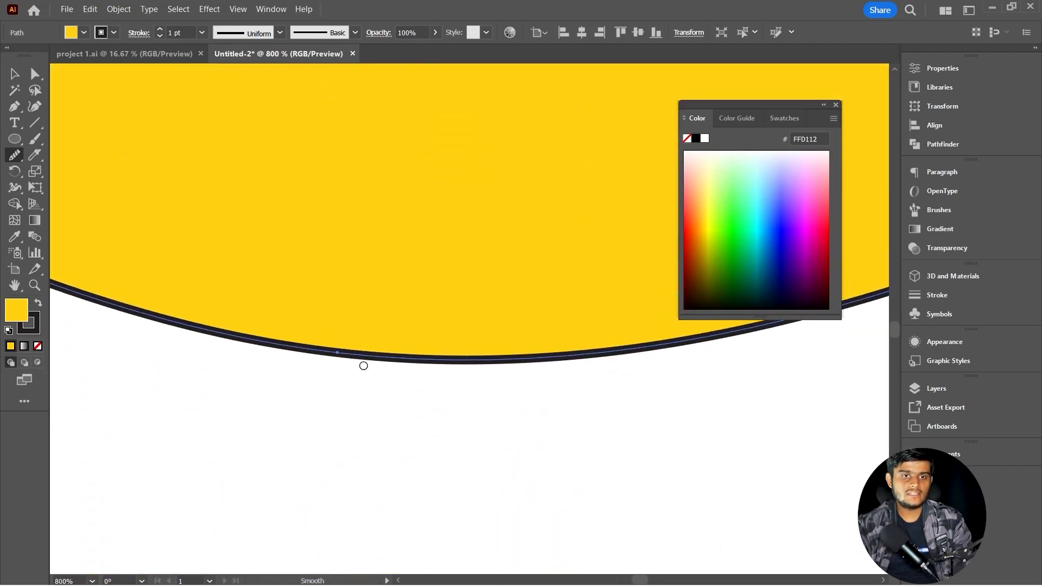
- Smooth the lower-left side and the rest of the yellow shape's outline into softer curves
{"action": "scroll", "coordinate": [331, 358], "scroll_direction": "down", "scroll_amount": 9}
{"action": "scroll", "coordinate": [314, 363], "scroll_direction": "up", "scroll_amount": 2}
{"action": "scroll", "coordinate": [260, 336], "scroll_direction": "down", "scroll_amount": 1}
{"action": "left_click_drag", "start_coordinate": [206, 302], "coordinate": [191, 281]}
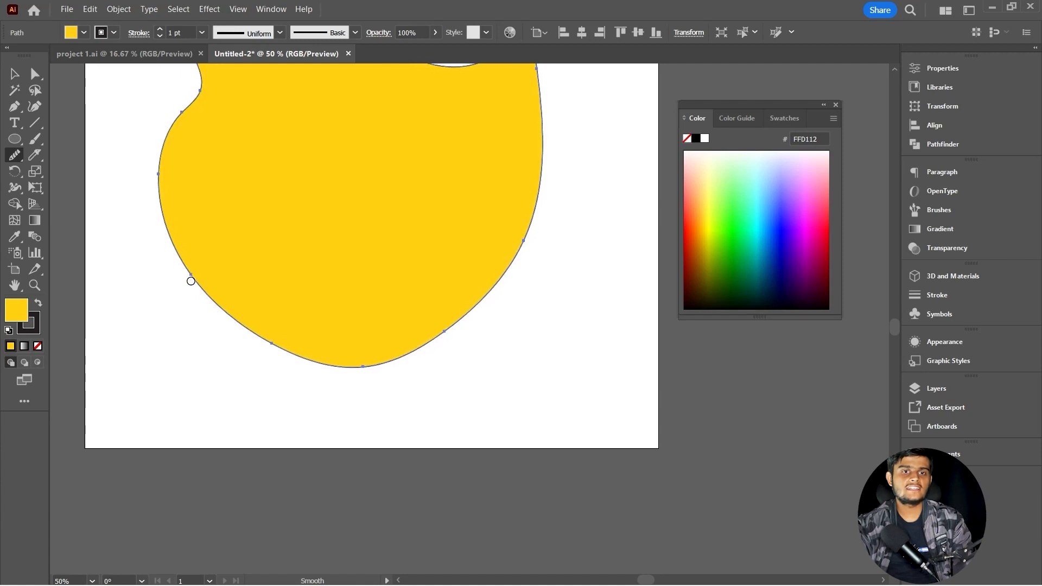
{"action": "scroll", "coordinate": [191, 280], "scroll_direction": "down", "scroll_amount": 4}
{"action": "scroll", "coordinate": [207, 307], "scroll_direction": "up", "scroll_amount": 1}
{"action": "key", "text": "v"}
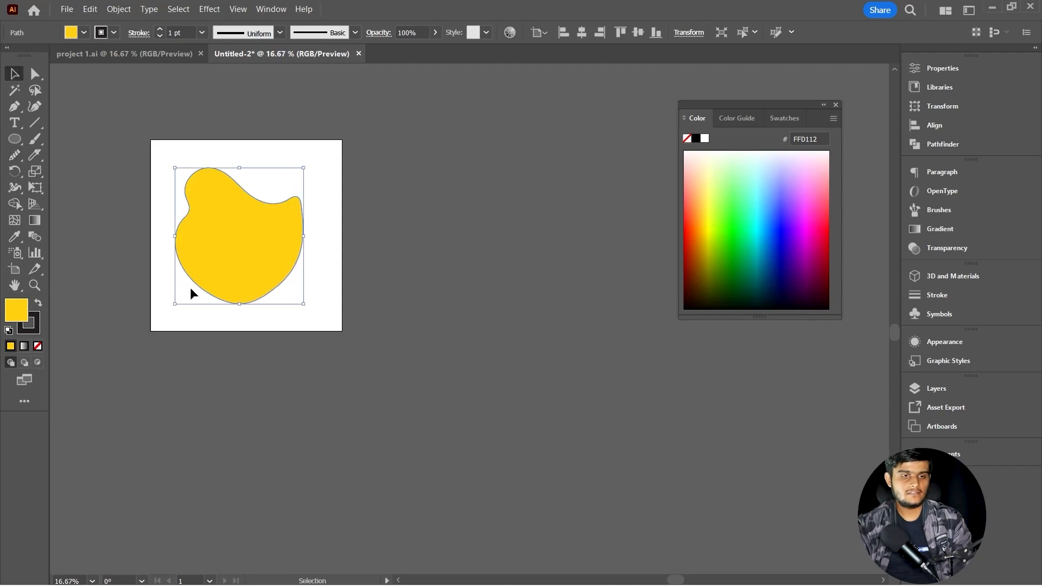
{"action": "scroll", "coordinate": [165, 204], "scroll_direction": "up", "scroll_amount": 2}
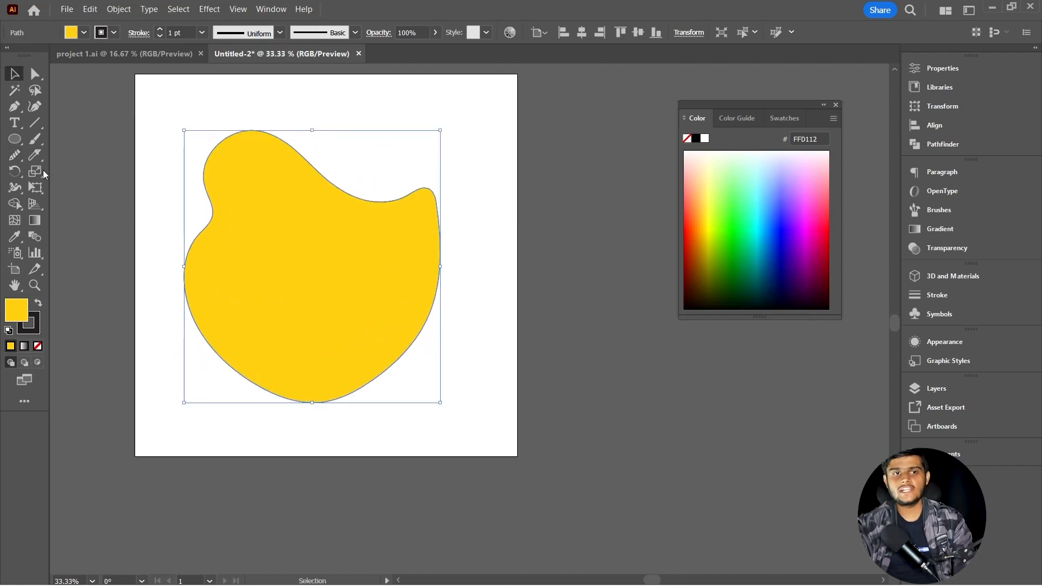
- Erase a short piece of the yellow shape's outline just below its left notch with the Path Eraser tool
{"action": "left_click", "coordinate": [15, 156]}
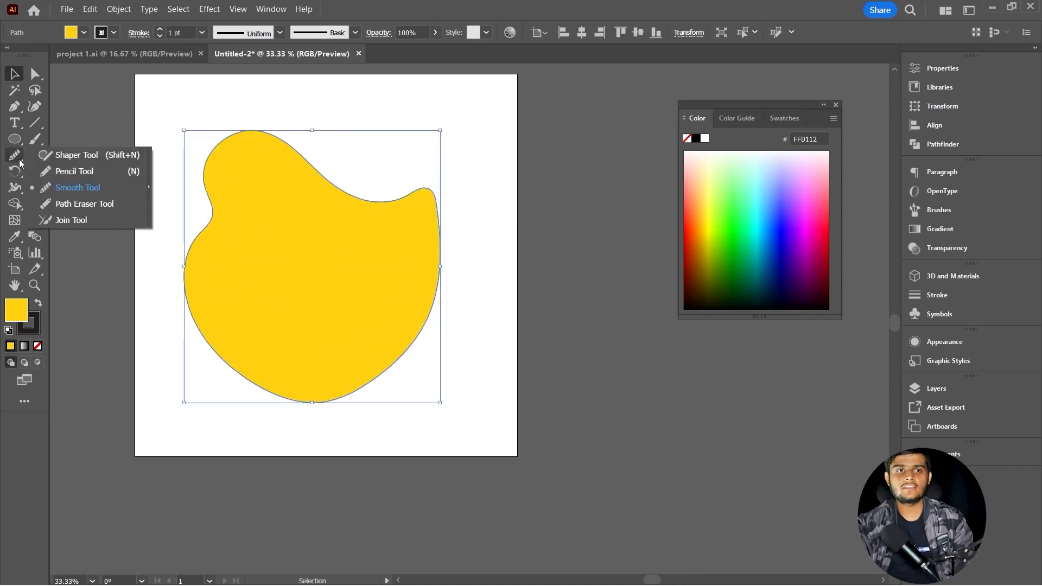
{"action": "left_click", "coordinate": [93, 203]}
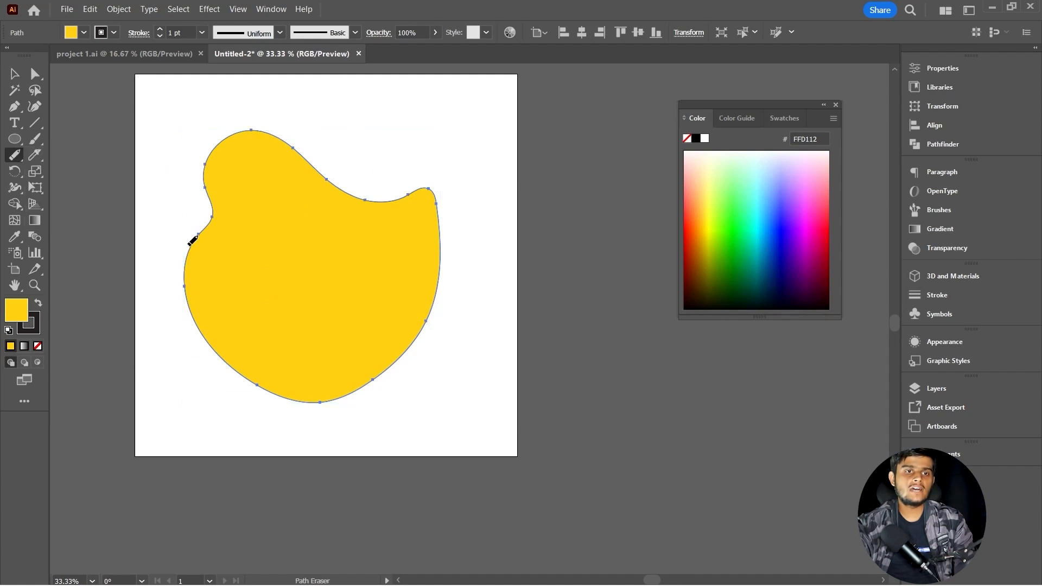
{"action": "scroll", "coordinate": [188, 255], "scroll_direction": "up", "scroll_amount": 2}
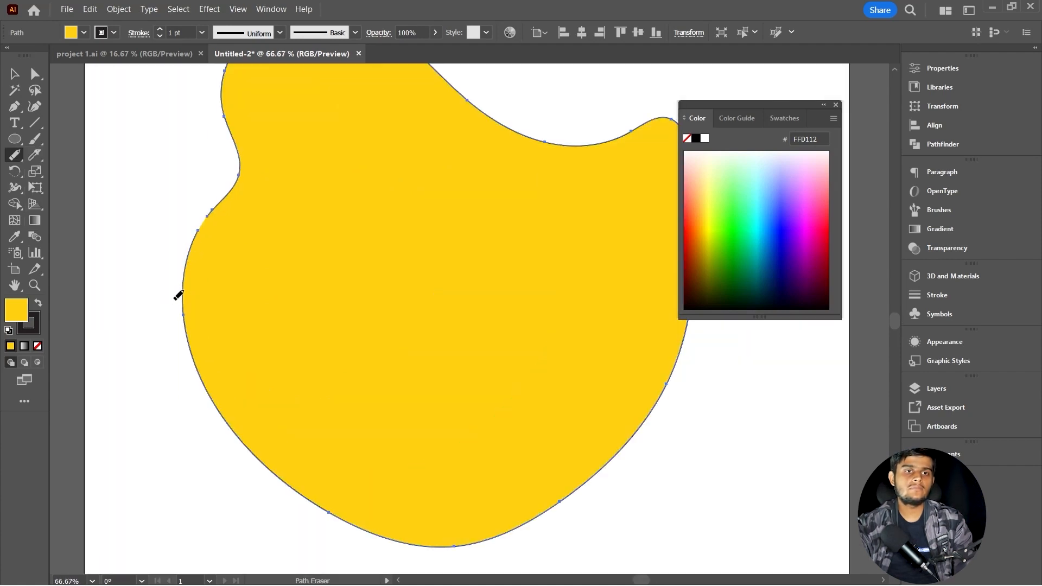
{"action": "mouse_move", "coordinate": [189, 374]}
{"action": "left_mouse_down"}
{"action": "mouse_move", "coordinate": [320, 306]}
{"action": "mouse_move", "coordinate": [468, 199]}
{"action": "mouse_move", "coordinate": [547, 121]}
{"action": "left_mouse_up"}
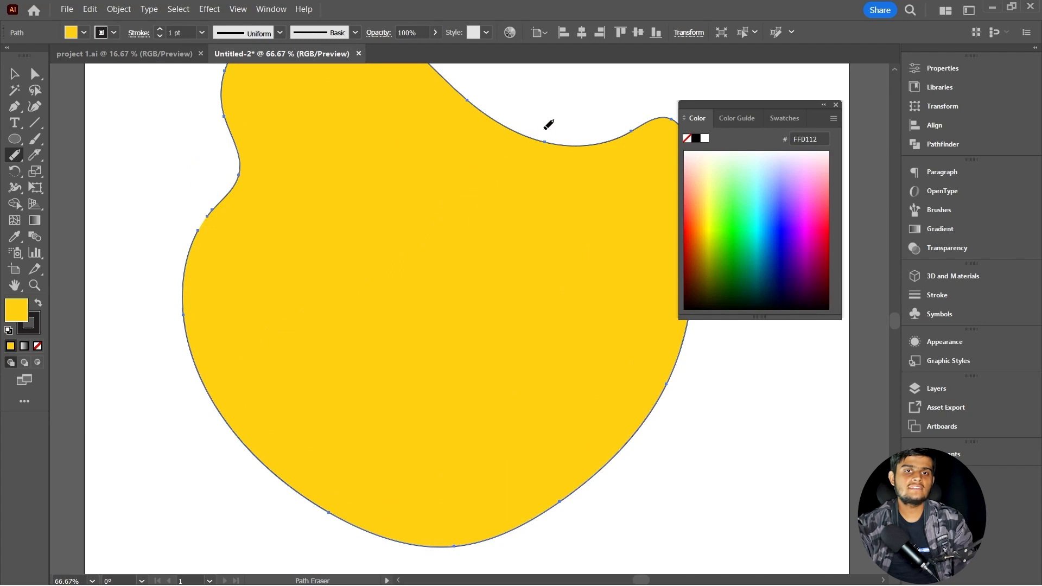
- Erase further sections of the outline along the yellow shape's left side, separating a thin sliver from the main body
{"action": "scroll", "coordinate": [163, 366], "scroll_direction": "up", "scroll_amount": 3}
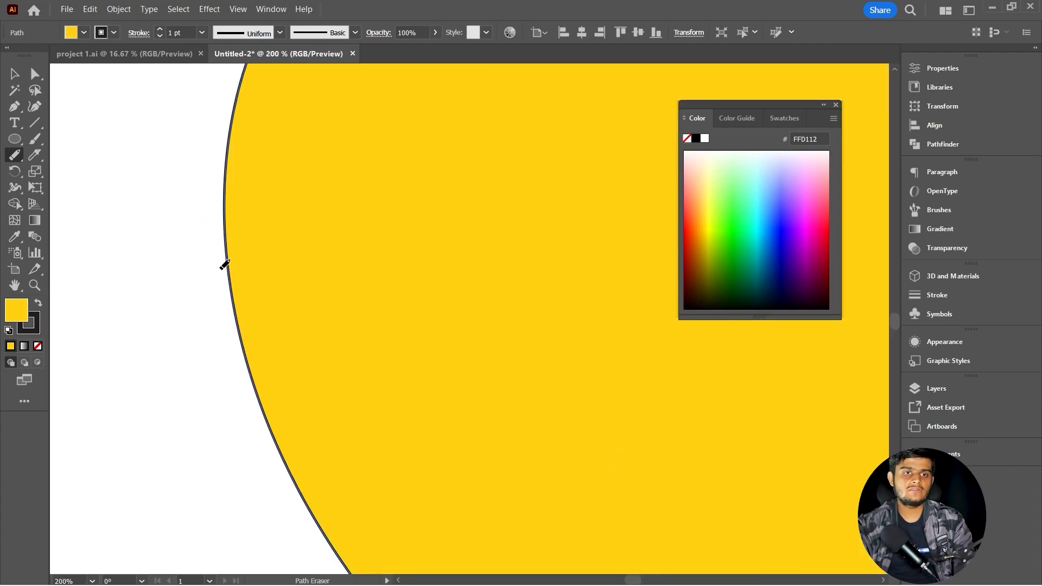
{"action": "mouse_move", "coordinate": [220, 269]}
{"action": "left_mouse_down"}
{"action": "mouse_move", "coordinate": [246, 263]}
{"action": "mouse_move", "coordinate": [208, 289]}
{"action": "mouse_move", "coordinate": [251, 262]}
{"action": "mouse_move", "coordinate": [161, 267]}
{"action": "left_mouse_up"}
{"action": "scroll", "coordinate": [232, 279], "scroll_direction": "up", "scroll_amount": 2}
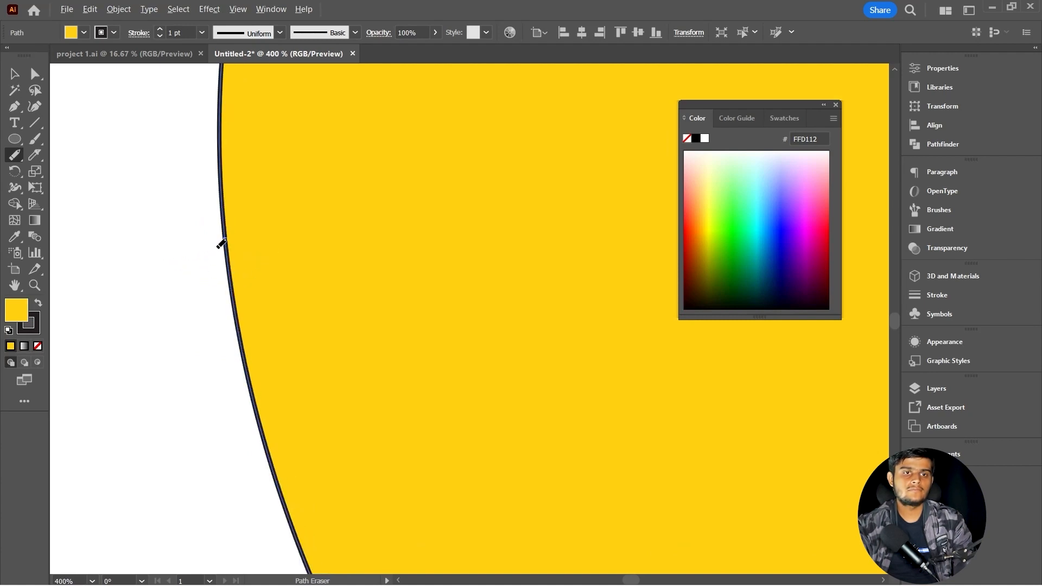
{"action": "scroll", "coordinate": [221, 244], "scroll_direction": "down", "scroll_amount": 6}
{"action": "mouse_move", "coordinate": [221, 246]}
{"action": "left_mouse_down"}
{"action": "mouse_move", "coordinate": [186, 297]}
{"action": "mouse_move", "coordinate": [233, 292]}
{"action": "left_mouse_up"}
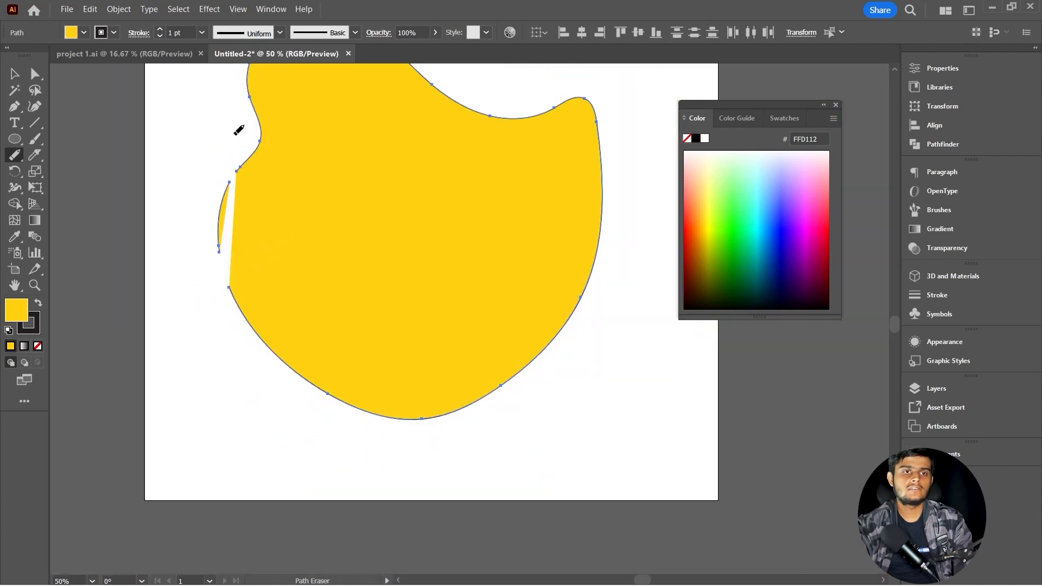
{"action": "mouse_move", "coordinate": [242, 140]}
{"action": "left_mouse_down"}
{"action": "mouse_move", "coordinate": [291, 206]}
{"action": "mouse_move", "coordinate": [277, 152]}
{"action": "mouse_move", "coordinate": [289, 151]}
{"action": "mouse_move", "coordinate": [212, 141]}
{"action": "left_mouse_up"}
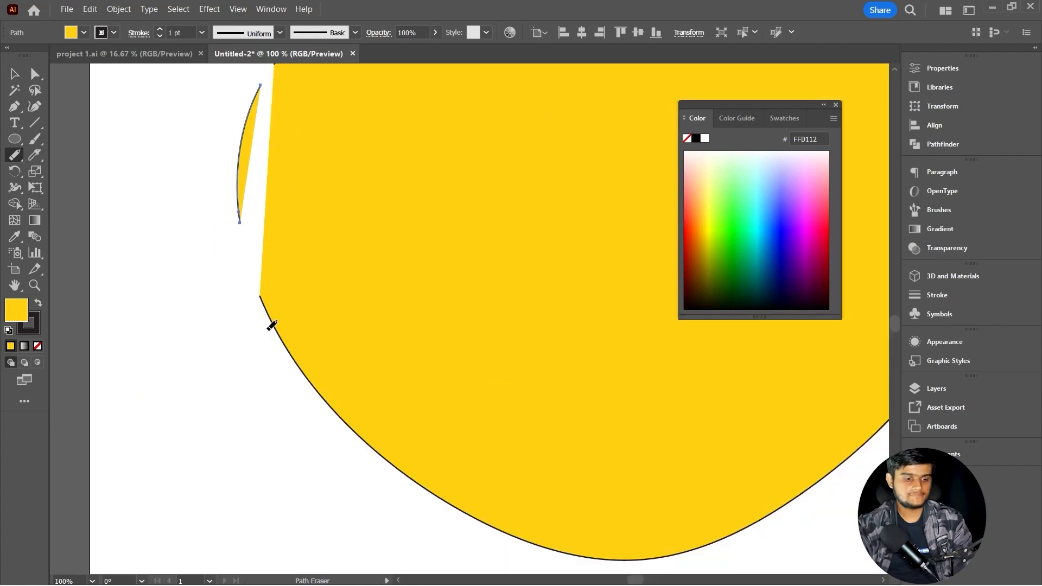
- Join the sliver's upper and lower ends to the yellow shape's open outline with the Join tool
{"action": "key", "text": "v"}
{"action": "left_click", "coordinate": [360, 336]}
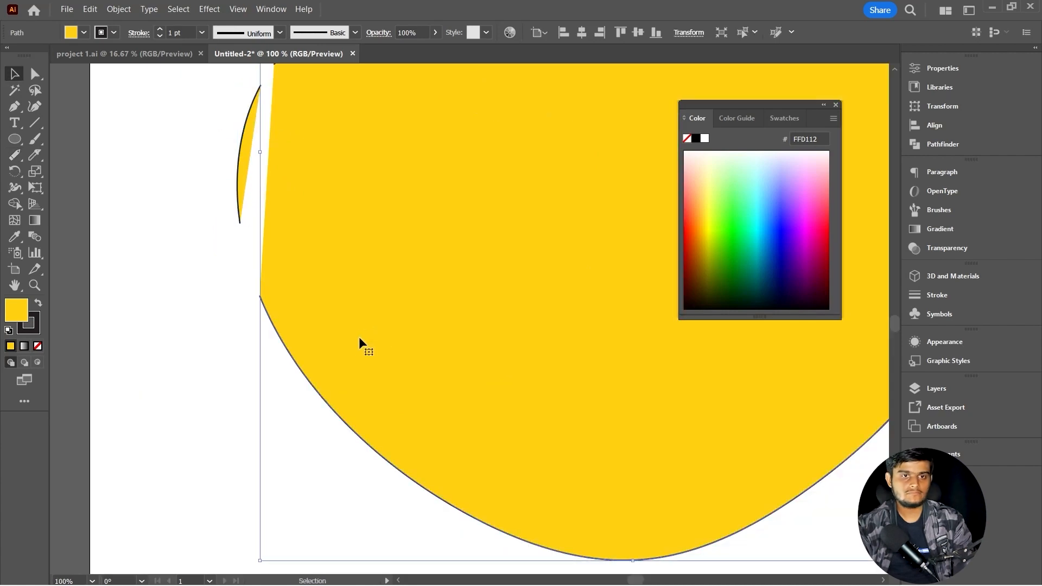
{"action": "left_click", "coordinate": [14, 155]}
{"action": "left_click", "coordinate": [87, 220]}
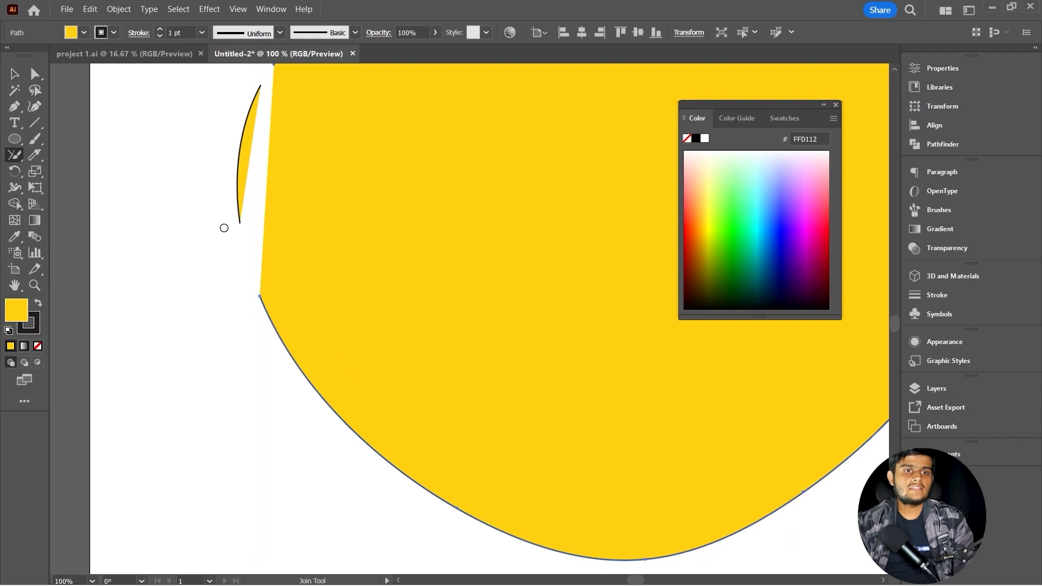
{"action": "left_click_drag", "start_coordinate": [238, 221], "coordinate": [261, 297]}
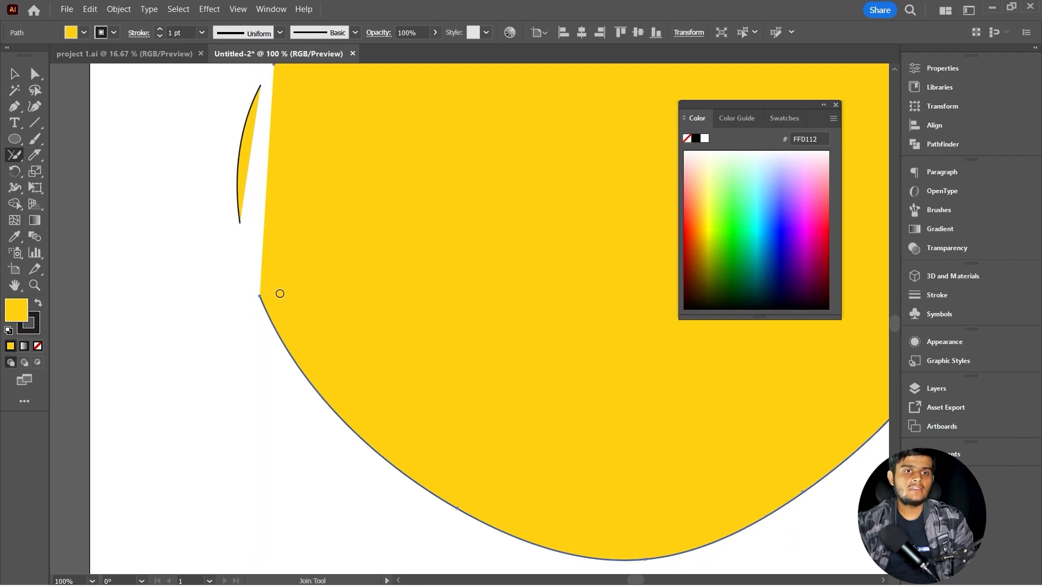
{"action": "mouse_move", "coordinate": [277, 206]}
{"action": "left_mouse_down"}
{"action": "mouse_move", "coordinate": [232, 195]}
{"action": "mouse_move", "coordinate": [277, 202]}
{"action": "left_mouse_up"}
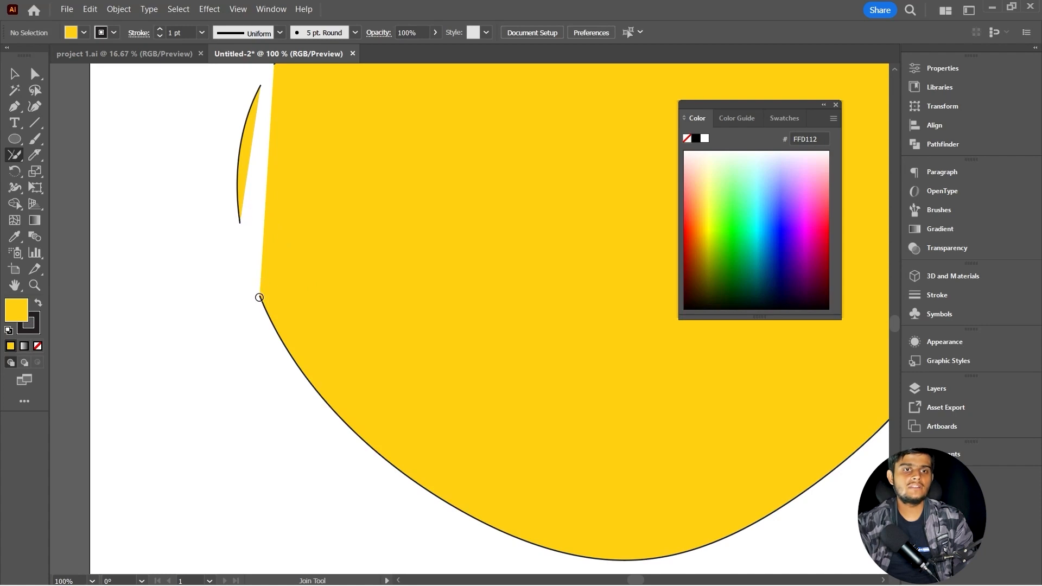
{"action": "scroll", "coordinate": [260, 297], "scroll_direction": "down", "scroll_amount": 3}
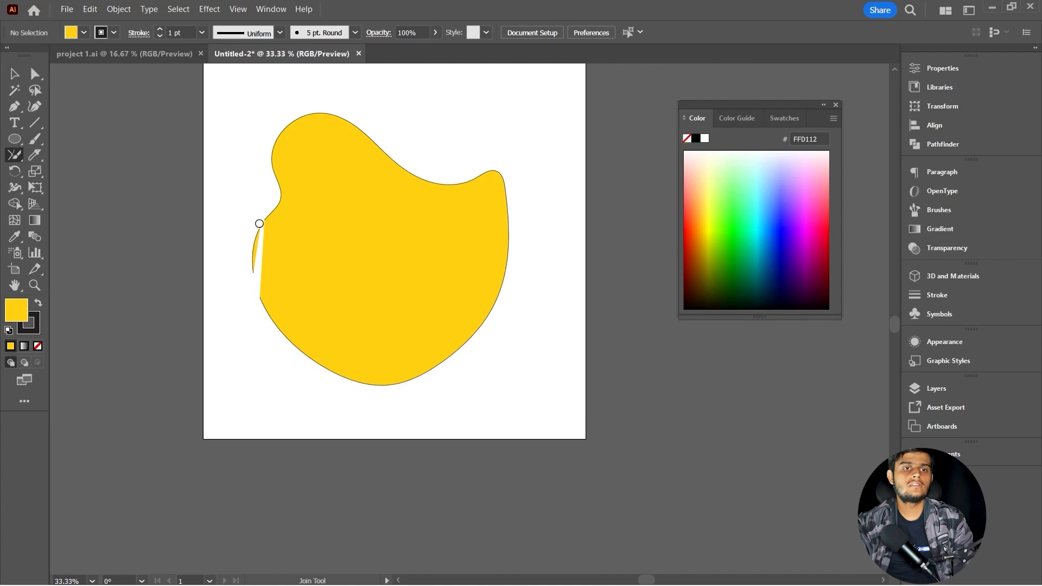
{"action": "mouse_move", "coordinate": [264, 221]}
{"action": "left_mouse_down"}
{"action": "mouse_move", "coordinate": [258, 298]}
{"action": "mouse_move", "coordinate": [274, 298]}
{"action": "left_mouse_up"}
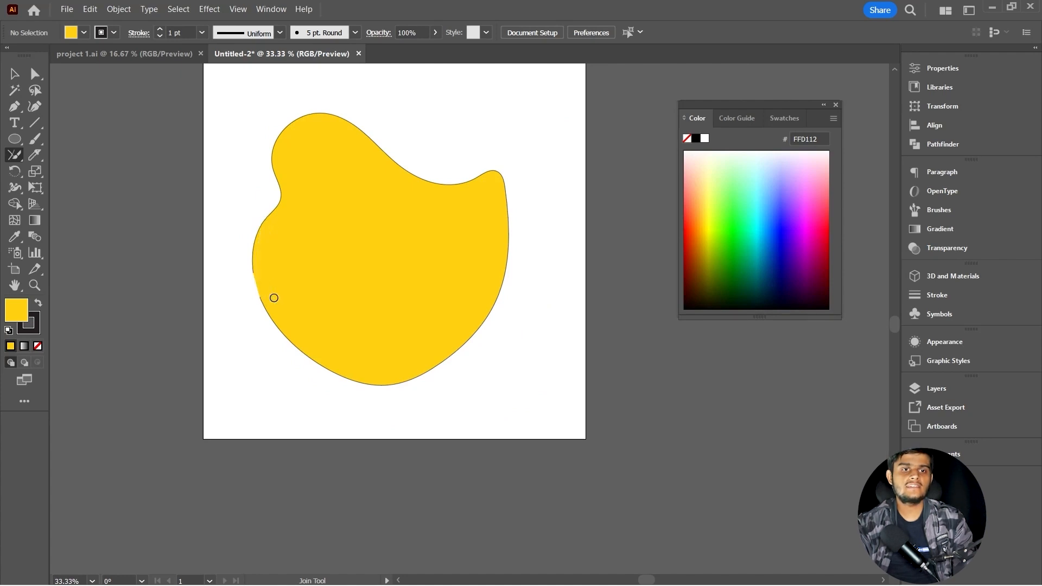
{"action": "scroll", "coordinate": [292, 293], "scroll_direction": "up", "scroll_amount": 2}
{"action": "mouse_move", "coordinate": [234, 256]}
{"action": "left_mouse_down"}
{"action": "mouse_move", "coordinate": [238, 300]}
{"action": "mouse_move", "coordinate": [256, 316]}
{"action": "left_mouse_up"}
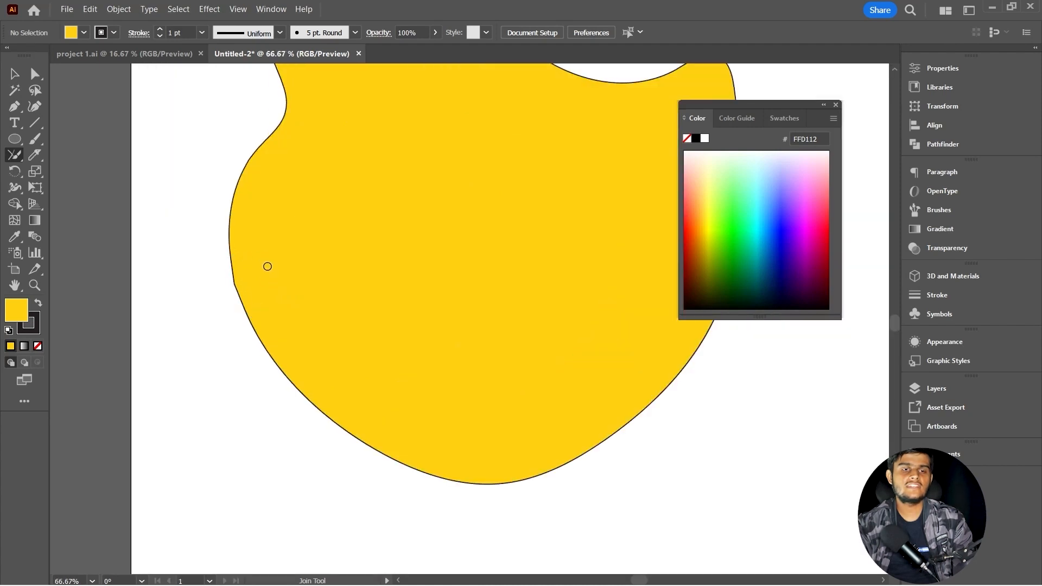
{"action": "scroll", "coordinate": [268, 267], "scroll_direction": "down", "scroll_amount": 2}
{"action": "scroll", "coordinate": [337, 267], "scroll_direction": "up", "scroll_amount": 1}
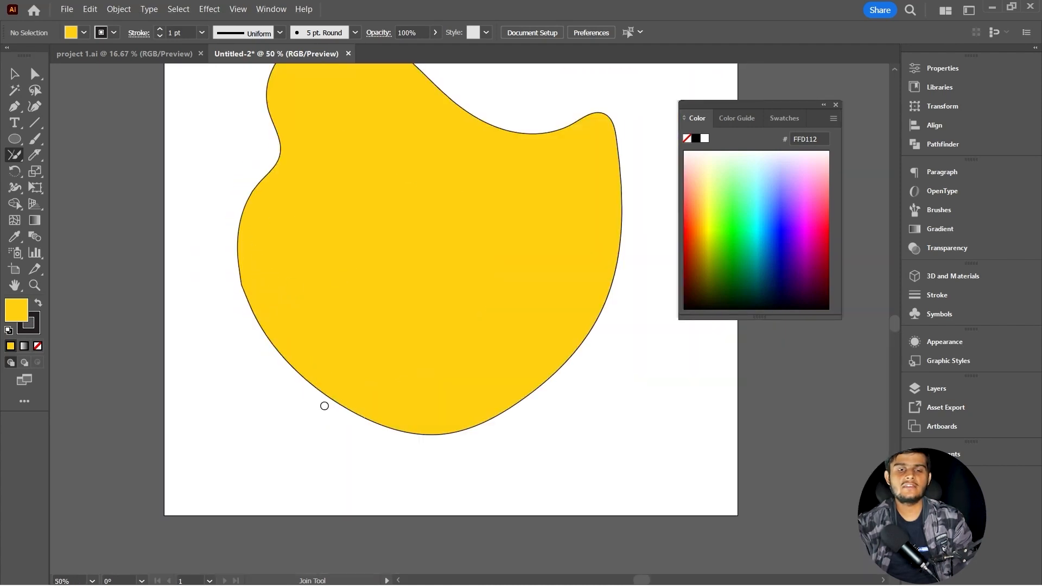
- Delete the yellow shape from the artboard and close the floating Color panel
{"action": "key", "text": "v"}
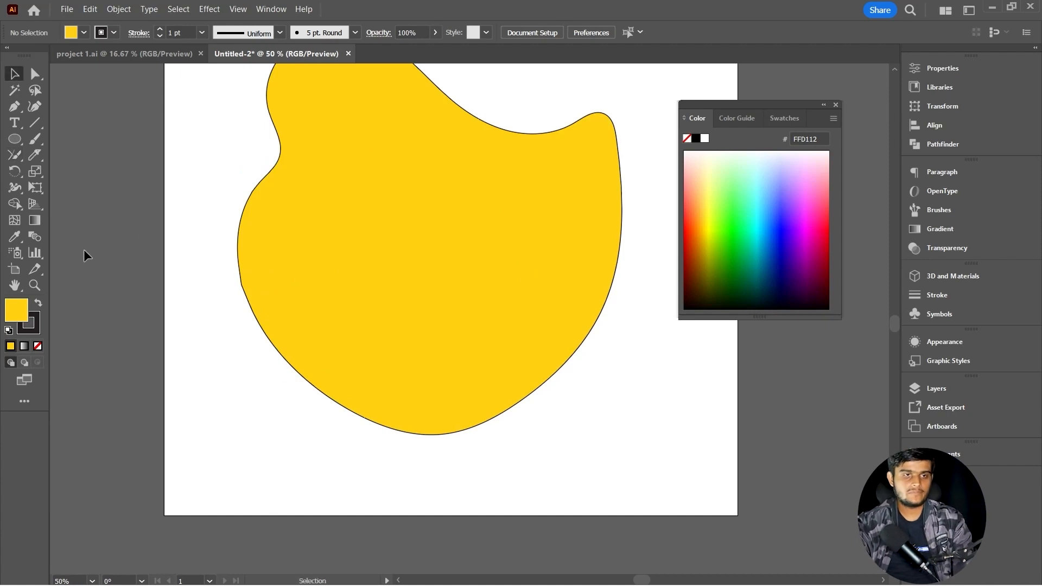
{"action": "scroll", "coordinate": [239, 193], "scroll_direction": "down", "scroll_amount": 1}
{"action": "left_click", "coordinate": [323, 283]}
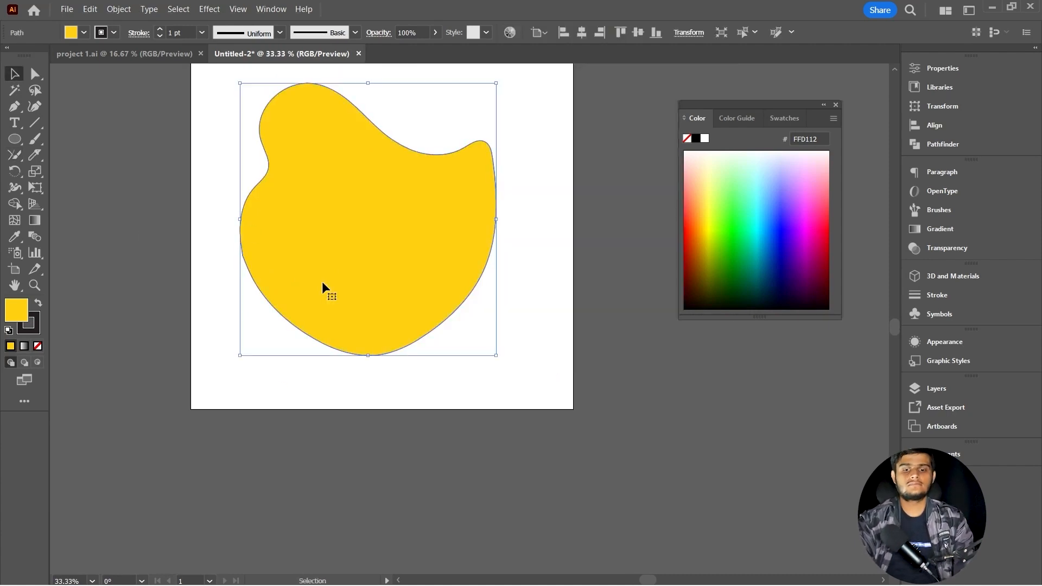
{"action": "key", "text": "Delete"}
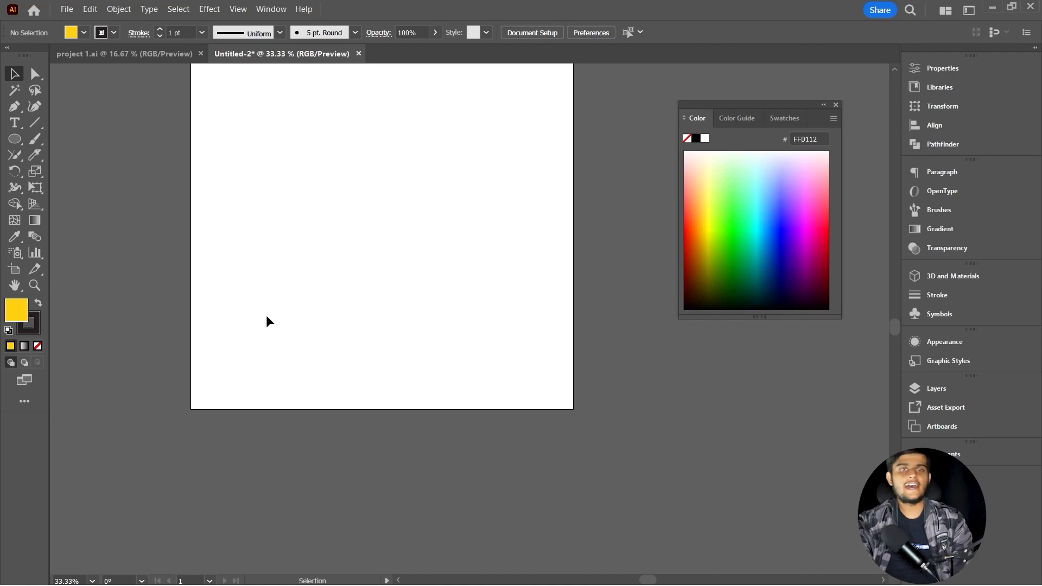
{"action": "key", "text": "ctrl+plus"}
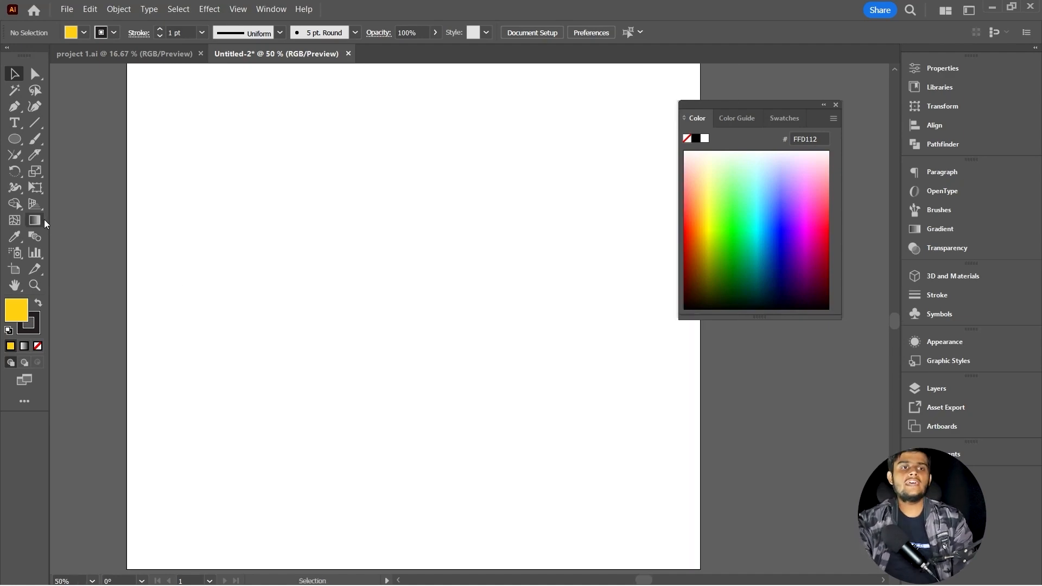
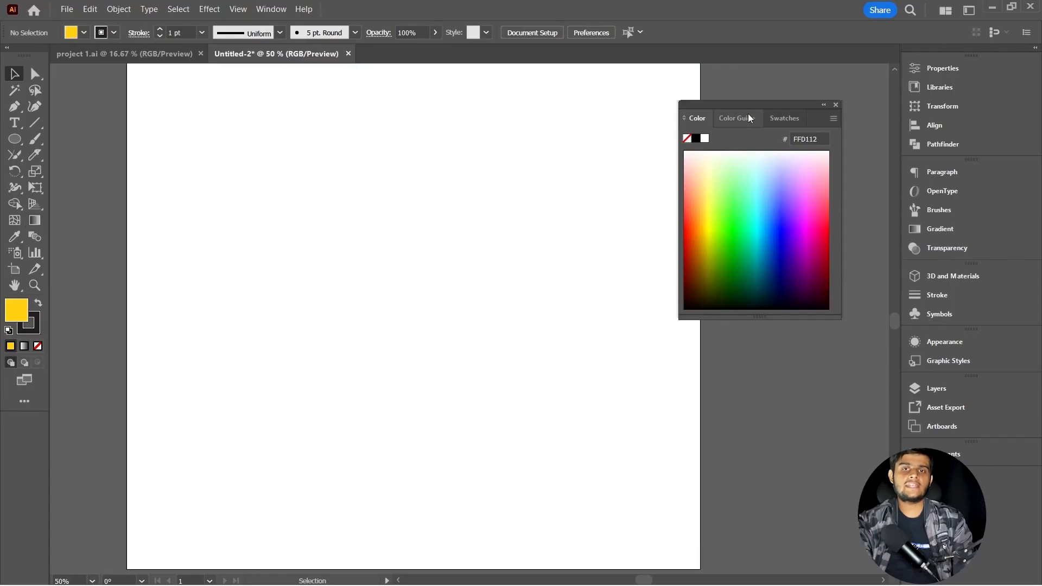
{"action": "left_click", "coordinate": [836, 104]}
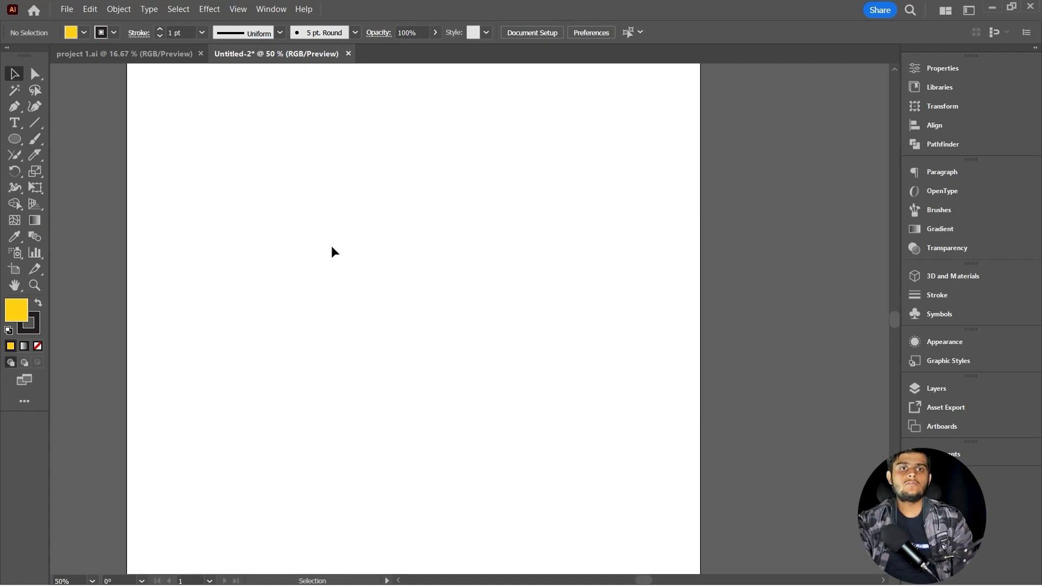
{"action": "scroll", "coordinate": [332, 245], "scroll_direction": "down", "scroll_amount": 1}
{"action": "scroll", "coordinate": [372, 222], "scroll_direction": "up", "scroll_amount": 1}
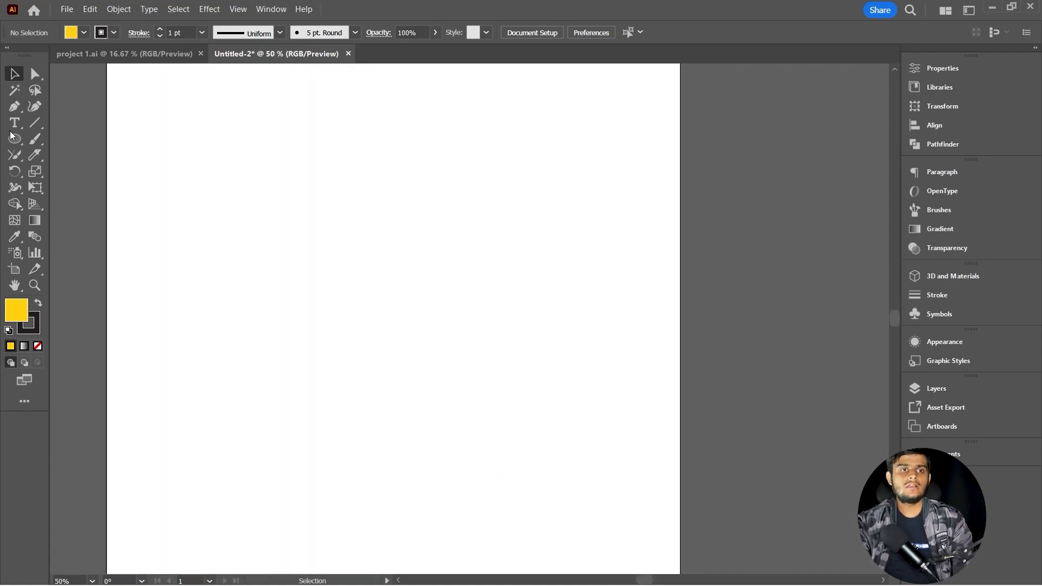
- Draw a tall, narrow yellow rectangle as a pole and place it near the artboard's left edge
{"action": "key", "text": "m"}
{"action": "scroll", "coordinate": [237, 226], "scroll_direction": "down", "scroll_amount": 2}
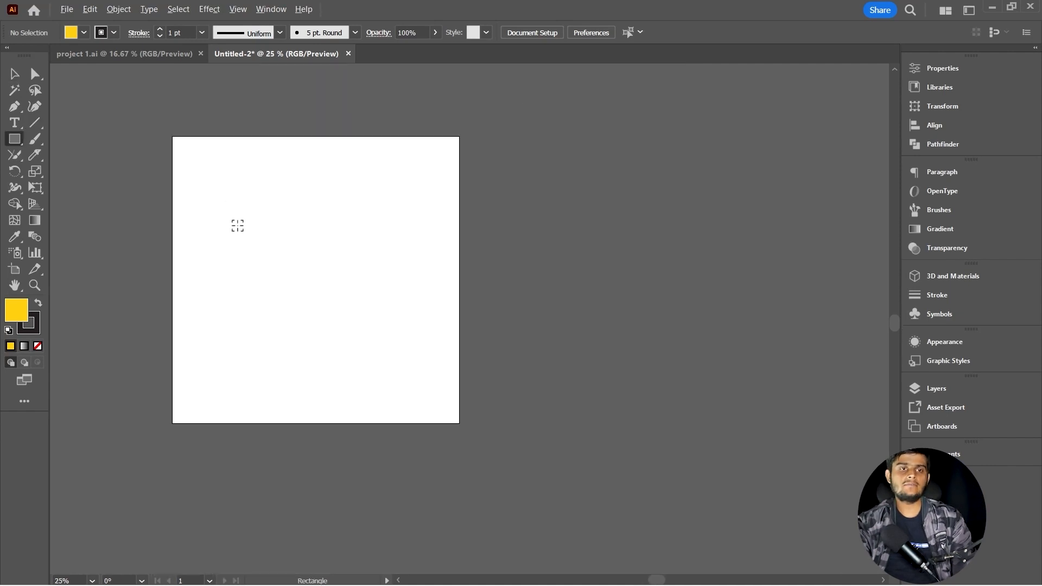
{"action": "left_click_drag", "start_coordinate": [290, 175], "coordinate": [315, 414]}
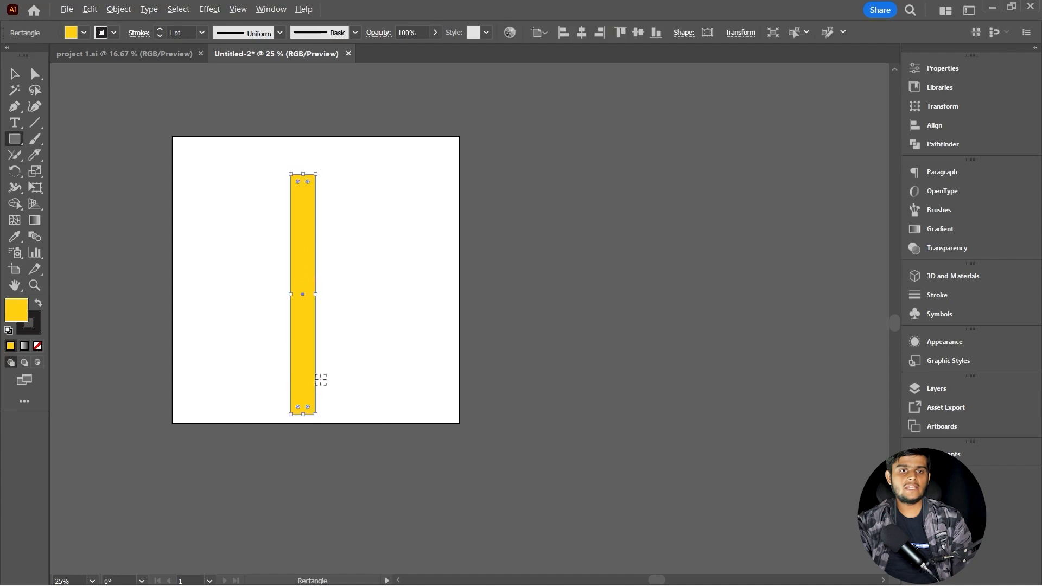
{"action": "key", "text": "alt+v"}
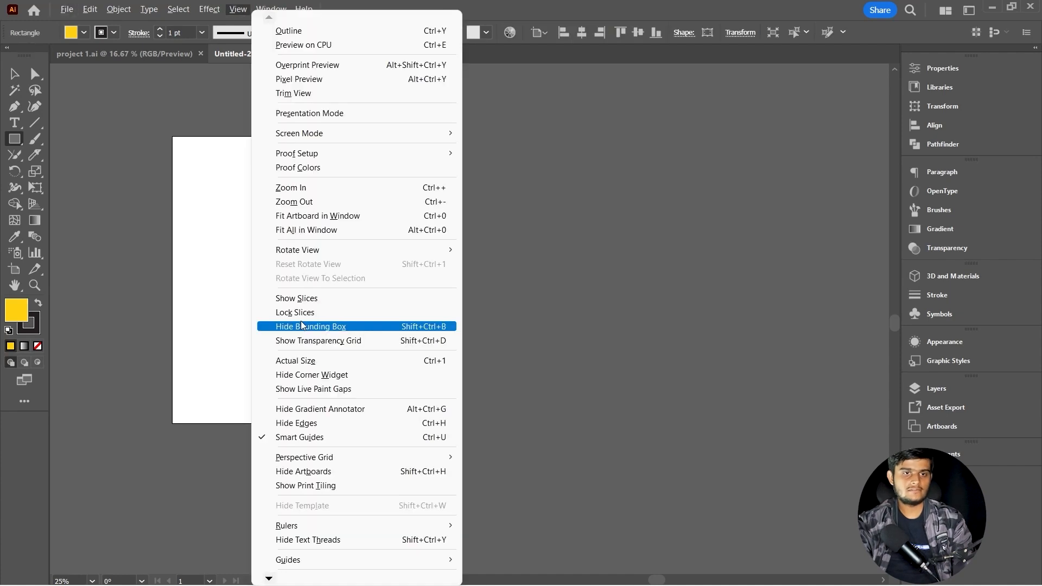
{"action": "left_click", "coordinate": [102, 279]}
{"action": "left_click", "coordinate": [102, 279]}
{"action": "left_click", "coordinate": [551, 307]}
{"action": "key", "text": "v"}
{"action": "left_click_drag", "start_coordinate": [297, 279], "coordinate": [193, 279]}
- Draw a horizontal yellow rectangle near the pole's top and tilt it upward, its left end overlapping the pole
{"action": "scroll", "coordinate": [195, 279], "scroll_direction": "up", "scroll_amount": 1}
{"action": "scroll", "coordinate": [207, 137], "scroll_direction": "up", "scroll_amount": 1}
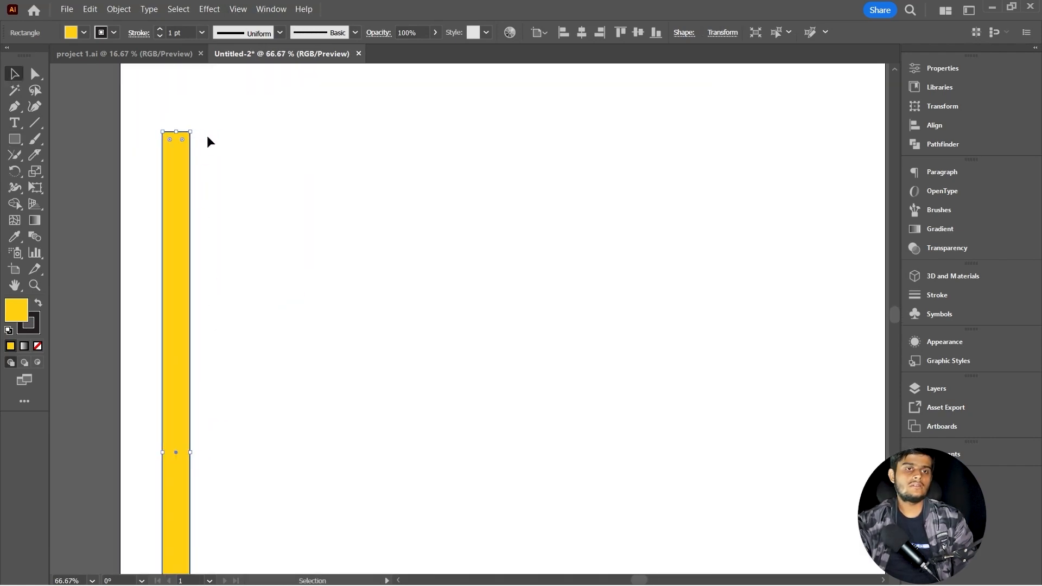
{"action": "scroll", "coordinate": [207, 137], "scroll_direction": "down", "scroll_amount": 1}
{"action": "left_click_drag", "start_coordinate": [207, 137], "coordinate": [368, 196]}
{"action": "key", "text": "m"}
{"action": "key", "text": "v"}
{"action": "left_click_drag", "start_coordinate": [256, 223], "coordinate": [250, 200]}
- Merge the pole and the tilted arm into a single shape with the Shape Builder tool
{"action": "left_click", "coordinate": [178, 271], "text": "shift"}
{"action": "scroll", "coordinate": [187, 224], "scroll_direction": "up", "scroll_amount": 3}
{"action": "key", "text": "shift+m"}
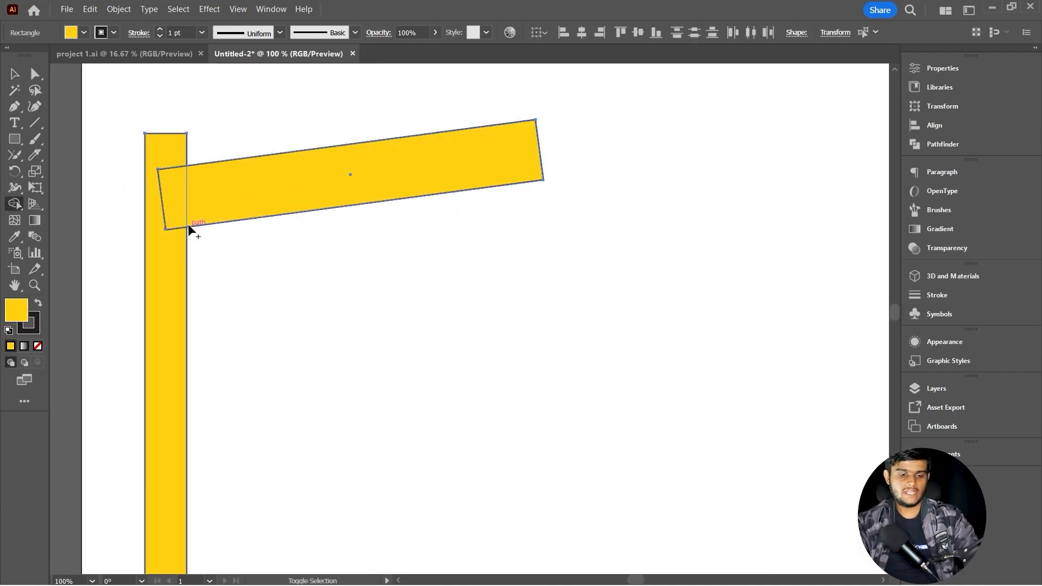
{"action": "mouse_move", "coordinate": [209, 192]}
{"action": "left_mouse_down"}
{"action": "mouse_move", "coordinate": [166, 209]}
{"action": "mouse_move", "coordinate": [159, 249]}
{"action": "left_mouse_up"}
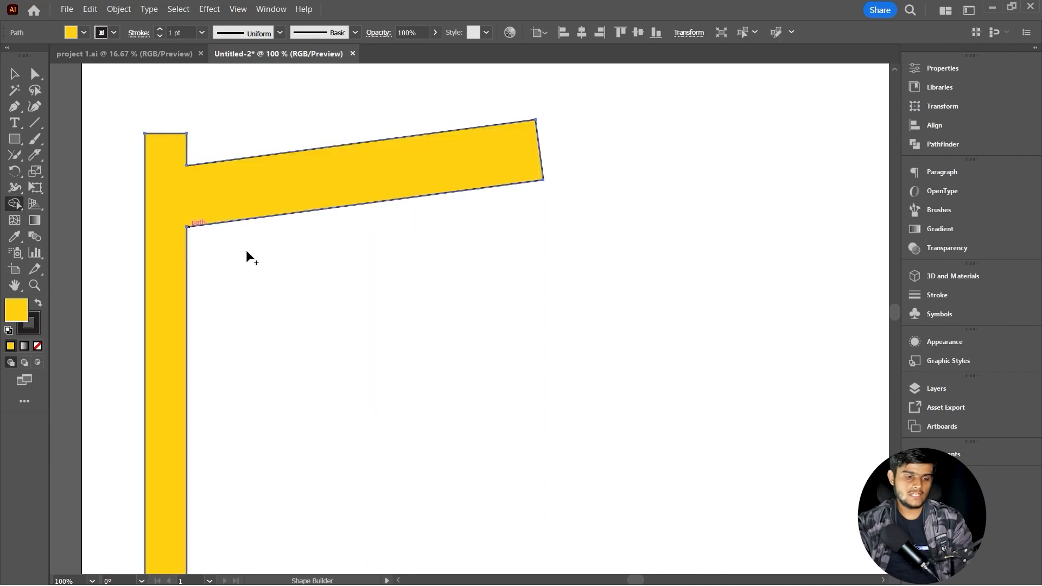
{"action": "key", "text": "v"}
{"action": "scroll", "coordinate": [246, 250], "scroll_direction": "down", "scroll_amount": 4}
{"action": "left_click", "coordinate": [165, 341]}
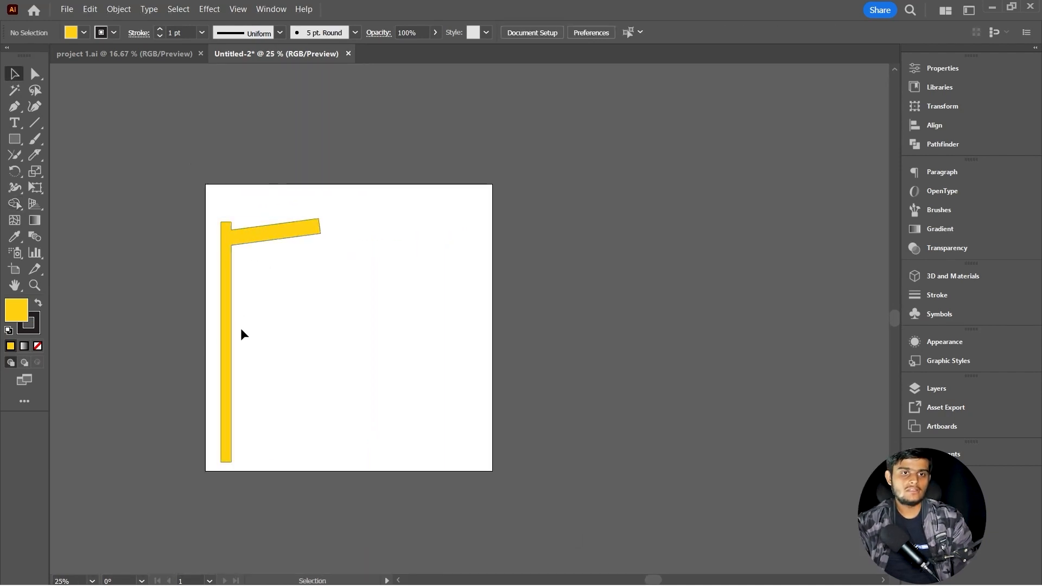
- Shift the merged pole slightly toward the artboard's left edge and scale it down a little
{"action": "left_click", "coordinate": [227, 344]}
{"action": "scroll", "coordinate": [227, 337], "scroll_direction": "up", "scroll_amount": 1}
{"action": "scroll", "coordinate": [226, 337], "scroll_direction": "down", "scroll_amount": 1}
{"action": "left_click_drag", "start_coordinate": [229, 343], "coordinate": [226, 344]}
{"action": "mouse_move", "coordinate": [318, 218]}
{"action": "left_mouse_down"}
{"action": "mouse_move", "coordinate": [305, 230]}
{"action": "mouse_move", "coordinate": [316, 223]}
{"action": "left_mouse_up"}
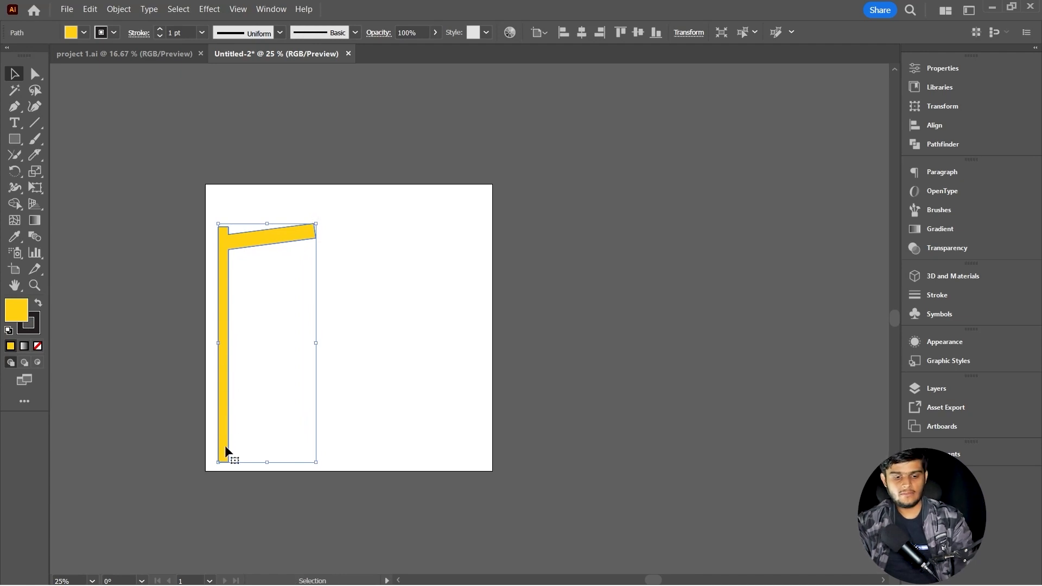
- Draw a closed shape with the Pen tool, its curved upper edge rising from the artboard's lower-left corner to its right edge
{"action": "key", "text": "p"}
{"action": "left_click", "coordinate": [193, 474]}
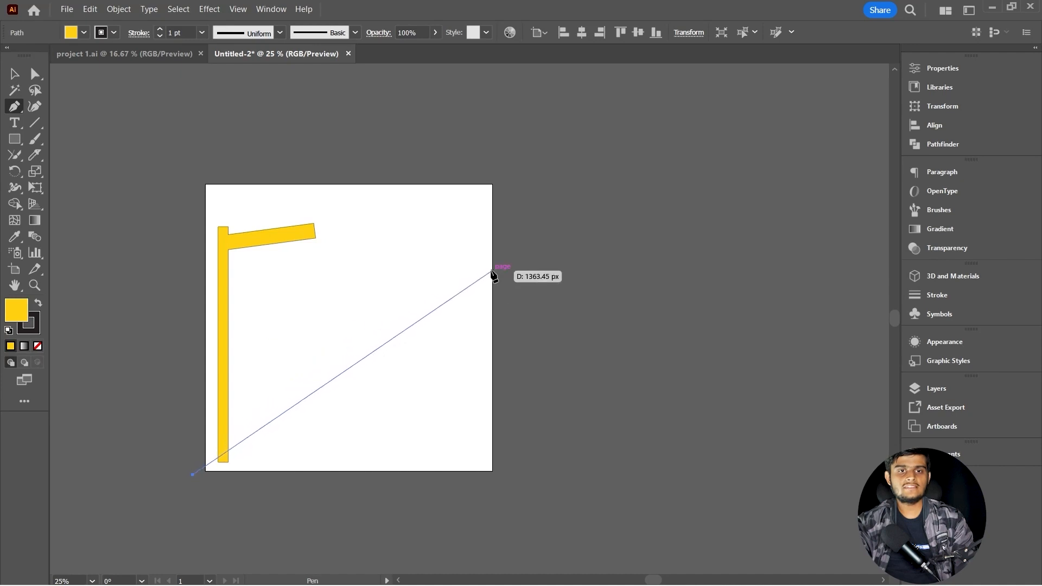
{"action": "left_click_drag", "start_coordinate": [496, 245], "coordinate": [679, 185]}
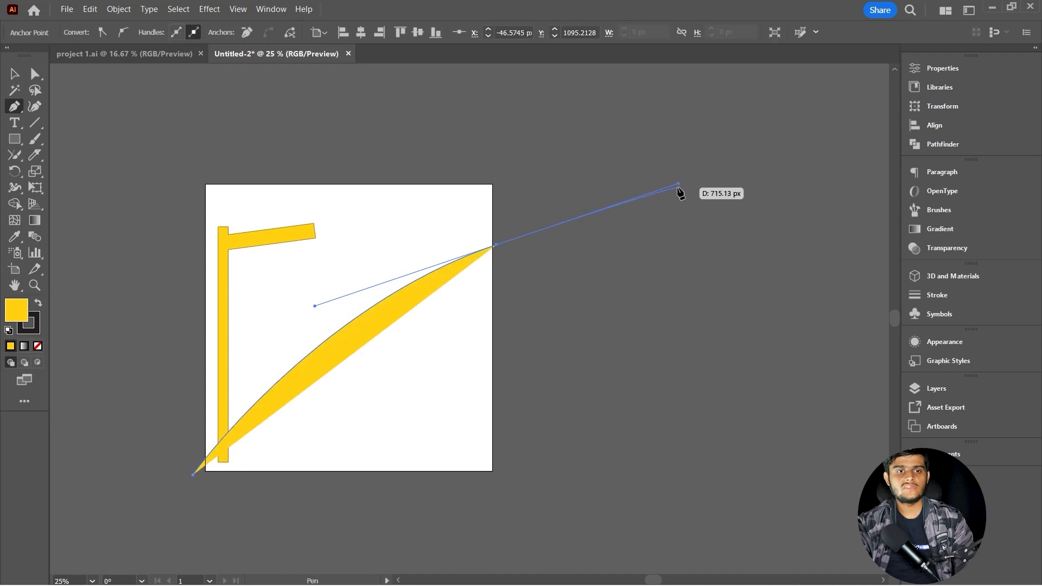
{"action": "left_click", "coordinate": [498, 246]}
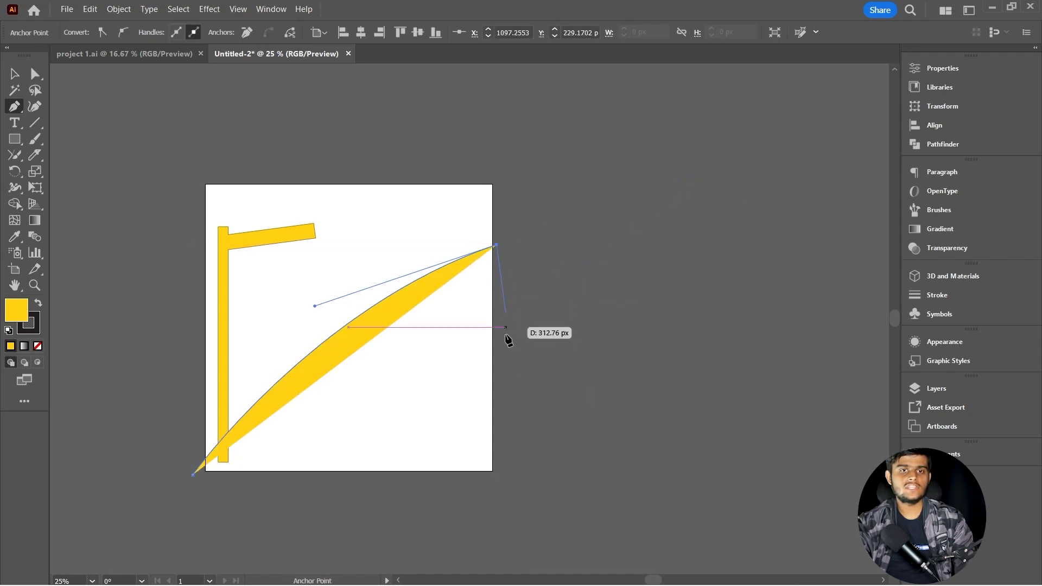
{"action": "left_click", "coordinate": [497, 499]}
{"action": "left_click", "coordinate": [193, 475]}
{"action": "key", "text": "v"}
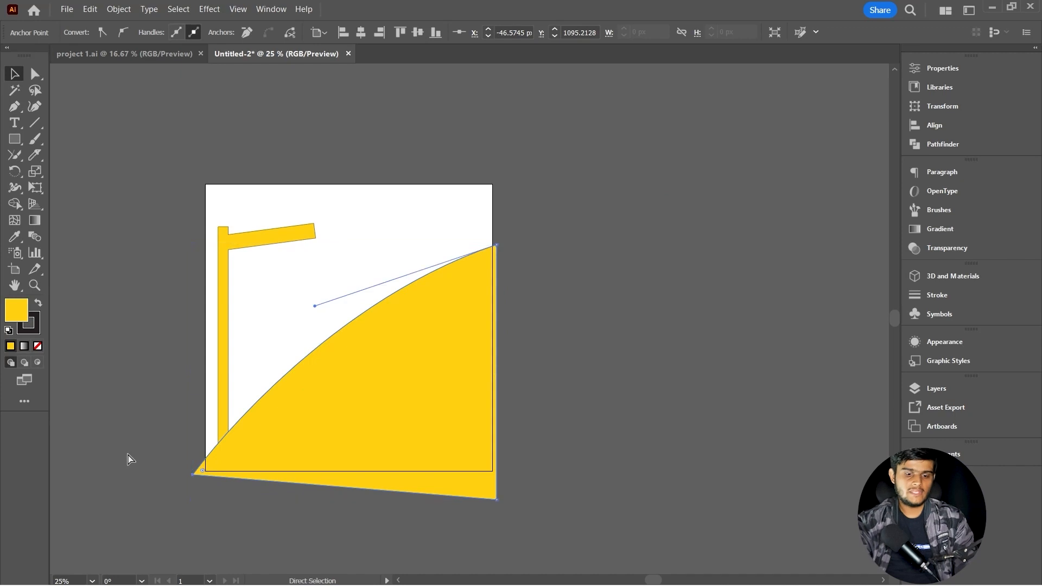
- Fill the curved shape with dark grey
{"action": "double_click", "coordinate": [16, 313]}
{"action": "left_click_drag", "start_coordinate": [288, 316], "coordinate": [282, 306]}
{"action": "left_click", "coordinate": [602, 183]}
{"action": "left_click", "coordinate": [543, 366]}
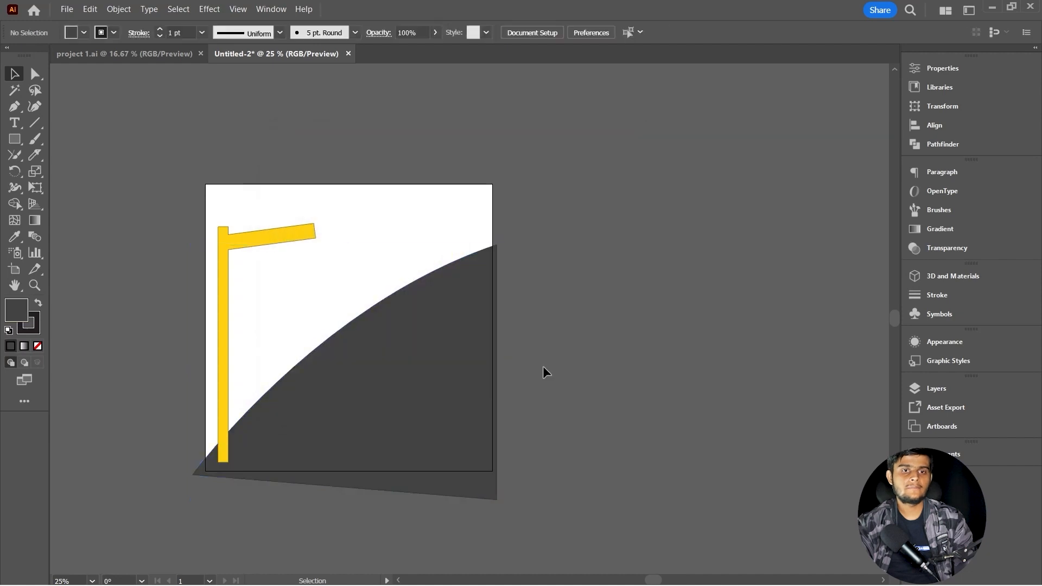
- Duplicate the yellow pole up and to the right of the original, its base behind the dark grey shape
{"action": "left_click", "coordinate": [344, 372]}
{"action": "scroll", "coordinate": [340, 371], "scroll_direction": "up", "scroll_amount": 1}
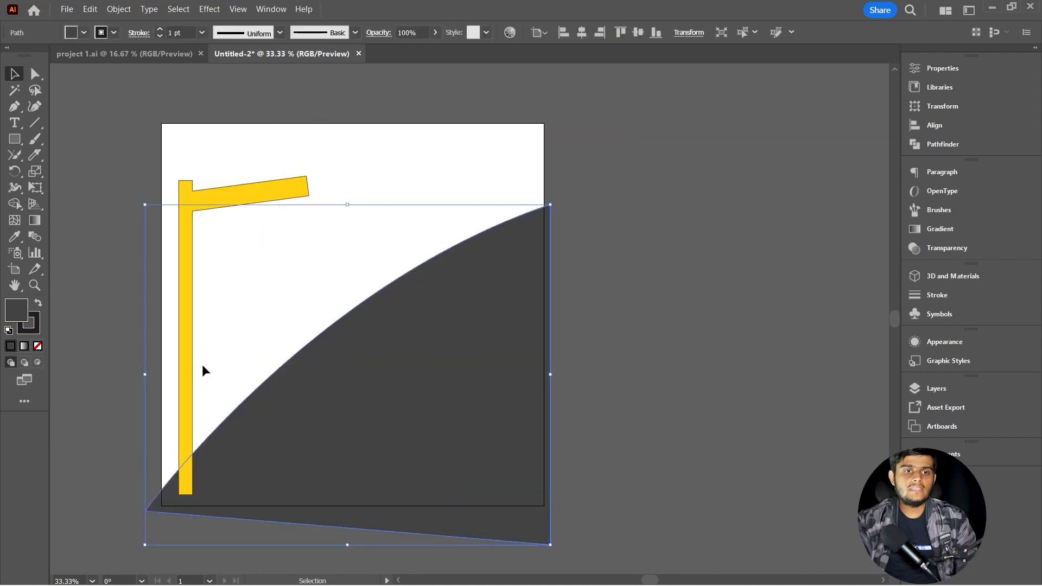
{"action": "left_click", "coordinate": [187, 377]}
{"action": "left_click_drag", "start_coordinate": [187, 371], "coordinate": [233, 333]}
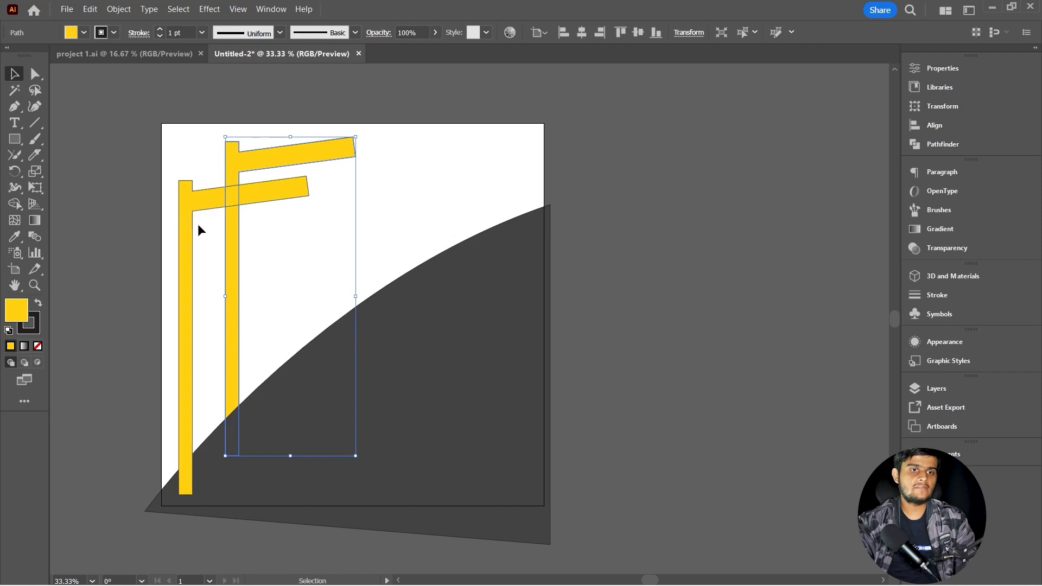
- Darken the duplicate pole's fill to E5BD17
{"action": "double_click", "coordinate": [17, 310]}
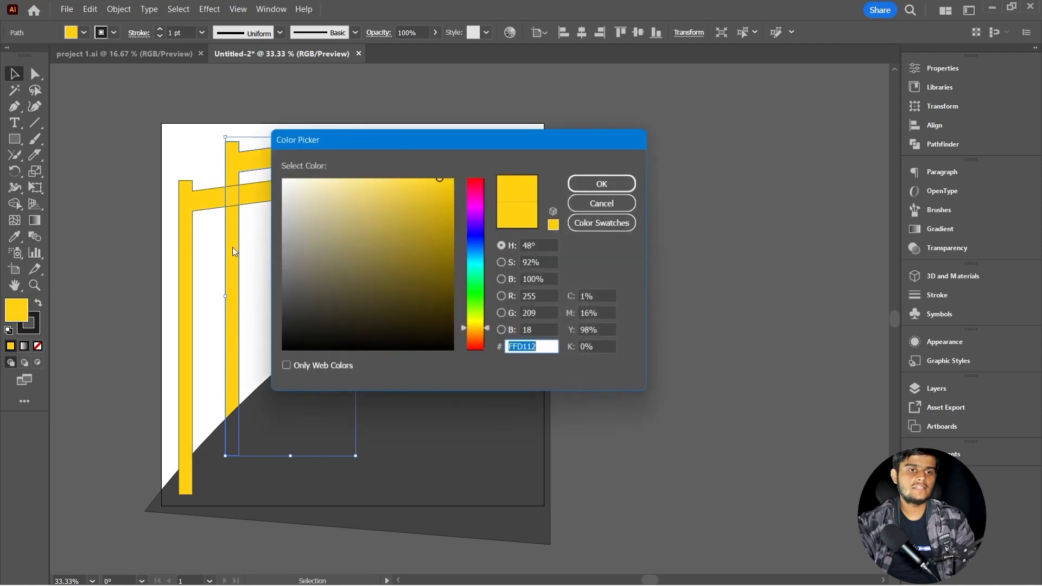
{"action": "left_click_drag", "start_coordinate": [404, 184], "coordinate": [437, 195]}
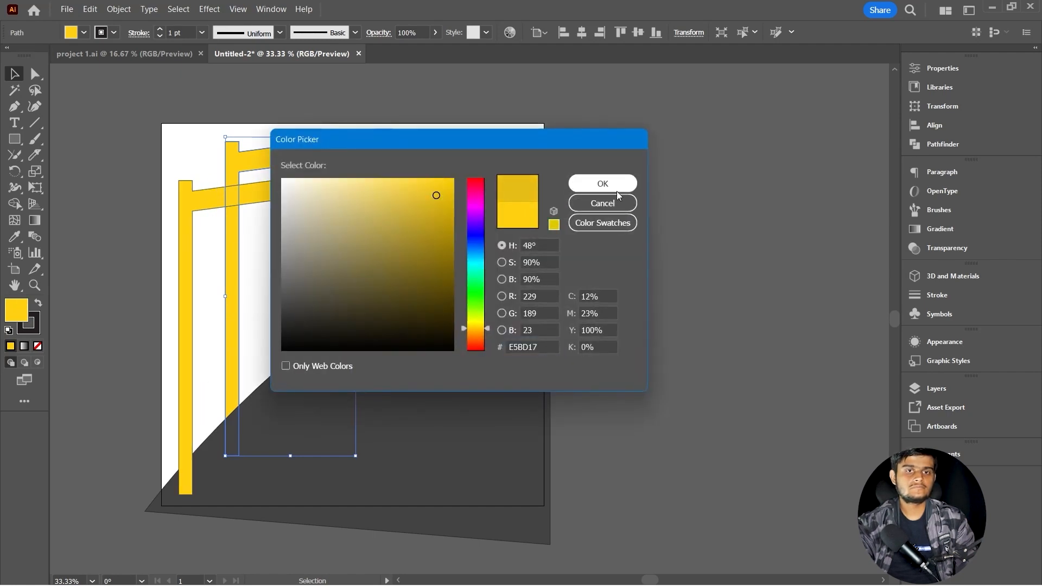
{"action": "left_click", "coordinate": [603, 183]}
- Lower and shrink the duplicate pole beside the original, and delete it
{"action": "left_click_drag", "start_coordinate": [226, 334], "coordinate": [226, 359]}
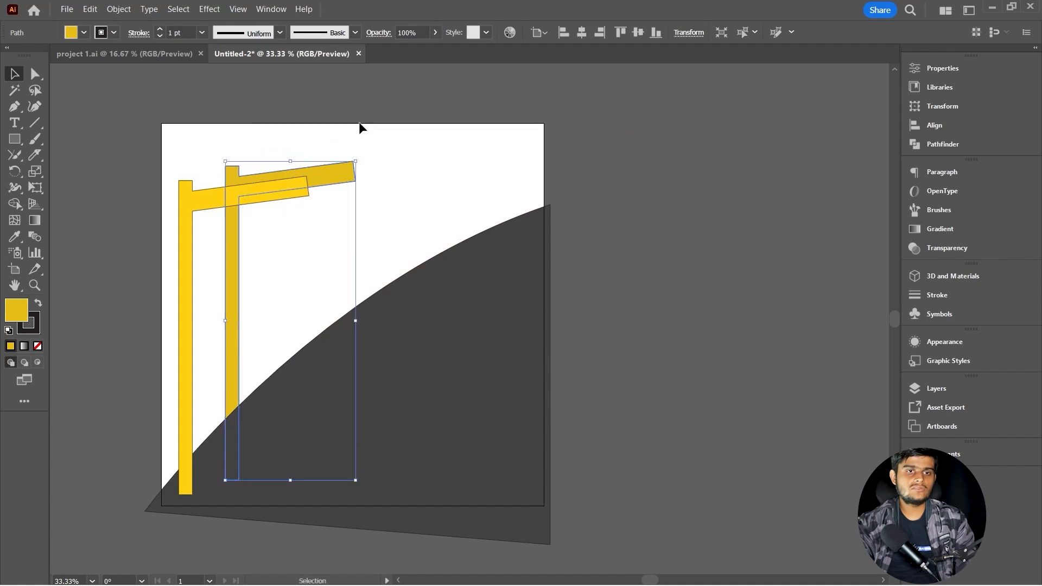
{"action": "left_click_drag", "start_coordinate": [360, 158], "coordinate": [335, 213]}
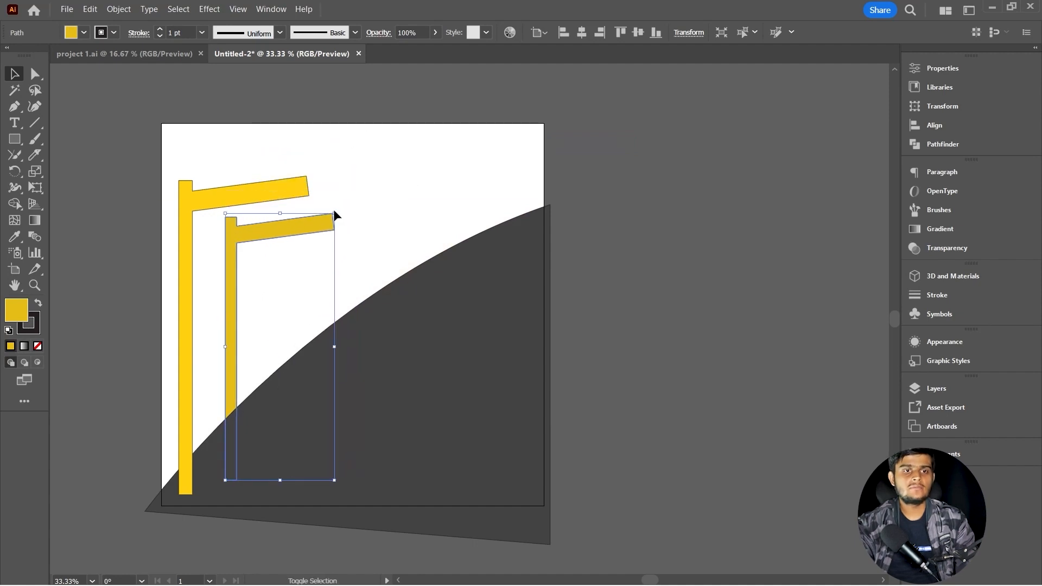
{"action": "key", "text": "Delete"}
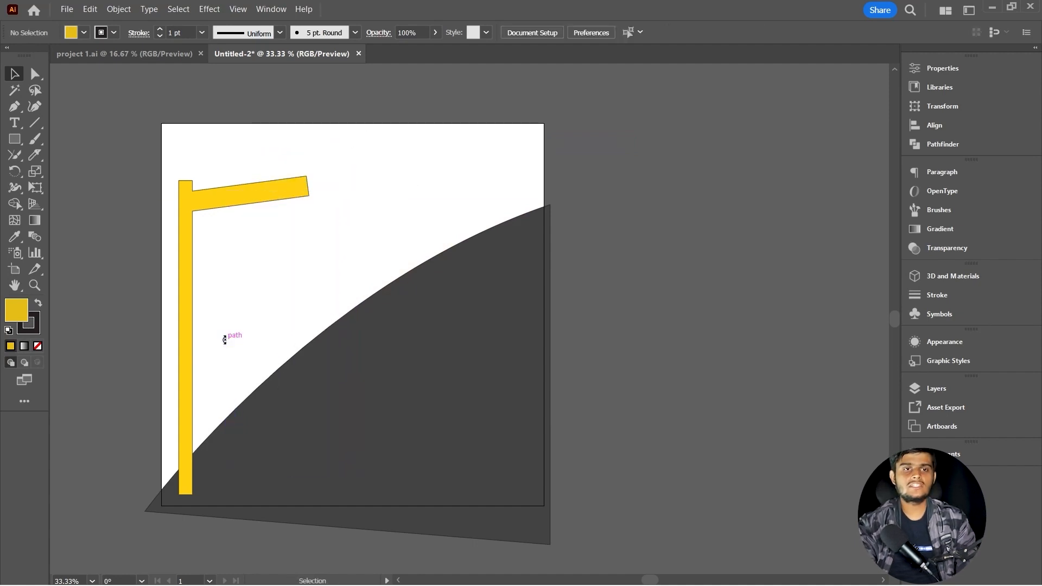
- Delete the dark grey curved shape and move the yellow pole just outside the artboard's left edge
{"action": "scroll", "coordinate": [224, 330], "scroll_direction": "down", "scroll_amount": 2}
{"action": "left_click", "coordinate": [356, 364]}
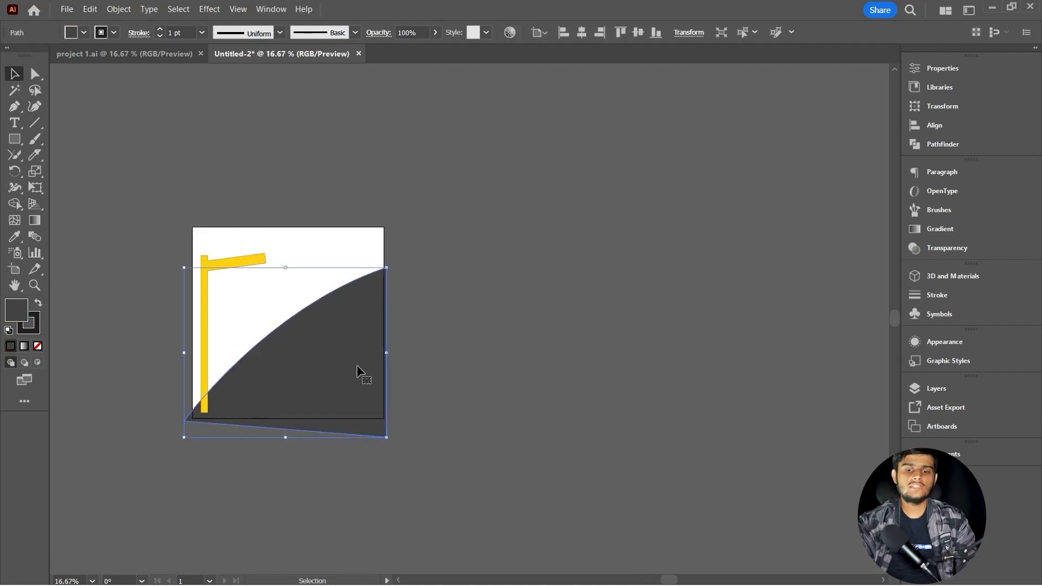
{"action": "key", "text": "Delete"}
{"action": "scroll", "coordinate": [220, 270], "scroll_direction": "up", "scroll_amount": 1}
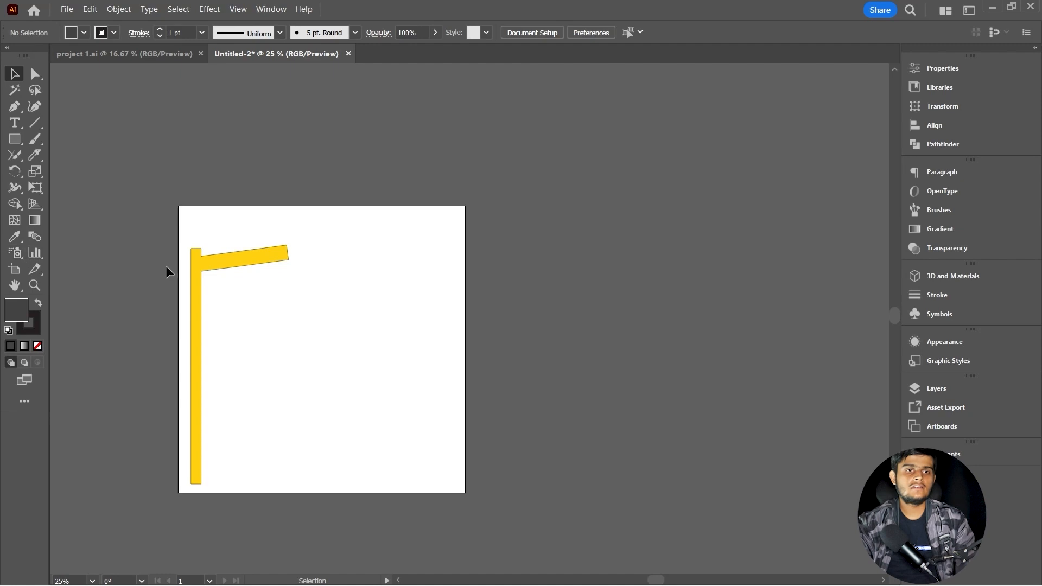
{"action": "left_click_drag", "start_coordinate": [196, 272], "coordinate": [82, 268]}
{"action": "left_click", "coordinate": [312, 286]}
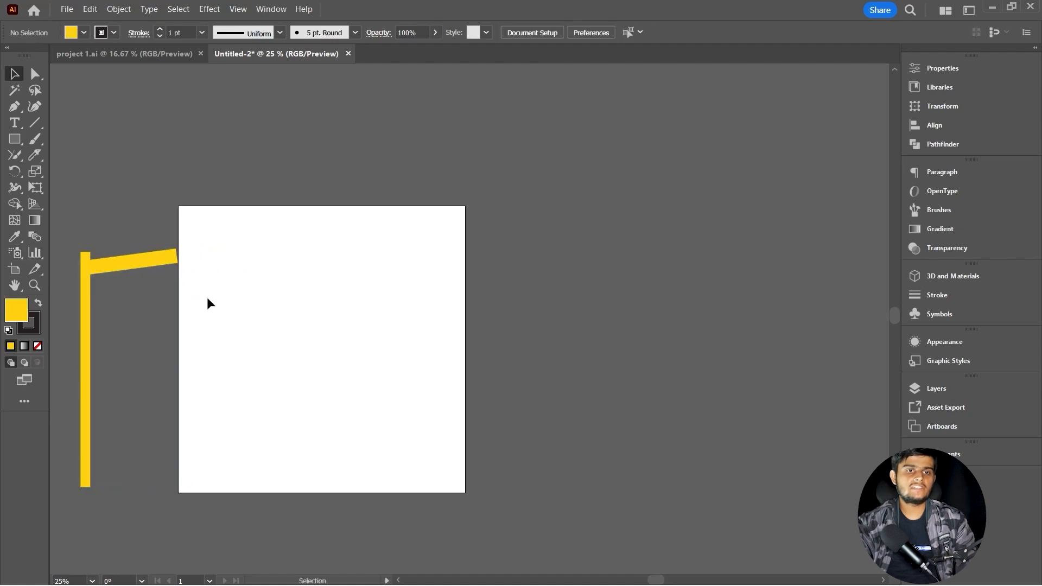
- Show the perspective grid and raise its vertical extent to near the artboard's top edge
{"action": "left_click", "coordinate": [35, 205]}
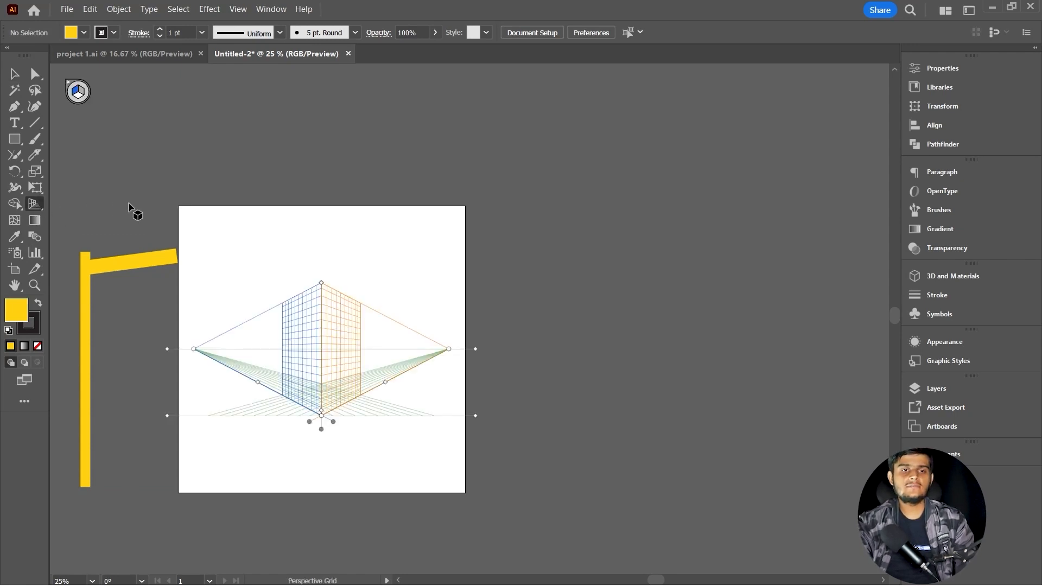
{"action": "left_click_drag", "start_coordinate": [321, 282], "coordinate": [322, 213]}
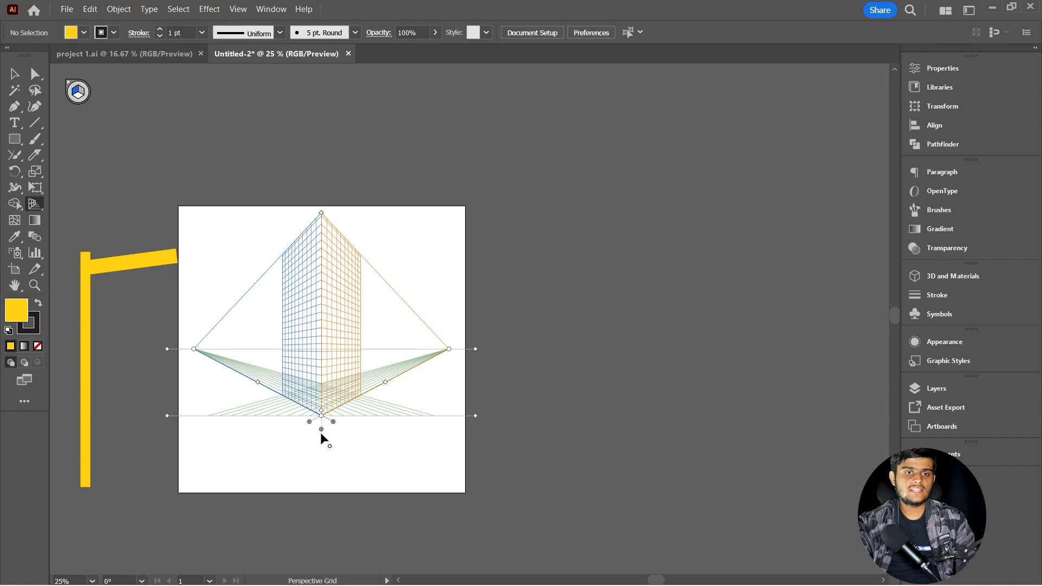
- Lower the perspective grid's ground and spread the blue and orange planes apart, shortening the orange plane's extent
{"action": "left_click_drag", "start_coordinate": [321, 430], "coordinate": [435, 511]}
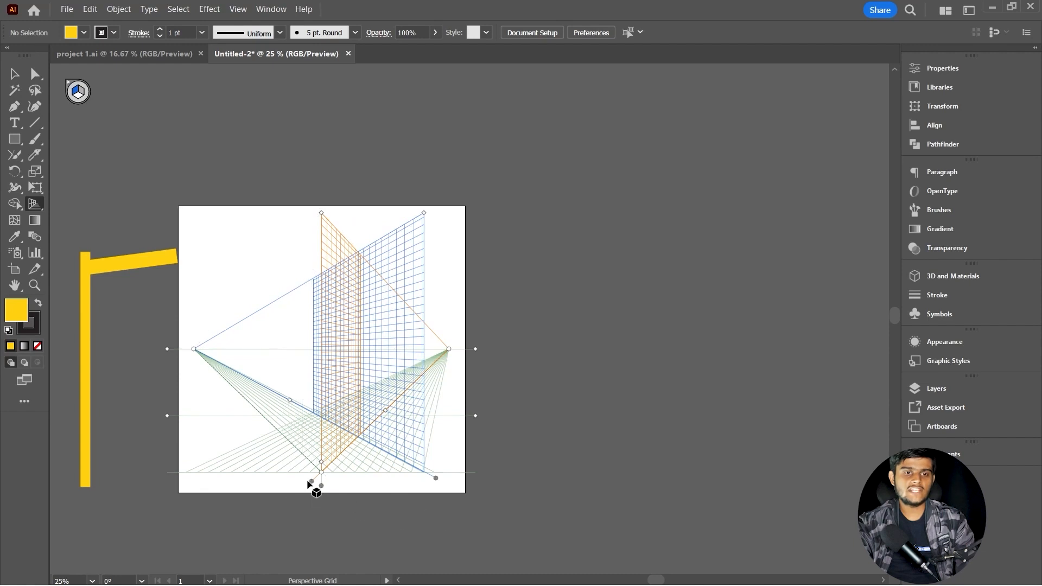
{"action": "left_click_drag", "start_coordinate": [310, 481], "coordinate": [213, 503]}
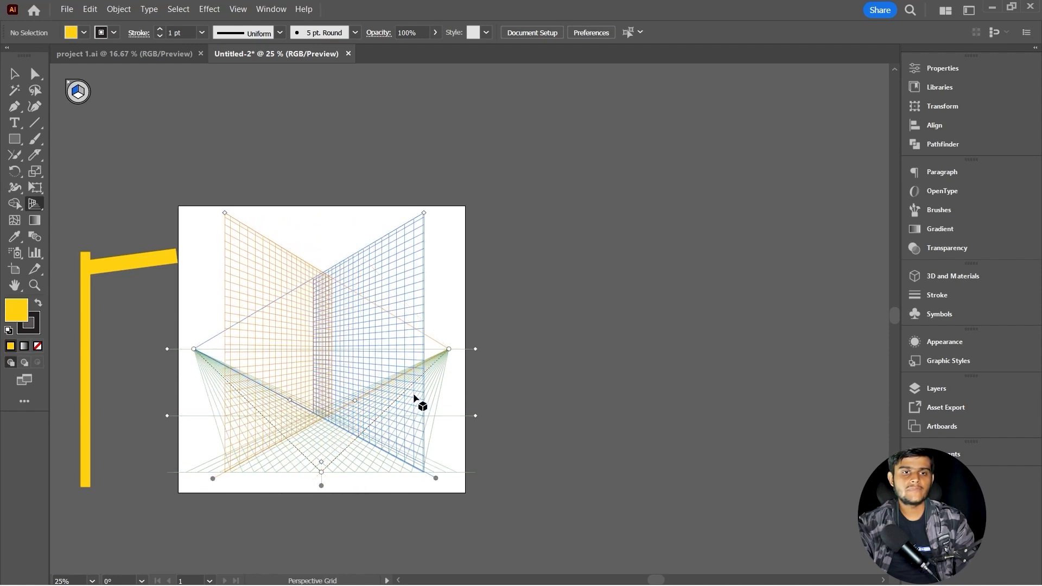
{"action": "scroll", "coordinate": [356, 404], "scroll_direction": "up", "scroll_amount": 2}
{"action": "left_click_drag", "start_coordinate": [355, 401], "coordinate": [449, 454]}
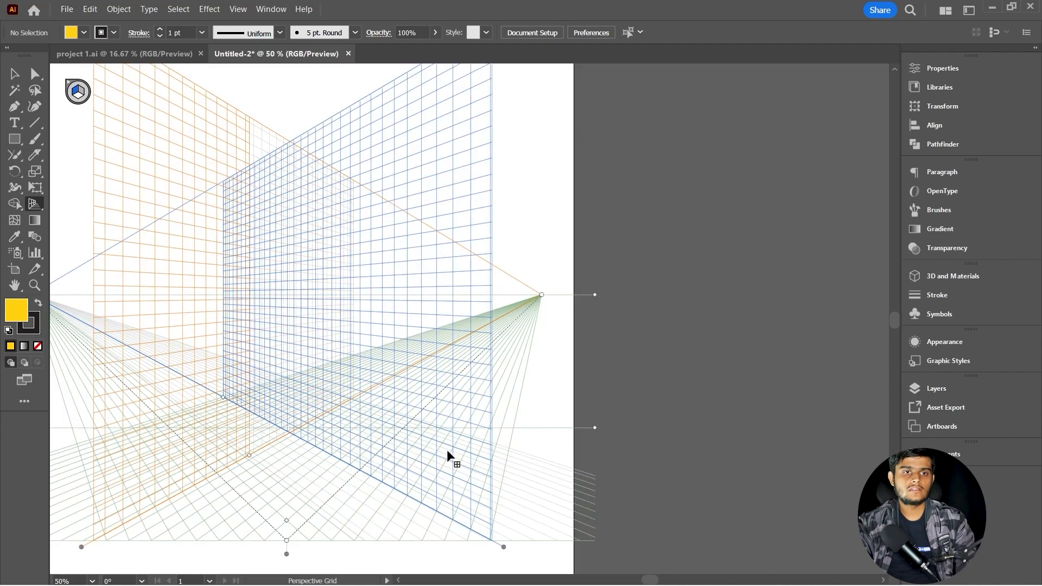
{"action": "scroll", "coordinate": [449, 454], "scroll_direction": "down", "scroll_amount": 2}
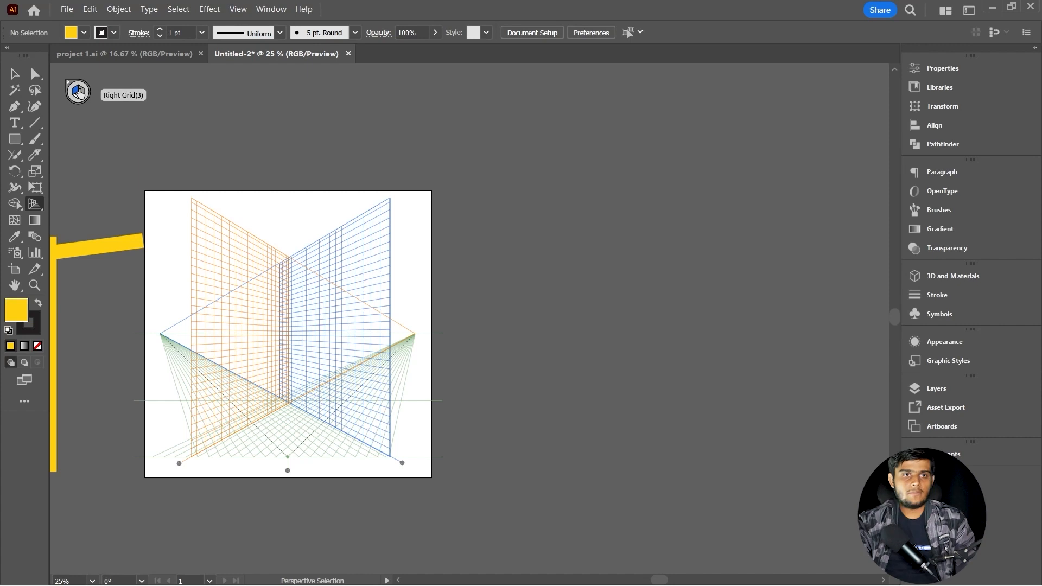
- Place the yellow pole in perspective on the blue grid plane, with its base along the plane's lower edge
{"action": "key", "text": "shift+p"}
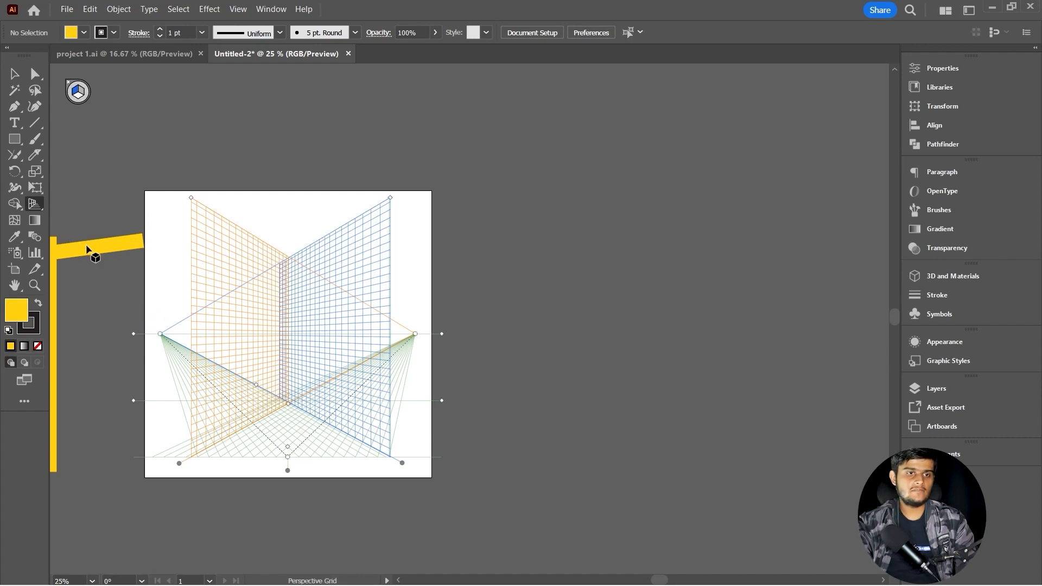
{"action": "key", "text": "shift+v"}
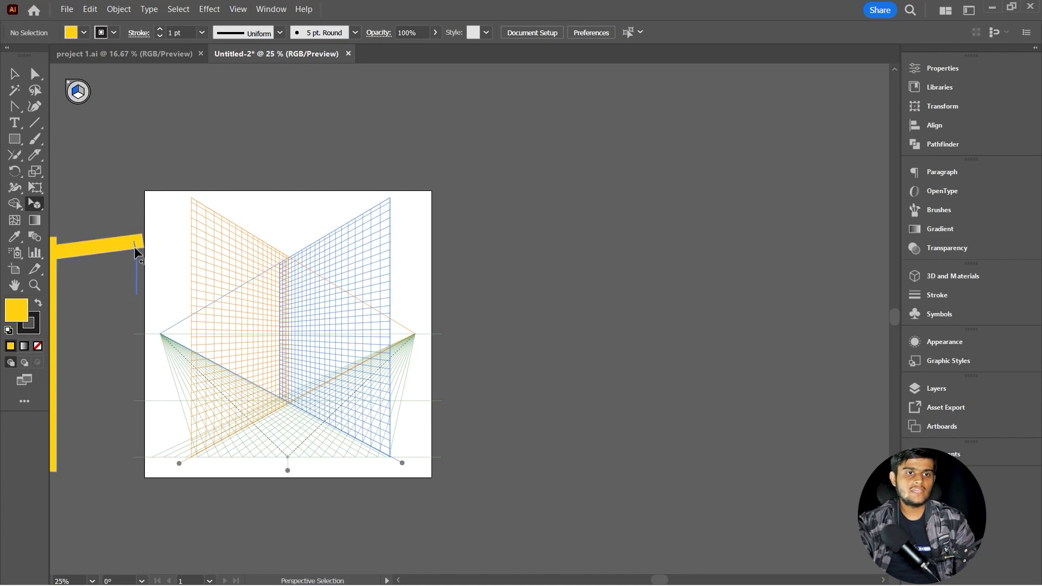
{"action": "left_click_drag", "start_coordinate": [190, 289], "coordinate": [323, 270]}
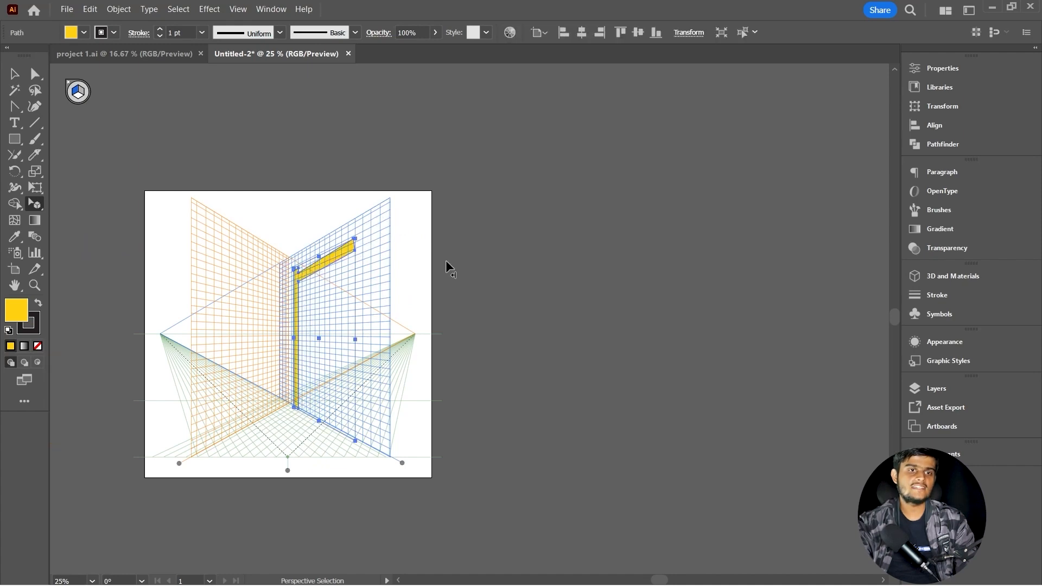
{"action": "scroll", "coordinate": [298, 300], "scroll_direction": "up", "scroll_amount": 3}
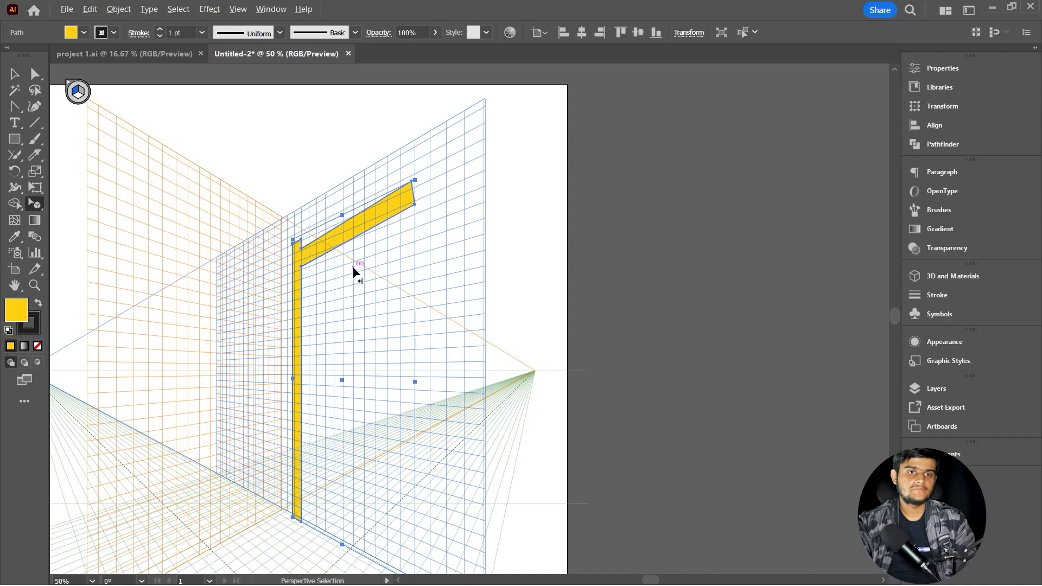
{"action": "scroll", "coordinate": [354, 273], "scroll_direction": "down", "scroll_amount": 1}
- Preview the single pole in perspective in Presentation Mode and return to editing
{"action": "left_click", "coordinate": [239, 10]}
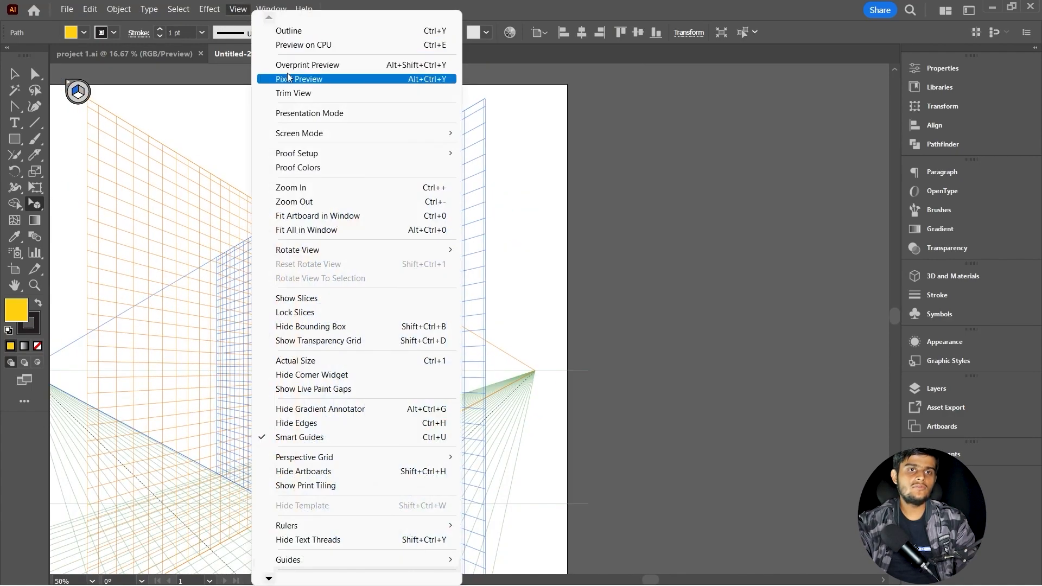
{"action": "left_click", "coordinate": [304, 111]}
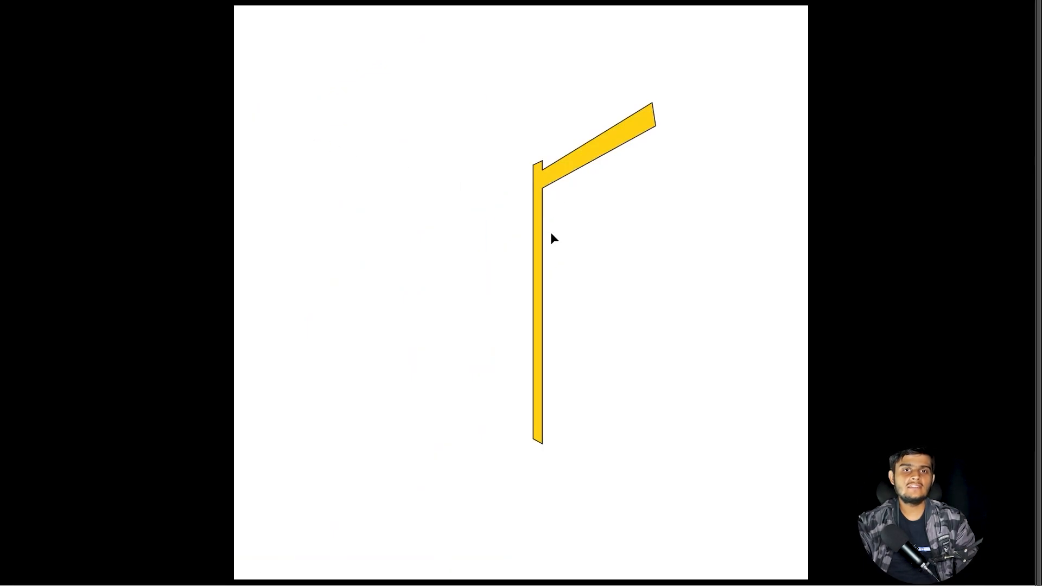
{"action": "key", "text": "Escape"}
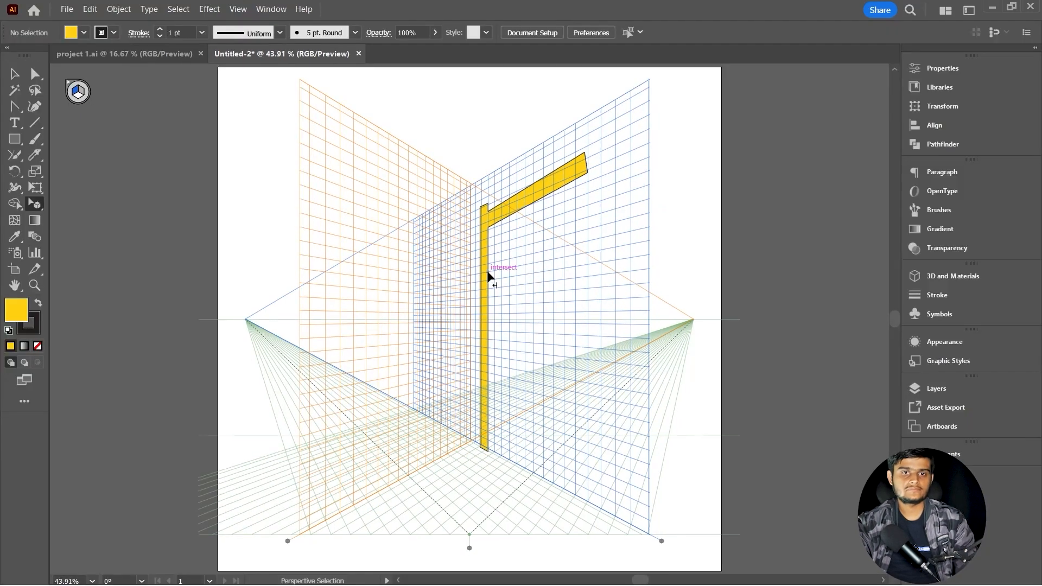
- Duplicate the pole in perspective toward the left vanishing point and repeat the transformation to build a receding row of poles
{"action": "left_click_drag", "start_coordinate": [488, 277], "coordinate": [350, 308]}
{"action": "key", "text": "ctrl+z"}
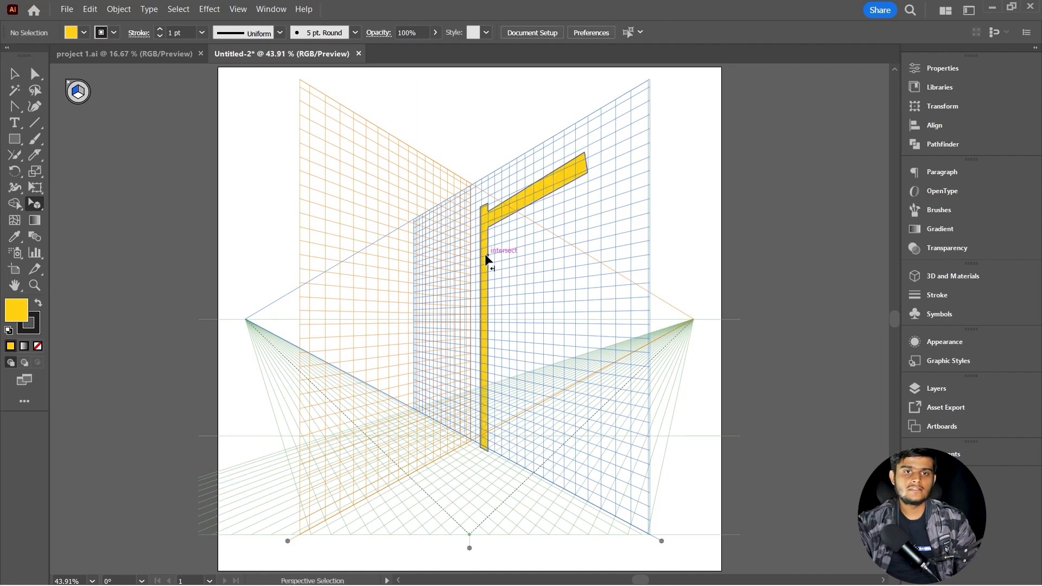
{"action": "left_click_drag", "start_coordinate": [487, 261], "coordinate": [412, 289]}
{"action": "key", "text": "ctrl+d"}
{"action": "key", "text": "ctrl+d"}
{"action": "key", "text": "ctrl+d"}
{"action": "key", "text": "ctrl+d"}
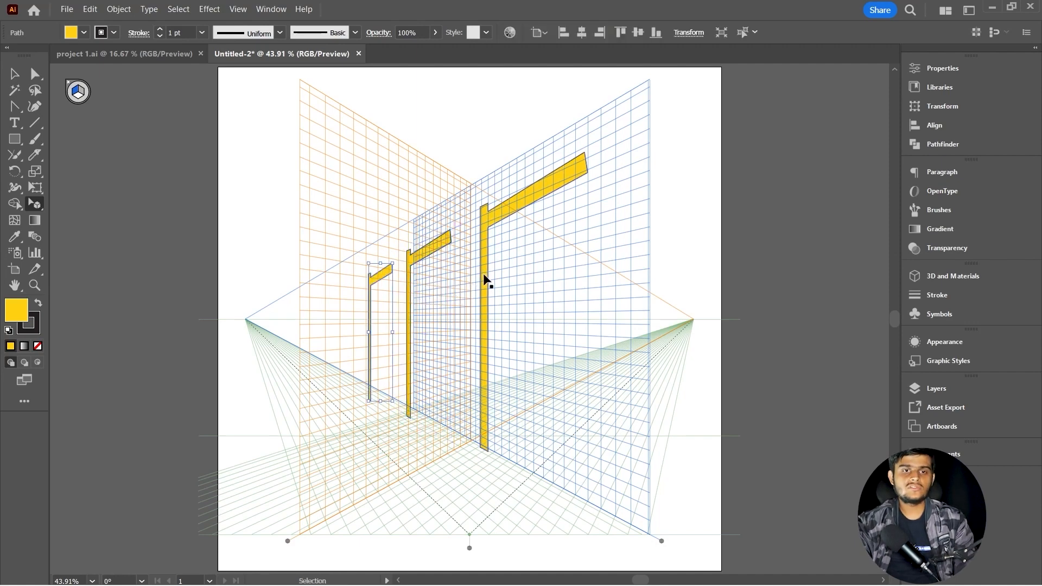
{"action": "key", "text": "ctrl+d"}
{"action": "key", "text": "ctrl+d"}
{"action": "key", "text": "ctrl+d"}
{"action": "key", "text": "ctrl+d"}
{"action": "key", "text": "ctrl+d"}
{"action": "key", "text": "ctrl+d"}
{"action": "key", "text": "ctrl+d"}
{"action": "key", "text": "ctrl+d"}
{"action": "key", "text": "ctrl+d"}
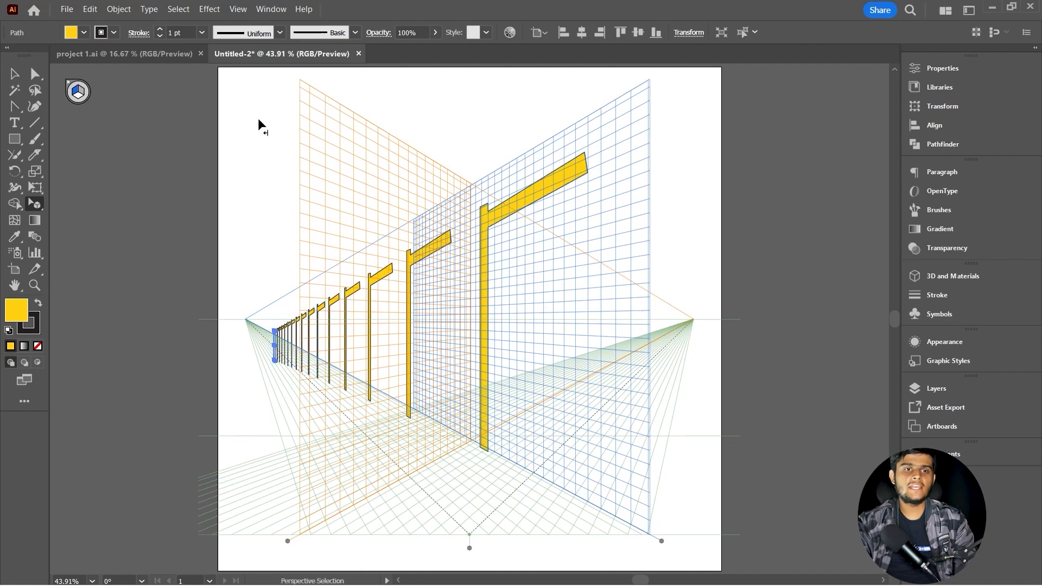
- Preview the receding row of poles in Presentation Mode and return to editing
{"action": "left_click", "coordinate": [239, 9]}
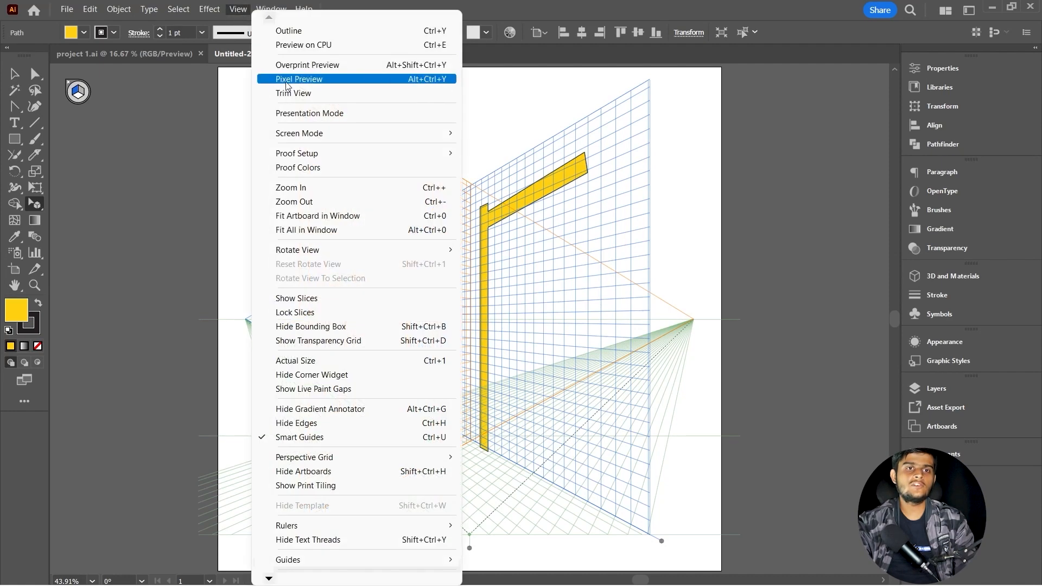
{"action": "left_click", "coordinate": [318, 109]}
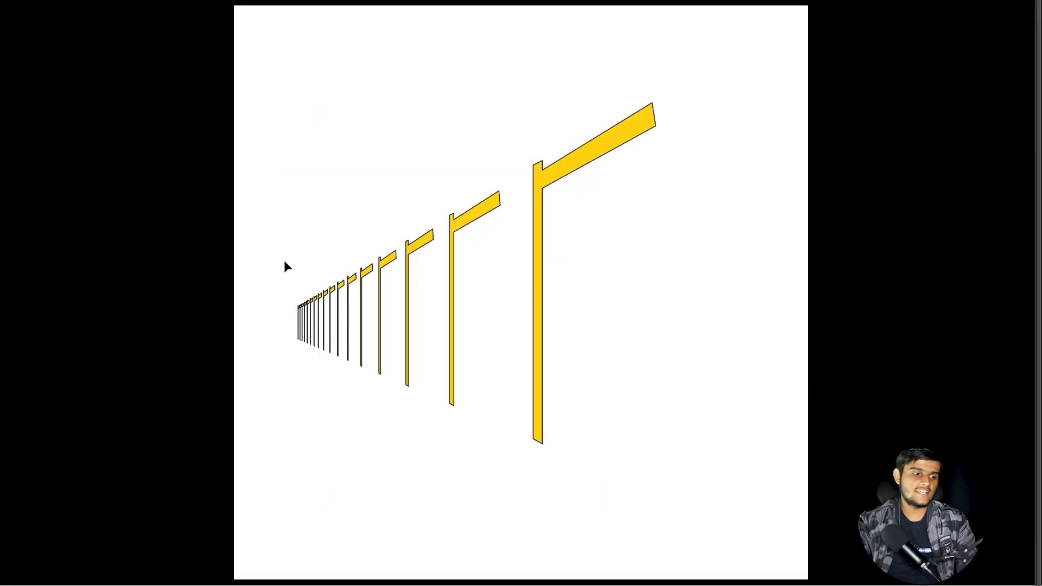
{"action": "key", "text": "Escape"}
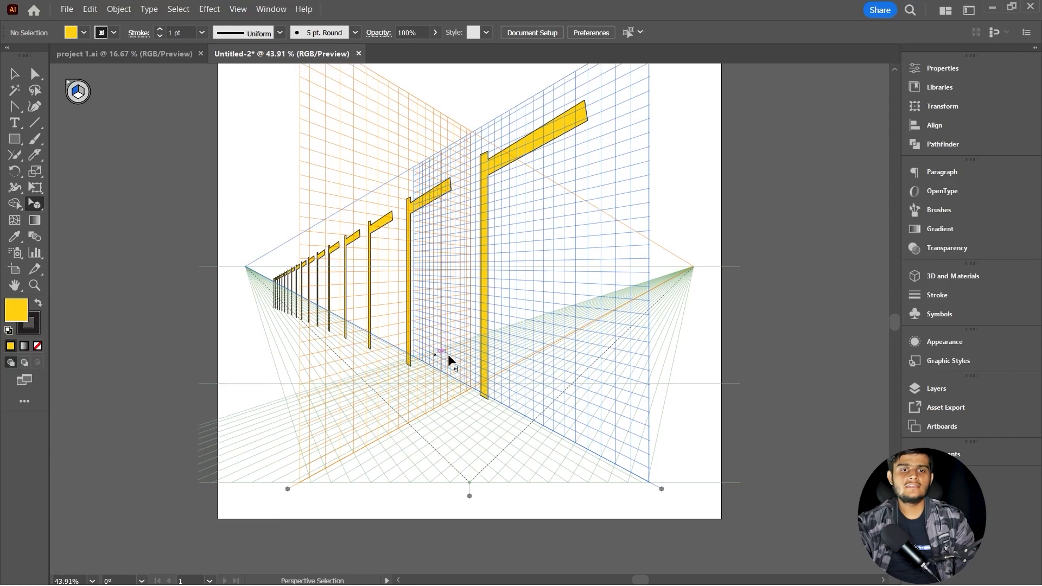
- Duplicate the nearest pole in perspective to below the row, extending past the artboard's lower edge
{"action": "scroll", "coordinate": [502, 356], "scroll_direction": "down", "scroll_amount": 1}
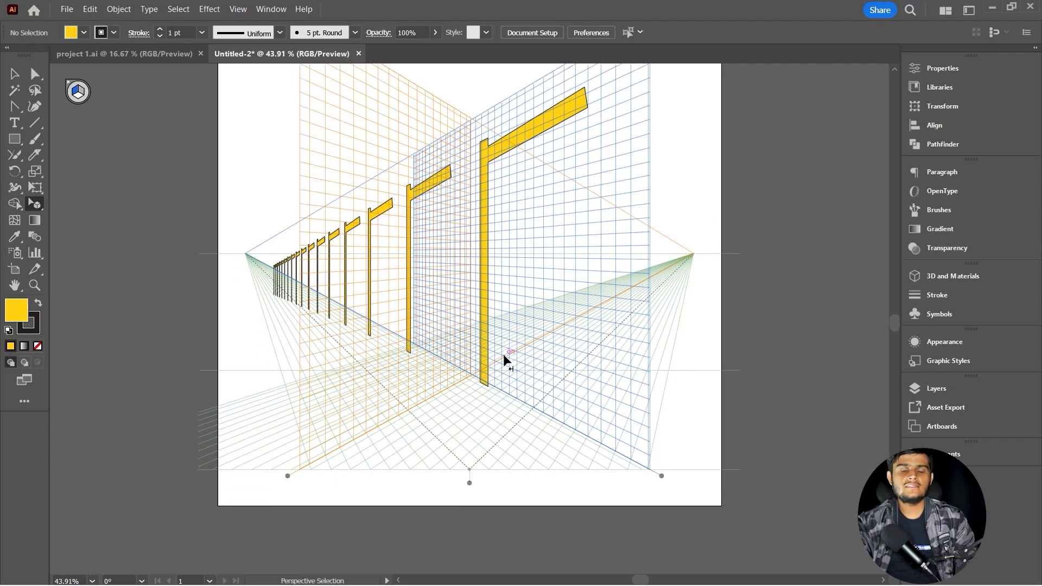
{"action": "left_click", "coordinate": [483, 186]}
{"action": "left_click", "coordinate": [77, 99]}
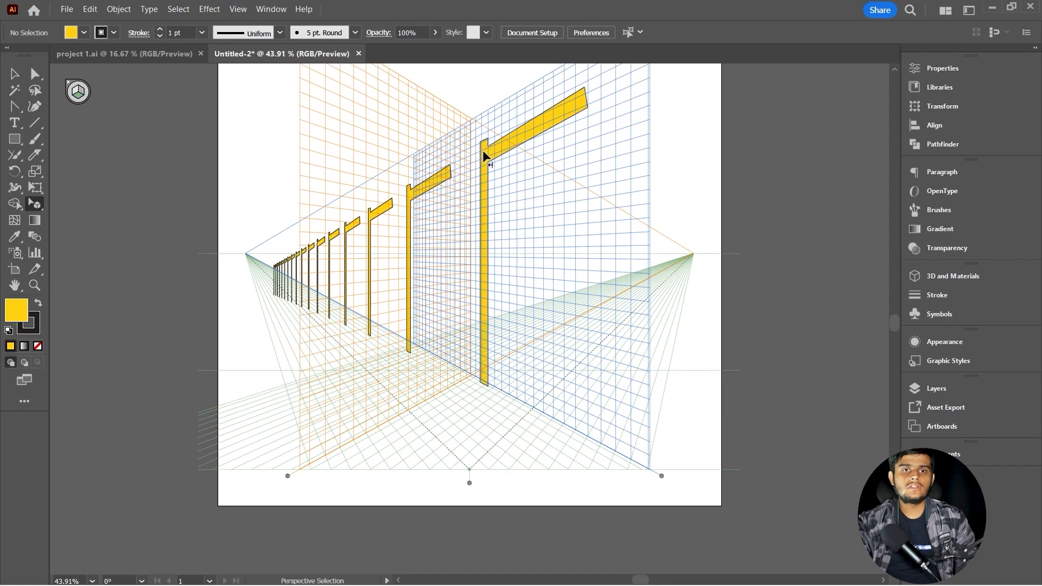
{"action": "left_click_drag", "start_coordinate": [484, 151], "coordinate": [414, 415]}
{"action": "scroll", "coordinate": [418, 415], "scroll_direction": "down", "scroll_amount": 2}
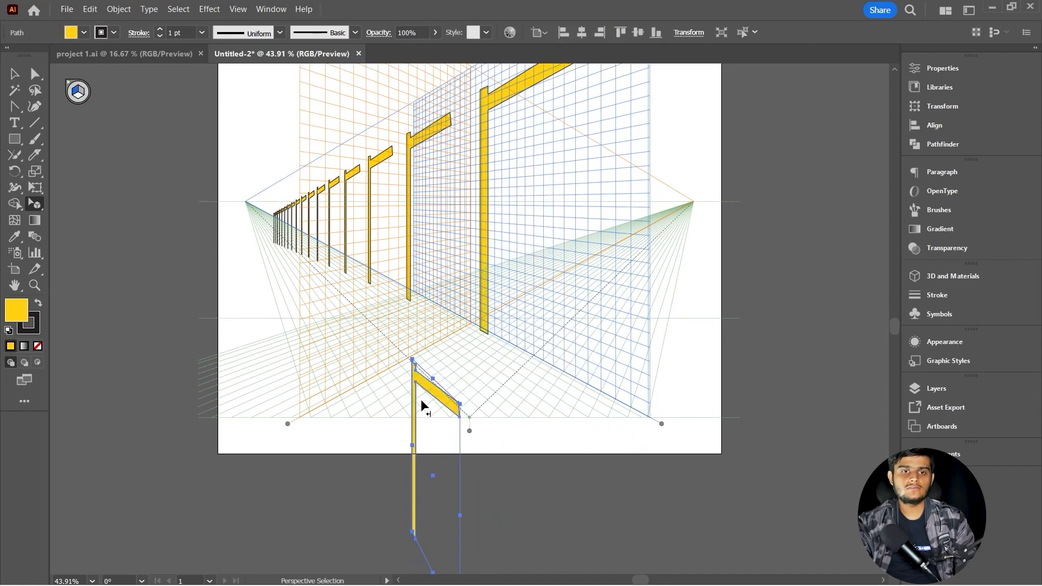
{"action": "scroll", "coordinate": [425, 411], "scroll_direction": "up", "scroll_amount": 1}
- Duplicate the lower pole in perspective up and to the right, in front of the row's nearest pole
{"action": "left_click", "coordinate": [79, 101]}
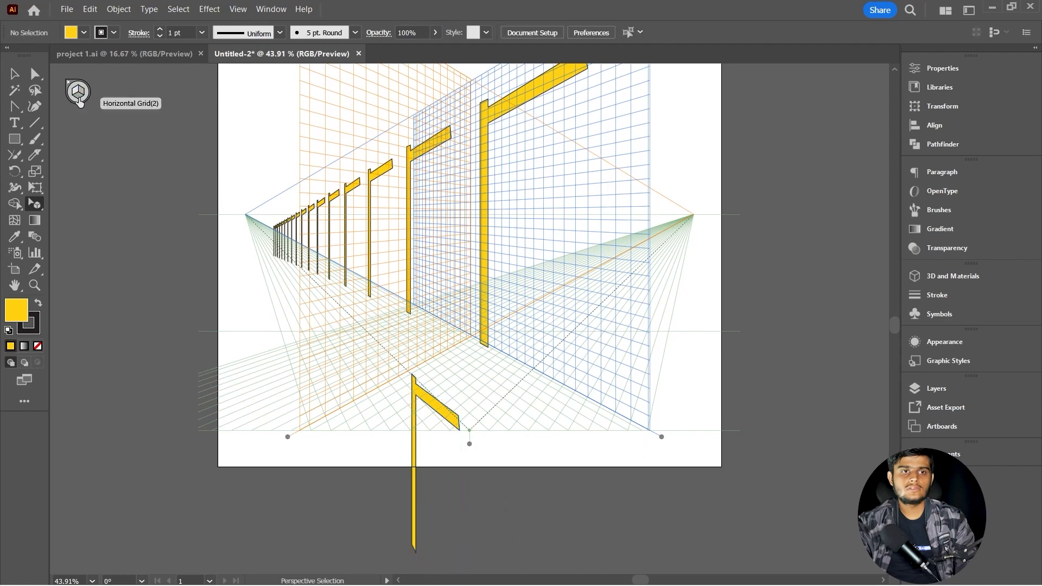
{"action": "left_click", "coordinate": [413, 473]}
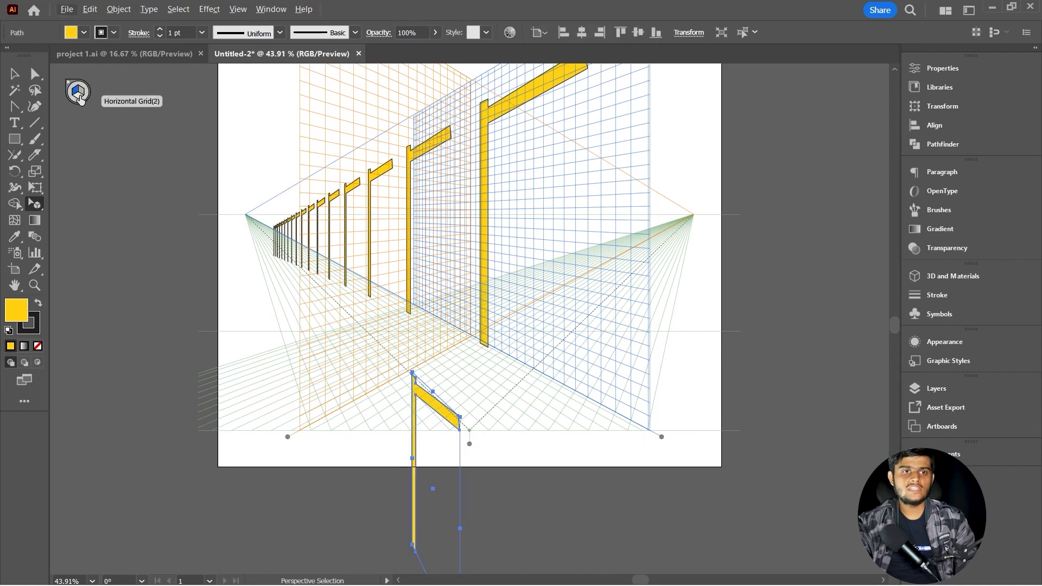
{"action": "left_click_drag", "start_coordinate": [414, 413], "coordinate": [538, 204]}
{"action": "scroll", "coordinate": [659, 238], "scroll_direction": "down", "scroll_amount": 3}
{"action": "scroll", "coordinate": [593, 207], "scroll_direction": "up", "scroll_amount": 2}
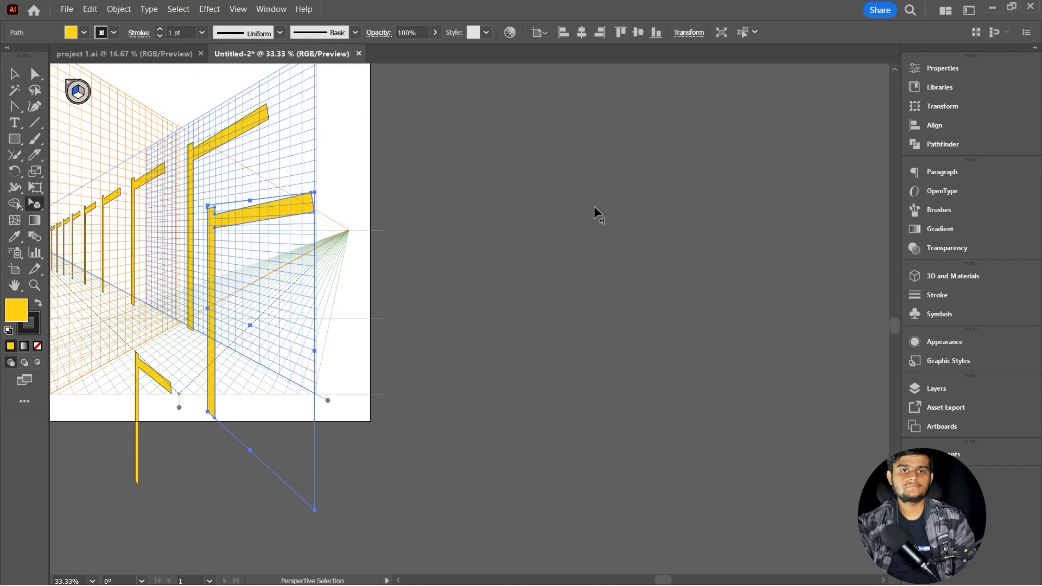
{"action": "key", "text": "v"}
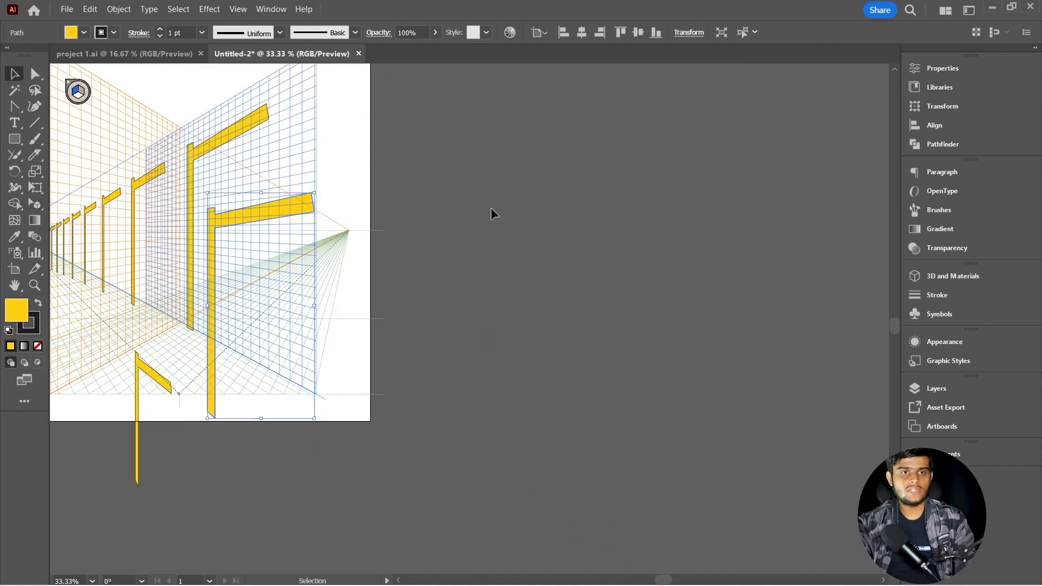
{"action": "left_click", "coordinate": [506, 218]}
{"action": "key", "text": "m"}
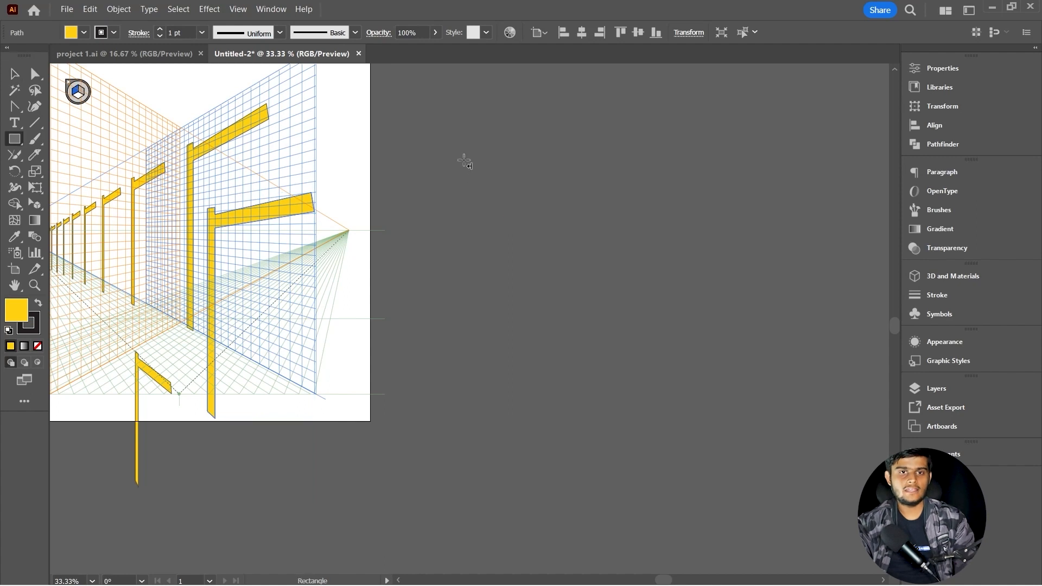
{"action": "key", "text": "o"}
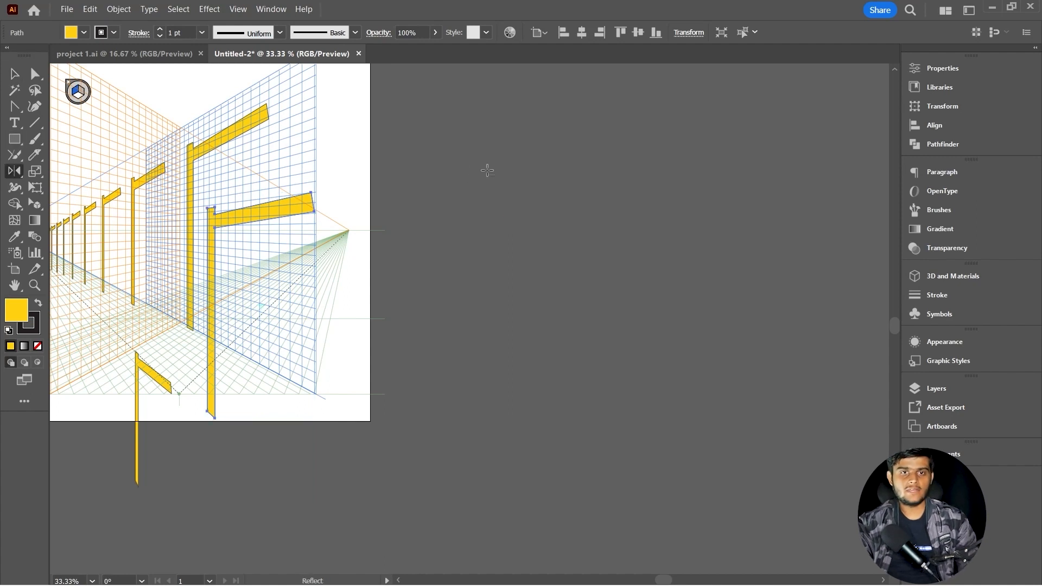
{"action": "left_click", "coordinate": [549, 213], "text": "alt"}
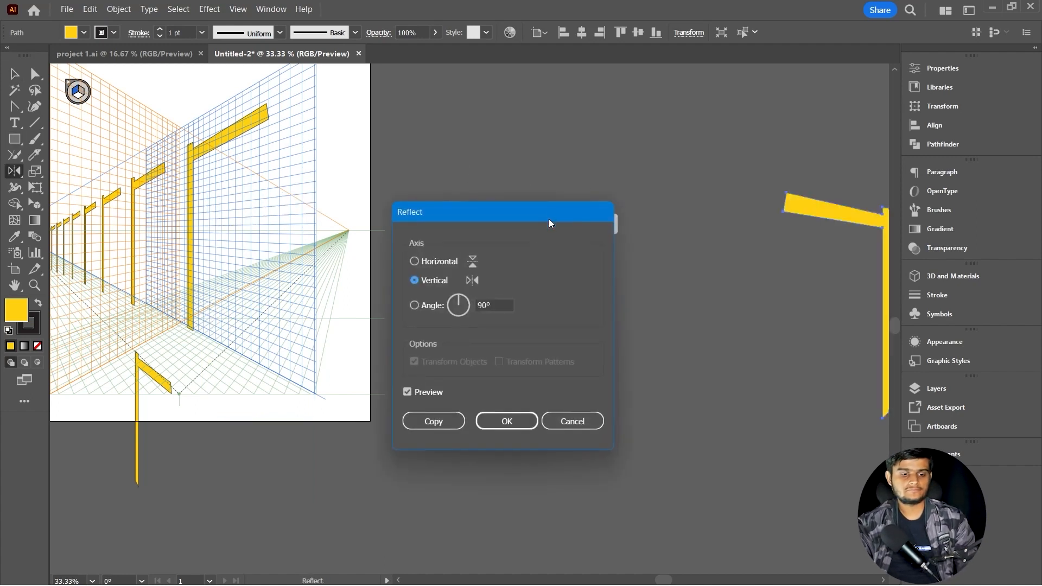
{"action": "left_click", "coordinate": [568, 422]}
- Draw a large yellow ellipse in perspective on the empty canvas to the right of the artboard
{"action": "key", "text": "l"}
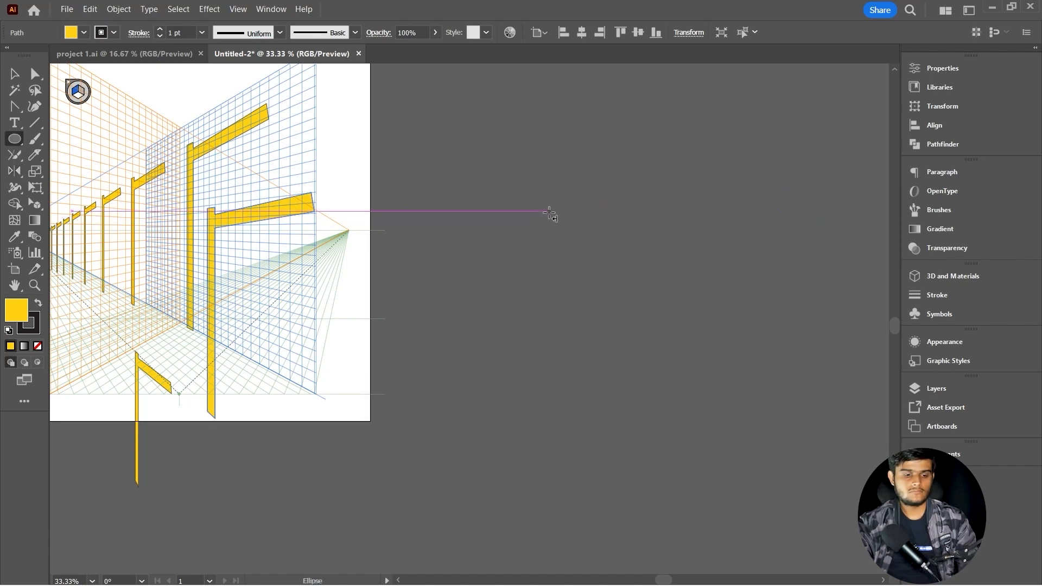
{"action": "left_click_drag", "start_coordinate": [551, 212], "coordinate": [627, 302]}
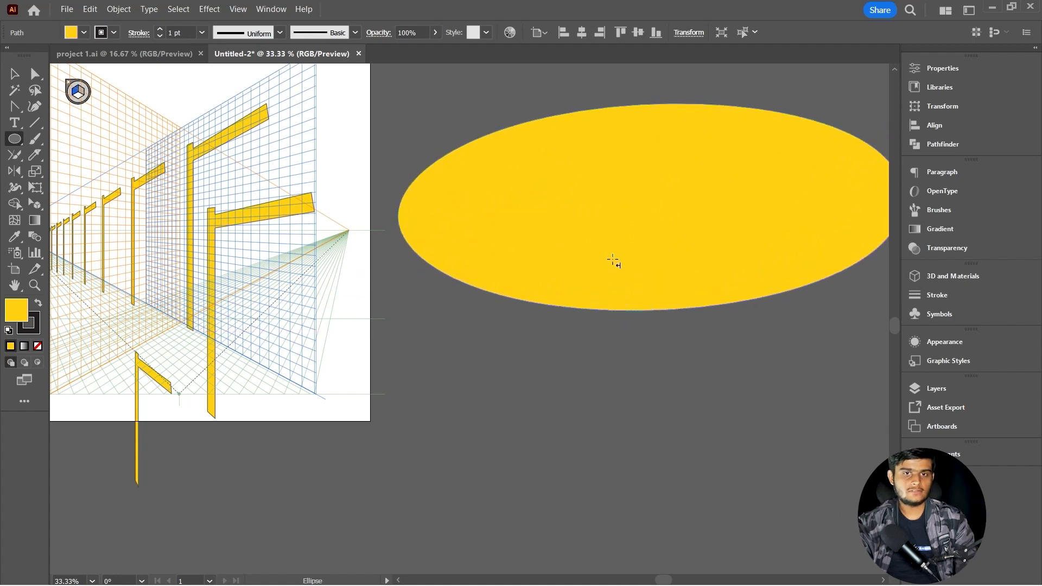
{"action": "left_click_drag", "start_coordinate": [613, 261], "coordinate": [613, 259]}
{"action": "key", "text": "v"}
{"action": "key", "text": "ctrl+minus"}
{"action": "key", "text": "ctrl+minus"}
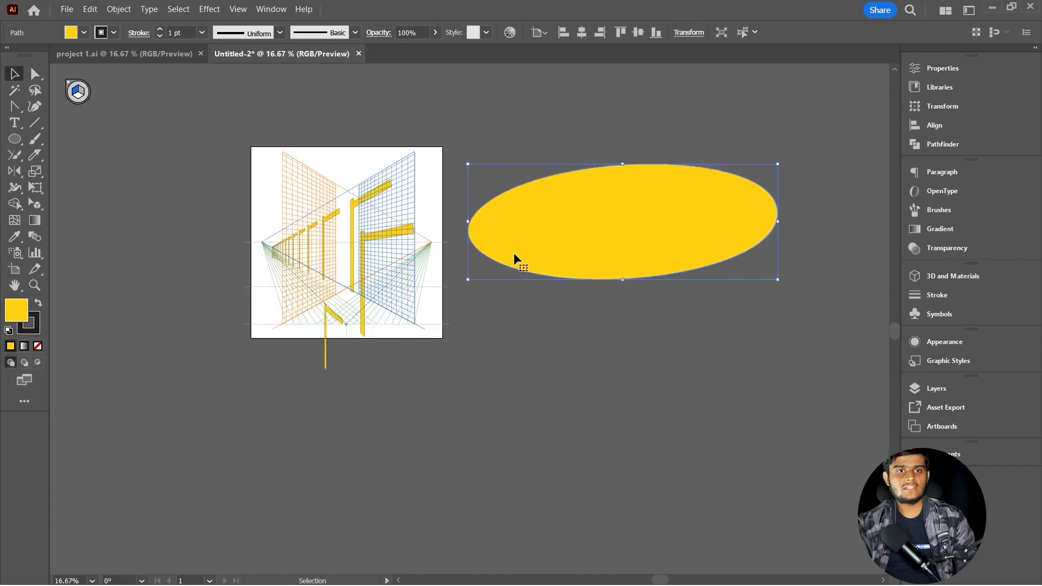
- Delete the large yellow ellipse and all the lamp poles on and around the artboard
{"action": "key", "text": "Delete"}
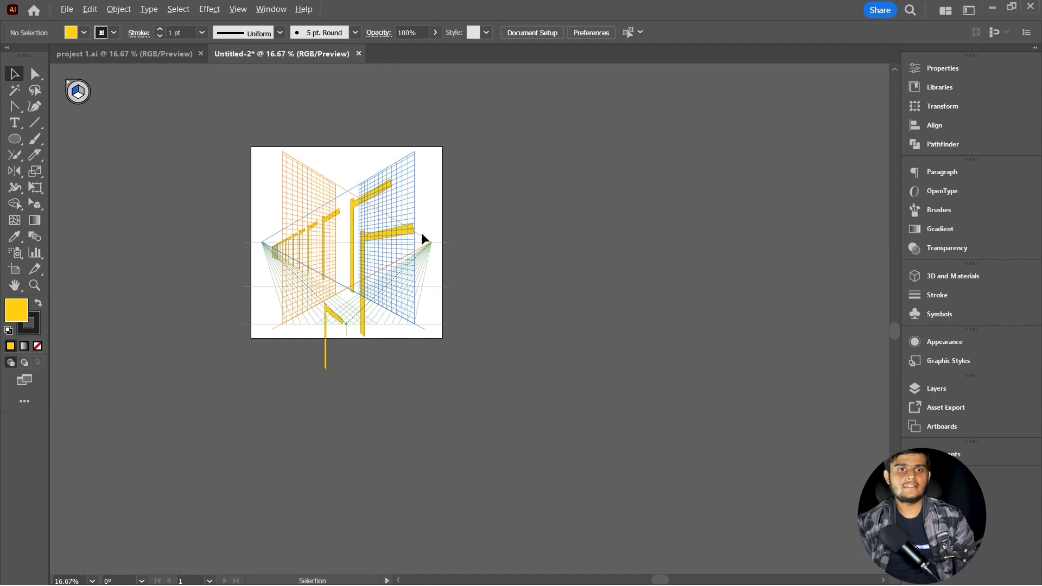
{"action": "key", "text": "ctrl+plus"}
{"action": "key", "text": "ctrl+plus"}
{"action": "key", "text": "ctrl+minus"}
{"action": "left_click_drag", "start_coordinate": [162, 172], "coordinate": [522, 366]}
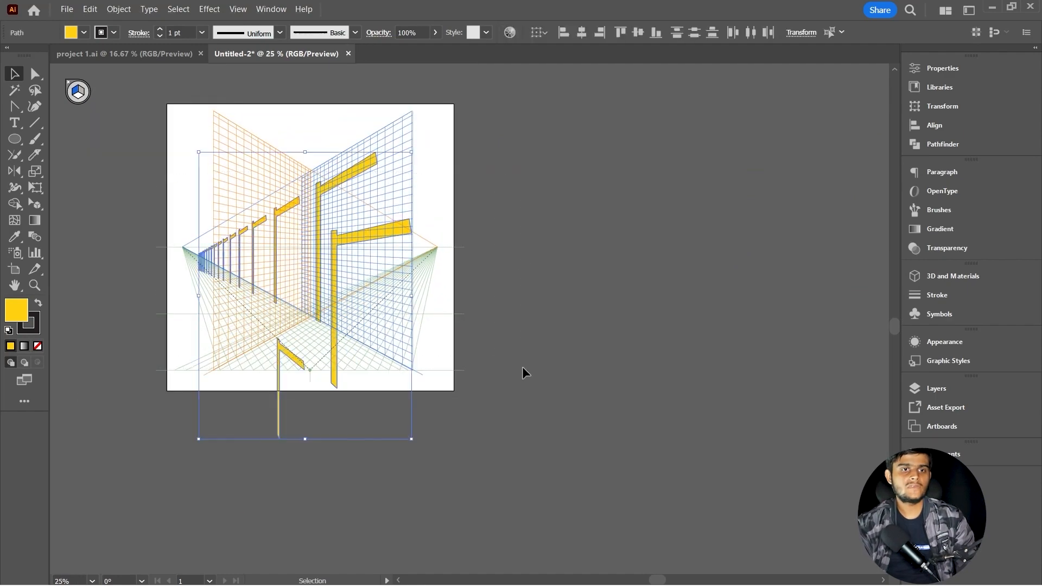
{"action": "key", "text": "Delete"}
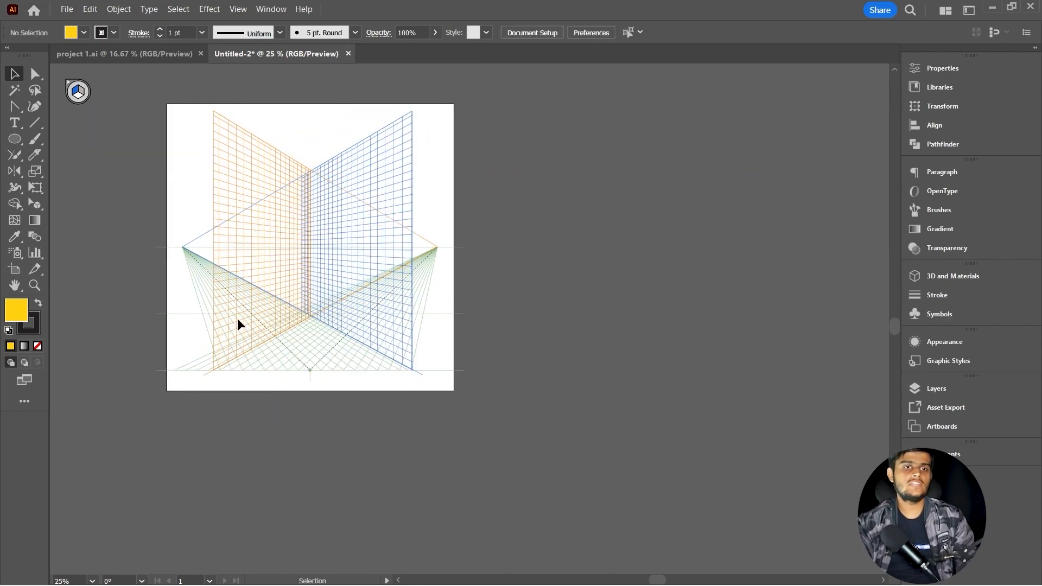
- Hide the perspective grid so the artboard can be used for ordinary flat drawing
{"action": "left_click", "coordinate": [37, 204]}
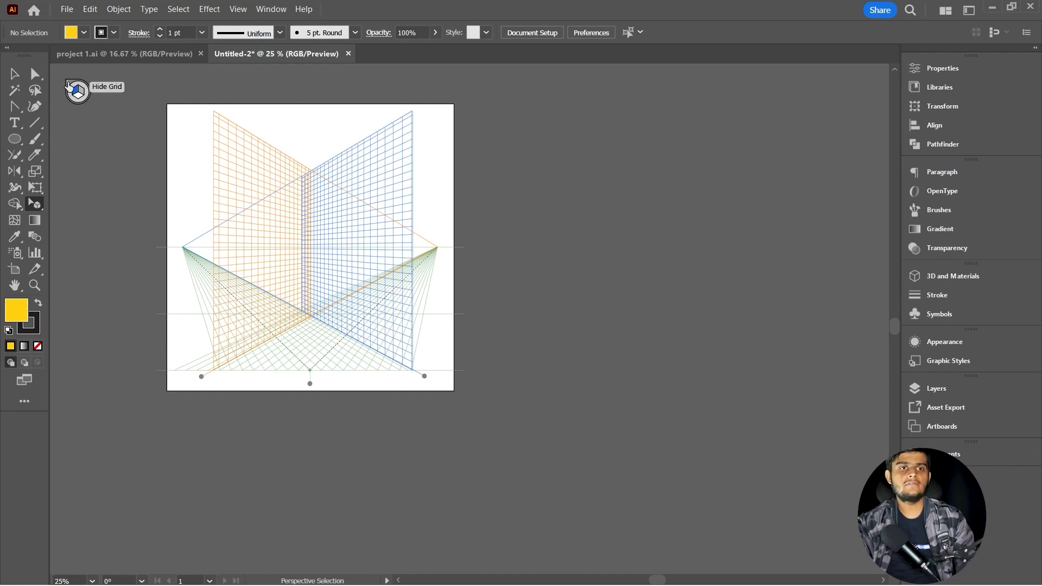
{"action": "left_click", "coordinate": [68, 84]}
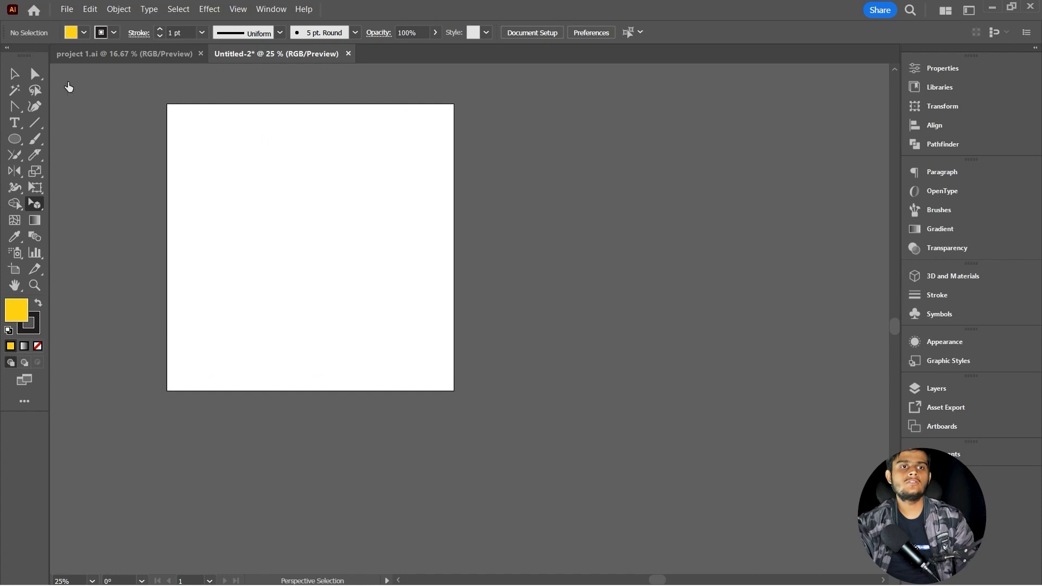
{"action": "scroll", "coordinate": [243, 148], "scroll_direction": "up", "scroll_amount": 3}
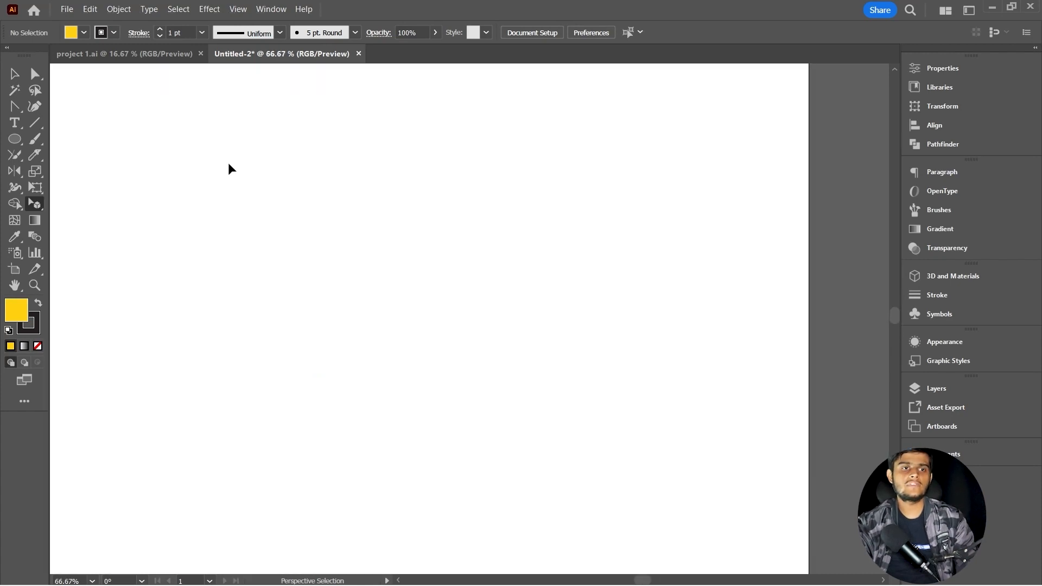
{"action": "scroll", "coordinate": [308, 254], "scroll_direction": "down", "scroll_amount": 1}
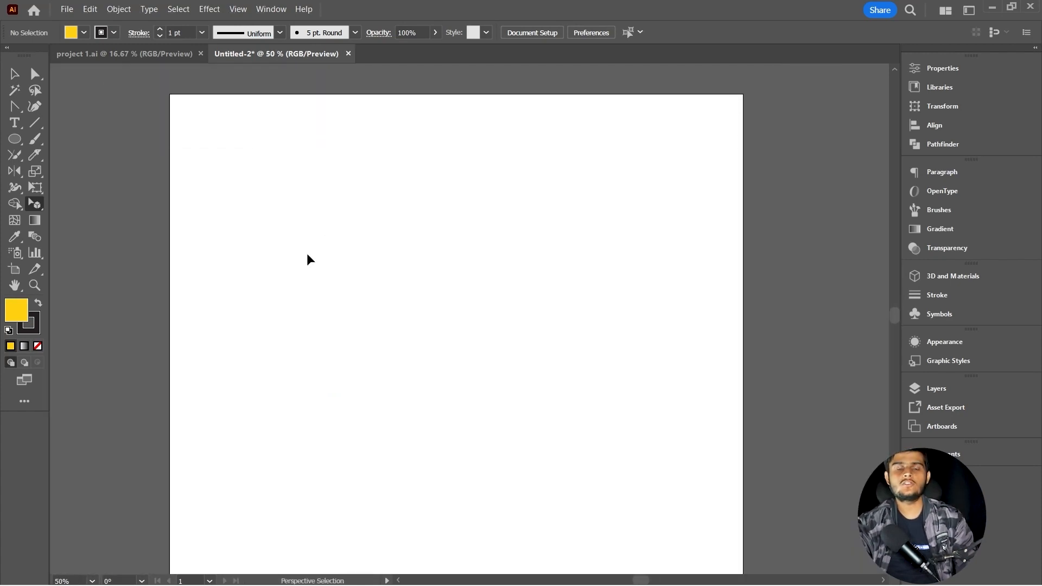
{"action": "scroll", "coordinate": [224, 250], "scroll_direction": "down", "scroll_amount": 1}
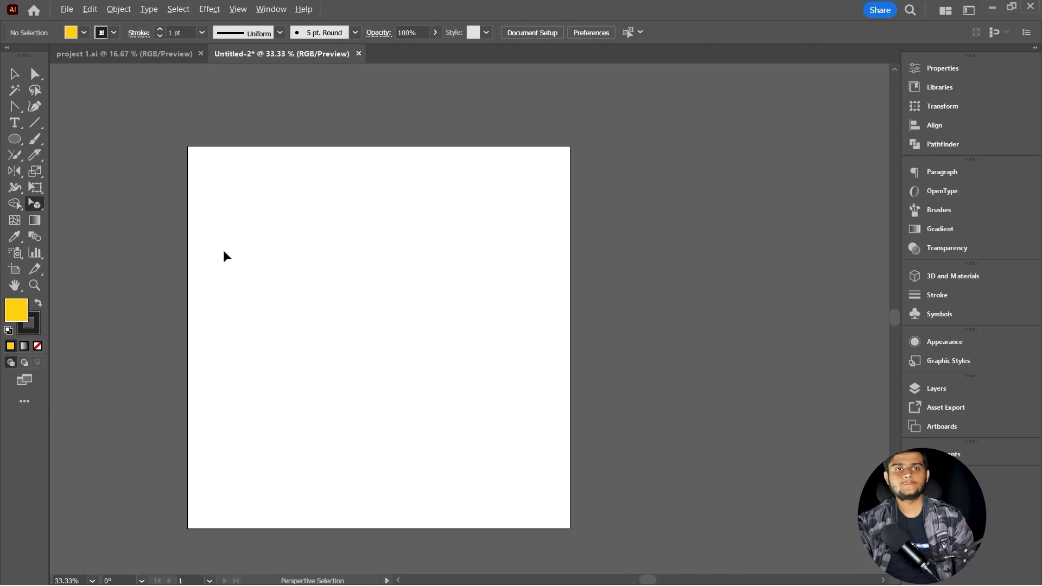
{"action": "scroll", "coordinate": [231, 249], "scroll_direction": "up", "scroll_amount": 1}
{"action": "left_click_drag", "start_coordinate": [240, 249], "coordinate": [226, 267]}
{"action": "scroll", "coordinate": [226, 266], "scroll_direction": "down", "scroll_amount": 1}
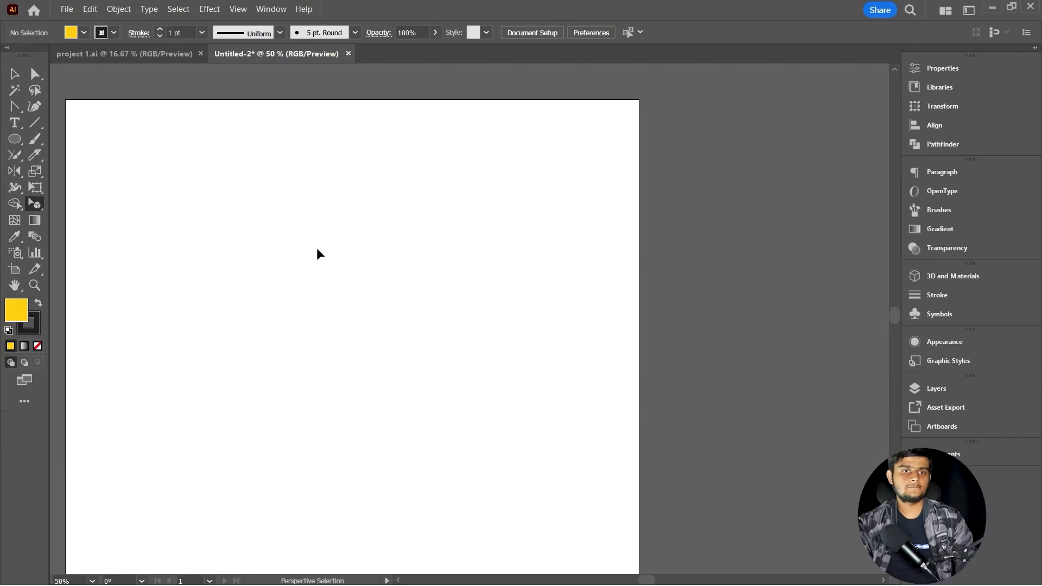
{"action": "left_click_drag", "start_coordinate": [317, 250], "coordinate": [339, 250]}
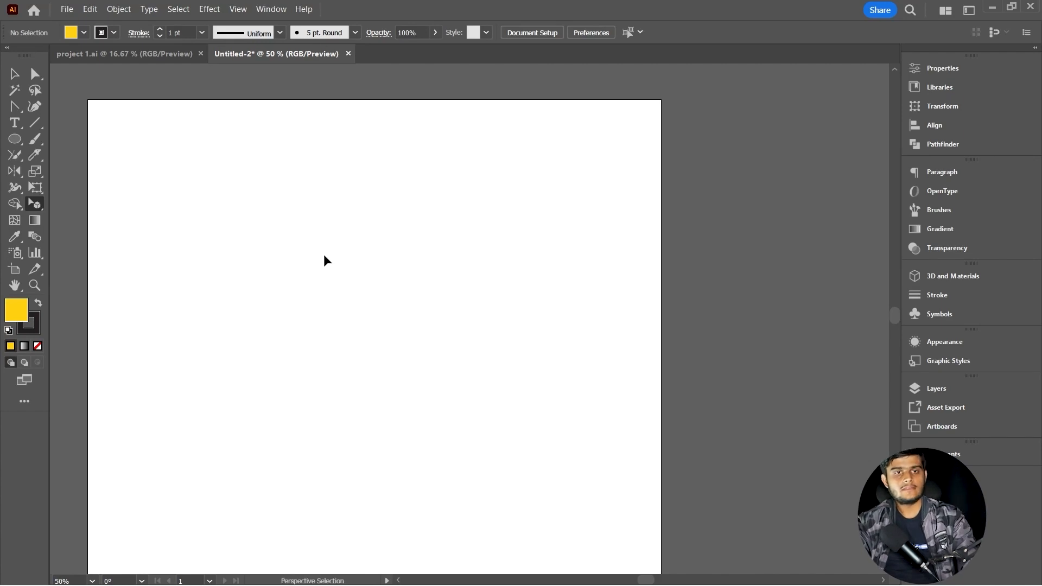
{"action": "key", "text": "o"}
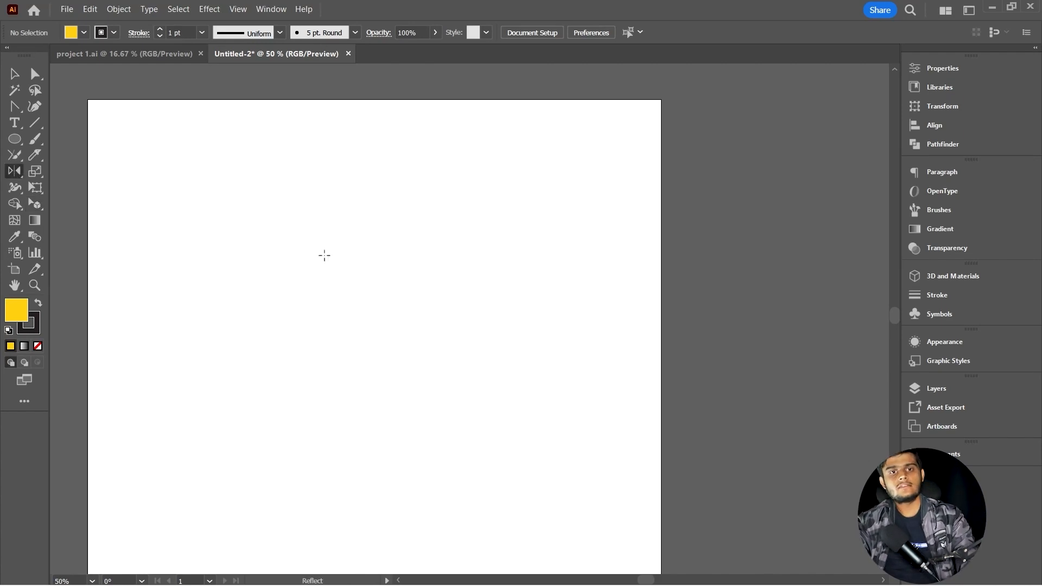
{"action": "left_click", "coordinate": [388, 380], "text": "alt"}
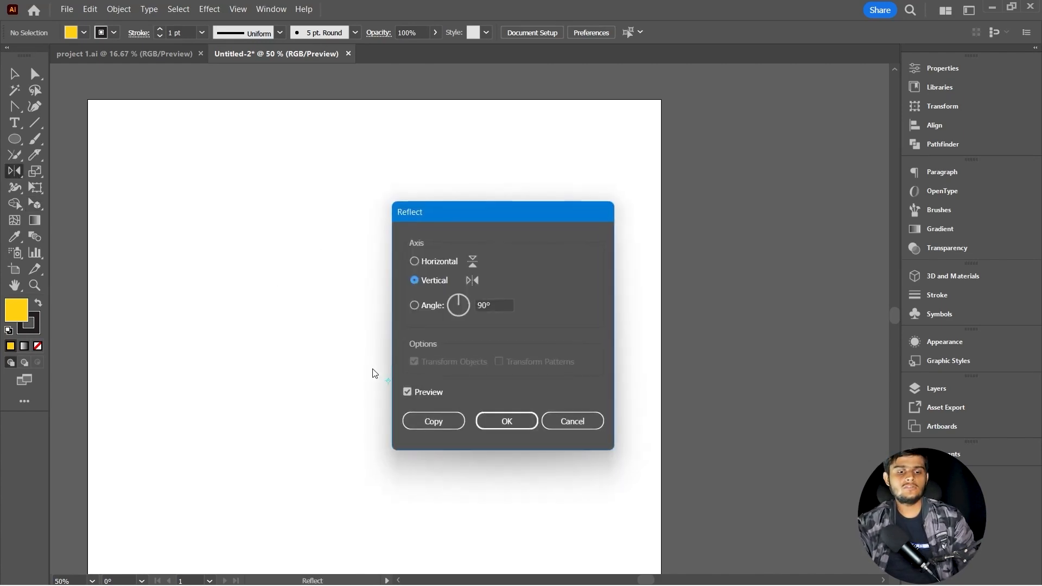
{"action": "left_click", "coordinate": [568, 421]}
- Draw a large yellow circle on the upper-left part of the artboard, spanning about half of its width
{"action": "key", "text": "l"}
{"action": "left_click_drag", "start_coordinate": [313, 244], "coordinate": [432, 386]}
{"action": "key", "text": "v"}
{"action": "left_click_drag", "start_coordinate": [354, 279], "coordinate": [354, 359]}
- Change the circle's solid fill to bright purple, C90DF7
{"action": "double_click", "coordinate": [23, 309]}
{"action": "left_click_drag", "start_coordinate": [381, 212], "coordinate": [446, 182]}
{"action": "left_click", "coordinate": [476, 213]}
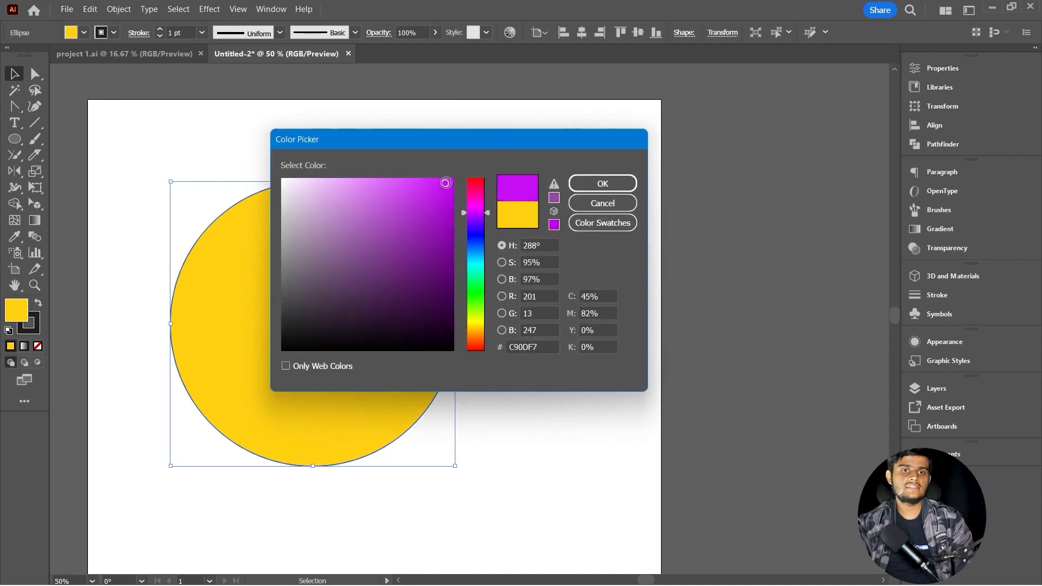
{"action": "left_click", "coordinate": [588, 187]}
{"action": "left_click", "coordinate": [530, 285]}
{"action": "left_click", "coordinate": [309, 375]}
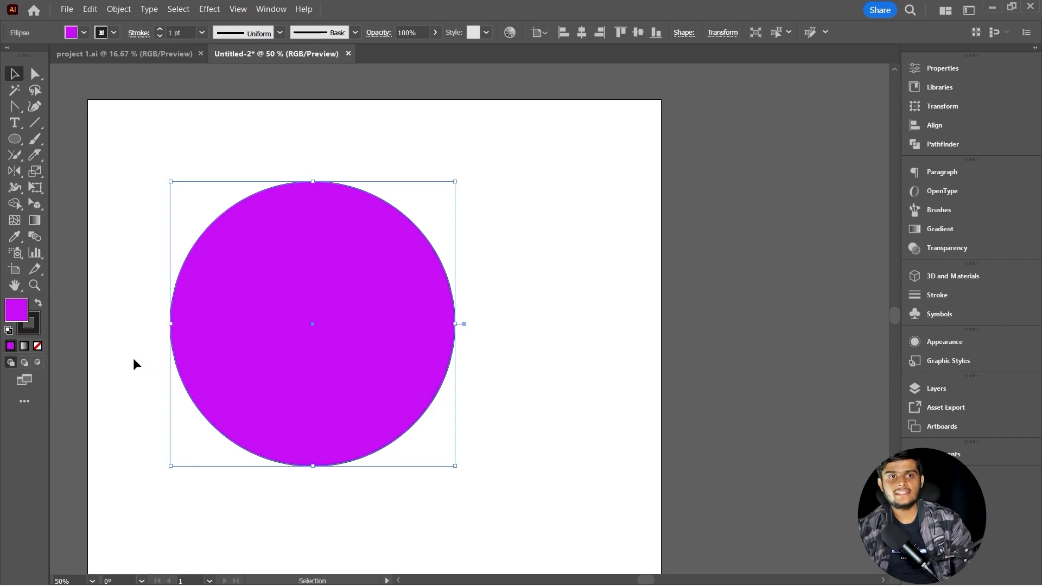
- Apply the default white-to-black linear gradient to the circle and switch its white stop to the RGB colour model
{"action": "left_click", "coordinate": [24, 346]}
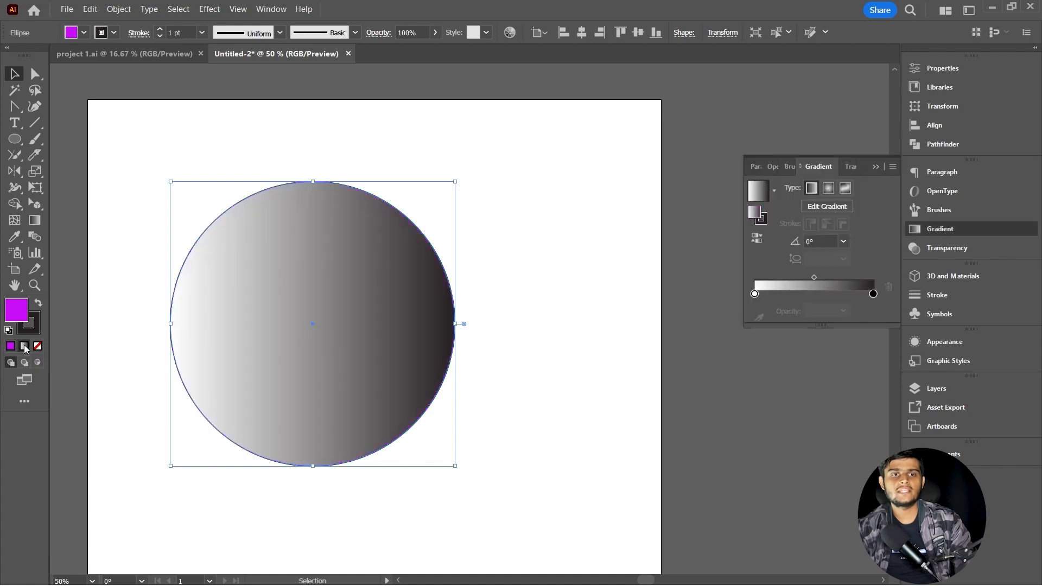
{"action": "double_click", "coordinate": [755, 294]}
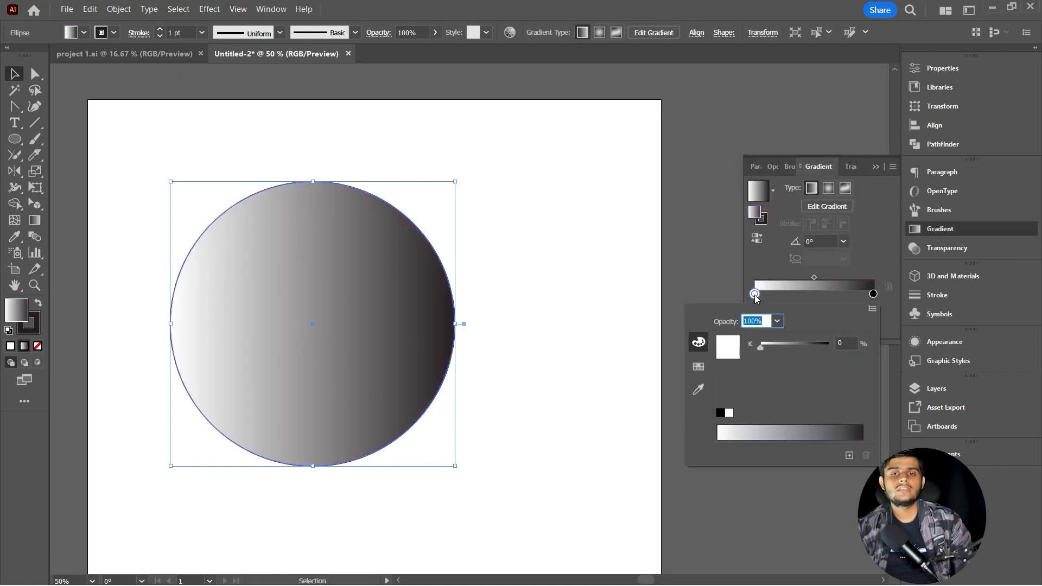
{"action": "left_click", "coordinate": [14, 76]}
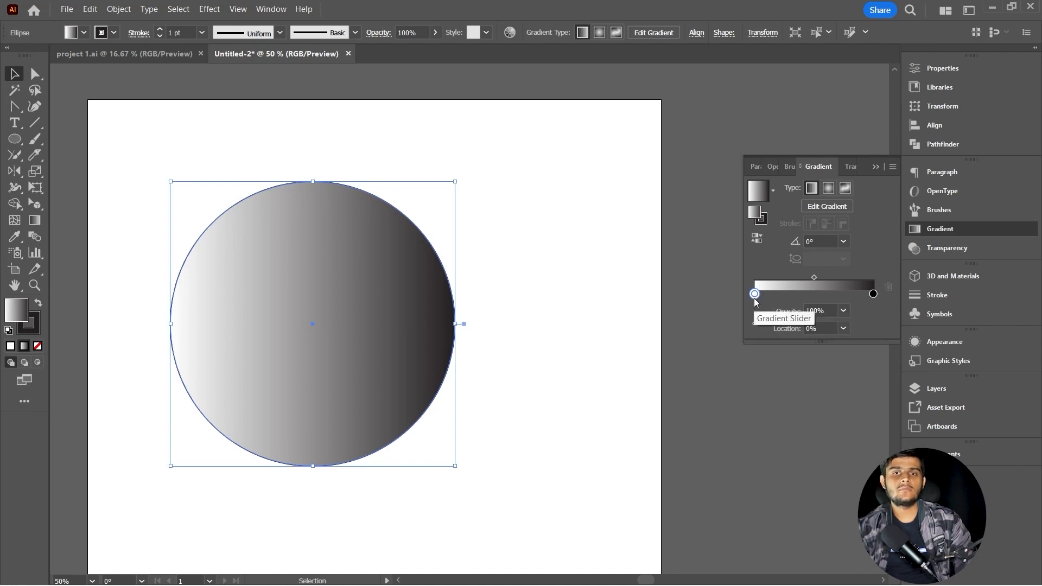
{"action": "double_click", "coordinate": [755, 294]}
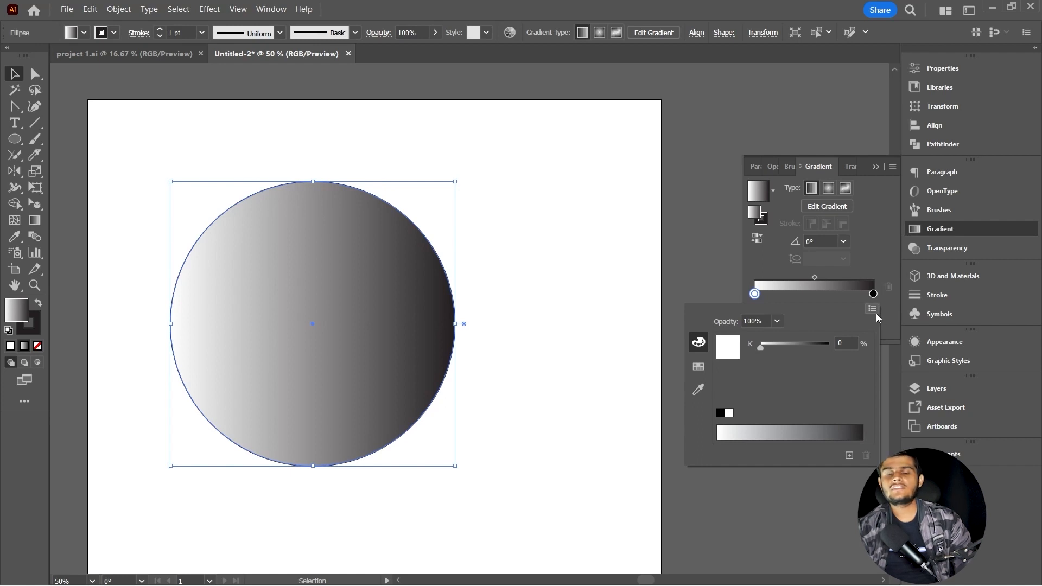
{"action": "left_click", "coordinate": [754, 294]}
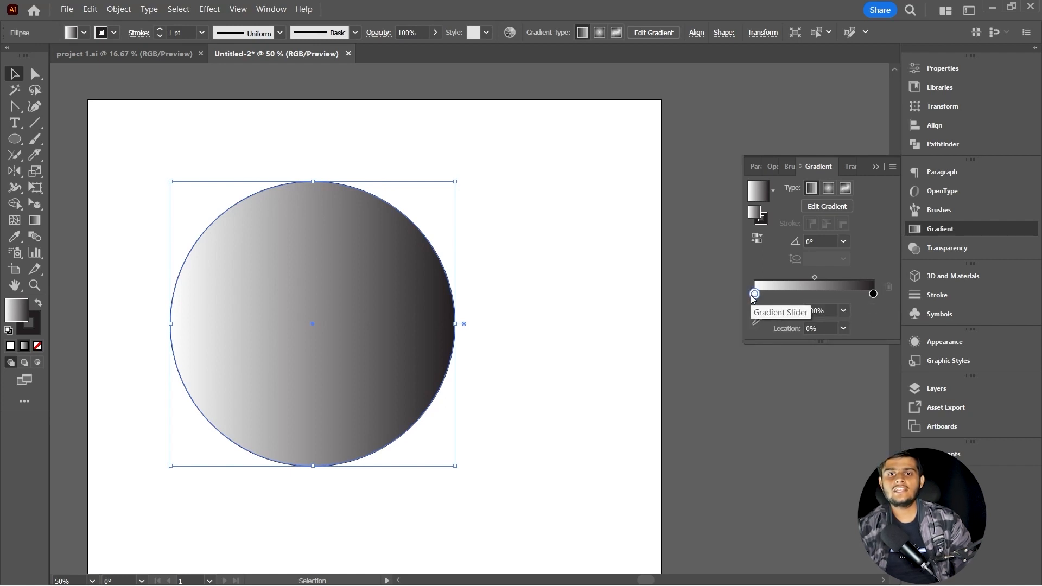
{"action": "double_click", "coordinate": [755, 294]}
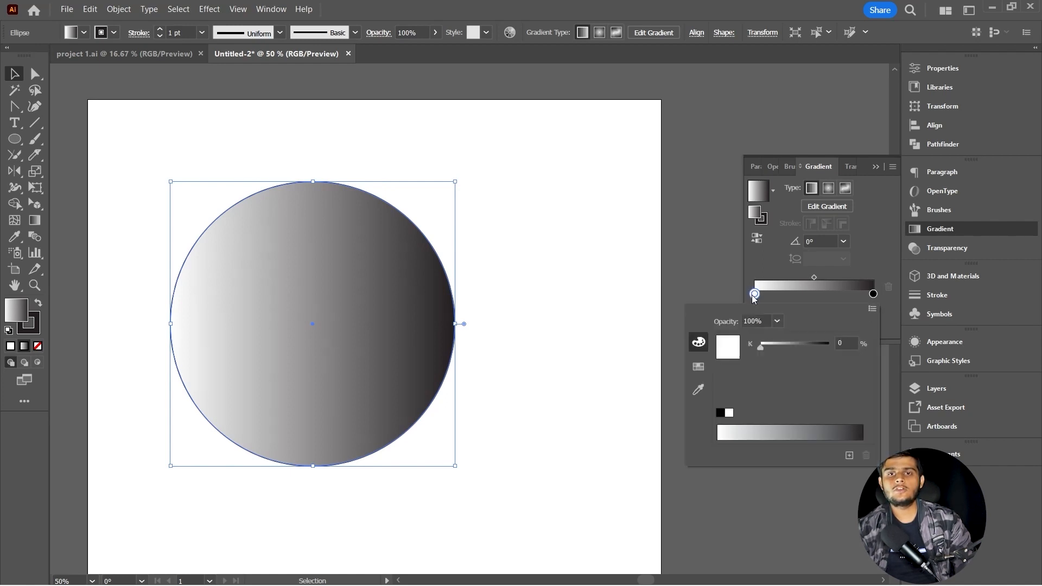
{"action": "left_click", "coordinate": [873, 310]}
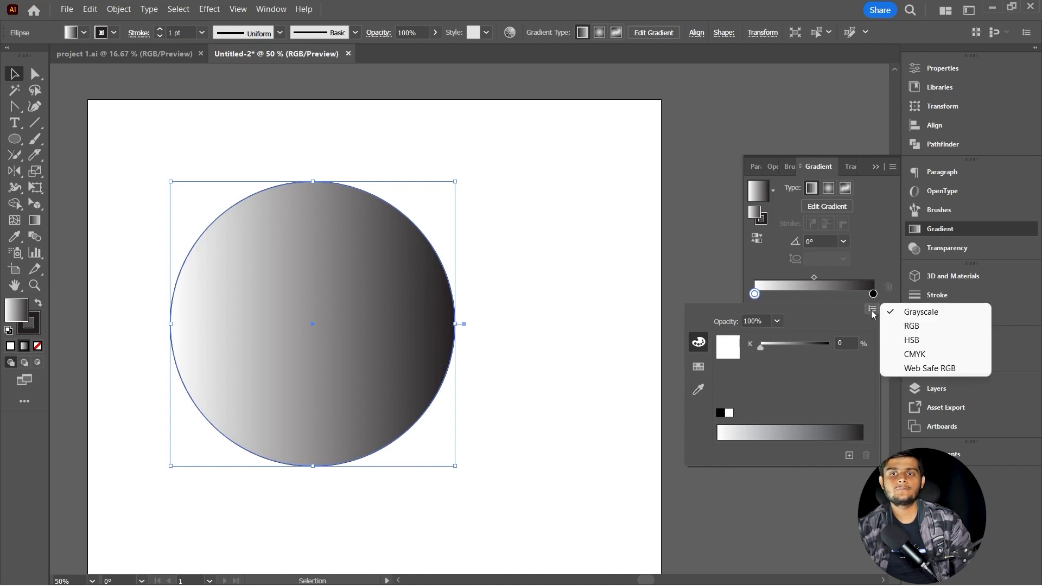
{"action": "left_click", "coordinate": [905, 326]}
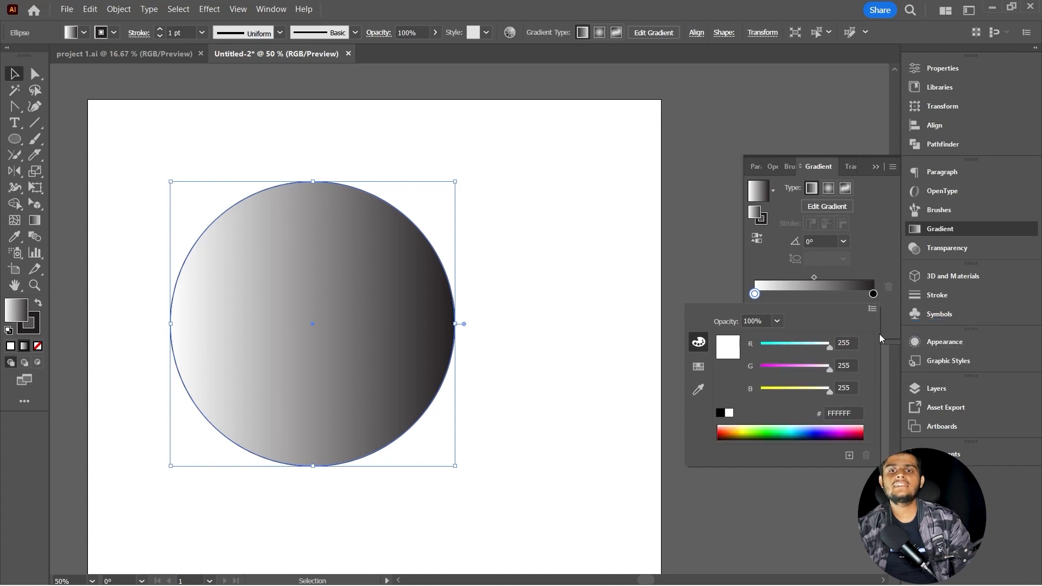
- Set the starting gradient stop to RGB 135, 0, 143 and place a copy of it at the gradient's other end, replacing black
{"action": "left_click_drag", "start_coordinate": [824, 347], "coordinate": [761, 369]}
{"action": "left_click_drag", "start_coordinate": [830, 390], "coordinate": [799, 394]}
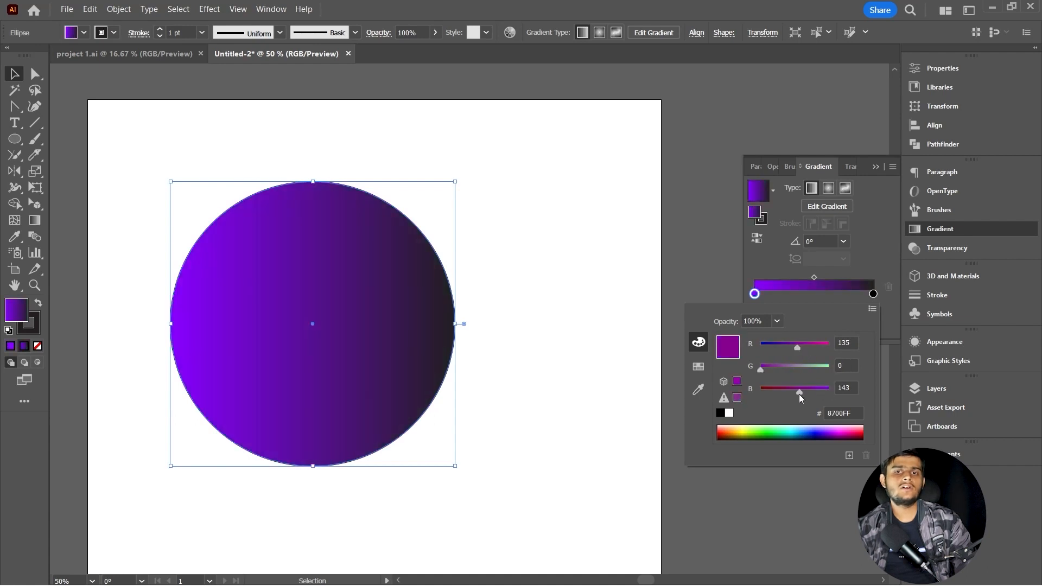
{"action": "left_click", "coordinate": [756, 296]}
{"action": "left_click_drag", "start_coordinate": [755, 295], "coordinate": [874, 307]}
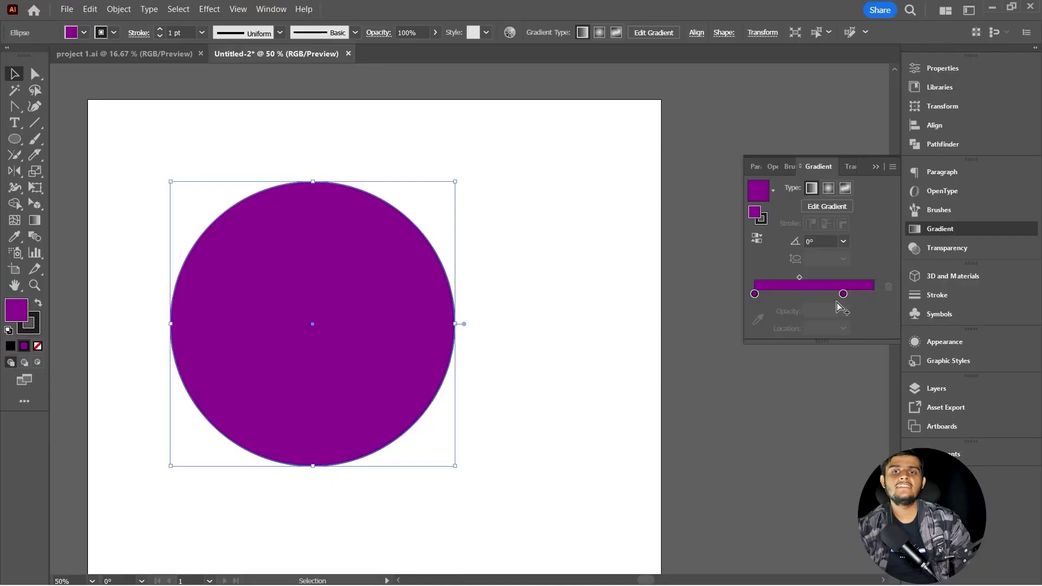
{"action": "left_click_drag", "start_coordinate": [843, 294], "coordinate": [874, 294]}
- Recolour the gradient's end stop orange, with green 181, blue 0 and red at its maximum, and deselect the circle
{"action": "double_click", "coordinate": [874, 295]}
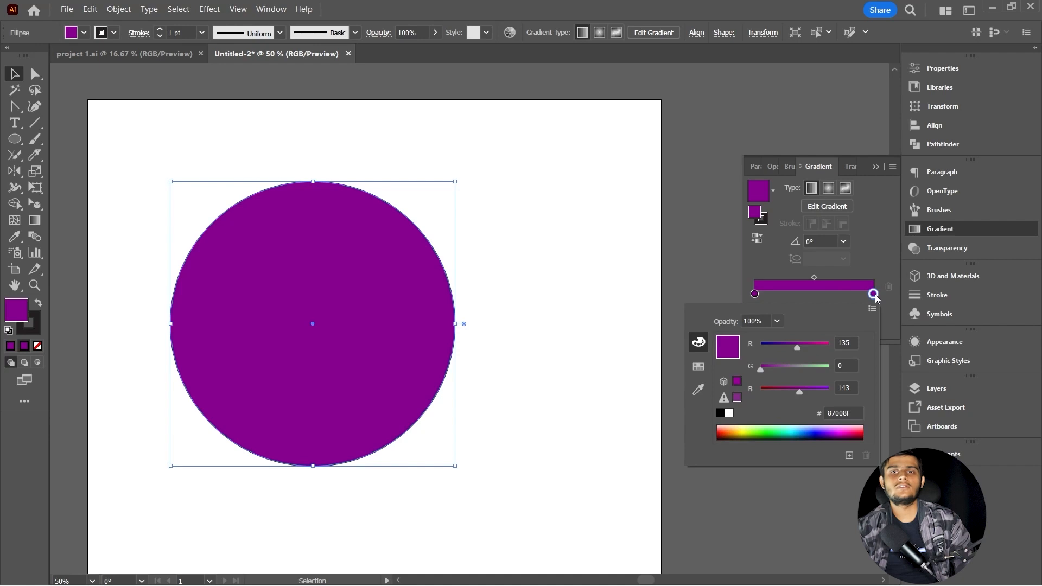
{"action": "left_click", "coordinate": [809, 367]}
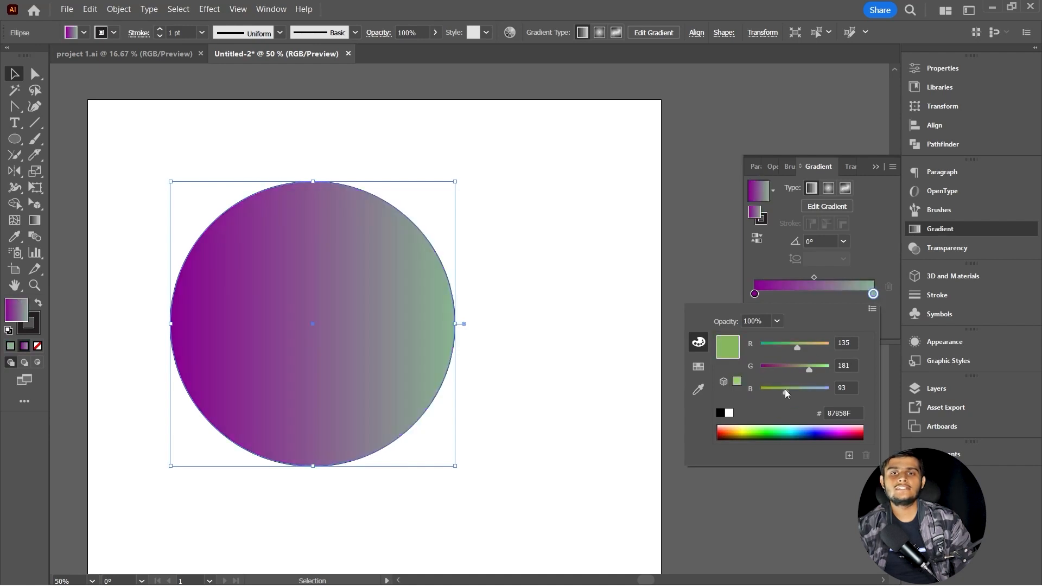
{"action": "left_click", "coordinate": [760, 390]}
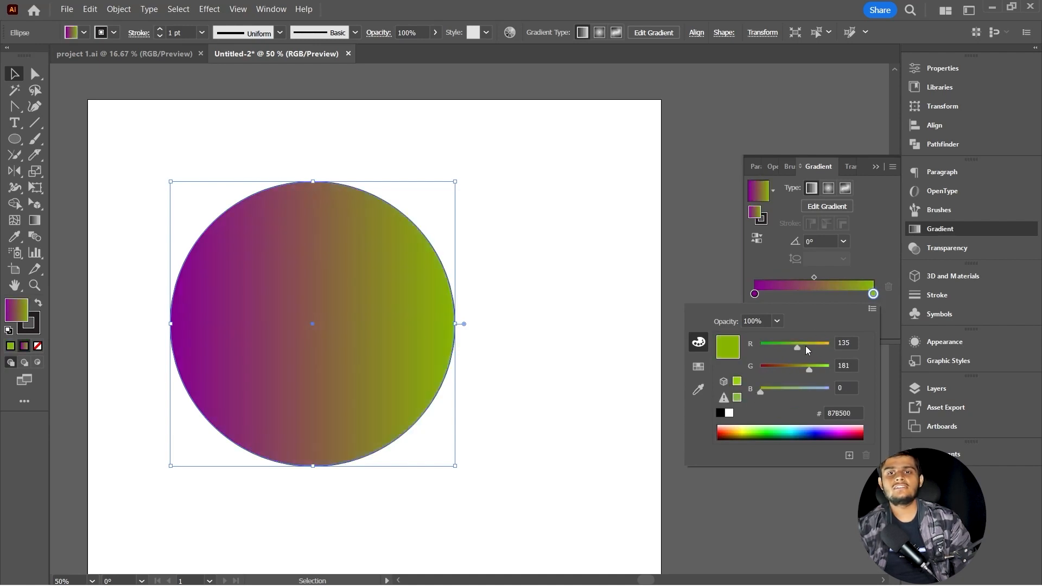
{"action": "left_click_drag", "start_coordinate": [805, 347], "coordinate": [834, 346]}
{"action": "left_click", "coordinate": [511, 308]}
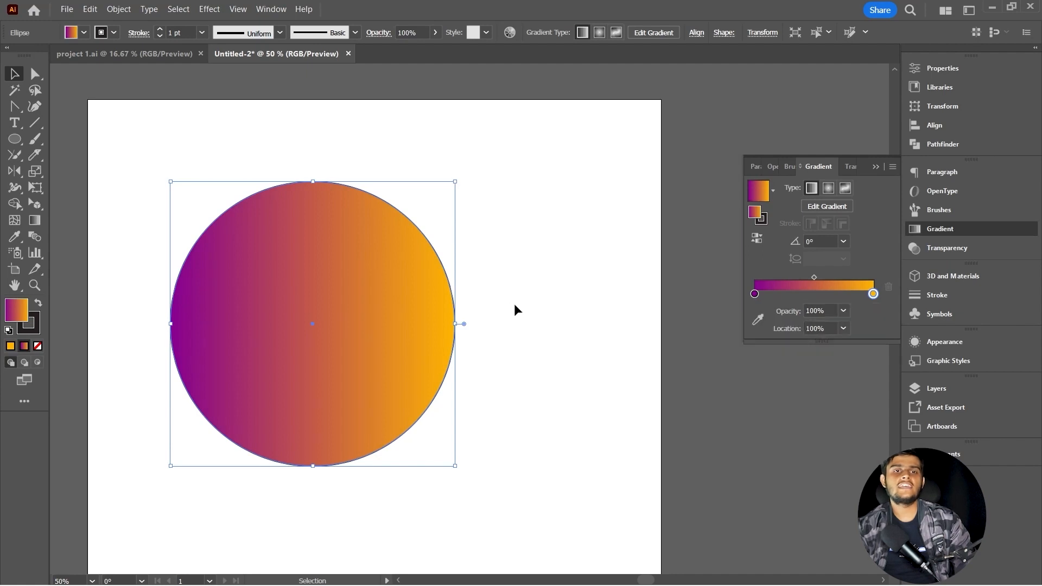
{"action": "left_click", "coordinate": [525, 305]}
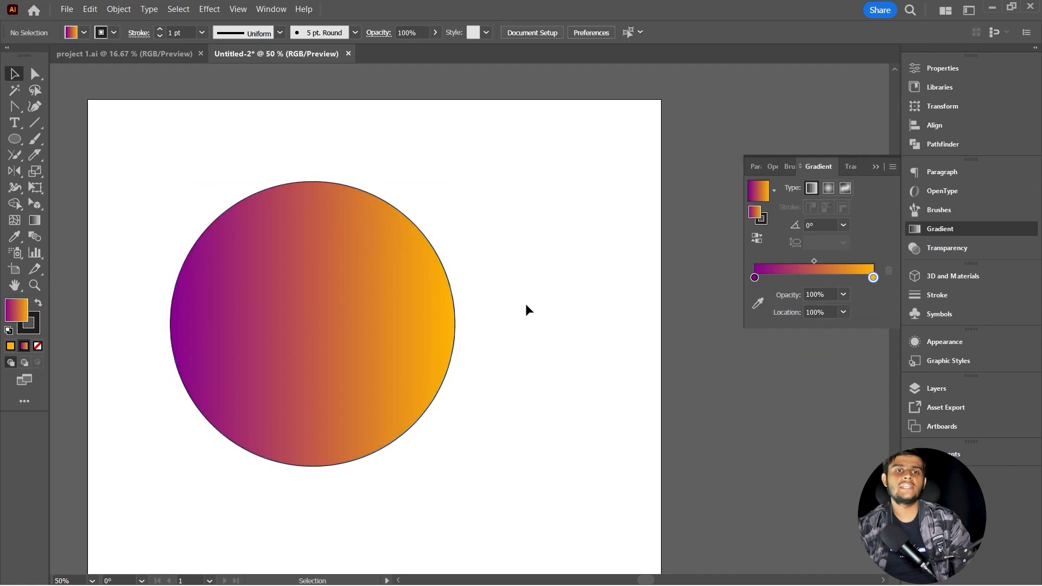
- Compare the radial and linear gradient types on the circle, ending on radial
{"action": "left_click", "coordinate": [391, 325]}
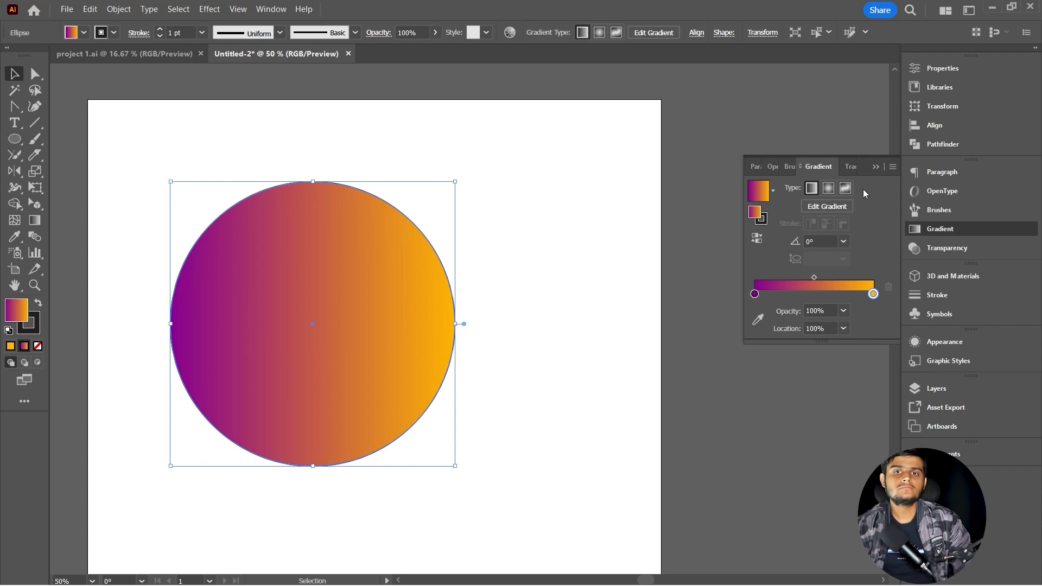
{"action": "left_click", "coordinate": [824, 189]}
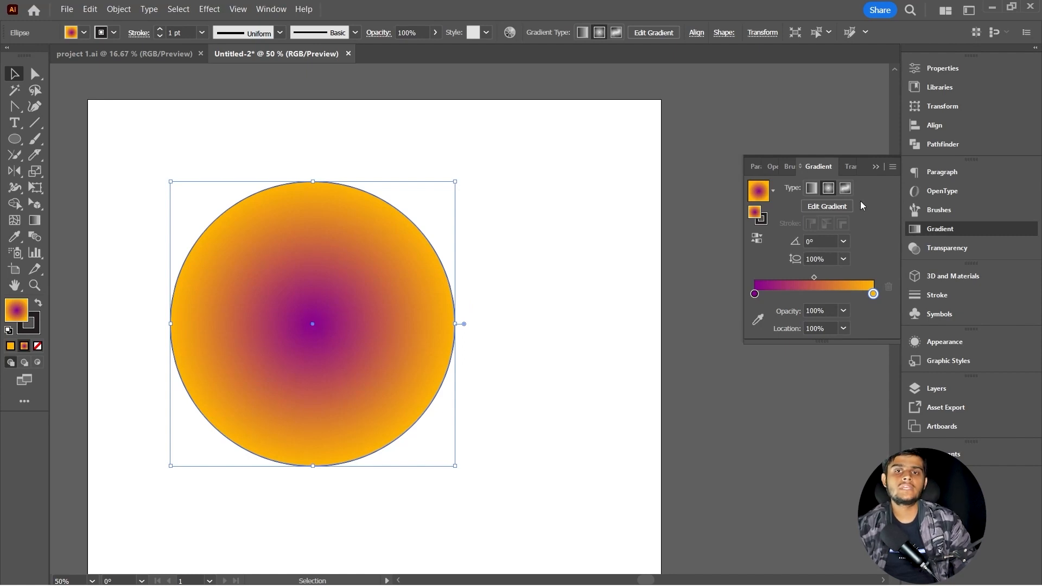
{"action": "left_click", "coordinate": [811, 189]}
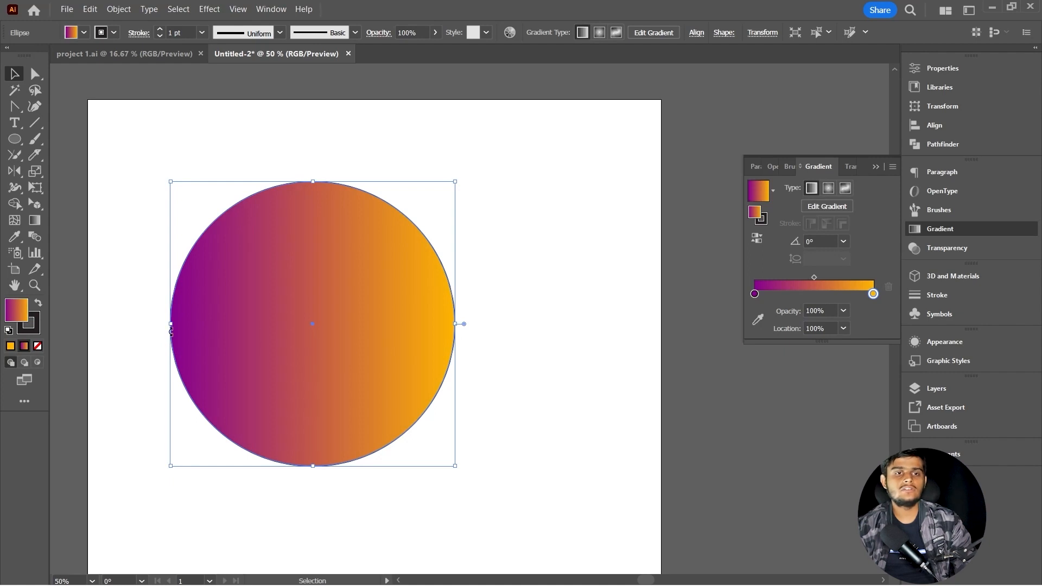
{"action": "left_click", "coordinate": [828, 189]}
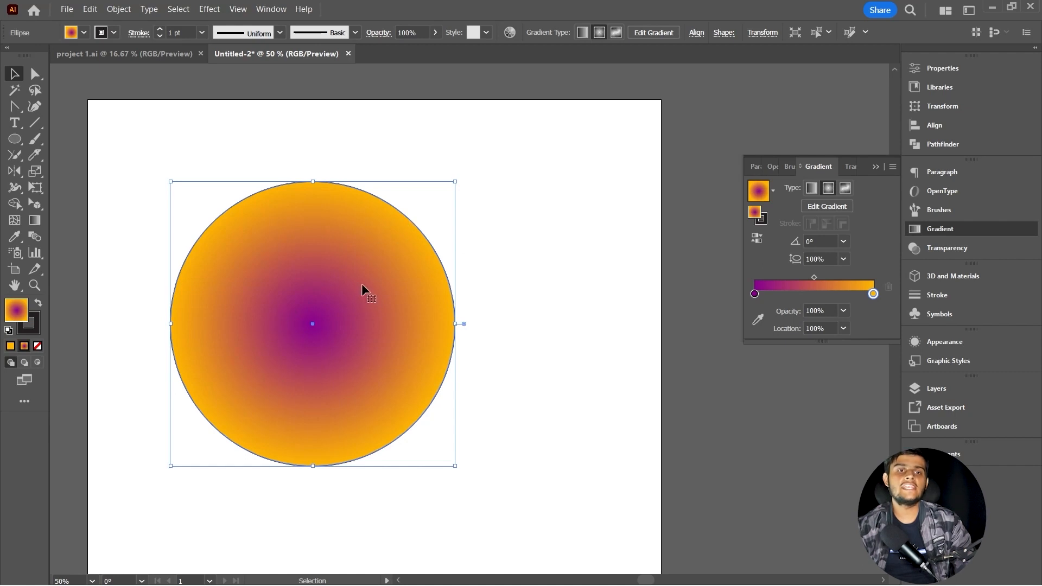
- Apply a freeform gradient to the circle and add a colour stop in its upper-left area set to RGB 0, 255, 0
{"action": "left_click", "coordinate": [845, 191]}
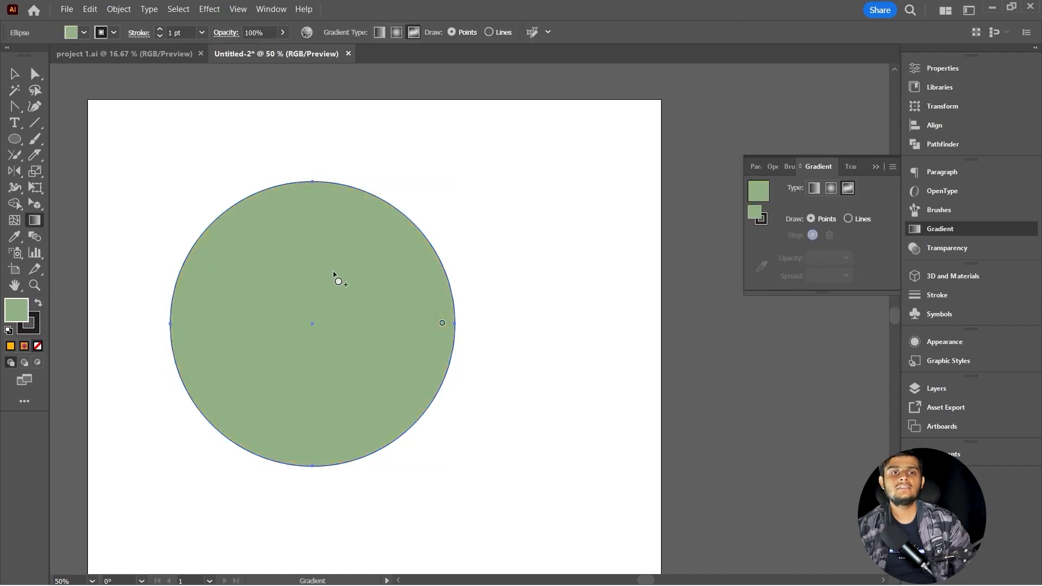
{"action": "left_click", "coordinate": [256, 225]}
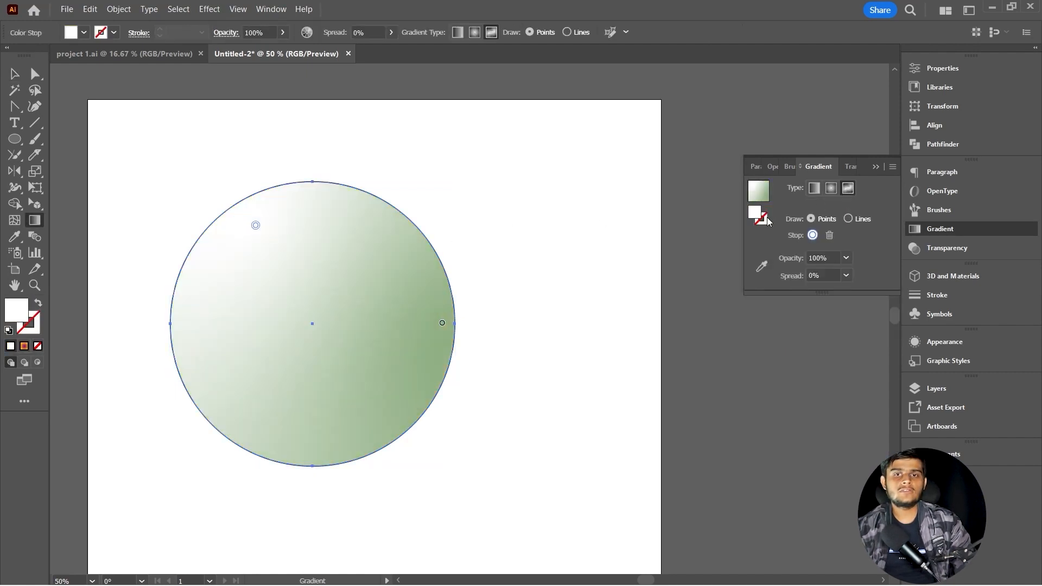
{"action": "left_click", "coordinate": [813, 235]}
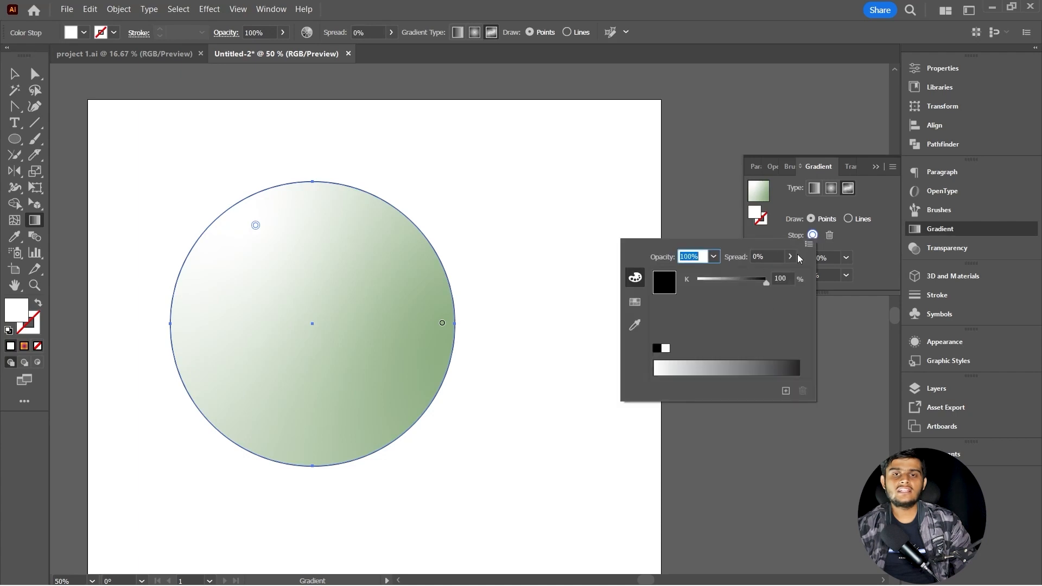
{"action": "left_click", "coordinate": [809, 245]}
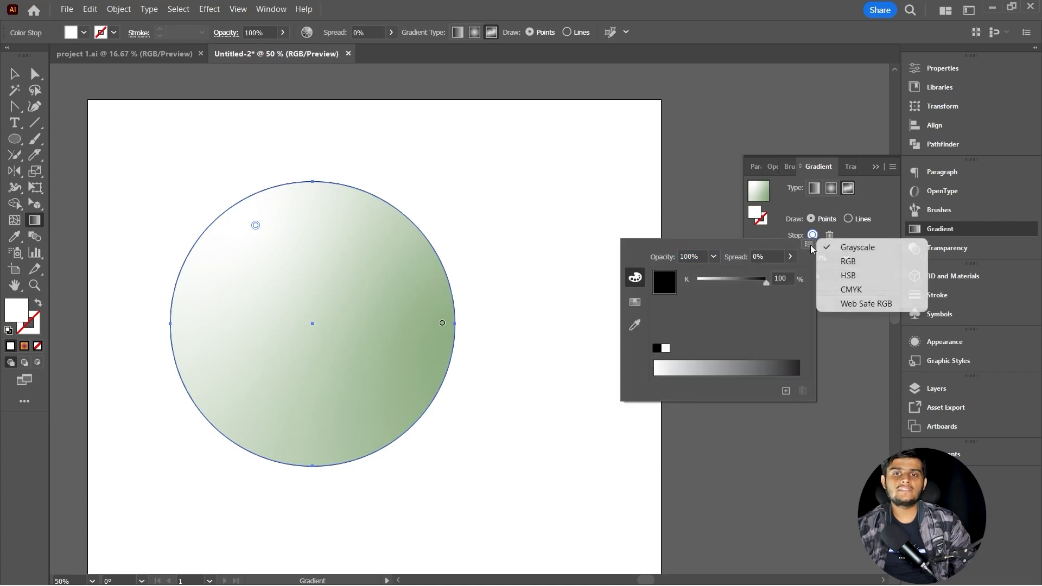
{"action": "left_click", "coordinate": [847, 261]}
{"action": "left_click_drag", "start_coordinate": [744, 303], "coordinate": [773, 299]}
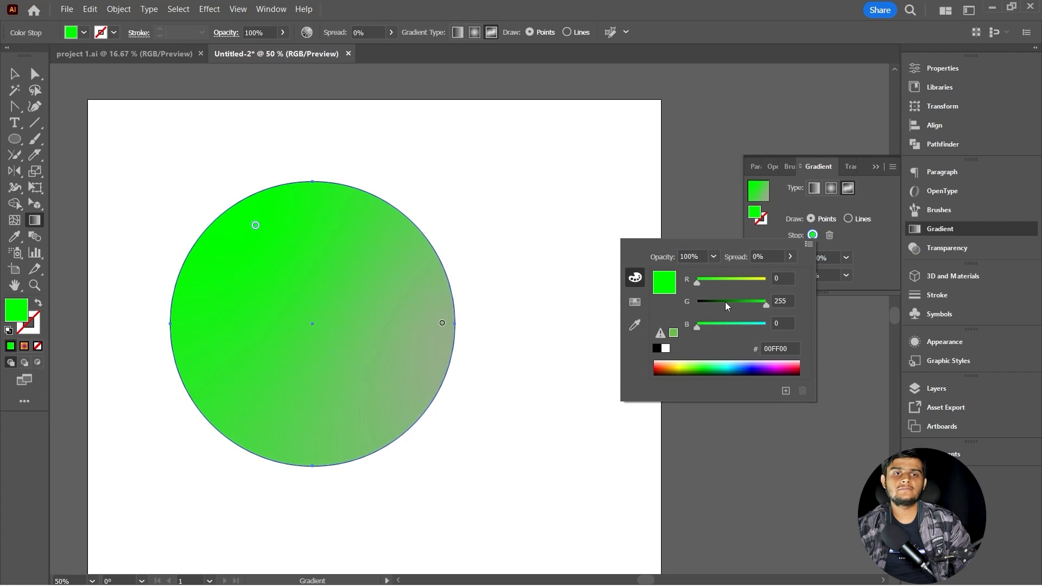
{"action": "left_click", "coordinate": [814, 234]}
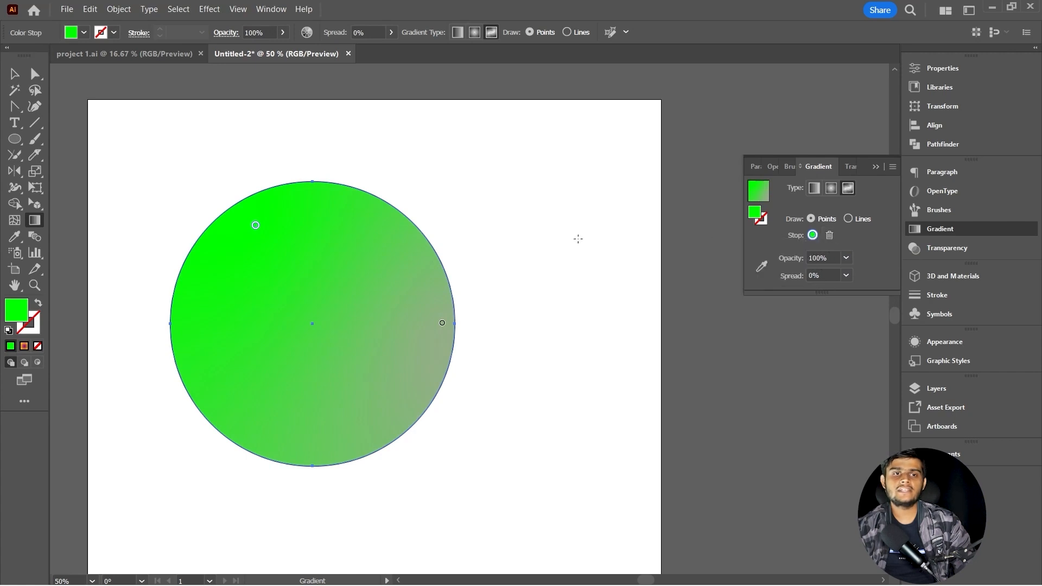
- Add a freeform gradient stop in the circle's upper-right area and raise its blue value to 161
{"action": "left_click", "coordinate": [364, 257]}
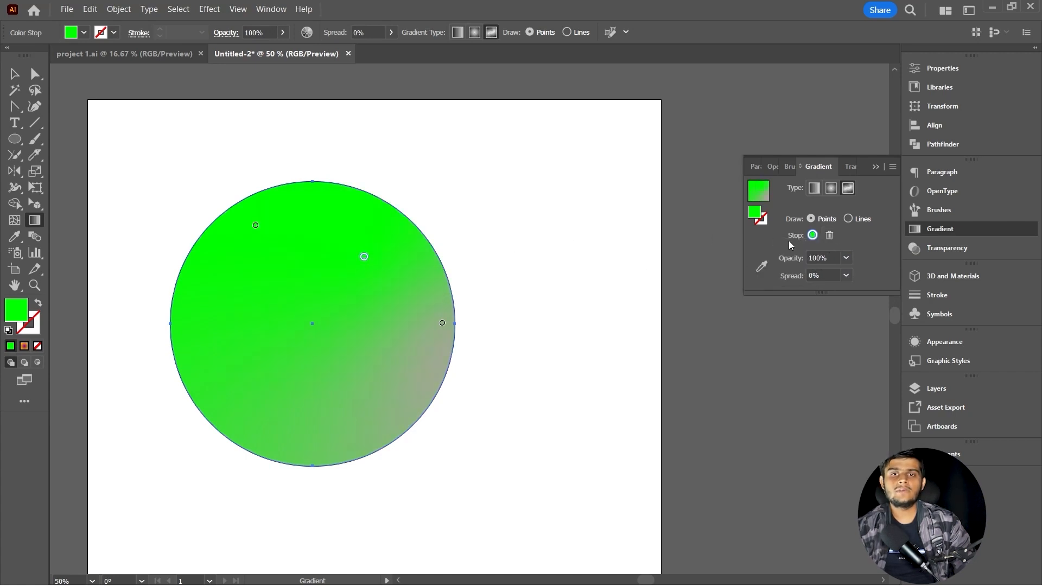
{"action": "left_click", "coordinate": [813, 235]}
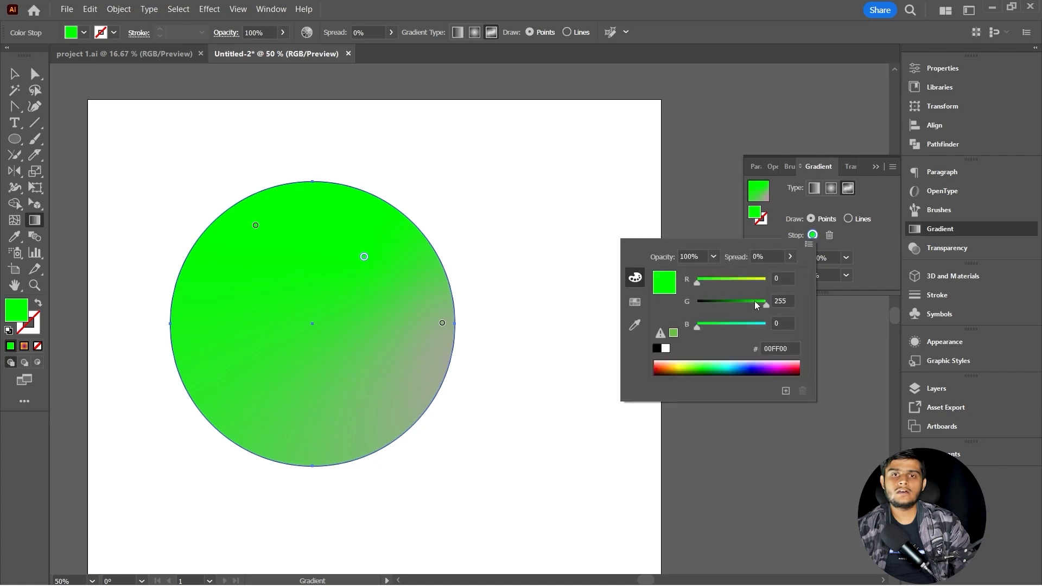
{"action": "left_click", "coordinate": [742, 324]}
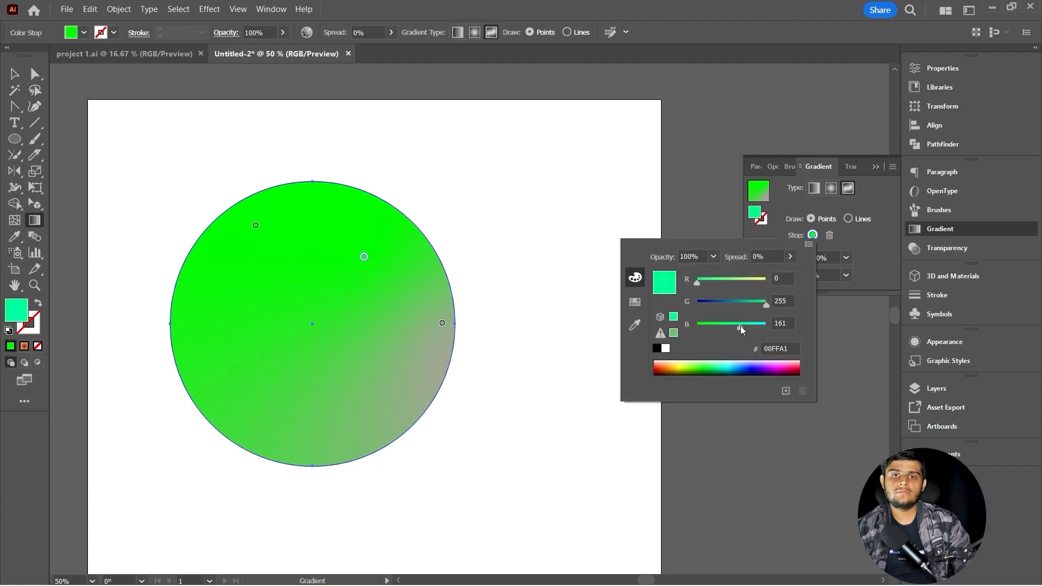
- Add a gradient stop in the circle's left half and colour it orange, FF7015
{"action": "left_click", "coordinate": [264, 298]}
{"action": "left_click", "coordinate": [230, 316]}
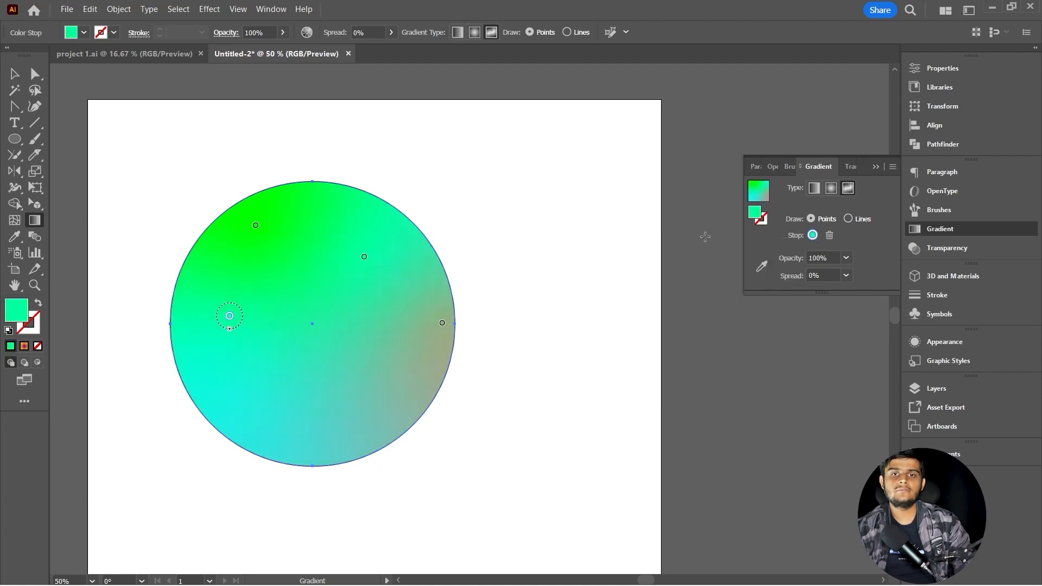
{"action": "left_click", "coordinate": [812, 236]}
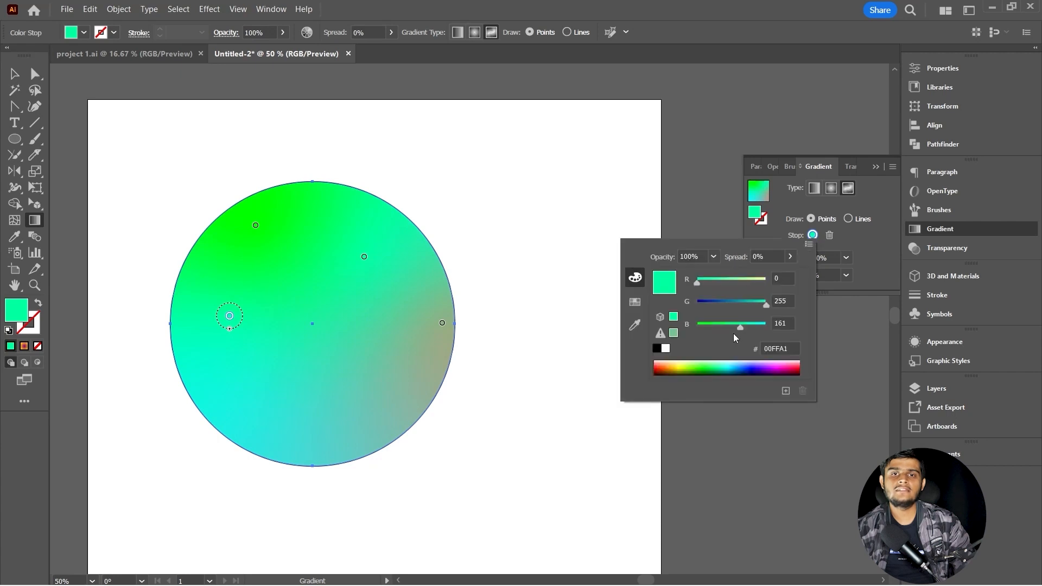
{"action": "left_click_drag", "start_coordinate": [721, 282], "coordinate": [708, 327]}
{"action": "mouse_move", "coordinate": [659, 363]}
{"action": "left_mouse_down"}
{"action": "mouse_move", "coordinate": [676, 363]}
{"action": "mouse_move", "coordinate": [666, 364]}
{"action": "left_mouse_up"}
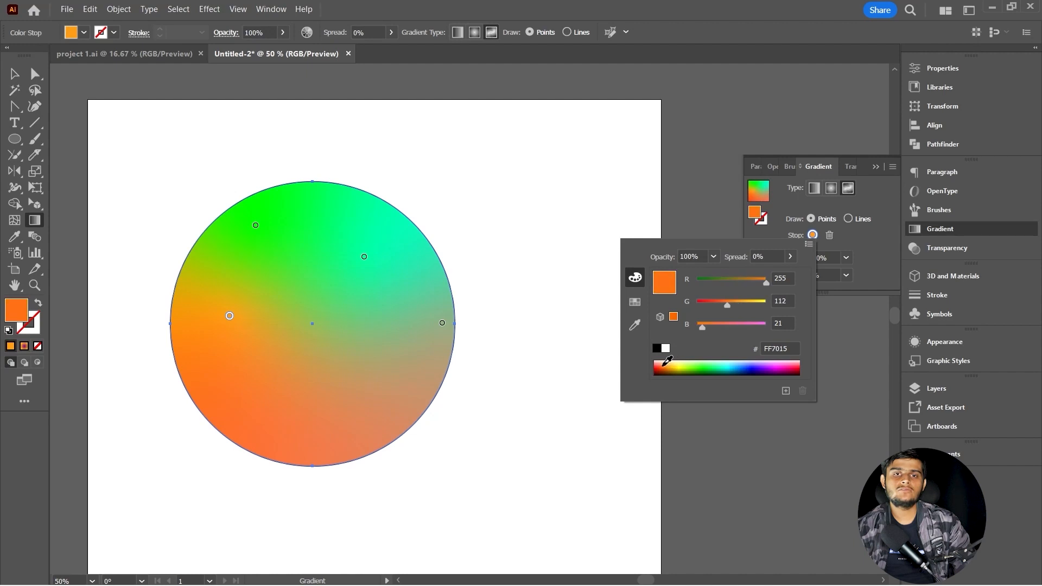
- Add a gradient stop in the circle's lower-right area with red 95 and blue 223, making it 5F70DF
{"action": "left_click", "coordinate": [348, 386]}
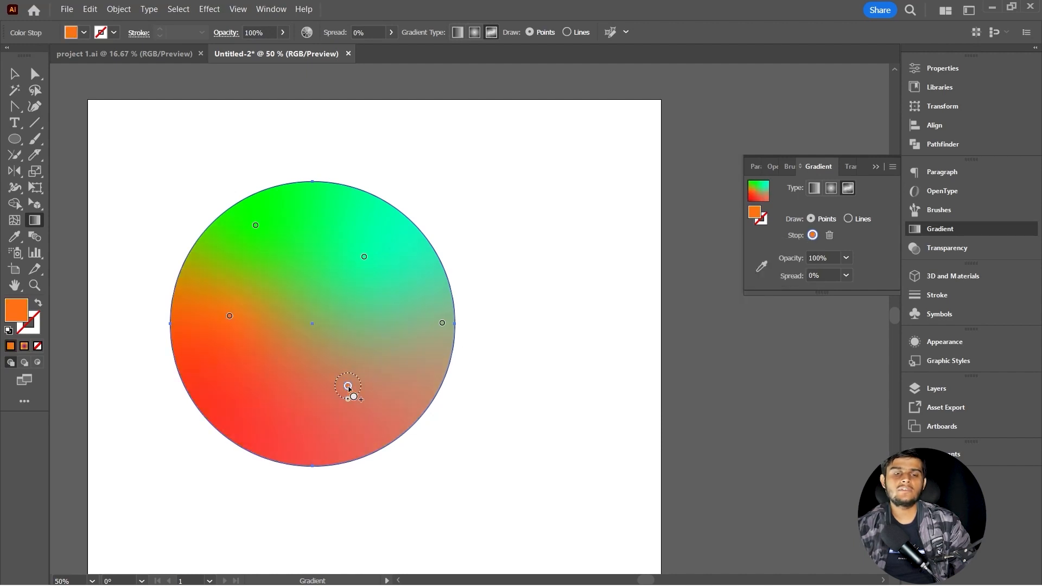
{"action": "left_click", "coordinate": [814, 236]}
{"action": "left_click_drag", "start_coordinate": [723, 328], "coordinate": [757, 327]}
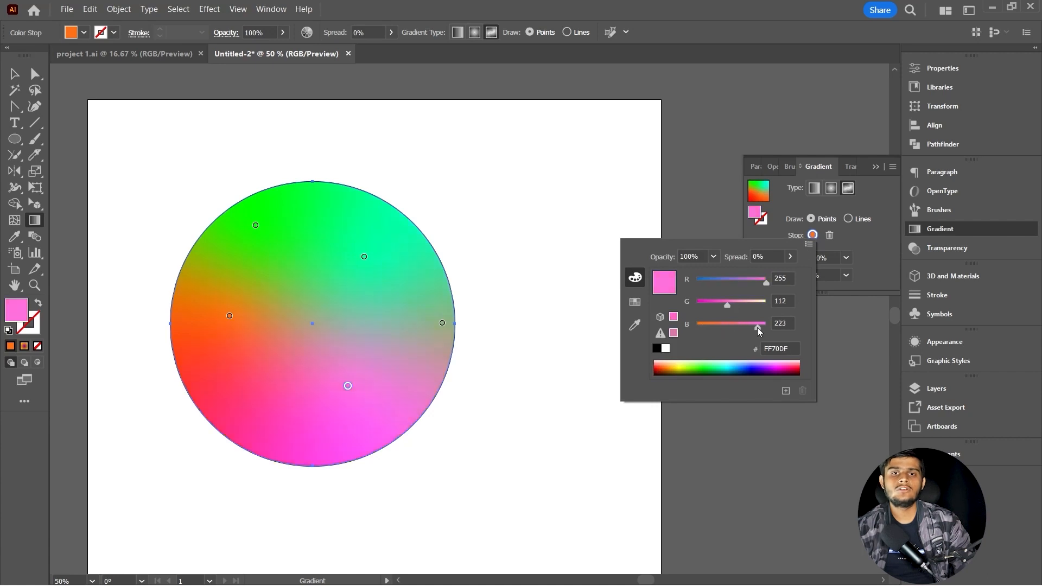
{"action": "left_click", "coordinate": [723, 281]}
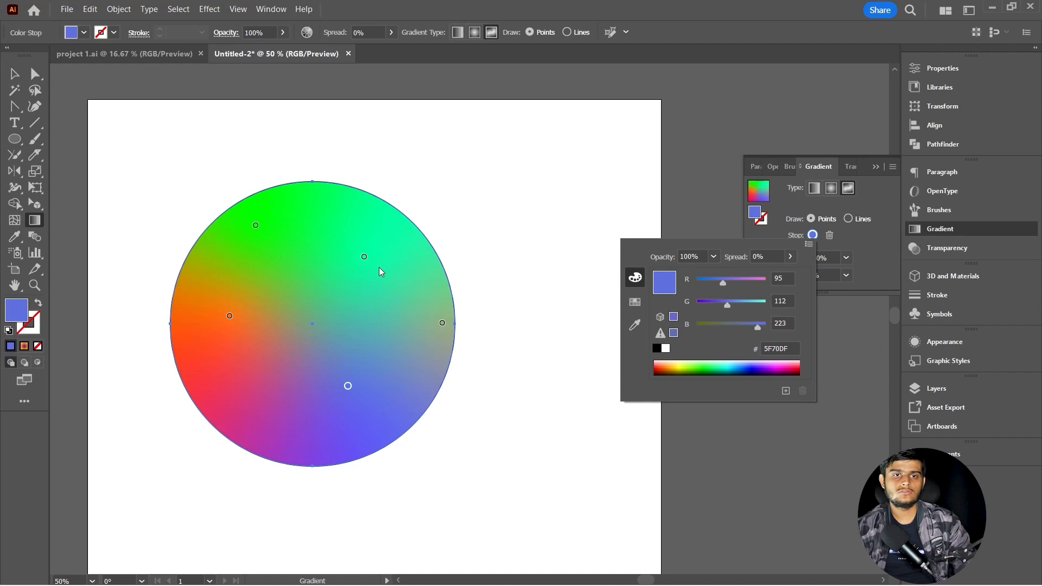
- Delete the original gradient stop near the circle's right edge
{"action": "left_click", "coordinate": [443, 324]}
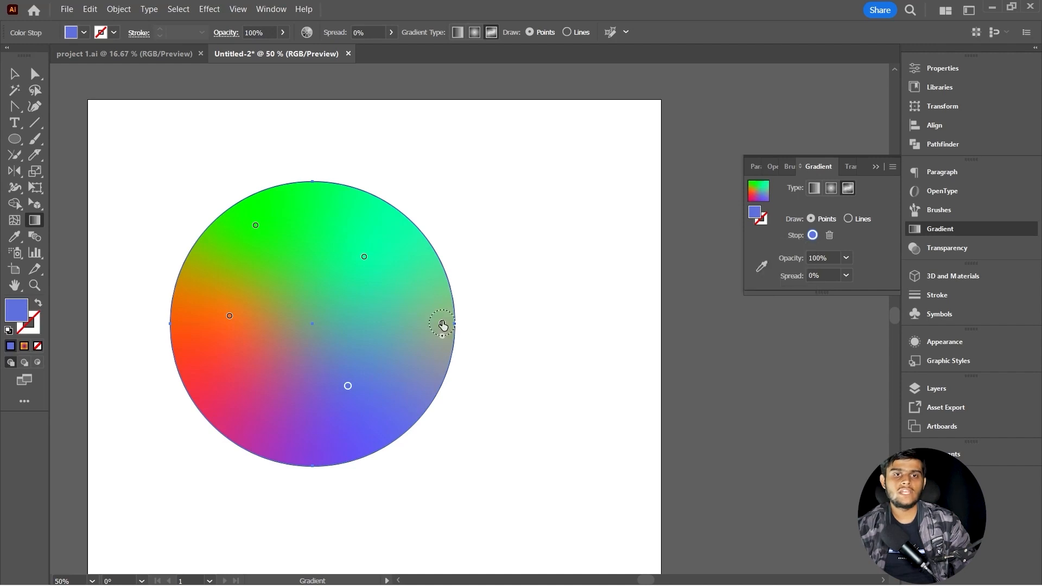
{"action": "left_click", "coordinate": [443, 324]}
{"action": "key", "text": "Delete"}
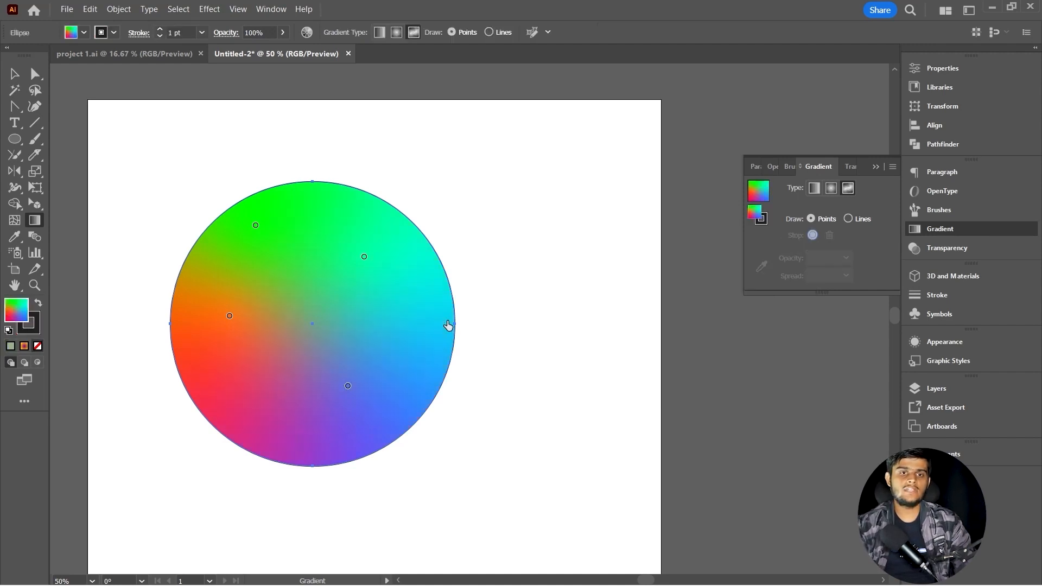
- Reposition the blue, orange, green and turquoise stops within the circle to reshape the freeform blend
{"action": "left_click_drag", "start_coordinate": [348, 387], "coordinate": [396, 336]}
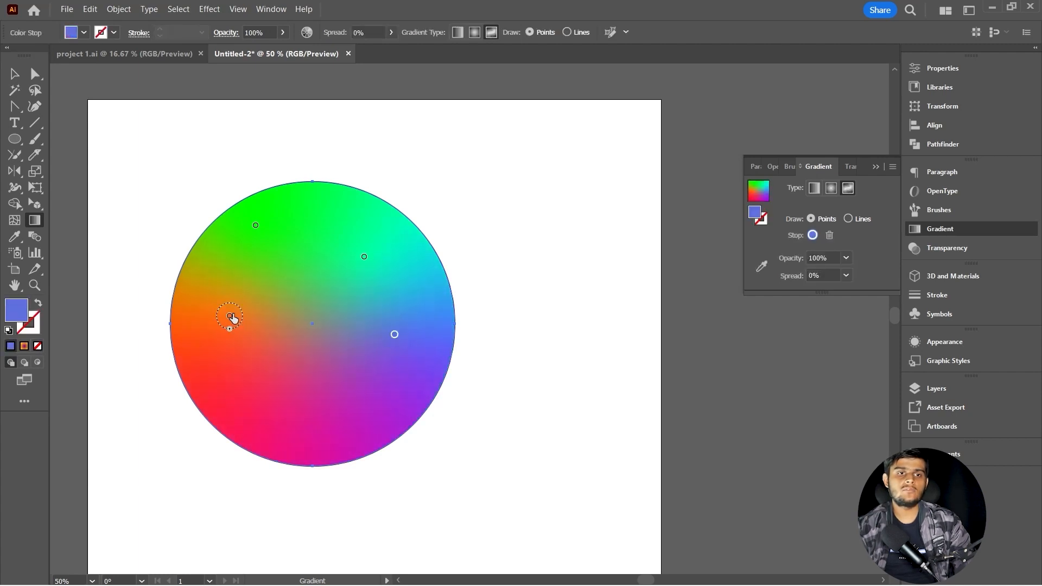
{"action": "left_click_drag", "start_coordinate": [230, 319], "coordinate": [258, 387]}
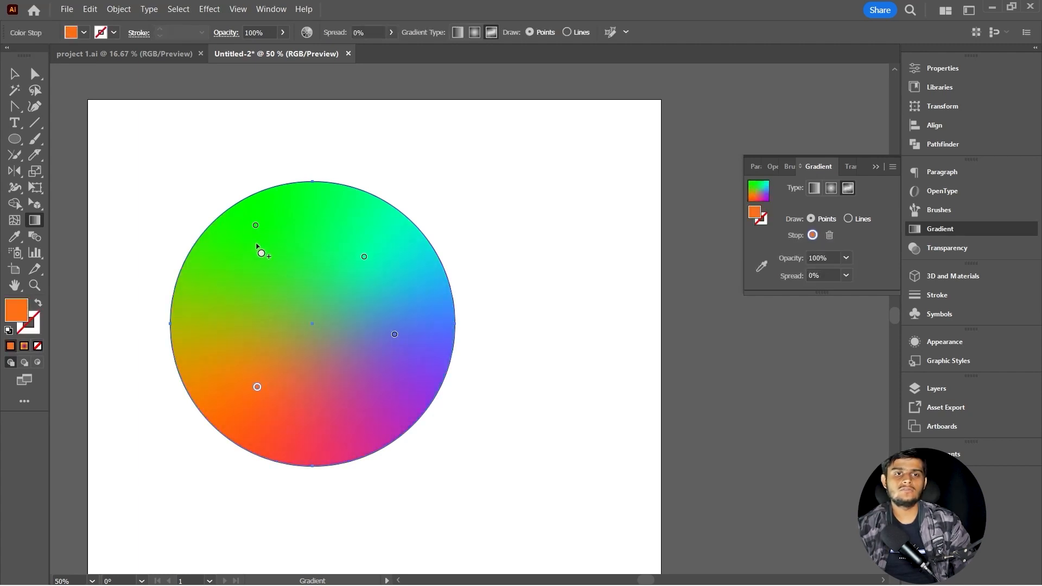
{"action": "left_click_drag", "start_coordinate": [256, 228], "coordinate": [265, 264]}
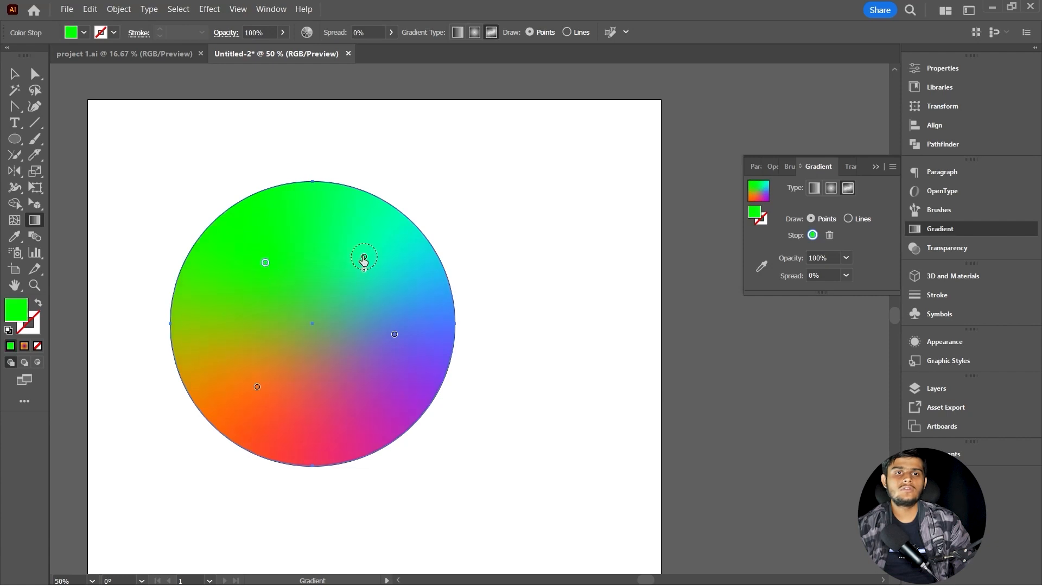
{"action": "left_click_drag", "start_coordinate": [364, 258], "coordinate": [335, 231]}
- Remove the circle's stroke and deselect the circle
{"action": "left_click", "coordinate": [15, 74]}
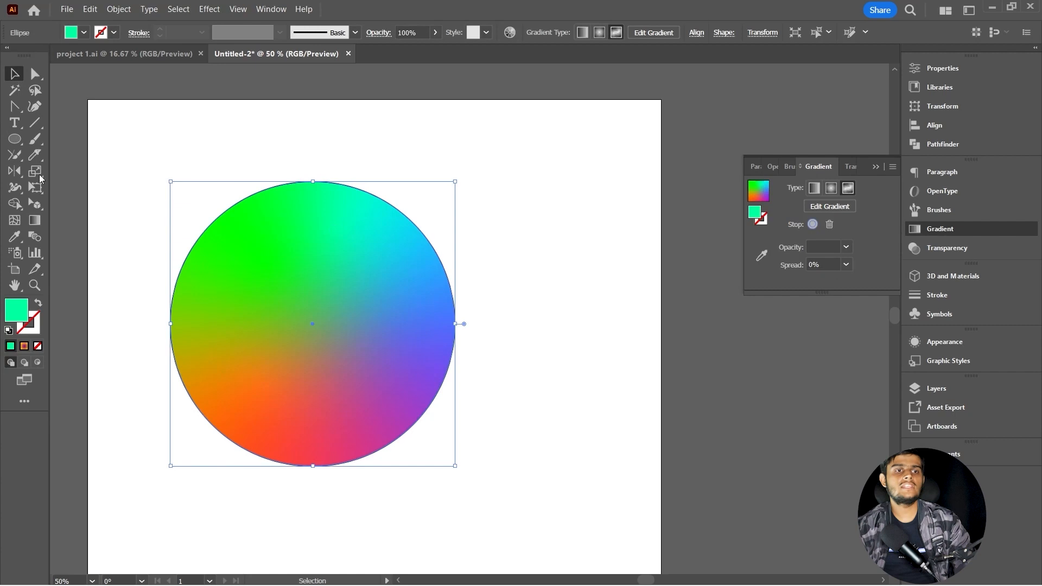
{"action": "left_click", "coordinate": [37, 325]}
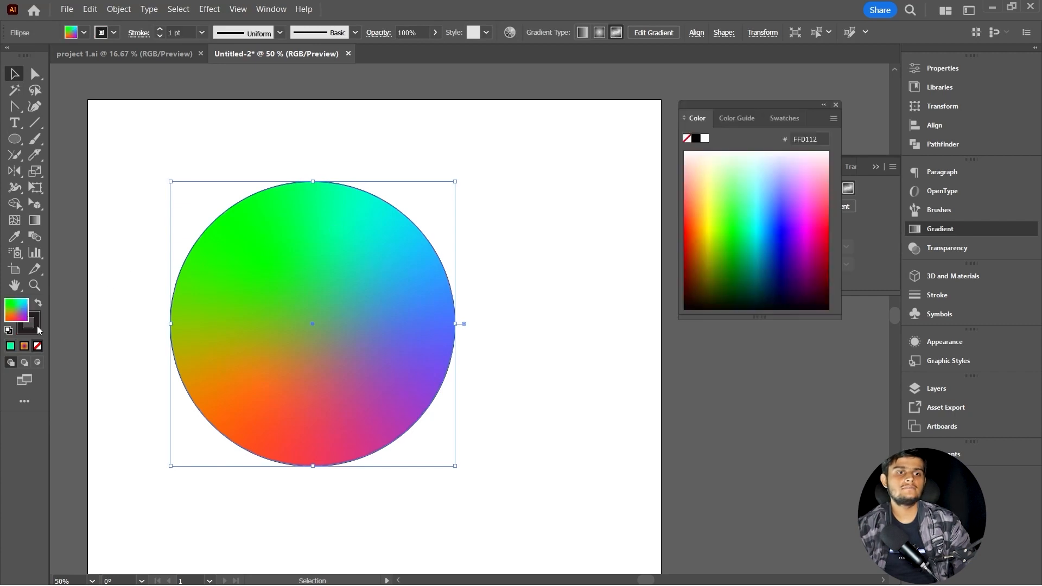
{"action": "left_click", "coordinate": [134, 220]}
{"action": "scroll", "coordinate": [139, 226], "scroll_direction": "down", "scroll_amount": 1}
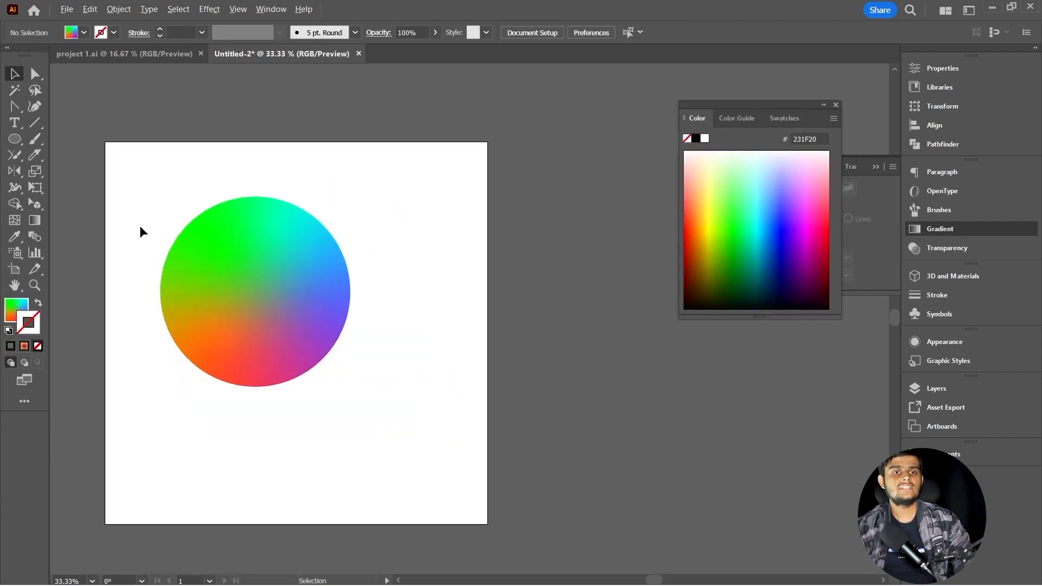
- Create a smaller, rotated copy of the gradient circle centred inside the original and deselect it
{"action": "left_click", "coordinate": [253, 325]}
{"action": "scroll", "coordinate": [267, 332], "scroll_direction": "down", "scroll_amount": 1}
{"action": "scroll", "coordinate": [268, 333], "scroll_direction": "up", "scroll_amount": 1}
{"action": "key", "text": "a"}
{"action": "key", "text": "ctrl"}
{"action": "left_click_drag", "start_coordinate": [357, 197], "coordinate": [337, 225]}
{"action": "left_click_drag", "start_coordinate": [335, 364], "coordinate": [284, 362]}
{"action": "left_click_drag", "start_coordinate": [260, 397], "coordinate": [365, 325]}
{"action": "left_click", "coordinate": [465, 289]}
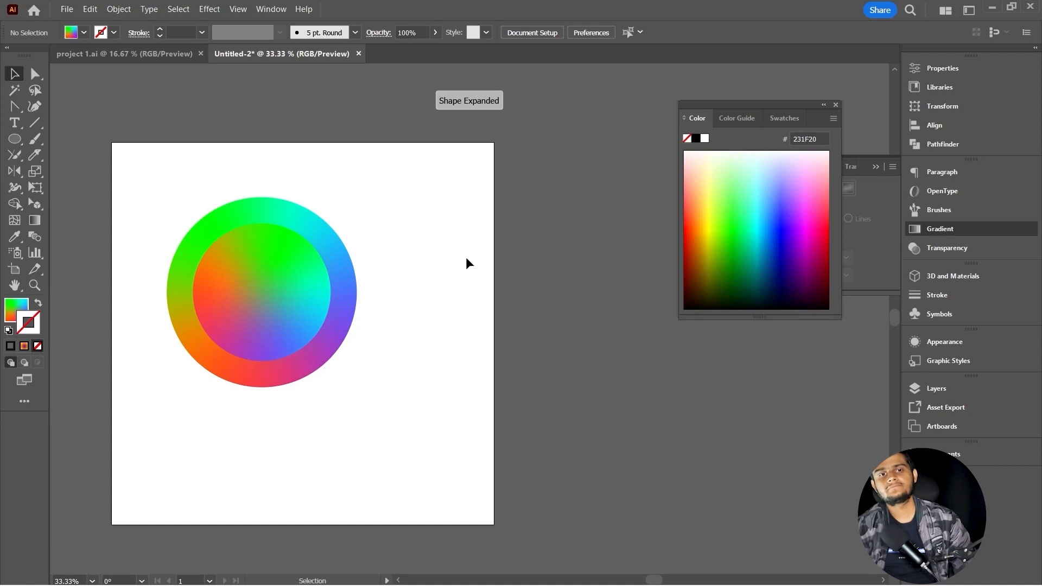
- Move the small circle to the artboard's upper-right area and the large circle beyond the artboard's lower-right corner
{"action": "left_click", "coordinate": [261, 325]}
{"action": "scroll", "coordinate": [380, 269], "scroll_direction": "up", "scroll_amount": 1}
{"action": "scroll", "coordinate": [379, 271], "scroll_direction": "down", "scroll_amount": 1}
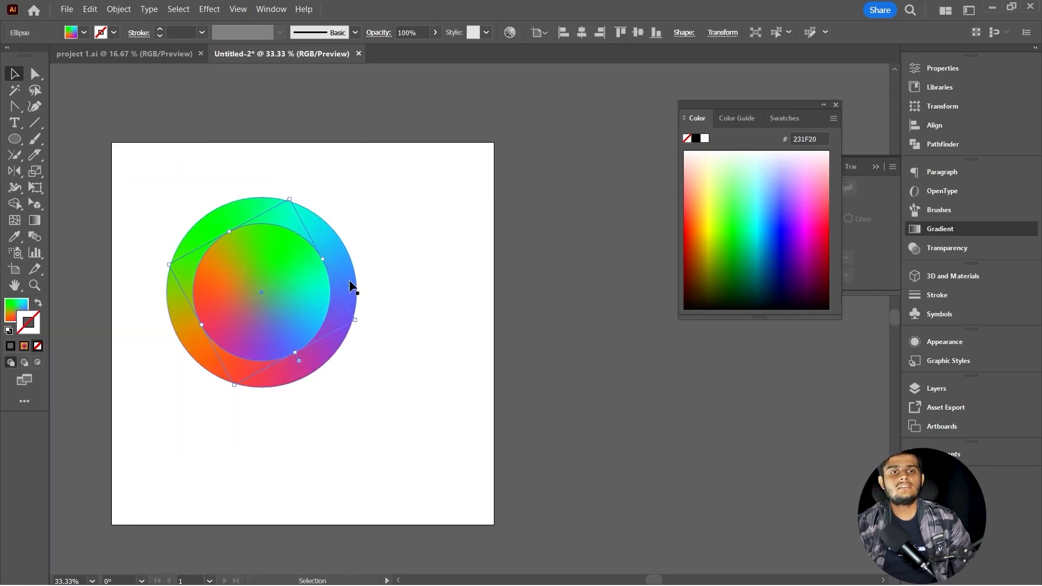
{"action": "left_click", "coordinate": [362, 240]}
{"action": "left_click_drag", "start_coordinate": [246, 291], "coordinate": [379, 259]}
{"action": "left_click", "coordinate": [244, 324]}
{"action": "left_click_drag", "start_coordinate": [249, 296], "coordinate": [535, 480]}
- Draw a rectangle covering the whole artboard and fill it with the large circle's gradient using the Eyedropper
{"action": "key", "text": "m"}
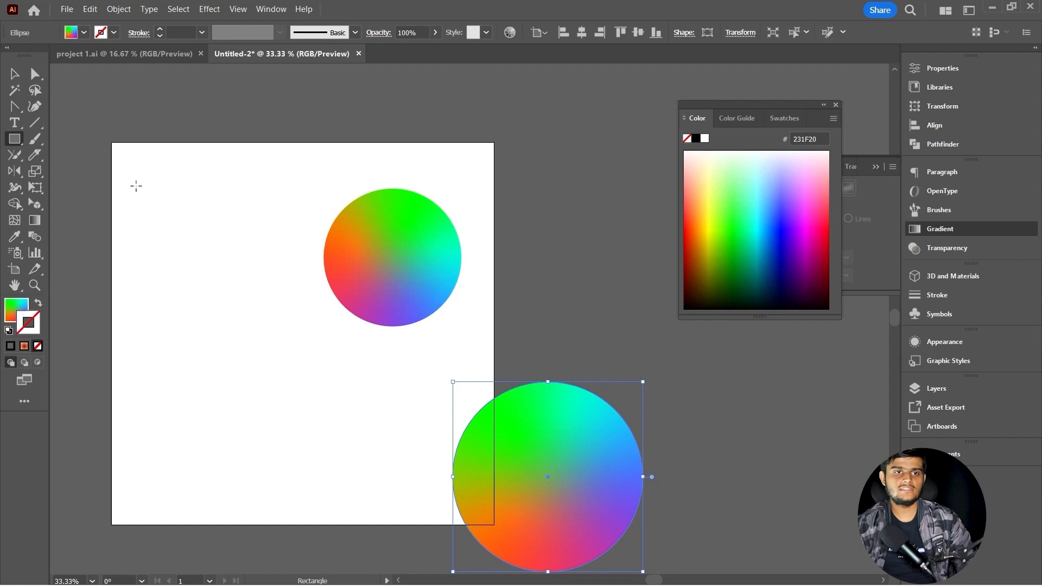
{"action": "left_click_drag", "start_coordinate": [111, 142], "coordinate": [494, 524]}
{"action": "key", "text": "v"}
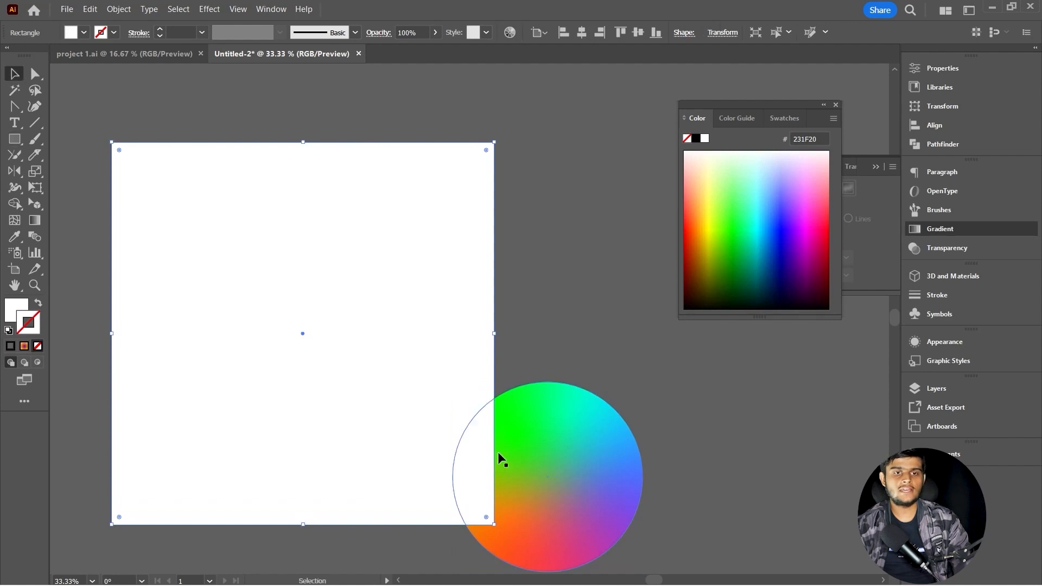
{"action": "key", "text": "i"}
{"action": "left_click", "coordinate": [585, 459]}
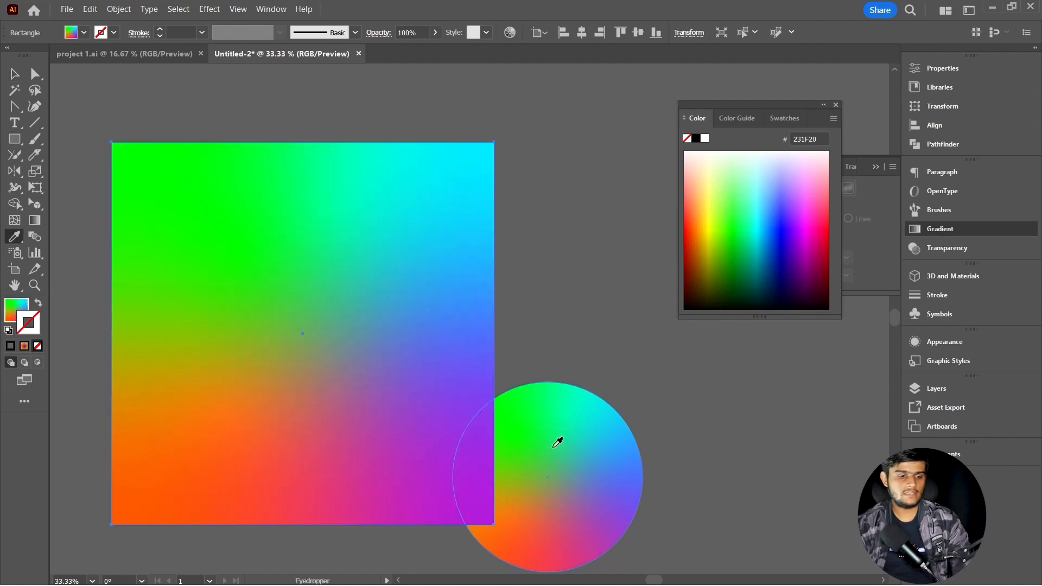
- Send the gradient rectangle behind the circles and delete the large circle outside the artboard
{"action": "key", "text": "v"}
{"action": "key", "text": "ctrl+v"}
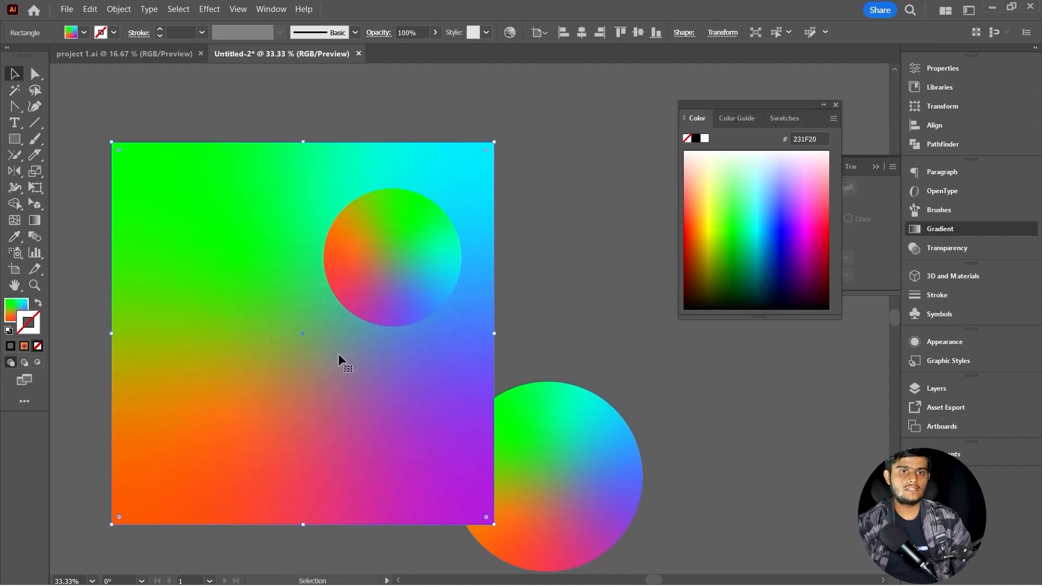
{"action": "left_click", "coordinate": [581, 440]}
{"action": "key", "text": "Delete"}
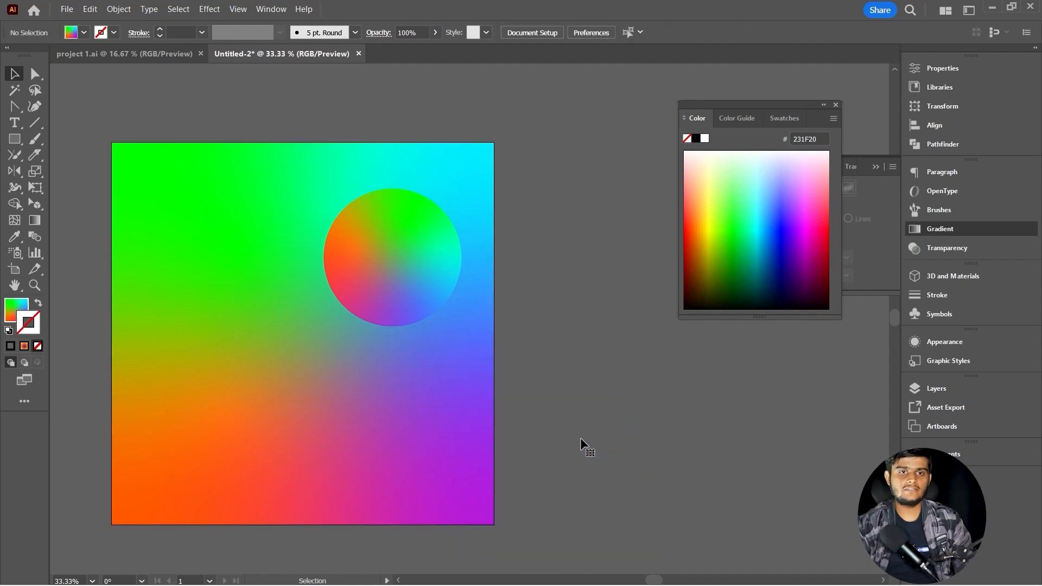
- Place four copies of the circle across the artboard, three scaled down and one full-size at the lower left
{"action": "left_click_drag", "start_coordinate": [411, 266], "coordinate": [242, 326]}
{"action": "left_click_drag", "start_coordinate": [250, 224], "coordinate": [239, 261]}
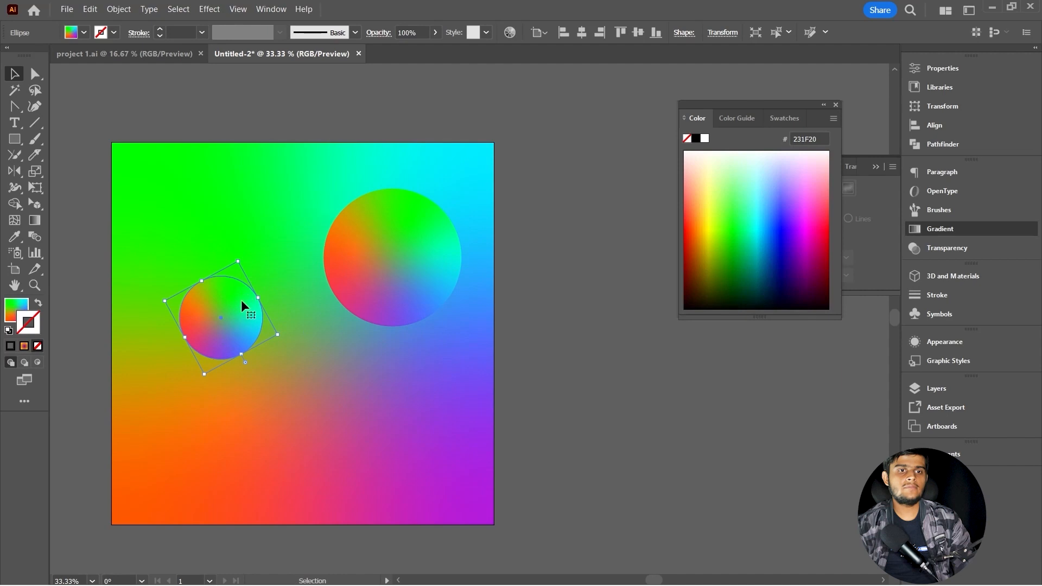
{"action": "left_click_drag", "start_coordinate": [228, 324], "coordinate": [167, 229]}
{"action": "left_click_drag", "start_coordinate": [386, 261], "coordinate": [214, 462]}
{"action": "left_click_drag", "start_coordinate": [236, 322], "coordinate": [411, 435]}
{"action": "left_click", "coordinate": [516, 323]}
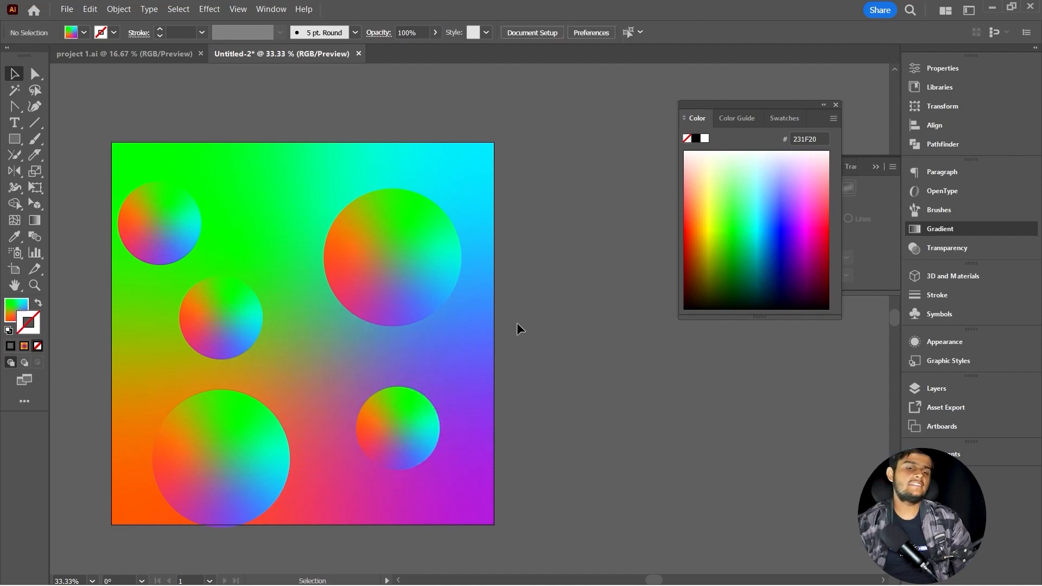
- Select the whole gradient composition and move it off the artboard to its right side
{"action": "scroll", "coordinate": [517, 323], "scroll_direction": "down", "scroll_amount": 2}
{"action": "left_click_drag", "start_coordinate": [517, 323], "coordinate": [502, 334]}
{"action": "scroll", "coordinate": [503, 324], "scroll_direction": "up", "scroll_amount": 2}
{"action": "scroll", "coordinate": [503, 331], "scroll_direction": "down", "scroll_amount": 1}
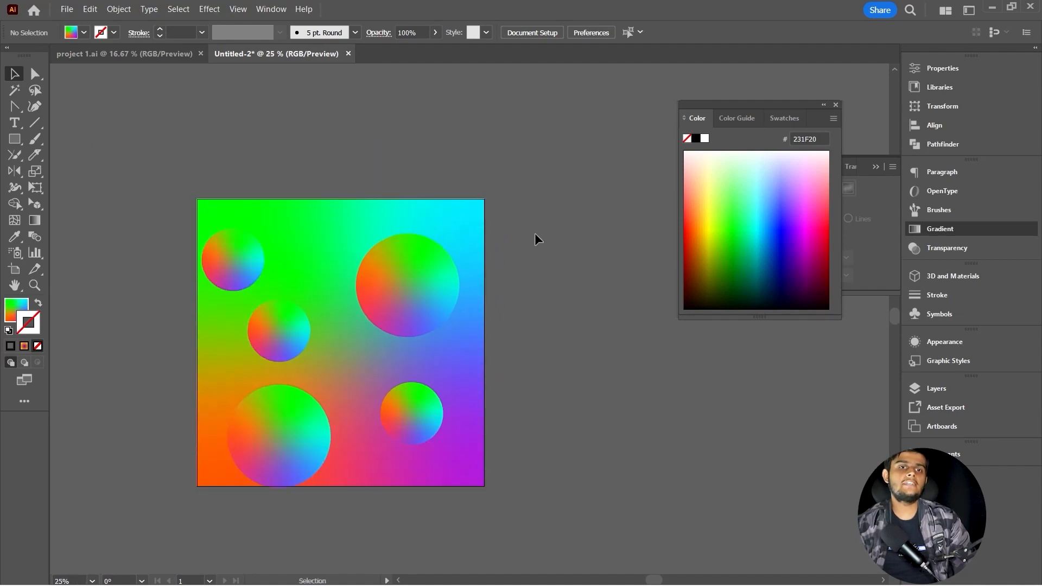
{"action": "key", "text": "ctrl+a"}
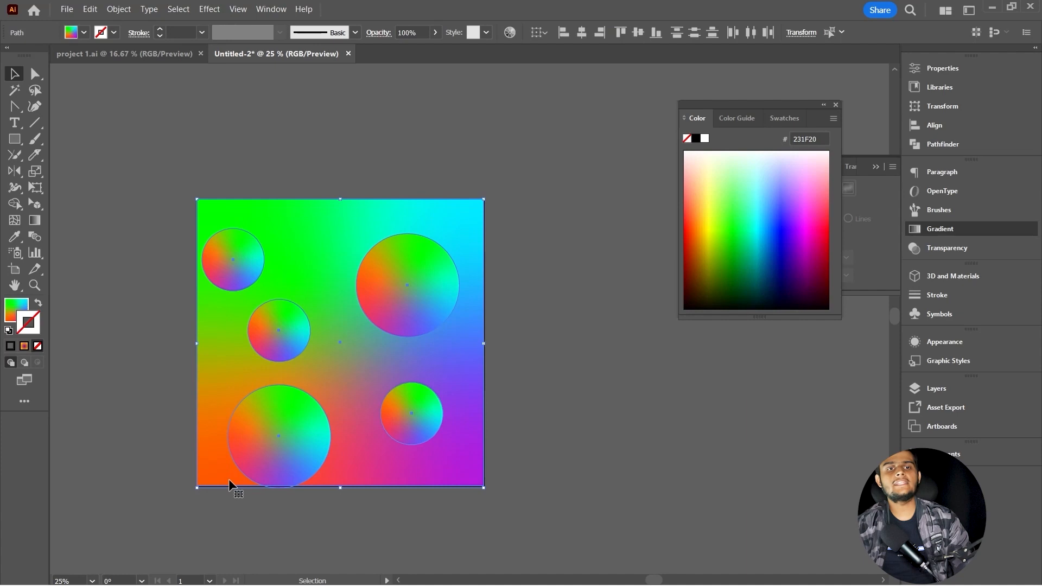
{"action": "left_click_drag", "start_coordinate": [258, 451], "coordinate": [584, 403]}
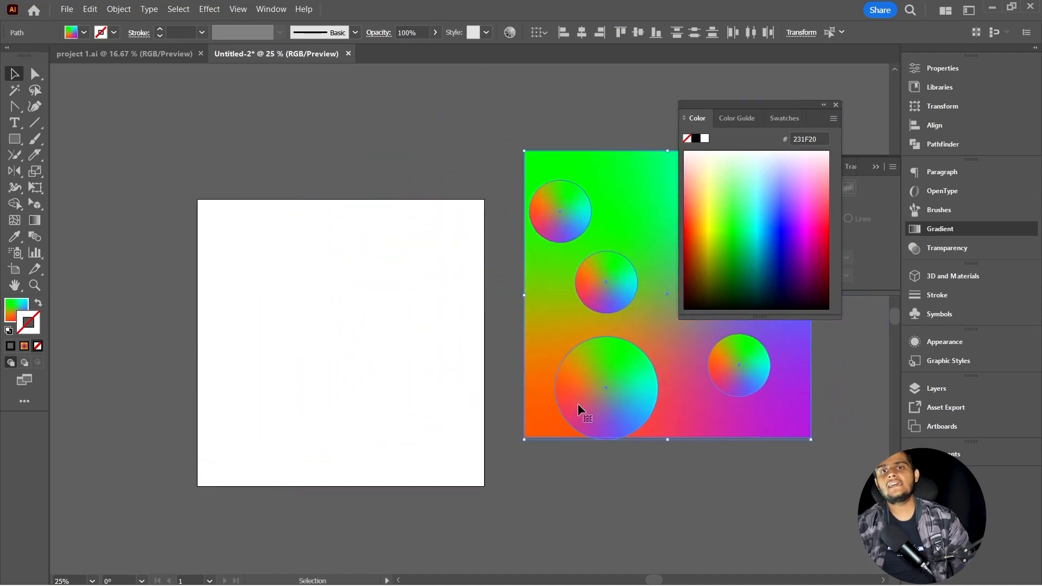
- Move the large circle at the composition's lower left onto the upper part of the empty artboard and rotate it
{"action": "left_click", "coordinate": [406, 359]}
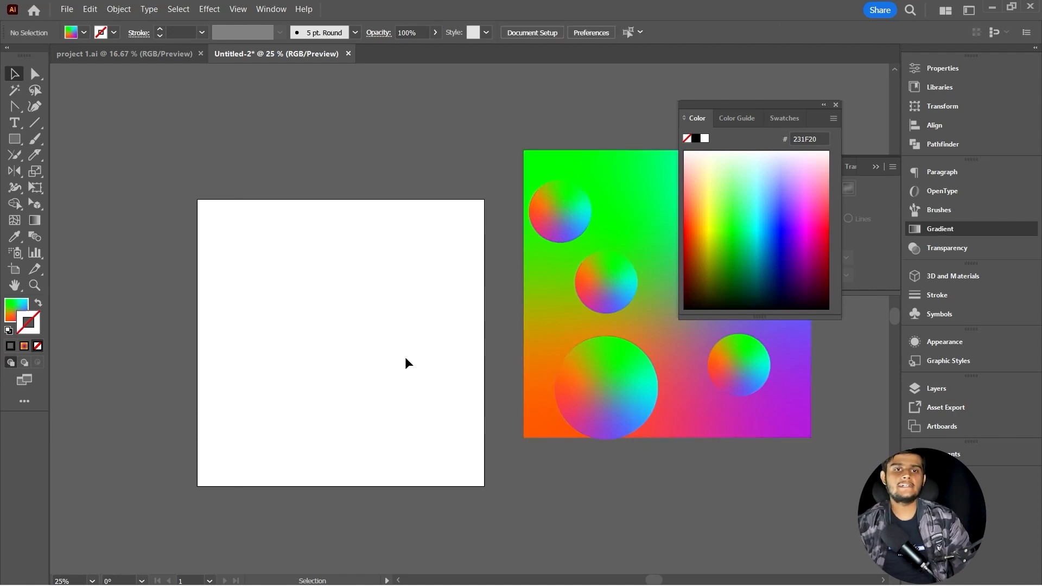
{"action": "key", "text": "ctrl+equal"}
{"action": "left_click_drag", "start_coordinate": [712, 425], "coordinate": [363, 226]}
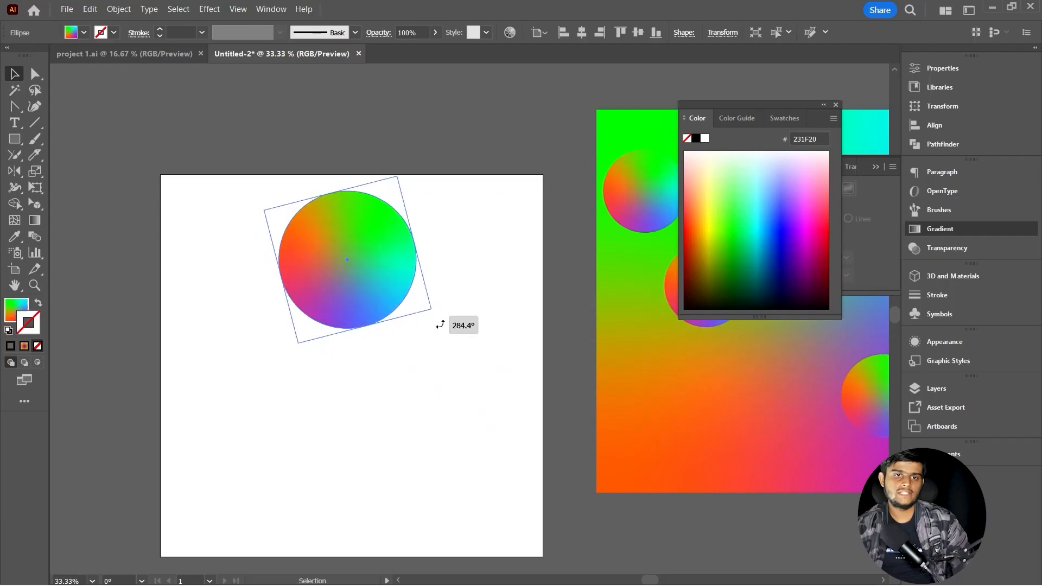
{"action": "left_click_drag", "start_coordinate": [438, 323], "coordinate": [429, 341]}
- Stretch the gradient circle into a tall, narrow upright ellipse and reposition it in the upper part of the artboard
{"action": "left_click_drag", "start_coordinate": [350, 330], "coordinate": [350, 384]}
{"action": "left_click_drag", "start_coordinate": [352, 235], "coordinate": [354, 296]}
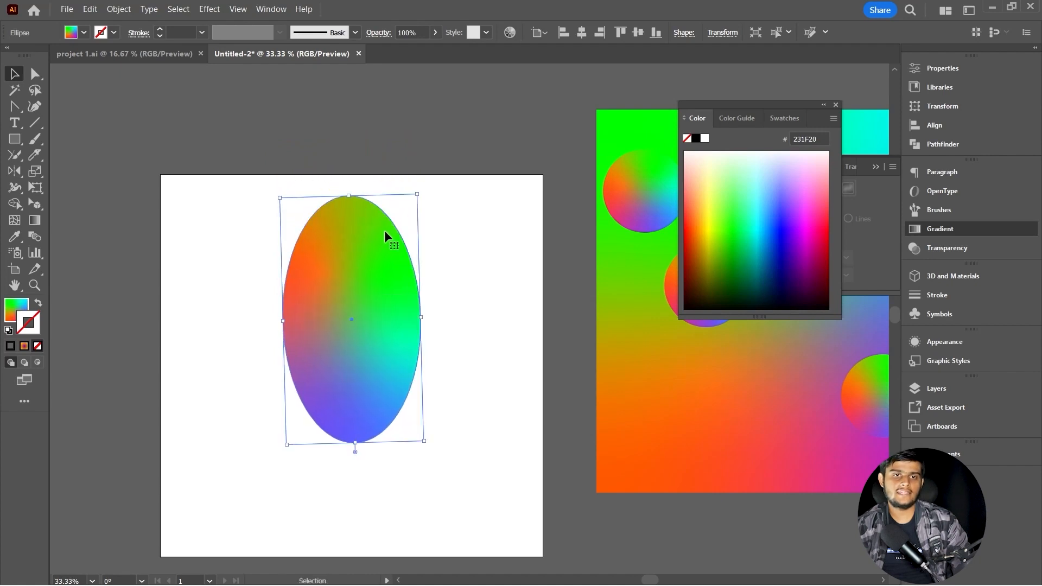
{"action": "left_click_drag", "start_coordinate": [416, 200], "coordinate": [410, 224]}
{"action": "left_click_drag", "start_coordinate": [367, 326], "coordinate": [359, 301]}
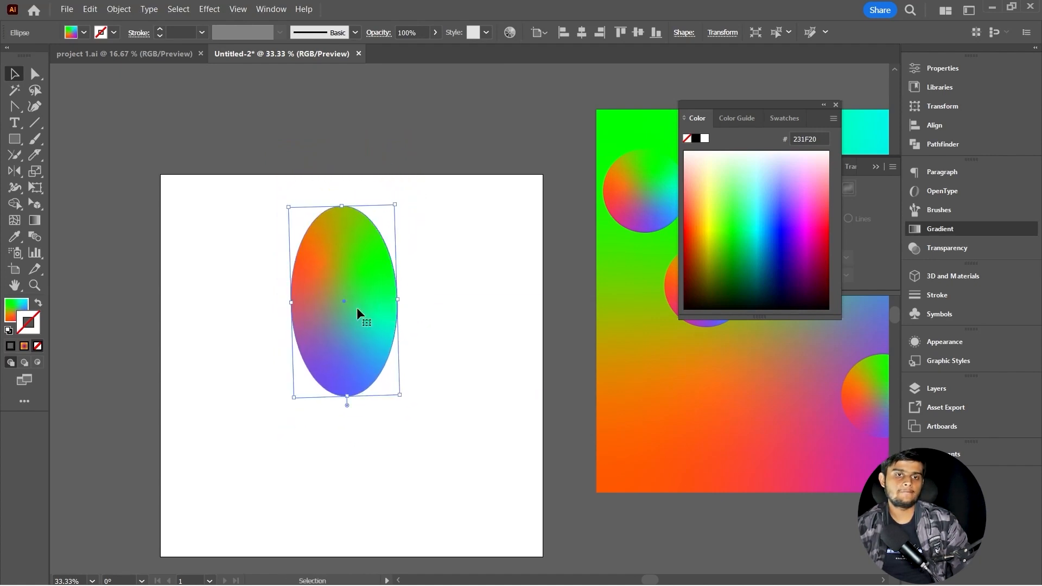
{"action": "left_click_drag", "start_coordinate": [398, 298], "coordinate": [345, 264]}
- Scale the tall ellipse down to a small petal and place it near the artboard's upper middle
{"action": "scroll", "coordinate": [348, 293], "scroll_direction": "up", "scroll_amount": 1}
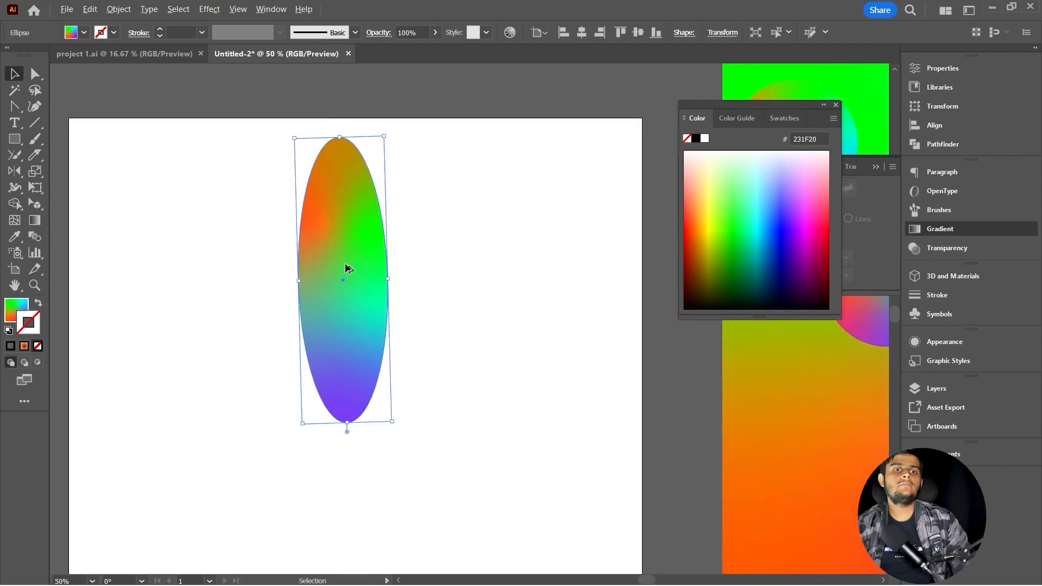
{"action": "scroll", "coordinate": [345, 263], "scroll_direction": "down", "scroll_amount": 2}
{"action": "scroll", "coordinate": [344, 263], "scroll_direction": "up", "scroll_amount": 1}
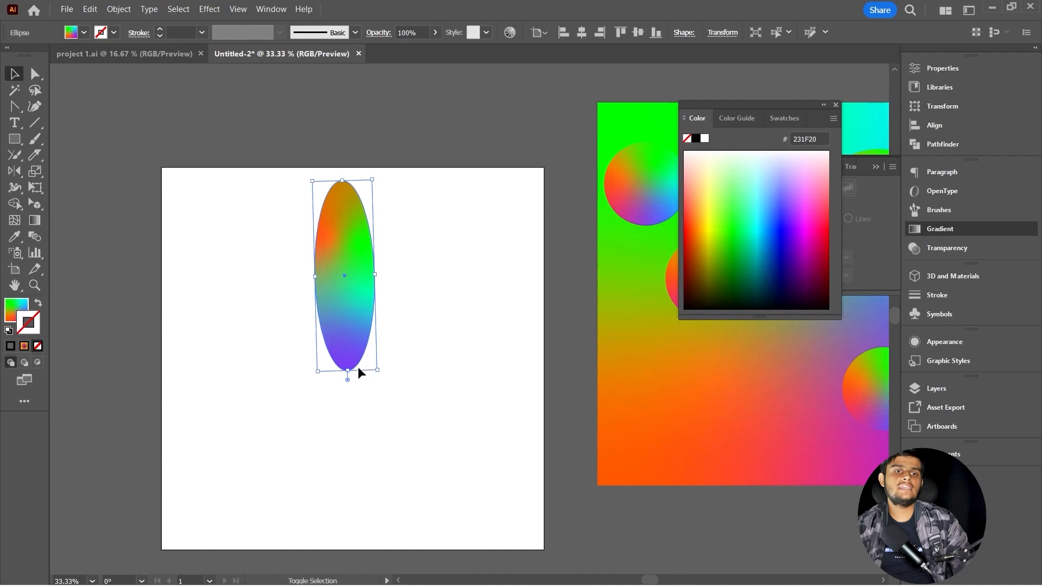
{"action": "left_click_drag", "start_coordinate": [378, 369], "coordinate": [363, 328]}
{"action": "left_click_drag", "start_coordinate": [357, 264], "coordinate": [343, 234]}
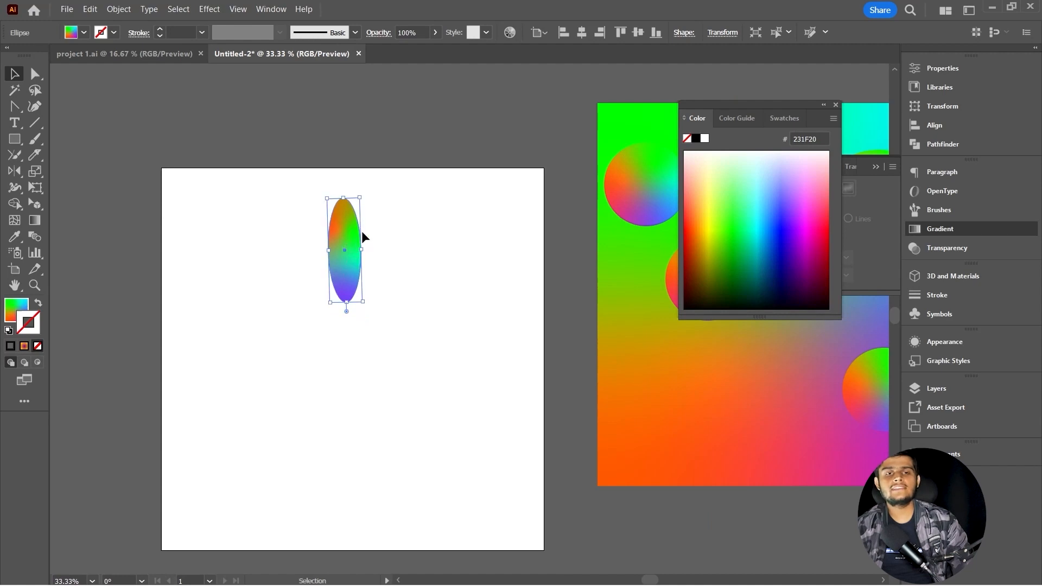
{"action": "right_click", "coordinate": [423, 281]}
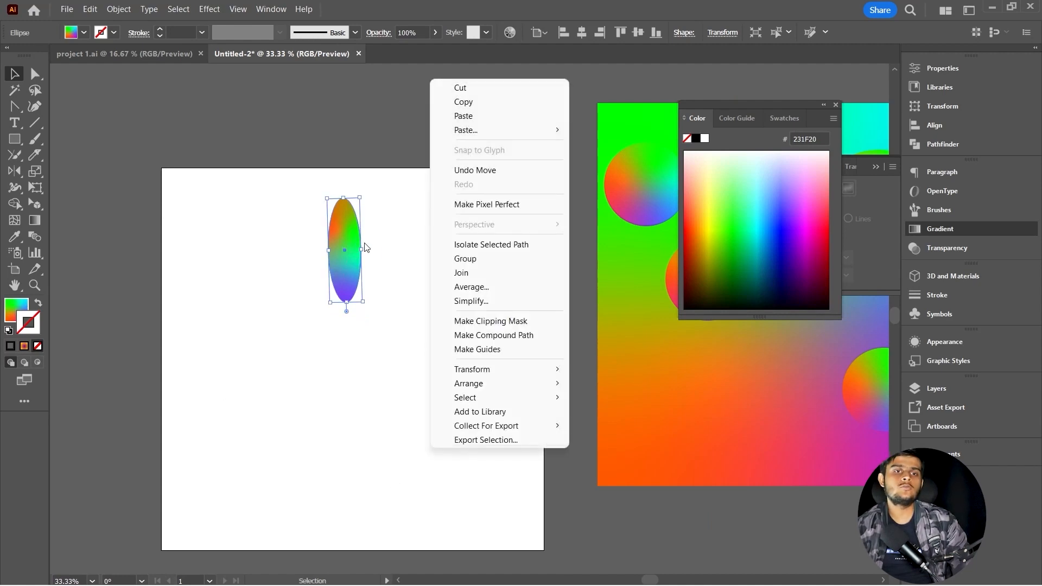
{"action": "left_click", "coordinate": [208, 299]}
{"action": "key", "text": "ctrl+equal"}
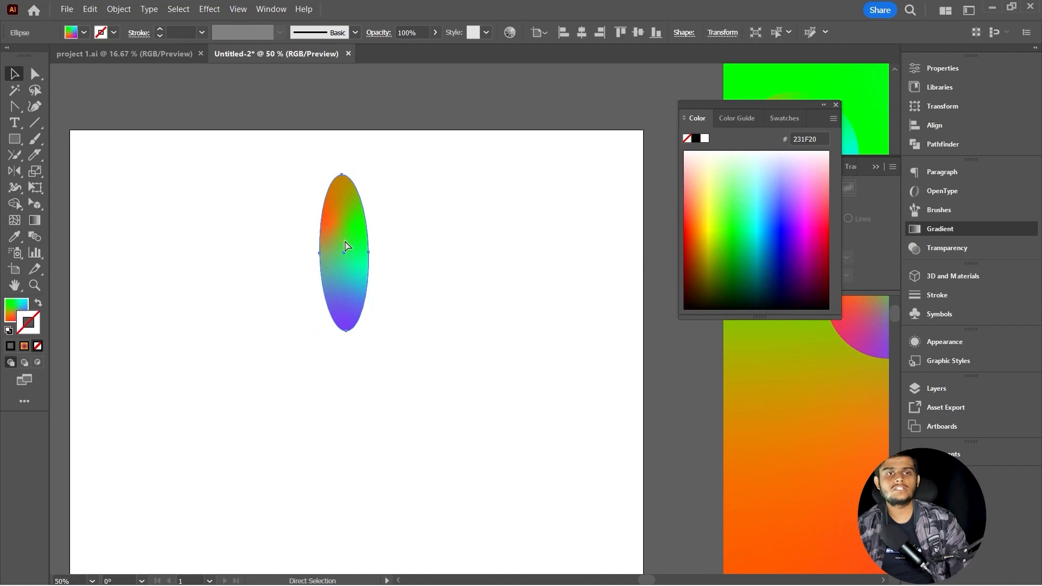
{"action": "left_click_drag", "start_coordinate": [357, 287], "coordinate": [422, 279]}
{"action": "key", "text": "ctrl+minus"}
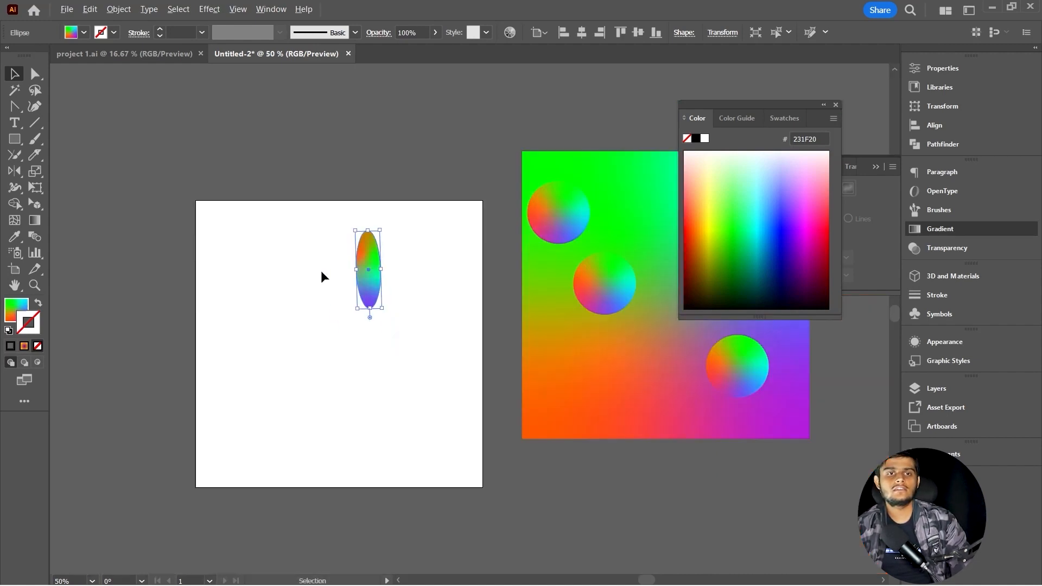
{"action": "key", "text": "ctrl"}
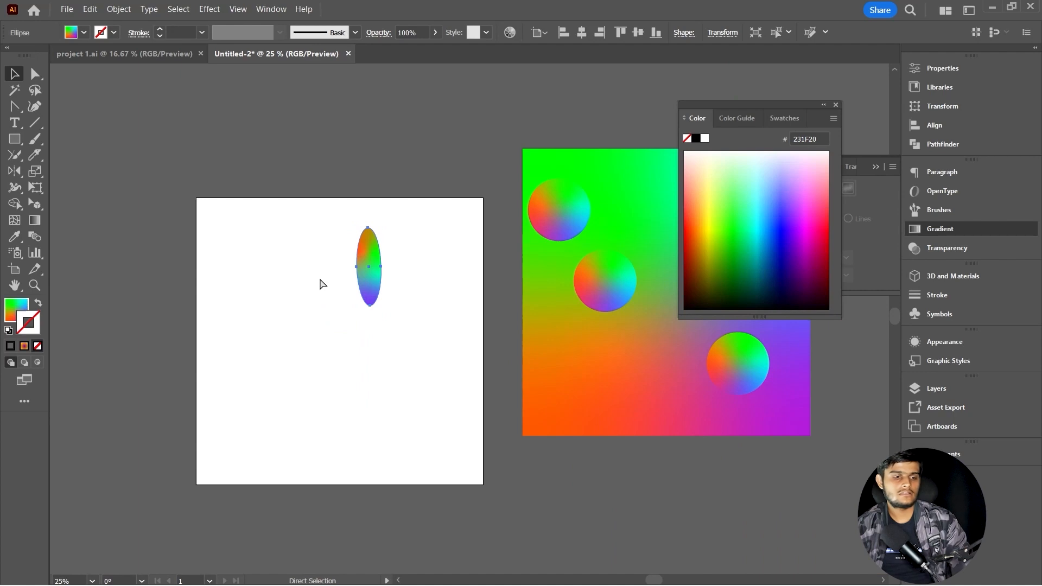
{"action": "key", "text": "ctrl+z"}
- Paste a copy of the ellipse, place it beside the original's right side and tilt it clockwise
{"action": "key", "text": "ctrl+v"}
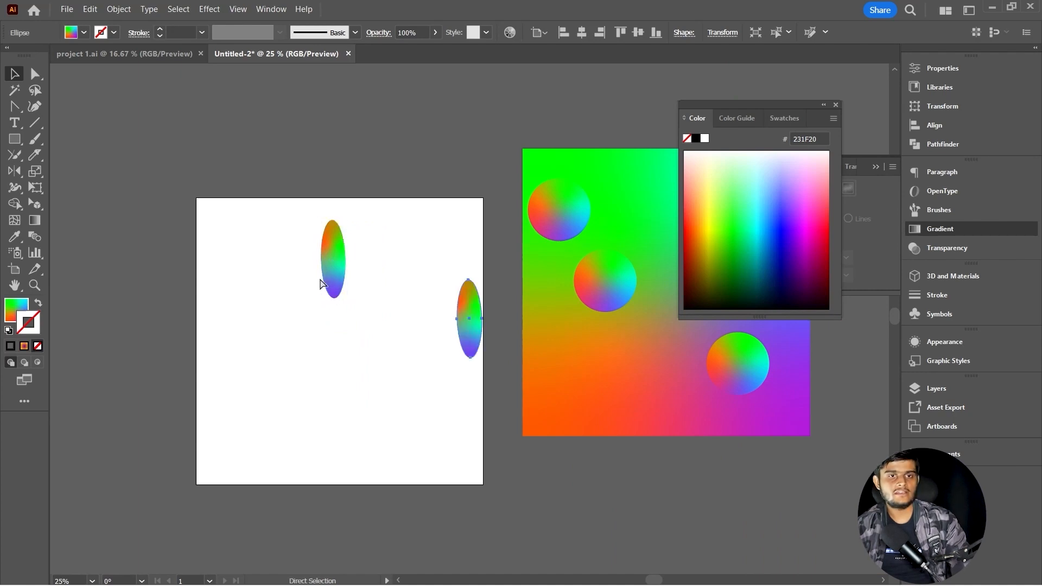
{"action": "left_click_drag", "start_coordinate": [459, 318], "coordinate": [352, 272]}
{"action": "scroll", "coordinate": [353, 269], "scroll_direction": "up", "scroll_amount": 2}
{"action": "left_click_drag", "start_coordinate": [380, 197], "coordinate": [395, 205]}
{"action": "left_click_drag", "start_coordinate": [370, 276], "coordinate": [396, 255]}
- Duplicate the tilted ellipse, place the copy to its right and tilt it further clockwise to continue the fan
{"action": "key", "text": "ctrl"}
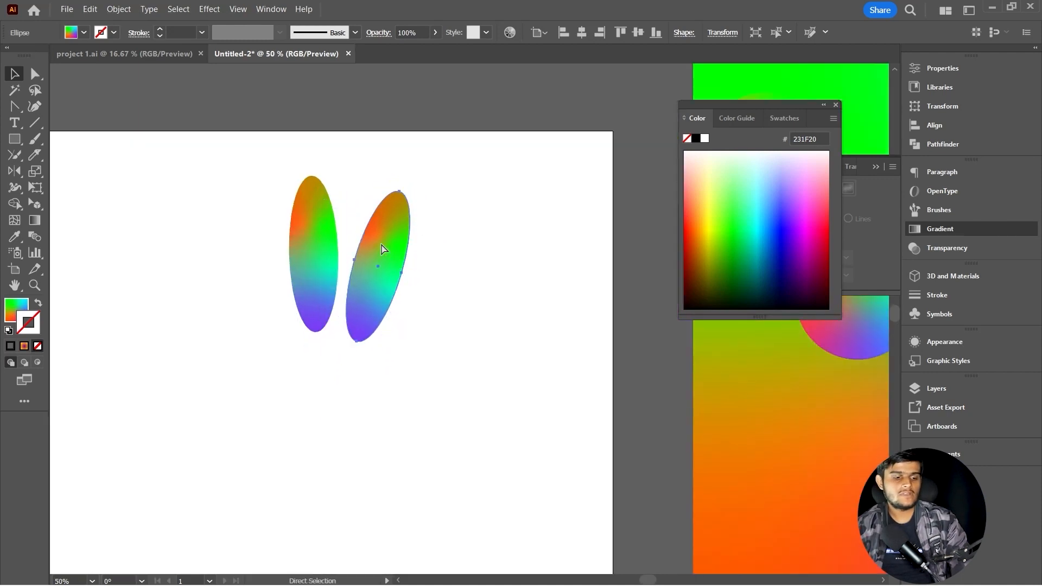
{"action": "key", "text": "ctrl+c"}
{"action": "key", "text": "ctrl+v"}
{"action": "left_click_drag", "start_coordinate": [476, 293], "coordinate": [433, 254]}
{"action": "left_click_drag", "start_coordinate": [477, 224], "coordinate": [489, 246]}
{"action": "left_click_drag", "start_coordinate": [420, 306], "coordinate": [432, 311]}
{"action": "key", "text": "ctrl+minus"}
{"action": "key", "text": "ctrl+minus"}
{"action": "key", "text": "ctrl+minus"}
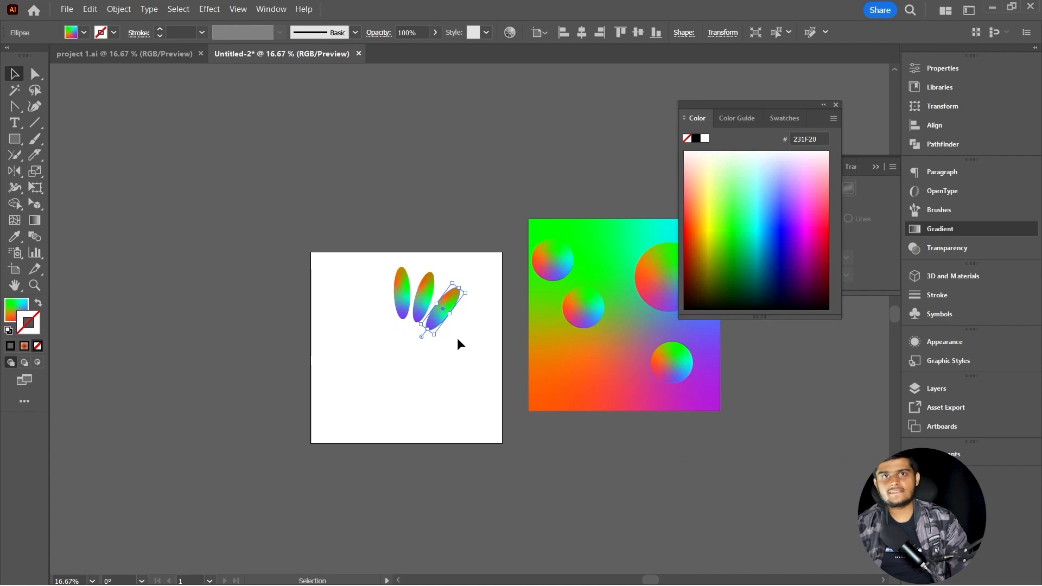
- Undo both manually placed ellipse copies so only the original petal is left
{"action": "key", "text": "ctrl+z"}
{"action": "key", "text": "ctrl+z"}
{"action": "key", "text": "ctrl+z"}
{"action": "key", "text": "ctrl+z"}
{"action": "key", "text": "ctrl+z"}
{"action": "key", "text": "ctrl+z"}
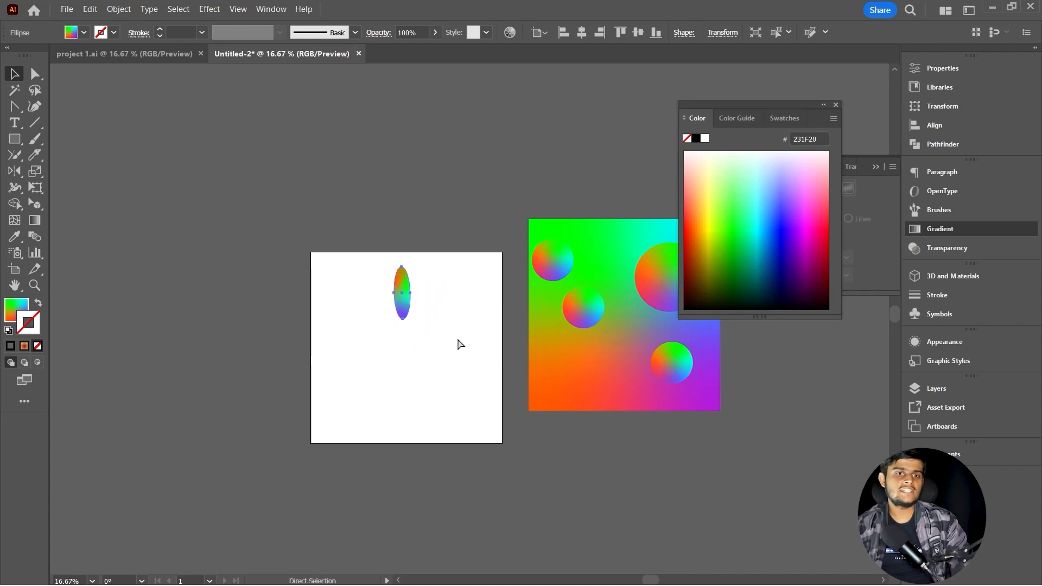
- Nudge the petal slightly up, then create a copy rotated 15° around a point below it with the Rotate tool
{"action": "scroll", "coordinate": [402, 328], "scroll_direction": "up", "scroll_amount": 2}
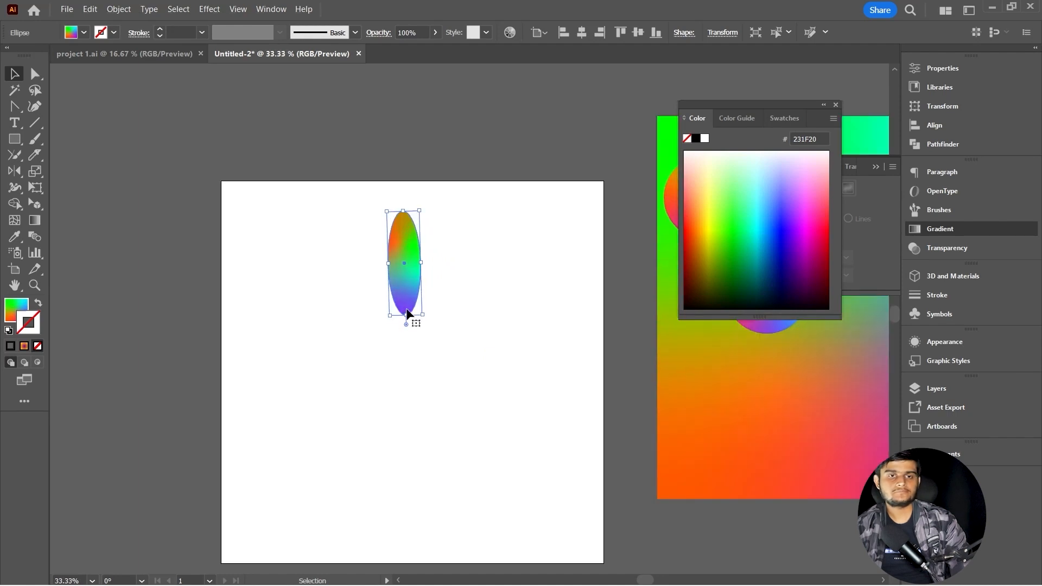
{"action": "left_click_drag", "start_coordinate": [409, 281], "coordinate": [405, 278]}
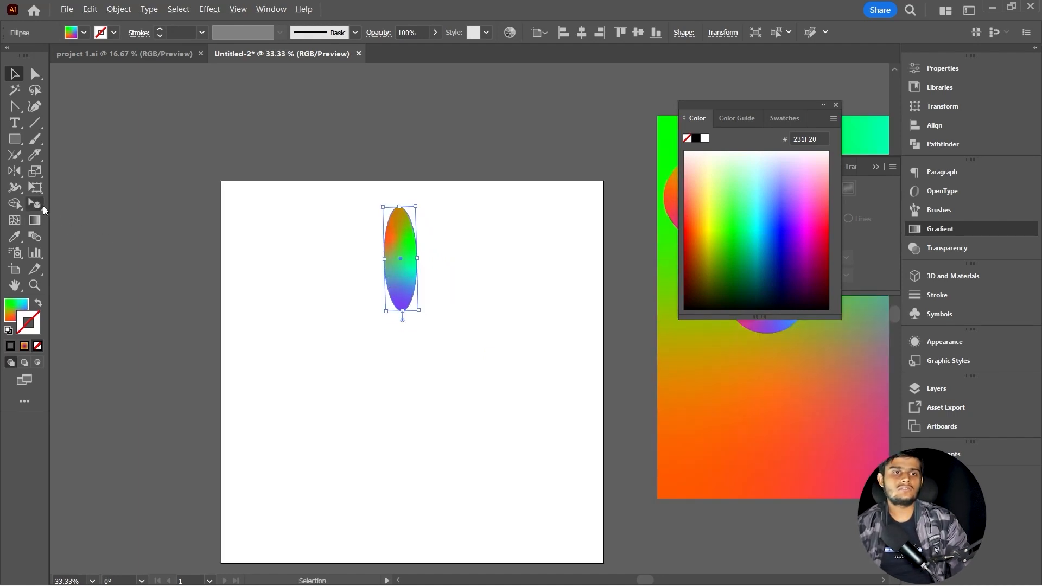
{"action": "left_click", "coordinate": [16, 188]}
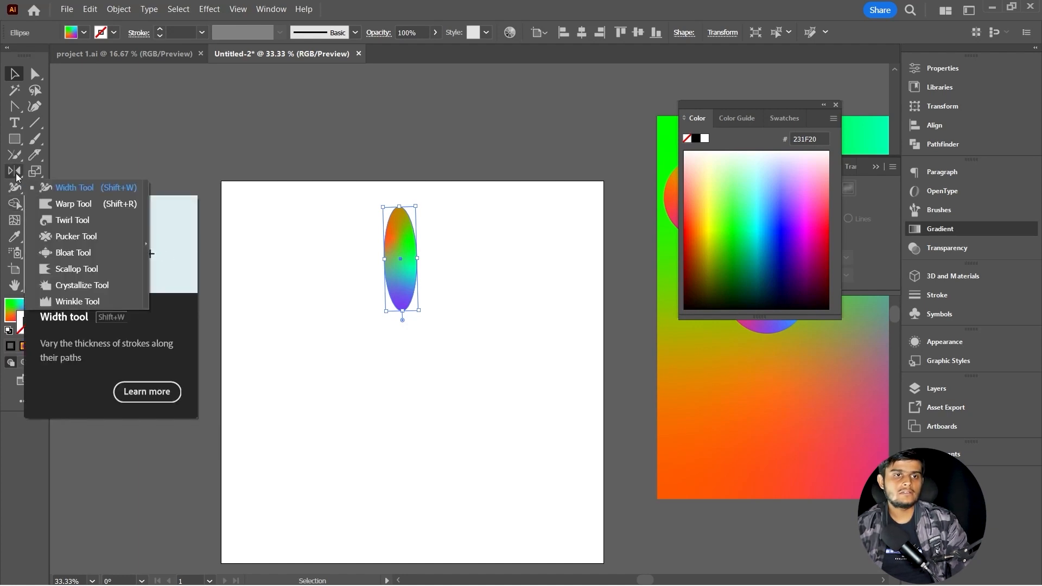
{"action": "left_click", "coordinate": [17, 175]}
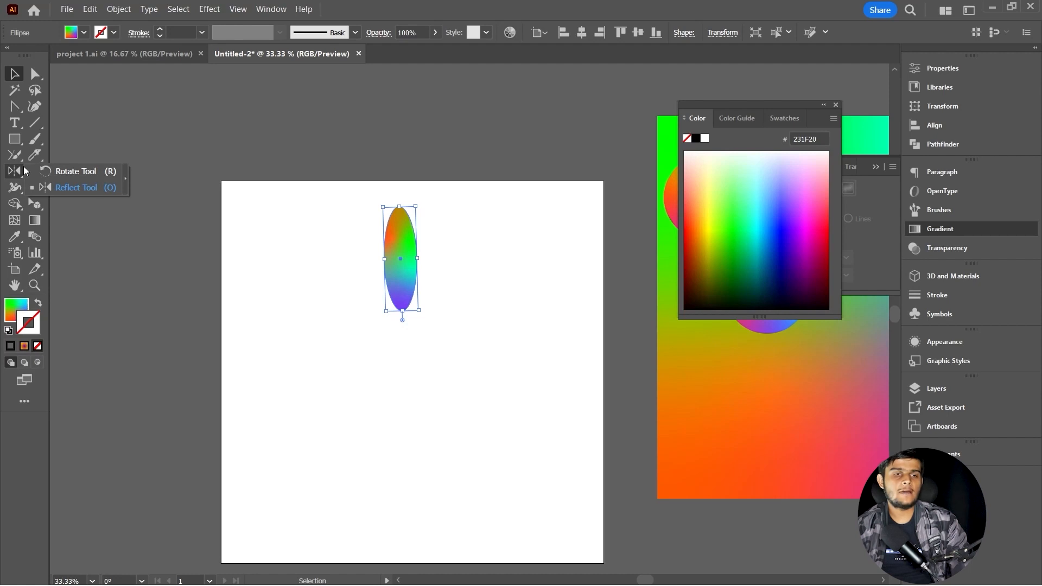
{"action": "left_click", "coordinate": [70, 172]}
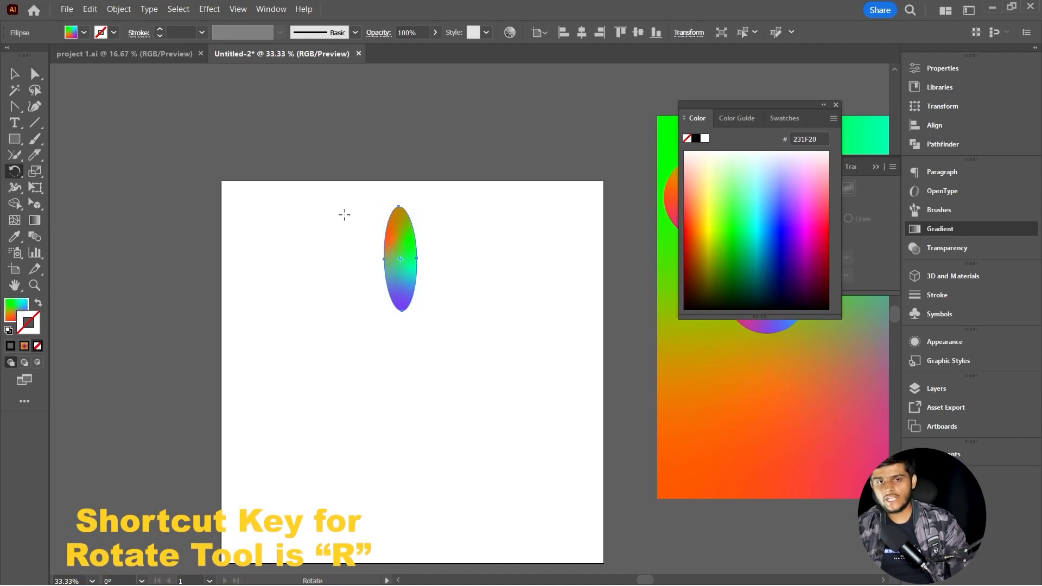
{"action": "left_click", "coordinate": [403, 371], "text": "alt"}
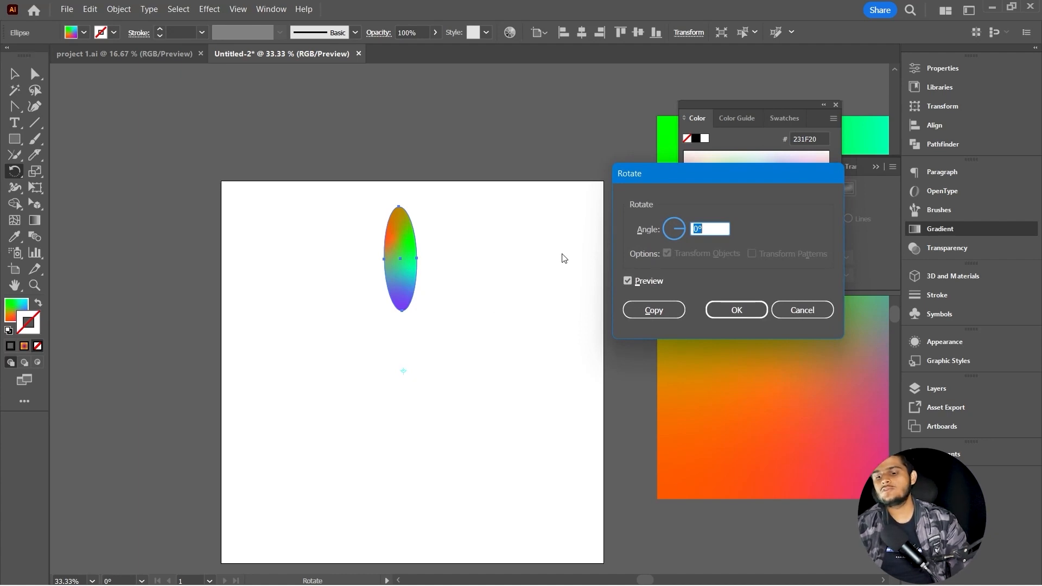
{"action": "type", "text": "15"}
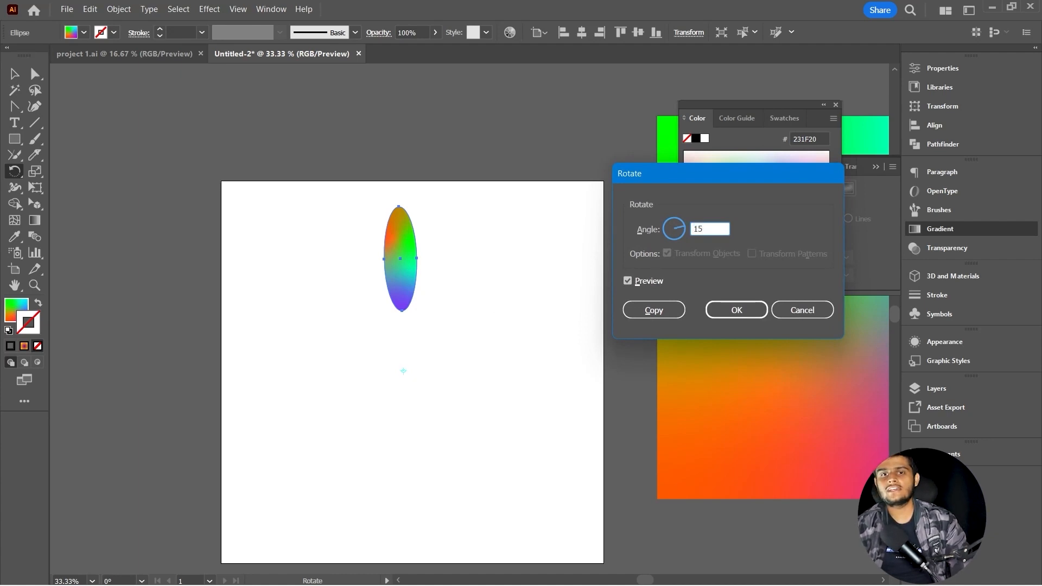
{"action": "left_click", "coordinate": [654, 310]}
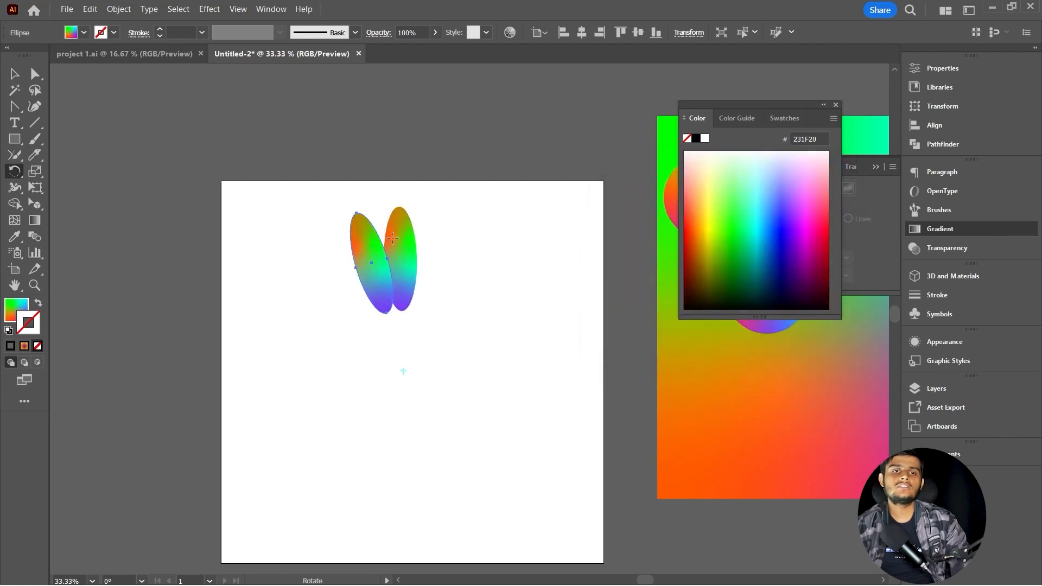
- Repeat the 15° rotated copy until the petals form a complete ring around the pivot point
{"action": "key", "text": "v"}
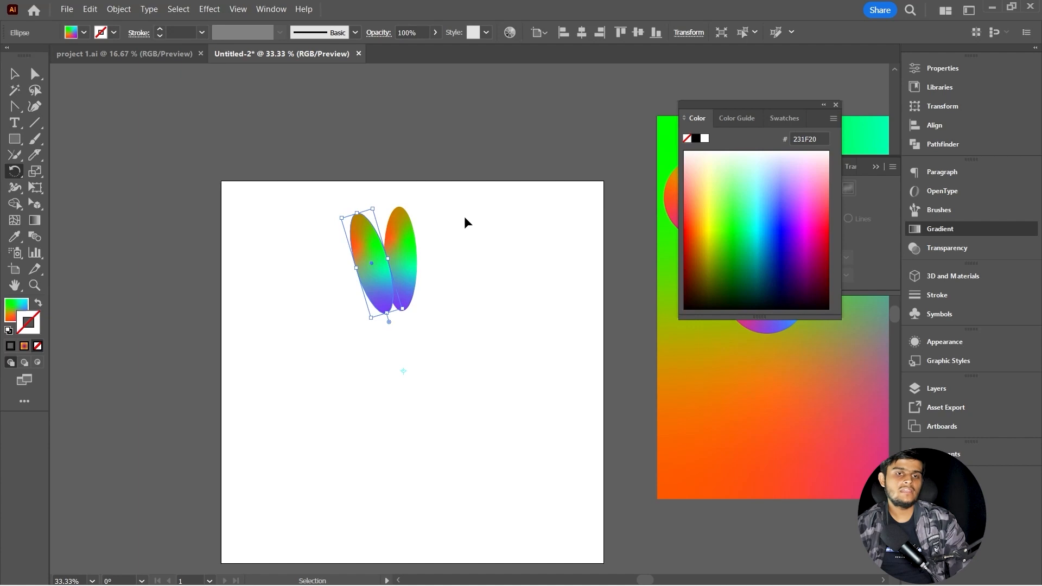
{"action": "key", "text": "r"}
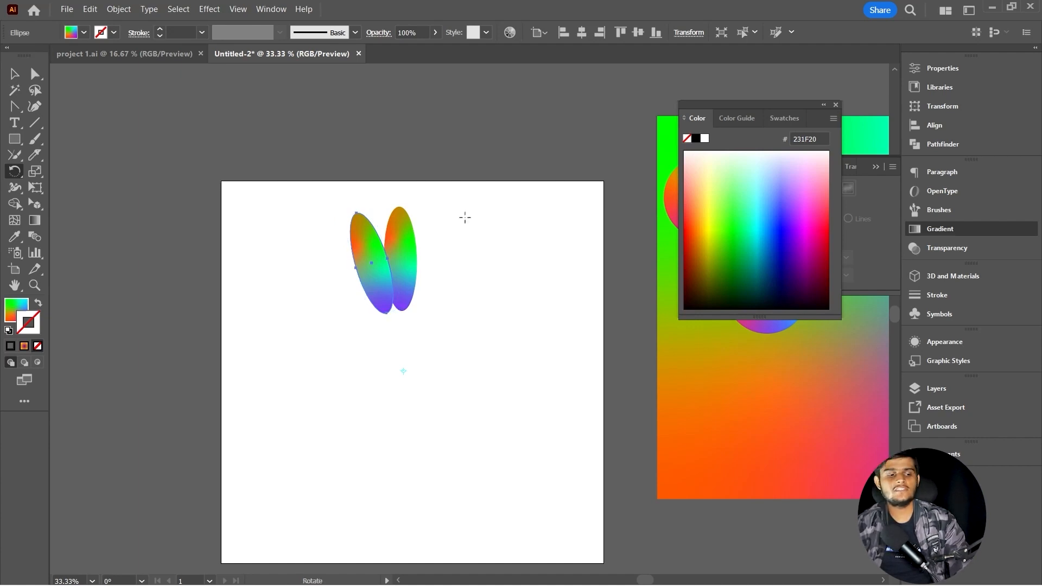
{"action": "key", "text": "ctrl+d"}
{"action": "key", "text": "ctrl+d"}
{"action": "key", "text": "ctrl+d"}
{"action": "key", "text": "ctrl+d"}
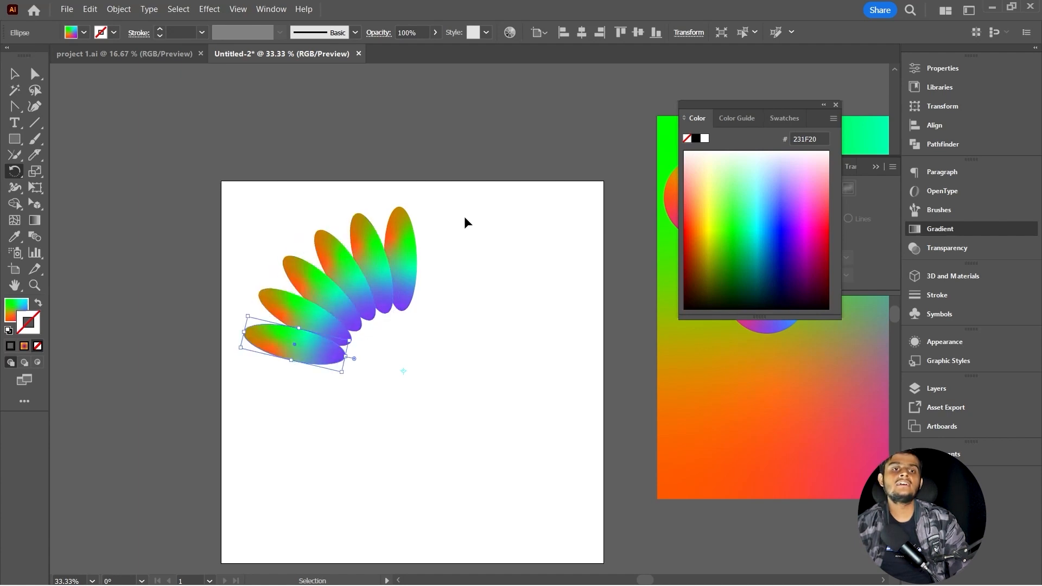
{"action": "key", "text": "ctrl+d"}
{"action": "key", "text": "ctrl+d"}
{"action": "key", "text": "ctrl+d"}
{"action": "key", "text": "ctrl+d"}
{"action": "key", "text": "ctrl+d"}
{"action": "key", "text": "ctrl+d"}
{"action": "key", "text": "ctrl+d"}
{"action": "key", "text": "ctrl+d"}
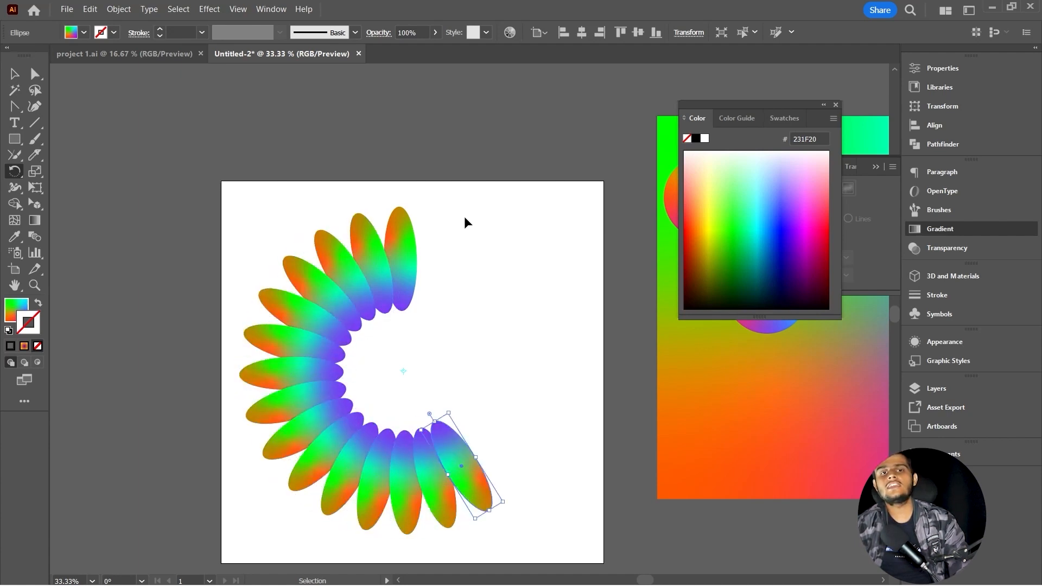
{"action": "key", "text": "ctrl+d"}
{"action": "key", "text": "ctrl+d"}
{"action": "key", "text": "ctrl+d"}
{"action": "key", "text": "ctrl+d"}
{"action": "key", "text": "ctrl+d"}
{"action": "key", "text": "ctrl+d"}
{"action": "key", "text": "ctrl+d"}
{"action": "key", "text": "ctrl+d"}
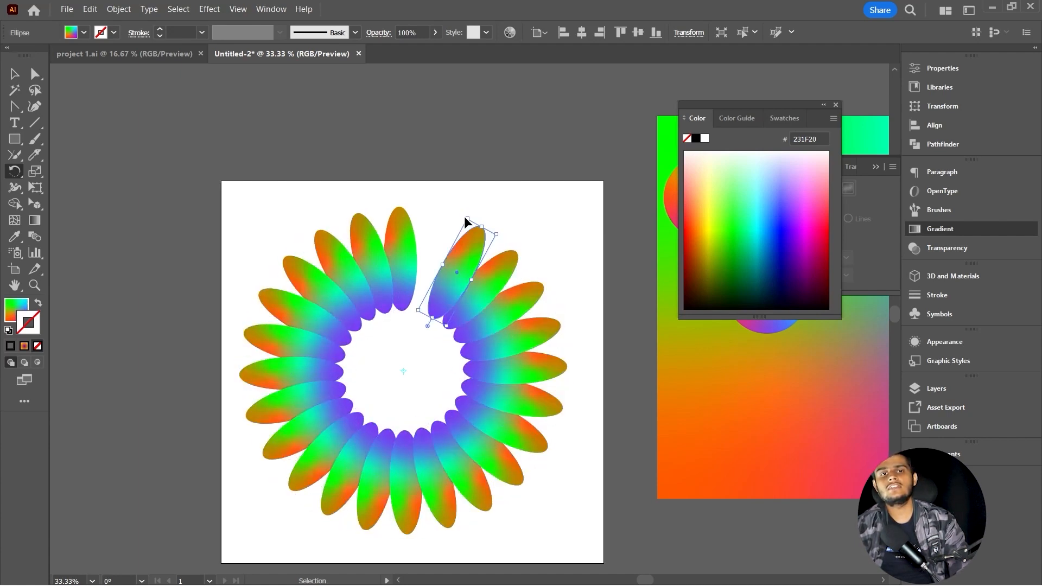
{"action": "key", "text": "ctrl+d"}
{"action": "key", "text": "ctrl+z"}
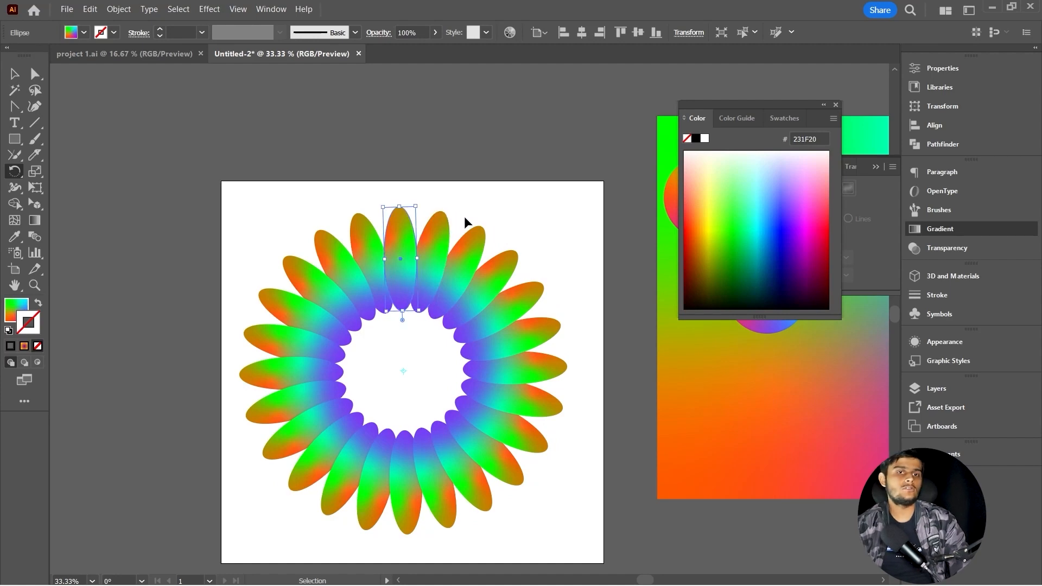
- Select all petals, scale the whole ring down about its center on the artboard and deselect it
{"action": "key", "text": "v"}
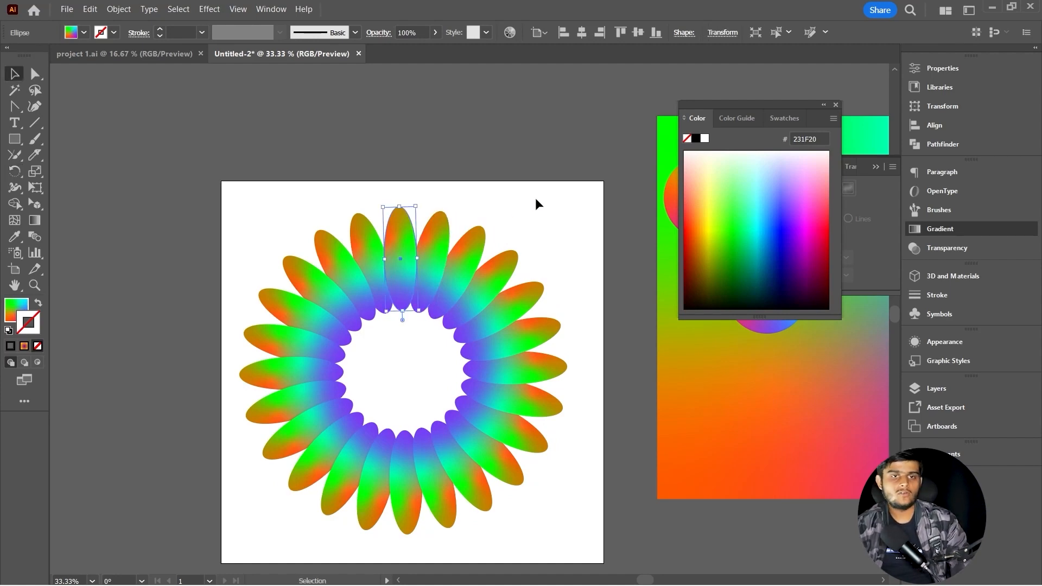
{"action": "left_click", "coordinate": [544, 210]}
{"action": "key", "text": "ctrl+minus"}
{"action": "left_click_drag", "start_coordinate": [546, 207], "coordinate": [320, 473]}
{"action": "left_click_drag", "start_coordinate": [562, 209], "coordinate": [493, 294]}
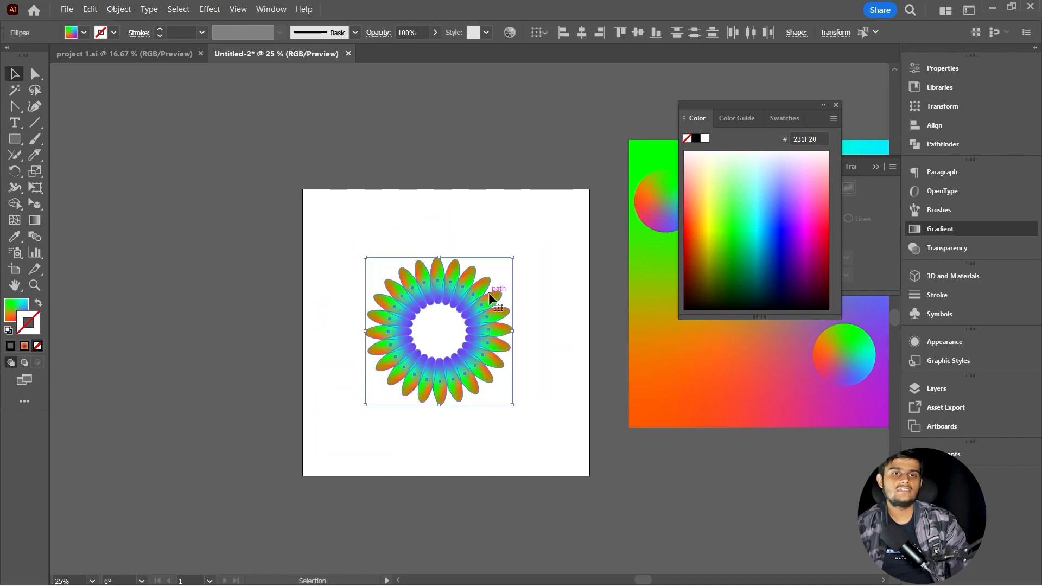
{"action": "key", "text": "ctrl+plus"}
{"action": "left_click", "coordinate": [545, 270]}
{"action": "left_click_drag", "start_coordinate": [545, 271], "coordinate": [529, 269]}
- Close the floating Color panel, collapse the Gradient panel and view the petal ring beside the circle composition
{"action": "scroll", "coordinate": [442, 328], "scroll_direction": "up", "scroll_amount": 1}
{"action": "scroll", "coordinate": [442, 329], "scroll_direction": "up", "scroll_amount": 1}
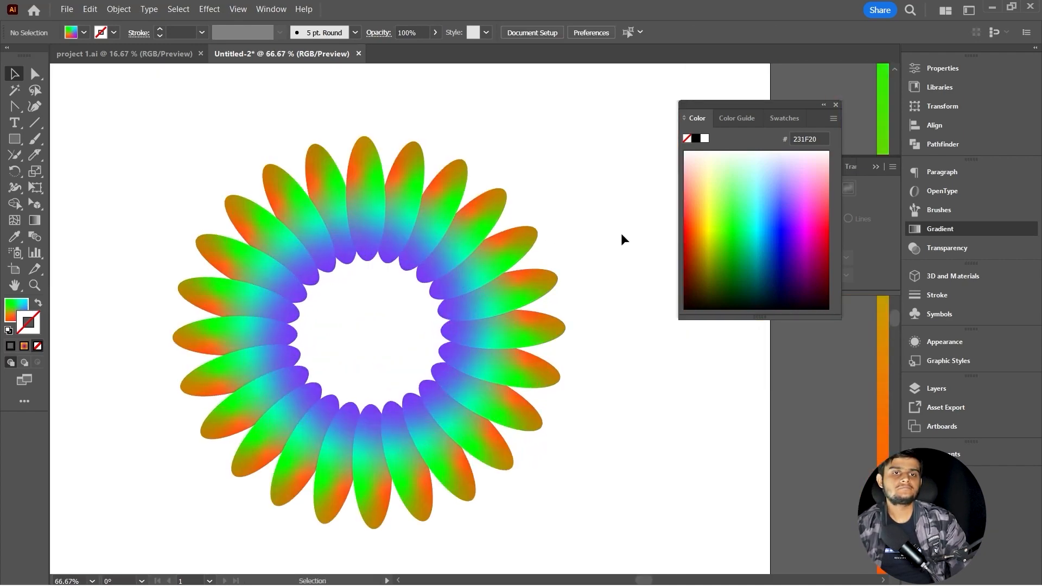
{"action": "left_click", "coordinate": [836, 105]}
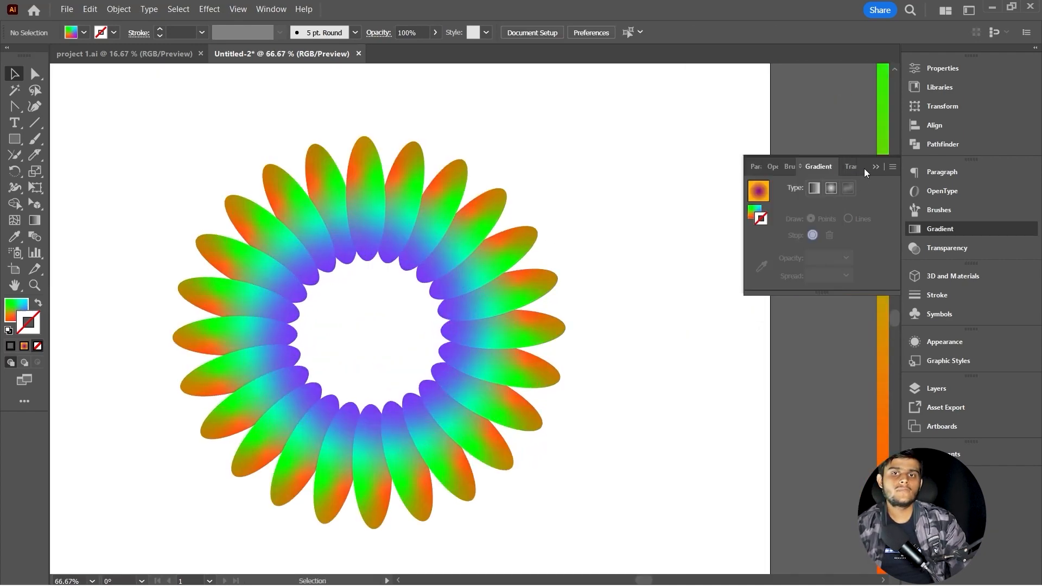
{"action": "left_click", "coordinate": [874, 168]}
{"action": "scroll", "coordinate": [422, 277], "scroll_direction": "down", "scroll_amount": 1}
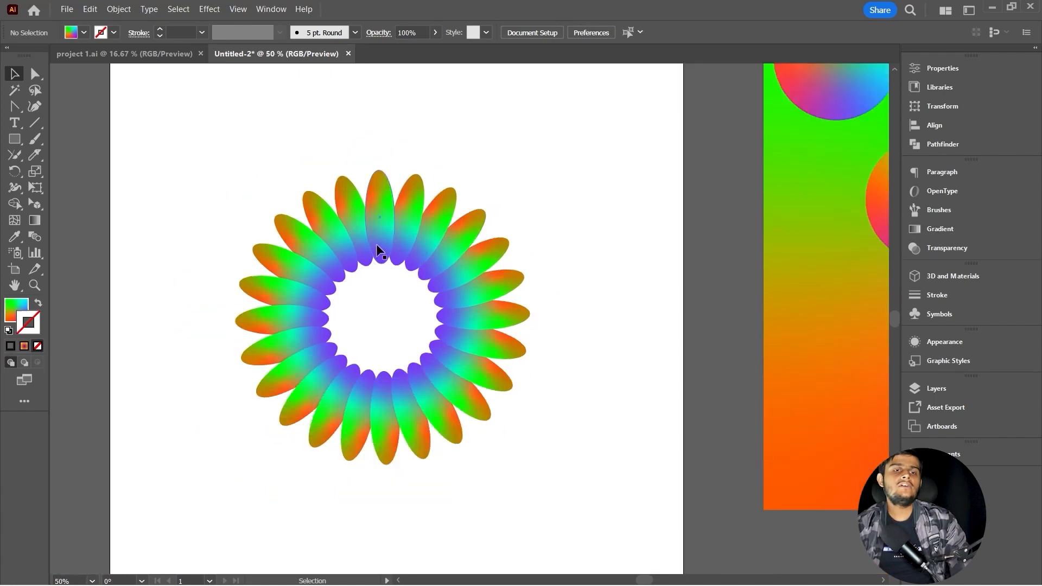
{"action": "scroll", "coordinate": [377, 243], "scroll_direction": "down", "scroll_amount": 2}
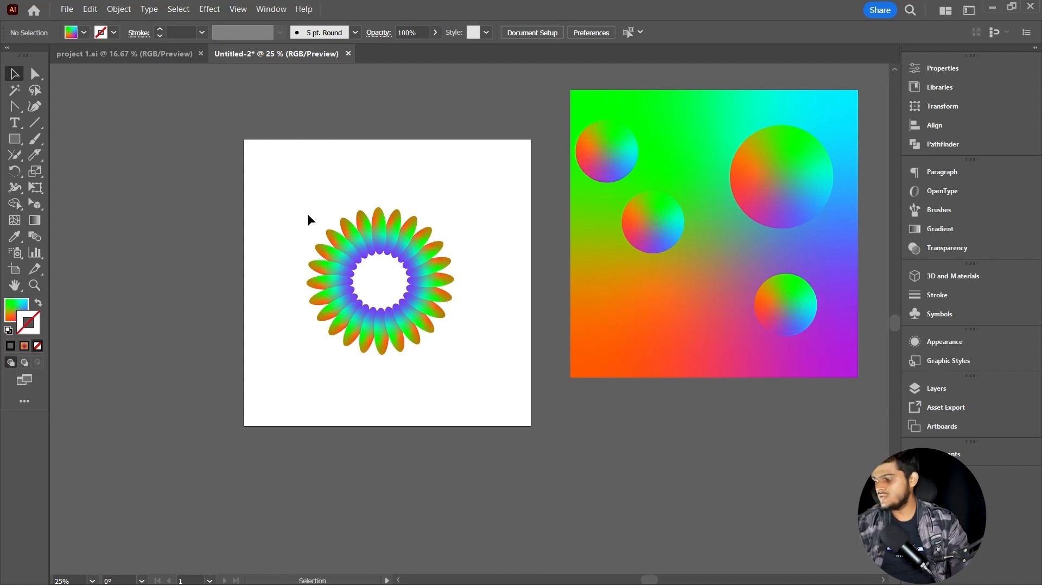
- Move the petal ring off the artboard to below the circle composition and draw a white rectangle covering the empty artboard
{"action": "left_click_drag", "start_coordinate": [307, 214], "coordinate": [486, 356]}
{"action": "left_click_drag", "start_coordinate": [406, 342], "coordinate": [721, 486]}
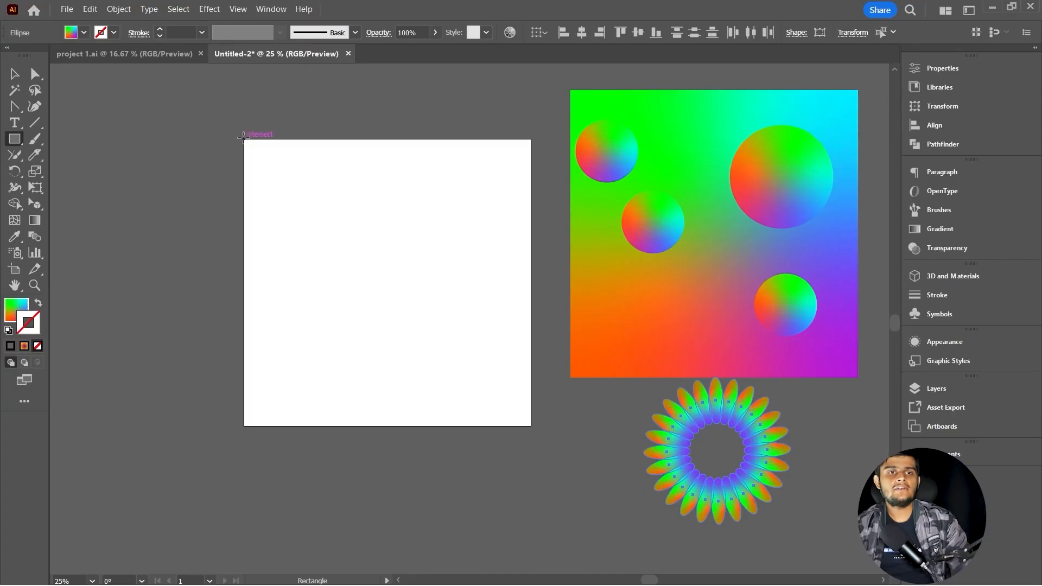
{"action": "left_click_drag", "start_coordinate": [245, 139], "coordinate": [531, 425]}
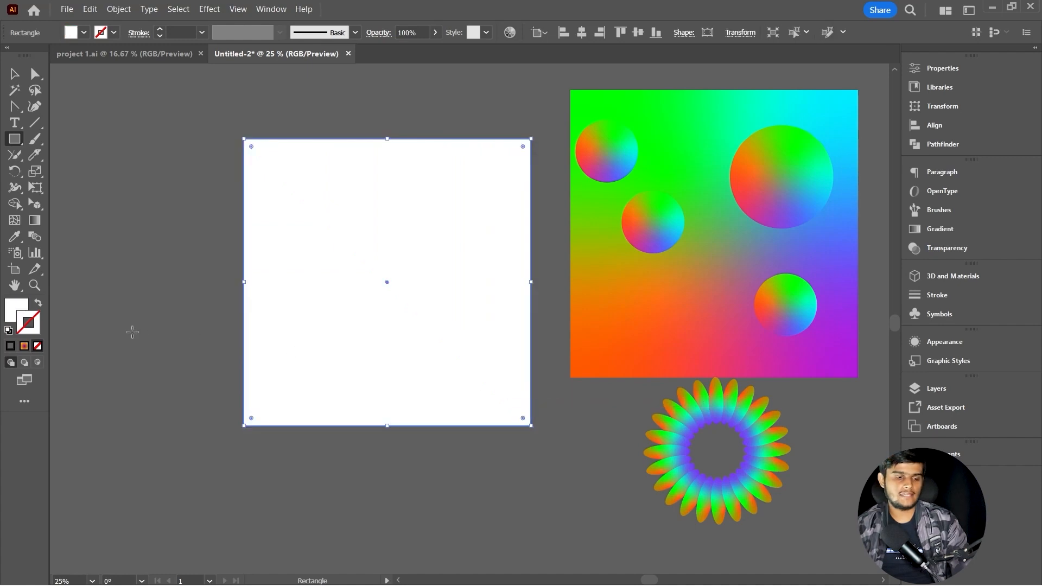
{"action": "key", "text": "v"}
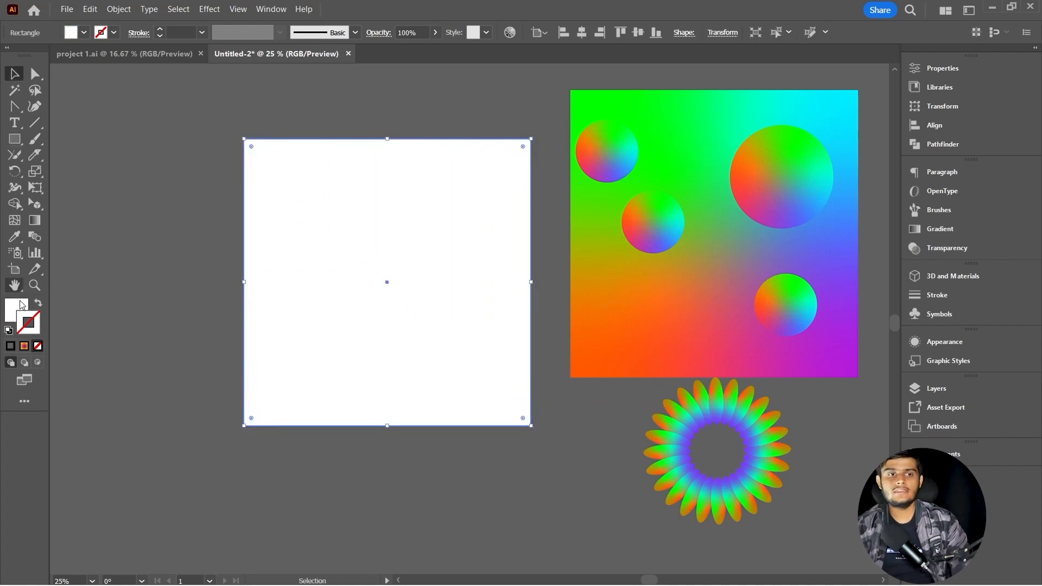
- Give the rectangle a gradient fill, set its purple stop to 1D008F and change the gradient type to linear
{"action": "left_click", "coordinate": [11, 317]}
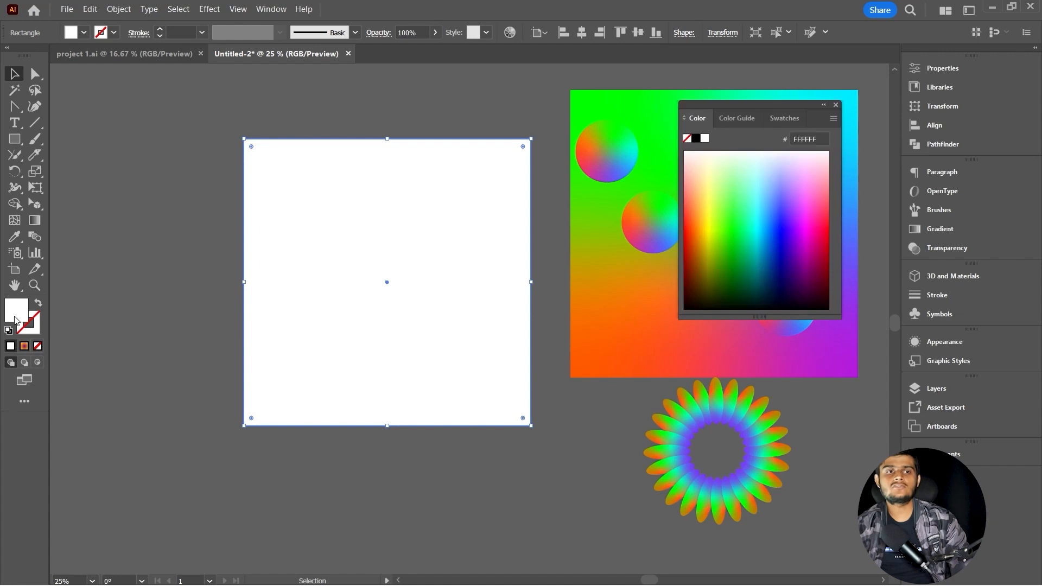
{"action": "left_click", "coordinate": [23, 346]}
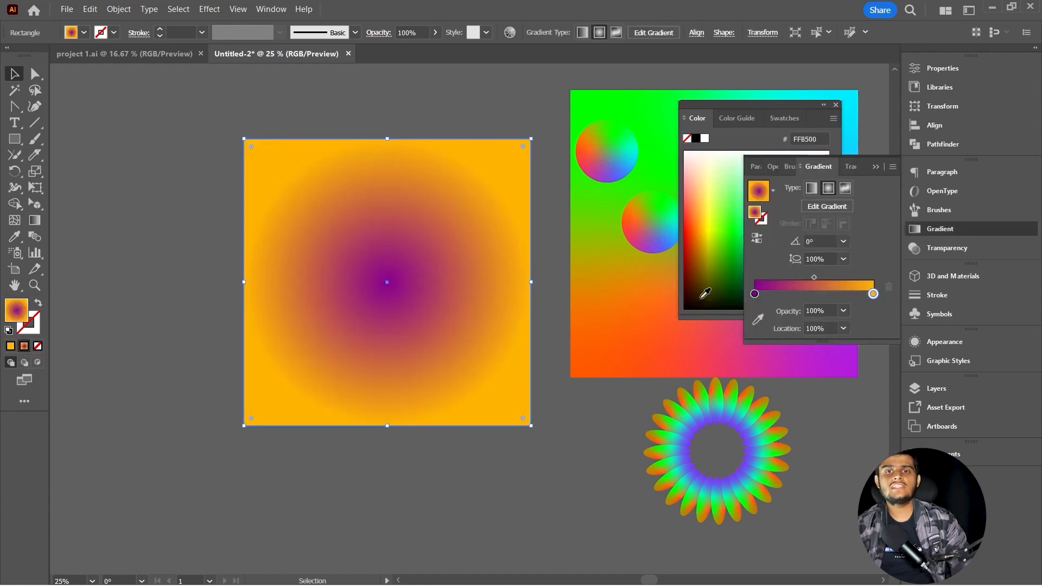
{"action": "double_click", "coordinate": [755, 294]}
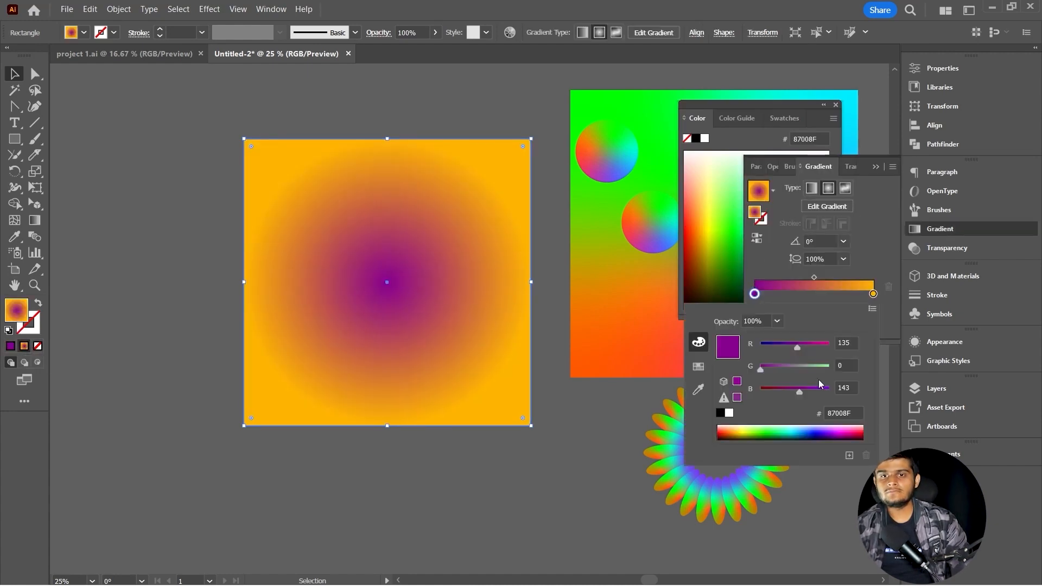
{"action": "left_click_drag", "start_coordinate": [798, 348], "coordinate": [772, 354]}
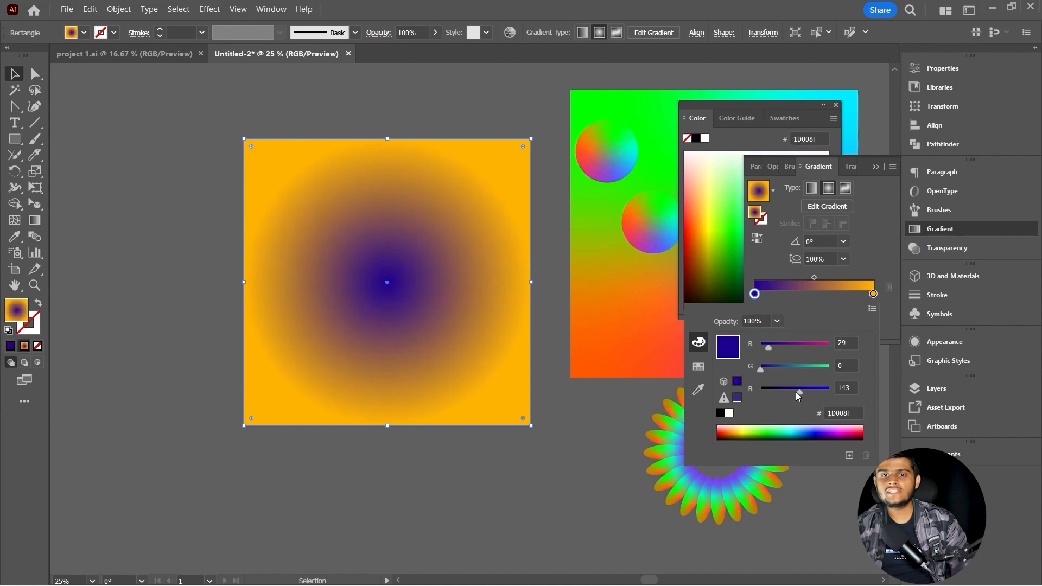
{"action": "left_click", "coordinate": [810, 191]}
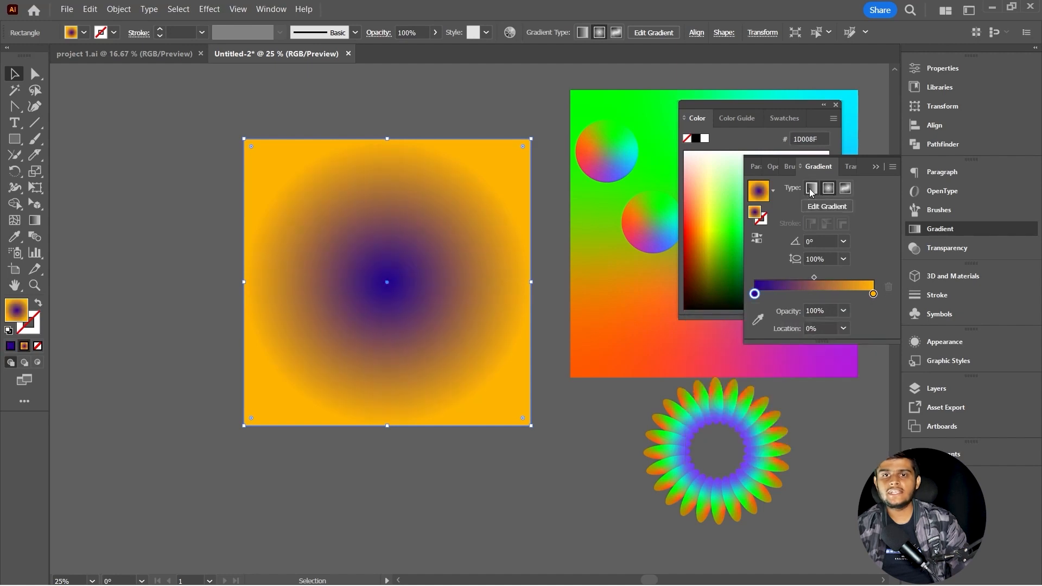
{"action": "left_click", "coordinate": [810, 189]}
- Set the orange end stop of the rectangle's gradient to dark navy 001D3D
{"action": "double_click", "coordinate": [874, 294]}
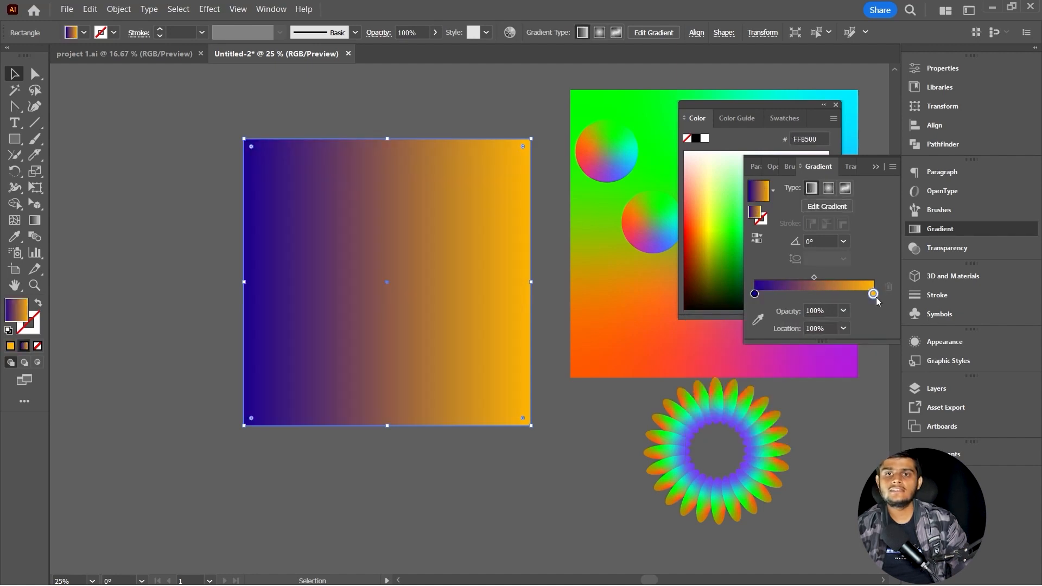
{"action": "left_click_drag", "start_coordinate": [785, 346], "coordinate": [758, 350]}
{"action": "mouse_move", "coordinate": [761, 390]}
{"action": "left_mouse_down"}
{"action": "mouse_move", "coordinate": [831, 389]}
{"action": "mouse_move", "coordinate": [765, 366]}
{"action": "mouse_move", "coordinate": [790, 389]}
{"action": "mouse_move", "coordinate": [767, 369]}
{"action": "mouse_move", "coordinate": [776, 395]}
{"action": "left_mouse_up"}
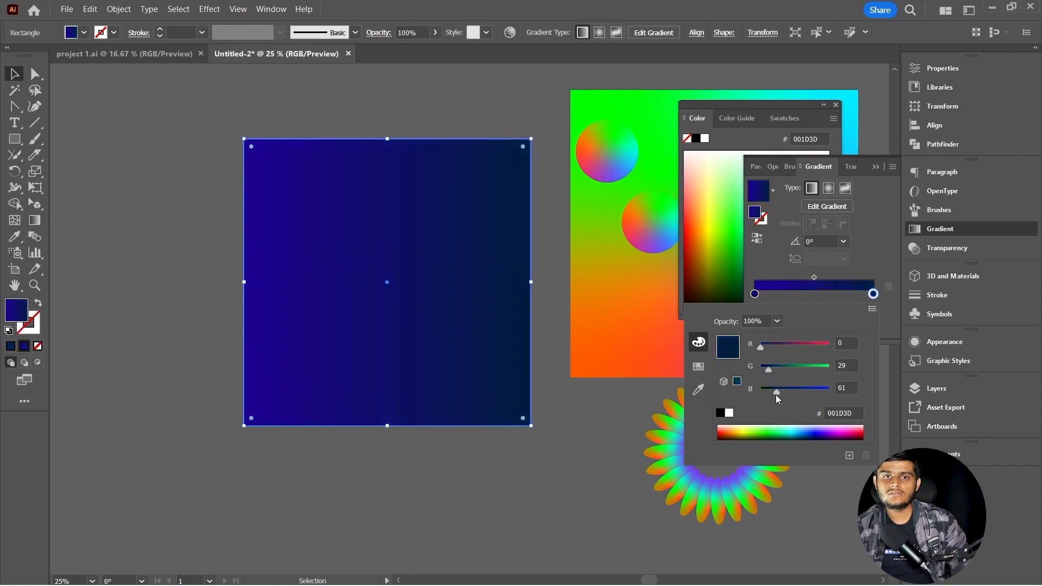
{"action": "left_click", "coordinate": [330, 240]}
- Redirect the gradient diagonally from the rectangle's upper-left corner to its lower-right corner, at about -44°, and deselect it
{"action": "scroll", "coordinate": [353, 242], "scroll_direction": "up", "scroll_amount": 1, "text": "alt"}
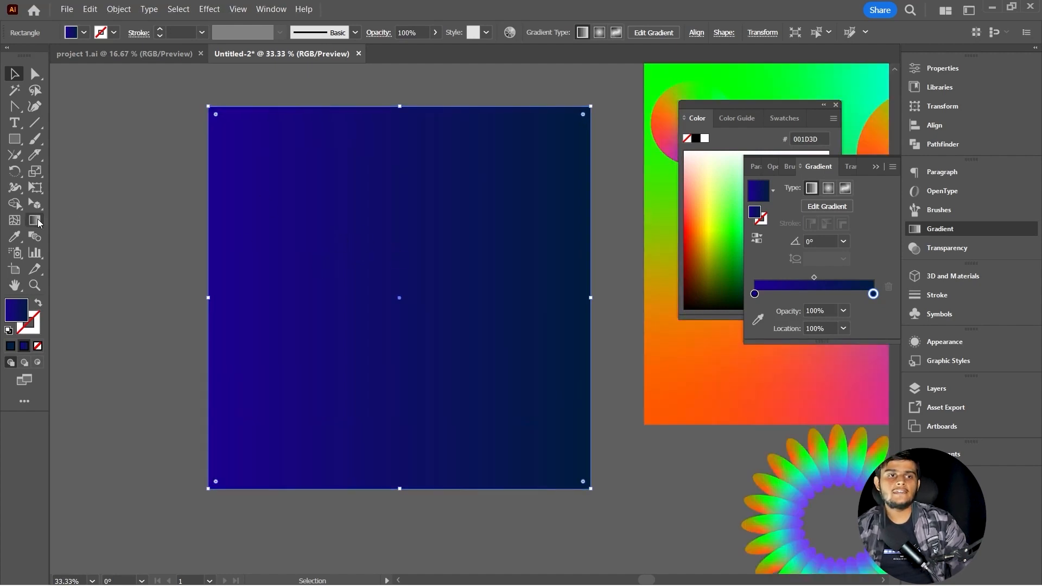
{"action": "mouse_move", "coordinate": [187, 96]}
{"action": "left_mouse_down"}
{"action": "mouse_move", "coordinate": [354, 242]}
{"action": "mouse_move", "coordinate": [591, 483]}
{"action": "left_mouse_up"}
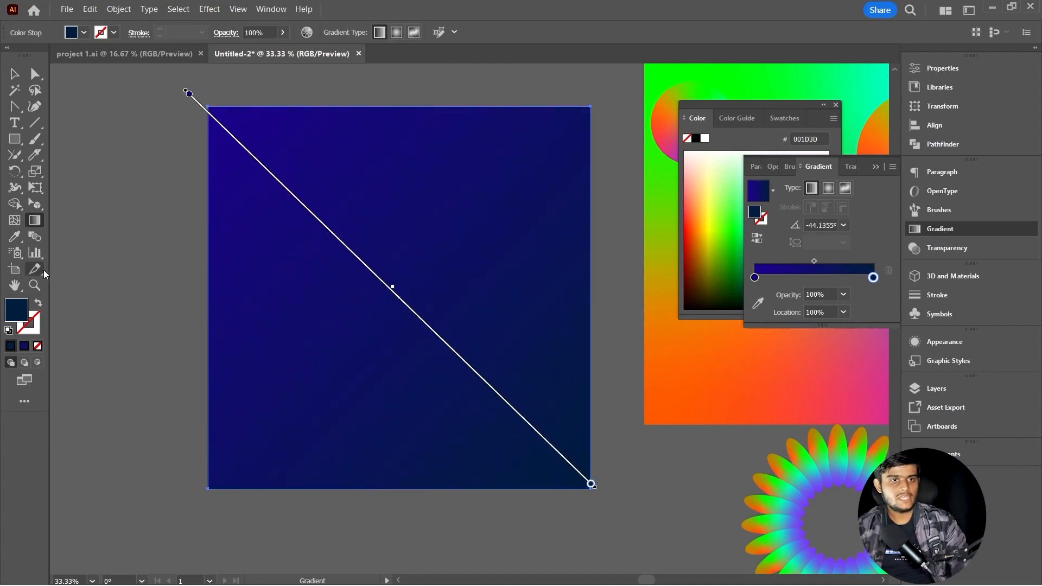
{"action": "key", "text": "v"}
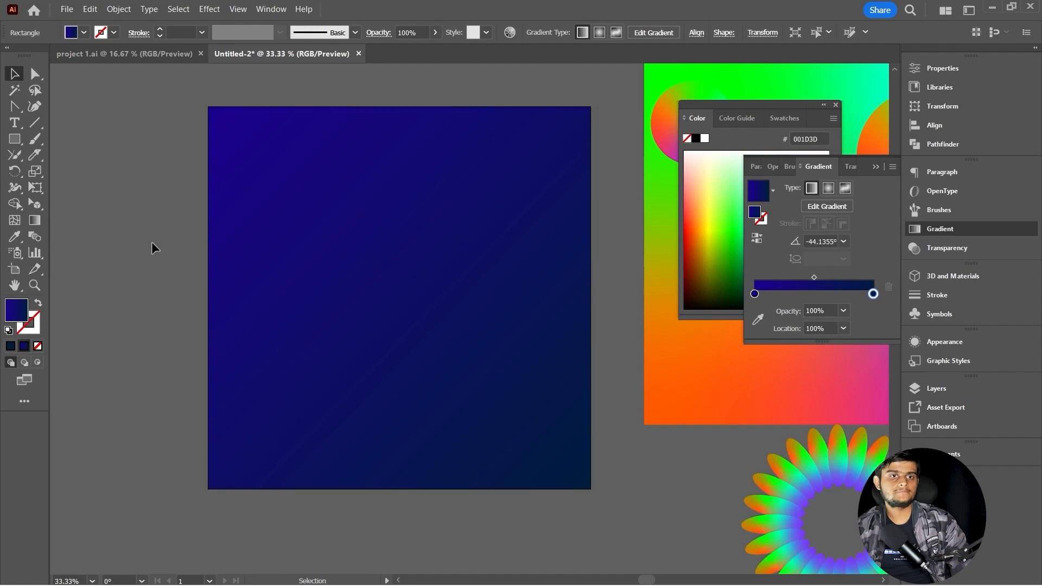
{"action": "left_click", "coordinate": [151, 247]}
- Collapse the Gradient panel and close the floating Color panel to clear the view of the artboard
{"action": "scroll", "coordinate": [395, 212], "scroll_direction": "up", "scroll_amount": 2}
{"action": "scroll", "coordinate": [391, 210], "scroll_direction": "right", "scroll_amount": 2}
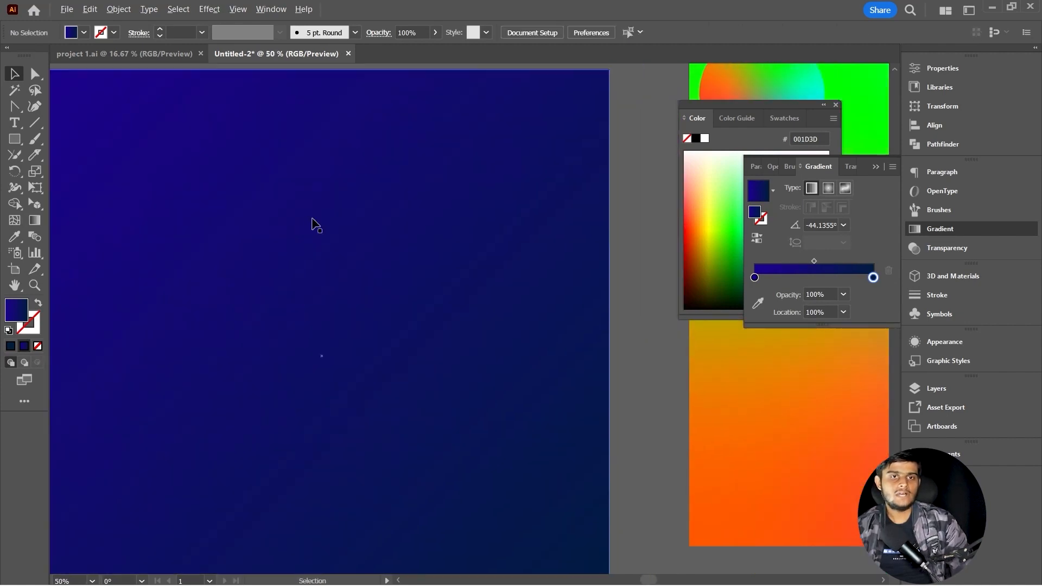
{"action": "scroll", "coordinate": [314, 226], "scroll_direction": "down", "scroll_amount": 2}
{"action": "left_click", "coordinate": [846, 166]}
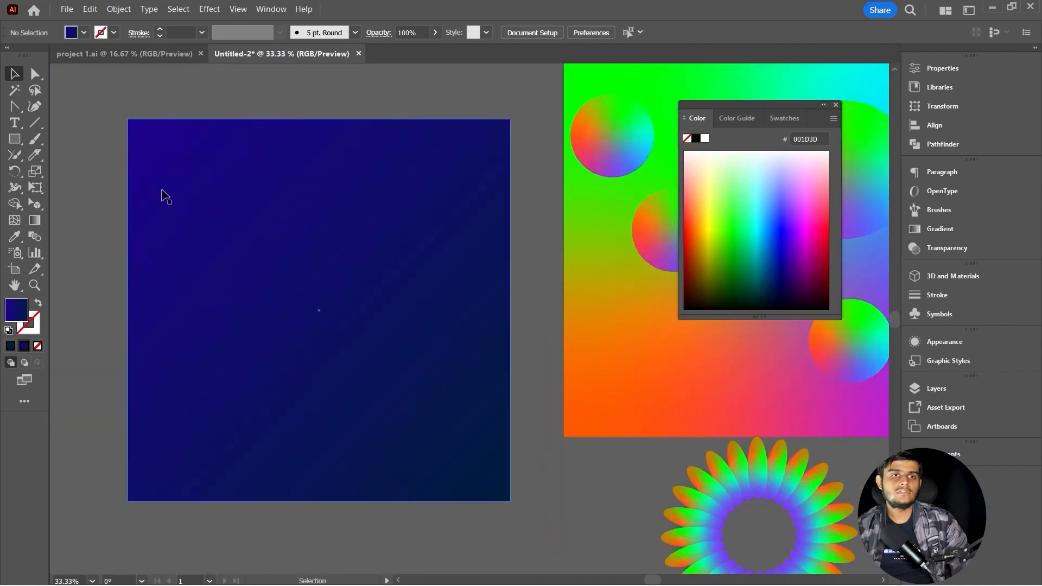
{"action": "scroll", "coordinate": [131, 188], "scroll_direction": "up", "scroll_amount": 1}
{"action": "left_click_drag", "start_coordinate": [139, 189], "coordinate": [132, 199]}
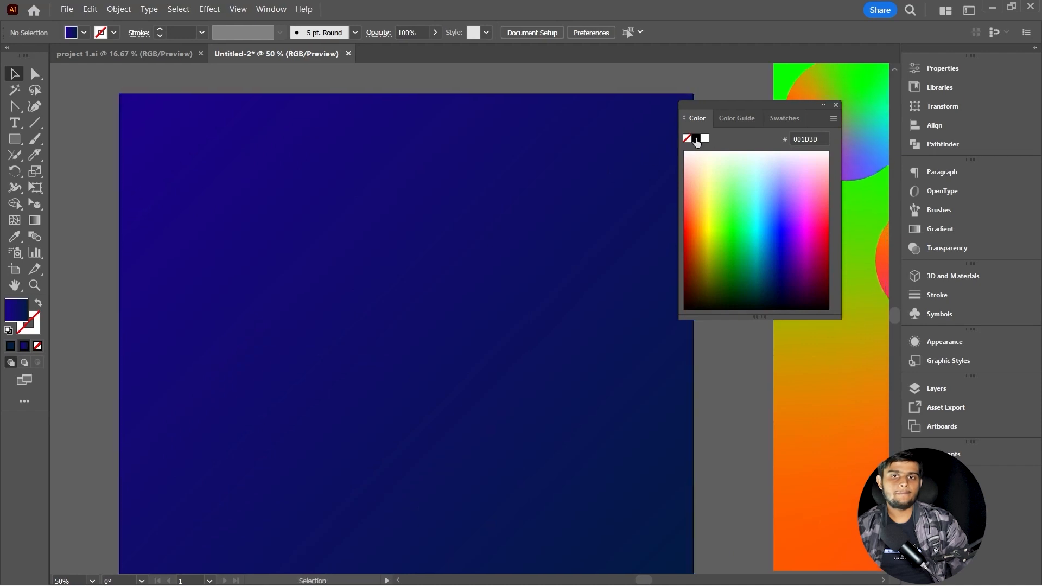
{"action": "left_click", "coordinate": [836, 105]}
- Create an area text frame on the upper-left part of the blue background and replace the placeholder with "Subscribe Now !!" on two lines
{"action": "left_click_drag", "start_coordinate": [230, 204], "coordinate": [291, 207]}
{"action": "key", "text": "t"}
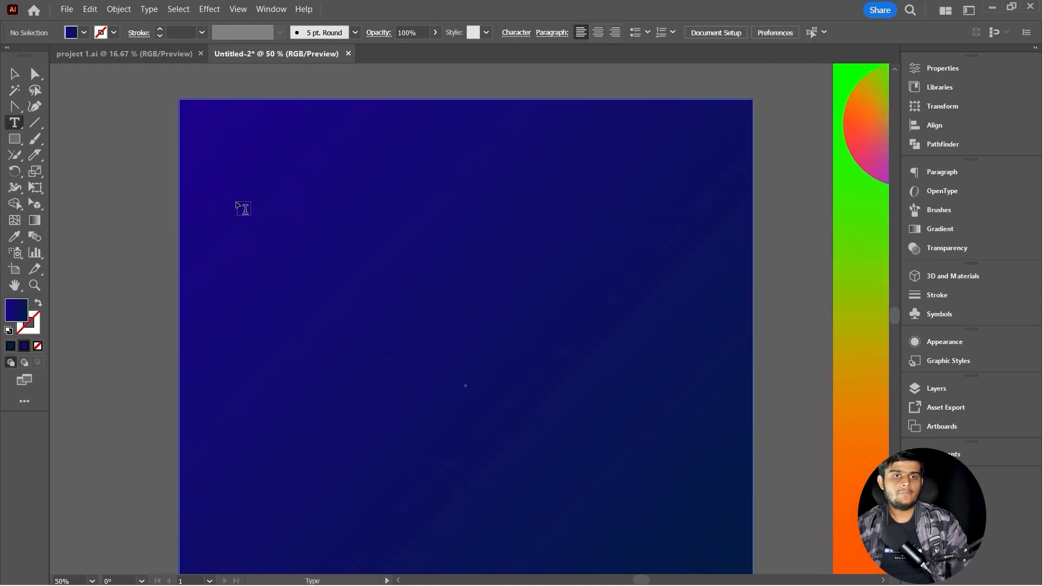
{"action": "scroll", "coordinate": [247, 209], "scroll_direction": "down", "scroll_amount": 1}
{"action": "left_click_drag", "start_coordinate": [221, 126], "coordinate": [555, 474]}
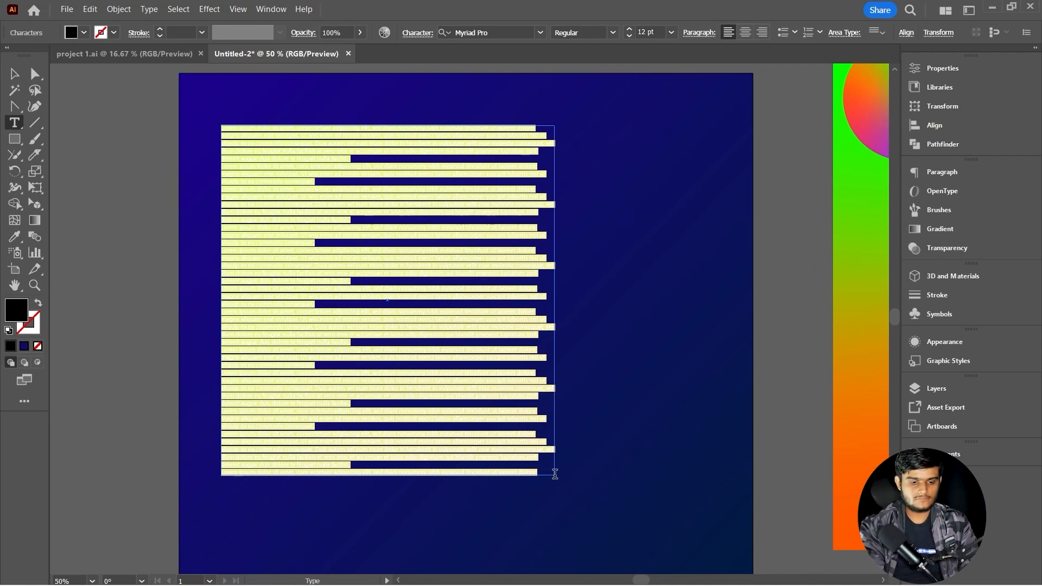
{"action": "key", "text": "BackSpace"}
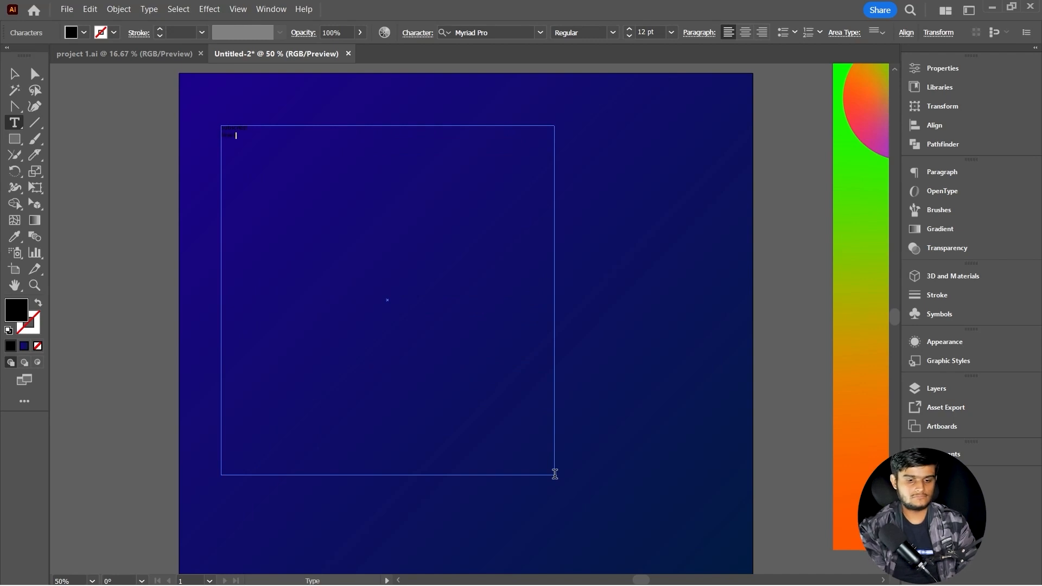
{"action": "key", "text": "Escape"}
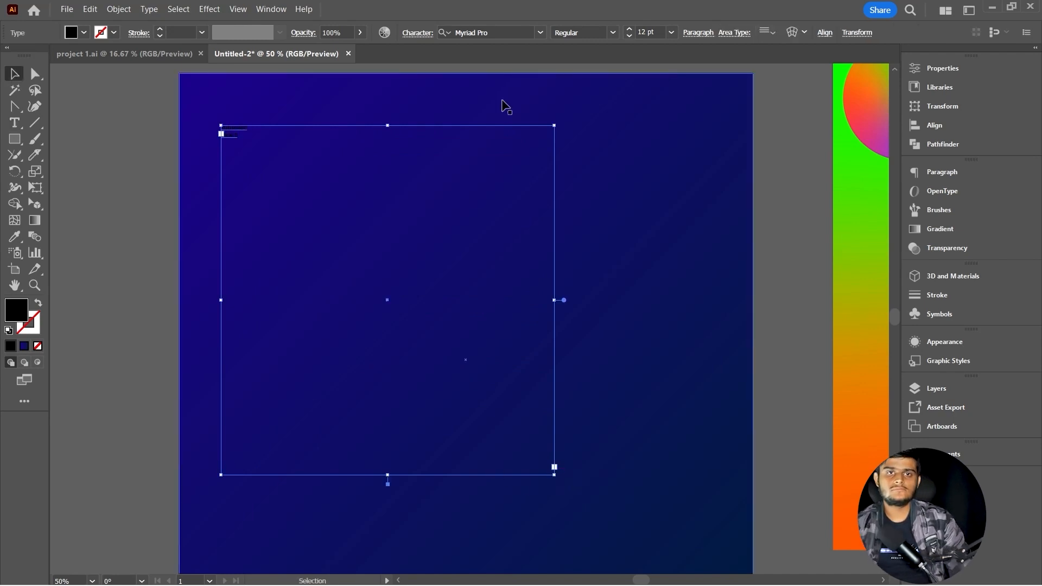
- Search the fonts for "work" and set the text to Work Sans Bold
{"action": "left_click", "coordinate": [505, 29]}
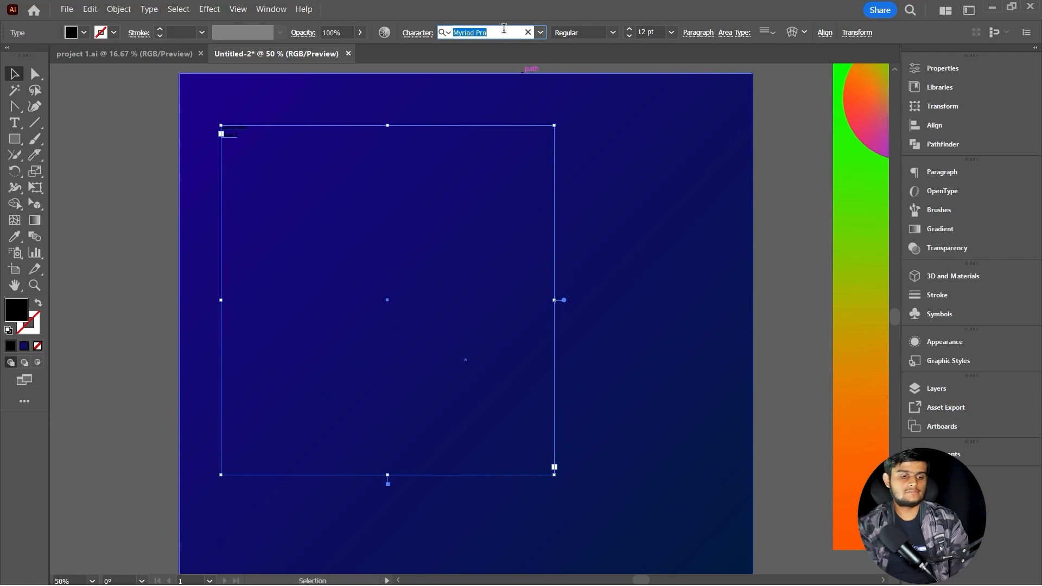
{"action": "type", "text": "work"}
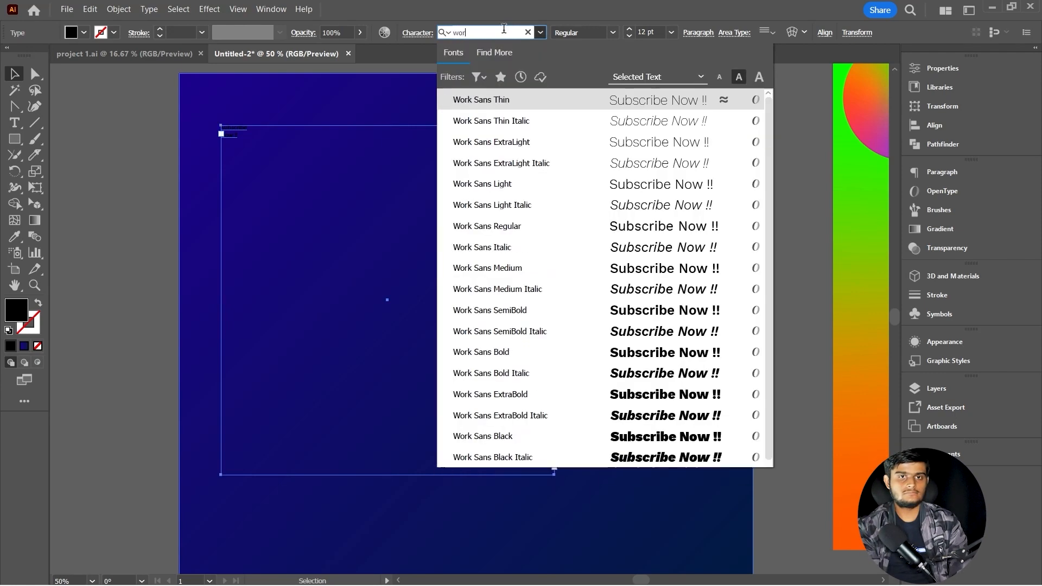
{"action": "key", "text": "Down"}
{"action": "key", "text": "Down"}
{"action": "key", "text": "Down"}
{"action": "key", "text": "Down"}
{"action": "key", "text": "Down"}
{"action": "key", "text": "Down"}
{"action": "key", "text": "Down"}
{"action": "key", "text": "Down"}
{"action": "key", "text": "Down"}
{"action": "key", "text": "Down"}
{"action": "key", "text": "Down"}
{"action": "key", "text": "Down"}
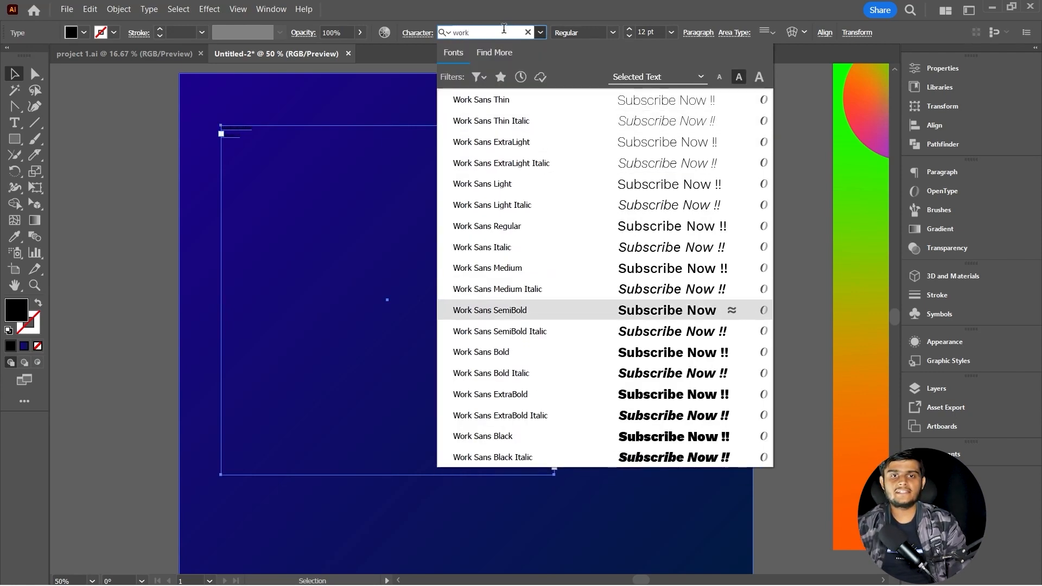
{"action": "key", "text": "Return"}
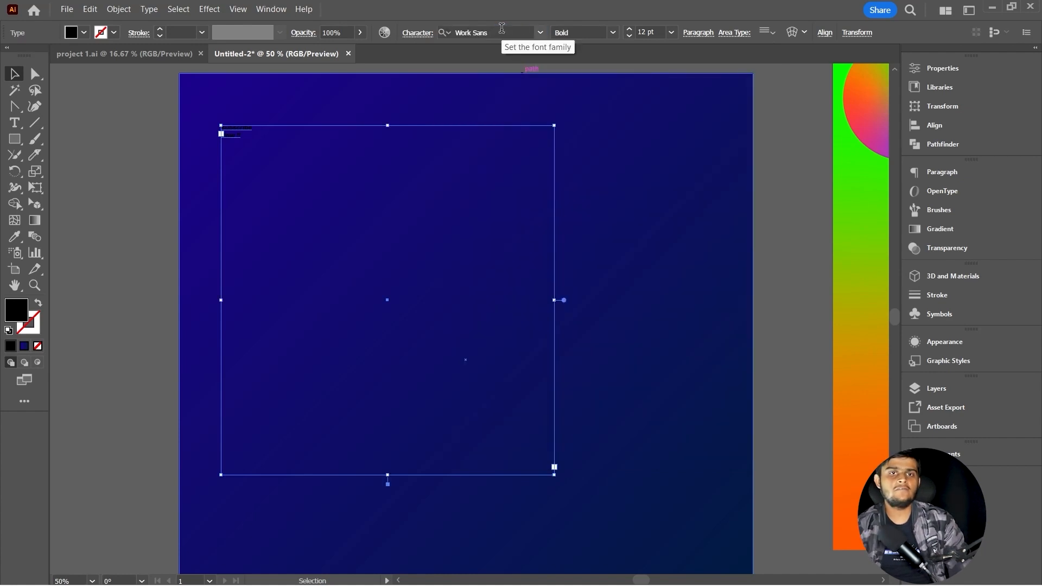
- Increase the font size of the "Subscribe Now !!" text to 120 pt
{"action": "left_click", "coordinate": [649, 33]}
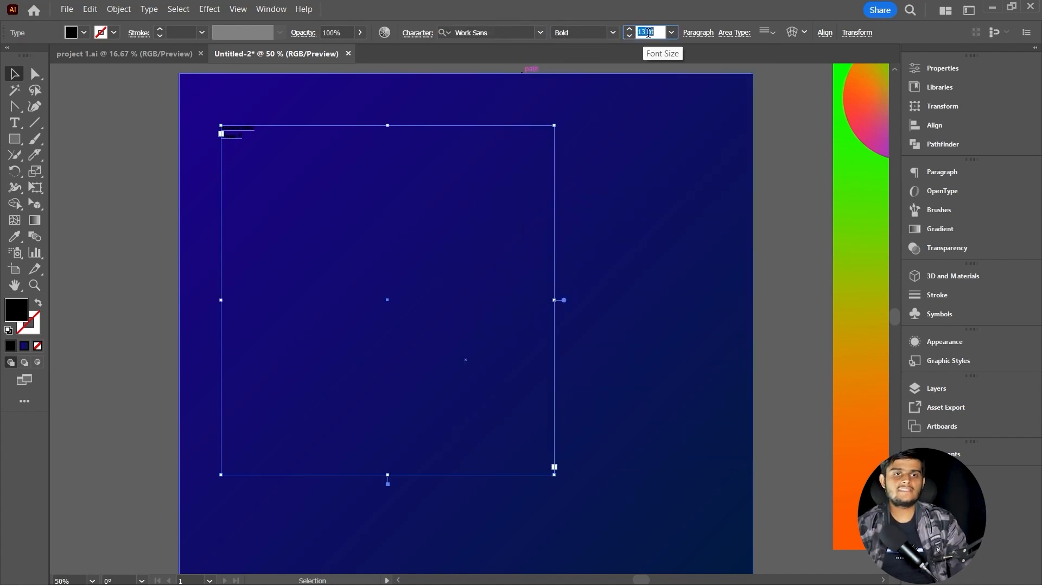
{"action": "scroll", "coordinate": [648, 33], "scroll_direction": "up", "scroll_amount": 20}
{"action": "scroll", "coordinate": [649, 32], "scroll_direction": "up", "scroll_amount": 20}
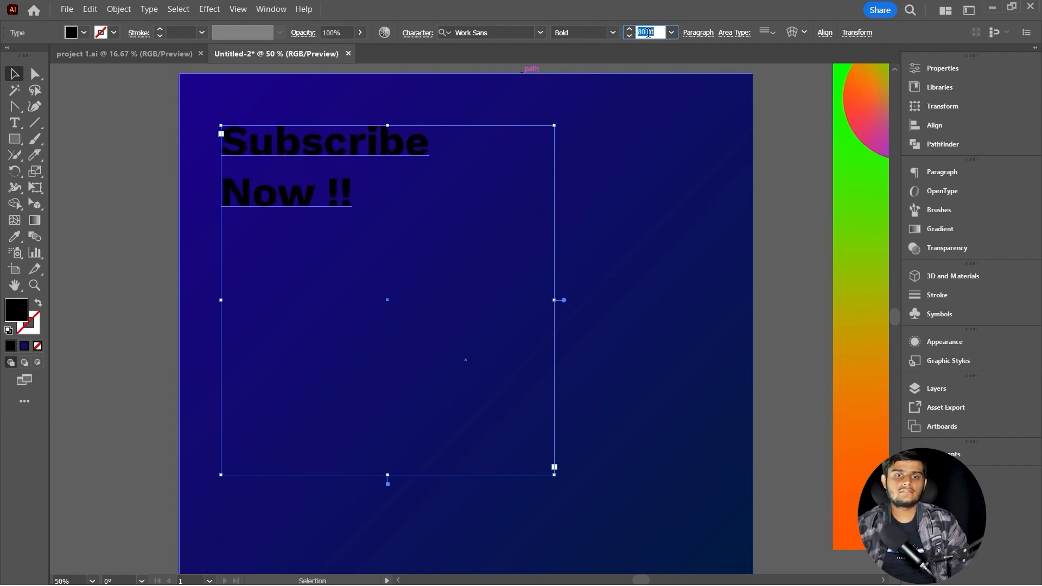
{"action": "type", "text": "120"}
{"action": "key", "text": "Return"}
- Set the text's fill color to white, FFFFFF, and deselect the text
{"action": "double_click", "coordinate": [16, 310]}
{"action": "type", "text": "FFFFFF"}
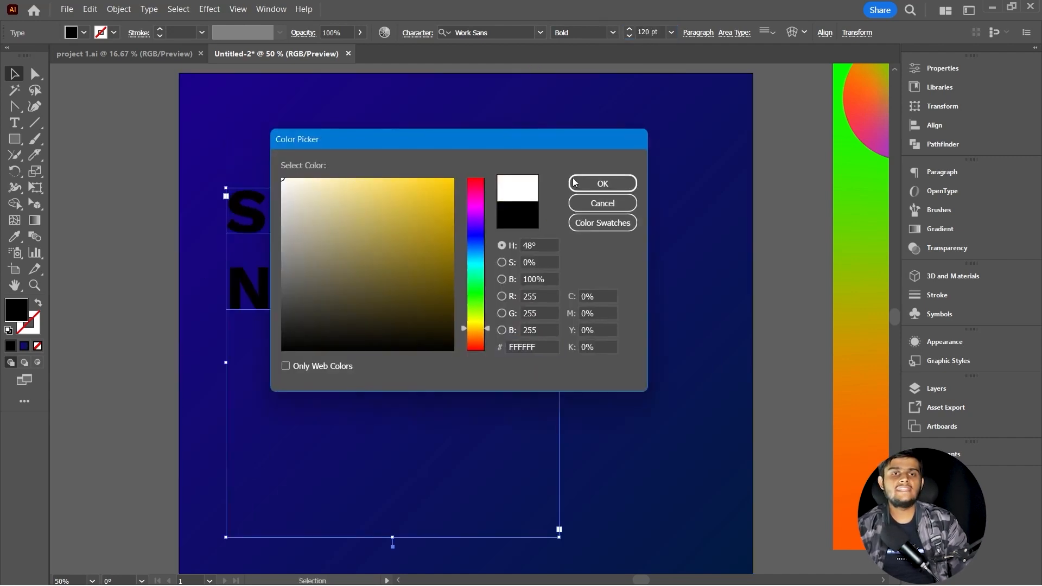
{"action": "left_click", "coordinate": [598, 186]}
{"action": "left_click", "coordinate": [305, 328]}
- Draw a small rectangle just below the word "Now", aligned near its left edge, and round all four of its corners
{"action": "scroll", "coordinate": [302, 327], "scroll_direction": "up", "scroll_amount": 5}
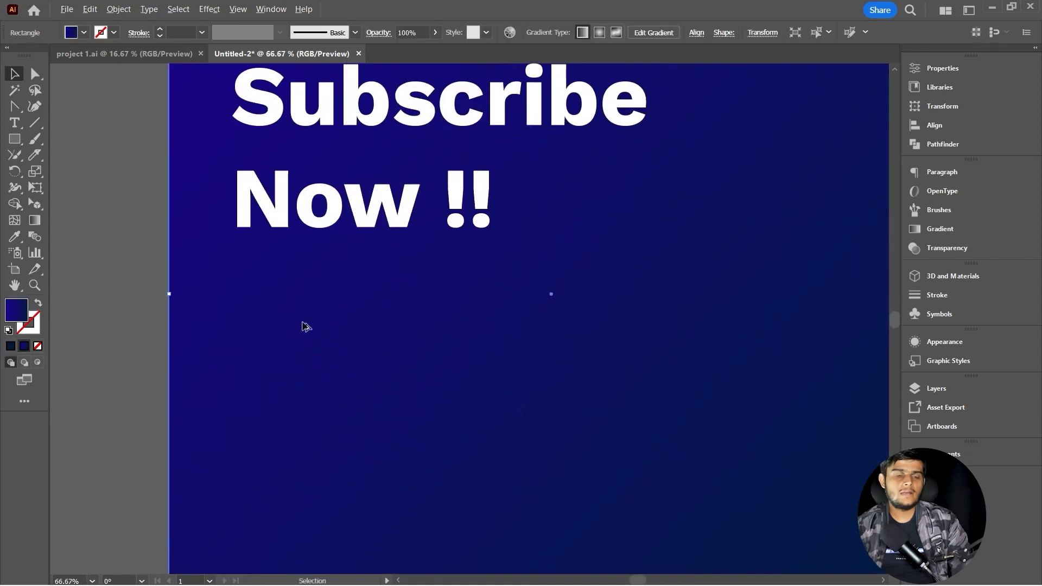
{"action": "left_click", "coordinate": [14, 140]}
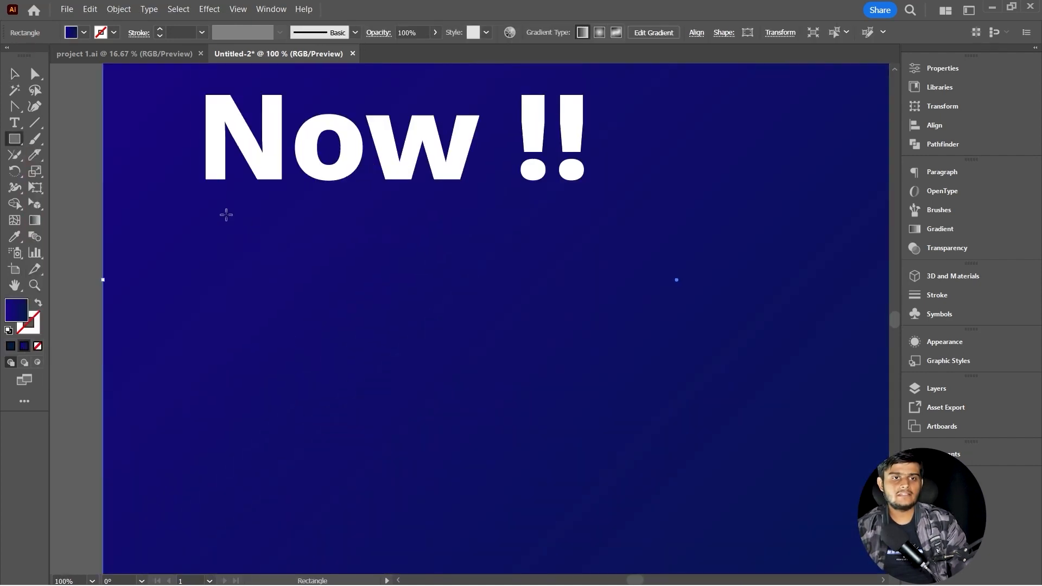
{"action": "left_click_drag", "start_coordinate": [200, 211], "coordinate": [354, 319]}
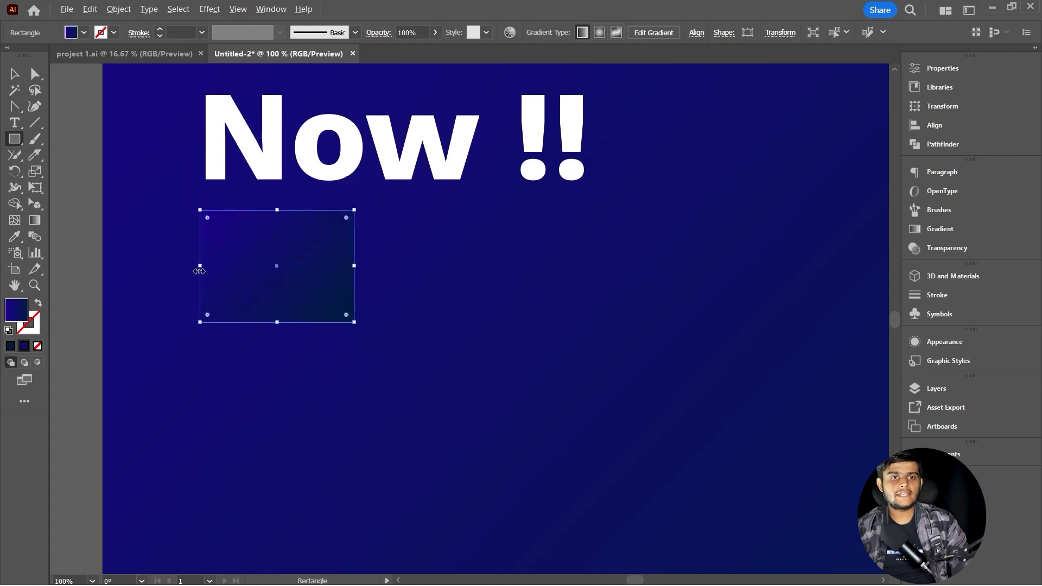
{"action": "key", "text": "ctrl+plus"}
{"action": "scroll", "coordinate": [255, 260], "scroll_direction": "up", "scroll_amount": 2}
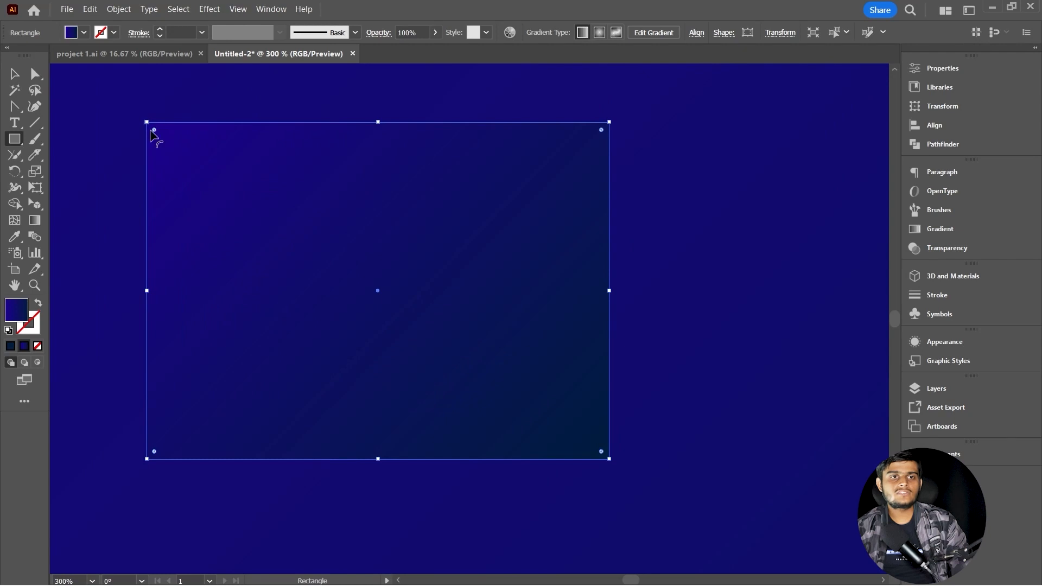
{"action": "left_click_drag", "start_coordinate": [154, 131], "coordinate": [193, 162]}
{"action": "key", "text": "v"}
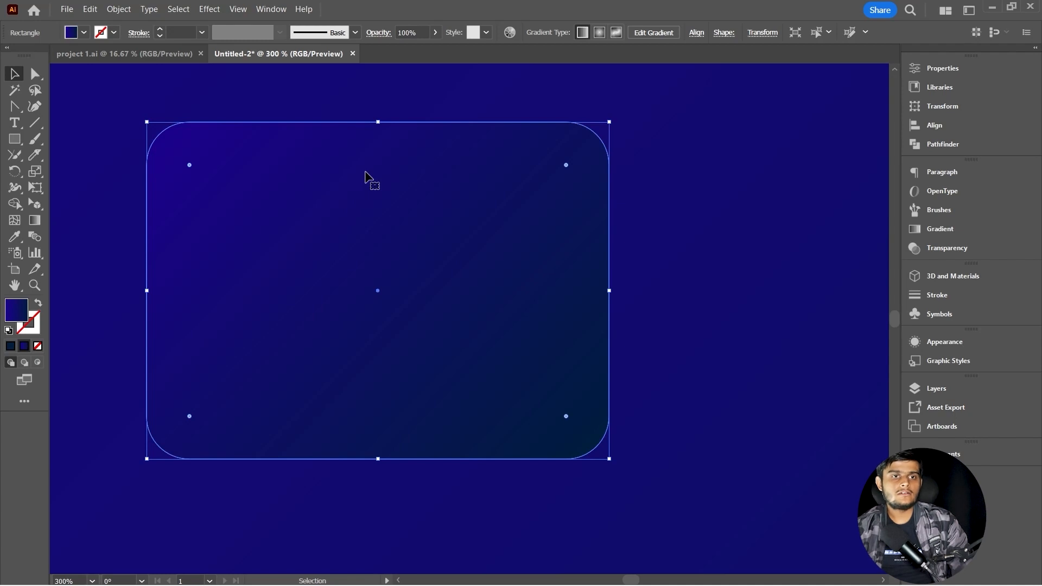
- Change the rounded rectangle's gradient fill to solid red F72649 and widen the rectangle slightly
{"action": "scroll", "coordinate": [375, 179], "scroll_direction": "down", "scroll_amount": 1}
{"action": "scroll", "coordinate": [375, 179], "scroll_direction": "up", "scroll_amount": 1}
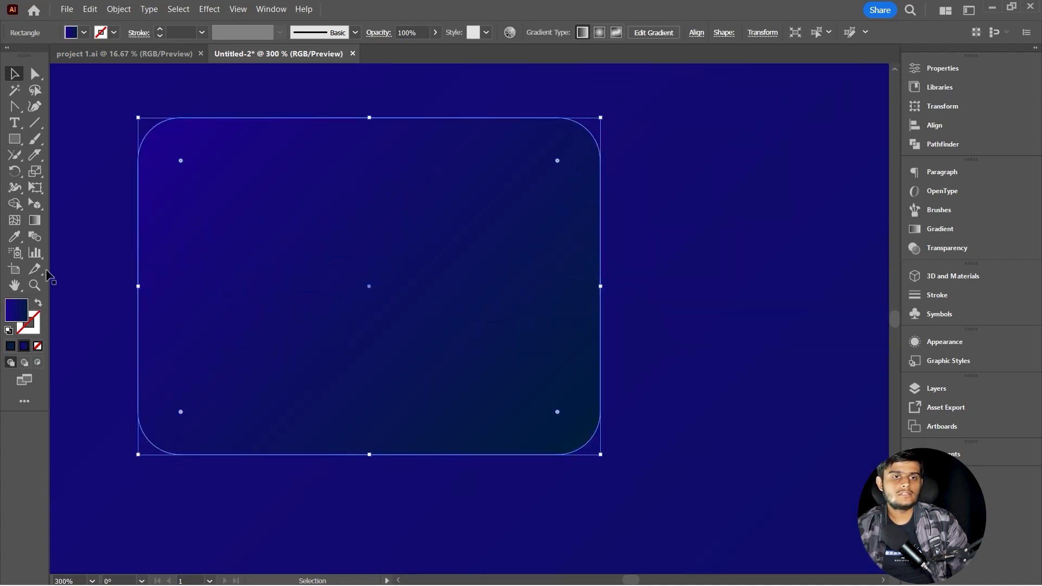
{"action": "left_click", "coordinate": [11, 346]}
{"action": "double_click", "coordinate": [16, 310]}
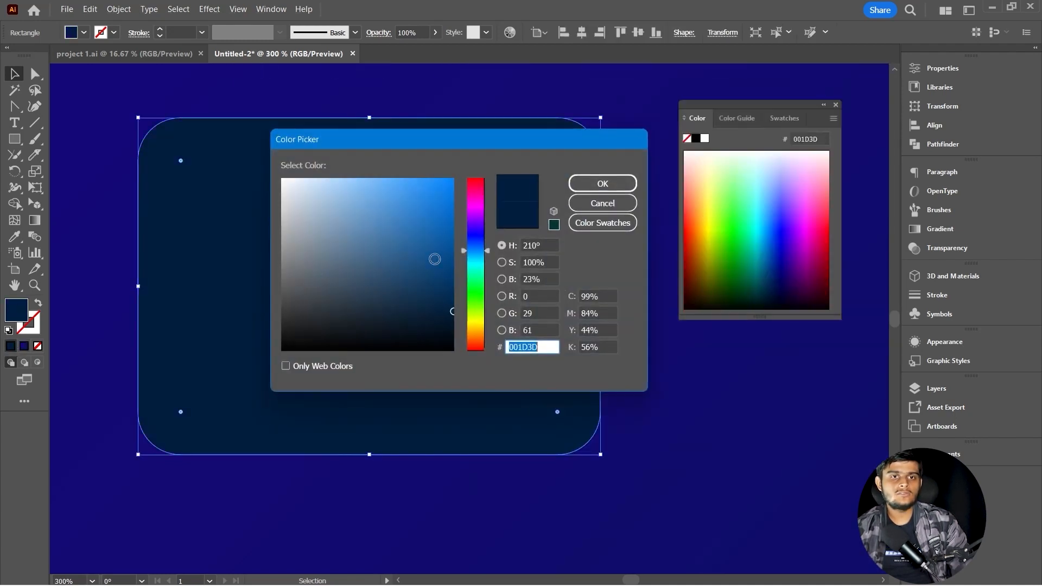
{"action": "left_click_drag", "start_coordinate": [467, 202], "coordinate": [467, 183]}
{"action": "left_click", "coordinate": [428, 183]}
{"action": "left_click", "coordinate": [429, 181]}
{"action": "left_click", "coordinate": [603, 183]}
{"action": "scroll", "coordinate": [353, 252], "scroll_direction": "down", "scroll_amount": 3}
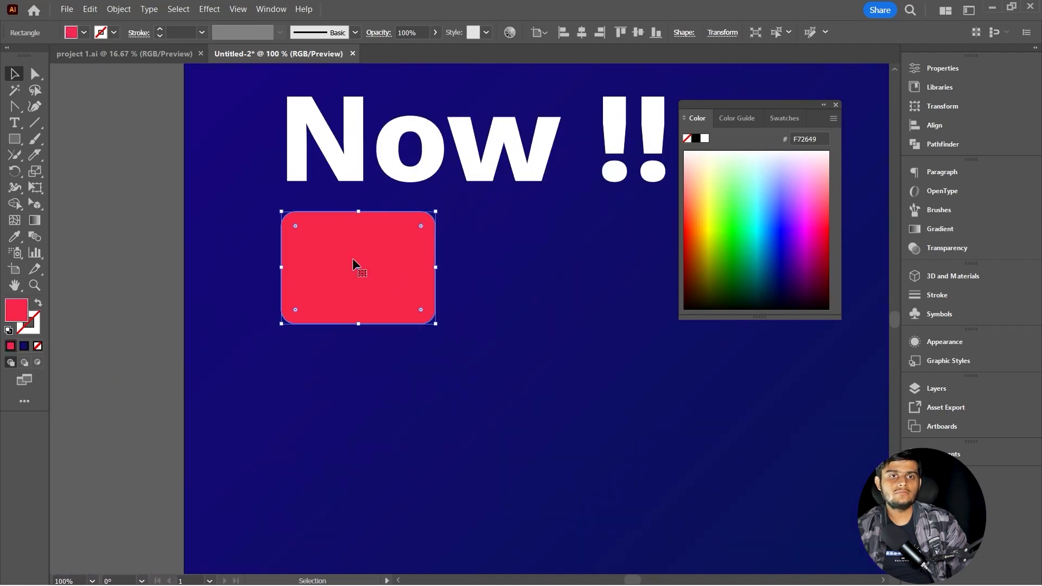
{"action": "scroll", "coordinate": [395, 259], "scroll_direction": "up", "scroll_amount": 2}
{"action": "left_click_drag", "start_coordinate": [454, 273], "coordinate": [473, 273]}
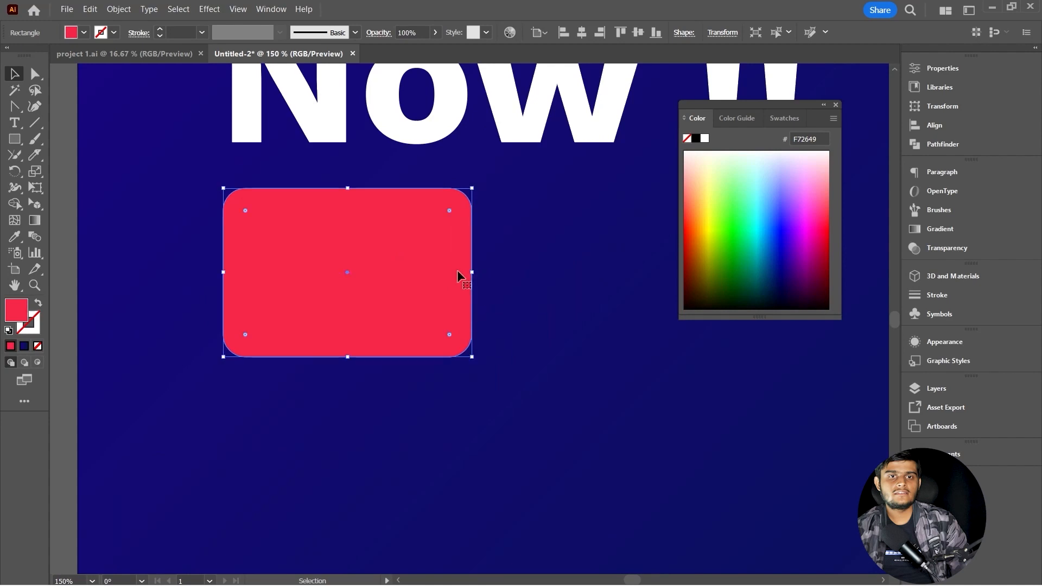
- Draw a small polygon inside the red rectangle and reduce it to a three-sided triangle
{"action": "scroll", "coordinate": [310, 249], "scroll_direction": "up", "scroll_amount": 1}
{"action": "left_click_drag", "start_coordinate": [13, 140], "coordinate": [71, 186]}
{"action": "left_click_drag", "start_coordinate": [359, 279], "coordinate": [396, 288]}
{"action": "key", "text": "Down"}
{"action": "key", "text": "Down"}
{"action": "key", "text": "Down"}
- Dismiss the Hindi input suggestions, switch the keyboard layout to English and activate the Selection tool
{"action": "key", "text": "v"}
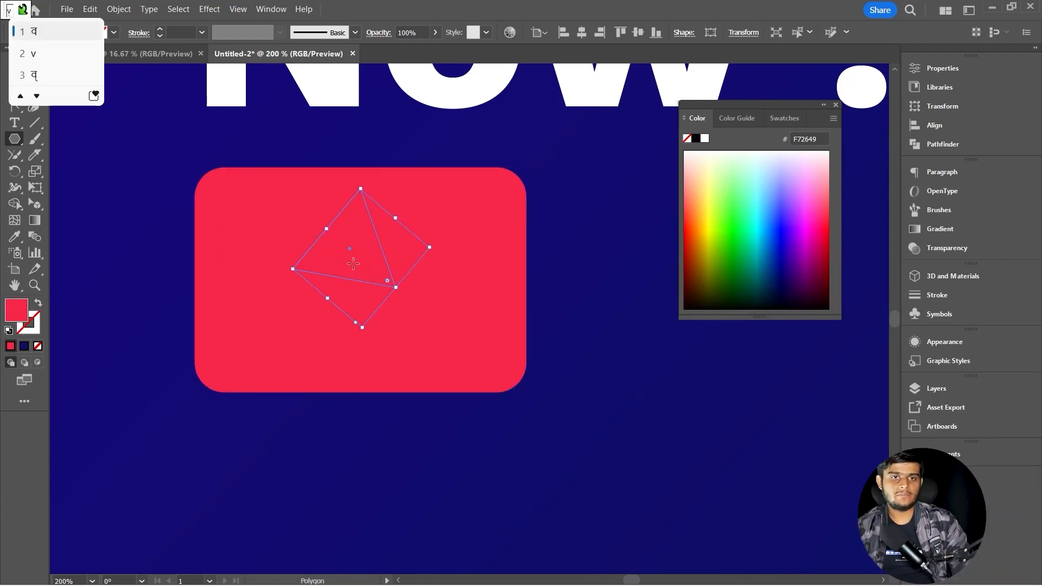
{"action": "key", "text": "Escape"}
{"action": "key", "text": "super+space"}
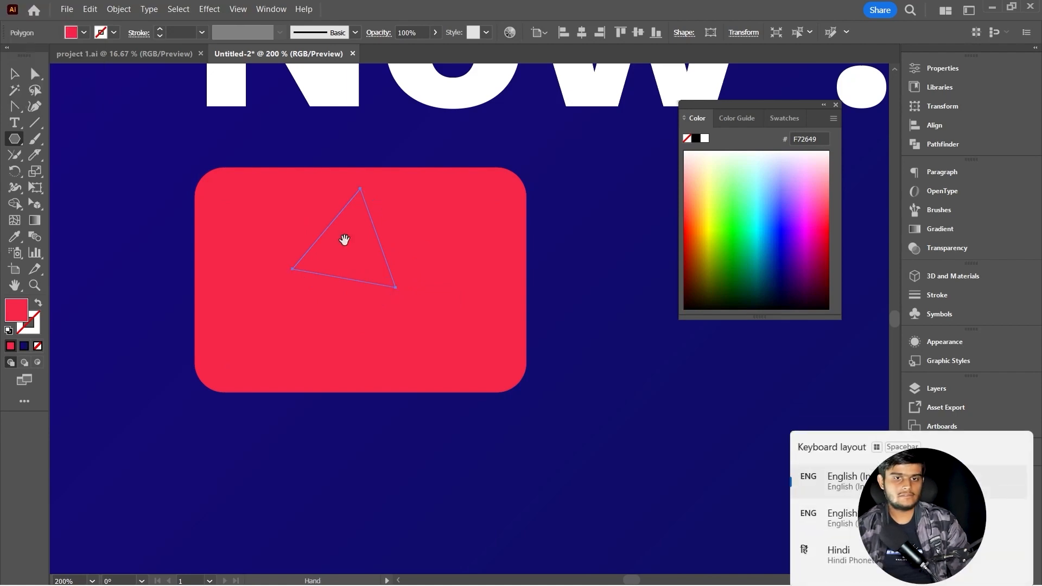
{"action": "key", "text": "space"}
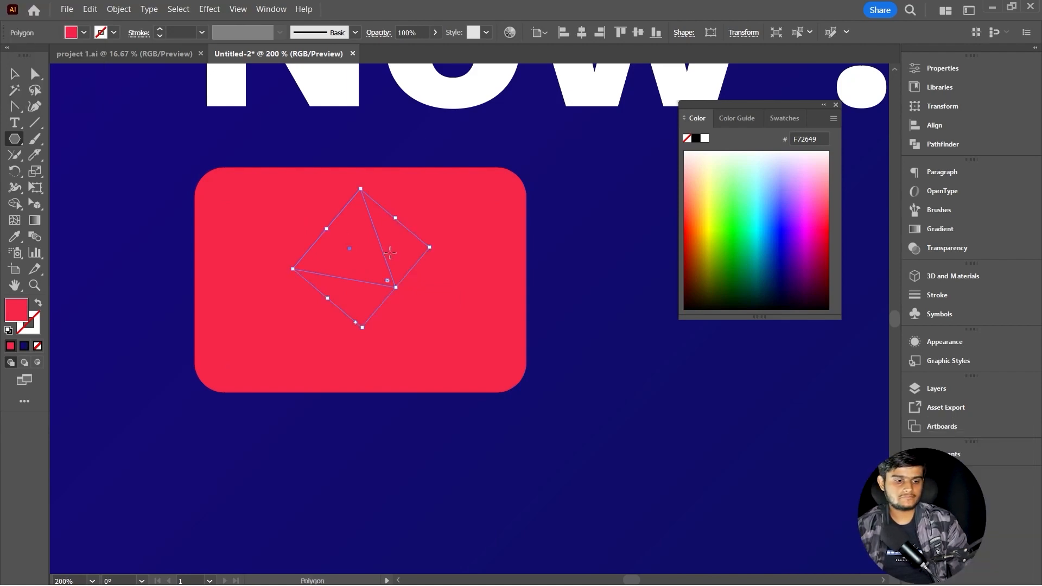
{"action": "key", "text": "v"}
- Reset the triangle's rotation to 0° and rotate it to 270° so it points right
{"action": "left_click_drag", "start_coordinate": [334, 249], "coordinate": [346, 270]}
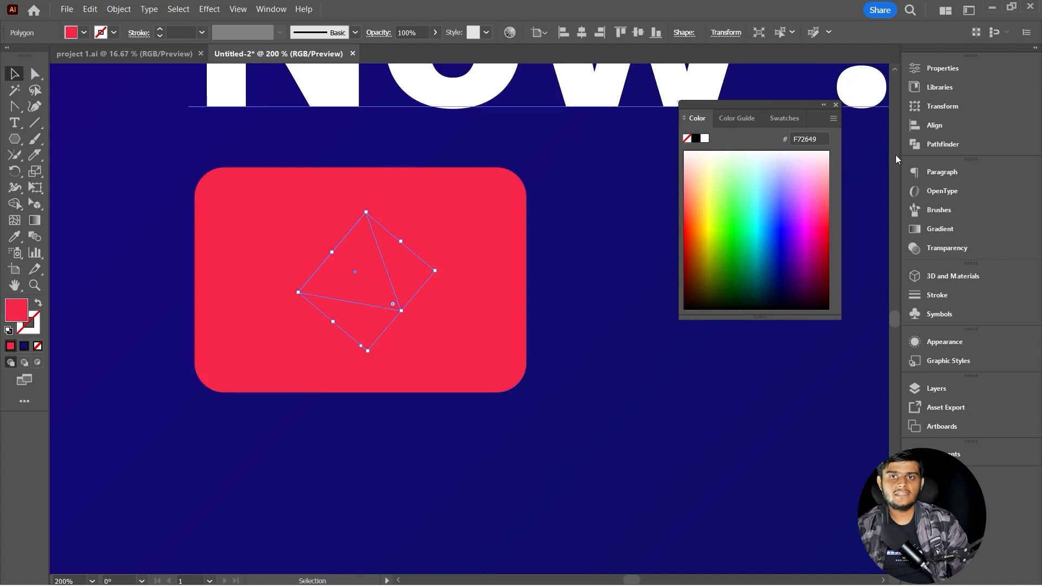
{"action": "left_click", "coordinate": [943, 68]}
{"action": "left_click", "coordinate": [786, 157]}
{"action": "type", "text": "0"}
{"action": "key", "text": "Return"}
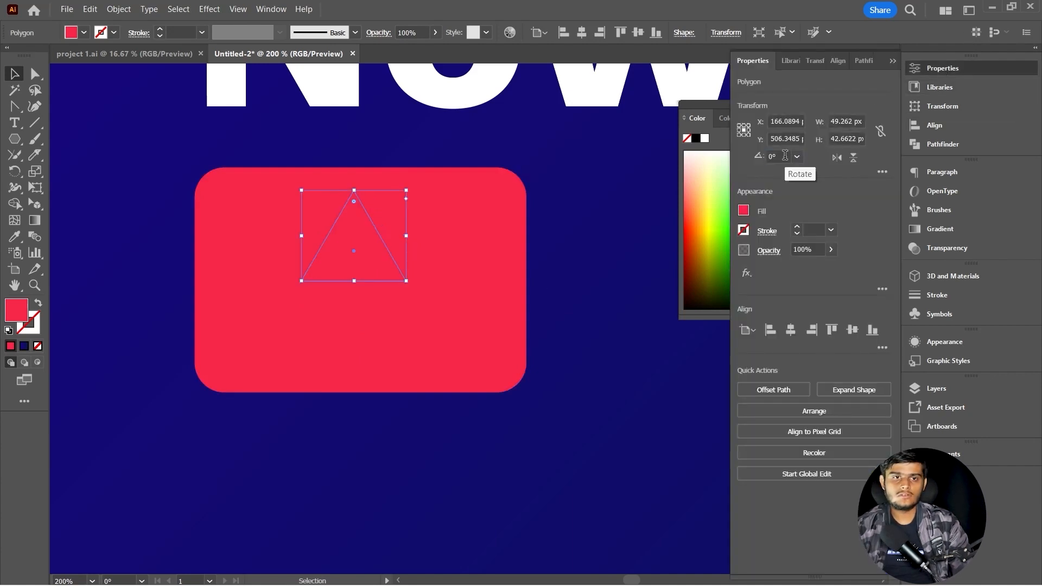
{"action": "left_click_drag", "start_coordinate": [414, 187], "coordinate": [409, 279]}
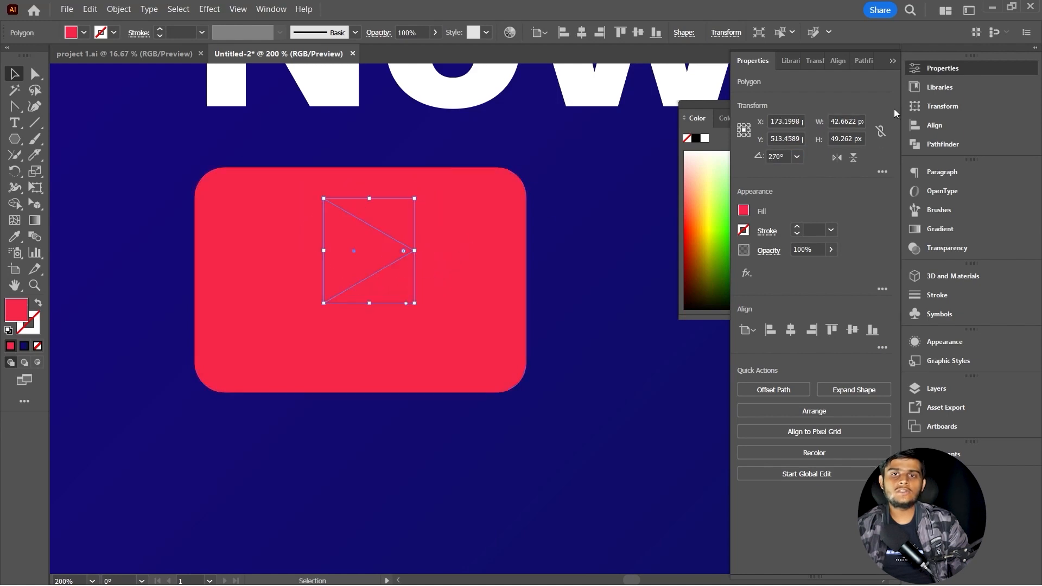
- Fill the triangle with white FFFFFF and move it to the lower middle of the red rectangle
{"action": "left_click", "coordinate": [892, 61]}
{"action": "left_click_drag", "start_coordinate": [342, 252], "coordinate": [347, 269]}
{"action": "double_click", "coordinate": [25, 319]}
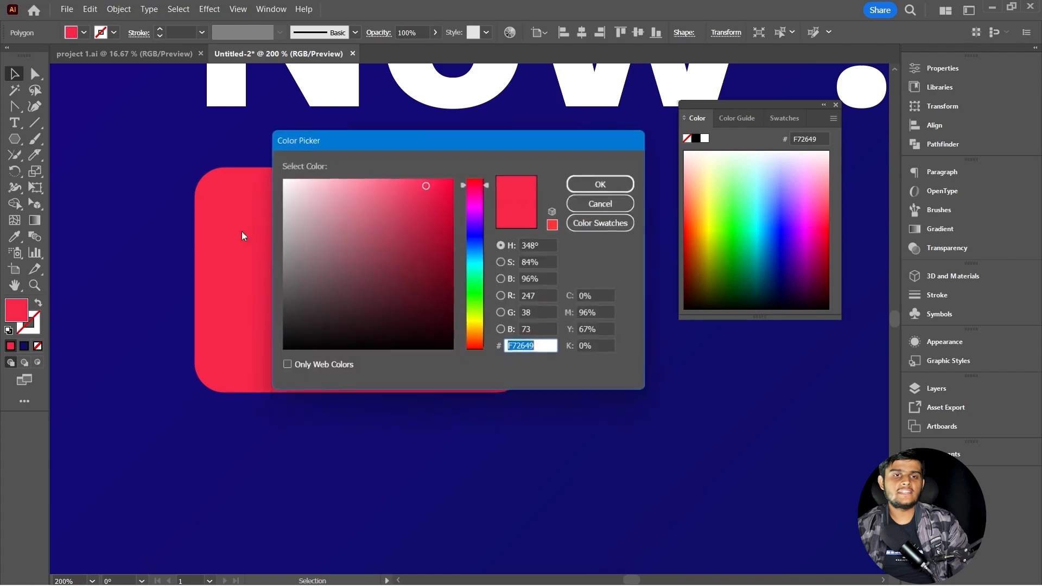
{"action": "left_click_drag", "start_coordinate": [367, 193], "coordinate": [281, 179]}
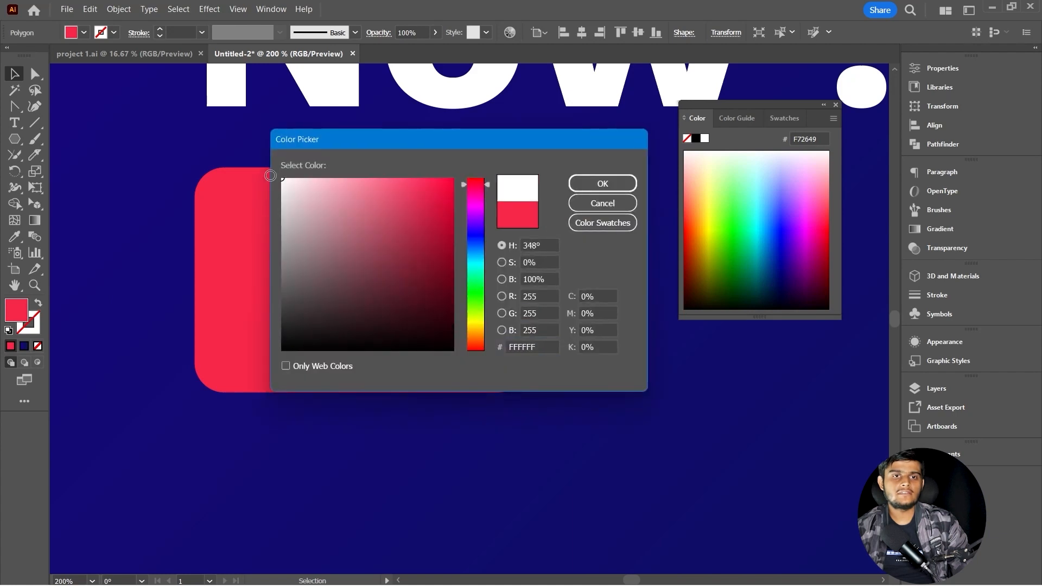
{"action": "left_click", "coordinate": [605, 185]}
{"action": "left_click_drag", "start_coordinate": [364, 285], "coordinate": [354, 309]}
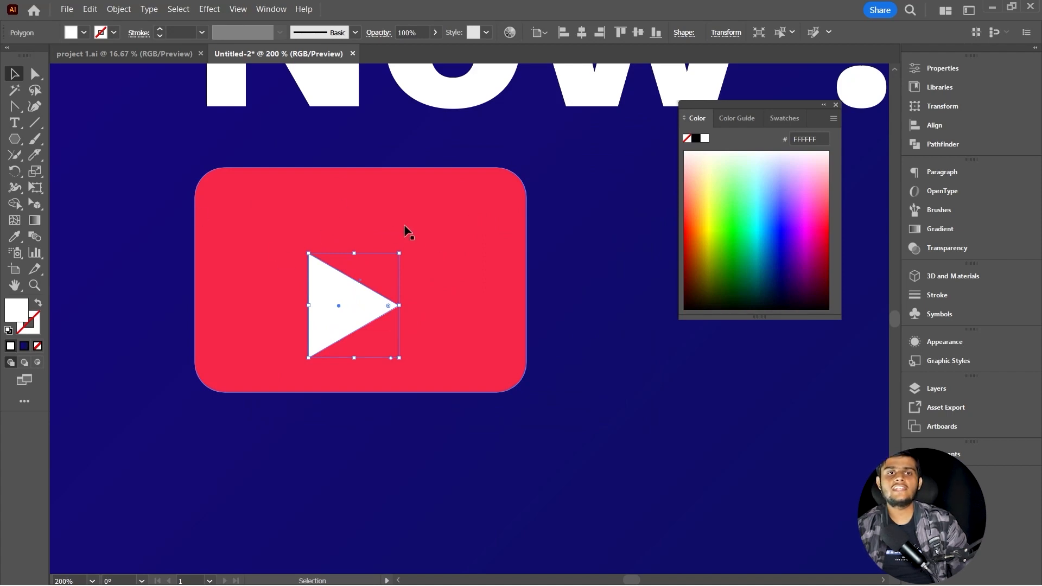
- Align the white triangle with the red rectangle by their horizontal and vertical centers
{"action": "left_click", "coordinate": [132, 372]}
{"action": "left_click", "coordinate": [375, 311]}
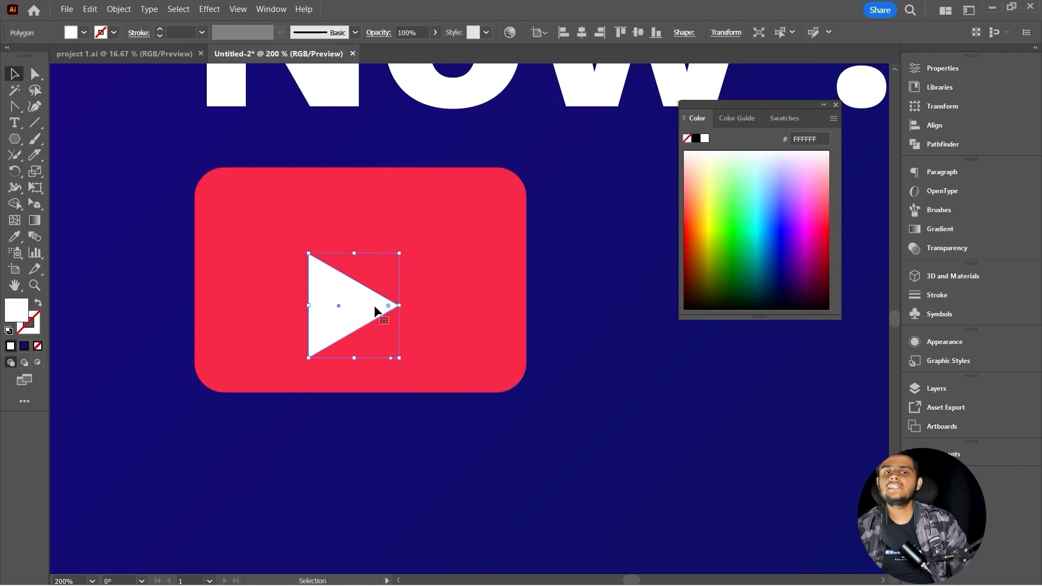
{"action": "left_click", "coordinate": [479, 222], "text": "shift"}
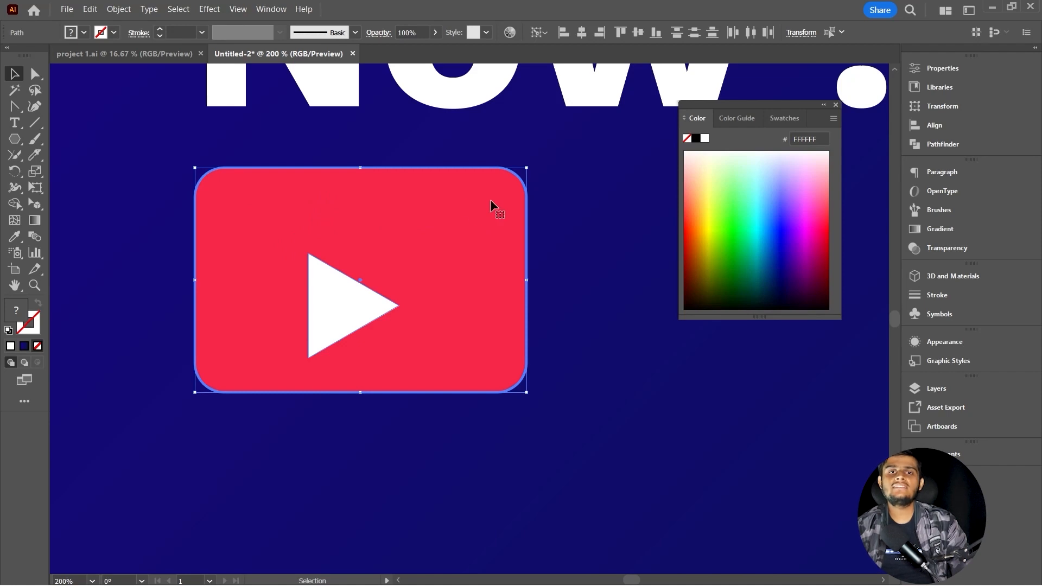
{"action": "left_click", "coordinate": [582, 34]}
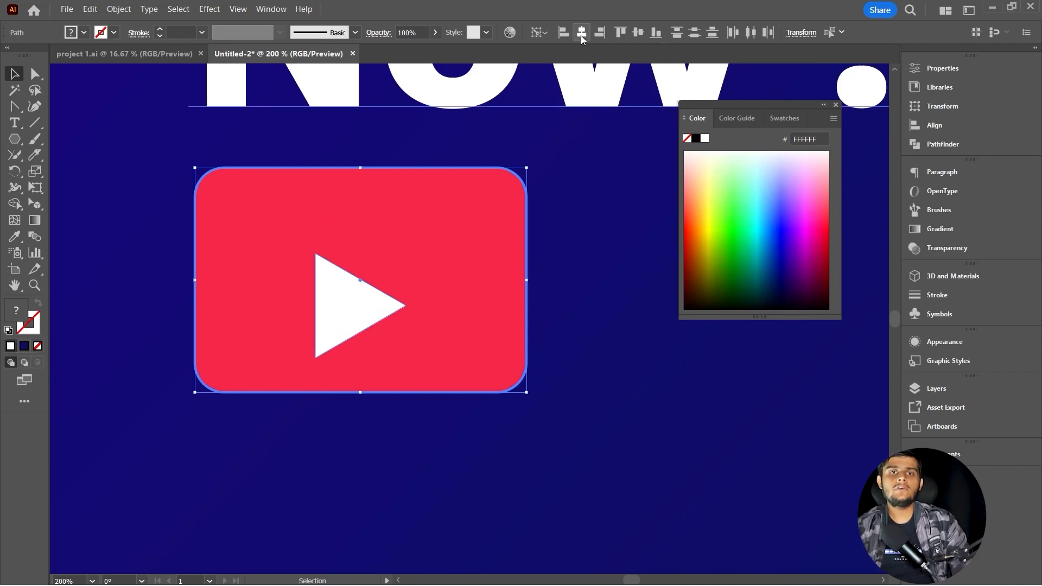
{"action": "left_click", "coordinate": [638, 34]}
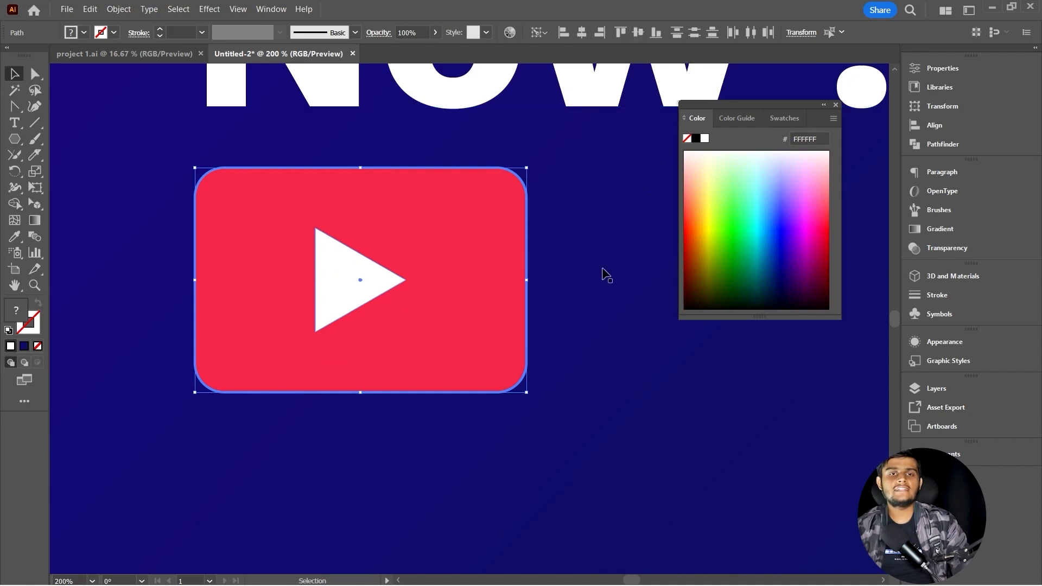
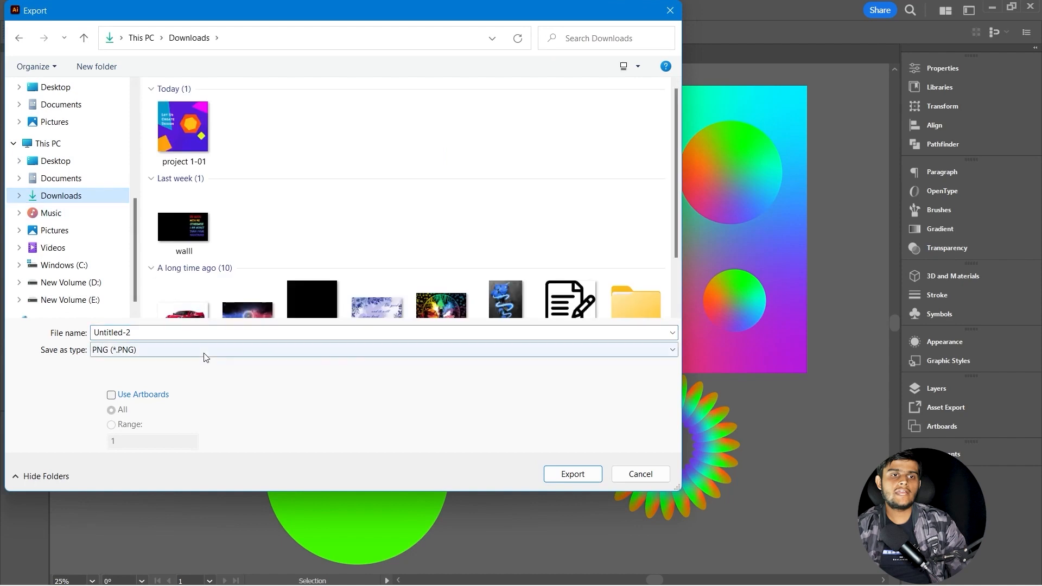
- Export the artwork to Downloads as a PNG named "project 2", using all artboards
{"action": "double_click", "coordinate": [189, 332]}
{"action": "type", "text": "project 2"}
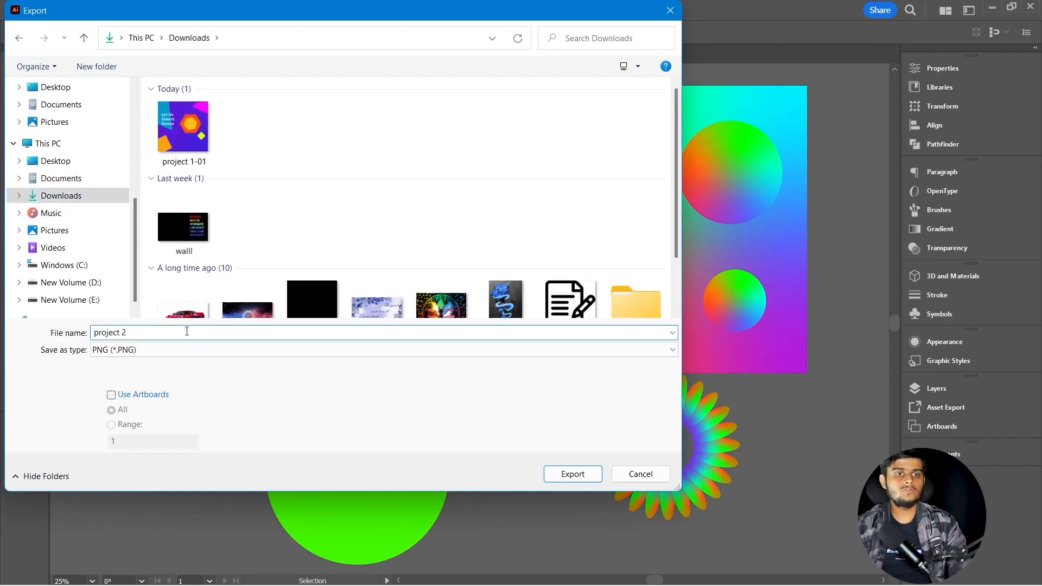
{"action": "left_click", "coordinate": [130, 397]}
{"action": "key", "text": "Return"}
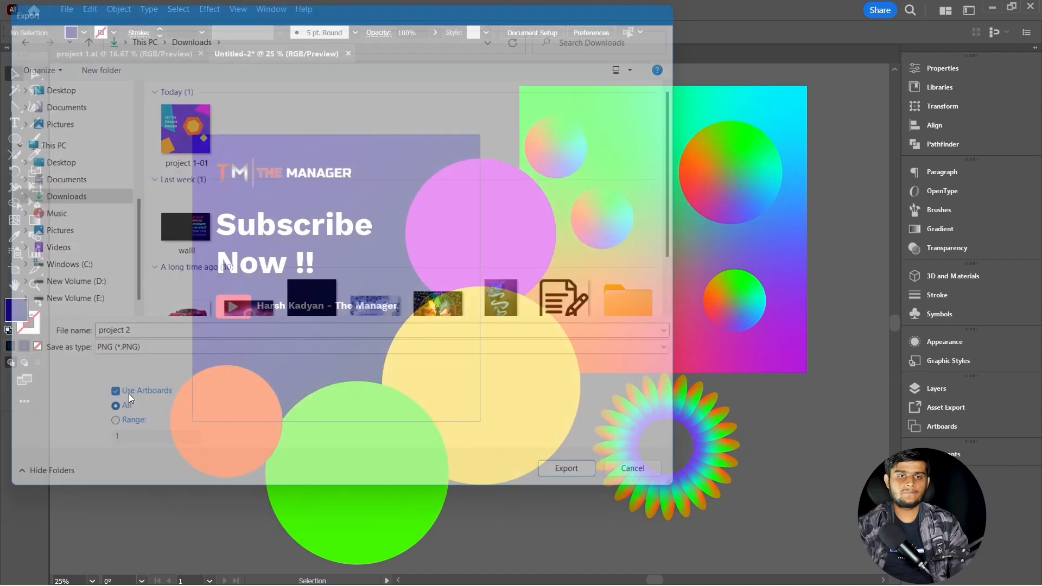
{"action": "left_click", "coordinate": [544, 490]}
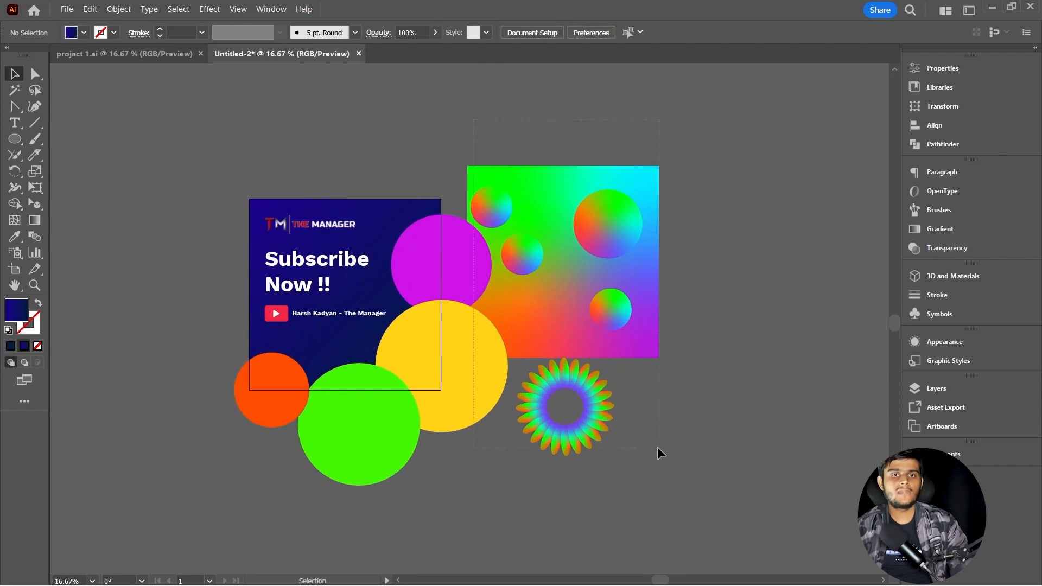
- Delete the green and yellow circles, the gradient square, its gradient circles and the gradient flower
{"action": "left_click", "coordinate": [685, 353]}
{"action": "left_click", "coordinate": [689, 298]}
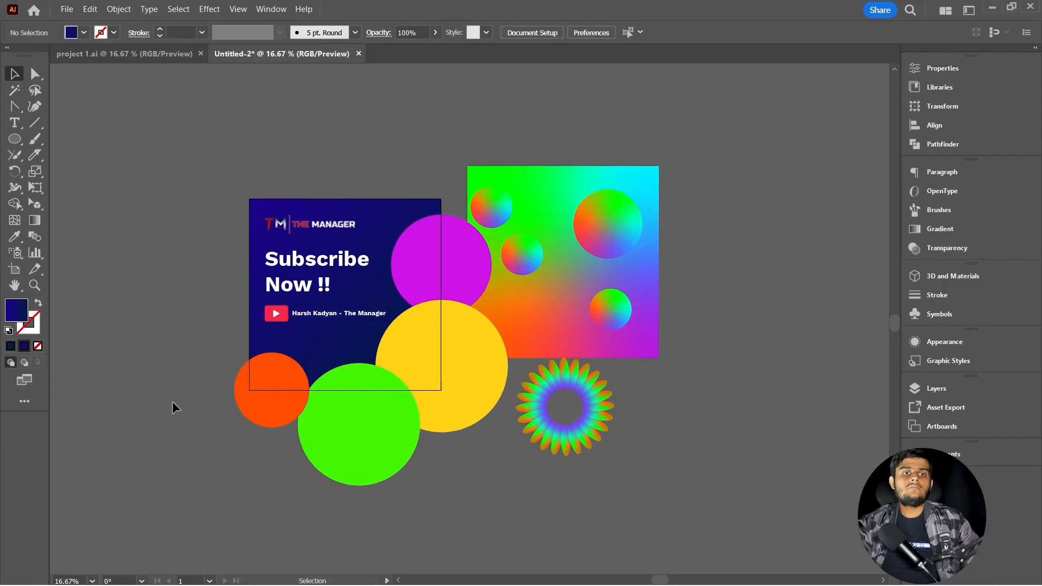
{"action": "left_click_drag", "start_coordinate": [717, 479], "coordinate": [711, 479]}
{"action": "key", "text": "Delete"}
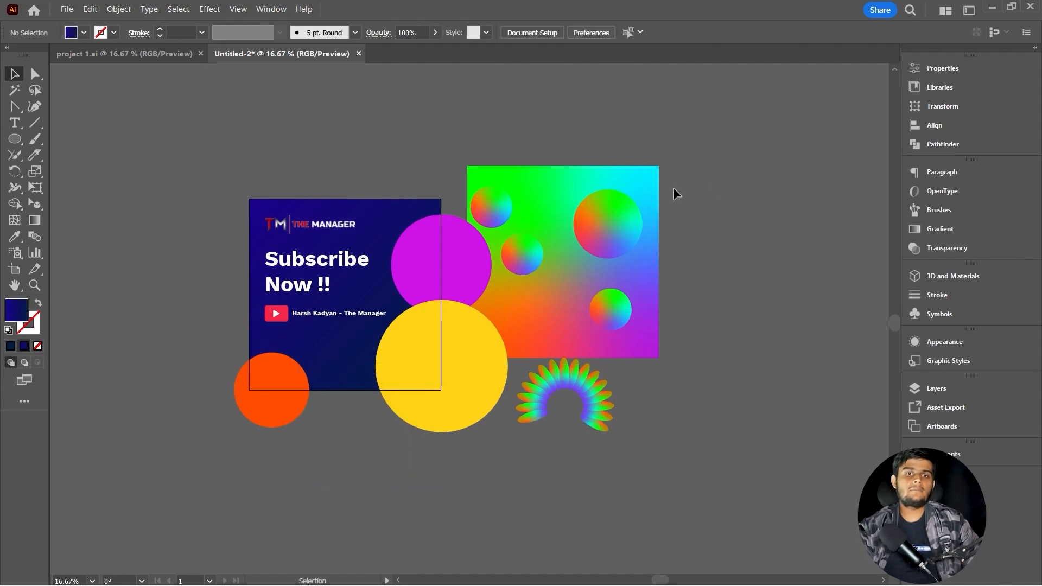
{"action": "left_click_drag", "start_coordinate": [608, 456], "coordinate": [563, 460]}
{"action": "key", "text": "Delete"}
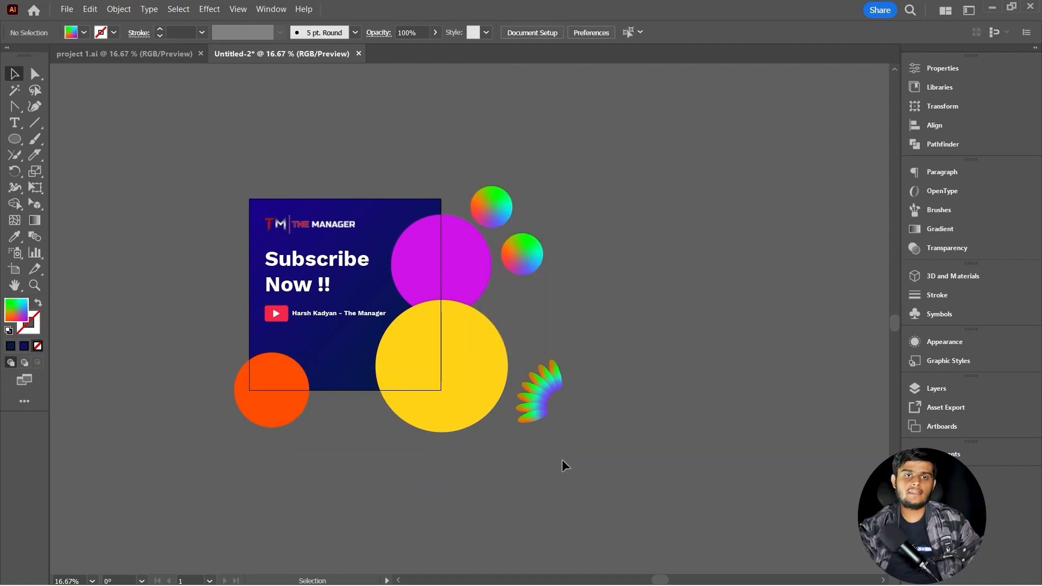
{"action": "left_click_drag", "start_coordinate": [505, 434], "coordinate": [498, 444]}
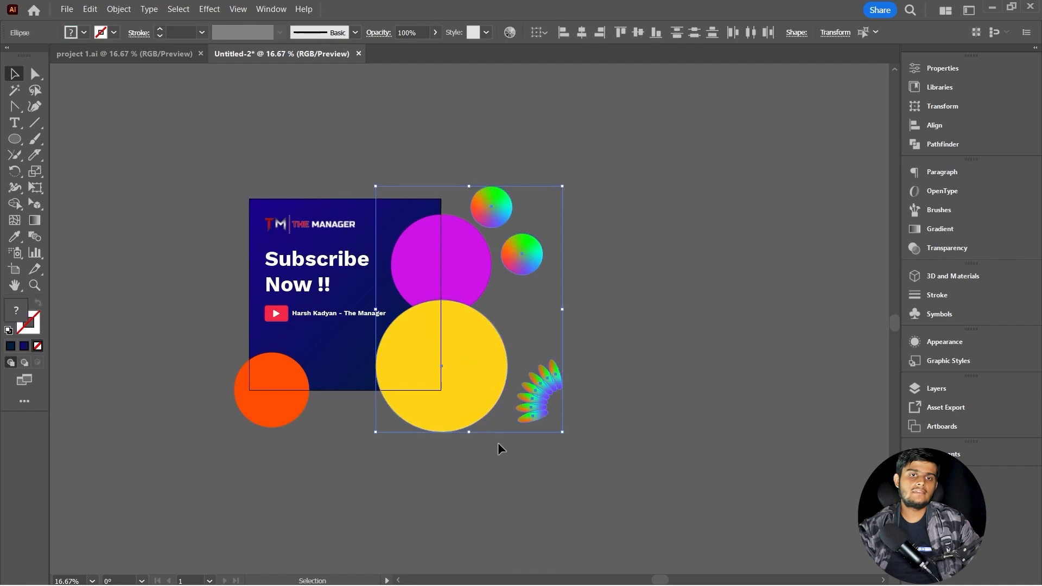
{"action": "key", "text": "Delete"}
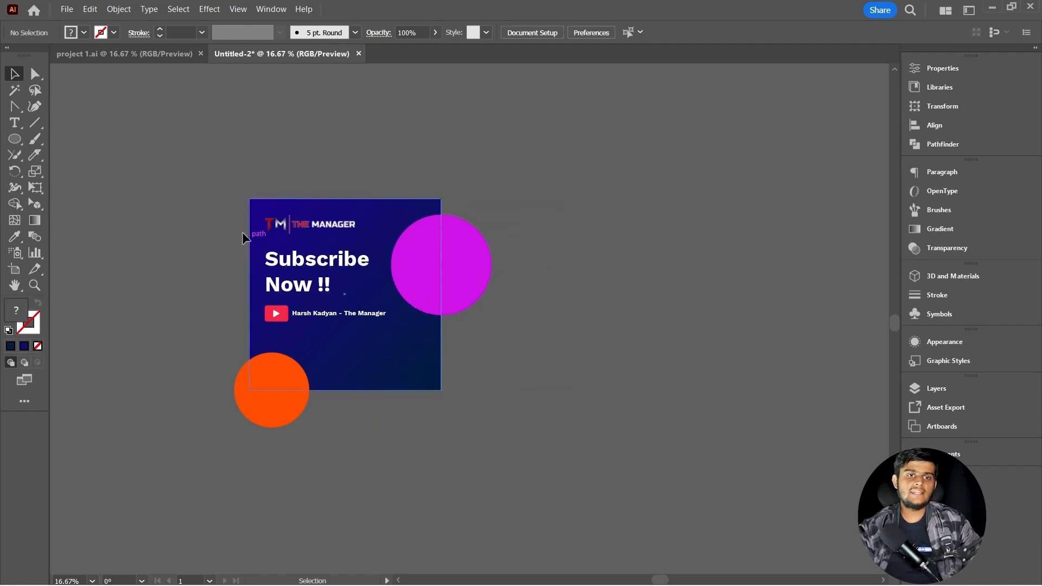
- Delete the "Subscribe Now !!" heading, the channel name text, the play triangle, and the orange and magenta circles
{"action": "left_click", "coordinate": [312, 298]}
{"action": "left_click", "coordinate": [326, 315], "text": "shift"}
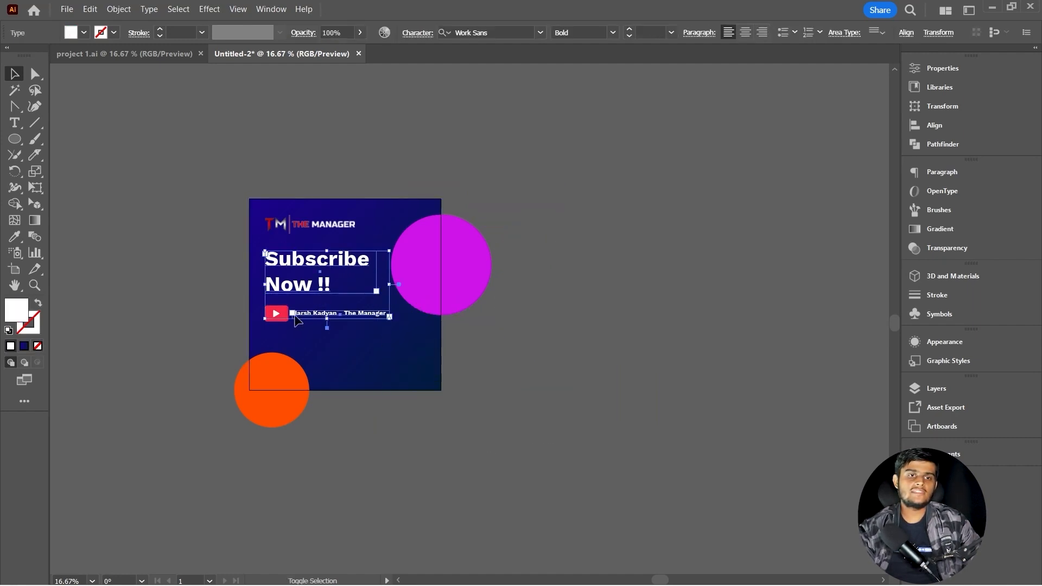
{"action": "key", "text": "Delete"}
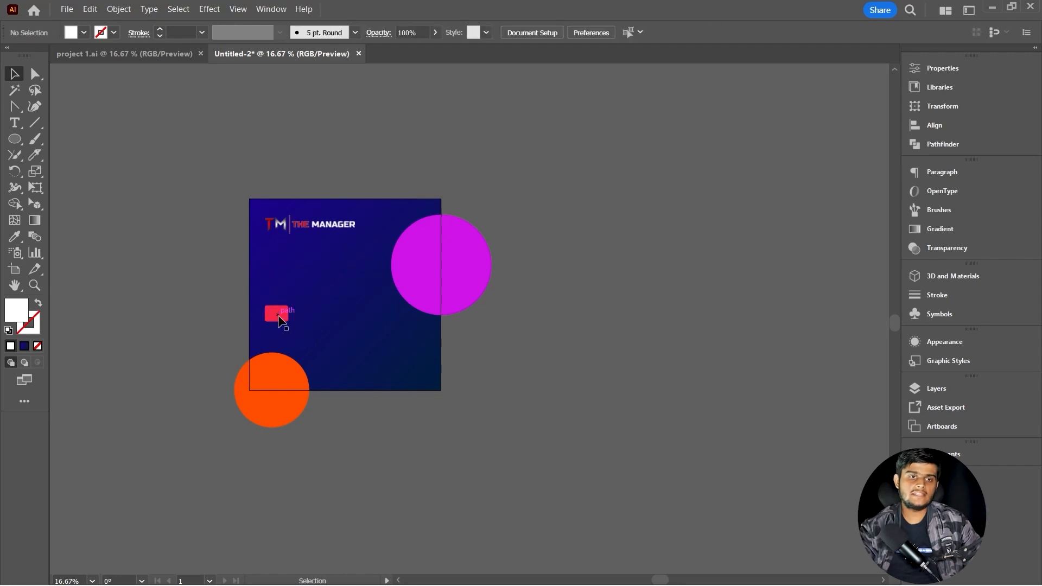
{"action": "left_click", "coordinate": [279, 320]}
{"action": "left_click", "coordinate": [274, 388]}
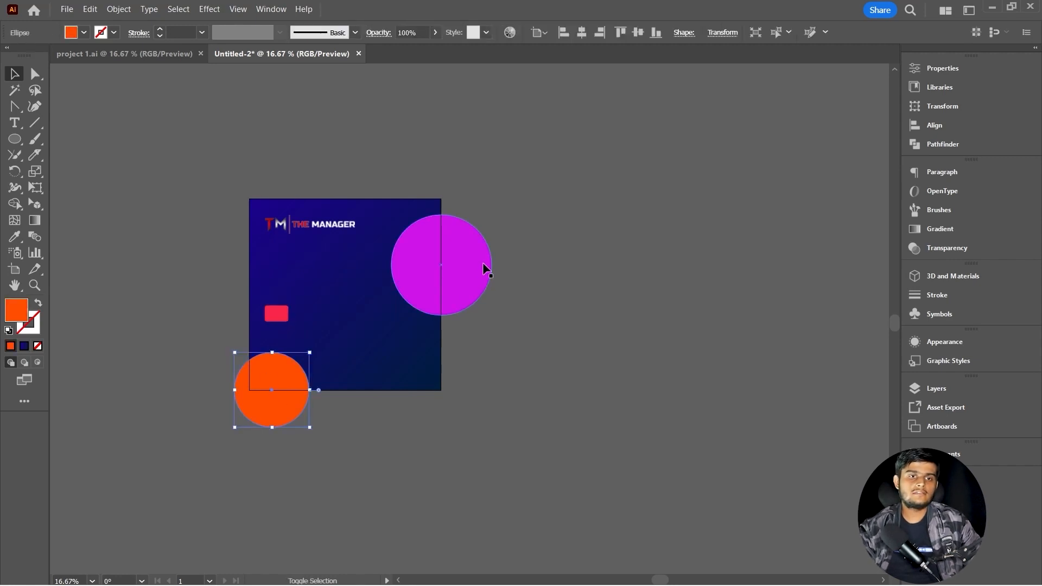
{"action": "left_click", "coordinate": [484, 269], "text": "shift"}
{"action": "key", "text": "Delete"}
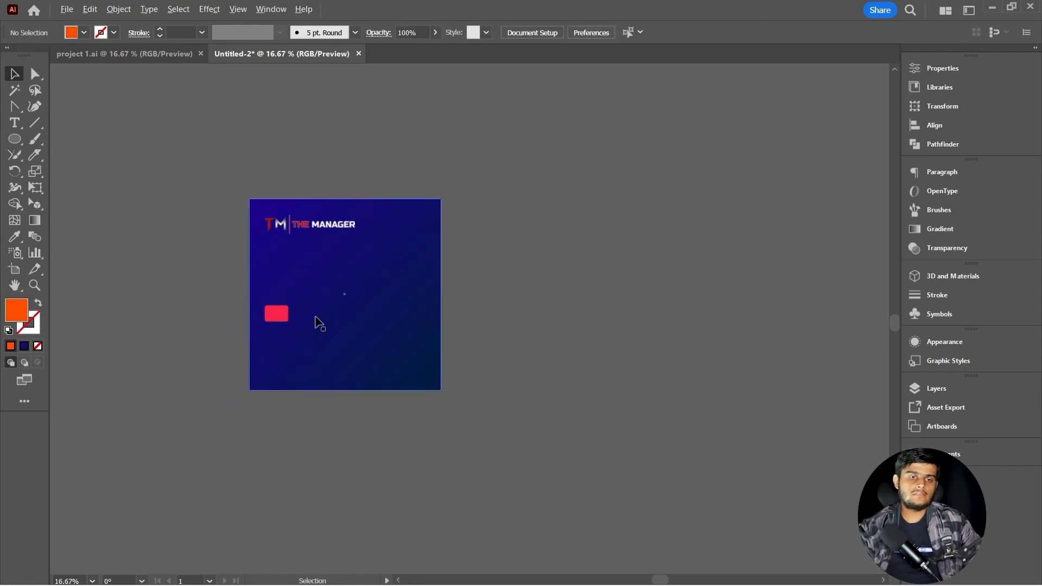
- Stretch the small red rectangle into a wide bar in the artboard's upper half and delete the logo above it
{"action": "scroll", "coordinate": [304, 321], "scroll_direction": "up", "scroll_amount": 1}
{"action": "left_click", "coordinate": [263, 317]}
{"action": "left_click_drag", "start_coordinate": [276, 312], "coordinate": [379, 249]}
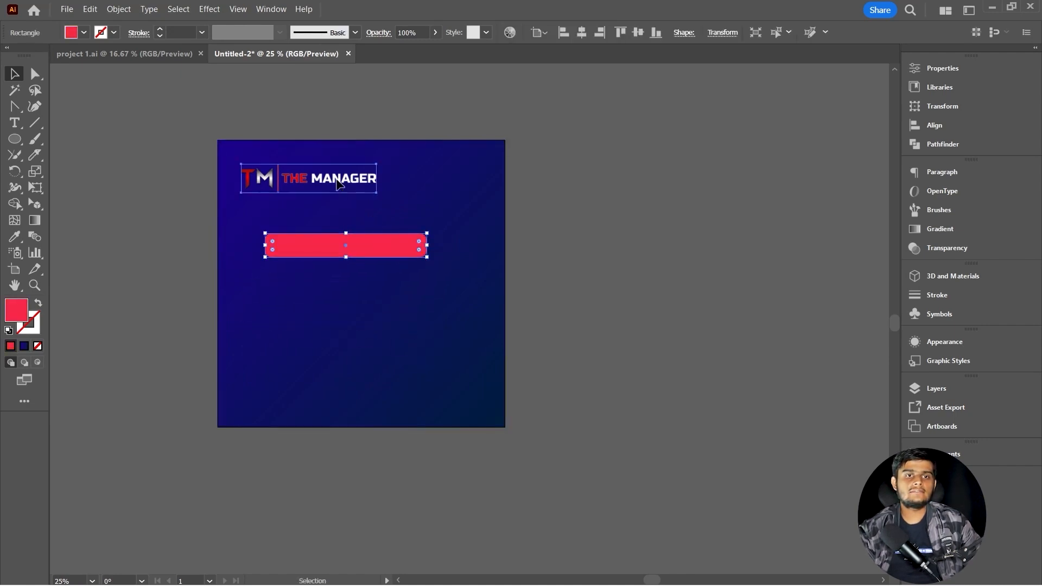
{"action": "left_click", "coordinate": [339, 183]}
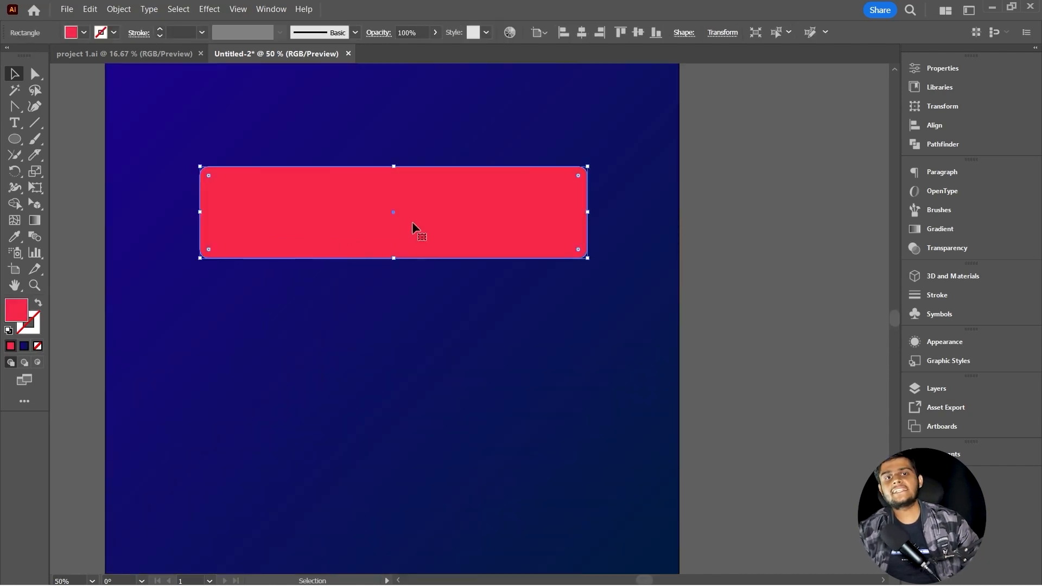
- Duplicate the red bar downward, shrink the copy and place it overlapping the original bar's lower edge
{"action": "scroll", "coordinate": [422, 204], "scroll_direction": "down", "scroll_amount": 2}
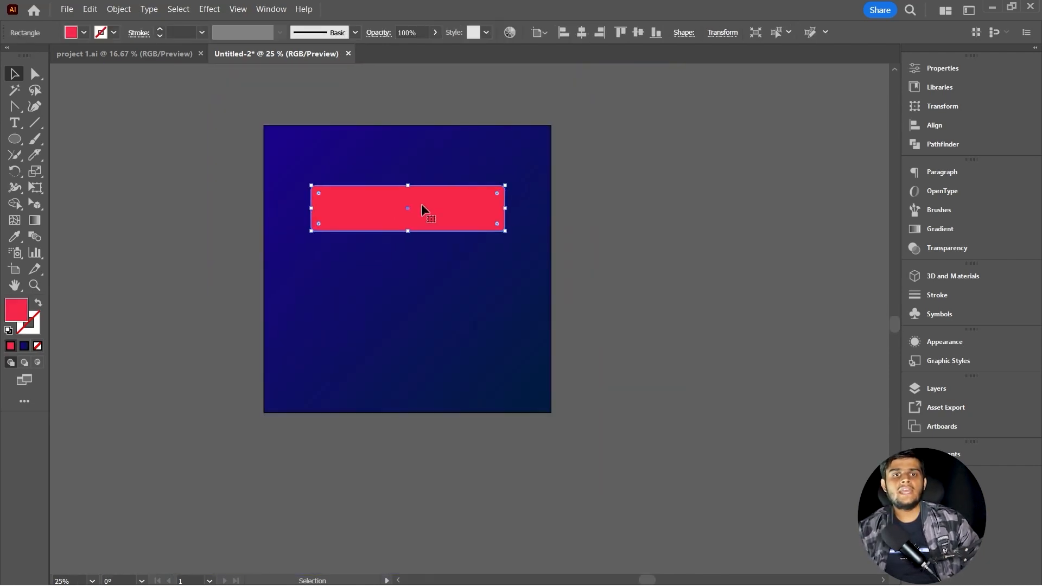
{"action": "left_click_drag", "start_coordinate": [421, 209], "coordinate": [431, 314]}
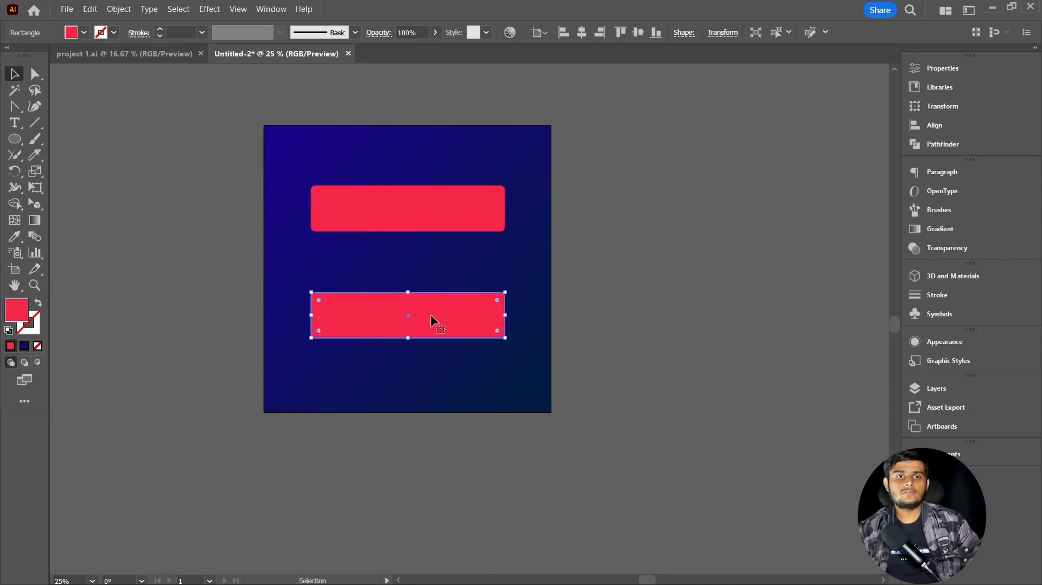
{"action": "scroll", "coordinate": [434, 313], "scroll_direction": "up", "scroll_amount": 1}
{"action": "left_click_drag", "start_coordinate": [529, 281], "coordinate": [444, 195]}
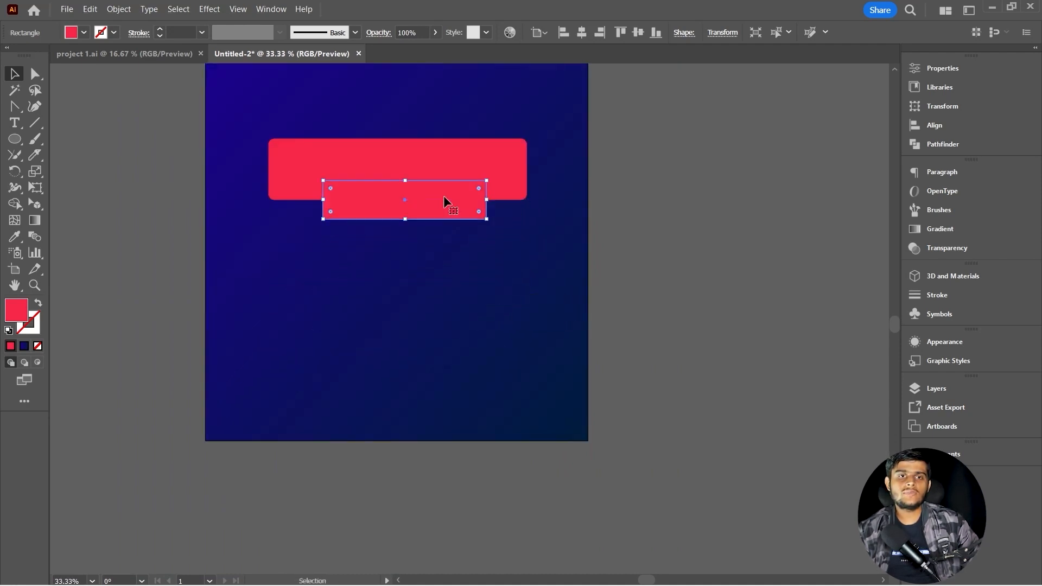
- Recolor the smaller overlapping rectangle yellow with fill FFD629
{"action": "double_click", "coordinate": [17, 311]}
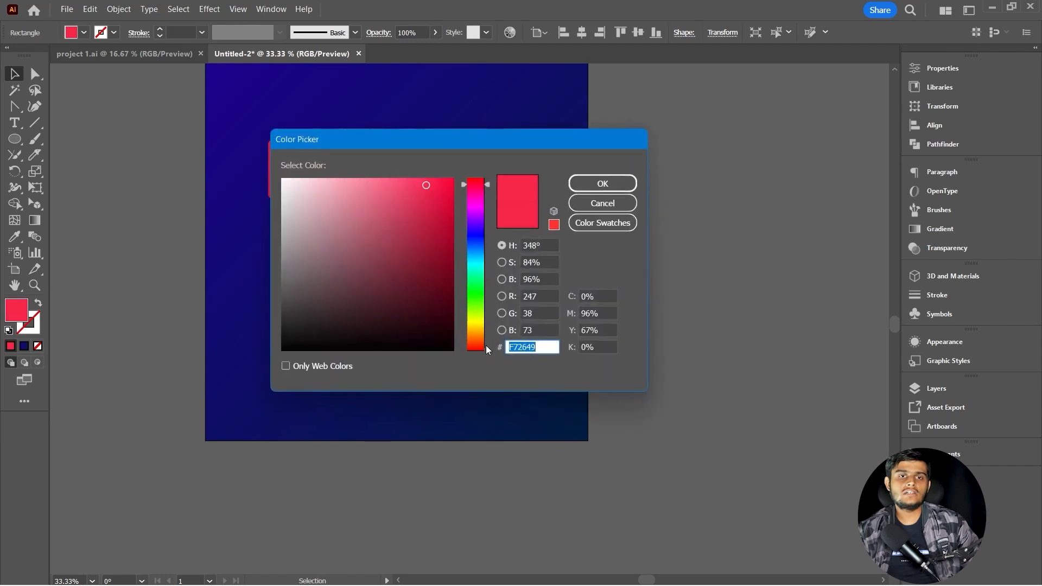
{"action": "left_click", "coordinate": [477, 329]}
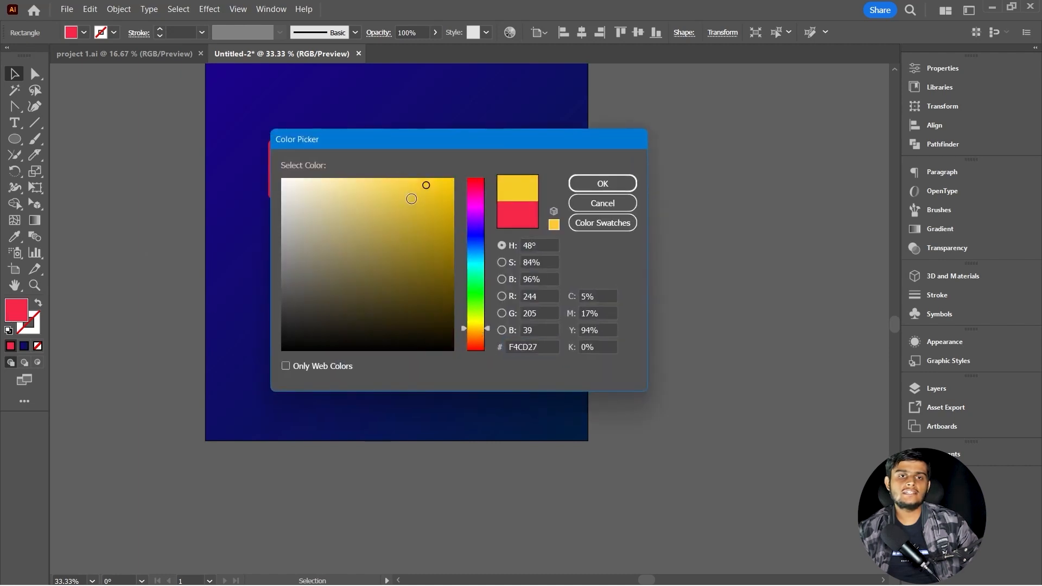
{"action": "left_click_drag", "start_coordinate": [429, 182], "coordinate": [439, 164]}
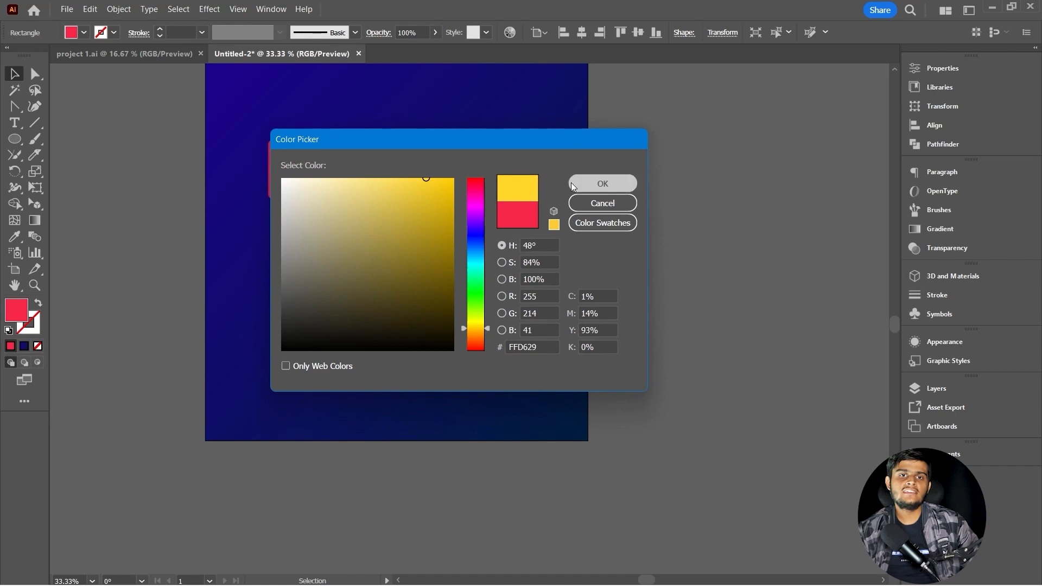
{"action": "left_click", "coordinate": [603, 183]}
{"action": "scroll", "coordinate": [426, 181], "scroll_direction": "up", "scroll_amount": 1}
- Try sending the yellow rectangle behind the red bar and bring it back to the front
{"action": "key", "text": "a"}
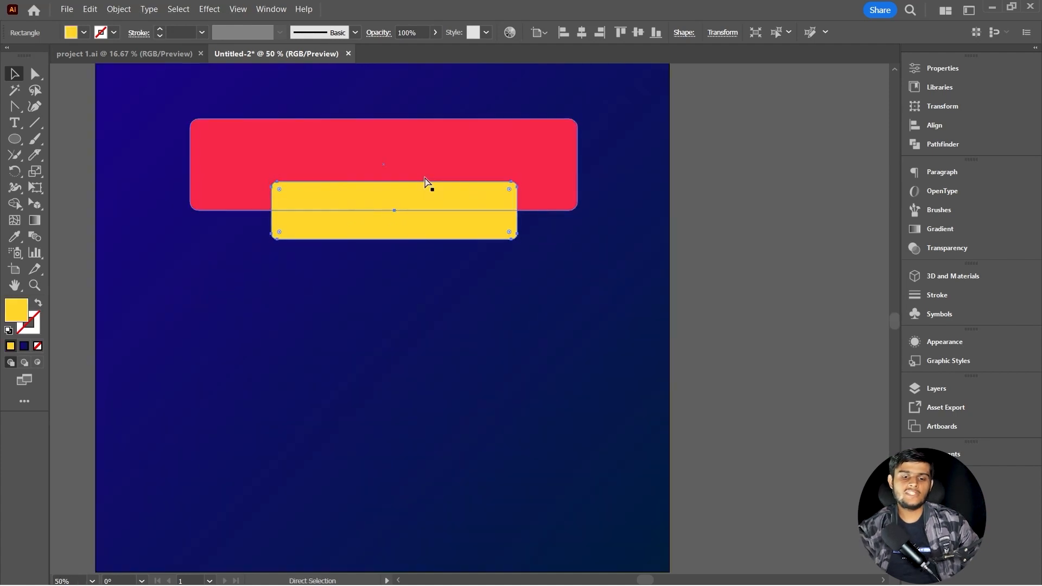
{"action": "key", "text": "ctrl+["}
{"action": "key", "text": "v"}
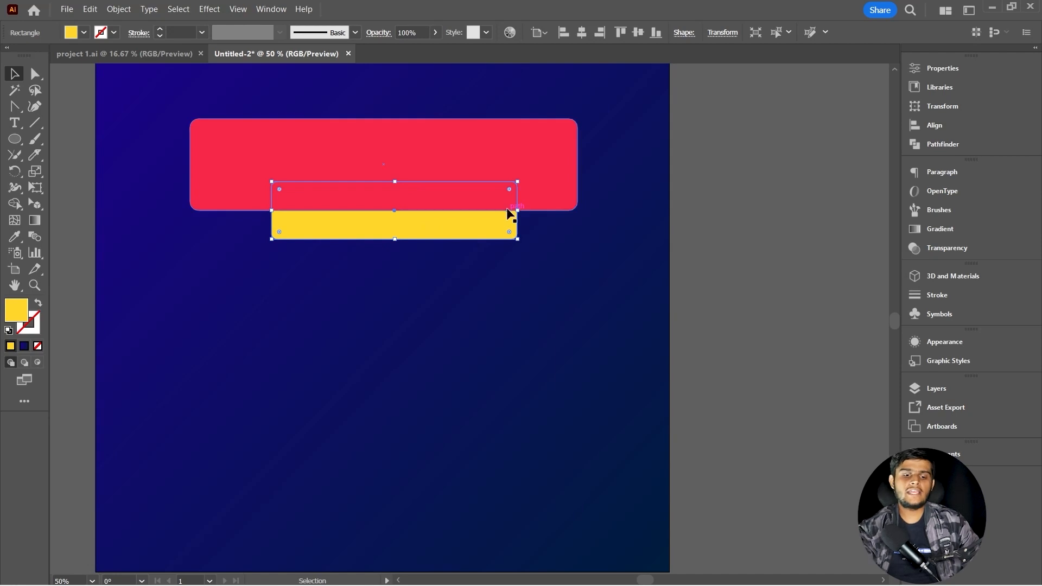
{"action": "key", "text": "a"}
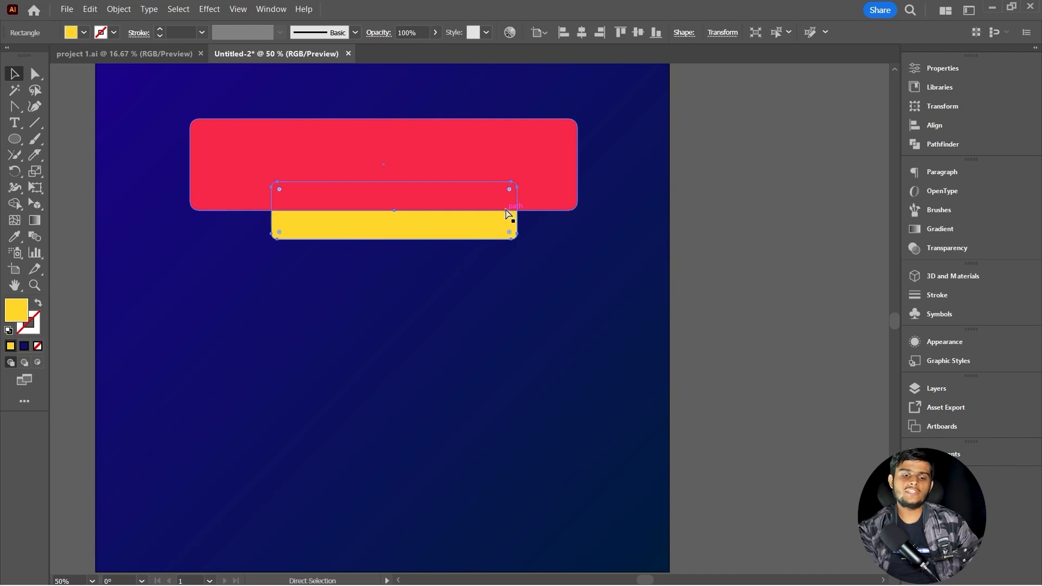
{"action": "left_click_drag", "start_coordinate": [505, 213], "coordinate": [505, 213]}
{"action": "key", "text": "v"}
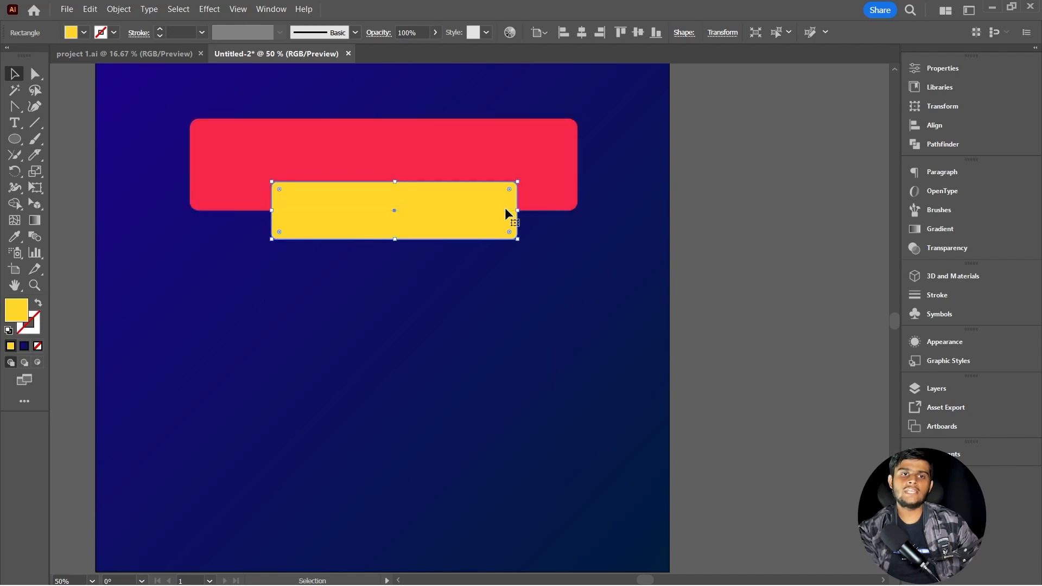
{"action": "key", "text": "a"}
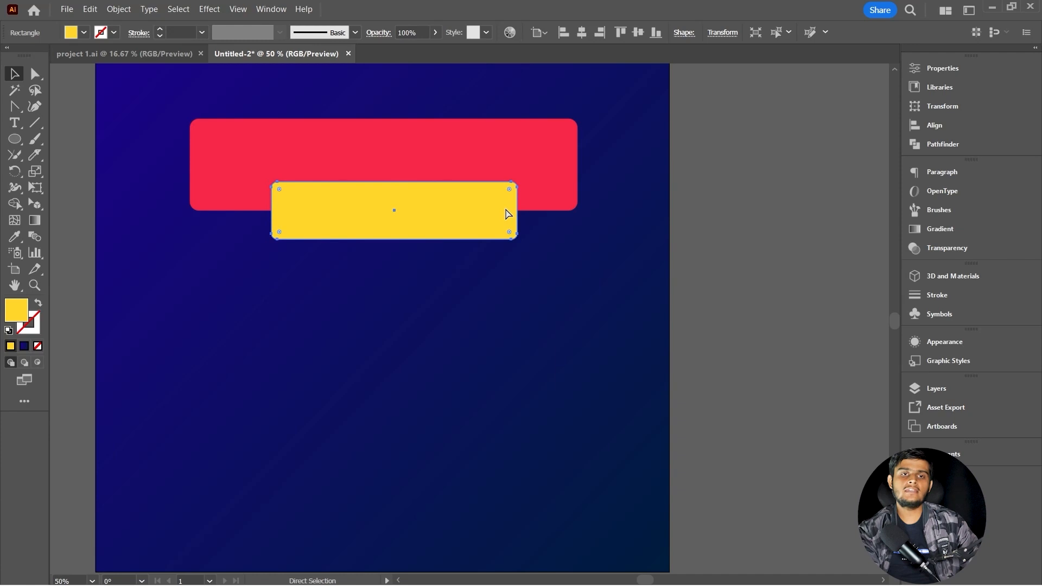
{"action": "key", "text": "ctrl+z"}
{"action": "key", "text": "ctrl+shift+z"}
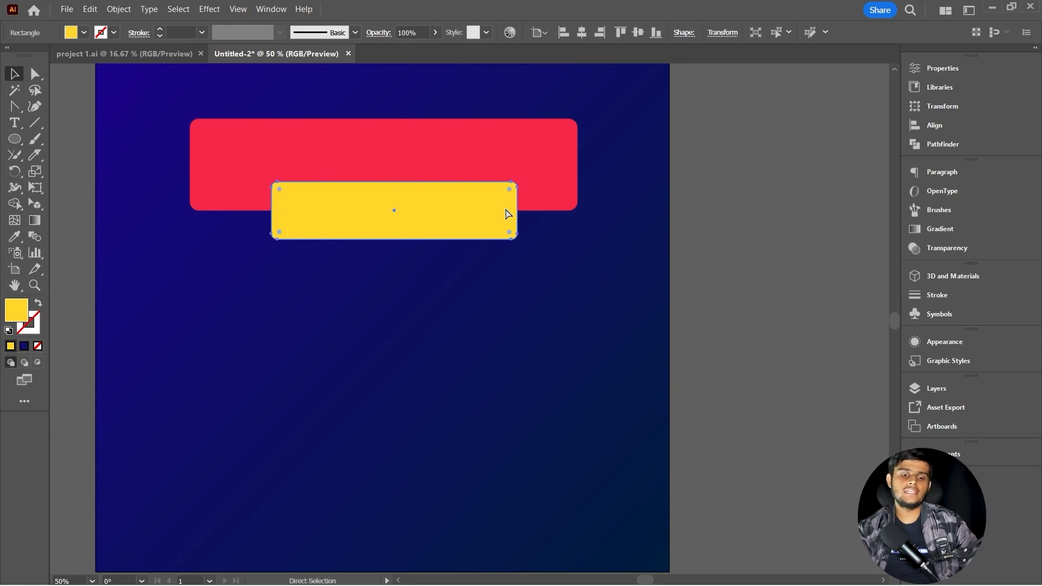
- Send the yellow rectangle behind the red bar and nudge it straight down until it sits clear below the bar
{"action": "key", "text": "ctrl+bracketleft"}
{"action": "key", "text": "shift+Down"}
{"action": "key", "text": "shift+Down"}
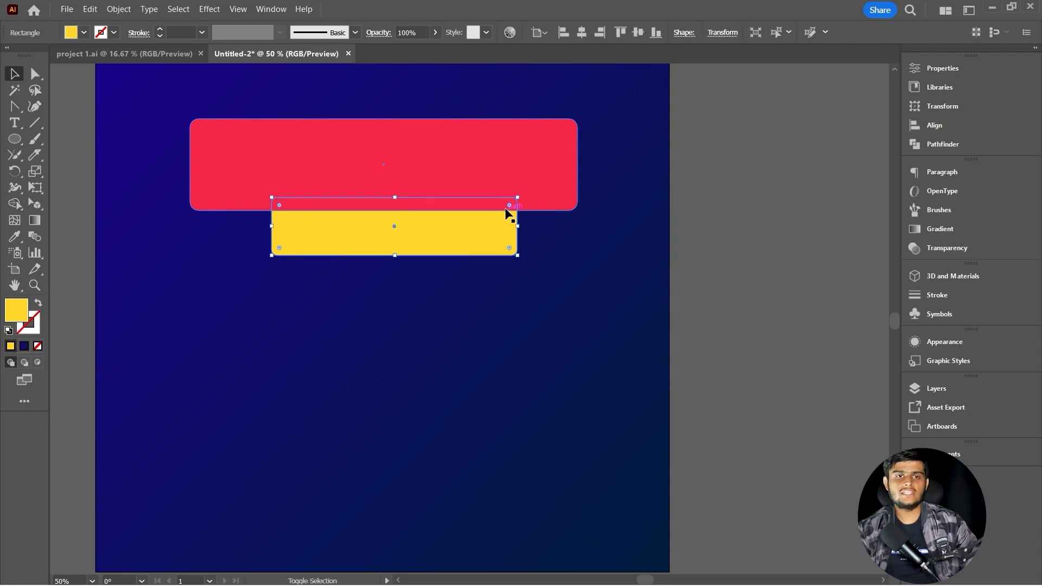
{"action": "key", "text": "shift+Down"}
{"action": "key", "text": "shift+Down"}
{"action": "key", "text": "shift+Down"}
{"action": "key", "text": "shift+Down"}
{"action": "key", "text": "shift+Down"}
{"action": "key", "text": "shift+Down"}
{"action": "key", "text": "shift+Down"}
{"action": "key", "text": "shift+Down"}
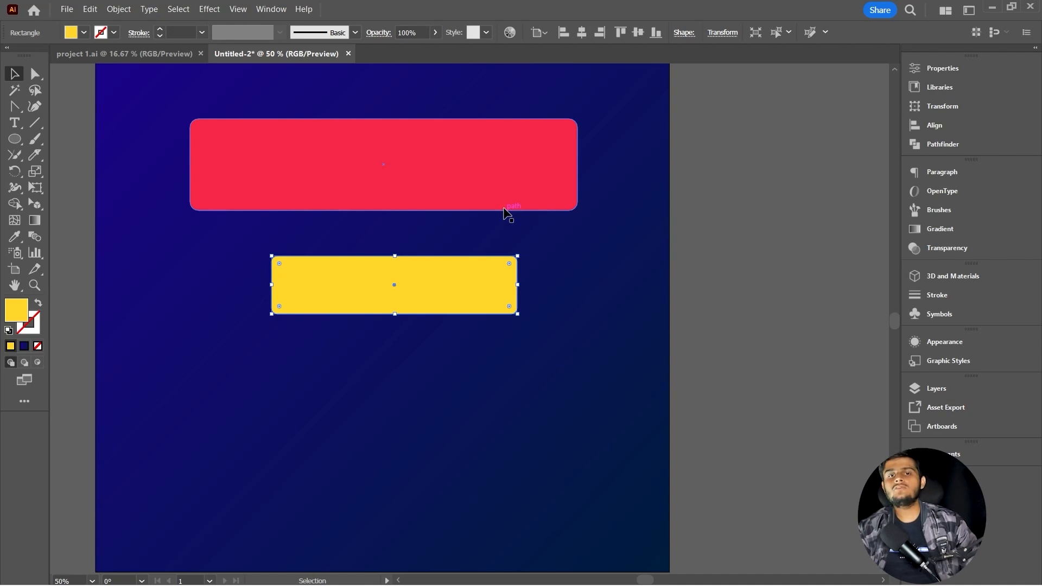
{"action": "left_click", "coordinate": [738, 285]}
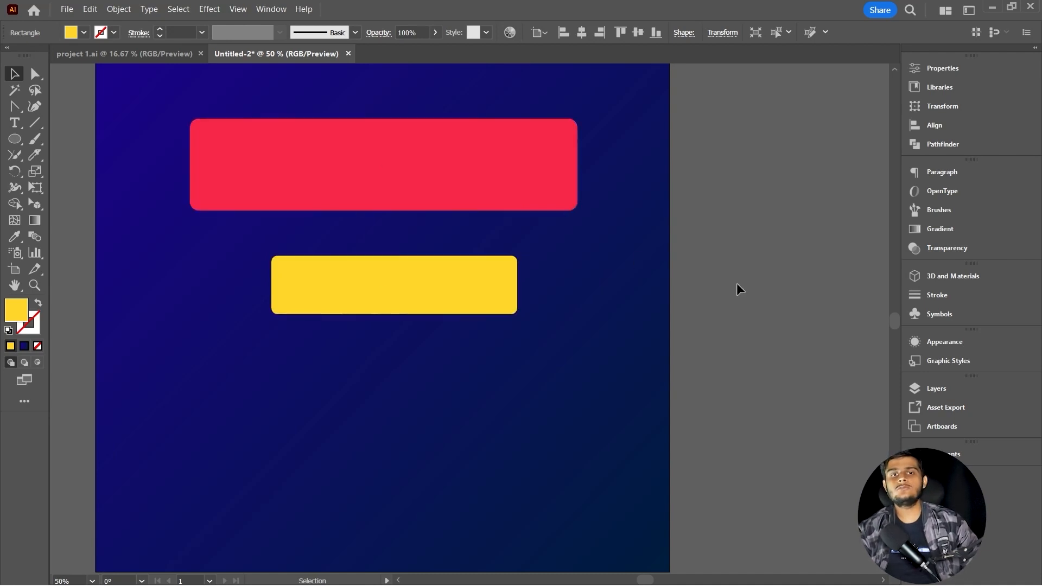
- Try blending the red bar and the yellow rectangle with the Blend tool
{"action": "left_click", "coordinate": [403, 303]}
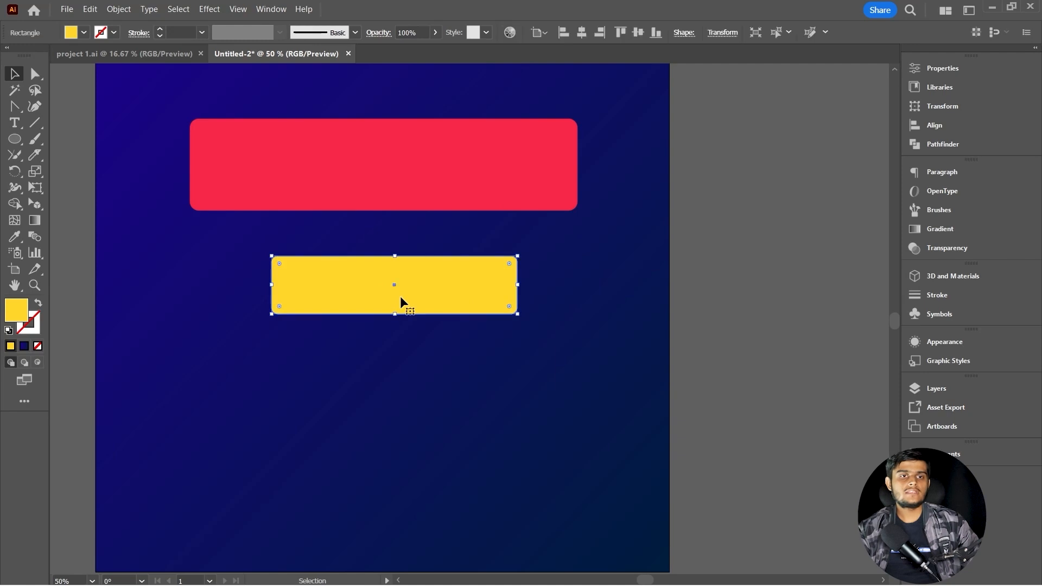
{"action": "left_click", "coordinate": [352, 175], "text": "shift"}
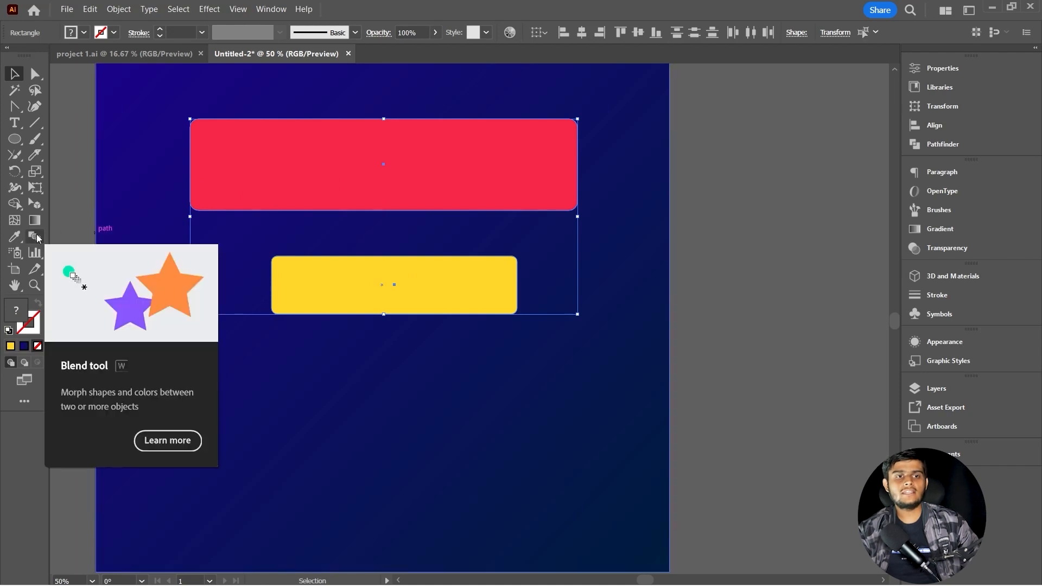
{"action": "left_click", "coordinate": [37, 237]}
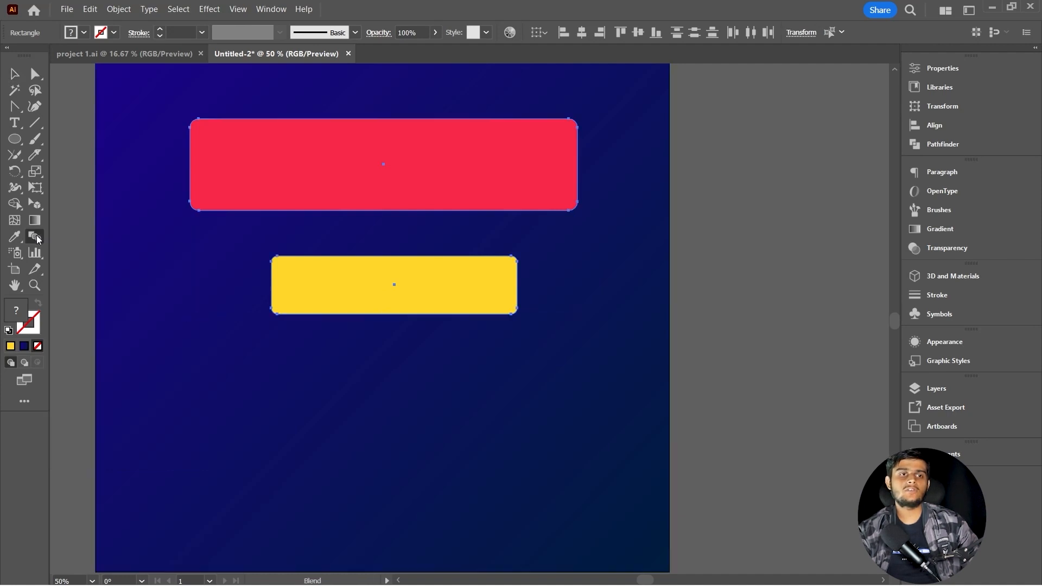
{"action": "left_click", "coordinate": [353, 156]}
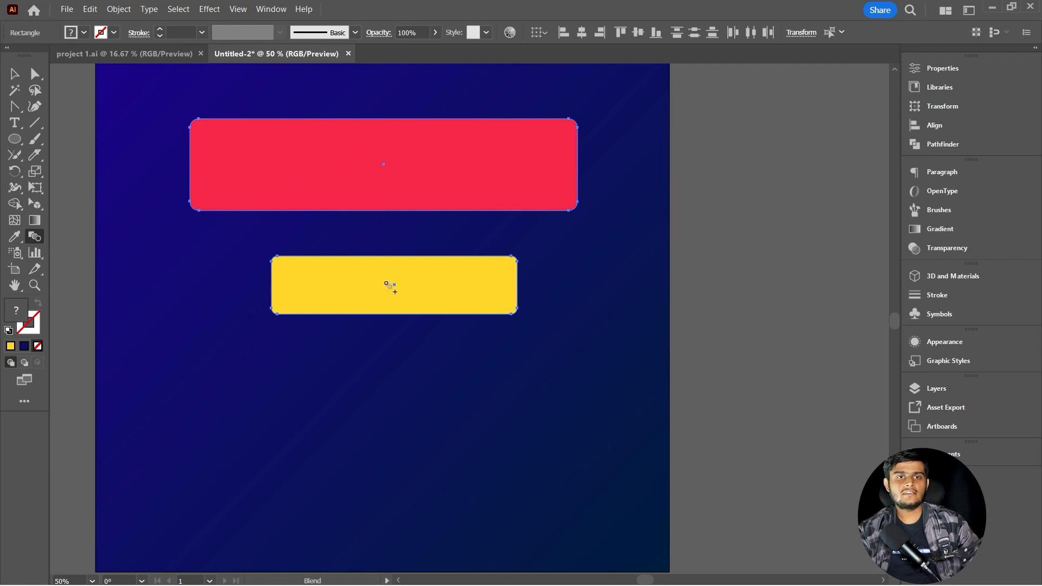
{"action": "left_click", "coordinate": [390, 286]}
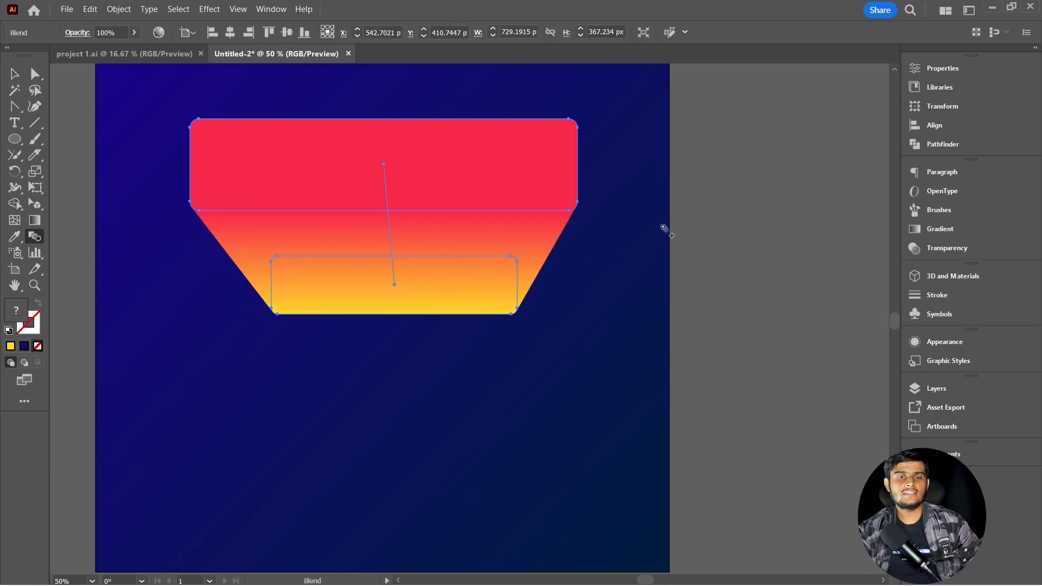
{"action": "key", "text": "v"}
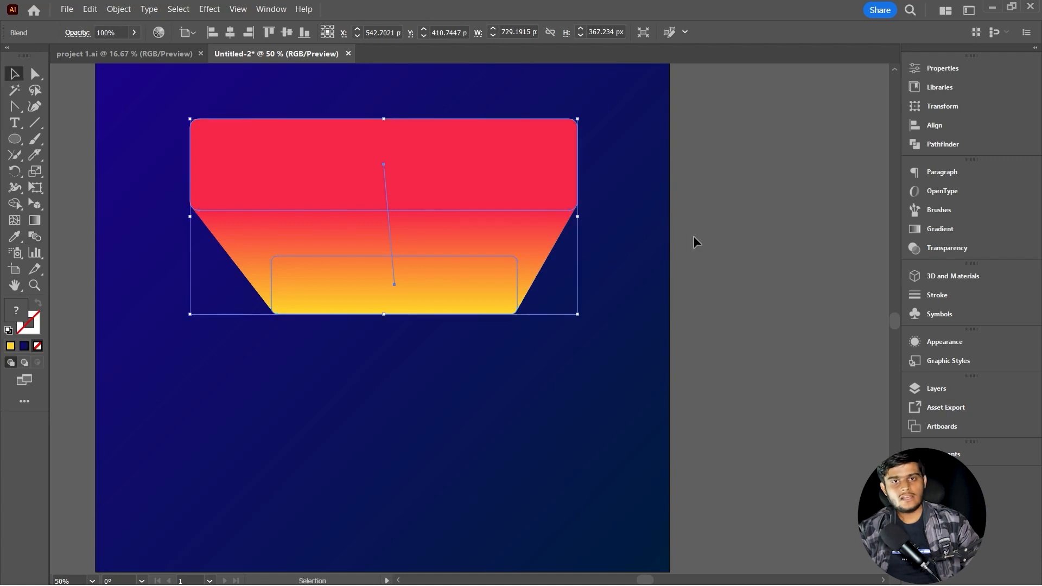
{"action": "left_click", "coordinate": [705, 241]}
{"action": "scroll", "coordinate": [705, 241], "scroll_direction": "down", "scroll_amount": 2}
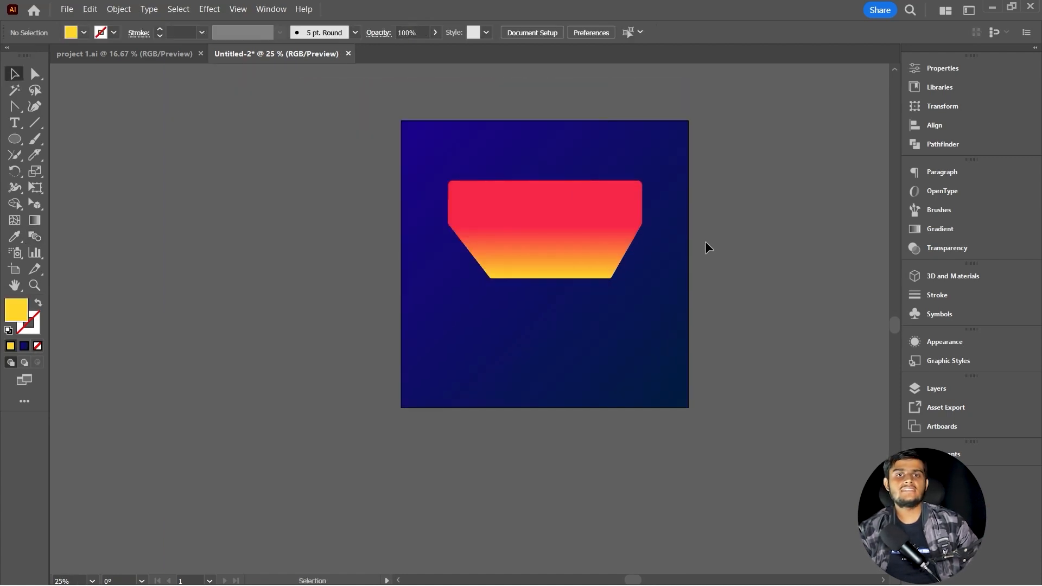
{"action": "scroll", "coordinate": [638, 201], "scroll_direction": "up", "scroll_amount": 1}
{"action": "scroll", "coordinate": [638, 206], "scroll_direction": "up", "scroll_amount": 1}
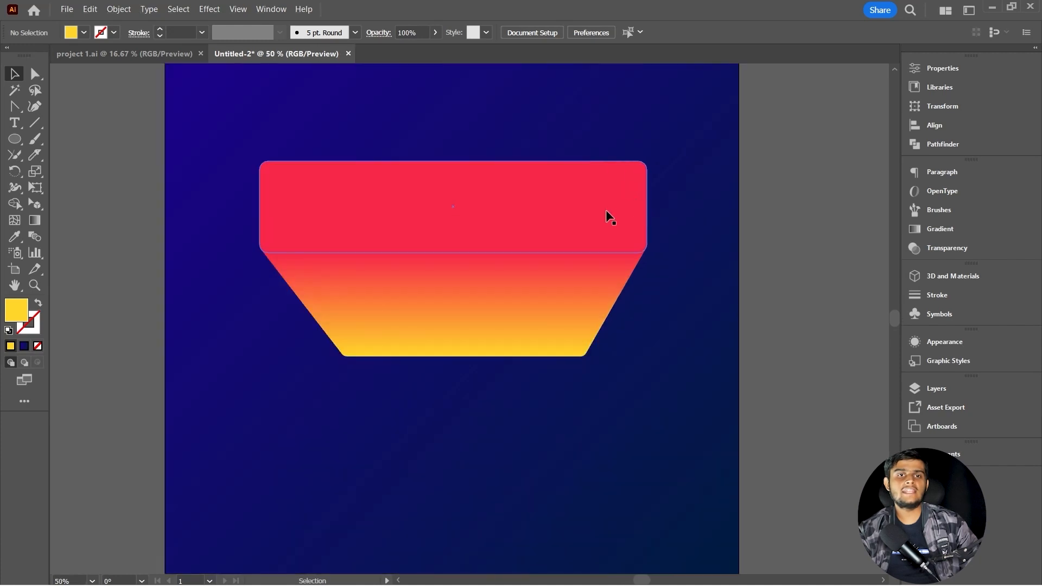
- Undo the blend between the red bar and the yellow rectangle
{"action": "left_click", "coordinate": [606, 212]}
{"action": "key", "text": "a"}
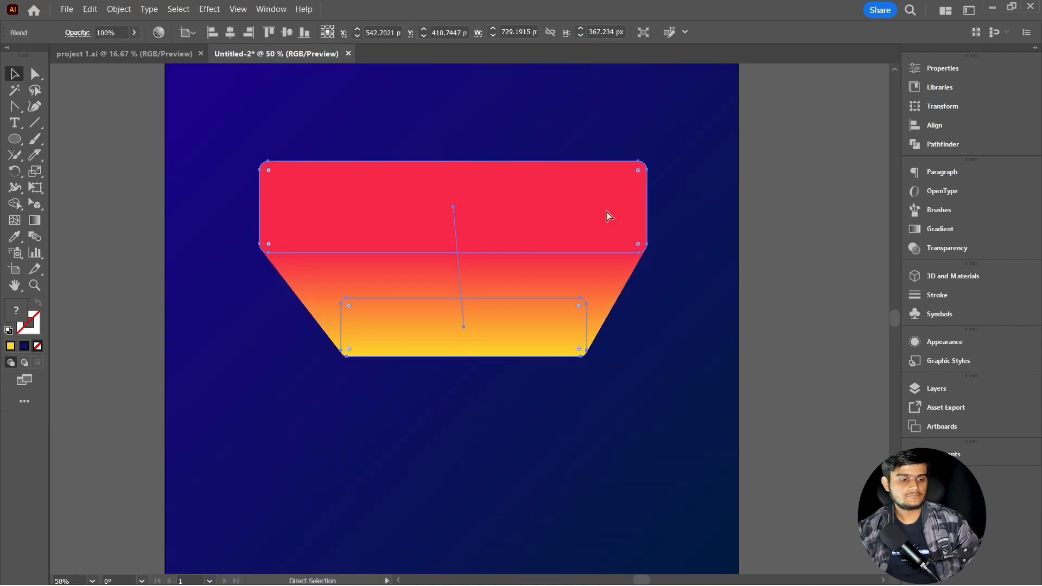
{"action": "key", "text": "ctrl+z"}
{"action": "left_click", "coordinate": [806, 240]}
- Duplicate the red bar in place and give the front copy a white (FFFFFF) stroke
{"action": "left_click", "coordinate": [559, 203]}
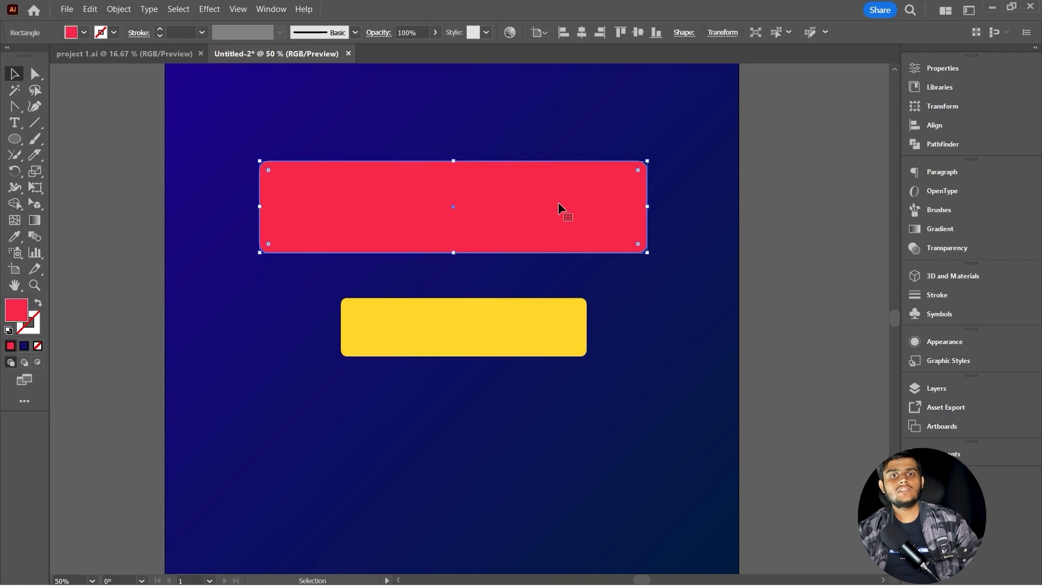
{"action": "key", "text": "a"}
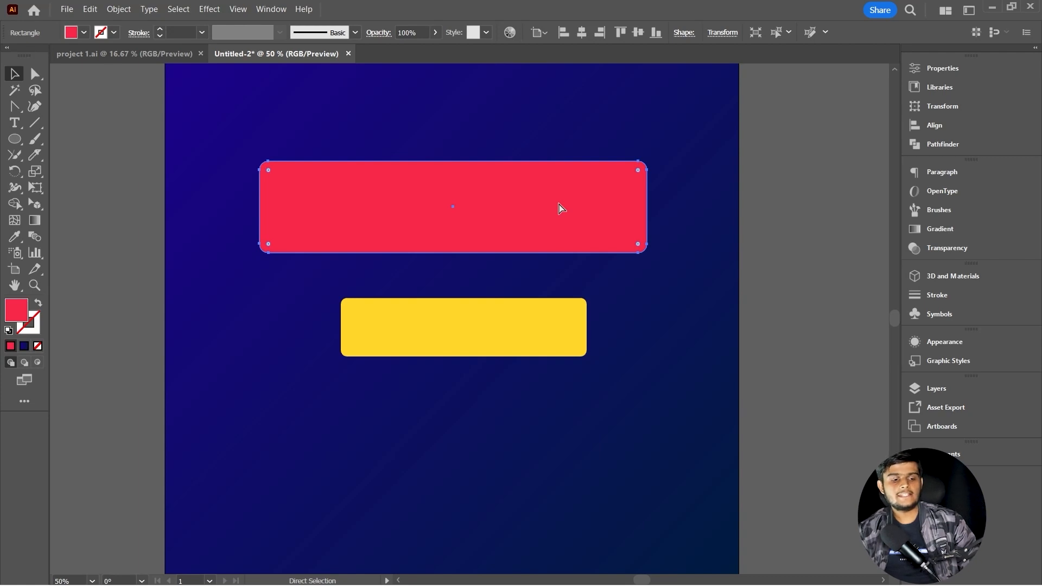
{"action": "key", "text": "v"}
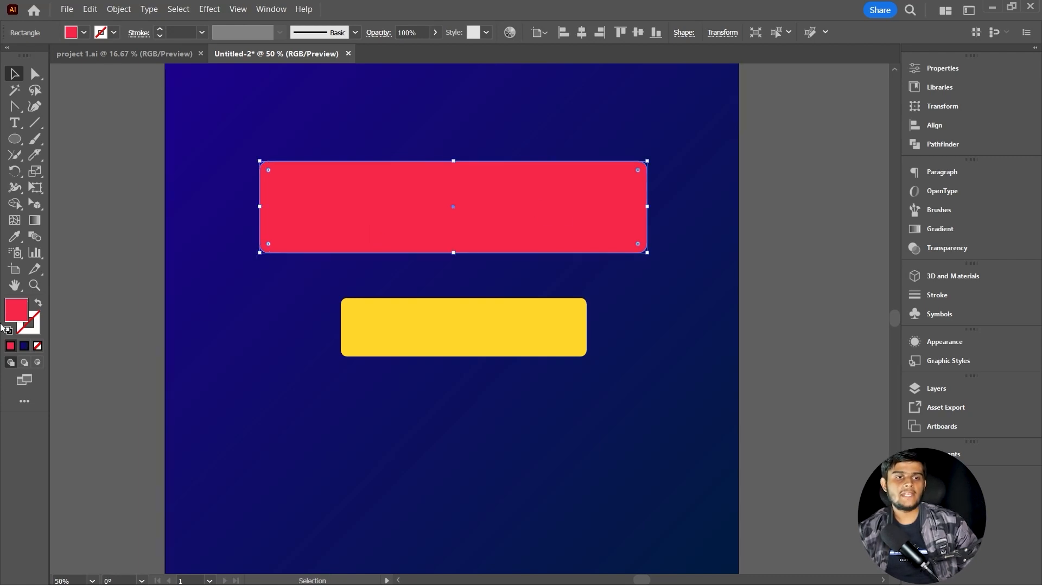
{"action": "left_click", "coordinate": [36, 333]}
{"action": "left_click", "coordinate": [10, 346]}
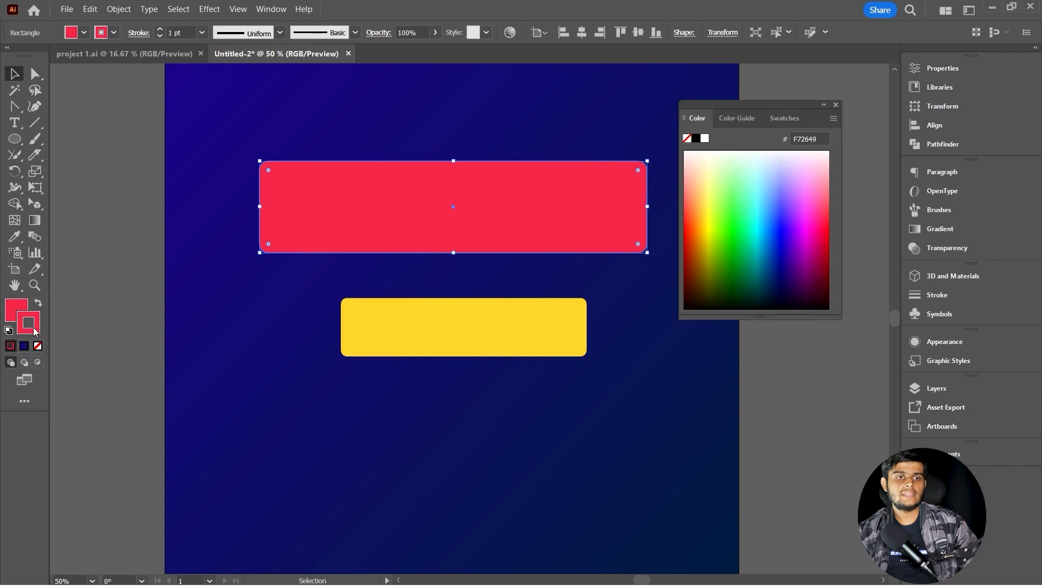
{"action": "double_click", "coordinate": [28, 323]}
{"action": "mouse_move", "coordinate": [381, 235]}
{"action": "left_mouse_down"}
{"action": "mouse_move", "coordinate": [305, 182]}
{"action": "mouse_move", "coordinate": [276, 174]}
{"action": "left_mouse_up"}
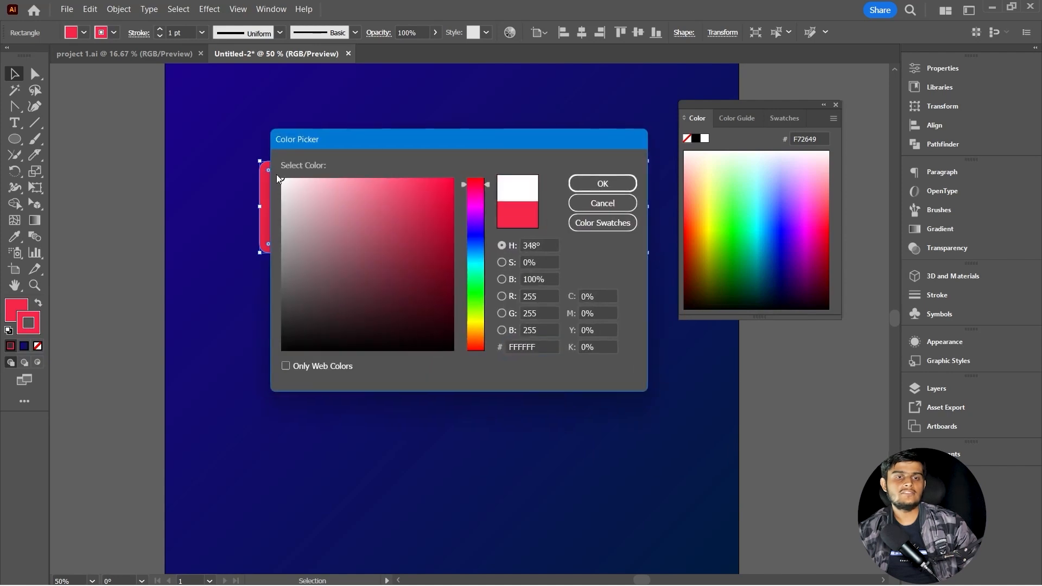
{"action": "left_click", "coordinate": [595, 182]}
{"action": "left_click", "coordinate": [239, 296]}
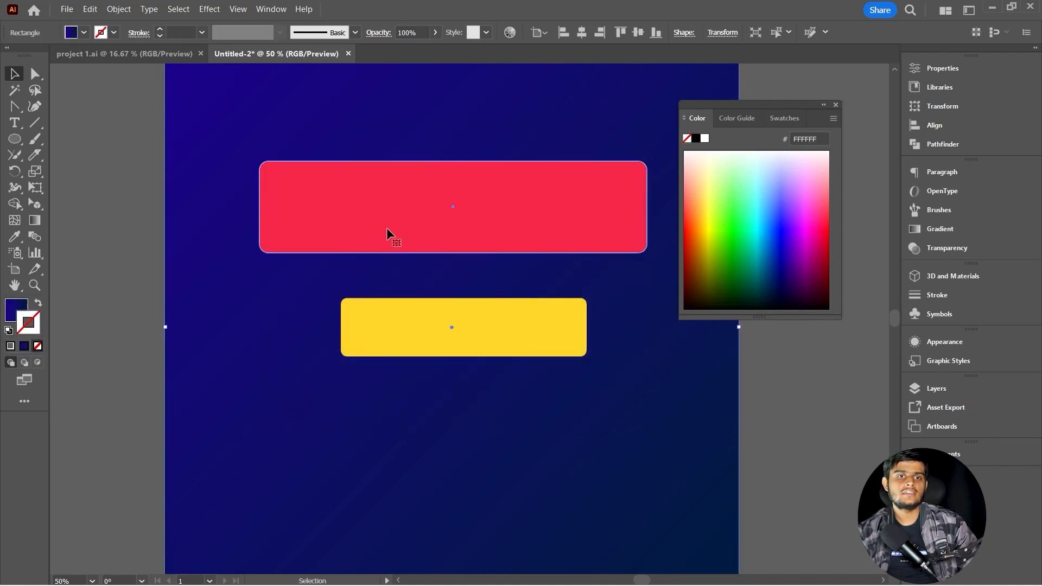
- Set the white-outlined bar's stroke to 3 pt and move it up clear of the plain red bar
{"action": "left_click", "coordinate": [387, 228]}
{"action": "left_click", "coordinate": [160, 30]}
{"action": "left_click", "coordinate": [160, 30]}
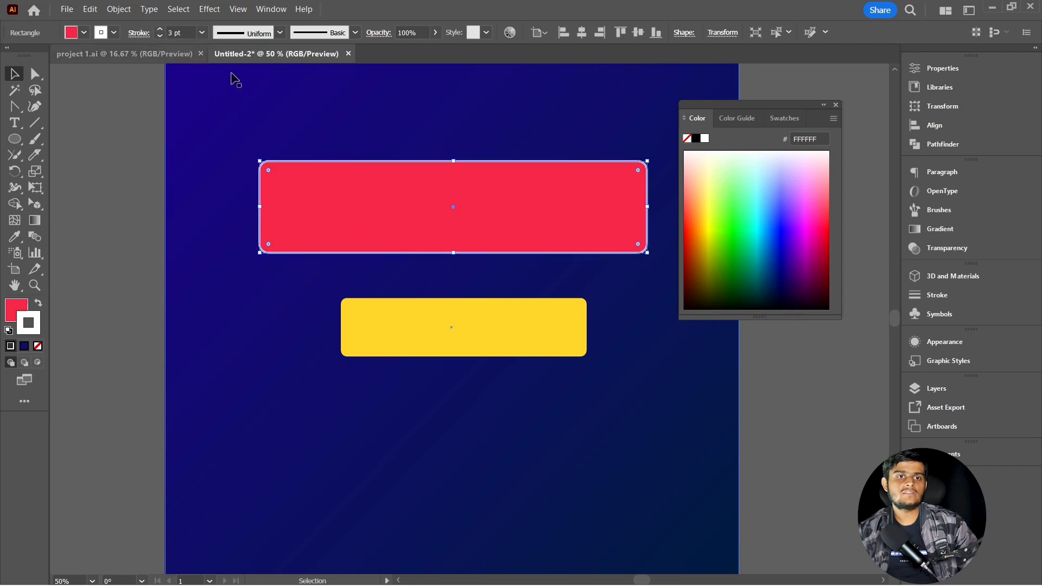
{"action": "scroll", "coordinate": [405, 181], "scroll_direction": "right", "scroll_amount": 2}
{"action": "left_click_drag", "start_coordinate": [429, 216], "coordinate": [430, 103]}
- Blend the plain red bar into the yellow rectangle with the Blend tool
{"action": "left_click", "coordinate": [418, 209]}
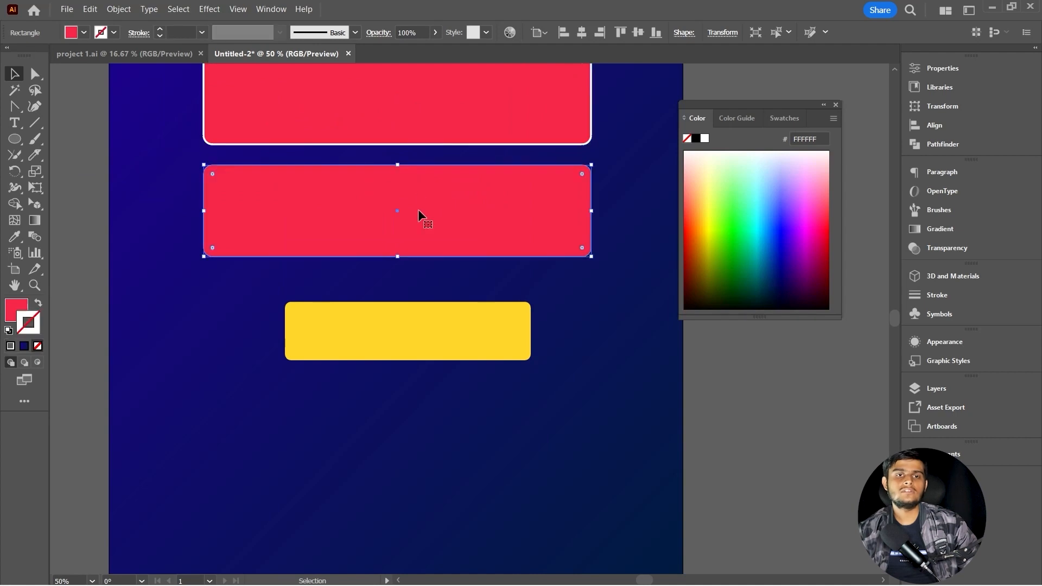
{"action": "left_click", "coordinate": [420, 318], "text": "shift"}
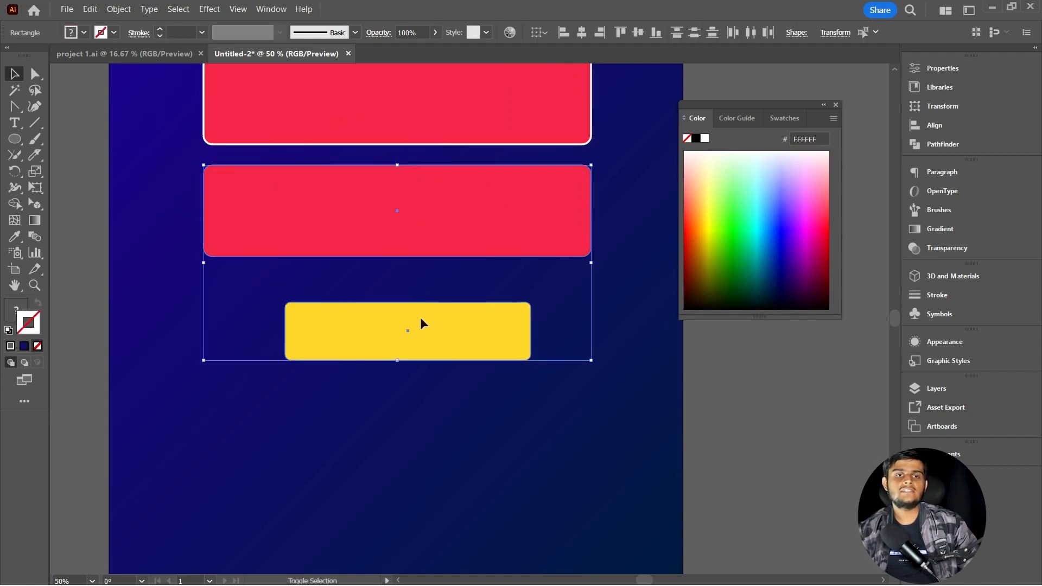
{"action": "left_click", "coordinate": [34, 237]}
{"action": "left_click", "coordinate": [360, 234]}
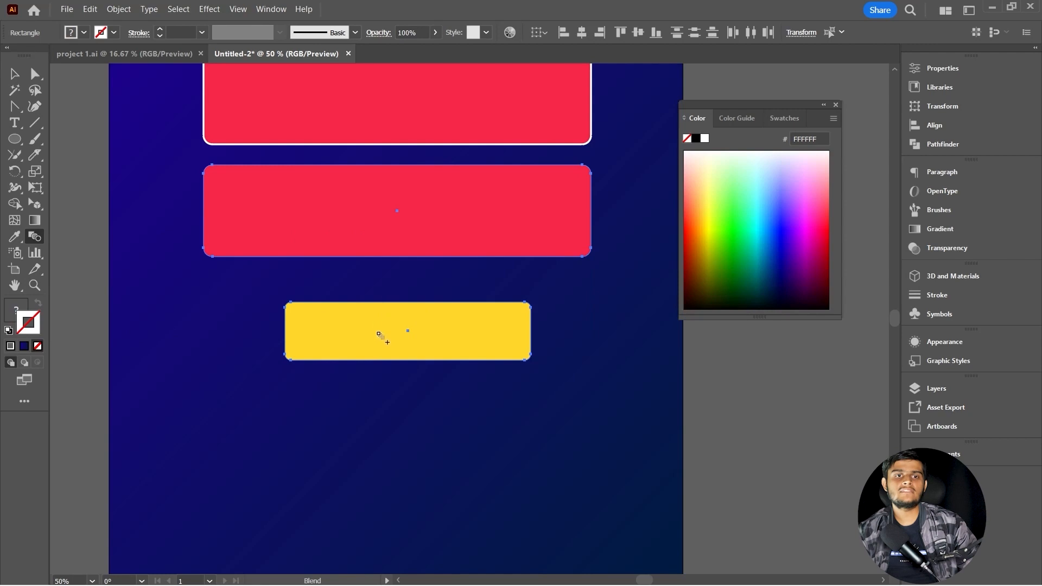
{"action": "left_click", "coordinate": [380, 335]}
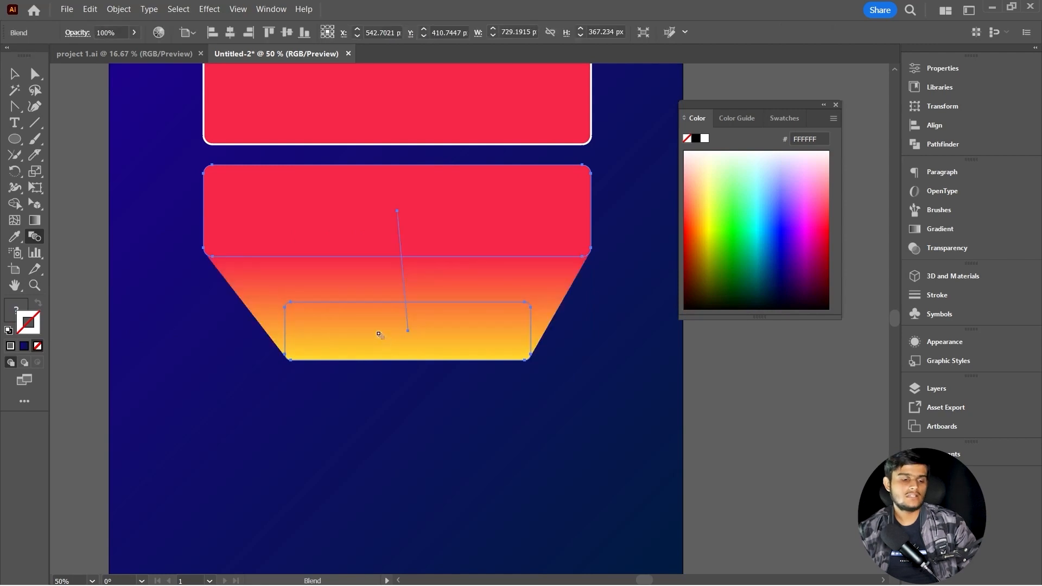
{"action": "key", "text": "v"}
- Move the white-outlined bar back down over the red part of the blend and deselect it
{"action": "left_click", "coordinate": [466, 94]}
{"action": "left_click_drag", "start_coordinate": [464, 101], "coordinate": [465, 214]}
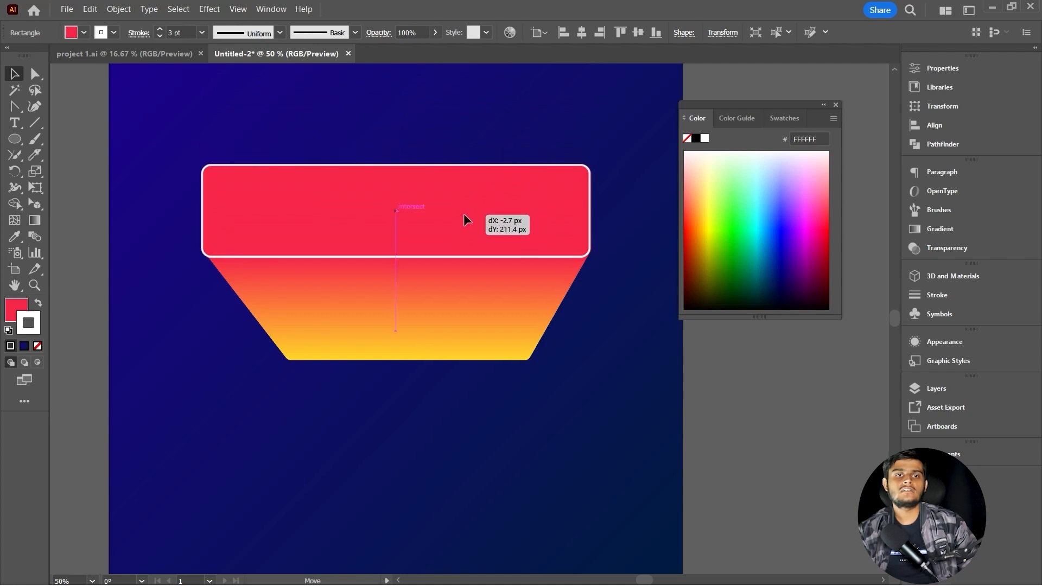
{"action": "left_click_drag", "start_coordinate": [464, 214], "coordinate": [464, 214]}
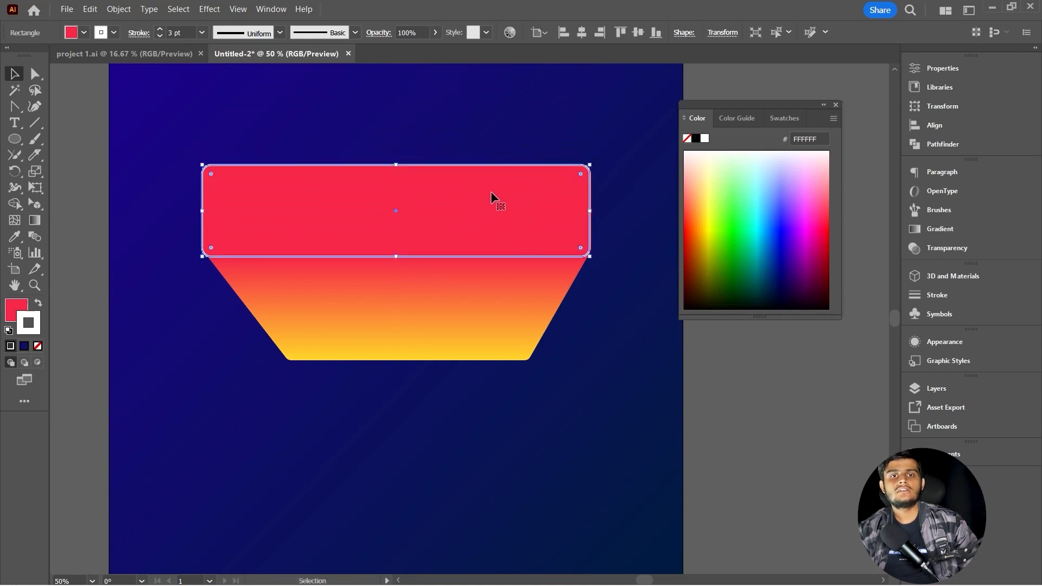
{"action": "scroll", "coordinate": [491, 191], "scroll_direction": "down", "scroll_amount": 1}
{"action": "left_click", "coordinate": [649, 226]}
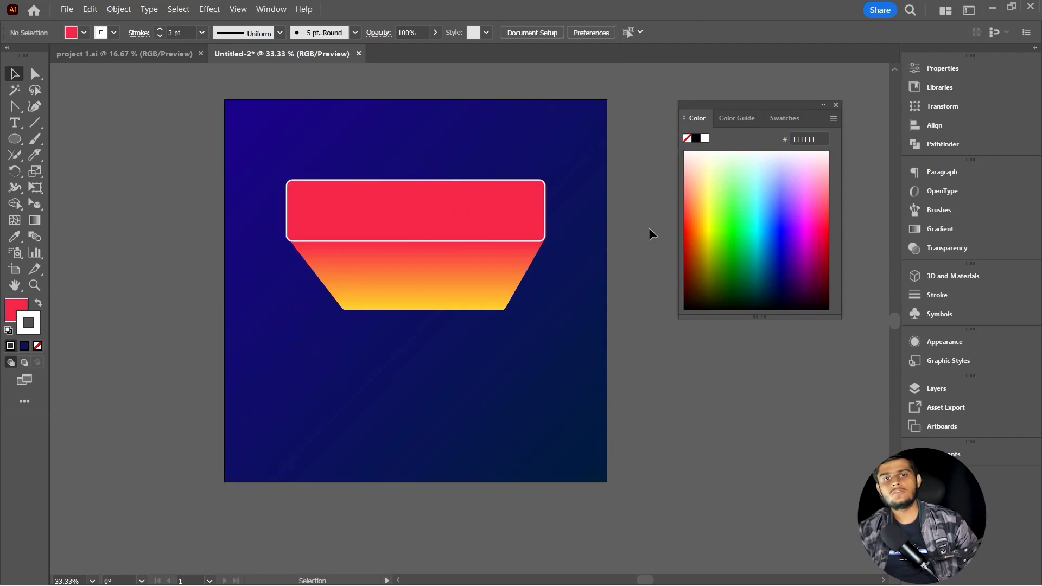
- Close the floating Color panel and move the white-outlined bar off the artboard, away from the red-to-yellow blend
{"action": "scroll", "coordinate": [404, 204], "scroll_direction": "up", "scroll_amount": 1}
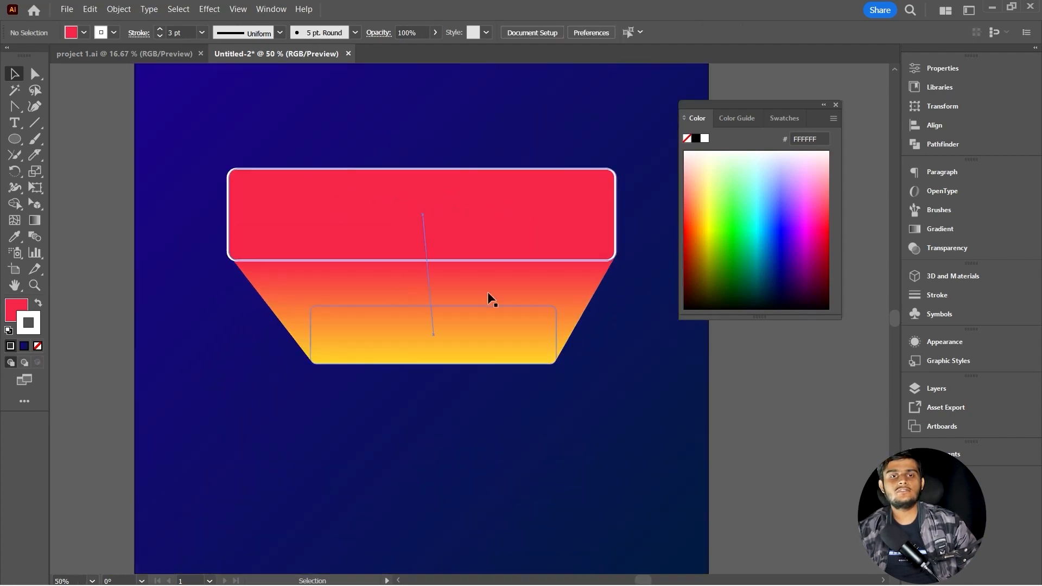
{"action": "left_click", "coordinate": [836, 105]}
{"action": "scroll", "coordinate": [549, 386], "scroll_direction": "down", "scroll_amount": 1}
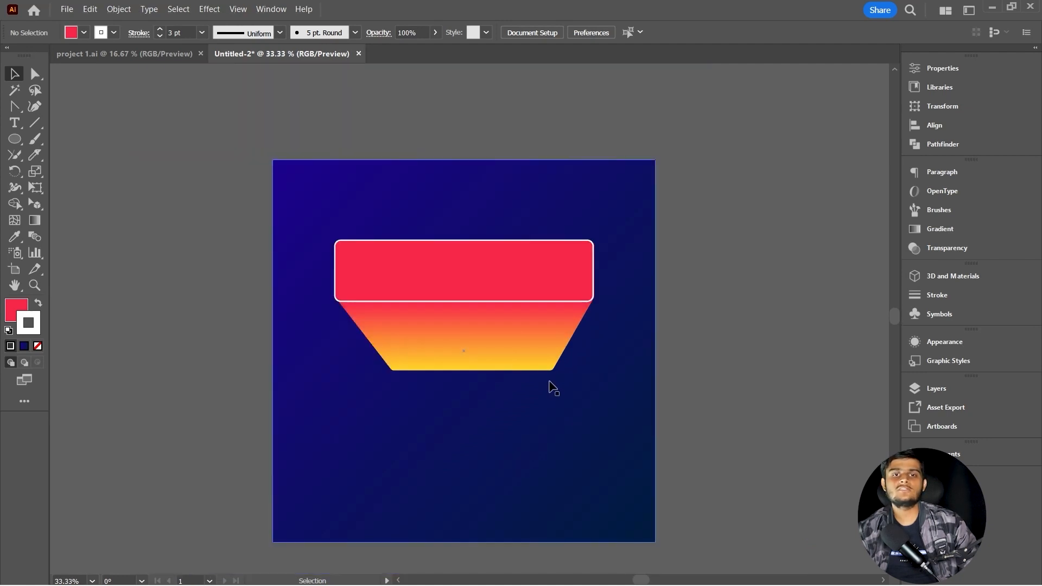
{"action": "left_click", "coordinate": [504, 337]}
{"action": "left_click_drag", "start_coordinate": [497, 270], "coordinate": [810, 130]}
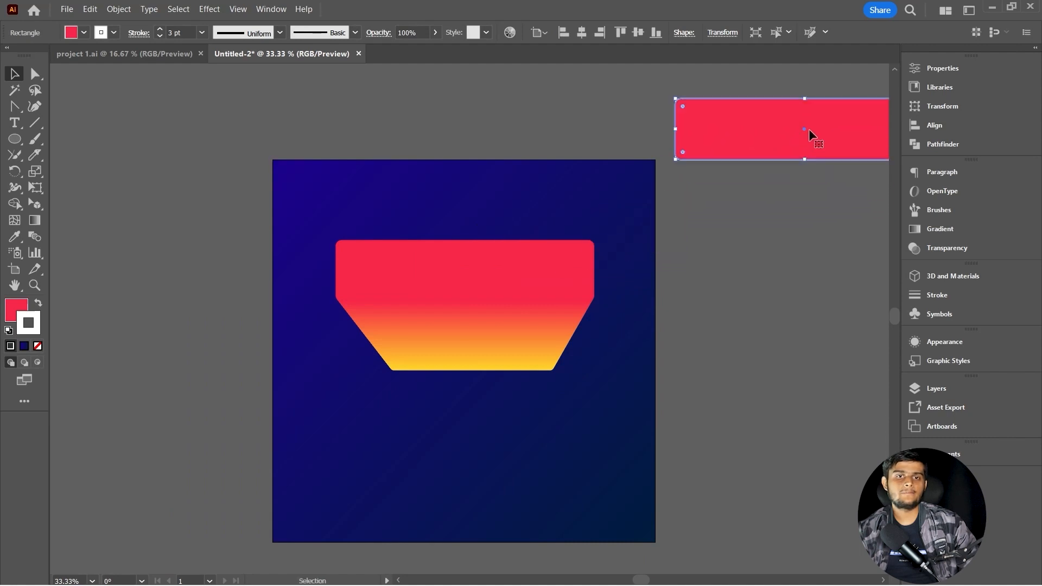
- Undo the blend and the outlined bar's move and white stroke, back to plain red and yellow bars, and deselect everything
{"action": "key", "text": "ctrl+z"}
{"action": "key", "text": "ctrl+z"}
{"action": "key", "text": "ctrl+z"}
{"action": "key", "text": "ctrl+z"}
{"action": "key", "text": "ctrl+z"}
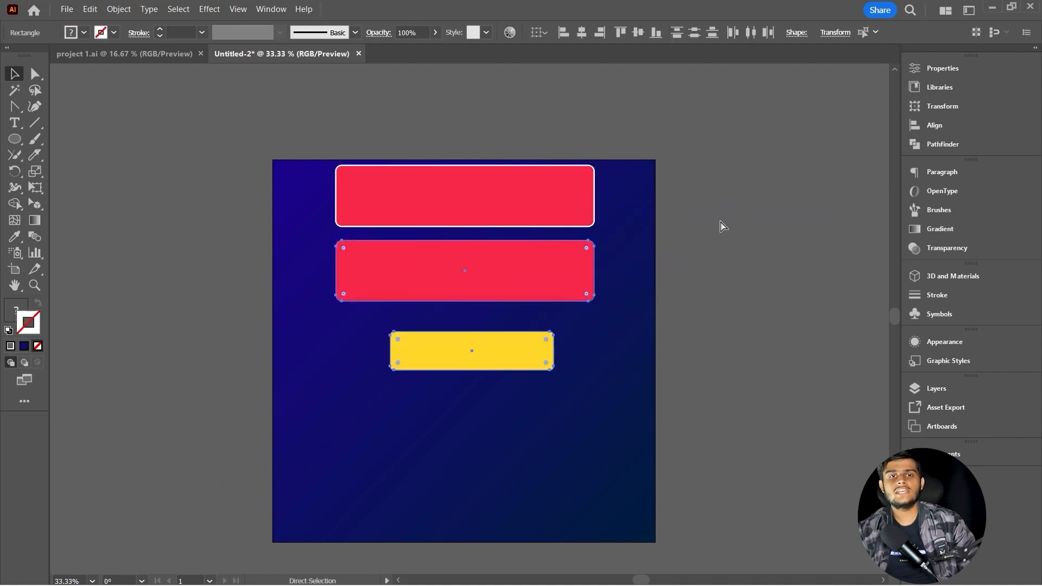
{"action": "left_click", "coordinate": [37, 347]}
{"action": "left_click", "coordinate": [778, 291]}
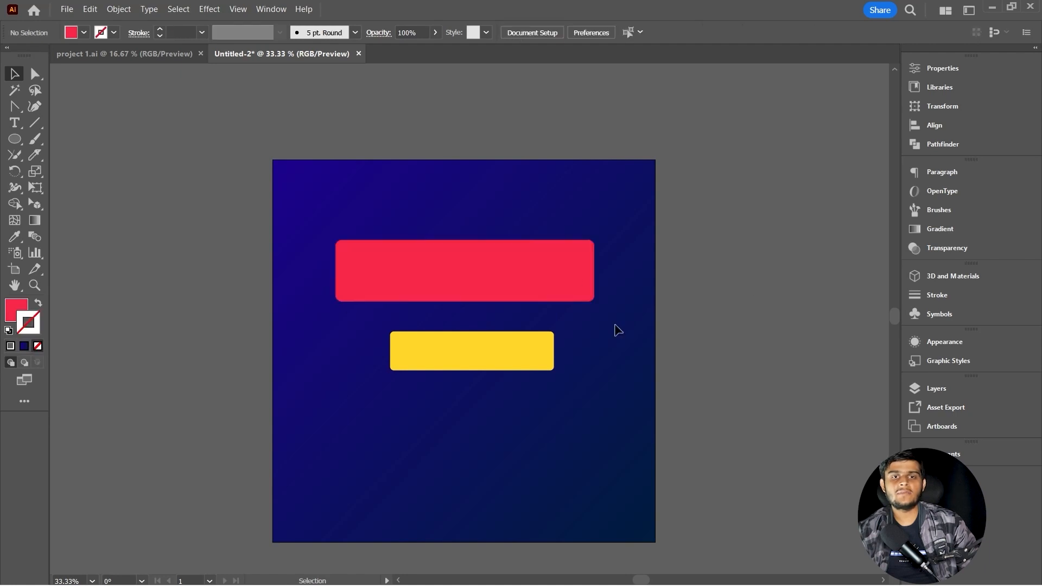
- Place a copy of the red bar below the yellow rectangle and fill the copy with cyan (27E6F4)
{"action": "scroll", "coordinate": [471, 320], "scroll_direction": "down", "scroll_amount": 2}
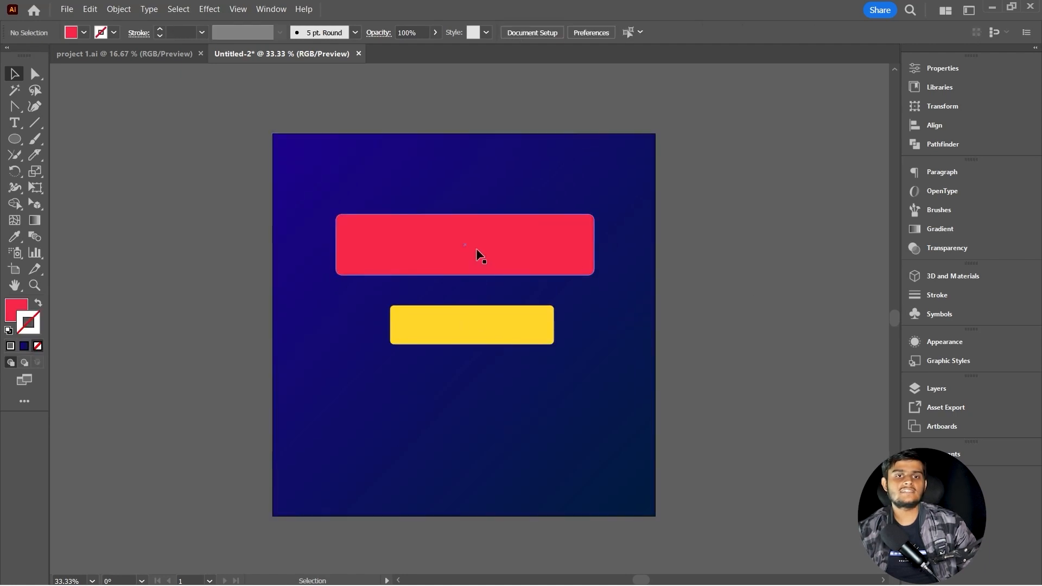
{"action": "left_click_drag", "start_coordinate": [476, 248], "coordinate": [486, 417]}
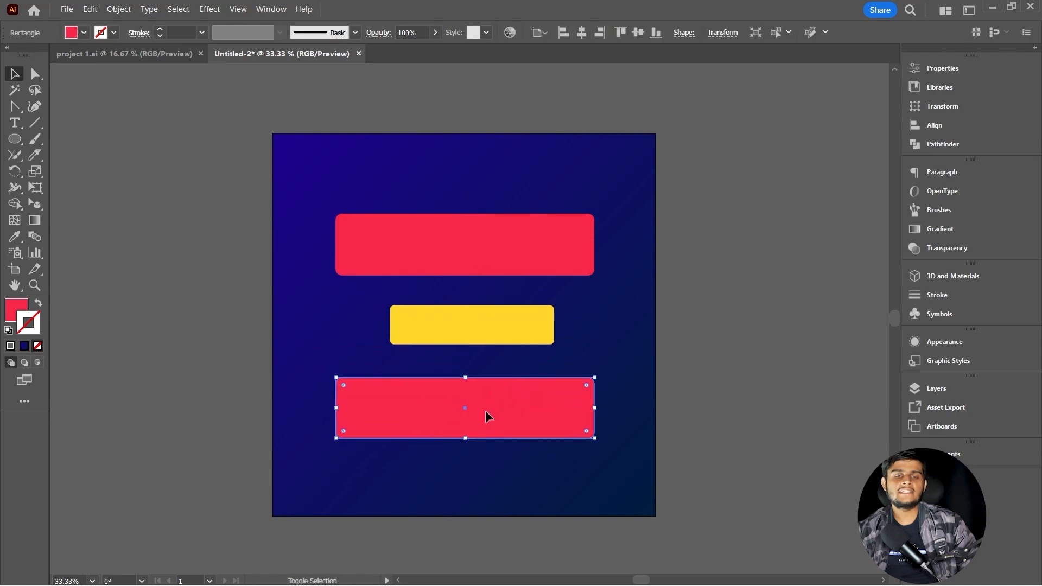
{"action": "double_click", "coordinate": [11, 311]}
{"action": "left_click_drag", "start_coordinate": [485, 197], "coordinate": [473, 261]}
{"action": "left_click", "coordinate": [606, 183]}
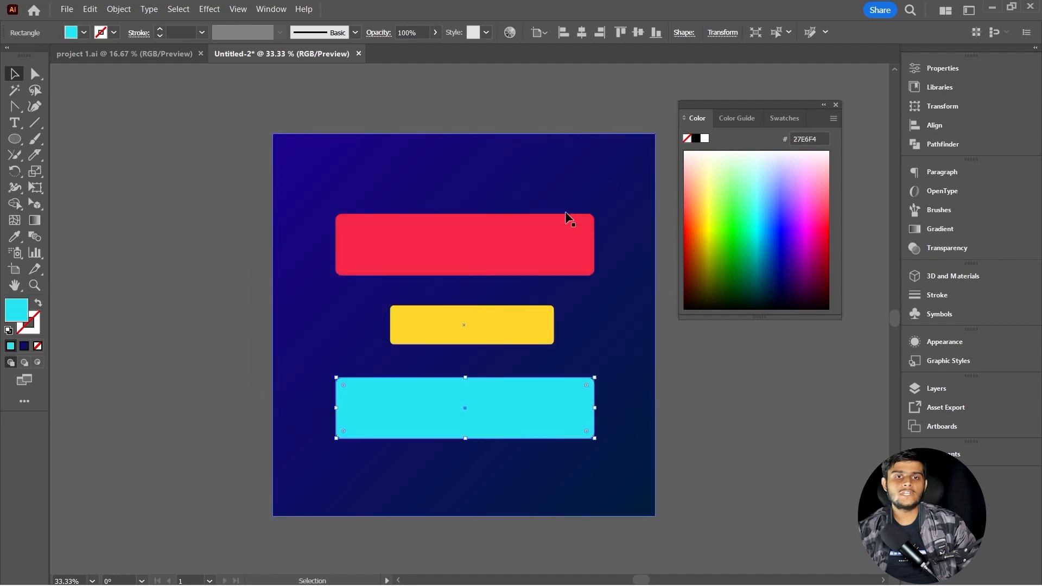
- Blend the red, yellow and cyan bars into one shape with the Blend tool and deselect the result
{"action": "left_click", "coordinate": [567, 218]}
{"action": "scroll", "coordinate": [488, 328], "scroll_direction": "up", "scroll_amount": 1}
{"action": "left_click", "coordinate": [487, 350], "text": "shift"}
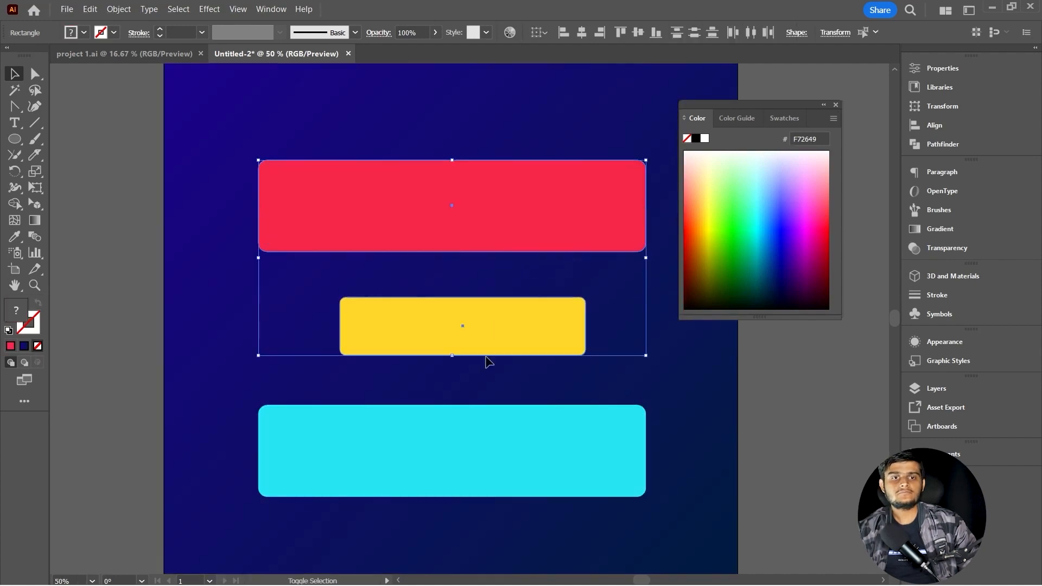
{"action": "left_click", "coordinate": [484, 426], "text": "shift"}
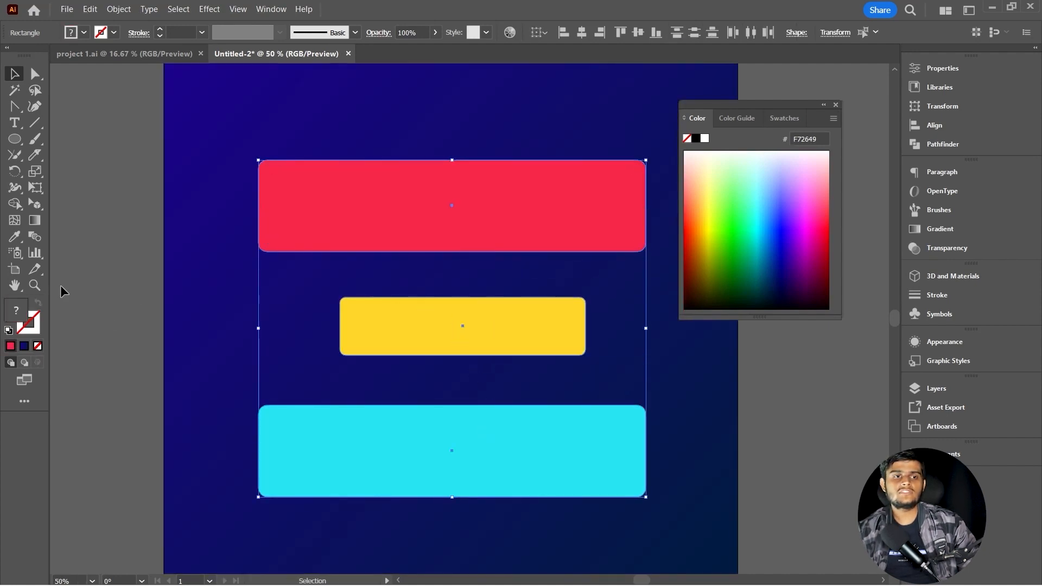
{"action": "left_click", "coordinate": [34, 236]}
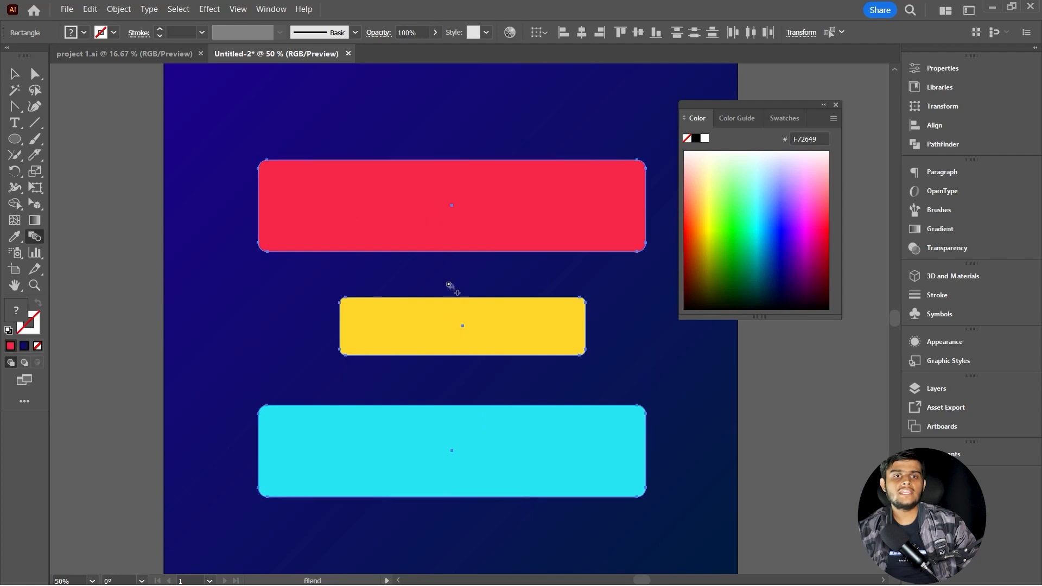
{"action": "left_click", "coordinate": [455, 320]}
{"action": "left_click", "coordinate": [462, 451]}
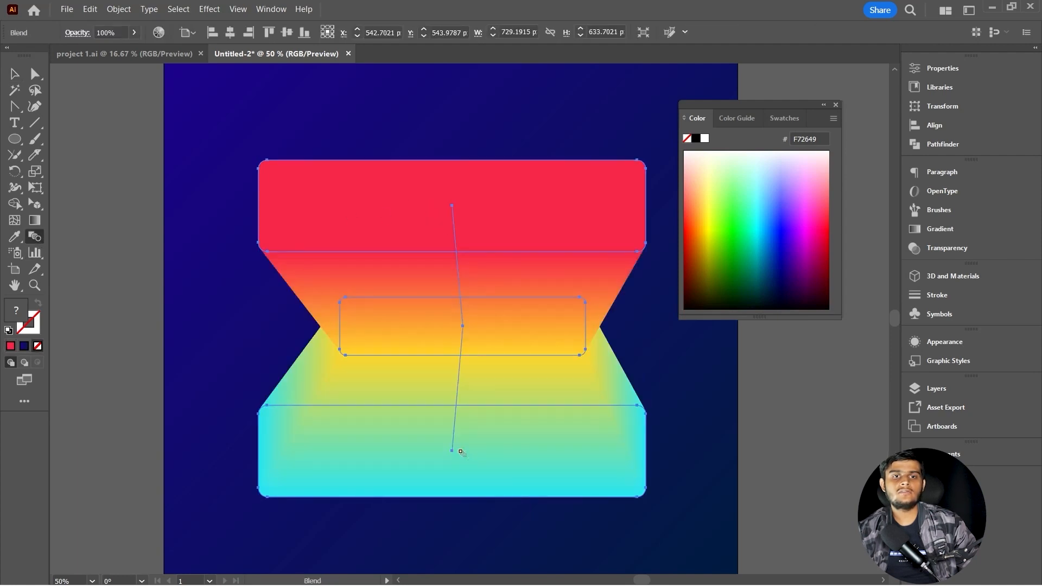
{"action": "key", "text": "v"}
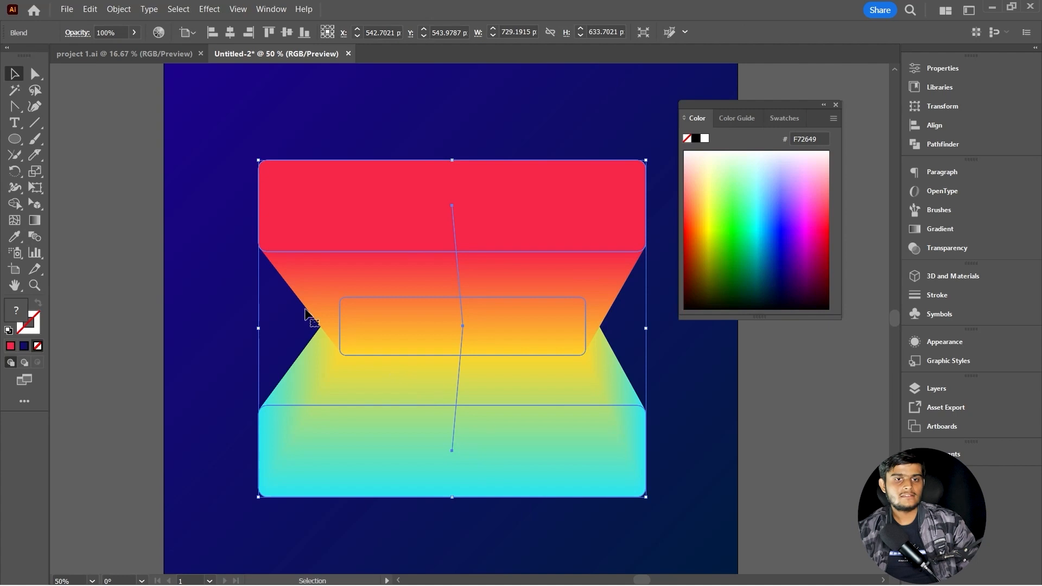
{"action": "scroll", "coordinate": [312, 319], "scroll_direction": "down", "scroll_amount": 2}
{"action": "left_click", "coordinate": [592, 332]}
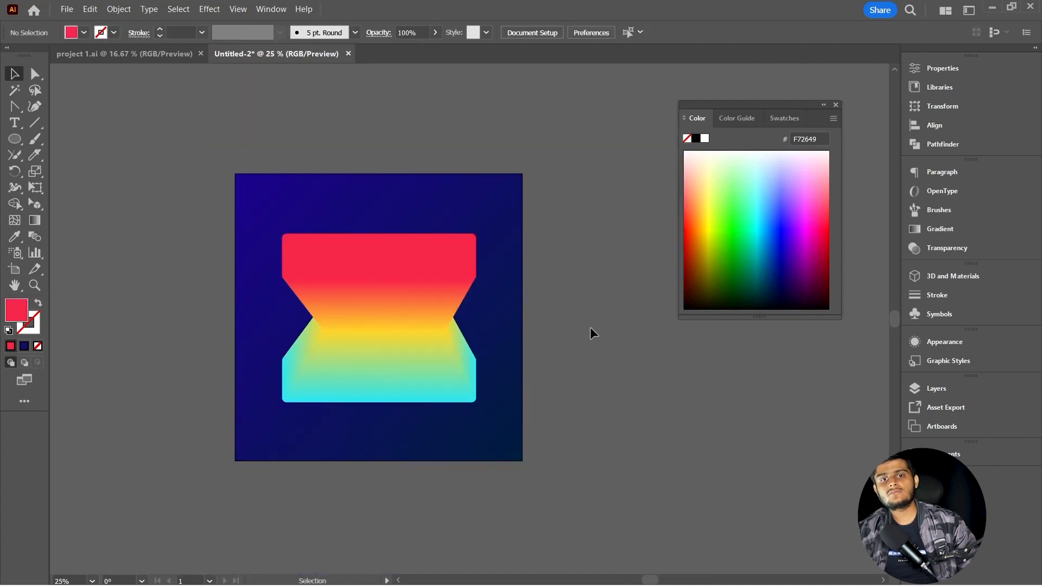
- Rotate the three-colour blend 90 degrees clockwise so that its colours run horizontally across the artboard
{"action": "left_click", "coordinate": [341, 247]}
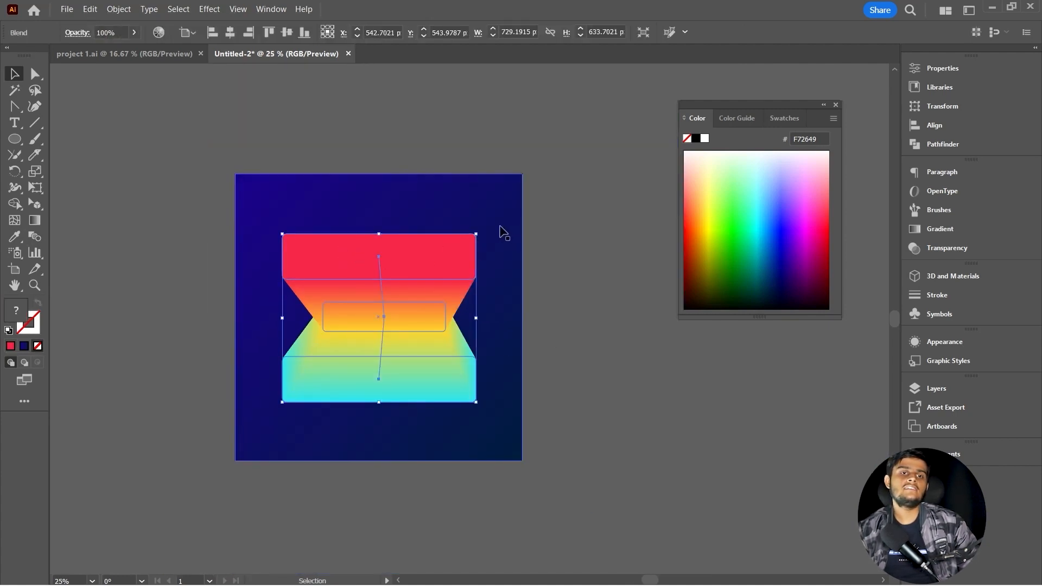
{"action": "left_click_drag", "start_coordinate": [482, 233], "coordinate": [474, 385]}
{"action": "left_click", "coordinate": [571, 317]}
{"action": "mouse_move", "coordinate": [440, 352]}
{"action": "left_mouse_down"}
{"action": "mouse_move", "coordinate": [526, 358]}
{"action": "mouse_move", "coordinate": [701, 442]}
{"action": "mouse_move", "coordinate": [689, 469]}
{"action": "mouse_move", "coordinate": [519, 407]}
{"action": "mouse_move", "coordinate": [425, 357]}
{"action": "mouse_move", "coordinate": [437, 347]}
{"action": "left_mouse_up"}
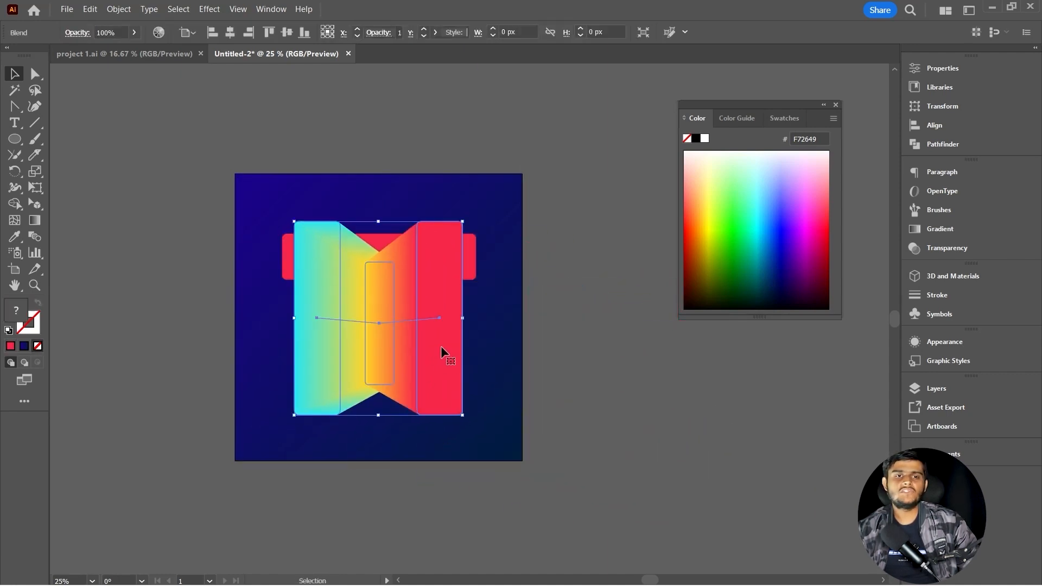
- Undo the rotation and the three-bar blend, back to separate red, yellow and cyan bars
{"action": "key", "text": "ctrl+z"}
{"action": "key", "text": "ctrl+z"}
{"action": "key", "text": "ctrl+z"}
{"action": "key", "text": "ctrl+z"}
{"action": "key", "text": "ctrl+z"}
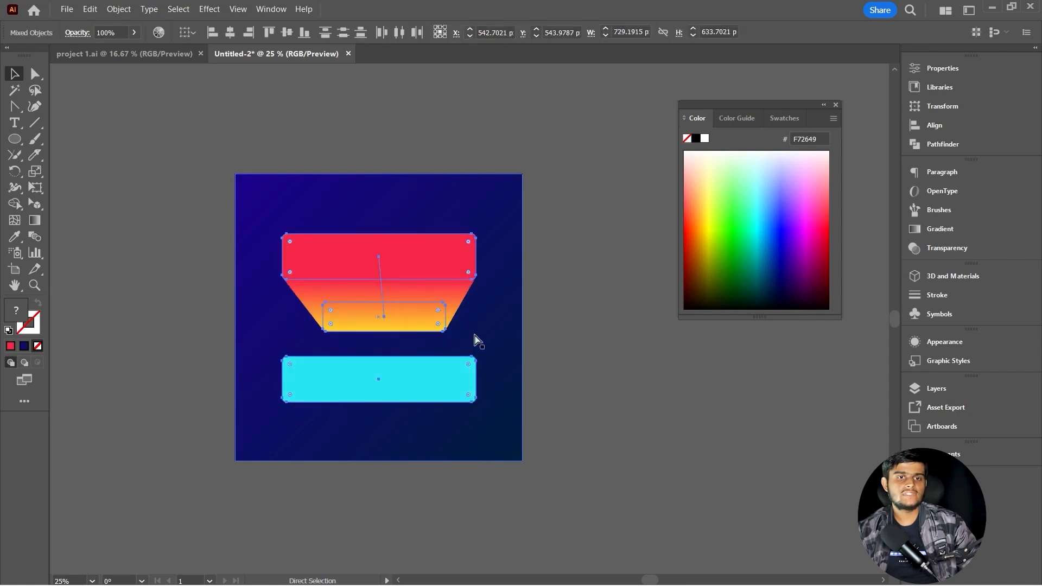
{"action": "key", "text": "ctrl+plus"}
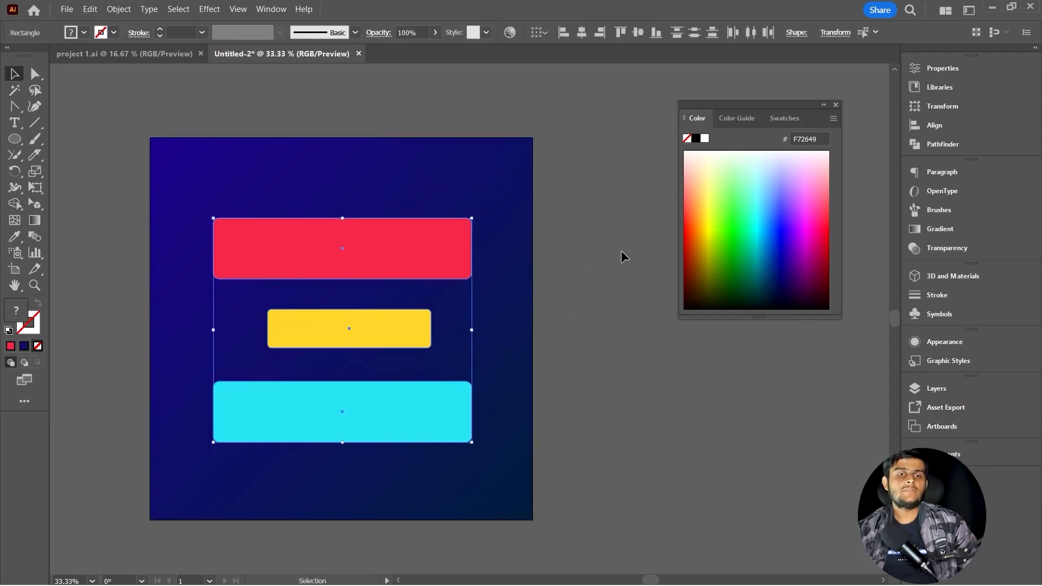
- Select the red and yellow bars and set the blend spacing to Specified Steps with 6 steps
{"action": "left_click", "coordinate": [433, 225]}
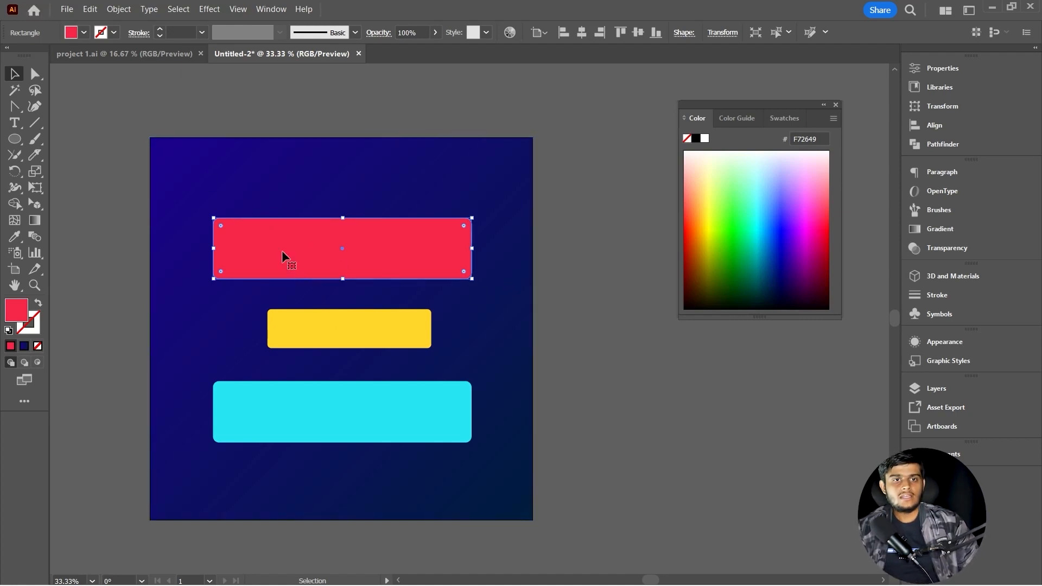
{"action": "left_click", "coordinate": [330, 341], "text": "shift"}
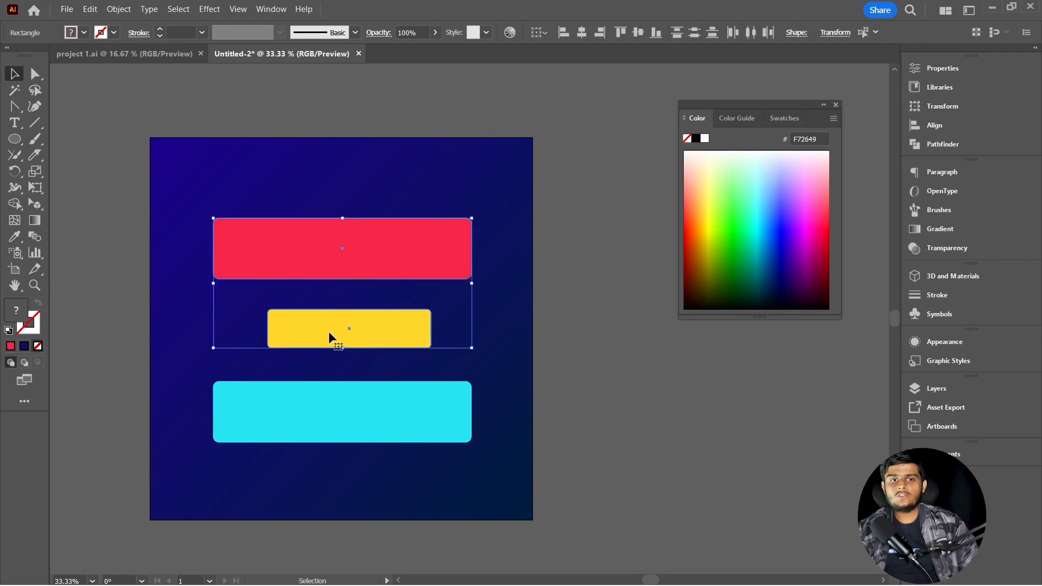
{"action": "left_click", "coordinate": [122, 8]}
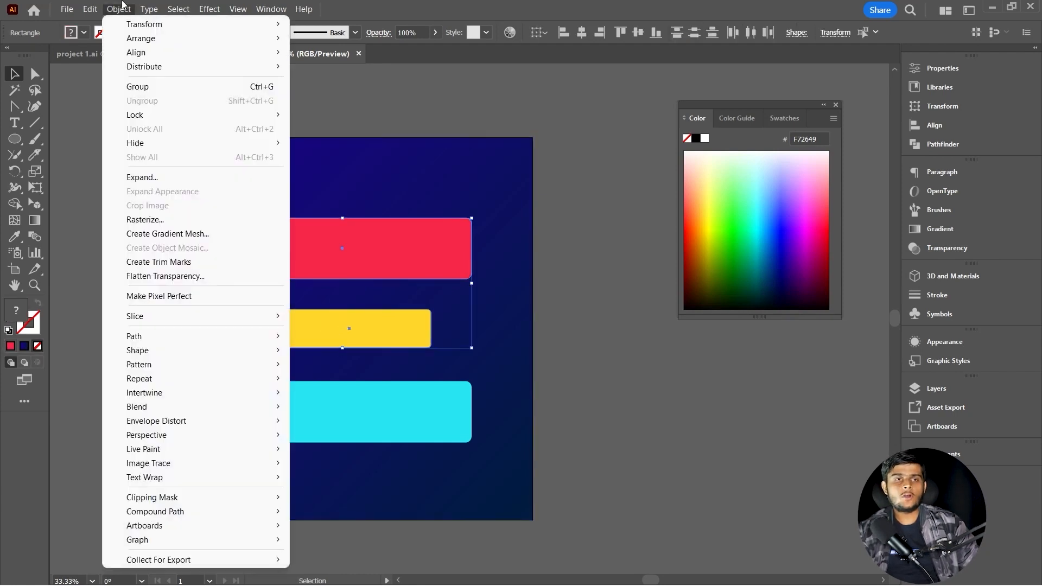
{"action": "mouse_move", "coordinate": [231, 412]}
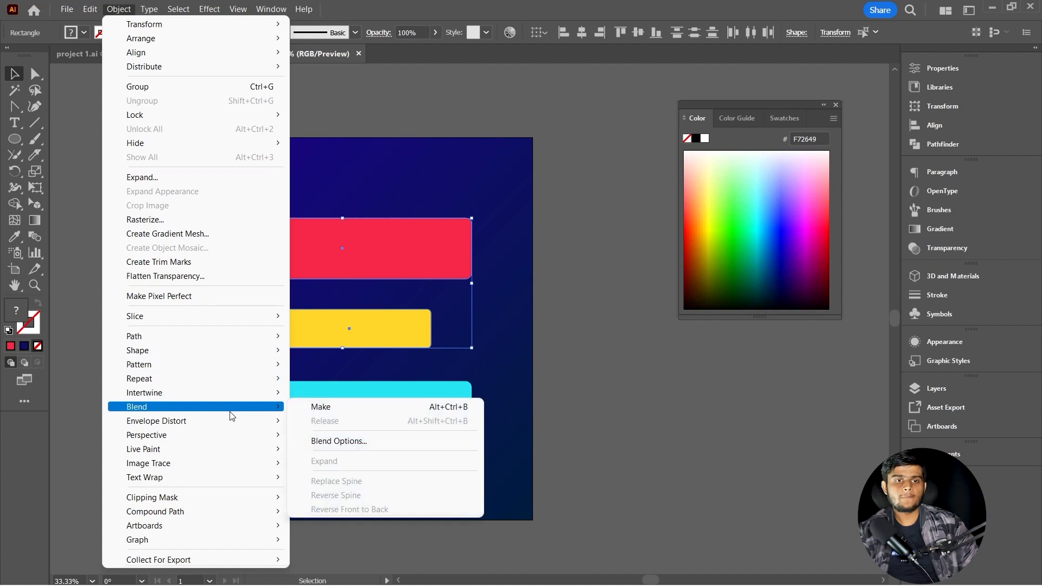
{"action": "left_click", "coordinate": [331, 441]}
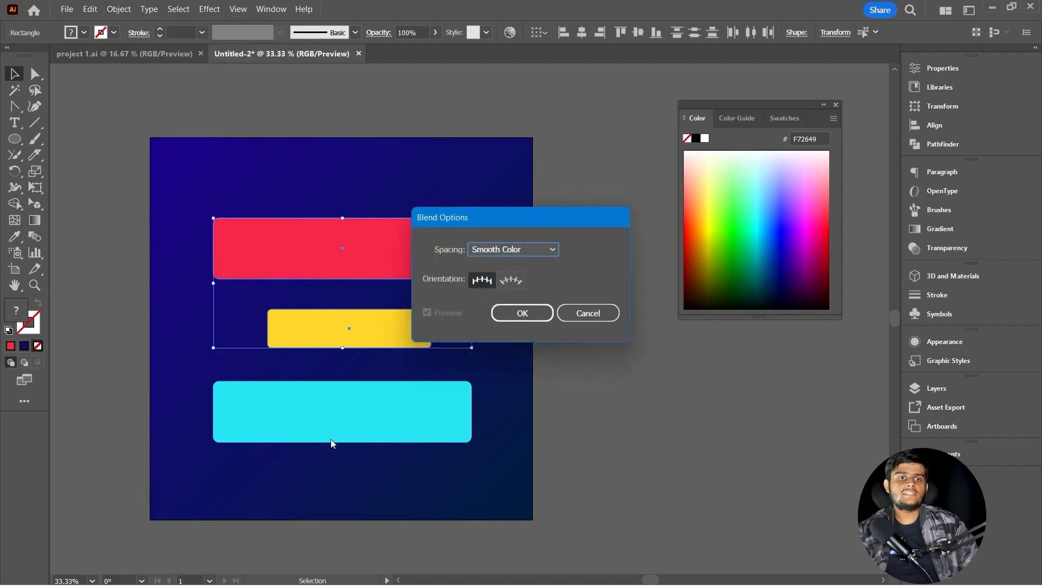
{"action": "left_click", "coordinate": [513, 251]}
{"action": "left_click", "coordinate": [514, 249]}
{"action": "left_click", "coordinate": [513, 249]}
{"action": "left_click", "coordinate": [510, 280]}
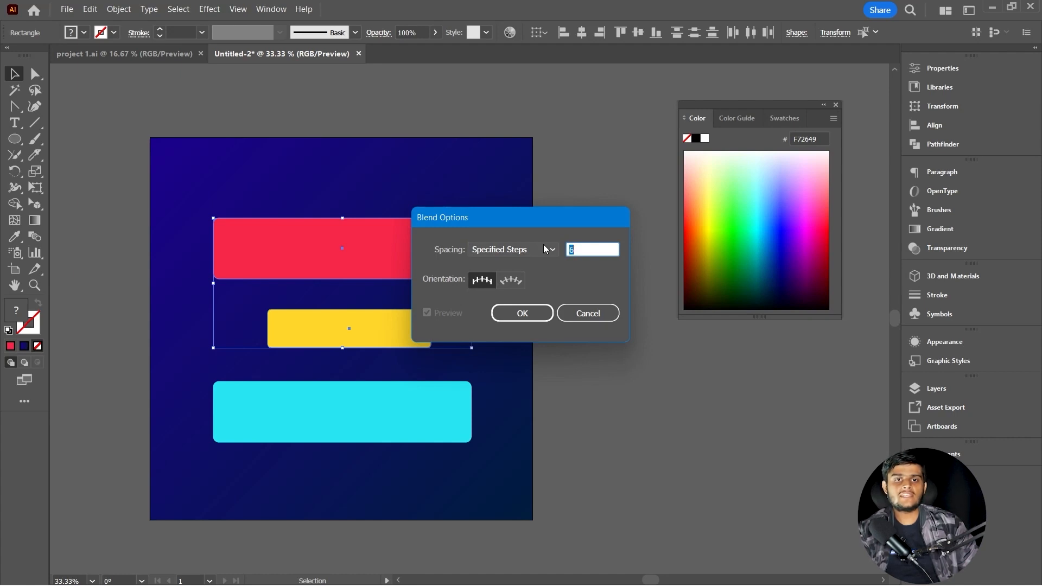
{"action": "left_click", "coordinate": [530, 313]}
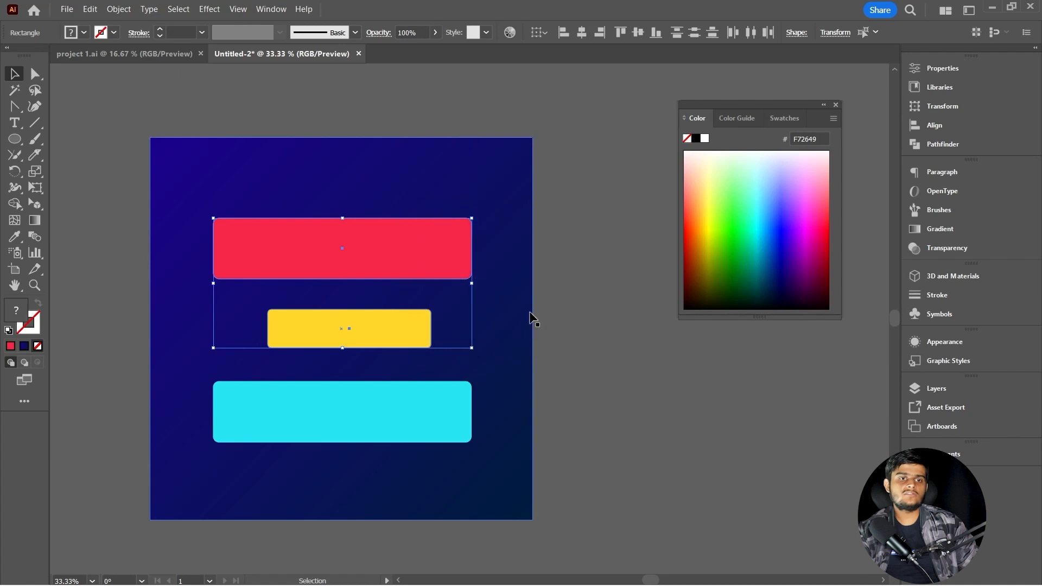
- Reselect the yellow and red bars and make a blend between them
{"action": "left_click", "coordinate": [582, 273]}
{"action": "left_click", "coordinate": [347, 315]}
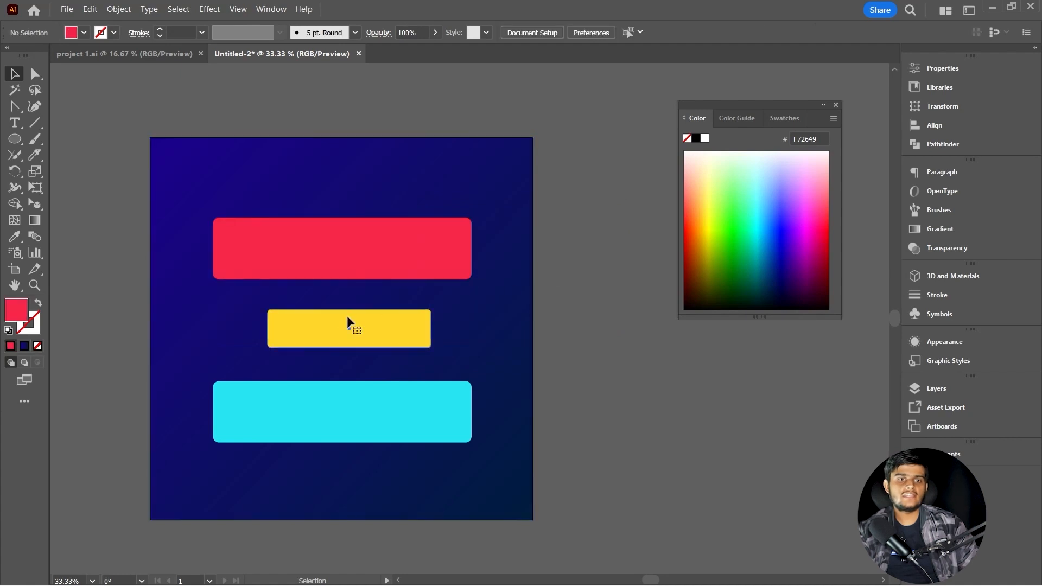
{"action": "left_click", "coordinate": [350, 243], "text": "shift"}
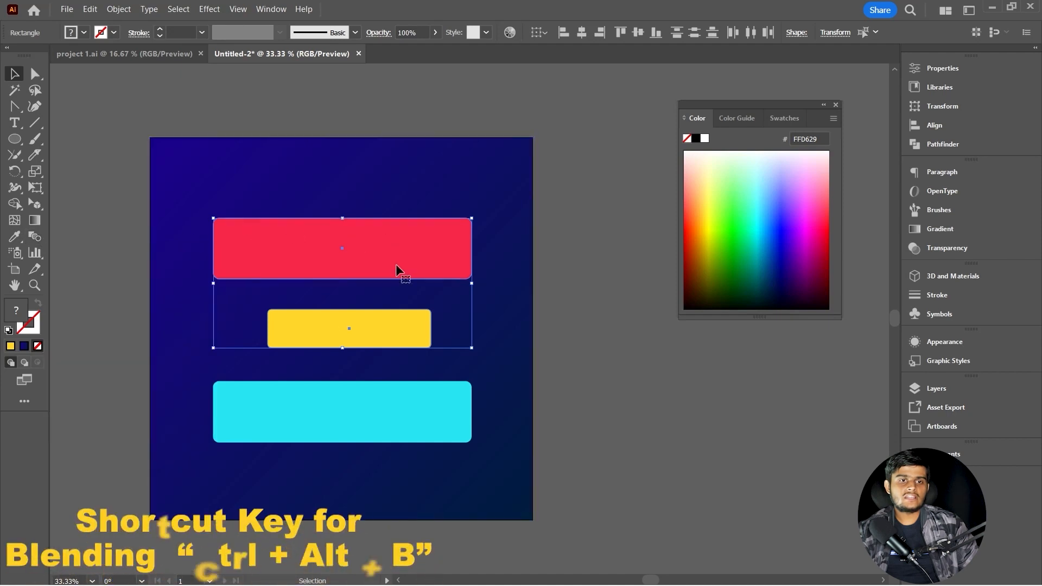
{"action": "key", "text": "ctrl+alt+b"}
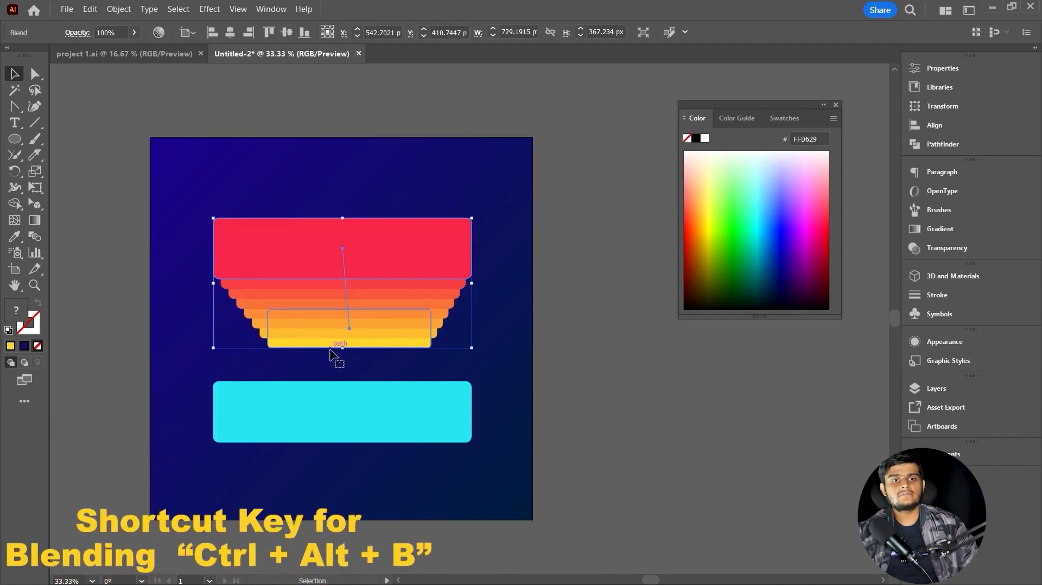
- Set the red-to-yellow blend's specified steps to 2 in its blend options and deselect it
{"action": "left_click", "coordinate": [119, 9]}
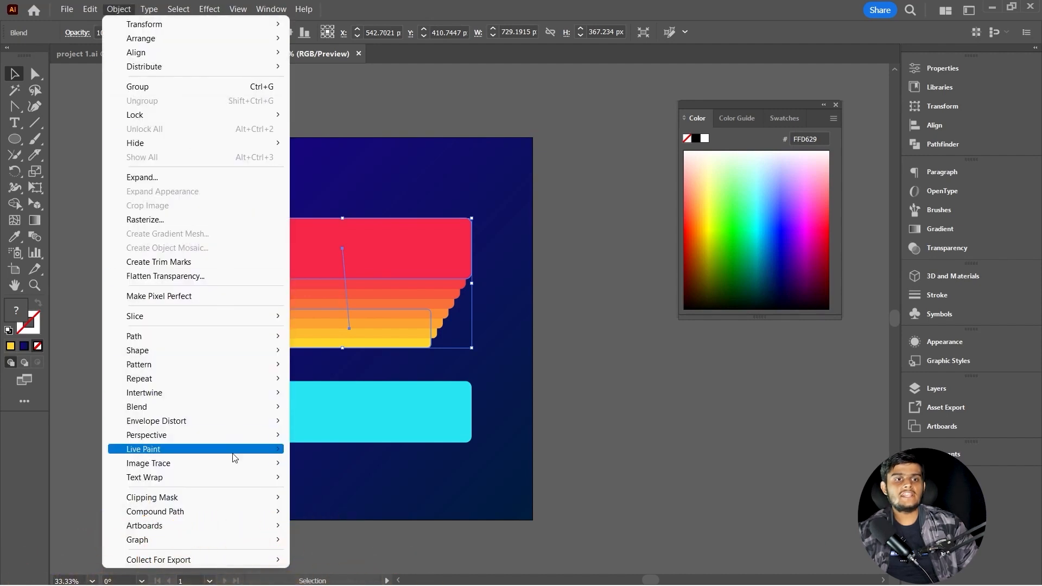
{"action": "mouse_move", "coordinate": [225, 407]}
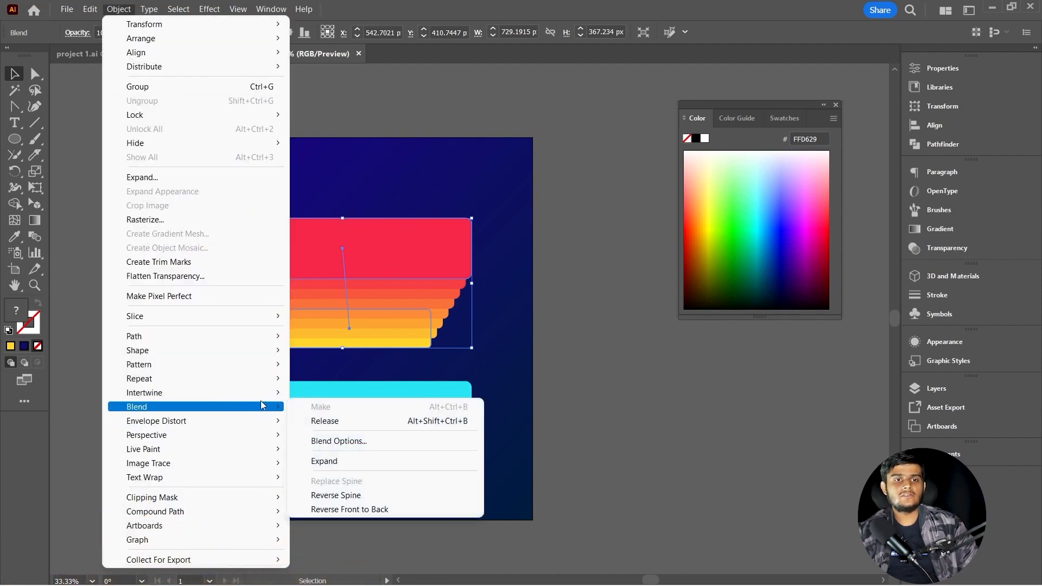
{"action": "left_click", "coordinate": [350, 440]}
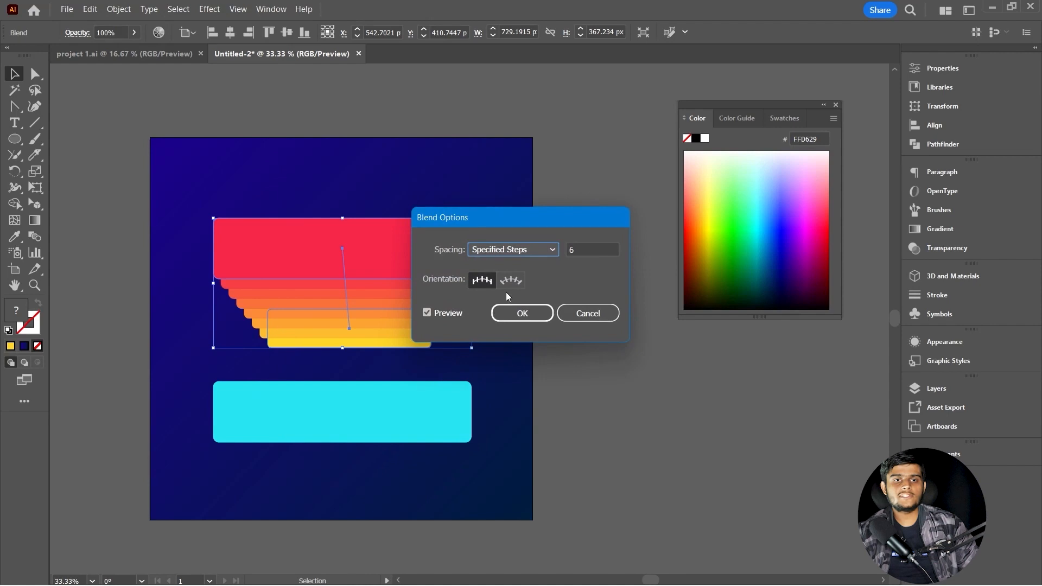
{"action": "left_click", "coordinate": [578, 250]}
{"action": "key", "text": "Down"}
{"action": "key", "text": "Down"}
{"action": "key", "text": "Down"}
{"action": "key", "text": "Down"}
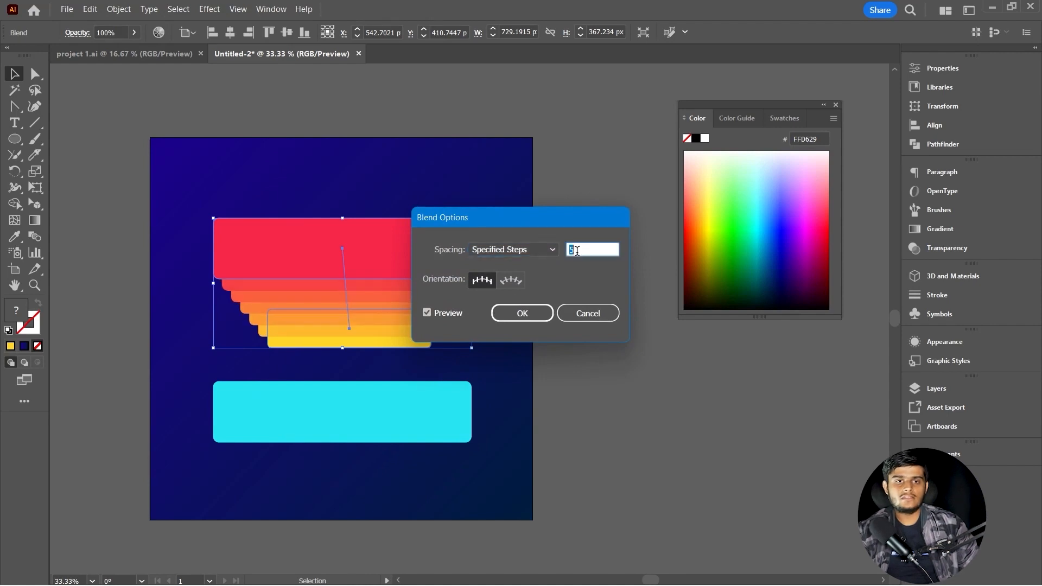
{"action": "left_click", "coordinate": [530, 311]}
{"action": "left_click", "coordinate": [594, 308]}
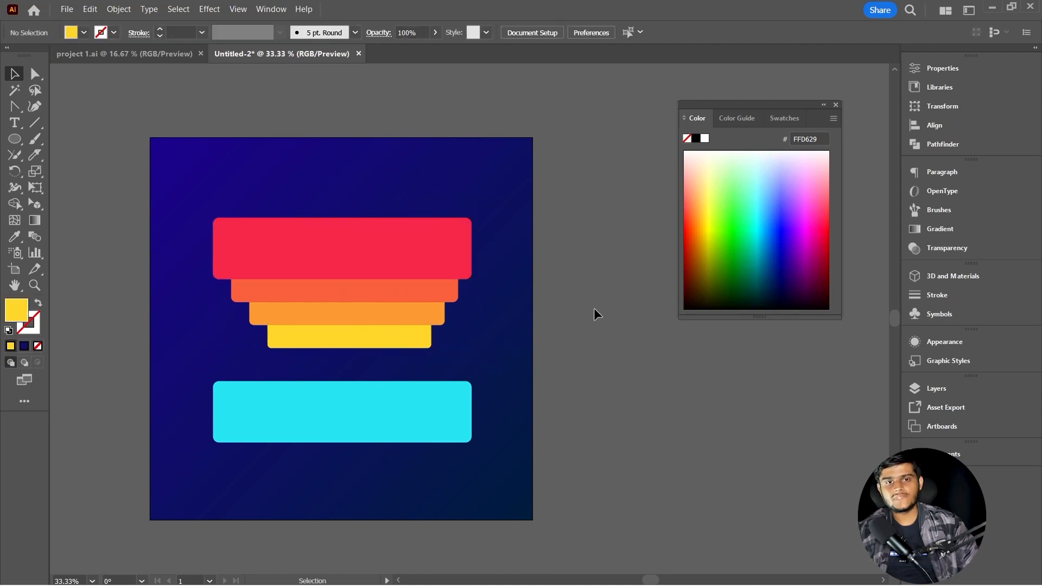
- Delete the leftover red bar hidden beneath the stepped blend and move the blend over the artboard's top-left corner
{"action": "left_click_drag", "start_coordinate": [344, 258], "coordinate": [682, 362]}
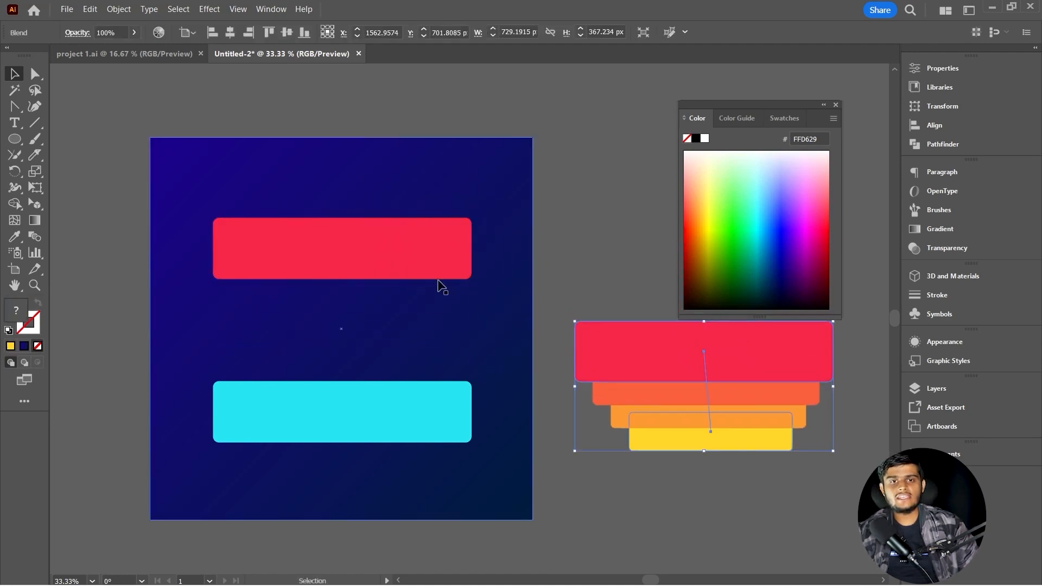
{"action": "left_click", "coordinate": [399, 256]}
{"action": "key", "text": "Delete"}
{"action": "left_click_drag", "start_coordinate": [699, 329], "coordinate": [276, 139]}
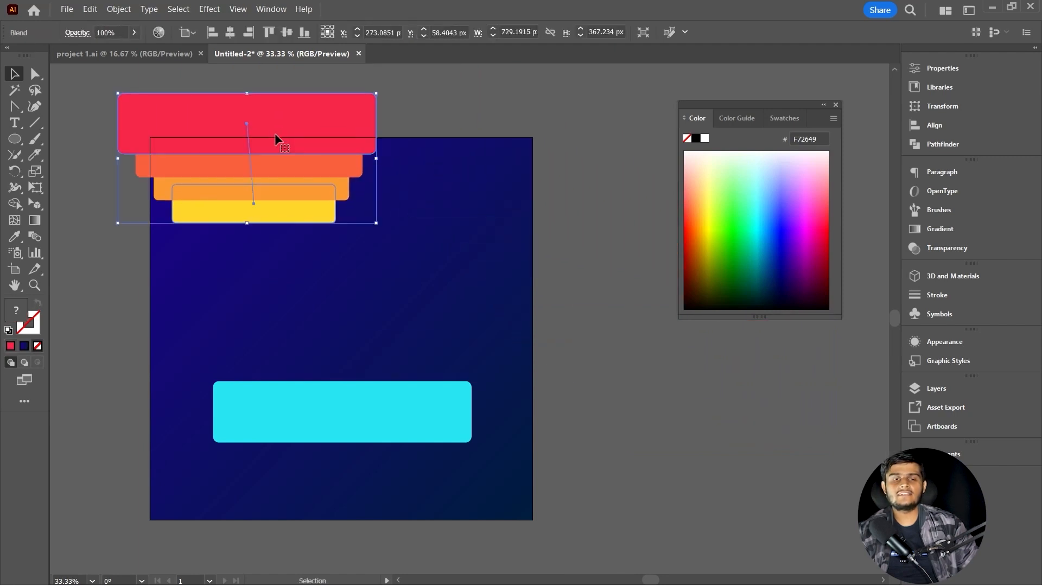
- Delete the red-to-yellow blend and turn the cyan bar into a square near the artboard's upper-left corner
{"action": "key", "text": "Delete"}
{"action": "left_click_drag", "start_coordinate": [313, 425], "coordinate": [272, 220]}
{"action": "left_click_drag", "start_coordinate": [442, 220], "coordinate": [244, 229]}
{"action": "scroll", "coordinate": [202, 196], "scroll_direction": "up", "scroll_amount": 1}
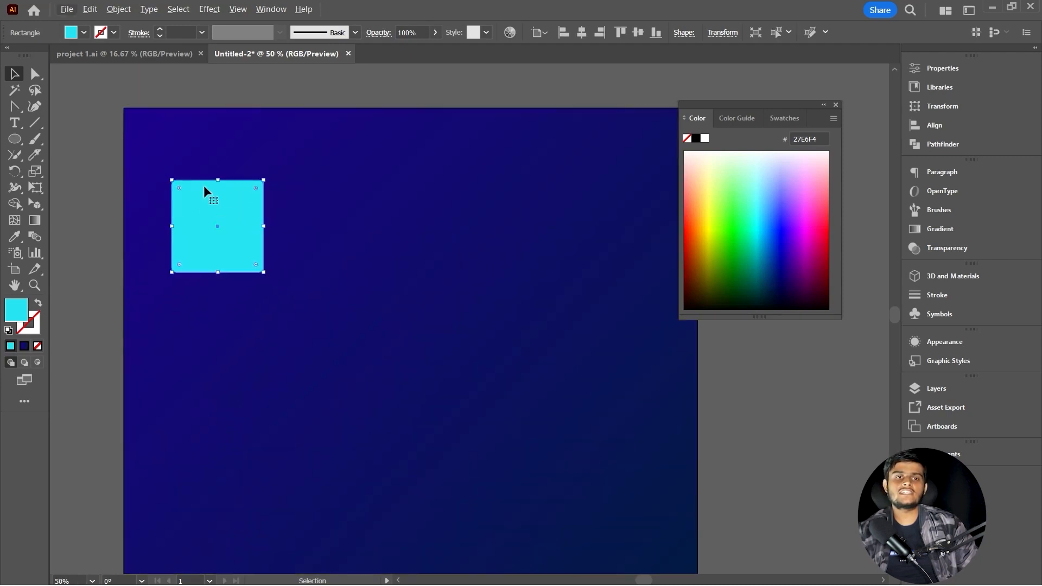
- Duplicate the cyan square level with it near the artboard's right edge and fill the copy with magenta F145FF
{"action": "scroll", "coordinate": [205, 188], "scroll_direction": "down", "scroll_amount": 1}
{"action": "left_click_drag", "start_coordinate": [210, 193], "coordinate": [398, 208]}
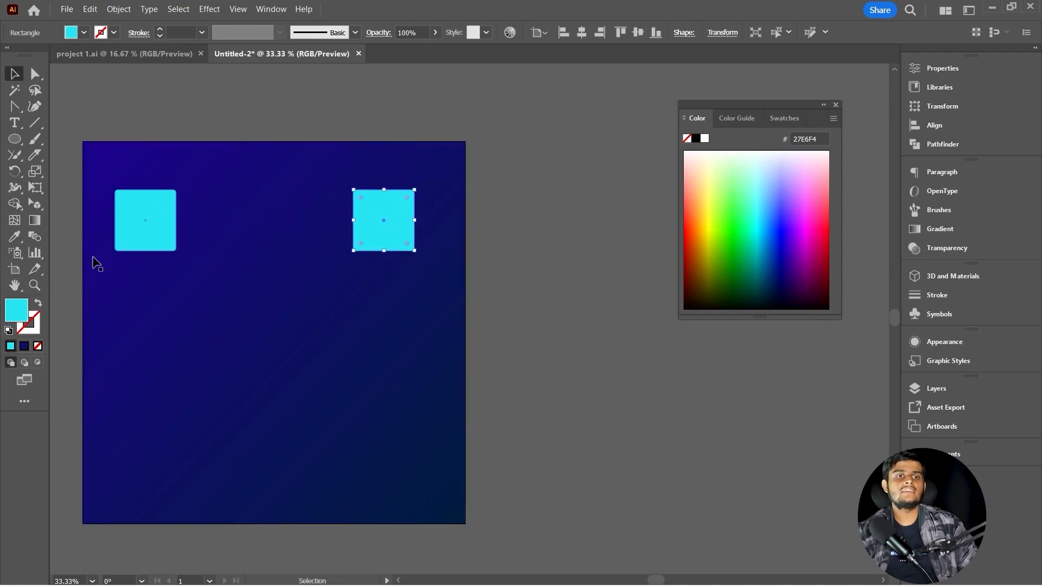
{"action": "double_click", "coordinate": [24, 316]}
{"action": "left_click", "coordinate": [479, 209]}
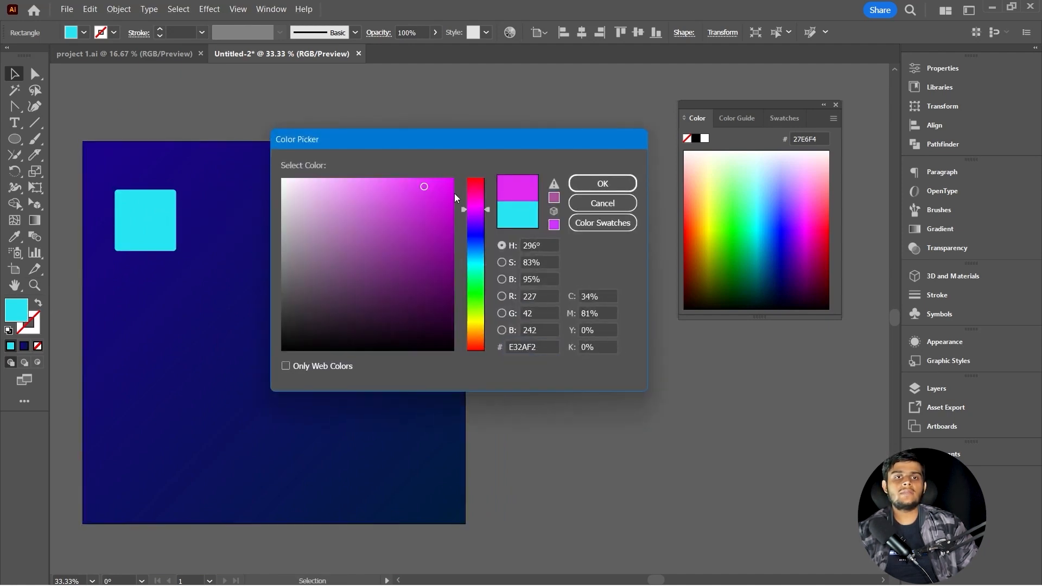
{"action": "left_click", "coordinate": [448, 179]}
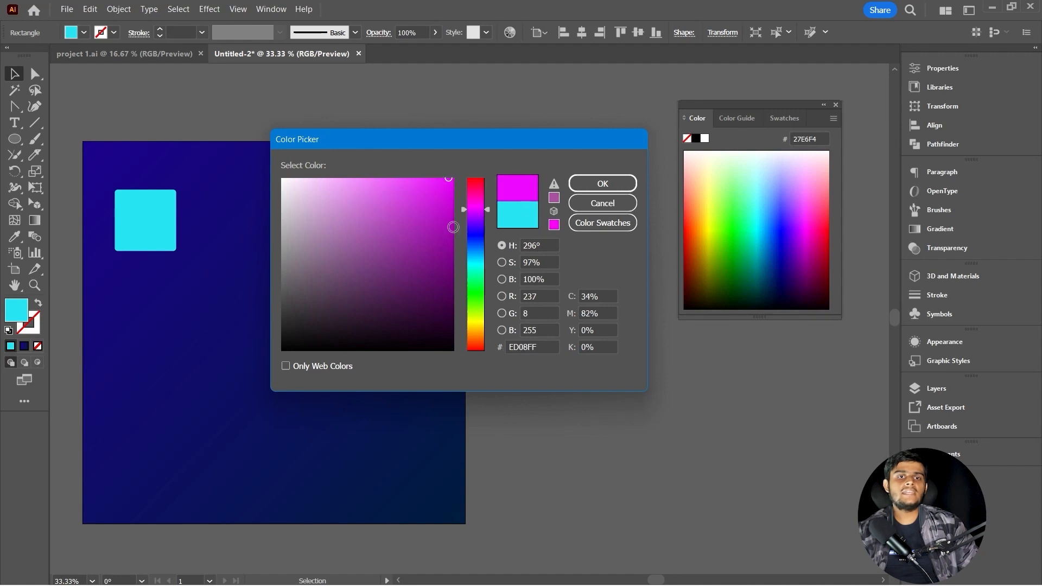
{"action": "left_click", "coordinate": [409, 178]}
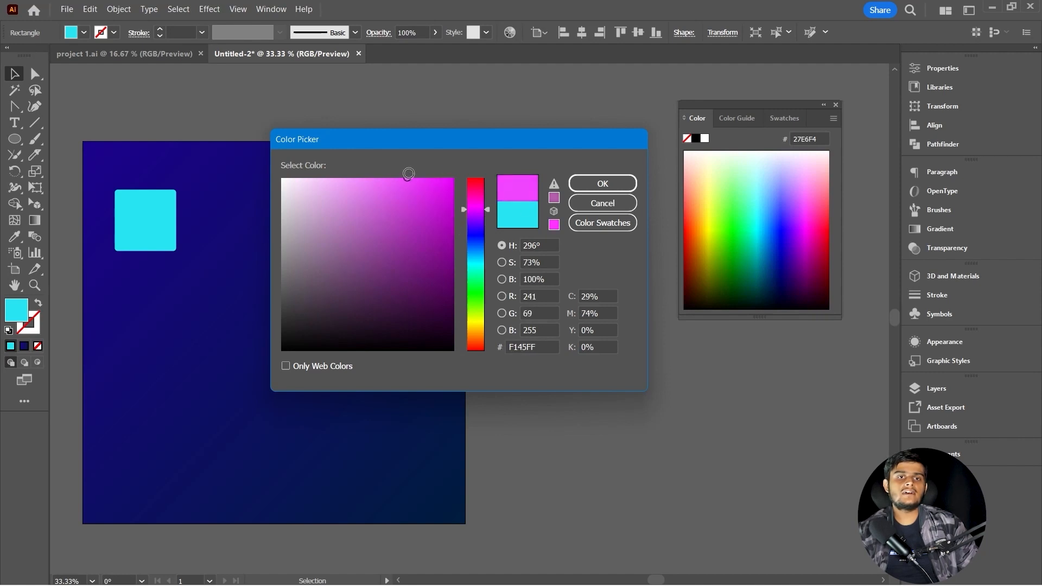
{"action": "left_click", "coordinate": [603, 183]}
- Select the cyan square together with the magenta one and make a blend between them
{"action": "left_click_drag", "start_coordinate": [228, 280], "coordinate": [256, 291]}
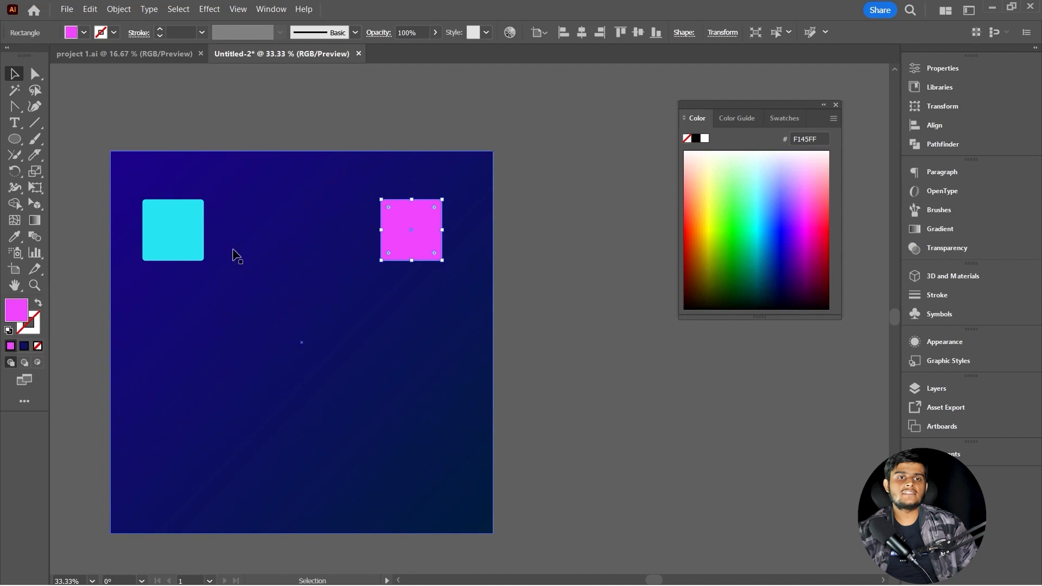
{"action": "left_click", "coordinate": [174, 240], "text": "shift"}
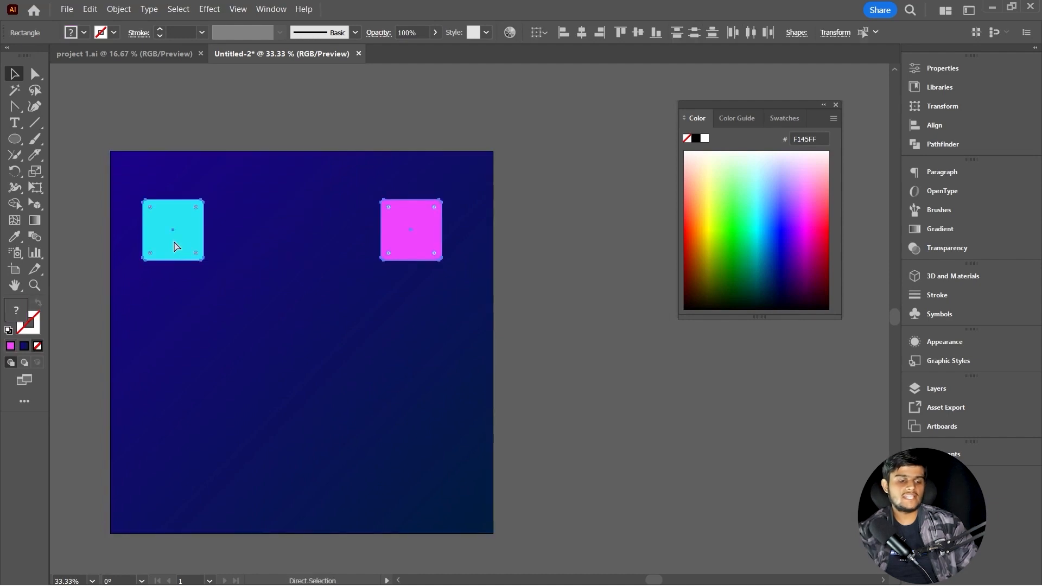
{"action": "key", "text": "ctrl+alt+b"}
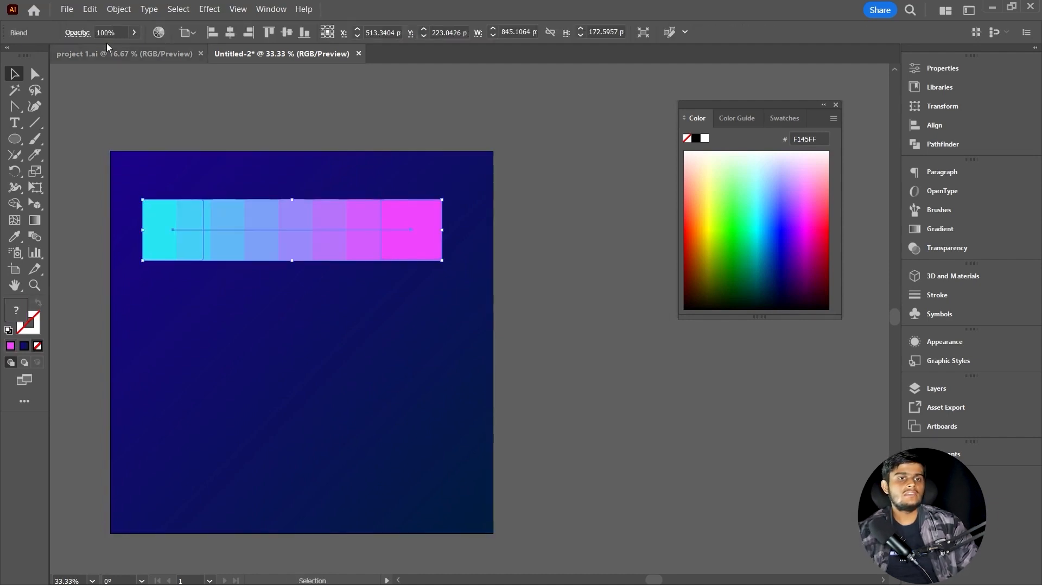
- Set the cyan-to-magenta blend's spacing to 2 specified steps in its blend options
{"action": "left_click", "coordinate": [119, 10]}
{"action": "mouse_move", "coordinate": [246, 404]}
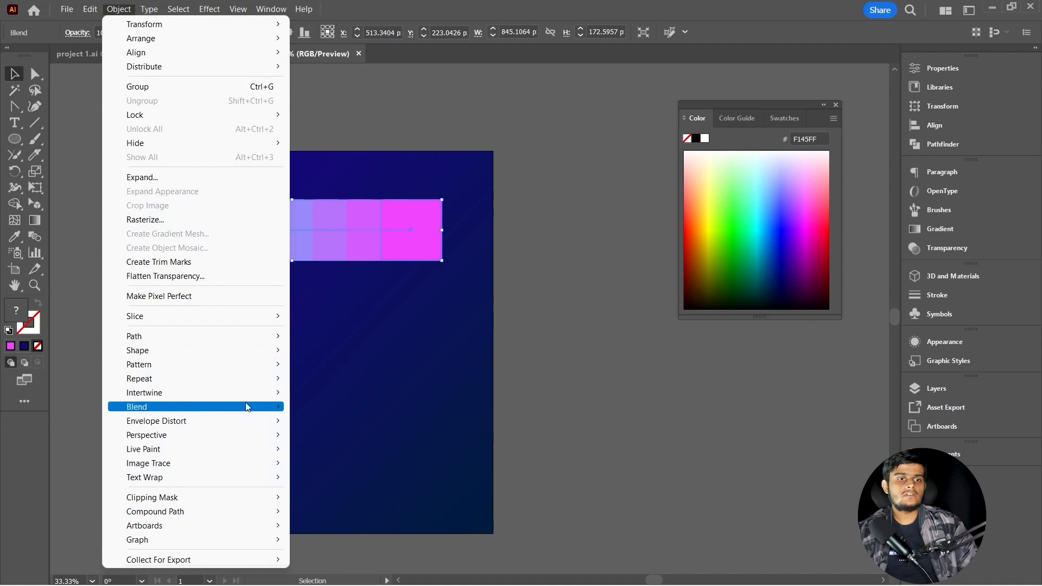
{"action": "left_click", "coordinate": [352, 442]}
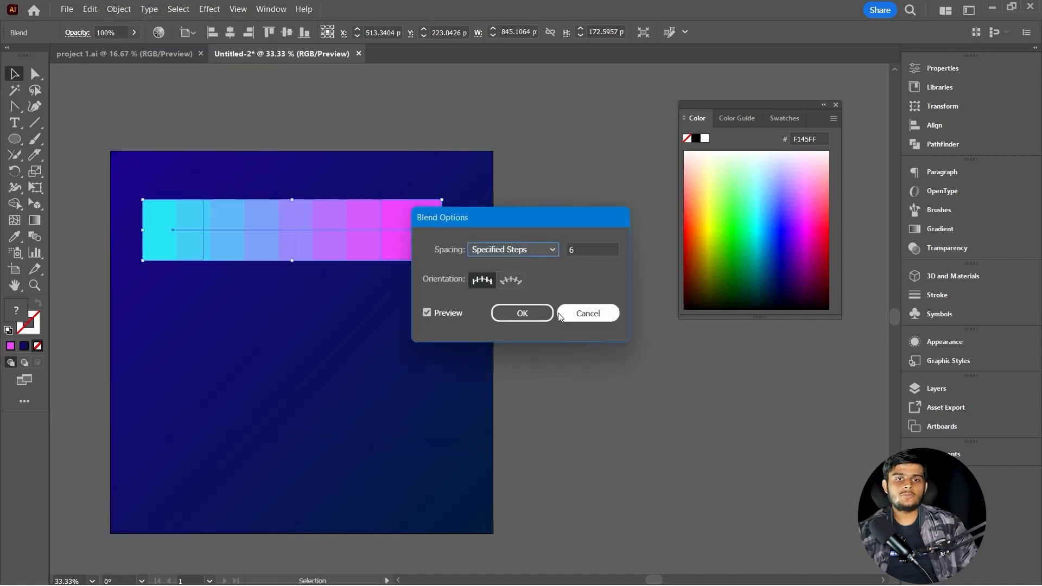
{"action": "left_click", "coordinate": [584, 250]}
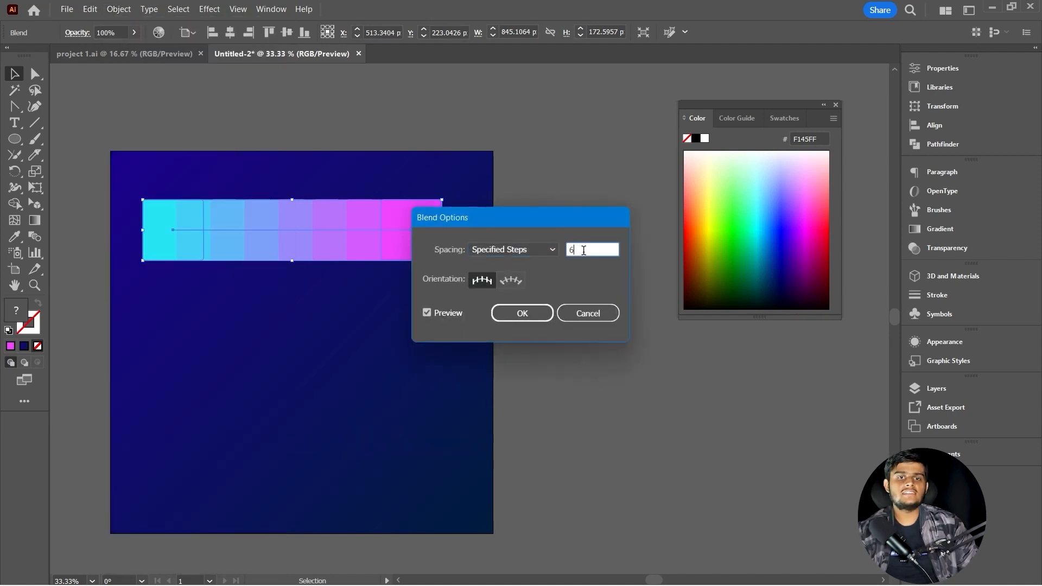
{"action": "key", "text": "Down"}
{"action": "key", "text": "Down"}
{"action": "key", "text": "Down"}
{"action": "key", "text": "Down"}
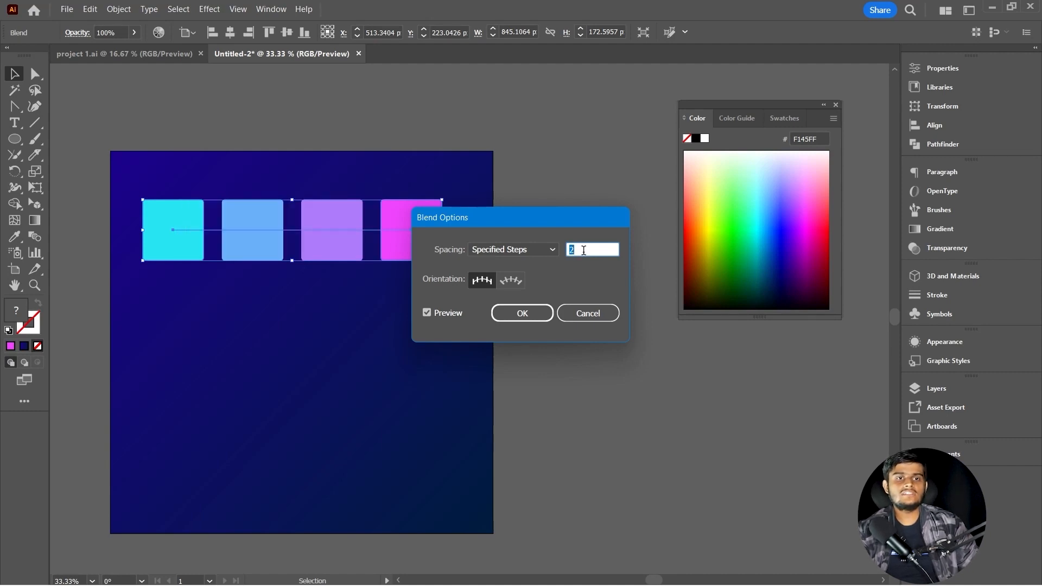
{"action": "key", "text": "Return"}
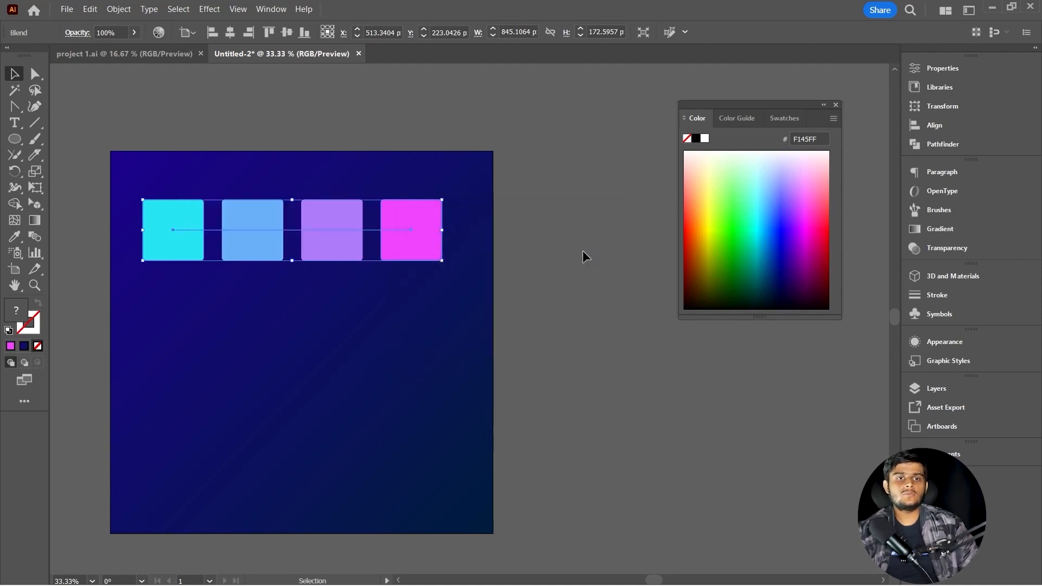
- Expand the cyan-to-magenta blend with both Object and Fill included
{"action": "left_click", "coordinate": [121, 14]}
{"action": "left_click", "coordinate": [203, 174]}
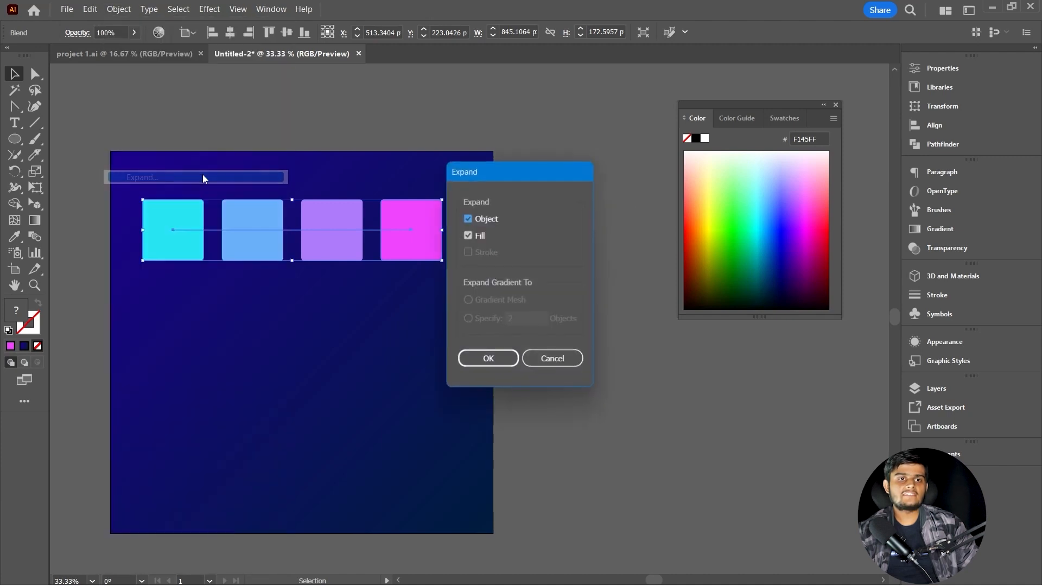
{"action": "left_click", "coordinate": [490, 355]}
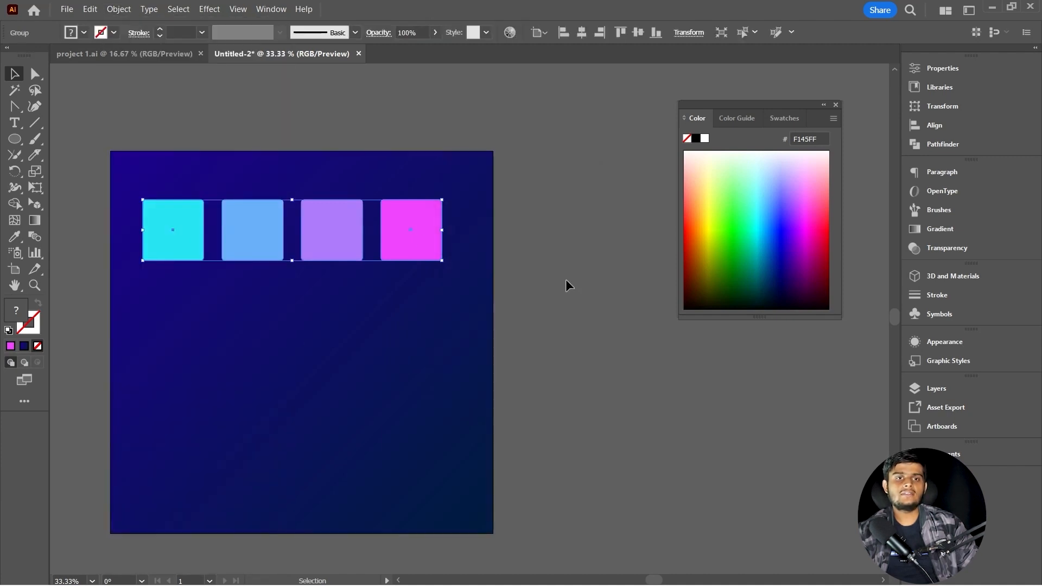
- Try moving the expanded group, undo the move, and ungroup the four squares
{"action": "left_click_drag", "start_coordinate": [258, 231], "coordinate": [495, 322]}
{"action": "key", "text": "ctrl+z"}
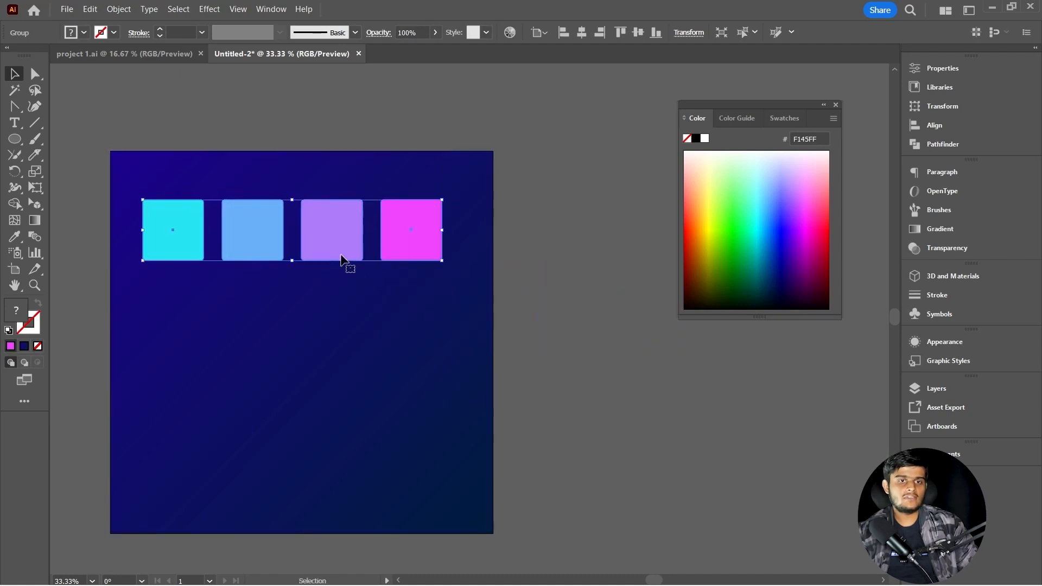
{"action": "right_click", "coordinate": [320, 244]}
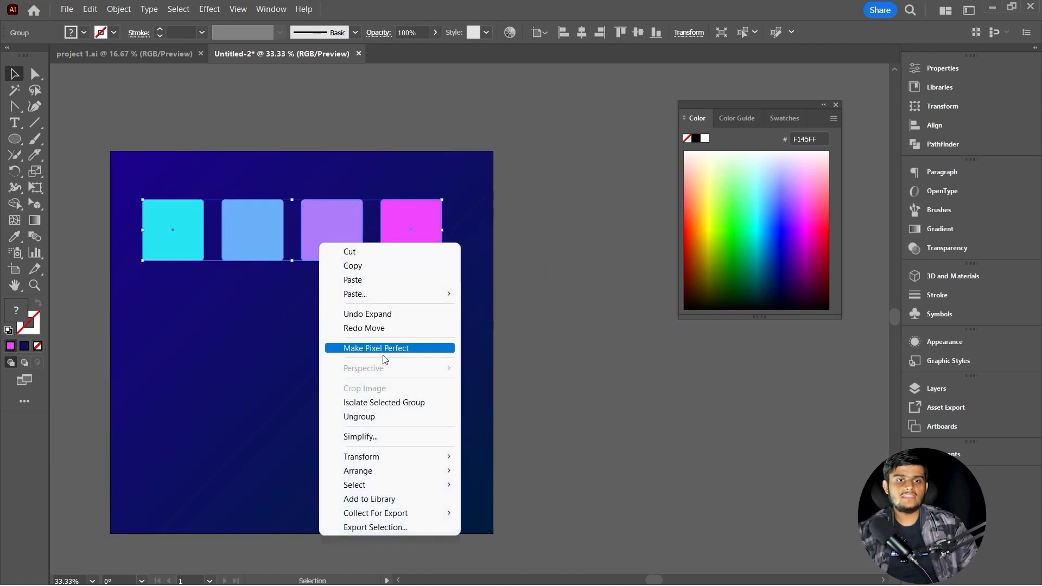
{"action": "left_click", "coordinate": [388, 417]}
- Try moving the light blue square out of the row on its own and undo the move
{"action": "left_click", "coordinate": [545, 253]}
{"action": "left_click_drag", "start_coordinate": [264, 228], "coordinate": [435, 351]}
{"action": "key", "text": "ctrl+z"}
{"action": "left_click", "coordinate": [335, 232]}
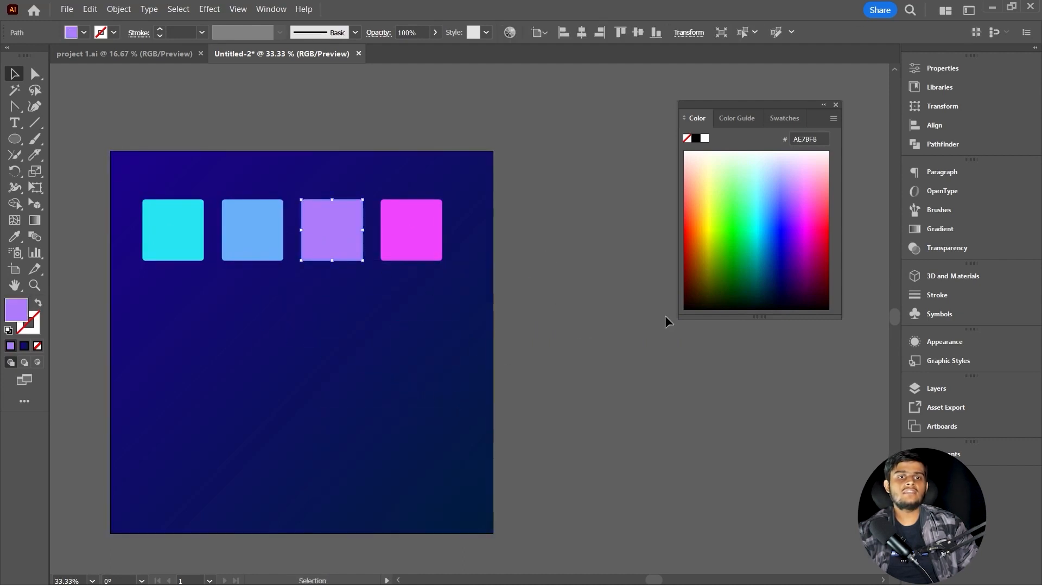
{"action": "left_click", "coordinate": [594, 345]}
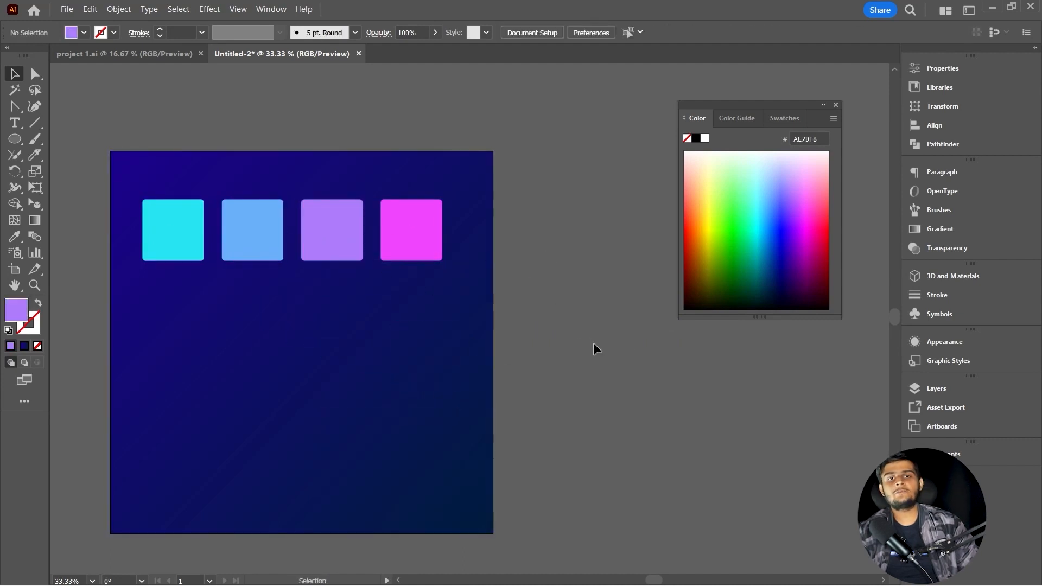
- Select all four squares in the row and place a copy of them directly below, leaving a small gap
{"action": "left_click", "coordinate": [154, 220]}
{"action": "left_click", "coordinate": [273, 239], "text": "shift"}
{"action": "left_click", "coordinate": [334, 242], "text": "shift"}
{"action": "left_click", "coordinate": [409, 239], "text": "shift"}
{"action": "left_click_drag", "start_coordinate": [345, 240], "coordinate": [352, 324]}
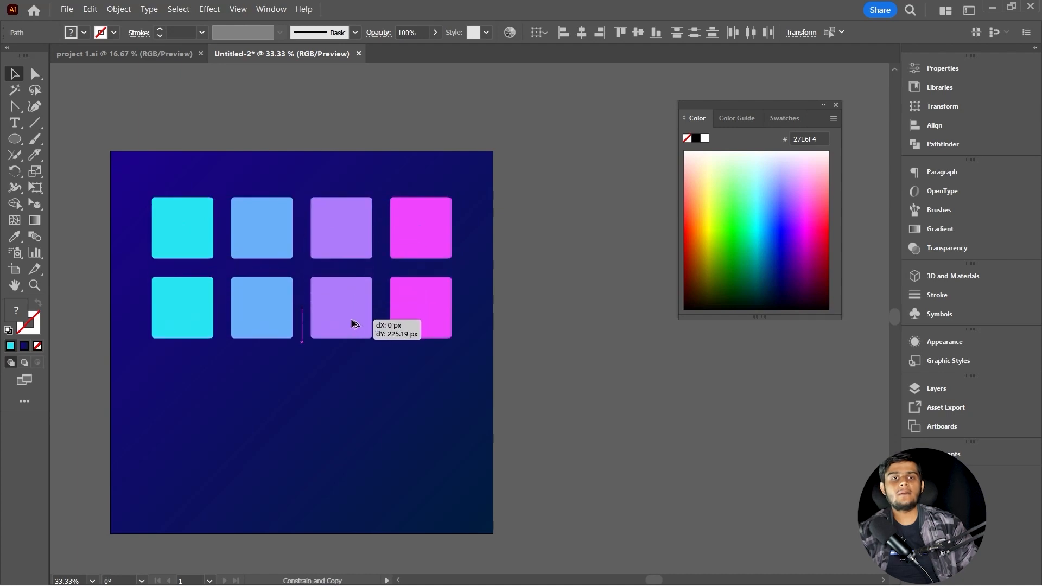
{"action": "left_click_drag", "start_coordinate": [353, 324], "coordinate": [352, 317]}
- Repeat the row copy twice to build a four-by-four grid of squares and deselect it
{"action": "key", "text": "a"}
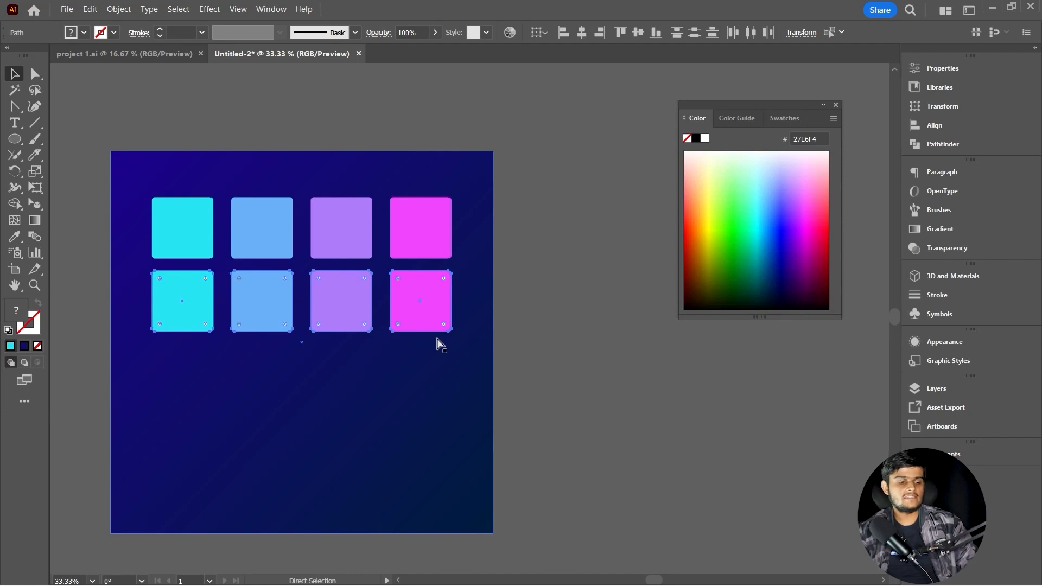
{"action": "key", "text": "ctrl+d"}
{"action": "key", "text": "ctrl+d"}
{"action": "key", "text": "v"}
{"action": "left_click", "coordinate": [568, 337]}
- Delete the light blue and purple middle squares from the lower three rows of the grid
{"action": "left_click", "coordinate": [258, 296]}
{"action": "left_click", "coordinate": [341, 301], "text": "shift"}
{"action": "left_click", "coordinate": [261, 375], "text": "shift"}
{"action": "left_click", "coordinate": [341, 375], "text": "shift"}
{"action": "left_click", "coordinate": [382, 388], "text": "shift"}
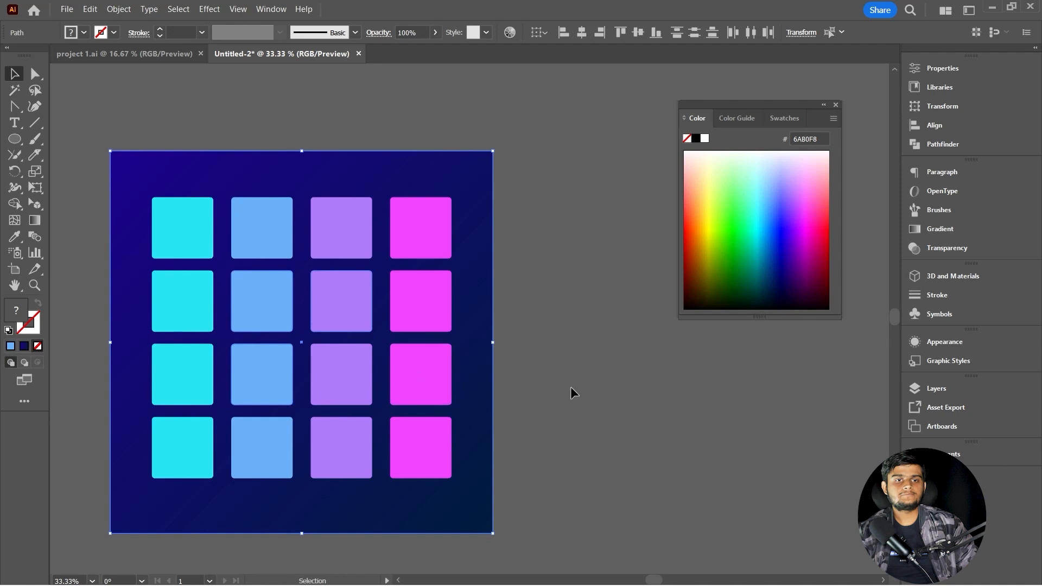
{"action": "left_click", "coordinate": [302, 304], "text": "shift"}
{"action": "left_click", "coordinate": [378, 375], "text": "shift"}
{"action": "left_click", "coordinate": [377, 379], "text": "shift"}
{"action": "left_click", "coordinate": [269, 441], "text": "shift"}
{"action": "left_click", "coordinate": [315, 448], "text": "shift"}
{"action": "key", "text": "Delete"}
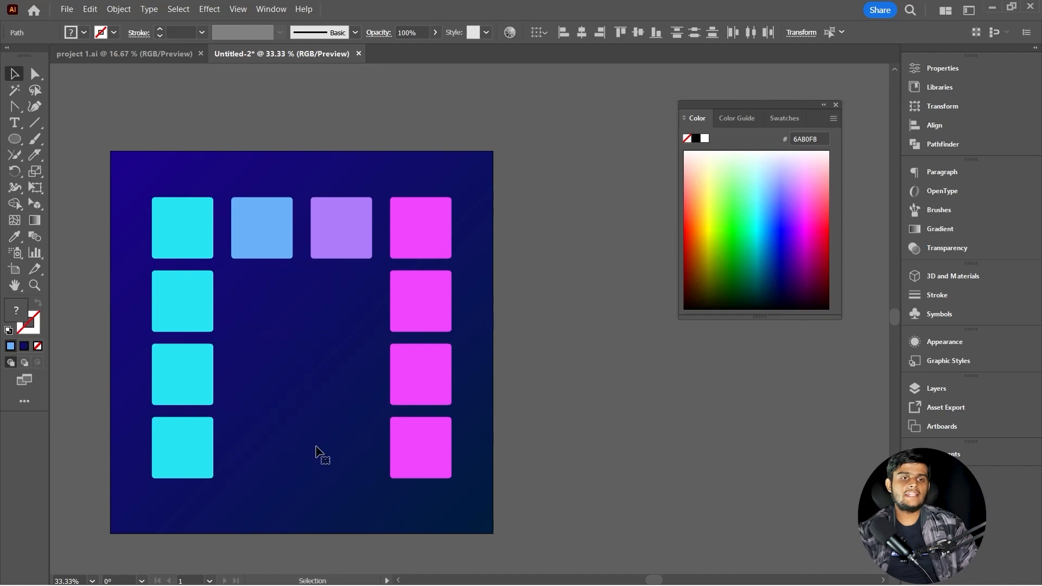
- Fill the cyan square at the start of the second row with red F90D0D
{"action": "left_click", "coordinate": [183, 296]}
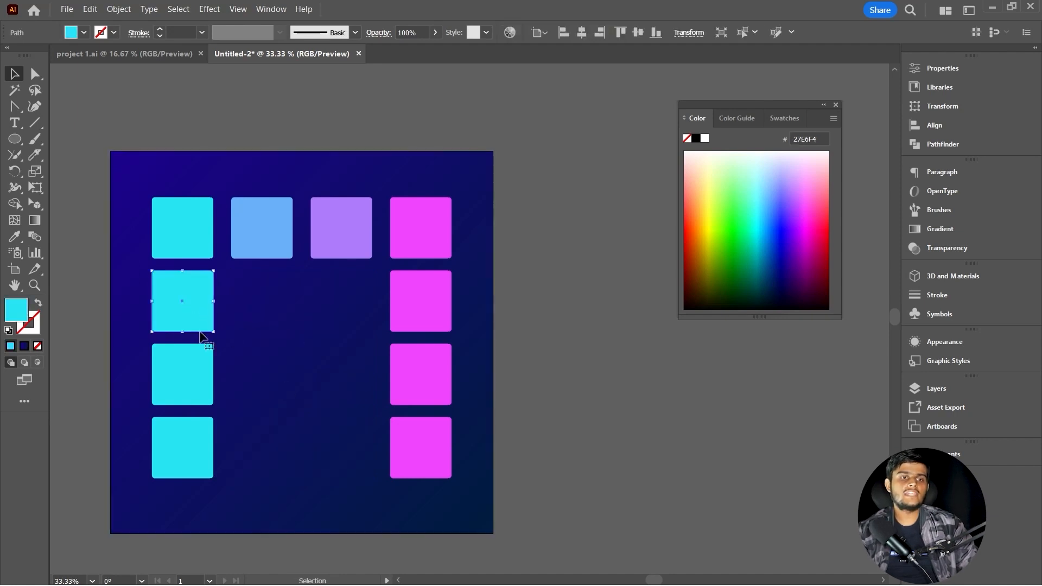
{"action": "double_click", "coordinate": [15, 319]}
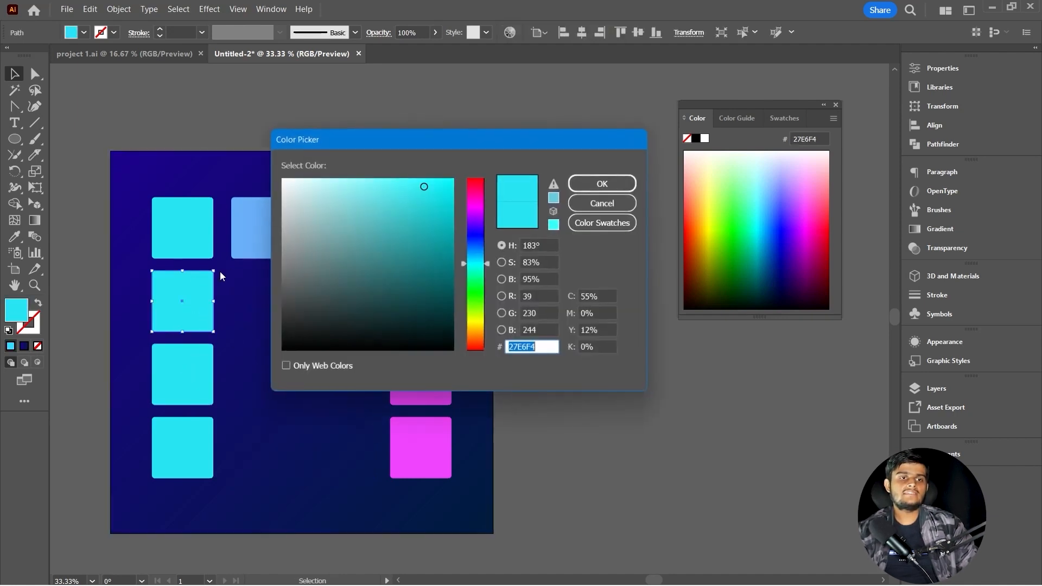
{"action": "left_click", "coordinate": [473, 210]}
{"action": "left_click_drag", "start_coordinate": [474, 210], "coordinate": [445, 181]}
{"action": "left_click", "coordinate": [595, 182]}
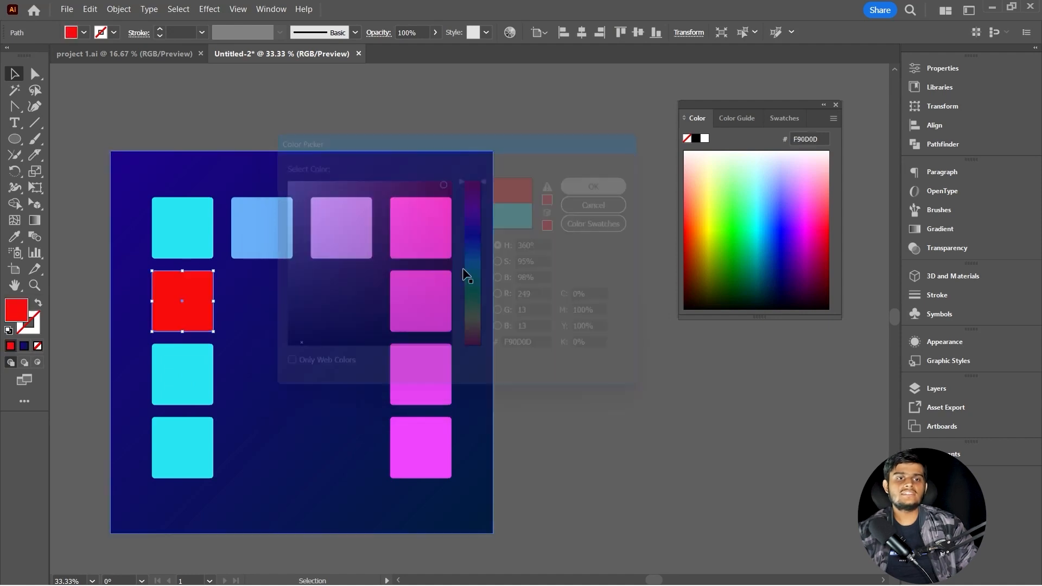
- Fill the magenta square at the end of the second row with green 0FEF39
{"action": "left_click", "coordinate": [419, 302]}
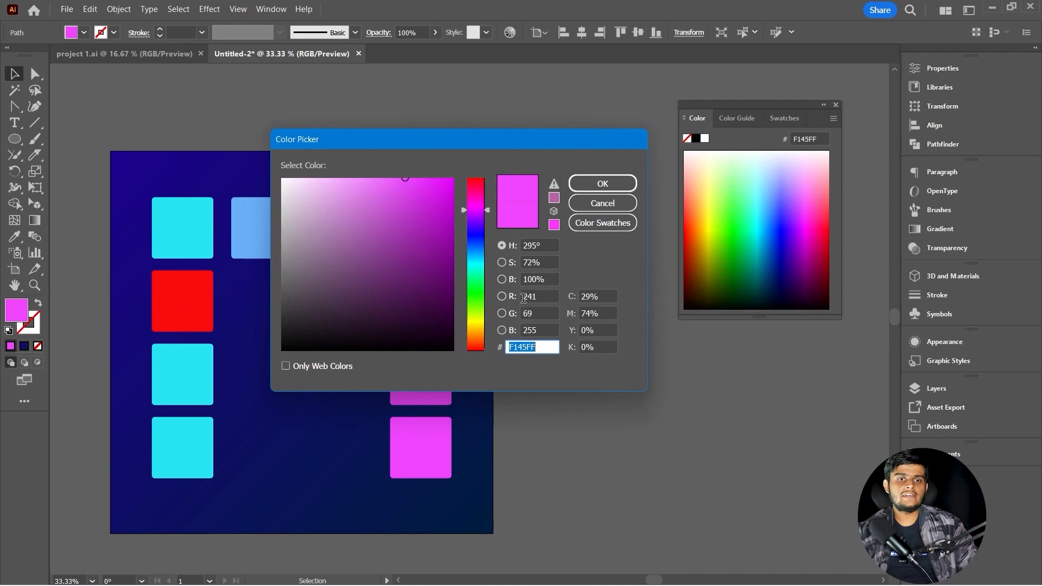
{"action": "left_click", "coordinate": [477, 288]}
{"action": "left_click", "coordinate": [443, 188]}
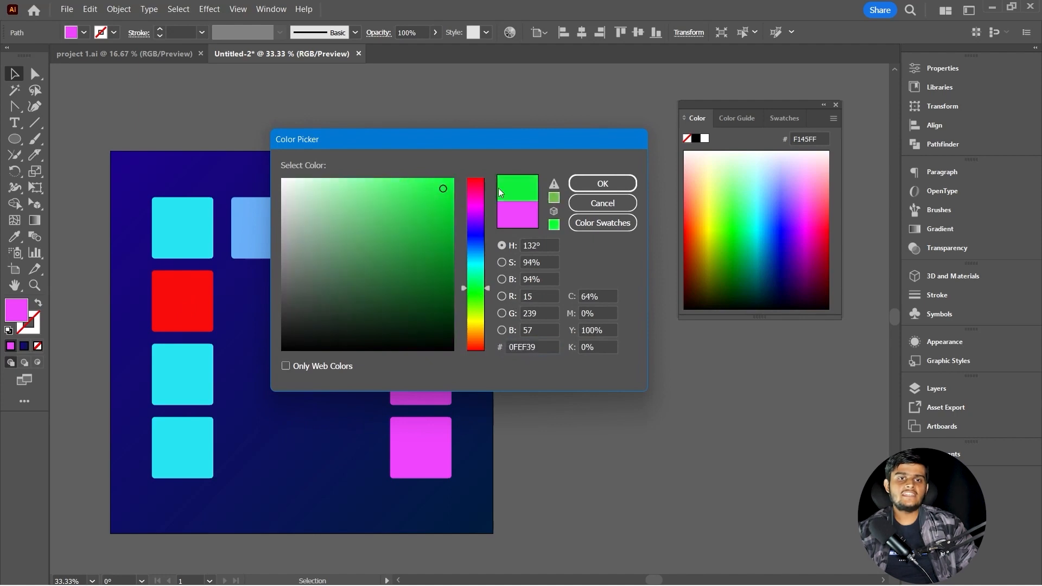
{"action": "left_click", "coordinate": [602, 183]}
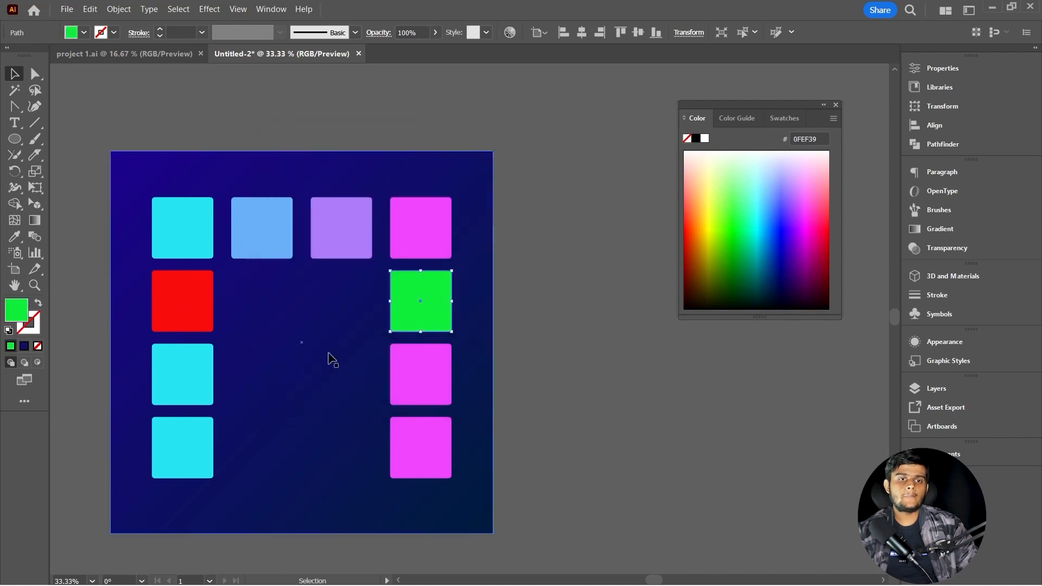
- Fill the cyan square at the start of the third row with purple
{"action": "left_click", "coordinate": [211, 350]}
{"action": "double_click", "coordinate": [26, 310]}
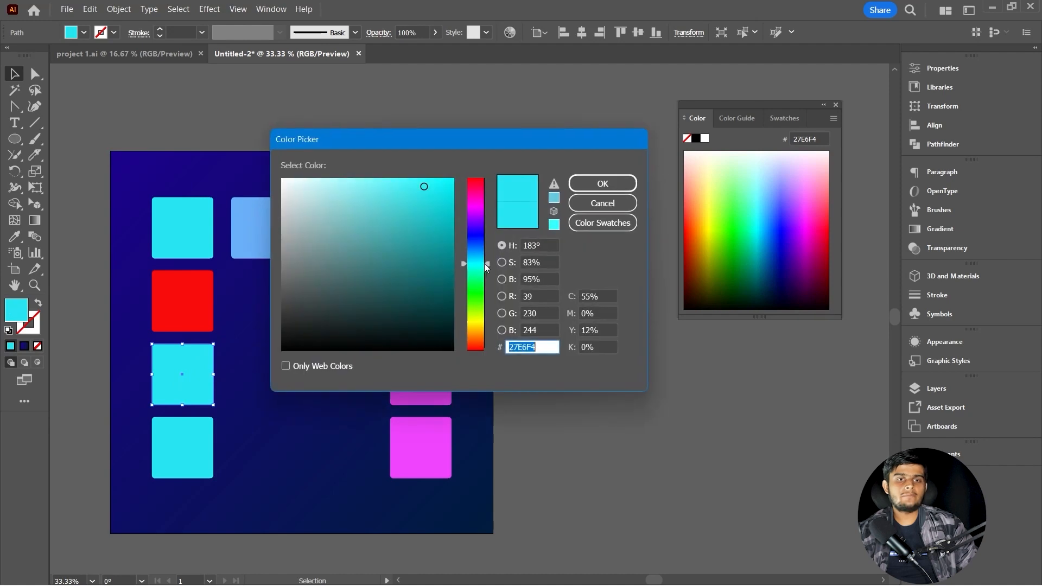
{"action": "left_click_drag", "start_coordinate": [478, 278], "coordinate": [487, 224]}
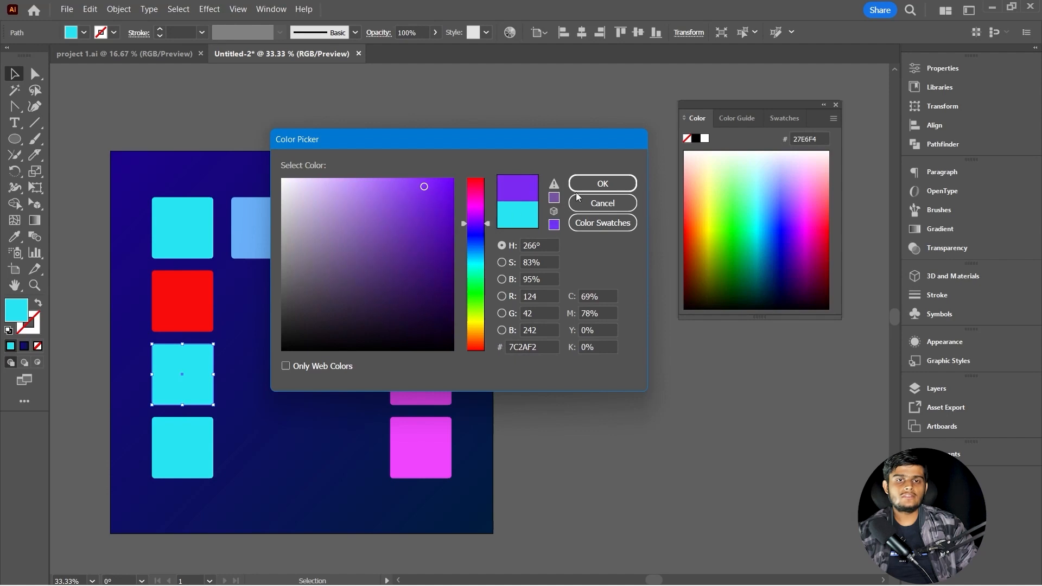
{"action": "left_click", "coordinate": [553, 225]}
{"action": "key", "text": "Return"}
- Fill the magenta square at the end of the third row with mint green 48FF92
{"action": "left_click", "coordinate": [425, 383]}
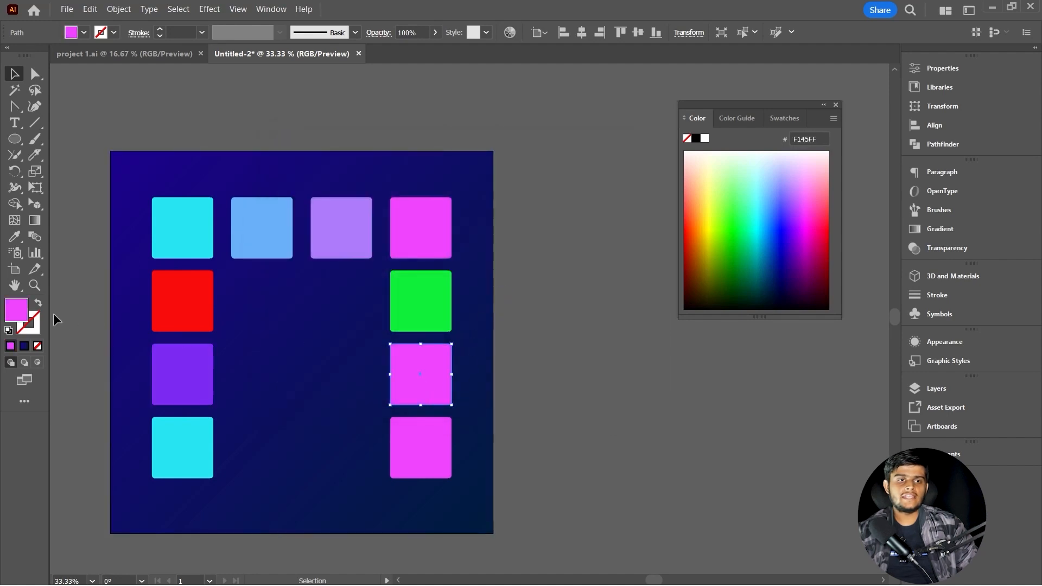
{"action": "double_click", "coordinate": [16, 310]}
{"action": "left_click", "coordinate": [476, 281]}
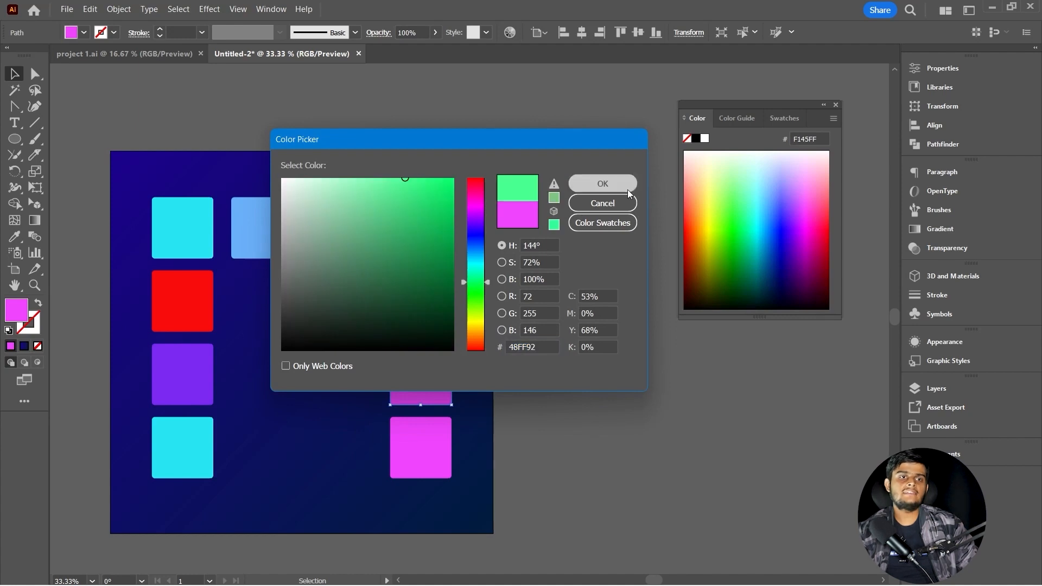
{"action": "left_click", "coordinate": [603, 184]}
- Fill the cyan square at the start of the fourth row with orange FFAB15
{"action": "left_click", "coordinate": [167, 448]}
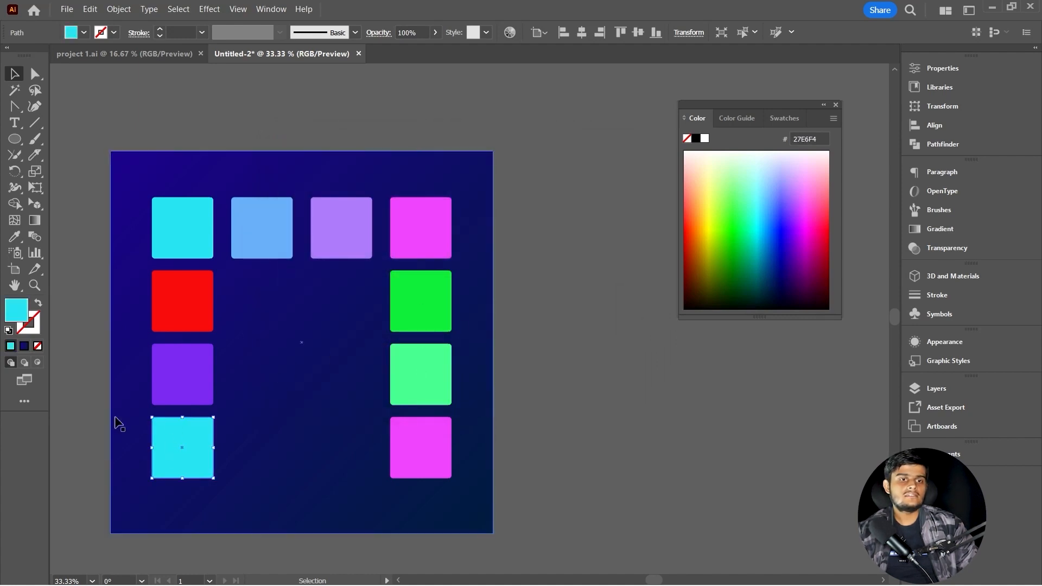
{"action": "double_click", "coordinate": [20, 314]}
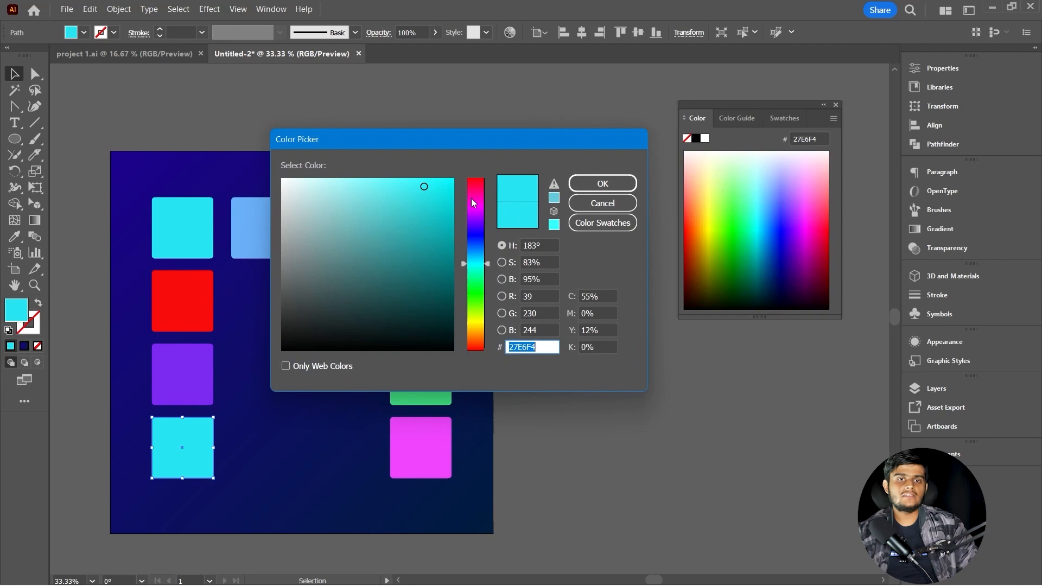
{"action": "left_click_drag", "start_coordinate": [474, 310], "coordinate": [474, 332]}
{"action": "left_click_drag", "start_coordinate": [437, 181], "coordinate": [440, 167]}
{"action": "left_click", "coordinate": [602, 183]}
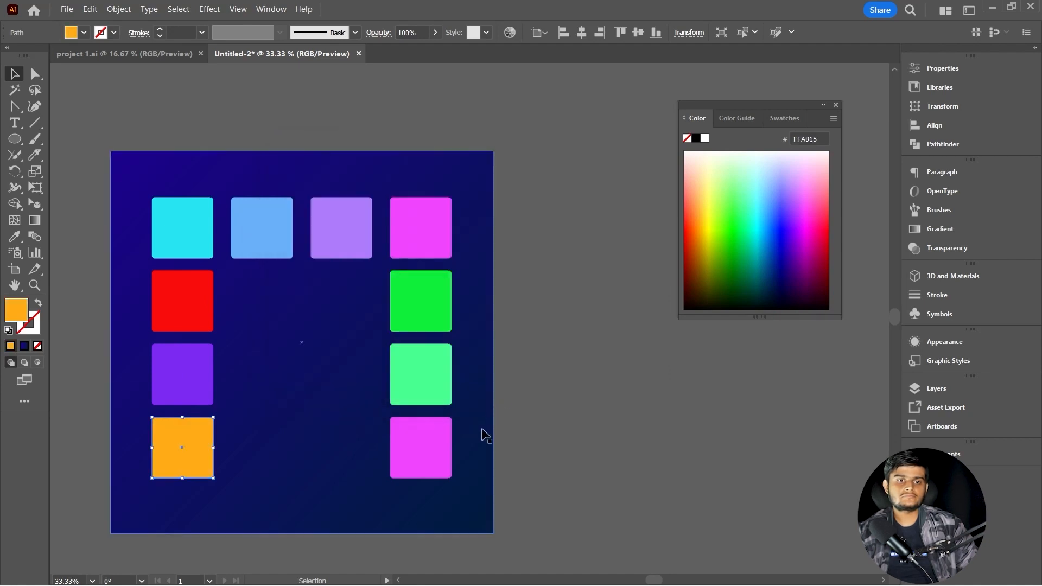
- Fill the magenta square at the end of the fourth row with blue 4863FF
{"action": "left_click", "coordinate": [428, 442]}
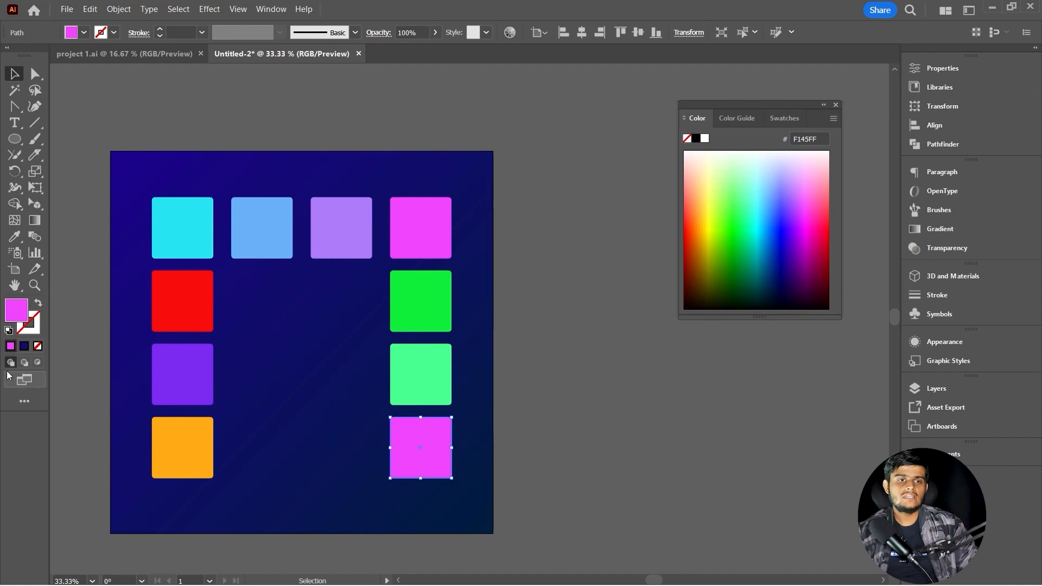
{"action": "double_click", "coordinate": [16, 310]}
{"action": "left_click_drag", "start_coordinate": [483, 322], "coordinate": [488, 244]}
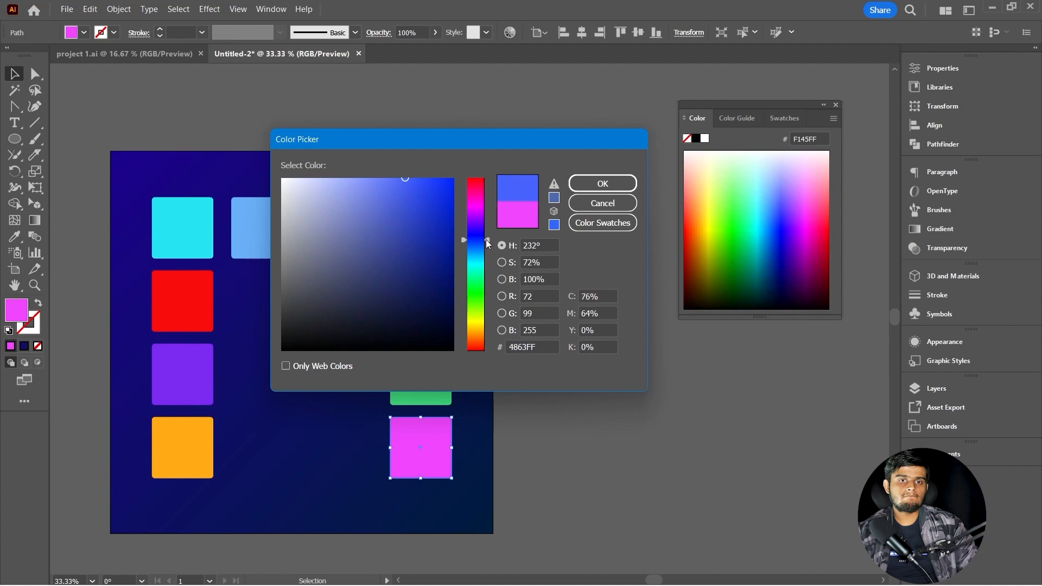
{"action": "left_click", "coordinate": [603, 183]}
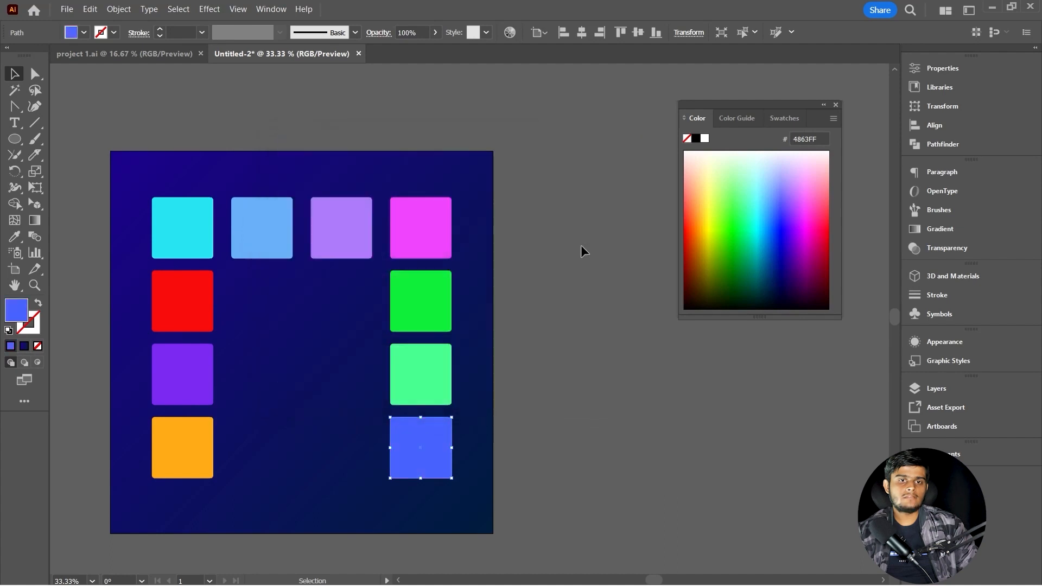
{"action": "left_click", "coordinate": [575, 365]}
- Blend the red and green end squares of the second row using 2 specified steps
{"action": "left_click", "coordinate": [205, 267]}
{"action": "left_click", "coordinate": [172, 300]}
{"action": "left_click", "coordinate": [413, 300], "text": "shift"}
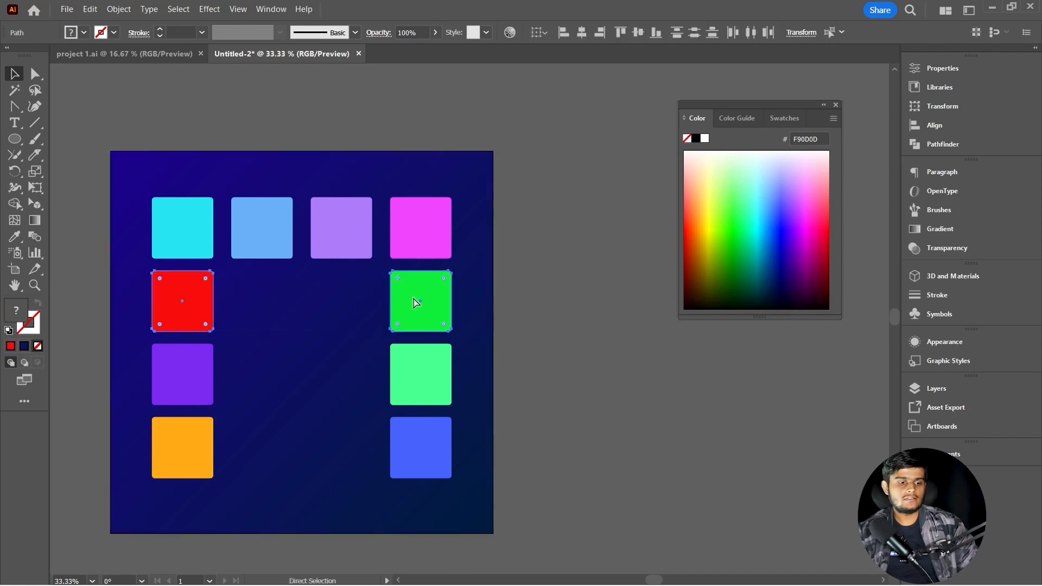
{"action": "key", "text": "ctrl+alt+b"}
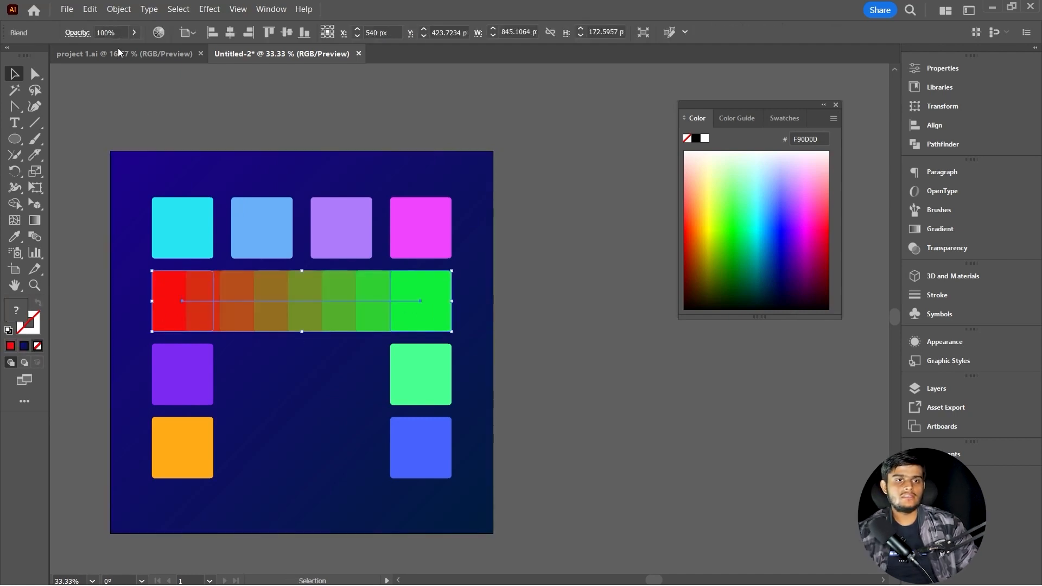
{"action": "left_click", "coordinate": [118, 9]}
{"action": "mouse_move", "coordinate": [275, 407]}
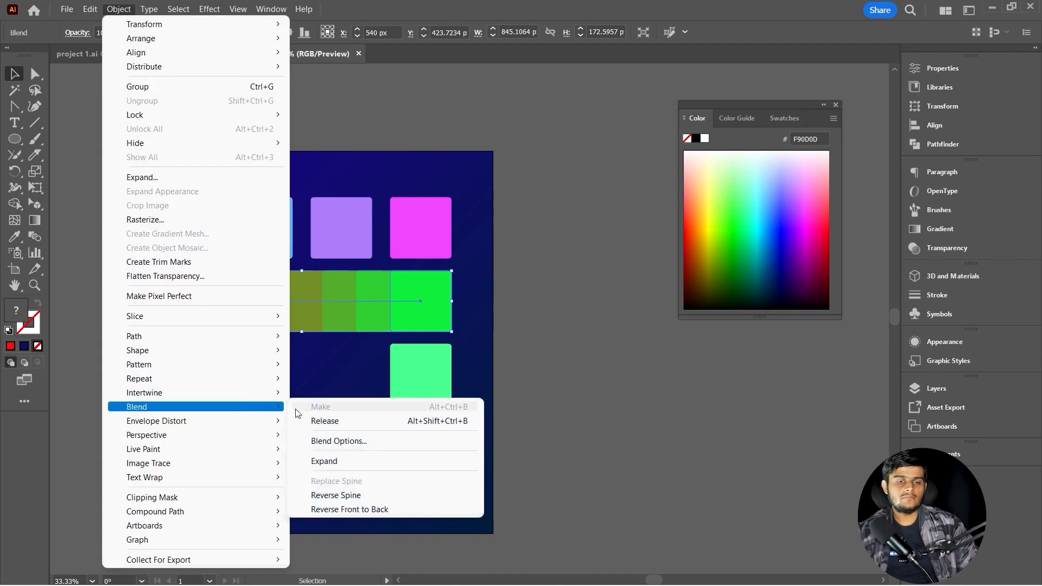
{"action": "left_click", "coordinate": [337, 442]}
{"action": "double_click", "coordinate": [576, 249]}
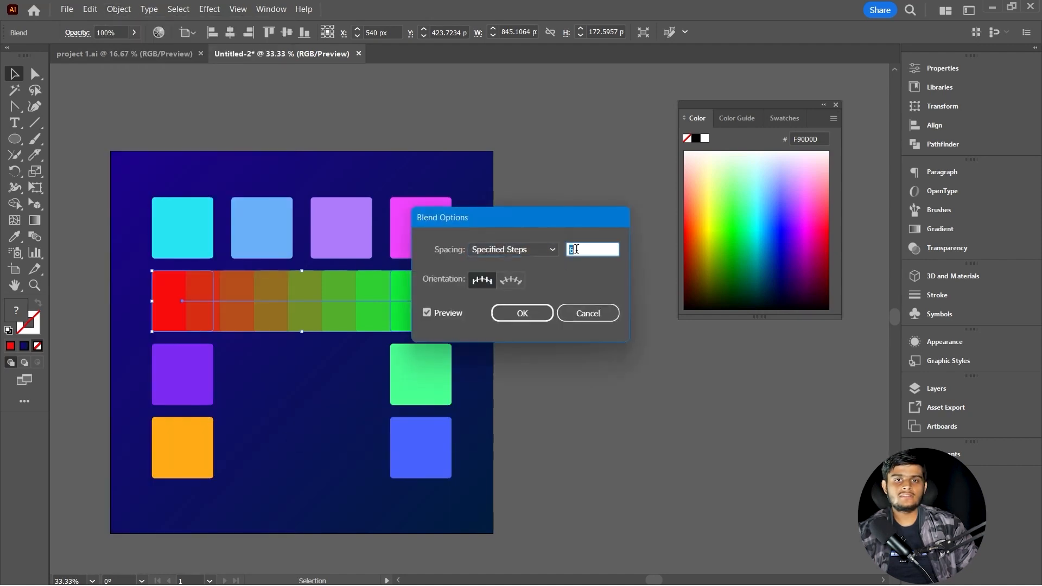
{"action": "type", "text": "2"}
{"action": "key", "text": "Return"}
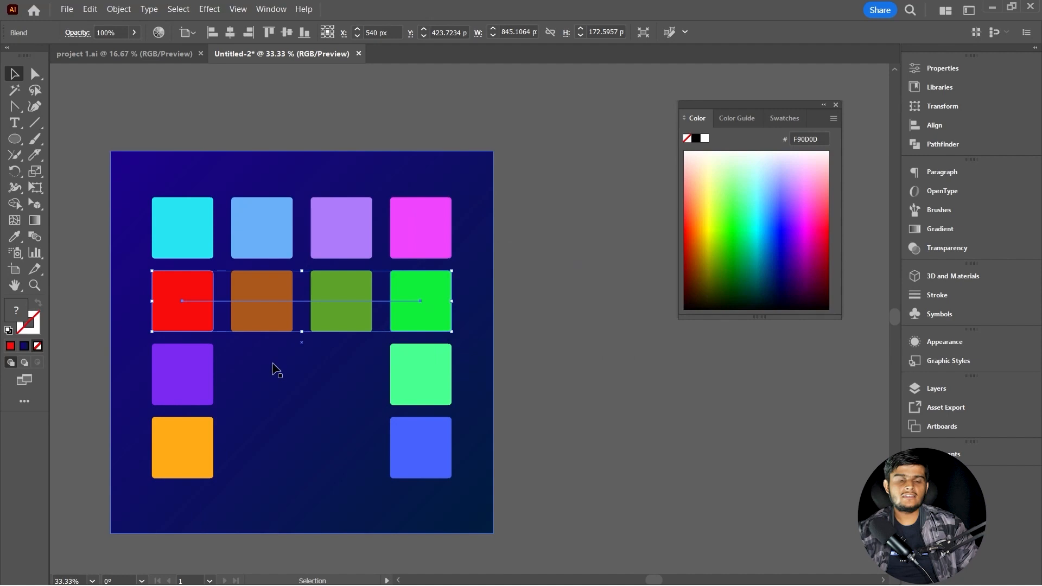
- Blend the purple and mint green squares of the third row with the Blend tool, using 2 specified steps
{"action": "left_click", "coordinate": [194, 385]}
{"action": "left_click", "coordinate": [406, 360], "text": "shift"}
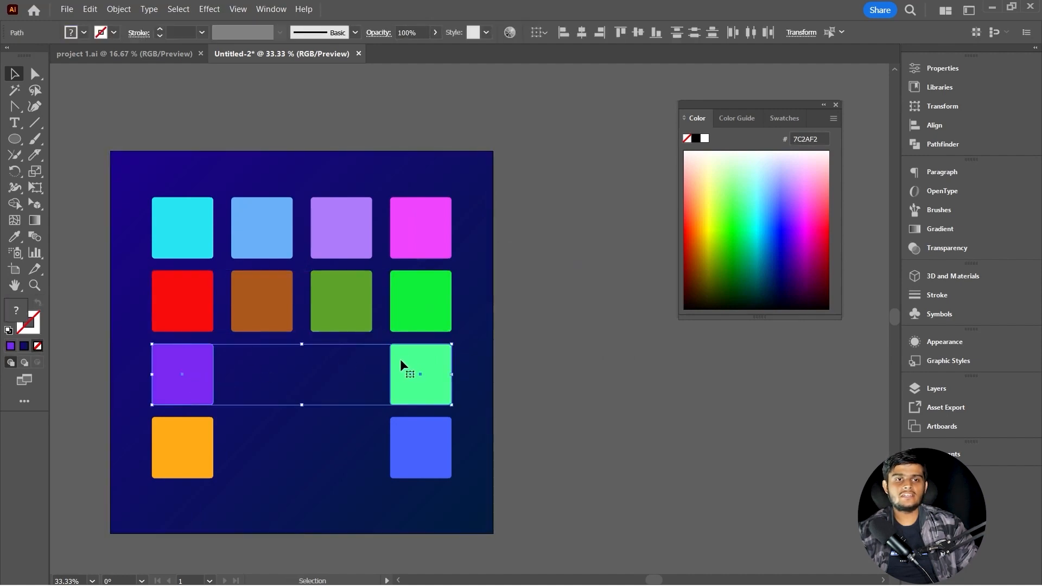
{"action": "left_click", "coordinate": [35, 237]}
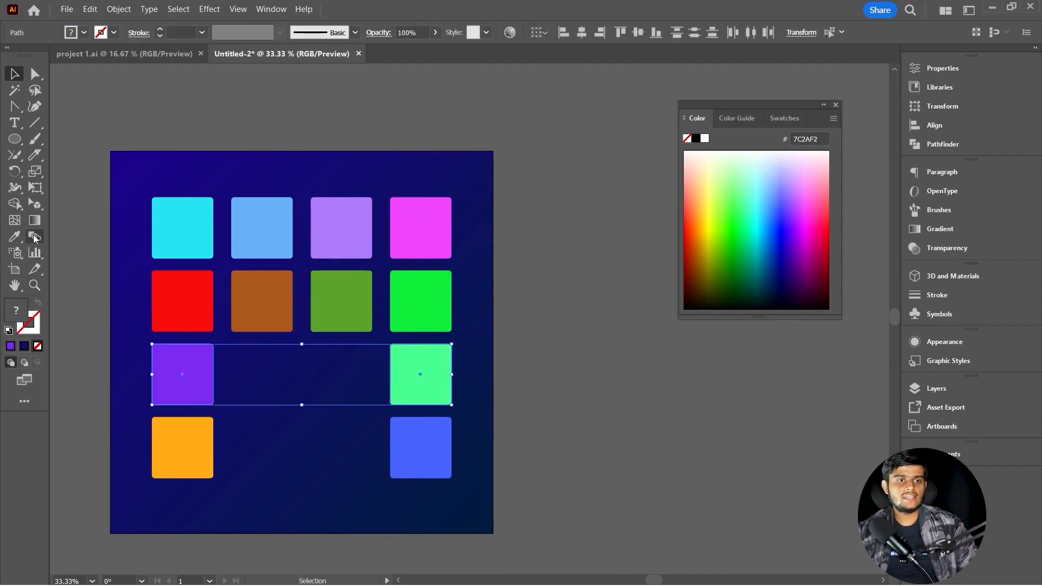
{"action": "left_click", "coordinate": [186, 377]}
{"action": "left_click", "coordinate": [421, 374]}
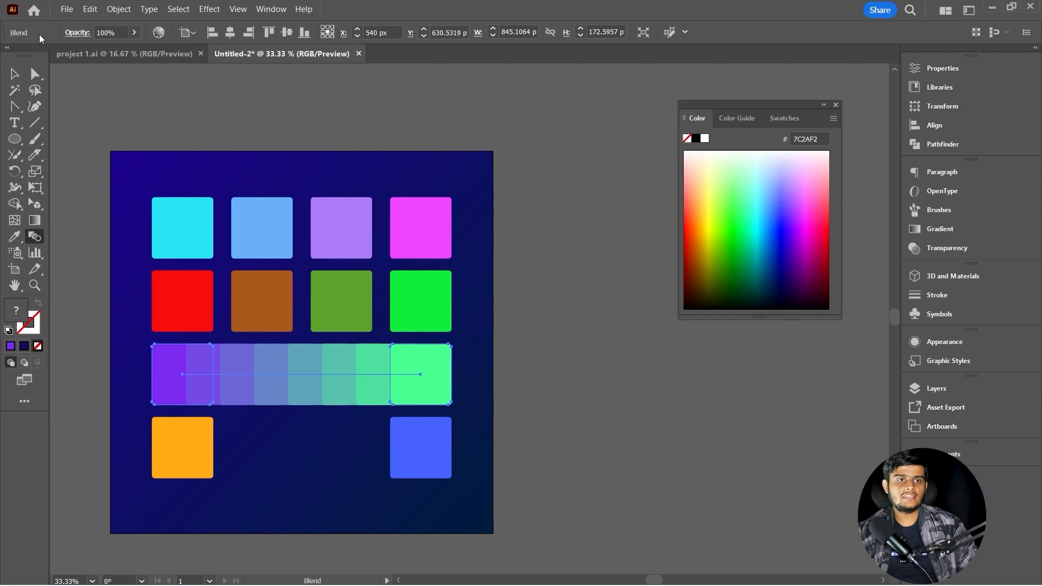
{"action": "left_click", "coordinate": [119, 9]}
{"action": "mouse_move", "coordinate": [279, 413]}
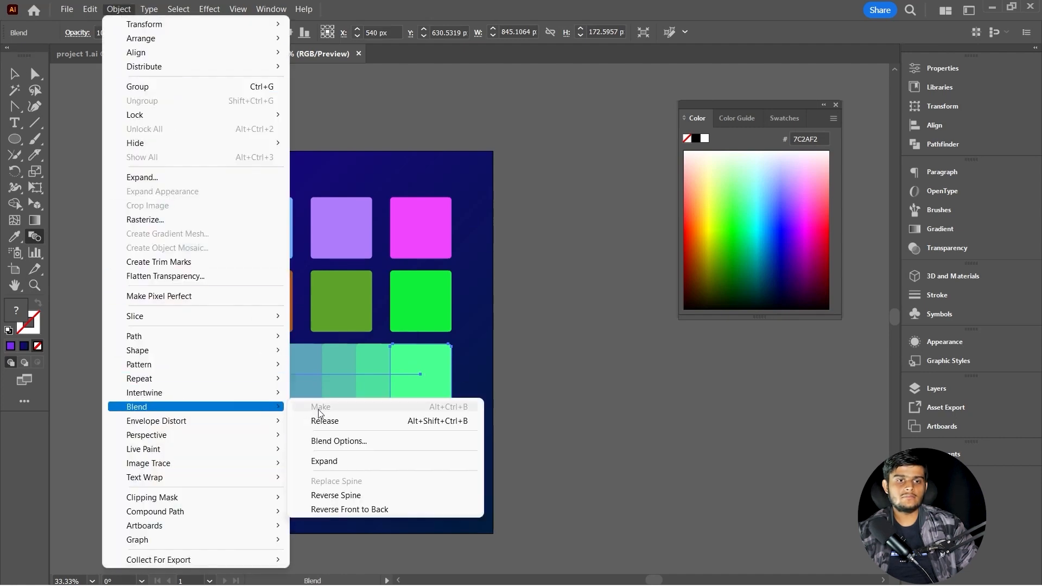
{"action": "left_click", "coordinate": [361, 442]}
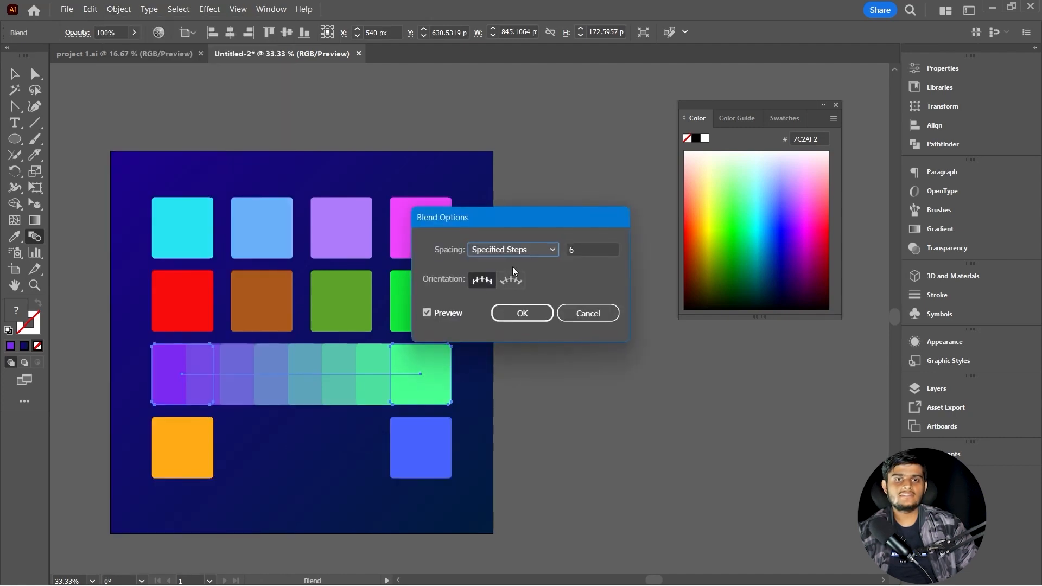
{"action": "left_click", "coordinate": [580, 249]}
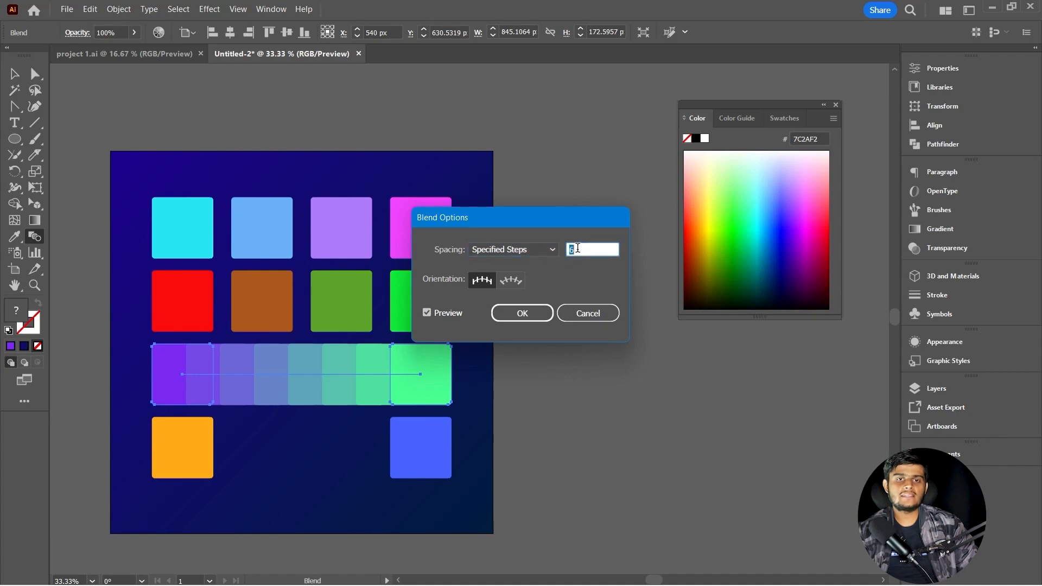
{"action": "type", "text": "2"}
{"action": "key", "text": "Return"}
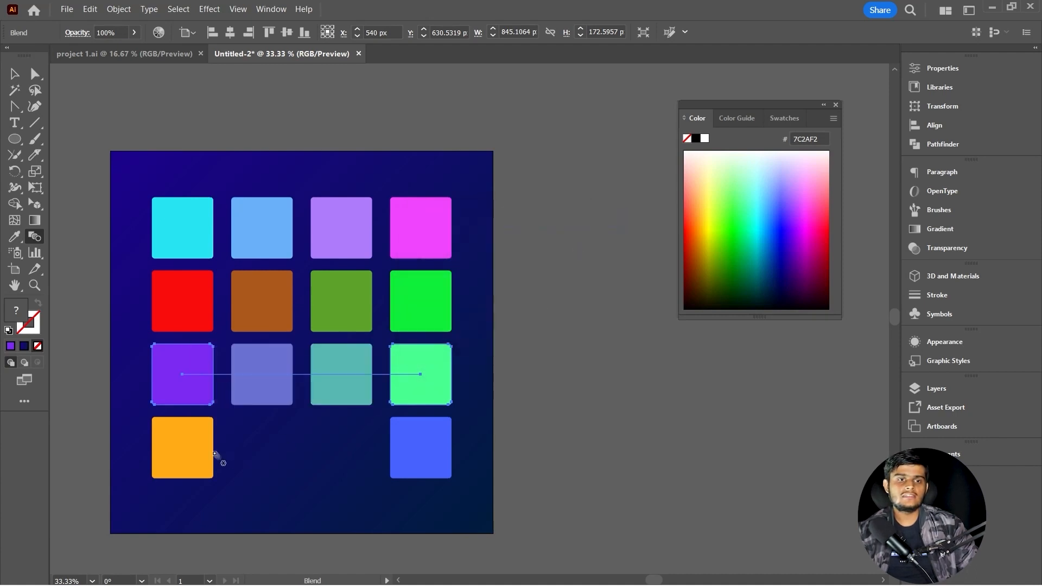
- Set the blend spacing to 2 specified steps and blend the orange and blue squares of the fourth row
{"action": "key", "text": "v"}
{"action": "left_click", "coordinate": [200, 448]}
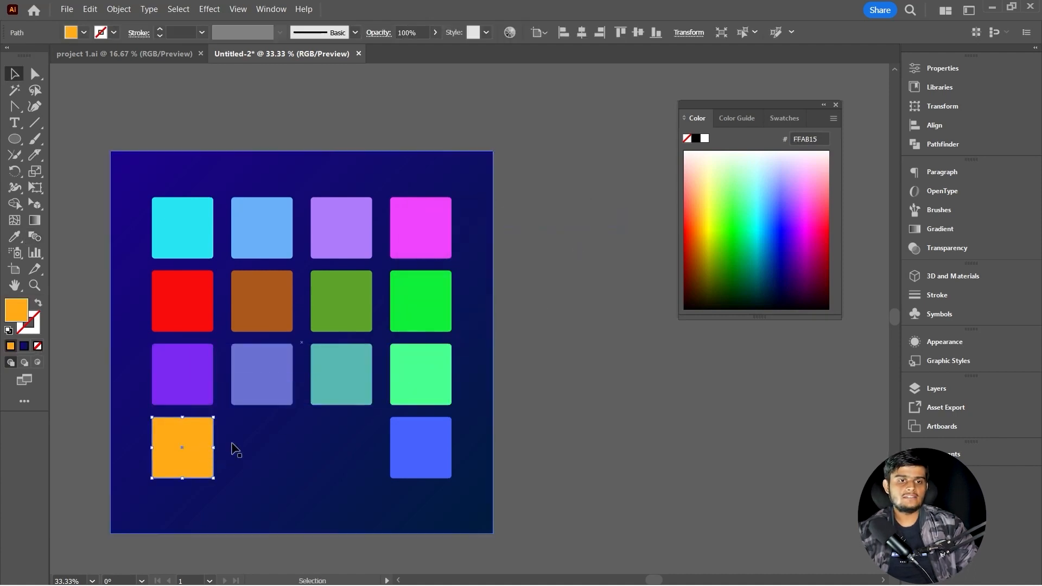
{"action": "left_click", "coordinate": [418, 435], "text": "shift"}
{"action": "left_click", "coordinate": [119, 9]}
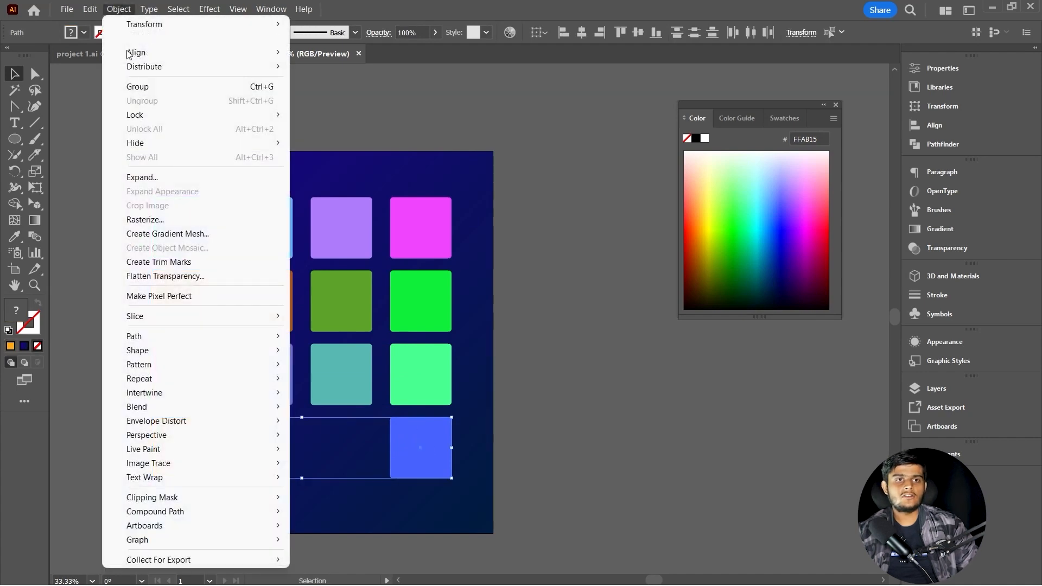
{"action": "mouse_move", "coordinate": [252, 407]}
{"action": "left_click", "coordinate": [332, 438]}
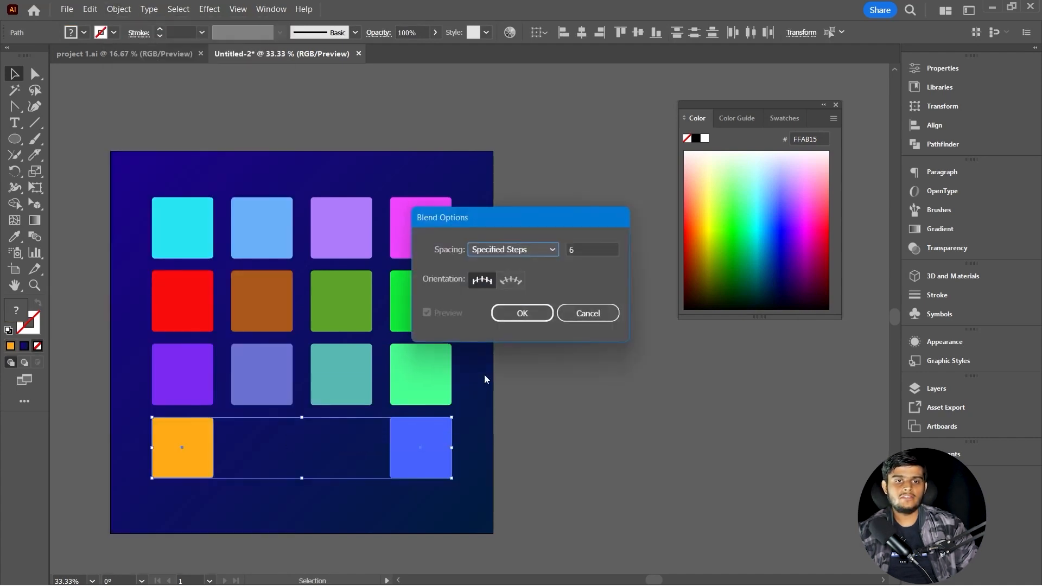
{"action": "left_click", "coordinate": [593, 246]}
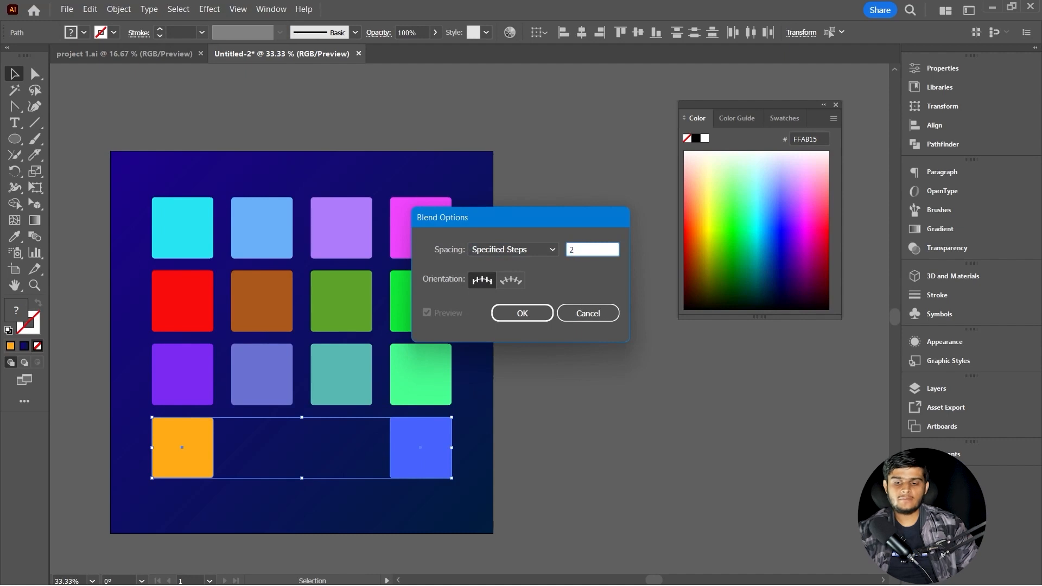
{"action": "key", "text": "Return"}
{"action": "key", "text": "a"}
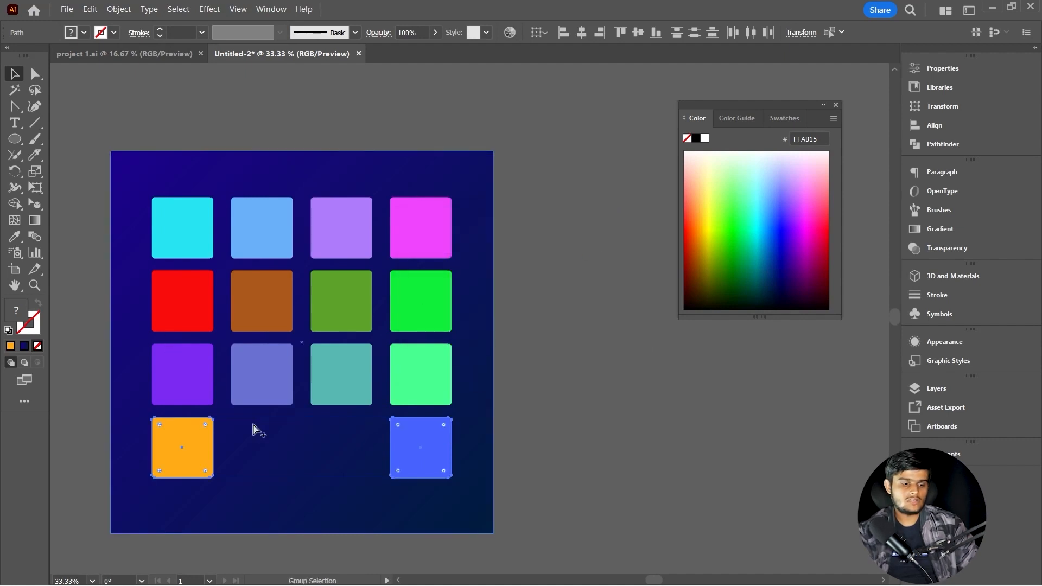
{"action": "key", "text": "ctrl+alt+b"}
{"action": "left_click", "coordinate": [549, 416]}
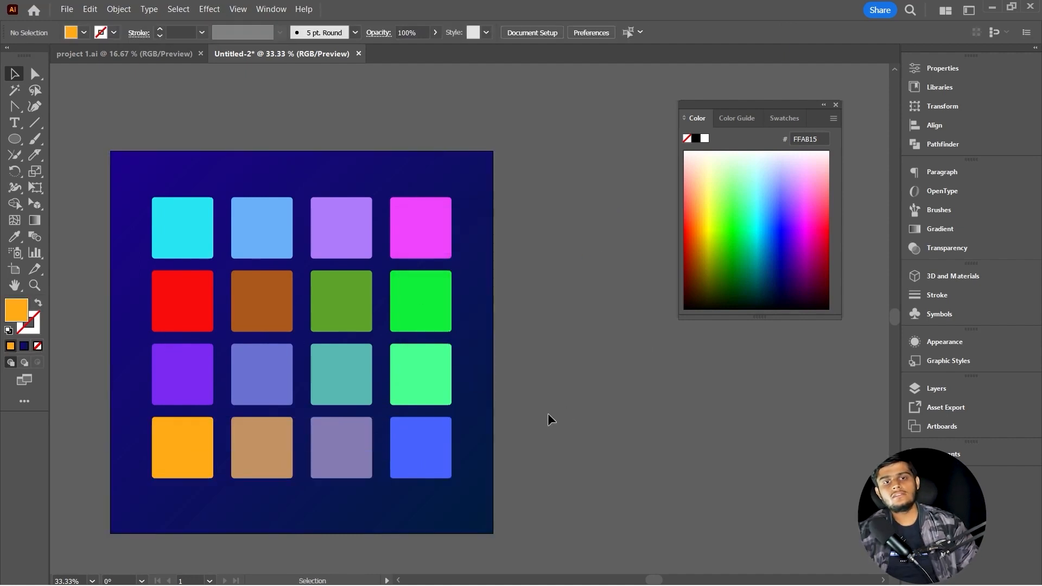
- Expand the blends in the second, third and fourth rows into editable shapes
{"action": "left_click", "coordinate": [437, 443]}
{"action": "left_click", "coordinate": [324, 365], "text": "shift"}
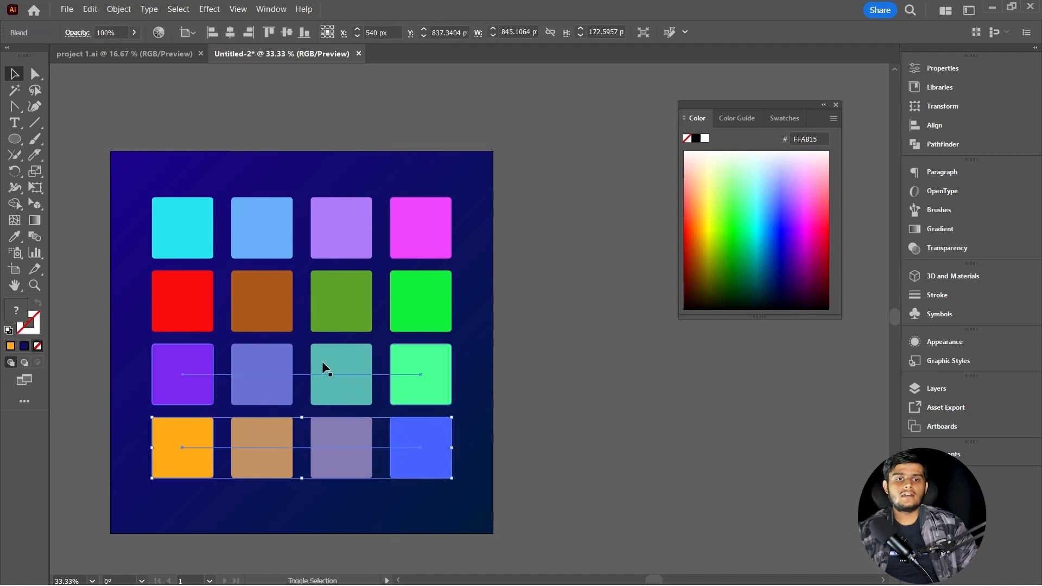
{"action": "left_click", "coordinate": [324, 304], "text": "shift"}
{"action": "left_click", "coordinate": [118, 9]}
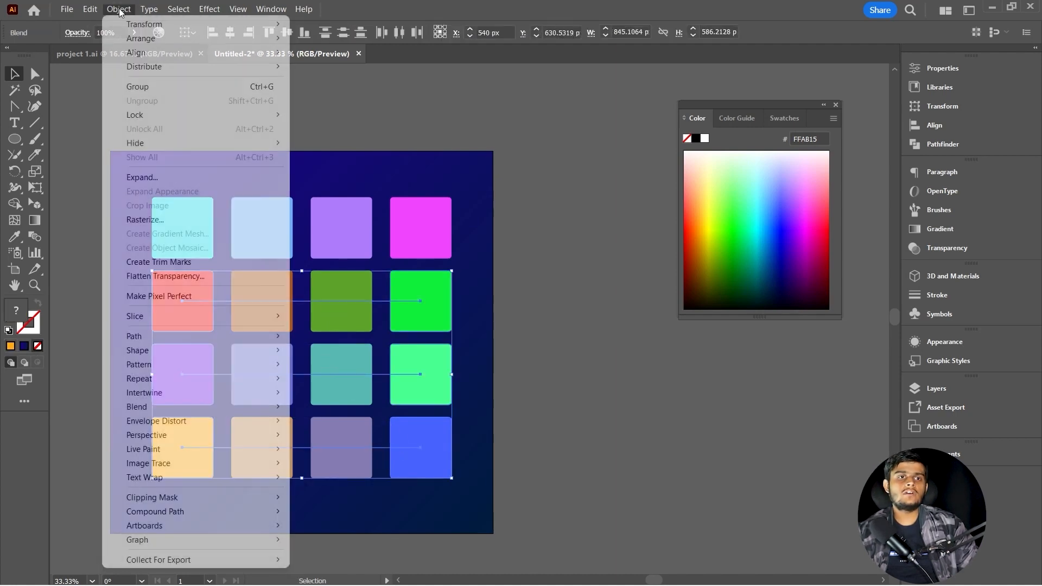
{"action": "left_click", "coordinate": [203, 176]}
{"action": "left_click", "coordinate": [498, 361]}
{"action": "left_click", "coordinate": [588, 359]}
- Ungroup the expanded second, third and fourth rows, and test moving the olive green square off the artboard, undoing that move
{"action": "left_click", "coordinate": [264, 292]}
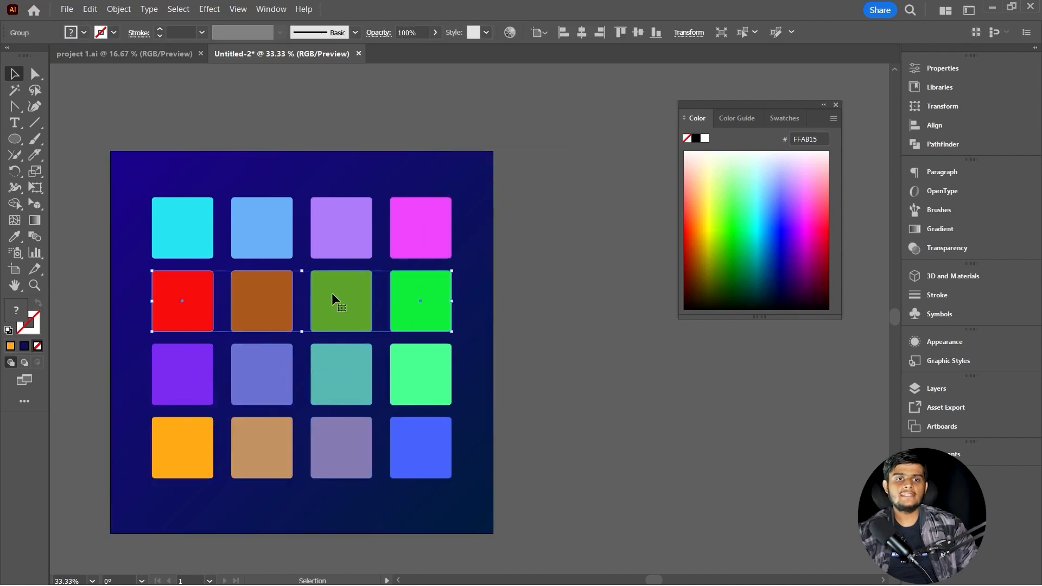
{"action": "left_click", "coordinate": [328, 389], "text": "shift"}
{"action": "left_click", "coordinate": [337, 446], "text": "shift"}
{"action": "key", "text": "a"}
{"action": "key", "text": "v"}
{"action": "left_click", "coordinate": [595, 413]}
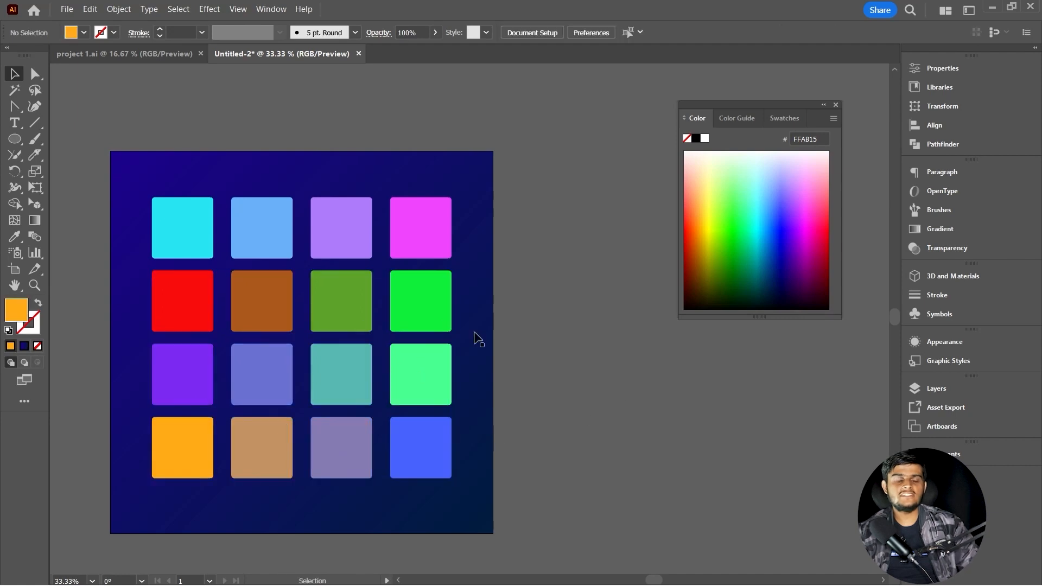
{"action": "left_click_drag", "start_coordinate": [360, 283], "coordinate": [604, 243]}
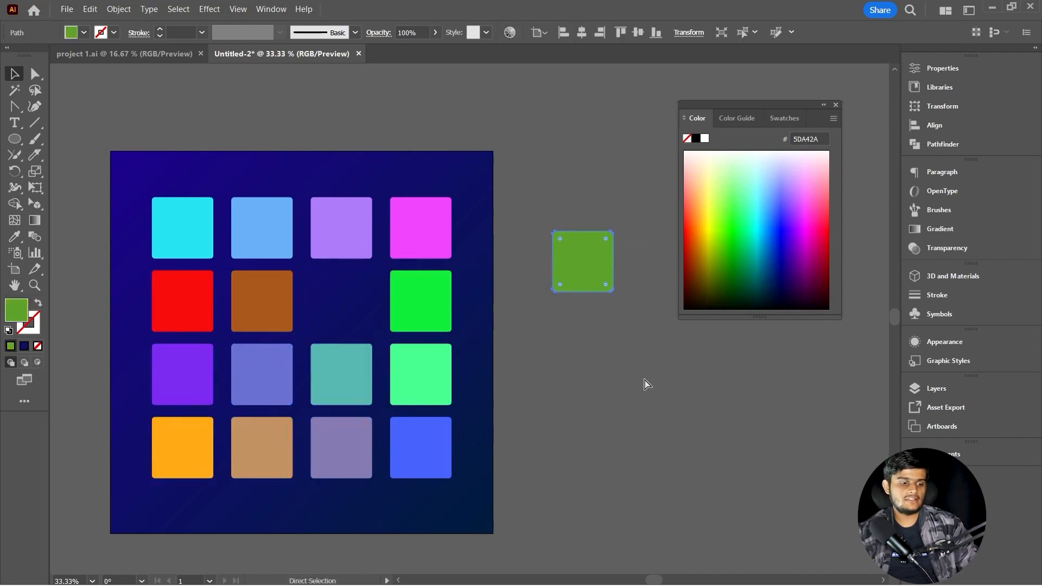
{"action": "key", "text": "ctrl+z"}
- Move the dark blue gradient background rectangle off the artboard
{"action": "left_click_drag", "start_coordinate": [190, 165], "coordinate": [745, 330]}
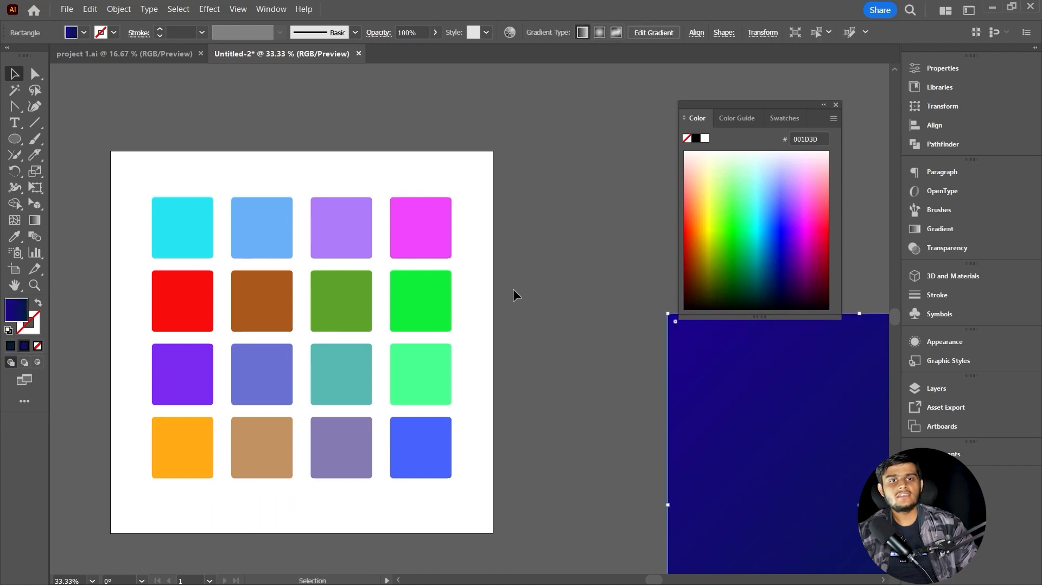
{"action": "left_click", "coordinate": [513, 289]}
{"action": "scroll", "coordinate": [513, 288], "scroll_direction": "down", "scroll_amount": 1}
{"action": "left_click_drag", "start_coordinate": [277, 461], "coordinate": [203, 481]}
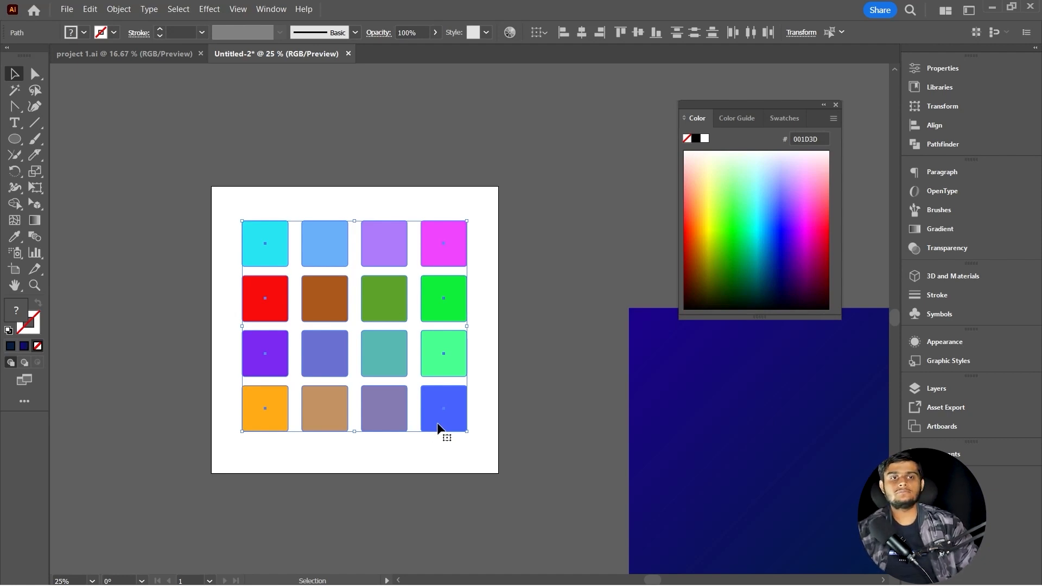
{"action": "left_click", "coordinate": [566, 260]}
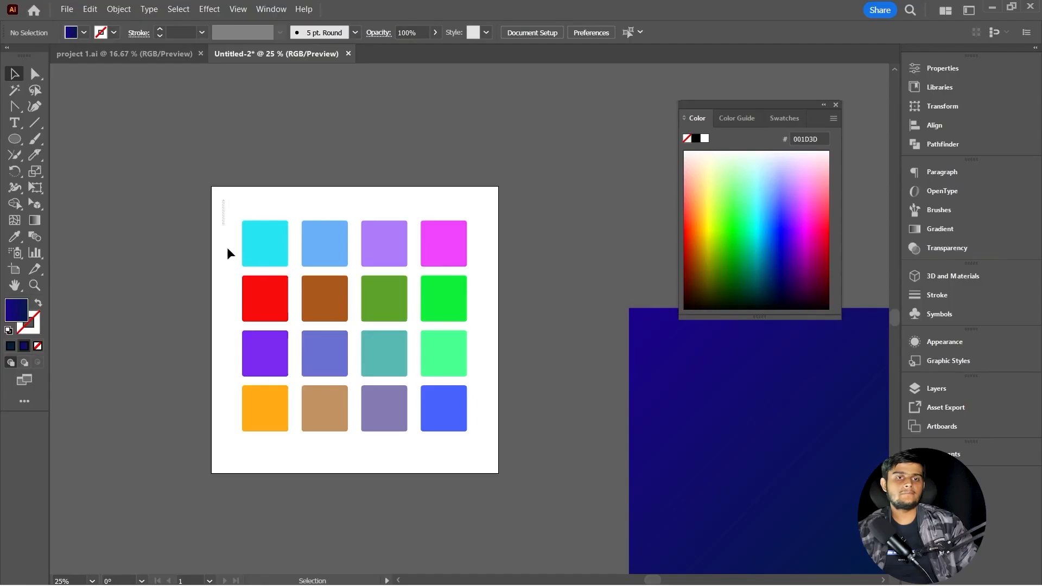
- Delete all the coloured squares except the blue one from the fourth row, and scale that square up
{"action": "left_click_drag", "start_coordinate": [223, 199], "coordinate": [410, 438]}
{"action": "key", "text": "Delete"}
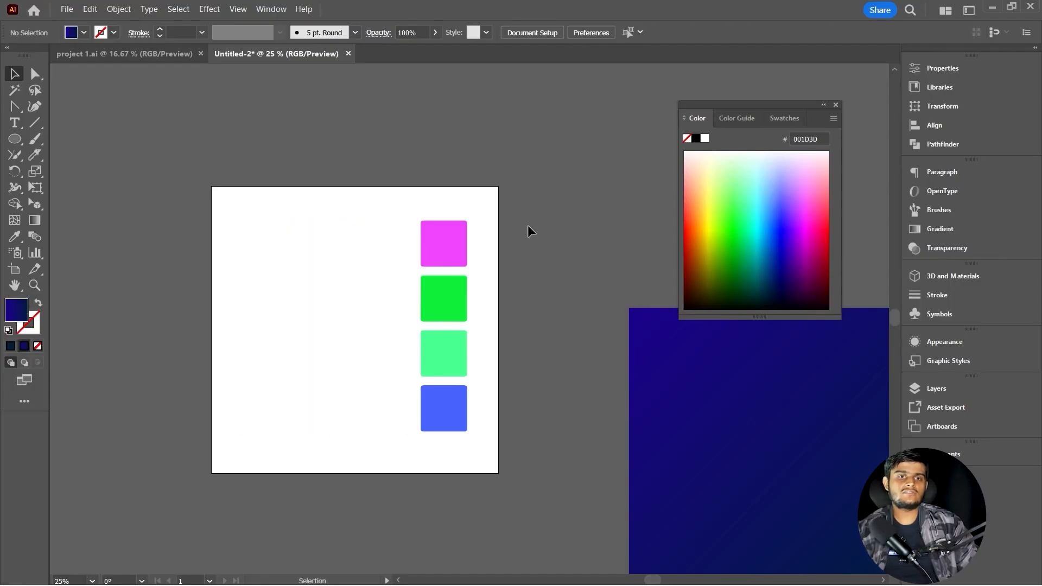
{"action": "left_click_drag", "start_coordinate": [445, 306], "coordinate": [426, 365]}
{"action": "key", "text": "Delete"}
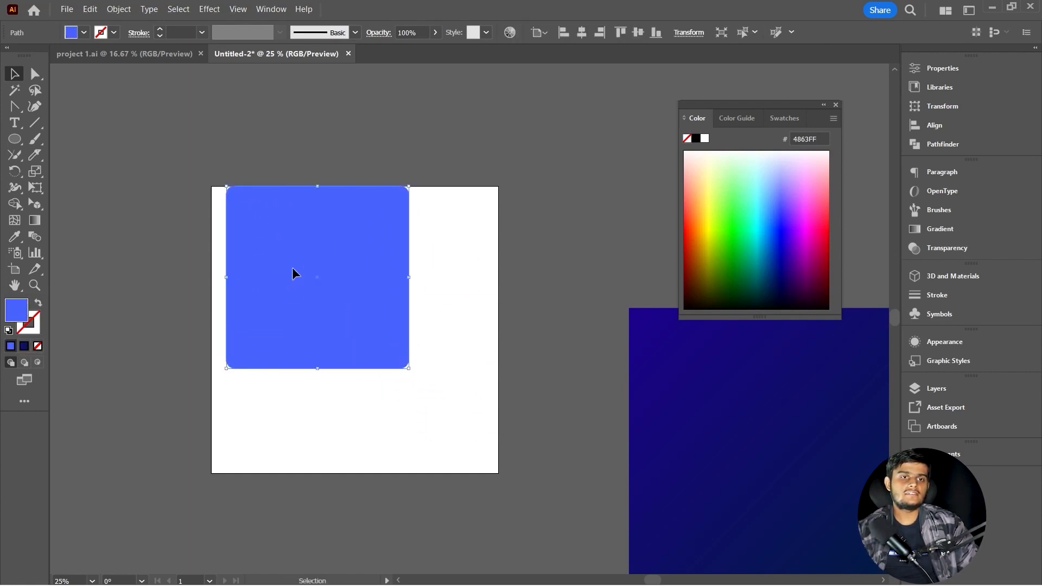
- Move the enlarged blue square to about the middle of the artboard and select it
{"action": "left_click_drag", "start_coordinate": [291, 275], "coordinate": [308, 308]}
{"action": "scroll", "coordinate": [375, 338], "scroll_direction": "up", "scroll_amount": 1}
{"action": "left_click", "coordinate": [498, 270]}
{"action": "left_click", "coordinate": [348, 304]}
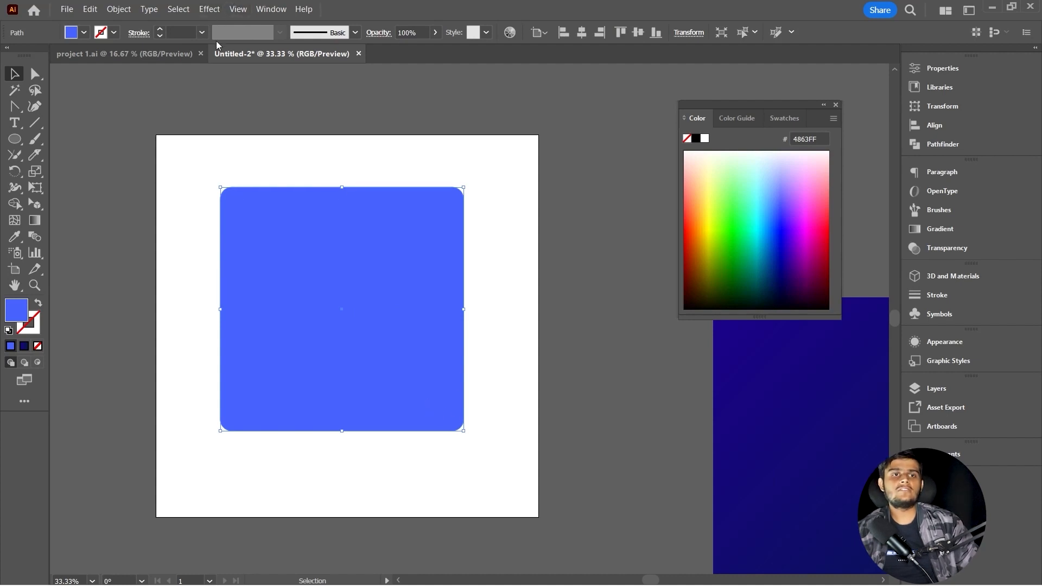
- Apply a Drop Shadow to the blue square with 35% opacity, 15 px X and Y offsets and 45 px blur
{"action": "left_click", "coordinate": [210, 9]}
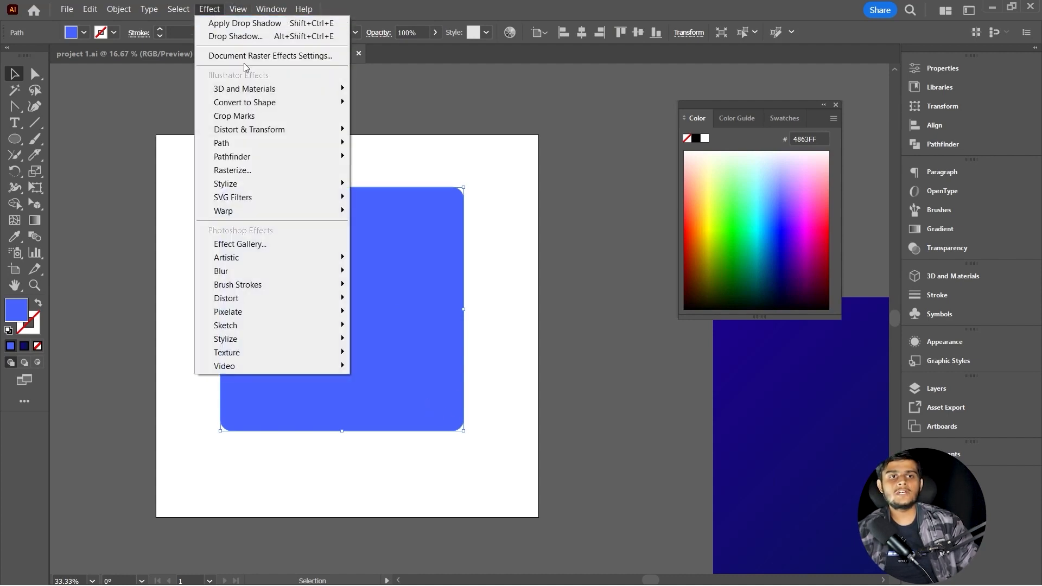
{"action": "mouse_move", "coordinate": [309, 182]}
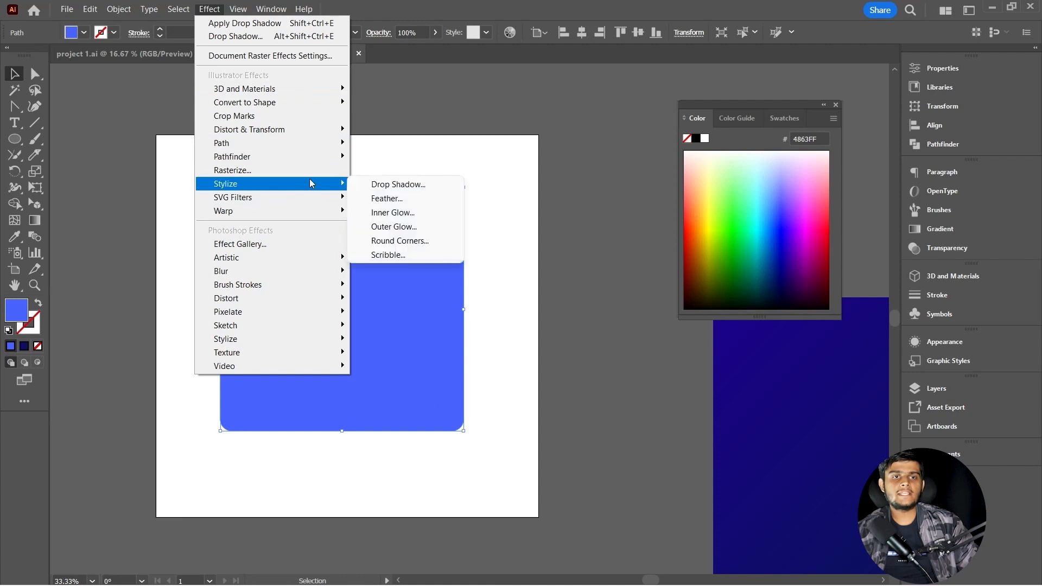
{"action": "left_click", "coordinate": [384, 185]}
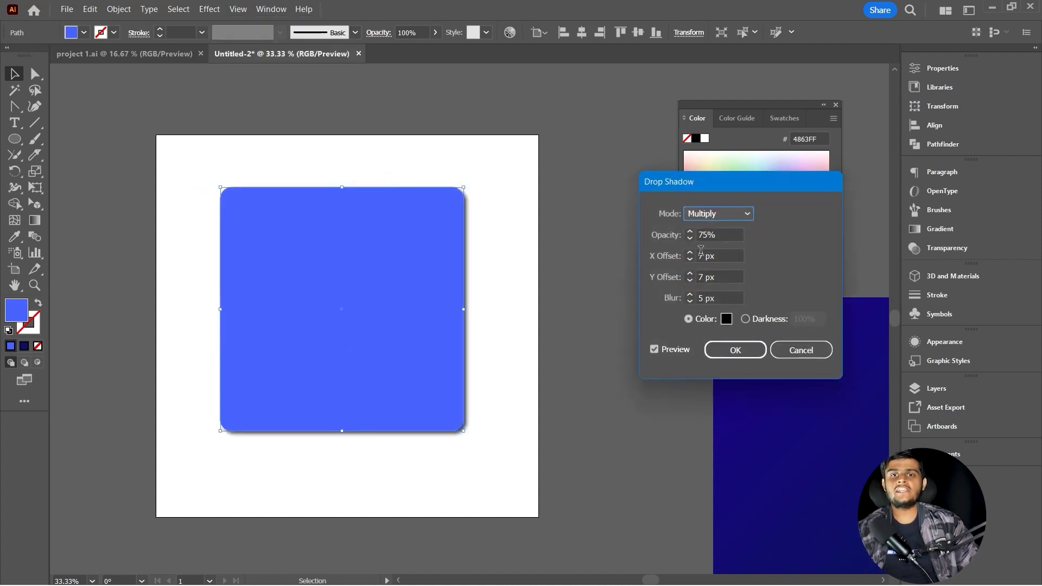
{"action": "double_click", "coordinate": [701, 253]}
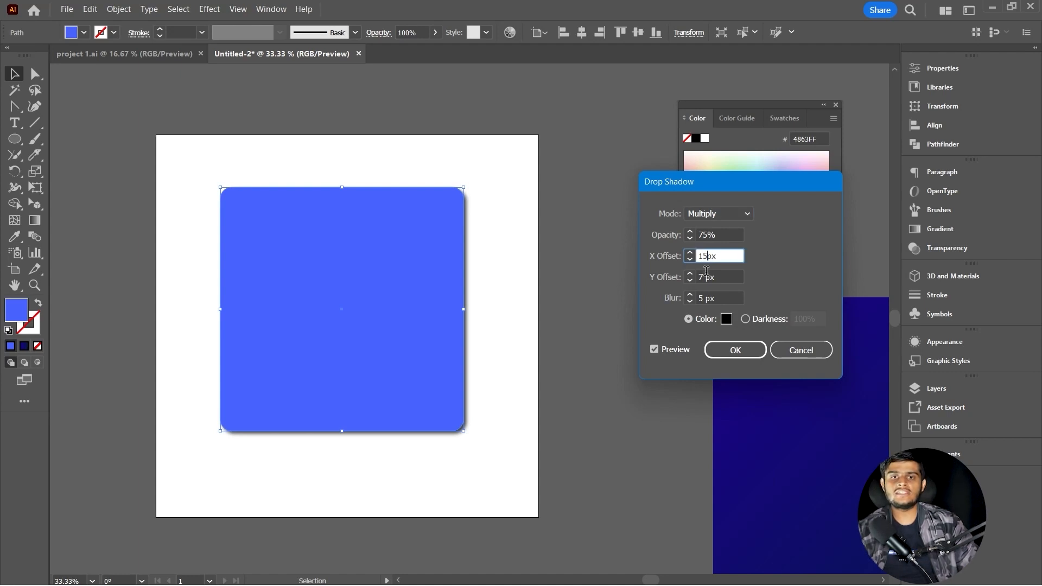
{"action": "double_click", "coordinate": [707, 271]}
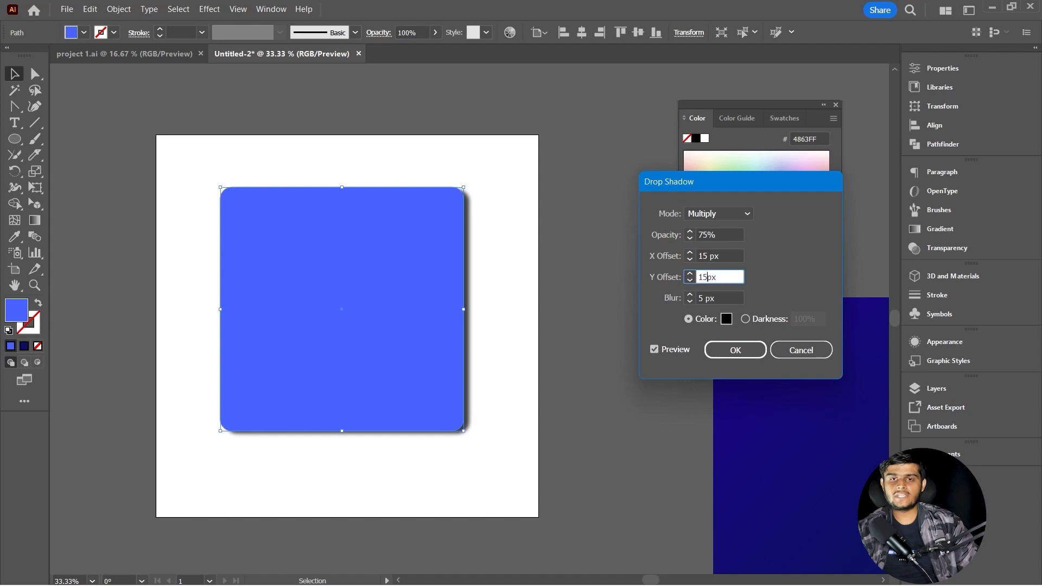
{"action": "type", "text": "15"}
{"action": "double_click", "coordinate": [704, 295]}
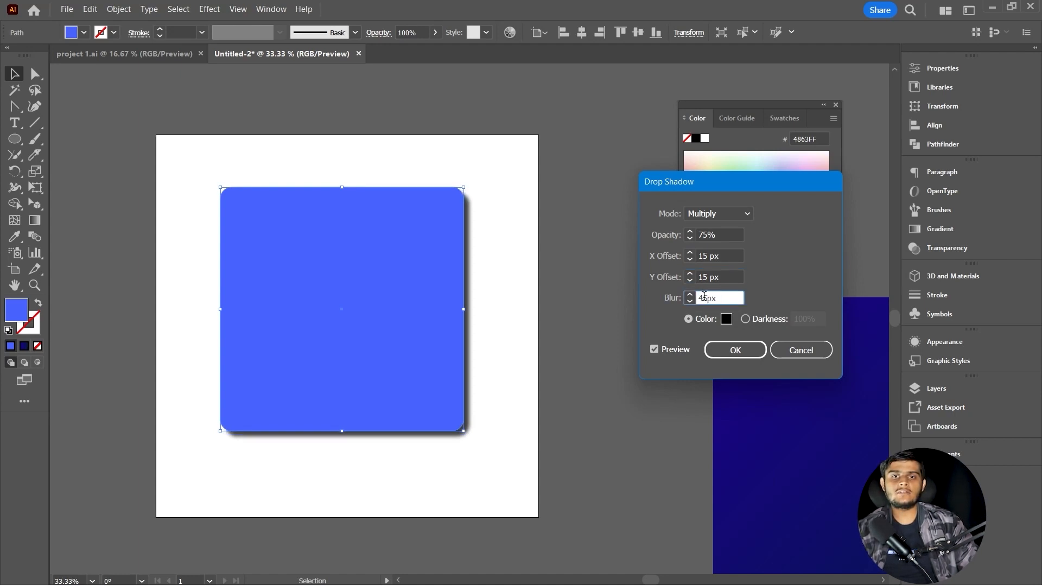
{"action": "double_click", "coordinate": [710, 234]}
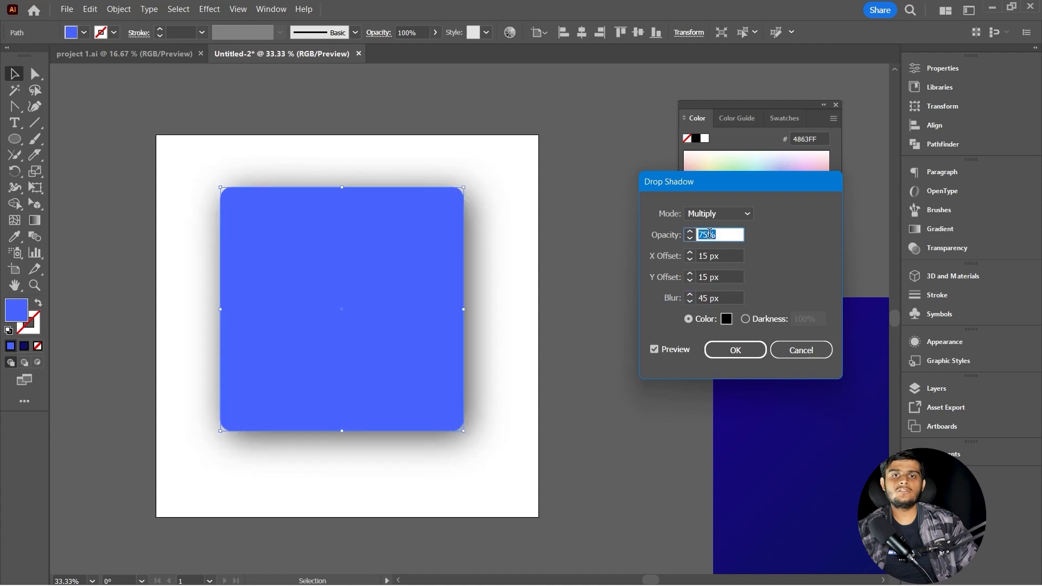
{"action": "type", "text": "3"}
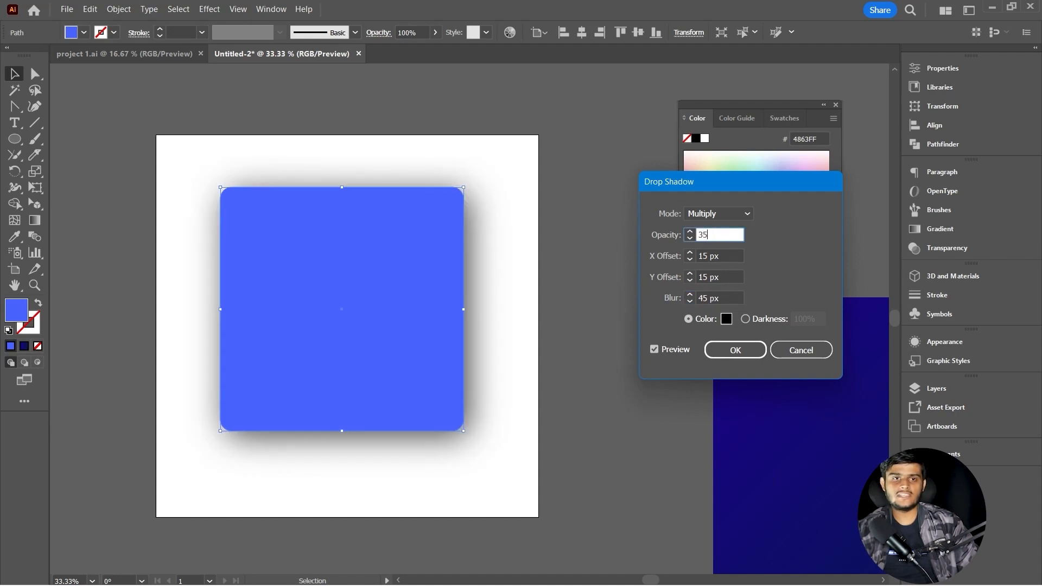
{"action": "type", "text": "5"}
{"action": "key", "text": "Return"}
{"action": "left_click", "coordinate": [607, 290]}
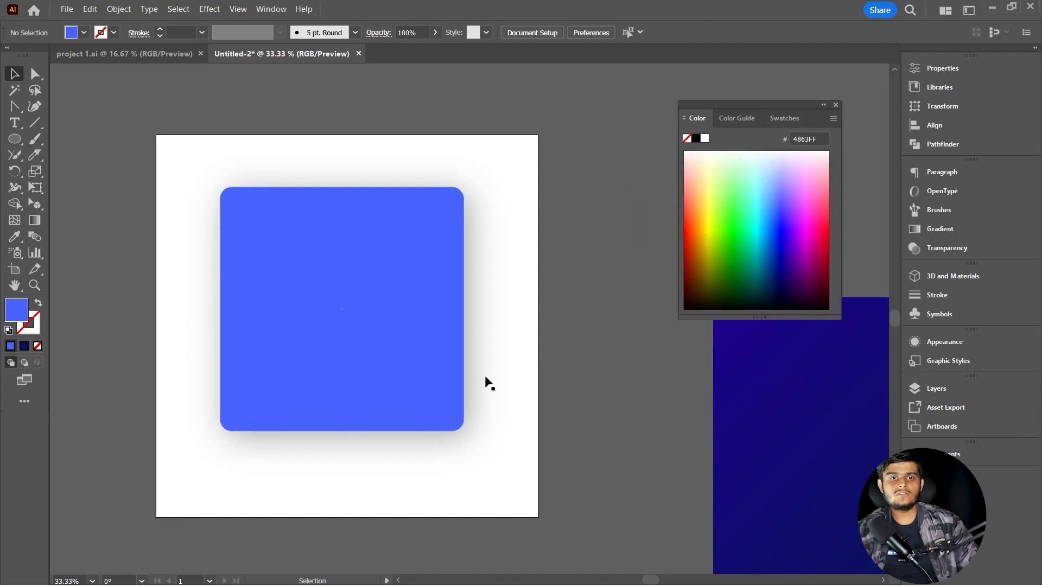
{"action": "scroll", "coordinate": [483, 385], "scroll_direction": "up", "scroll_amount": 2}
{"action": "scroll", "coordinate": [481, 329], "scroll_direction": "down", "scroll_amount": 2}
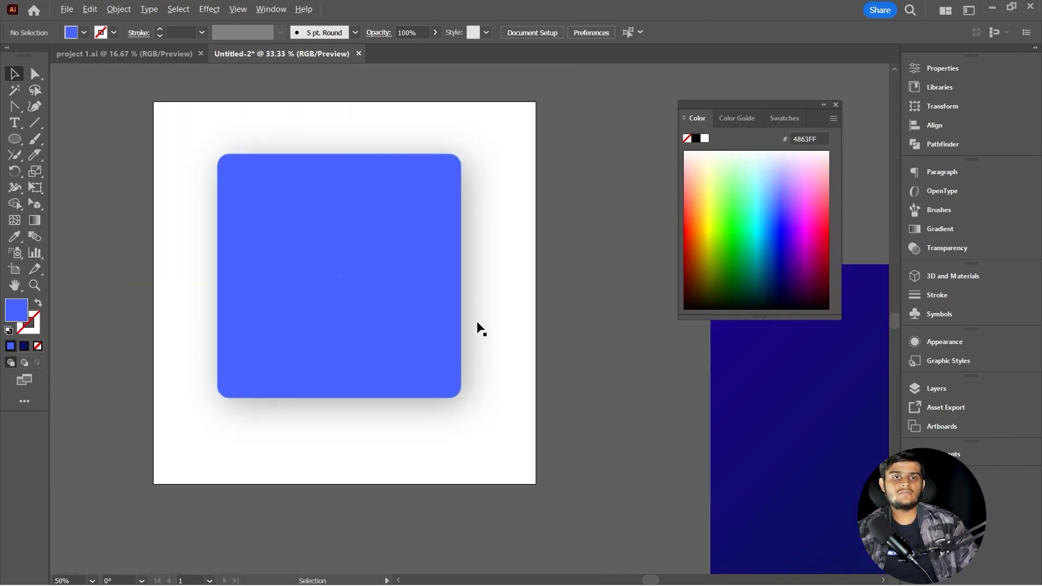
- Scale down the shadowed blue square and place a duplicate beside it, to its right
{"action": "left_click_drag", "start_coordinate": [376, 284], "coordinate": [335, 273]}
{"action": "key", "text": "ctrl+z"}
{"action": "left_click_drag", "start_coordinate": [461, 371], "coordinate": [369, 275]}
{"action": "left_click_drag", "start_coordinate": [341, 229], "coordinate": [463, 229]}
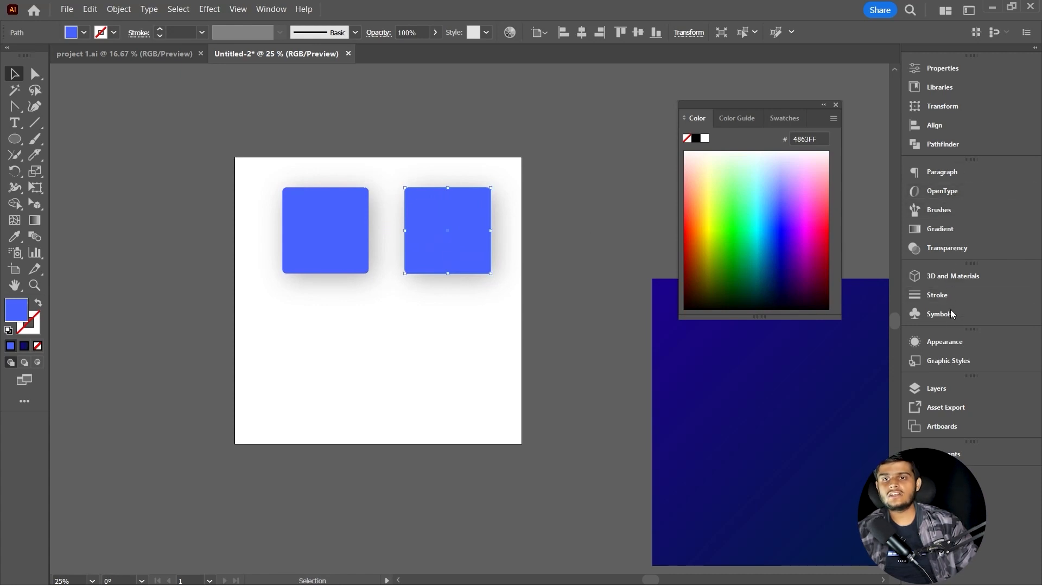
- Remove the Drop Shadow effect from the duplicate square's appearance
{"action": "left_click", "coordinate": [958, 342]}
{"action": "scroll", "coordinate": [829, 405], "scroll_direction": "down", "scroll_amount": 2}
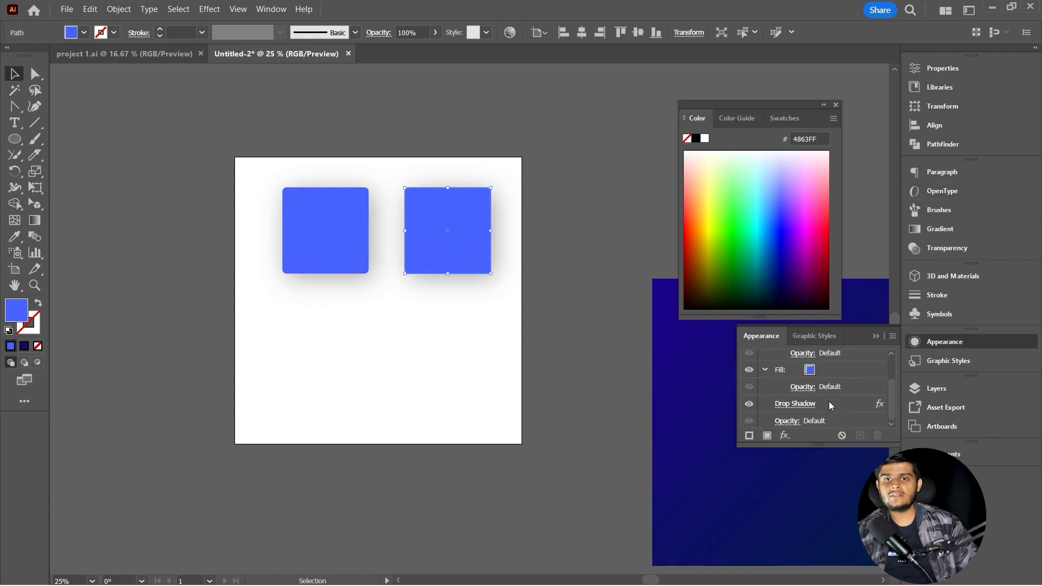
{"action": "left_click", "coordinate": [833, 403]}
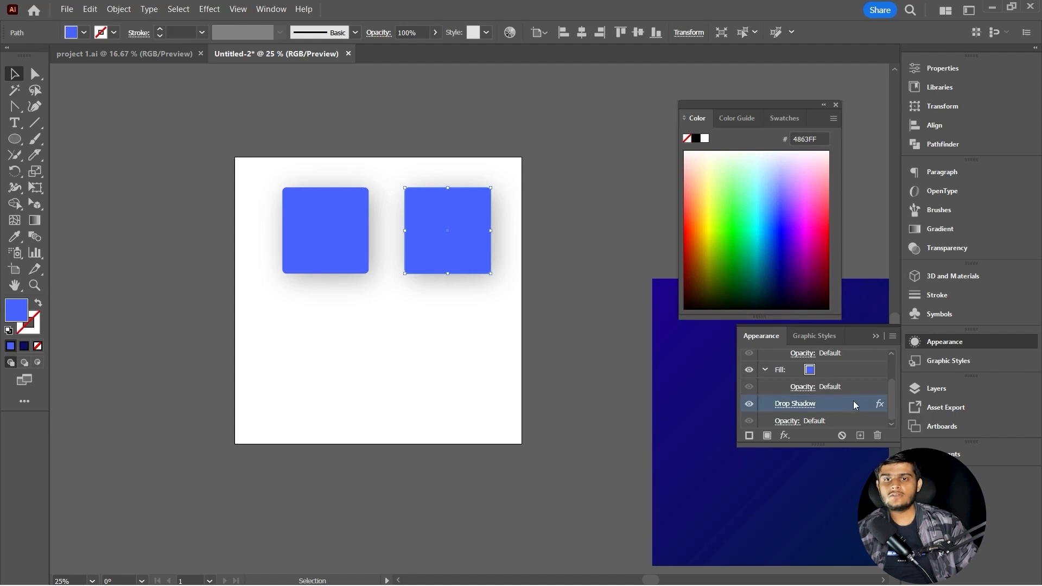
{"action": "left_click", "coordinate": [878, 437]}
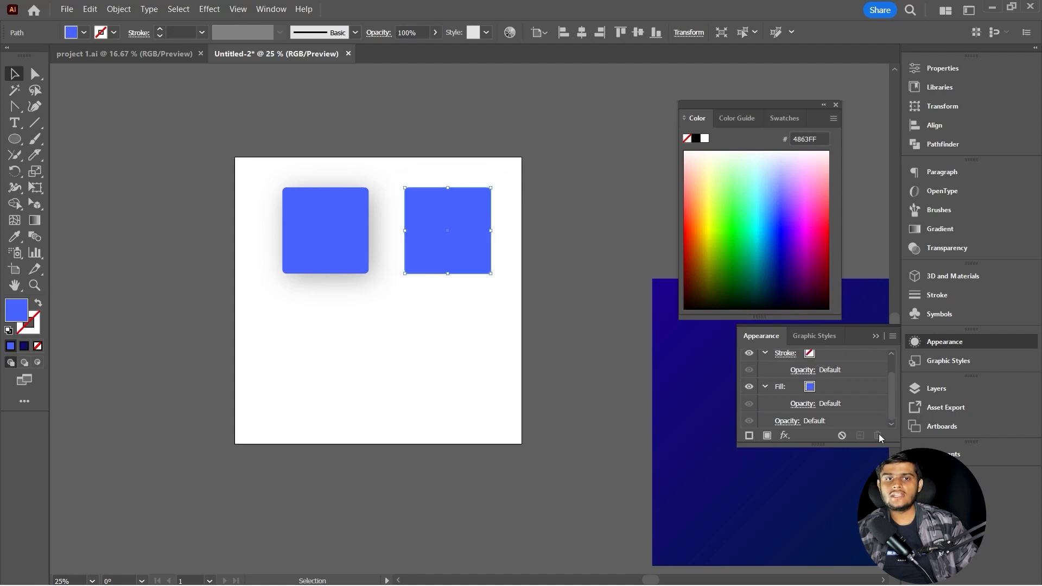
{"action": "left_click", "coordinate": [585, 337]}
{"action": "scroll", "coordinate": [402, 295], "scroll_direction": "up", "scroll_amount": 1}
{"action": "scroll", "coordinate": [356, 267], "scroll_direction": "up", "scroll_amount": 2}
{"action": "scroll", "coordinate": [360, 268], "scroll_direction": "down", "scroll_amount": 2}
{"action": "left_click_drag", "start_coordinate": [361, 267], "coordinate": [267, 267]}
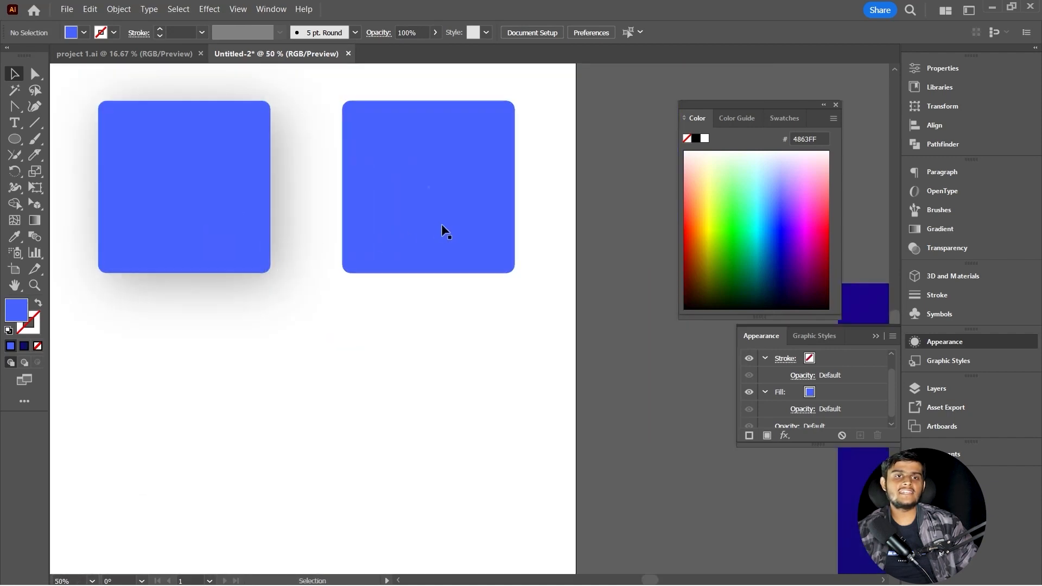
{"action": "scroll", "coordinate": [397, 234], "scroll_direction": "down", "scroll_amount": 1}
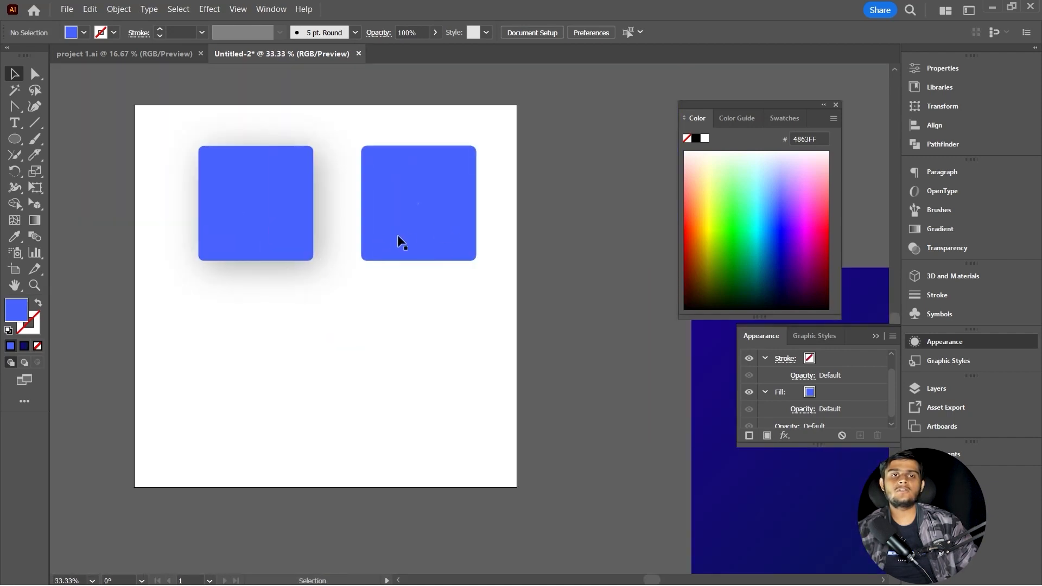
{"action": "left_click", "coordinate": [407, 194]}
{"action": "left_click", "coordinate": [284, 206], "text": "shift"}
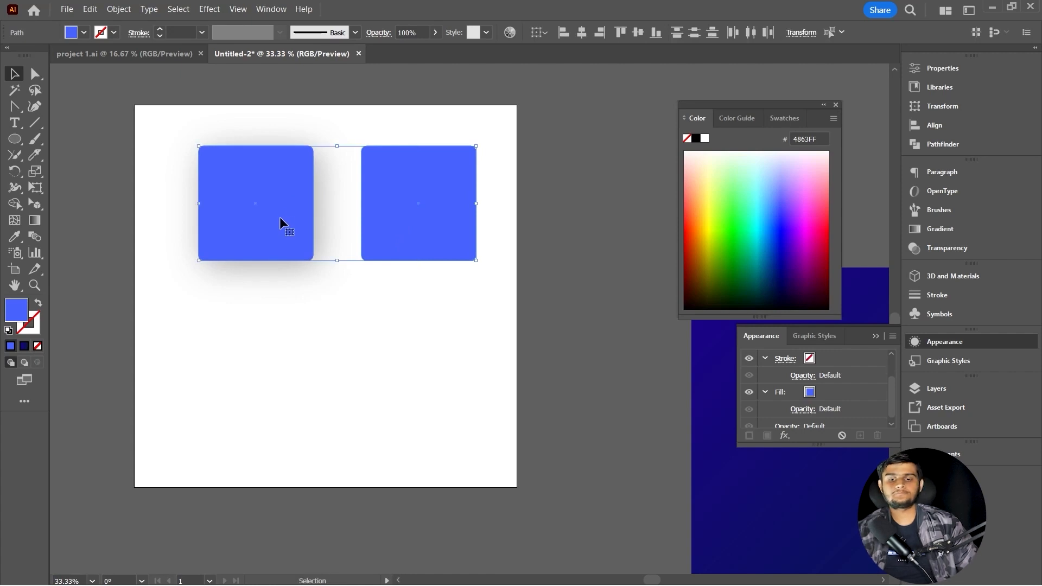
{"action": "key", "text": "Delete"}
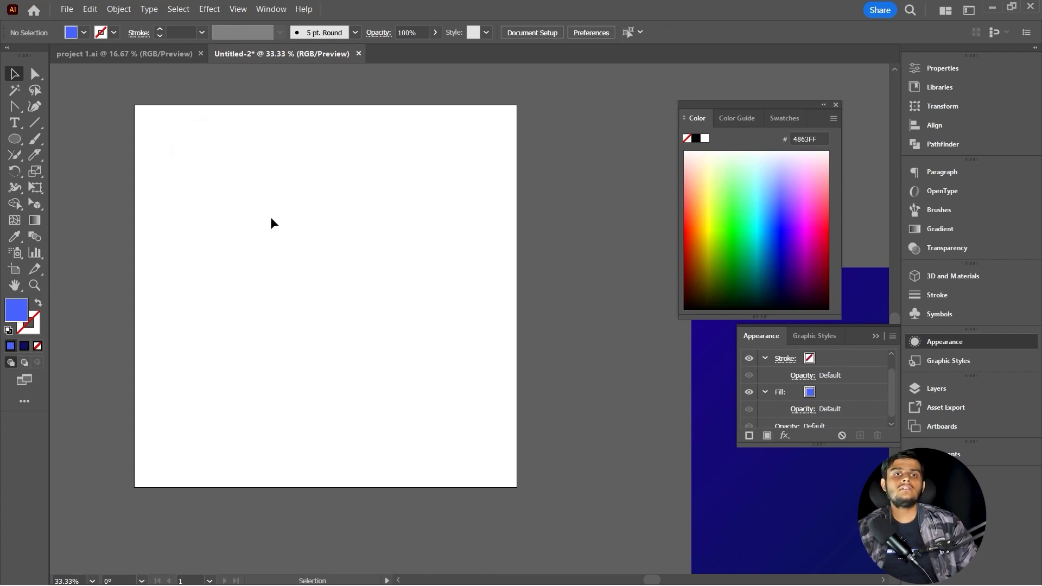
{"action": "scroll", "coordinate": [271, 218], "scroll_direction": "down", "scroll_amount": 1}
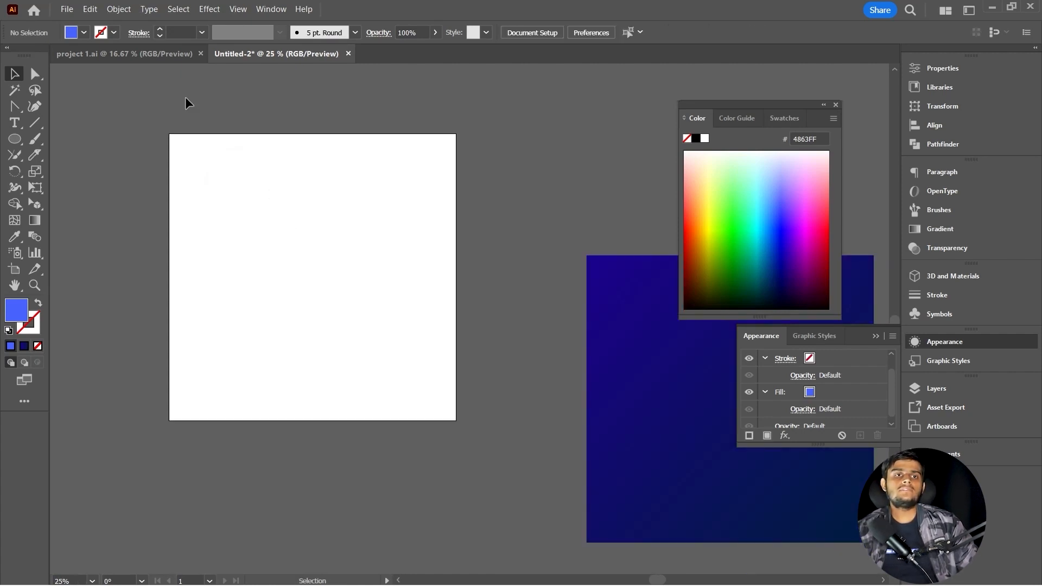
{"action": "key", "text": "ctrl+z"}
- Delete the square with the drop shadow and scale up the remaining blue square
{"action": "left_click", "coordinate": [255, 190]}
{"action": "key", "text": "Delete"}
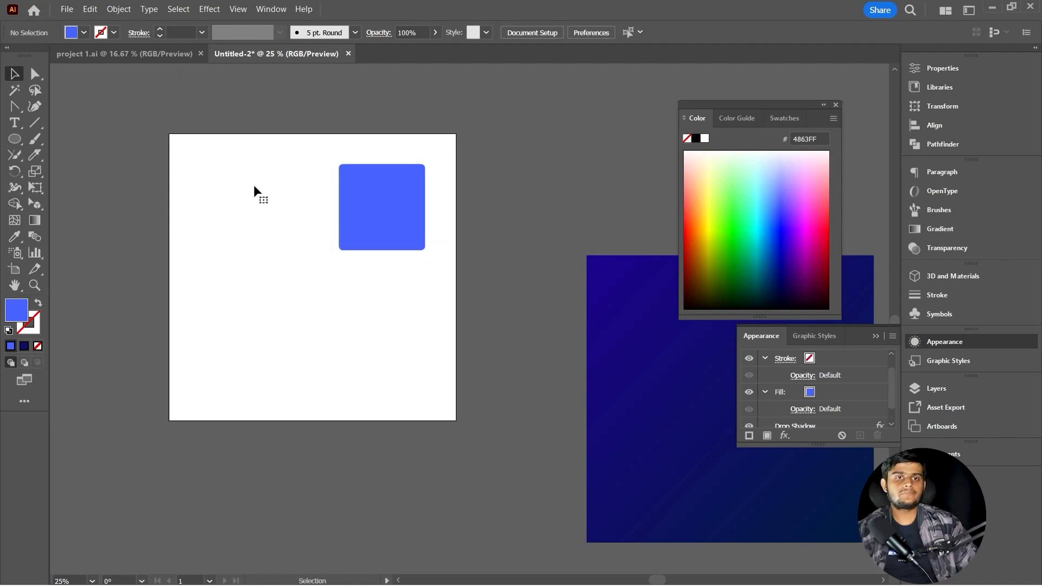
{"action": "left_click", "coordinate": [366, 216]}
{"action": "left_click_drag", "start_coordinate": [340, 250], "coordinate": [281, 309]}
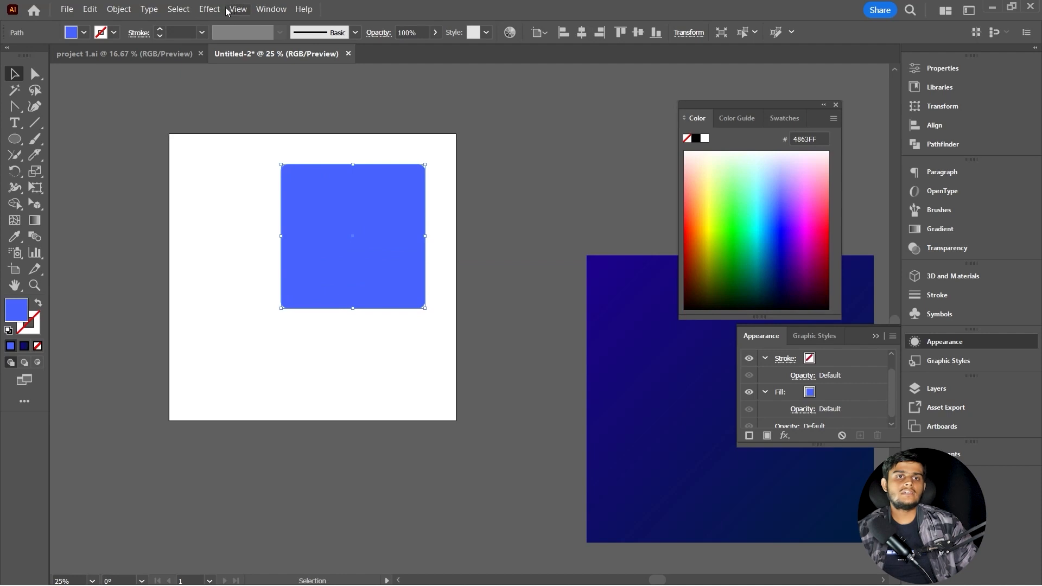
- Try a Feather effect with a 52 px radius on the blue square, inspect its edges, and undo it
{"action": "left_click", "coordinate": [209, 9]}
{"action": "mouse_move", "coordinate": [314, 183]}
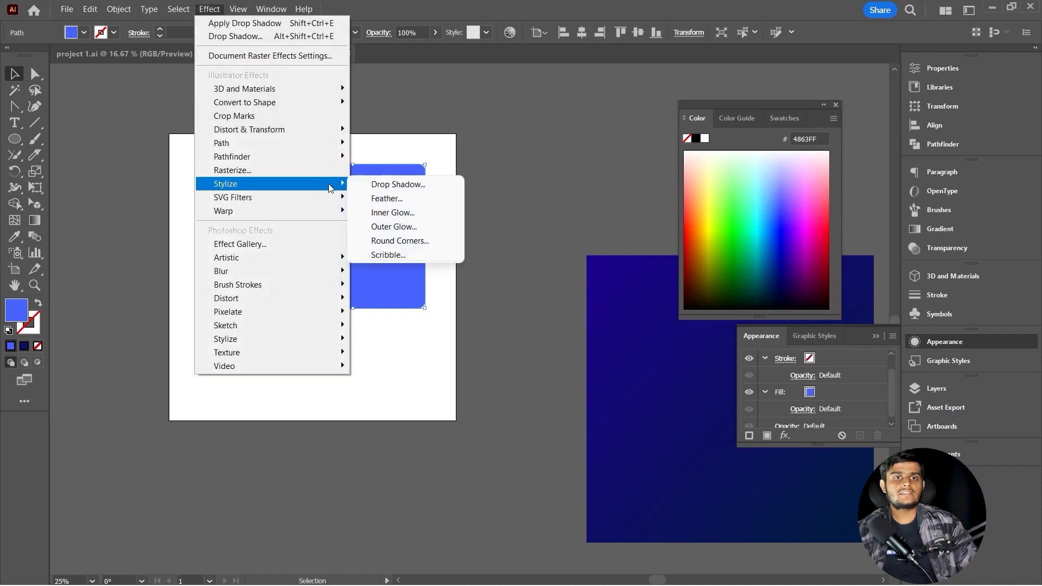
{"action": "left_click", "coordinate": [386, 199]}
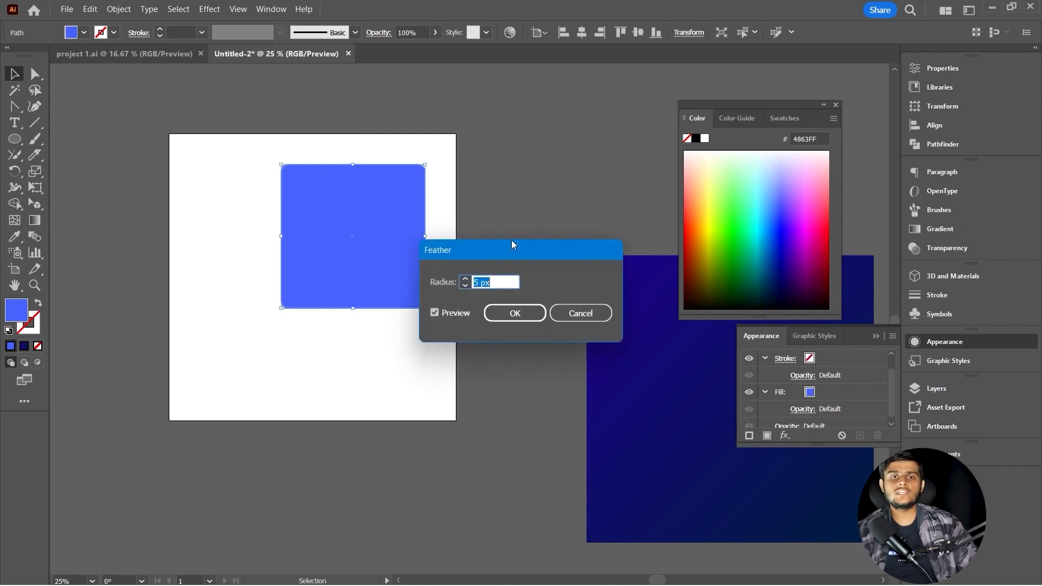
{"action": "left_click_drag", "start_coordinate": [530, 253], "coordinate": [528, 220]}
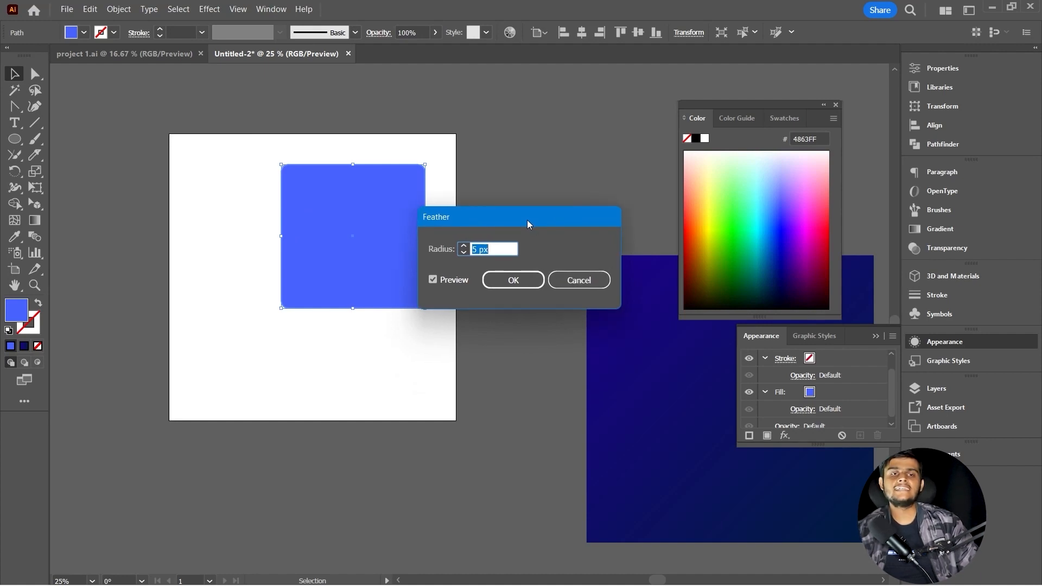
{"action": "type", "text": "52"}
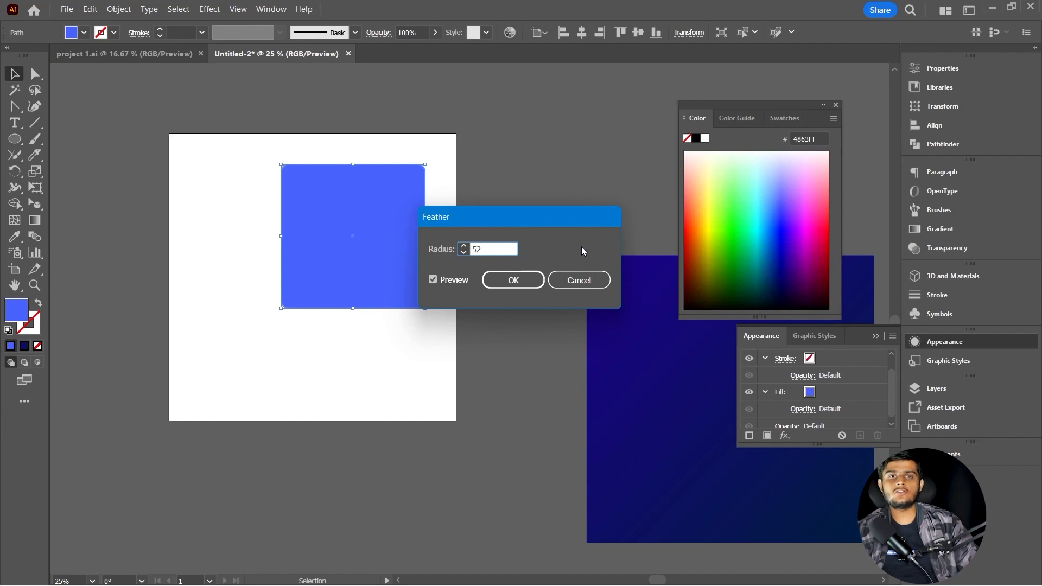
{"action": "left_click", "coordinate": [523, 288]}
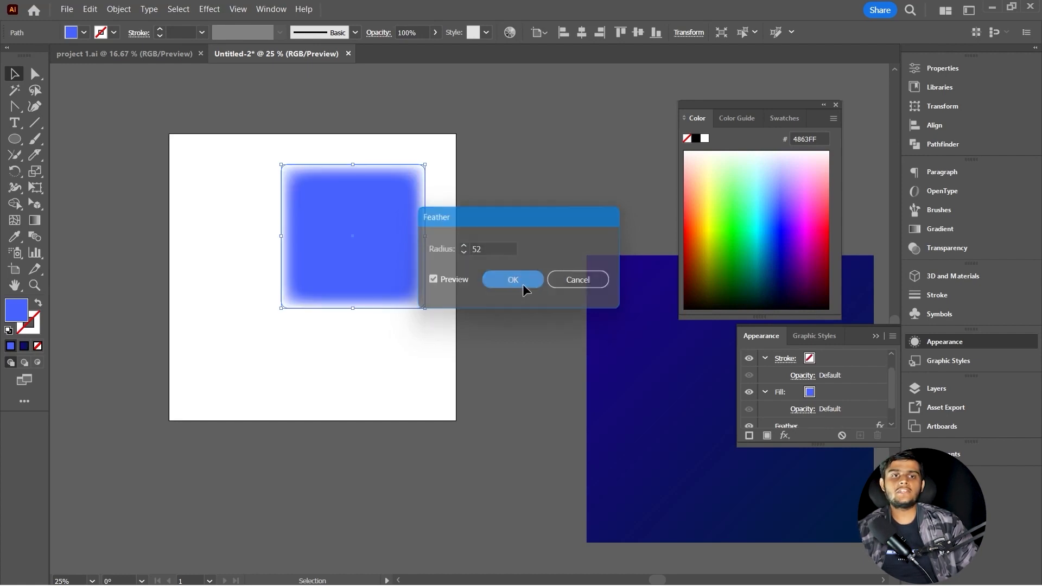
{"action": "left_click", "coordinate": [447, 205]}
{"action": "scroll", "coordinate": [426, 180], "scroll_direction": "up", "scroll_amount": 4}
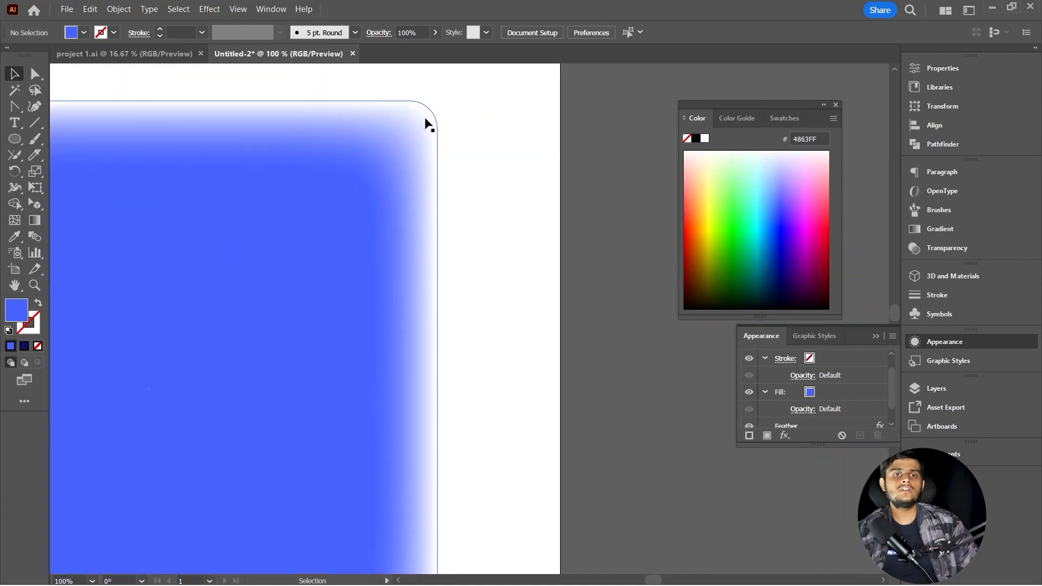
{"action": "scroll", "coordinate": [403, 142], "scroll_direction": "down", "scroll_amount": 2}
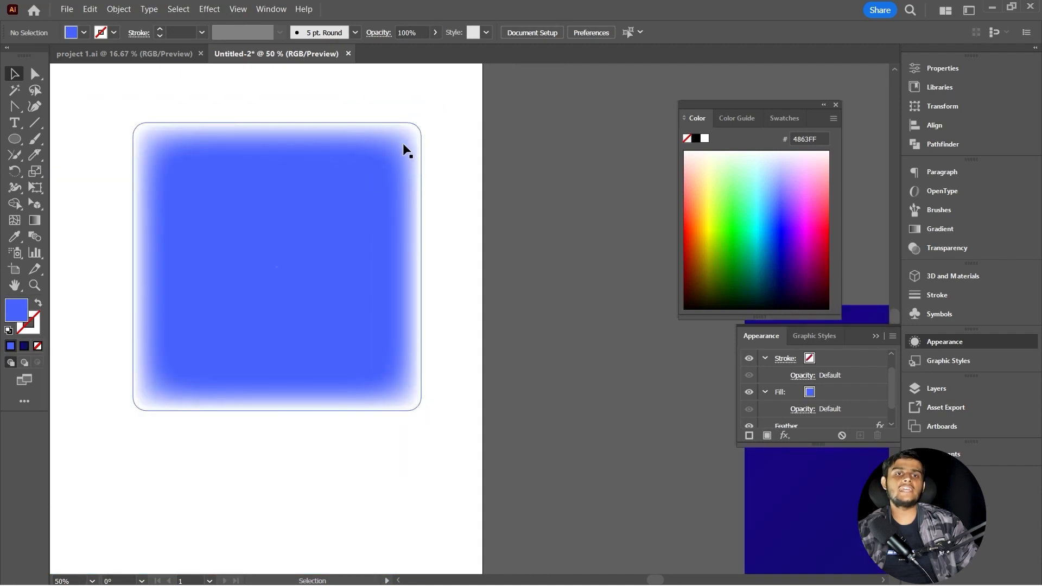
{"action": "left_click", "coordinate": [402, 142]}
{"action": "key", "text": "ctrl+z"}
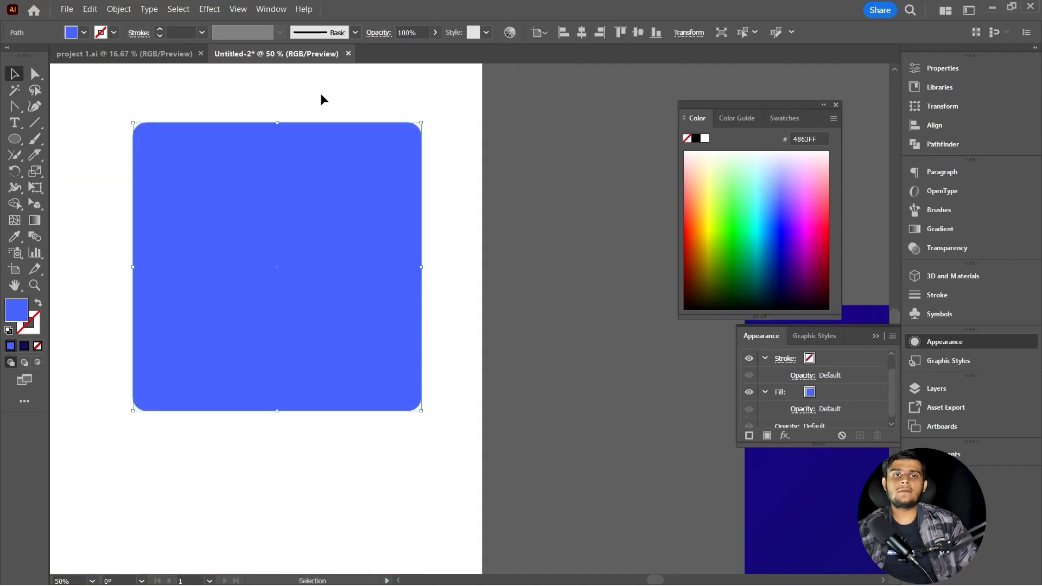
- Start an Inner Glow effect on the blue square with a 15 px blur
{"action": "left_click", "coordinate": [209, 9]}
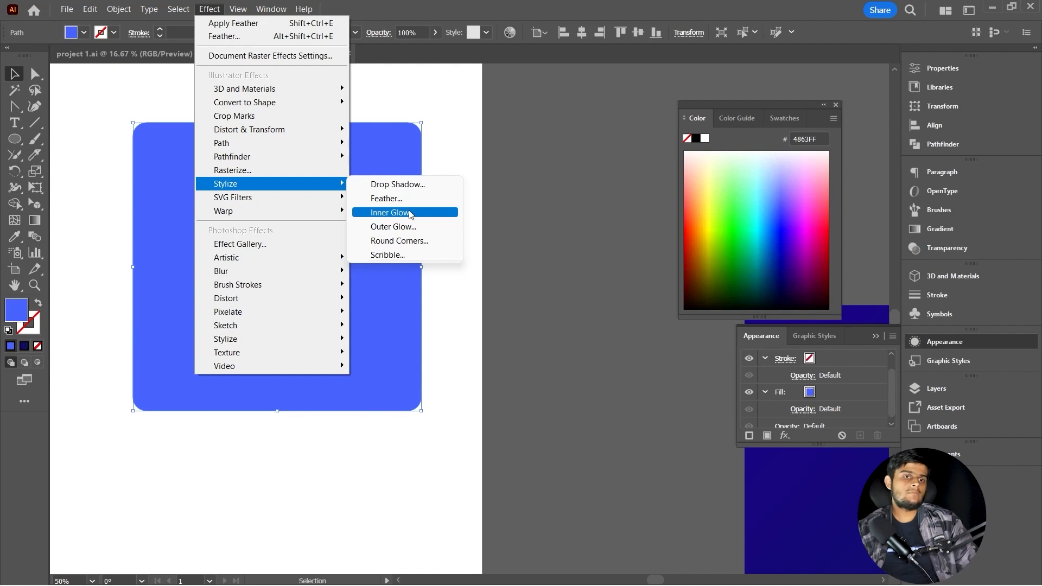
{"action": "left_click", "coordinate": [410, 212]}
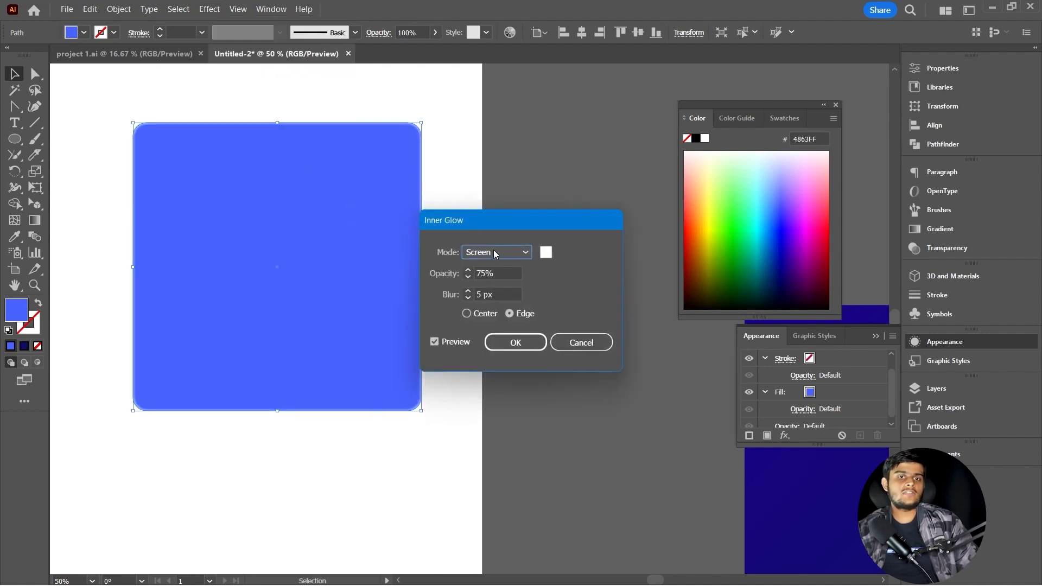
{"action": "double_click", "coordinate": [479, 294]}
{"action": "type", "text": "15"}
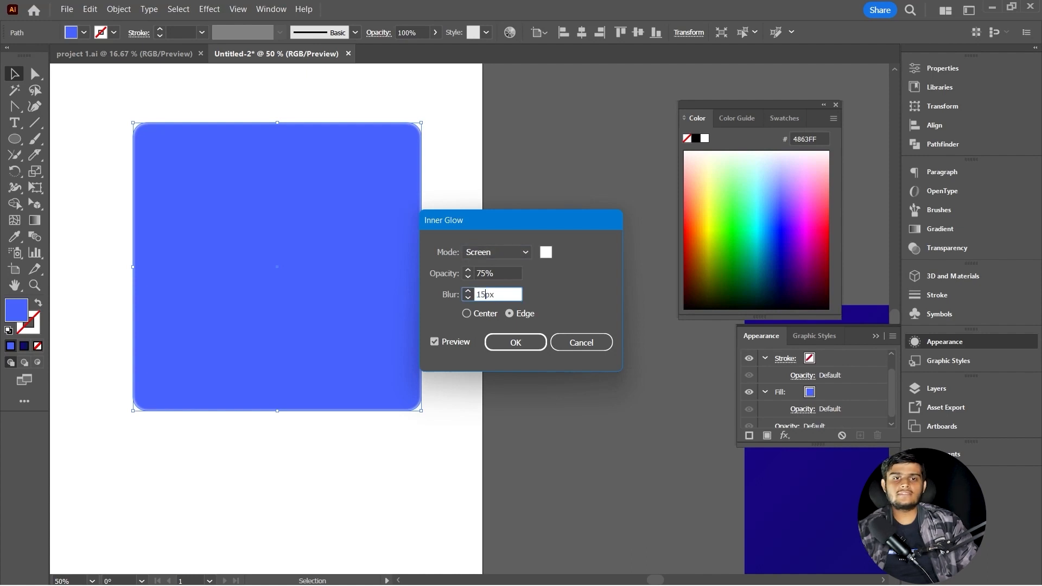
{"action": "left_click", "coordinate": [503, 271]}
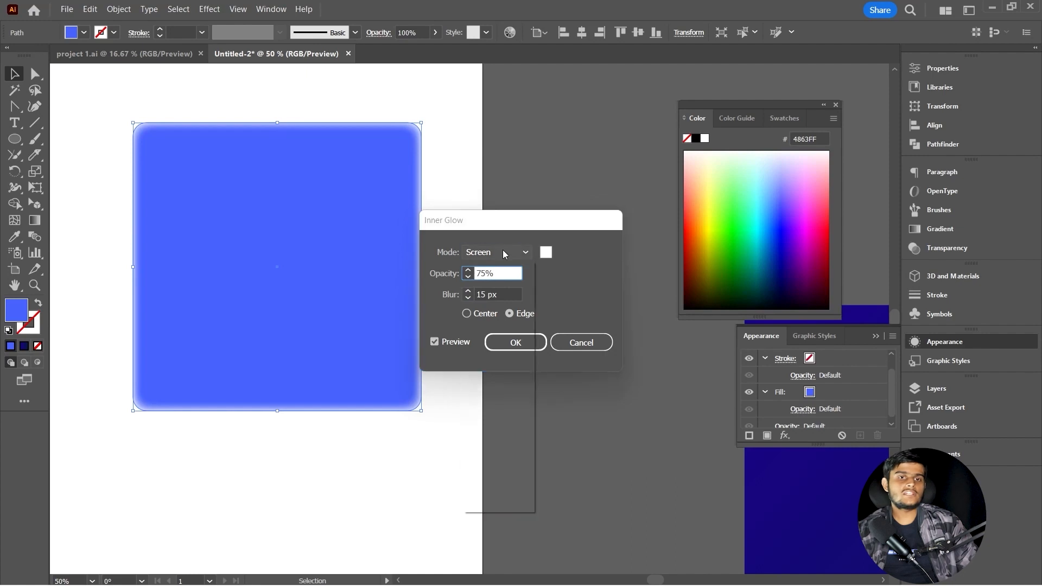
- Set the inner glow's blend mode to Normal and its colour to black
{"action": "left_click", "coordinate": [503, 250]}
{"action": "left_click", "coordinate": [503, 264]}
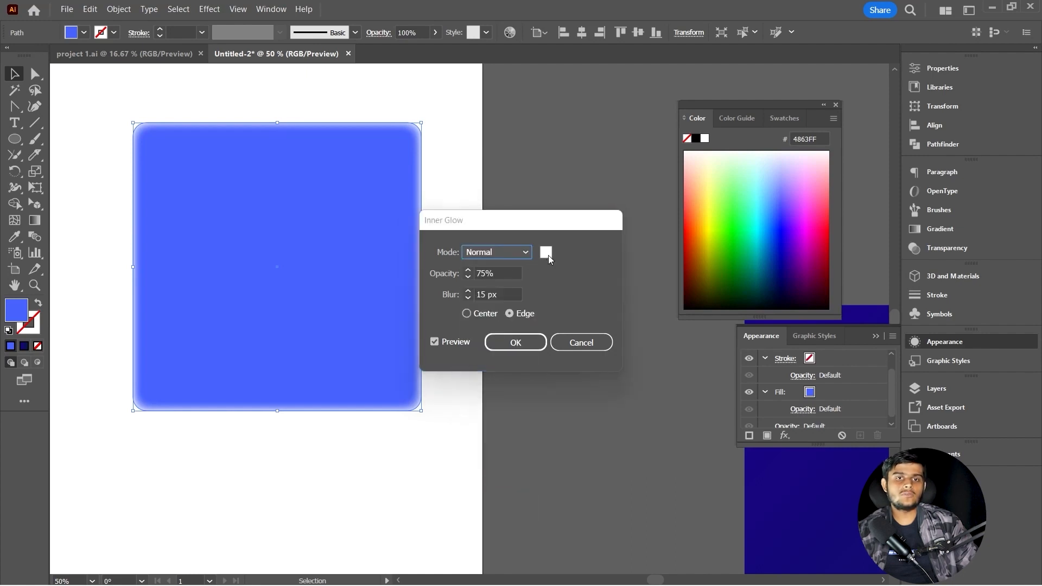
{"action": "left_click", "coordinate": [546, 253]}
{"action": "left_click_drag", "start_coordinate": [318, 309], "coordinate": [267, 349]}
{"action": "left_click", "coordinate": [623, 183]}
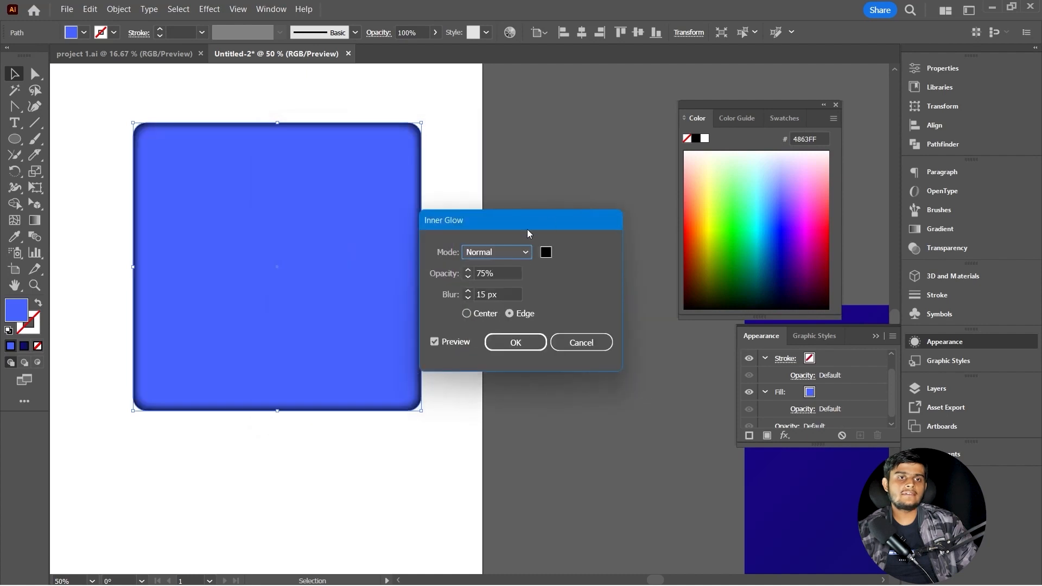
- Set the inner glow's opacity to 50% and apply the effect to the blue square
{"action": "left_click", "coordinate": [481, 274]}
{"action": "left_click_drag", "start_coordinate": [477, 274], "coordinate": [500, 272]}
{"action": "type", "text": "6"}
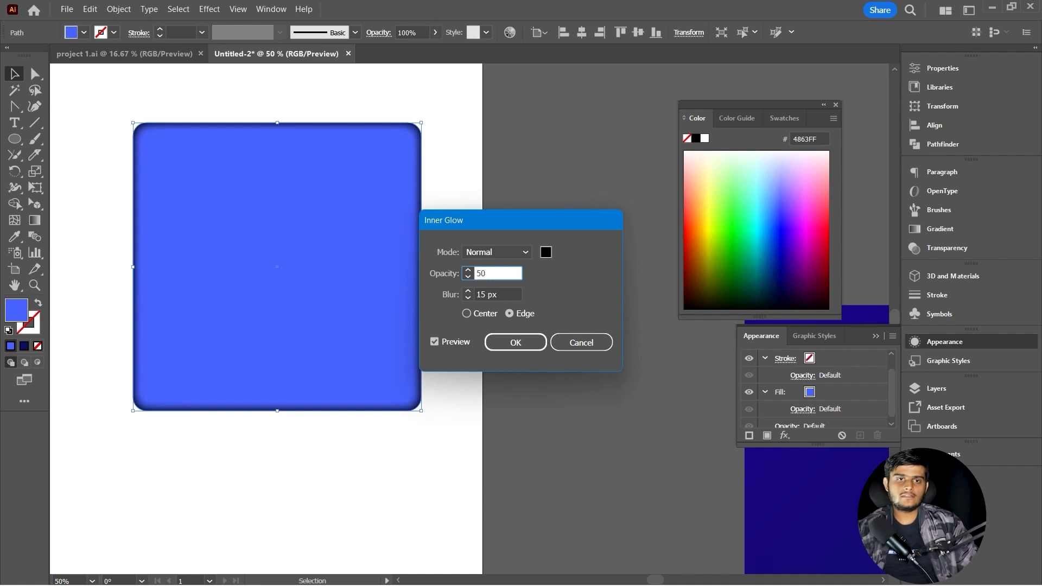
{"action": "key", "text": "Return"}
{"action": "left_click", "coordinate": [530, 259]}
{"action": "scroll", "coordinate": [533, 259], "scroll_direction": "down", "scroll_amount": 1}
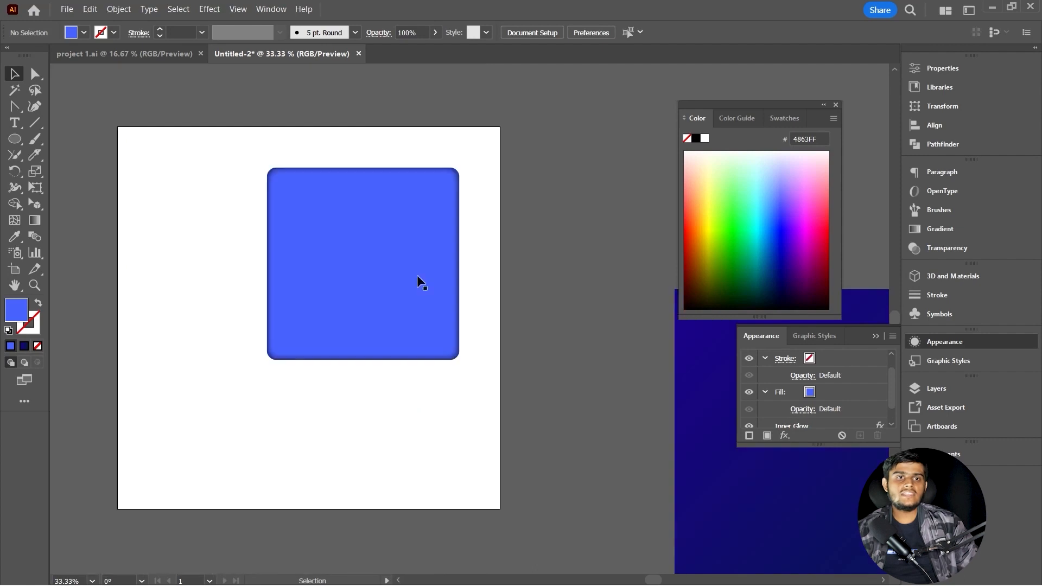
- Inspect the blue square's darkened edges up close and undo its inner glow
{"action": "scroll", "coordinate": [476, 276], "scroll_direction": "up", "scroll_amount": 2}
{"action": "left_click", "coordinate": [448, 432]}
{"action": "scroll", "coordinate": [339, 398], "scroll_direction": "down", "scroll_amount": 2}
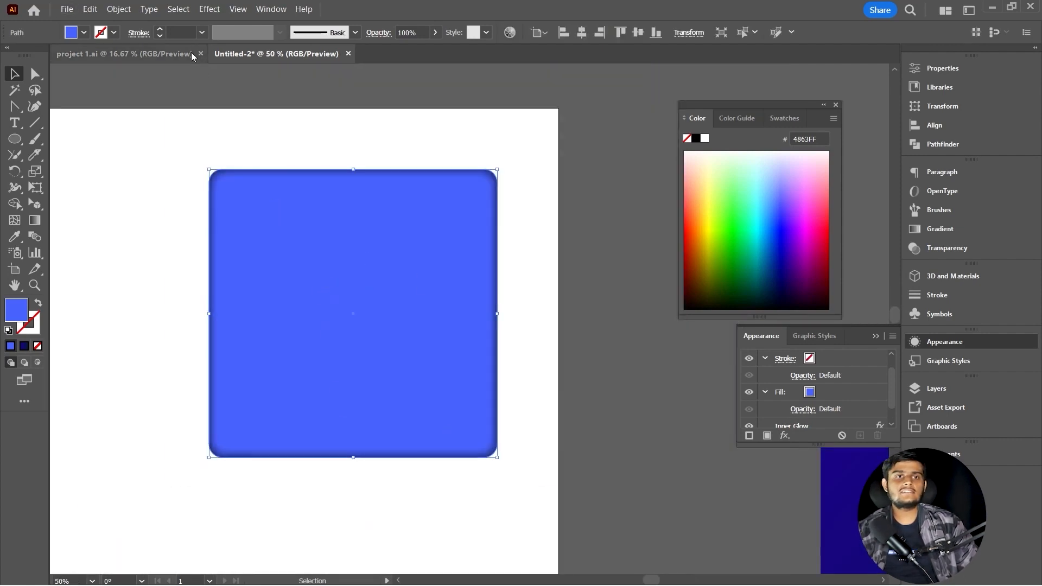
{"action": "key", "text": "a"}
{"action": "key", "text": "ctrl+z"}
{"action": "key", "text": "v"}
- Move the blue square about 166 px left and 9 px down on the artboard
{"action": "left_click", "coordinate": [209, 9]}
{"action": "mouse_move", "coordinate": [281, 192]}
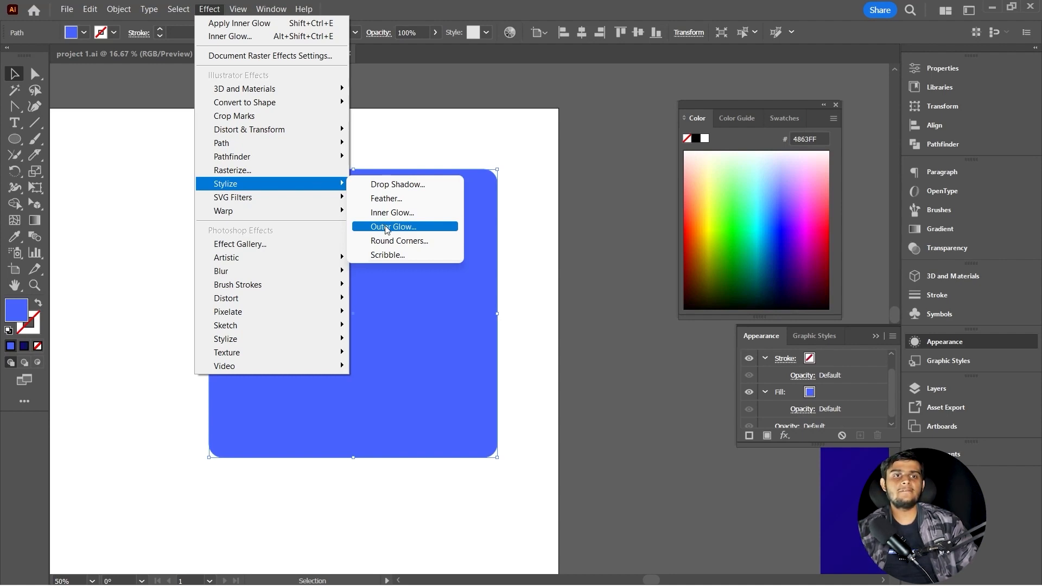
{"action": "left_click", "coordinate": [427, 392]}
{"action": "left_click_drag", "start_coordinate": [429, 320], "coordinate": [334, 325]}
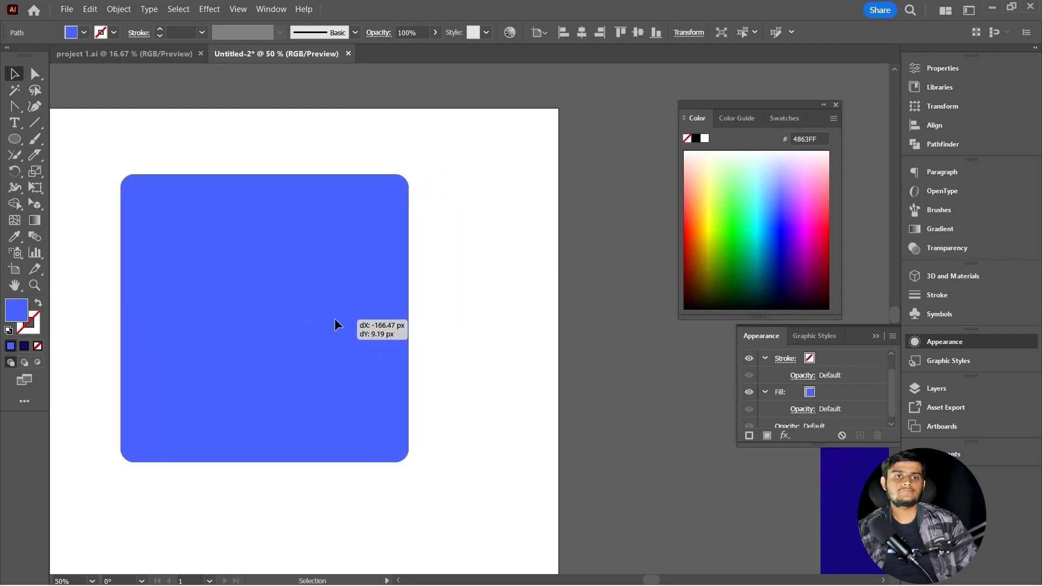
- Apply a Free Distort effect to the blue square with its corners unmoved, and stretch the square slightly wider and taller
{"action": "left_click", "coordinate": [209, 9]}
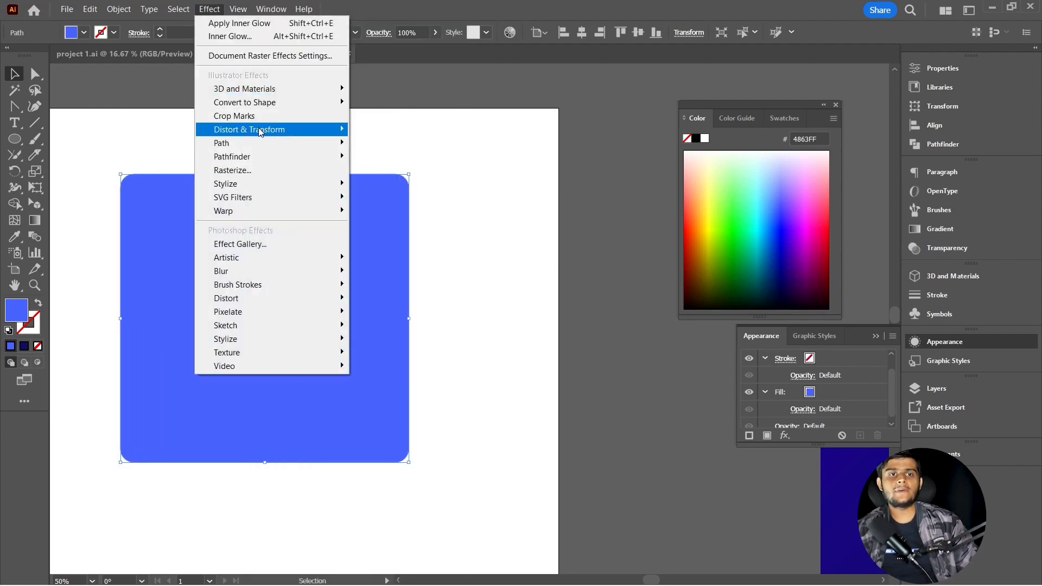
{"action": "mouse_move", "coordinate": [260, 128]}
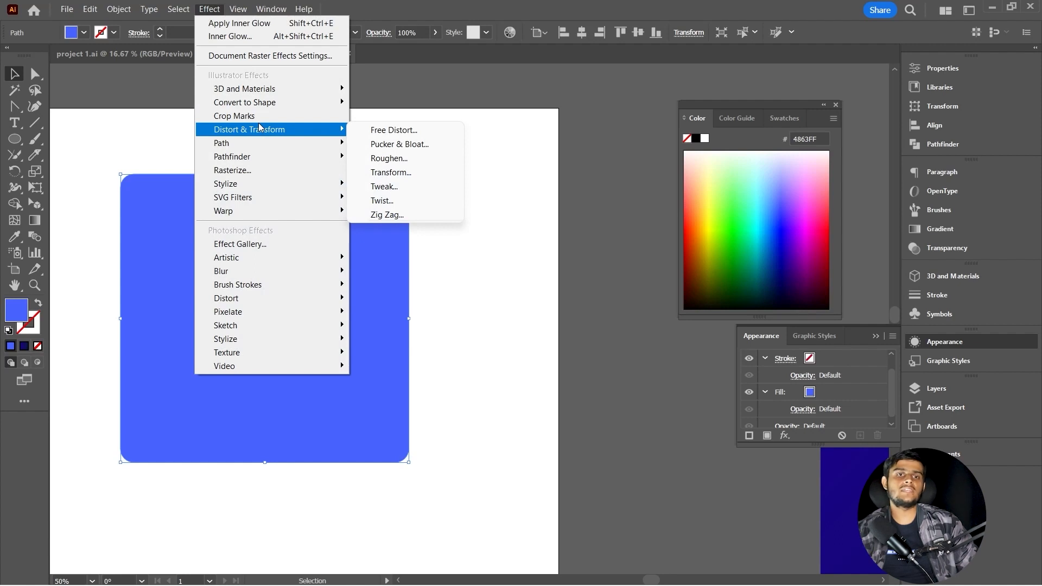
{"action": "left_click", "coordinate": [375, 131]}
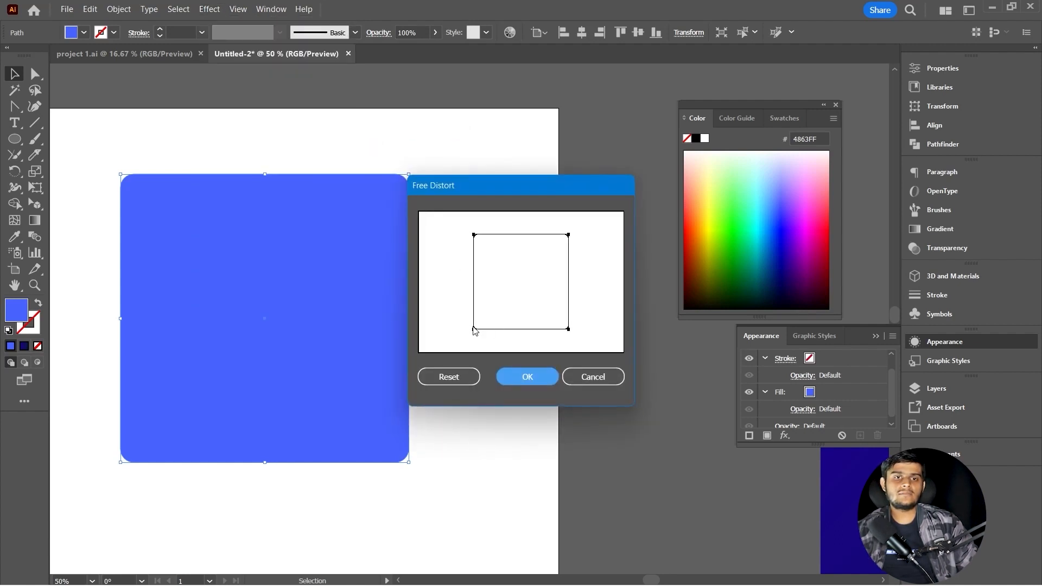
{"action": "left_click", "coordinate": [341, 241]}
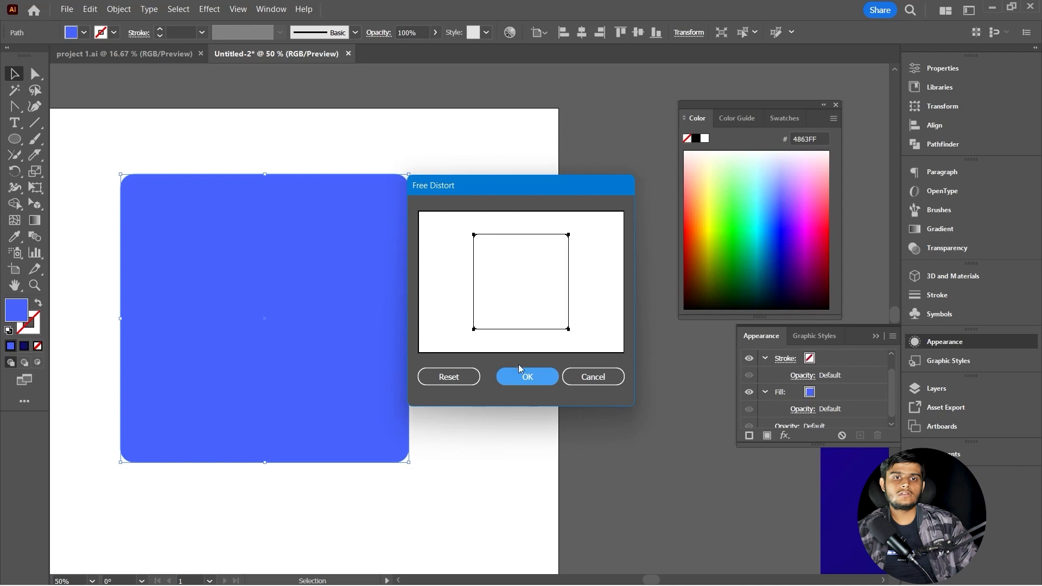
{"action": "left_click", "coordinate": [528, 377]}
{"action": "left_click_drag", "start_coordinate": [409, 174], "coordinate": [416, 142]}
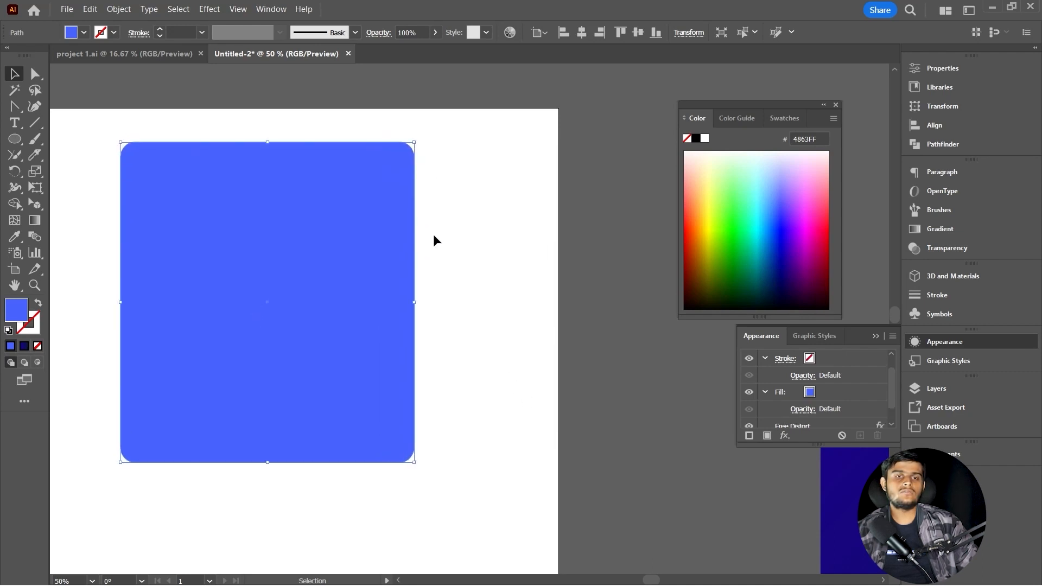
- Start a Pucker & Bloat effect on the blue shape and pucker it to -93%
{"action": "key", "text": "ctrl+minus"}
{"action": "left_click", "coordinate": [210, 9]}
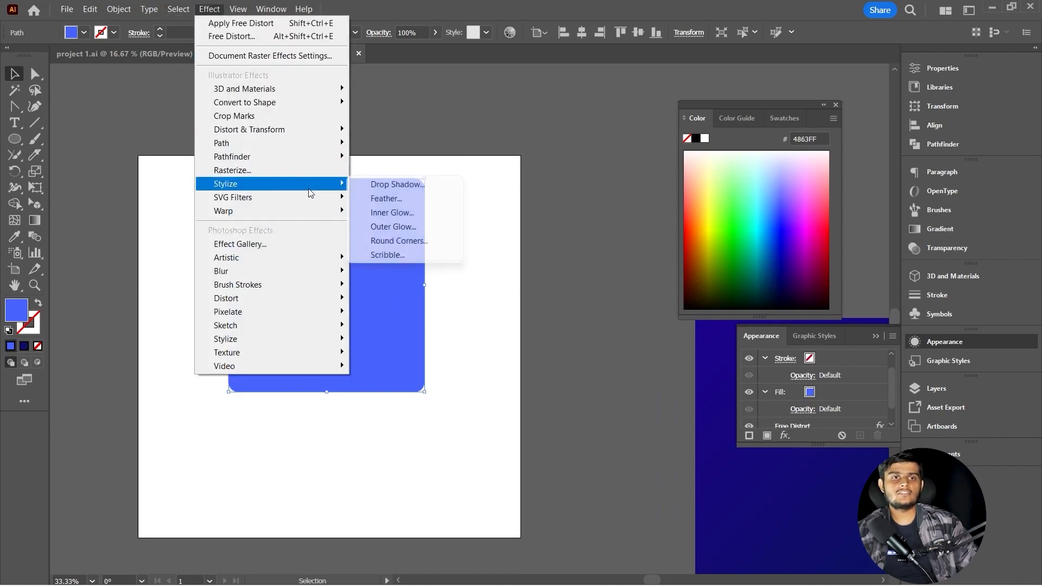
{"action": "mouse_move", "coordinate": [345, 134]}
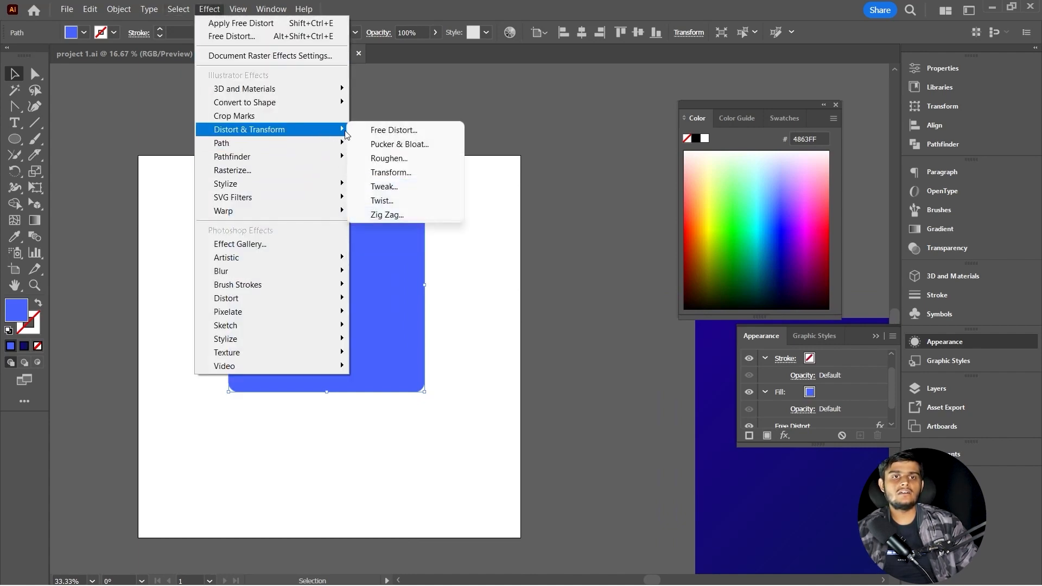
{"action": "left_click", "coordinate": [383, 144]}
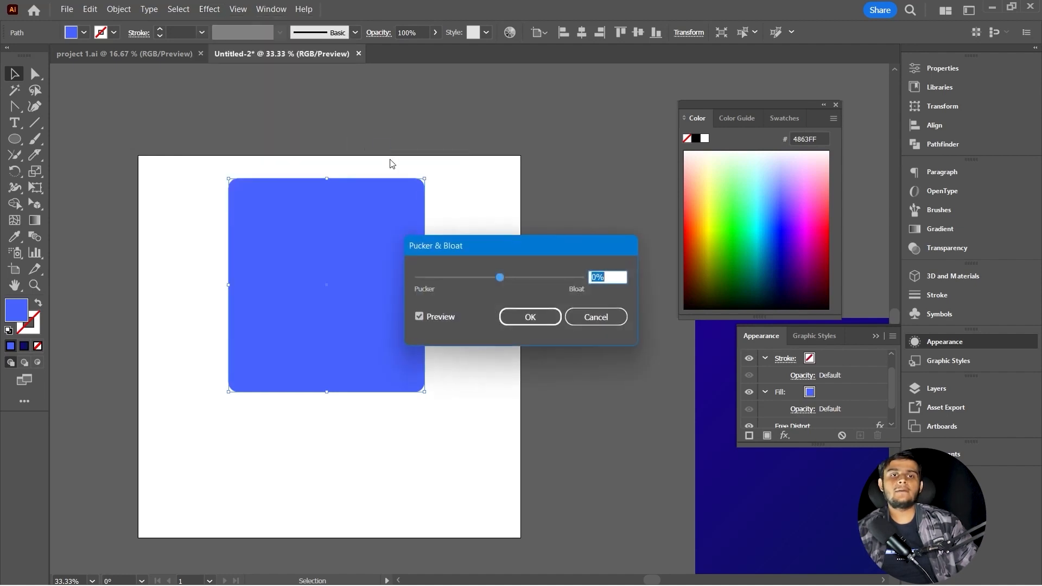
{"action": "left_click_drag", "start_coordinate": [500, 280], "coordinate": [474, 282]}
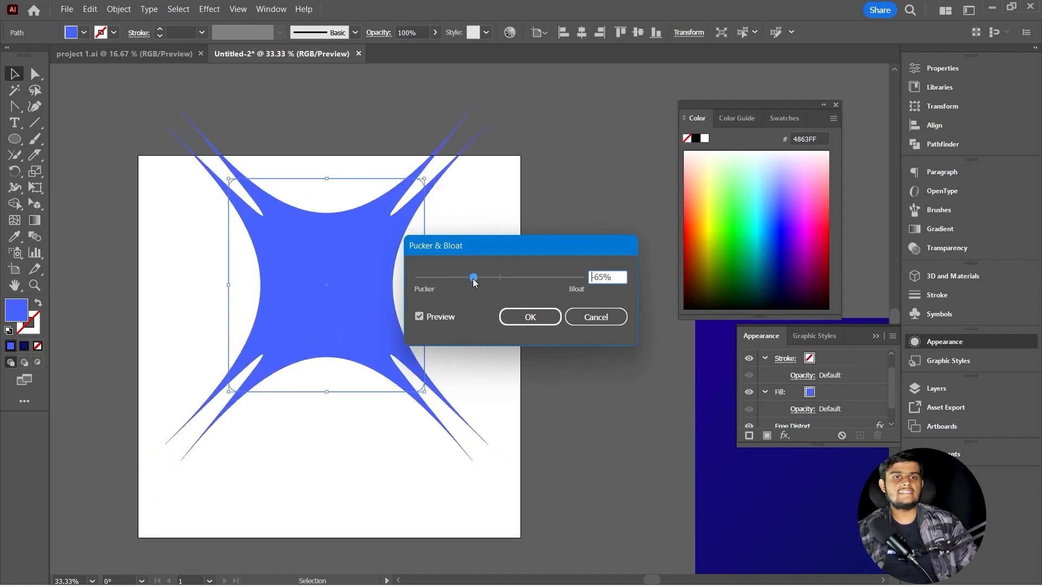
{"action": "mouse_move", "coordinate": [473, 281]}
{"action": "left_mouse_down"}
{"action": "mouse_move", "coordinate": [548, 269]}
{"action": "mouse_move", "coordinate": [595, 279]}
{"action": "mouse_move", "coordinate": [461, 276]}
{"action": "left_mouse_up"}
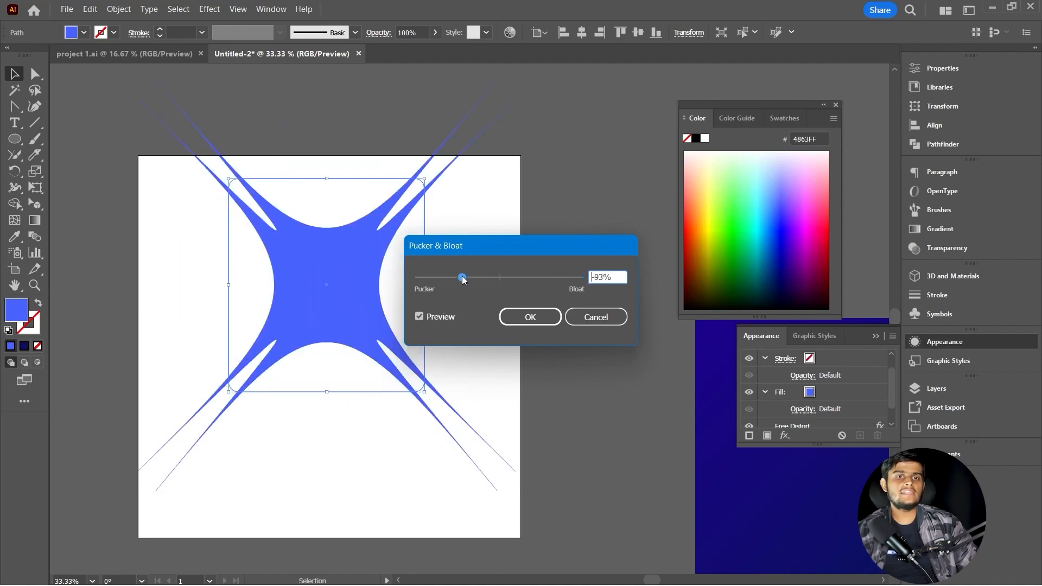
- Bloat the shape to 117%, apply the effect, and undo it to restore the plain blue shape
{"action": "left_click_drag", "start_coordinate": [463, 279], "coordinate": [549, 282]}
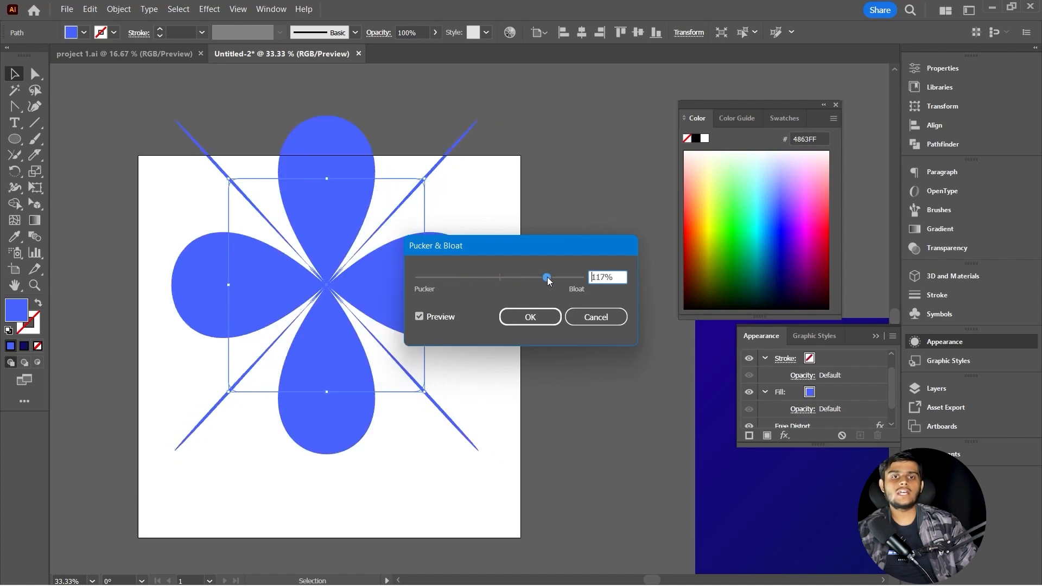
{"action": "left_click", "coordinate": [546, 319]}
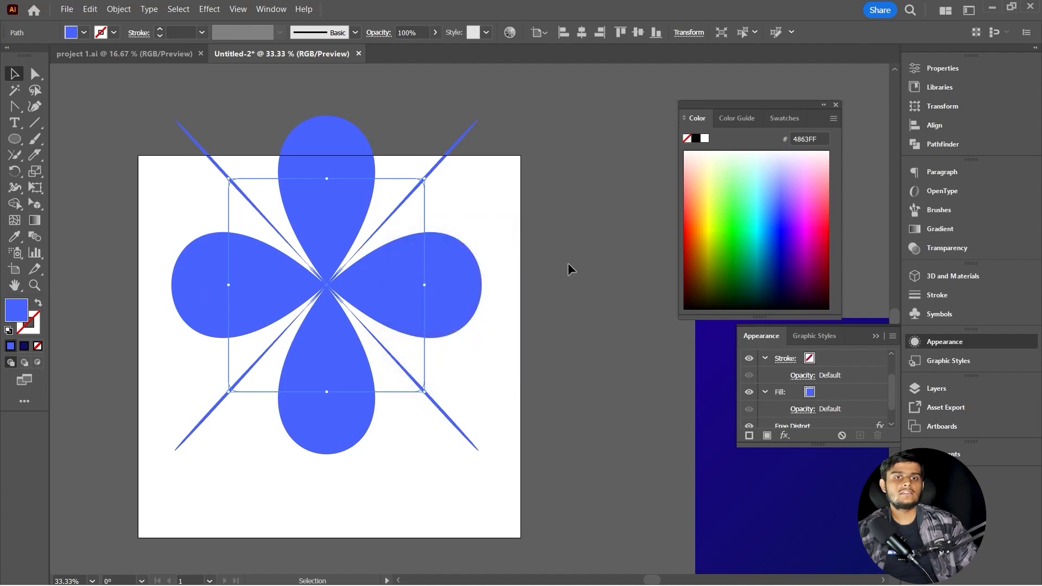
{"action": "left_click", "coordinate": [568, 263]}
{"action": "left_click", "coordinate": [407, 296]}
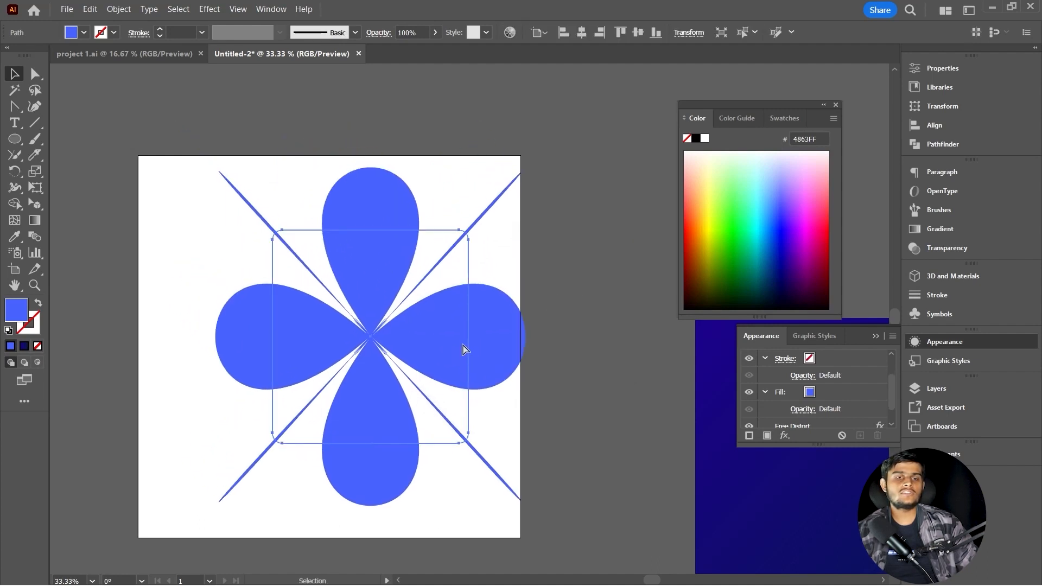
{"action": "key", "text": "ctrl+z"}
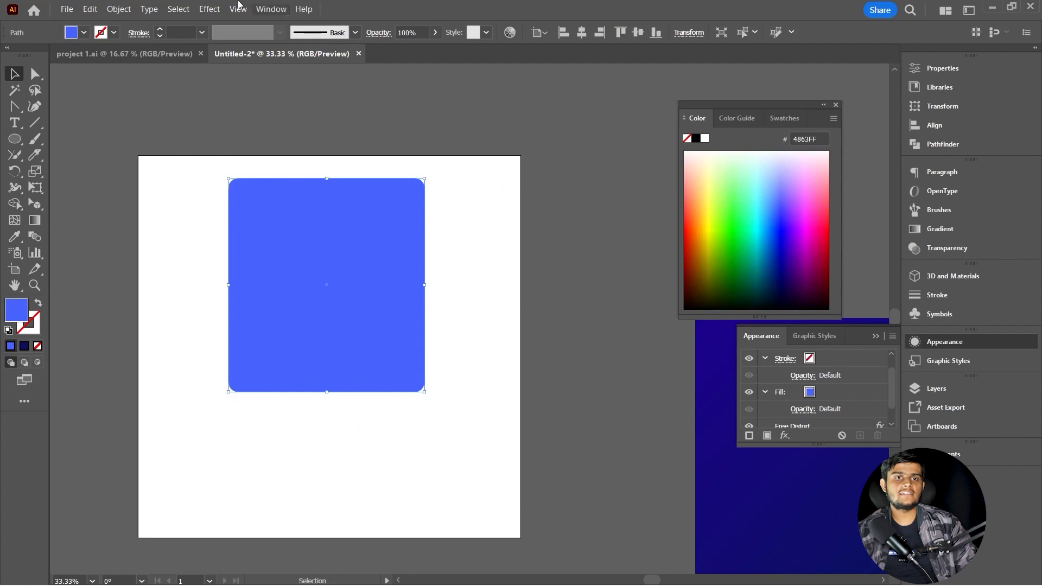
- Start a Roughen effect on the blue shape with a relative size of 2% and a detail of 0 per inch
{"action": "left_click", "coordinate": [210, 9]}
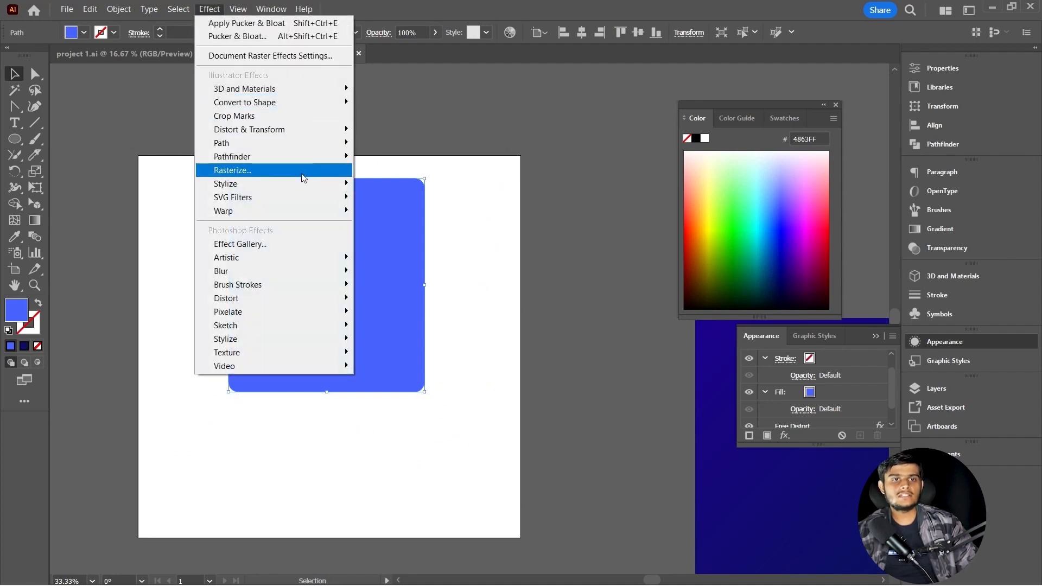
{"action": "mouse_move", "coordinate": [318, 129]}
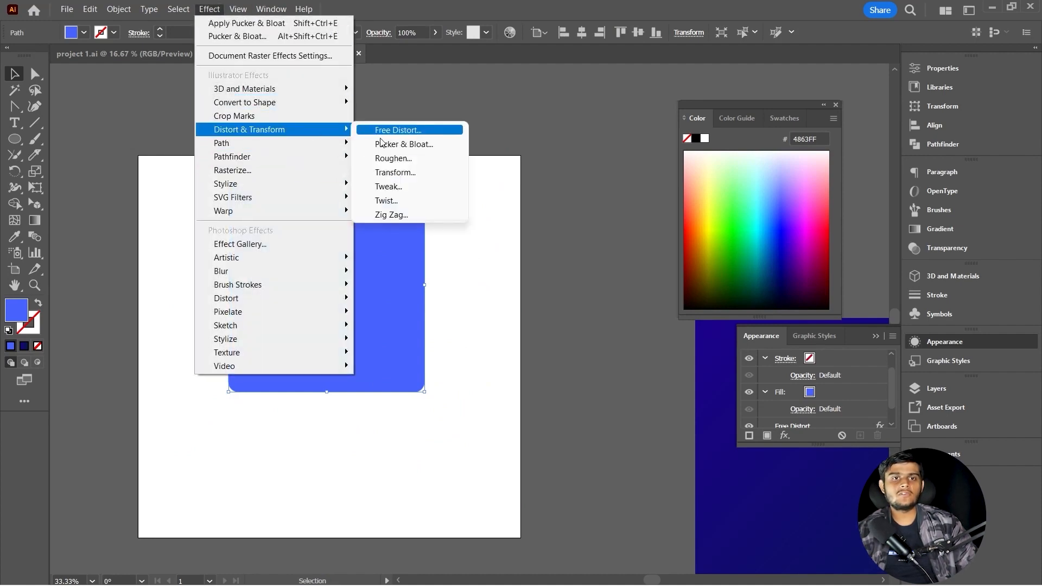
{"action": "left_click", "coordinate": [404, 162]}
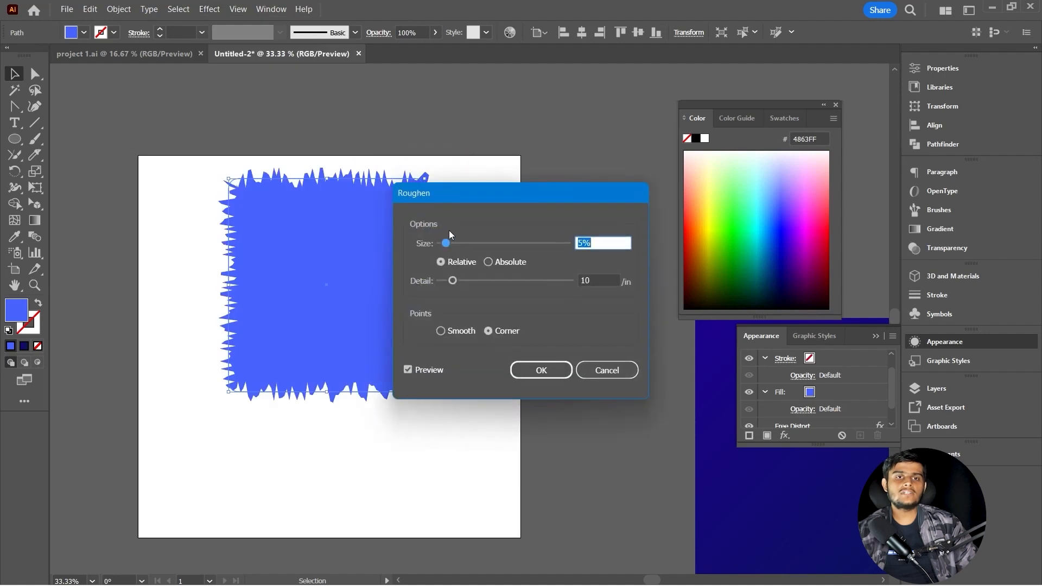
{"action": "left_click_drag", "start_coordinate": [474, 197], "coordinate": [524, 181]}
{"action": "left_click_drag", "start_coordinate": [493, 228], "coordinate": [494, 265]}
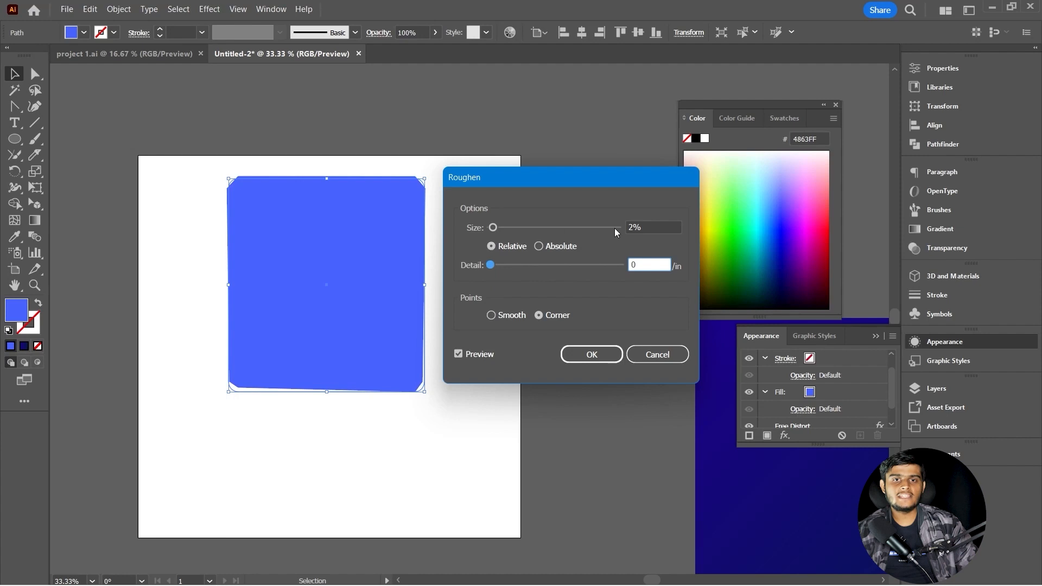
- Switch the roughening to smooth points with a detail of 2 per inch and apply the effect
{"action": "left_click", "coordinate": [503, 319]}
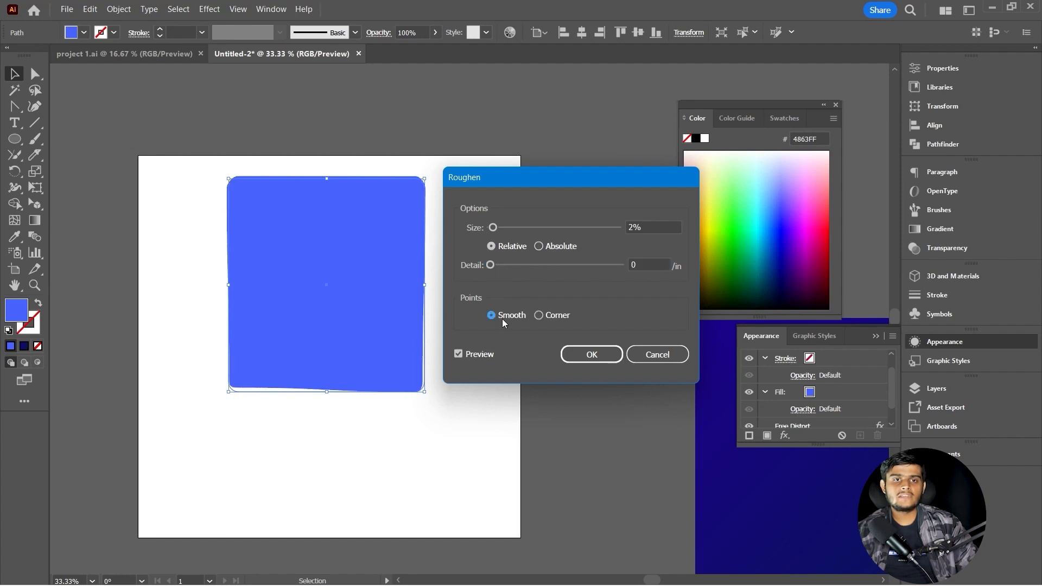
{"action": "left_click", "coordinate": [641, 261]}
{"action": "key", "text": "Up"}
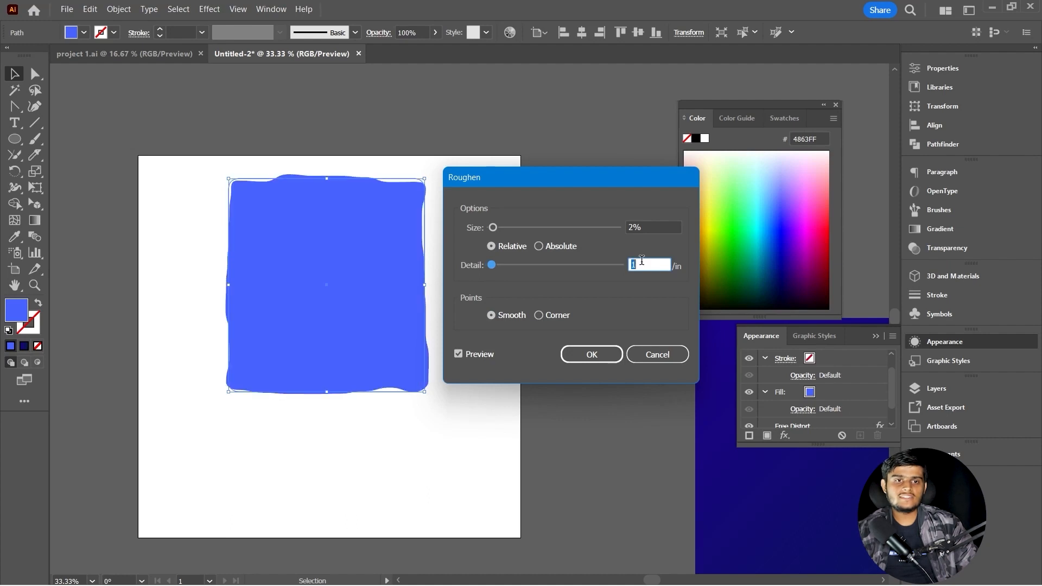
{"action": "key", "text": "Up"}
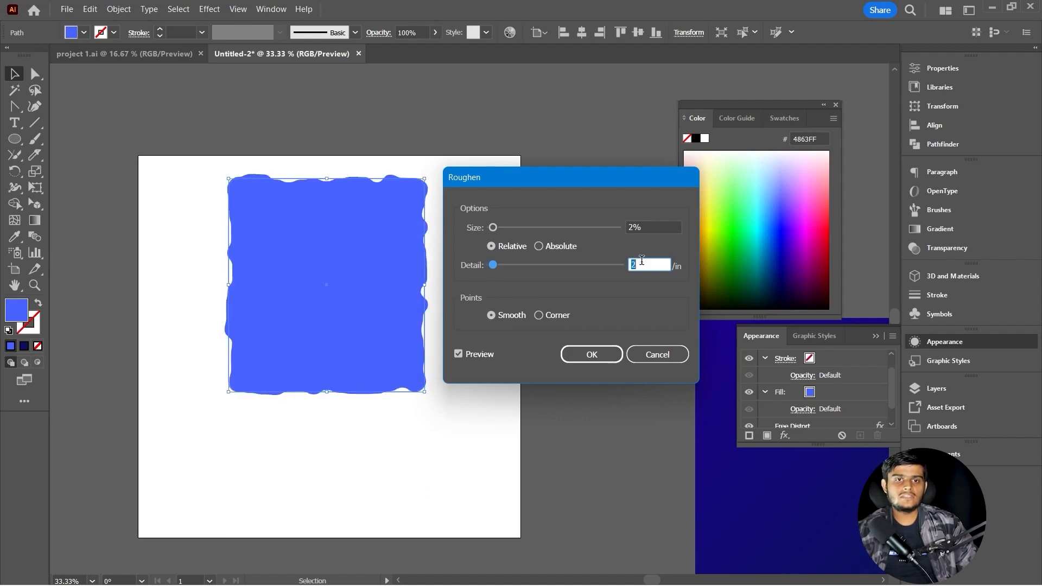
{"action": "left_click", "coordinate": [586, 360]}
- Enlarge and recentre the roughened shape on the artboard, and change its fill to off-white F2F1E7
{"action": "left_click_drag", "start_coordinate": [423, 392], "coordinate": [492, 466]}
{"action": "left_click_drag", "start_coordinate": [365, 401], "coordinate": [329, 408]}
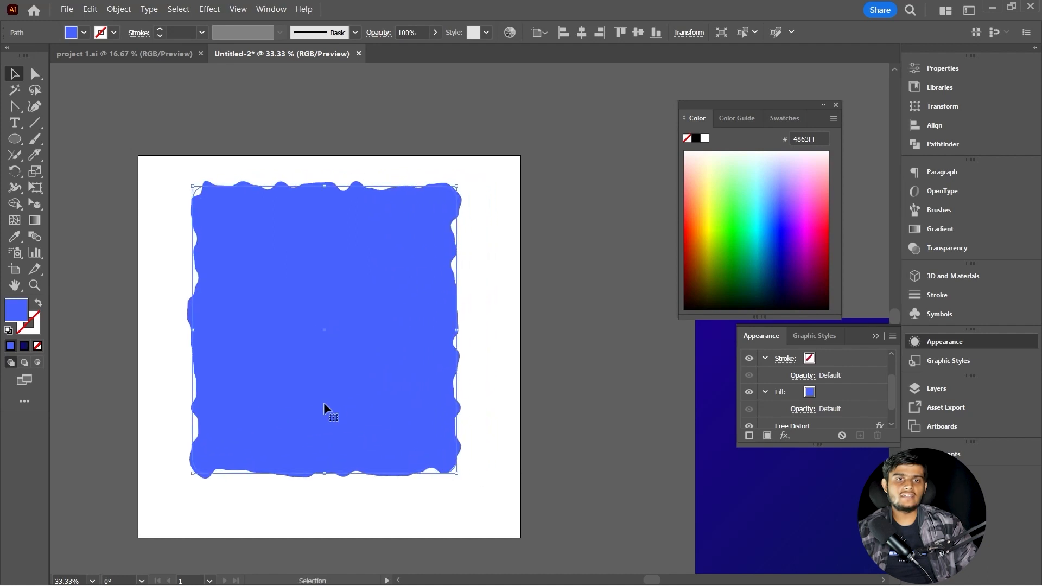
{"action": "double_click", "coordinate": [17, 309]}
{"action": "left_click_drag", "start_coordinate": [383, 185], "coordinate": [282, 192]}
{"action": "left_click", "coordinate": [475, 324]}
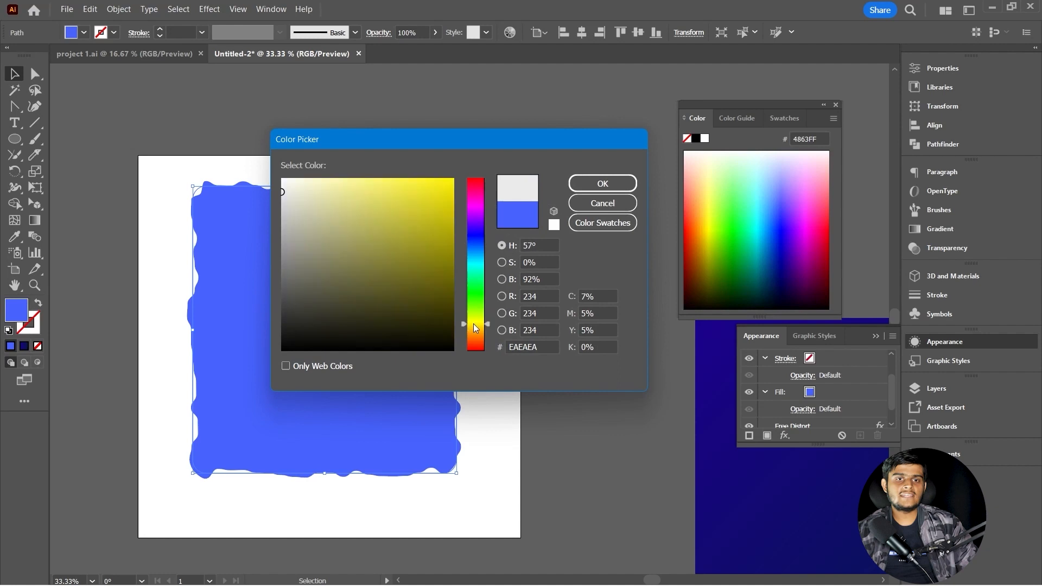
{"action": "left_click", "coordinate": [289, 187]}
{"action": "left_click", "coordinate": [593, 189]}
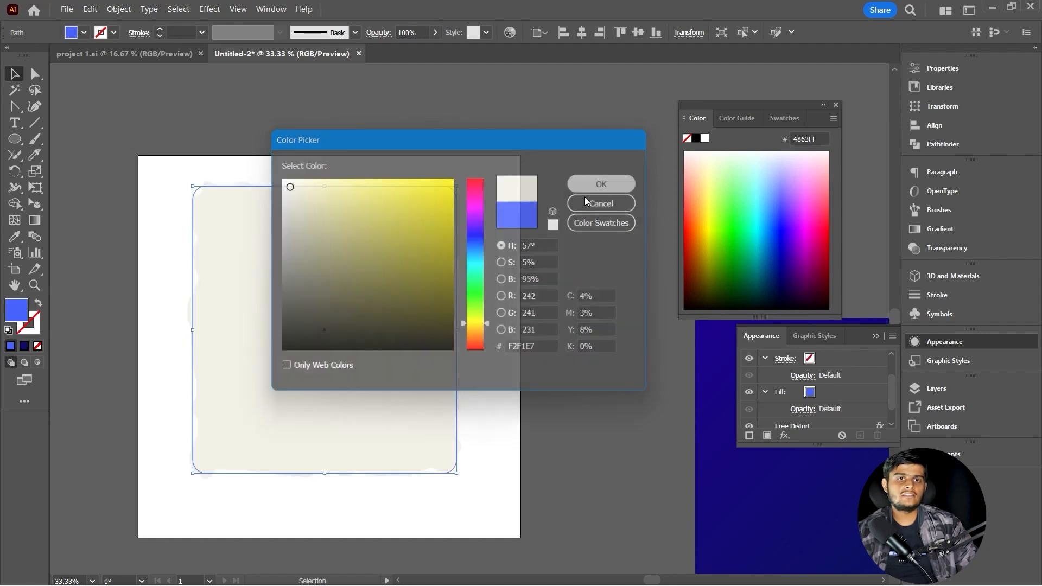
- Move the dark blue gradient square onto the artboard behind the roughened shape, and select the off-white shape
{"action": "left_click", "coordinate": [552, 272]}
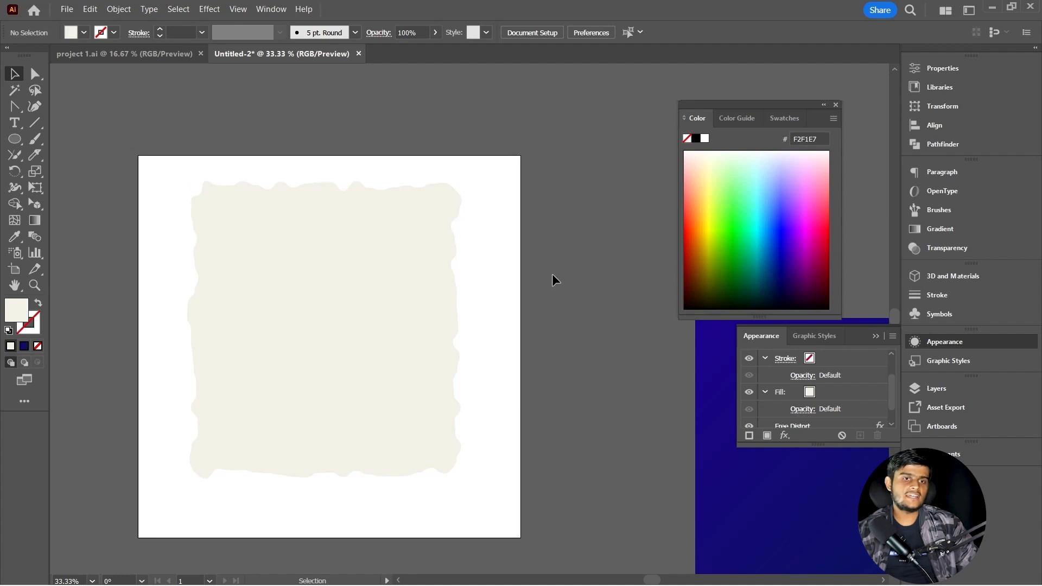
{"action": "left_click_drag", "start_coordinate": [725, 483], "coordinate": [189, 320]}
{"action": "mouse_move", "coordinate": [181, 320]}
{"action": "left_mouse_down"}
{"action": "mouse_move", "coordinate": [176, 332]}
{"action": "mouse_move", "coordinate": [187, 333]}
{"action": "left_mouse_up"}
{"action": "left_click", "coordinate": [358, 296]}
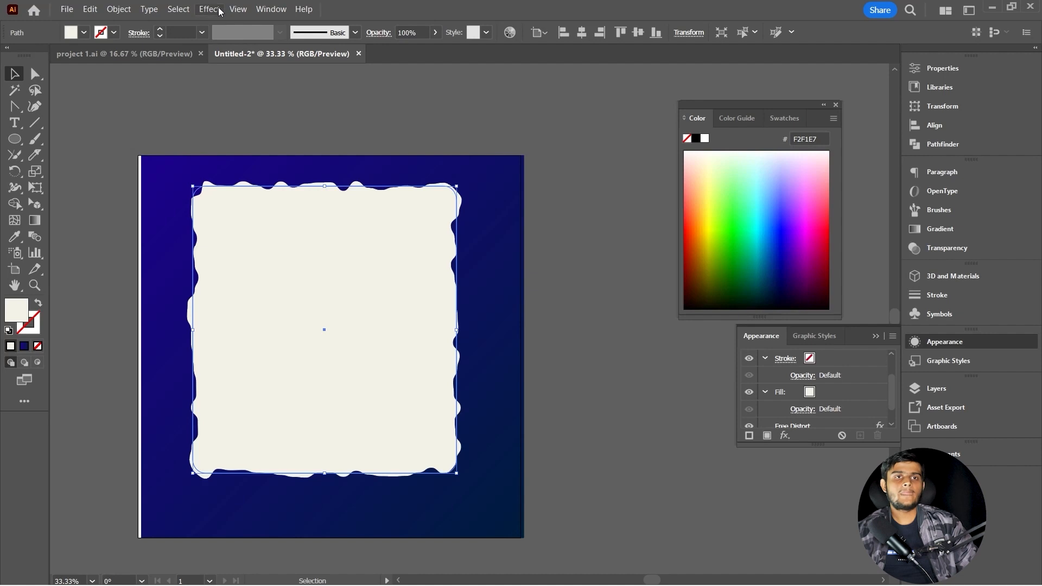
- Undo the background move, the off-white fill, the resizing and the Roughen effect
{"action": "key", "text": "ctrl+z"}
{"action": "key", "text": "ctrl+z"}
{"action": "key", "text": "ctrl+z"}
{"action": "key", "text": "ctrl+z"}
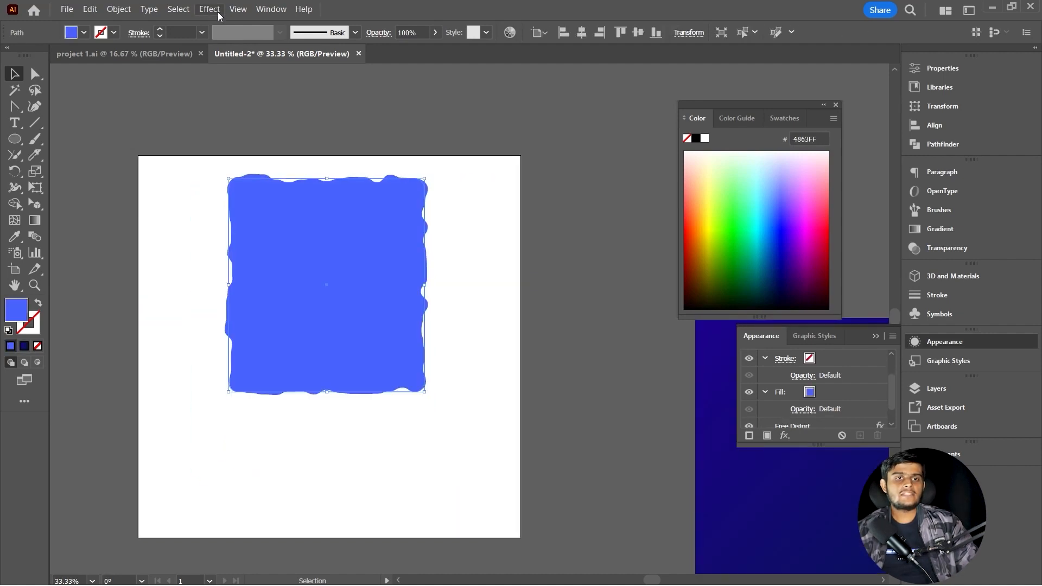
- Try the Tweak effect on the blue square with 36% horizontal and 27% vertical relative amounts, and cancel it
{"action": "left_click", "coordinate": [210, 10]}
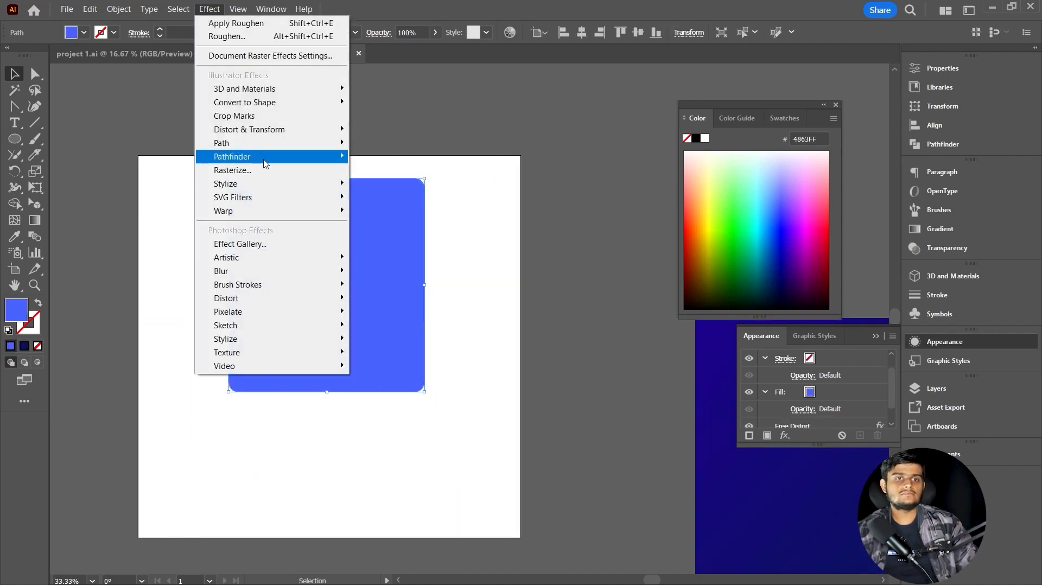
{"action": "mouse_move", "coordinate": [298, 132]}
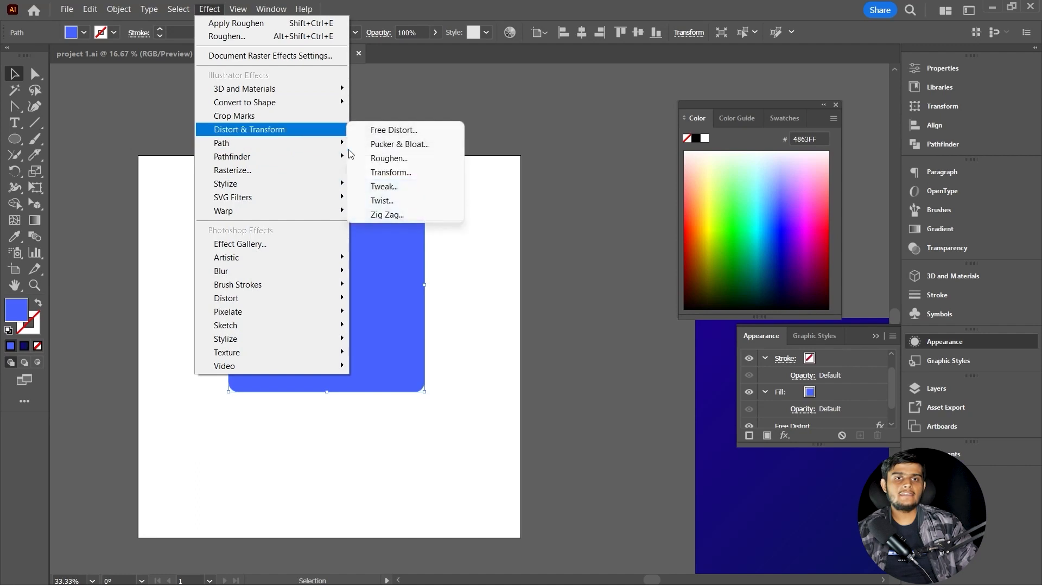
{"action": "left_click", "coordinate": [385, 187]}
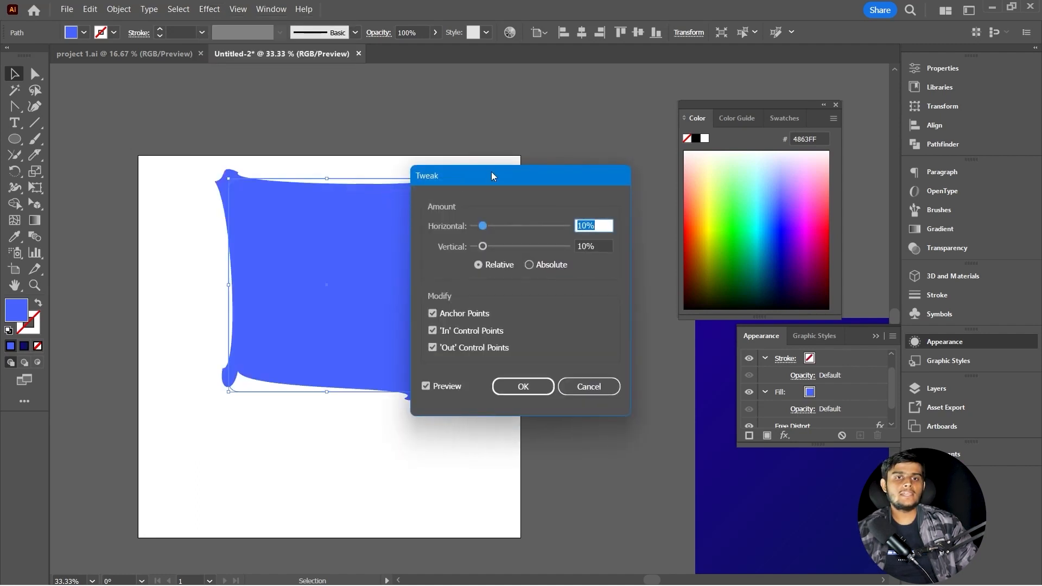
{"action": "left_click_drag", "start_coordinate": [494, 175], "coordinate": [570, 155]}
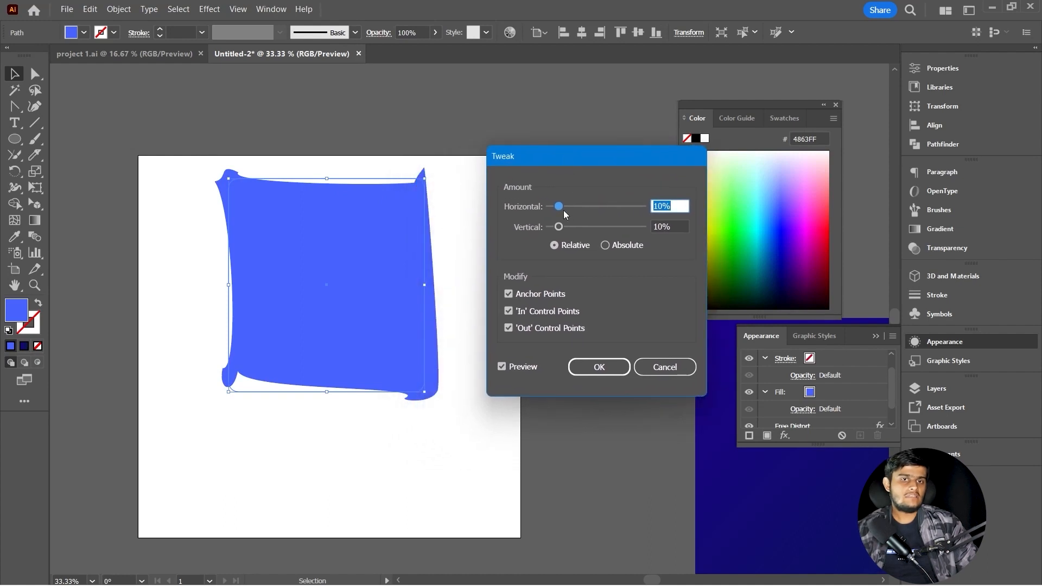
{"action": "left_click_drag", "start_coordinate": [562, 203], "coordinate": [575, 227]}
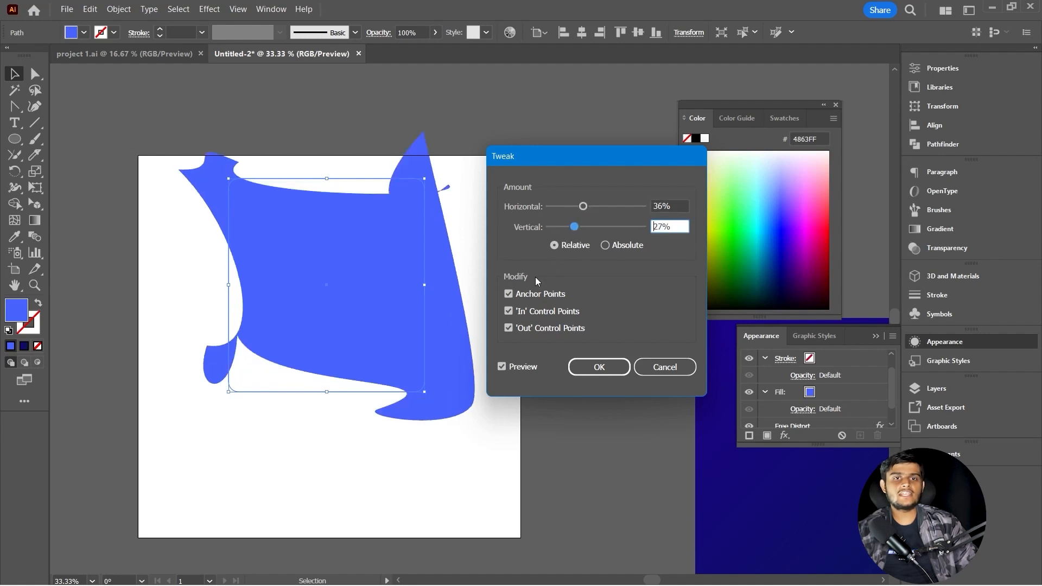
{"action": "left_click", "coordinate": [649, 368]}
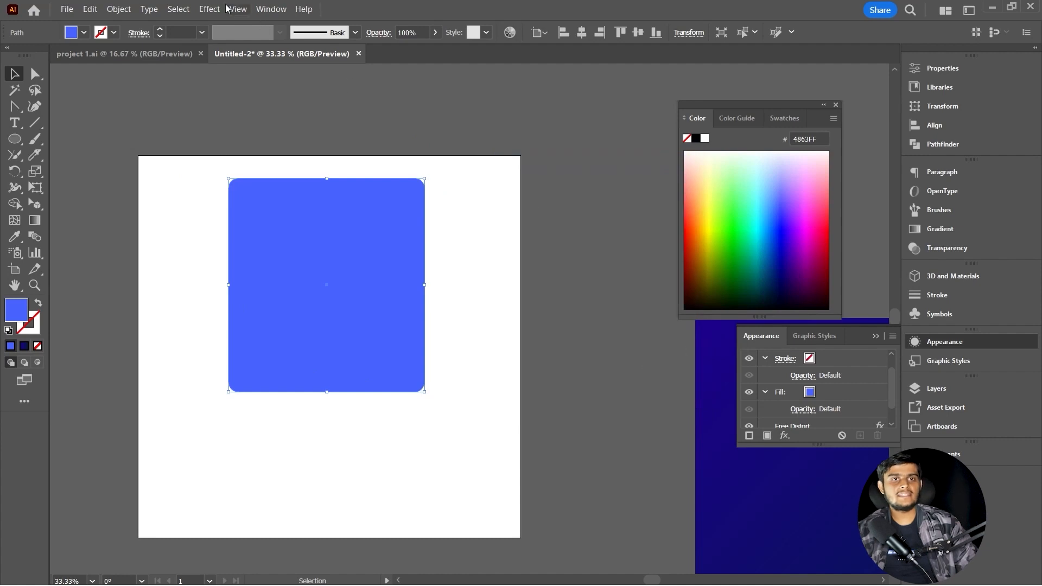
- Start a Zig Zag effect on the blue square with corner points, a size of 35 px and 11 ridges per segment
{"action": "left_click", "coordinate": [209, 9]}
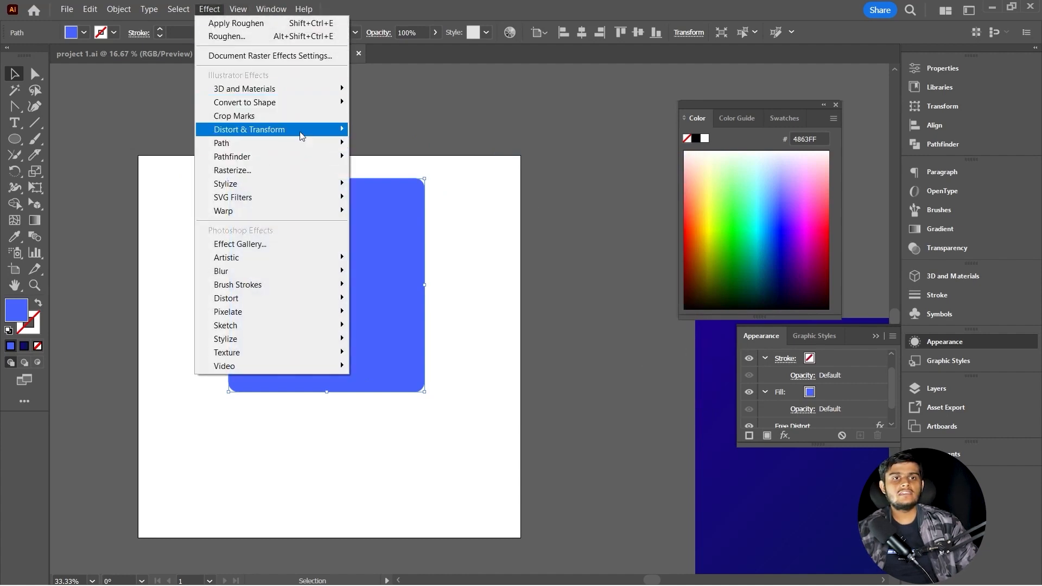
{"action": "mouse_move", "coordinate": [326, 129]}
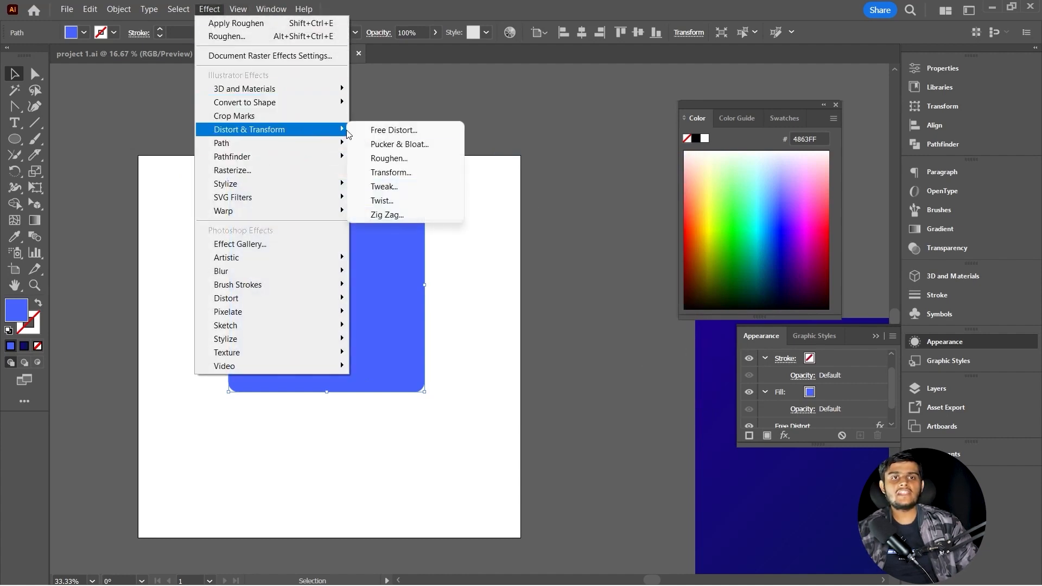
{"action": "left_click", "coordinate": [389, 215]}
{"action": "left_click_drag", "start_coordinate": [488, 199], "coordinate": [539, 186]}
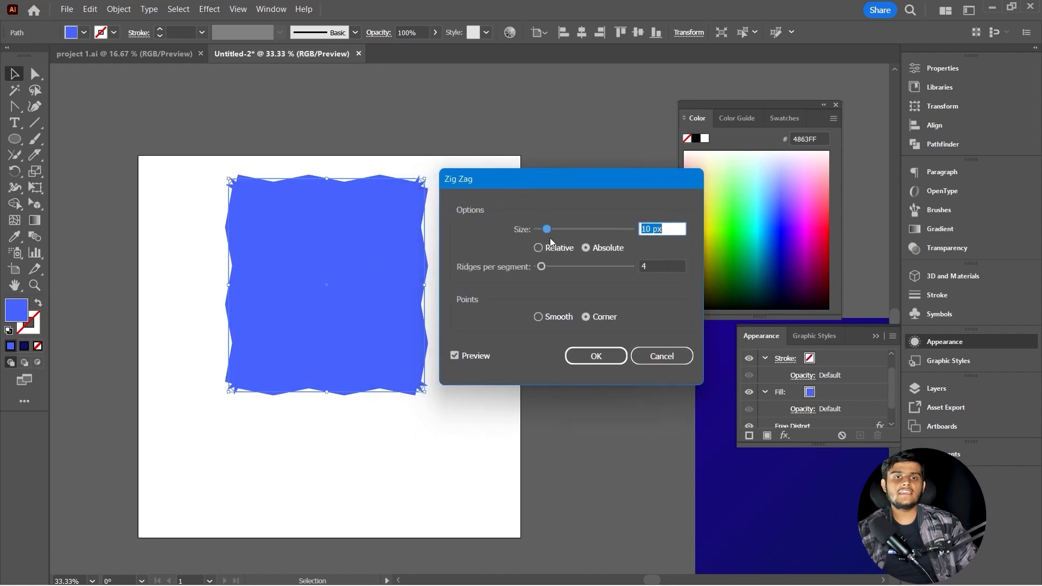
{"action": "left_click", "coordinate": [559, 266]}
{"action": "left_click", "coordinate": [555, 230]}
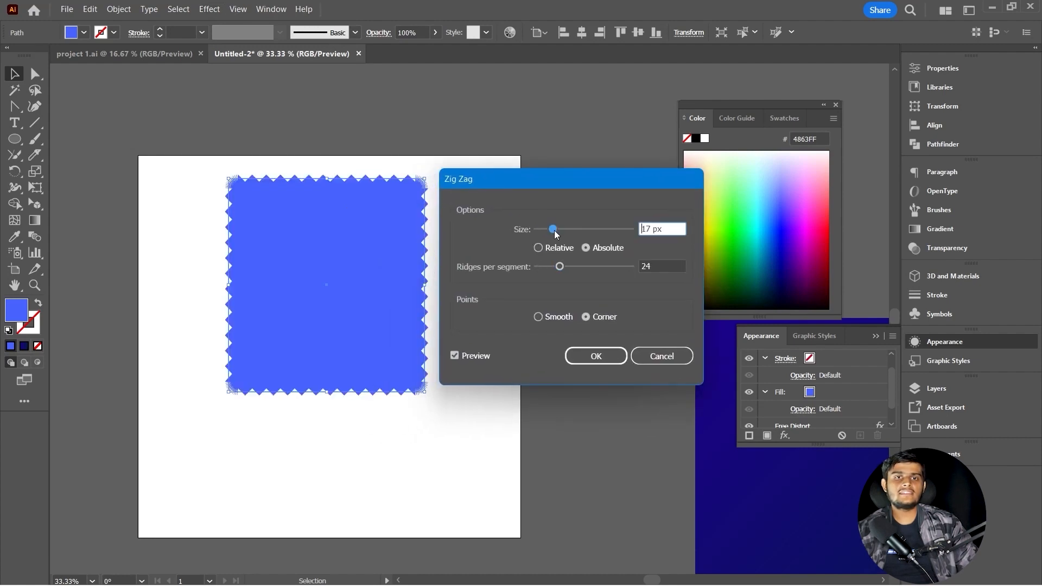
{"action": "left_click_drag", "start_coordinate": [560, 231], "coordinate": [549, 265]}
- Switch the zig zag to smooth points, reduce it to 5 px and 8 ridges per segment, and apply the effect
{"action": "left_click", "coordinate": [556, 318]}
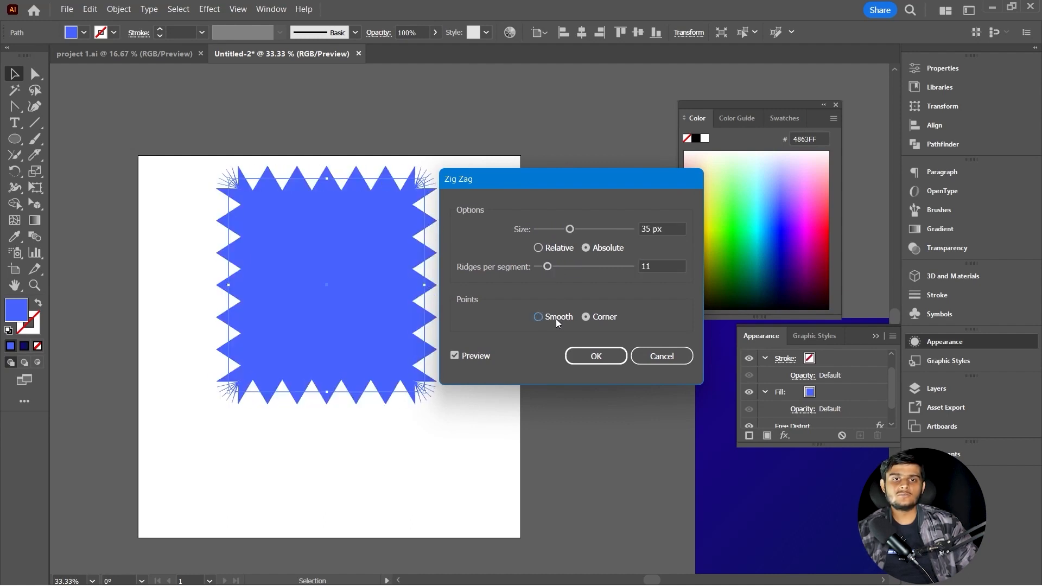
{"action": "left_click_drag", "start_coordinate": [549, 231], "coordinate": [546, 235]}
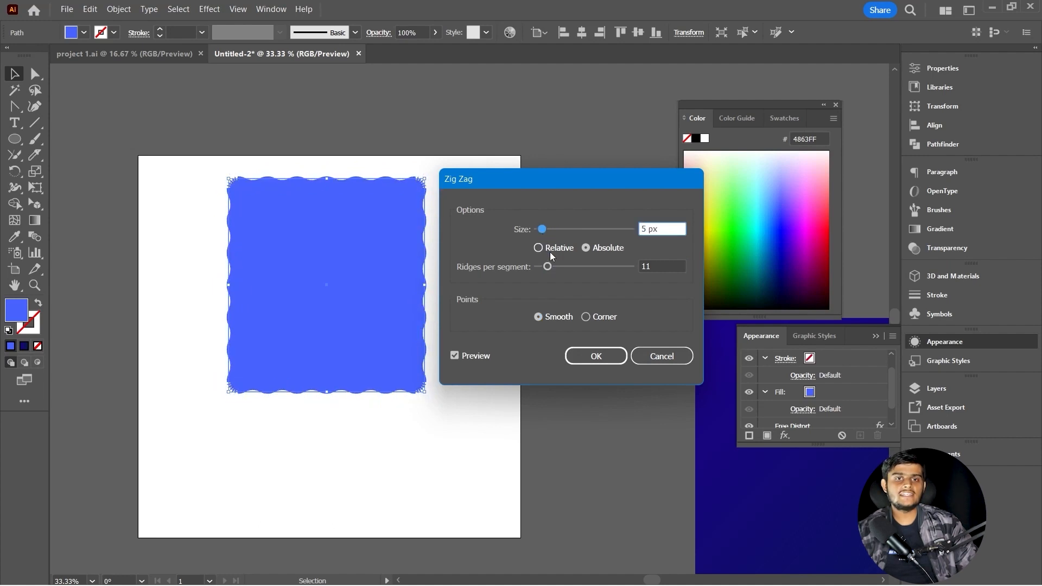
{"action": "left_click_drag", "start_coordinate": [549, 265], "coordinate": [545, 265]}
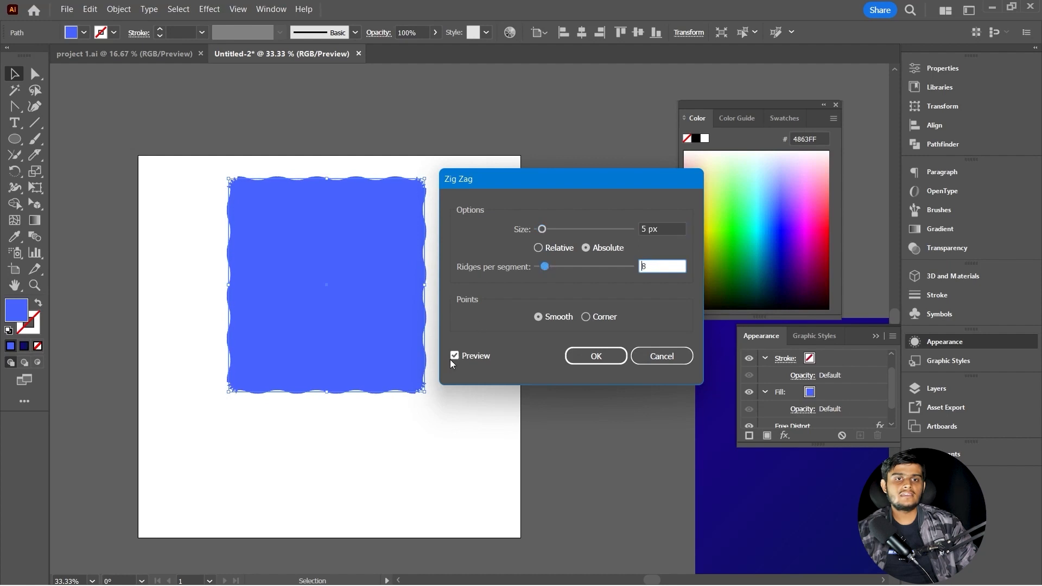
{"action": "left_click", "coordinate": [596, 355]}
{"action": "left_click", "coordinate": [394, 422]}
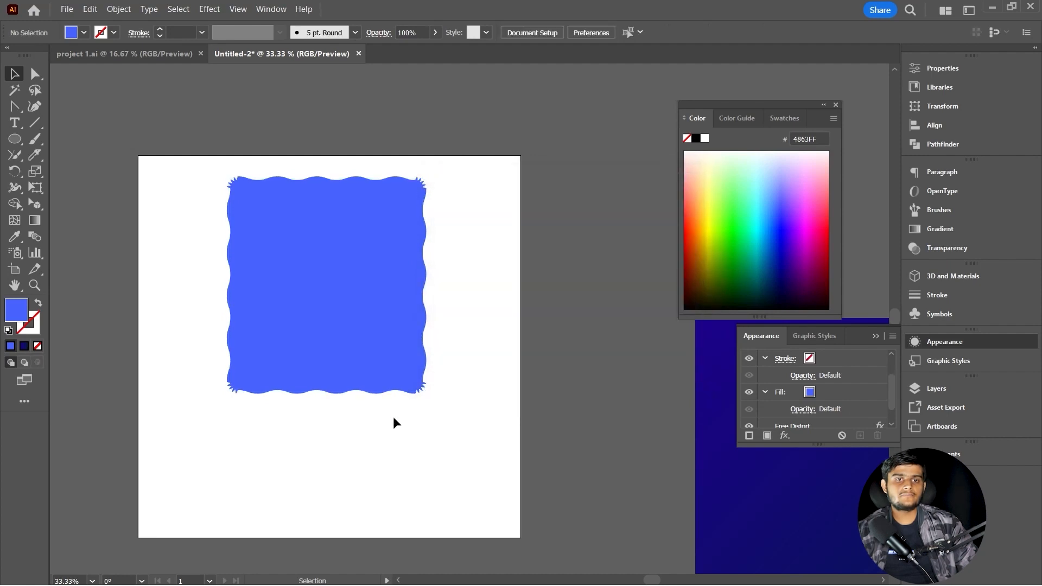
- Undo the Zig Zag effect and the earlier reshaping of the blue square, and reselect the square
{"action": "left_click", "coordinate": [311, 294]}
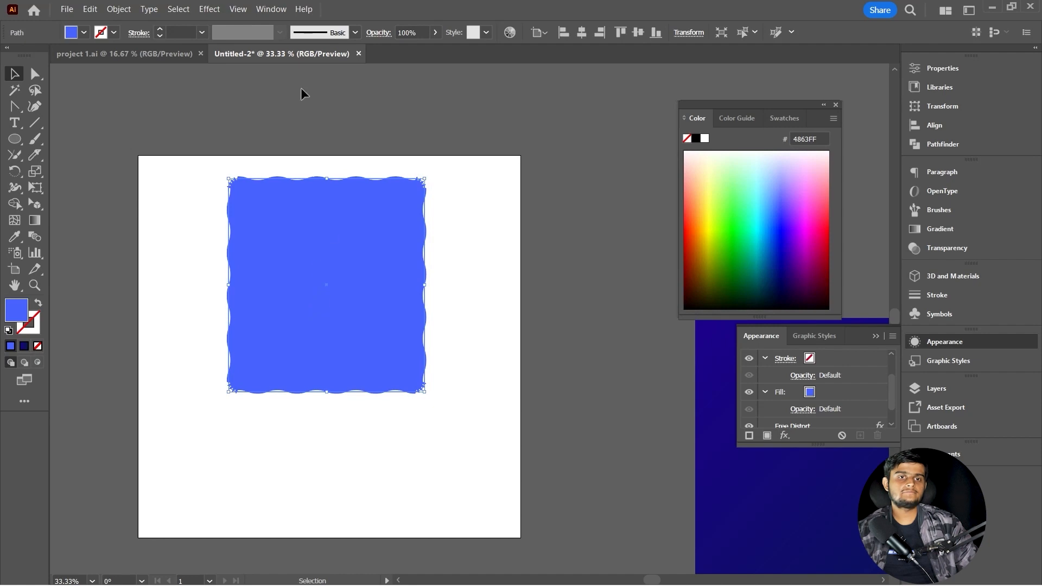
{"action": "left_click", "coordinate": [207, 10]}
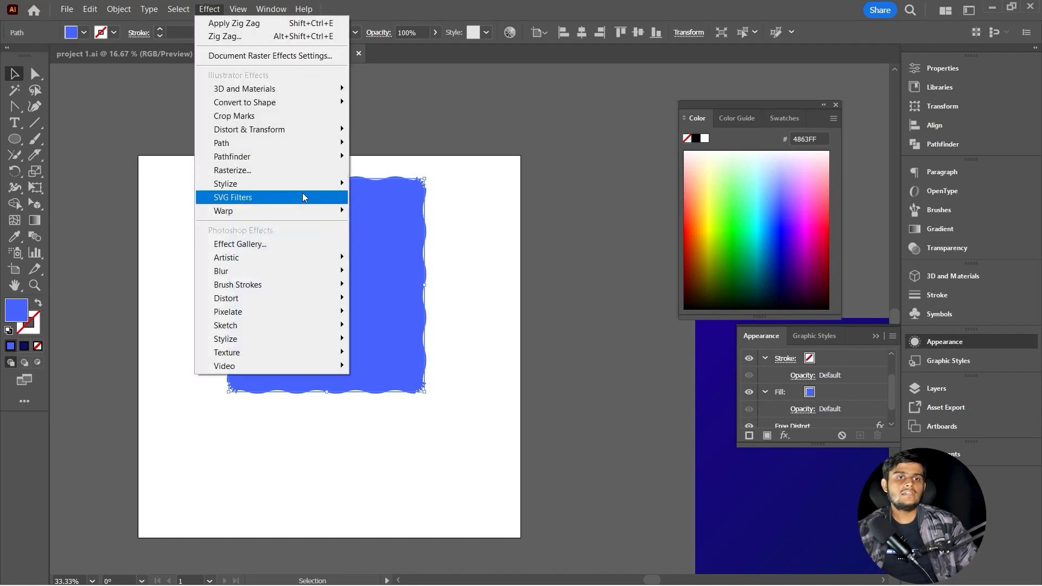
{"action": "left_click", "coordinate": [557, 137]}
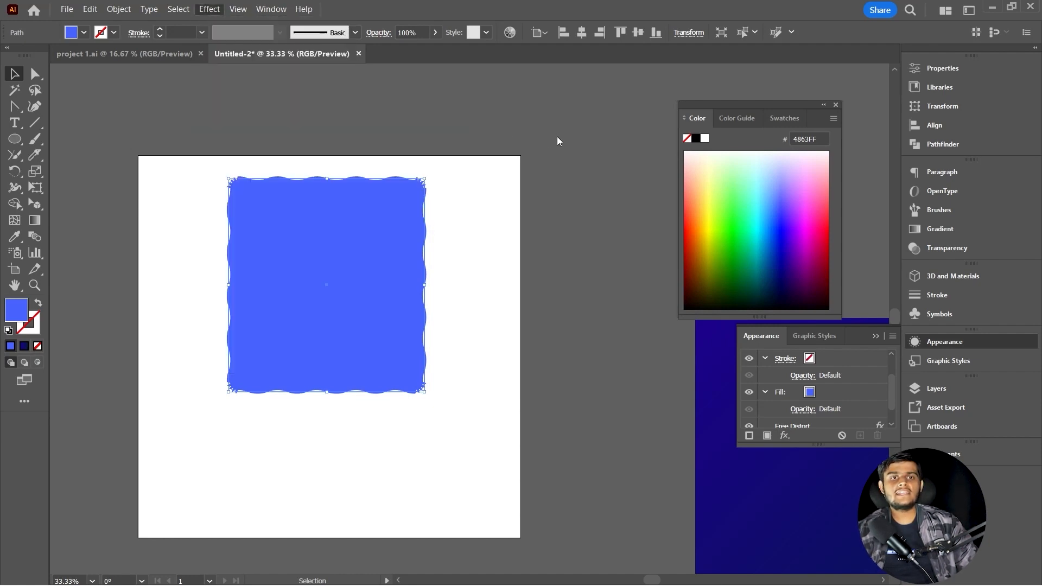
{"action": "left_click", "coordinate": [360, 275]}
{"action": "key", "text": "ctrl+z"}
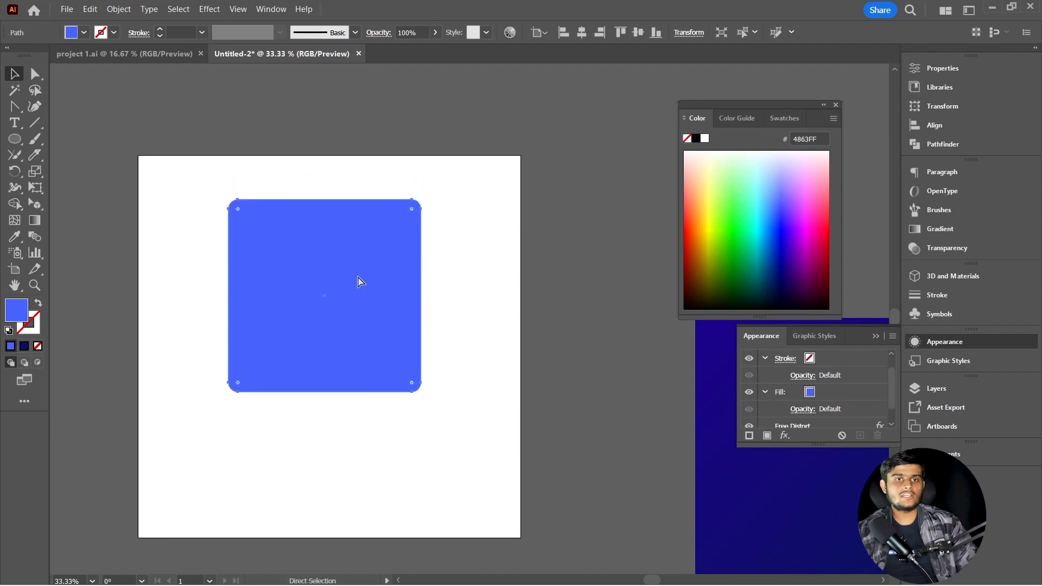
{"action": "left_click", "coordinate": [340, 165]}
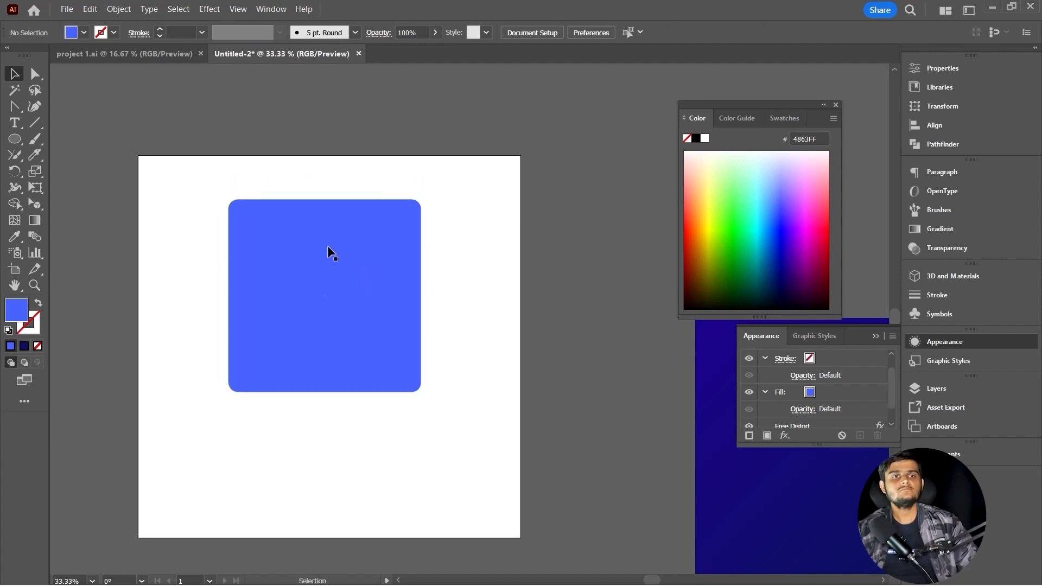
{"action": "left_click", "coordinate": [327, 245]}
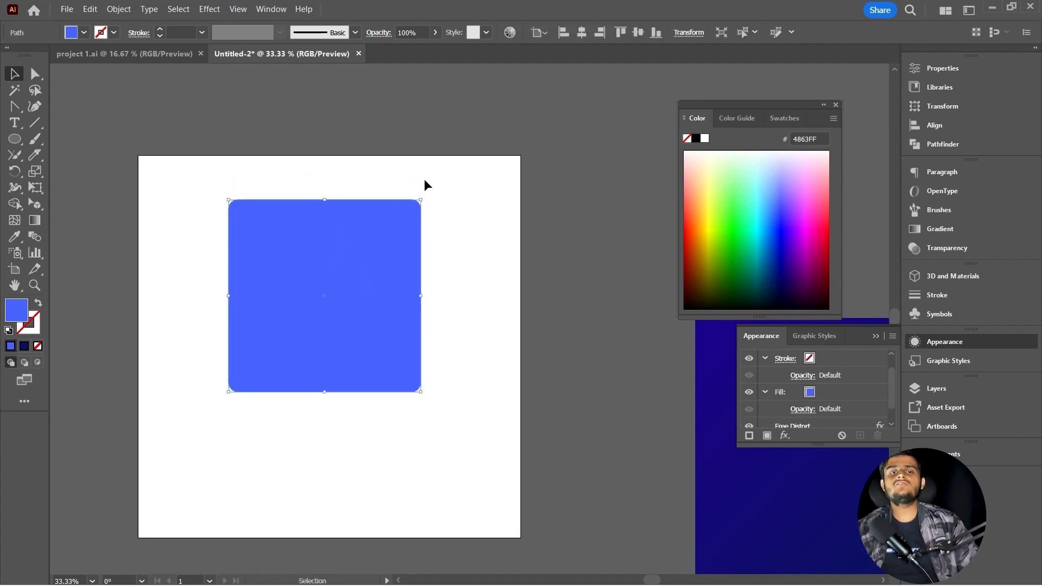
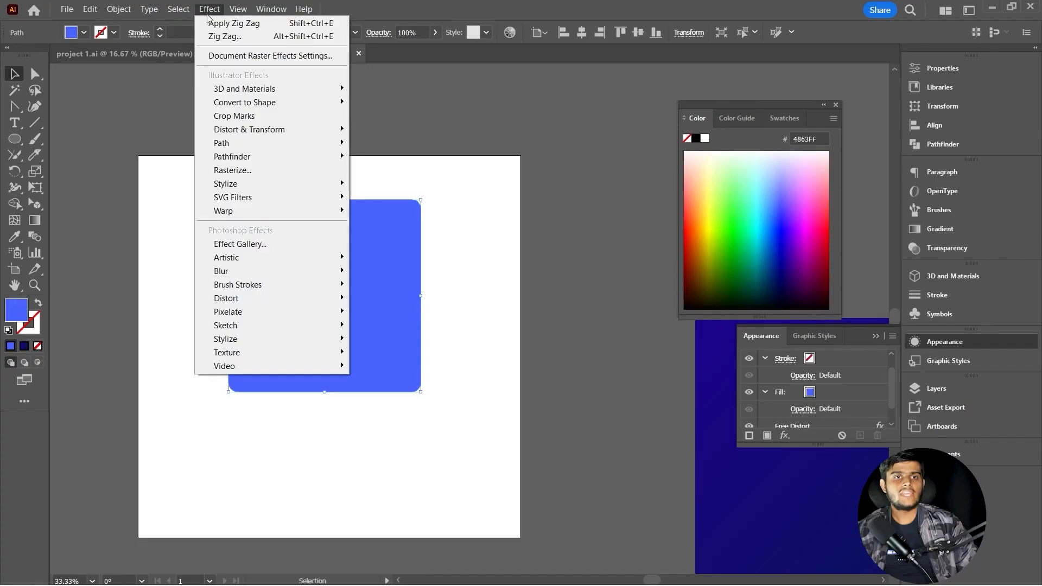
- Apply the 3D Extrude & Bevel effect to the blue square and rotate it freely to about X 149°, Y 115°, Z -86°
{"action": "mouse_move", "coordinate": [262, 93]}
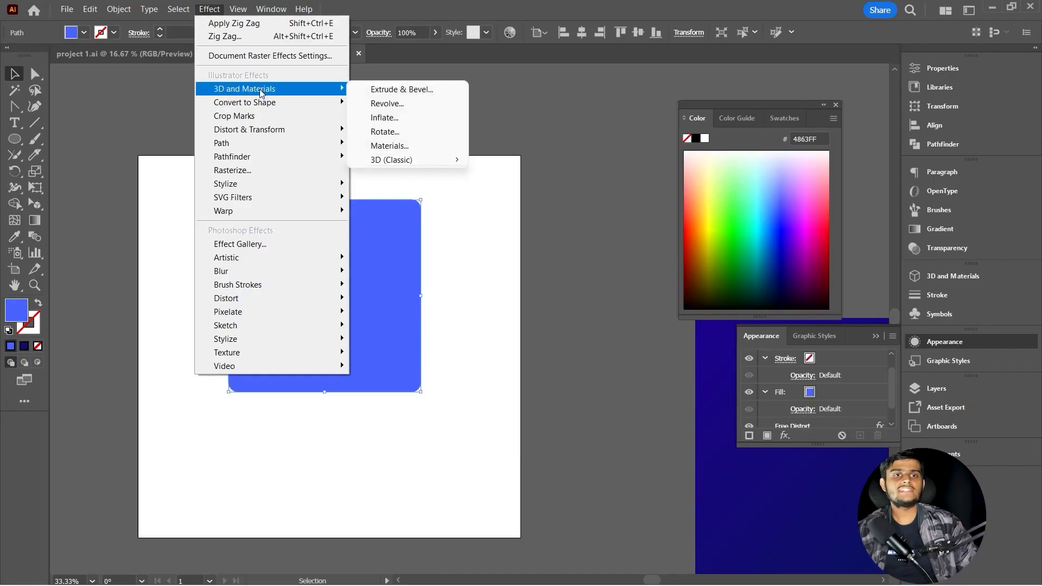
{"action": "left_click", "coordinate": [374, 90]}
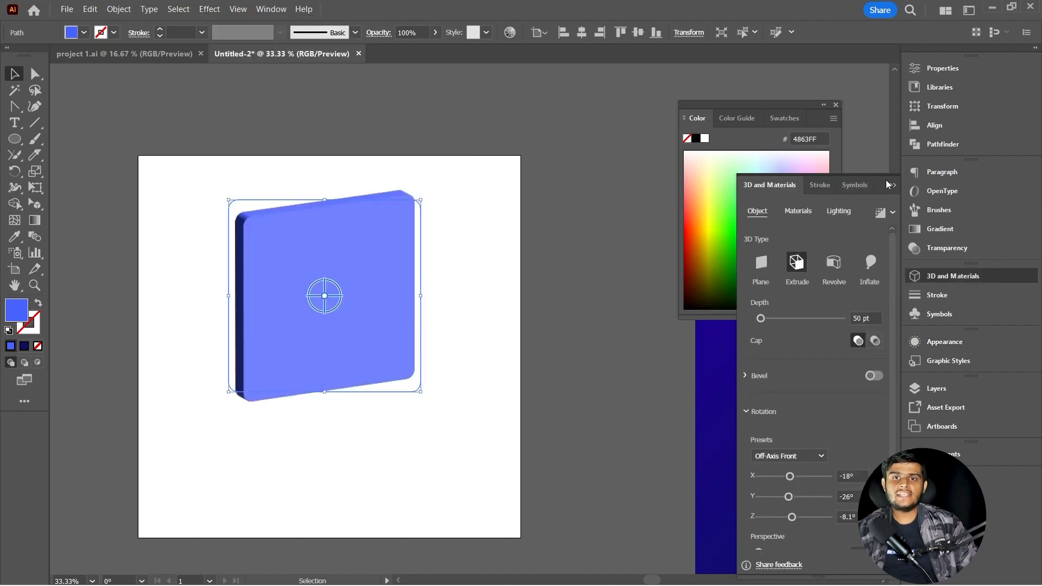
{"action": "left_click_drag", "start_coordinate": [883, 177], "coordinate": [704, 98]}
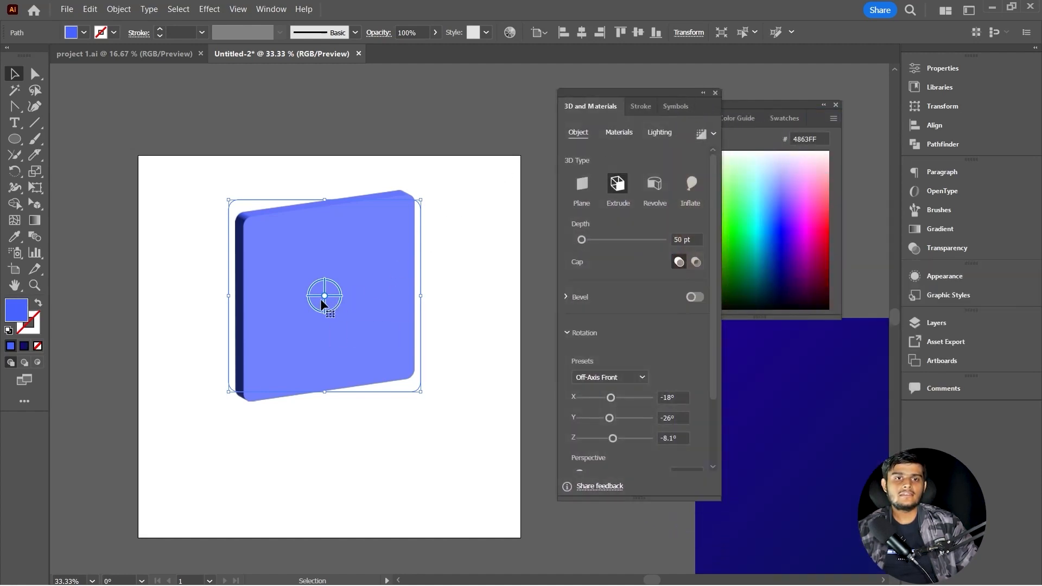
{"action": "left_click_drag", "start_coordinate": [323, 297], "coordinate": [261, 248]}
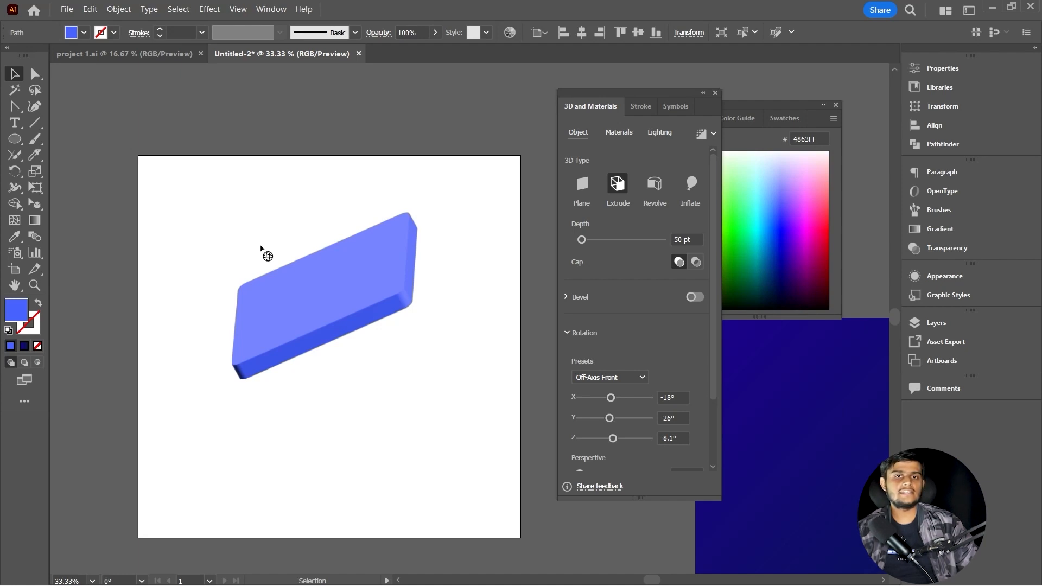
{"action": "left_click_drag", "start_coordinate": [260, 248], "coordinate": [260, 250]}
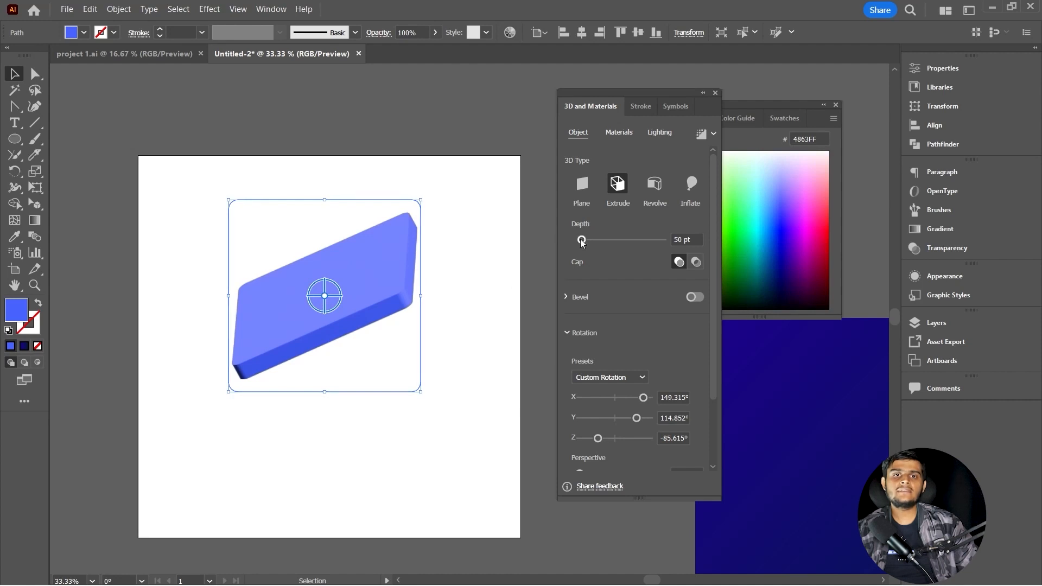
- Increase the extrusion depth to about 1403 pt and rotate the block to about X 111°, Y 155°, Z -67°
{"action": "left_click_drag", "start_coordinate": [582, 240], "coordinate": [638, 254]}
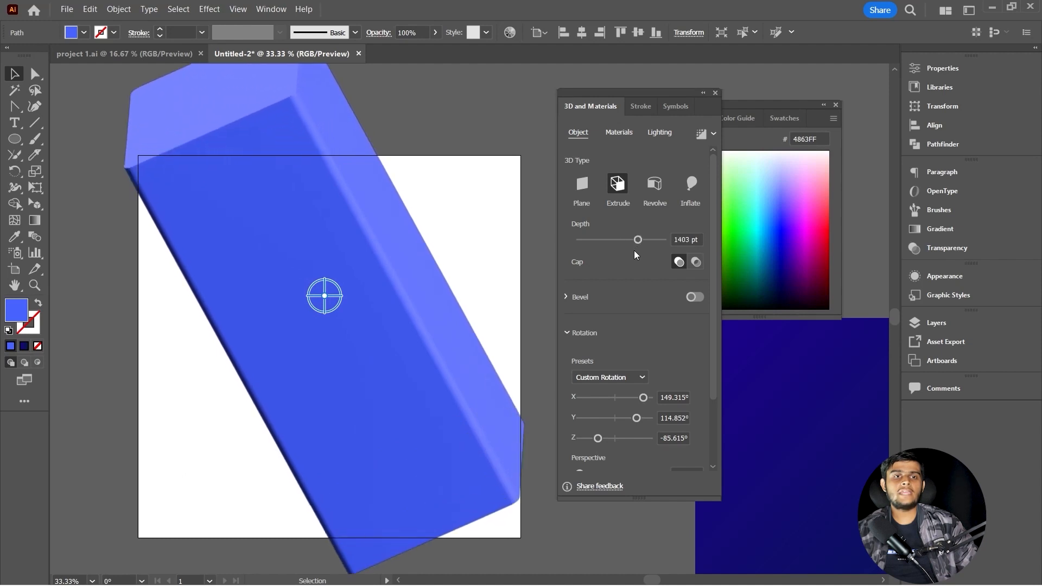
{"action": "left_click_drag", "start_coordinate": [330, 302], "coordinate": [271, 315]}
{"action": "key", "text": "ctrl+minus"}
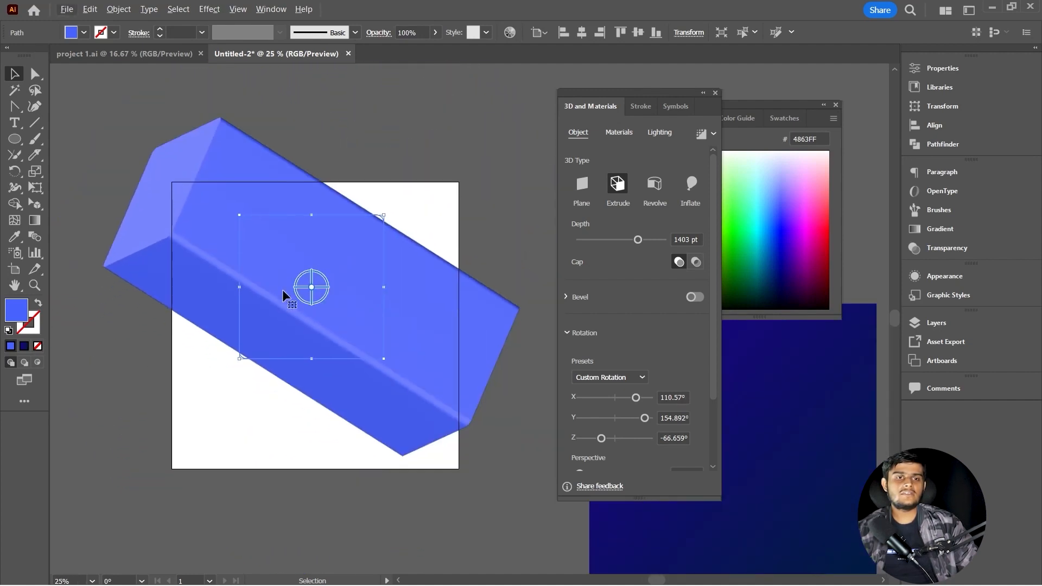
- Shrink the extruded block into a slim bar, centre it on the artboard and rotate it to about X 111°, Y 137°, Z -65°
{"action": "left_click_drag", "start_coordinate": [382, 216], "coordinate": [328, 281]}
{"action": "left_click_drag", "start_coordinate": [375, 317], "coordinate": [397, 315]}
{"action": "left_click_drag", "start_coordinate": [321, 254], "coordinate": [296, 273]}
{"action": "left_click_drag", "start_coordinate": [331, 337], "coordinate": [319, 329]}
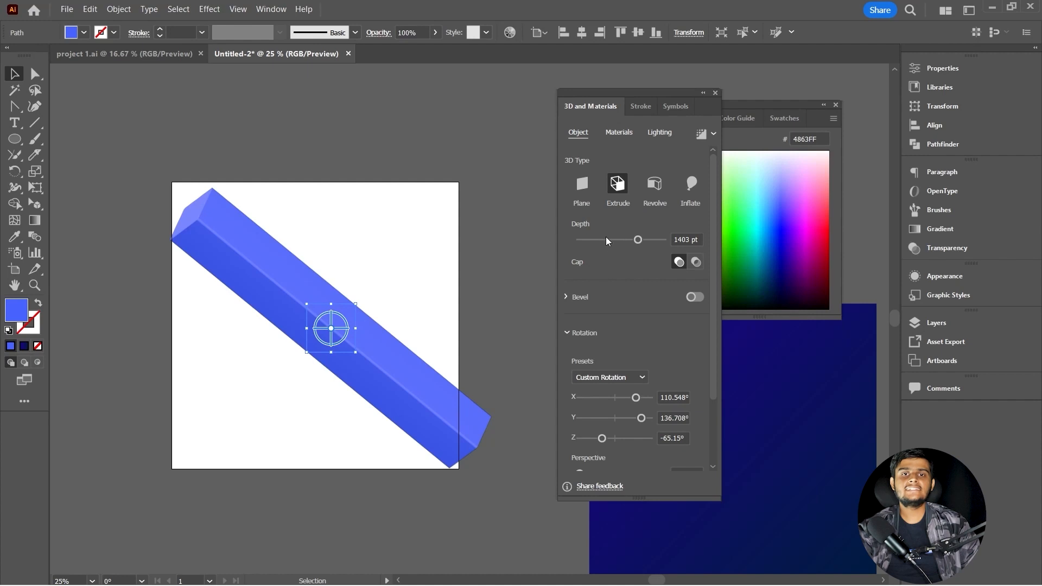
- Set the 3D lighting color to golden yellow FFC215 and rotate the bar slightly under the new light
{"action": "scroll", "coordinate": [613, 337], "scroll_direction": "down", "scroll_amount": 3}
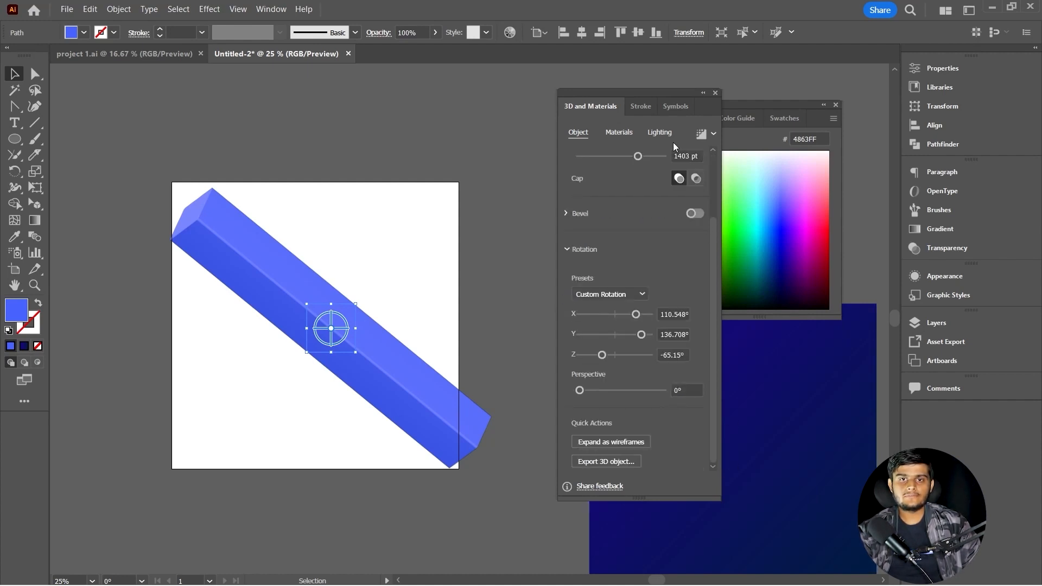
{"action": "left_click", "coordinate": [659, 133]}
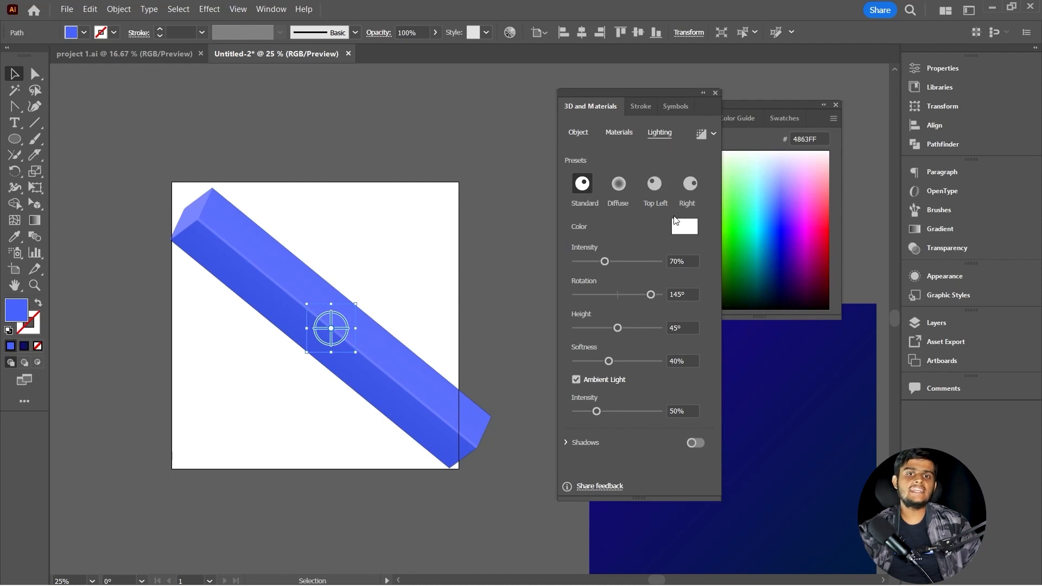
{"action": "left_click", "coordinate": [689, 231]}
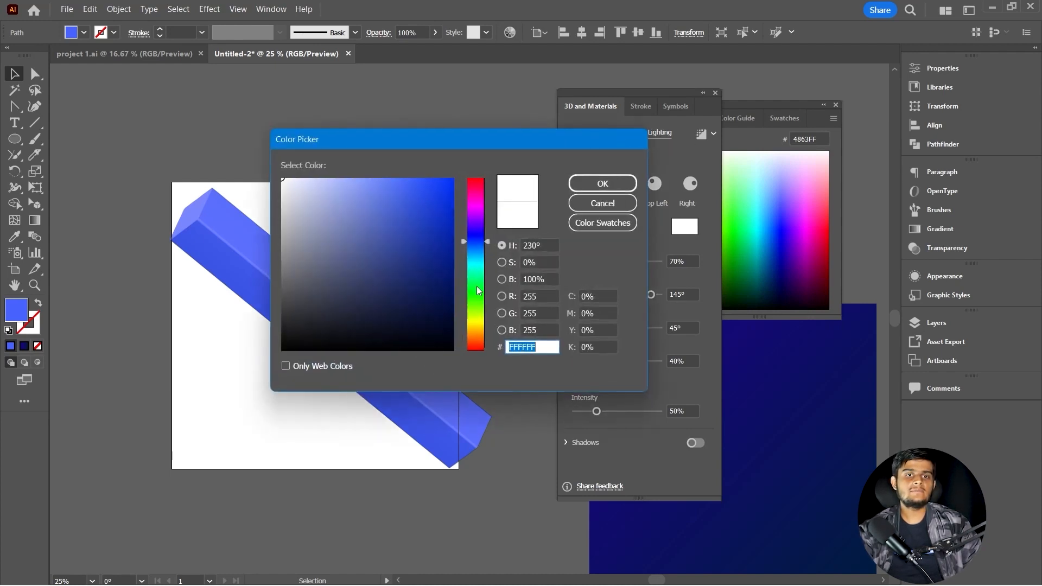
{"action": "left_click_drag", "start_coordinate": [478, 290], "coordinate": [477, 330]}
{"action": "left_click", "coordinate": [440, 179]}
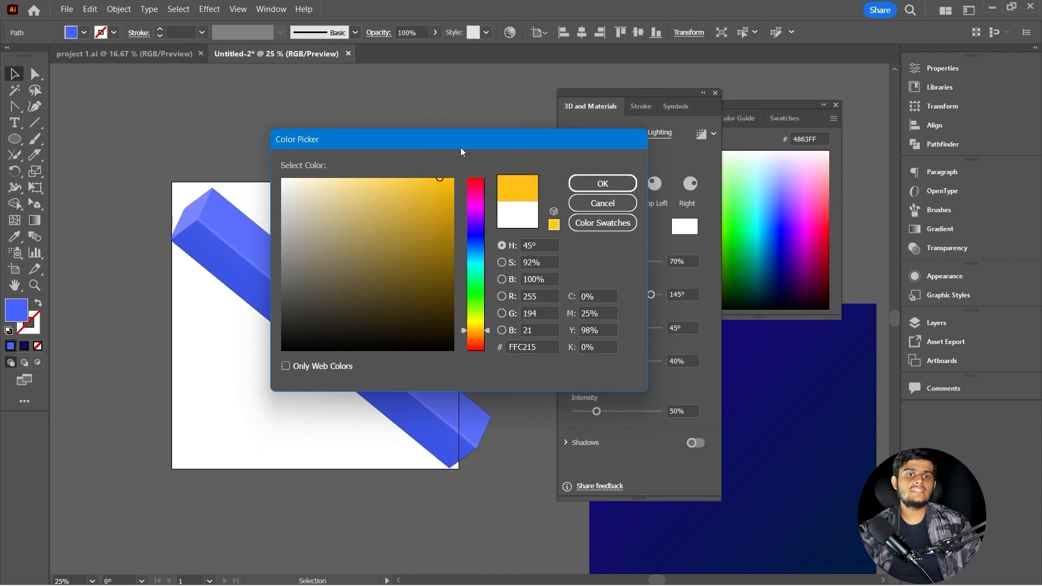
{"action": "left_click", "coordinate": [588, 181]}
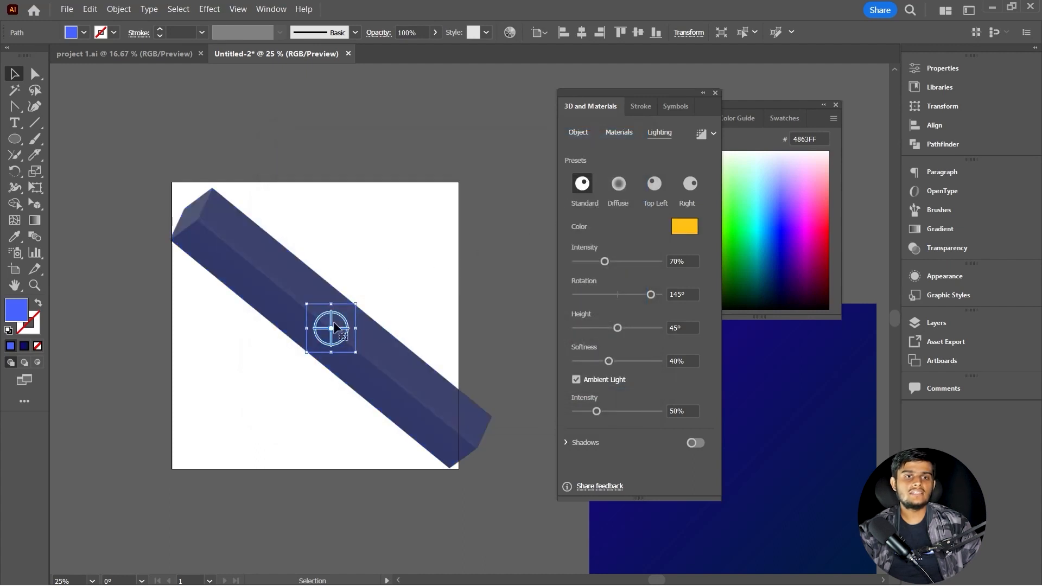
{"action": "mouse_move", "coordinate": [334, 327]}
{"action": "left_mouse_down"}
{"action": "mouse_move", "coordinate": [389, 367]}
{"action": "mouse_move", "coordinate": [345, 343]}
{"action": "left_mouse_up"}
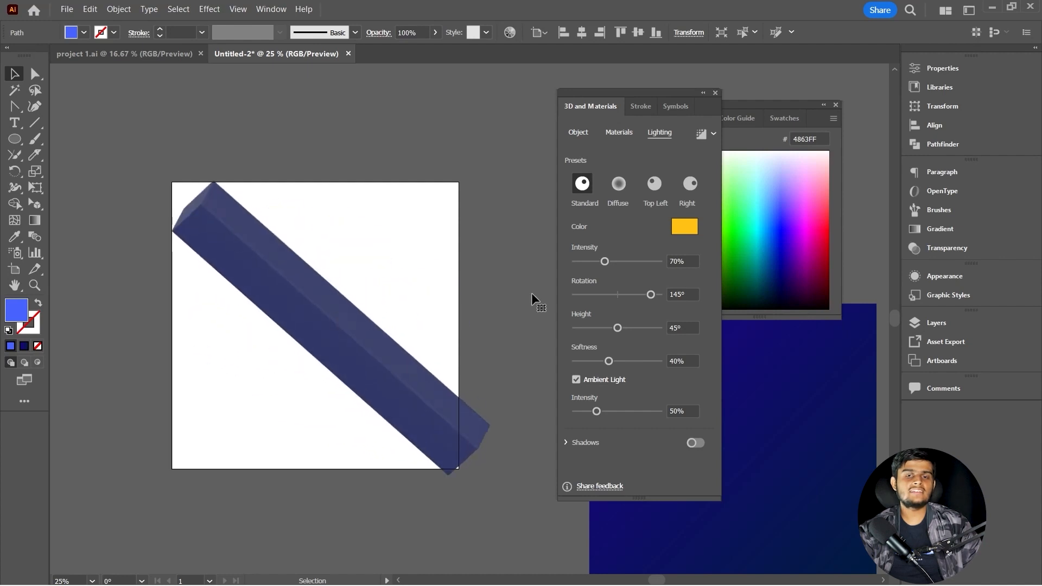
- Change the 3D lighting color to near-white FFFEFD and rotate the bar slightly
{"action": "left_click", "coordinate": [685, 226]}
{"action": "left_click_drag", "start_coordinate": [399, 187], "coordinate": [334, 166]}
{"action": "left_click", "coordinate": [591, 182]}
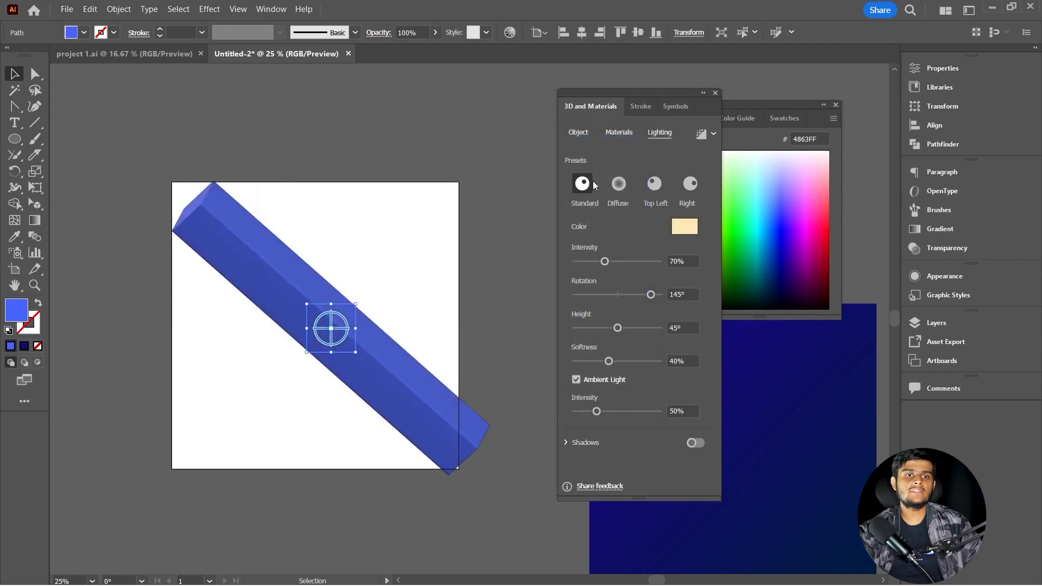
{"action": "mouse_move", "coordinate": [334, 344]}
{"action": "left_mouse_down"}
{"action": "mouse_move", "coordinate": [360, 391]}
{"action": "mouse_move", "coordinate": [349, 402]}
{"action": "mouse_move", "coordinate": [314, 391]}
{"action": "mouse_move", "coordinate": [315, 308]}
{"action": "mouse_move", "coordinate": [401, 295]}
{"action": "mouse_move", "coordinate": [408, 282]}
{"action": "mouse_move", "coordinate": [352, 263]}
{"action": "mouse_move", "coordinate": [354, 351]}
{"action": "mouse_move", "coordinate": [321, 363]}
{"action": "mouse_move", "coordinate": [323, 350]}
{"action": "left_mouse_up"}
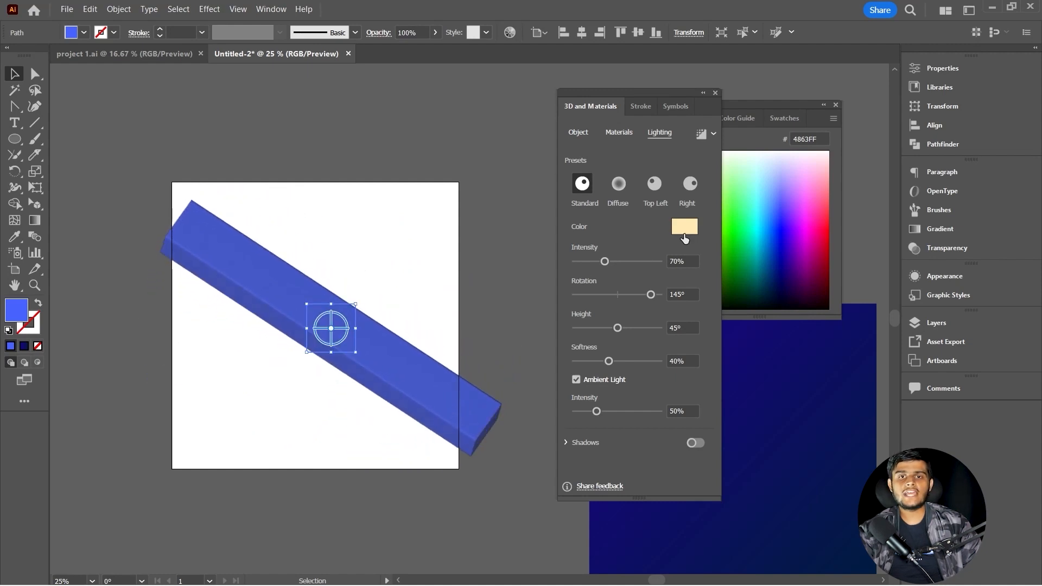
{"action": "left_click", "coordinate": [684, 227]}
{"action": "left_click_drag", "start_coordinate": [305, 188], "coordinate": [282, 178]}
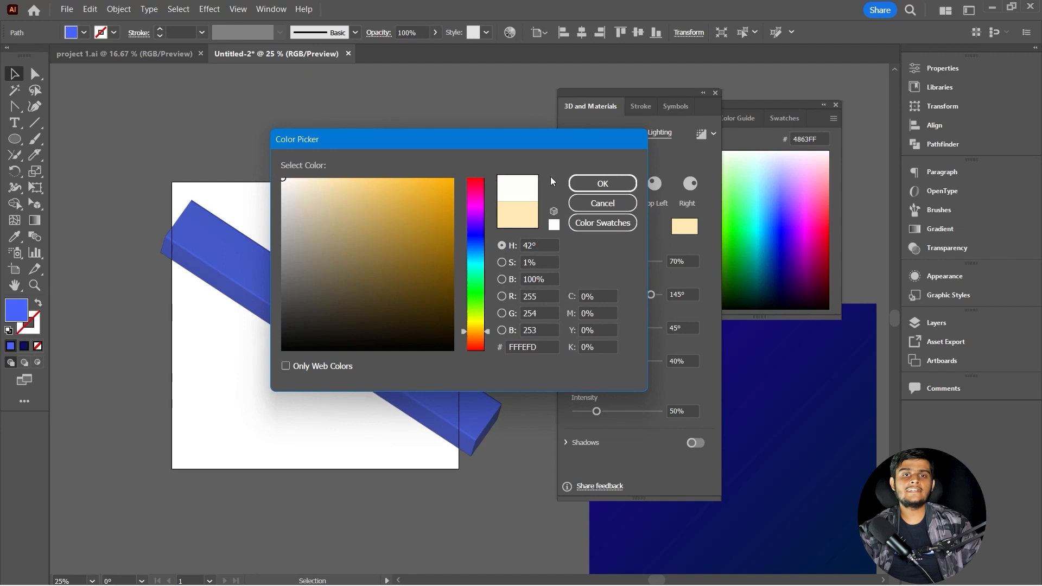
{"action": "left_click", "coordinate": [601, 185]}
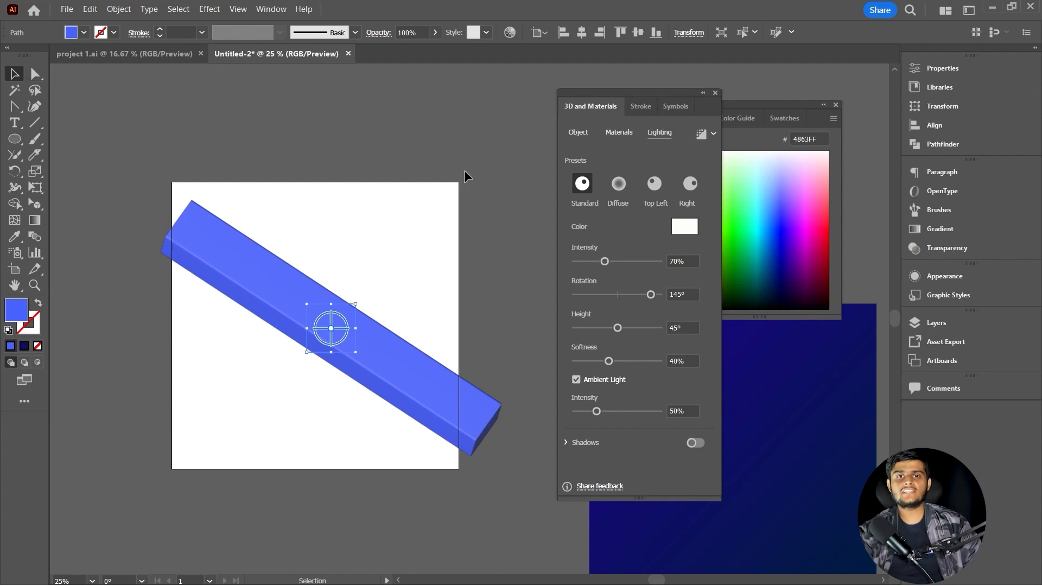
- Try the Top Left, Right and Diffuse lighting presets while turning the bar, and return to the Standard preset
{"action": "left_click", "coordinate": [655, 184]}
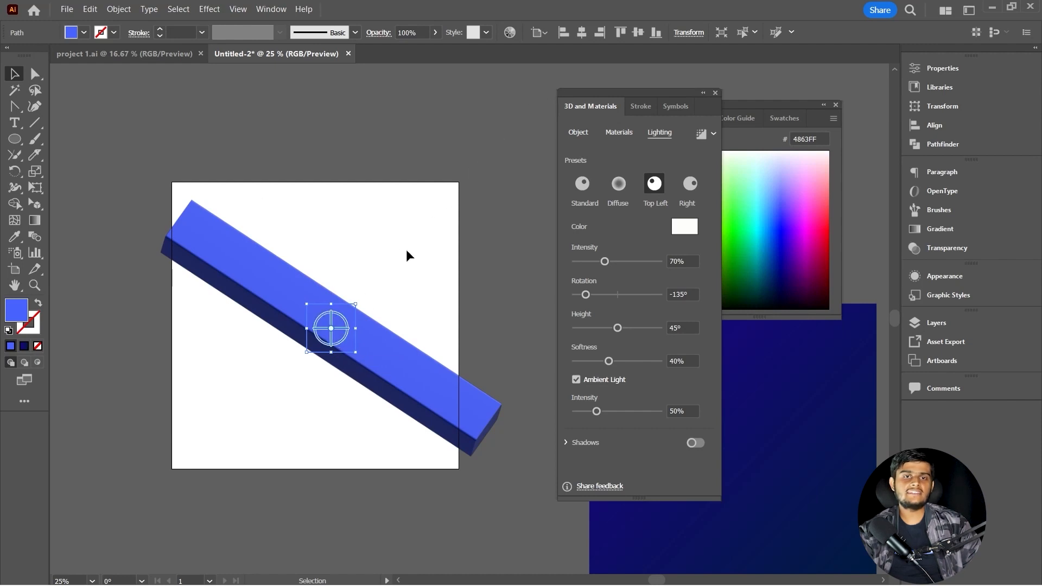
{"action": "left_click", "coordinate": [694, 186]}
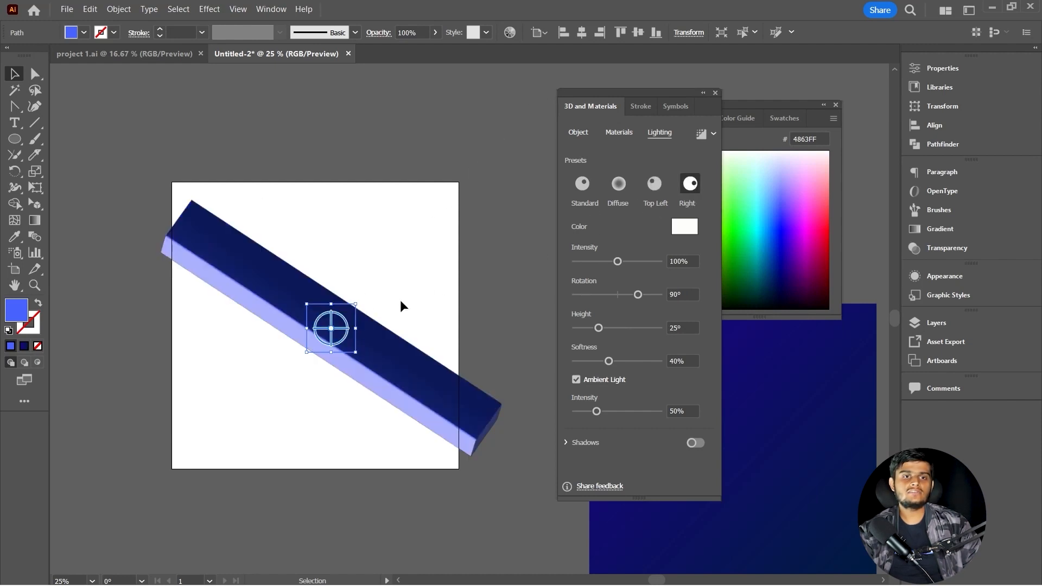
{"action": "left_click_drag", "start_coordinate": [330, 329], "coordinate": [365, 321]}
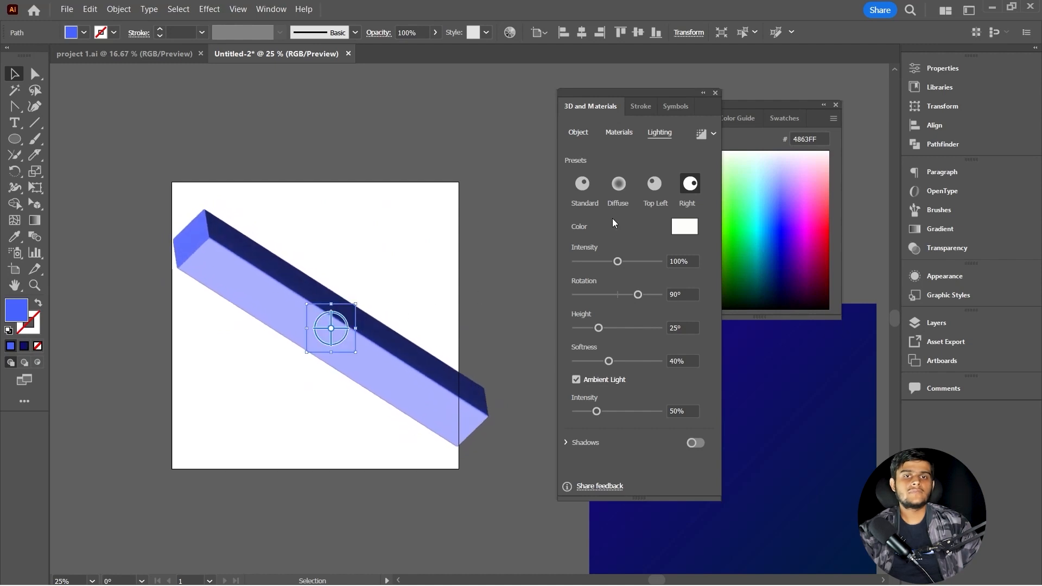
{"action": "left_click", "coordinate": [619, 185]}
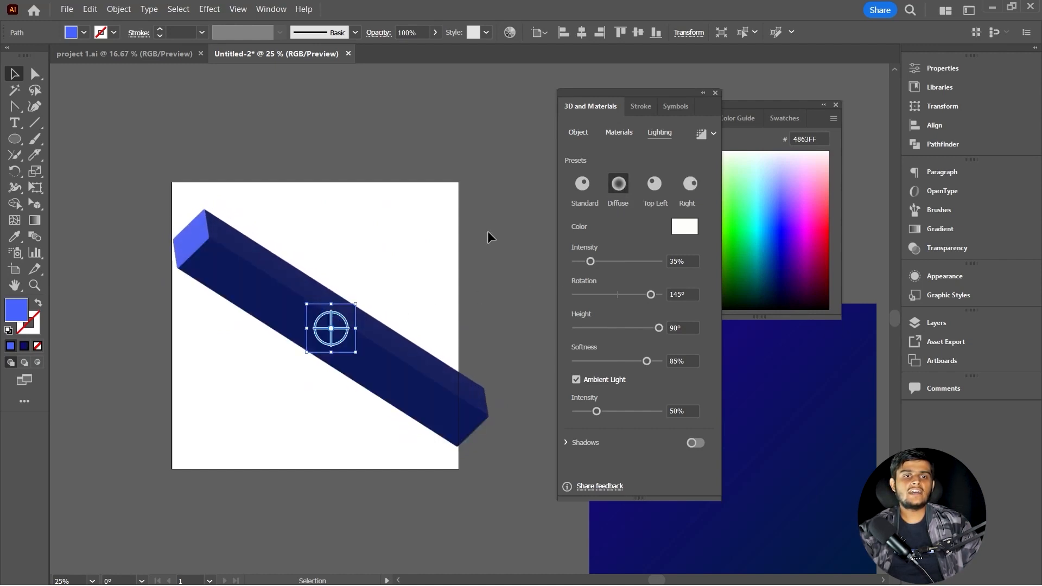
{"action": "mouse_move", "coordinate": [333, 333]}
{"action": "left_mouse_down"}
{"action": "mouse_move", "coordinate": [393, 302]}
{"action": "mouse_move", "coordinate": [433, 298]}
{"action": "mouse_move", "coordinate": [454, 349]}
{"action": "mouse_move", "coordinate": [386, 433]}
{"action": "mouse_move", "coordinate": [328, 386]}
{"action": "mouse_move", "coordinate": [326, 333]}
{"action": "mouse_move", "coordinate": [351, 341]}
{"action": "left_mouse_up"}
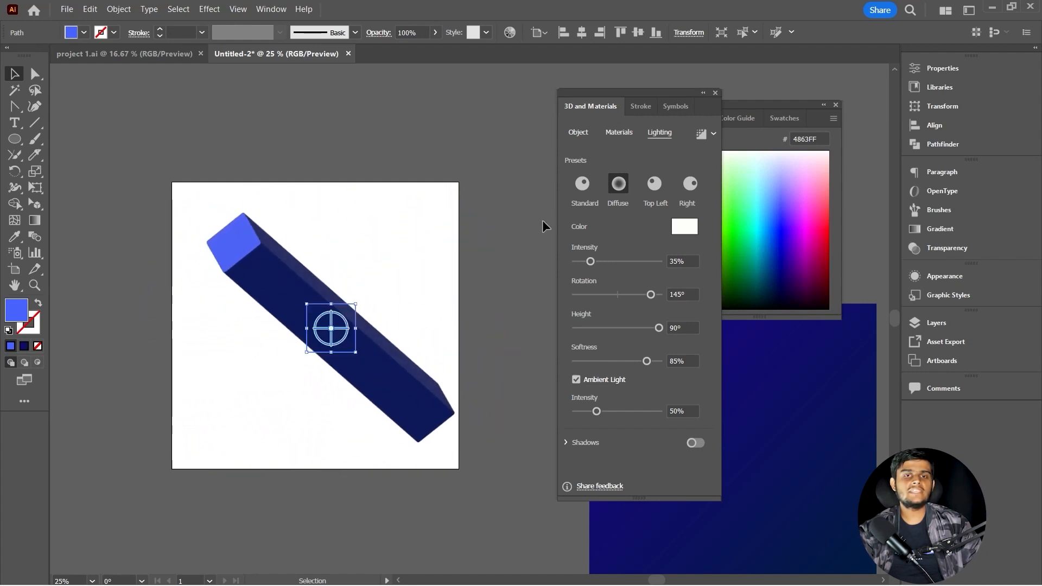
{"action": "left_click", "coordinate": [583, 186]}
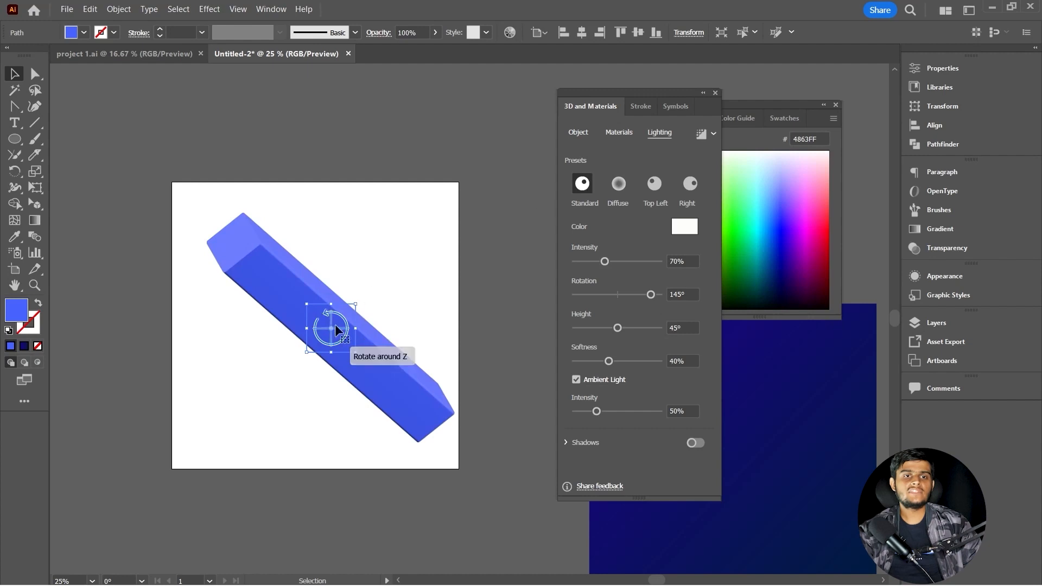
{"action": "left_click_drag", "start_coordinate": [333, 329], "coordinate": [329, 343]}
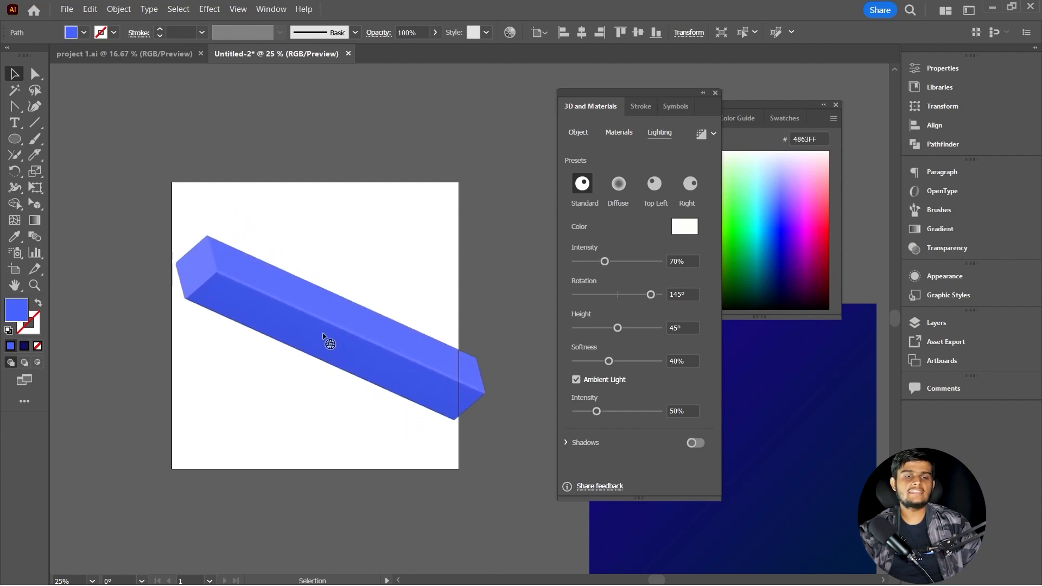
- Set the light's intensity to 66%, its rotation to about -127° and its height to about 53°
{"action": "left_click_drag", "start_coordinate": [605, 262], "coordinate": [603, 292]}
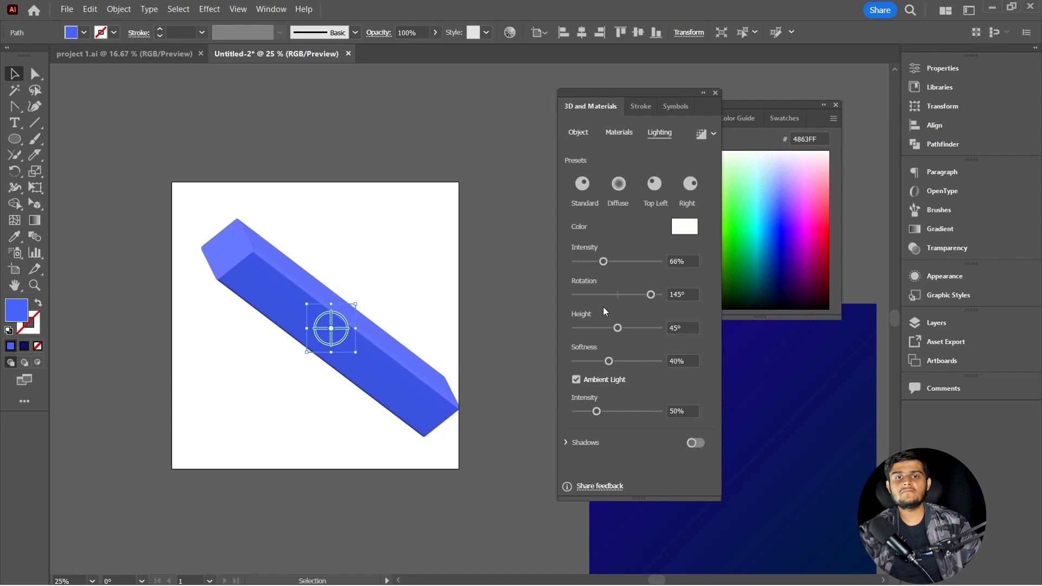
{"action": "left_click_drag", "start_coordinate": [649, 295], "coordinate": [586, 314]}
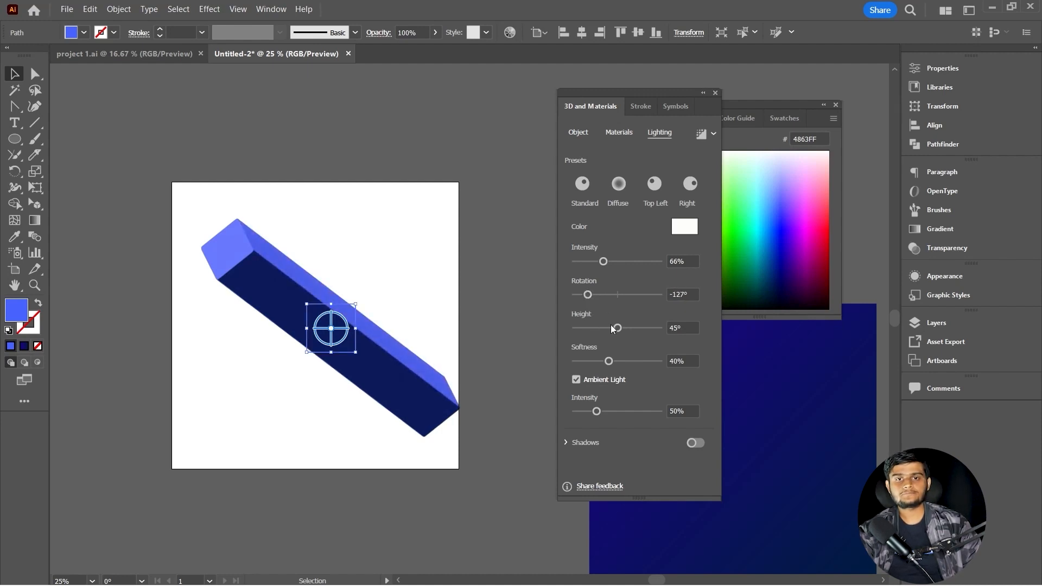
{"action": "left_click_drag", "start_coordinate": [619, 328], "coordinate": [579, 333]}
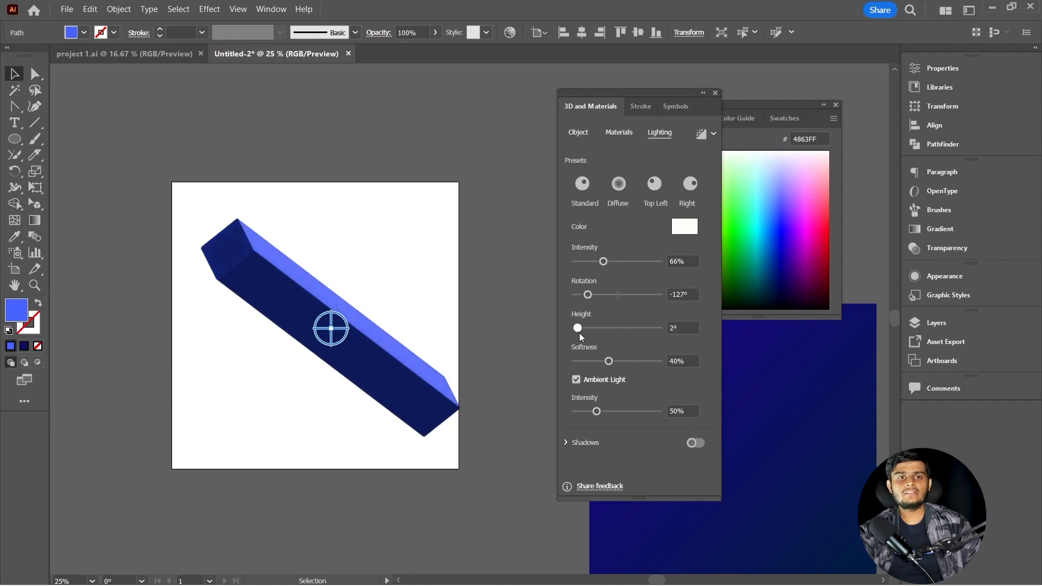
{"action": "left_click_drag", "start_coordinate": [579, 333], "coordinate": [637, 334]}
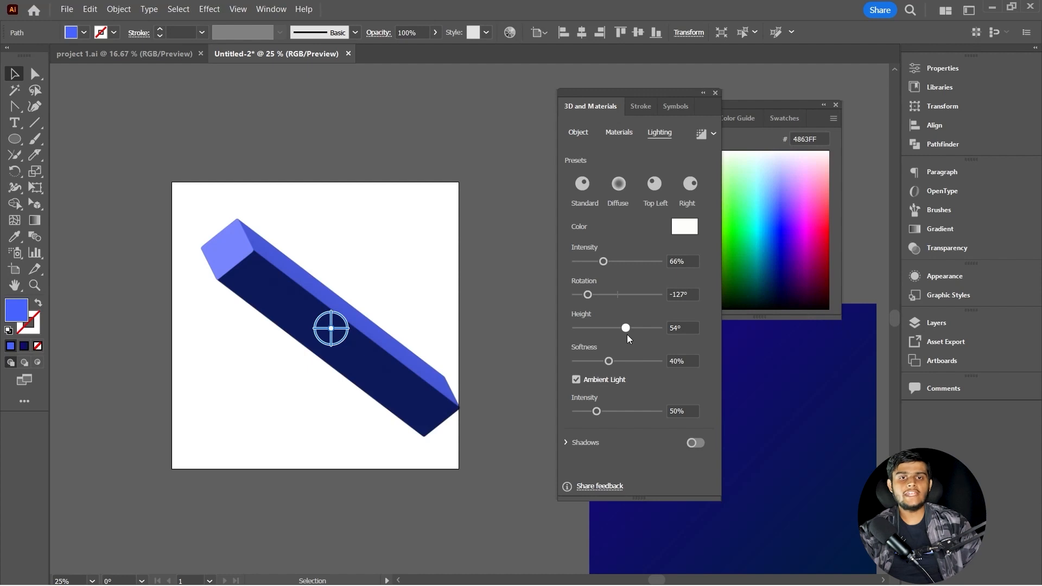
- Set the light's softness to 64% and the ambient light intensity to 77%
{"action": "left_click_drag", "start_coordinate": [609, 361], "coordinate": [515, 374]}
{"action": "left_click_drag", "start_coordinate": [593, 361], "coordinate": [630, 361]}
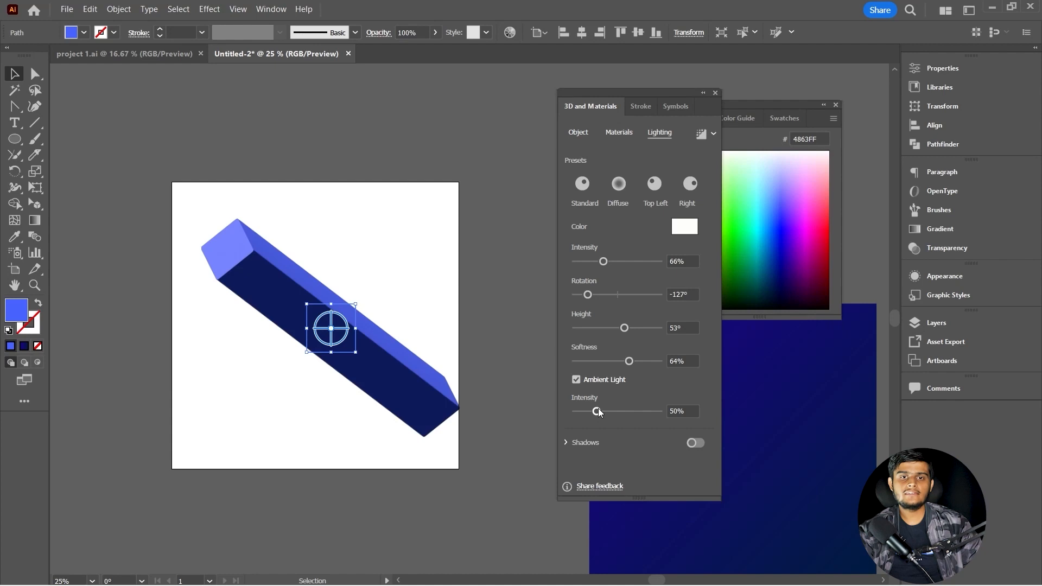
{"action": "mouse_move", "coordinate": [598, 411]}
{"action": "left_mouse_down"}
{"action": "mouse_move", "coordinate": [696, 411]}
{"action": "mouse_move", "coordinate": [528, 440]}
{"action": "mouse_move", "coordinate": [617, 417]}
{"action": "left_mouse_up"}
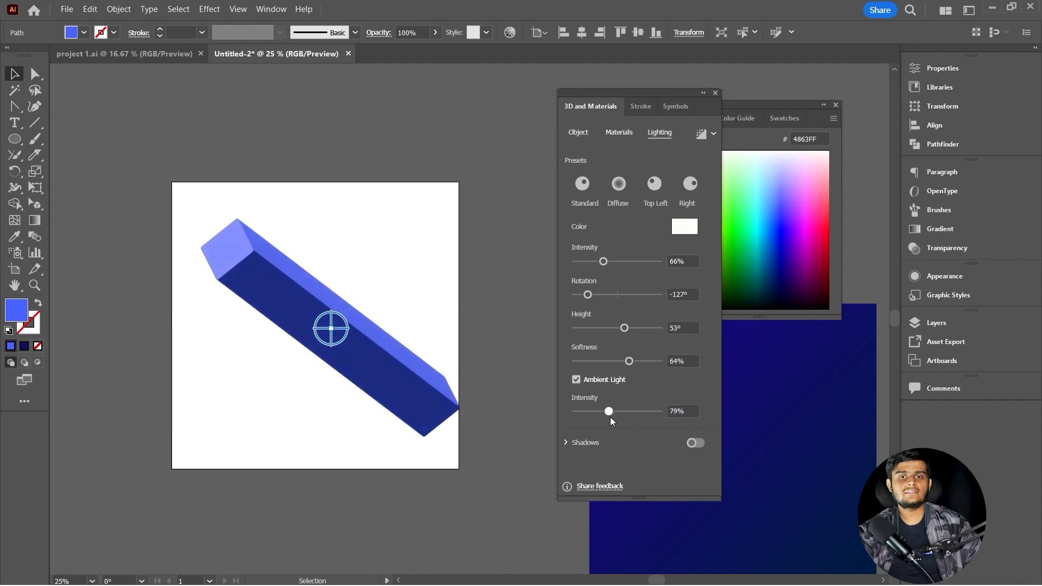
- Turn on the shadow behind the object with 359% shadow bounds, and set the light's height to 55° and softness to 59%
{"action": "left_click", "coordinate": [569, 442]}
{"action": "scroll", "coordinate": [653, 439], "scroll_direction": "down", "scroll_amount": 2}
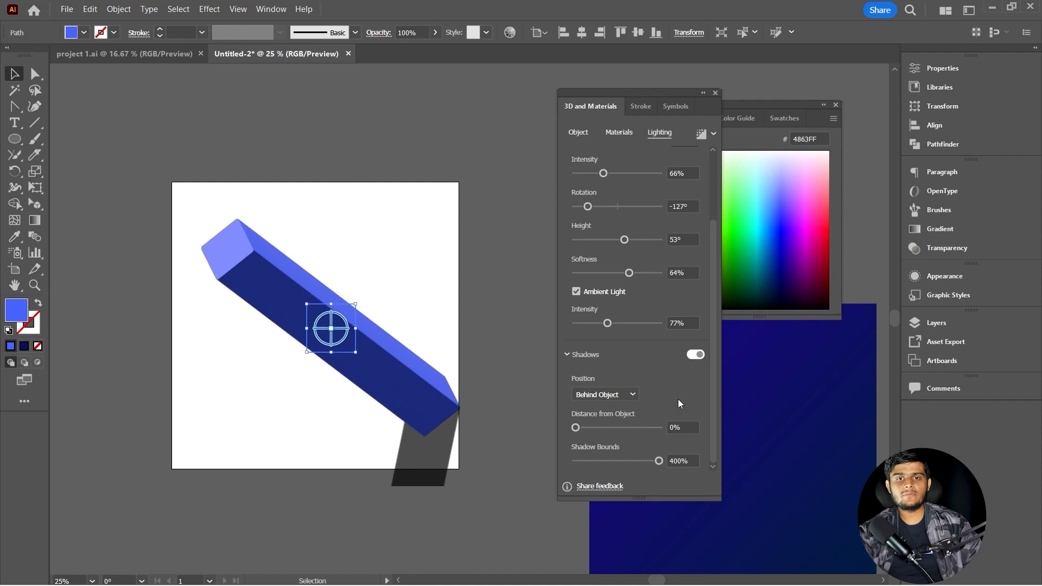
{"action": "mouse_move", "coordinate": [576, 428]}
{"action": "left_mouse_down"}
{"action": "mouse_move", "coordinate": [588, 429]}
{"action": "mouse_move", "coordinate": [568, 430]}
{"action": "left_mouse_up"}
{"action": "mouse_move", "coordinate": [636, 463]}
{"action": "left_mouse_down"}
{"action": "mouse_move", "coordinate": [624, 461]}
{"action": "mouse_move", "coordinate": [651, 461]}
{"action": "left_mouse_up"}
{"action": "mouse_move", "coordinate": [624, 239]}
{"action": "left_mouse_down"}
{"action": "mouse_move", "coordinate": [602, 246]}
{"action": "mouse_move", "coordinate": [627, 246]}
{"action": "mouse_move", "coordinate": [626, 279]}
{"action": "left_mouse_up"}
{"action": "scroll", "coordinate": [641, 261], "scroll_direction": "up", "scroll_amount": 3}
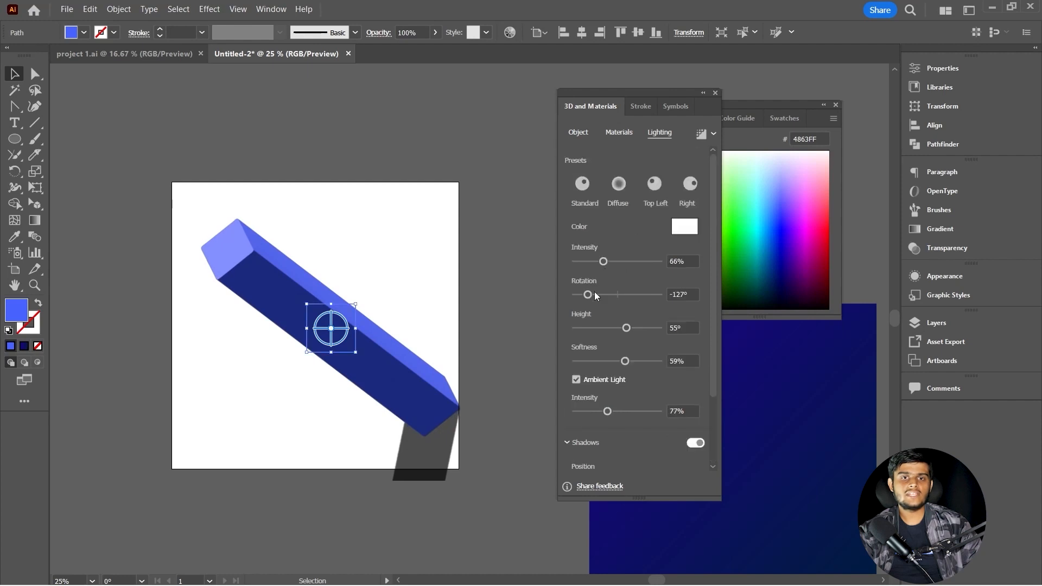
- Set the light's rotation to -180° and its intensity to 63%, and tilt the bar to a flatter angle
{"action": "mouse_move", "coordinate": [592, 295]}
{"action": "left_mouse_down"}
{"action": "mouse_move", "coordinate": [555, 298]}
{"action": "mouse_move", "coordinate": [592, 296]}
{"action": "mouse_move", "coordinate": [580, 297]}
{"action": "left_mouse_up"}
{"action": "left_click_drag", "start_coordinate": [336, 341], "coordinate": [342, 341]}
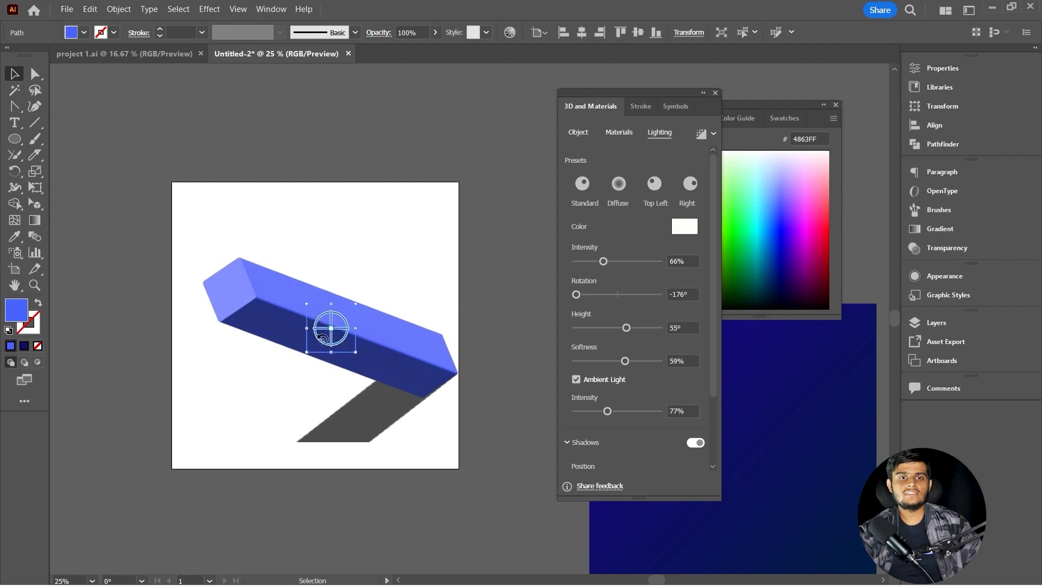
{"action": "left_click_drag", "start_coordinate": [336, 333], "coordinate": [330, 341]}
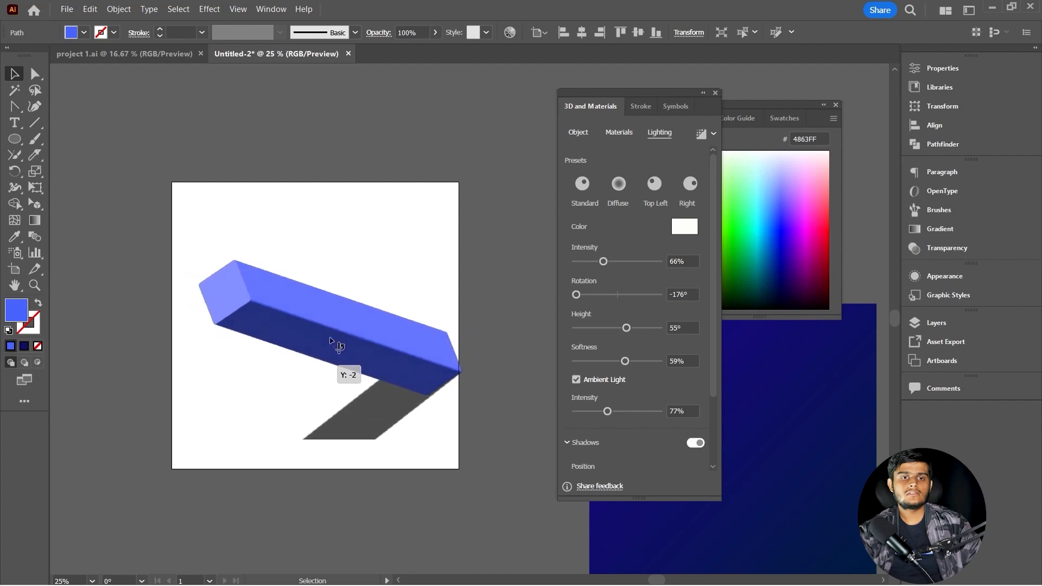
{"action": "left_click_drag", "start_coordinate": [603, 262], "coordinate": [576, 296]}
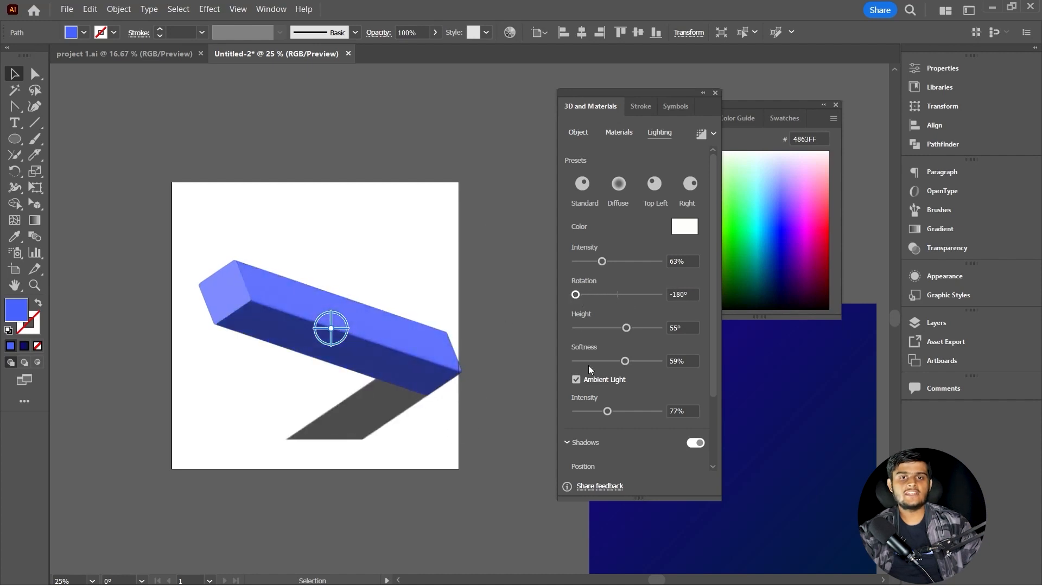
{"action": "scroll", "coordinate": [587, 451], "scroll_direction": "down", "scroll_amount": 3}
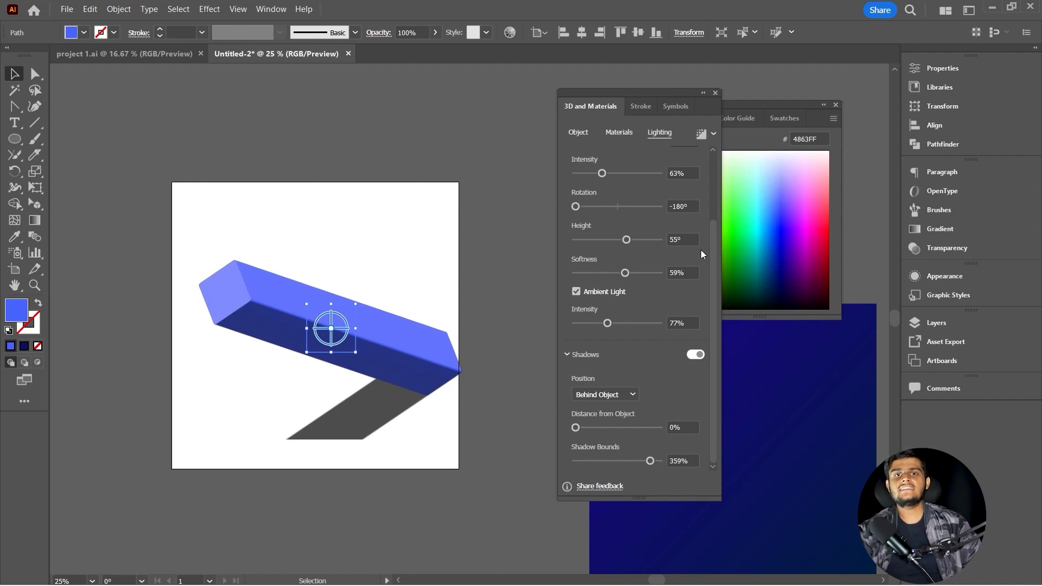
- Try the Canopy Diamond Concrete Tiles, Oxford Fabric and Ripstop Fabric Sand Digital Camouflage materials on the bar
{"action": "left_click", "coordinate": [619, 133]}
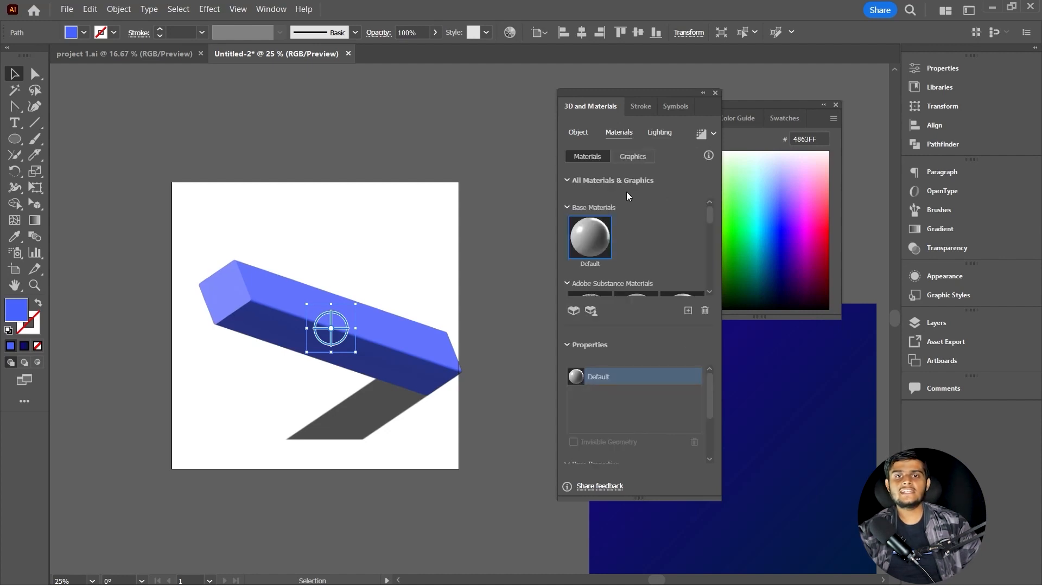
{"action": "scroll", "coordinate": [624, 228], "scroll_direction": "down", "scroll_amount": 2}
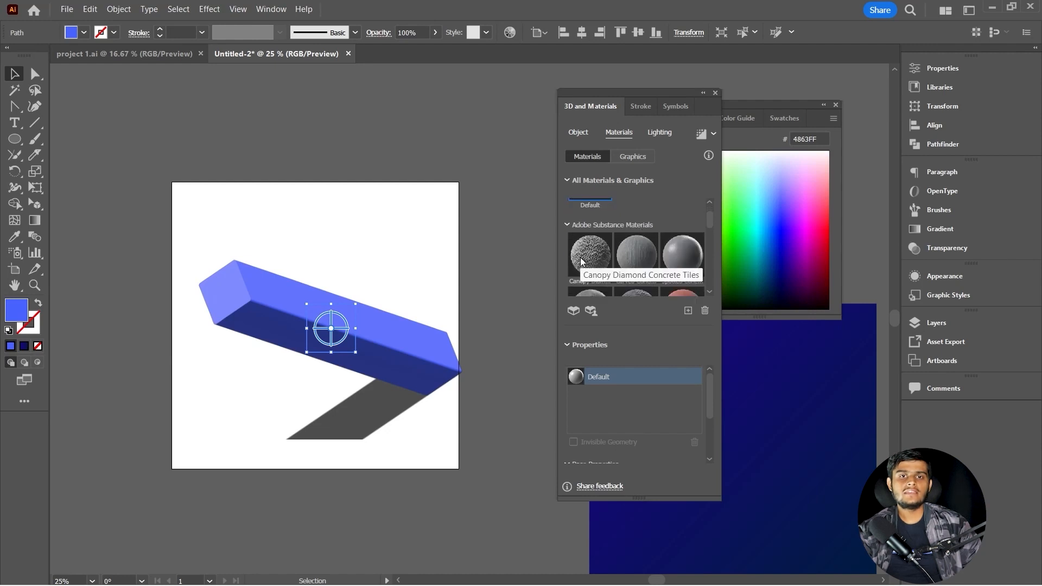
{"action": "left_click", "coordinate": [587, 262]}
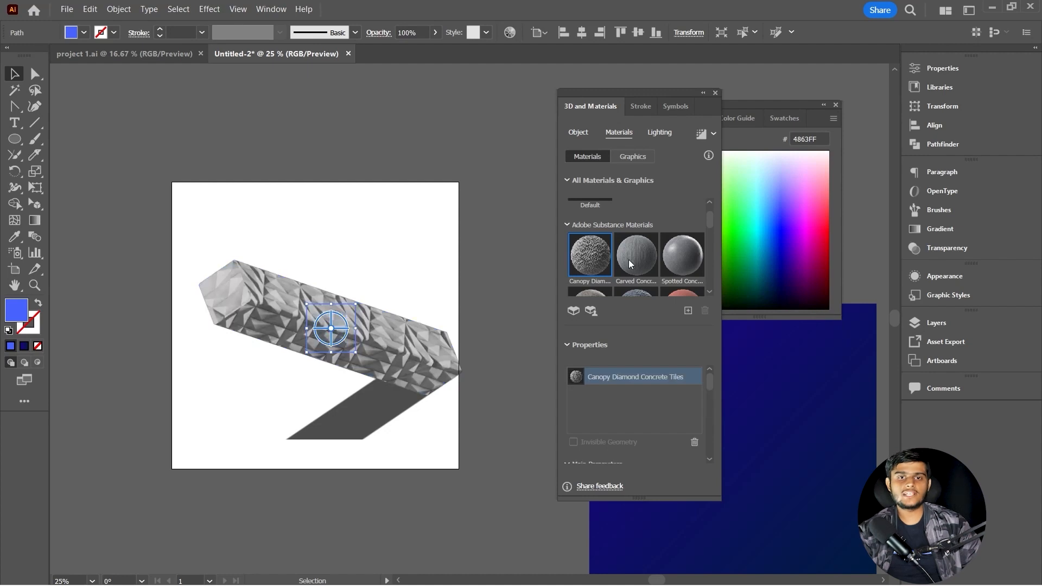
{"action": "scroll", "coordinate": [665, 250], "scroll_direction": "down", "scroll_amount": 3}
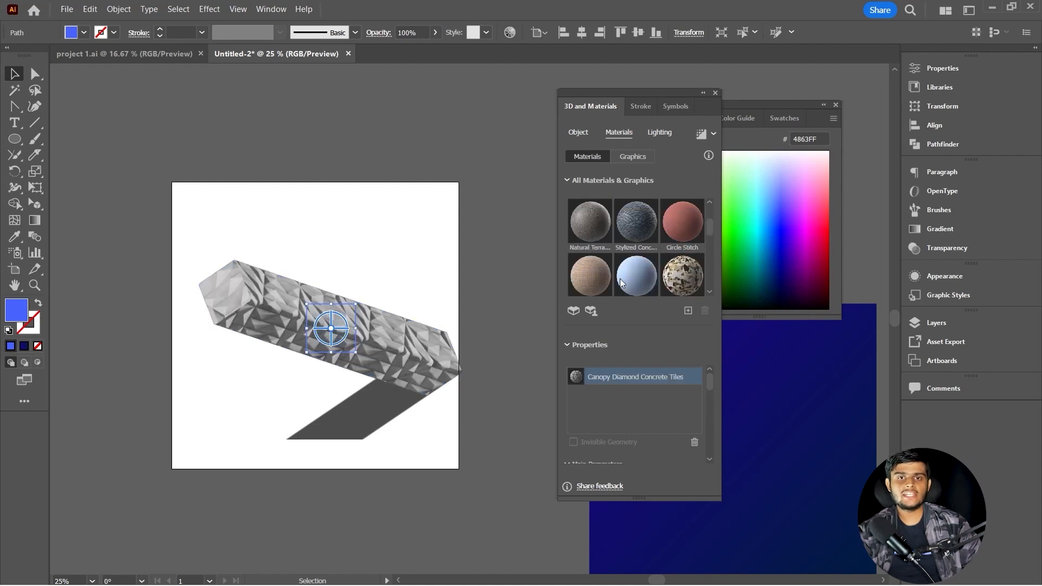
{"action": "scroll", "coordinate": [665, 263], "scroll_direction": "down", "scroll_amount": 1}
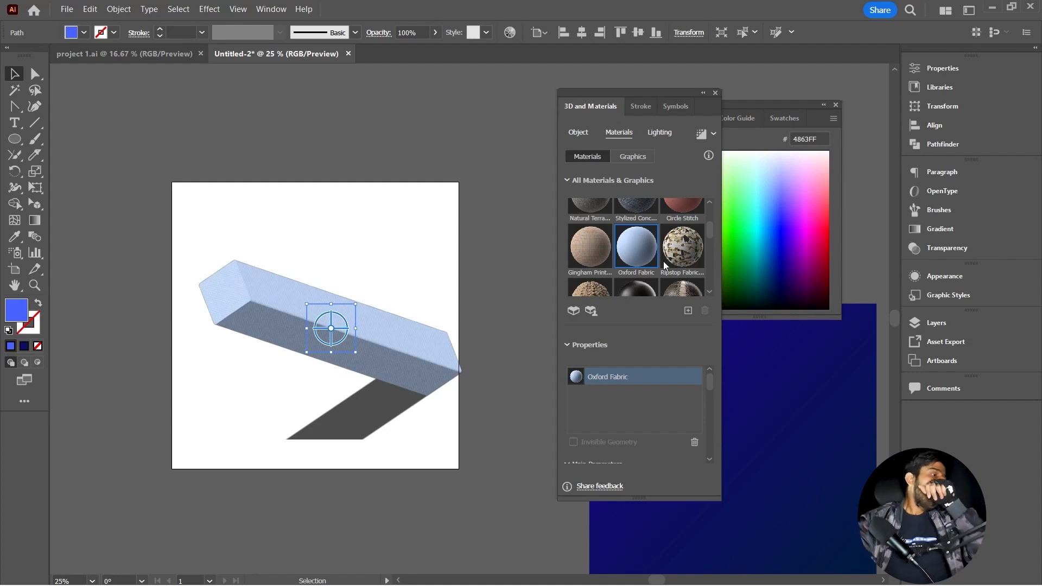
{"action": "left_click", "coordinate": [682, 254]}
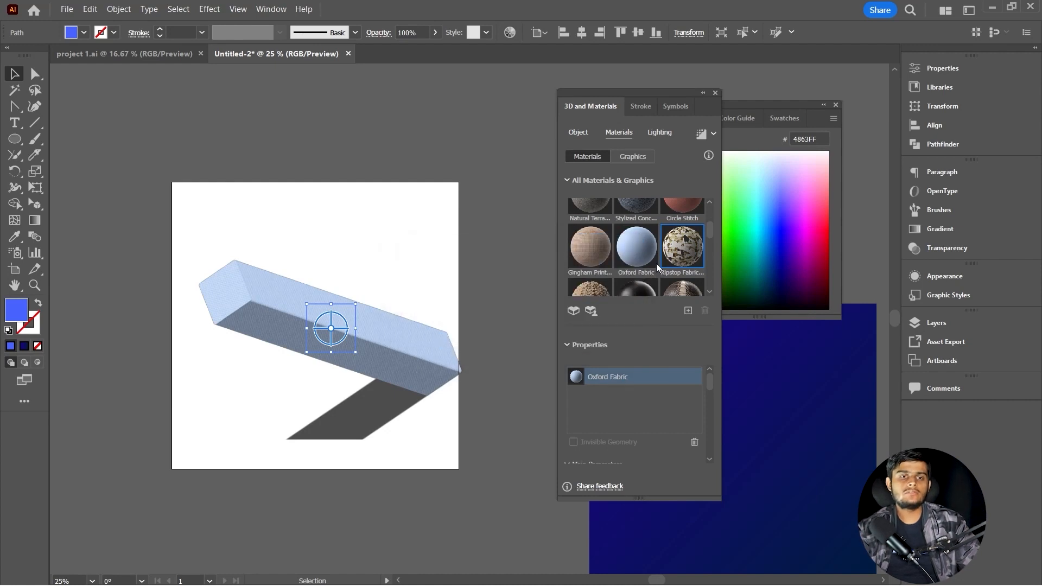
- Apply the Gold Natural material to the bar and rotate it freely to about X 164°, Y 127°, Z -118°
{"action": "scroll", "coordinate": [689, 266], "scroll_direction": "down", "scroll_amount": 3}
{"action": "scroll", "coordinate": [627, 276], "scroll_direction": "down", "scroll_amount": 1}
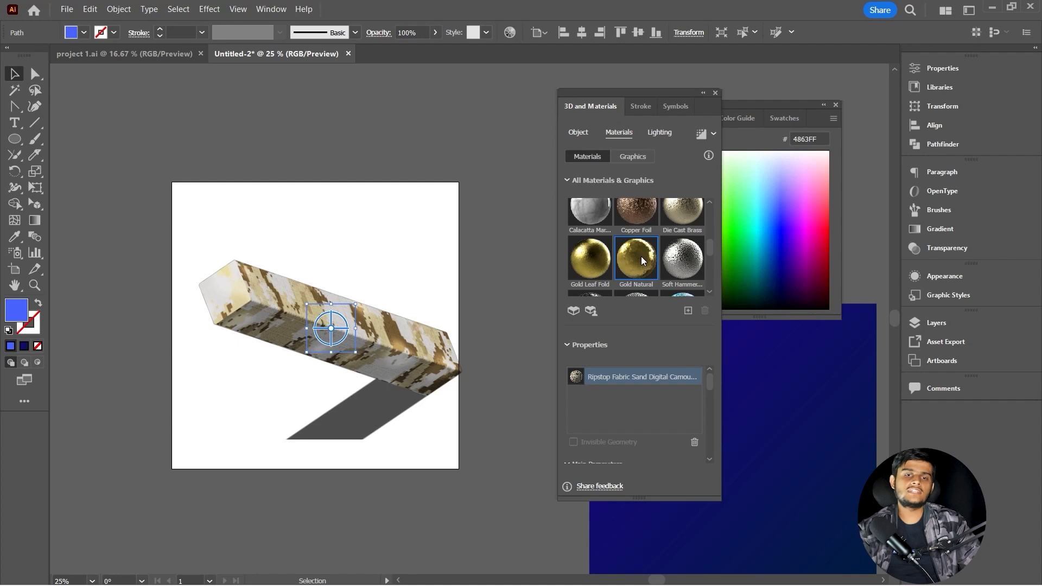
{"action": "left_click", "coordinate": [642, 256]}
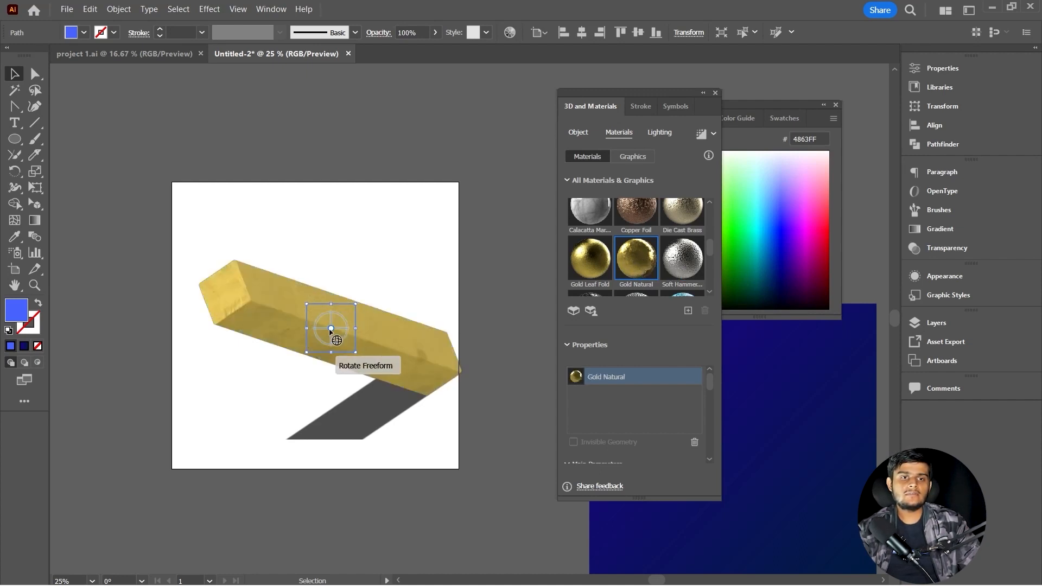
{"action": "left_click_drag", "start_coordinate": [329, 328], "coordinate": [342, 310]}
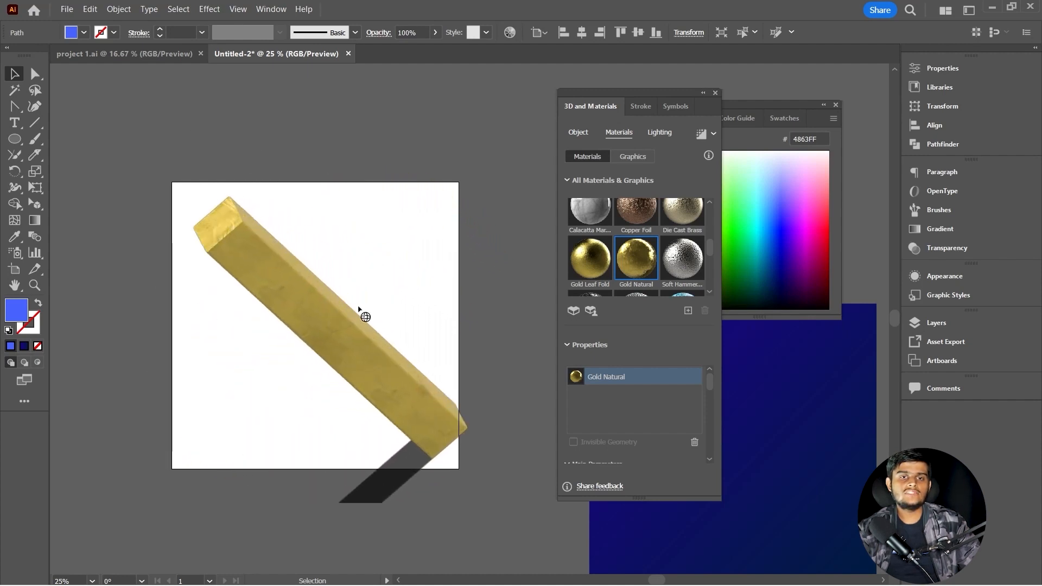
- Browse the other Adobe Substance materials and display the bar's 3D object settings
{"action": "scroll", "coordinate": [708, 279], "scroll_direction": "down", "scroll_amount": 1}
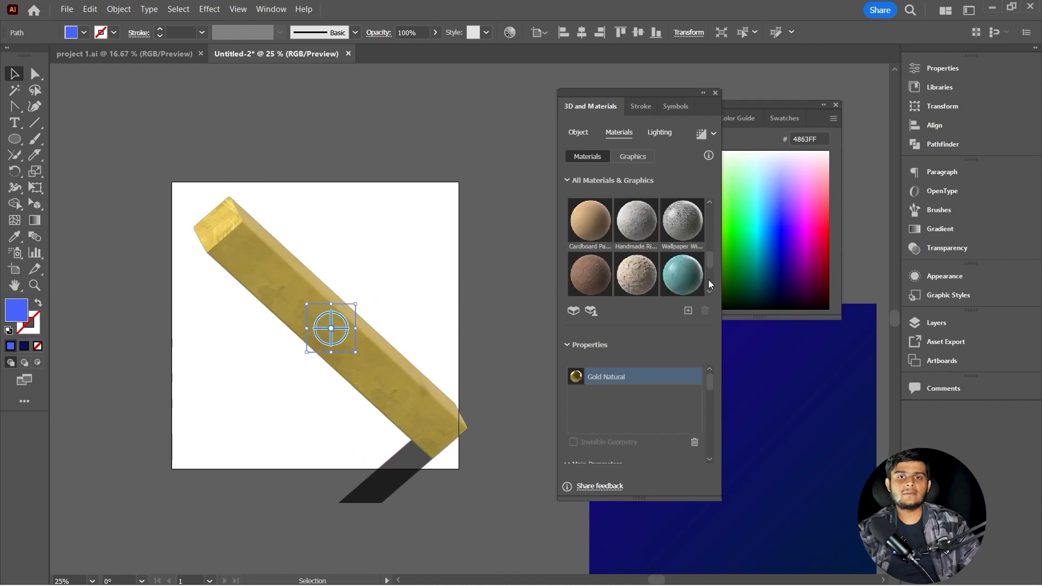
{"action": "scroll", "coordinate": [688, 280], "scroll_direction": "up", "scroll_amount": 6}
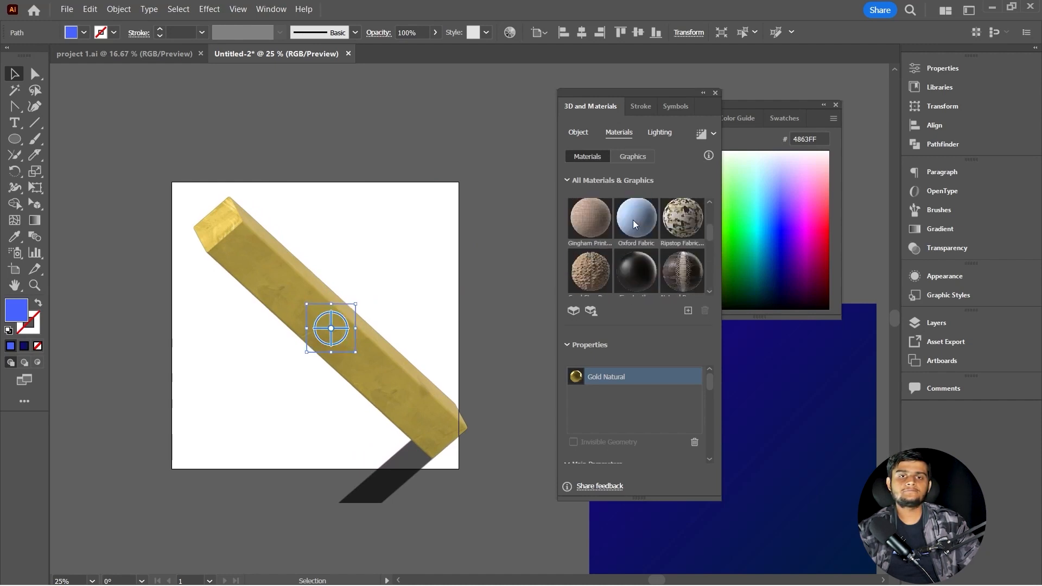
{"action": "left_click", "coordinate": [584, 135]}
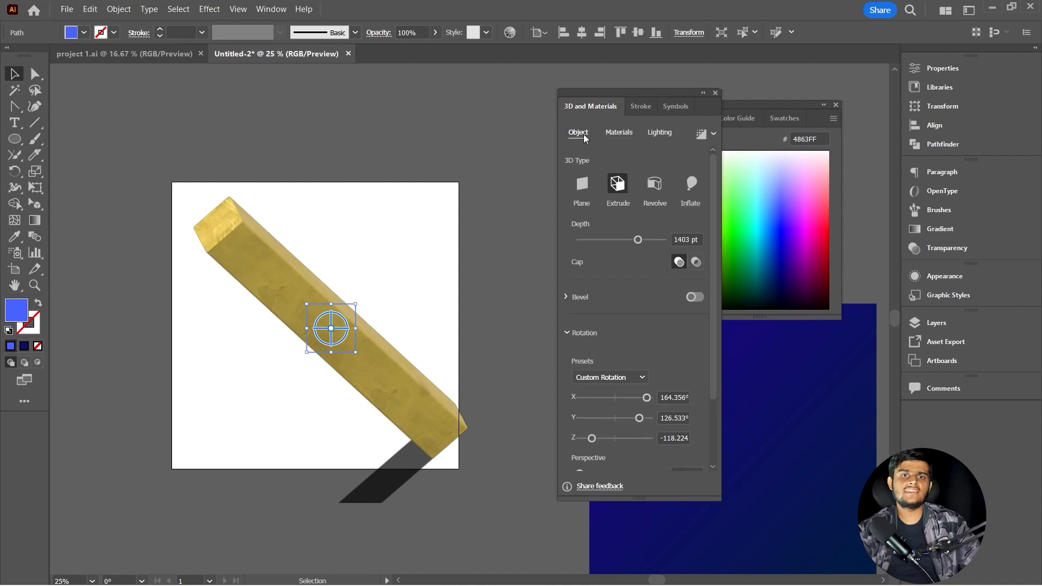
- Delete the gold 3D bar and draw a new blue square in the middle of the artboard
{"action": "left_click", "coordinate": [716, 93]}
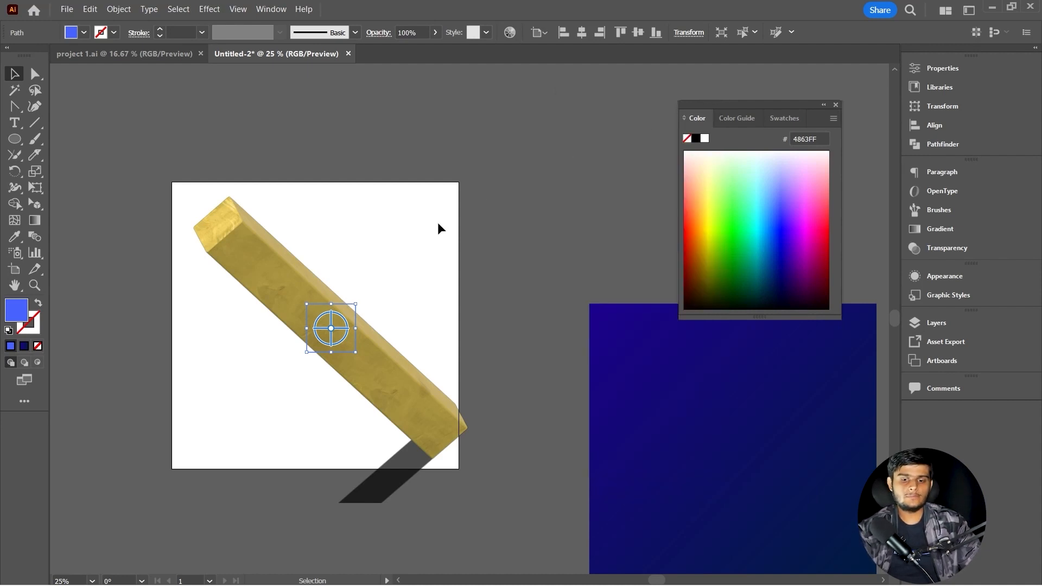
{"action": "key", "text": "Delete"}
{"action": "key", "text": "m"}
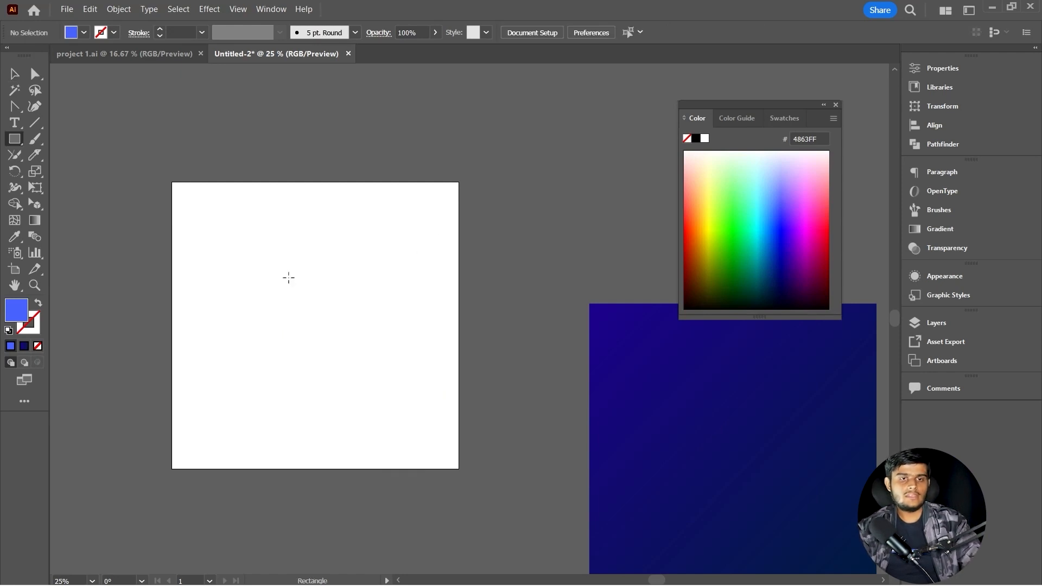
{"action": "left_click_drag", "start_coordinate": [291, 300], "coordinate": [348, 327]}
{"action": "key", "text": "v"}
{"action": "left_click_drag", "start_coordinate": [295, 304], "coordinate": [319, 304]}
{"action": "scroll", "coordinate": [293, 276], "scroll_direction": "up", "scroll_amount": 2}
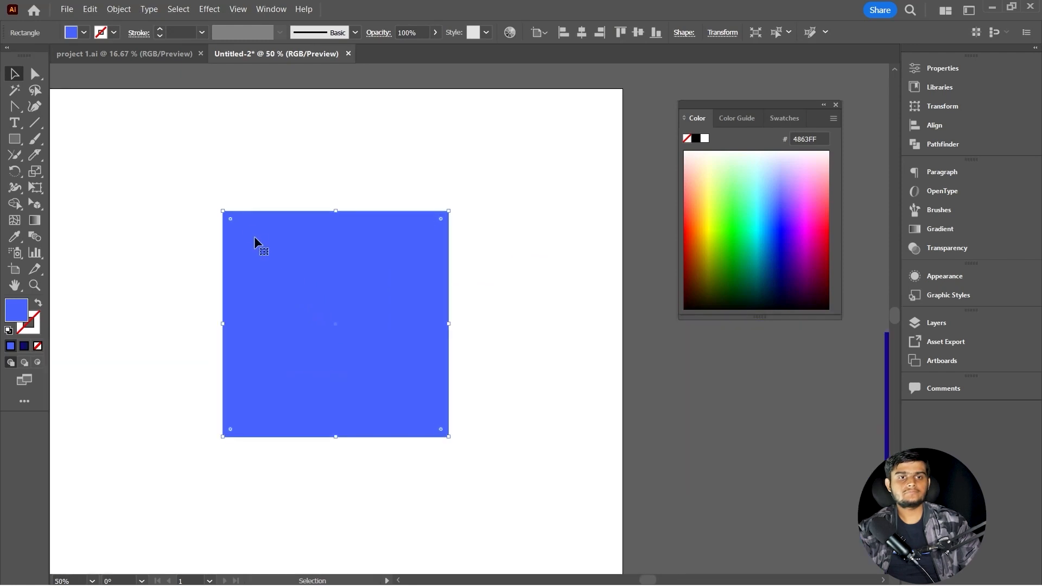
- Round the blue square's corners slightly and enlarge it beyond the artboard's edges
{"action": "left_click_drag", "start_coordinate": [233, 224], "coordinate": [234, 227]}
{"action": "scroll", "coordinate": [263, 272], "scroll_direction": "down", "scroll_amount": 2}
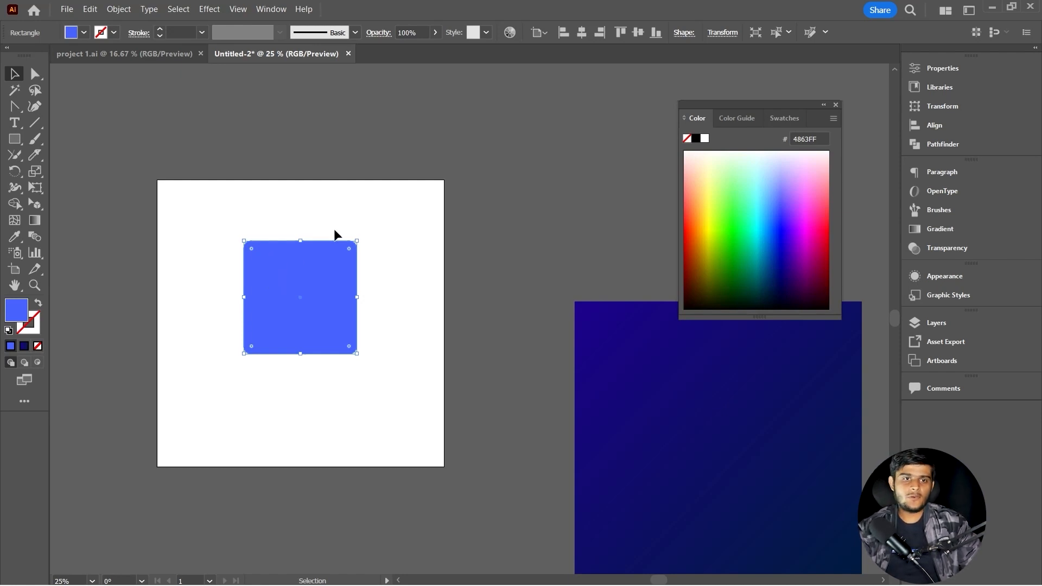
{"action": "left_click_drag", "start_coordinate": [357, 241], "coordinate": [421, 179]}
{"action": "left_click_drag", "start_coordinate": [281, 348], "coordinate": [321, 344]}
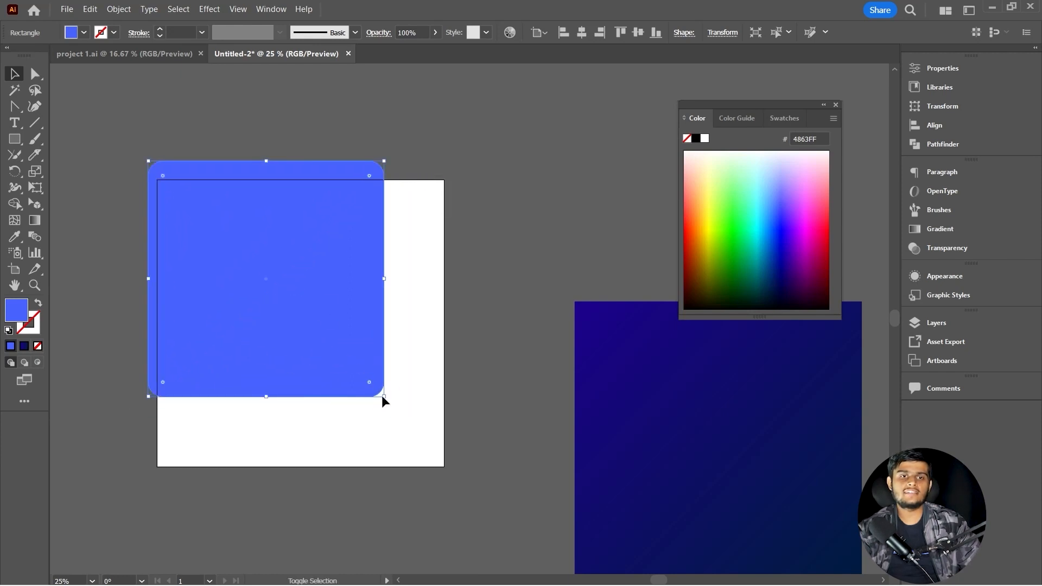
{"action": "left_click_drag", "start_coordinate": [384, 396], "coordinate": [459, 470]}
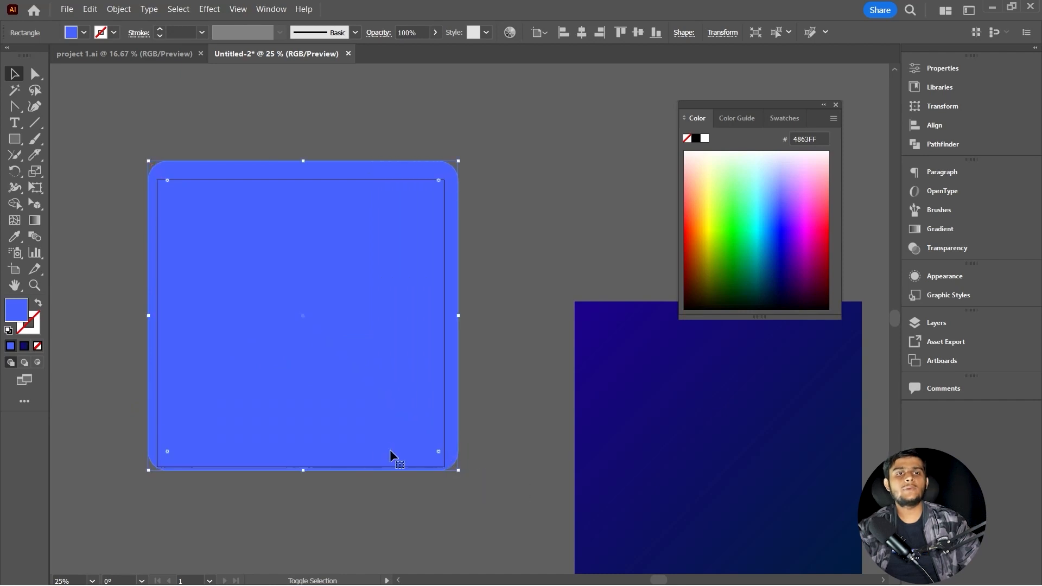
{"action": "left_click_drag", "start_coordinate": [334, 415], "coordinate": [332, 422]}
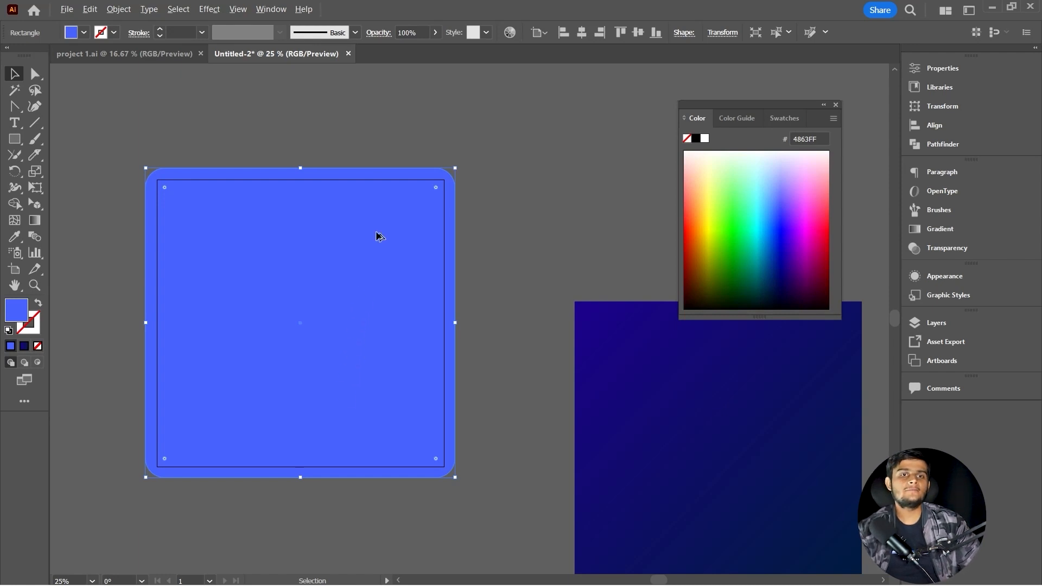
- Fit the blue square with sharp corners exactly to the 1080 px wide artboard and close the Color panel
{"action": "scroll", "coordinate": [380, 228], "scroll_direction": "up", "scroll_amount": 1}
{"action": "mouse_move", "coordinate": [454, 173]}
{"action": "left_mouse_down"}
{"action": "mouse_move", "coordinate": [490, 143]}
{"action": "mouse_move", "coordinate": [467, 164]}
{"action": "left_mouse_up"}
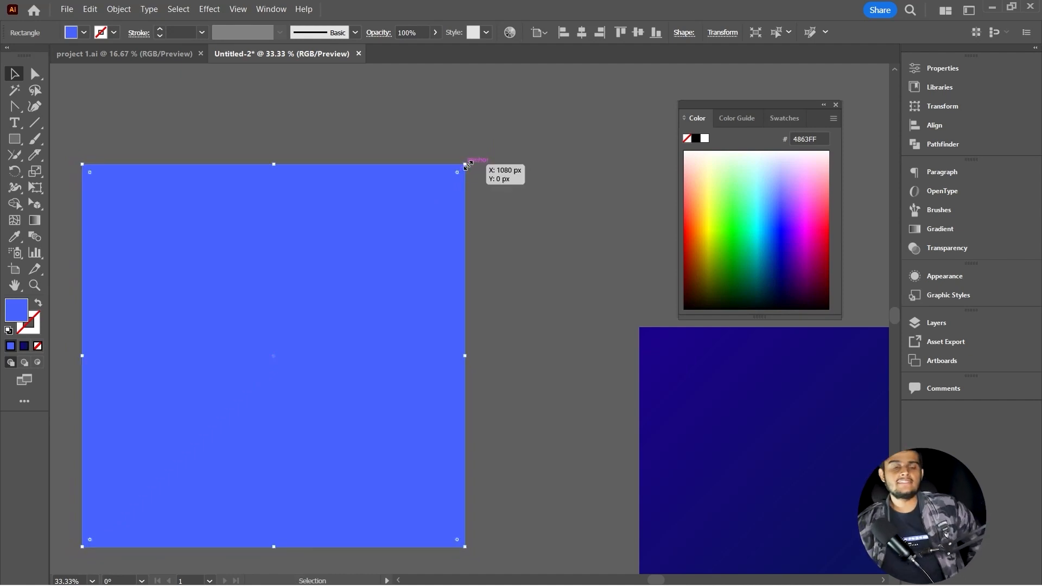
{"action": "scroll", "coordinate": [376, 226], "scroll_direction": "down", "scroll_amount": 2}
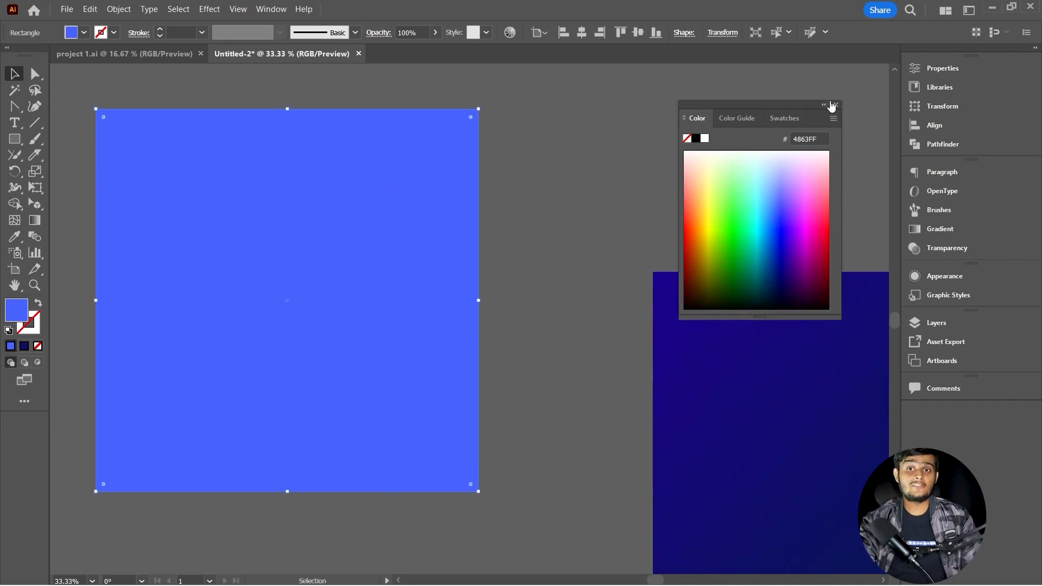
{"action": "left_click", "coordinate": [835, 105]}
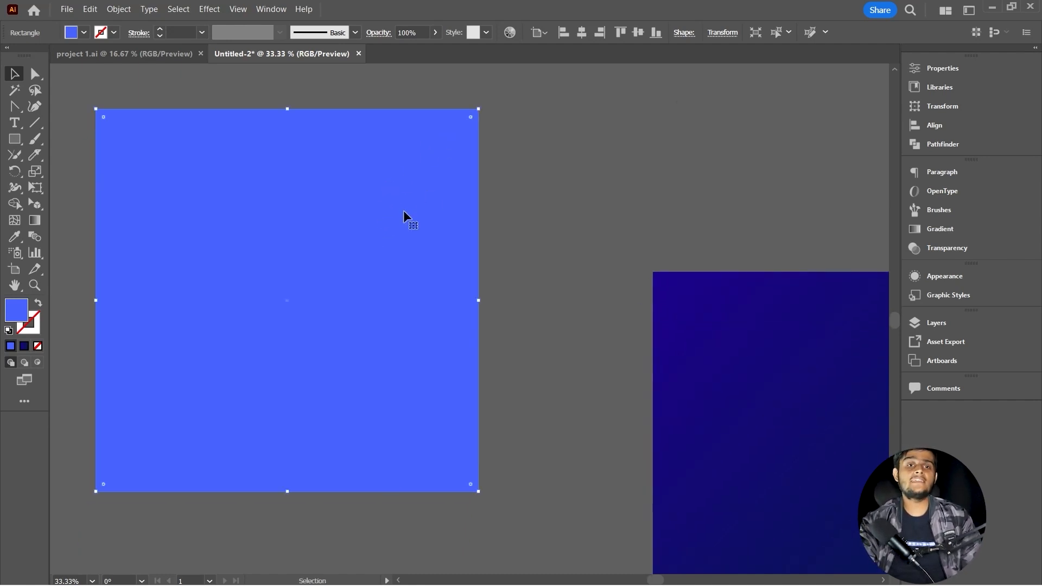
{"action": "left_click_drag", "start_coordinate": [403, 210], "coordinate": [421, 210]}
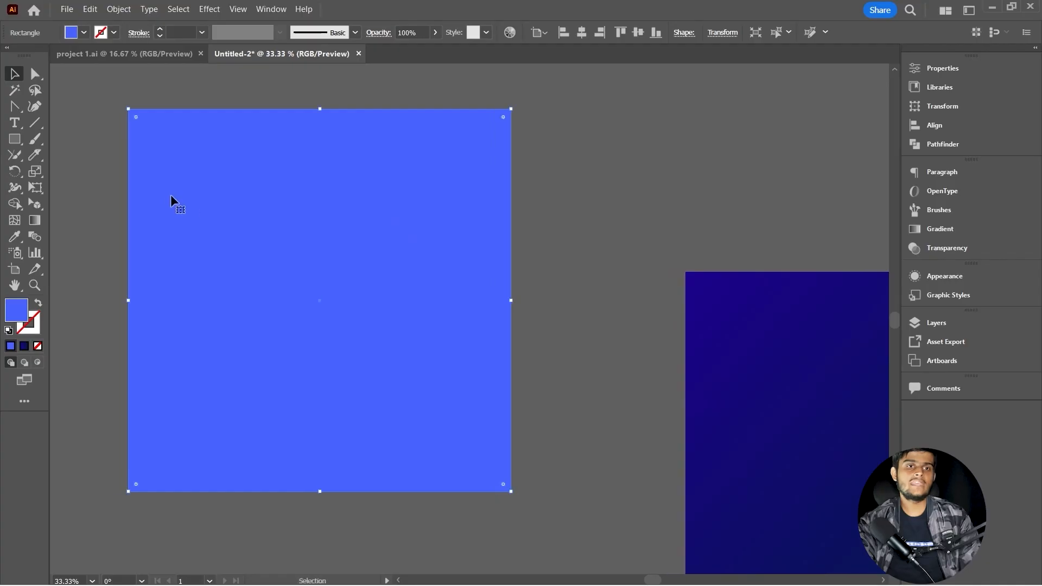
{"action": "scroll", "coordinate": [130, 166], "scroll_direction": "up", "scroll_amount": 1, "text": "alt"}
{"action": "left_click_drag", "start_coordinate": [292, 177], "coordinate": [253, 209]}
{"action": "scroll", "coordinate": [264, 195], "scroll_direction": "down", "scroll_amount": 1, "text": "alt"}
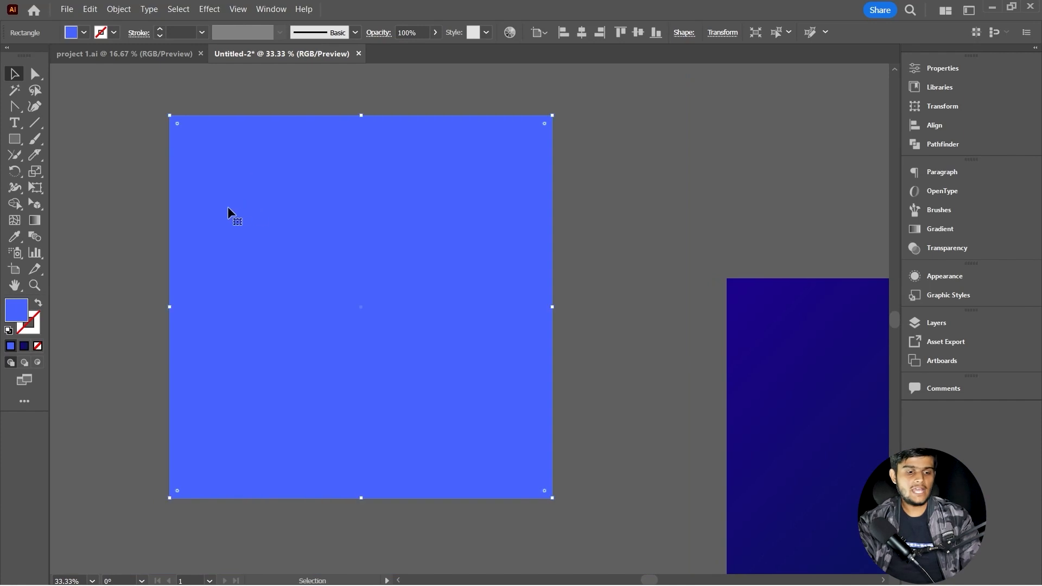
- Add an area text reading "Thank You for Watching" in the upper left of the blue square
{"action": "key", "text": "t"}
{"action": "left_click_drag", "start_coordinate": [205, 174], "coordinate": [404, 338]}
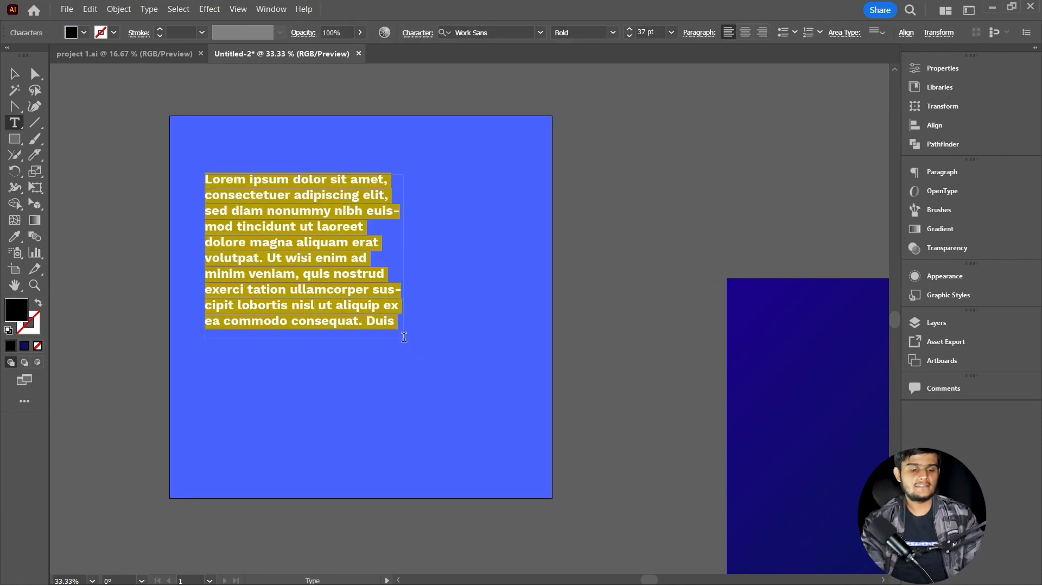
{"action": "type", "text": "Thank"}
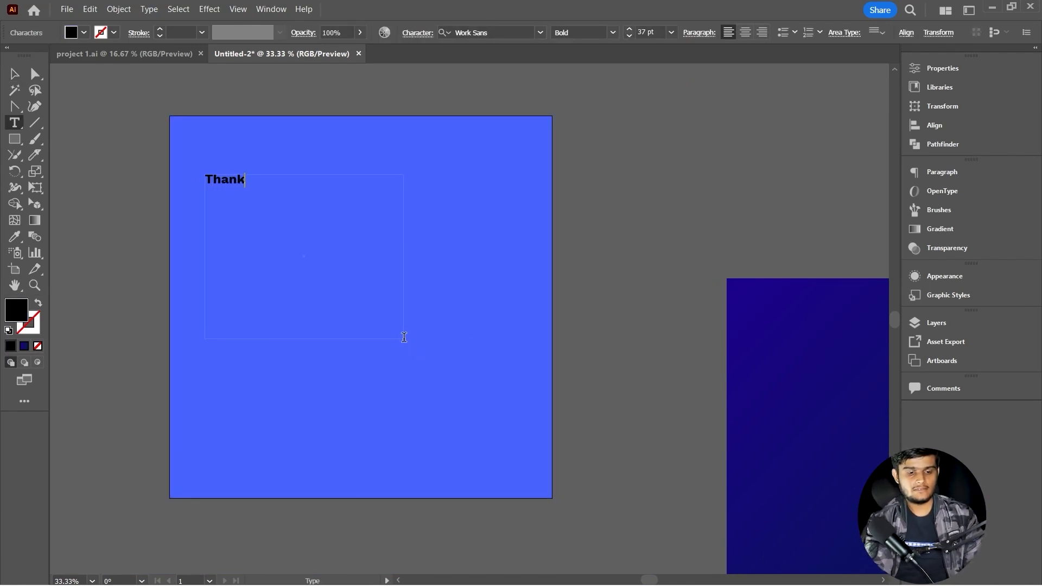
{"action": "type", "text": " You for Watching"}
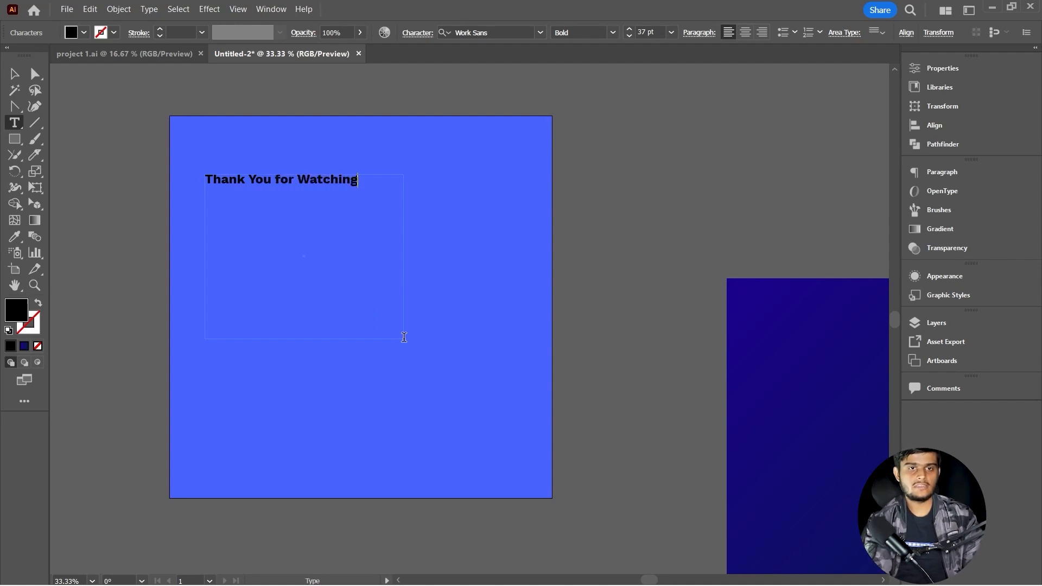
- Set the "Thank You for Watching" text to 85 pt and shorten its frame to fit the two lines
{"action": "key", "text": "Escape"}
{"action": "left_click", "coordinate": [647, 32]}
{"action": "type", "text": "85"}
{"action": "key", "text": "Return"}
{"action": "left_click_drag", "start_coordinate": [309, 367], "coordinate": [308, 270]}
{"action": "key", "text": "ctrl+equal"}
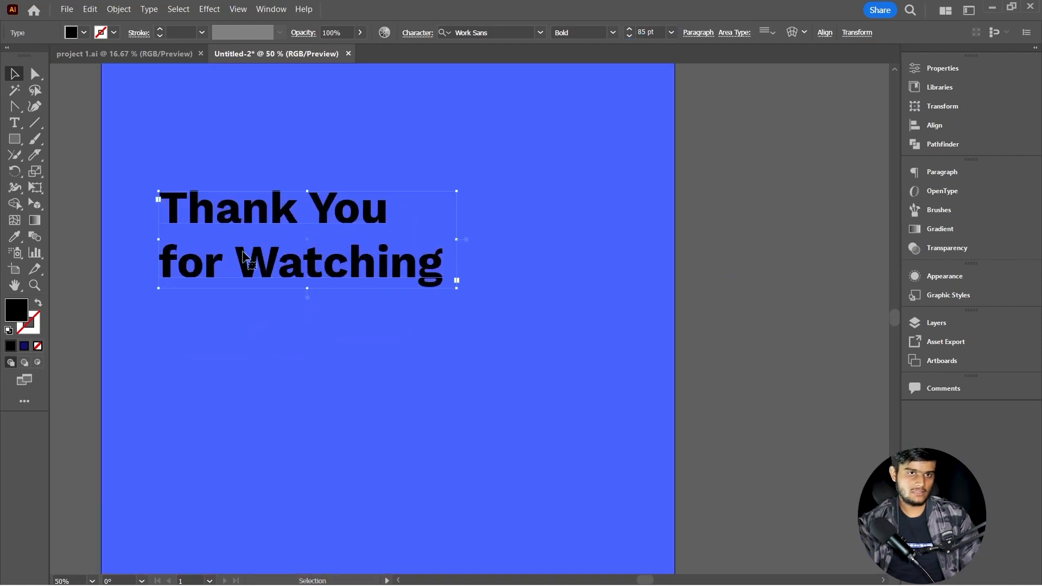
- Fill the "Thank You for Watching" text with white
{"action": "double_click", "coordinate": [14, 314]}
{"action": "left_click", "coordinate": [277, 176]}
{"action": "left_click", "coordinate": [571, 181]}
- Apply a drop shadow to the white text with 4 px X offset, 4 px Y offset and 7 px blur
{"action": "left_click", "coordinate": [210, 9]}
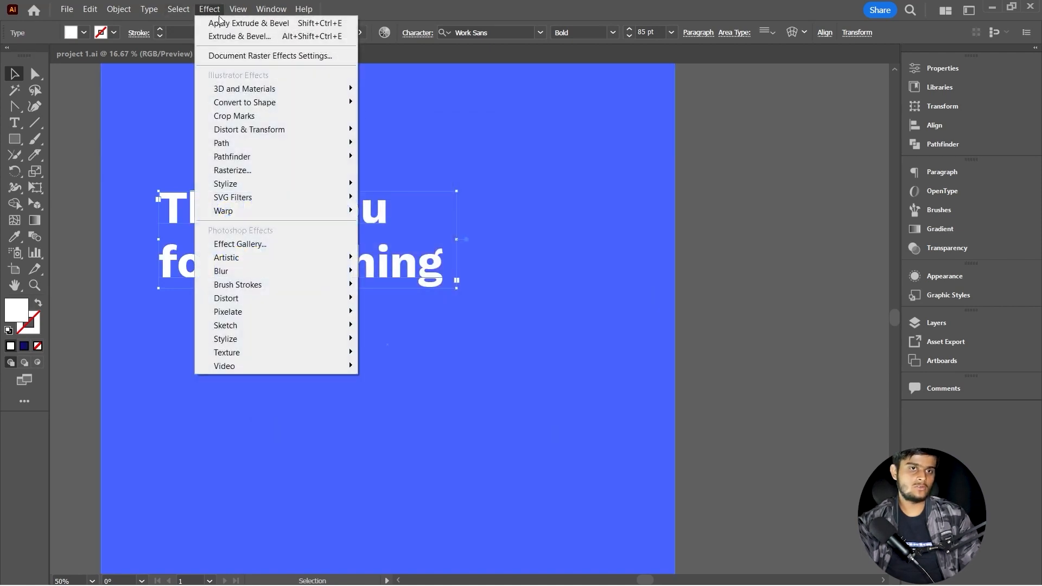
{"action": "mouse_move", "coordinate": [326, 185]}
{"action": "left_click", "coordinate": [391, 185]}
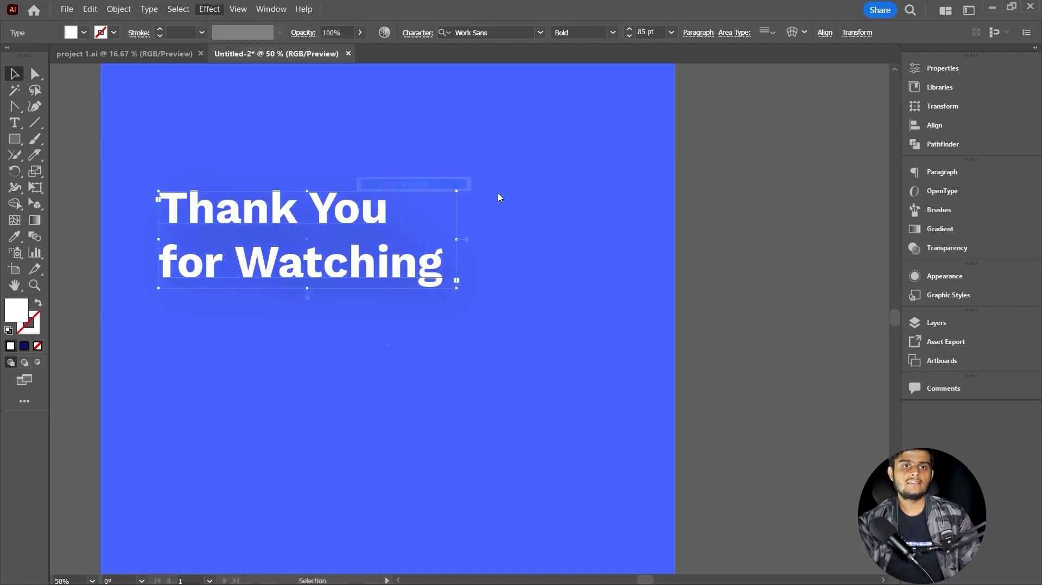
{"action": "double_click", "coordinate": [705, 298]}
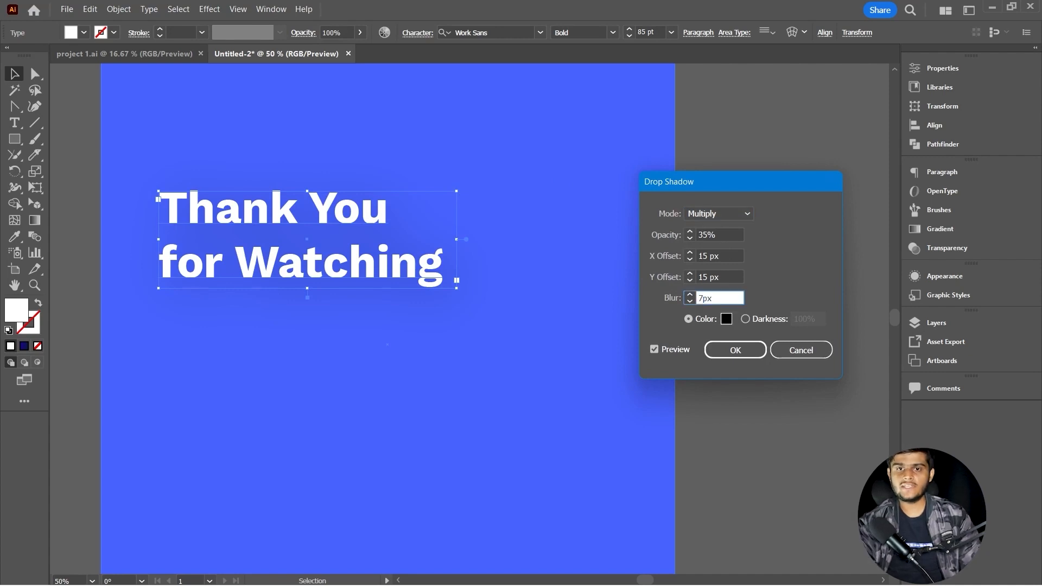
{"action": "type", "text": "7"}
{"action": "double_click", "coordinate": [703, 256]}
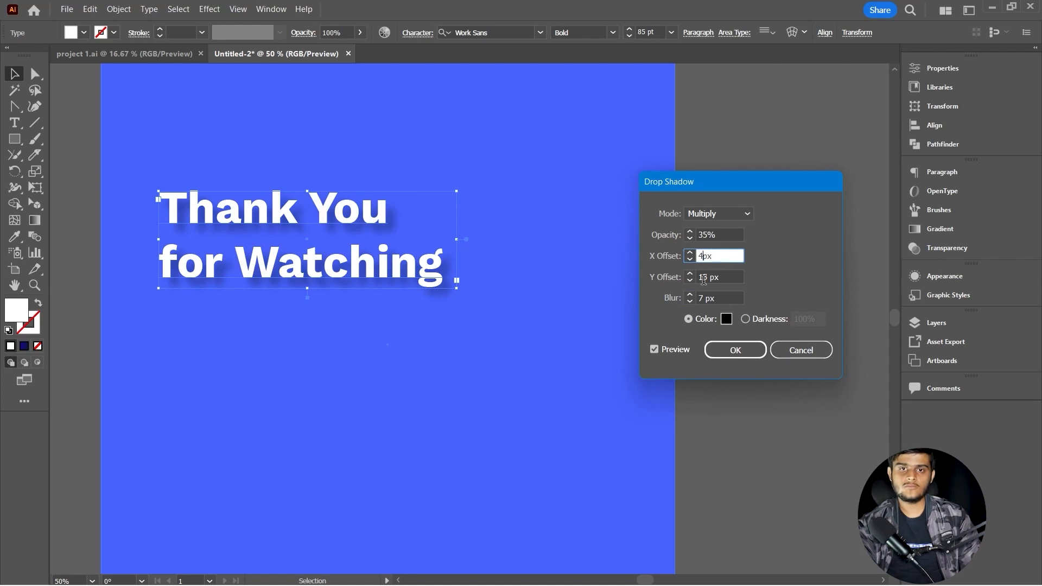
{"action": "type", "text": "4"}
{"action": "double_click", "coordinate": [704, 278]}
{"action": "type", "text": "4"}
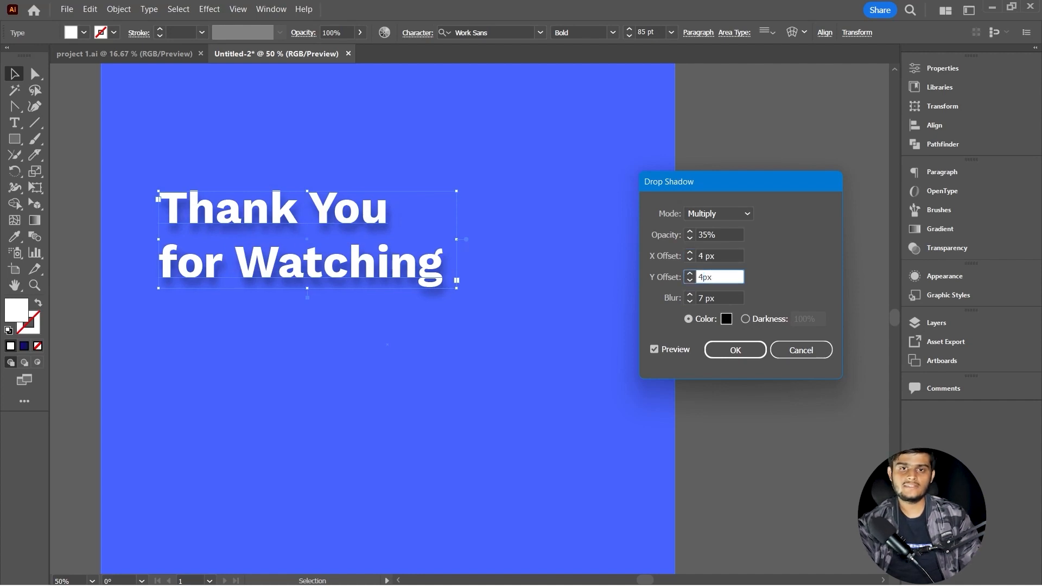
{"action": "left_click", "coordinate": [724, 350]}
- Draw a rectangle about 609 × 107 px below the heading text and fill it with colour 212121
{"action": "scroll", "coordinate": [706, 357], "scroll_direction": "down", "scroll_amount": 1}
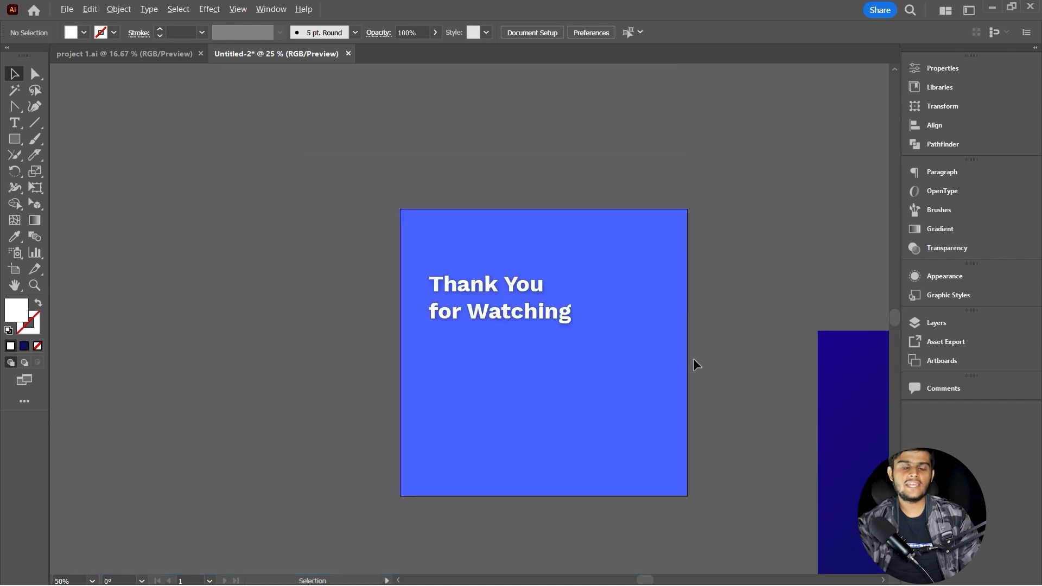
{"action": "scroll", "coordinate": [690, 359], "scroll_direction": "up", "scroll_amount": 1}
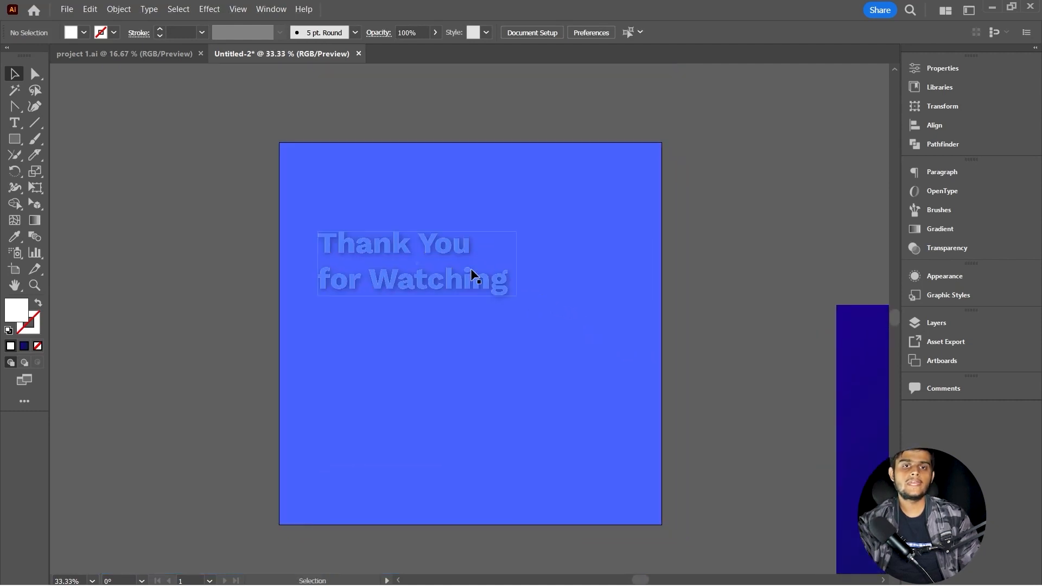
{"action": "left_click_drag", "start_coordinate": [477, 377], "coordinate": [433, 386]}
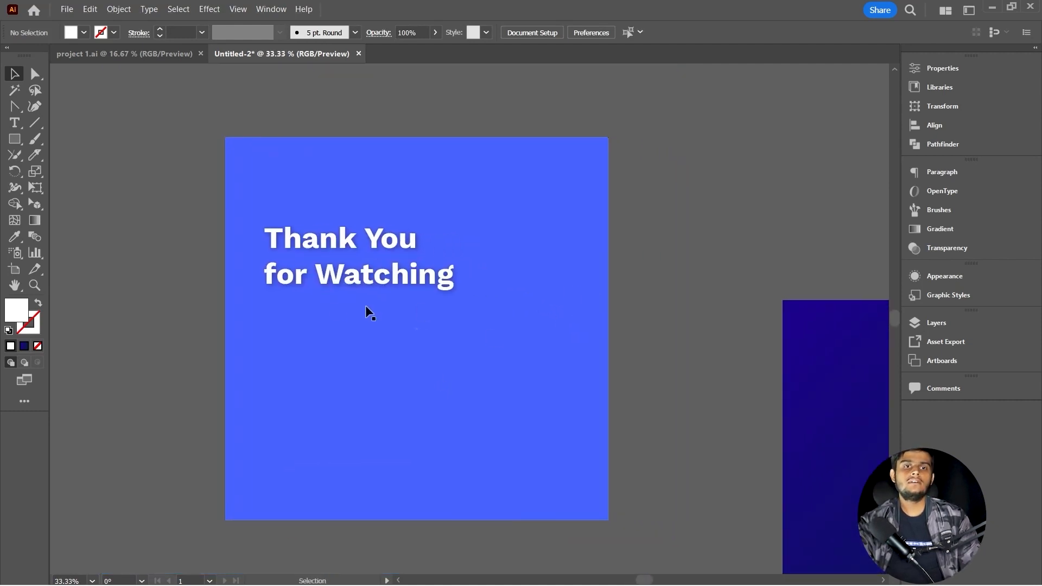
{"action": "scroll", "coordinate": [288, 328], "scroll_direction": "up", "scroll_amount": 1}
{"action": "left_click_drag", "start_coordinate": [320, 340], "coordinate": [313, 239]}
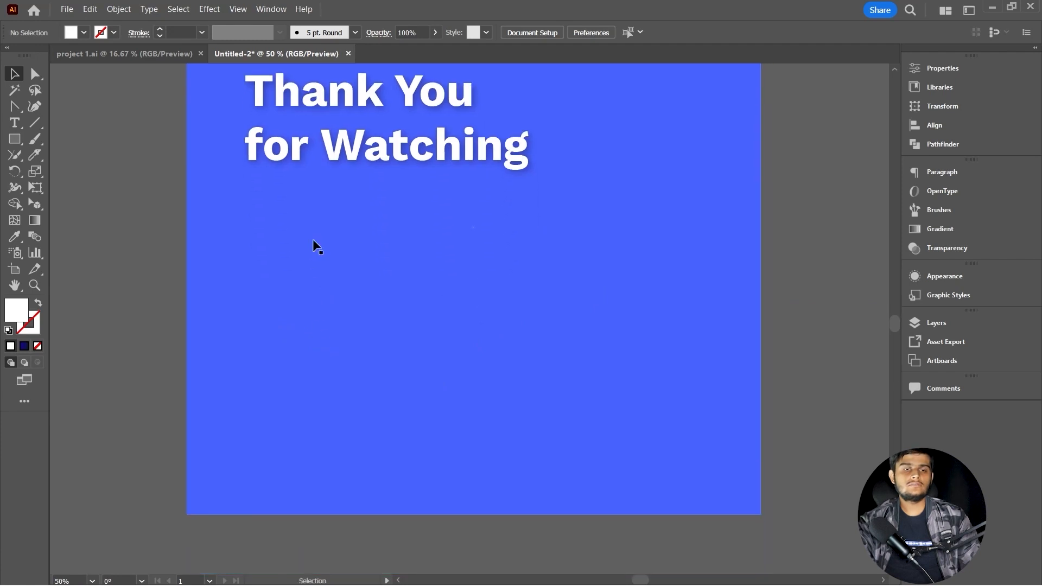
{"action": "key", "text": "m"}
{"action": "mouse_move", "coordinate": [244, 201]}
{"action": "left_mouse_down"}
{"action": "mouse_move", "coordinate": [251, 214]}
{"action": "mouse_move", "coordinate": [542, 268]}
{"action": "mouse_move", "coordinate": [567, 257]}
{"action": "left_mouse_up"}
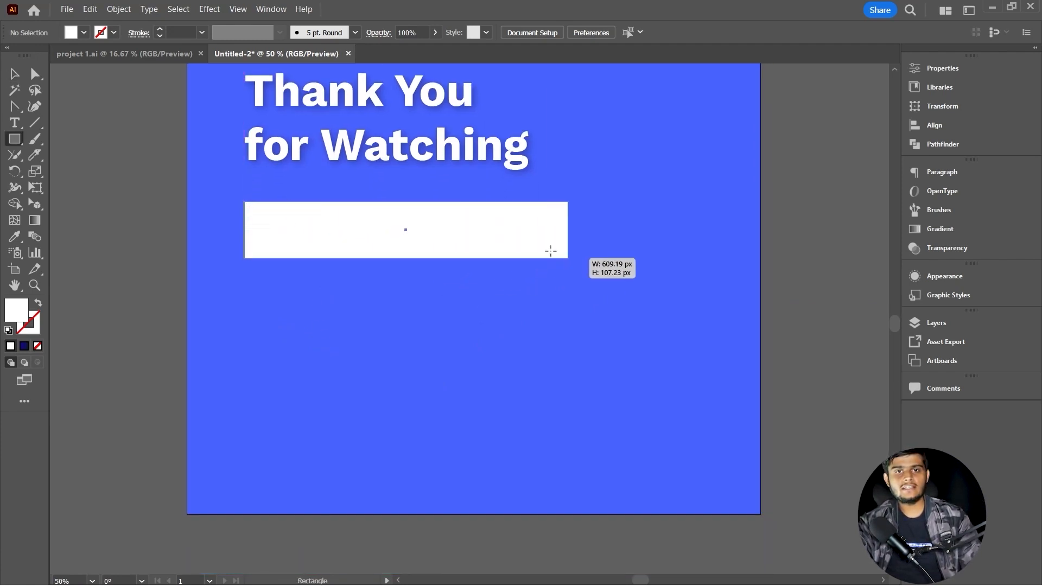
{"action": "double_click", "coordinate": [15, 319]}
{"action": "type", "text": "212121"}
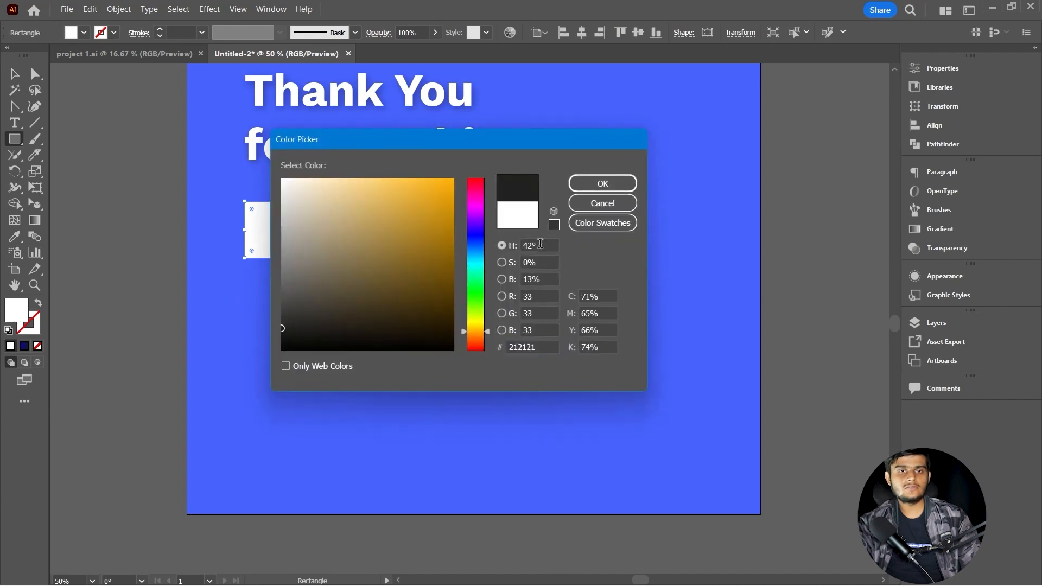
{"action": "left_click", "coordinate": [602, 184]}
- Draw a small rectangle in the left part of the dark bar, with a red fill and rounded corners
{"action": "scroll", "coordinate": [406, 191], "scroll_direction": "up", "scroll_amount": 1}
{"action": "key", "text": "v"}
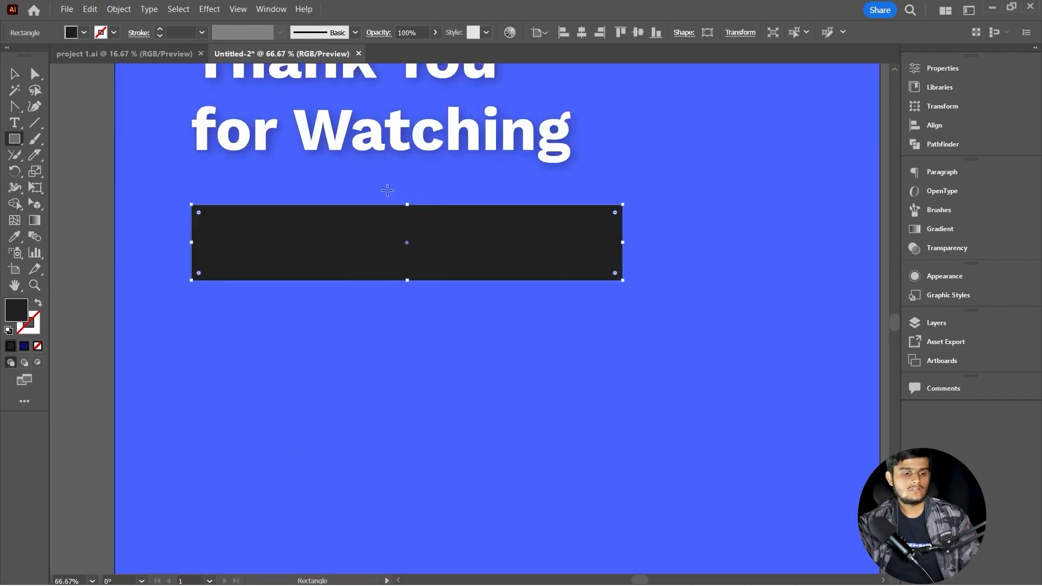
{"action": "scroll", "coordinate": [333, 216], "scroll_direction": "up", "scroll_amount": 1}
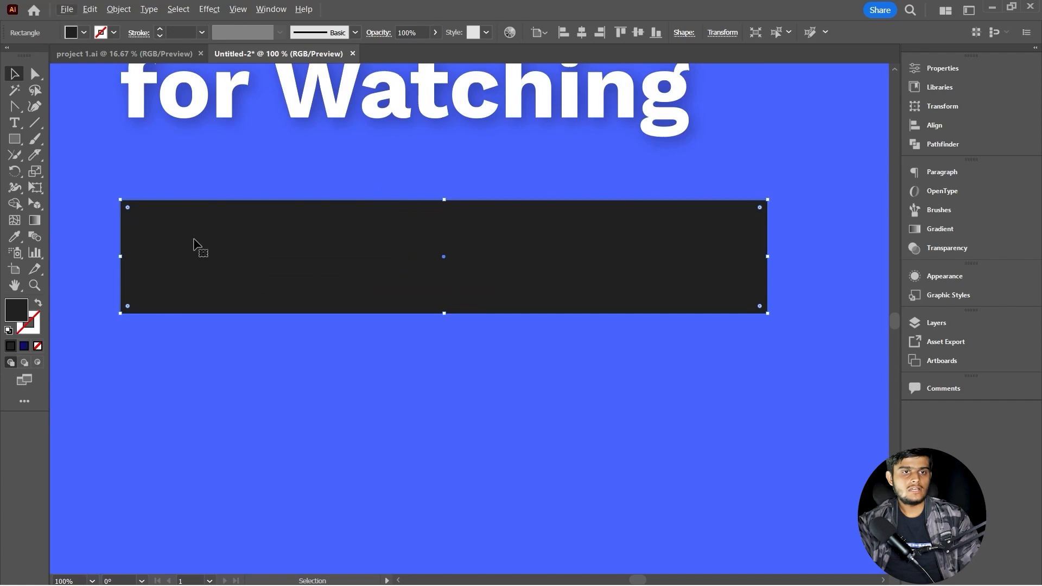
{"action": "scroll", "coordinate": [191, 237], "scroll_direction": "down", "scroll_amount": 3}
{"action": "scroll", "coordinate": [187, 237], "scroll_direction": "up", "scroll_amount": 3}
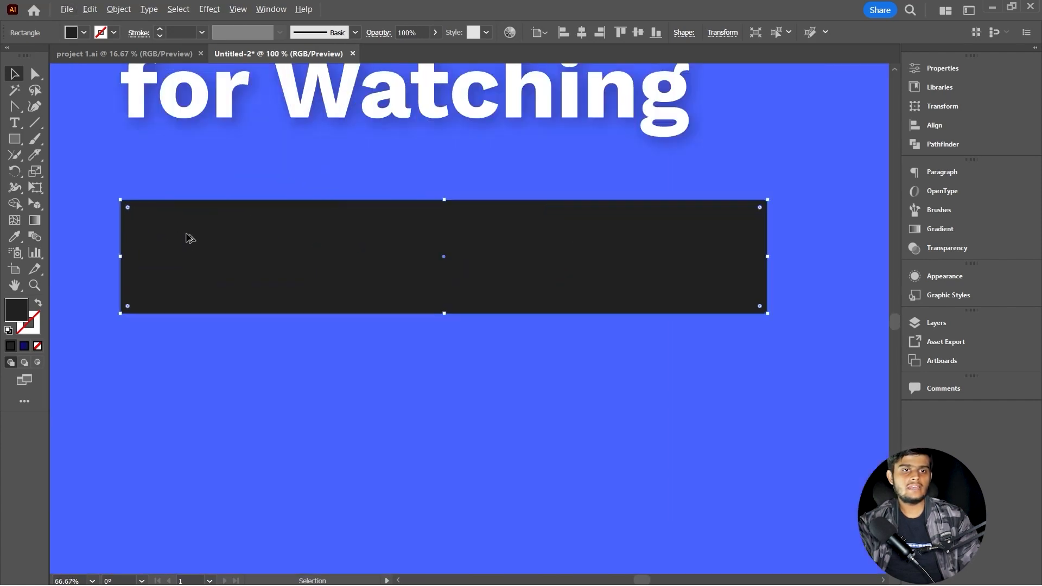
{"action": "scroll", "coordinate": [189, 238], "scroll_direction": "up", "scroll_amount": 2}
{"action": "key", "text": "m"}
{"action": "left_click_drag", "start_coordinate": [133, 218], "coordinate": [293, 319]}
{"action": "scroll", "coordinate": [213, 257], "scroll_direction": "up", "scroll_amount": 1}
{"action": "key", "text": "v"}
{"action": "left_click_drag", "start_coordinate": [210, 256], "coordinate": [212, 249]}
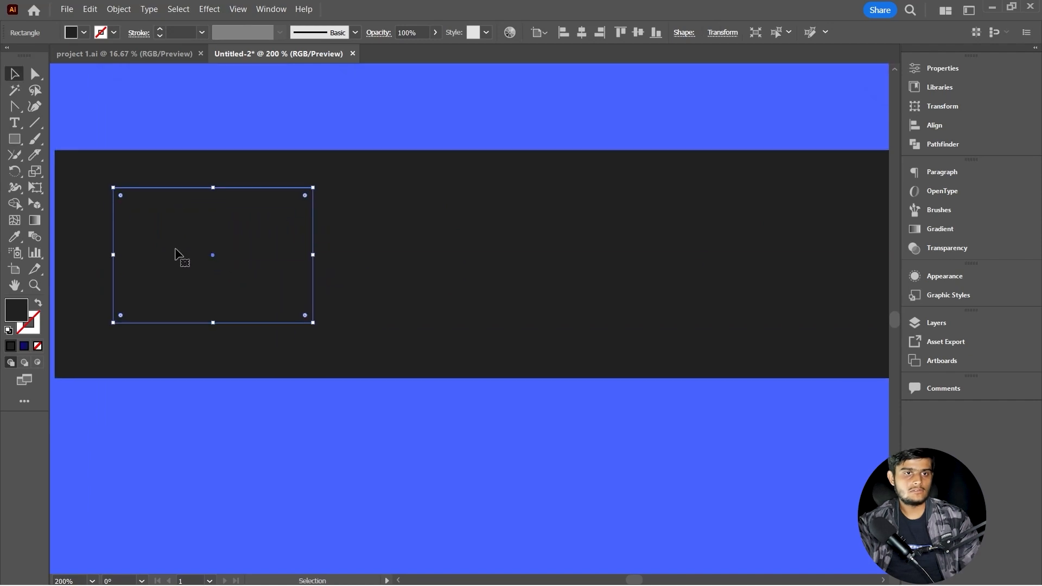
- Add a white triangle pointing right in the middle of the red rectangle as a play symbol
{"action": "left_click_drag", "start_coordinate": [235, 270], "coordinate": [260, 293]}
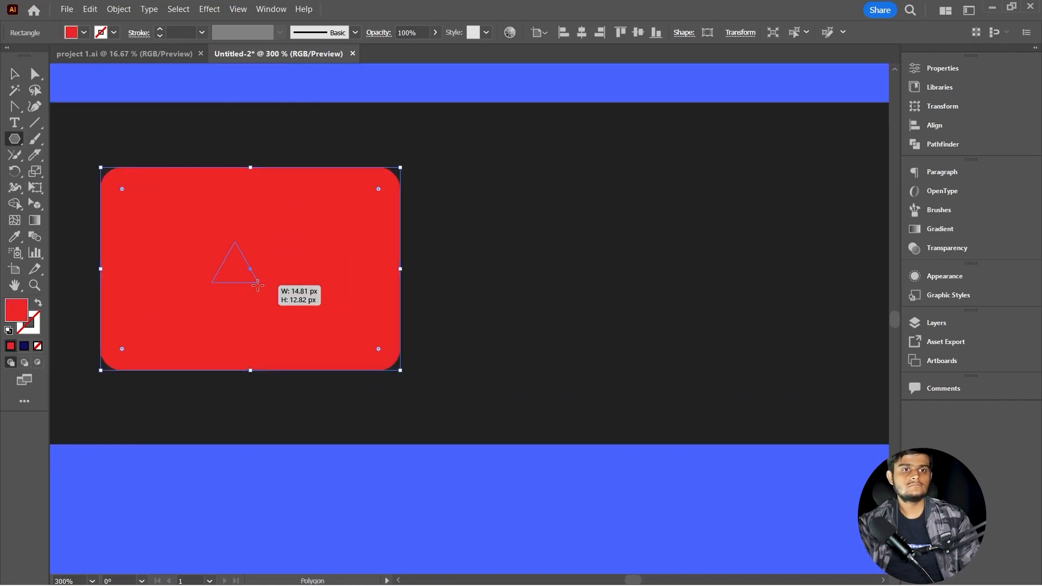
{"action": "key", "text": "v"}
{"action": "double_click", "coordinate": [16, 310]}
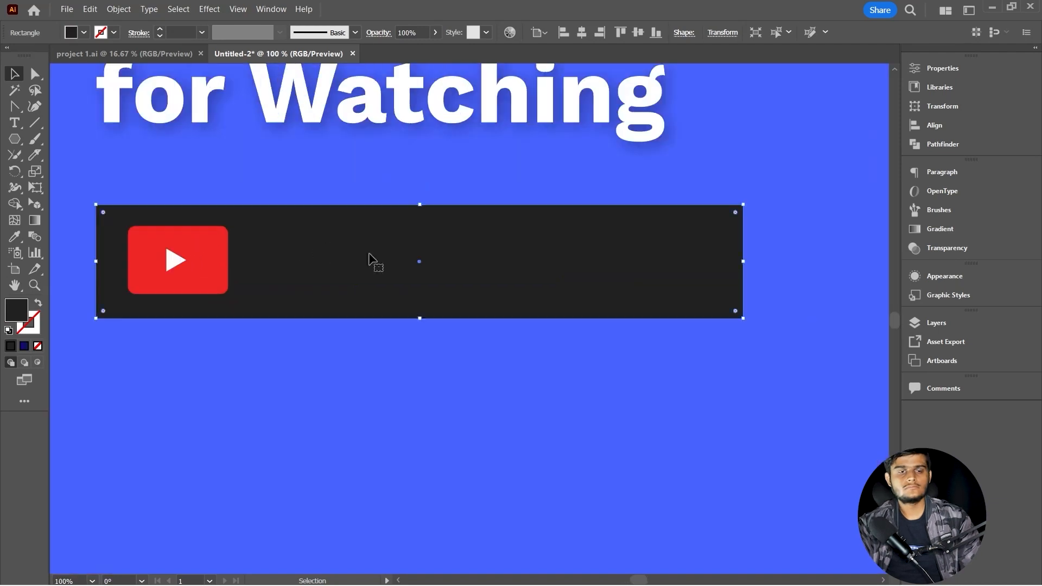
- Add a 48 pt text beside the play logo on the dark bar with the person's full name and "The Manager"
{"action": "key", "text": "t"}
{"action": "left_click_drag", "start_coordinate": [257, 223], "coordinate": [680, 296]}
{"action": "type", "text": "Harsh"}
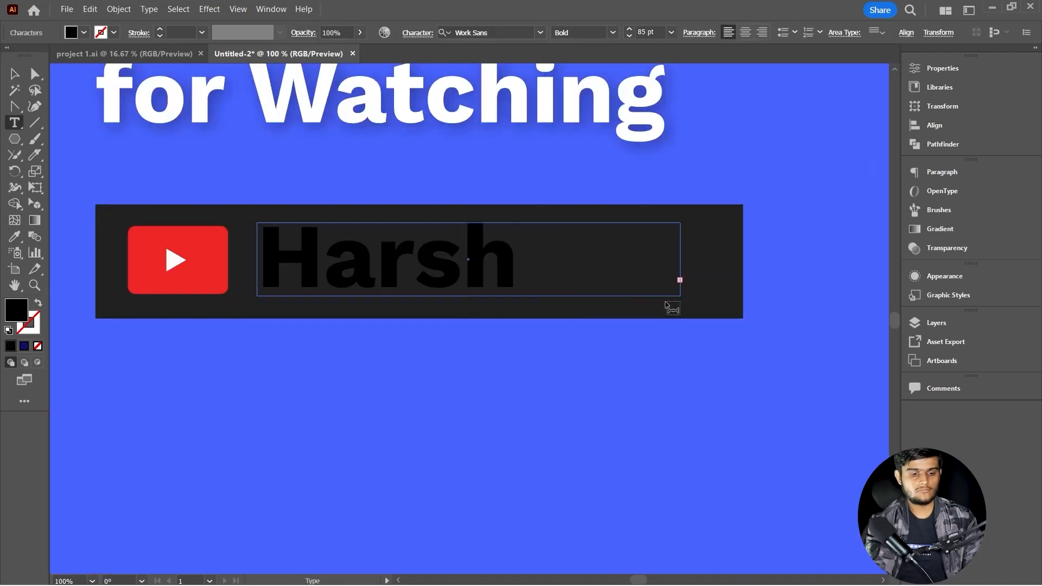
{"action": "key", "text": "Escape"}
{"action": "scroll", "coordinate": [654, 34], "scroll_direction": "down", "scroll_amount": 20}
{"action": "double_click", "coordinate": [468, 303]}
{"action": "double_click", "coordinate": [673, 241]}
{"action": "key", "text": "BackSpace"}
{"action": "key", "text": "BackSpace"}
{"action": "key", "text": "Escape"}
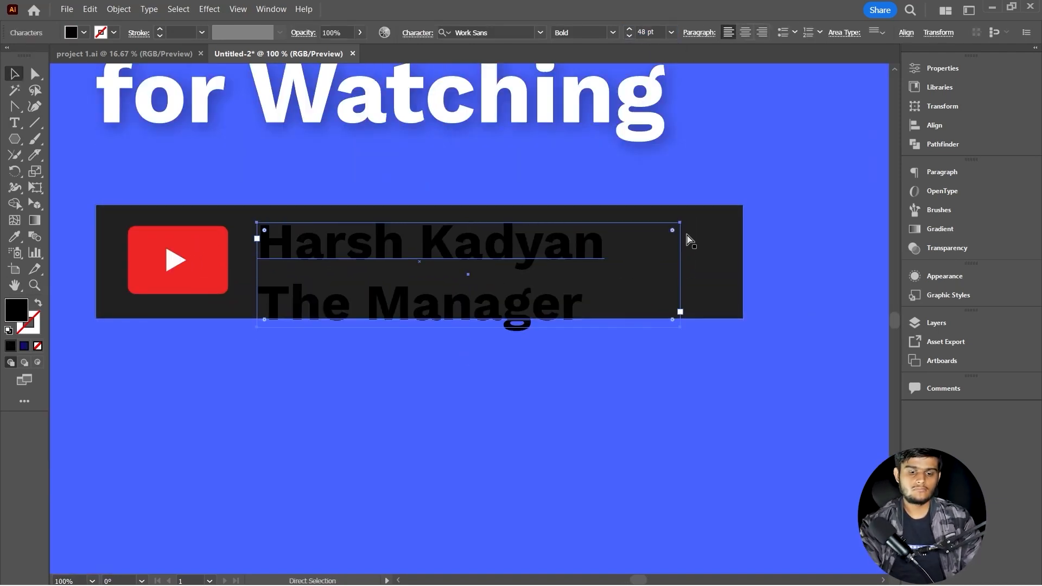
- Fill the text beside the play logo with white and reduce its size to 40 pt
{"action": "left_click", "coordinate": [419, 296]}
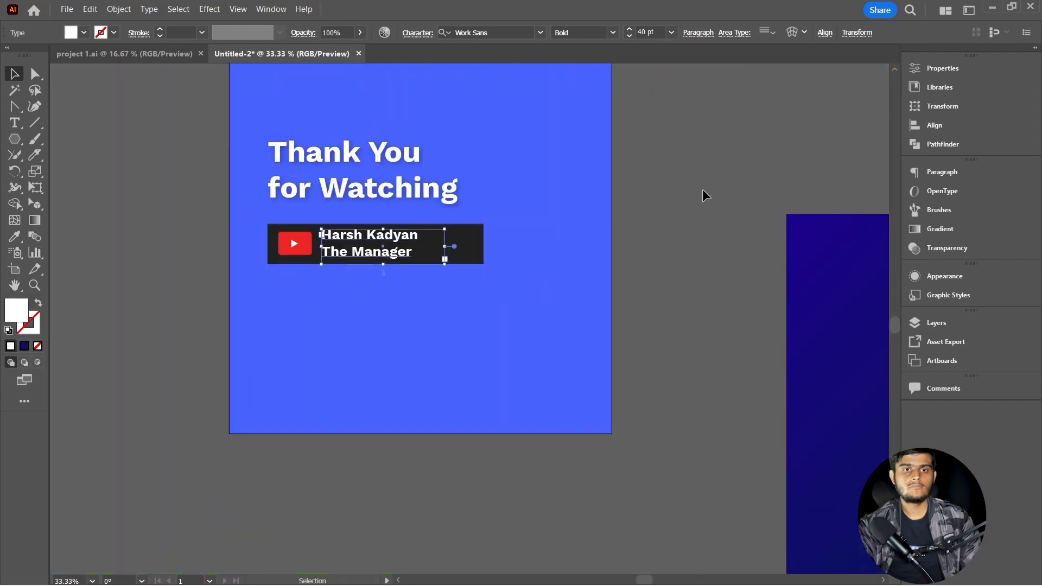
{"action": "left_click", "coordinate": [704, 195]}
{"action": "scroll", "coordinate": [302, 263], "scroll_direction": "up", "scroll_amount": 5}
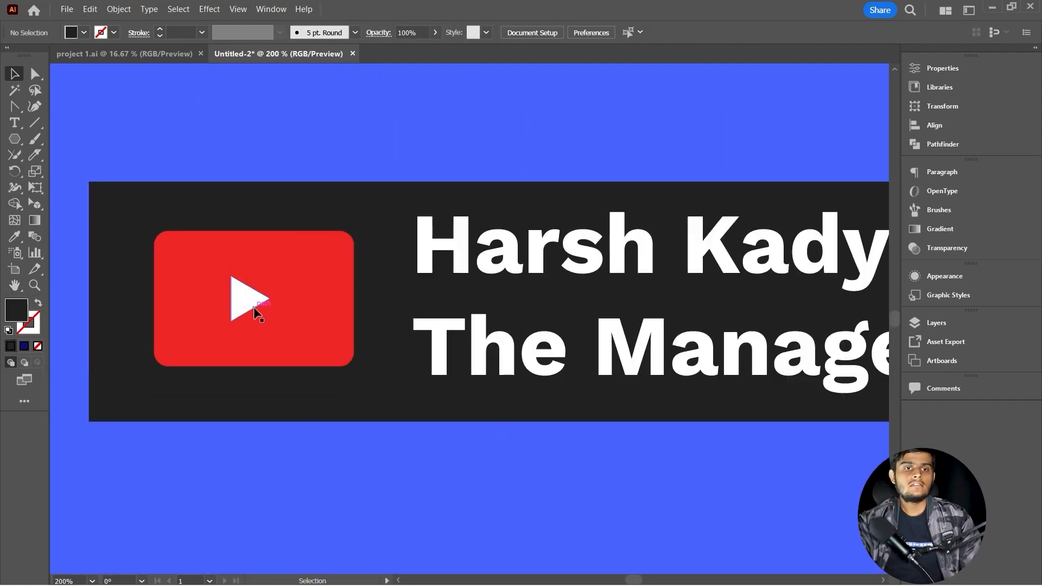
- Group the white play triangle with the red rounded rectangle on the dark bar
{"action": "left_click", "coordinate": [253, 308]}
{"action": "scroll", "coordinate": [253, 307], "scroll_direction": "up", "scroll_amount": 2}
{"action": "left_click", "coordinate": [343, 263], "text": "shift"}
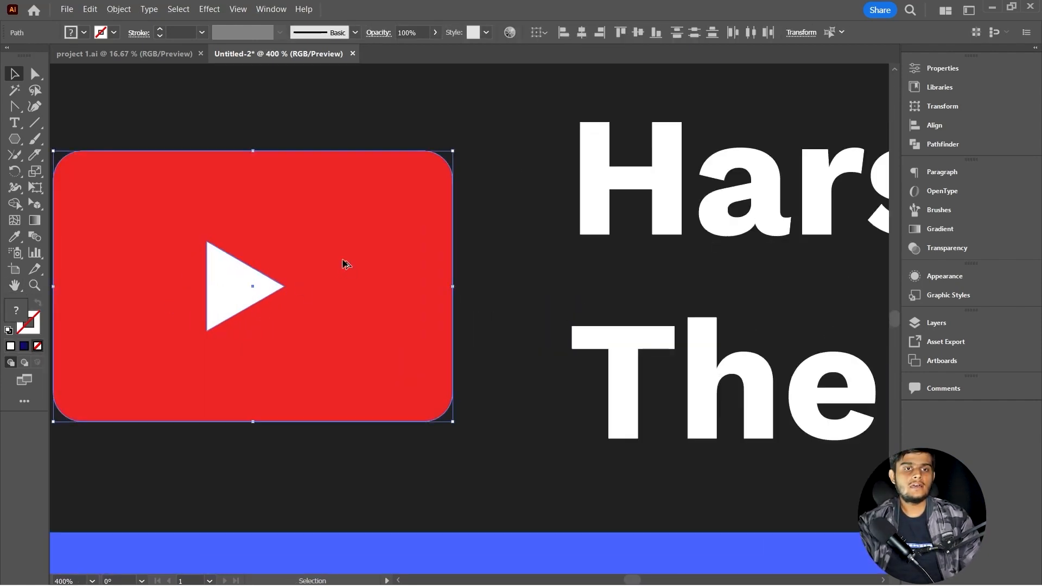
{"action": "scroll", "coordinate": [342, 263], "scroll_direction": "down", "scroll_amount": 5}
{"action": "left_click_drag", "start_coordinate": [353, 268], "coordinate": [281, 290]}
{"action": "key", "text": "a"}
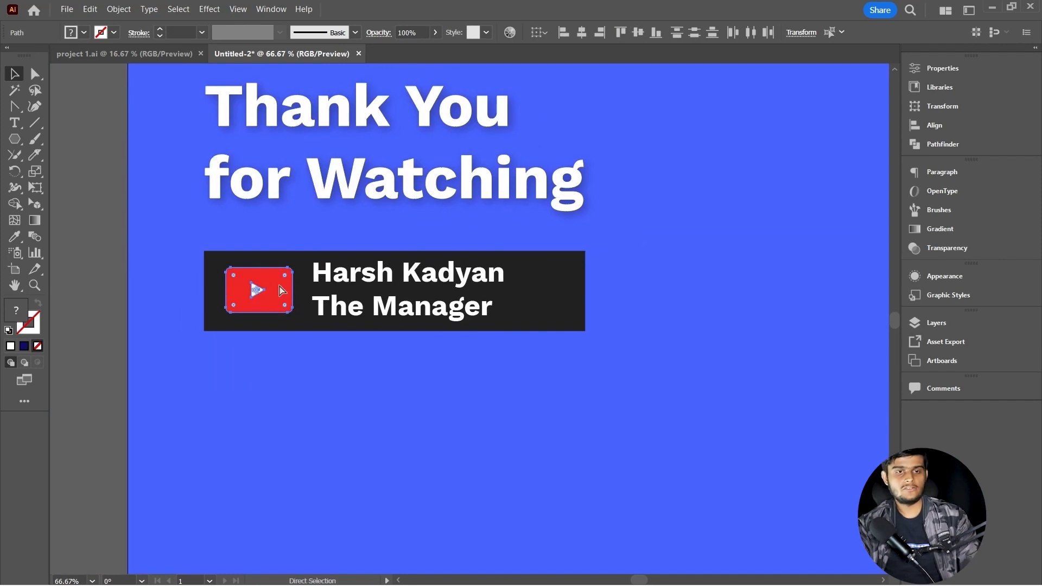
{"action": "key", "text": "ctrl+g"}
{"action": "scroll", "coordinate": [279, 284], "scroll_direction": "down", "scroll_amount": 1}
{"action": "right_click", "coordinate": [278, 289]}
{"action": "left_click", "coordinate": [171, 334]}
{"action": "left_click", "coordinate": [170, 335]}
- Duplicate the play logo onto the empty area beside the heading and make the copy's red rectangle slightly taller
{"action": "left_click", "coordinate": [278, 283]}
{"action": "left_click_drag", "start_coordinate": [281, 288], "coordinate": [693, 215]}
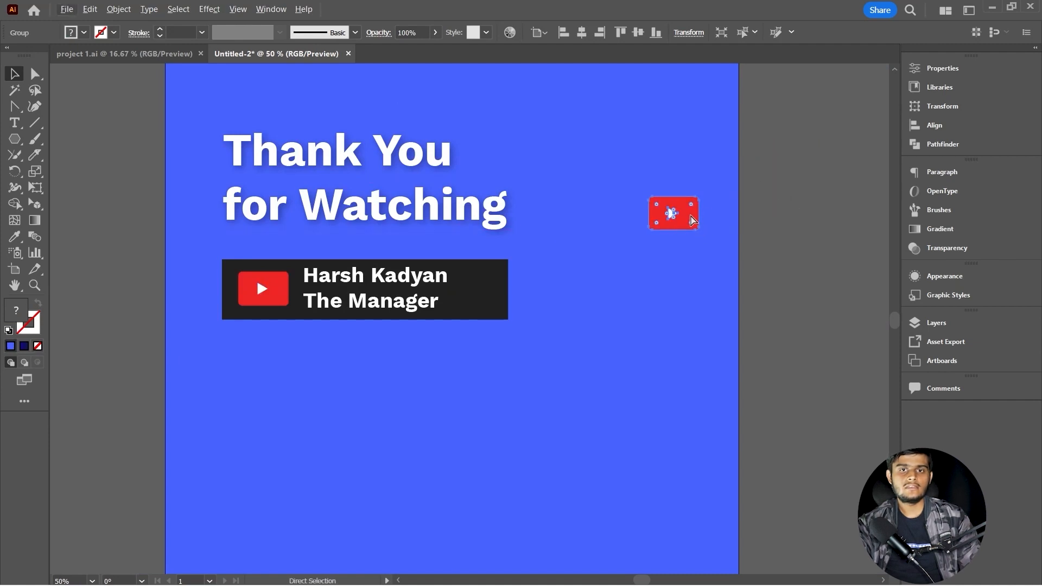
{"action": "double_click", "coordinate": [693, 219]}
{"action": "left_click", "coordinate": [693, 219]}
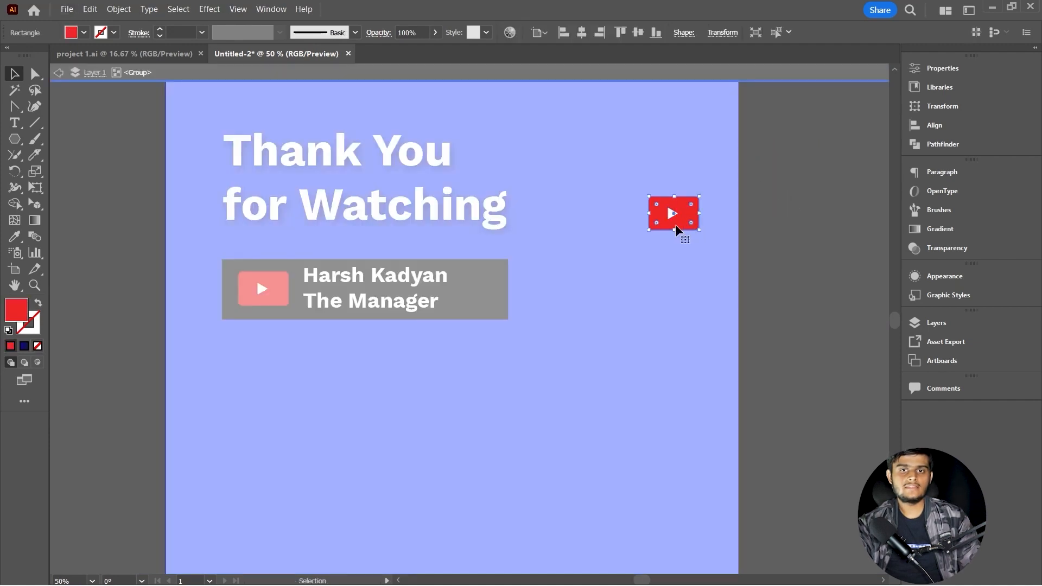
{"action": "left_click_drag", "start_coordinate": [673, 231], "coordinate": [673, 234]}
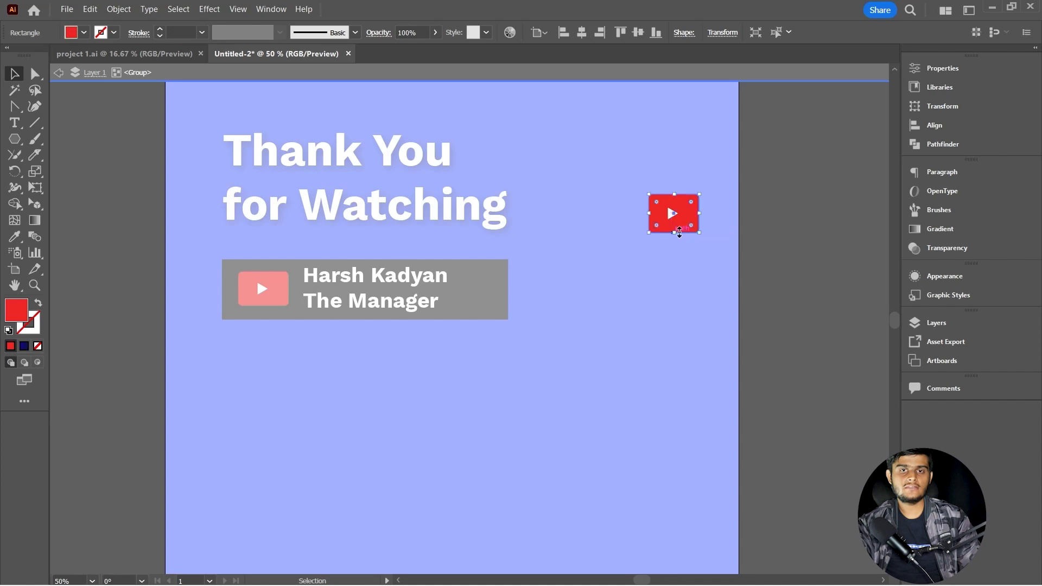
{"action": "double_click", "coordinate": [762, 213]}
{"action": "left_click_drag", "start_coordinate": [763, 213], "coordinate": [610, 254]}
- Apply the 3D Extrude & Bevel effect to the play logo copy and rotate it freely to about X 8°, Y 34°, Z 7°
{"action": "left_click", "coordinate": [523, 257]}
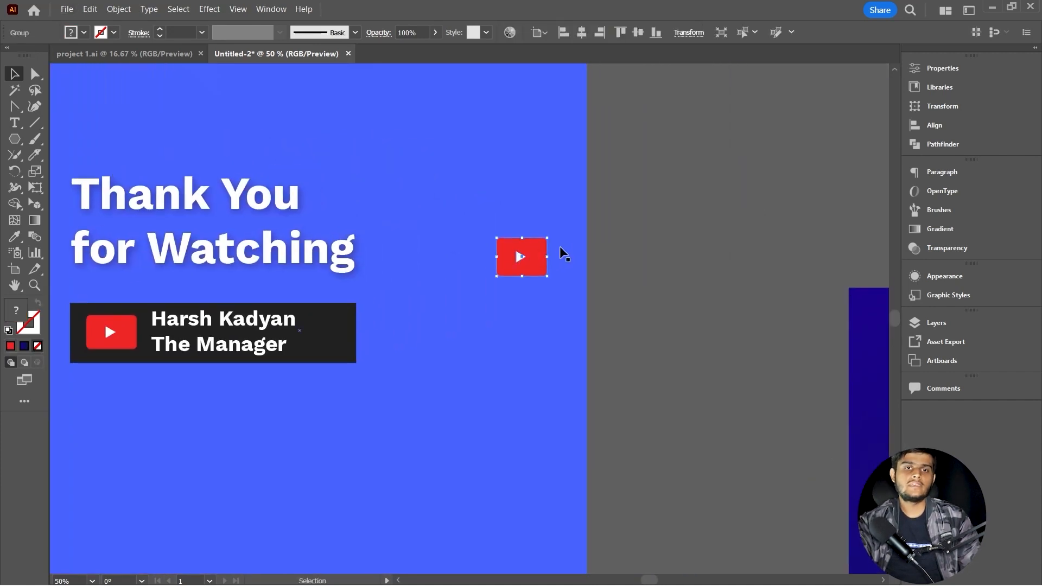
{"action": "scroll", "coordinate": [560, 246], "scroll_direction": "up", "scroll_amount": 1}
{"action": "left_click_drag", "start_coordinate": [560, 246], "coordinate": [409, 275]}
{"action": "left_click", "coordinate": [212, 10]}
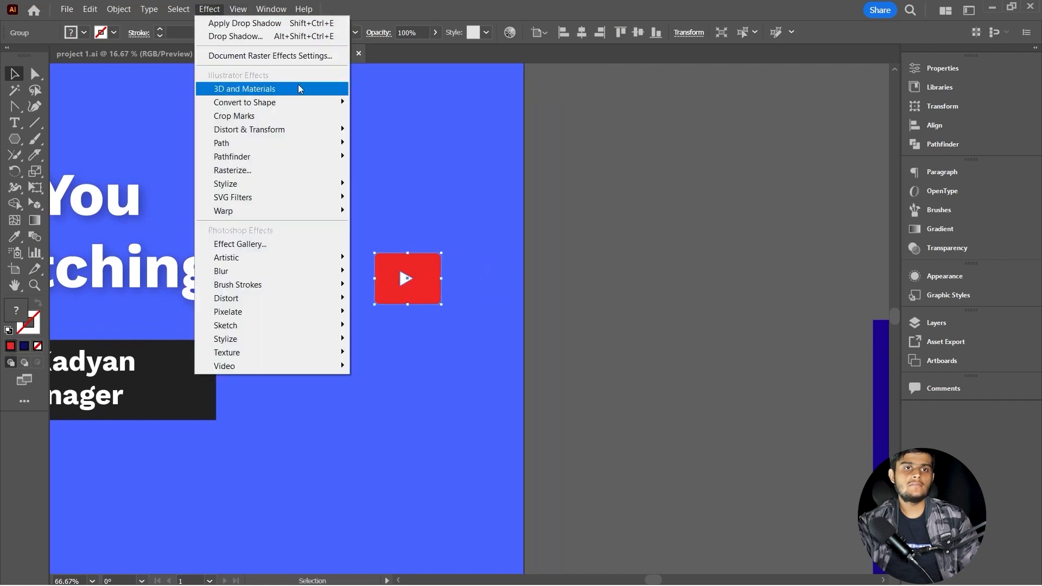
{"action": "mouse_move", "coordinate": [299, 95]}
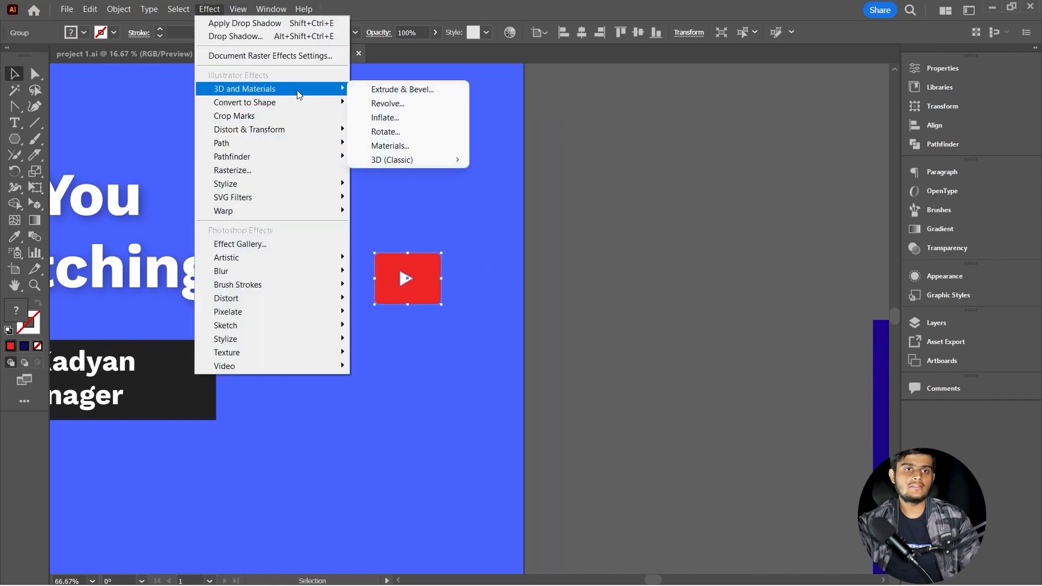
{"action": "left_click", "coordinate": [388, 88]}
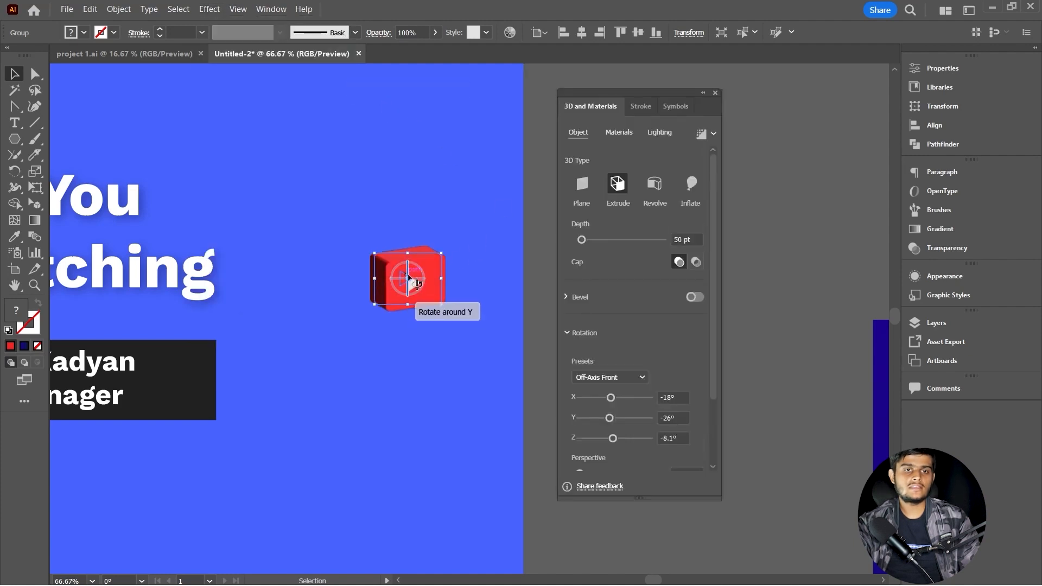
{"action": "left_click_drag", "start_coordinate": [408, 280], "coordinate": [375, 265]}
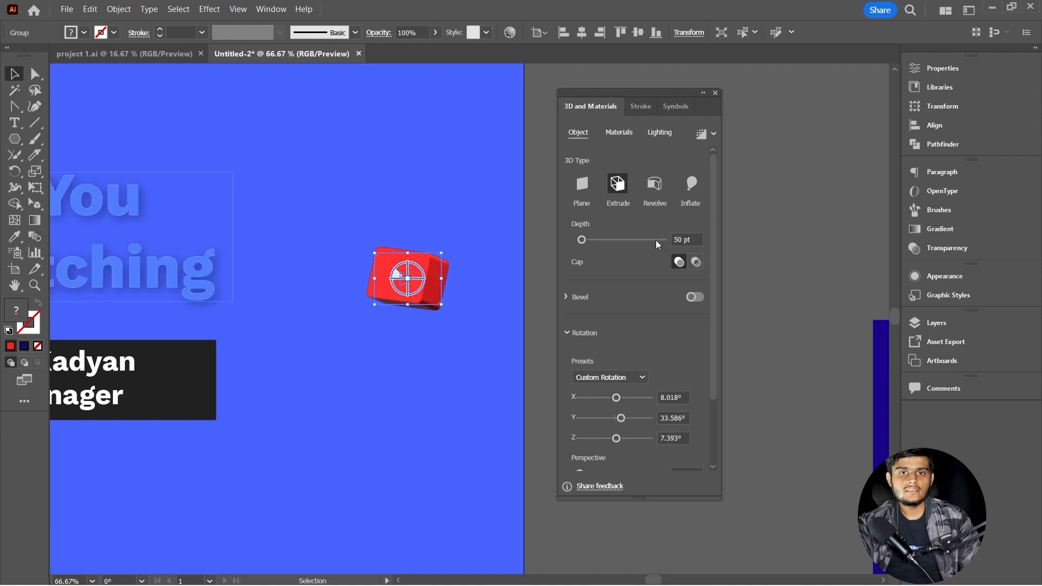
- Set the 3D play logo's extrusion depth to 89 pt and enlarge it so it overhangs the artboard's right edge
{"action": "left_click_drag", "start_coordinate": [581, 244], "coordinate": [580, 249]}
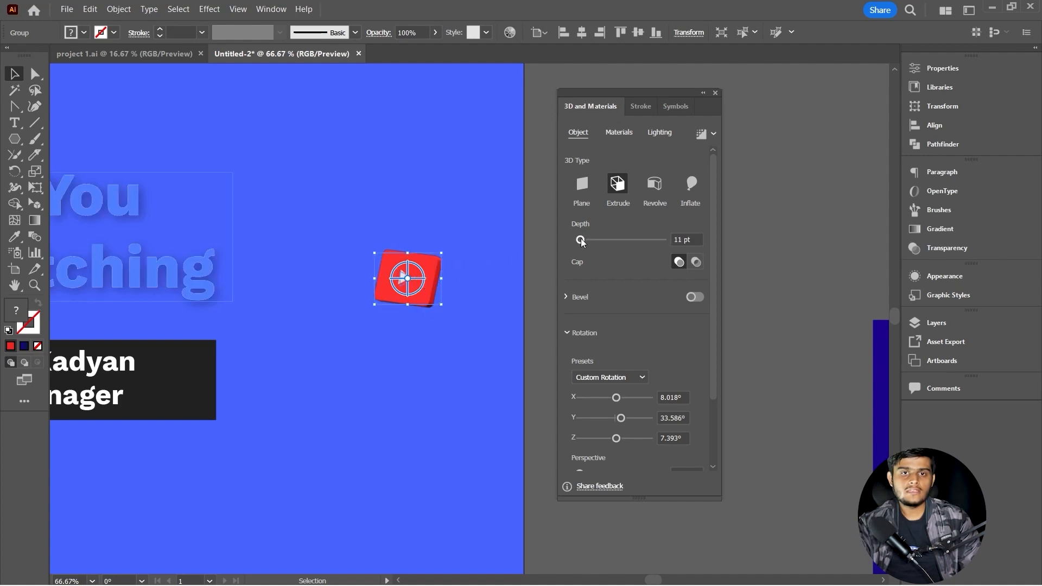
{"action": "left_click_drag", "start_coordinate": [581, 241], "coordinate": [582, 241]}
{"action": "left_click_drag", "start_coordinate": [580, 241], "coordinate": [581, 241]}
{"action": "left_click_drag", "start_coordinate": [443, 305], "coordinate": [518, 375]}
{"action": "left_click_drag", "start_coordinate": [580, 240], "coordinate": [583, 242]}
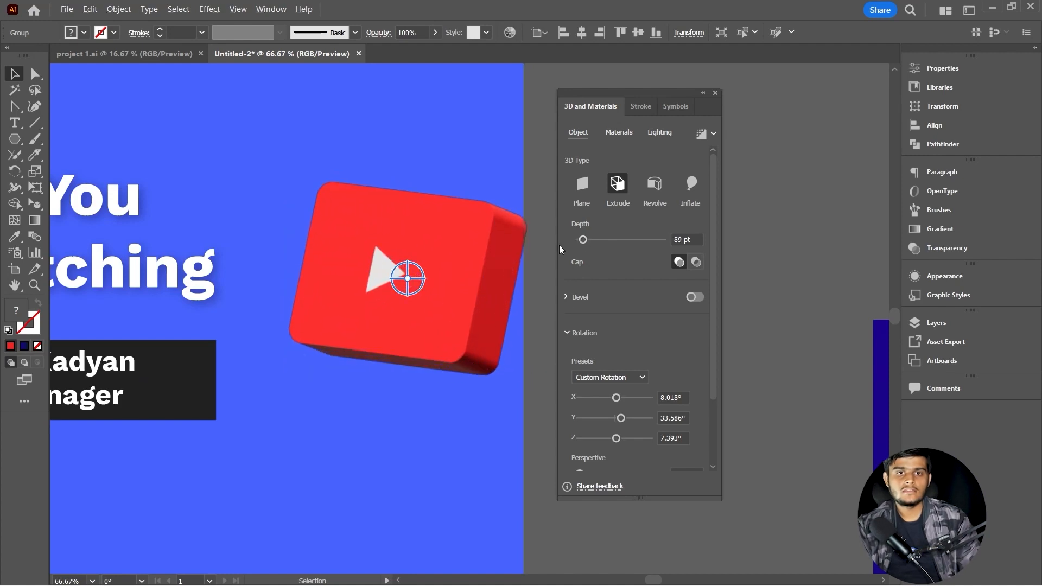
{"action": "left_click_drag", "start_coordinate": [517, 362], "coordinate": [566, 402]}
{"action": "left_click_drag", "start_coordinate": [434, 361], "coordinate": [446, 366]}
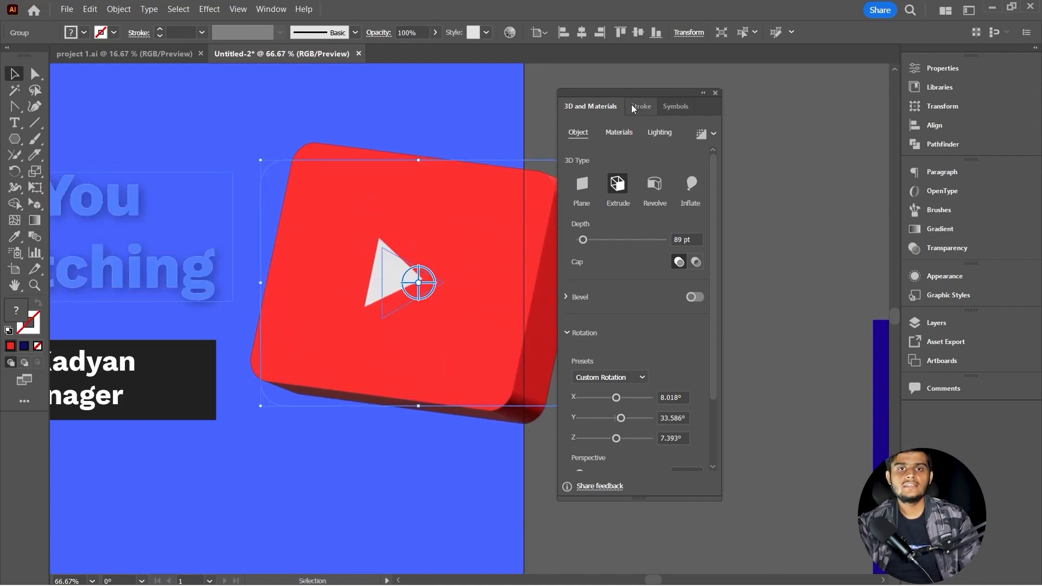
- Set the 3D logo's lighting to 37% intensity, 131° rotation, 50° height and 67% softness, keeping ambient light at 50%
{"action": "left_click_drag", "start_coordinate": [643, 90], "coordinate": [725, 86]}
{"action": "left_click", "coordinate": [742, 129]}
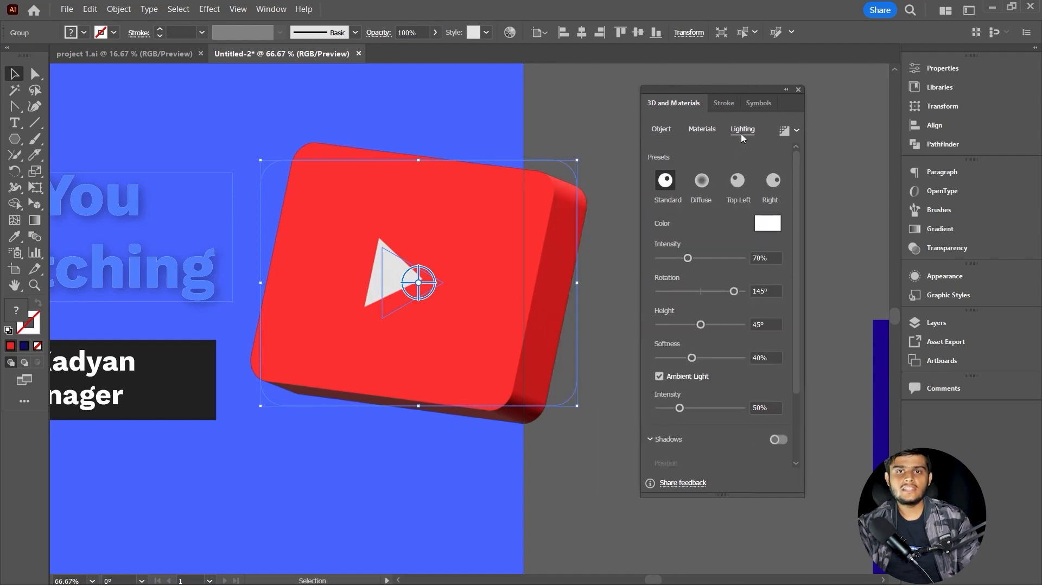
{"action": "mouse_move", "coordinate": [691, 259]}
{"action": "left_mouse_down"}
{"action": "mouse_move", "coordinate": [662, 259]}
{"action": "mouse_move", "coordinate": [672, 259]}
{"action": "left_mouse_up"}
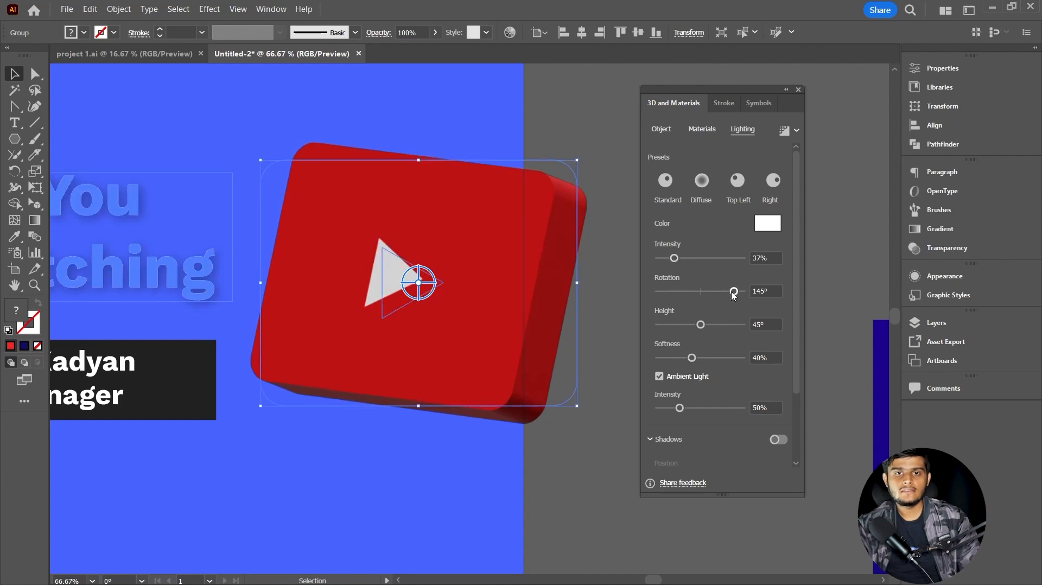
{"action": "left_click_drag", "start_coordinate": [731, 292], "coordinate": [734, 293]}
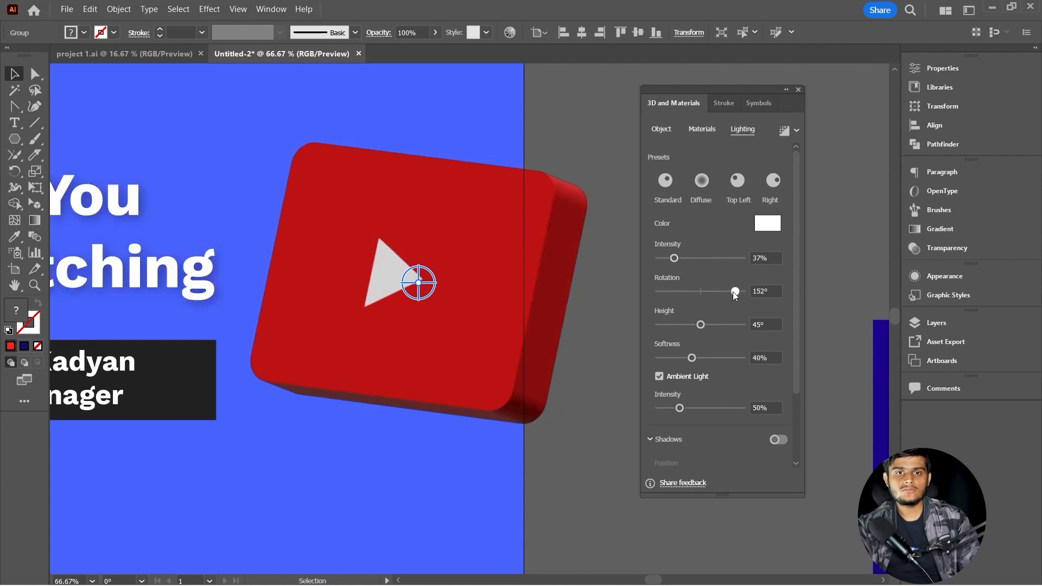
{"action": "left_click_drag", "start_coordinate": [733, 291], "coordinate": [700, 329]}
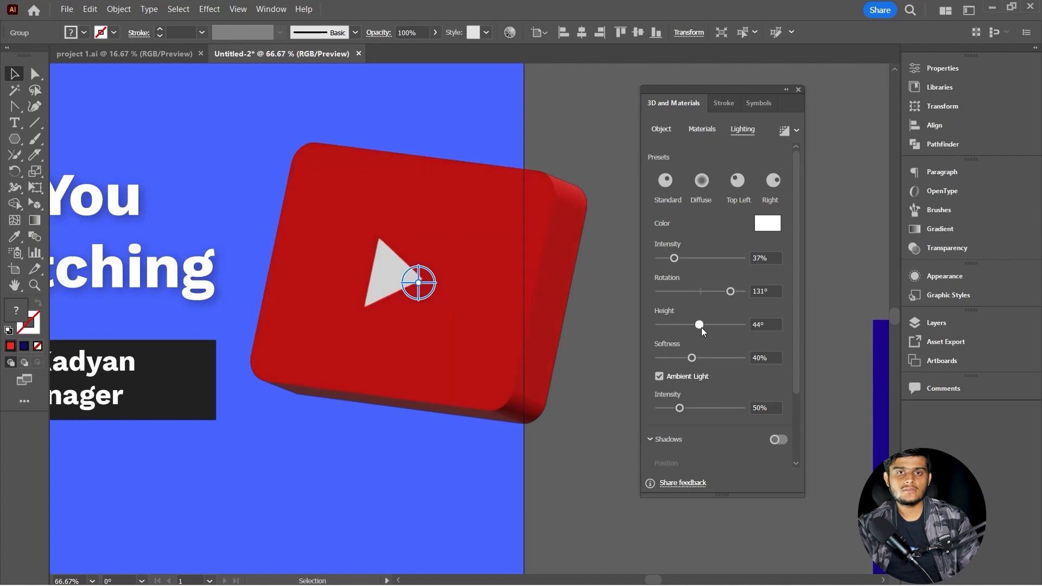
{"action": "left_click_drag", "start_coordinate": [702, 331], "coordinate": [714, 360]}
{"action": "left_click_drag", "start_coordinate": [679, 409], "coordinate": [679, 409]}
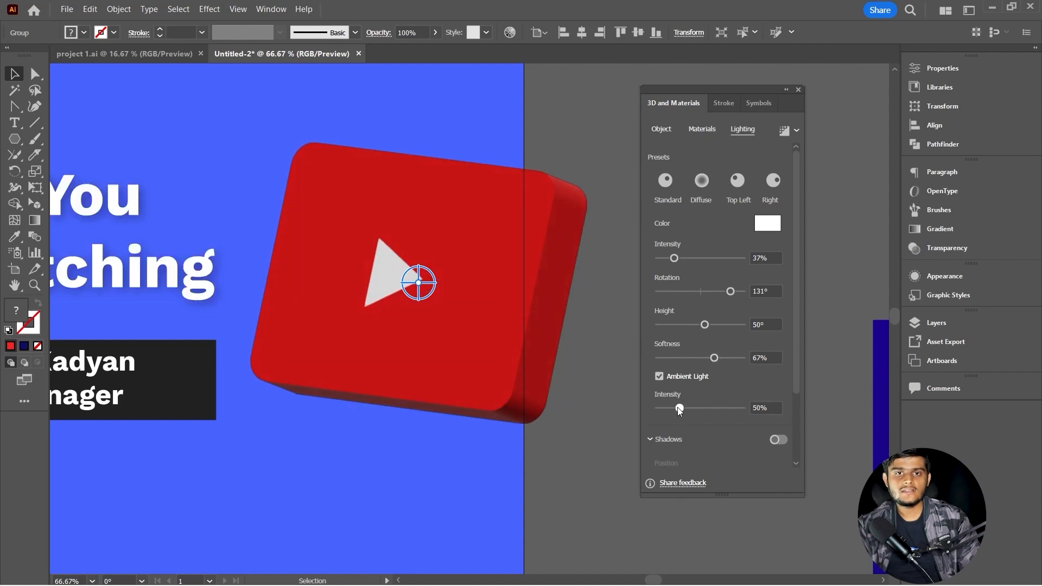
{"action": "scroll", "coordinate": [715, 387], "scroll_direction": "down", "scroll_amount": 2}
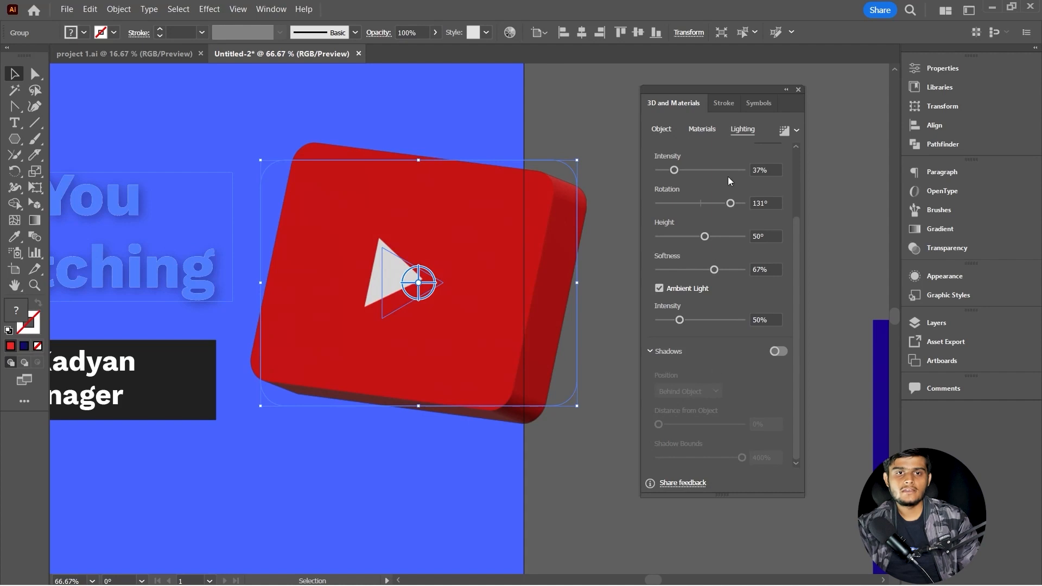
{"action": "left_click", "coordinate": [802, 89]}
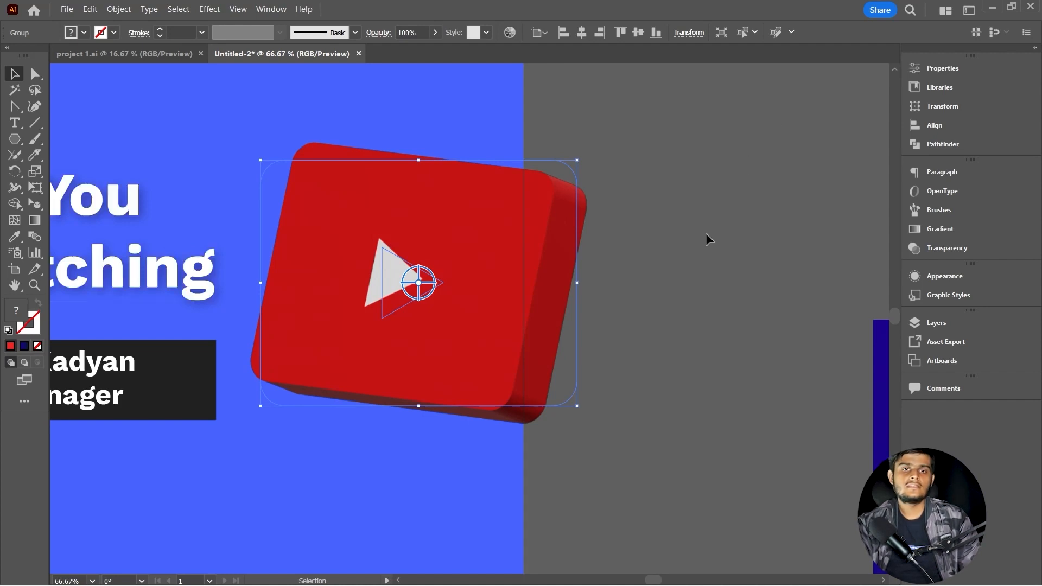
{"action": "left_click", "coordinate": [685, 269]}
- Start placing an image file and browse to the folder the manager > branding > logo on New Volume (E:)
{"action": "key", "text": "ctrl+minus"}
{"action": "key", "text": "ctrl+minus"}
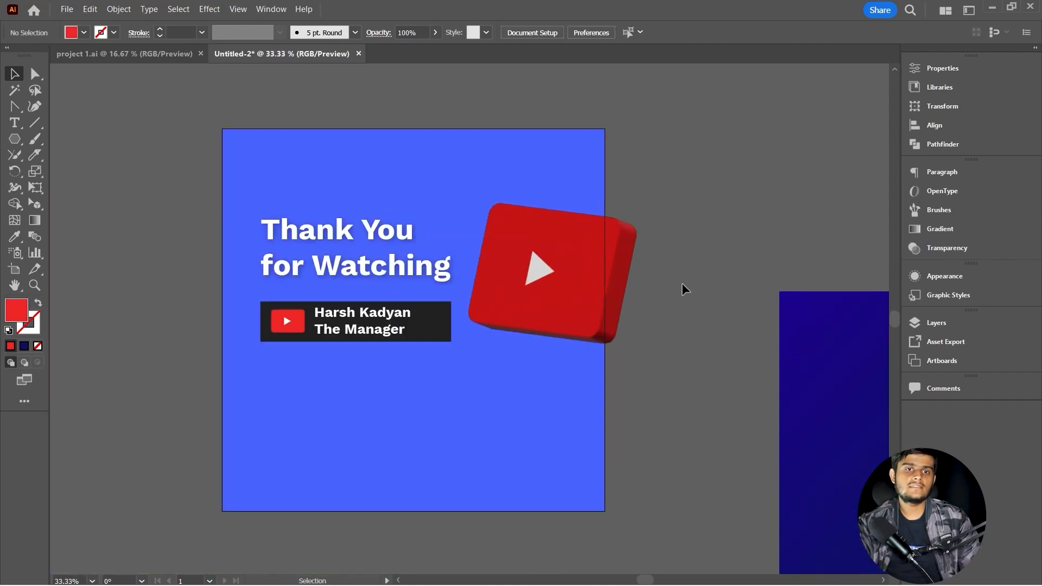
{"action": "scroll", "coordinate": [336, 274], "scroll_direction": "down", "scroll_amount": 1}
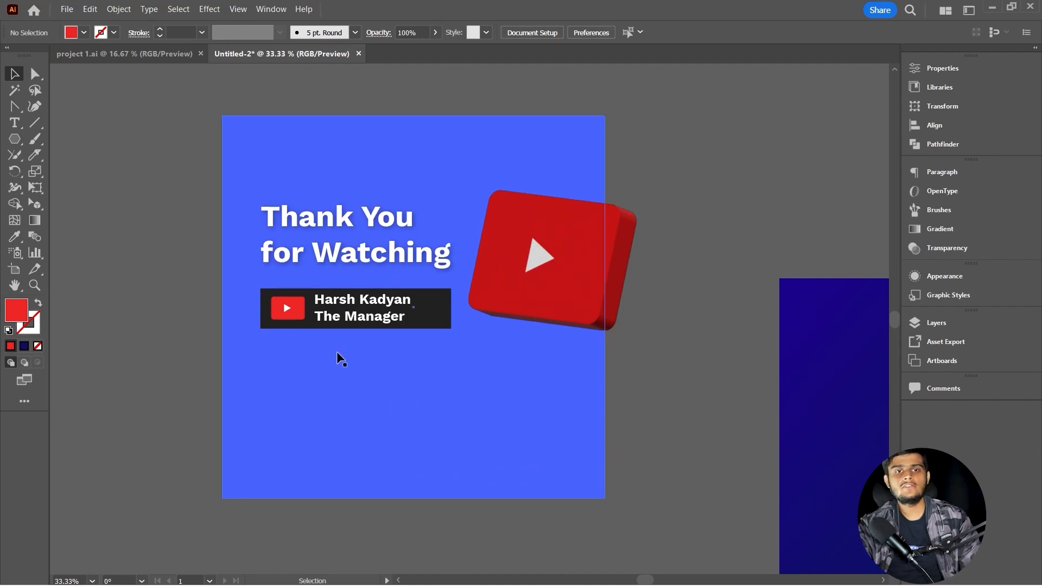
{"action": "scroll", "coordinate": [337, 351], "scroll_direction": "down", "scroll_amount": 1}
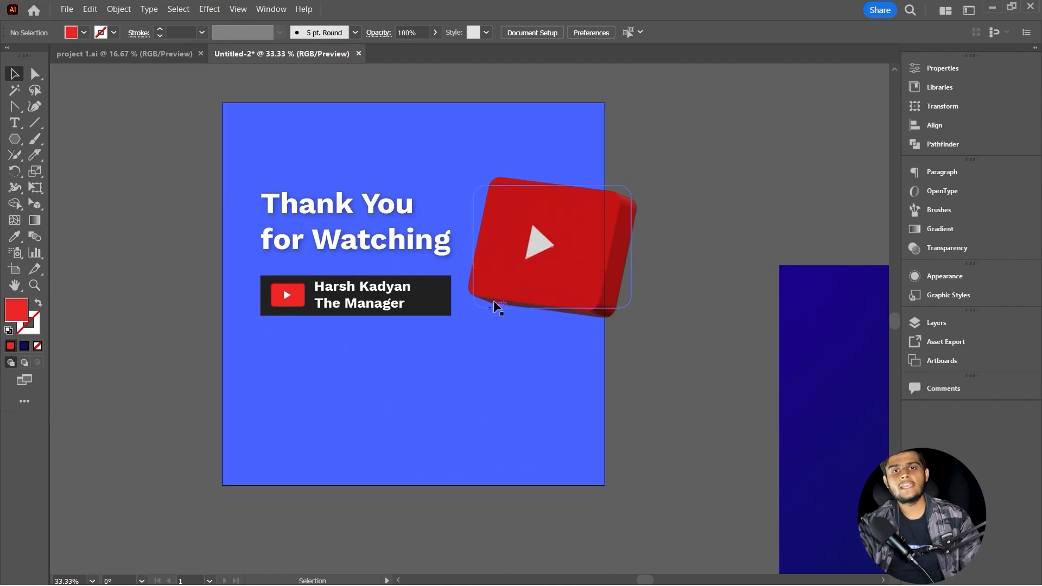
{"action": "left_click", "coordinate": [296, 146]}
{"action": "key", "text": "shift+ctrl+p"}
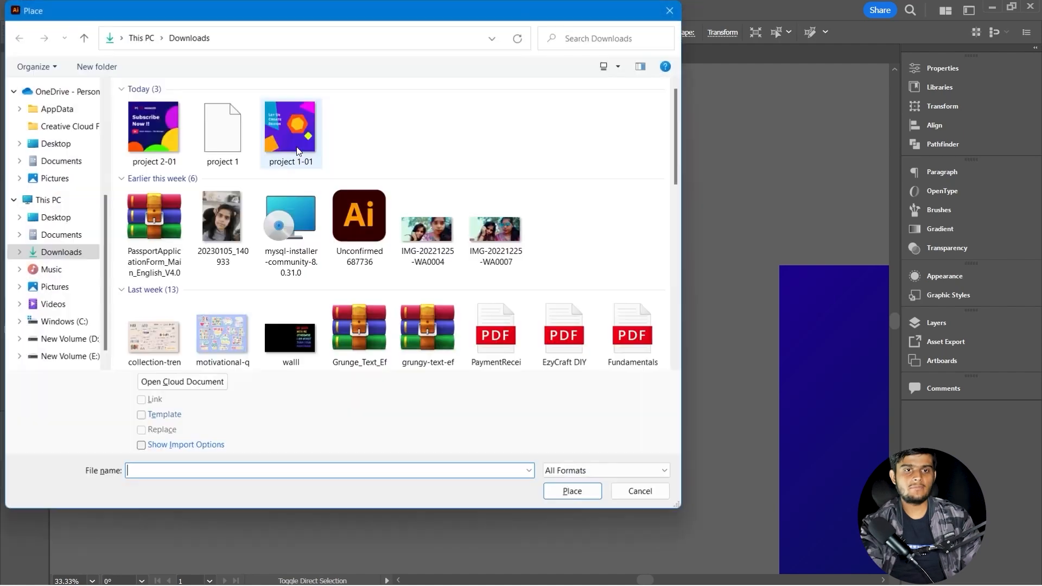
{"action": "scroll", "coordinate": [65, 143], "scroll_direction": "up", "scroll_amount": 2}
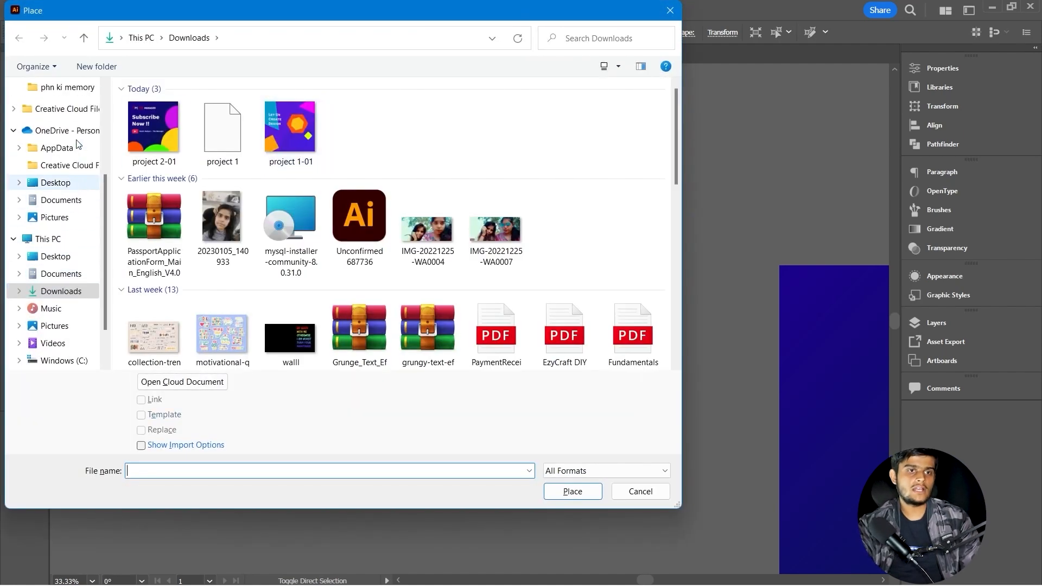
{"action": "scroll", "coordinate": [64, 168], "scroll_direction": "down", "scroll_amount": 1}
{"action": "scroll", "coordinate": [52, 206], "scroll_direction": "up", "scroll_amount": 4}
{"action": "scroll", "coordinate": [50, 212], "scroll_direction": "down", "scroll_amount": 6}
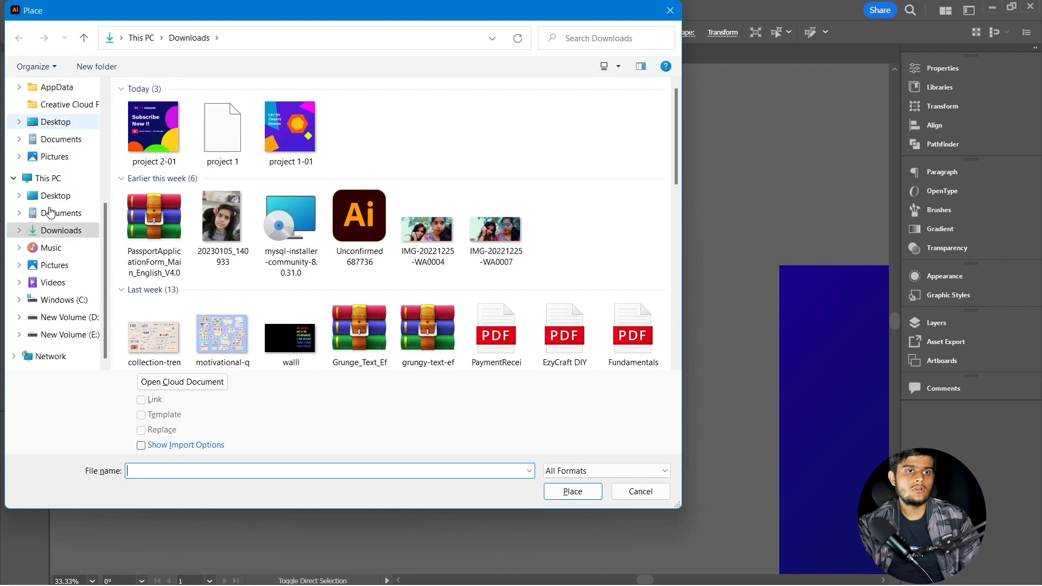
{"action": "left_click", "coordinate": [65, 337]}
{"action": "scroll", "coordinate": [302, 268], "scroll_direction": "down", "scroll_amount": 10}
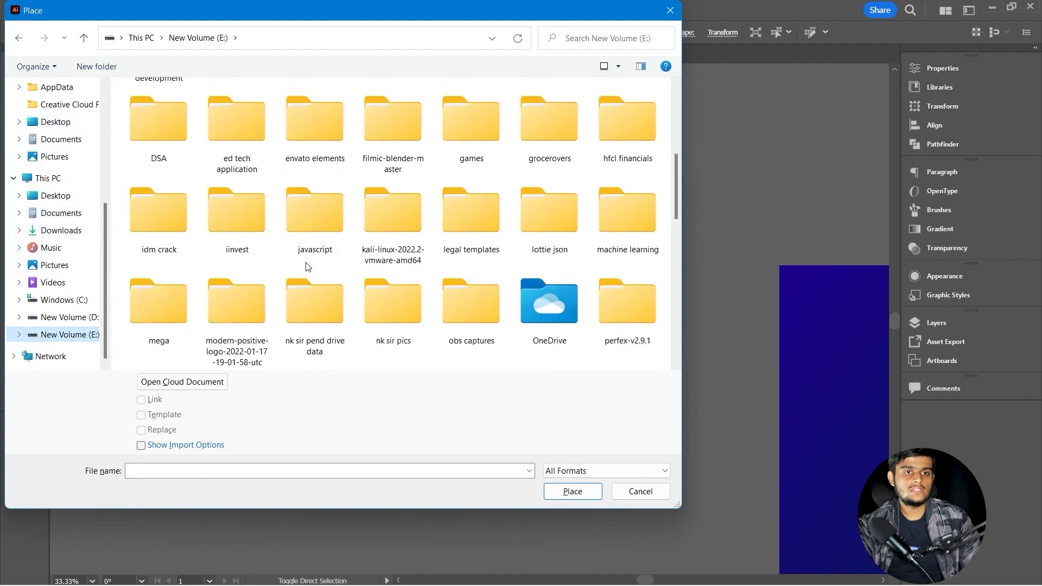
{"action": "double_click", "coordinate": [163, 129]}
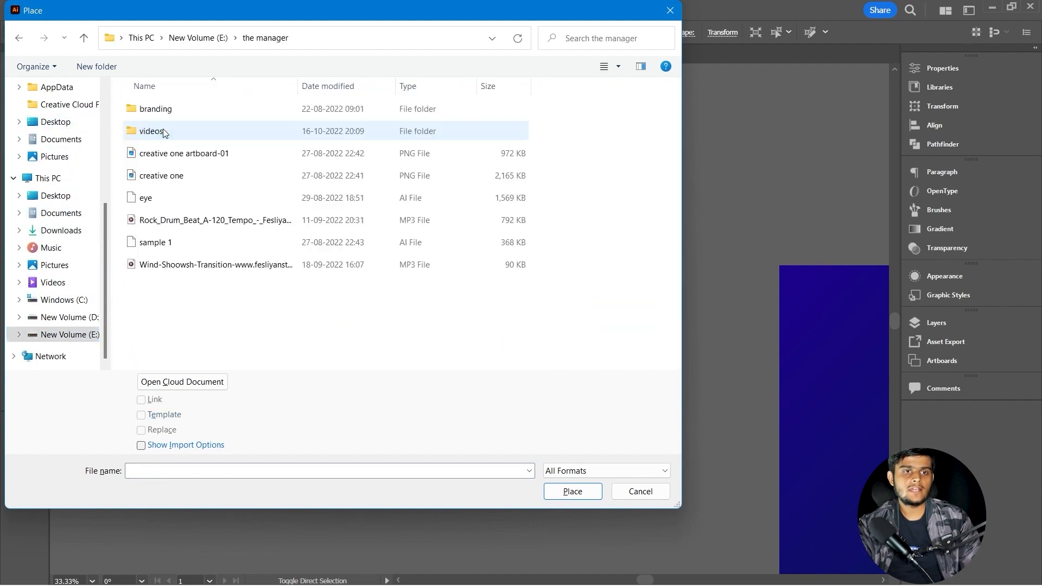
{"action": "double_click", "coordinate": [195, 111]}
{"action": "double_click", "coordinate": [196, 112]}
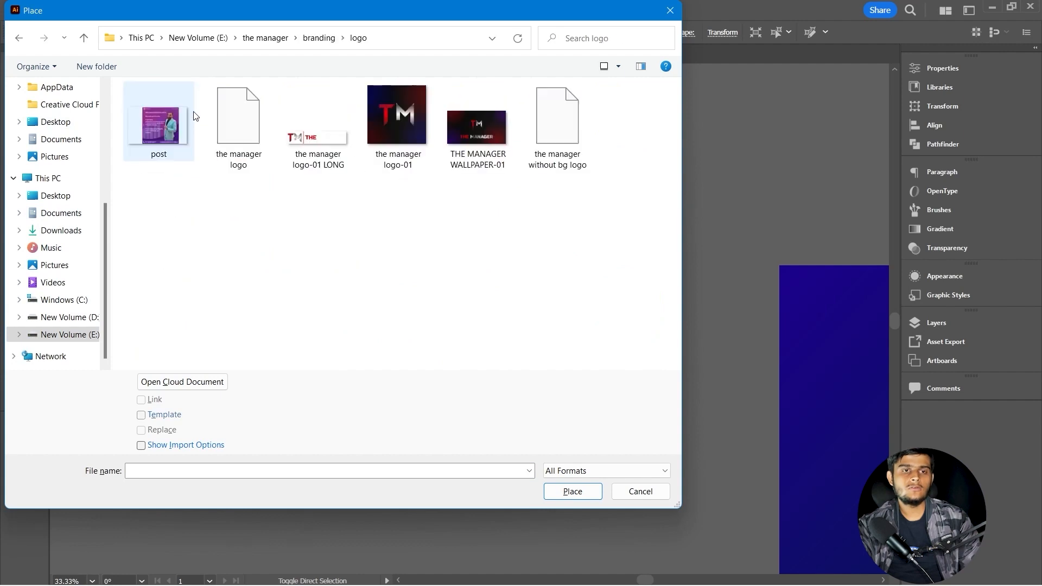
- Place the image "the manager logo-01 LONG" above the heading, starting at the heading's left edge
{"action": "left_click", "coordinate": [294, 143]}
{"action": "double_click", "coordinate": [295, 143]}
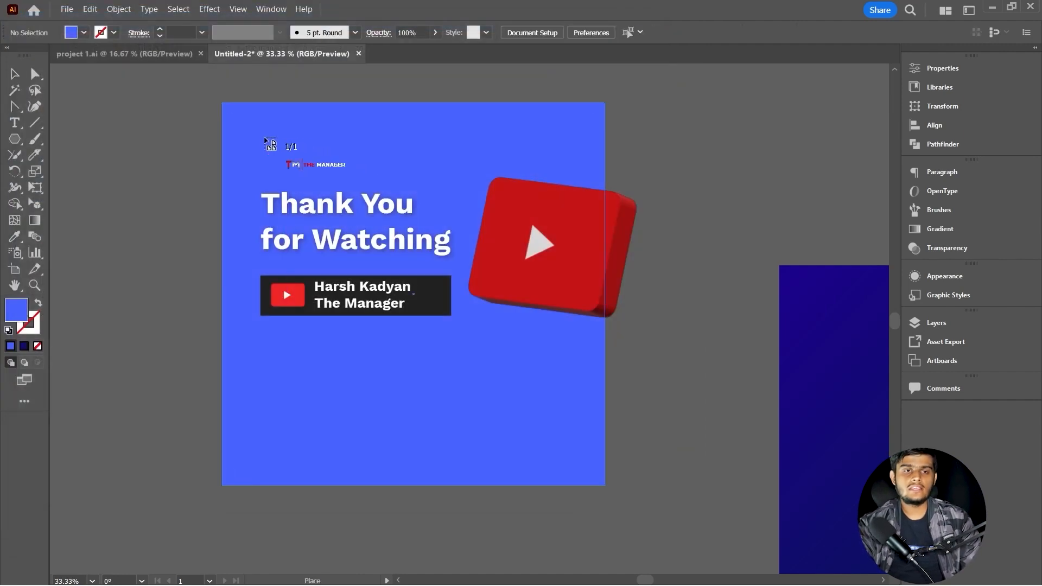
{"action": "left_click_drag", "start_coordinate": [261, 138], "coordinate": [442, 226]}
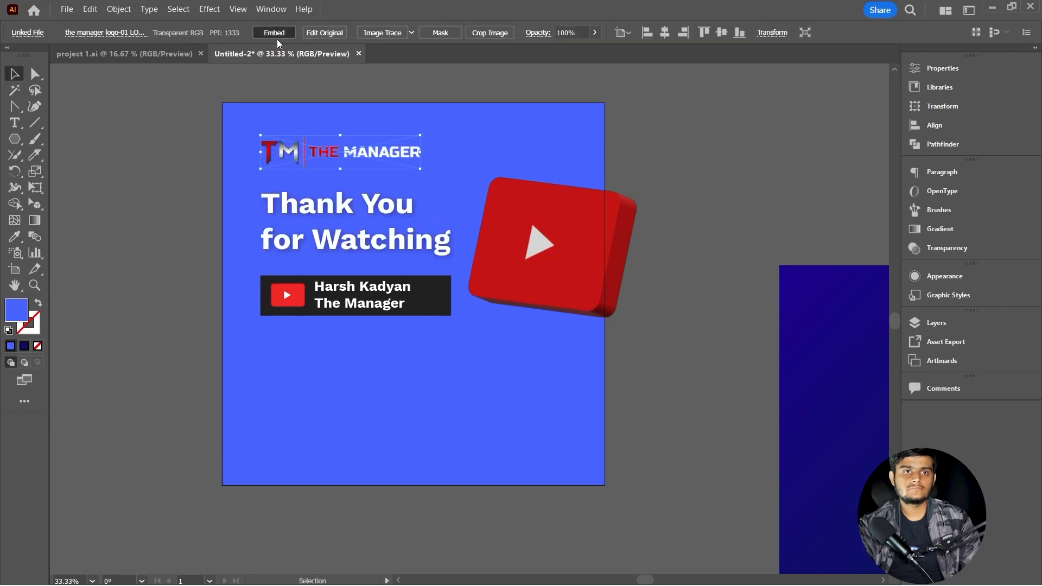